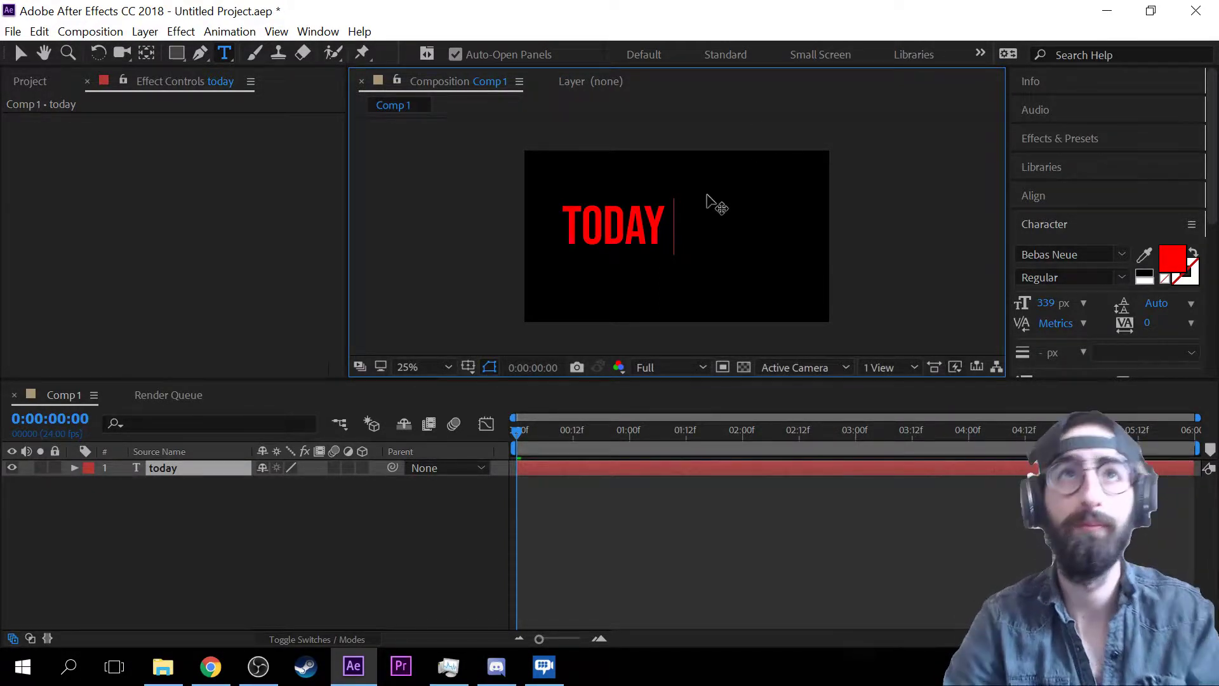
- Create a second composition with the HDTV 1080 24 preset and a duration of 6 seconds
left_click(30, 82)
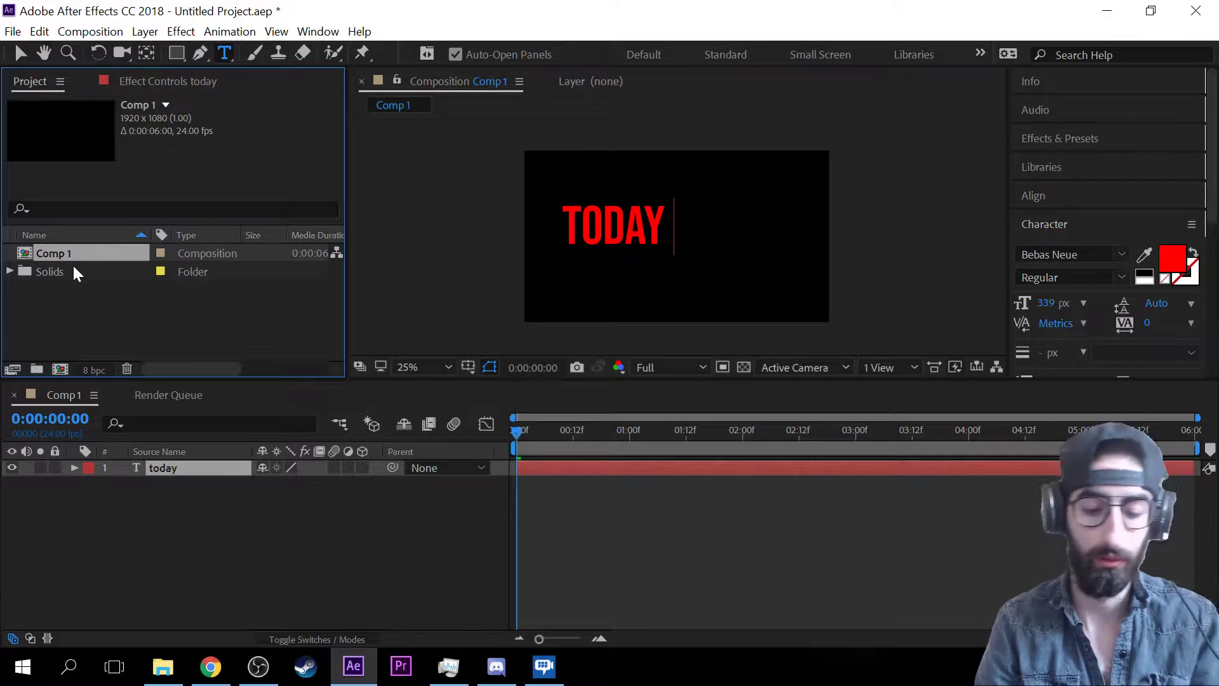
key("ctrl+n")
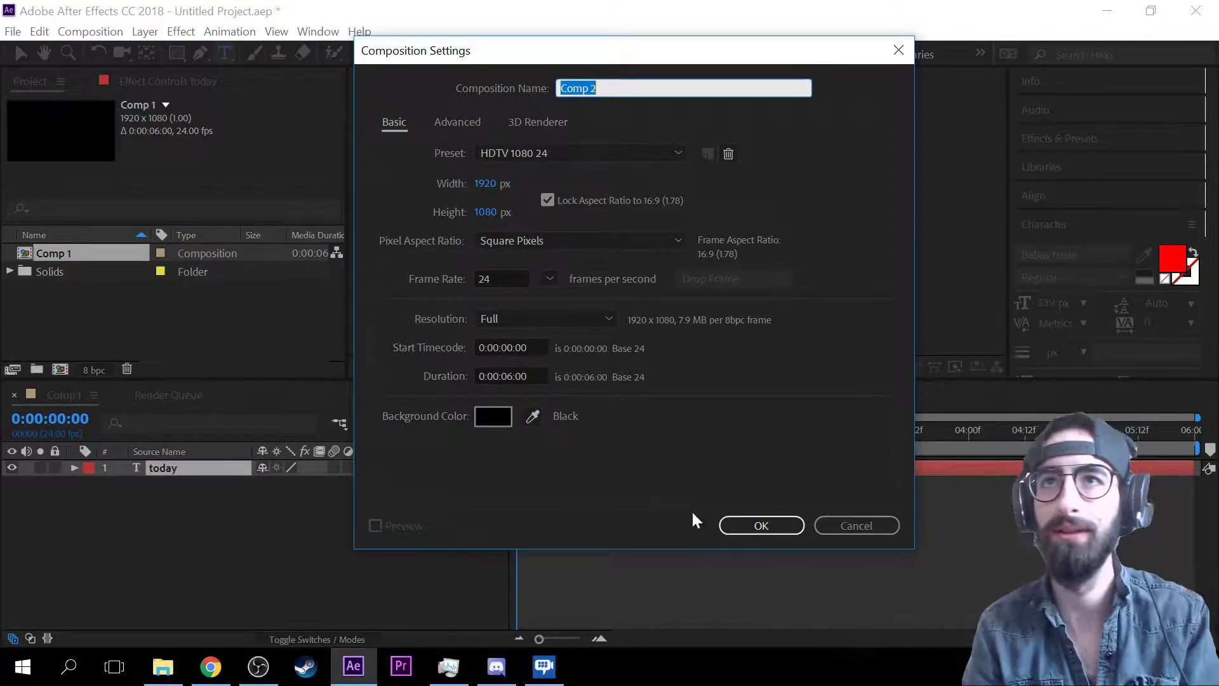
left_click(733, 523)
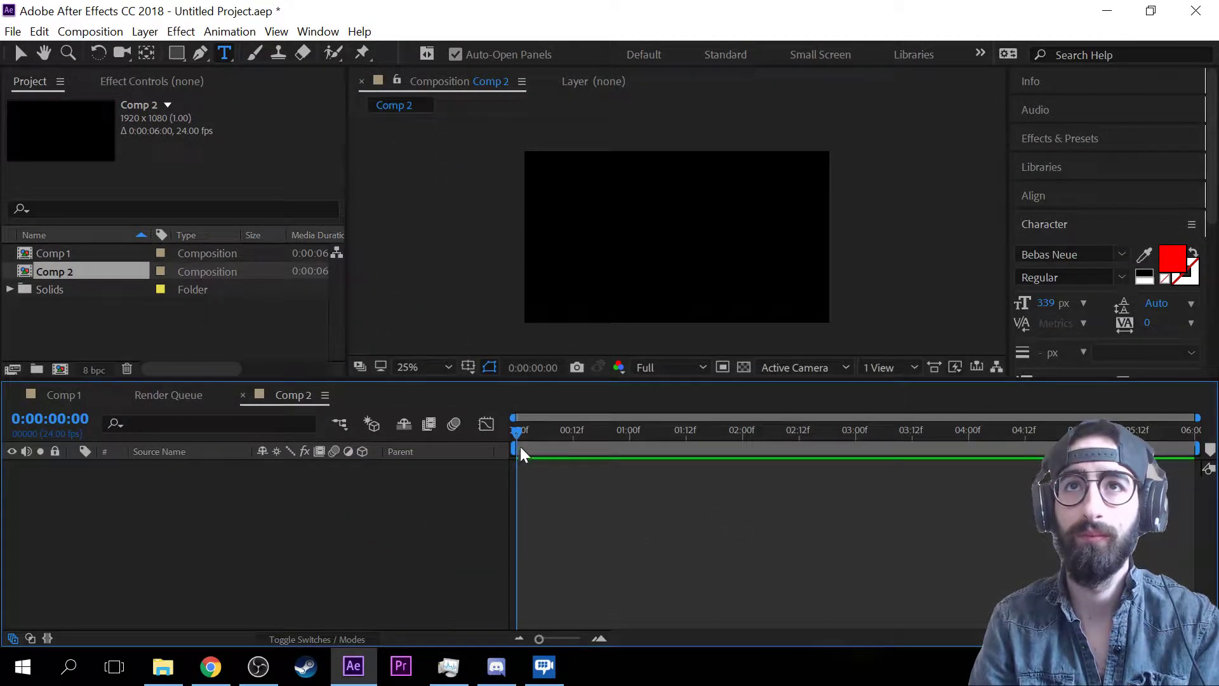
left_click_drag(517, 433, 410, 457)
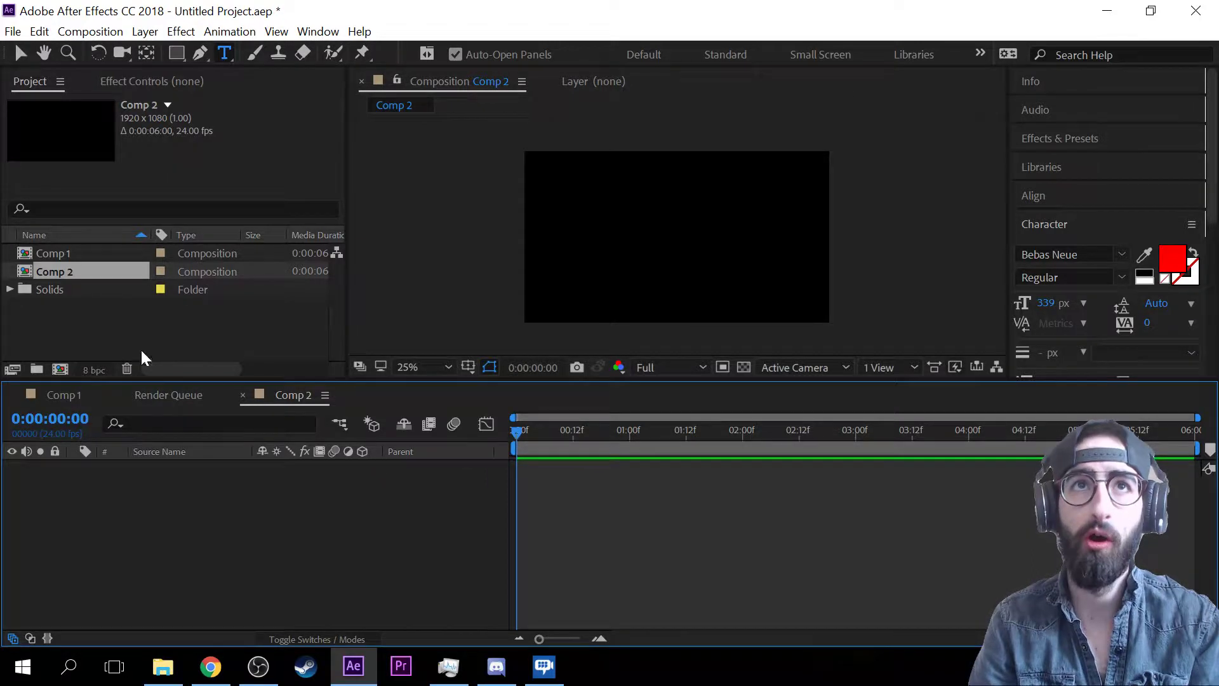
left_click(177, 394)
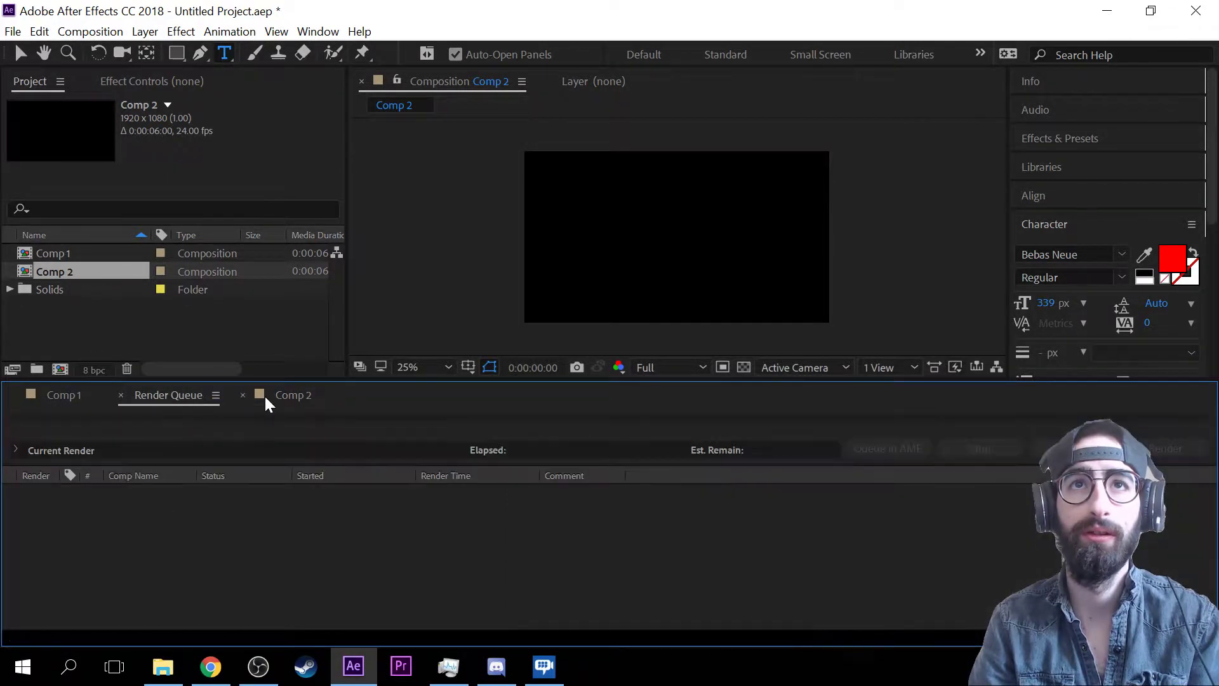
left_click(265, 397)
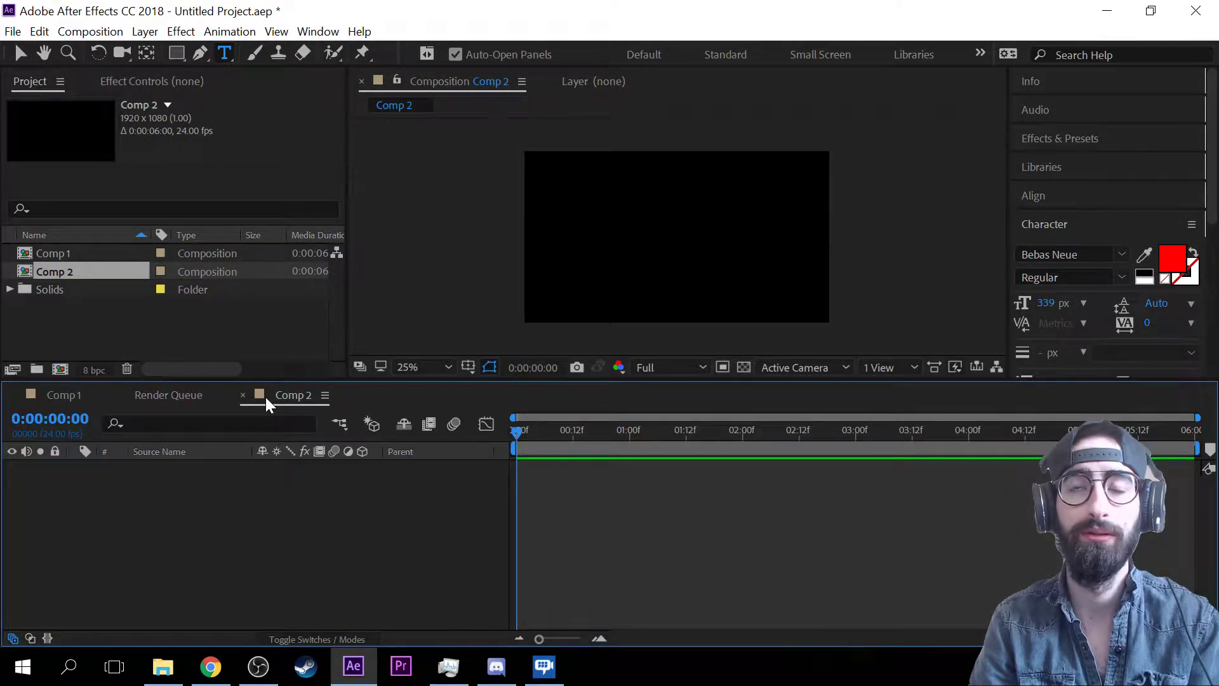
- Return to Comp 1 and show the Title/Action Safe overlay over the frame
left_click(60, 394)
left_click_drag(540, 430, 333, 438)
scroll(672, 279, "up", 2)
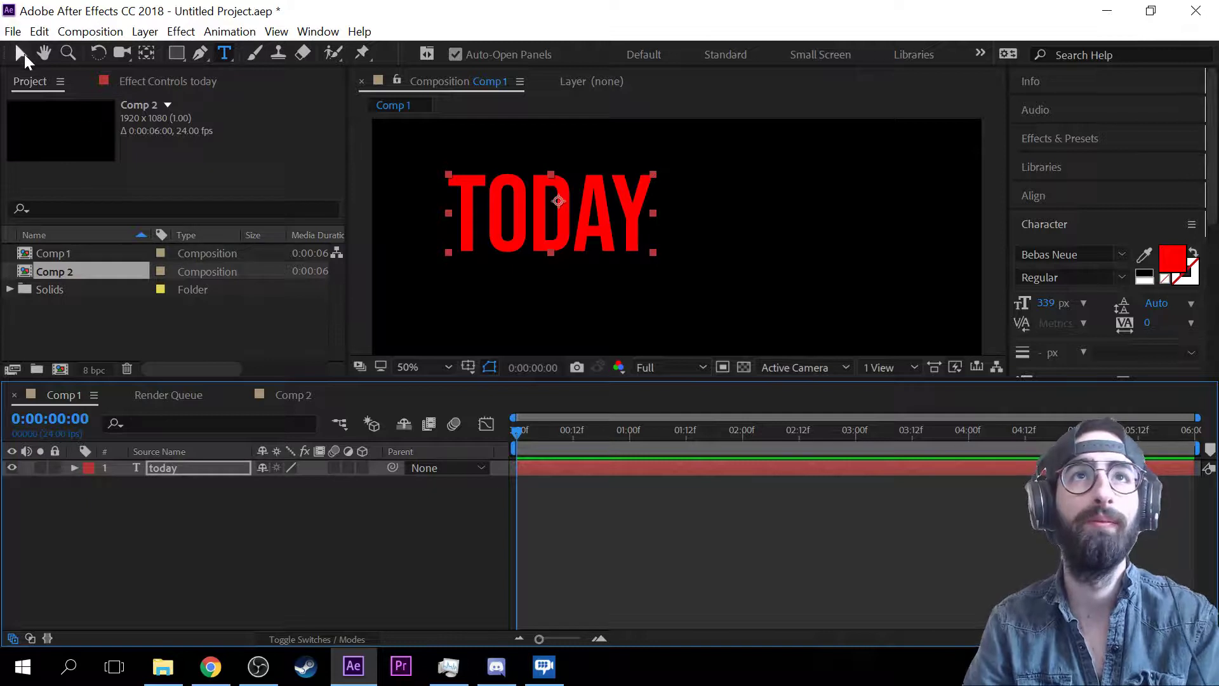
scroll(660, 249, "down", 2)
left_click(469, 365)
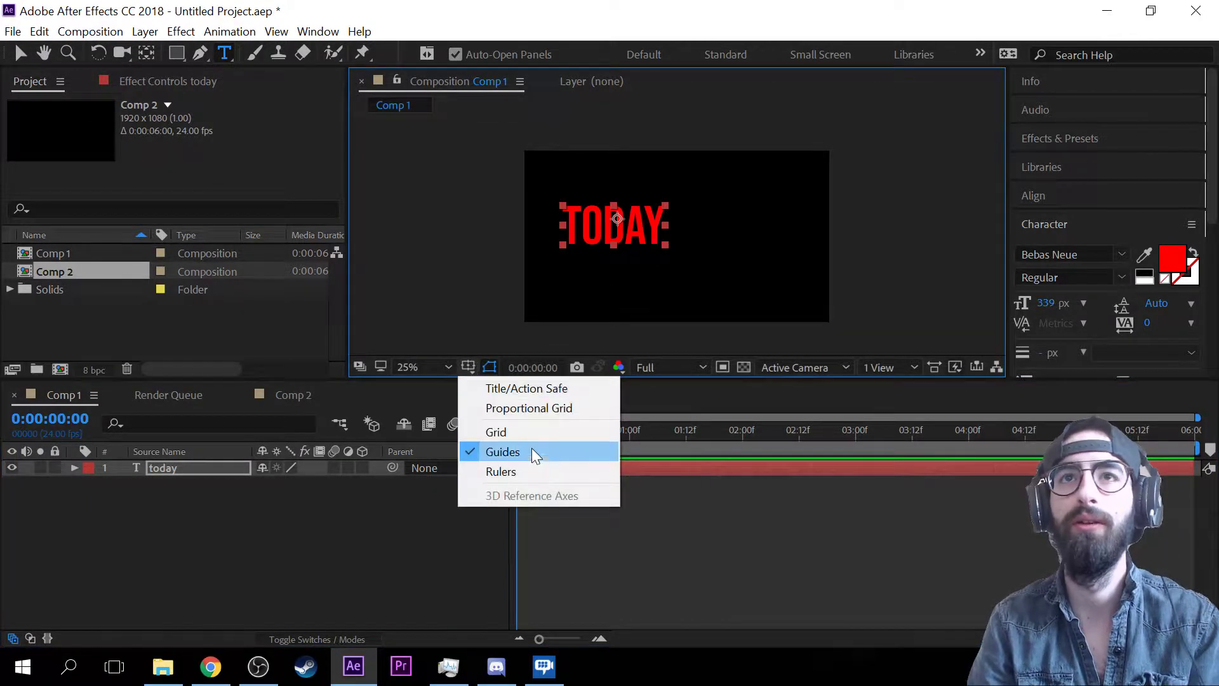
left_click(567, 388)
key("period")
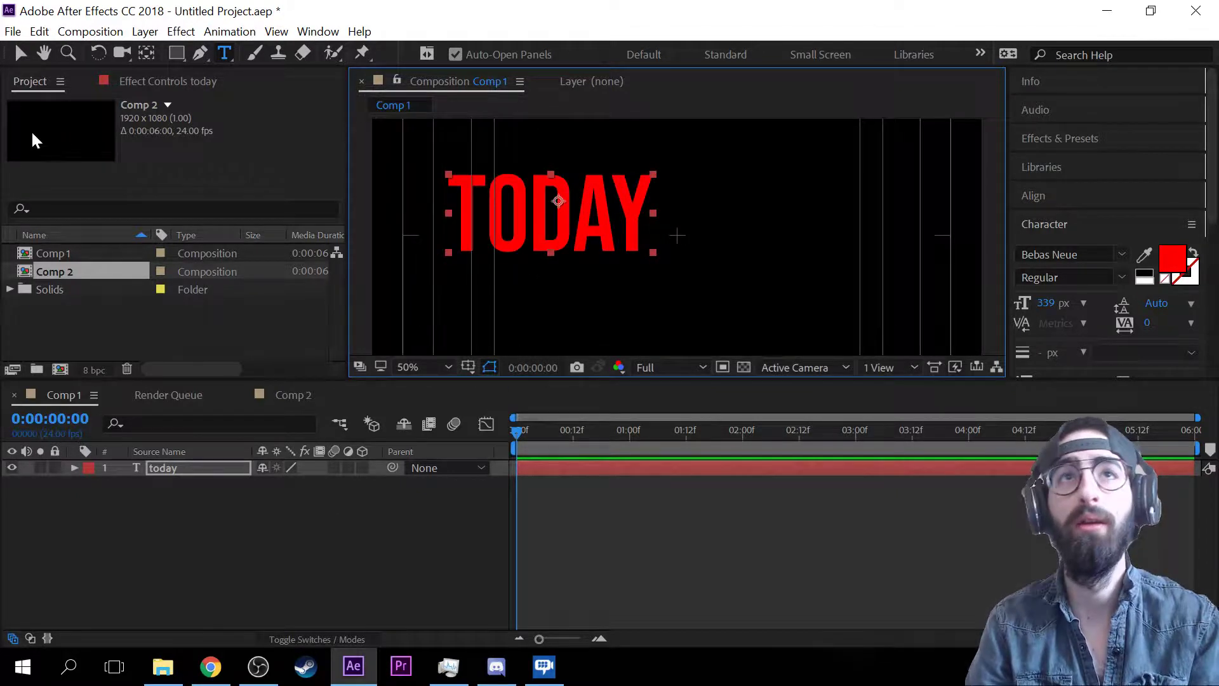
- Switch to the Selection tool and display the rulers around the Comp 1 view
left_click(20, 53)
left_click(469, 367)
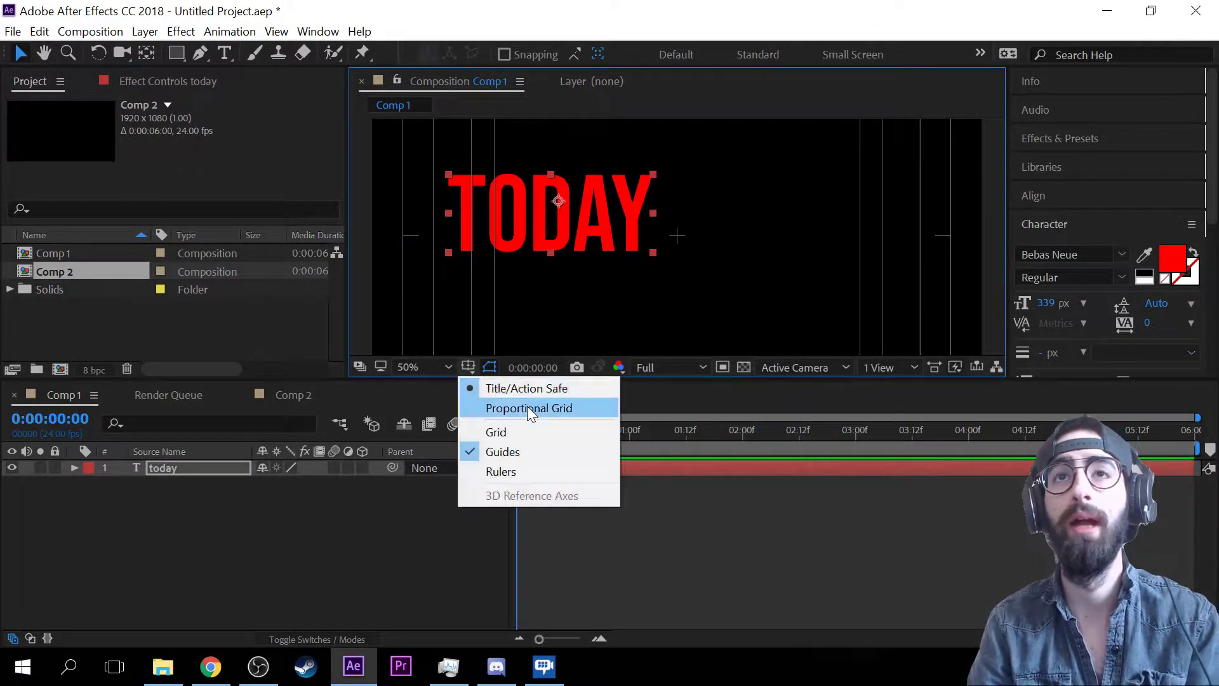
left_click(509, 471)
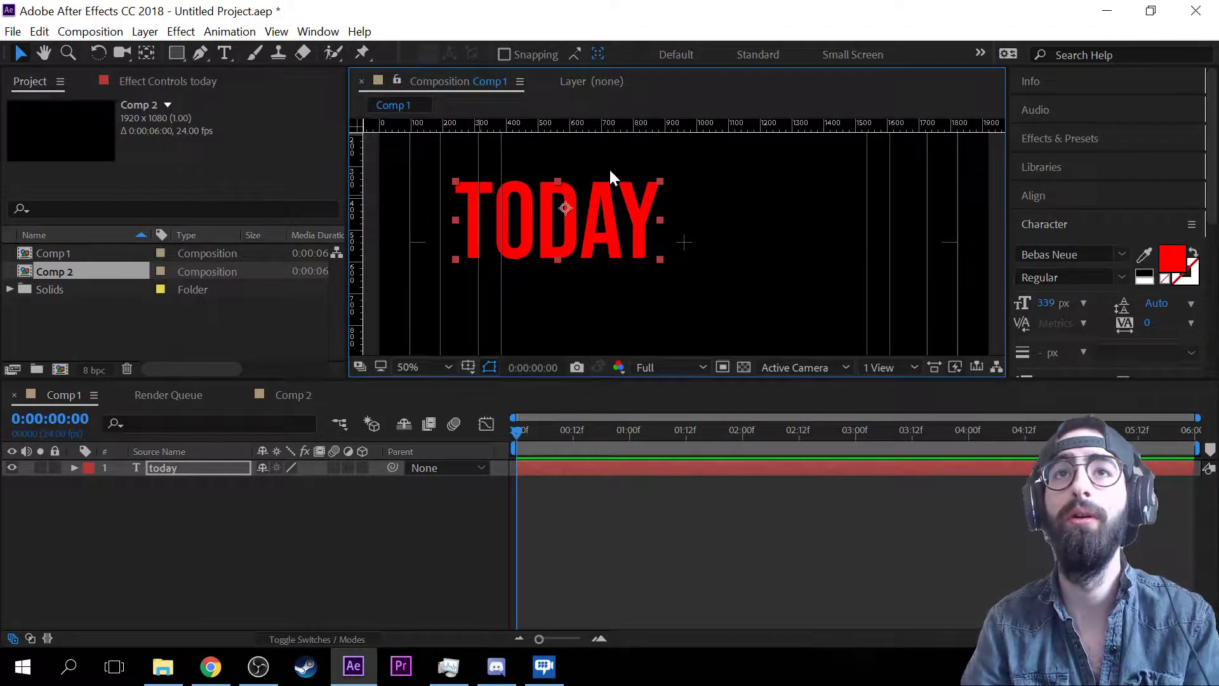
- Place a vertical guide at 960 and a horizontal guide at about 540, crossing on the frame's centre mark
scroll(728, 222, "up", 8)
key("space")
left_click_drag(697, 218, 610, 280)
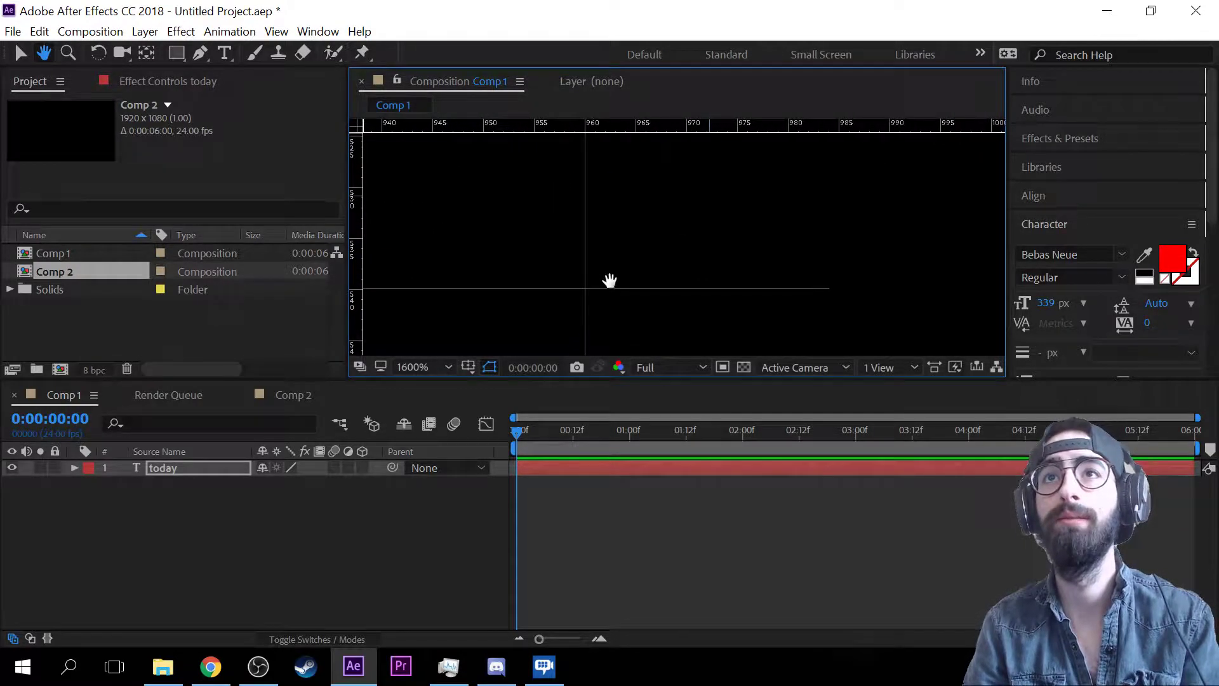
left_click_drag(498, 247, 467, 265)
left_click_drag(352, 223, 565, 223)
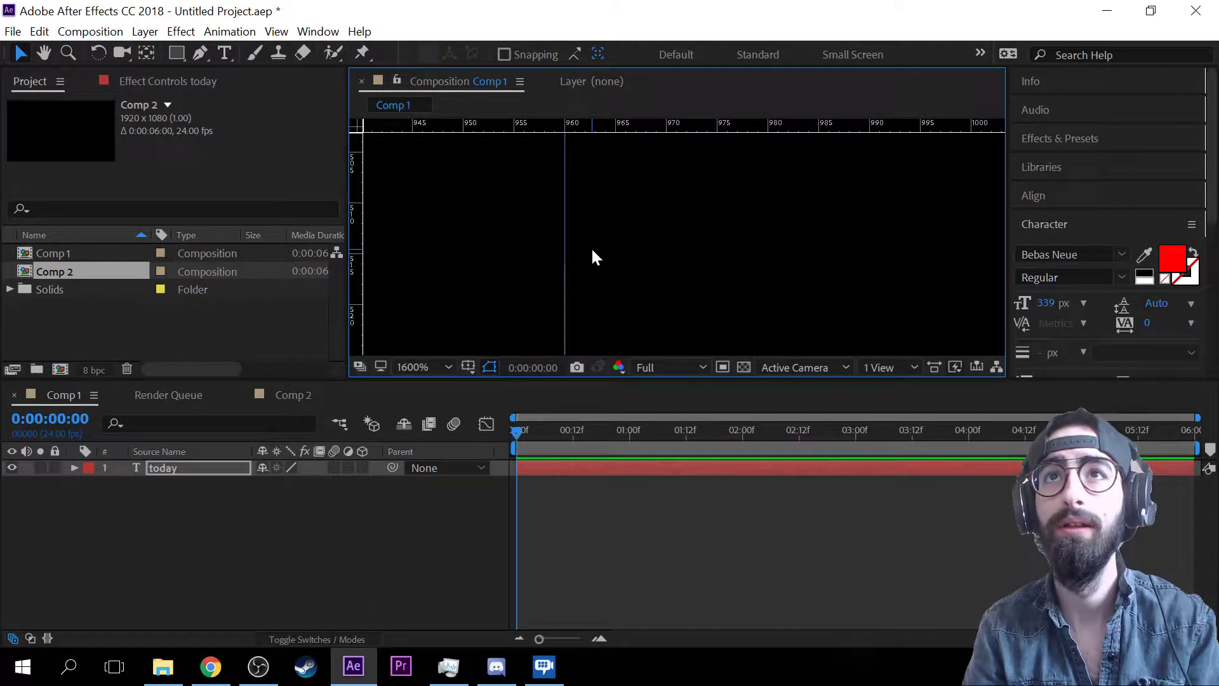
left_click_drag(615, 299, 607, 77)
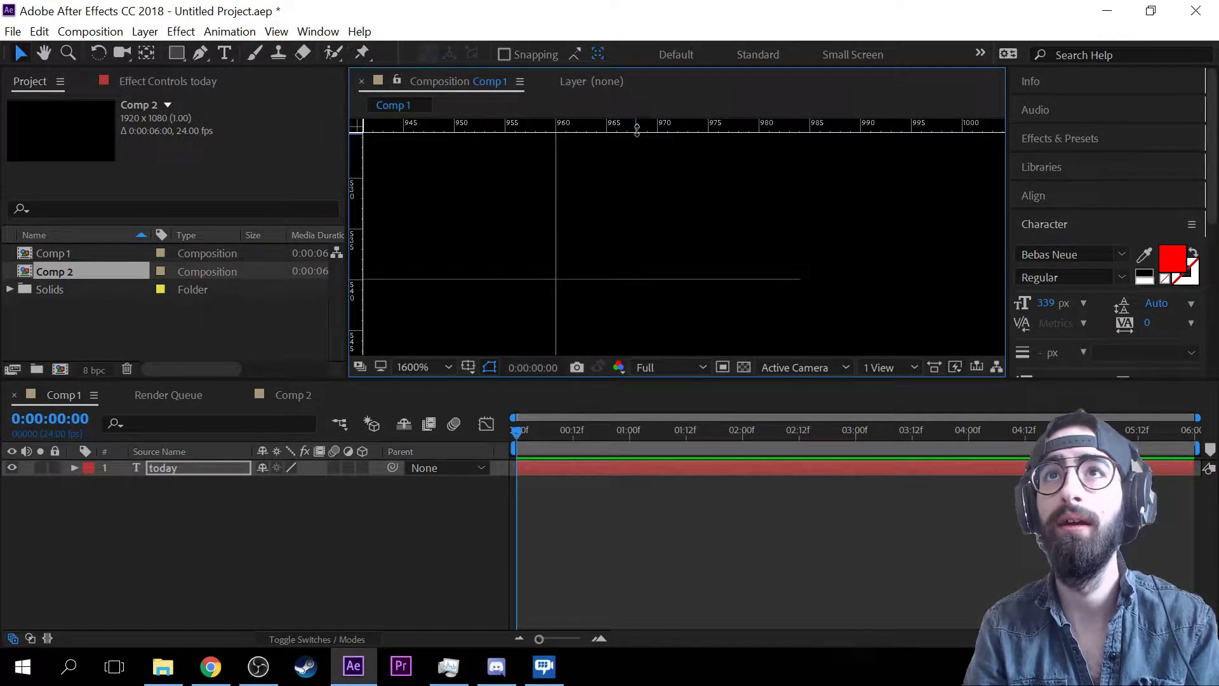
left_click_drag(637, 127, 650, 279)
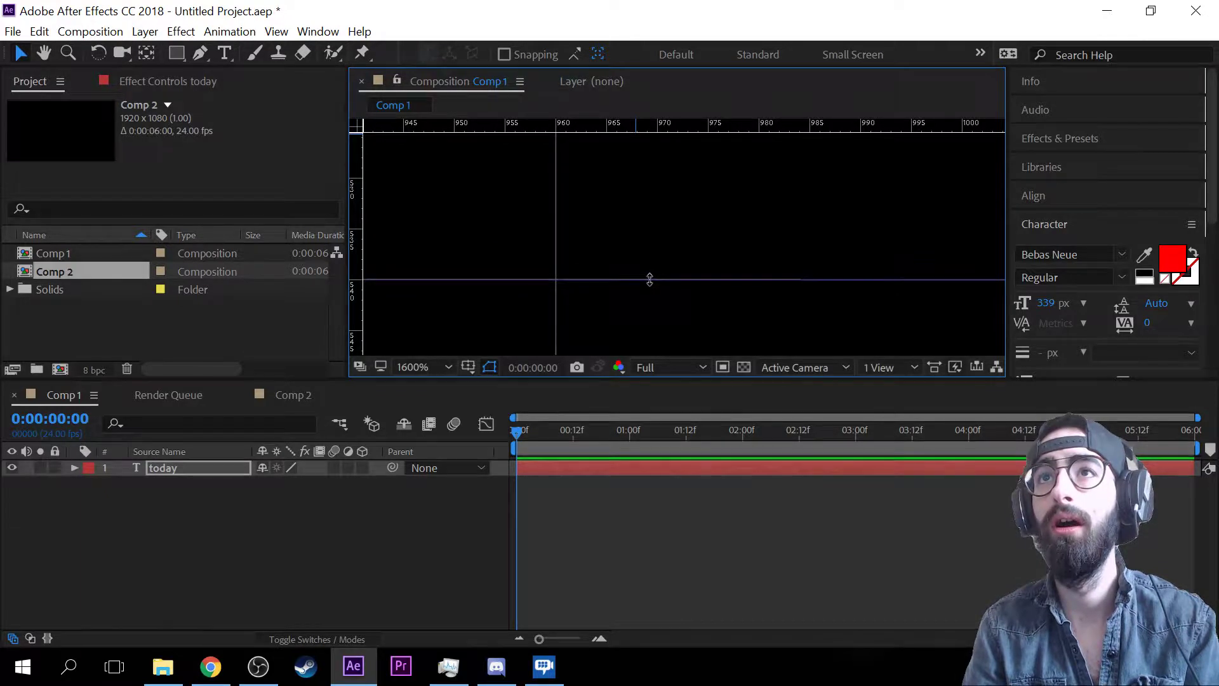
- Deselect the text layer and hide both the guides and the rulers in the Comp 1 view
scroll(718, 237, "down", 11)
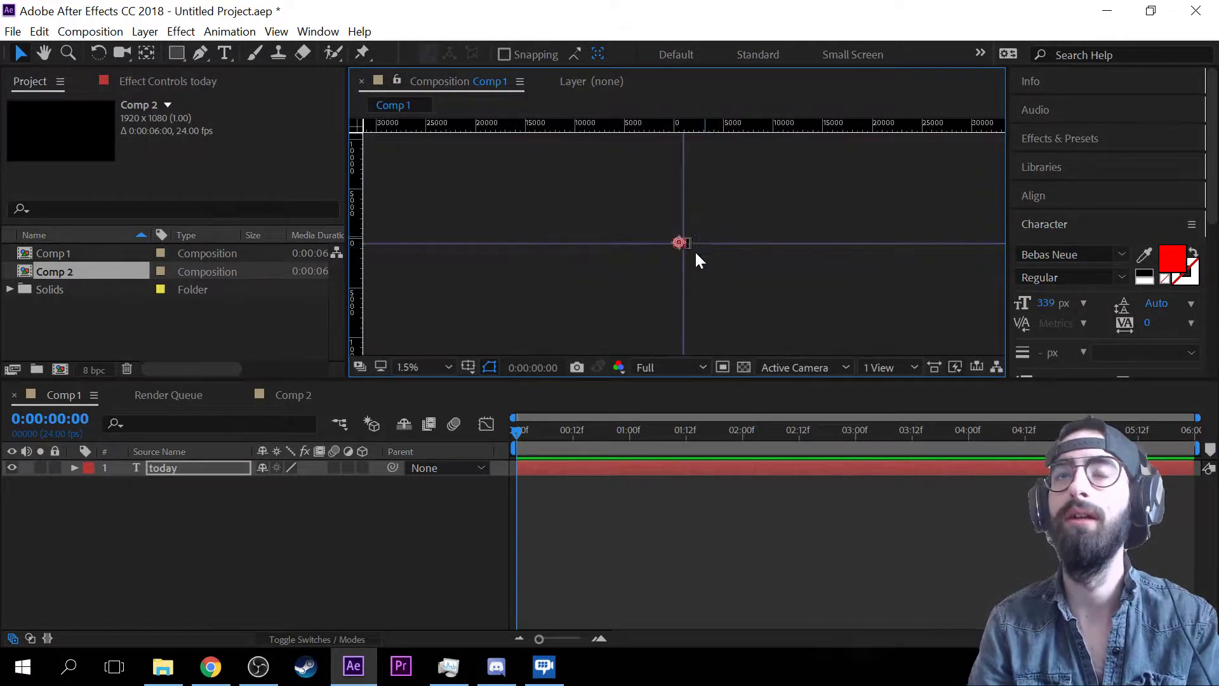
scroll(550, 239, "up", 4)
scroll(560, 232, "up", 2)
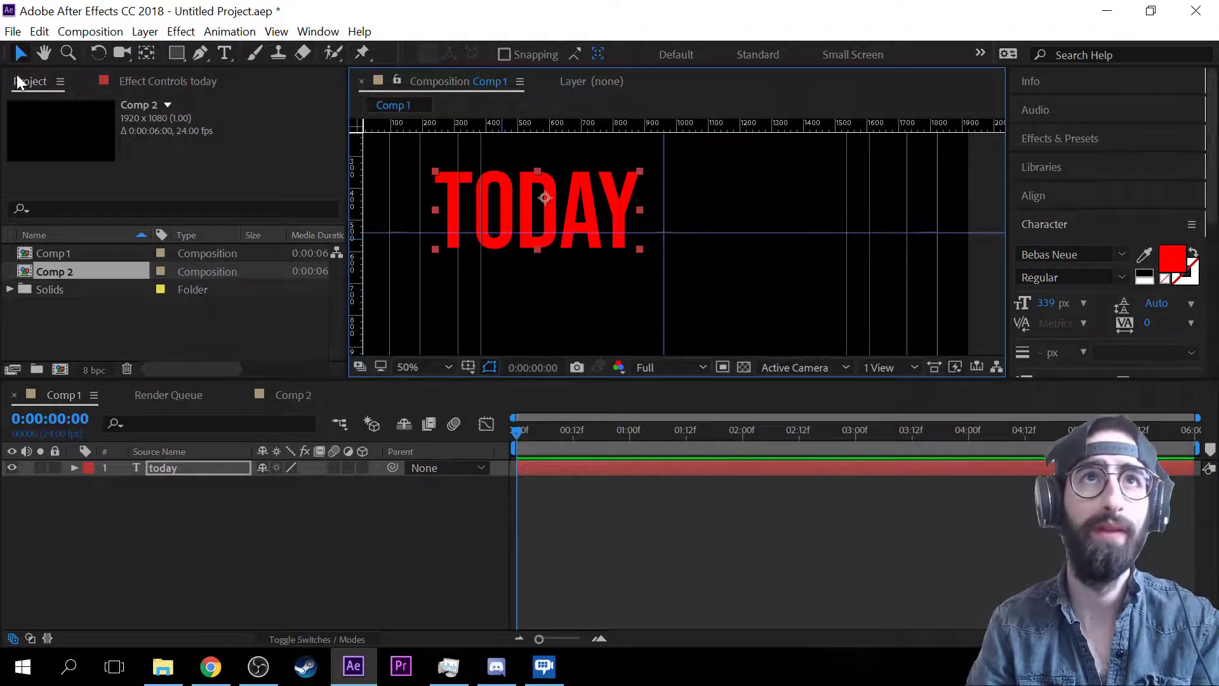
left_click(19, 57)
left_click(640, 542)
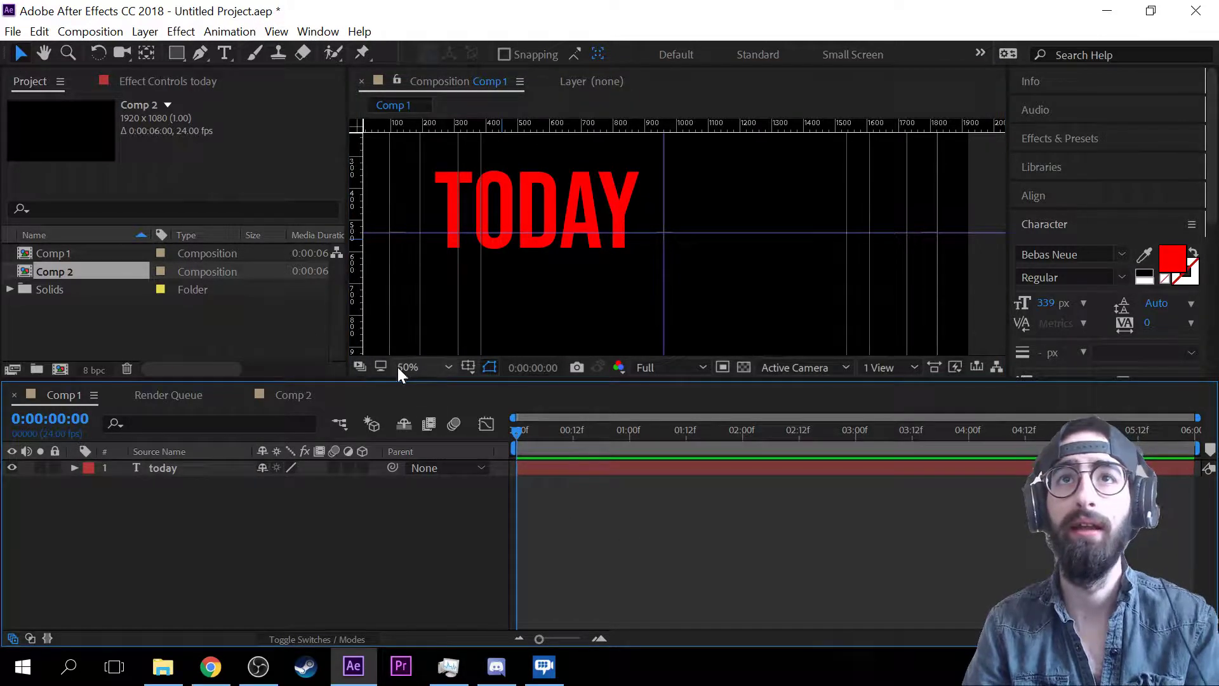
left_click(471, 367)
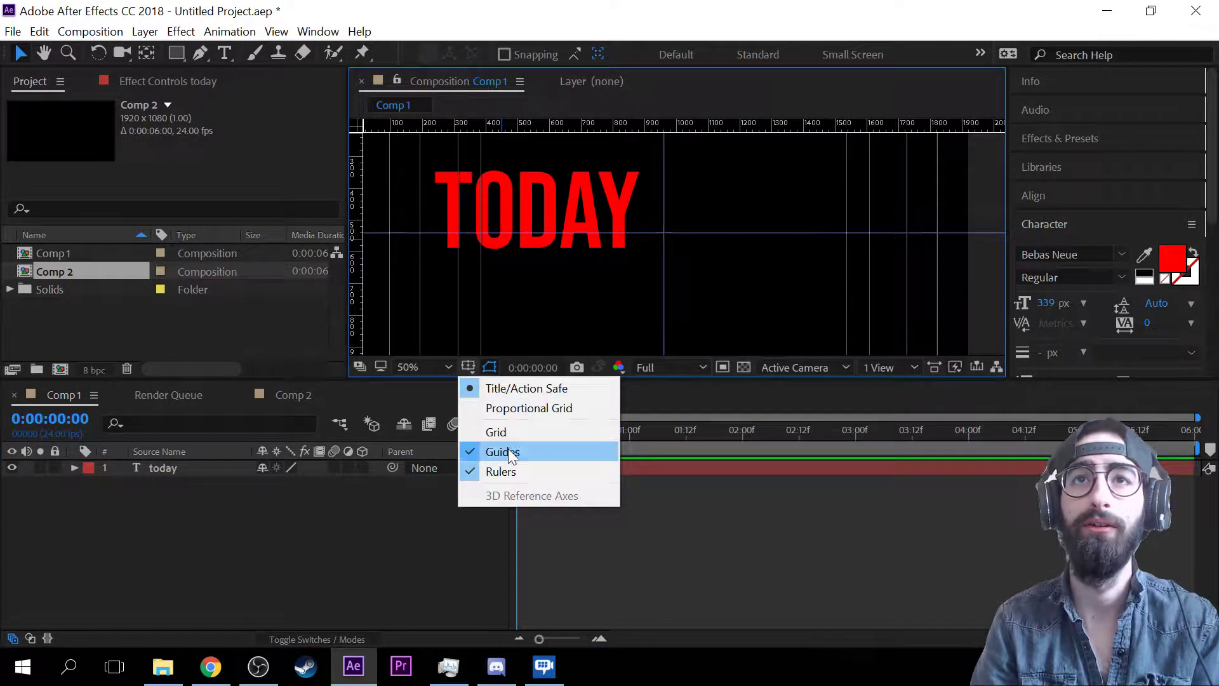
left_click(508, 454)
left_click(467, 366)
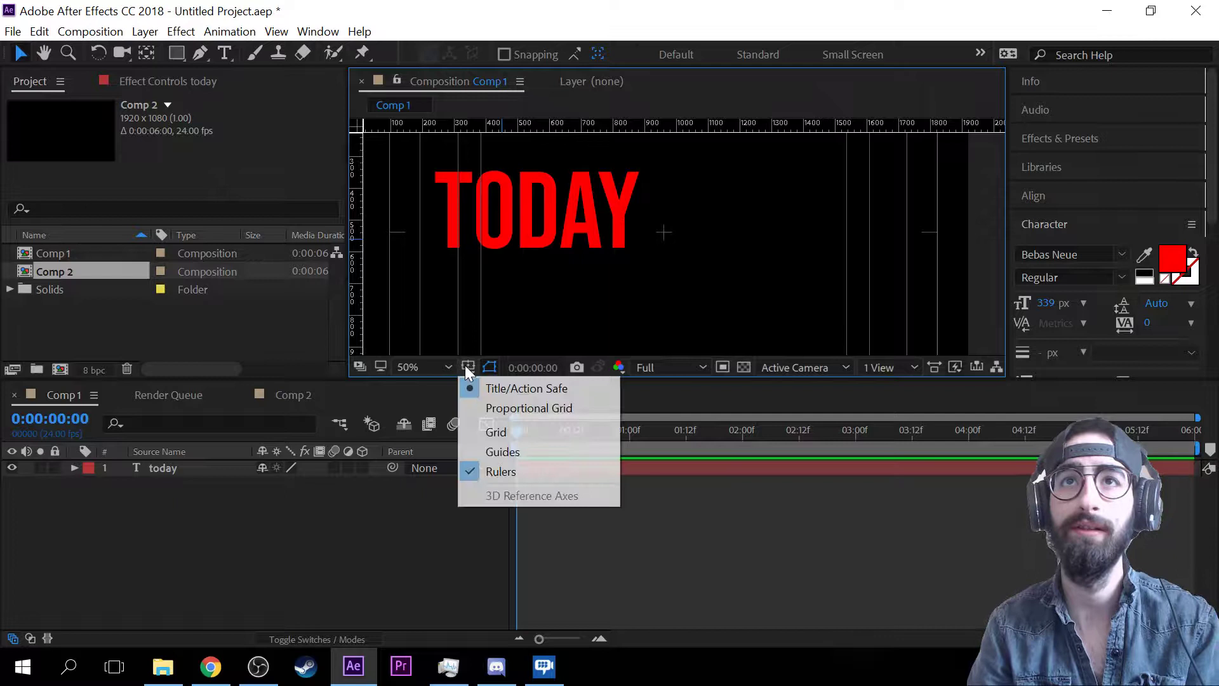
left_click(493, 472)
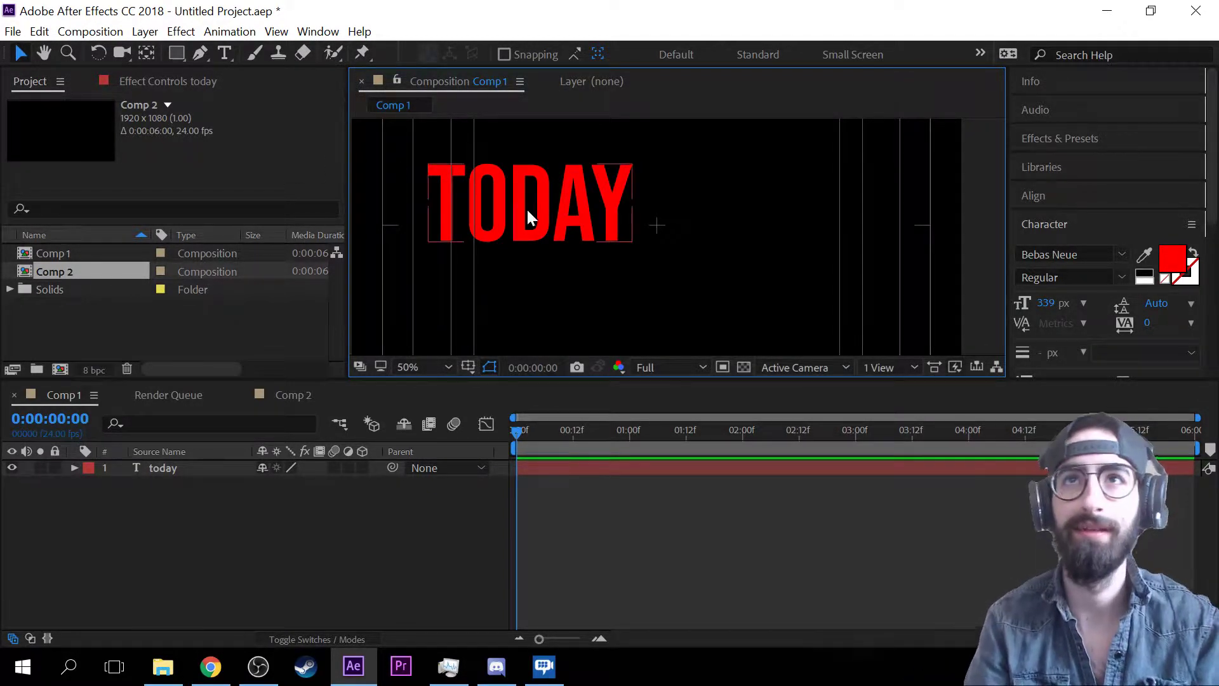
- Move the TODAY text to the middle of the frame, using the centre mark as reference
scroll(514, 223, "down", 8)
scroll(518, 232, "up", 8)
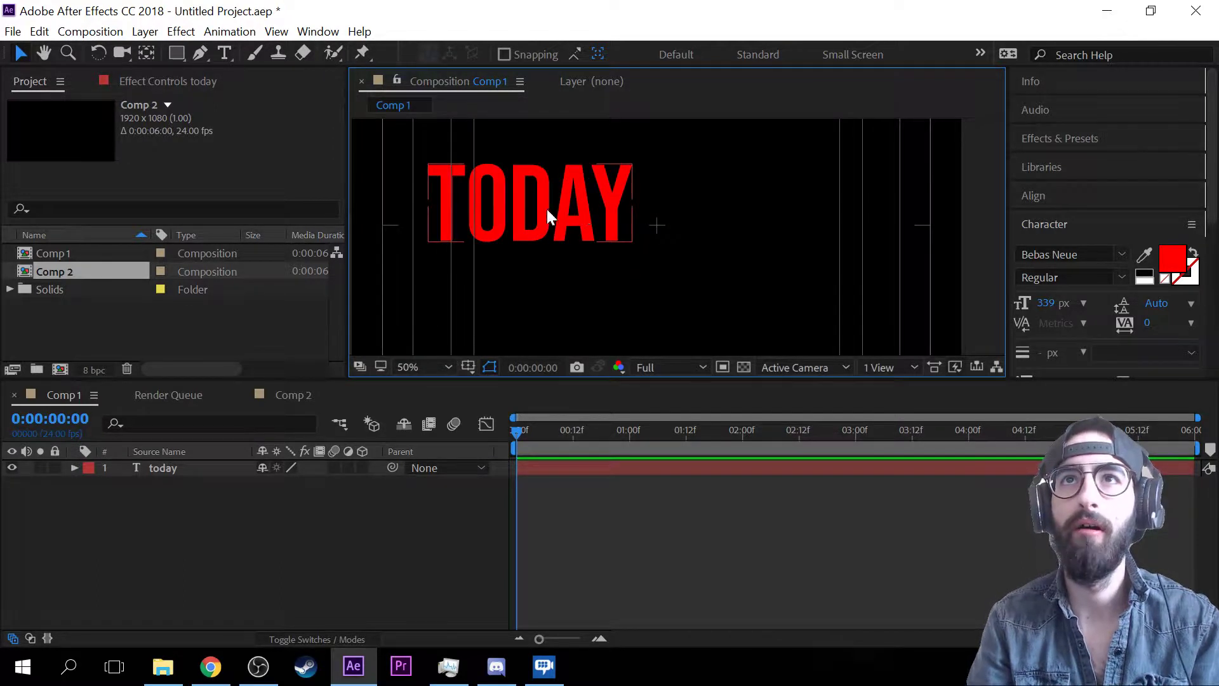
left_click(707, 256)
scroll(654, 258, "down", 4)
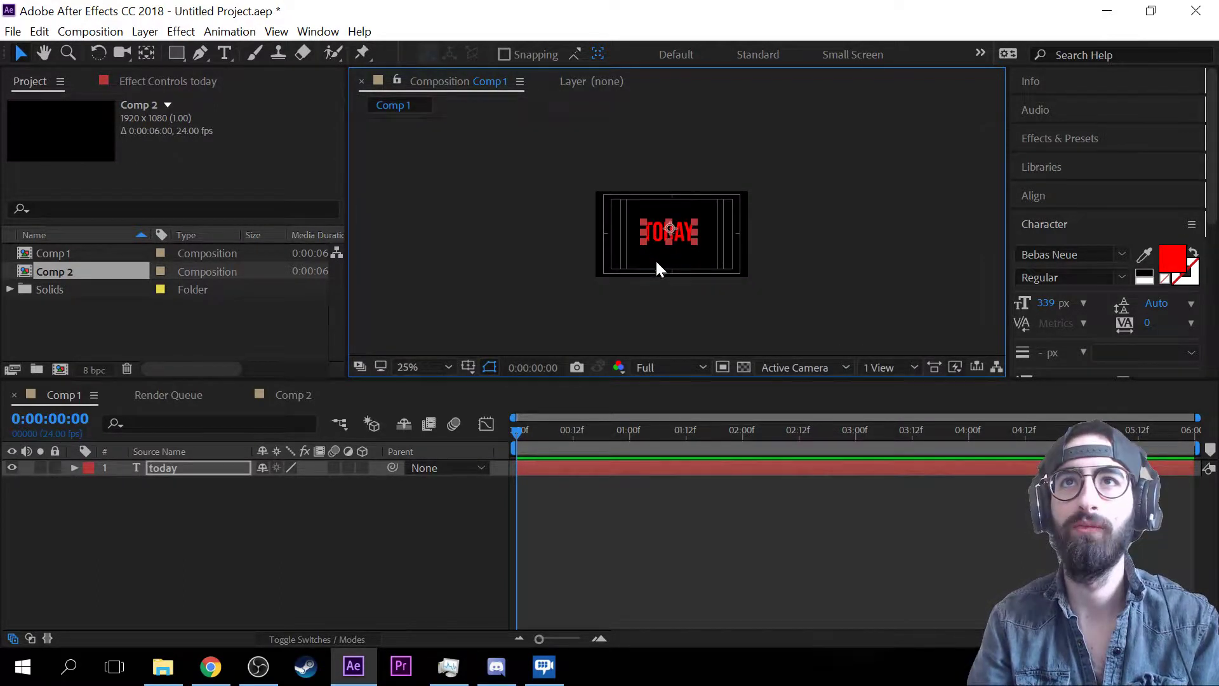
scroll(654, 258, "up", 2)
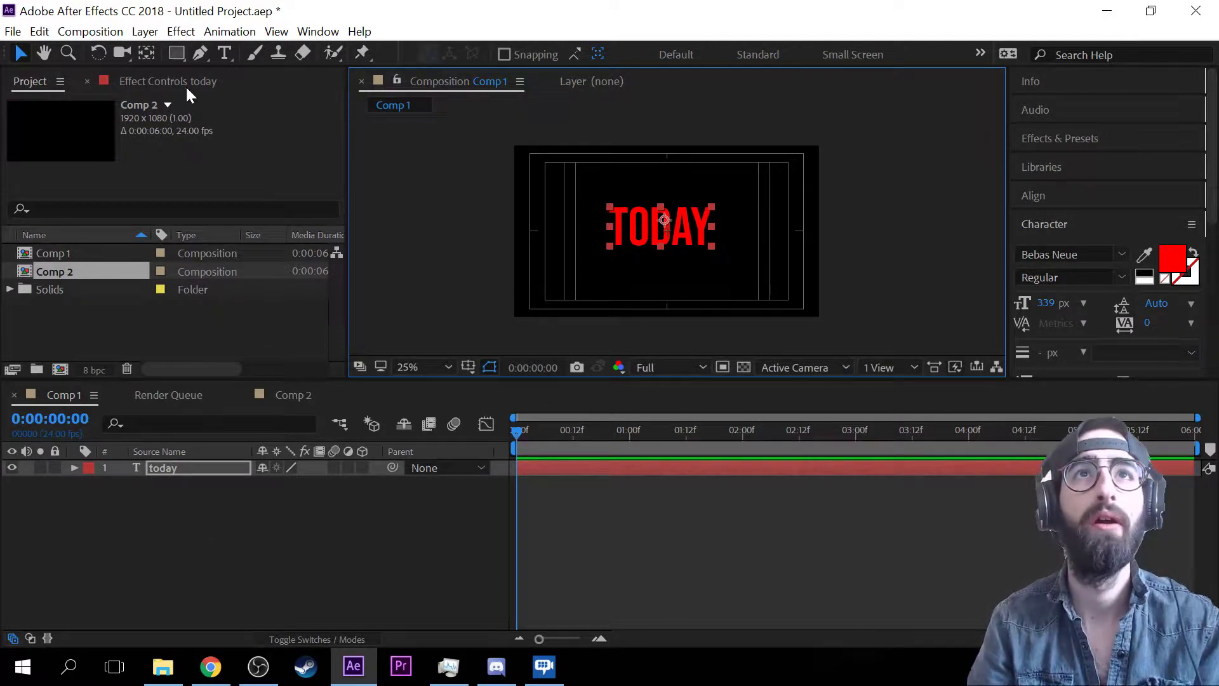
- Add a new text layer below TODAY reading "smoething unexpected is in preparatoioon"
left_click(225, 55)
left_click(622, 285)
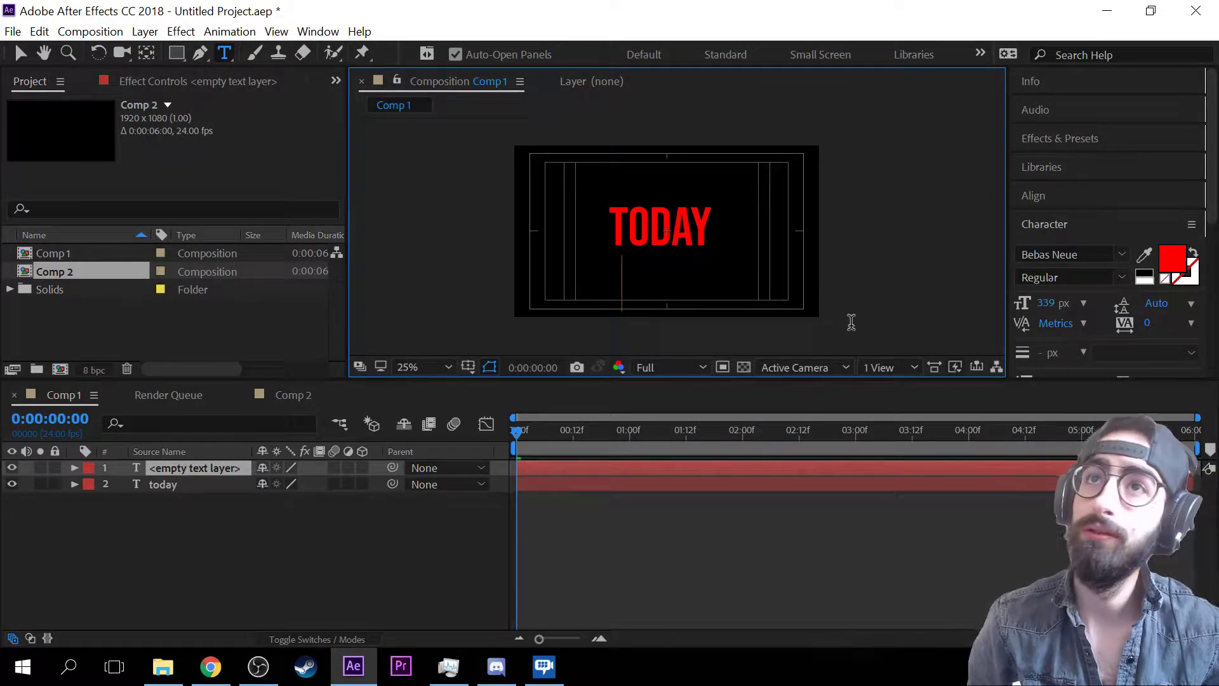
type("smoethi")
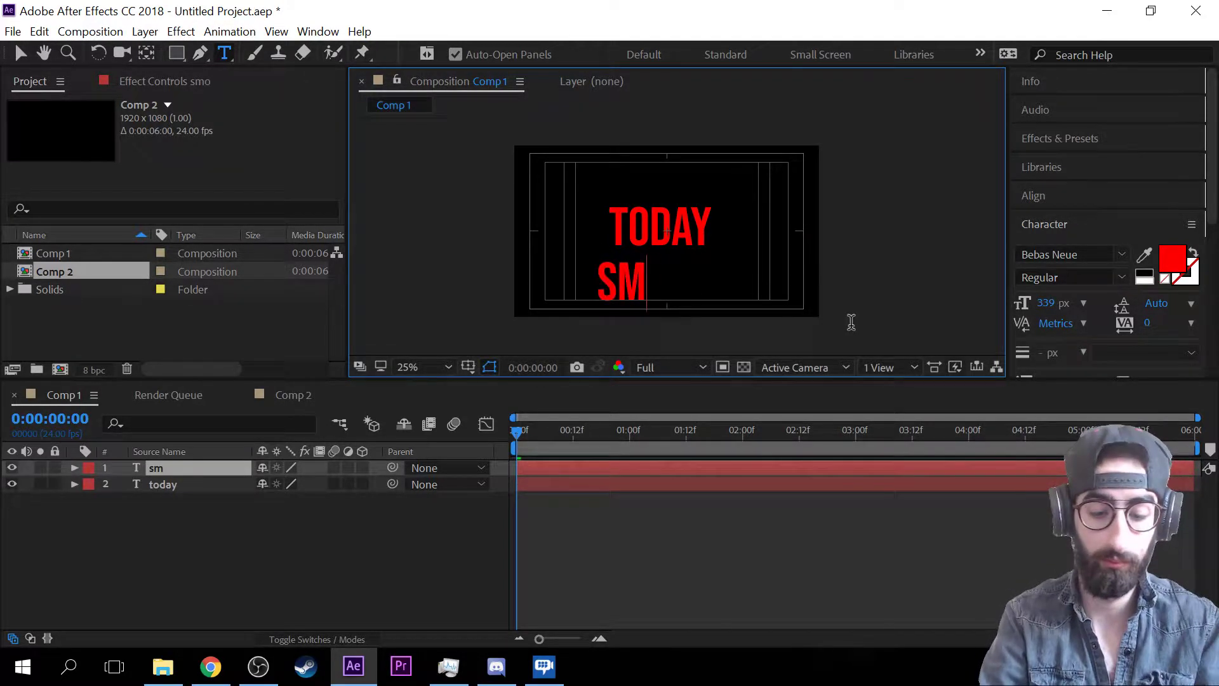
type("ng")
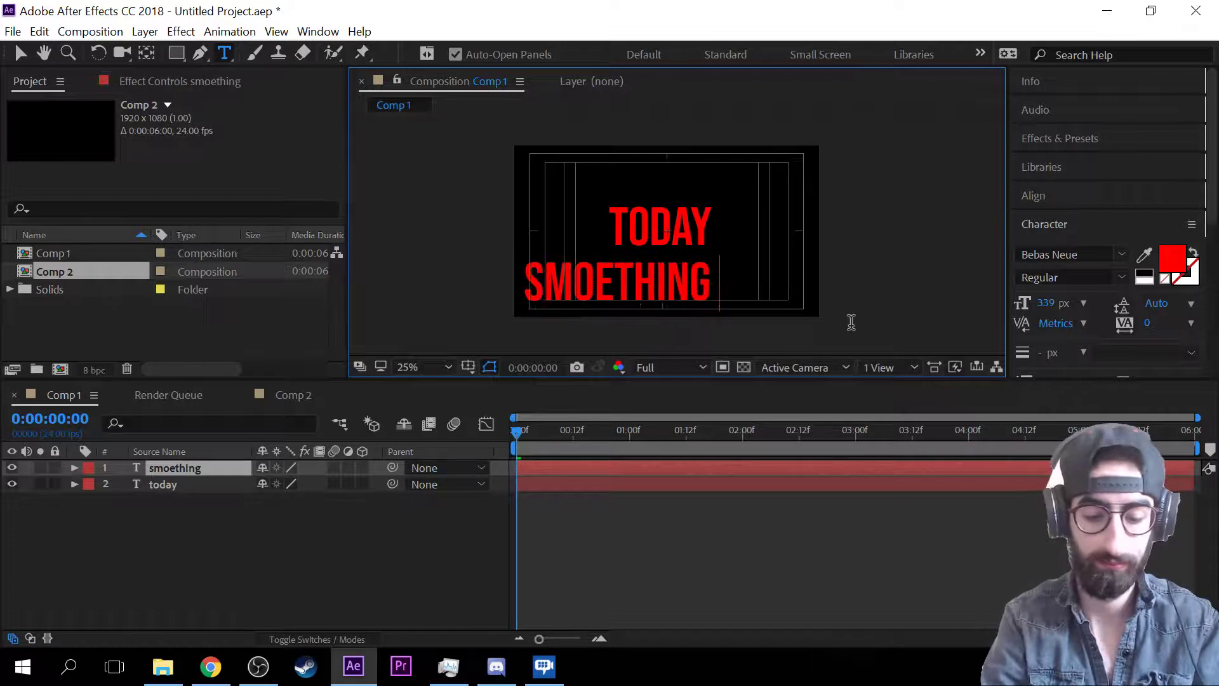
type(" unex")
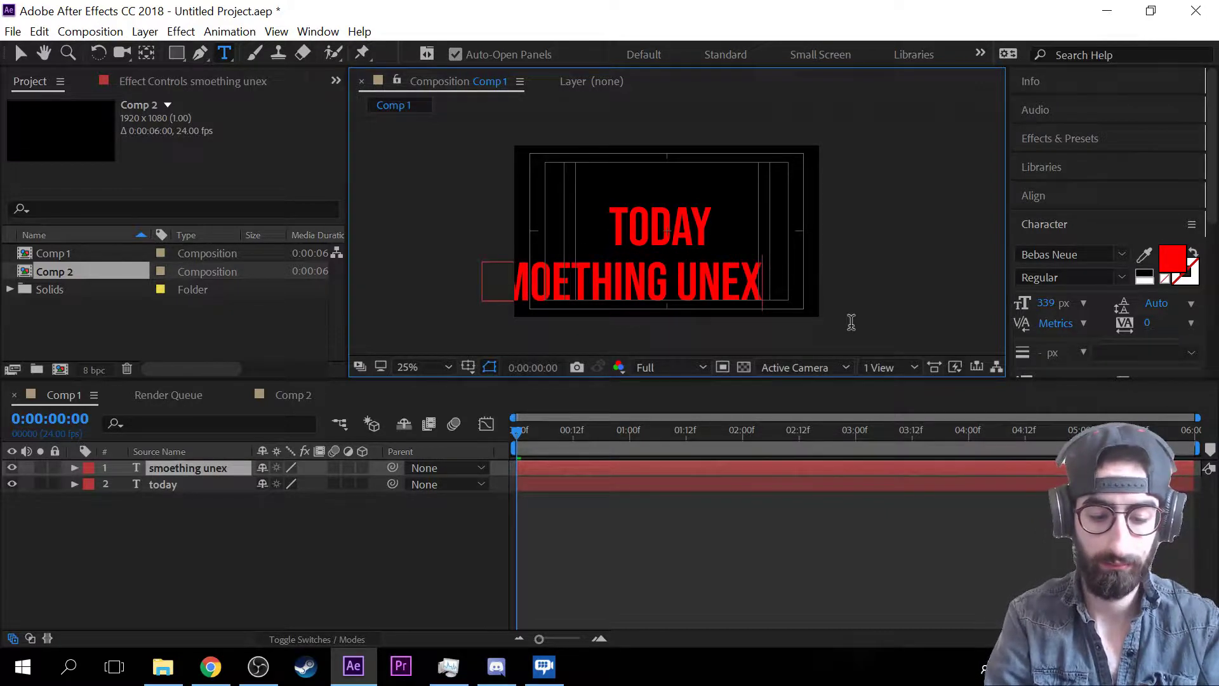
type("pected c")
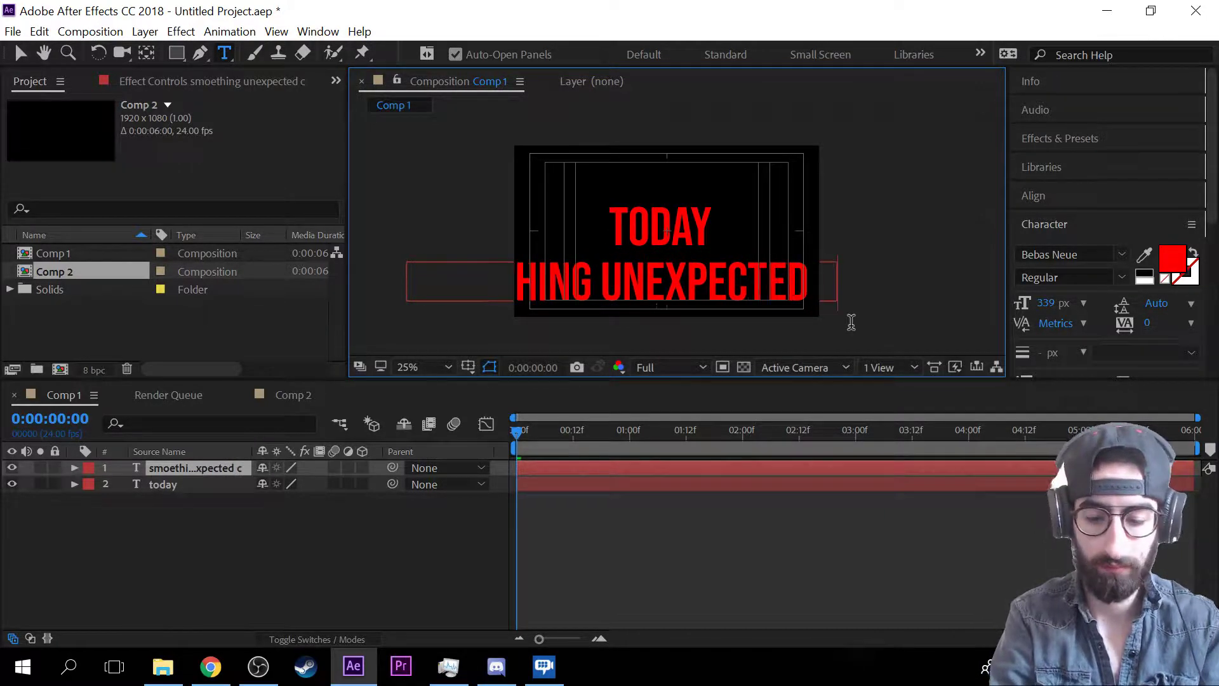
key("BackSpace")
key("BackSpace")
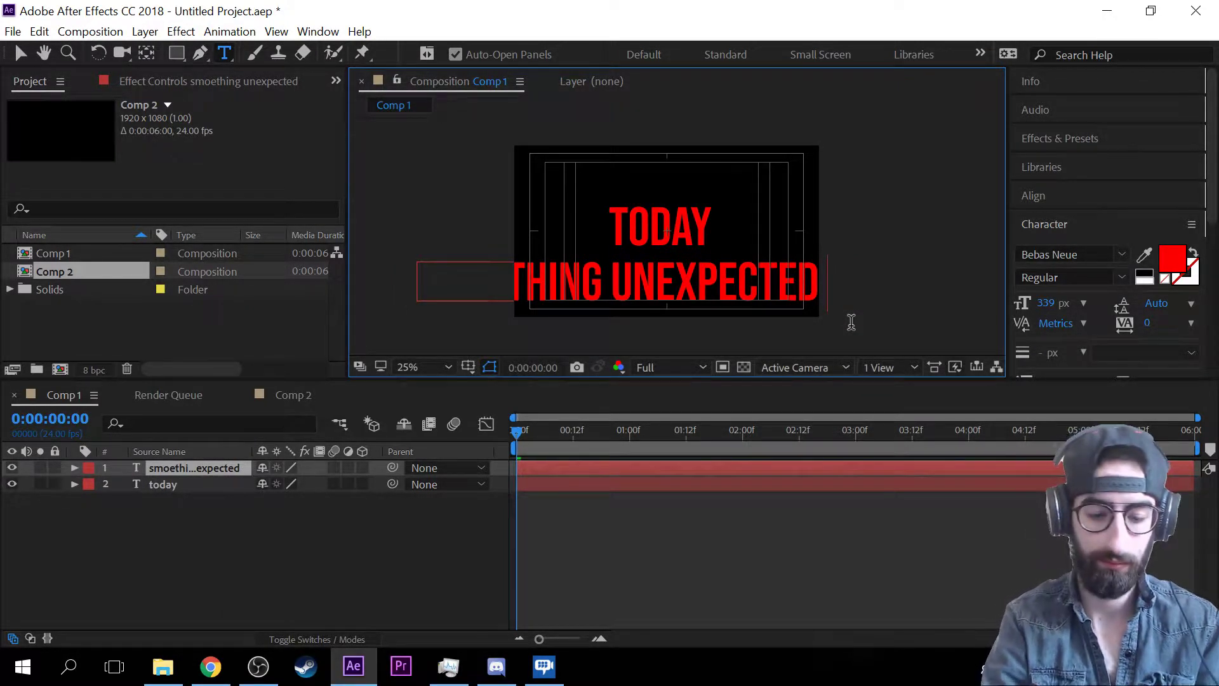
type("is")
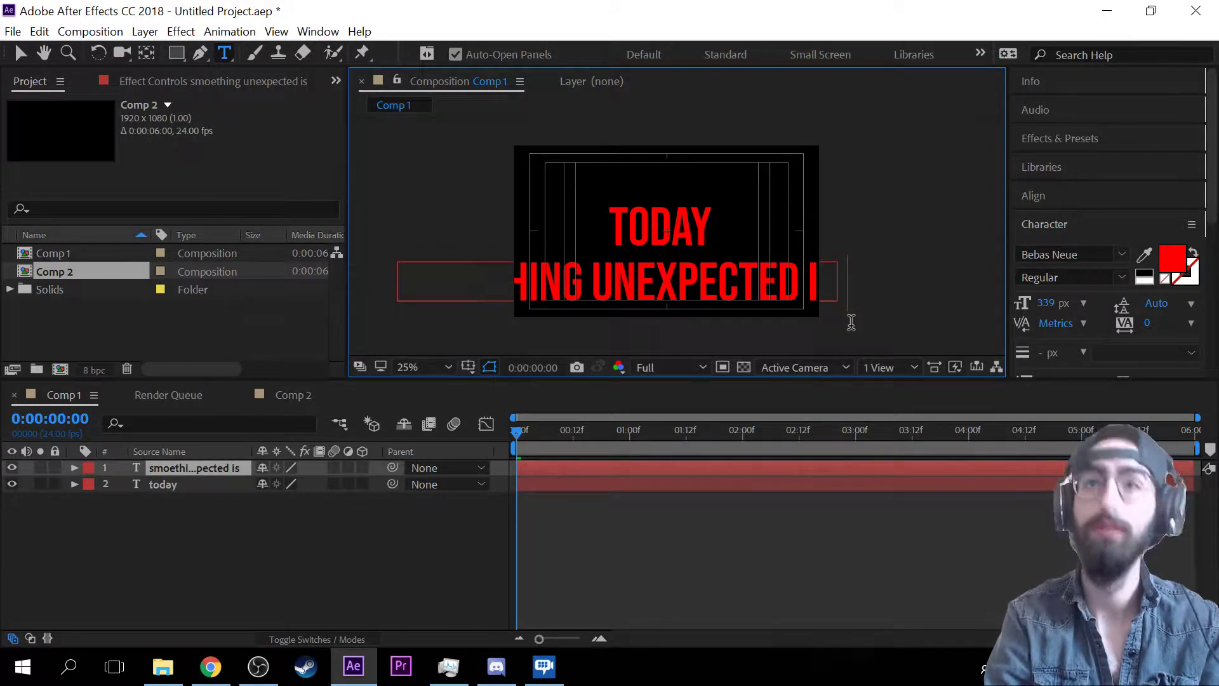
type(" in u")
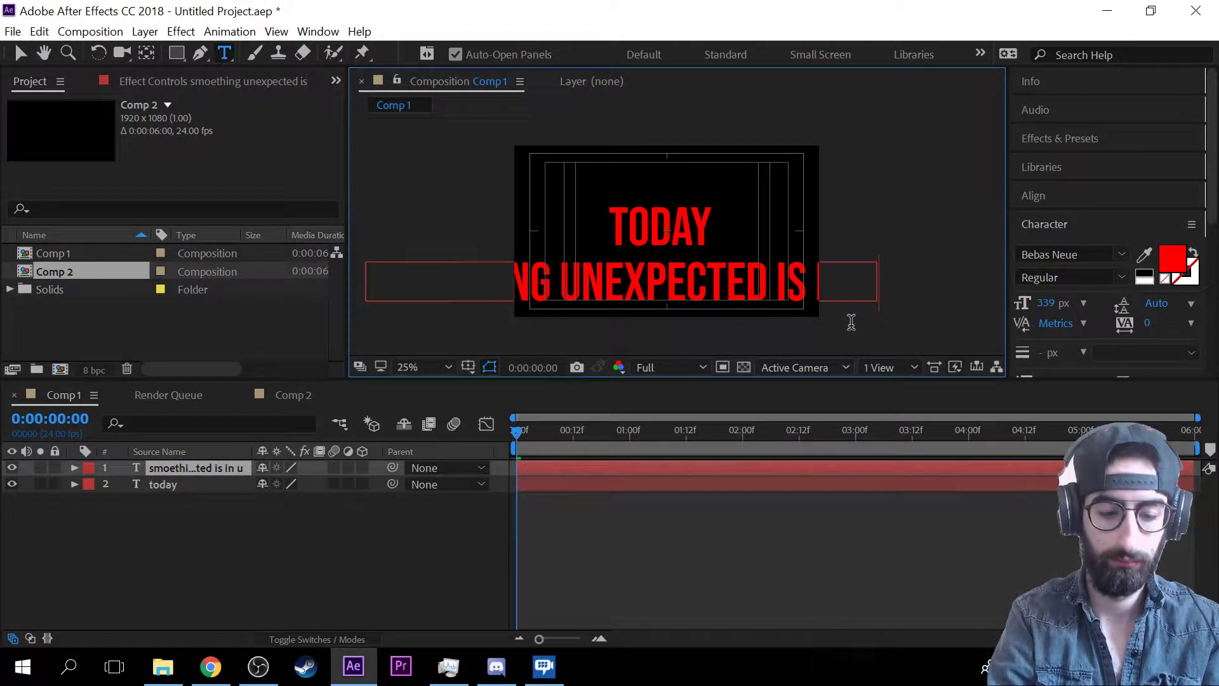
type("ou")
key("BackSpace")
key("BackSpace")
key("BackSpace")
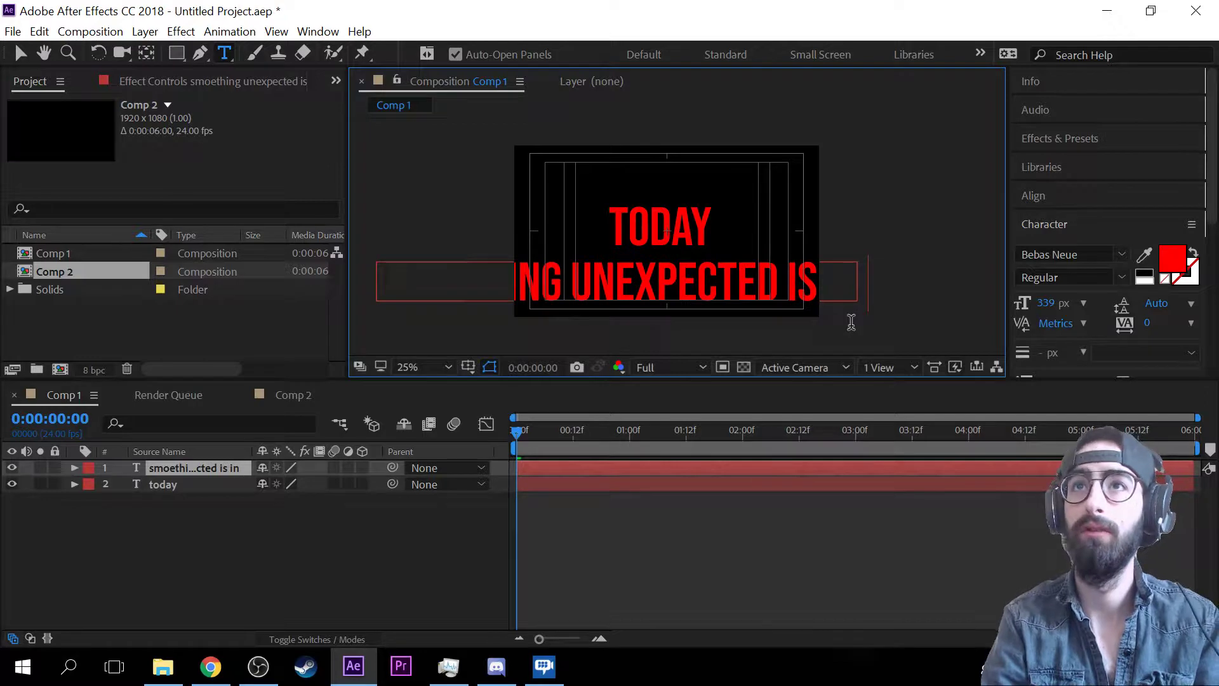
type("prepar")
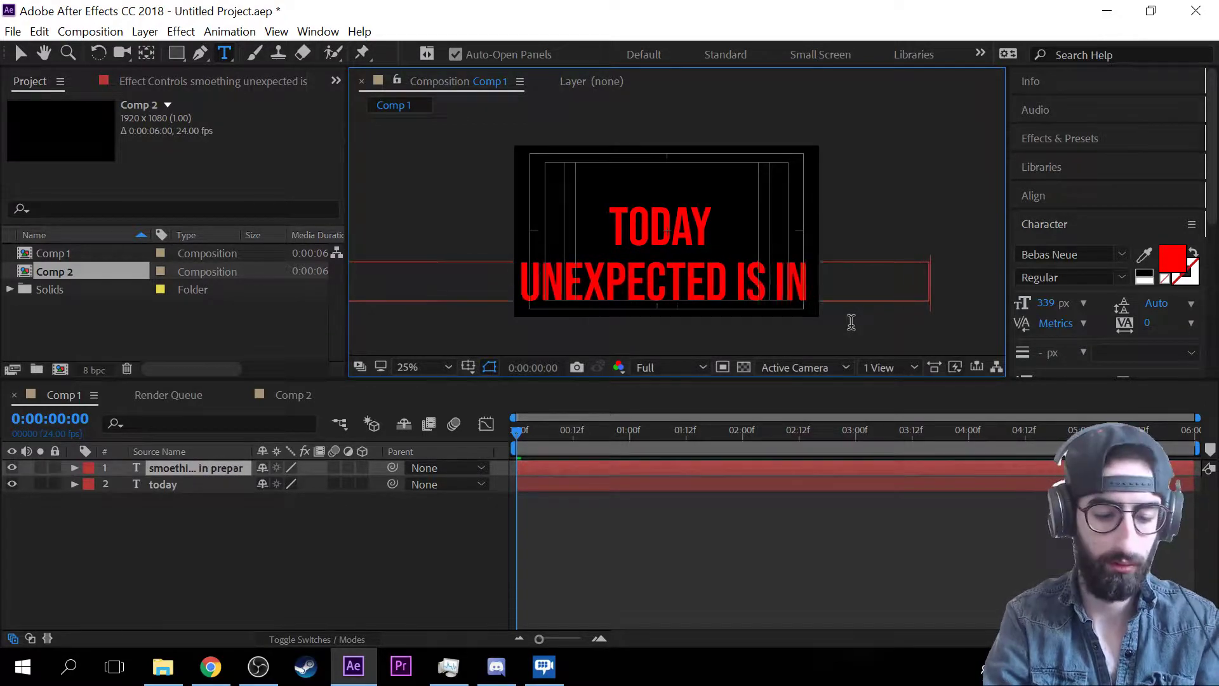
type("atoioon")
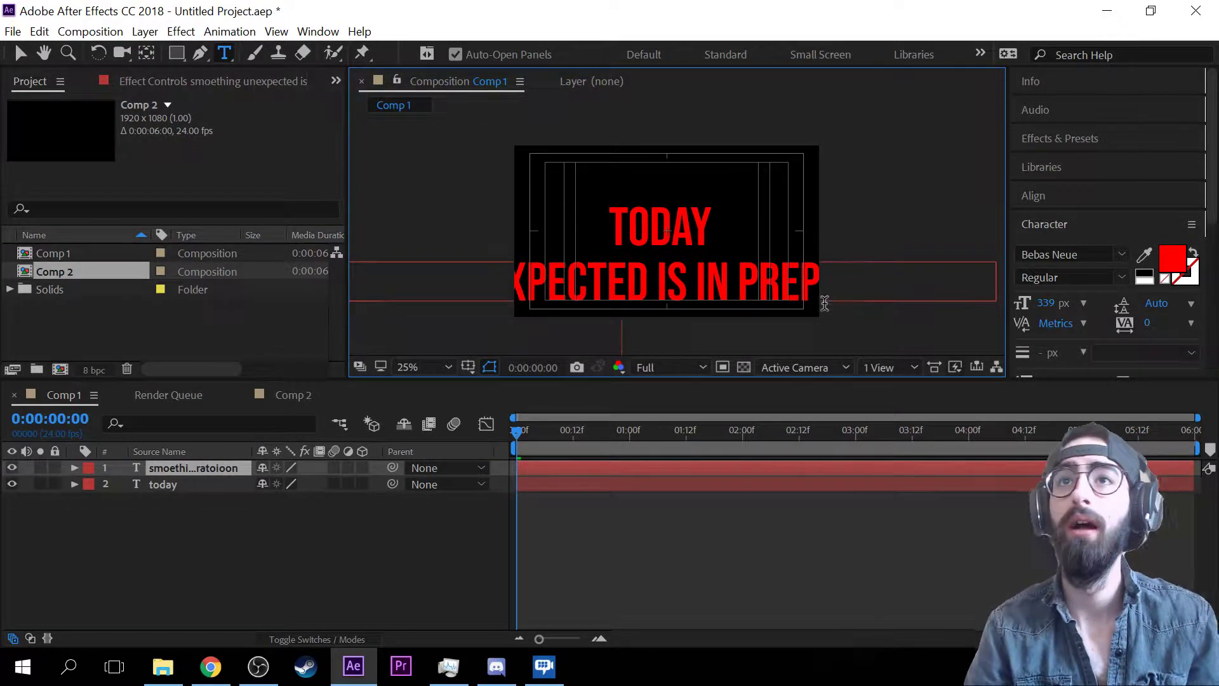
- Reduce the second text line to 114 px and position it centred below TODAY
left_click(21, 55)
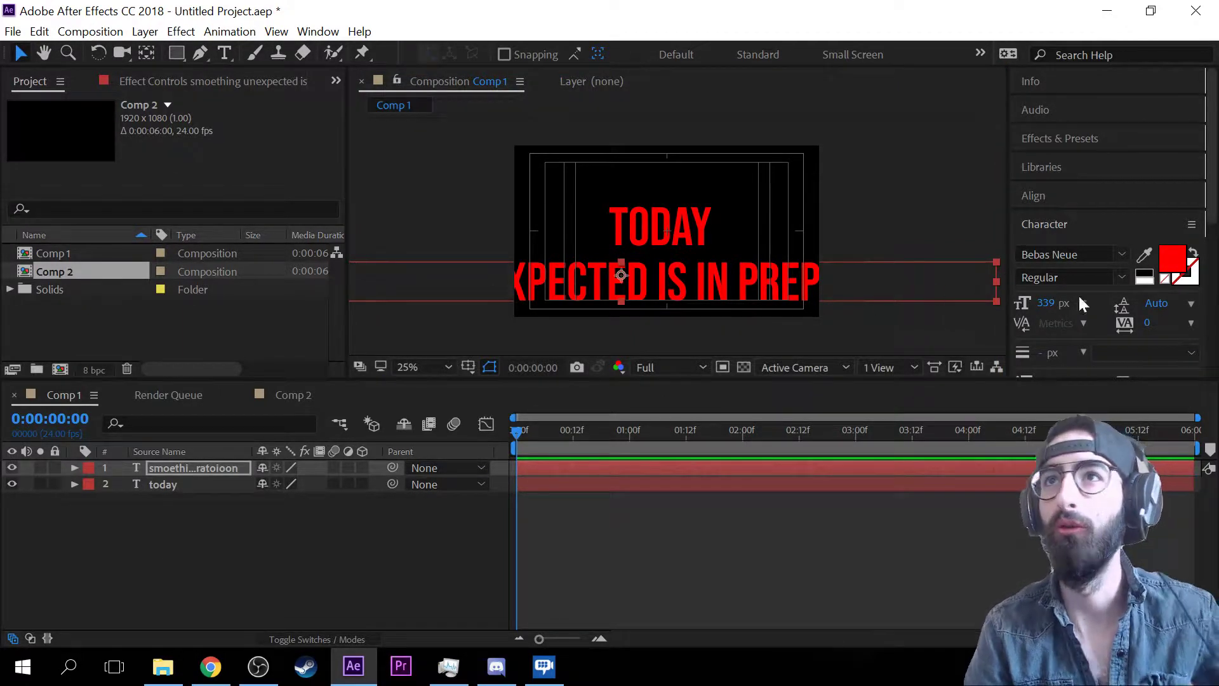
left_click_drag(1026, 300, 840, 308)
left_click_drag(715, 296, 756, 278)
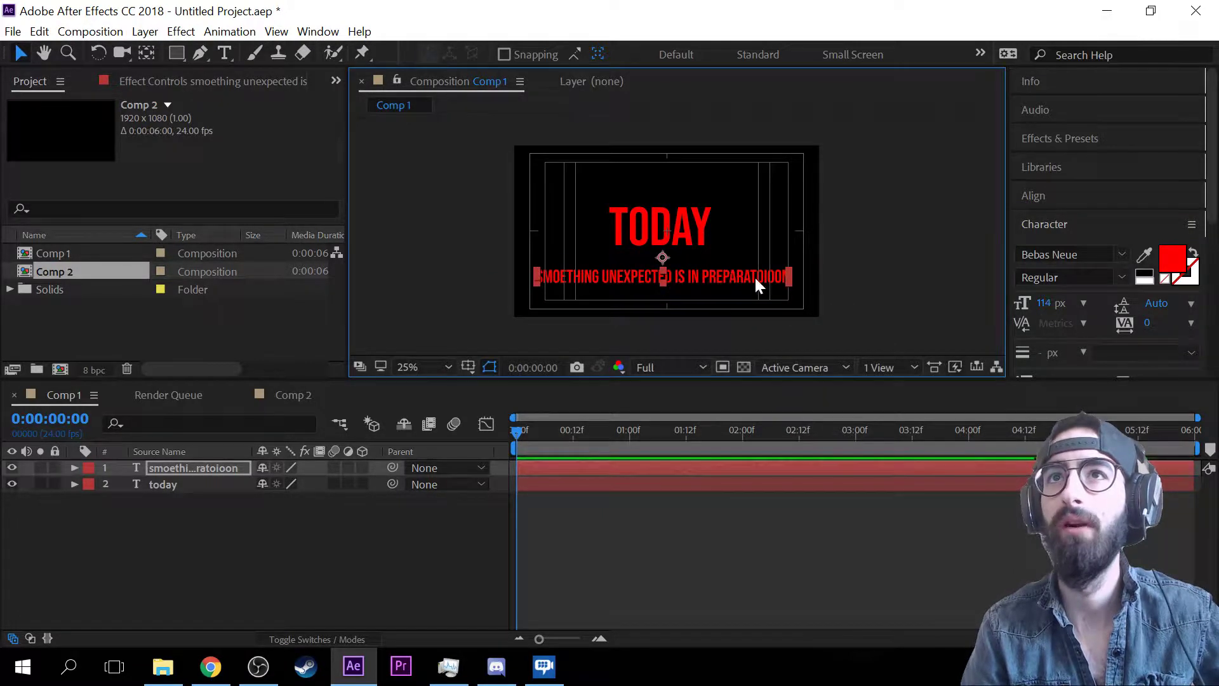
- Correct the spelling of the second text line so it reads "something unexpected is in preparation" and deselect the layer
double_click(742, 278)
left_click(562, 276)
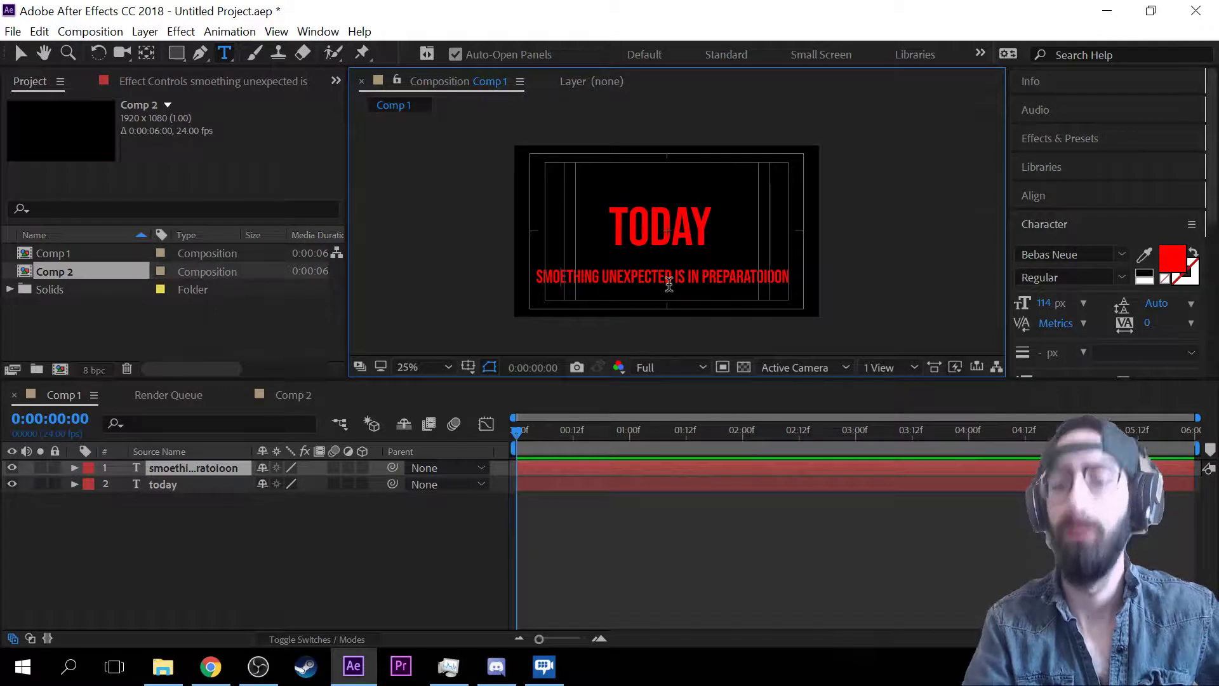
key("BackSpace")
key("Left")
type("o")
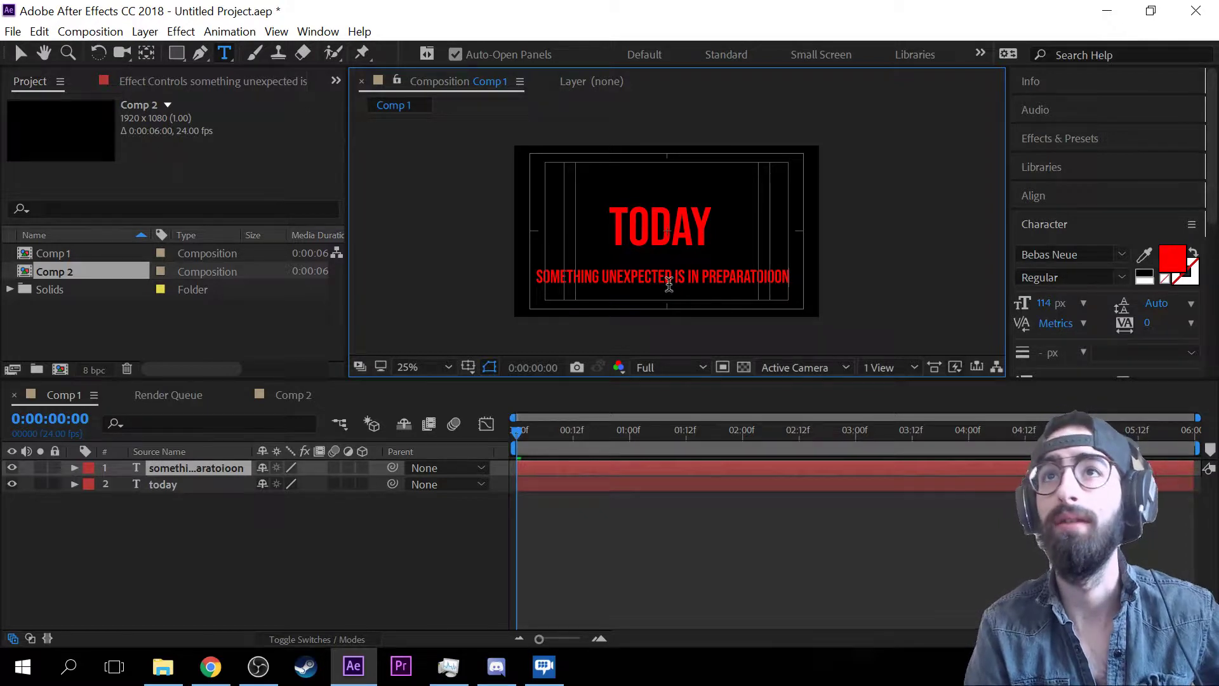
key("BackSpace")
key("BackSpace")
key("BackSpace")
key("BackSpace")
key("BackSpace")
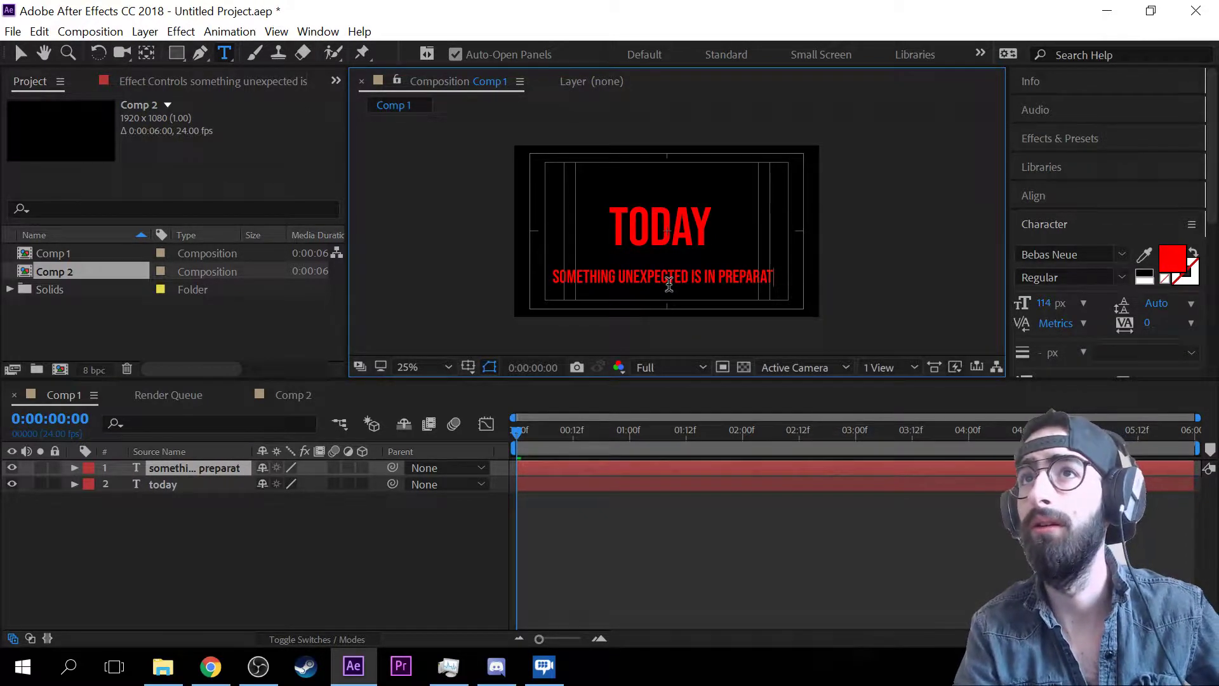
type("ION")
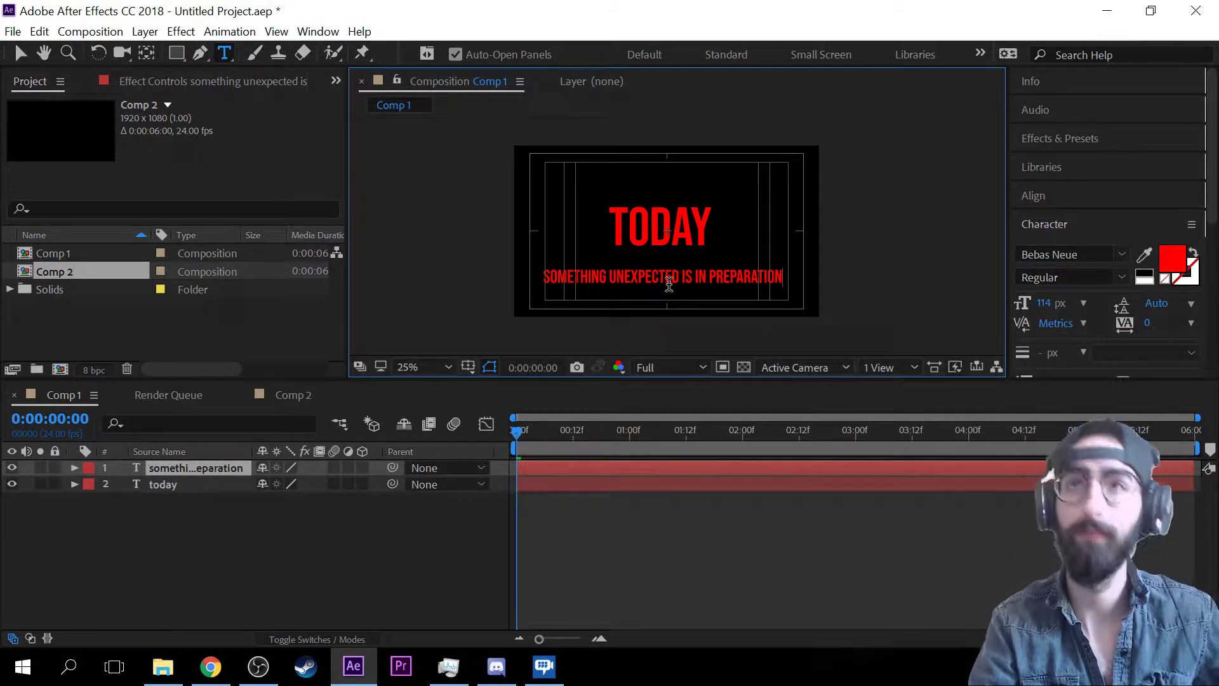
left_click(308, 559)
left_click(20, 53)
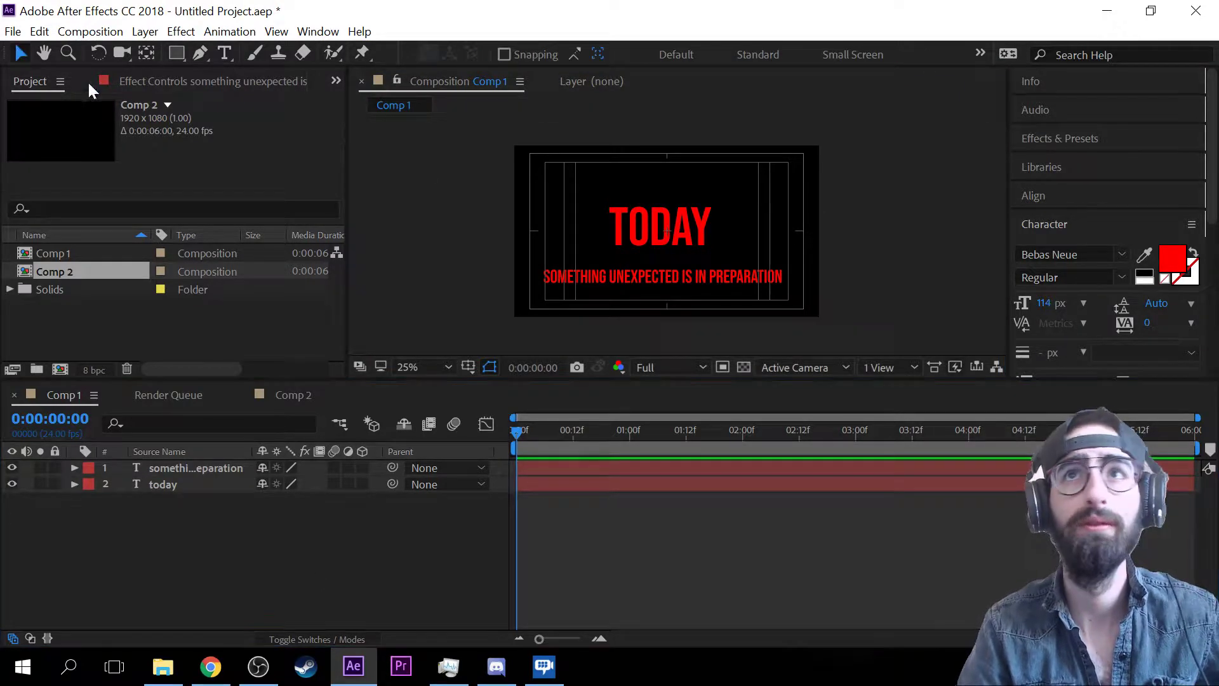
left_click(115, 541)
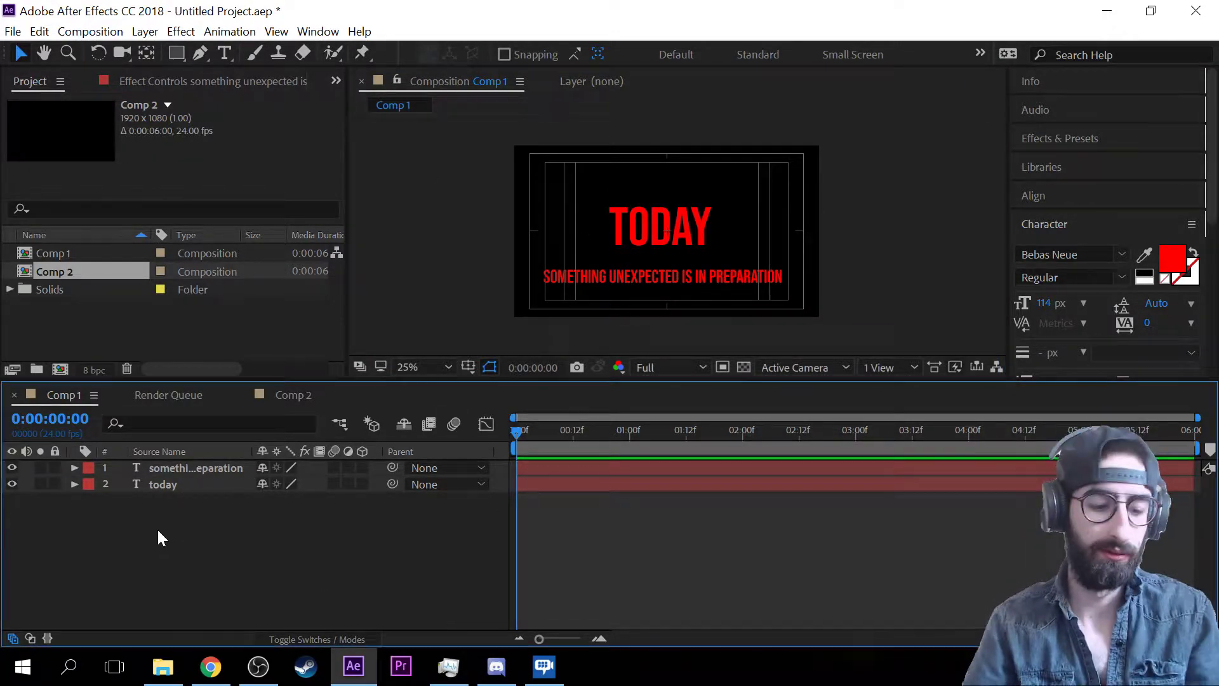
- Create a 1920 x 1080 px solid layer in light gray (B2B2B2)
key("ctrl+y")
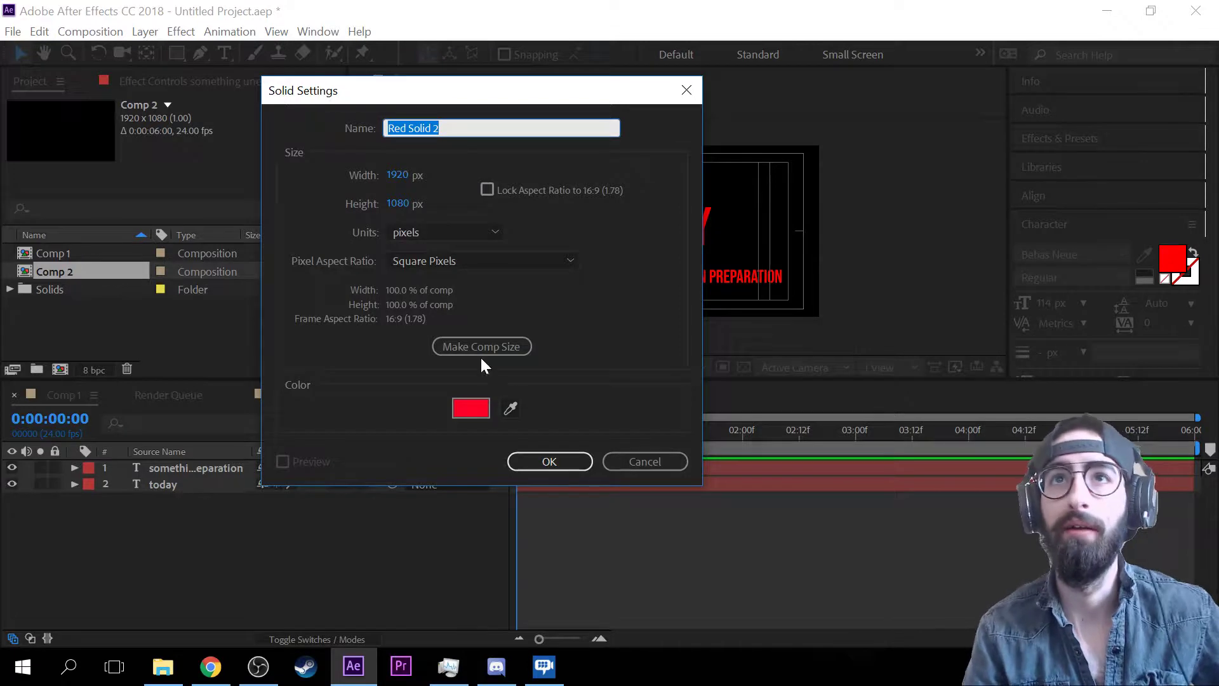
left_click(474, 408)
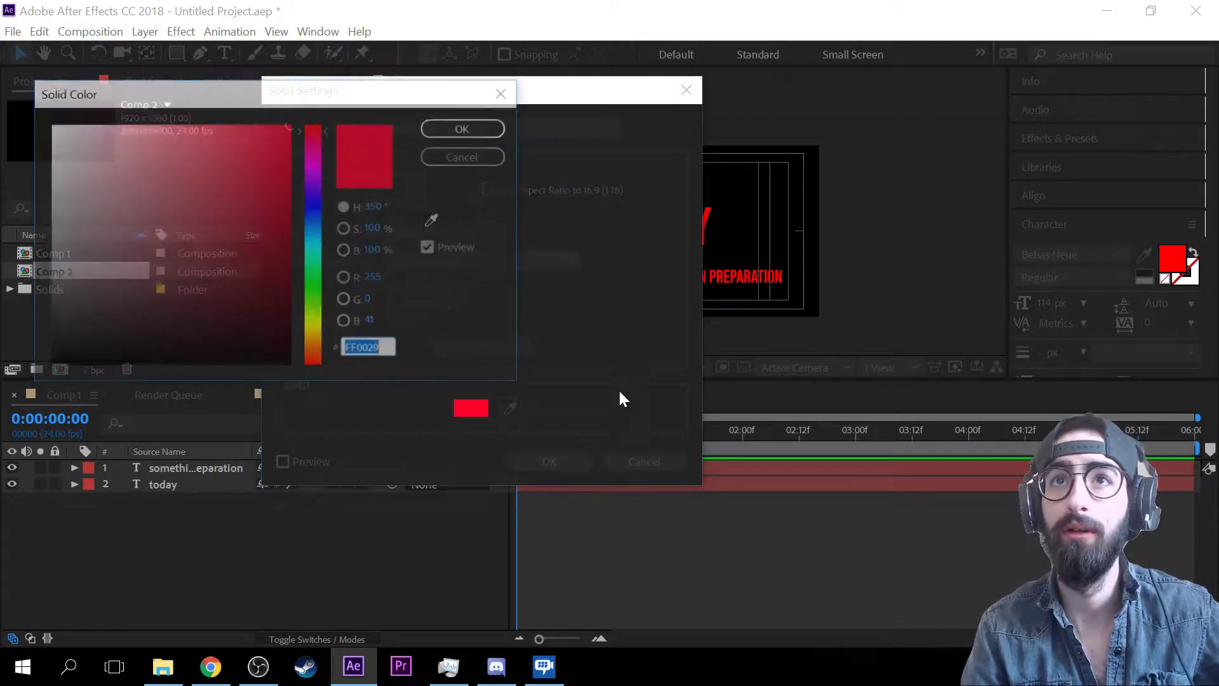
left_click(59, 226)
mouse_move(59, 226)
left_mouse_down()
mouse_move(42, 229)
mouse_move(39, 199)
left_mouse_up()
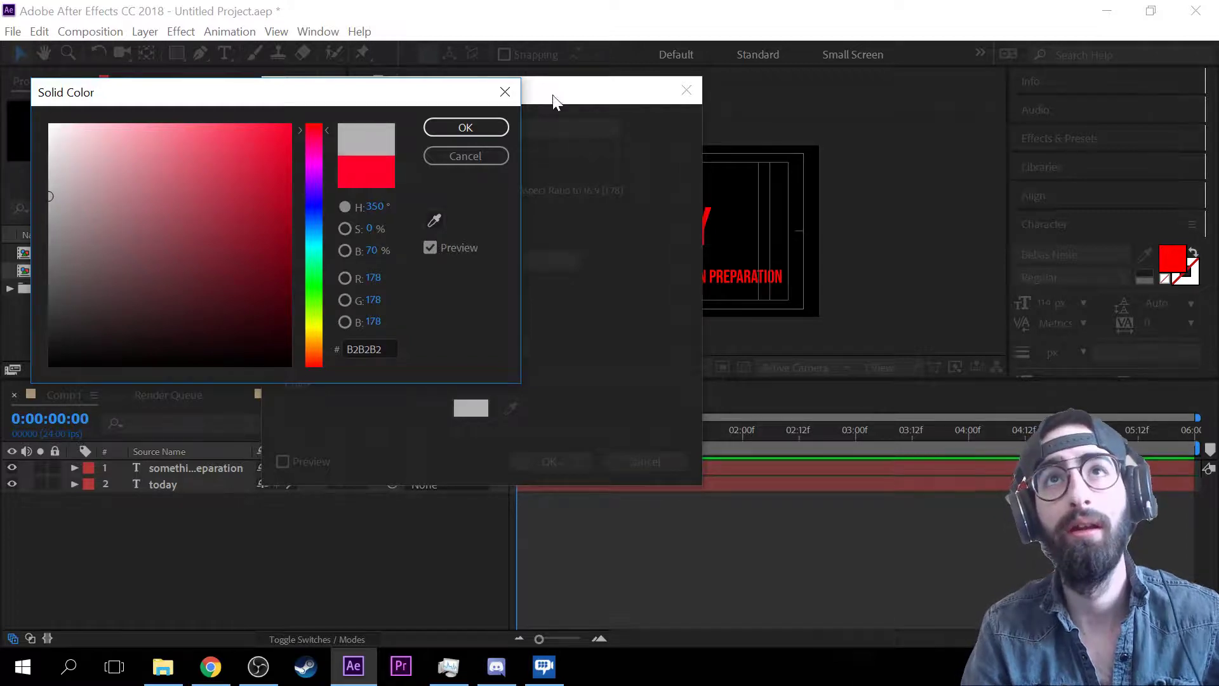
left_click(429, 127)
left_click(549, 461)
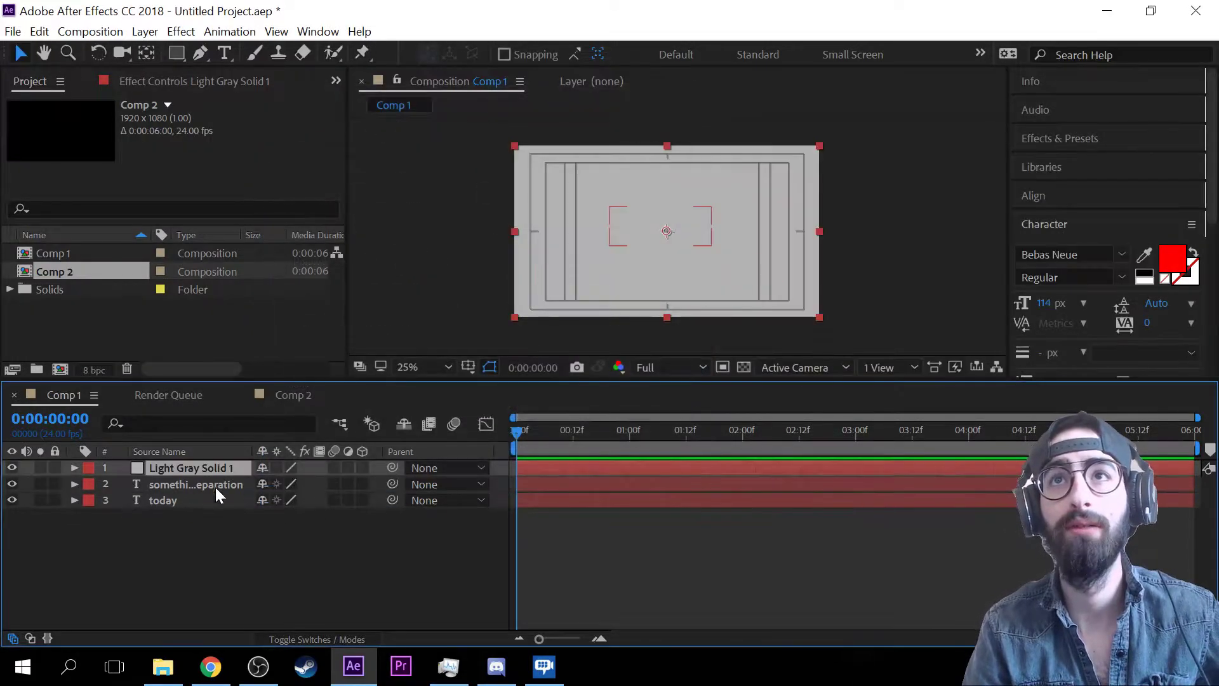
- Place the gray solid beneath both text layers as the background
left_click_drag(171, 466, 208, 551)
left_click(885, 265)
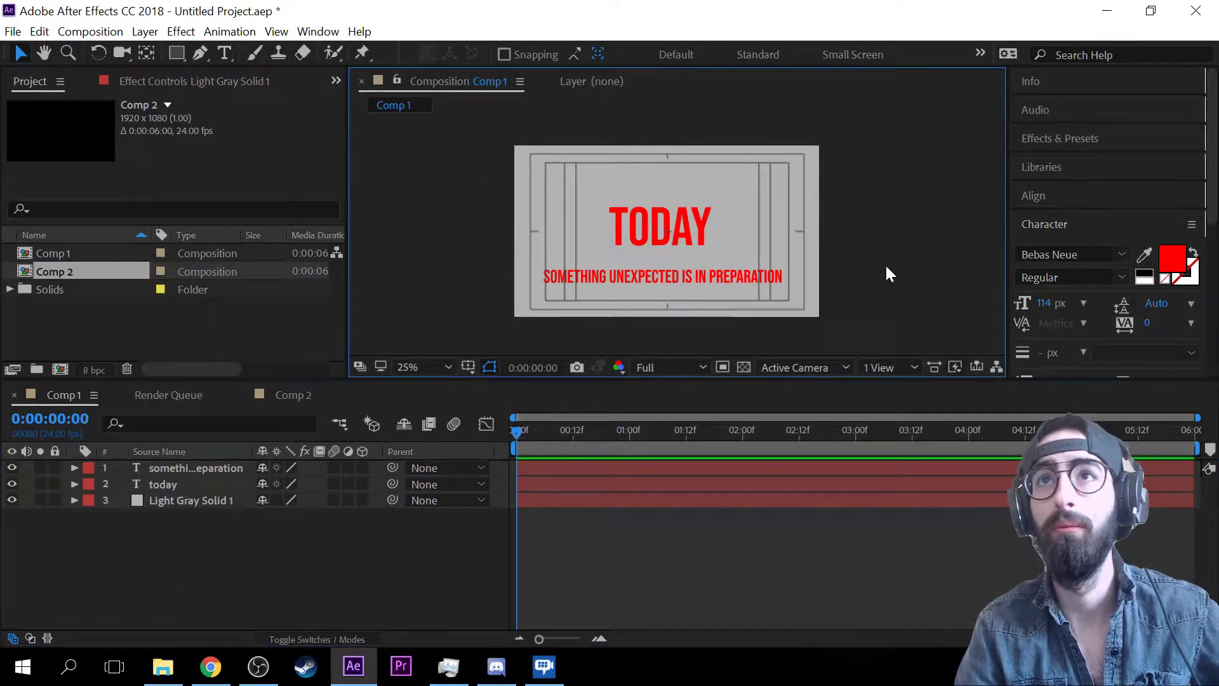
scroll(862, 268, "up", 2)
scroll(862, 268, "down", 2)
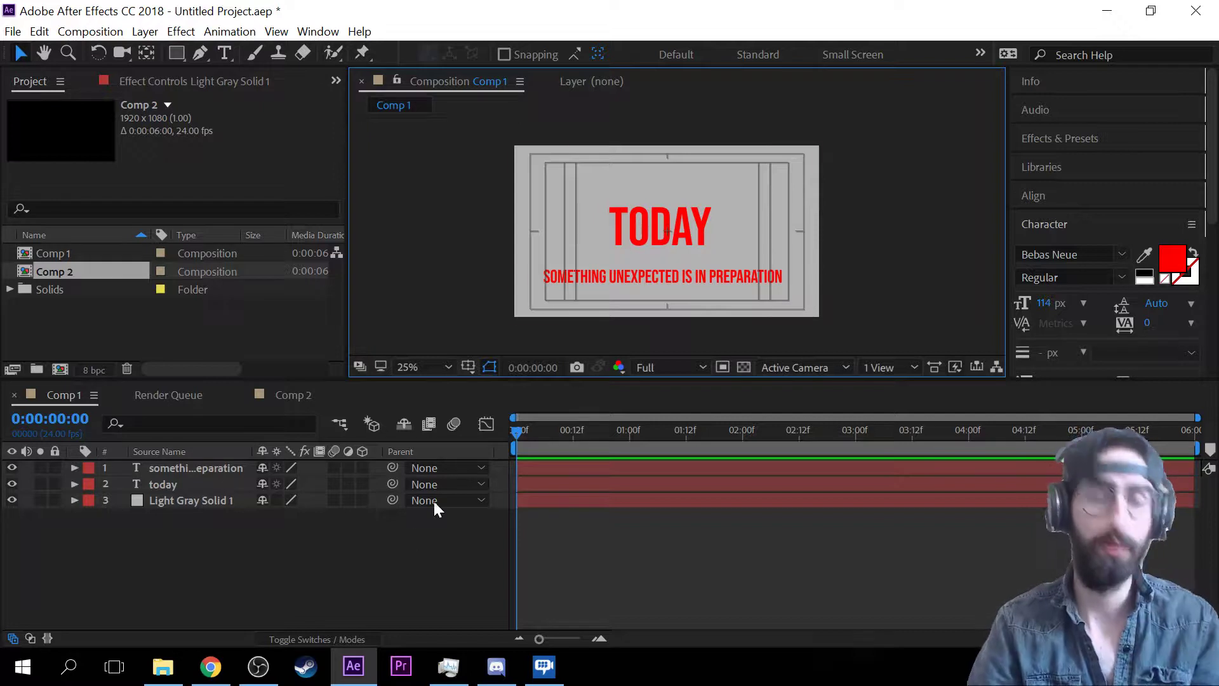
- Add a frame-filling ellipse mask to the gray solid
left_click(222, 505)
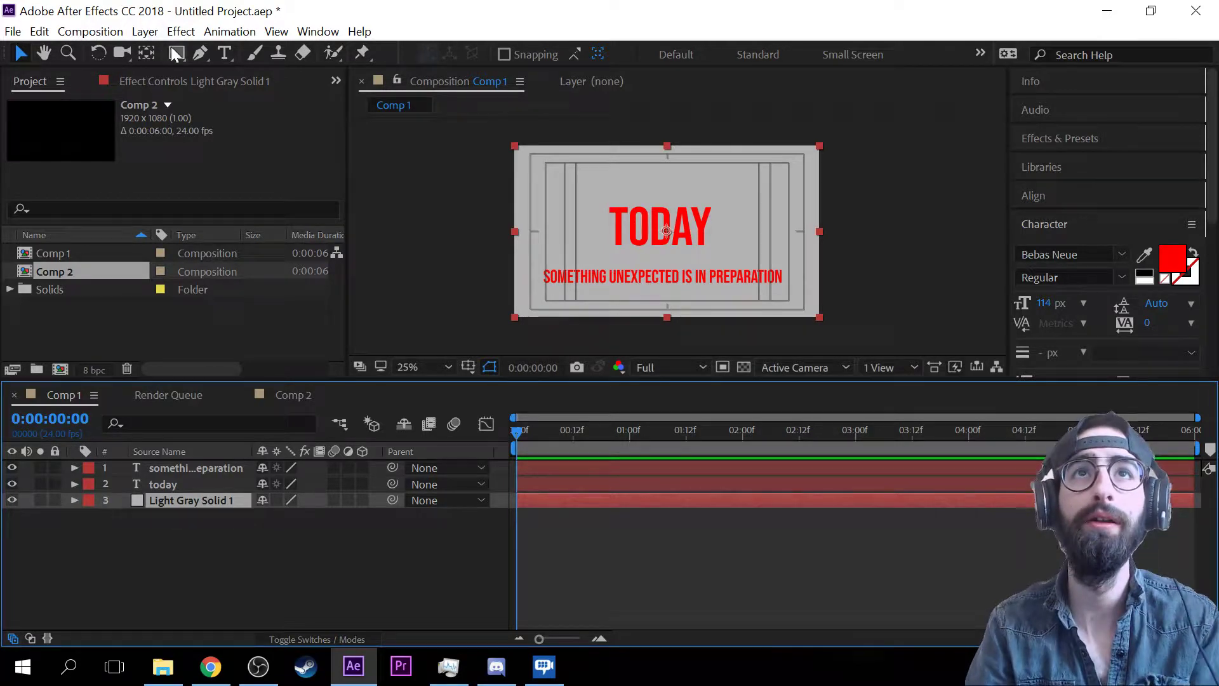
left_click_drag(176, 54, 208, 89)
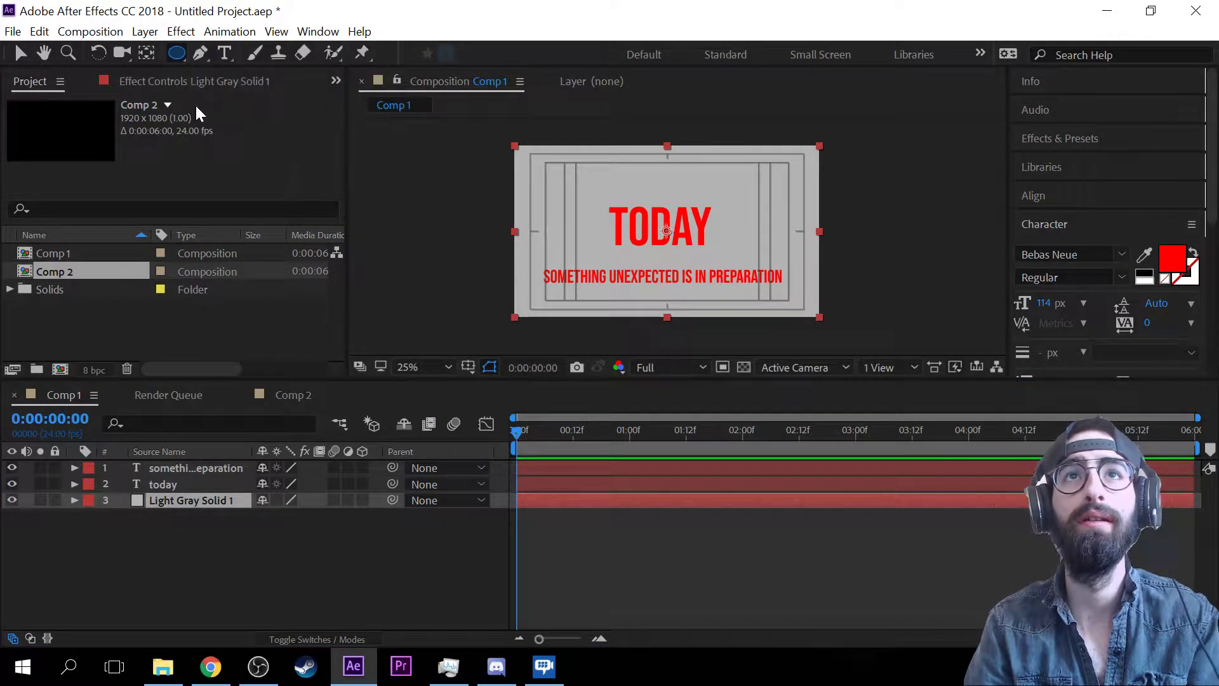
double_click(178, 47)
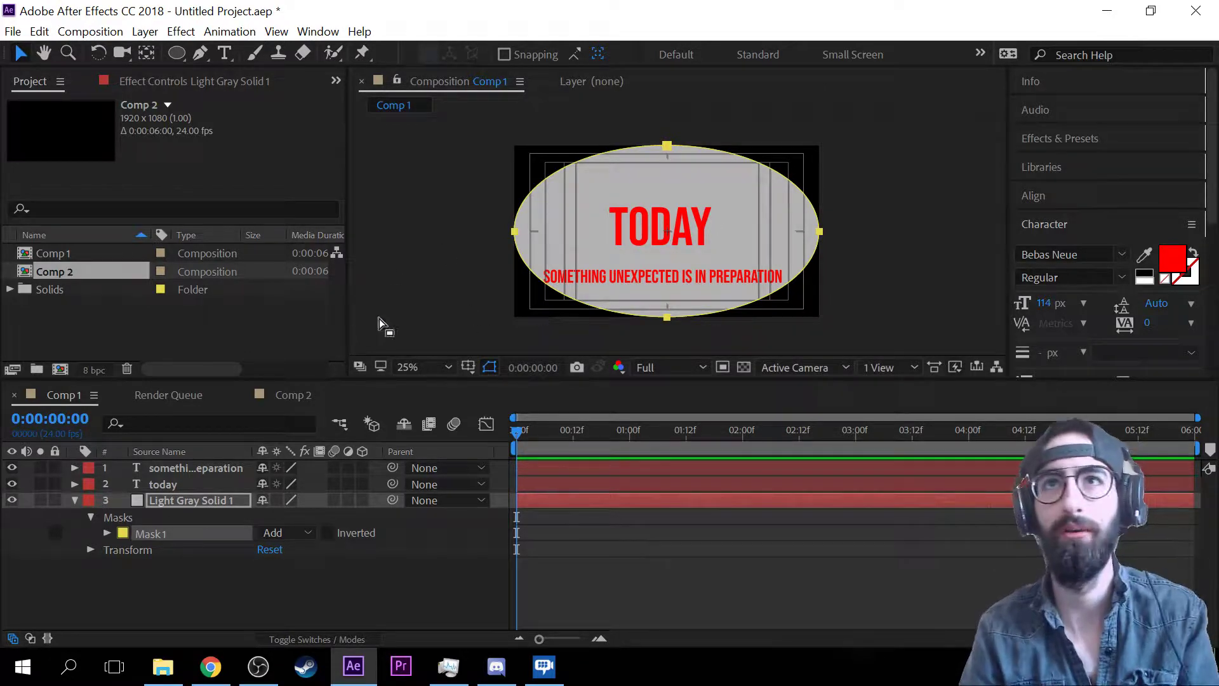
- Set the ellipse mask's feather to 868 pixels and its expansion to 196 pixels
left_click(107, 533)
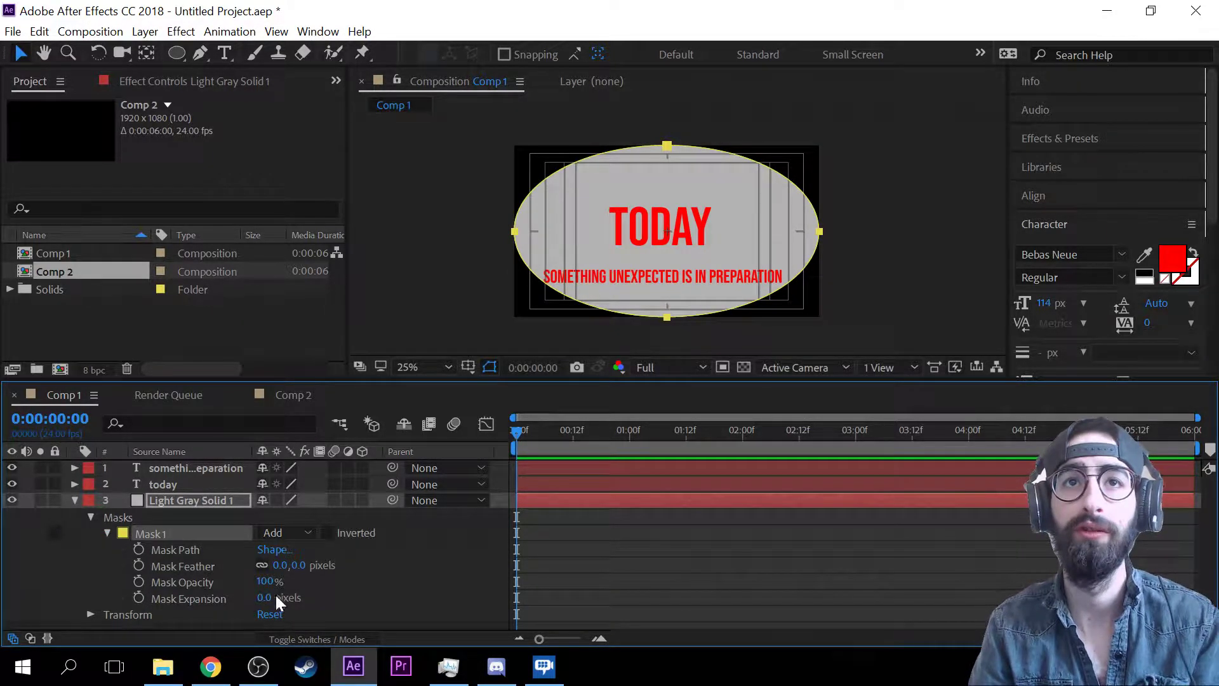
left_click_drag(279, 564, 971, 434)
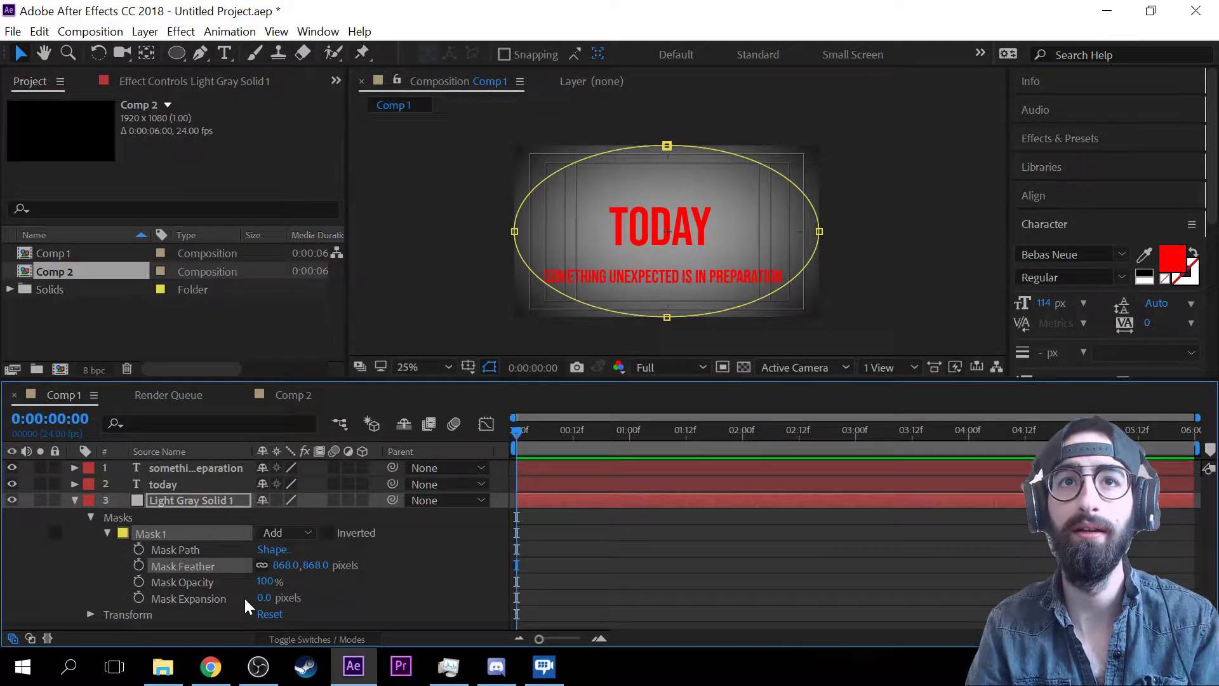
left_click_drag(265, 597, 447, 589)
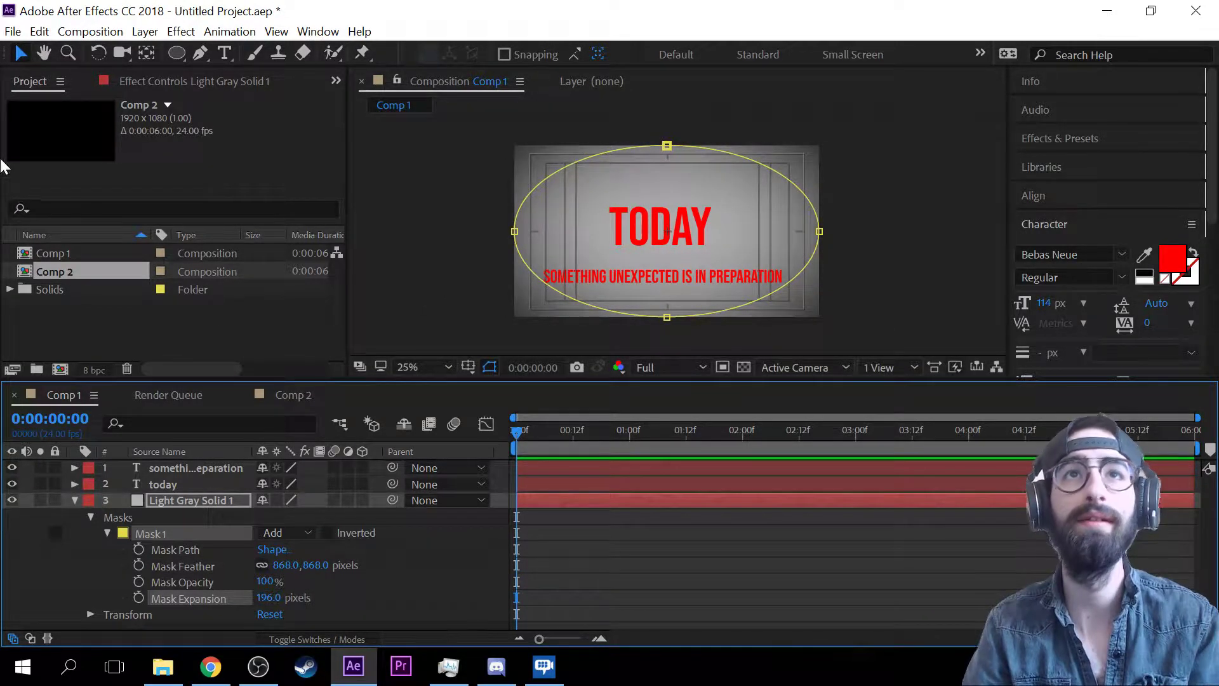
- Hide the mask outlines in the Comp 1 view
left_click(490, 367)
key("period")
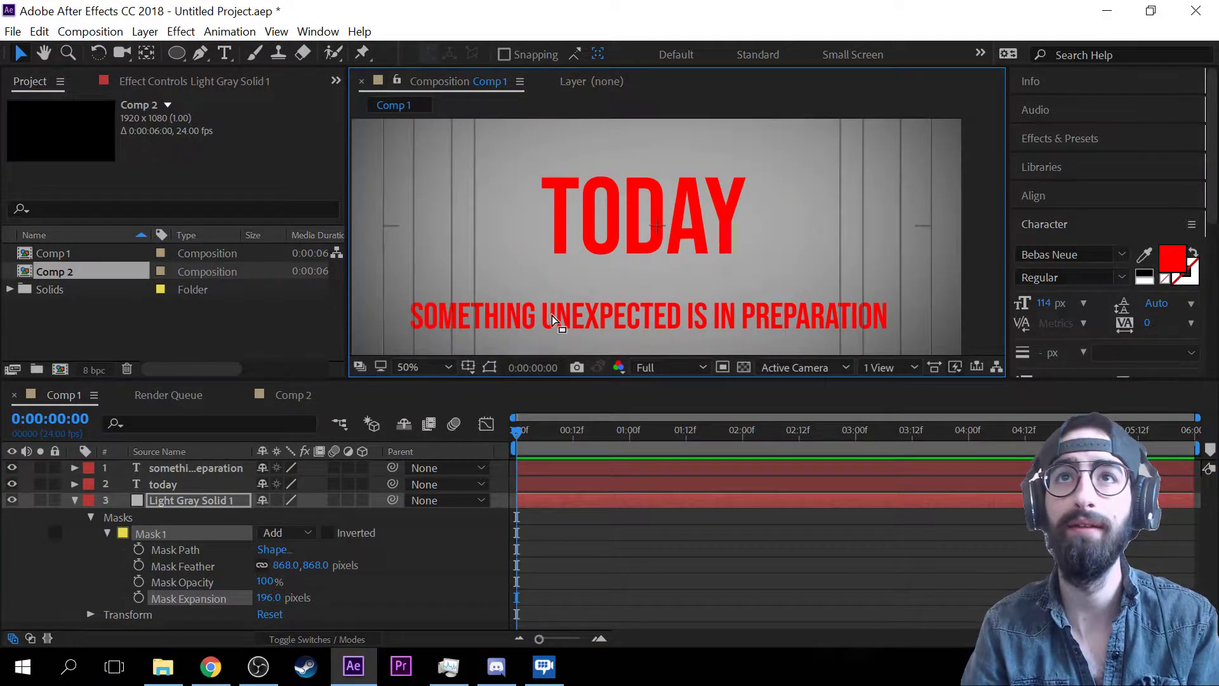
mouse_move(551, 315)
left_mouse_down()
mouse_move(649, 173)
mouse_move(530, 306)
left_mouse_up()
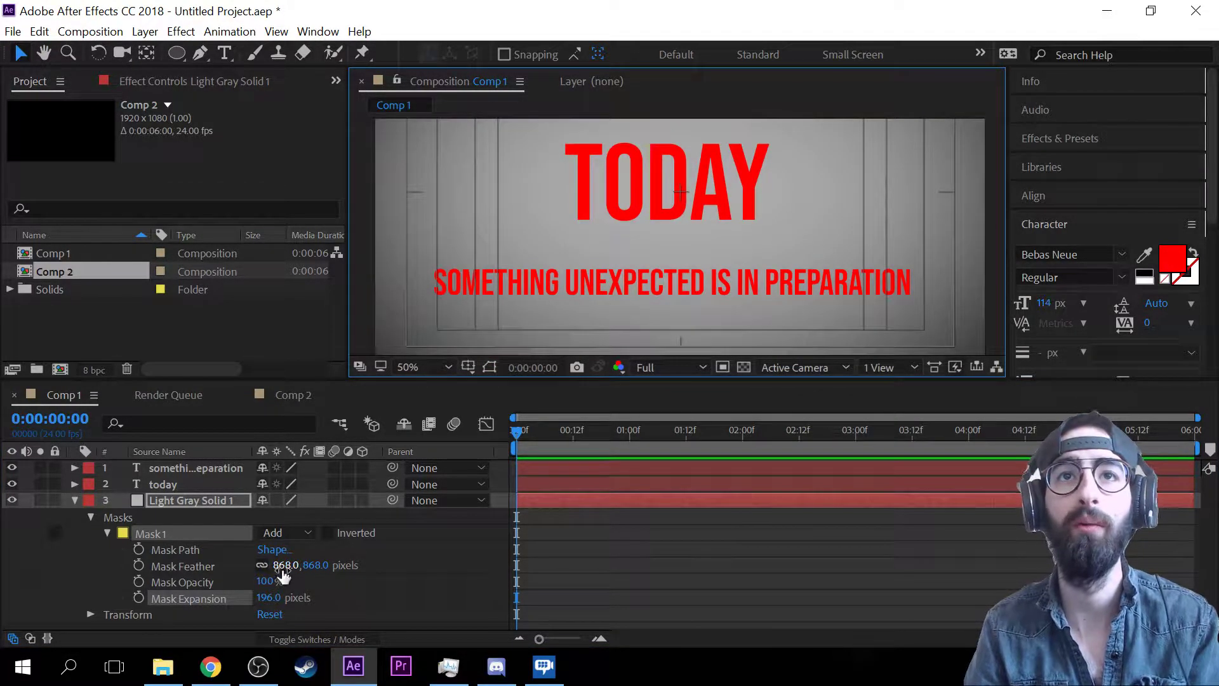
- Reduce the ellipse mask's feather to 362 pixels and increase its expansion slightly
left_click_drag(287, 565, 42, 586)
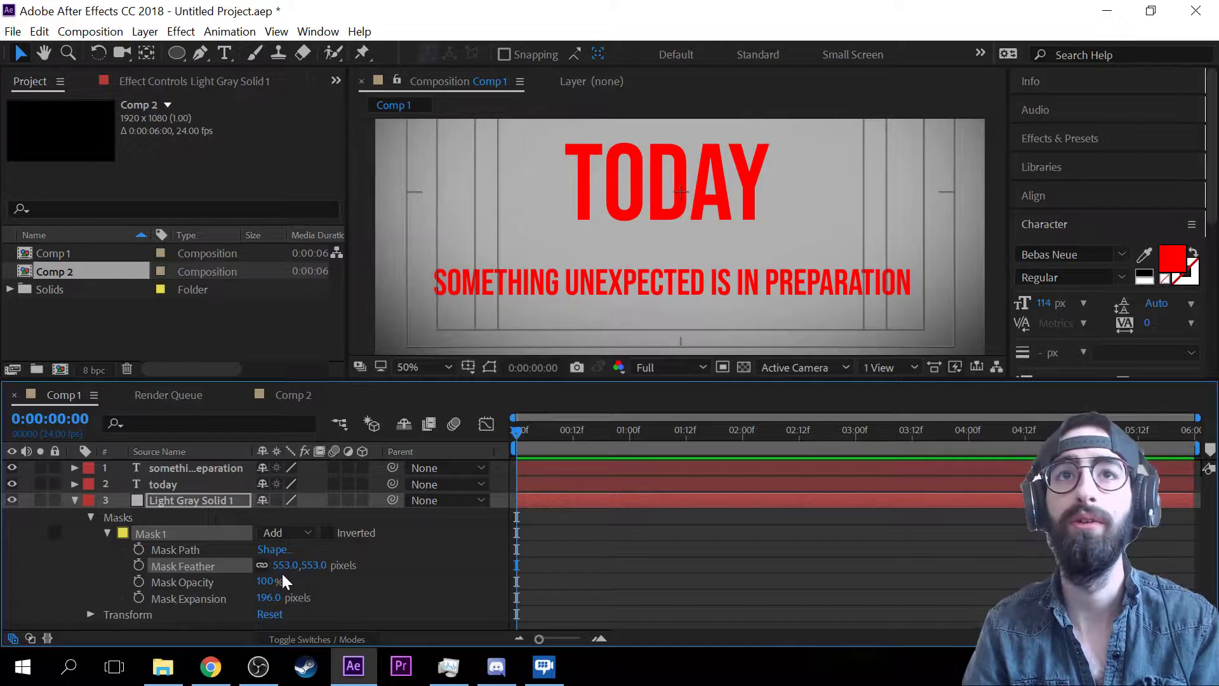
left_click_drag(280, 572, 108, 575)
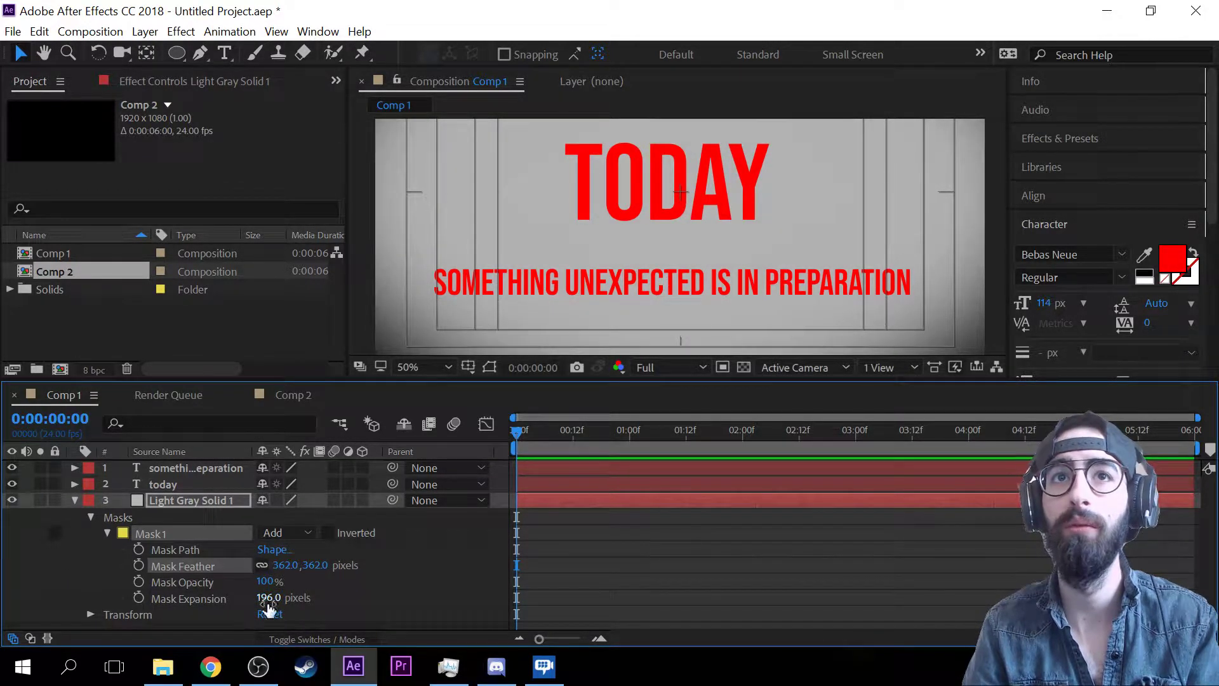
left_click_drag(267, 597, 308, 599)
scroll(646, 254, "down", 2)
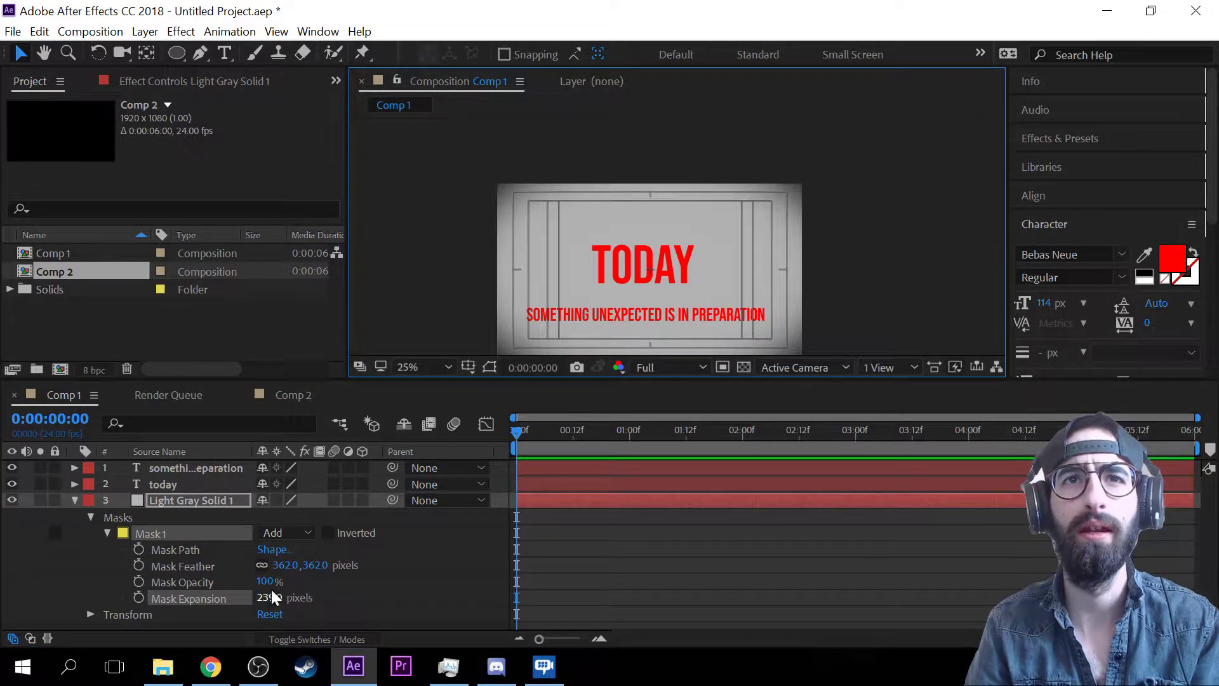
- Set the ellipse mask's expansion to 142 pixels and its feather to 997 pixels
left_click_drag(270, 604, 160, 611)
mouse_move(180, 608)
left_mouse_down()
mouse_move(196, 608)
mouse_move(183, 608)
left_mouse_up()
left_click_drag(291, 569, 839, 505)
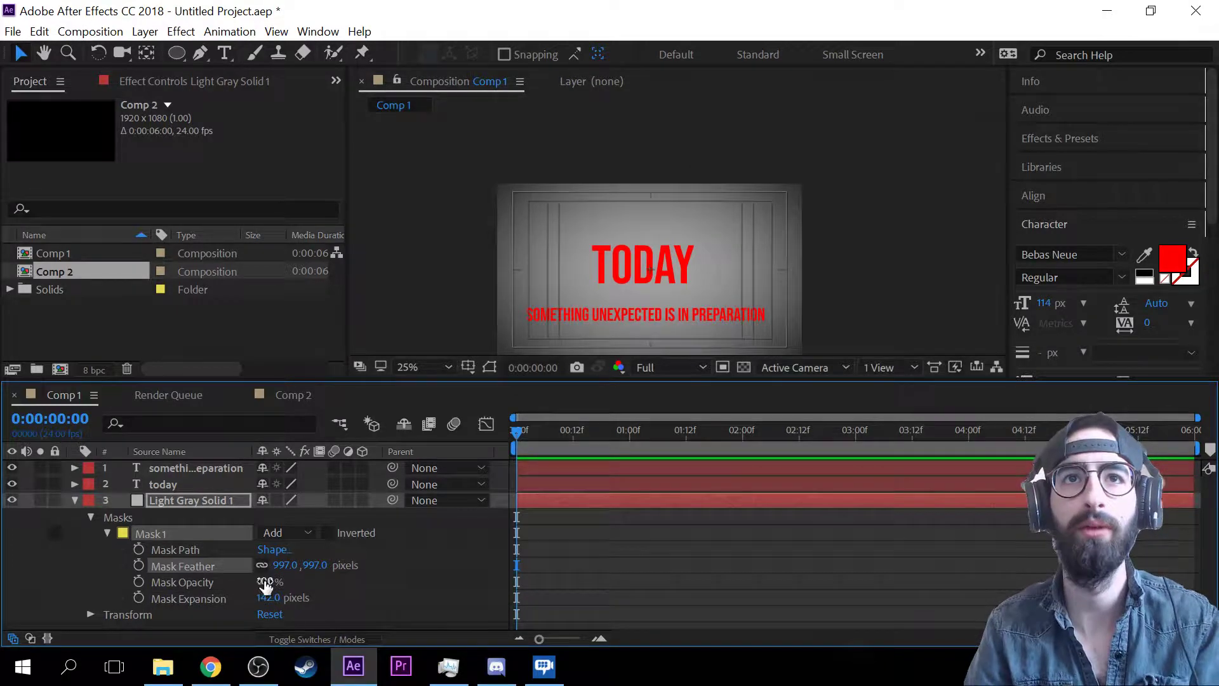
- Try inverting the ellipse mask and lowering its opacity to 93%, and revert both changes
left_click_drag(266, 585, 412, 587)
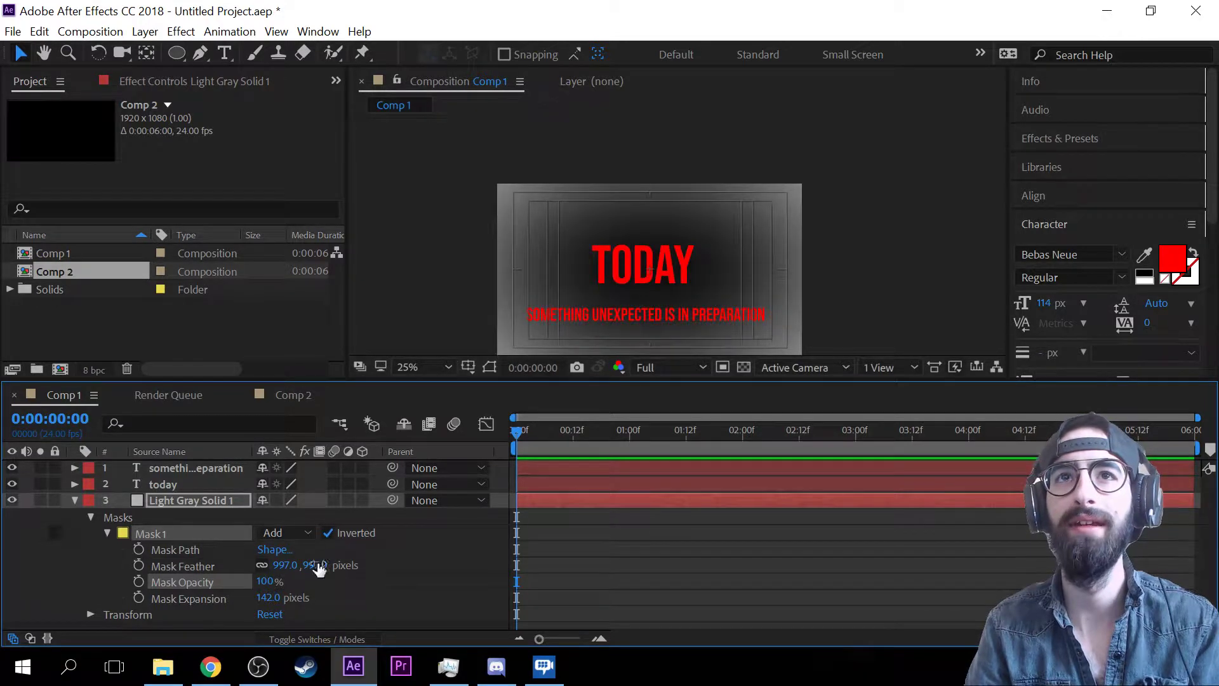
left_click_drag(320, 581, 253, 577)
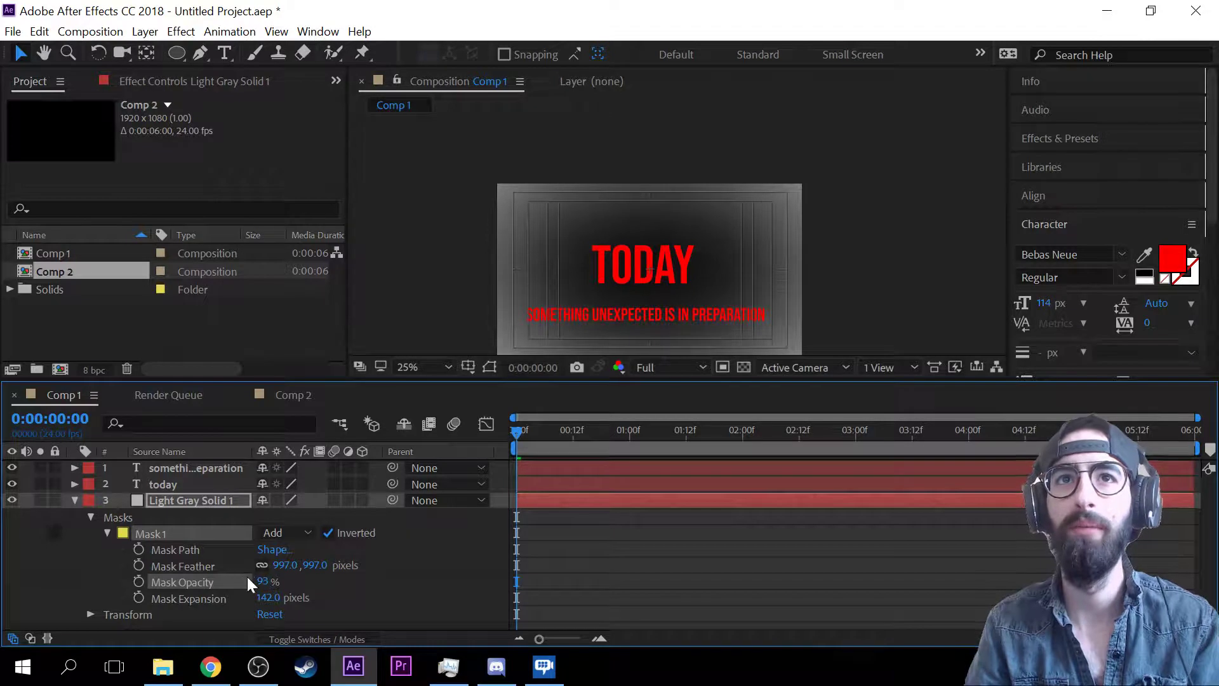
key("ctrl+z")
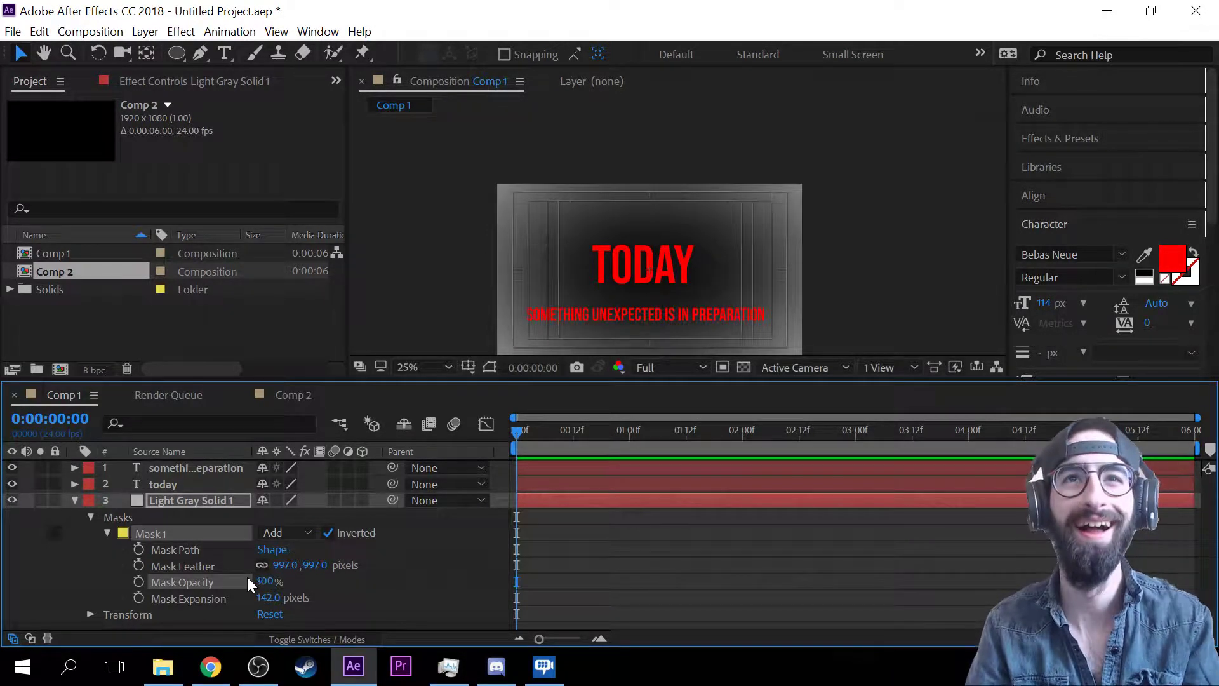
left_click(329, 533)
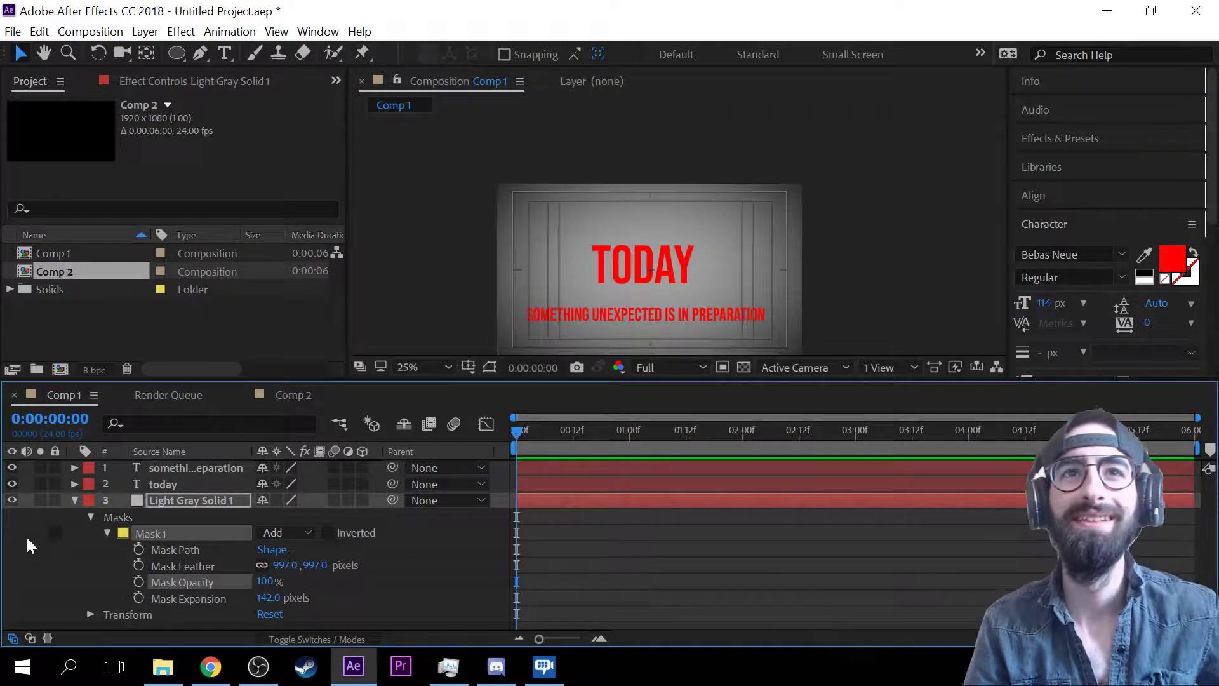
- Duplicate the ellipse mask on the gray solid and expand the copy's properties
left_click(107, 534)
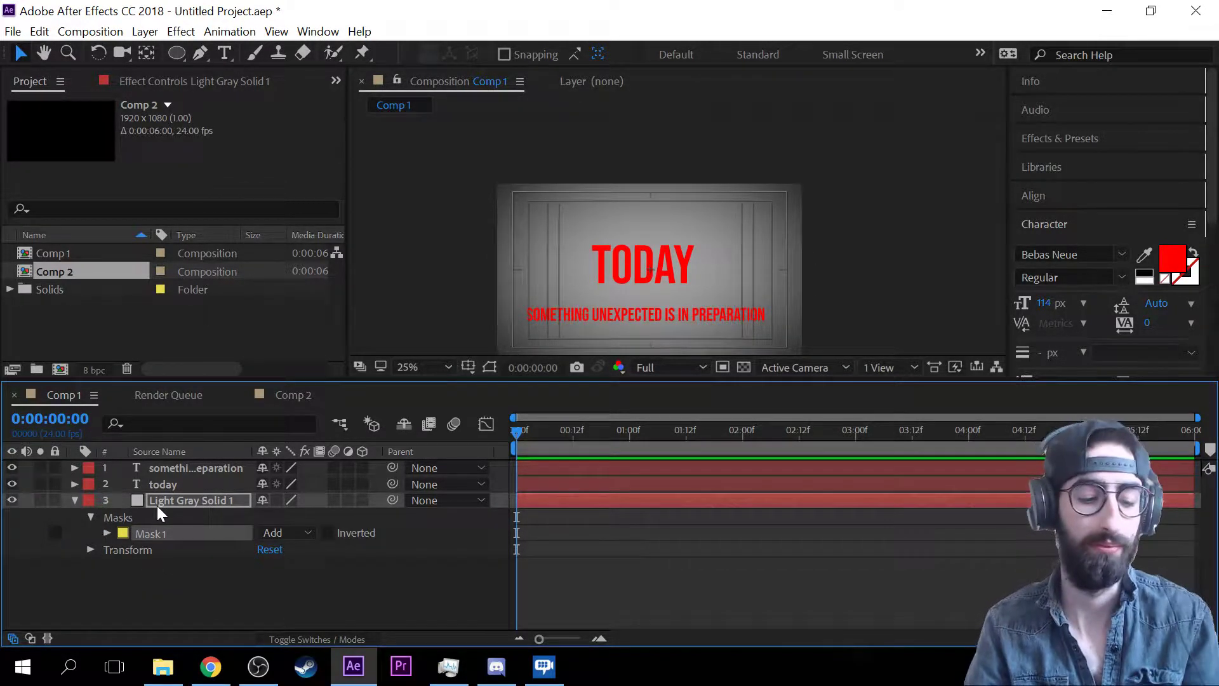
key("ctrl+d")
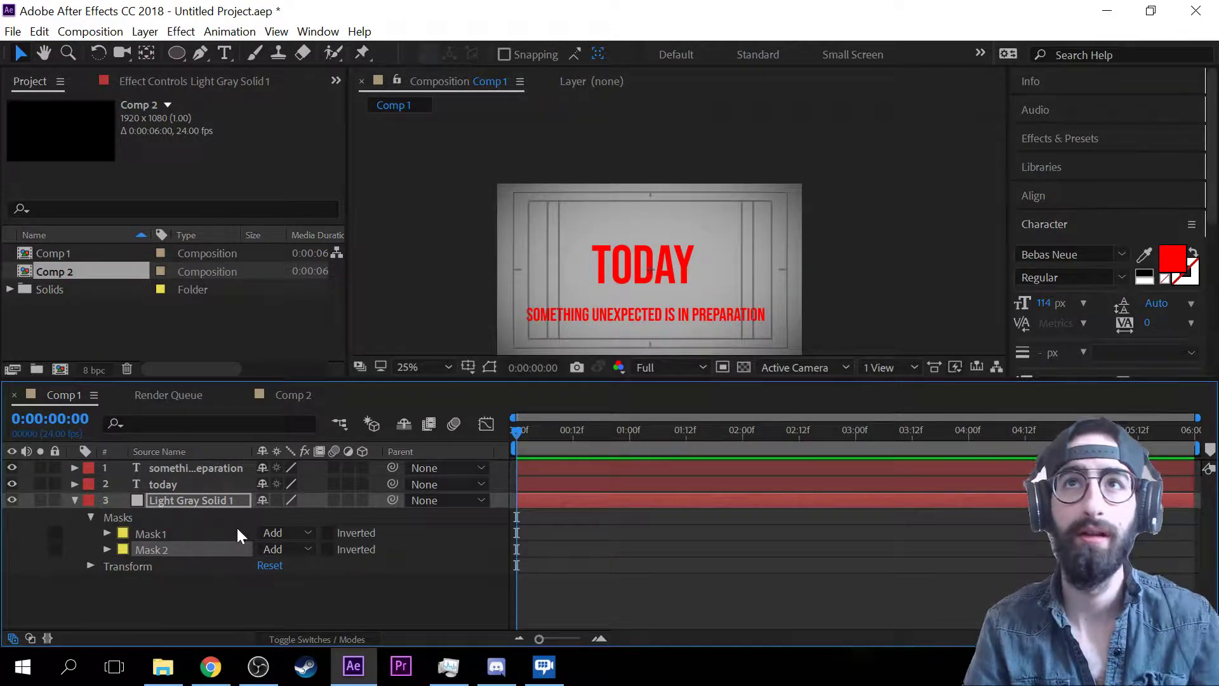
scroll(705, 292, "up", 2)
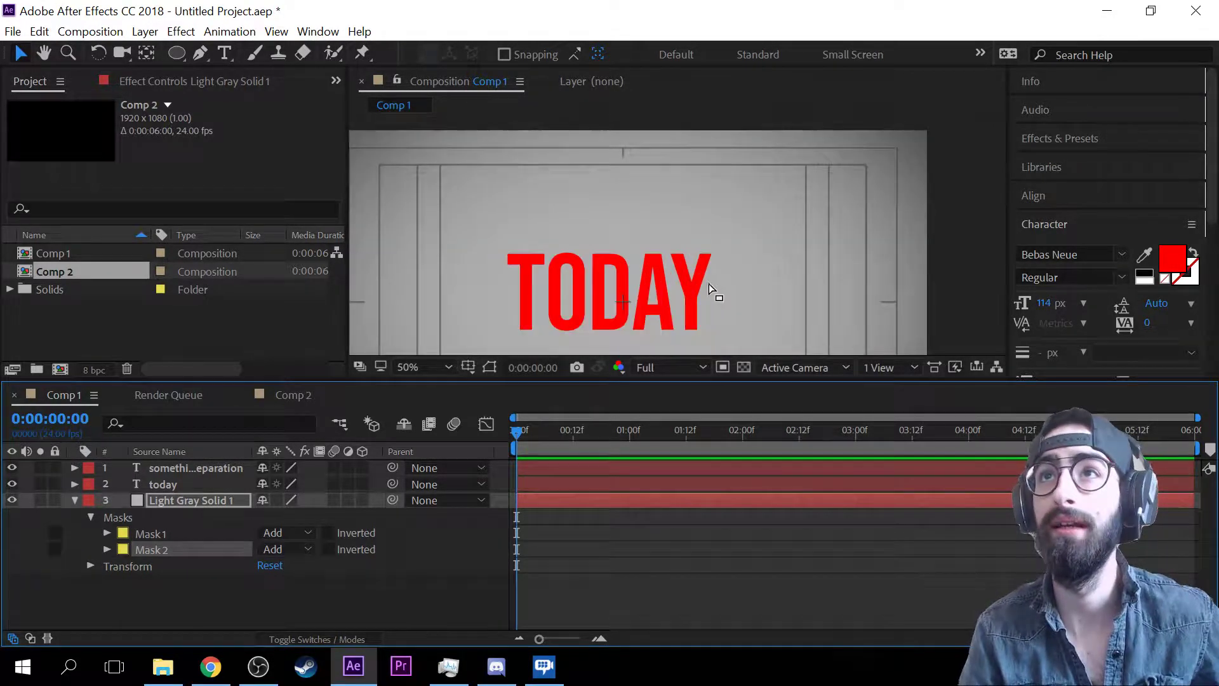
scroll(791, 298, "down", 2)
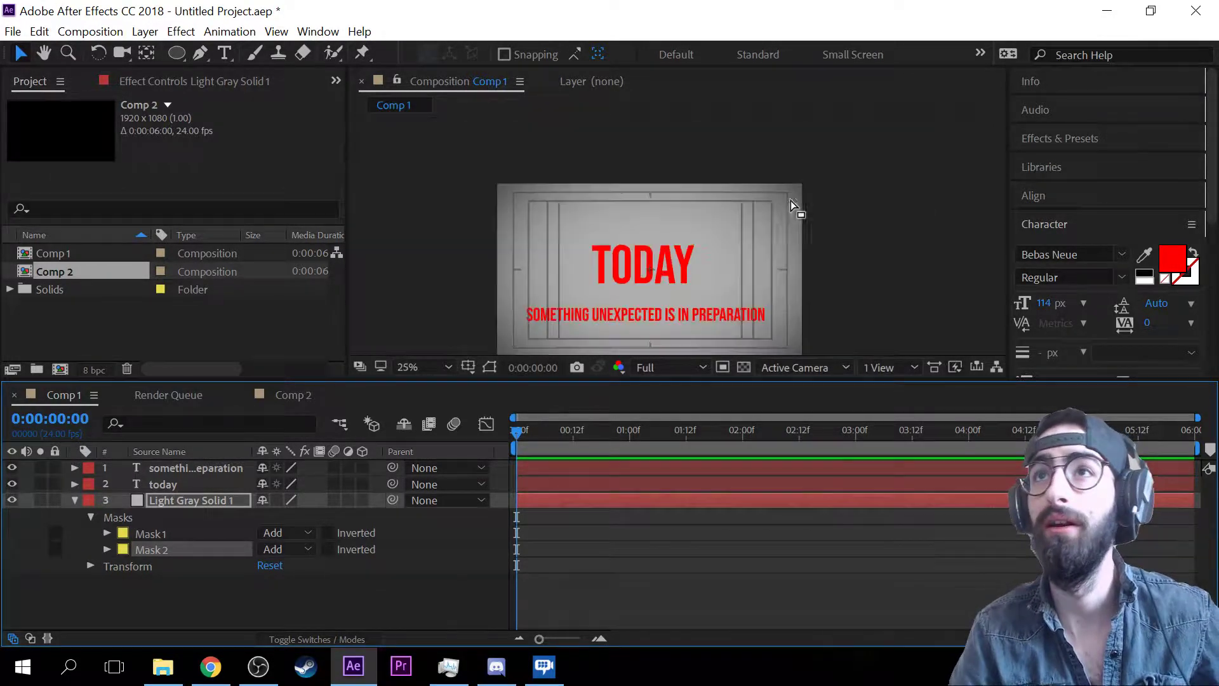
left_click(108, 549)
left_click_drag(265, 598, 474, 588)
left_click(115, 532)
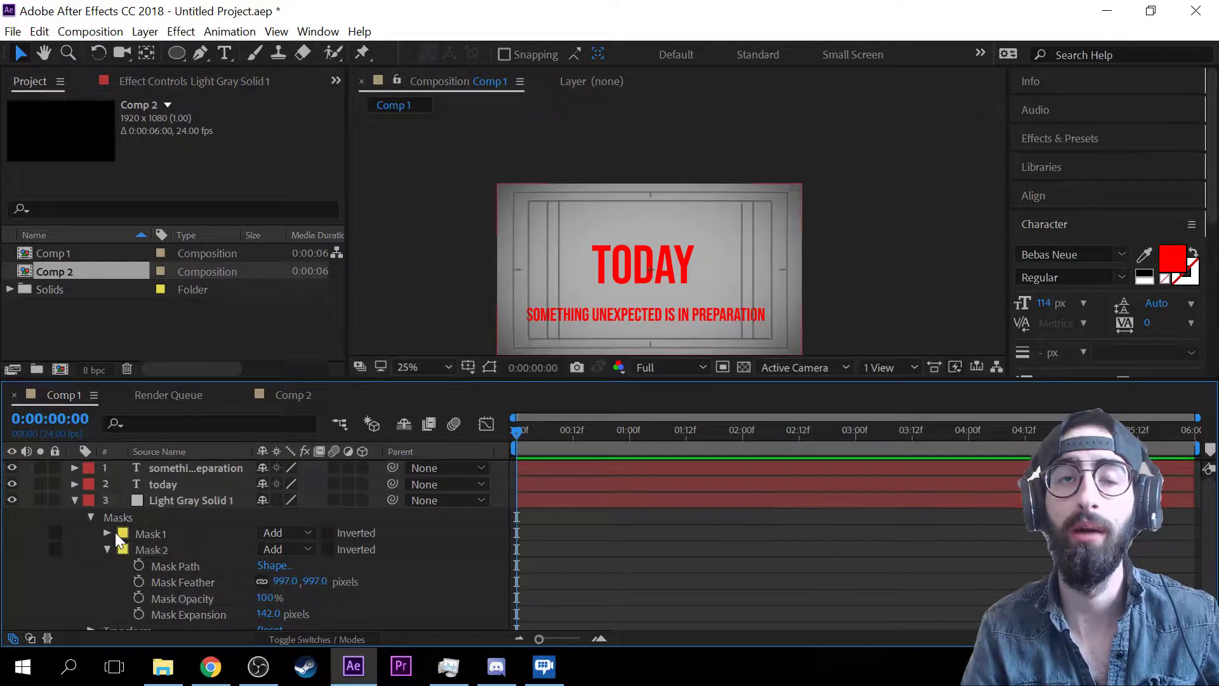
- Reveal the first mask's properties on the light gray solid and lower its mask opacity to 73%
left_click(170, 534)
key("t")
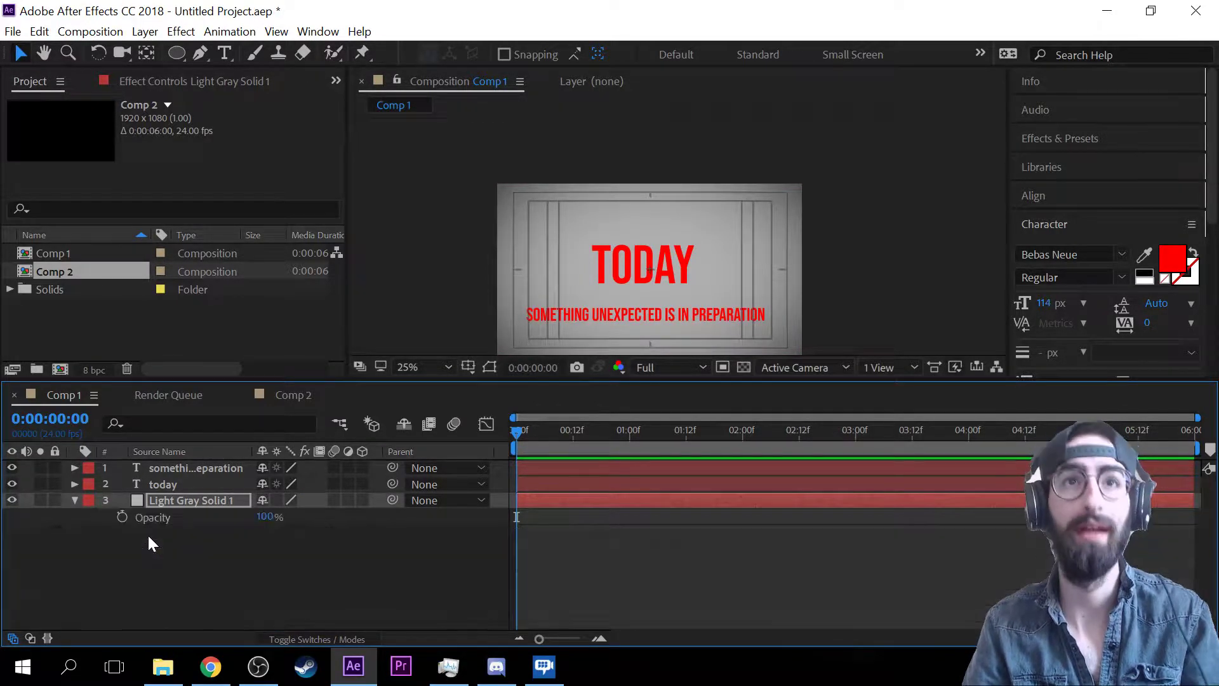
key("t")
key("t")
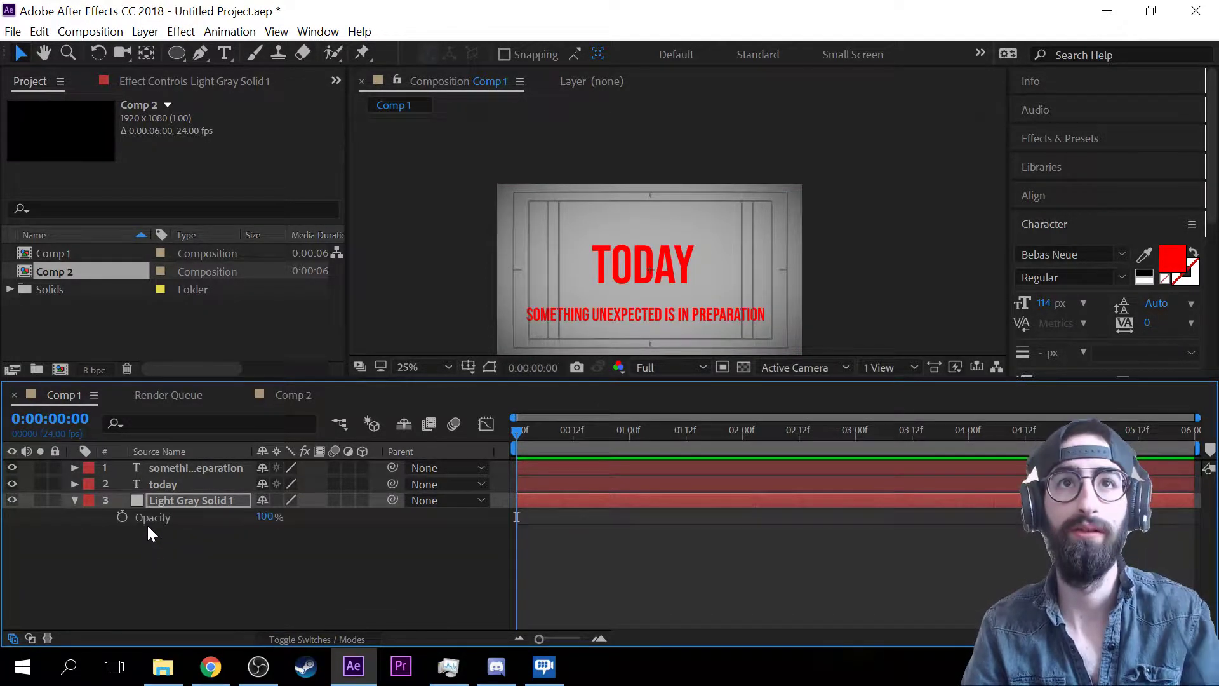
key("m")
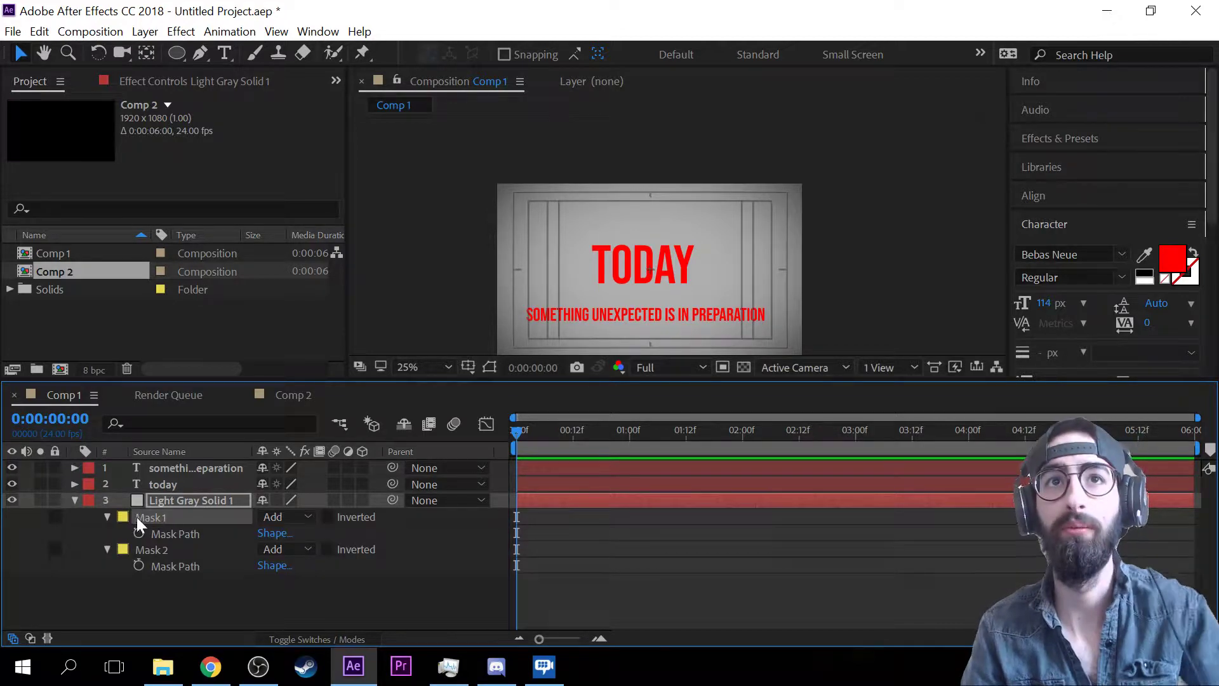
left_click(106, 517)
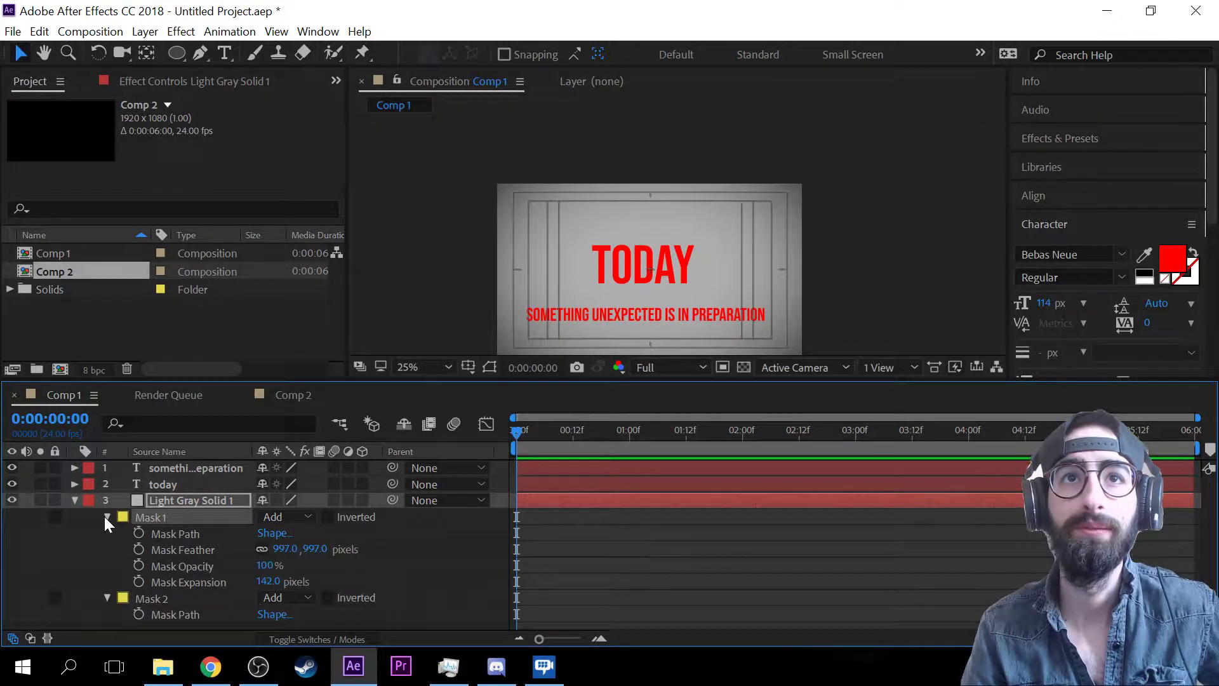
left_click(267, 566)
type("30")
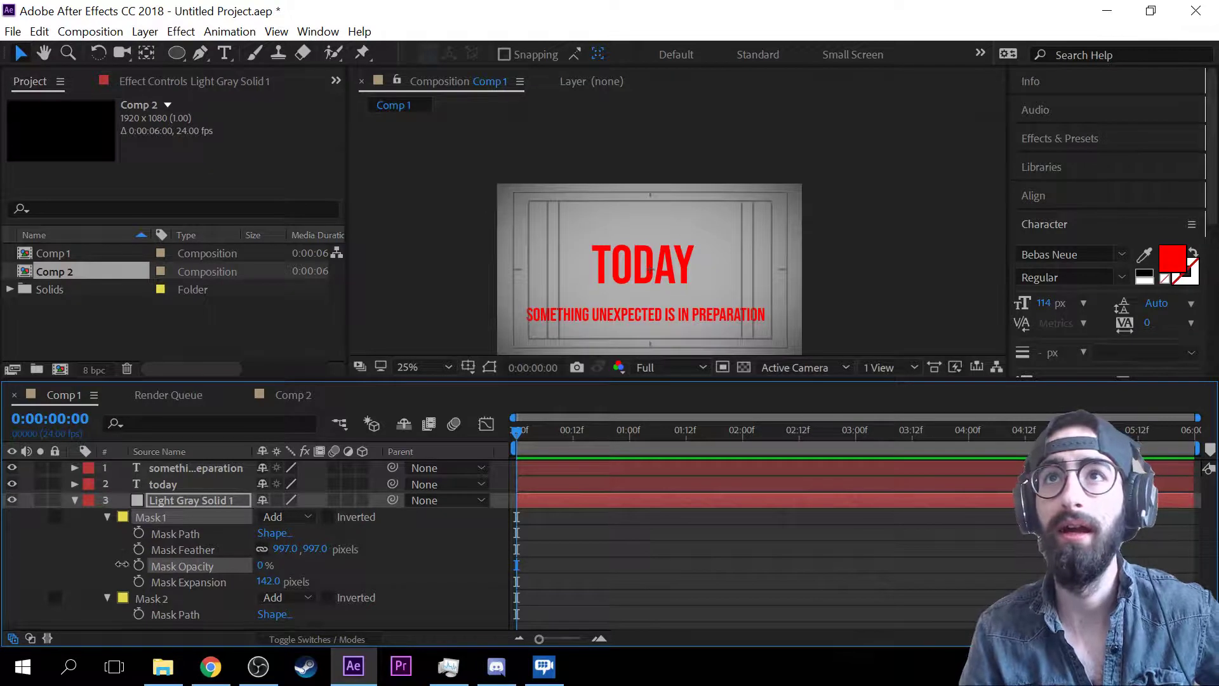
key("Return")
left_click_drag(138, 564, 236, 560)
- Examine the vignette's edges and corners in the composition up close, and collapse the light gray solid's properties
scroll(690, 249, "up", 2)
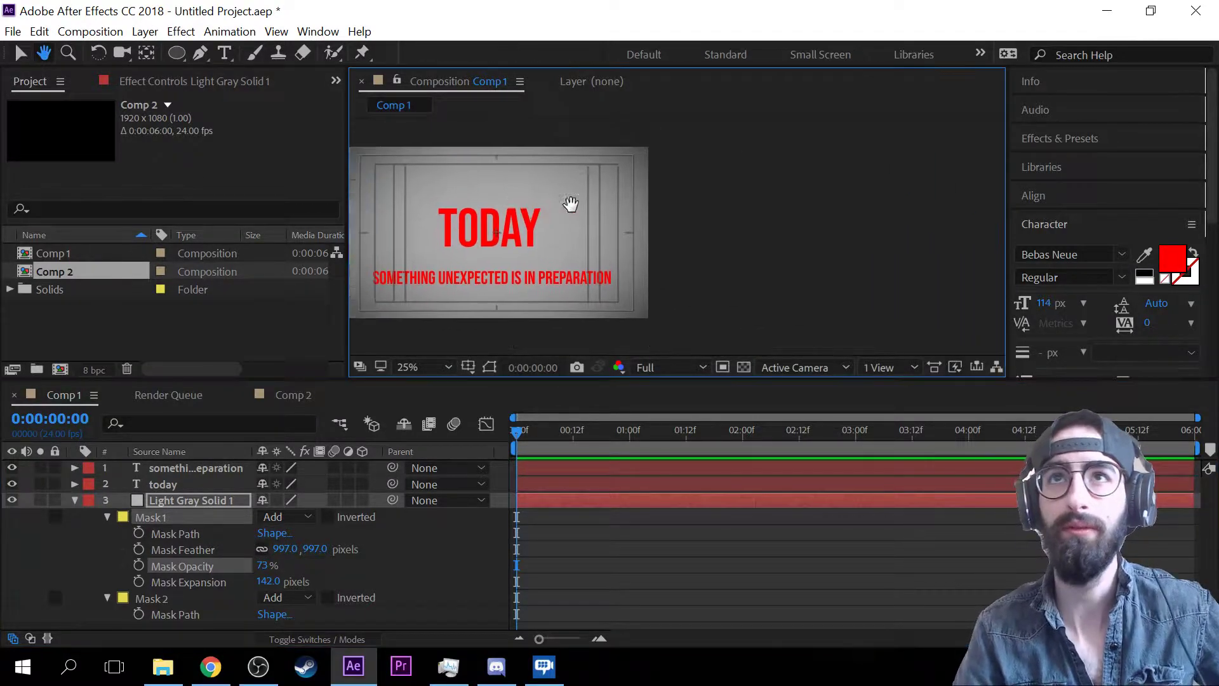
scroll(809, 235, "down", 2)
scroll(736, 279, "up", 4)
left_click_drag(732, 269, 550, 135)
left_click_drag(524, 184, 580, 78)
left_click(75, 500)
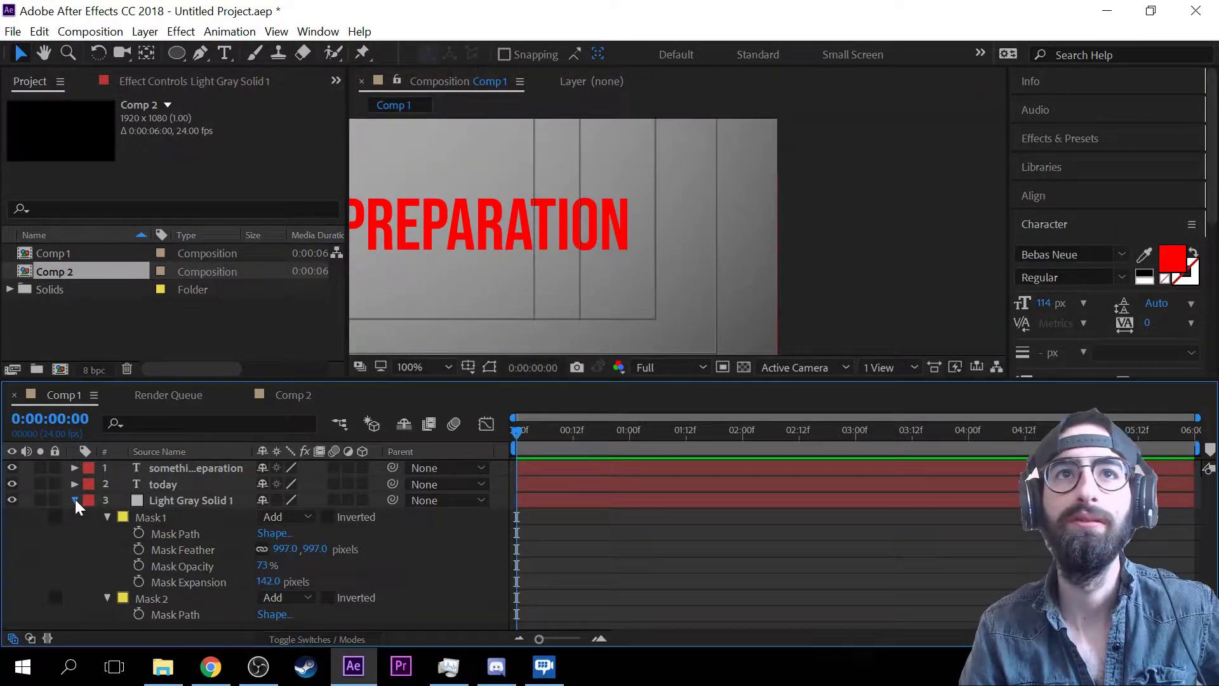
scroll(697, 227, "down", 3)
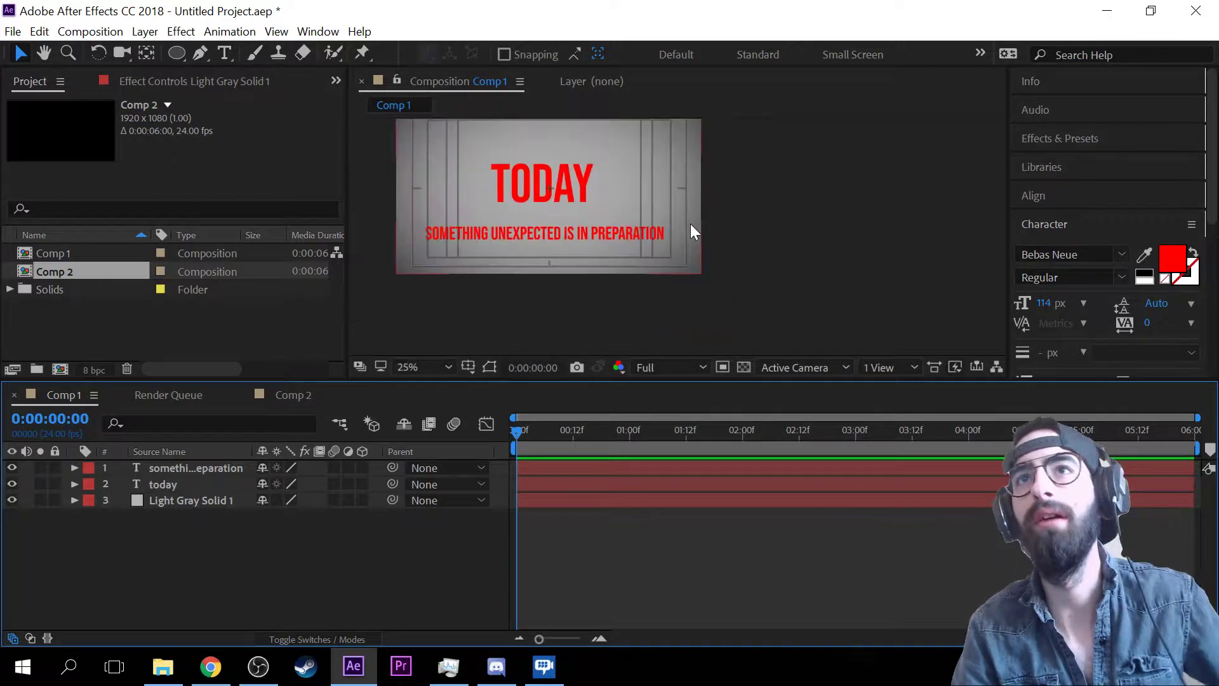
scroll(691, 224, "up", 1)
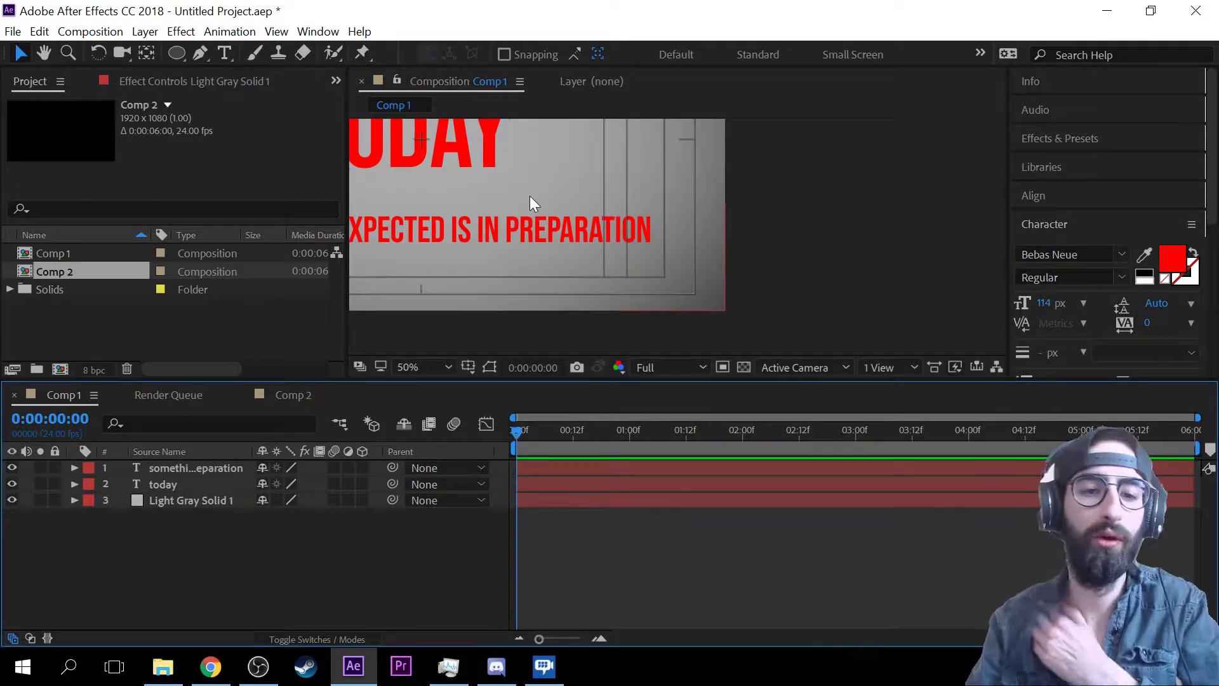
left_click_drag(530, 195, 637, 244)
scroll(613, 226, "down", 2)
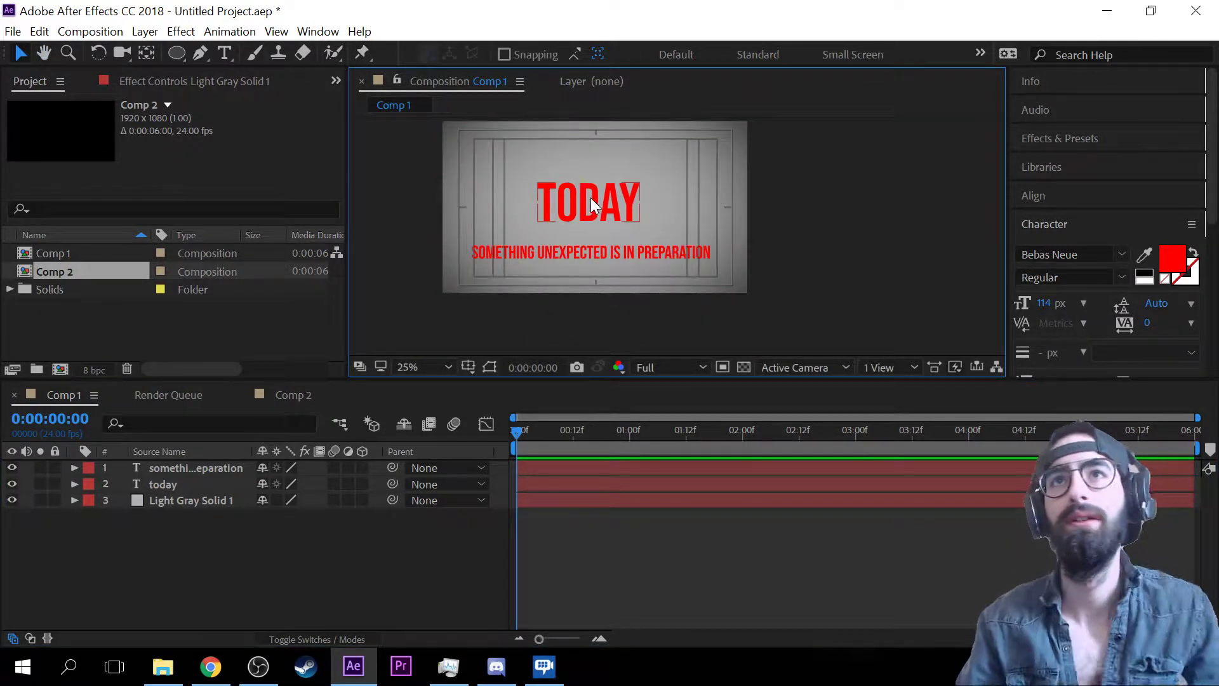
- Set the fill color of the TODAY text to pure white (FFFFFF)
left_click(601, 206)
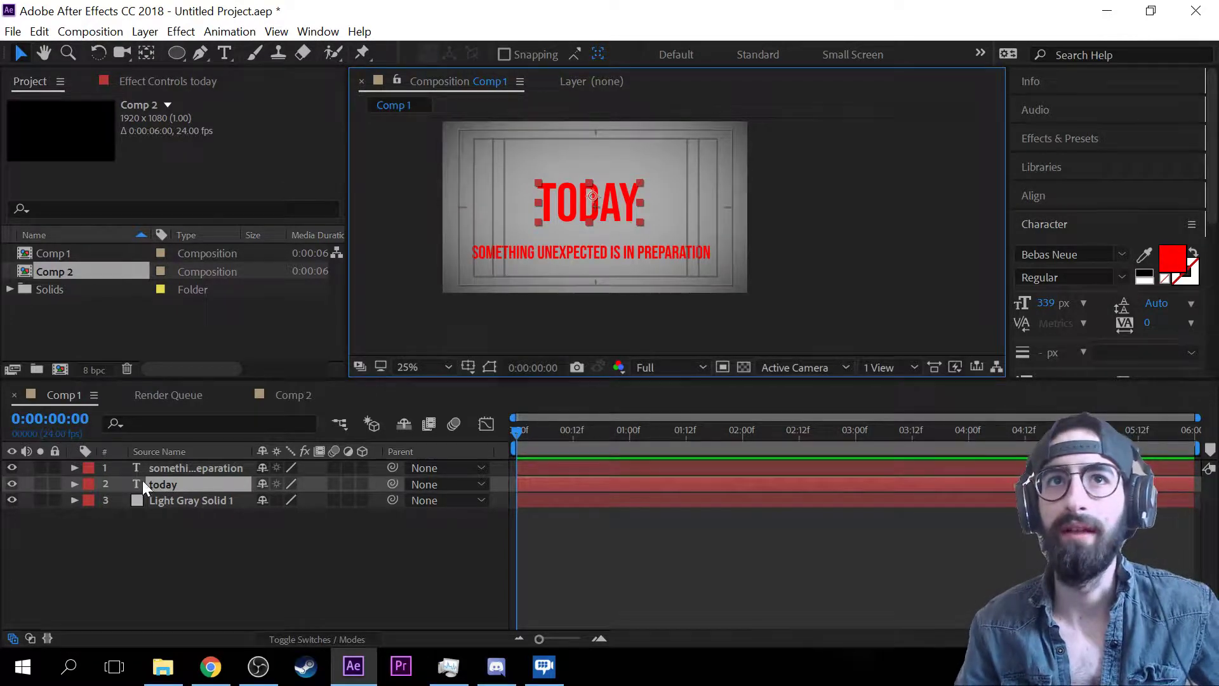
scroll(474, 238, "up", 2)
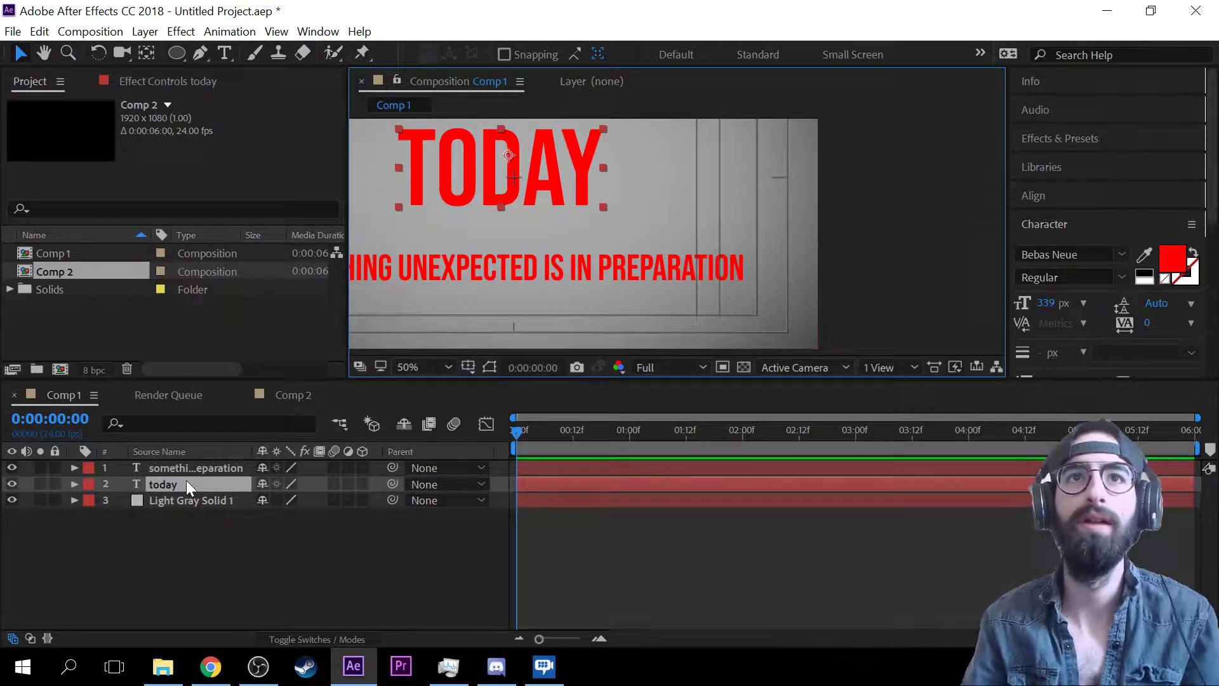
left_click(1162, 270)
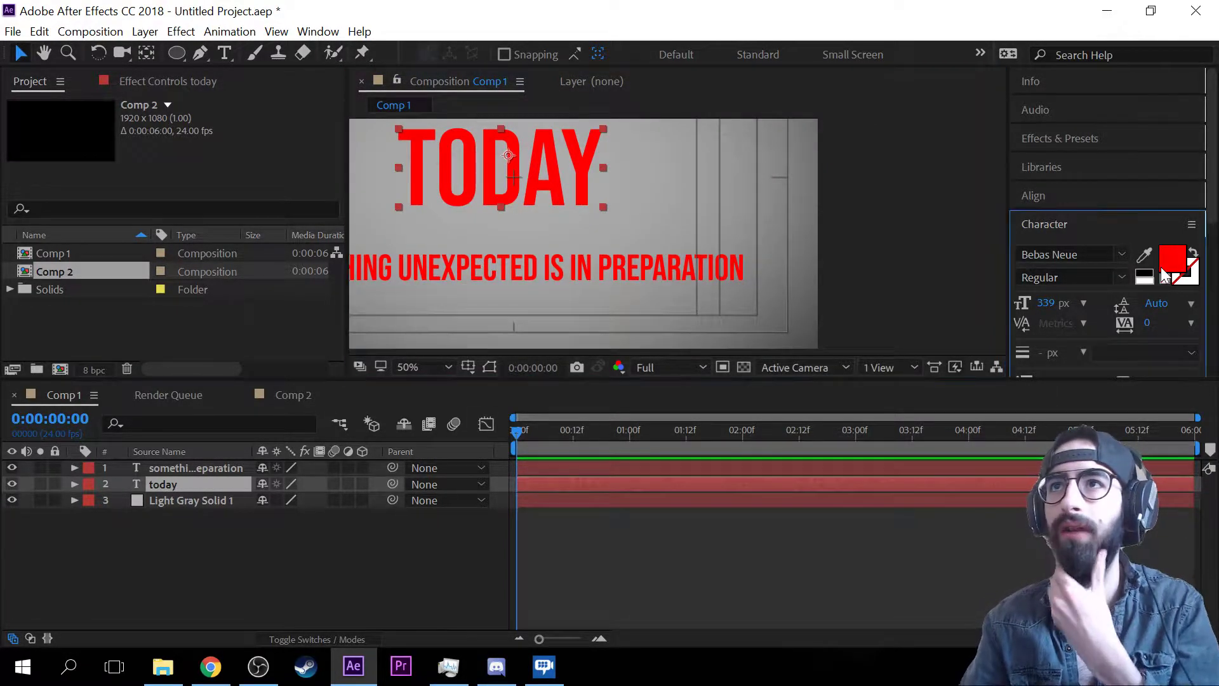
type("ffffff")
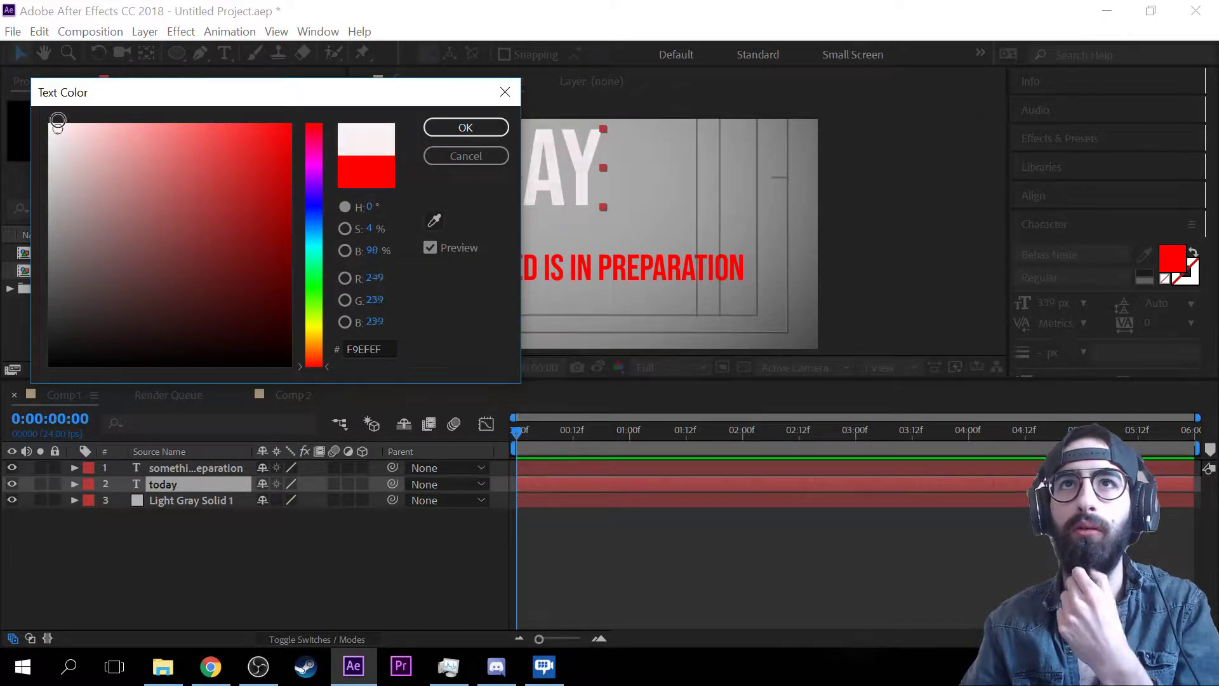
left_click(465, 127)
- Set the fill color of the SOMETHING UNEXPECTED IS IN PREPARATION text to off-white F2F2F2
left_click(649, 261)
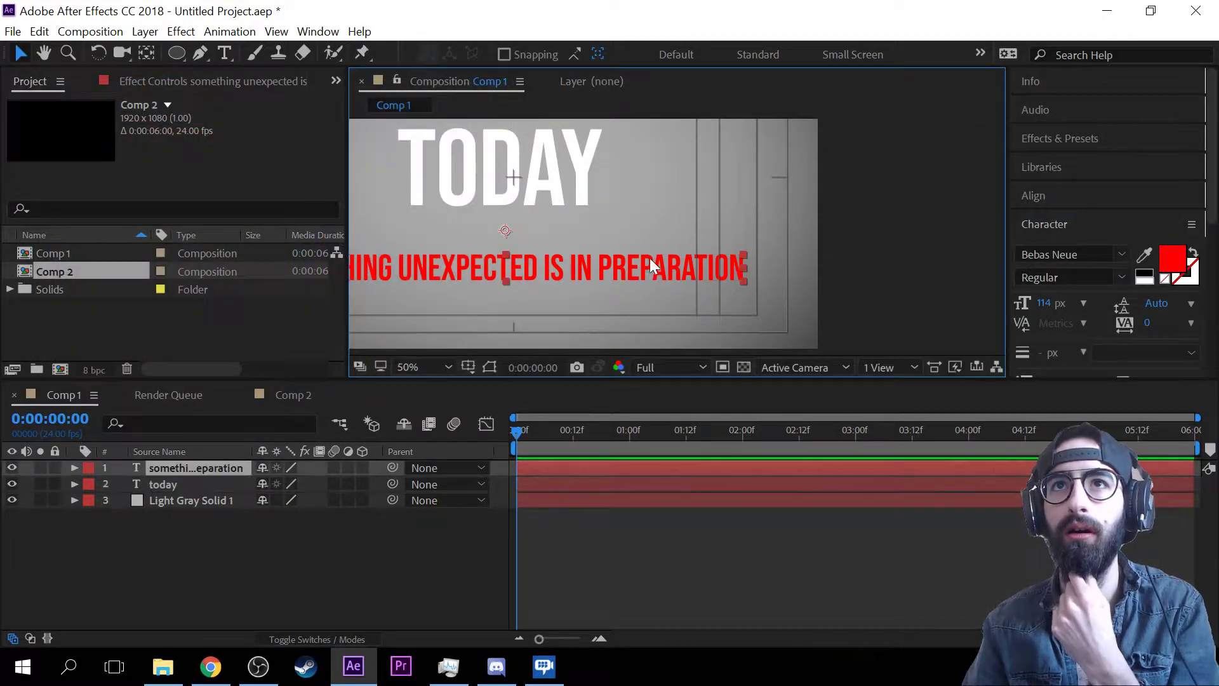
left_click(1185, 268)
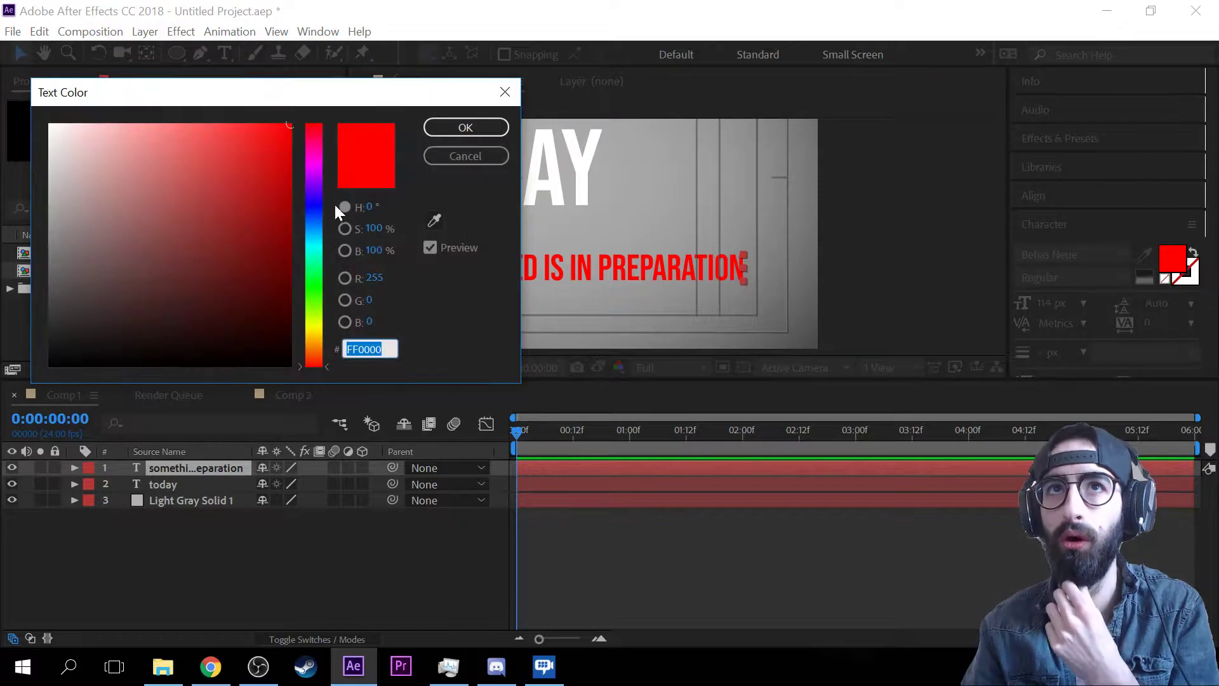
left_click(50, 127)
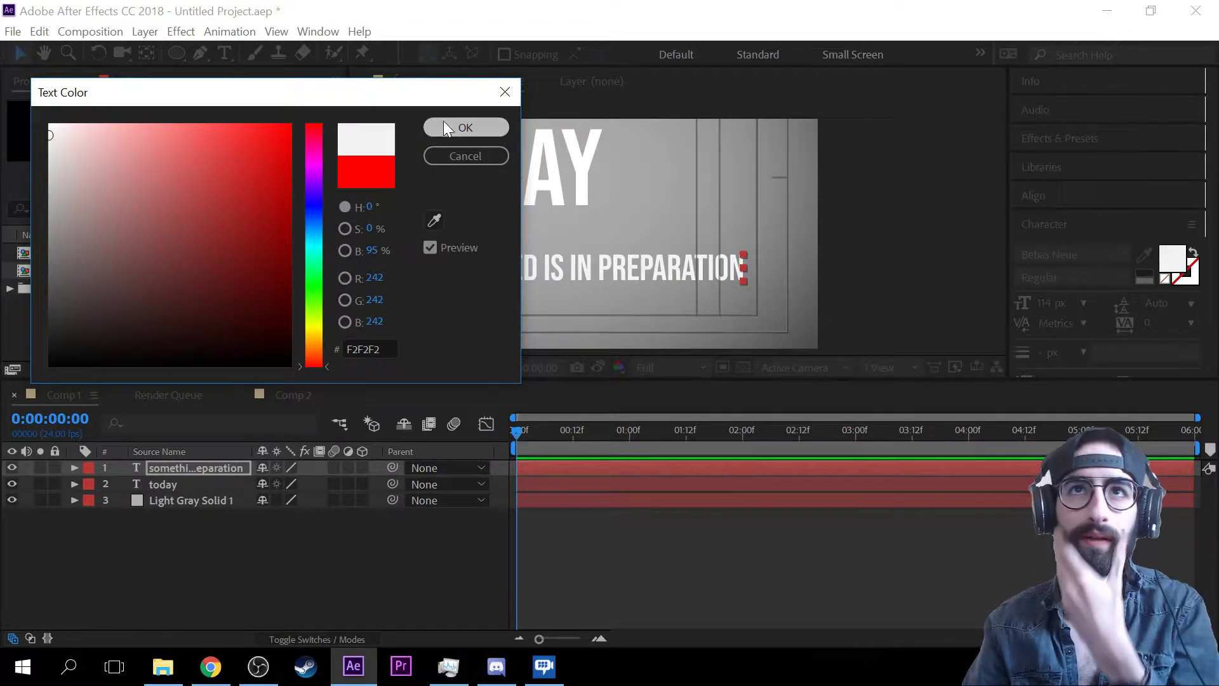
left_click(446, 127)
- Set the fill color of the TODAY text to off-white F2F2F2 and deselect the layer
left_click(212, 485)
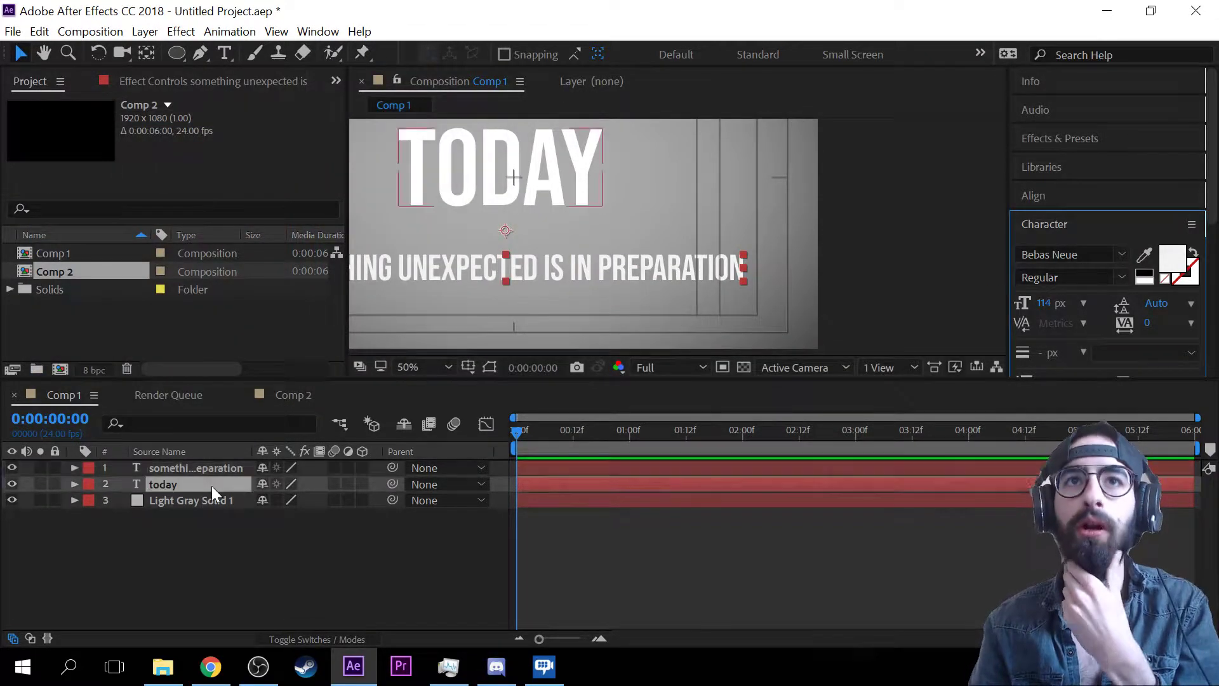
left_click(1174, 260)
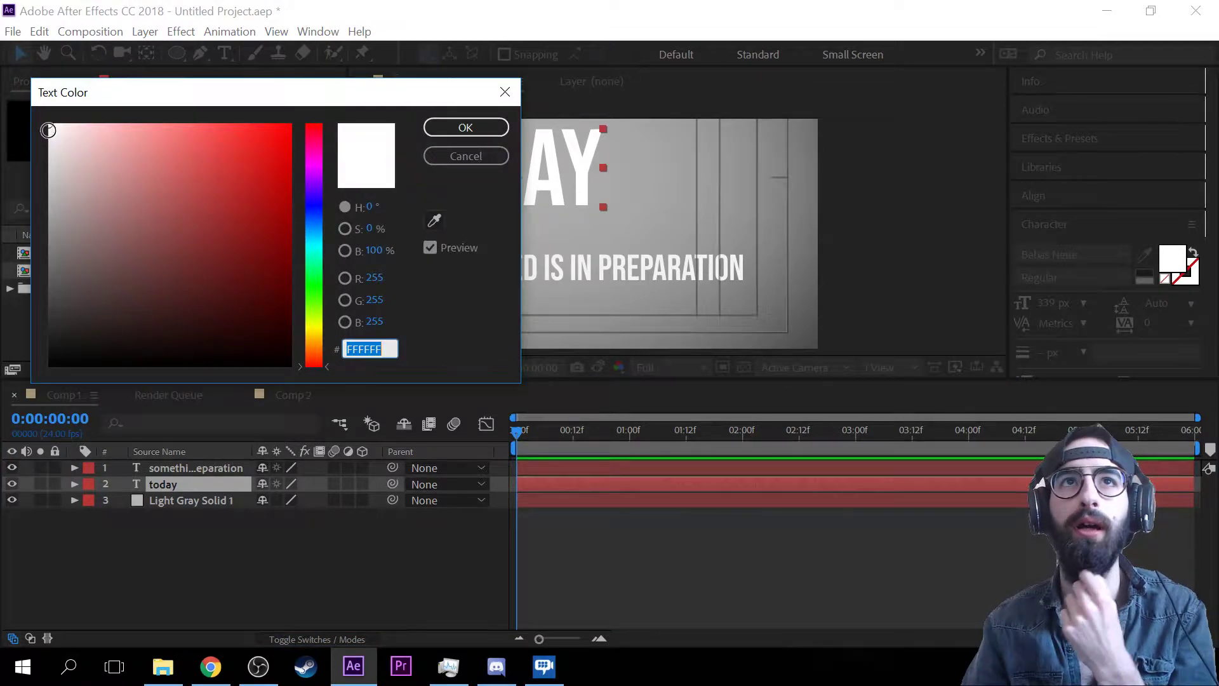
left_click(50, 134)
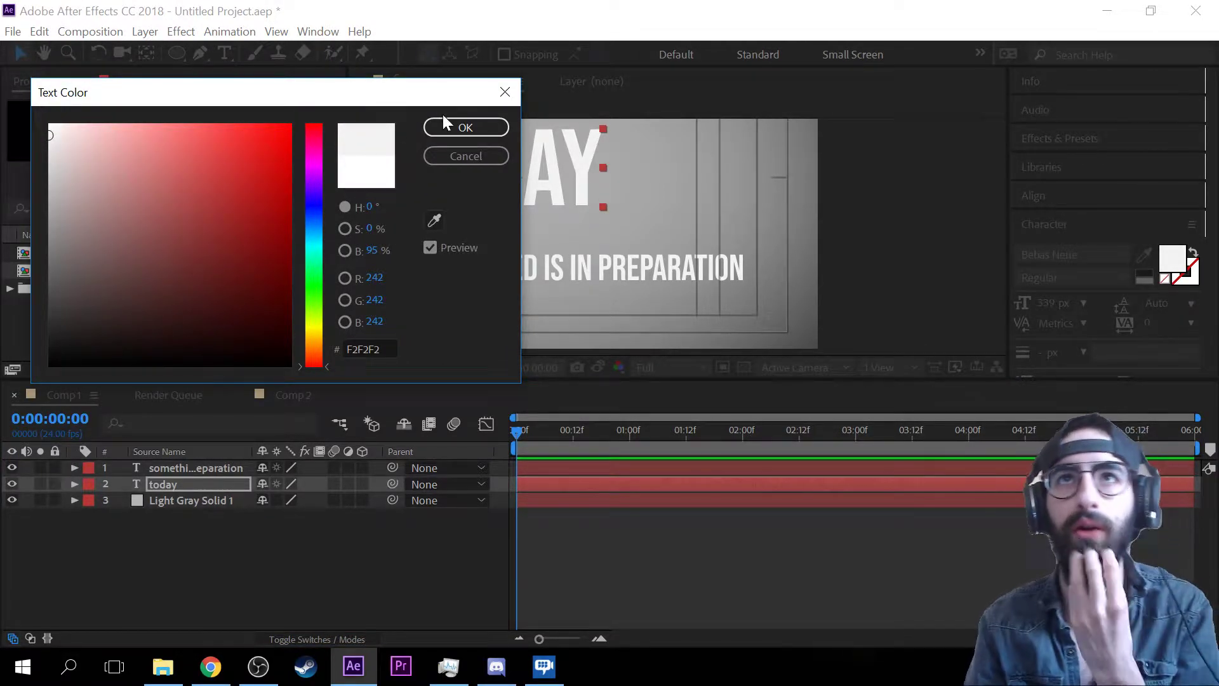
left_click(448, 130)
scroll(651, 193, "down", 3)
scroll(762, 214, "up", 1)
left_click(775, 219)
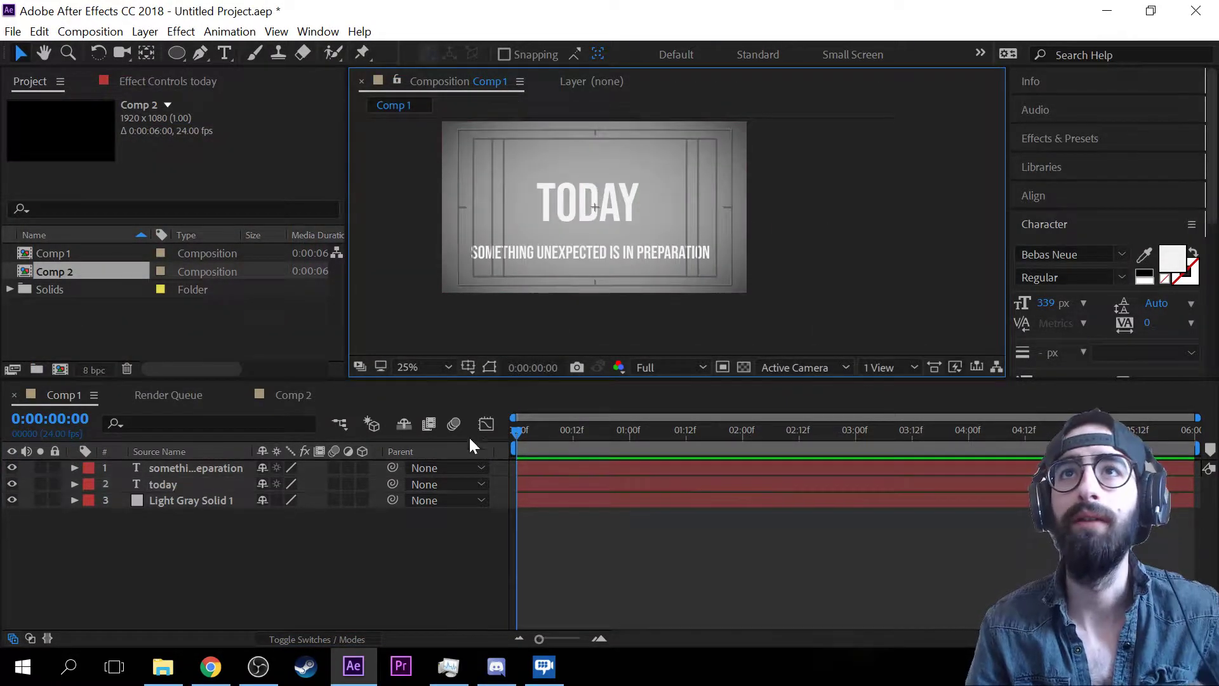
- Turn off the title/action safe guides and check the clean composition at different magnifications
left_click(468, 367)
left_click(478, 385)
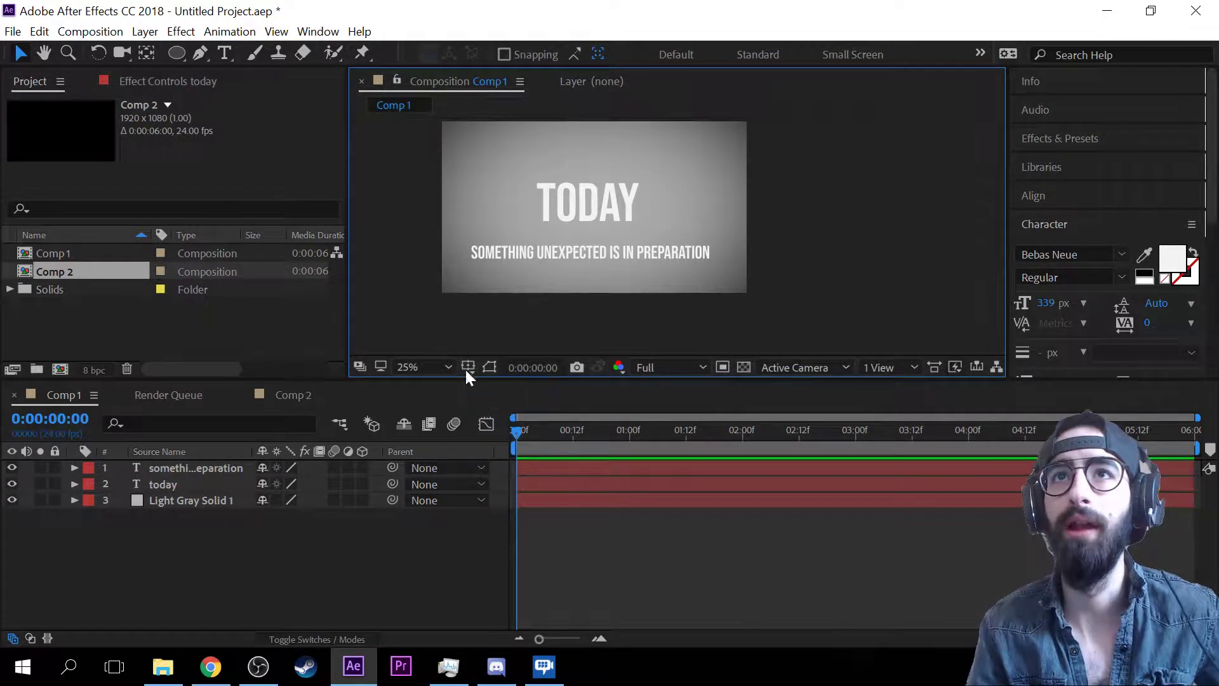
key("period")
key("comma")
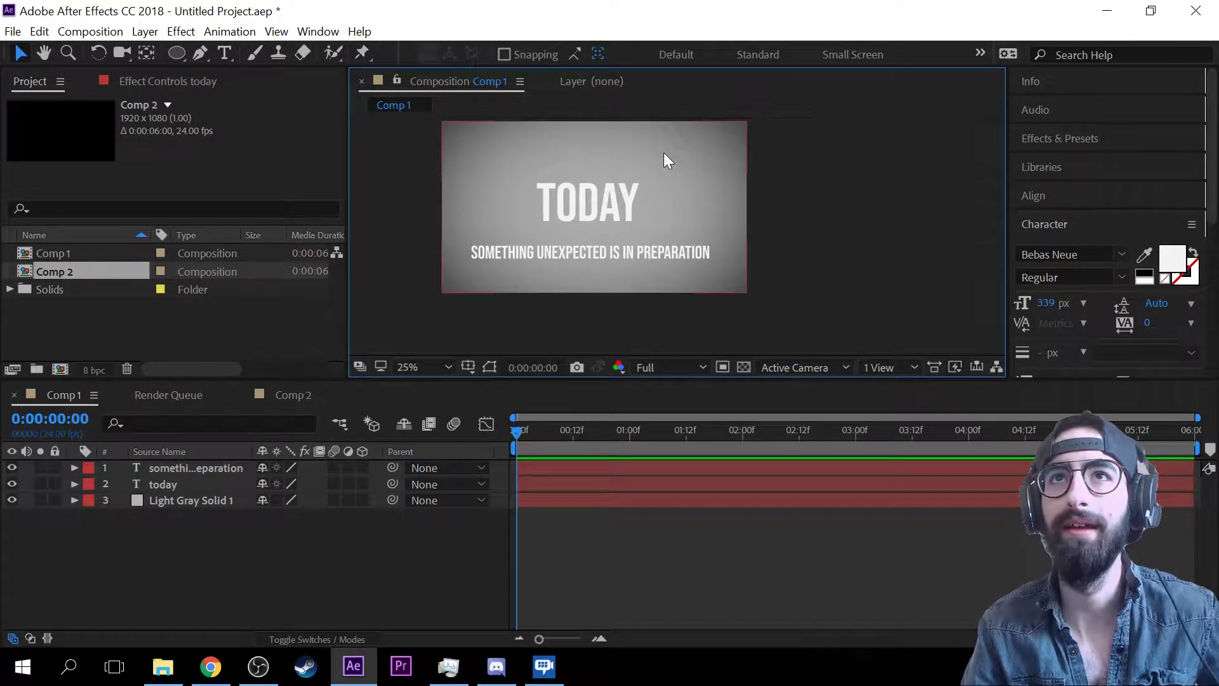
key("period")
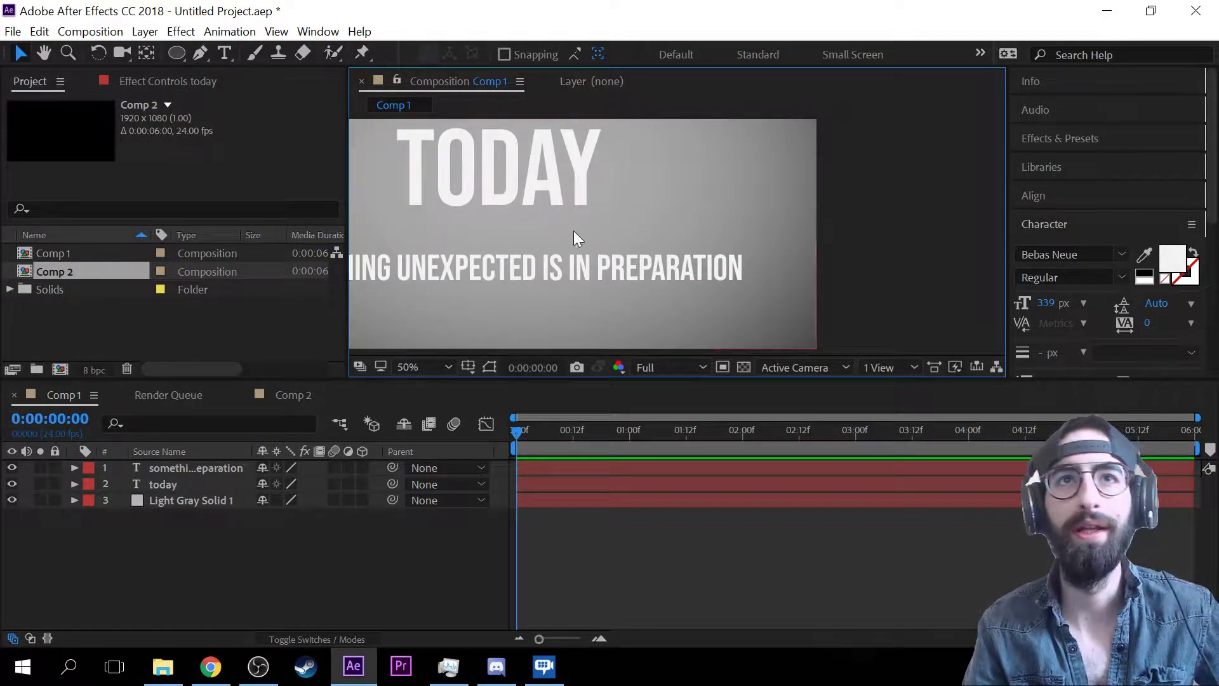
key("comma")
key("comma")
- Hide both text layers to view only the vignetted gray background
left_click(12, 468)
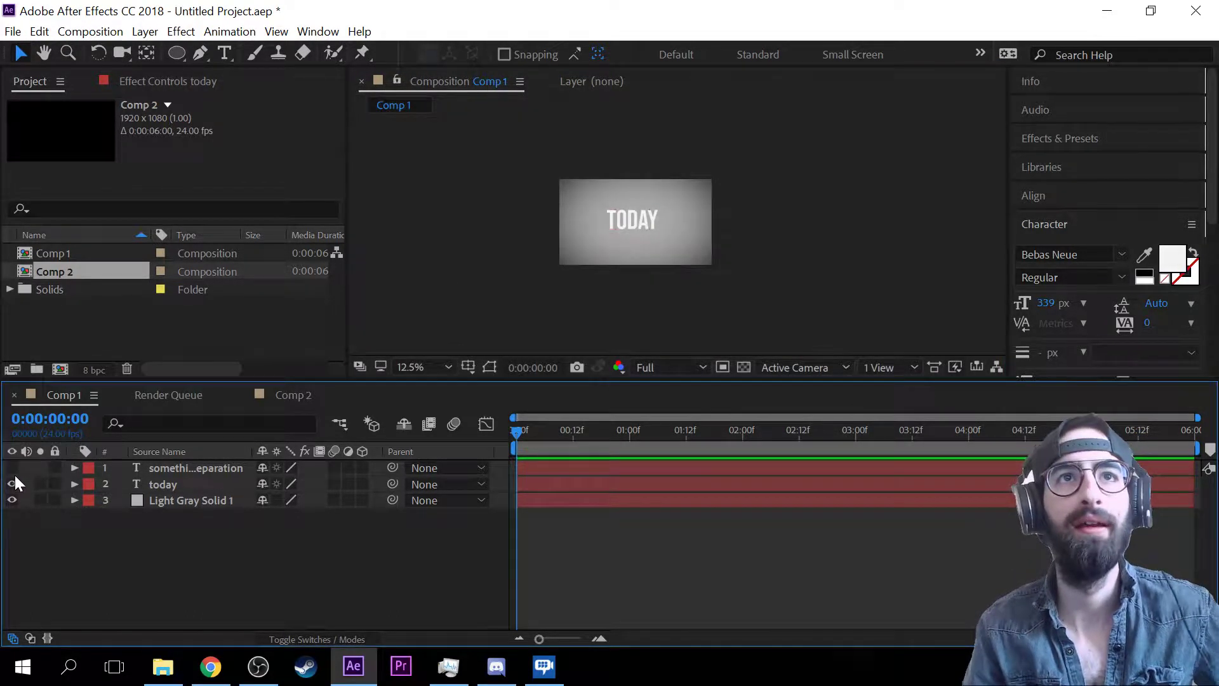
left_click(13, 484)
scroll(830, 158, "up", 3)
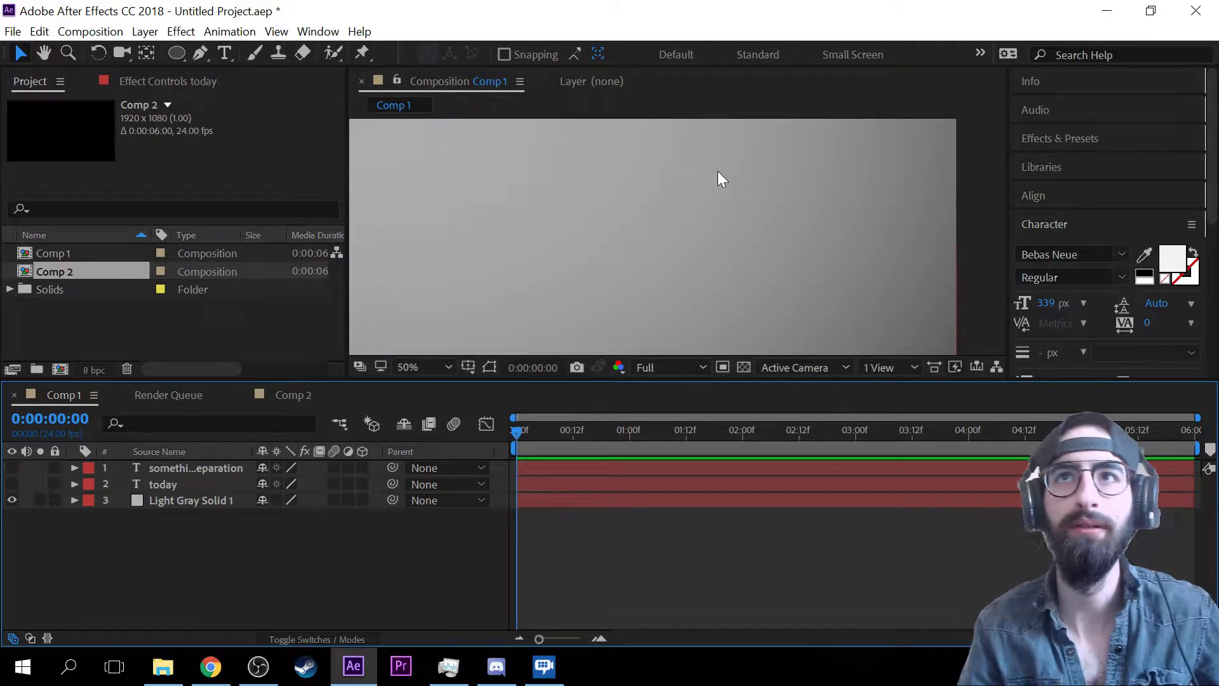
scroll(717, 171, "down", 2)
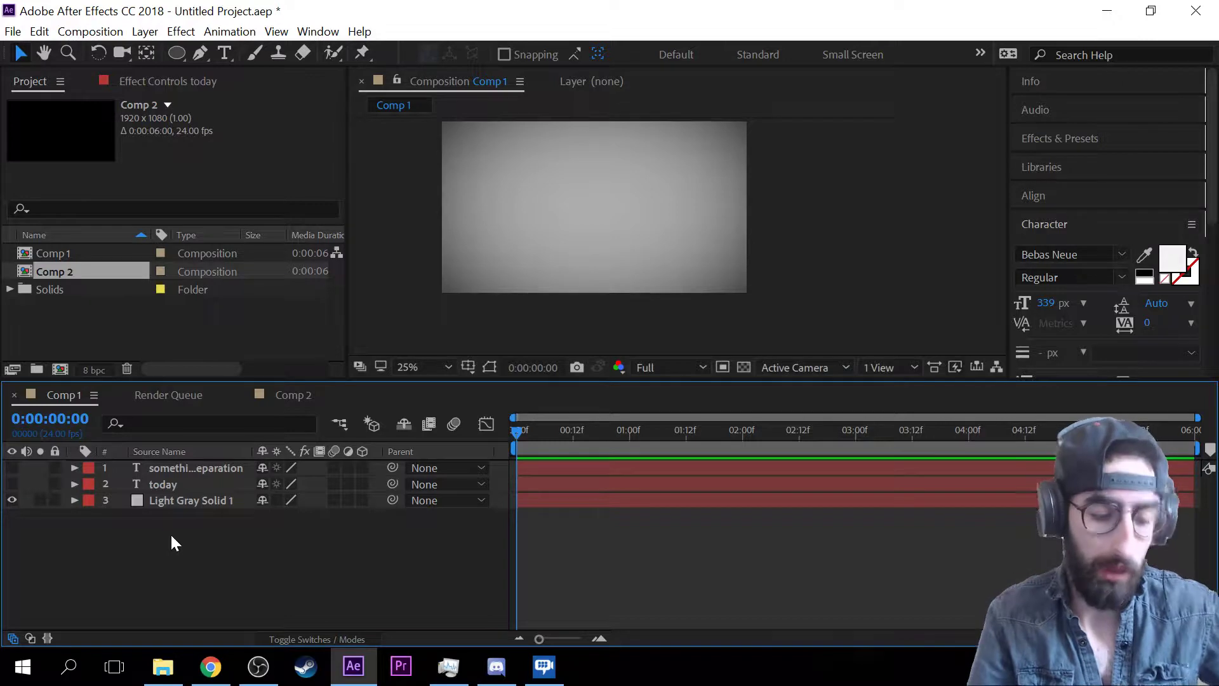
- Create a 1920 x 1080 gray solid named fraxctl and place it between the text layers and Light Gray Solid 1
key("ctrl+y")
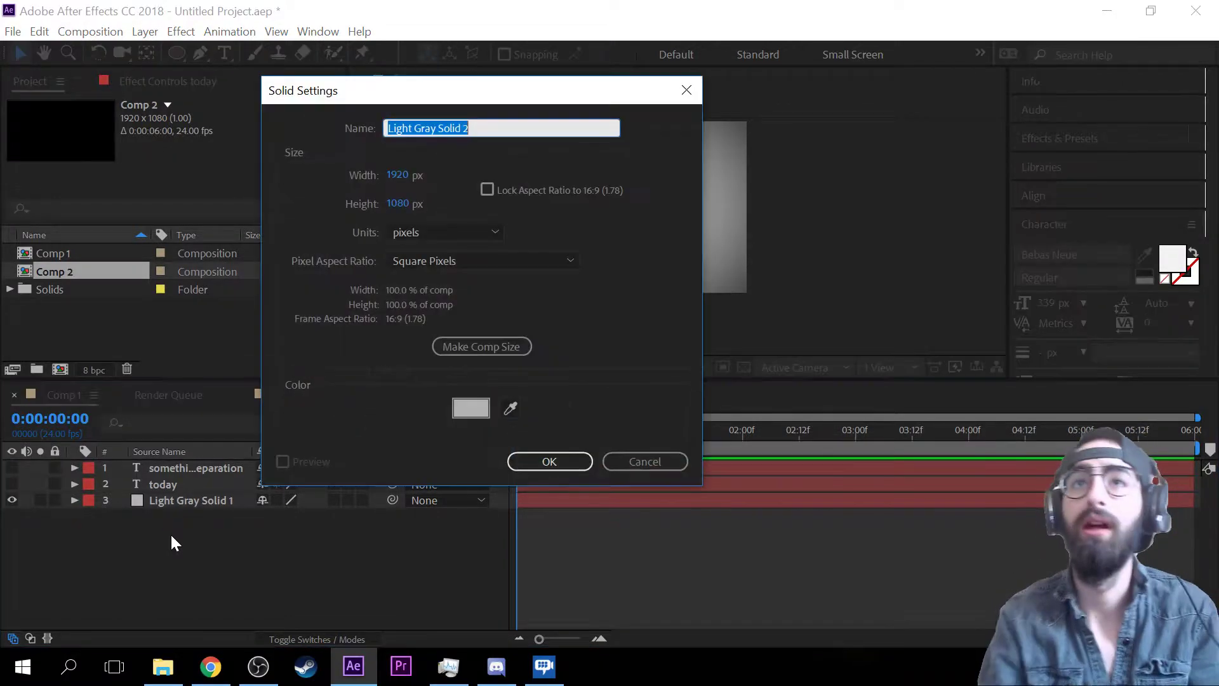
left_click(553, 469)
type("fre")
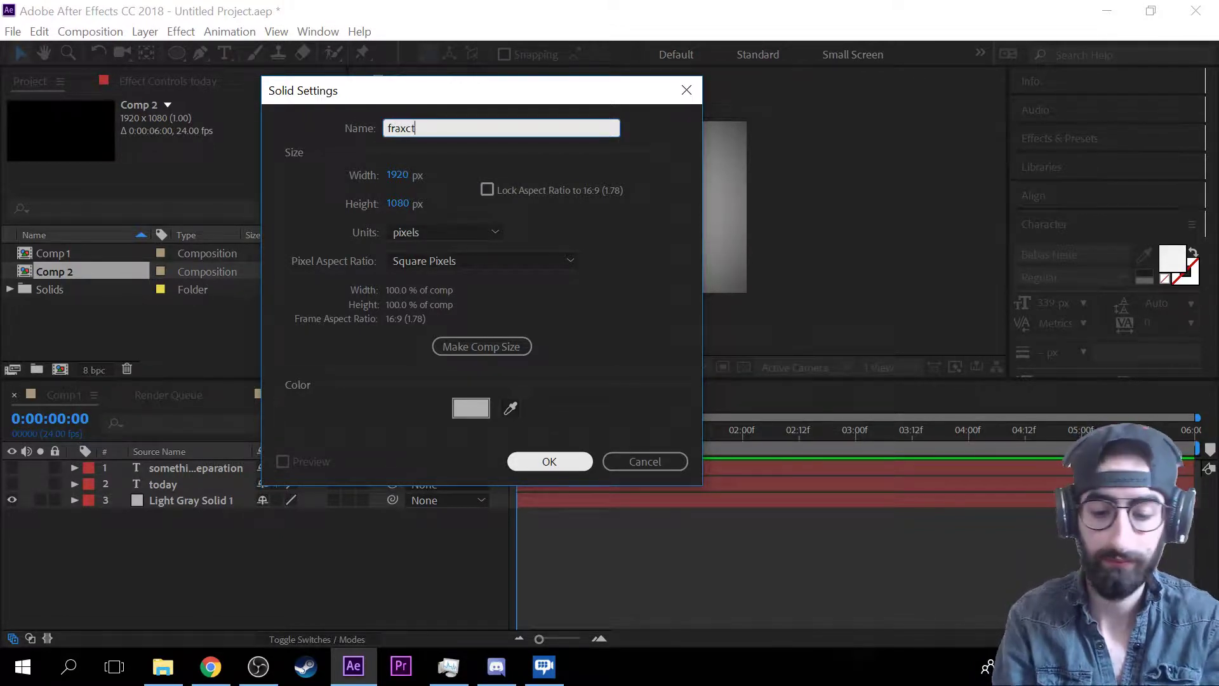
left_click(551, 466)
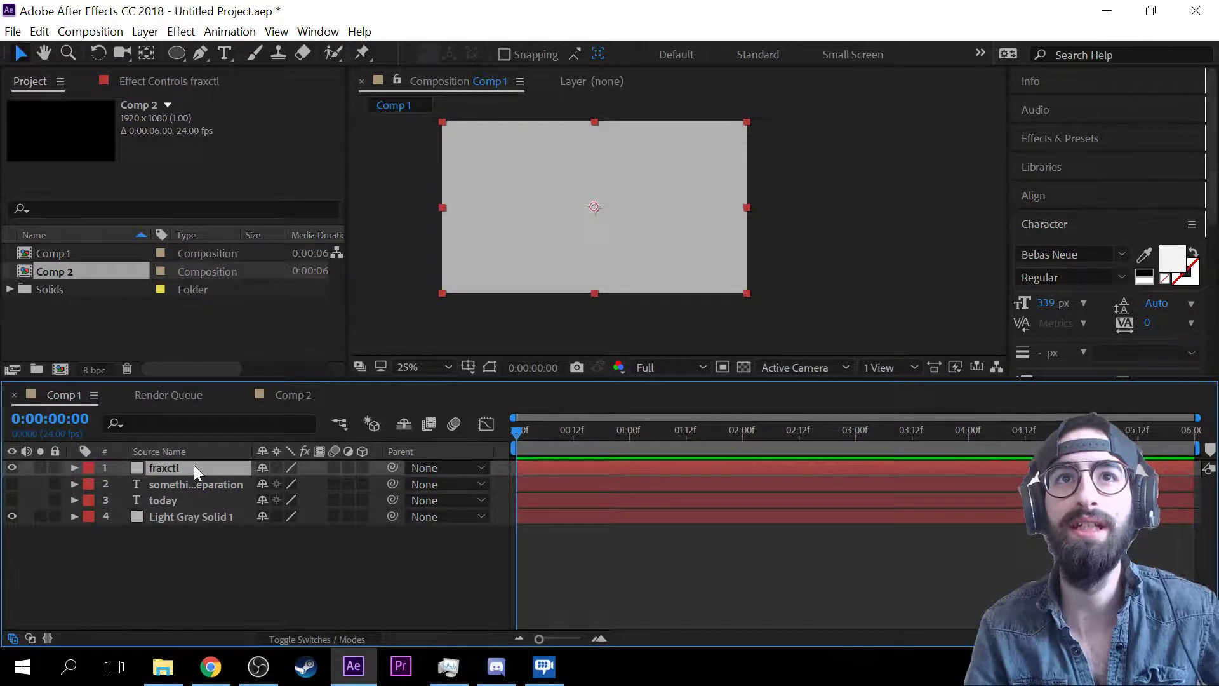
left_click_drag(193, 469, 177, 500)
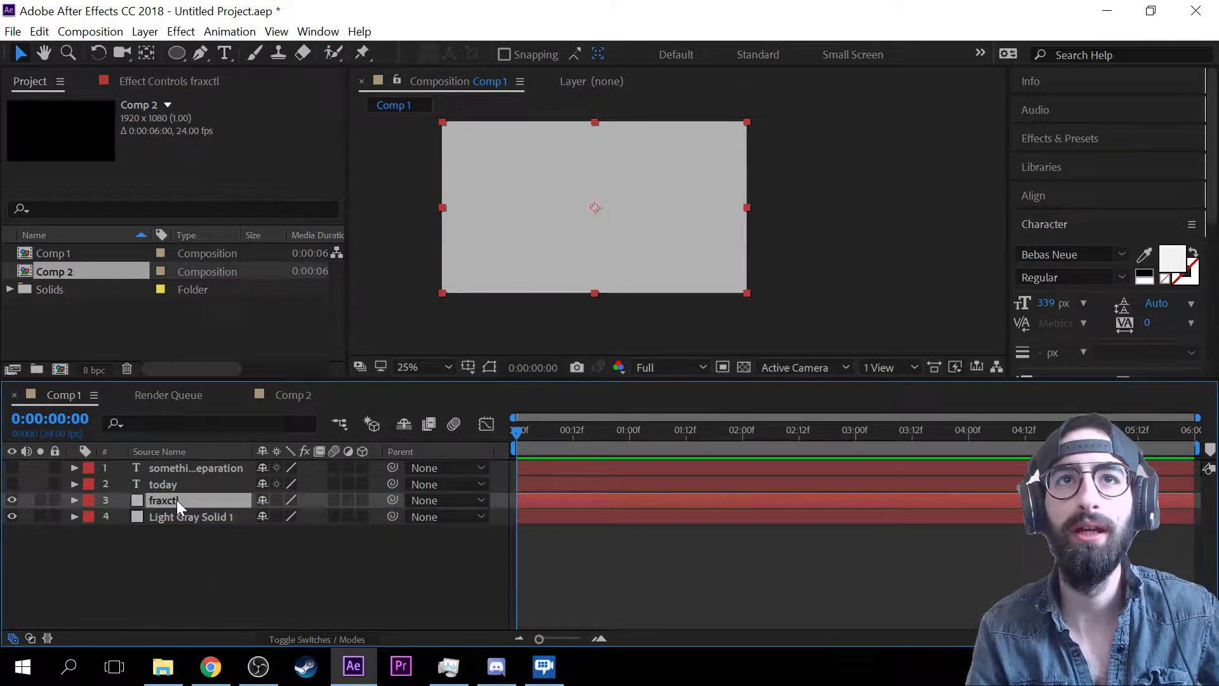
- Show the layer modes, set the fraxctl solid's blending mode to Overlay, and display its effect controls
left_click(413, 501)
left_click(269, 578)
left_click(352, 639)
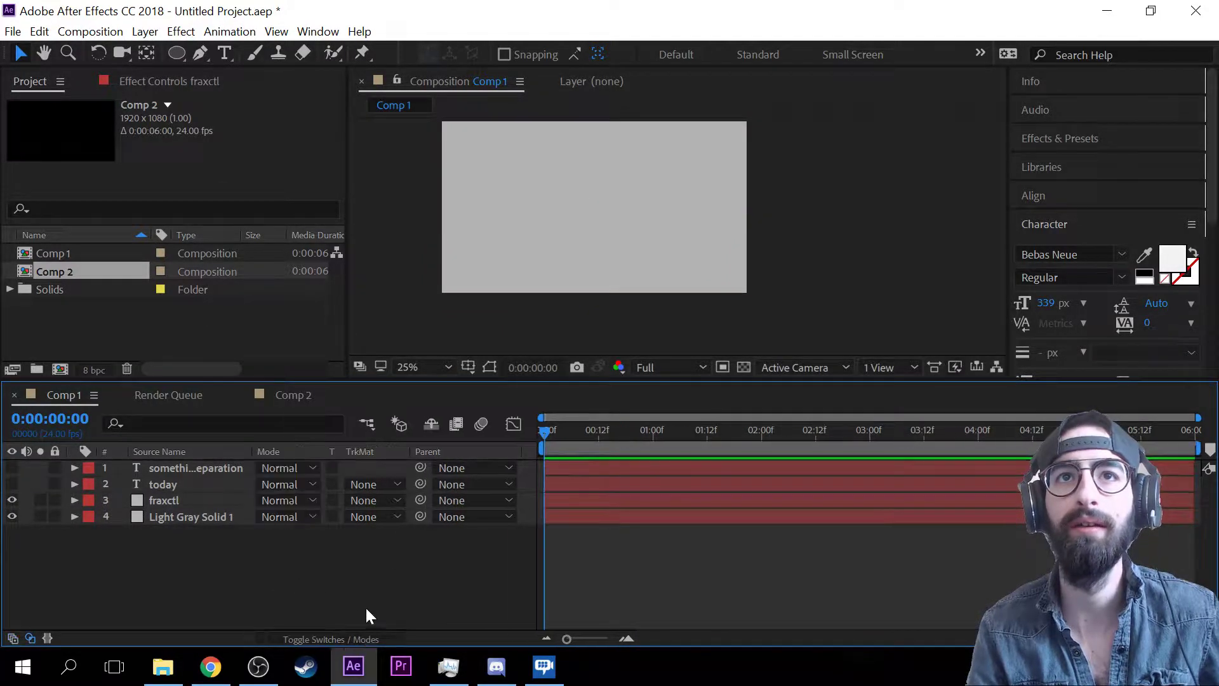
left_click(295, 501)
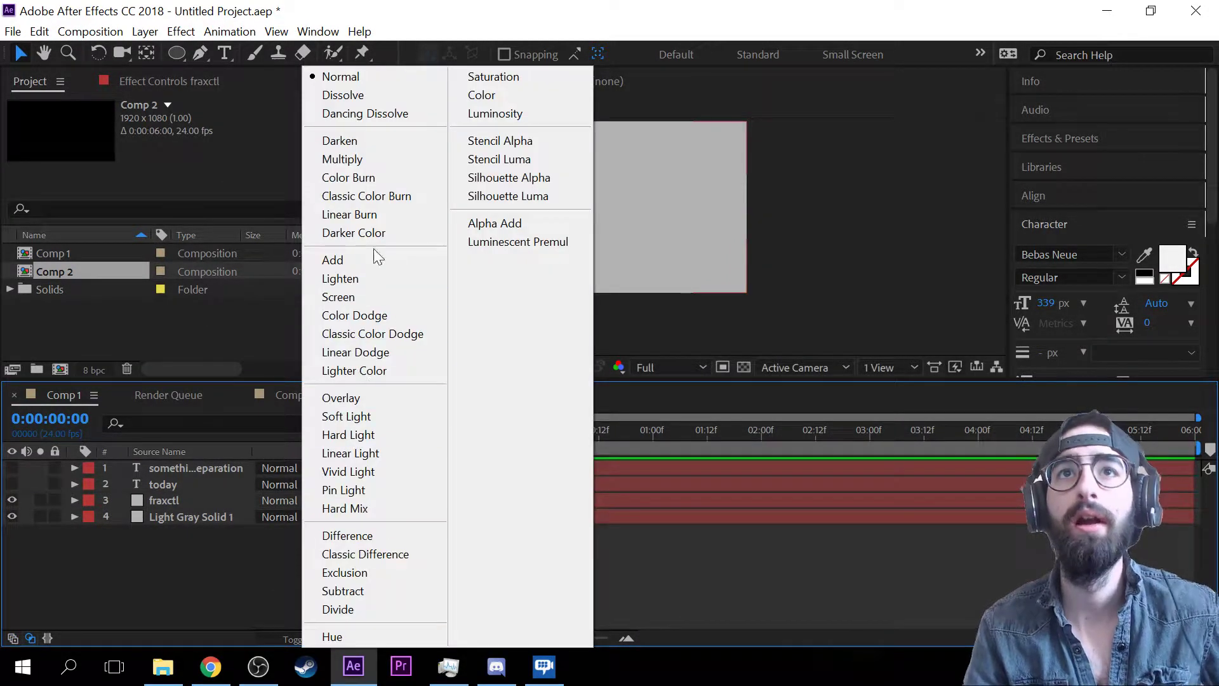
left_click(341, 398)
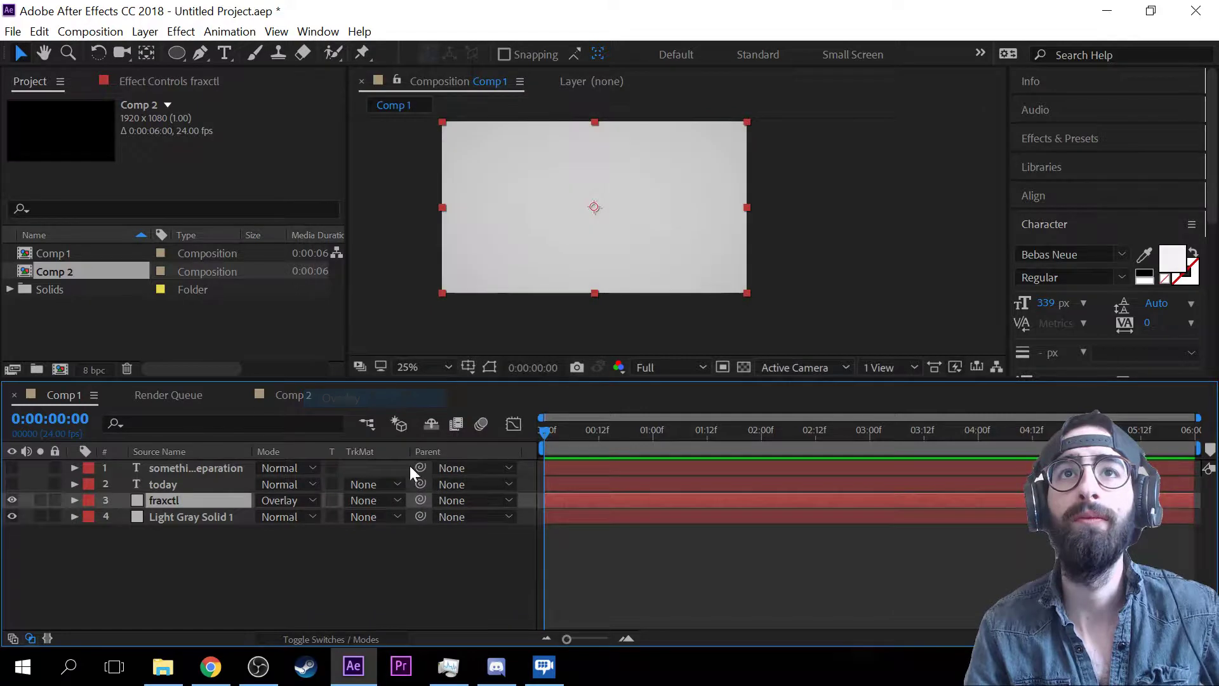
left_click(197, 80)
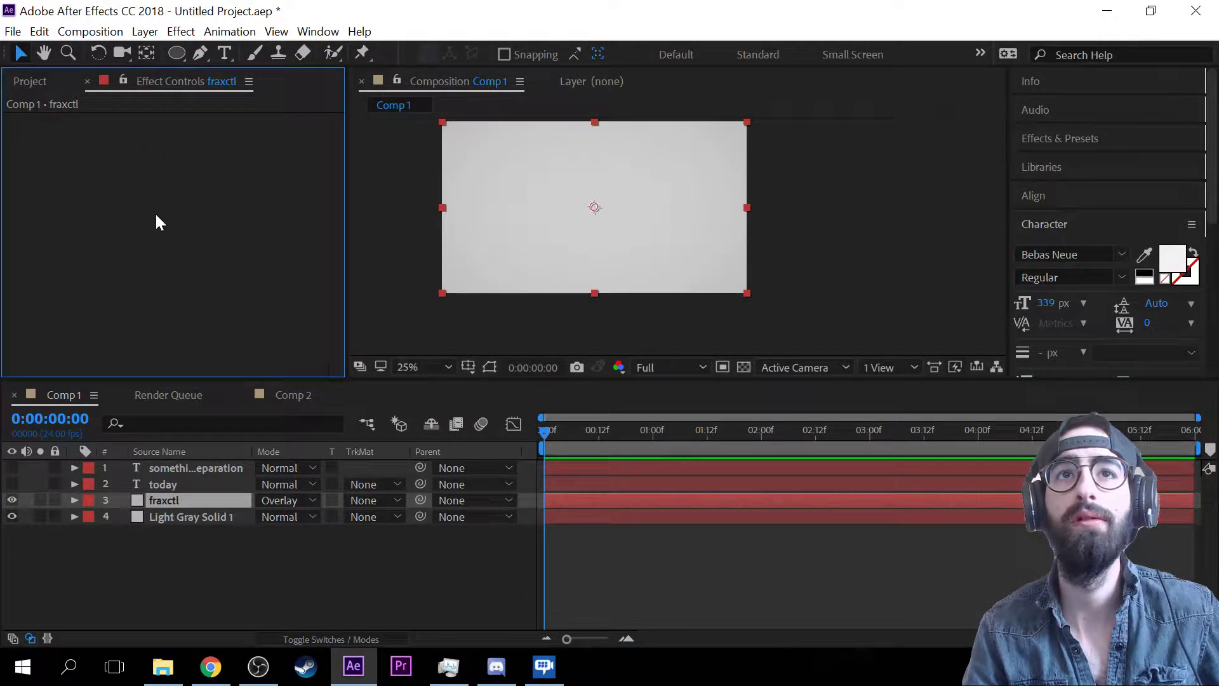
- Try the Fractal effect on the fraxctl solid with the Julia Inverse and Julia set choices, and remove the effect
right_click(163, 177)
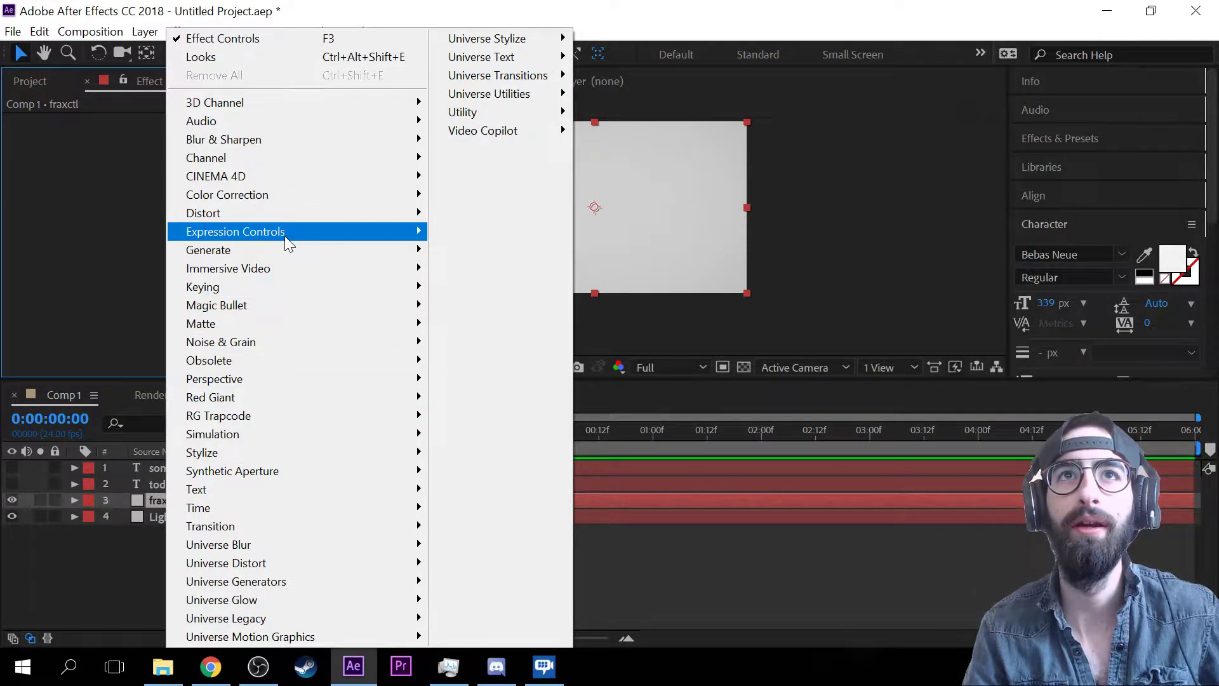
mouse_move(294, 248)
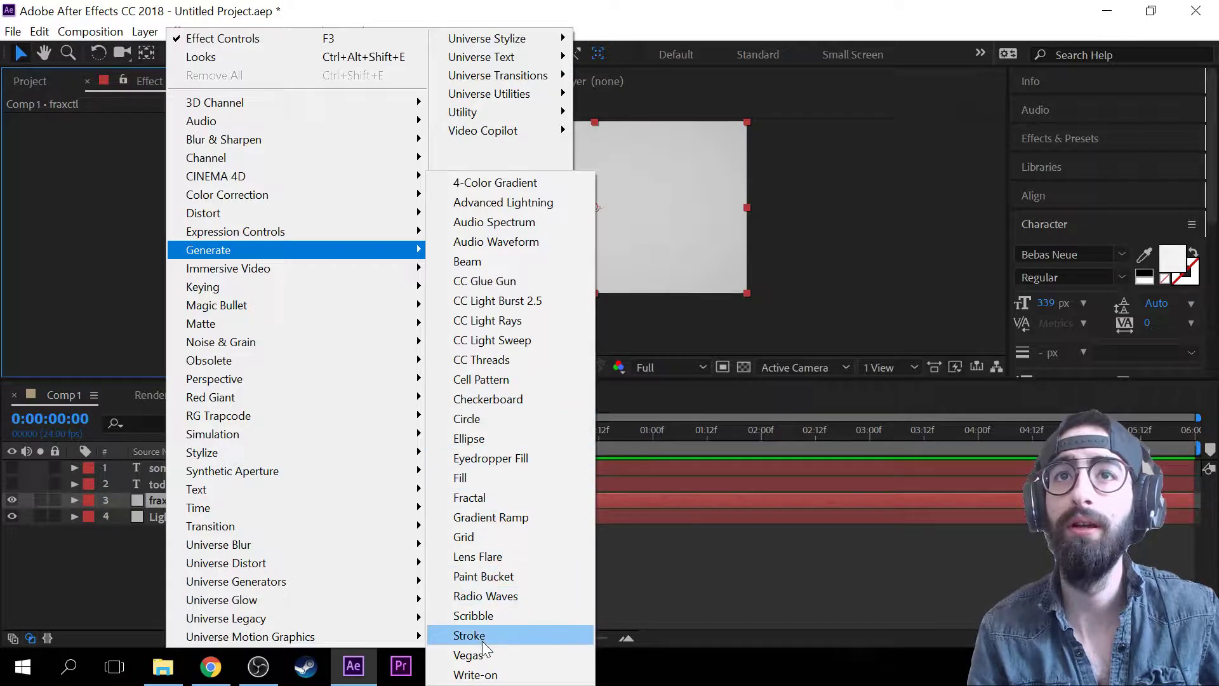
left_click(485, 496)
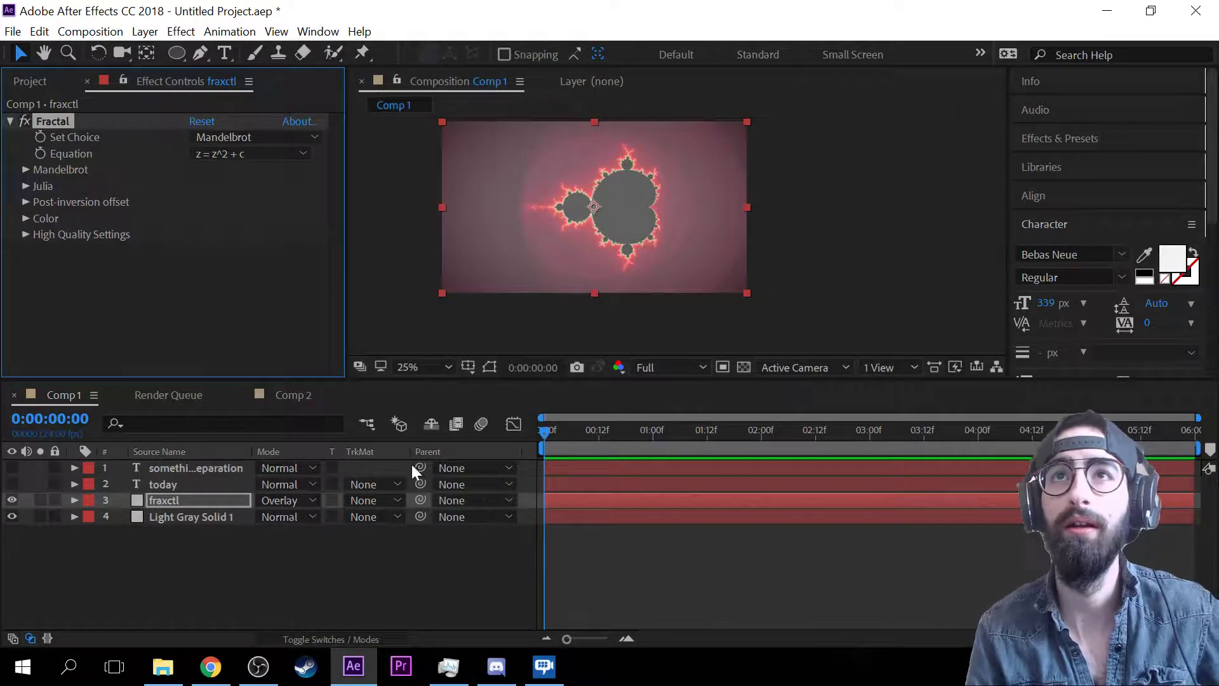
left_click(264, 137)
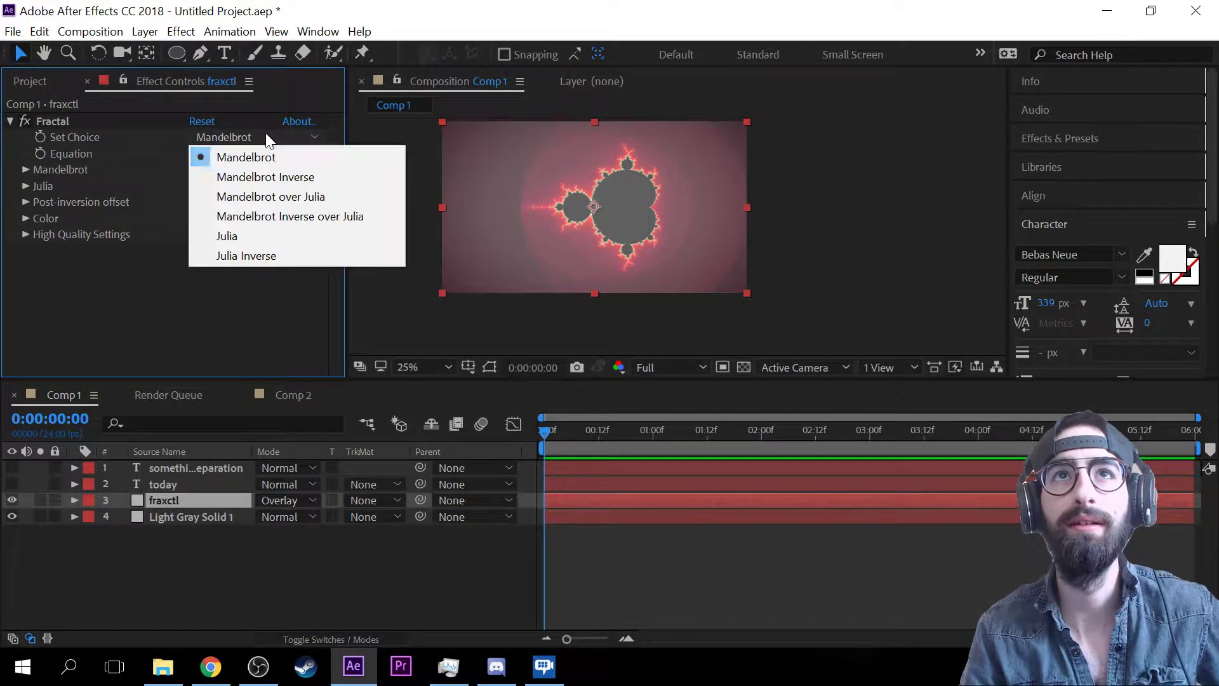
left_click(296, 251)
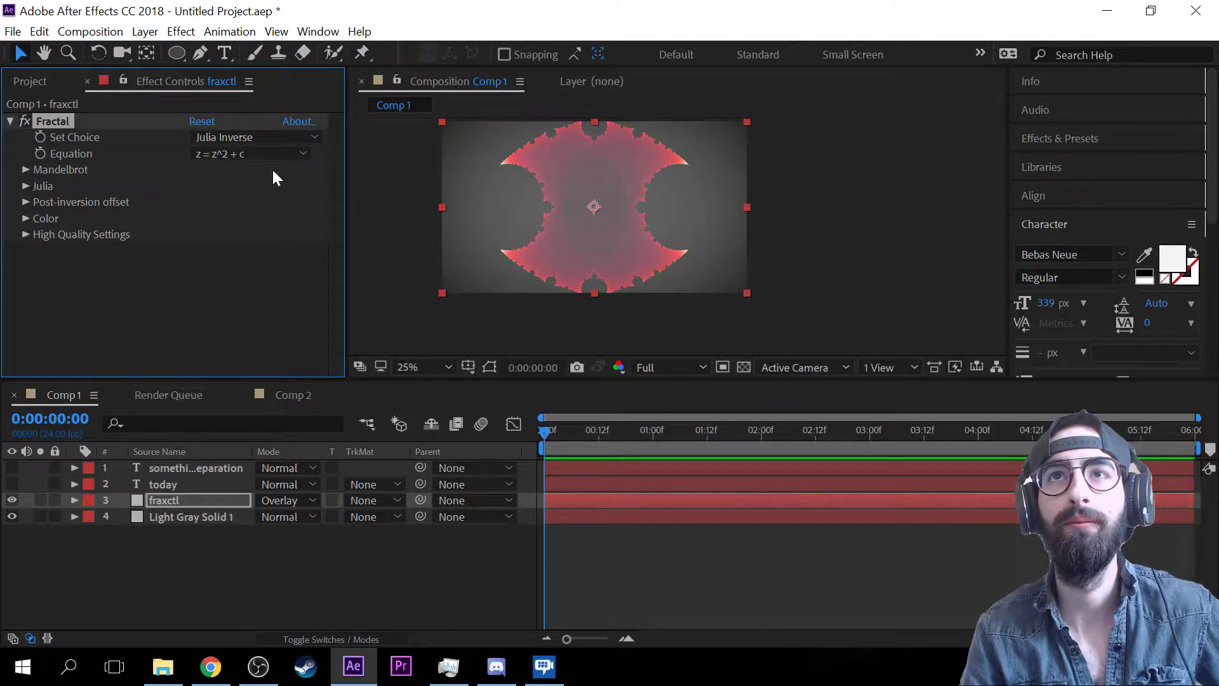
left_click(271, 137)
left_click(273, 234)
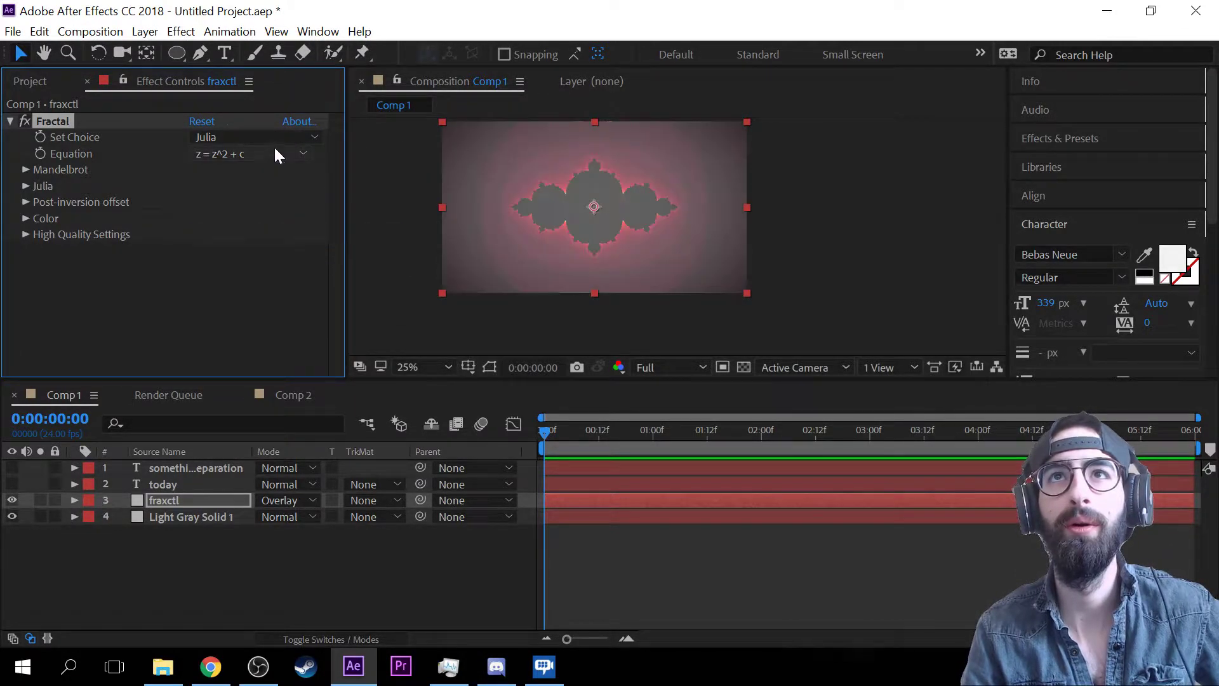
key("Delete")
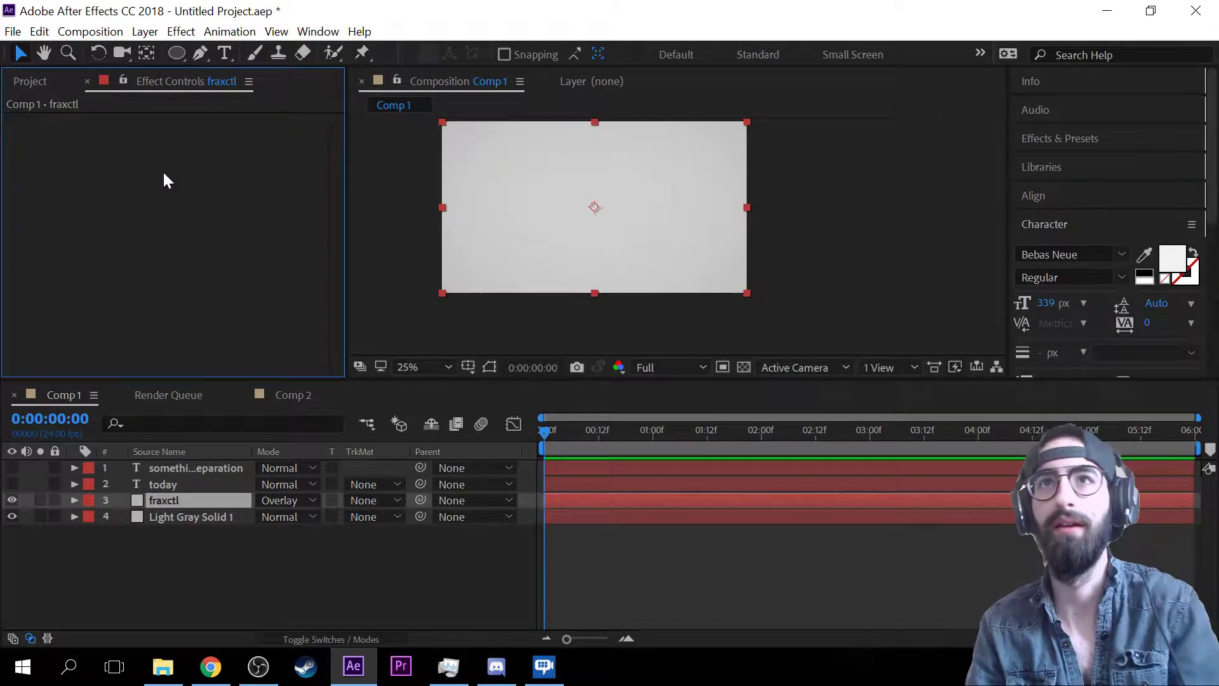
- Apply the Fractal Noise effect to the fraxctl solid
right_click(163, 170)
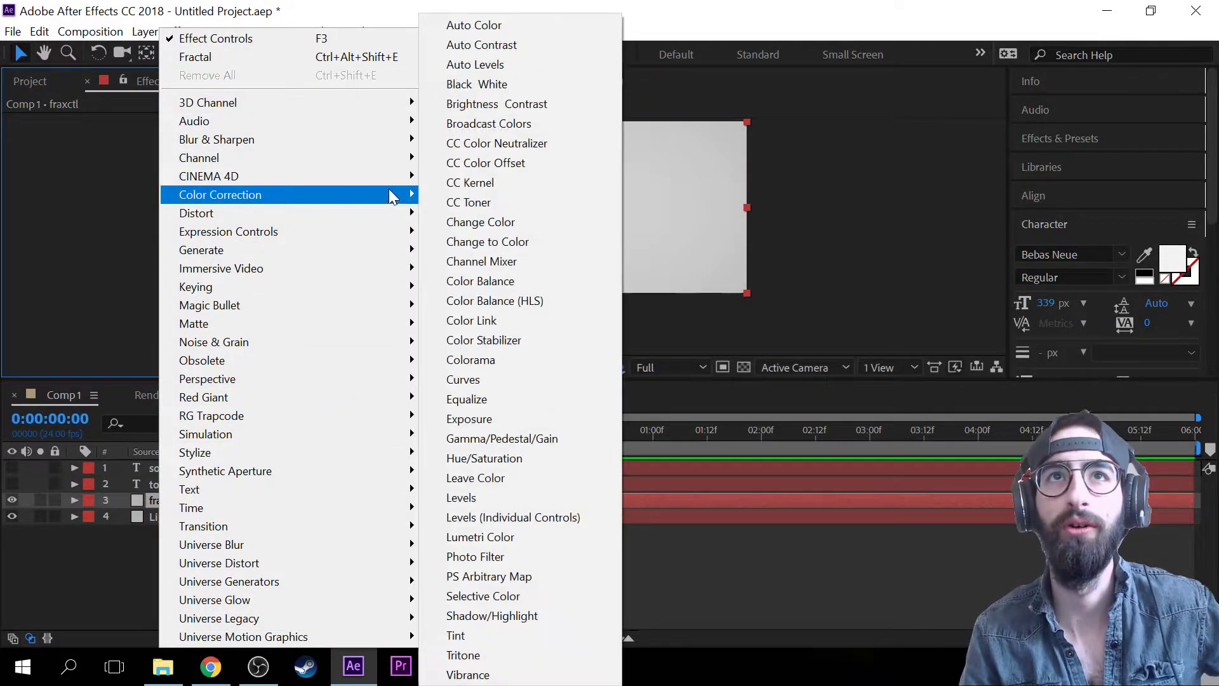
mouse_move(365, 146)
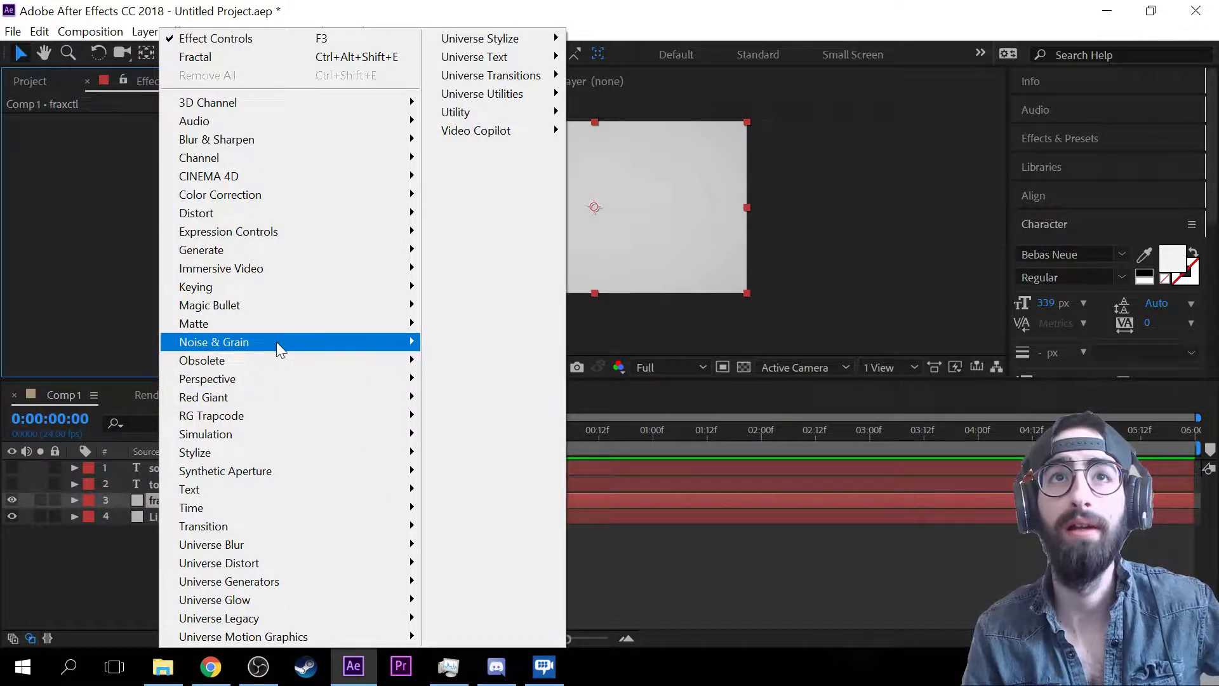
mouse_move(276, 341)
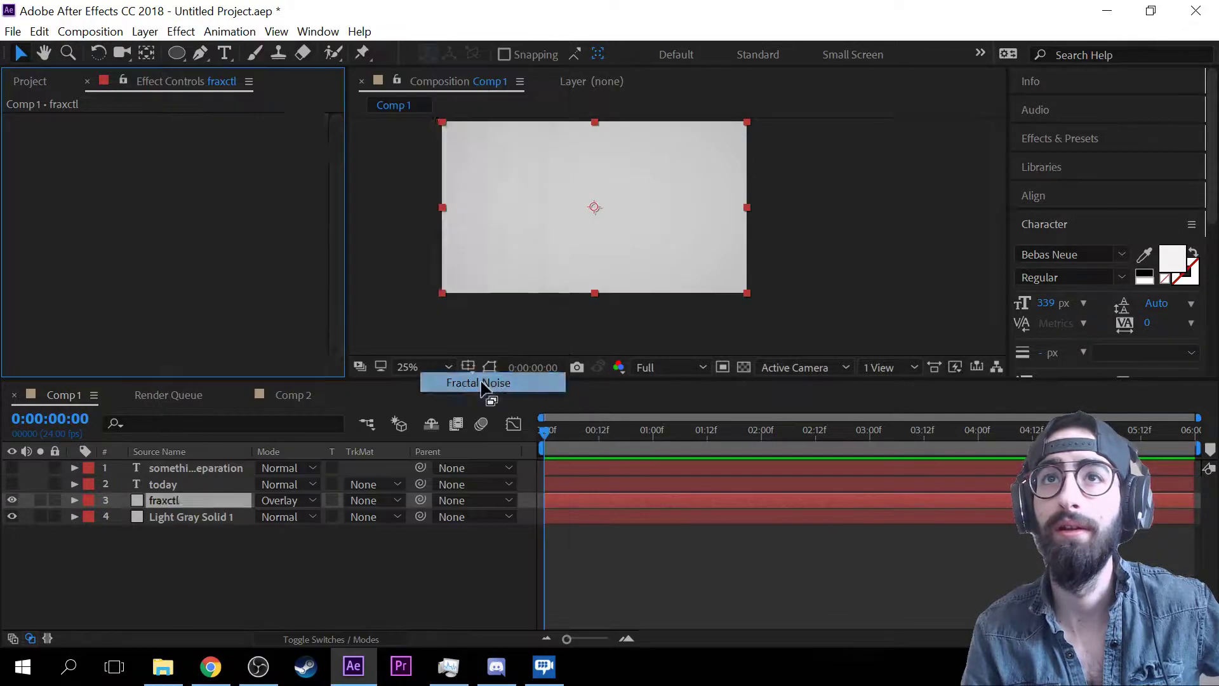
left_click(479, 383)
scroll(557, 239, "up", 2)
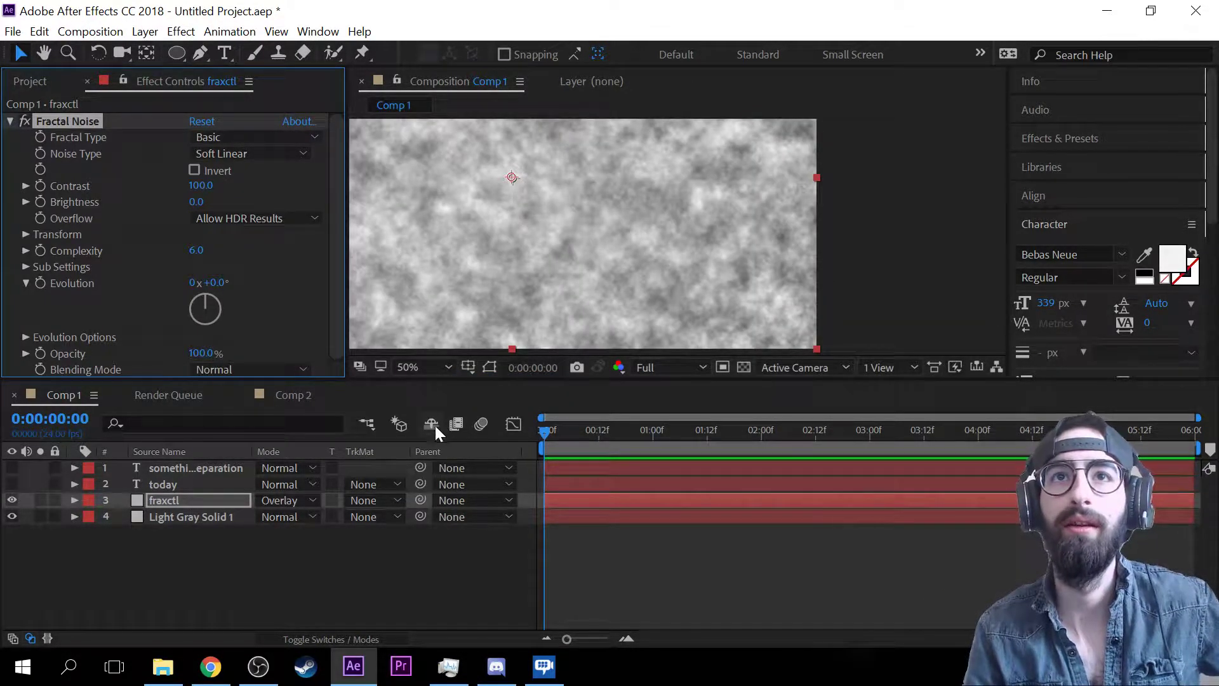
- Try the Add and Screen blending modes on the fraxctl layer, viewing the whole frame
key("comma")
key("comma")
key("comma")
key("comma")
left_click(295, 504)
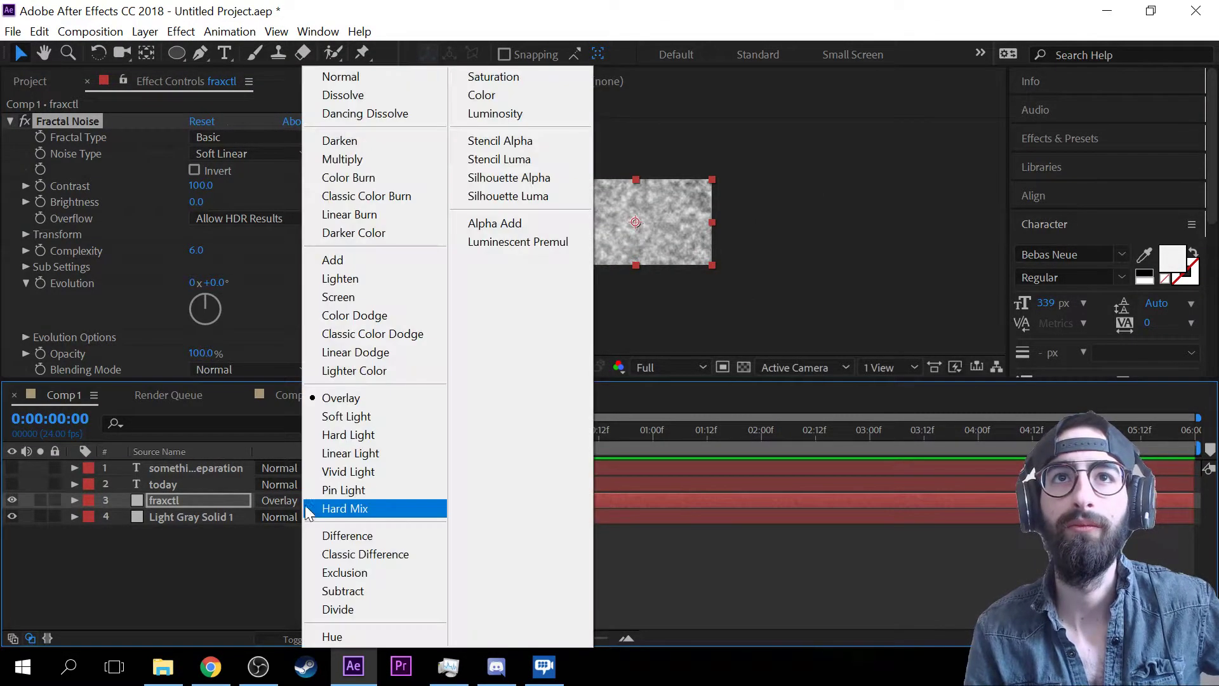
left_click(370, 263)
key("period")
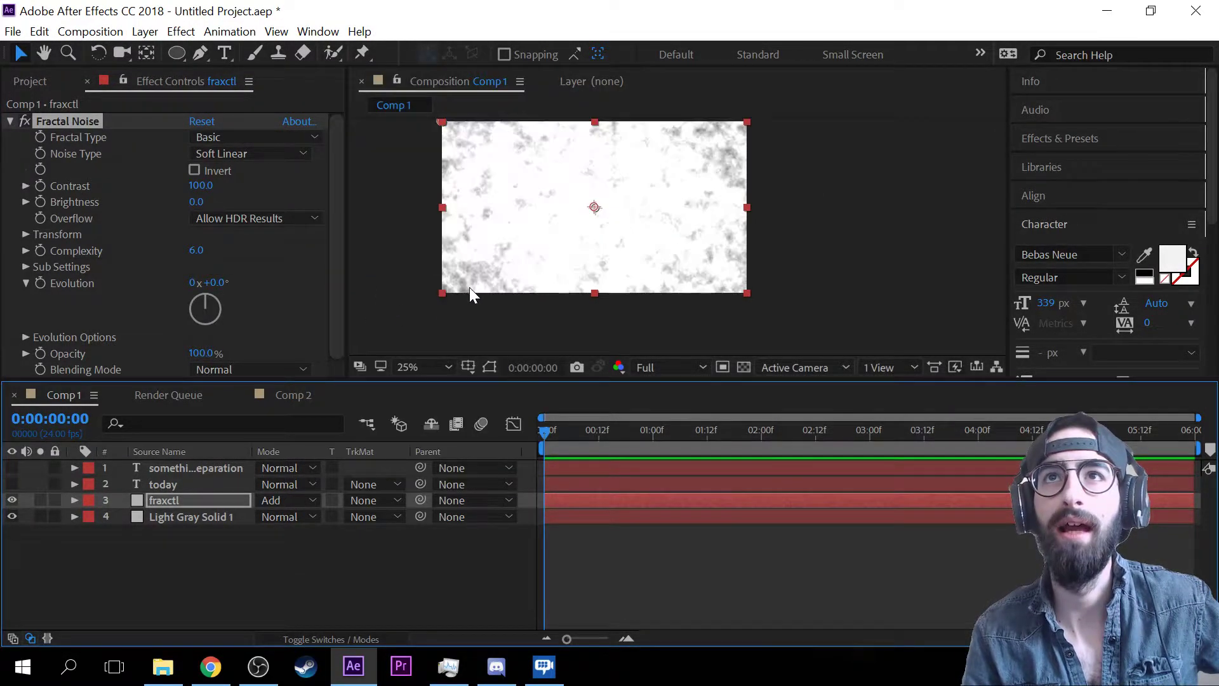
left_click(281, 501)
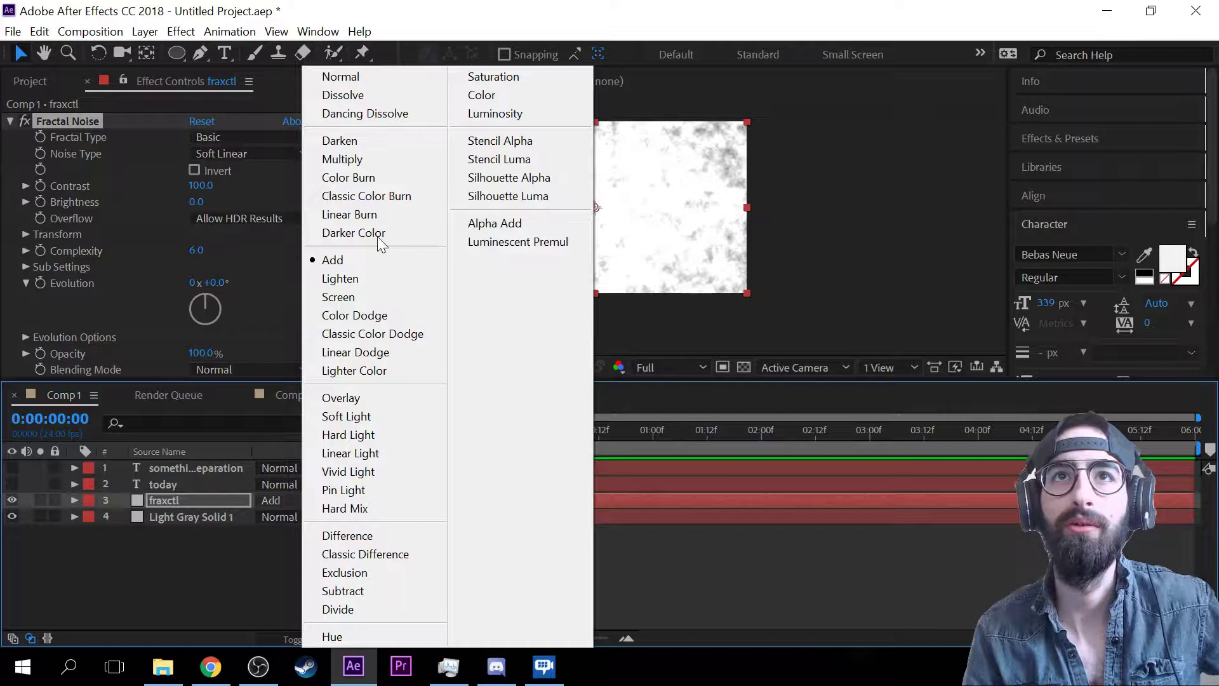
left_click(370, 297)
left_click(299, 500)
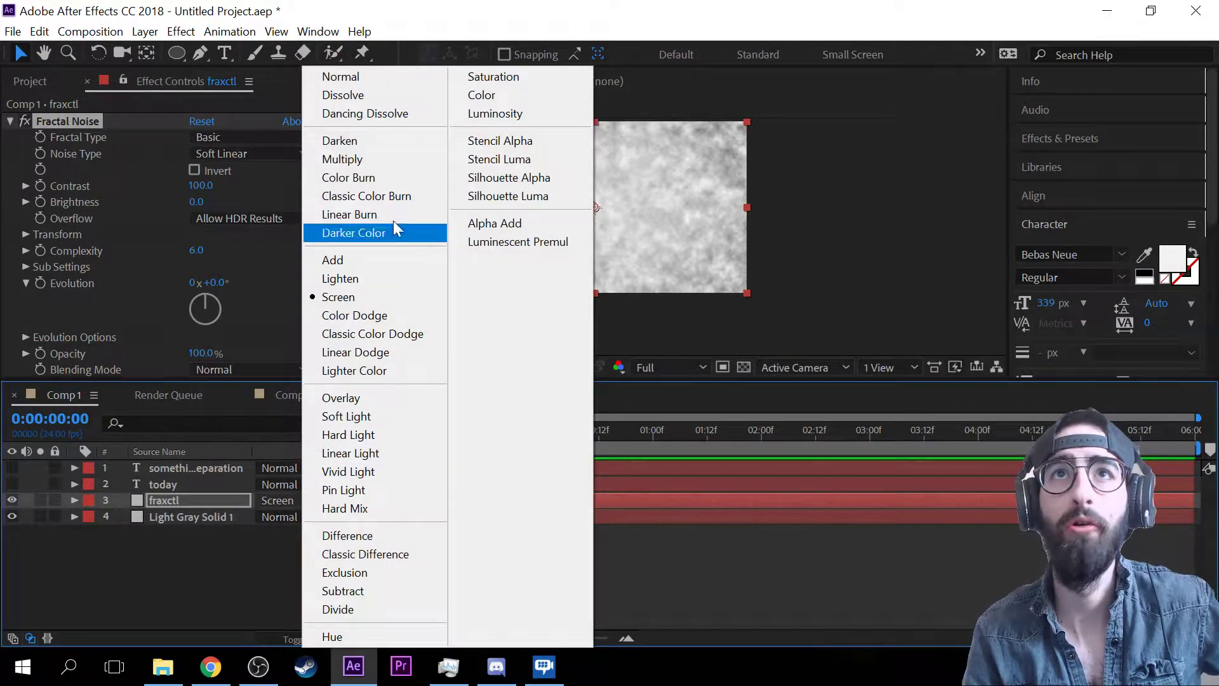
left_click(187, 601)
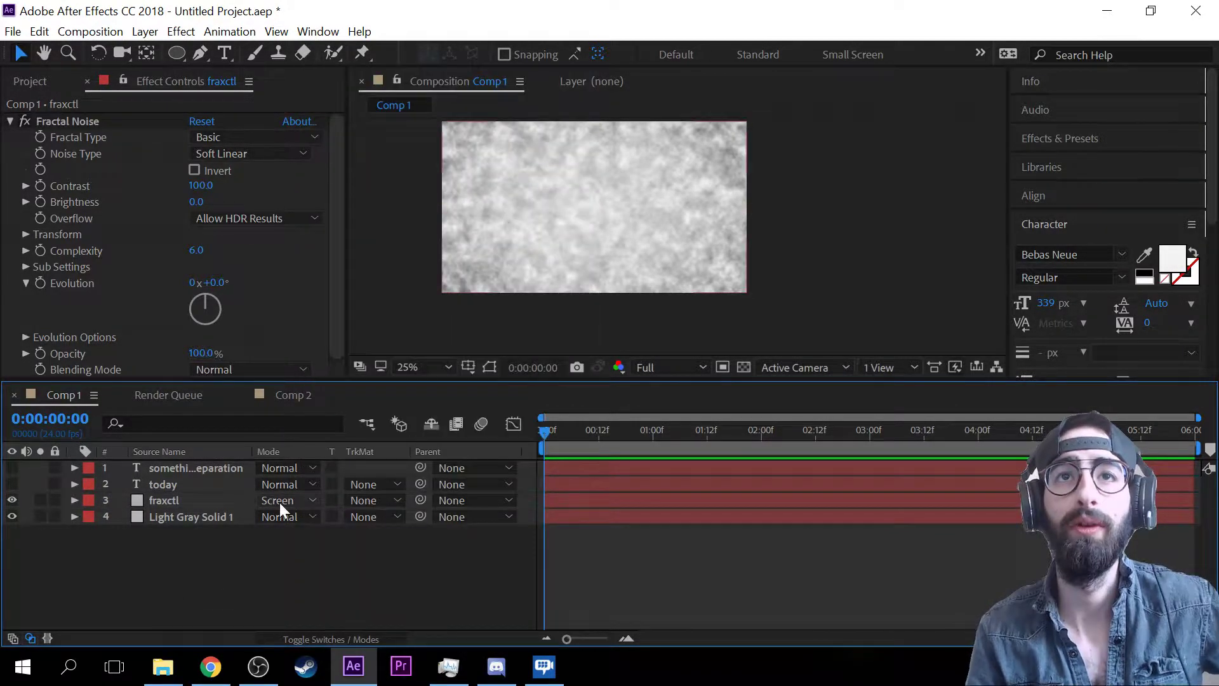
- Try the Alpha Add and Stencil Alpha blending modes on the fraxctl layer
left_click(280, 500)
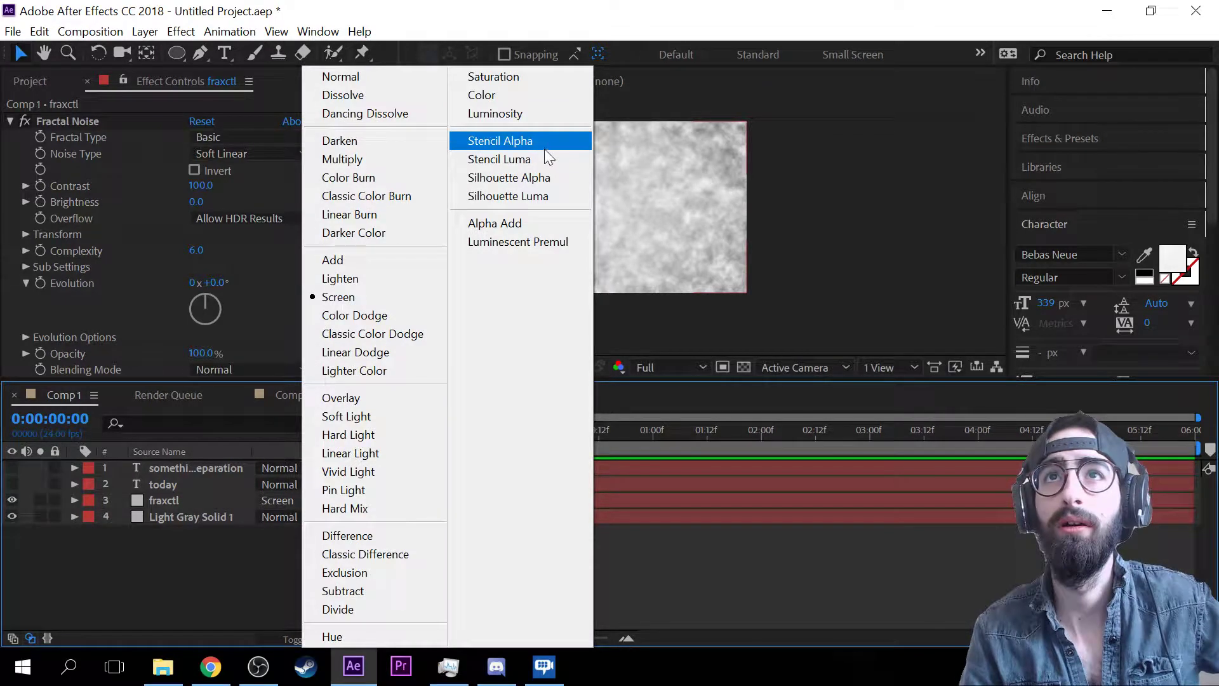
left_click(527, 222)
left_click(288, 500)
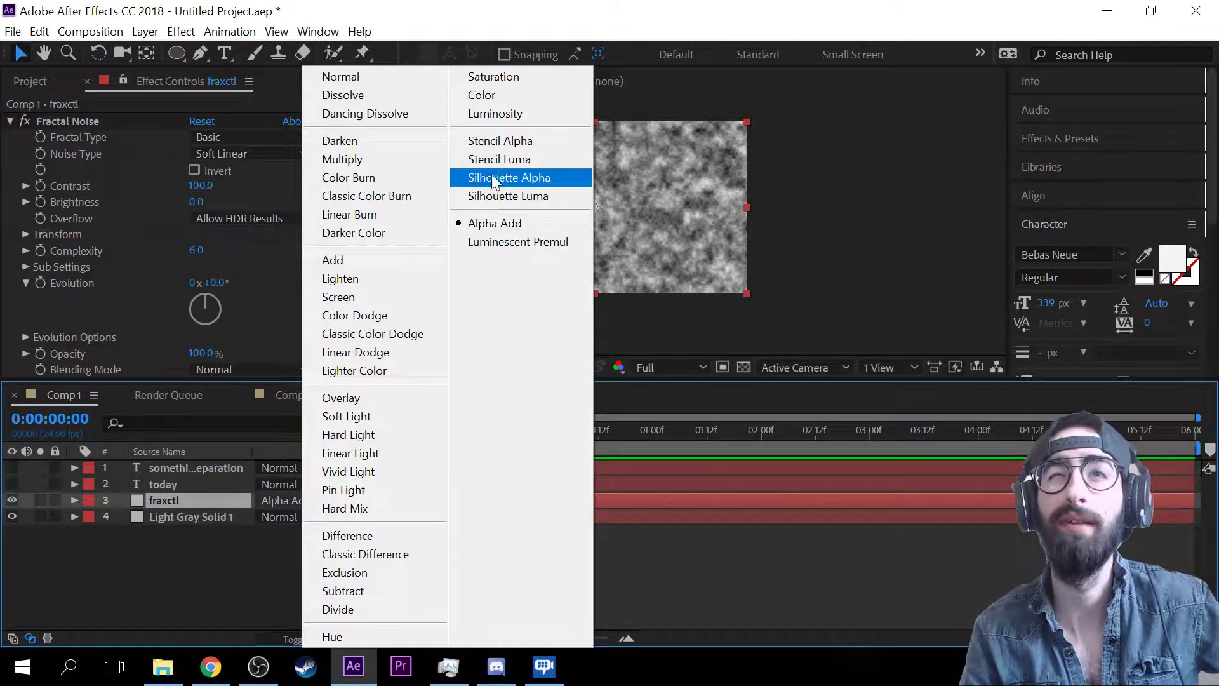
left_click(501, 141)
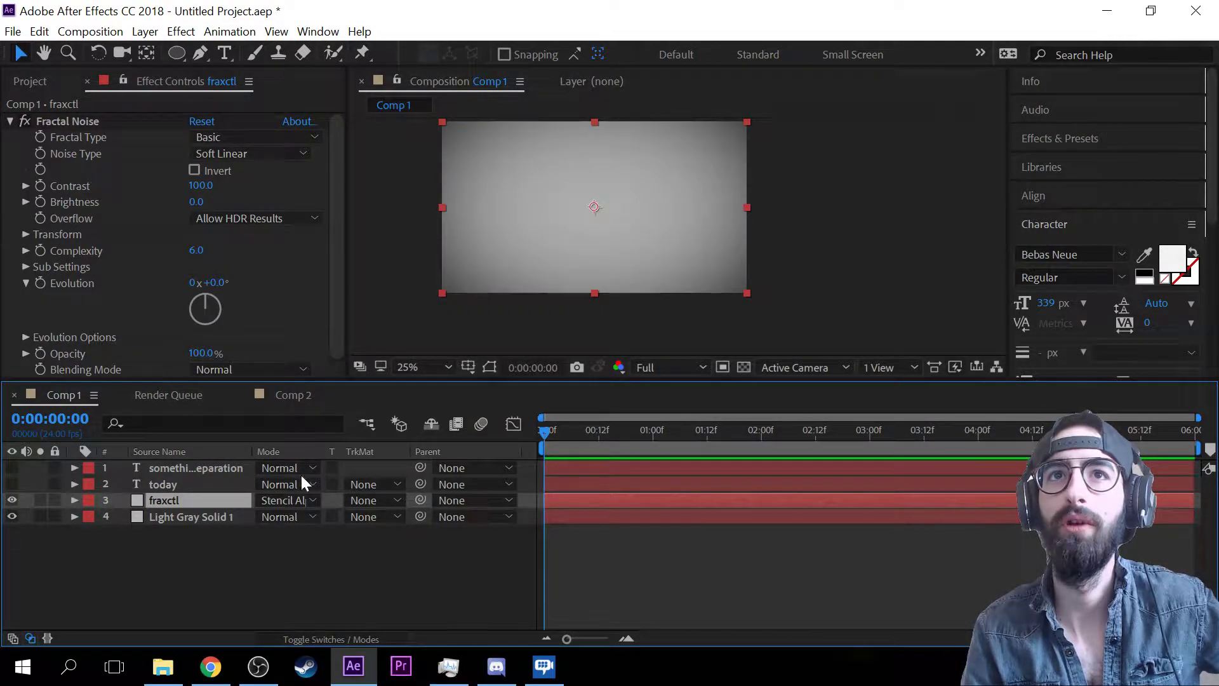
scroll(535, 246, "up", 4)
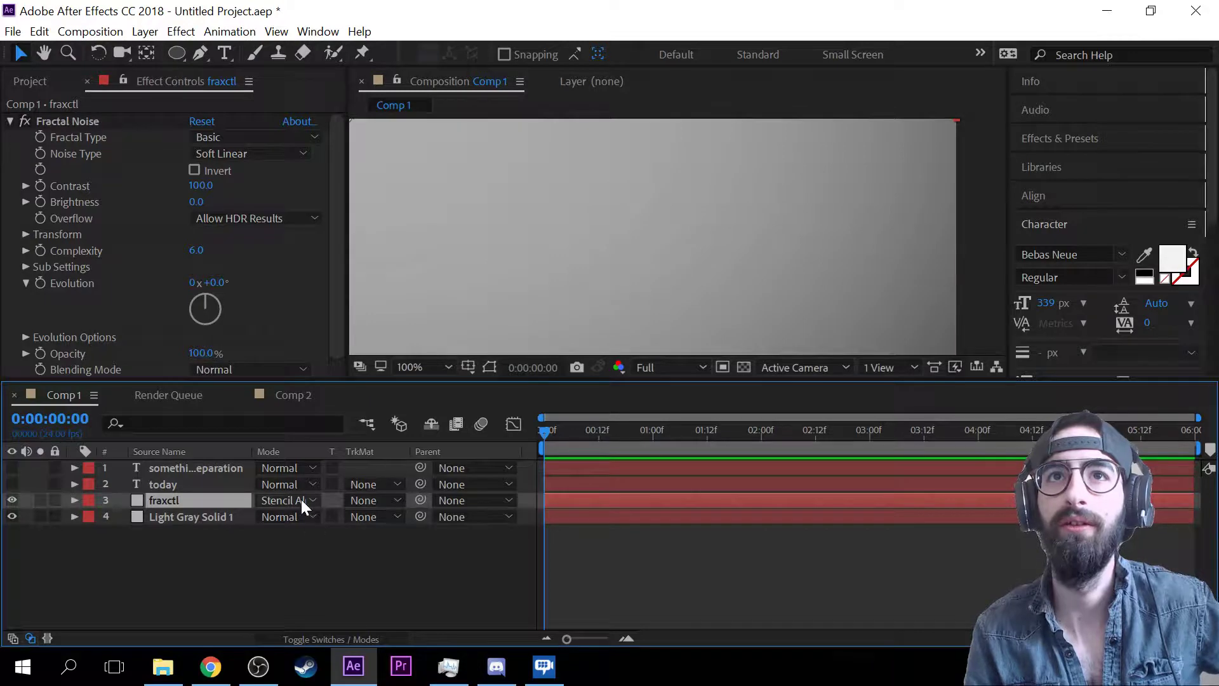
- Set the fraxctl layer's blending mode to Normal and move it below Light Gray Solid 1
left_click(301, 499)
left_click(389, 80)
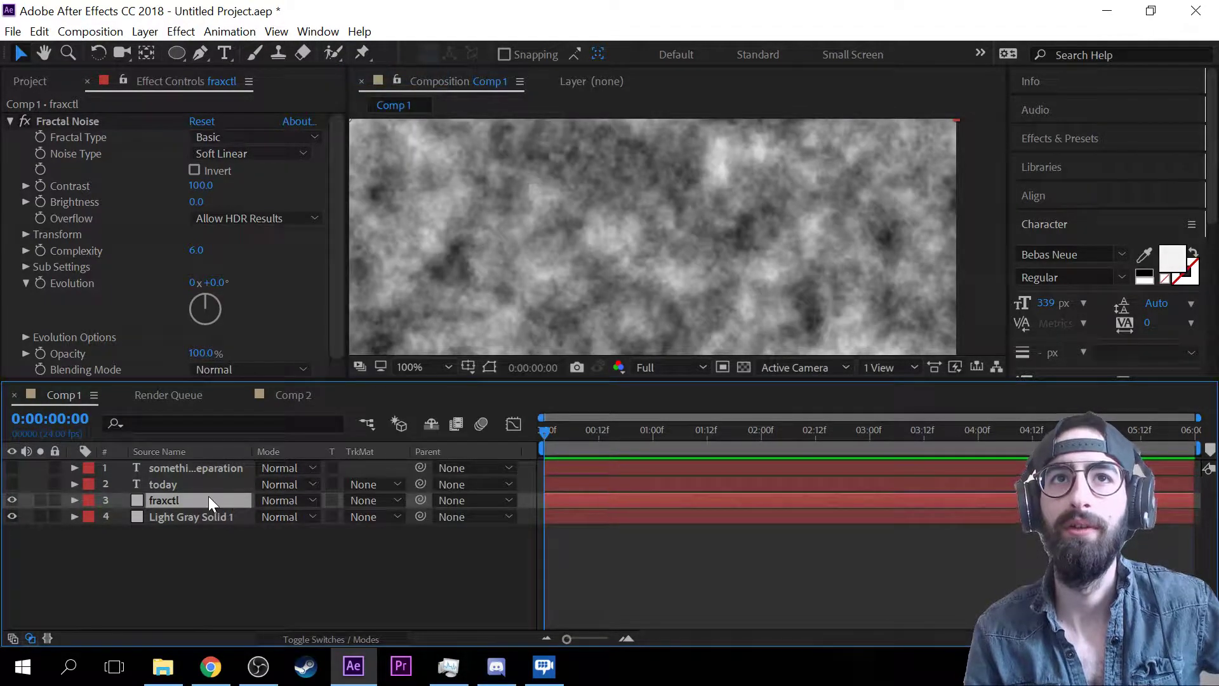
left_click_drag(208, 497, 203, 600)
scroll(629, 222, "down", 4)
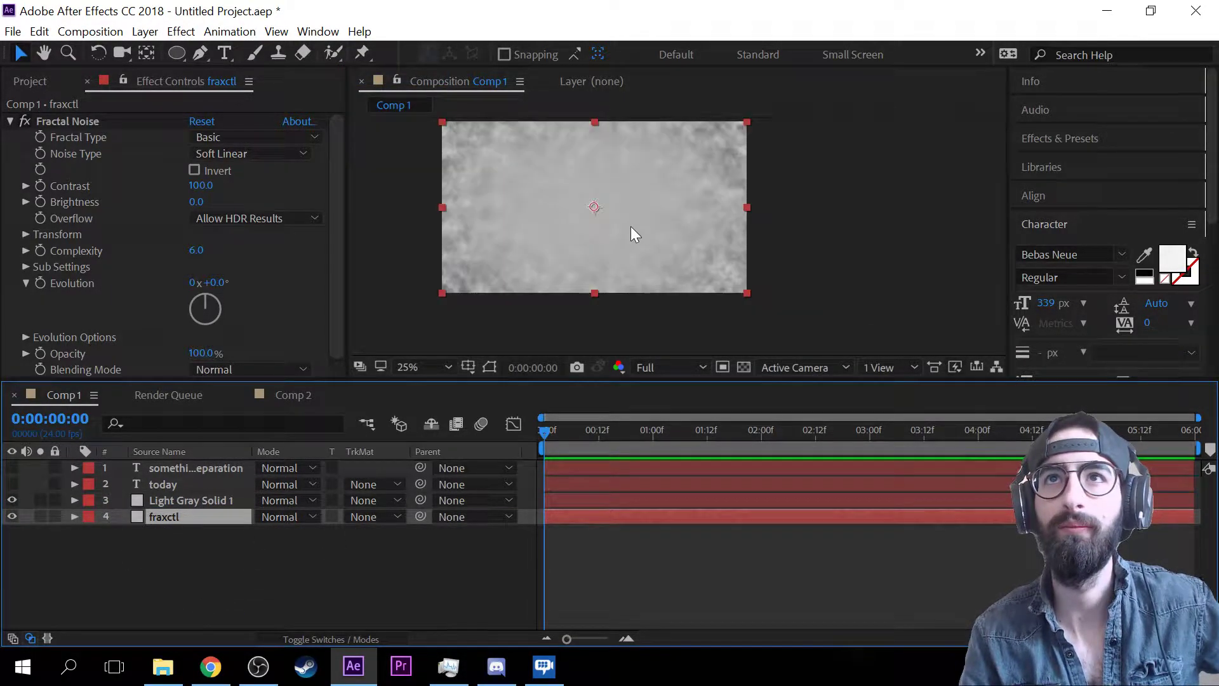
scroll(610, 235, "up", 2)
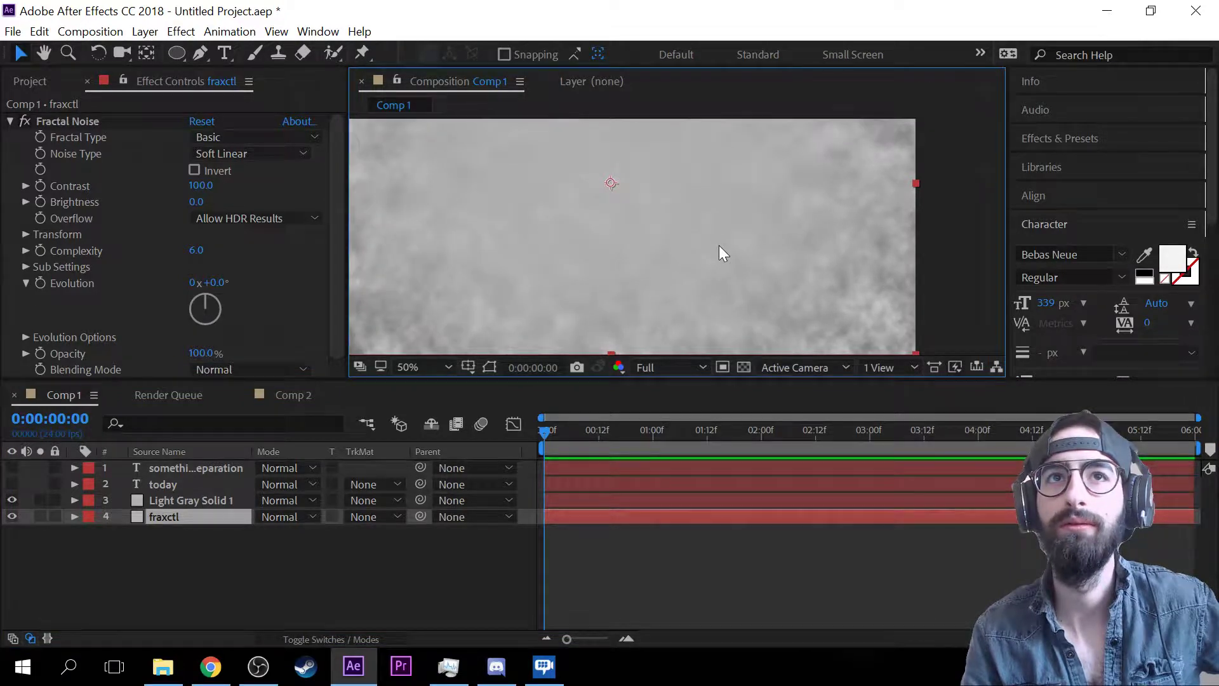
scroll(719, 245, "down", 2)
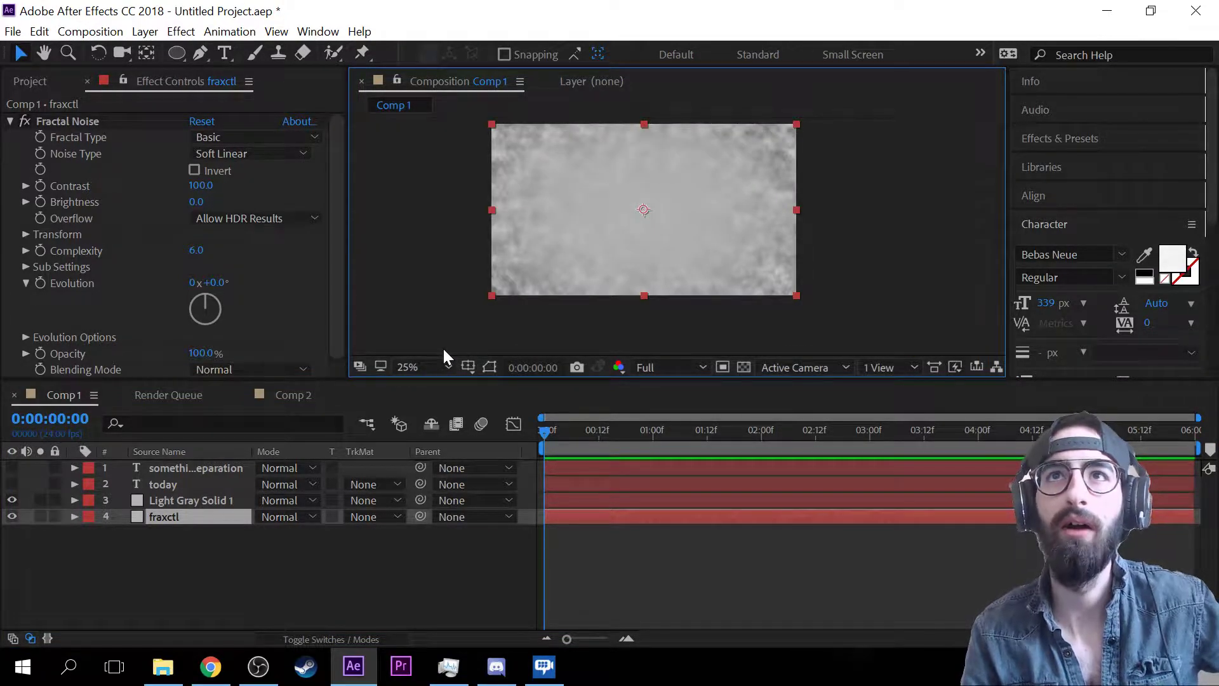
scroll(444, 346, "down", 2)
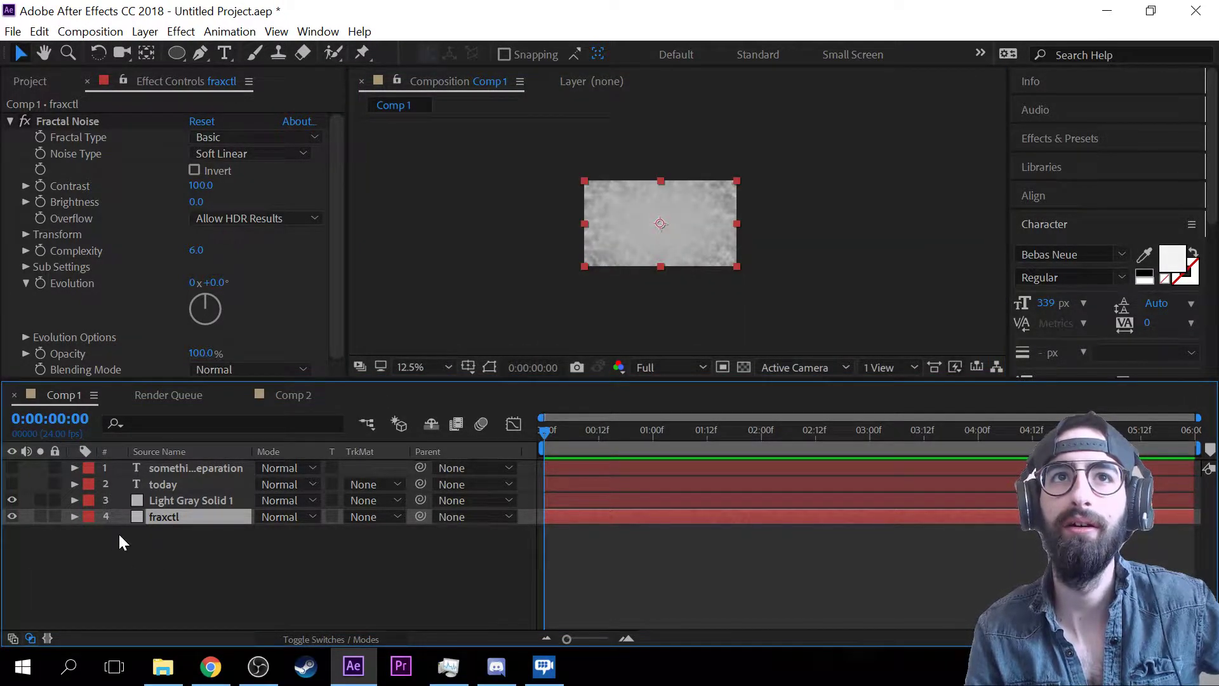
- Toggle the fraxctl layer's visibility to compare the background with and without noise, leaving the layer hidden
left_click(4, 527)
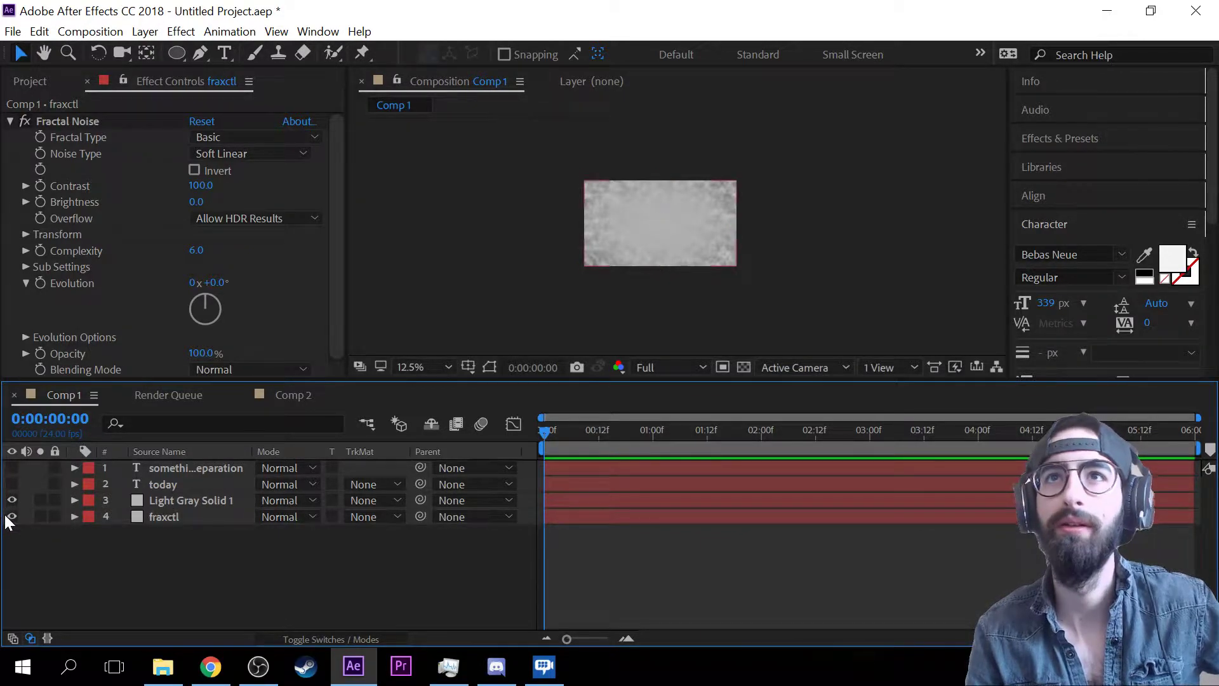
left_click(12, 517)
left_click(12, 516)
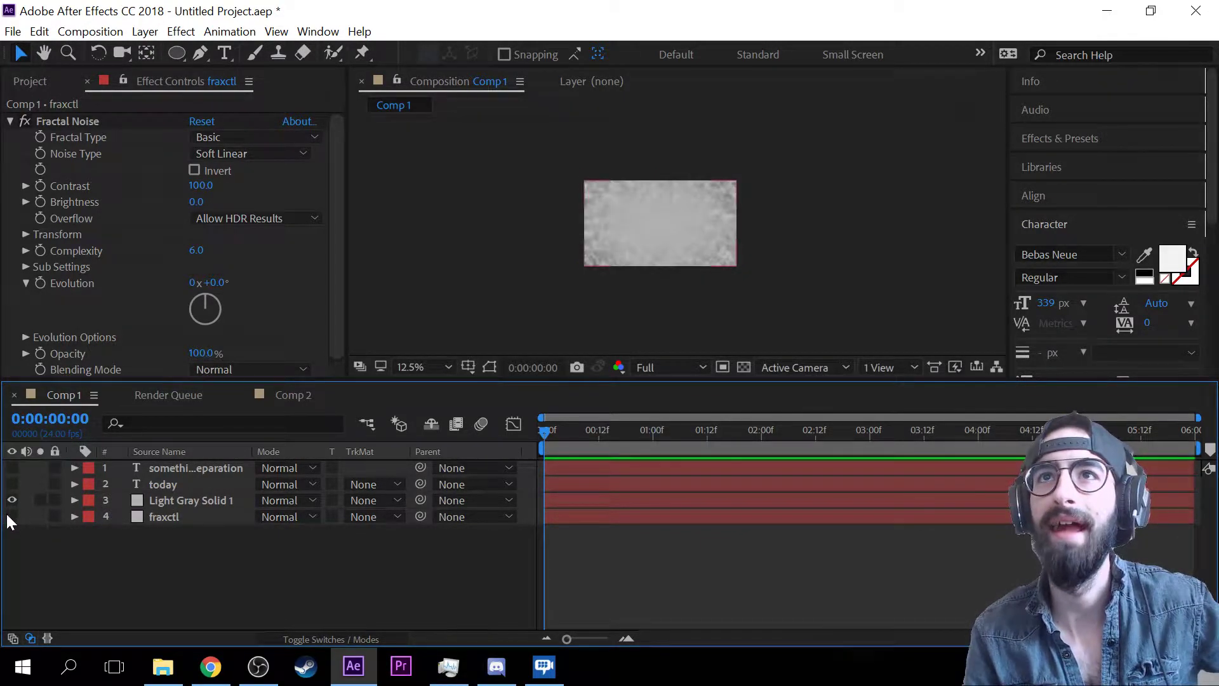
left_click(12, 516)
scroll(726, 188, "up", 4)
scroll(726, 188, "down", 2)
- Delete Mask 1 and Mask 2 from Light Gray Solid 1
left_click(183, 500)
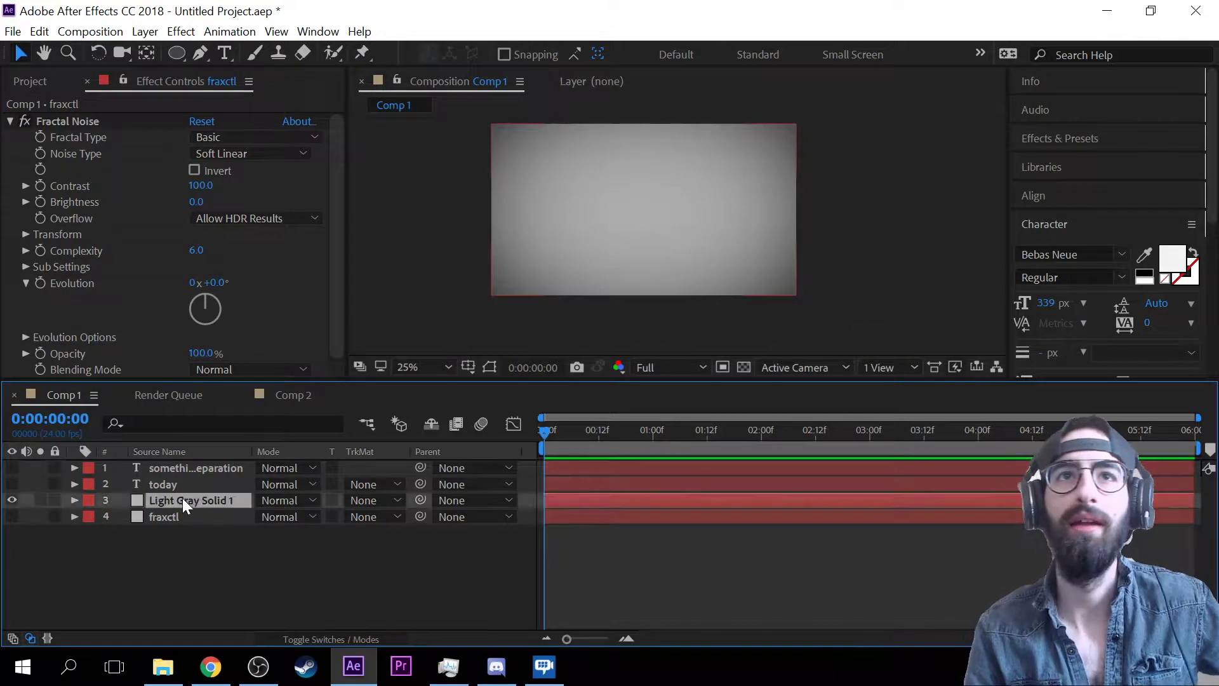
left_click(75, 501)
left_click(135, 500)
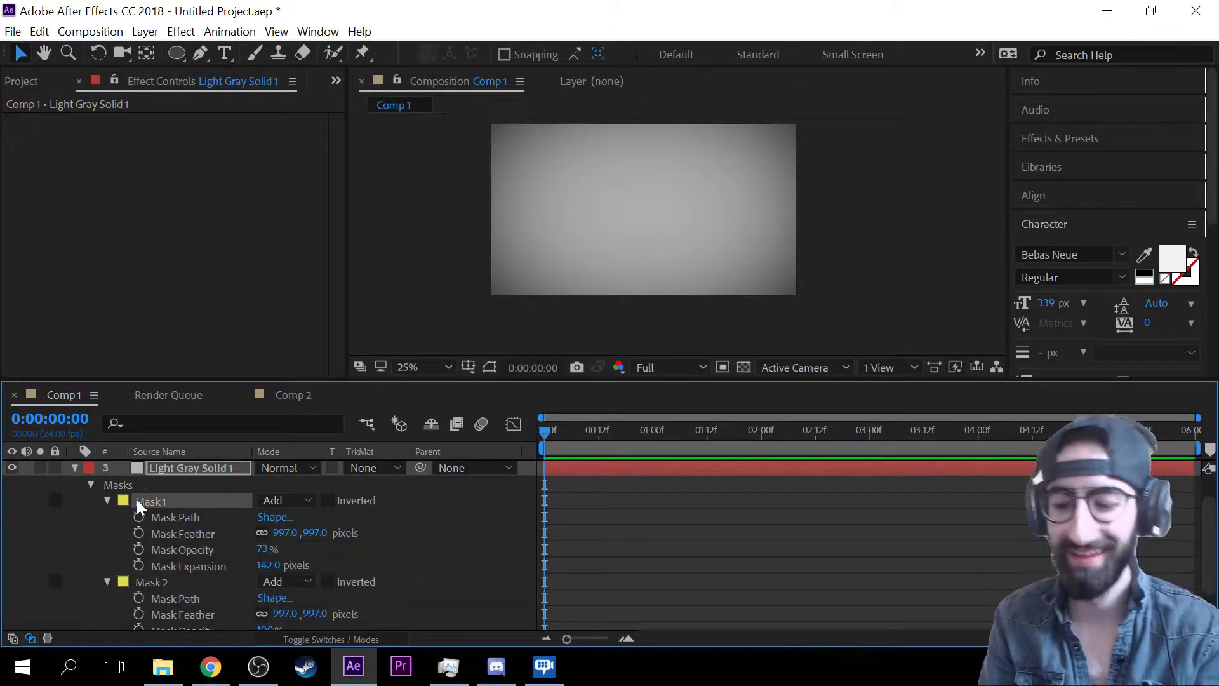
key("Delete")
left_click(153, 520)
key("Delete")
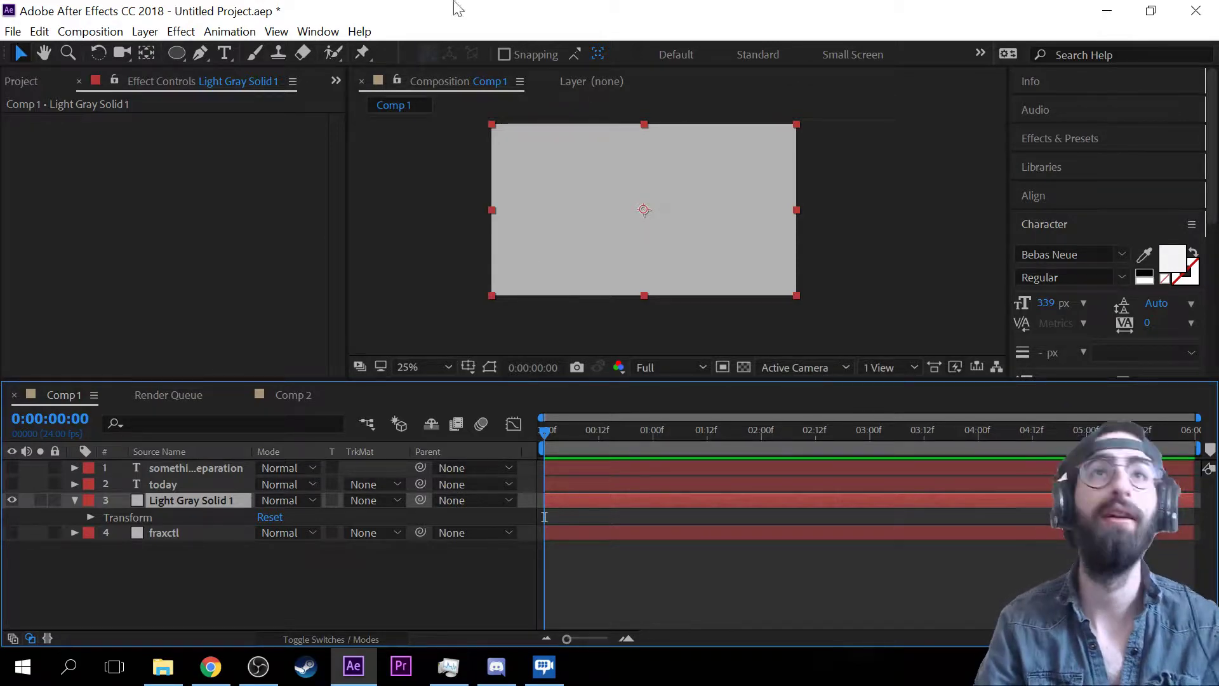
- Add an adjustment layer above Light Gray Solid 1, give it a full-frame elliptical mask and display the mask outline
left_click(144, 31)
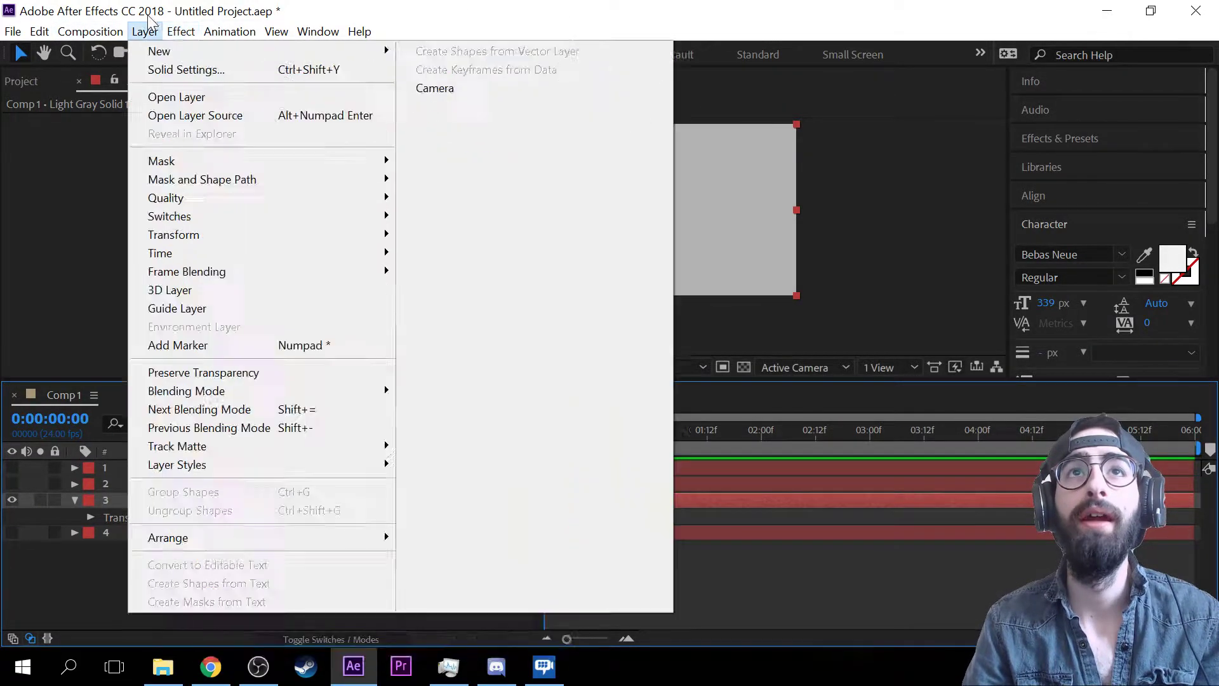
mouse_move(224, 49)
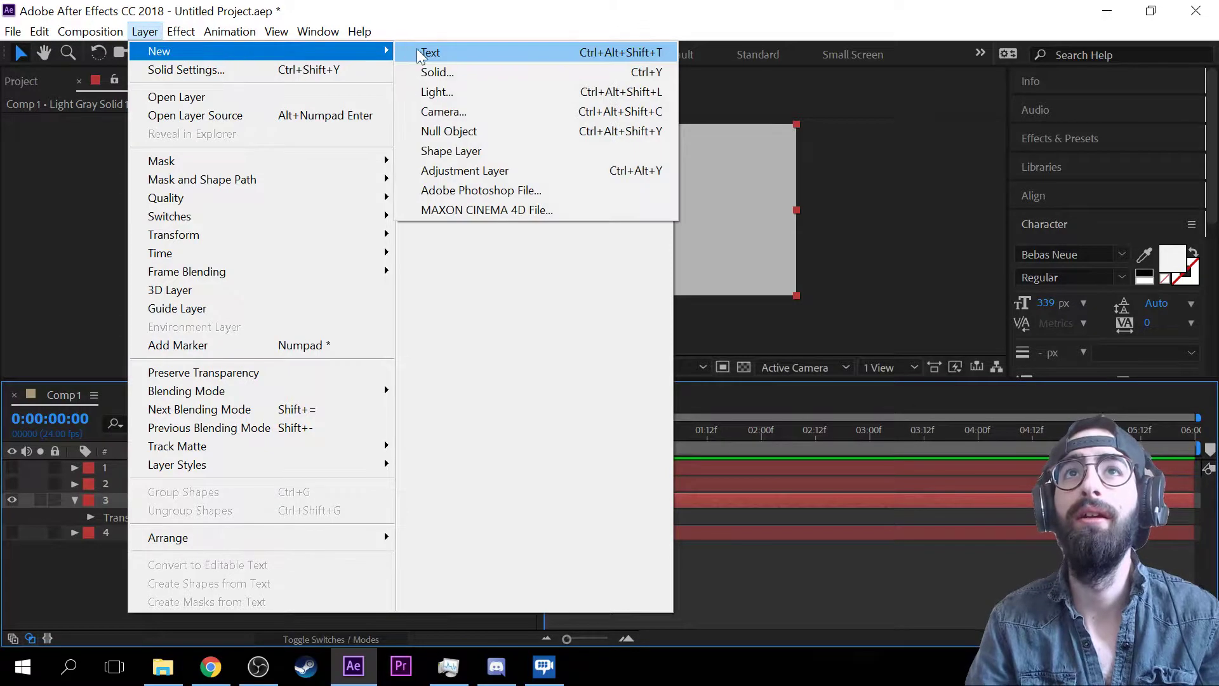
left_click(533, 168)
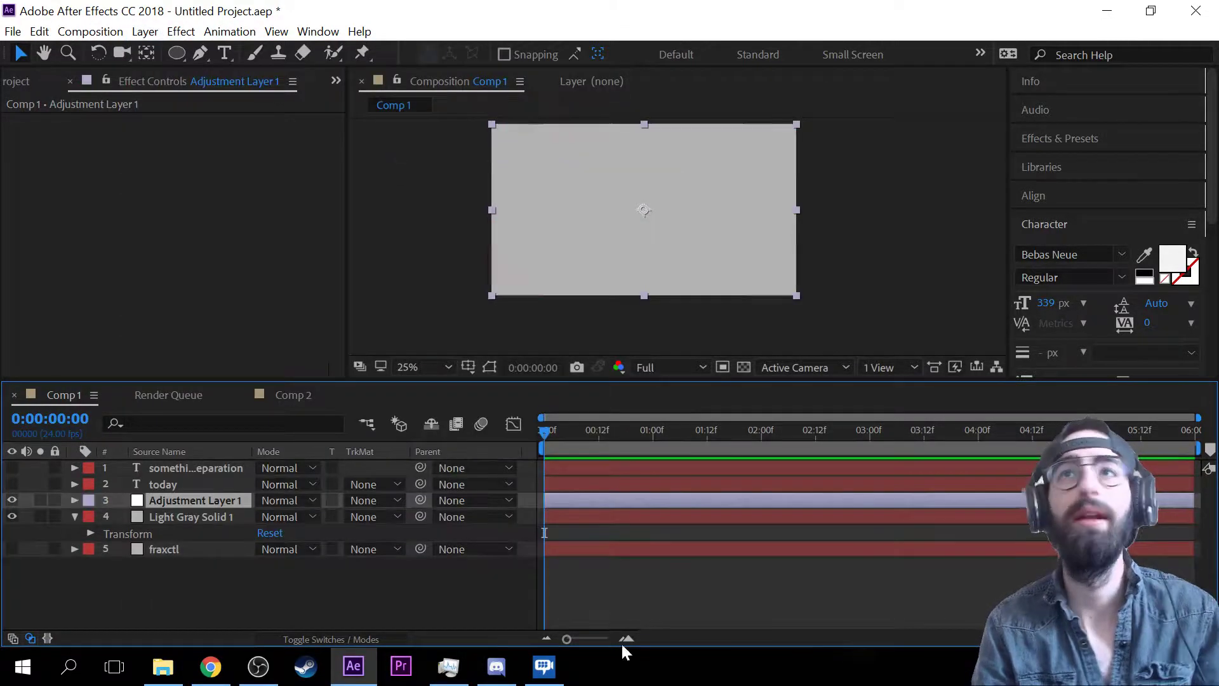
left_click(175, 53)
double_click(177, 53)
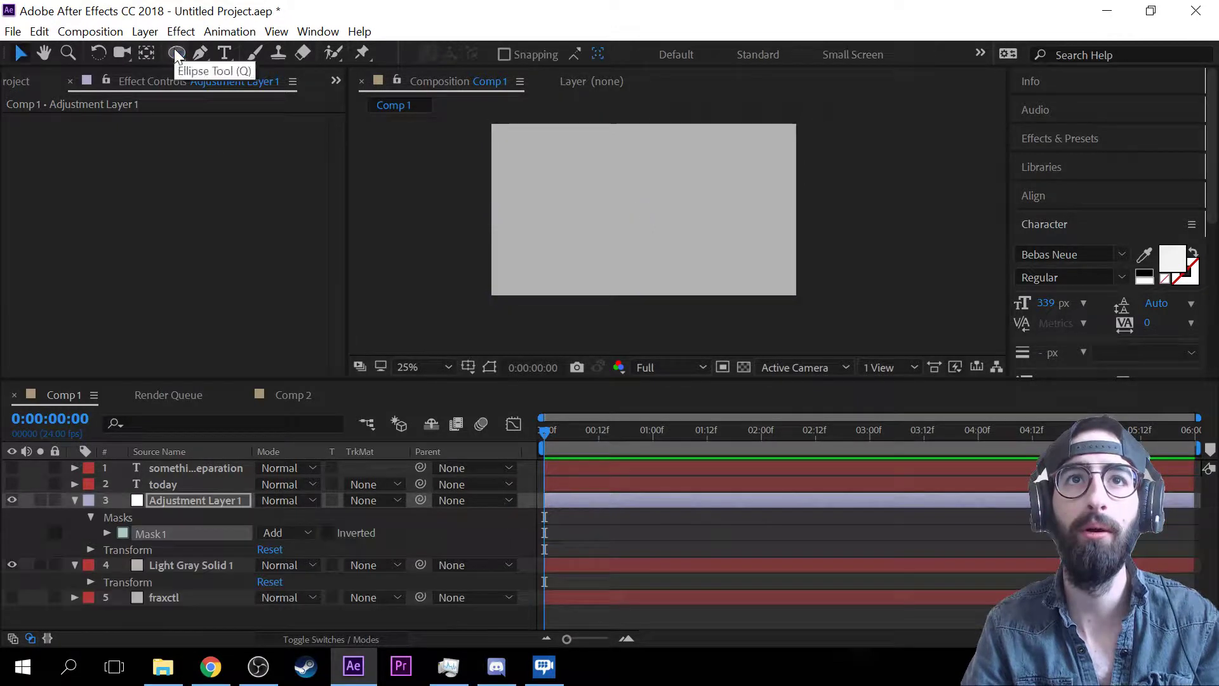
left_click(491, 368)
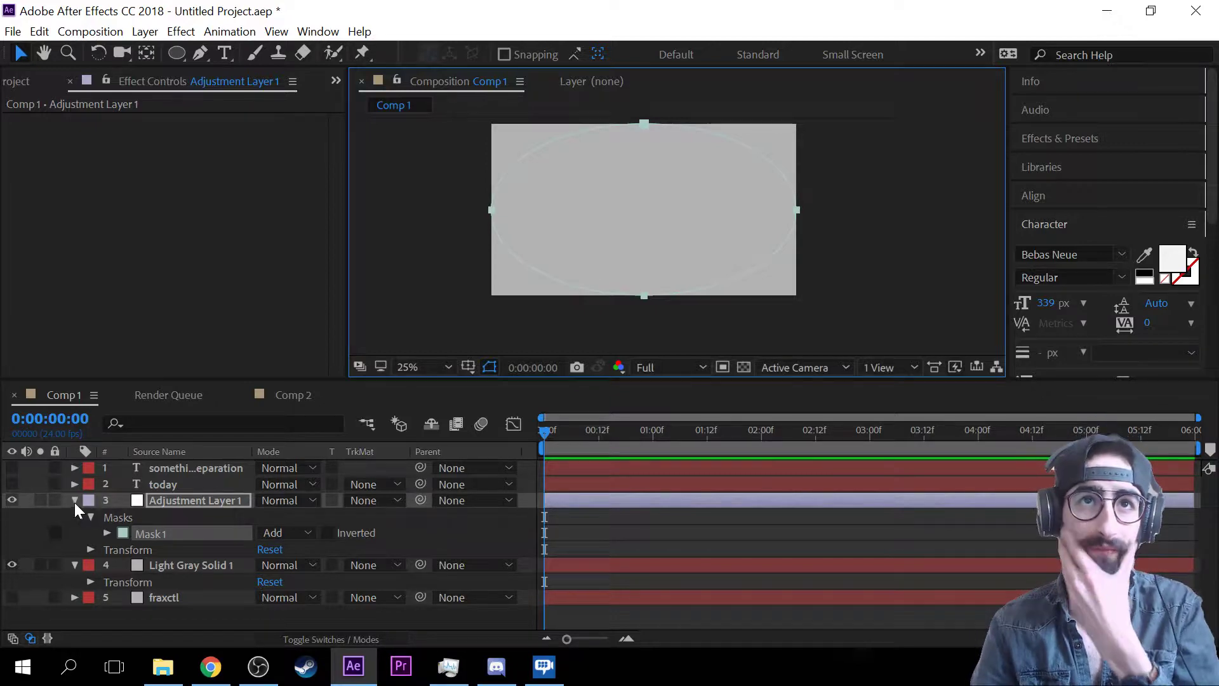
- Apply the Exposure effect to Adjustment Layer 1 and set its master exposure to -0.90
left_click(147, 239)
right_click(173, 200)
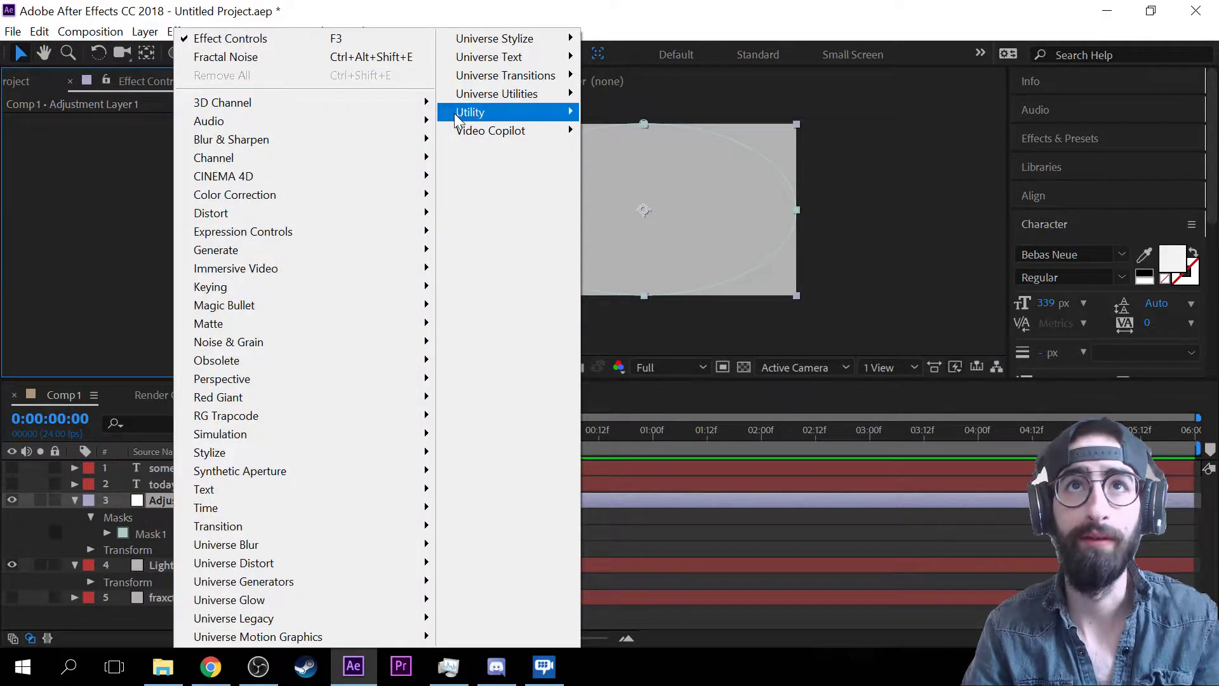
mouse_move(310, 136)
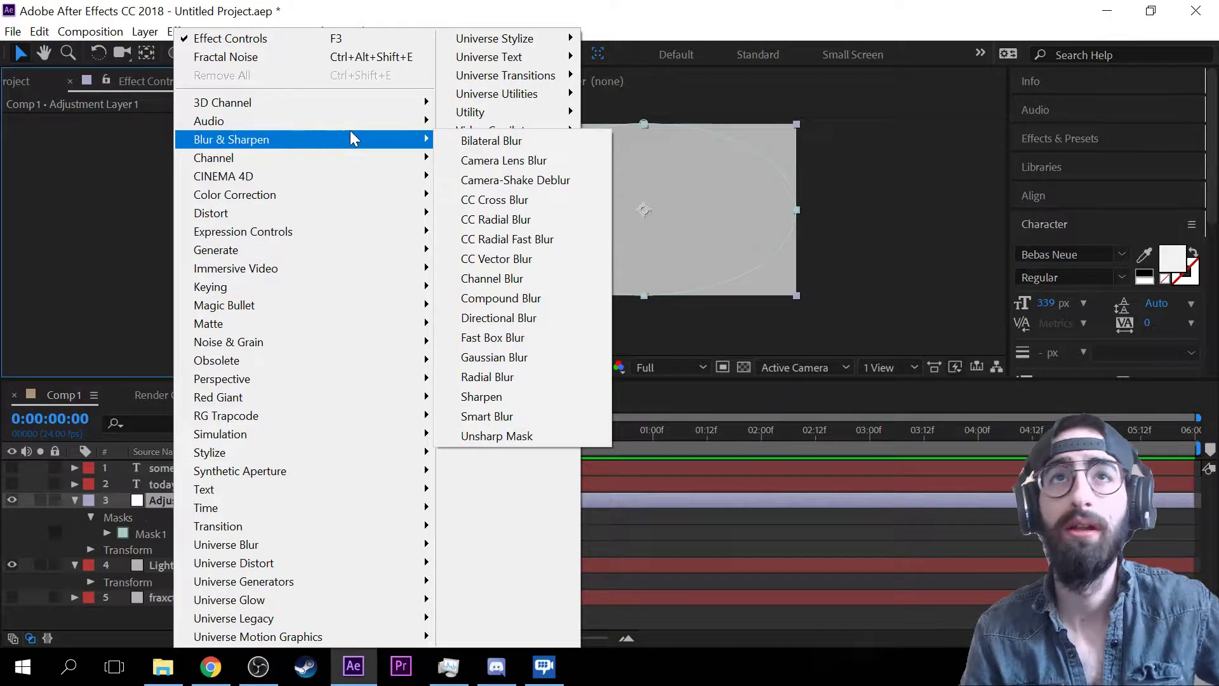
mouse_move(363, 197)
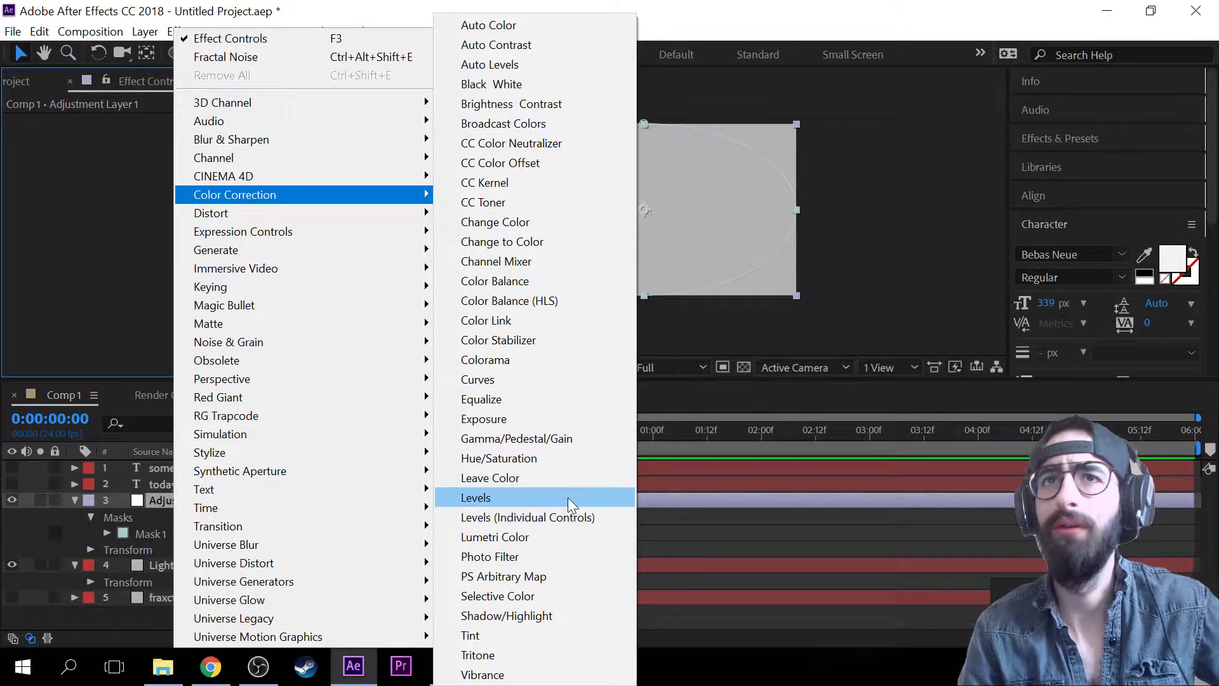
left_click(552, 420)
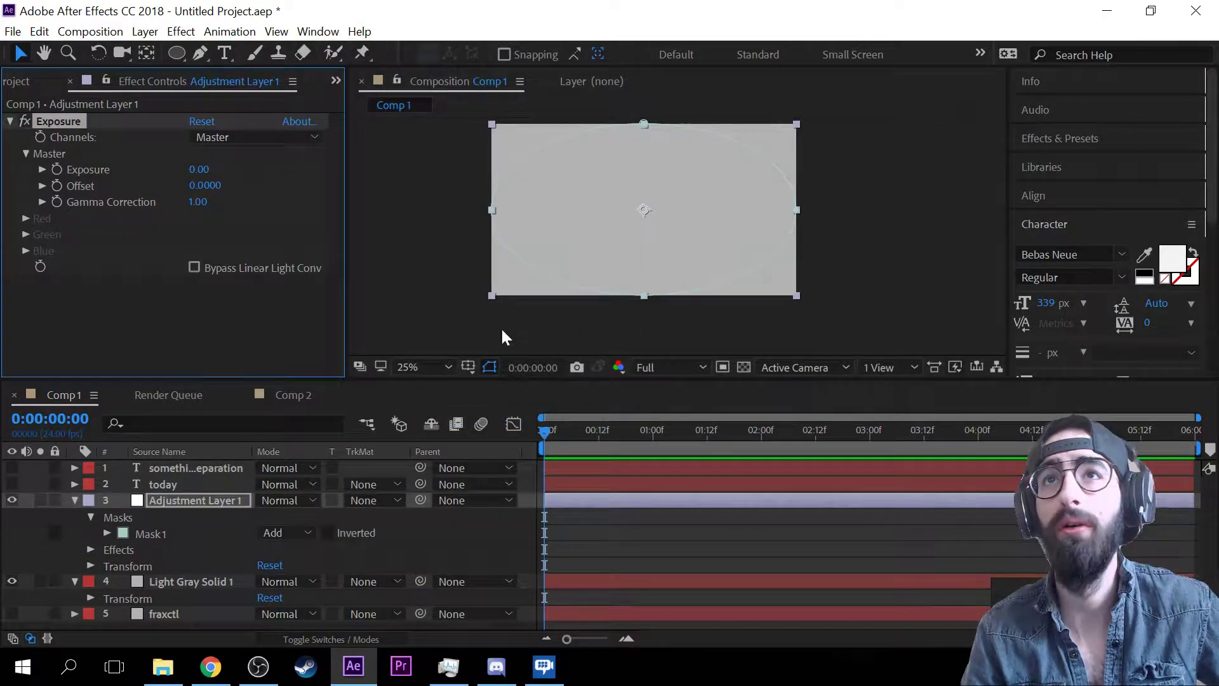
left_click_drag(194, 171, 127, 172)
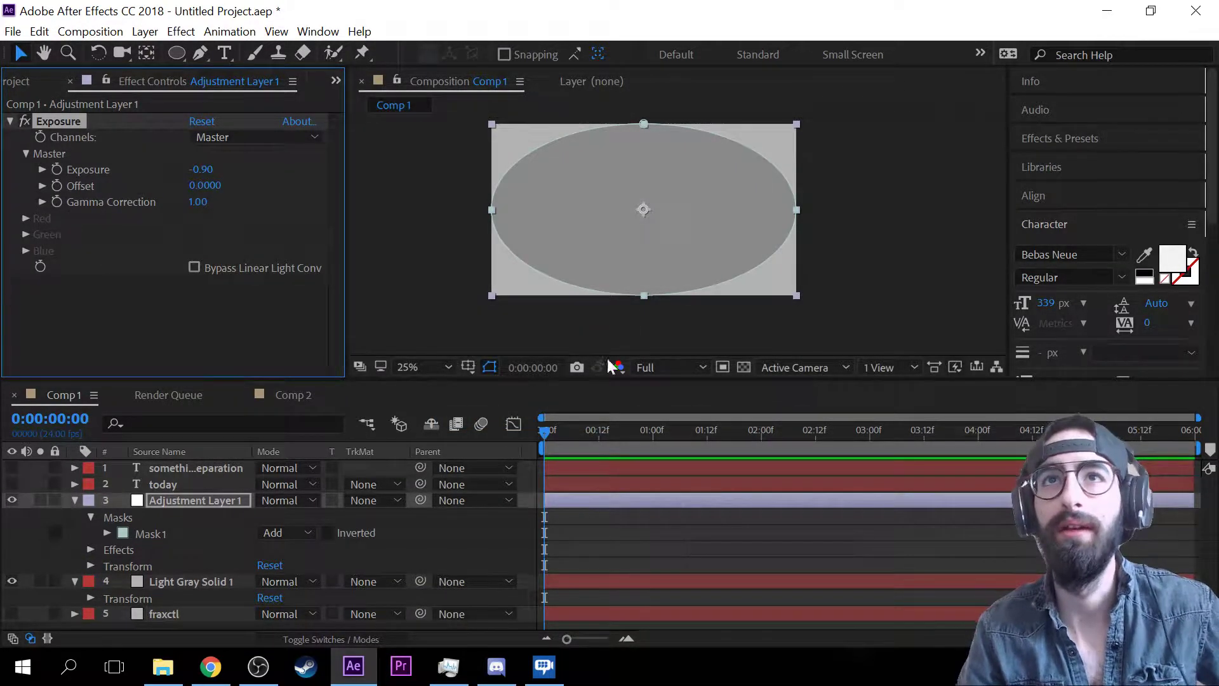
- Try Subtract mode on the adjustment layer's Mask 1 with and without inversion, and return the mask to Add
left_click(307, 535)
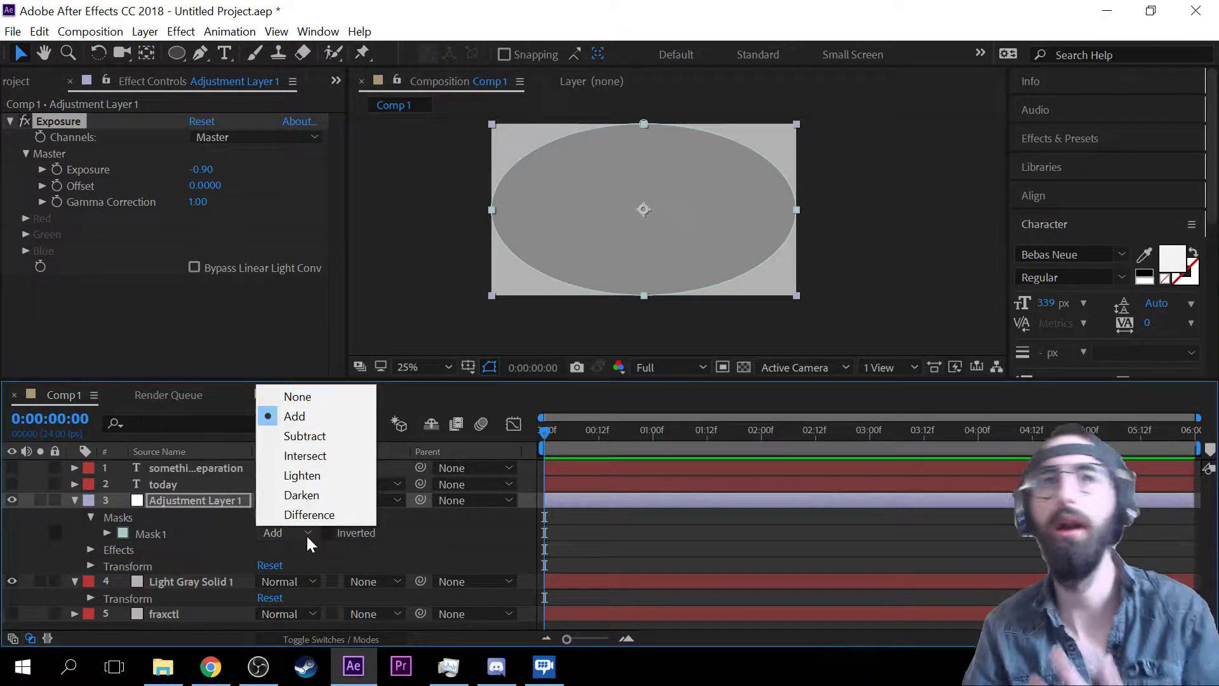
left_click(331, 436)
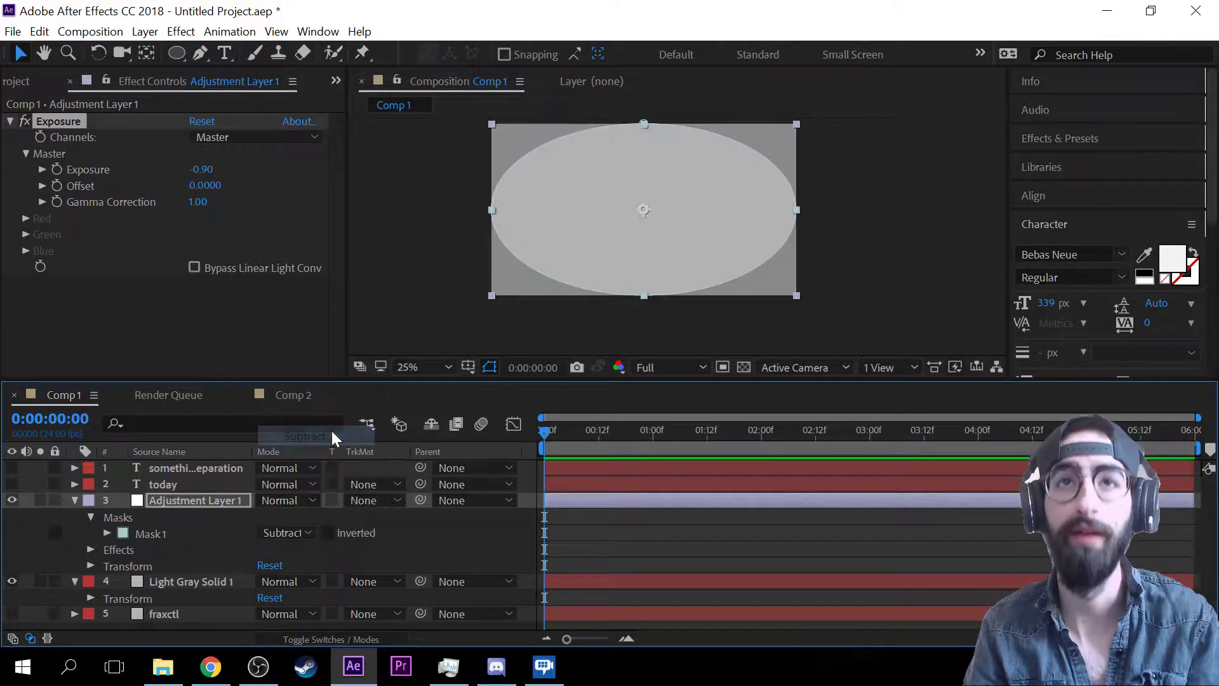
left_click(327, 533)
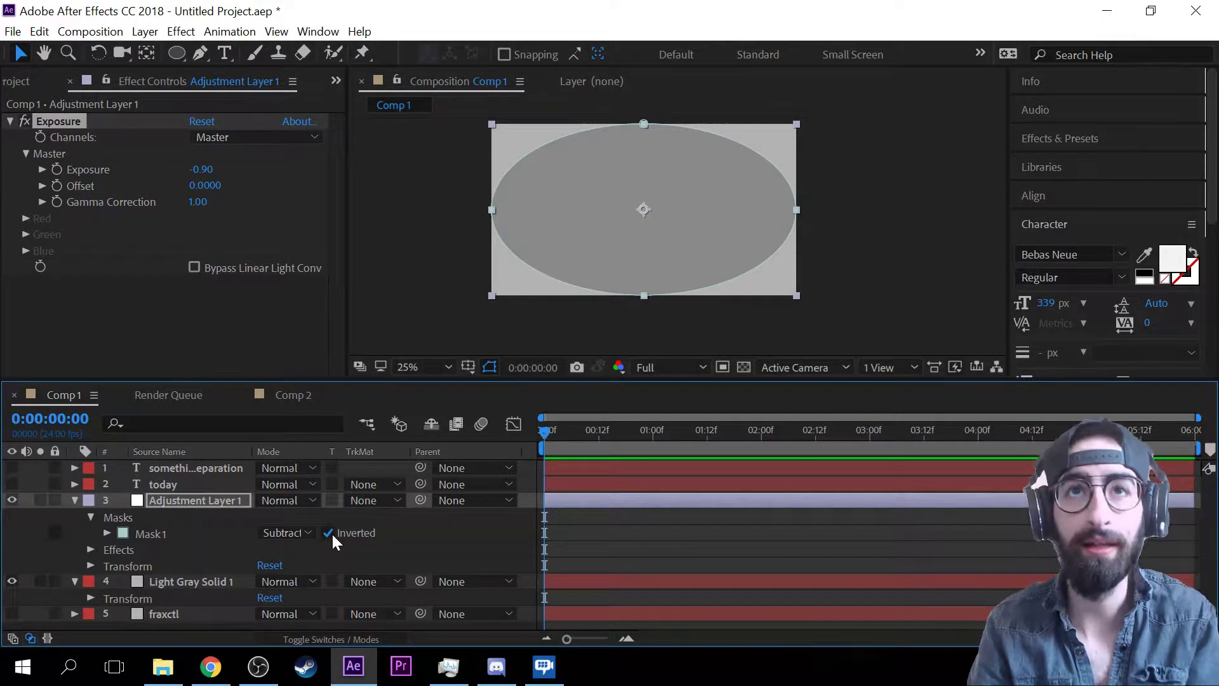
left_click(332, 533)
left_click(311, 533)
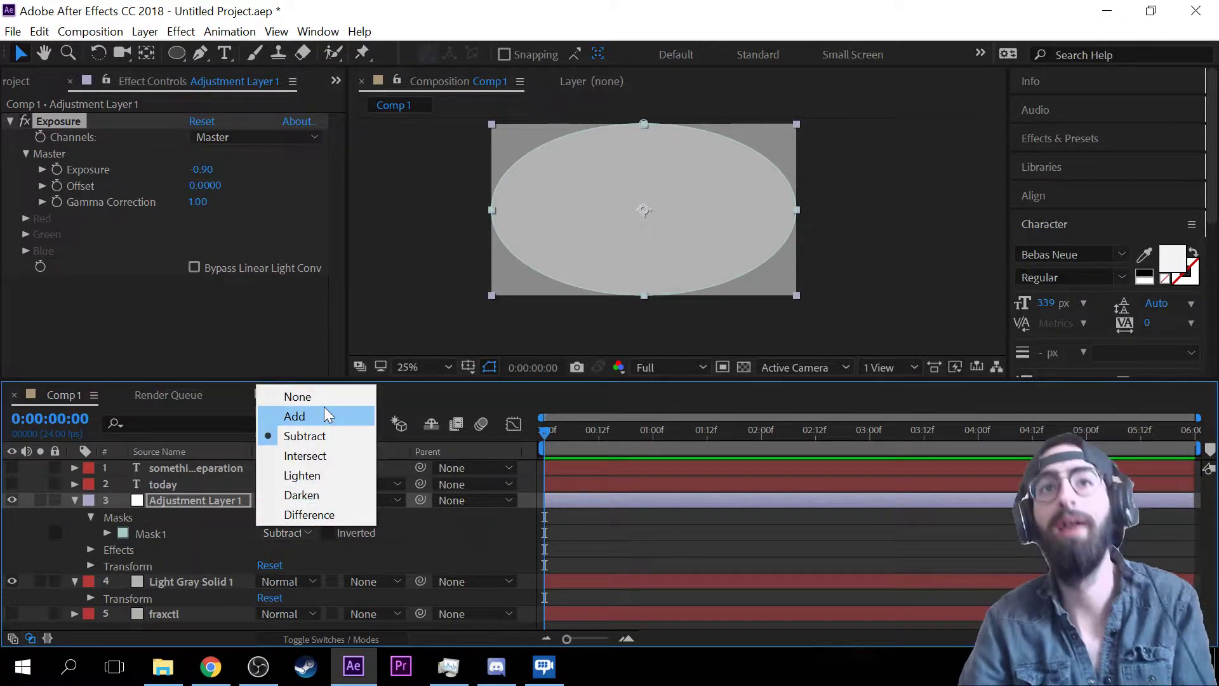
left_click(324, 414)
- Invert Mask 1 on Adjustment Layer 1 and set its feather to 370 pixels
left_click(329, 532)
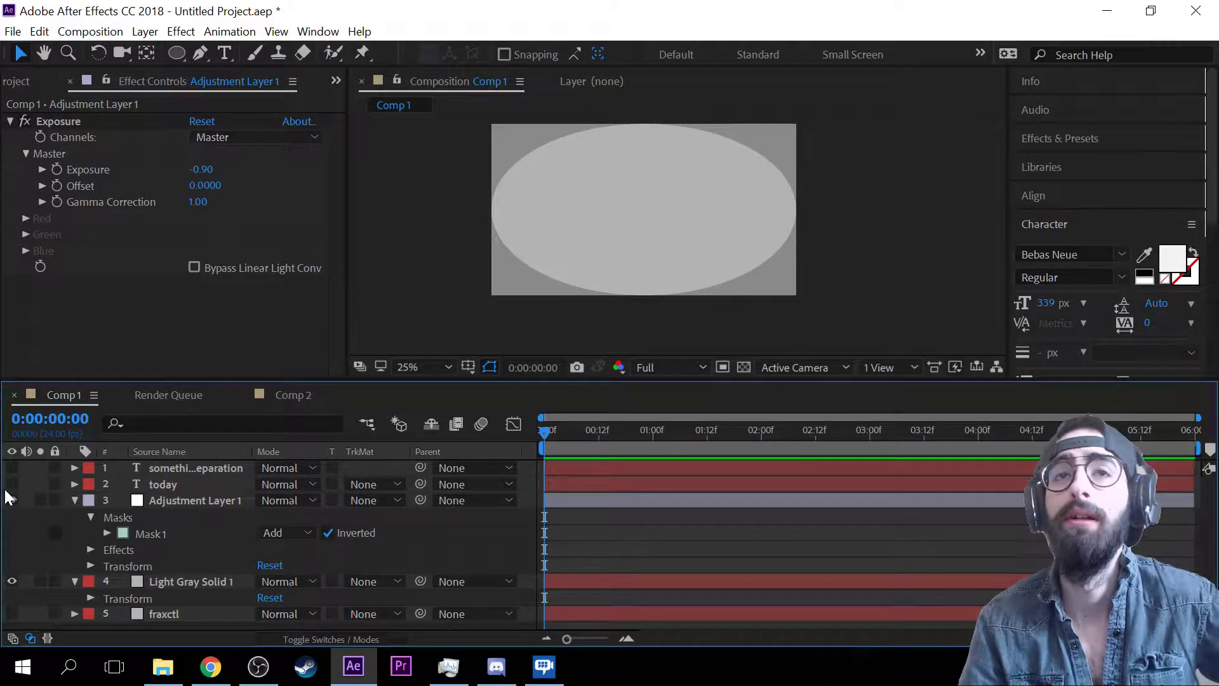
left_click(107, 533)
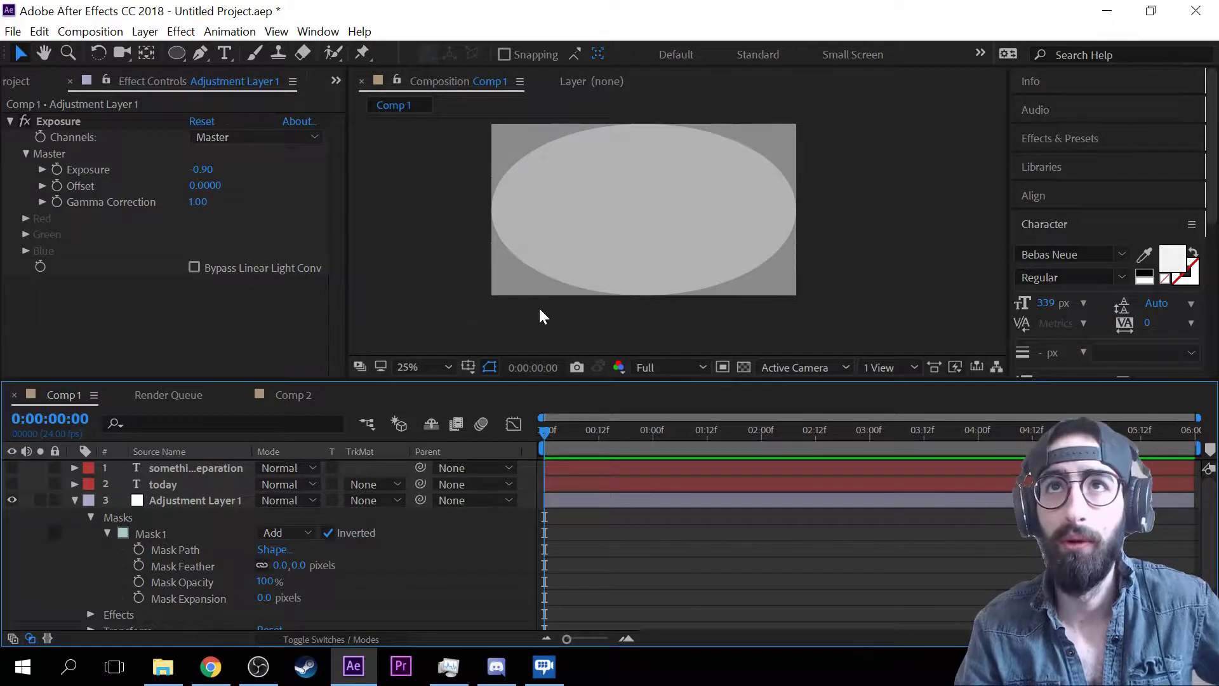
key("slash")
scroll(549, 255, "down", 1)
left_click_drag(569, 253, 740, 273)
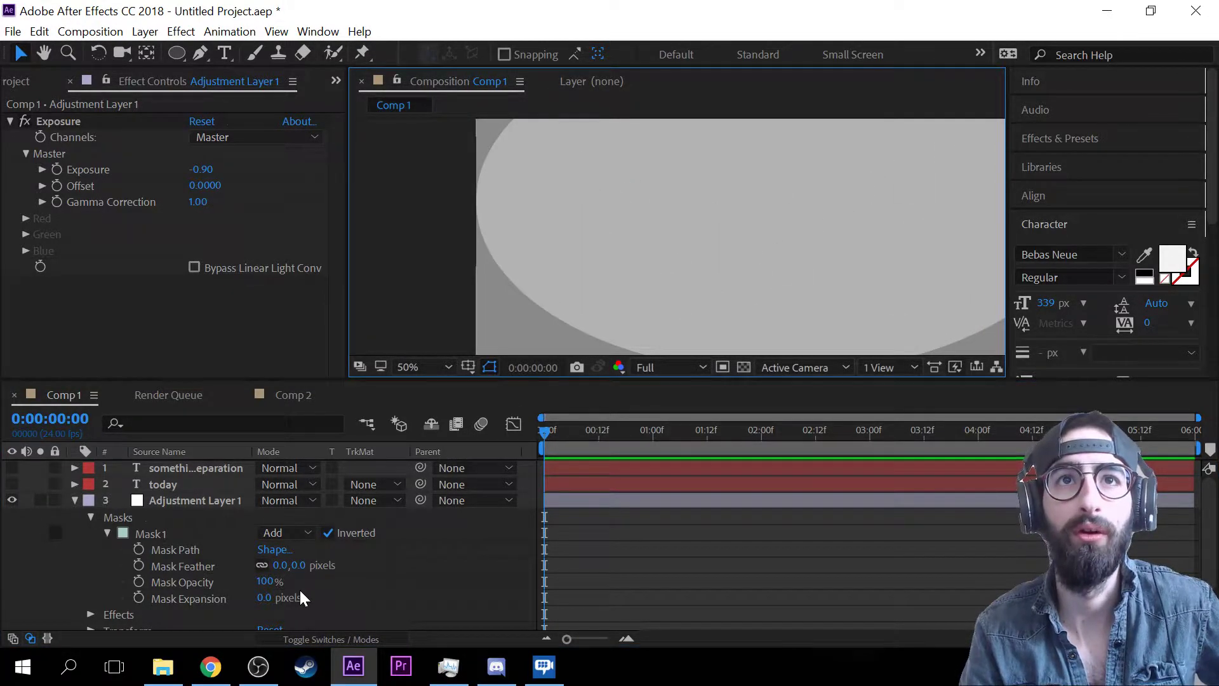
left_click_drag(297, 565, 615, 529)
left_click(462, 282)
left_click(432, 289)
scroll(470, 284, "down", 3)
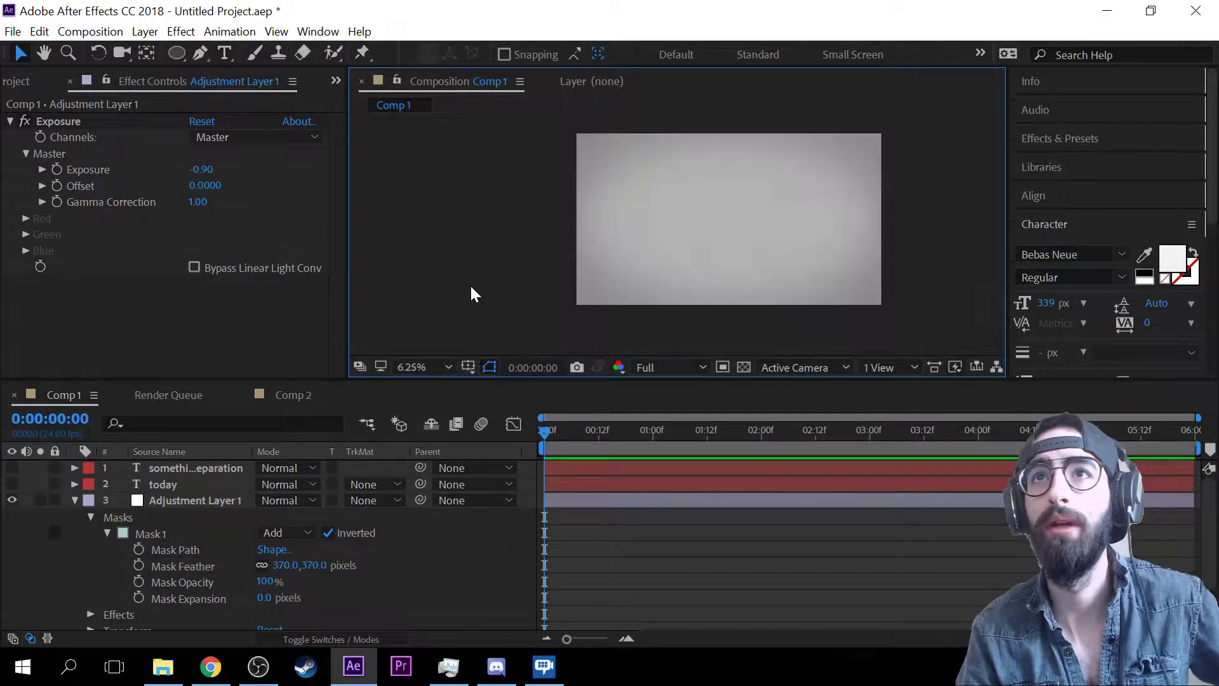
scroll(593, 277, "up", 2)
left_click_drag(655, 244, 564, 284)
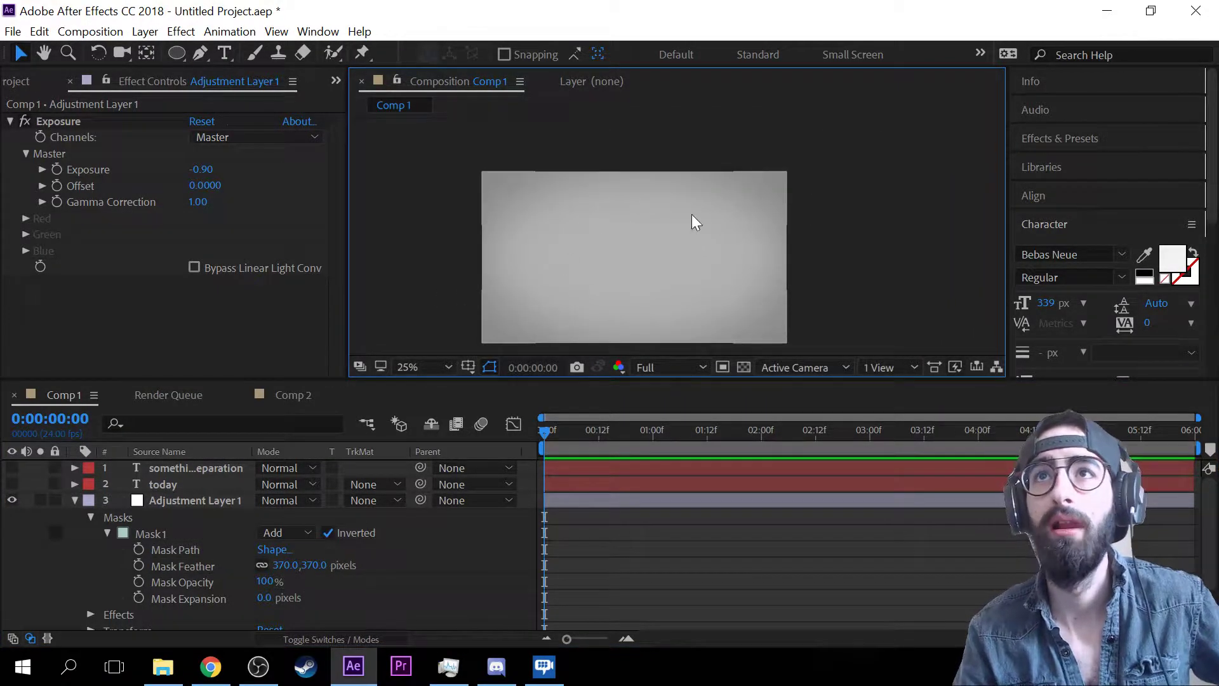
left_click_drag(691, 215, 684, 217)
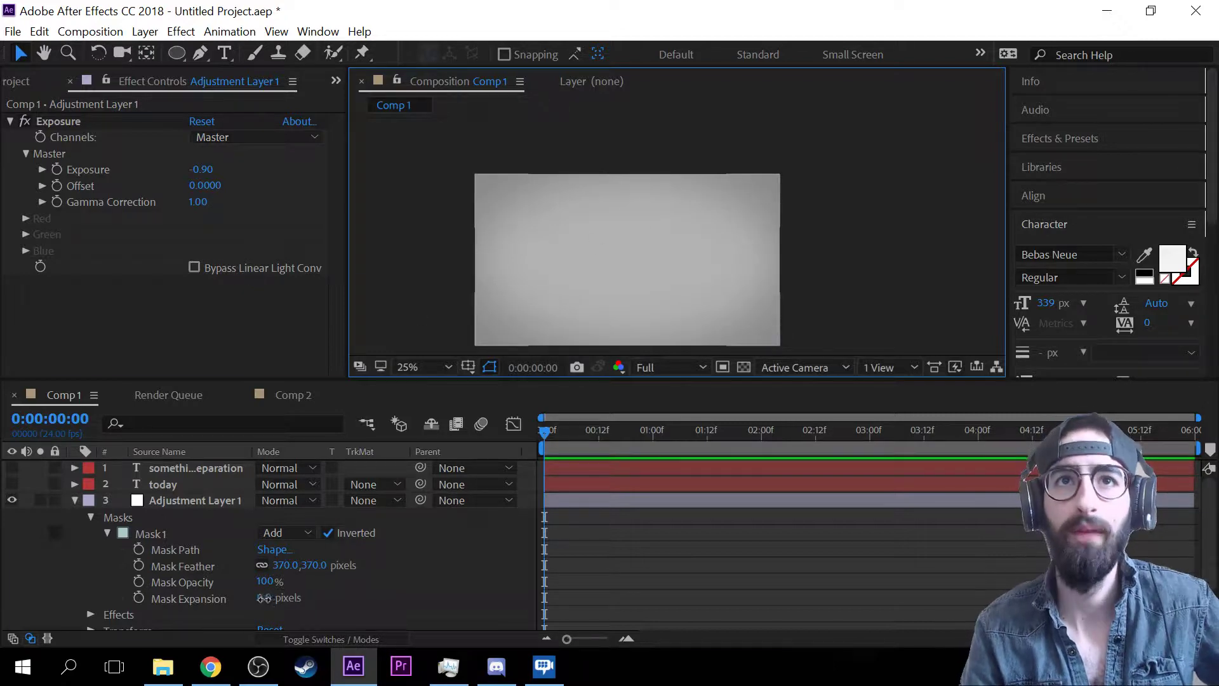
- Set Mask 1's expansion to -147 pixels and its feather to 330 pixels to soften the vignette
left_click_drag(264, 598, 126, 602)
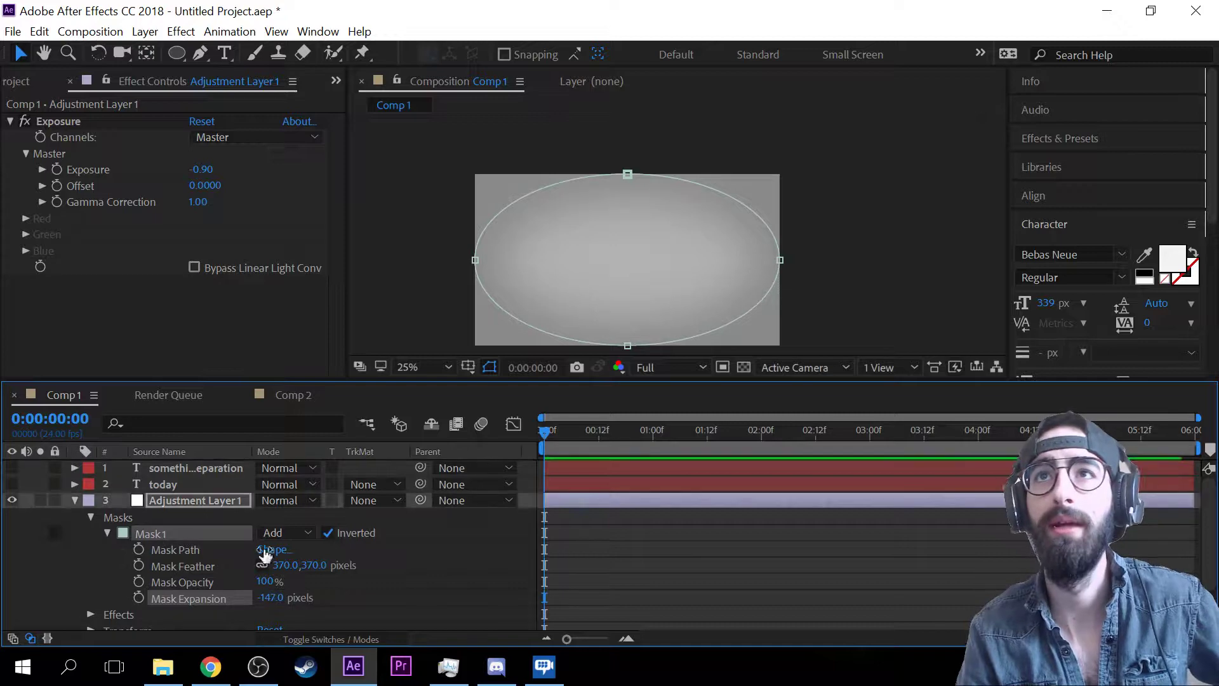
left_click_drag(280, 565, 236, 552)
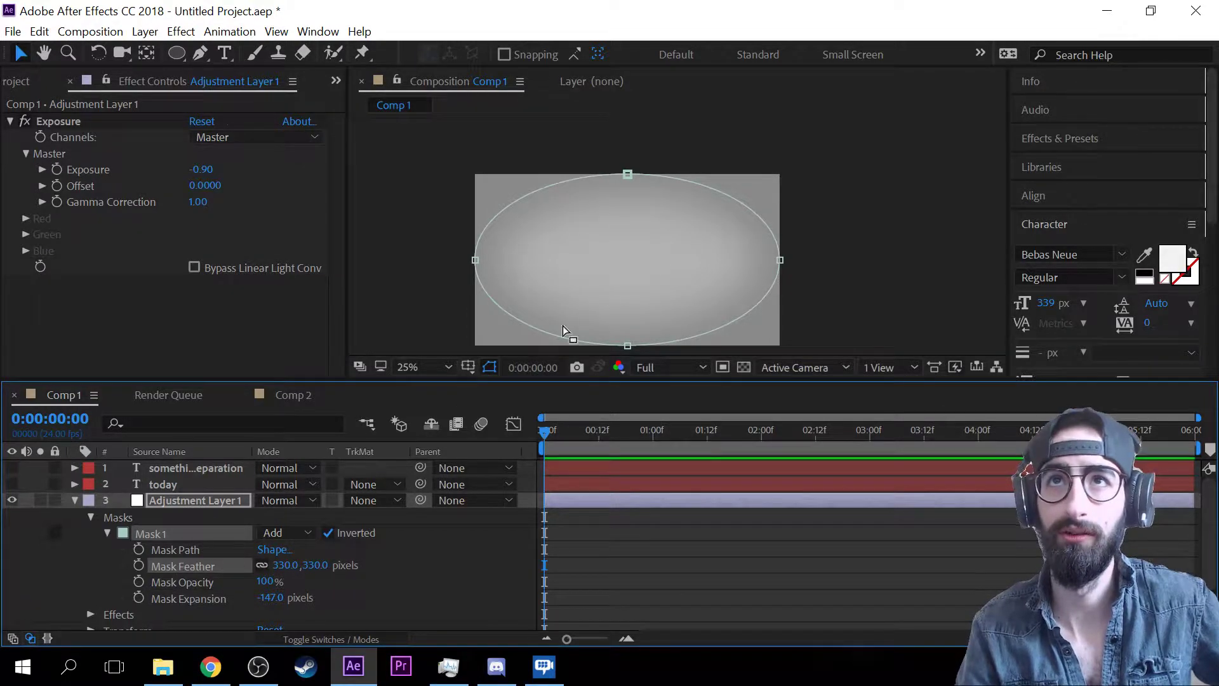
left_click(815, 234)
left_click(816, 236)
scroll(815, 236, "up", 1)
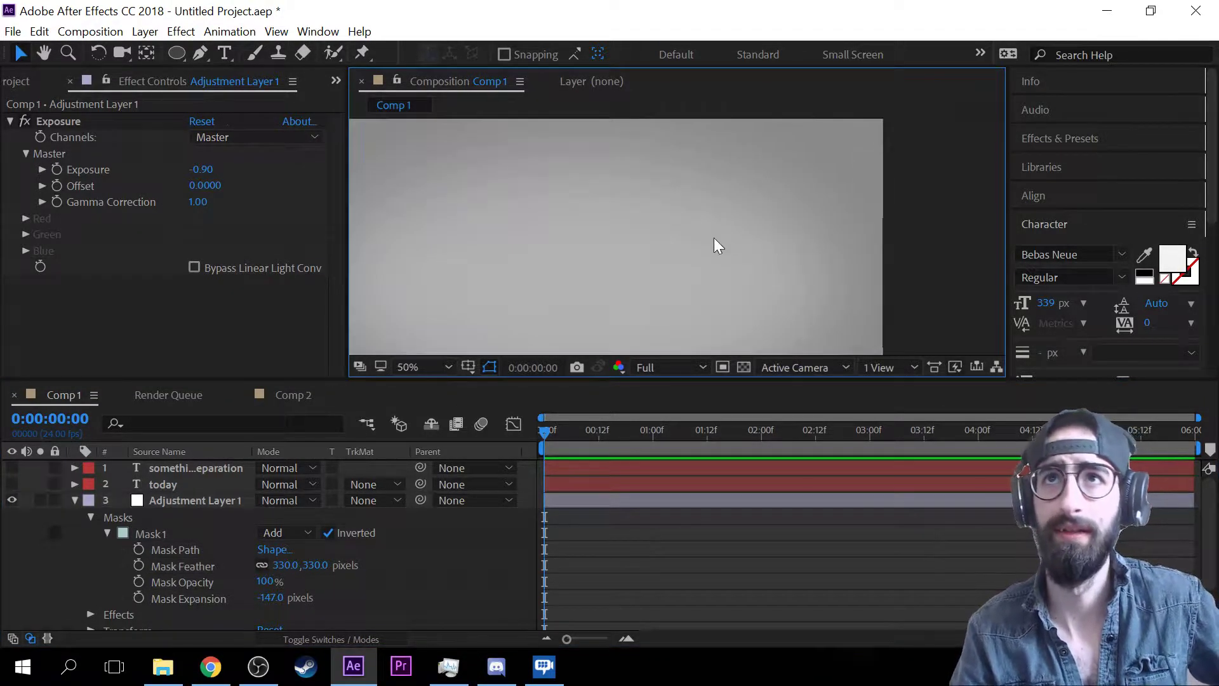
left_click_drag(658, 218, 708, 23)
left_click_drag(647, 247, 798, 465)
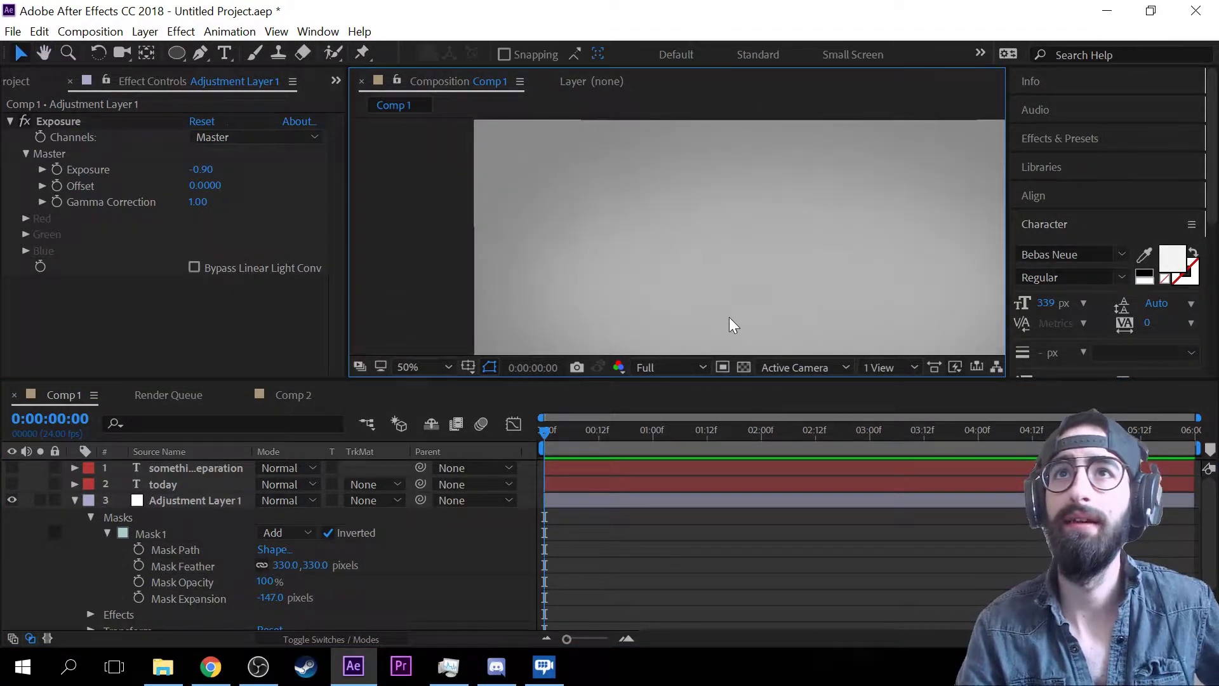
scroll(729, 319, "down", 1)
- Collapse the properties of Adjustment Layer 1 and Light Gray Solid 1, and make the fraxctl layer visible
left_click(72, 498)
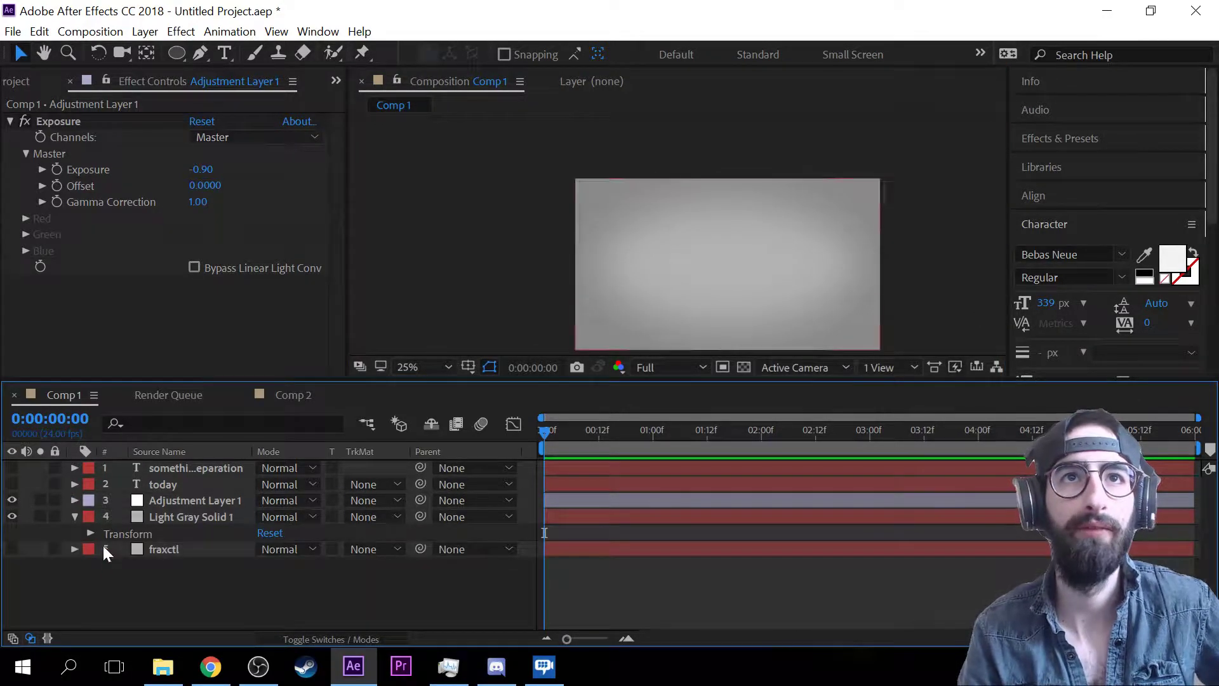
left_click(72, 516)
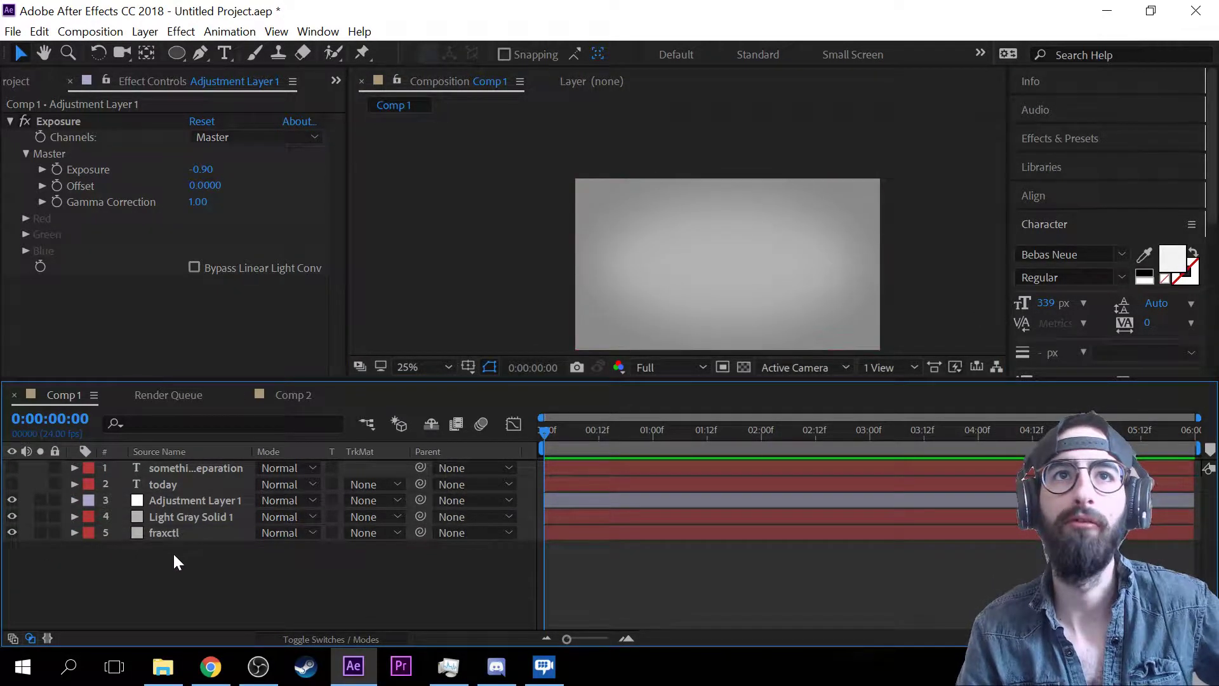
left_click(449, 533)
left_click(439, 550)
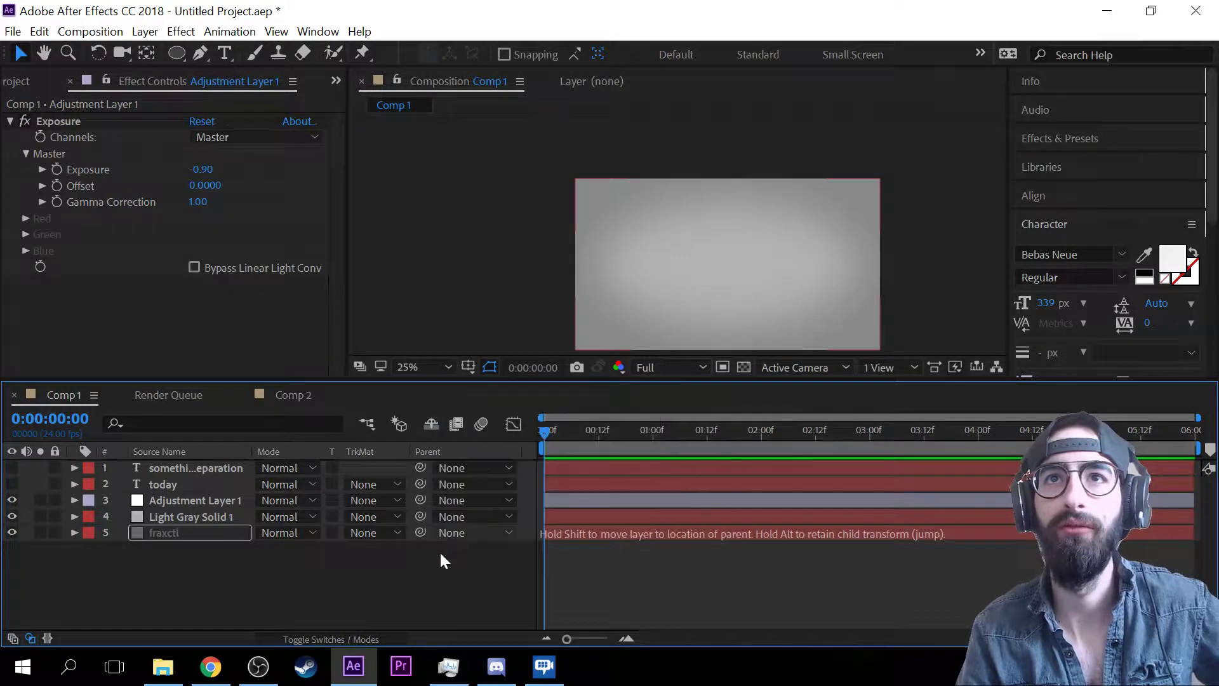
- Try the alpha, alpha inverted, luma and luma inverted mattes of Light Gray Solid 1 on fraxctl, and remove the track matte
left_click(388, 535)
left_click(415, 578)
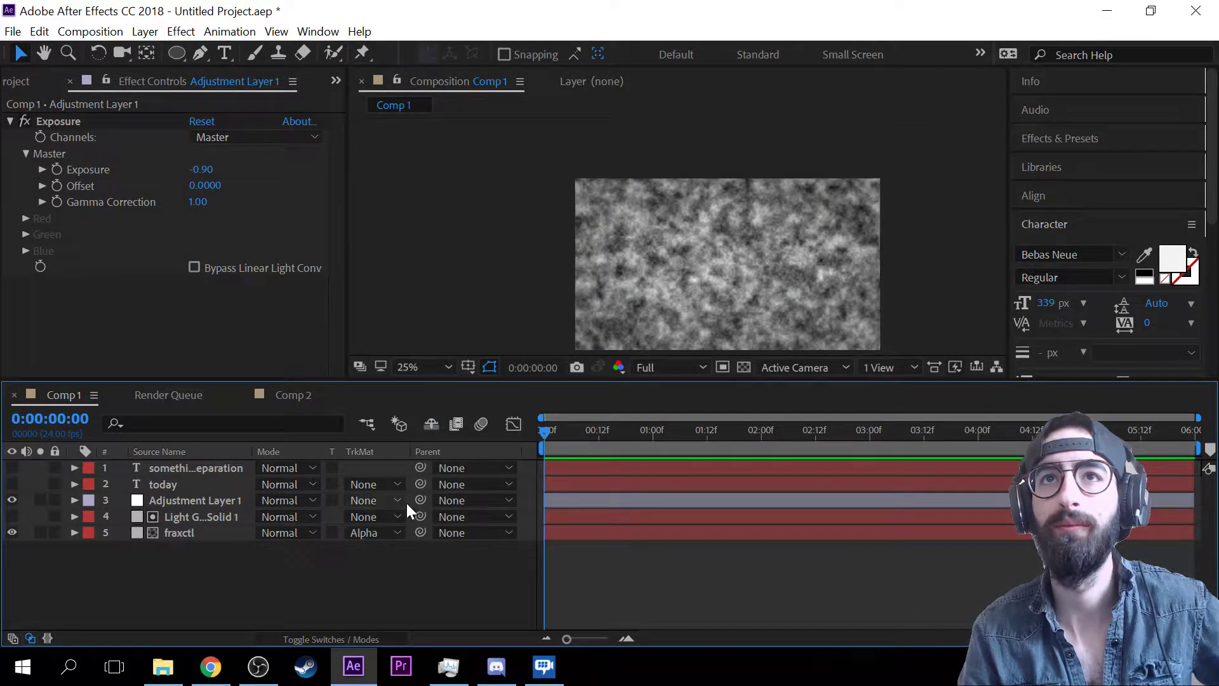
scroll(660, 254, "up", 2)
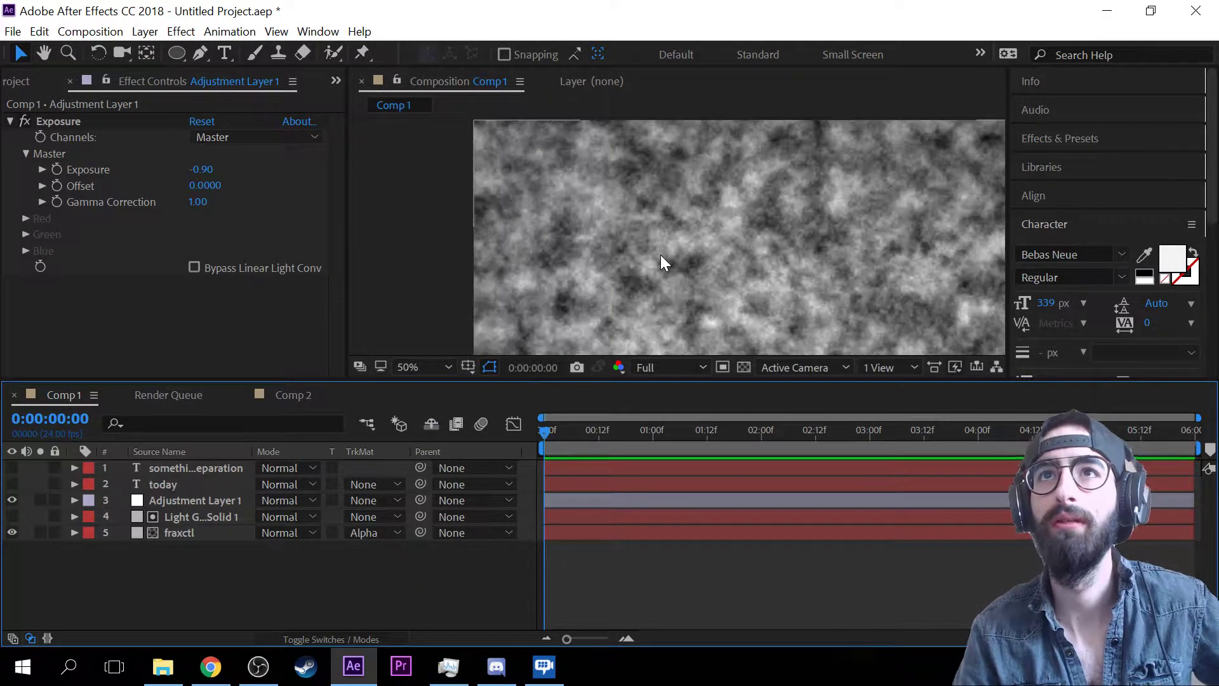
left_click(382, 530)
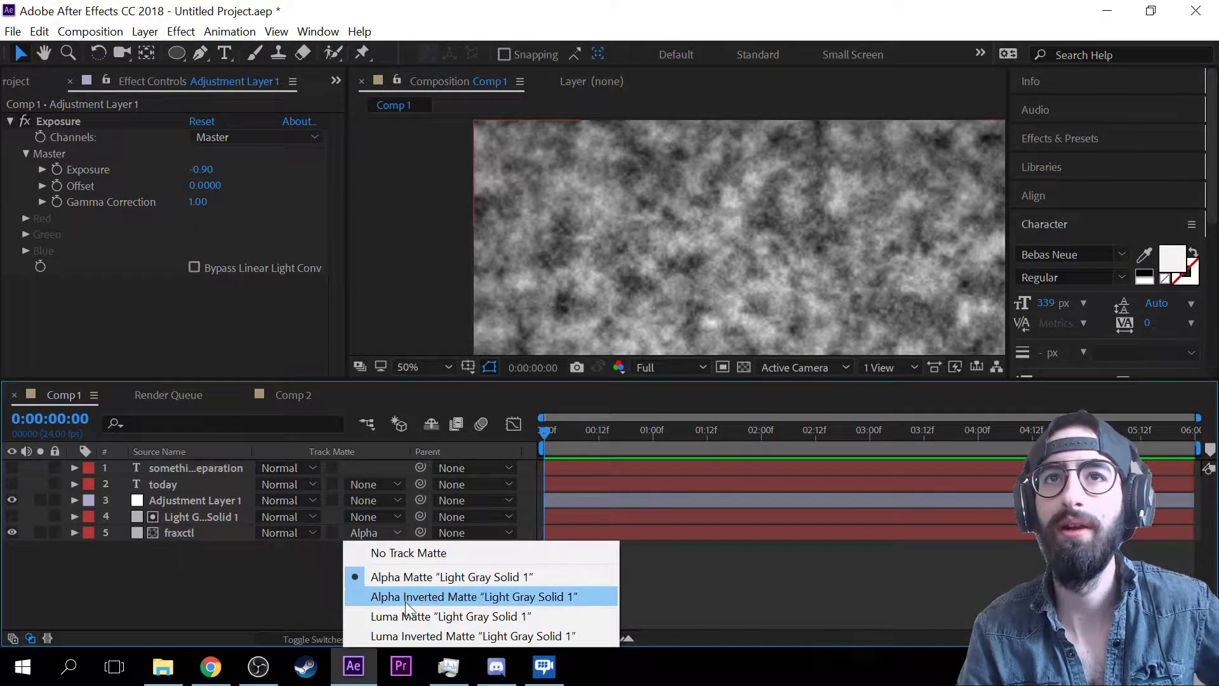
left_click(407, 597)
left_click(372, 532)
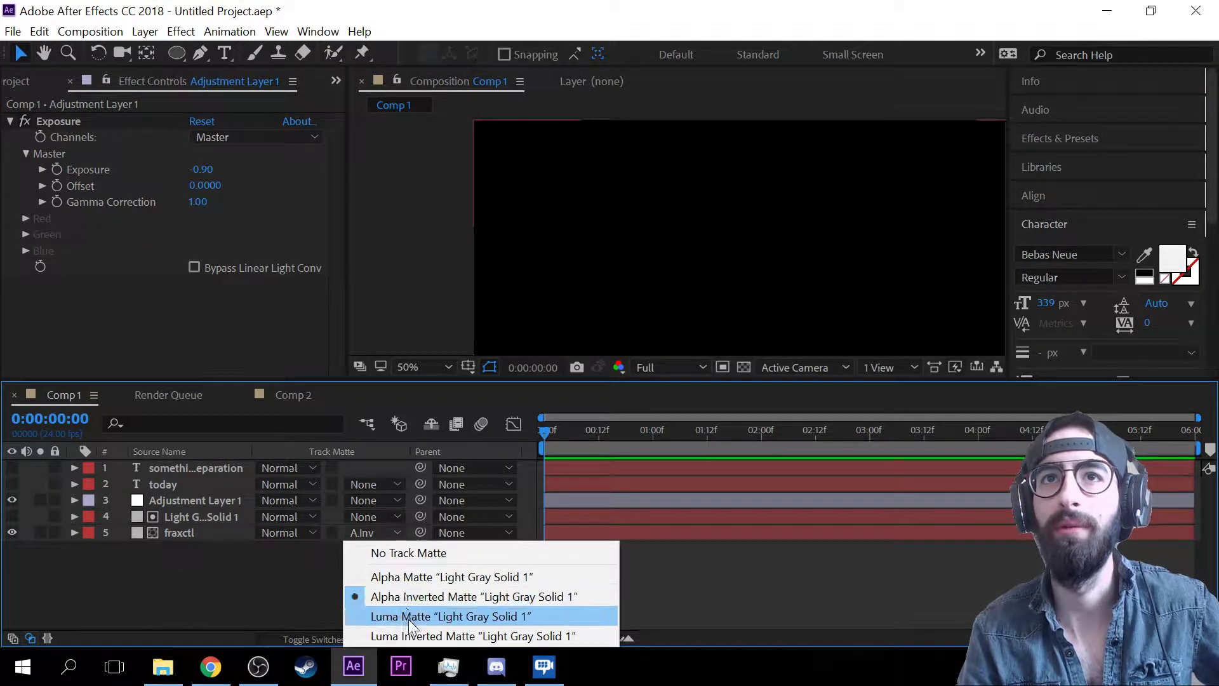
left_click(409, 616)
left_click(372, 533)
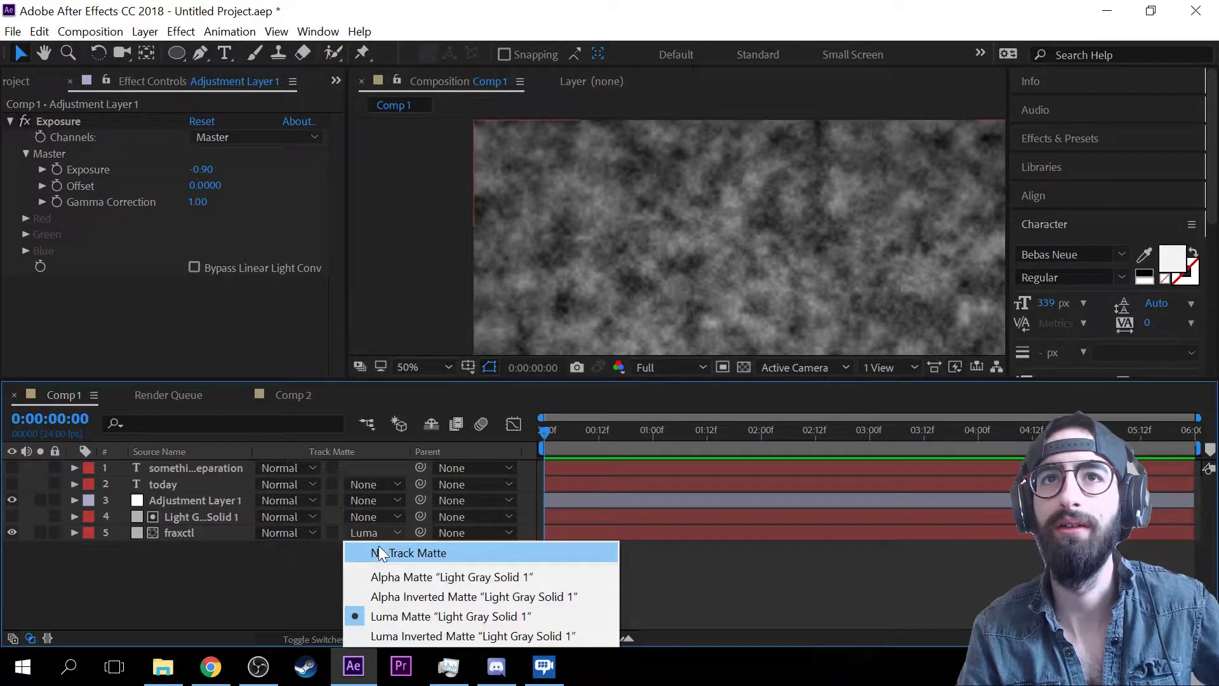
left_click(416, 632)
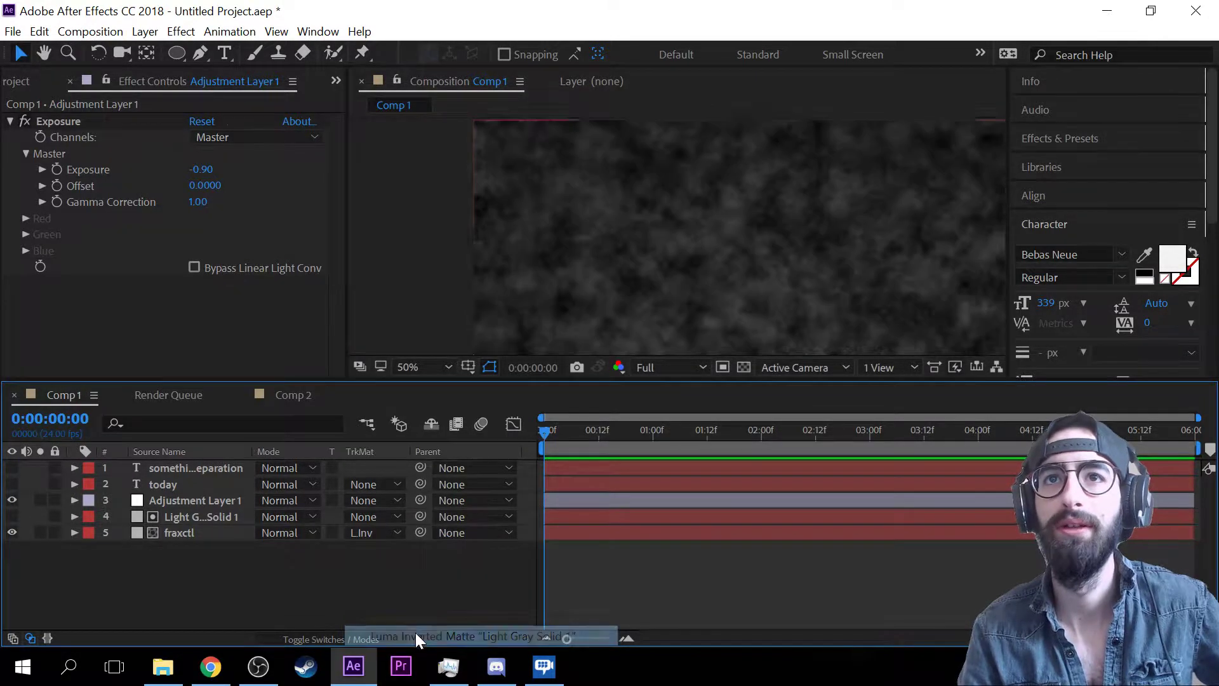
left_click(364, 533)
left_click(389, 554)
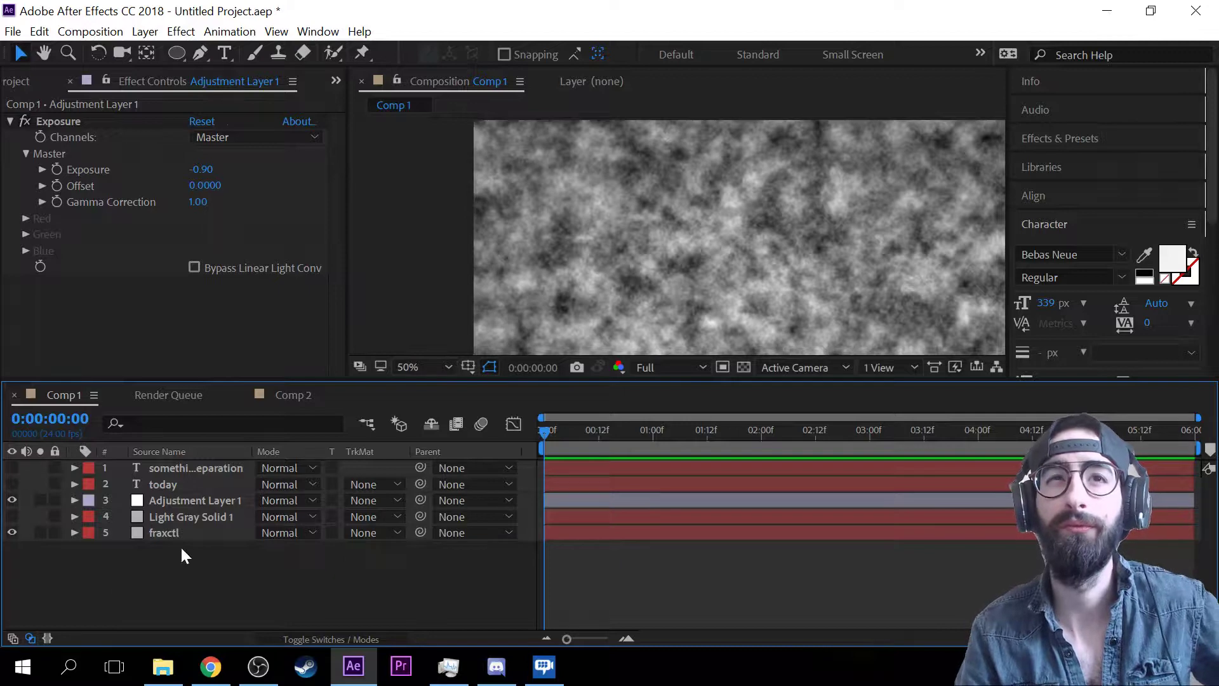
- Make Light Gray Solid 1 visible again and move the fraxctl layer directly above it
left_click(10, 516)
left_click_drag(146, 534, 154, 507)
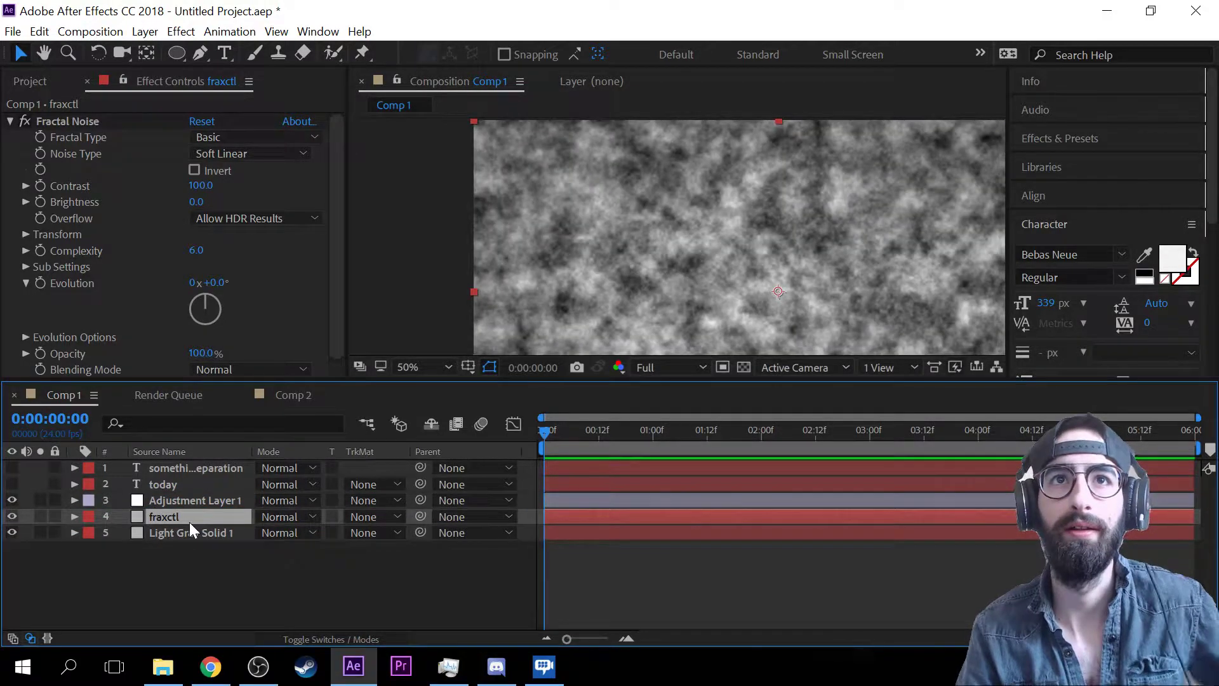
- Lower the fraxctl layer's opacity to 6% so the noise becomes a subtle background texture
key("t")
left_click_drag(267, 533, 181, 538)
left_click(431, 316)
scroll(559, 271, "down", 3)
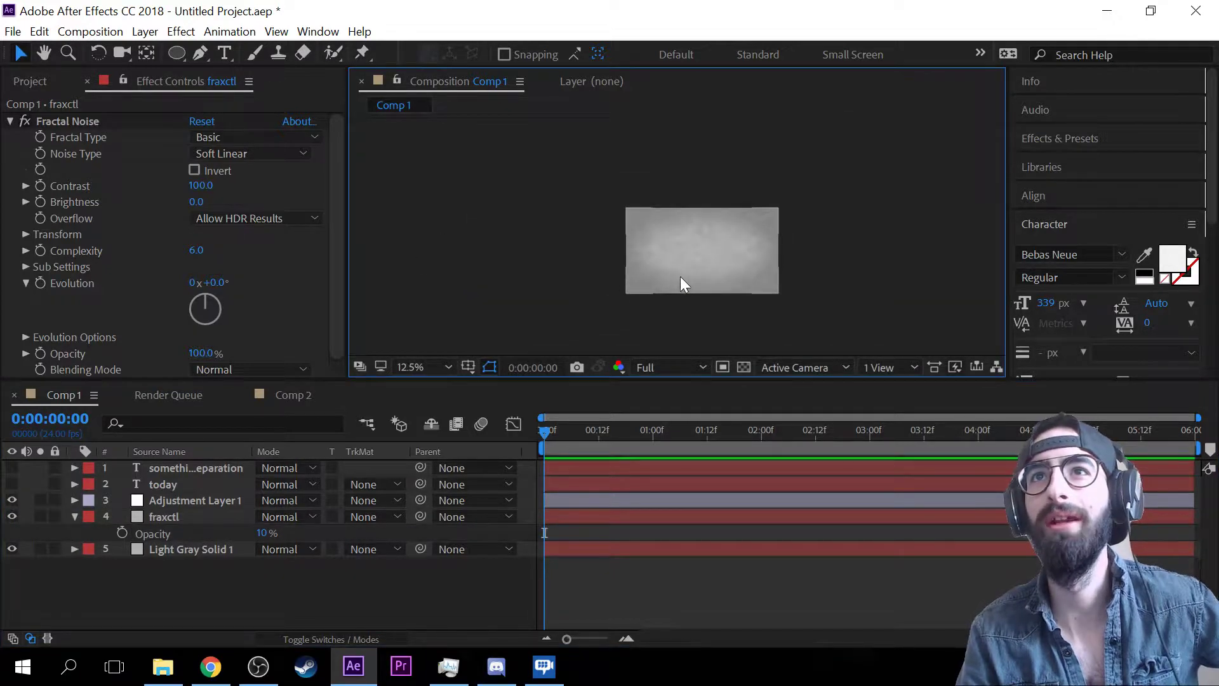
scroll(712, 283, "up", 1)
scroll(775, 305, "up", 2)
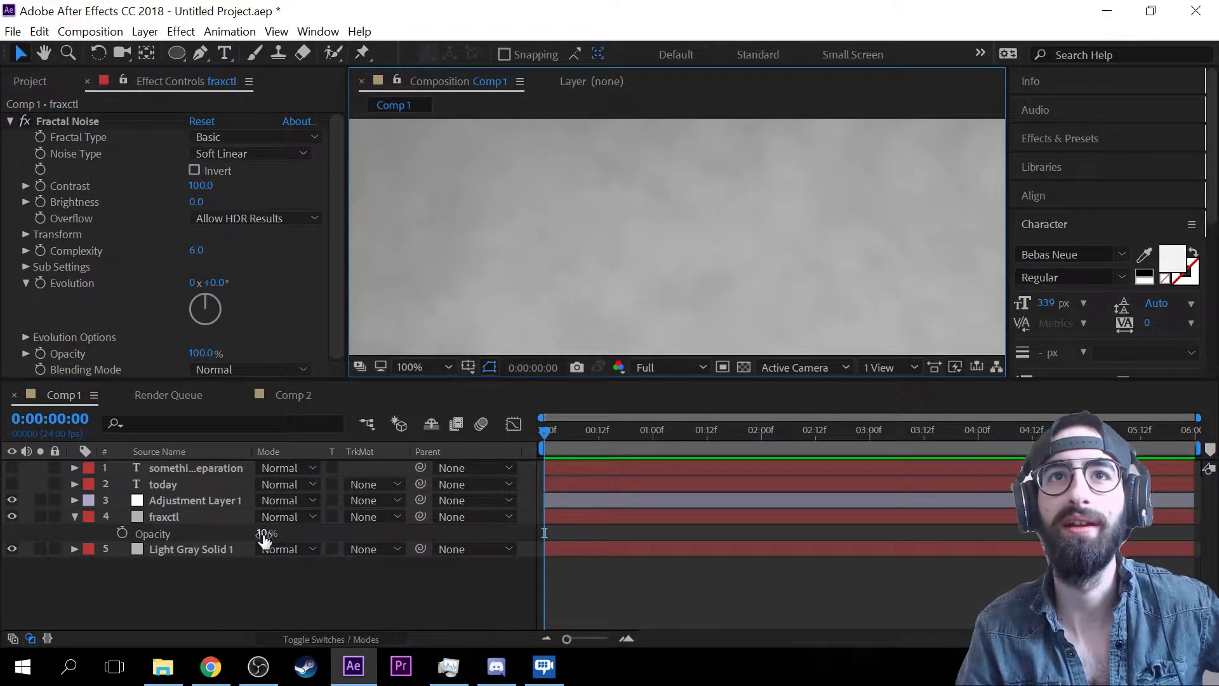
left_click_drag(263, 540, 258, 540)
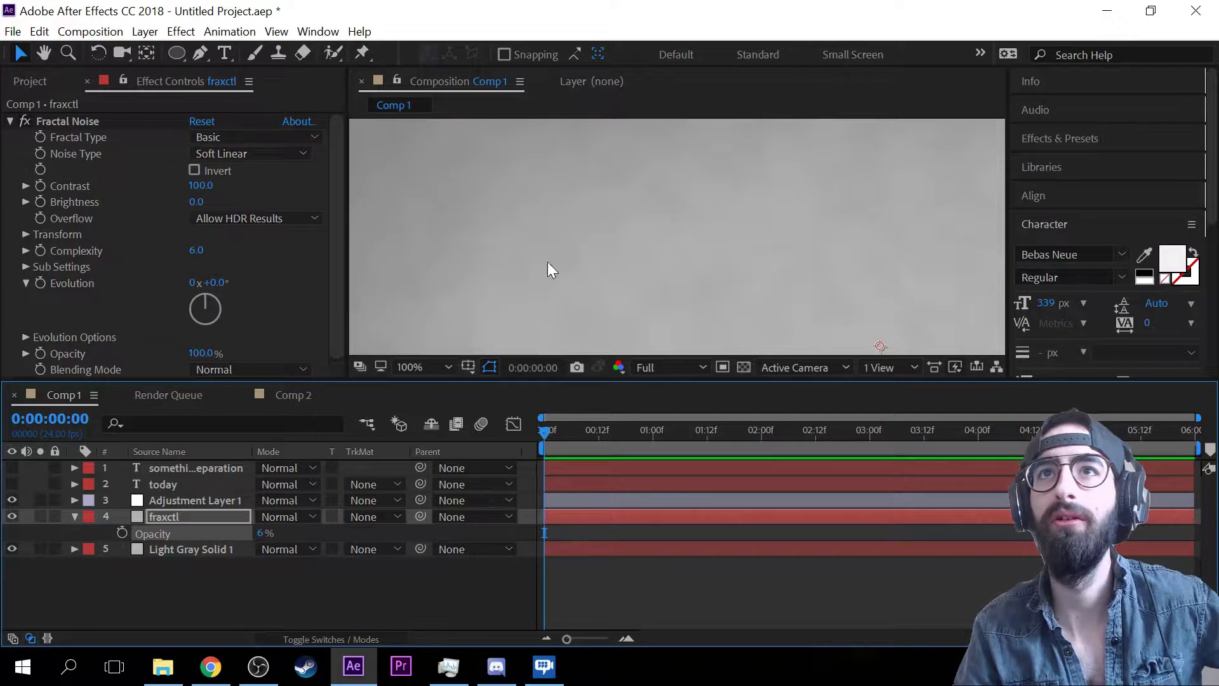
scroll(599, 216, "down", 4)
left_click_drag(655, 249, 549, 253)
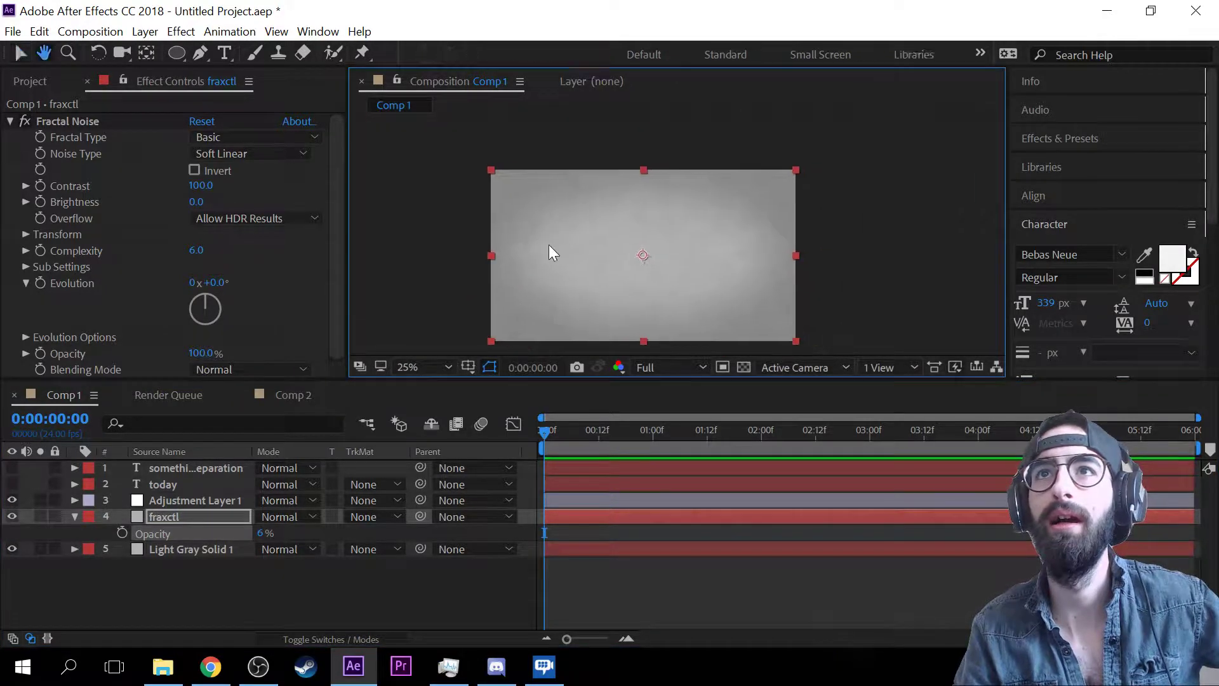
scroll(553, 252, "up", 2)
scroll(544, 237, "down", 1)
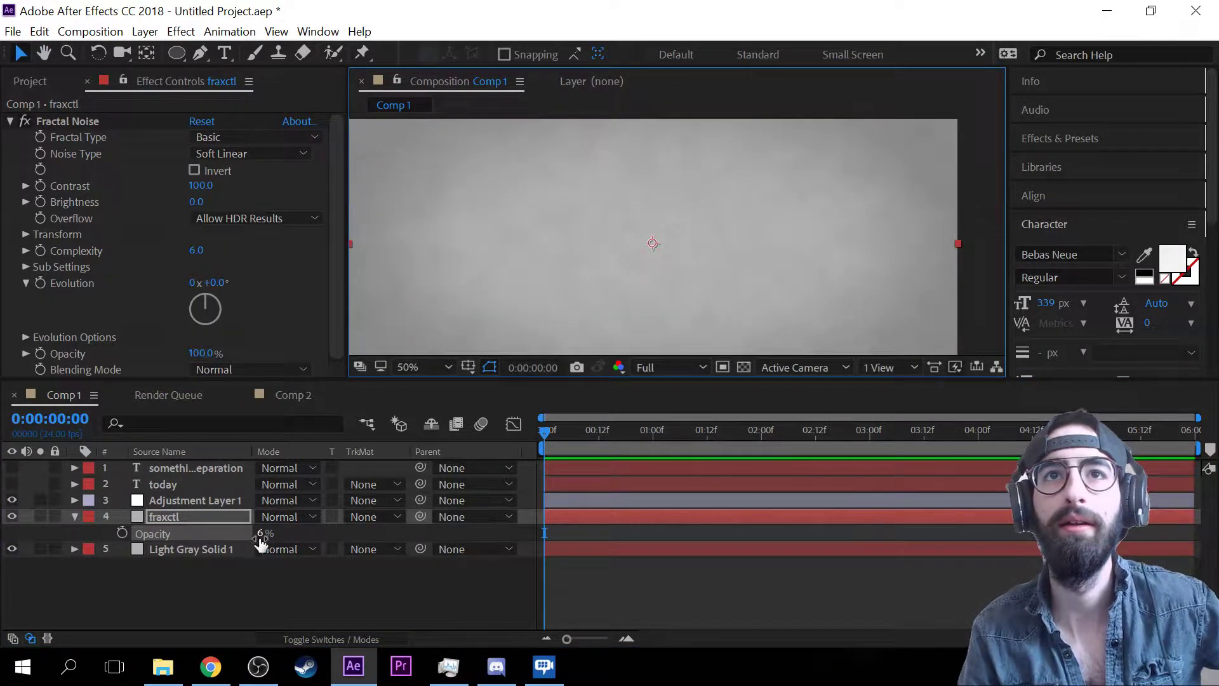
- Lower the fraxctl layer's opacity to 1% and inspect the noise on the background
left_click_drag(257, 536, 252, 535)
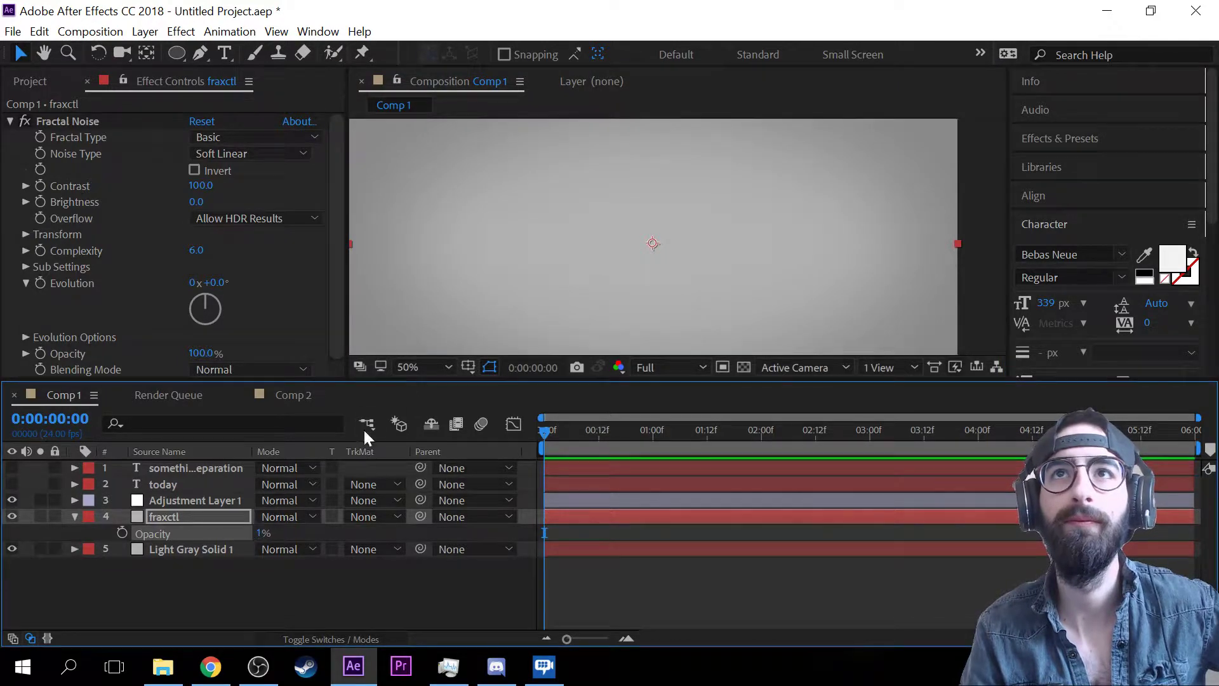
scroll(556, 256, "down", 1)
scroll(559, 258, "up", 4)
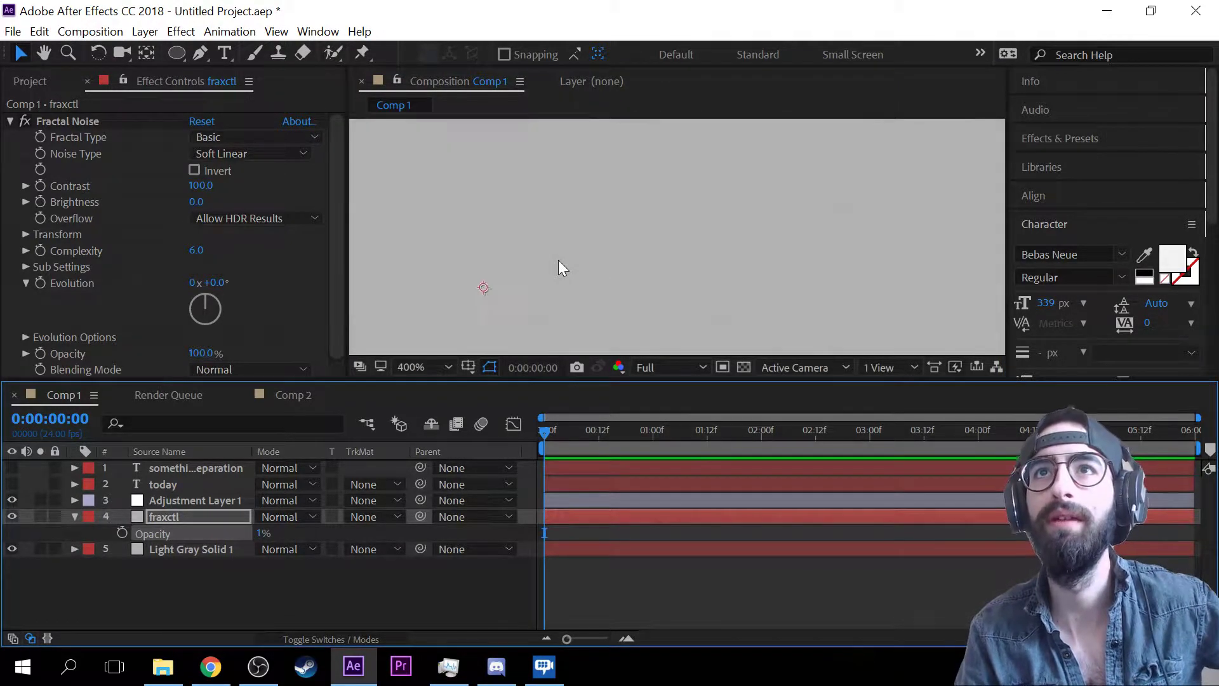
scroll(558, 261, "down", 4)
- Set the fraxctl layer's opacity to 2% and check the texture across the background
left_click(261, 535)
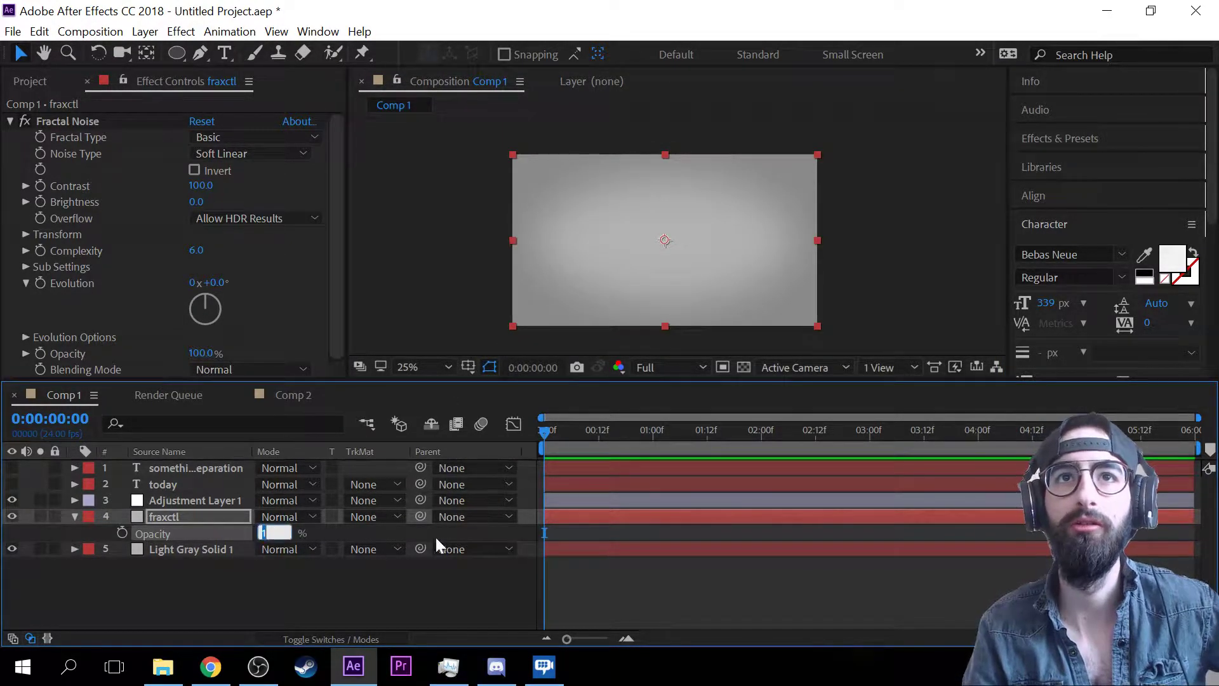
type("2")
key("Return")
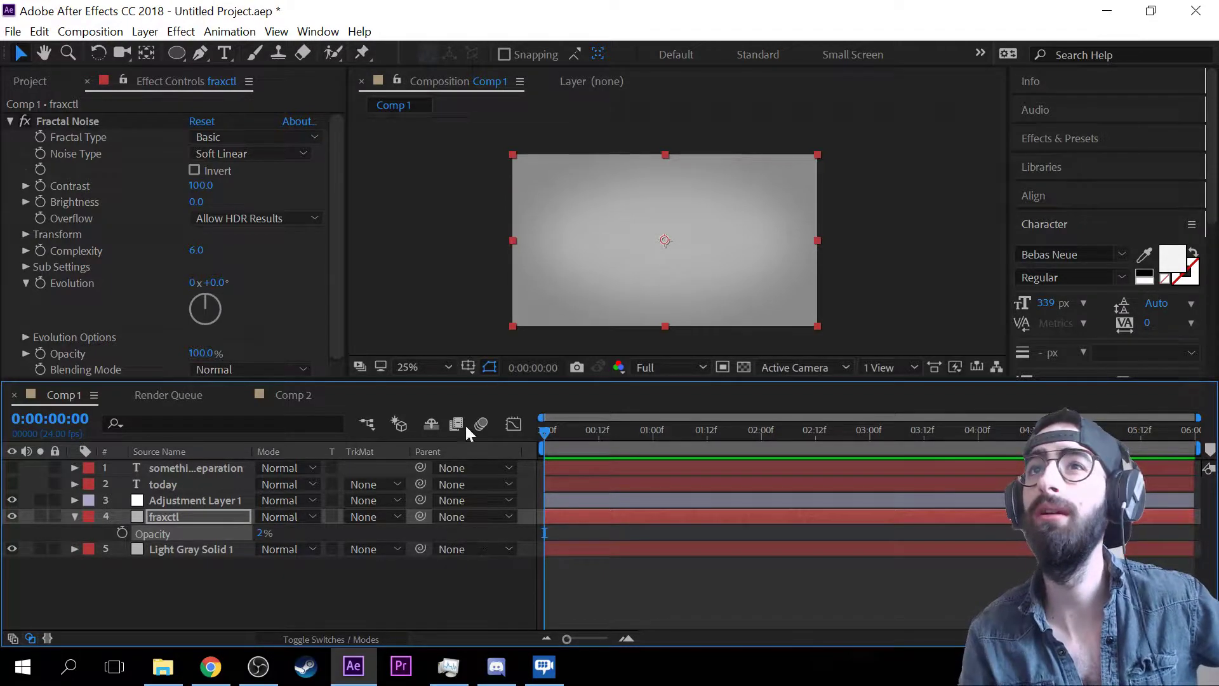
scroll(615, 244, "up", 1)
scroll(614, 244, "up", 3)
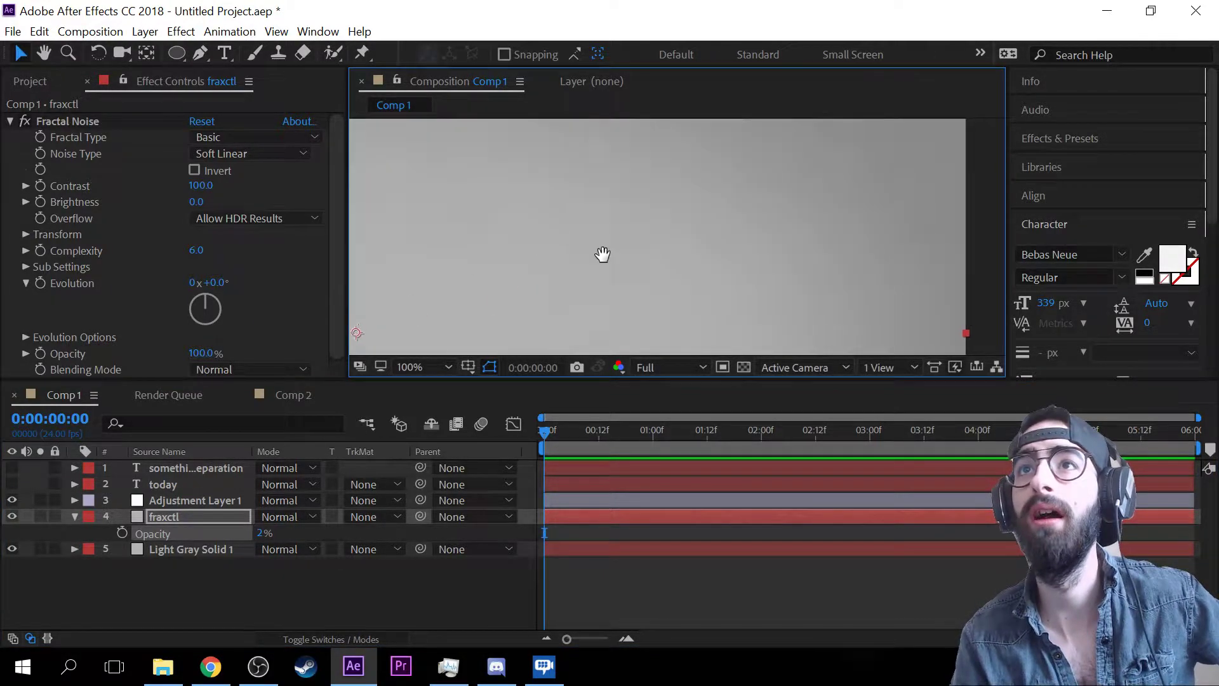
scroll(562, 284, "down", 6)
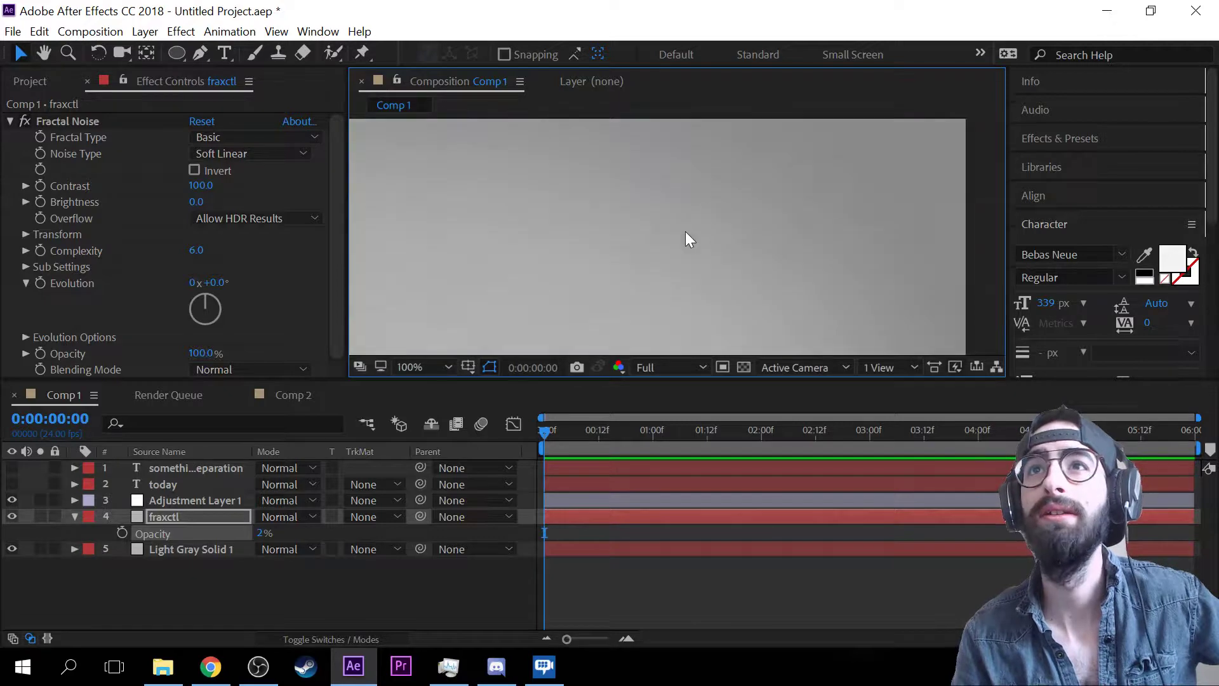
scroll(656, 276, "up", 4)
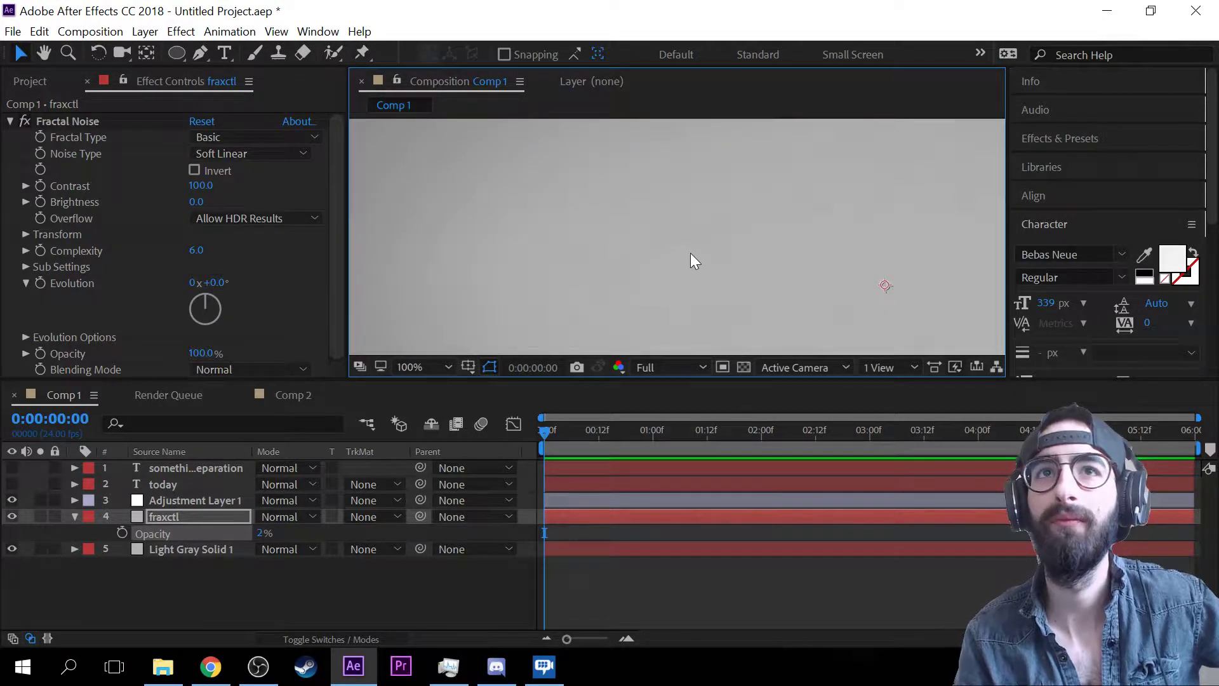
- Raise the fraxctl layer's opacity to 3% and compare the noise close up and across the whole frame
left_click(264, 533)
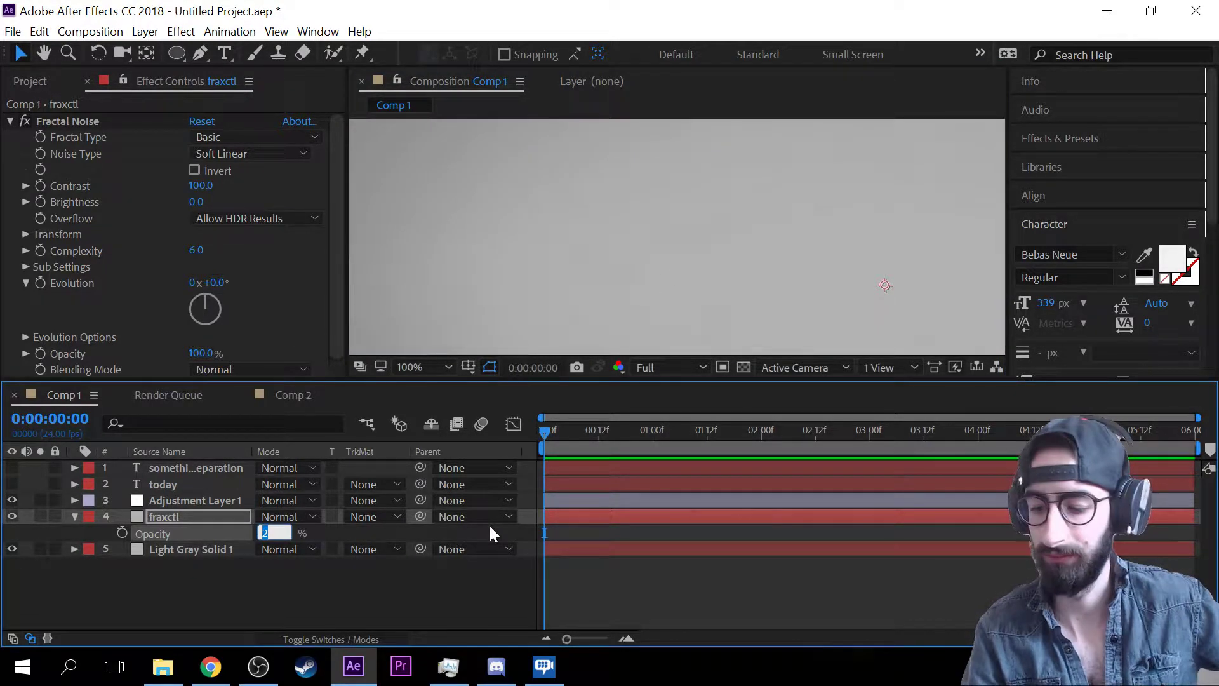
type("3")
key("Return")
scroll(503, 212, "down", 4)
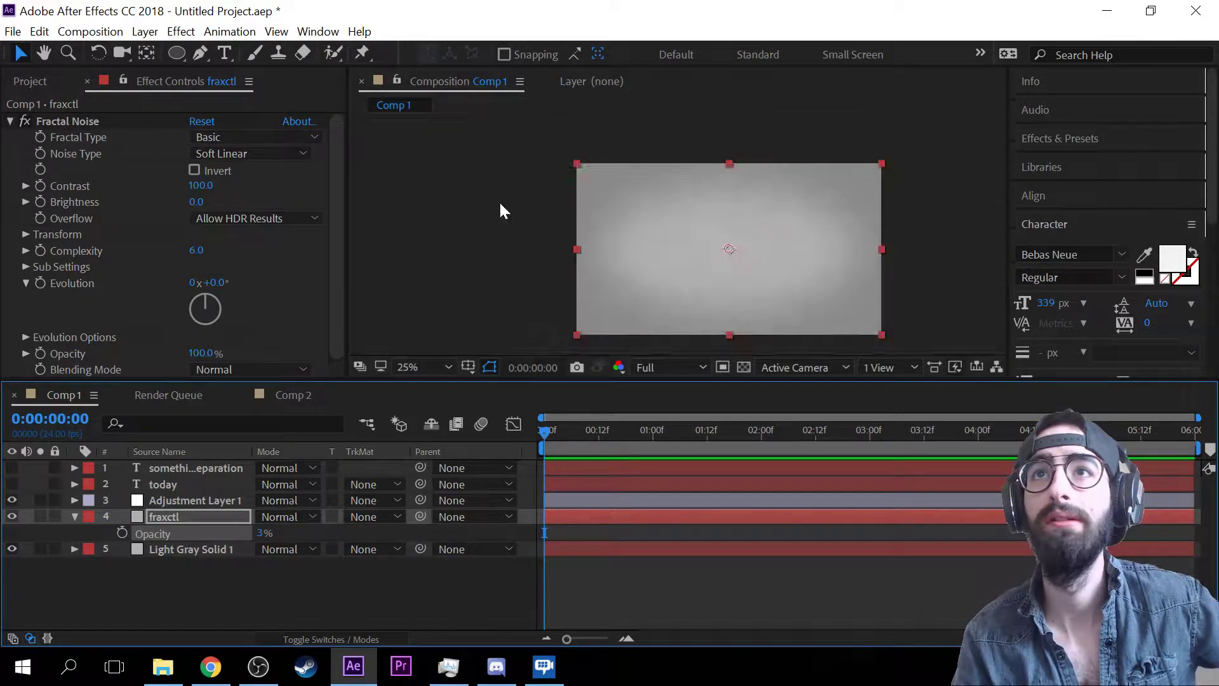
scroll(571, 247, "up", 4)
left_click(509, 267)
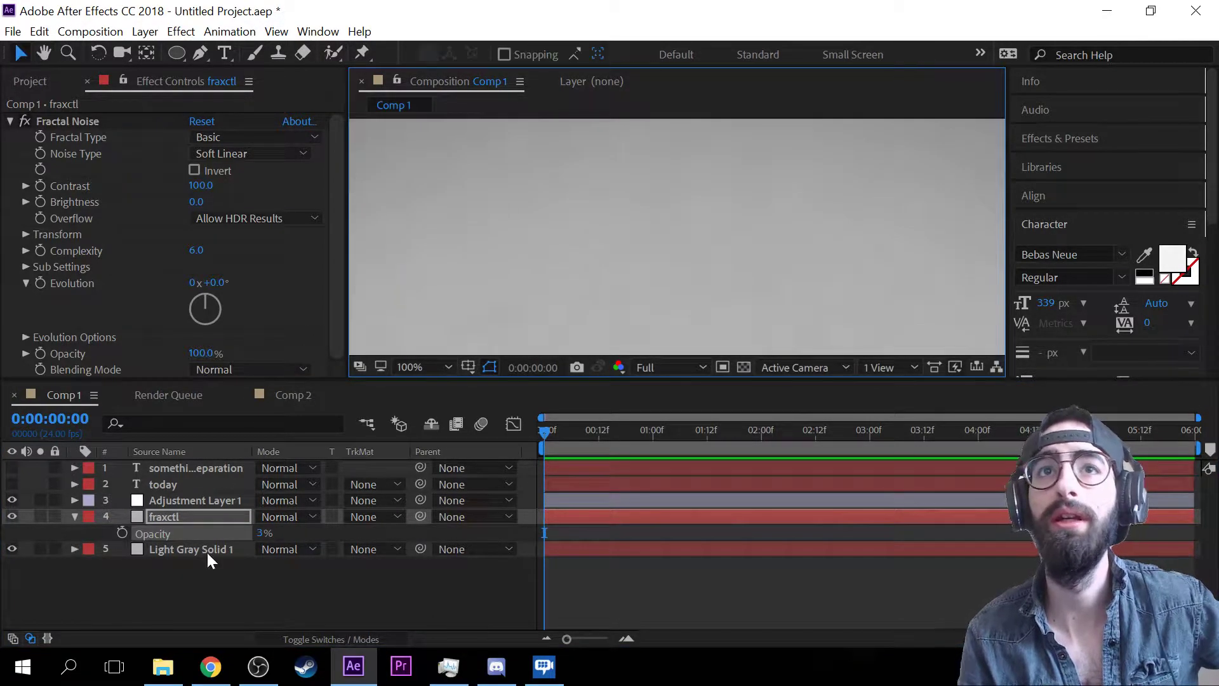
- Try to give the fraxctl layer a fractional opacity of 2.5%
left_click(264, 533)
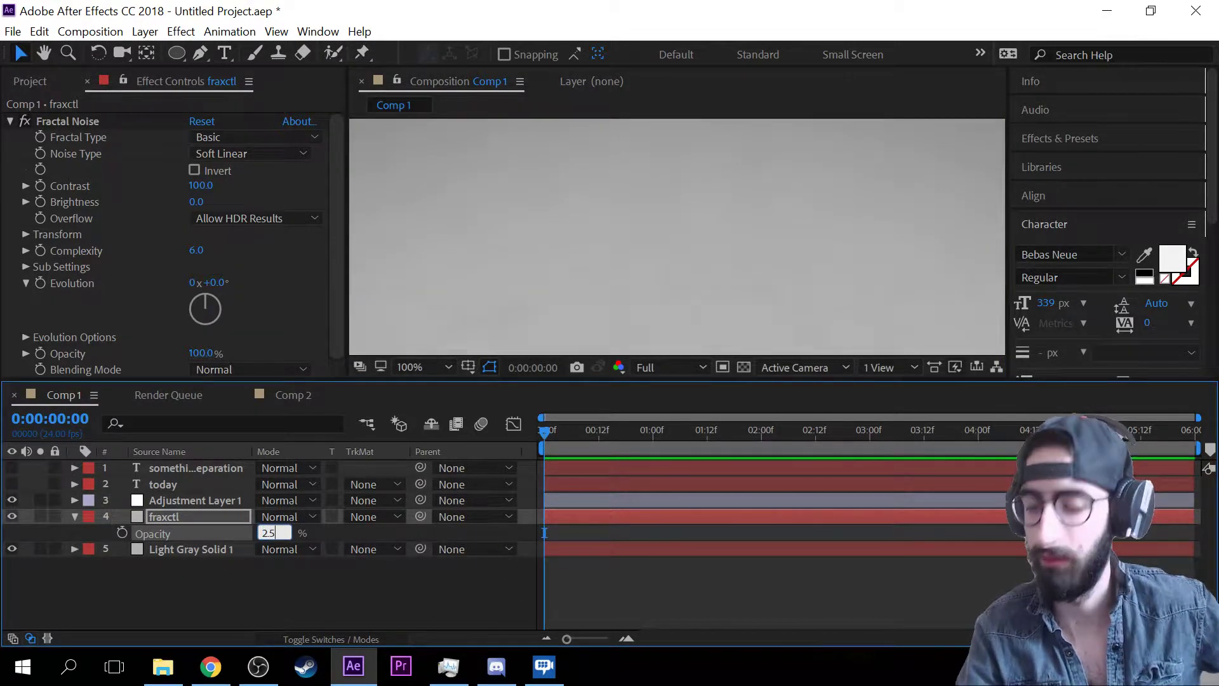
type("2.5")
key("Return")
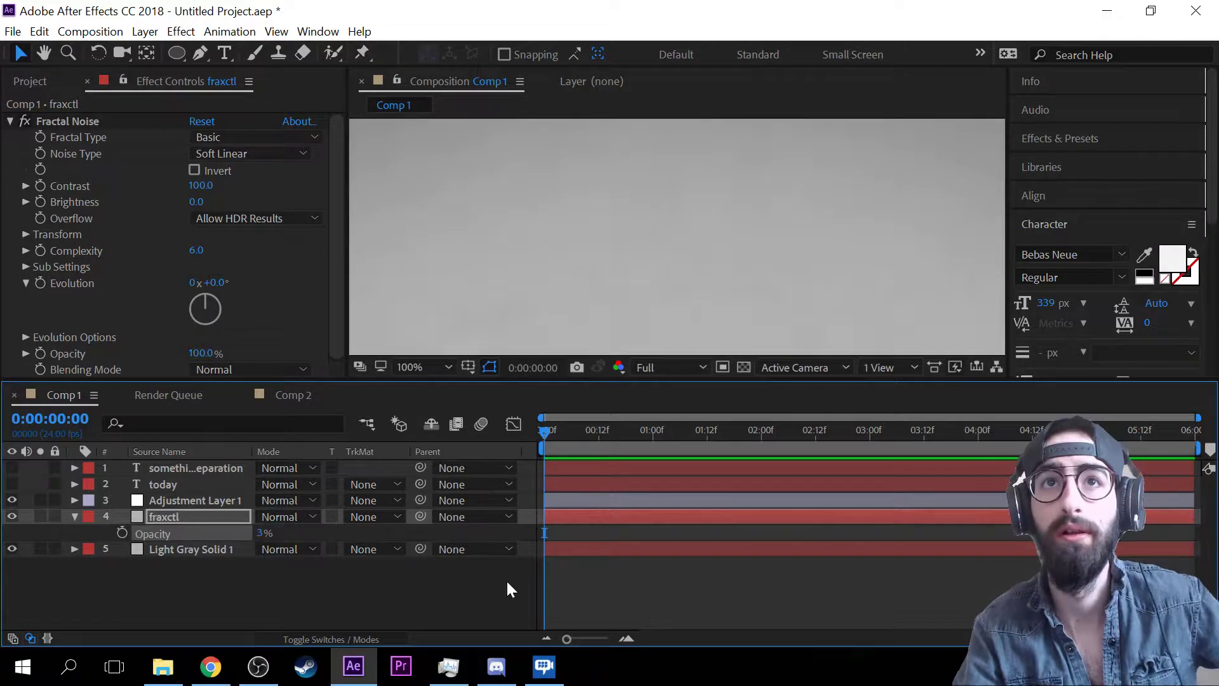
left_click(265, 532)
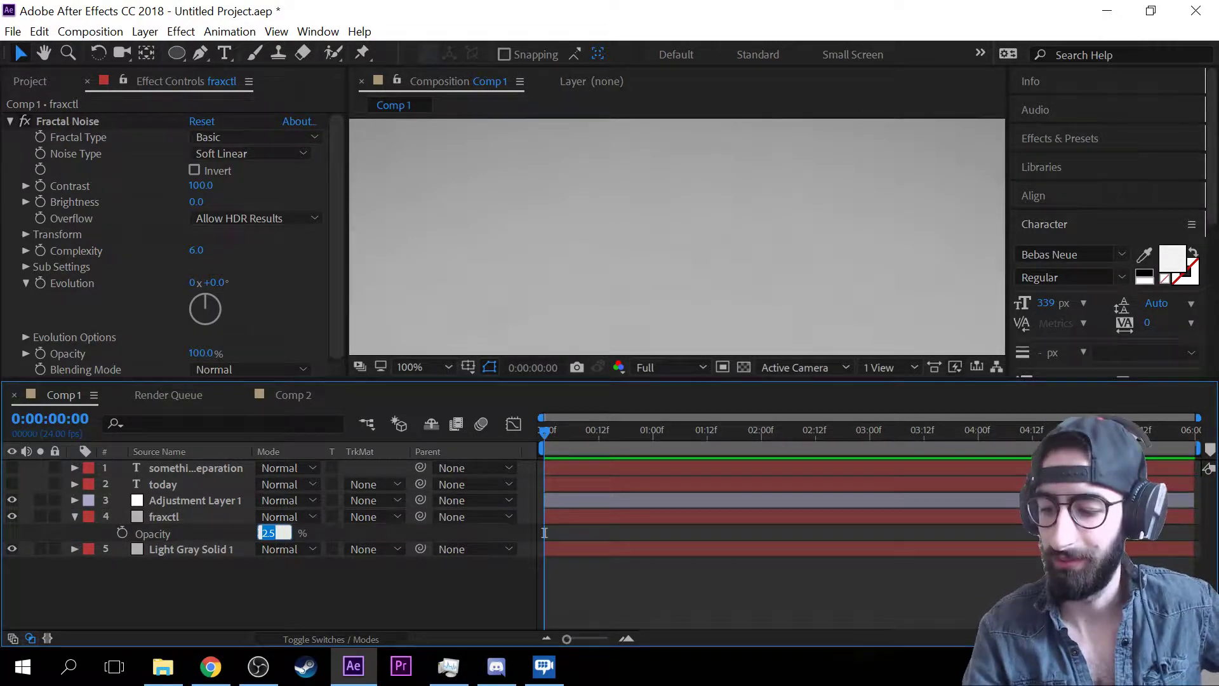
type("2")
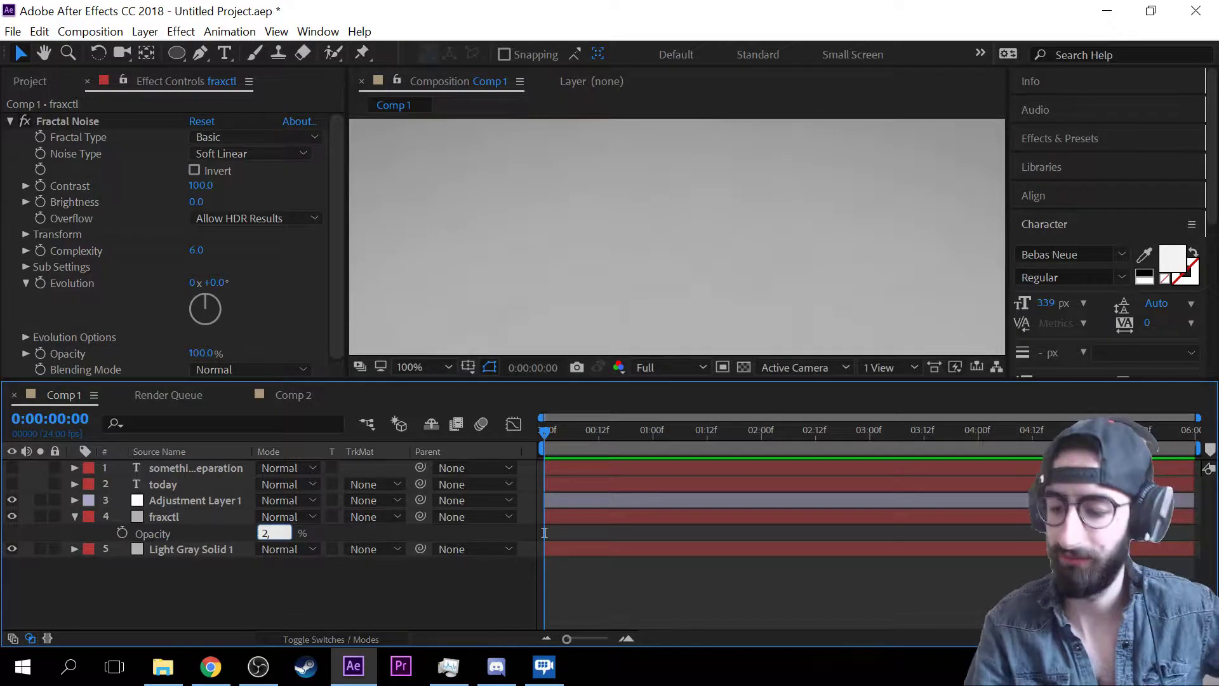
key("Return")
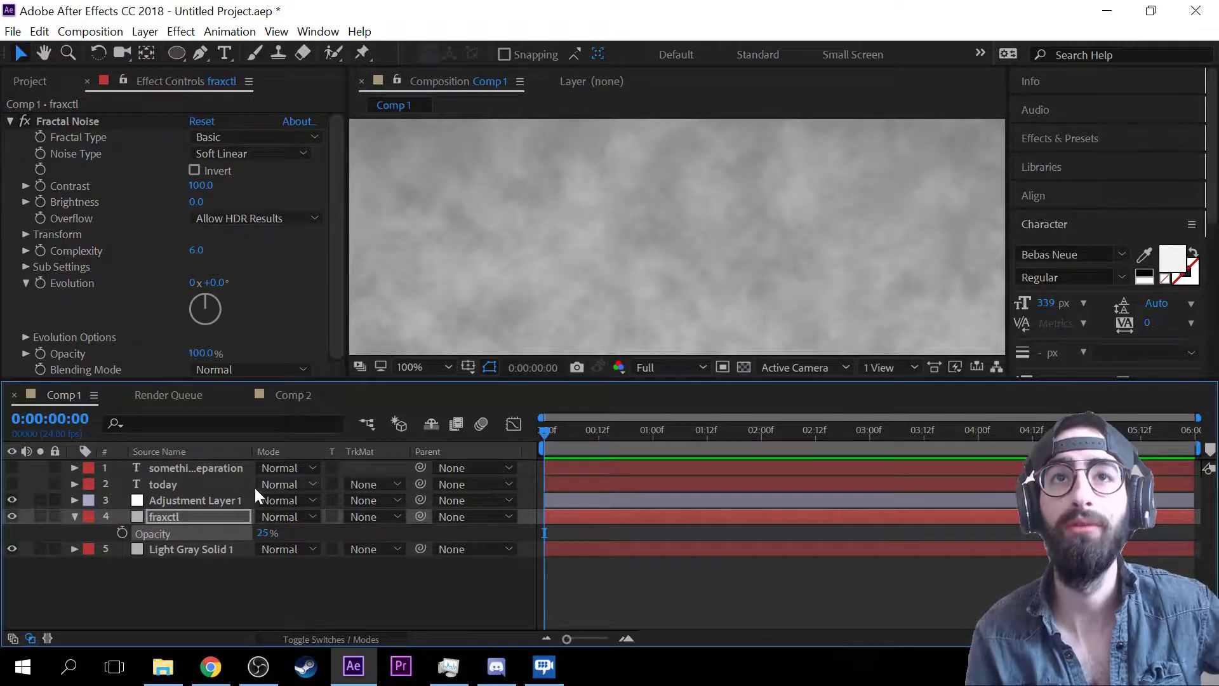
- Set the fraxctl layer's opacity back to 3% and check the background
left_click(264, 533)
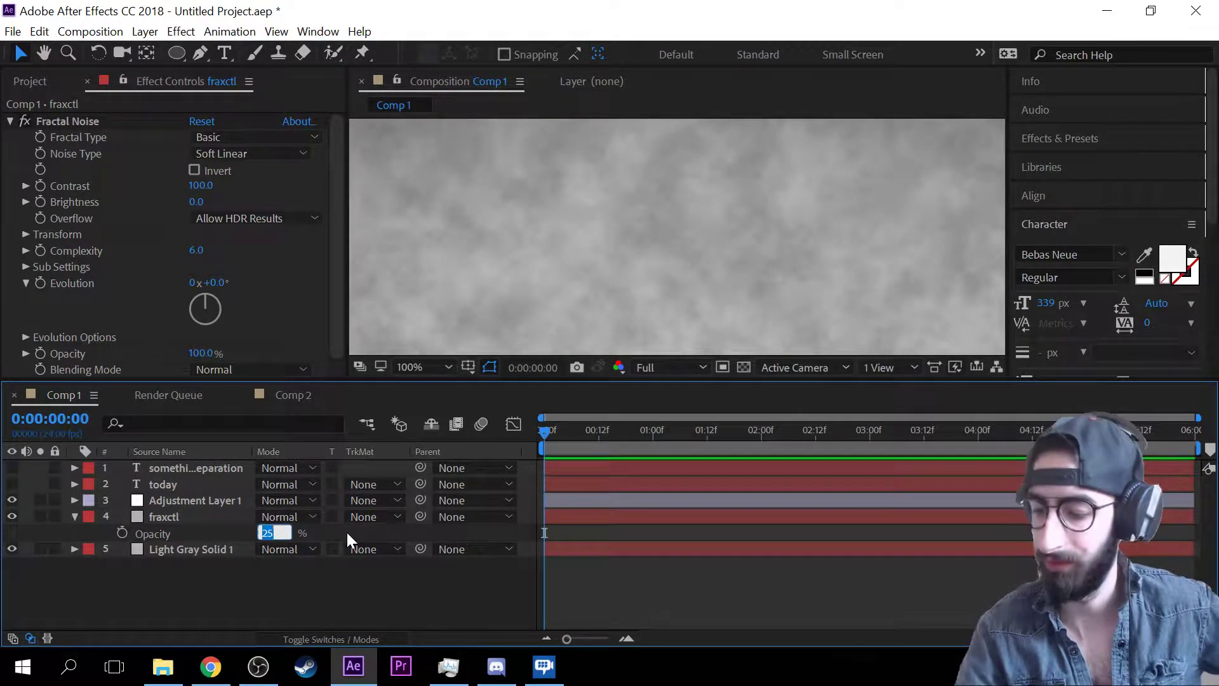
type("3")
key("Return")
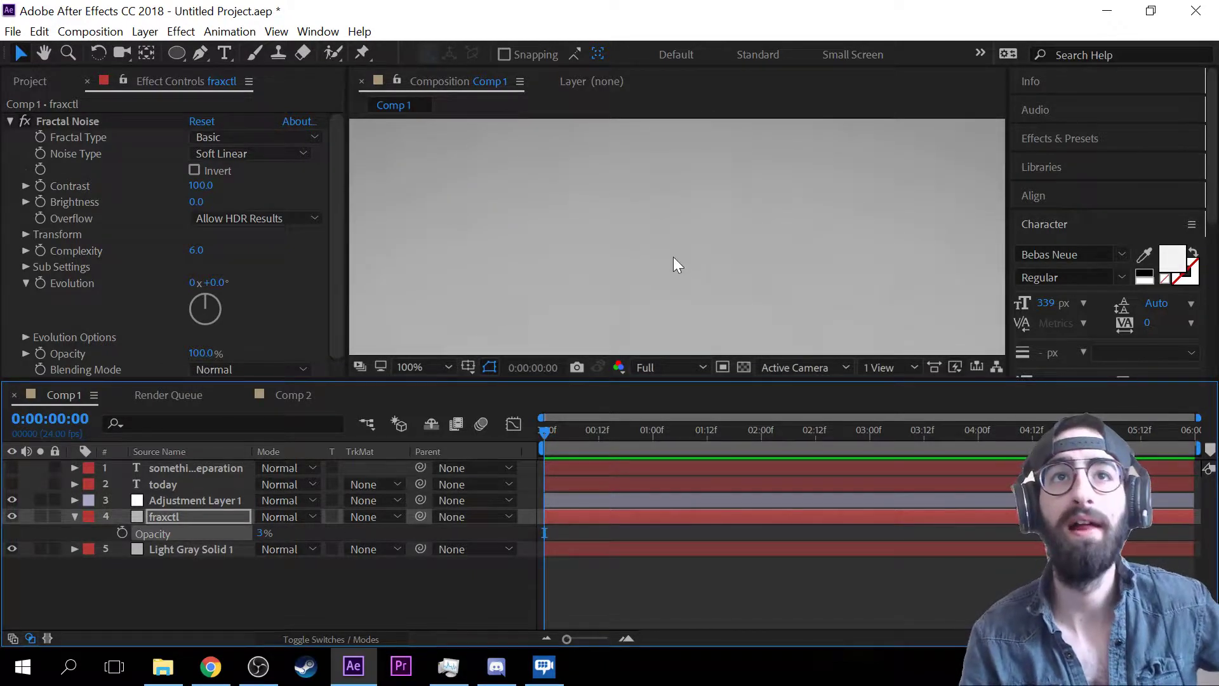
scroll(675, 265, "down", 6)
scroll(669, 261, "up", 4)
left_click_drag(681, 203, 774, 150)
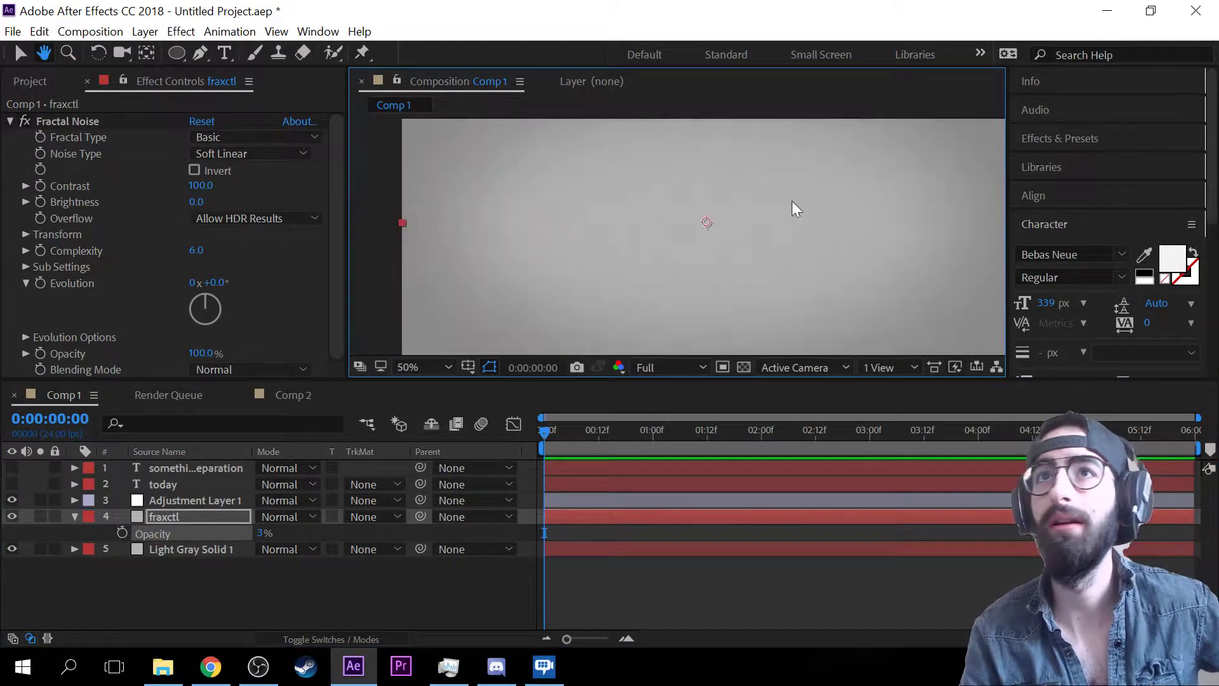
- Enlarge the composition viewer by reducing the timeline's height, and recenter the frame
left_click_drag(613, 383, 612, 459)
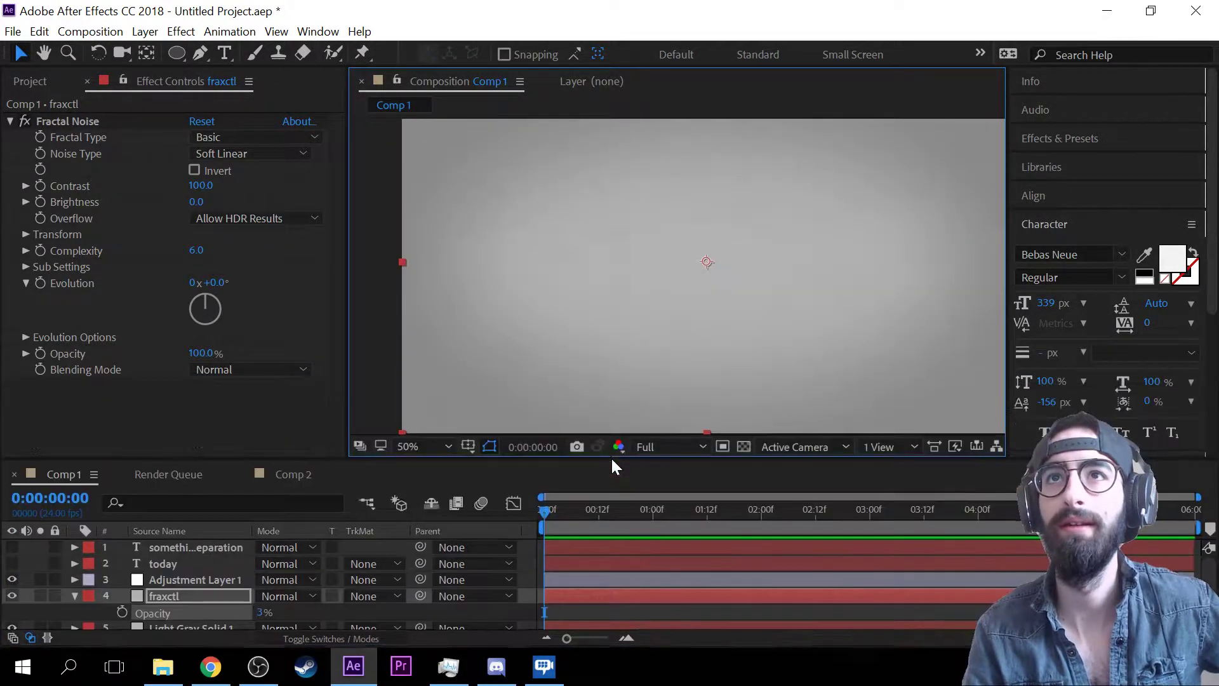
left_click_drag(682, 291, 596, 352)
scroll(709, 405, "up", 6)
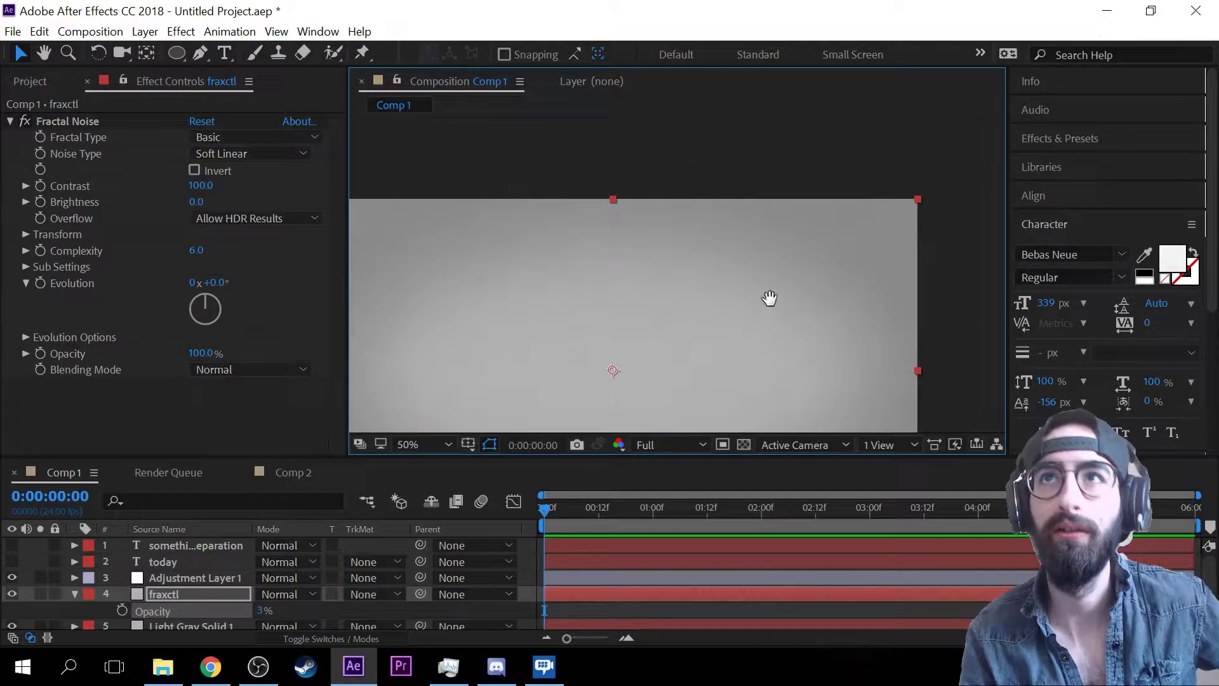
- Compare the background with the fraxctl layer hidden and shown
left_click(11, 594)
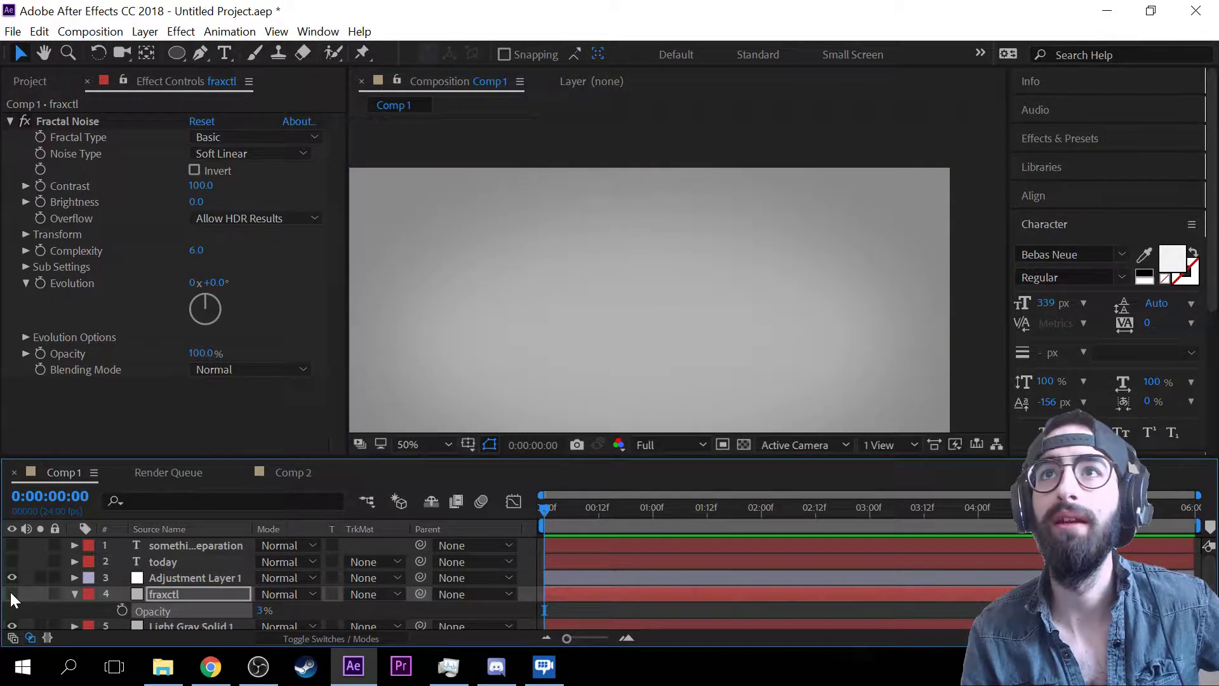
left_click(12, 594)
left_click(11, 594)
left_click(12, 594)
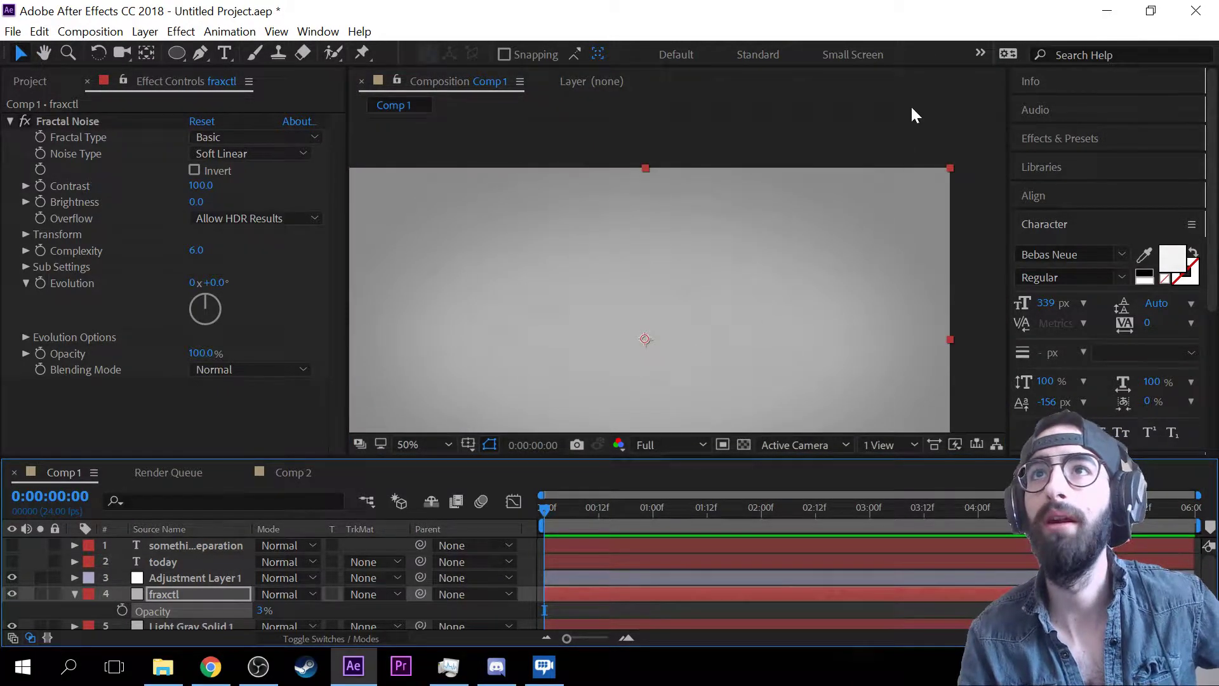
key("period")
left_click(9, 595)
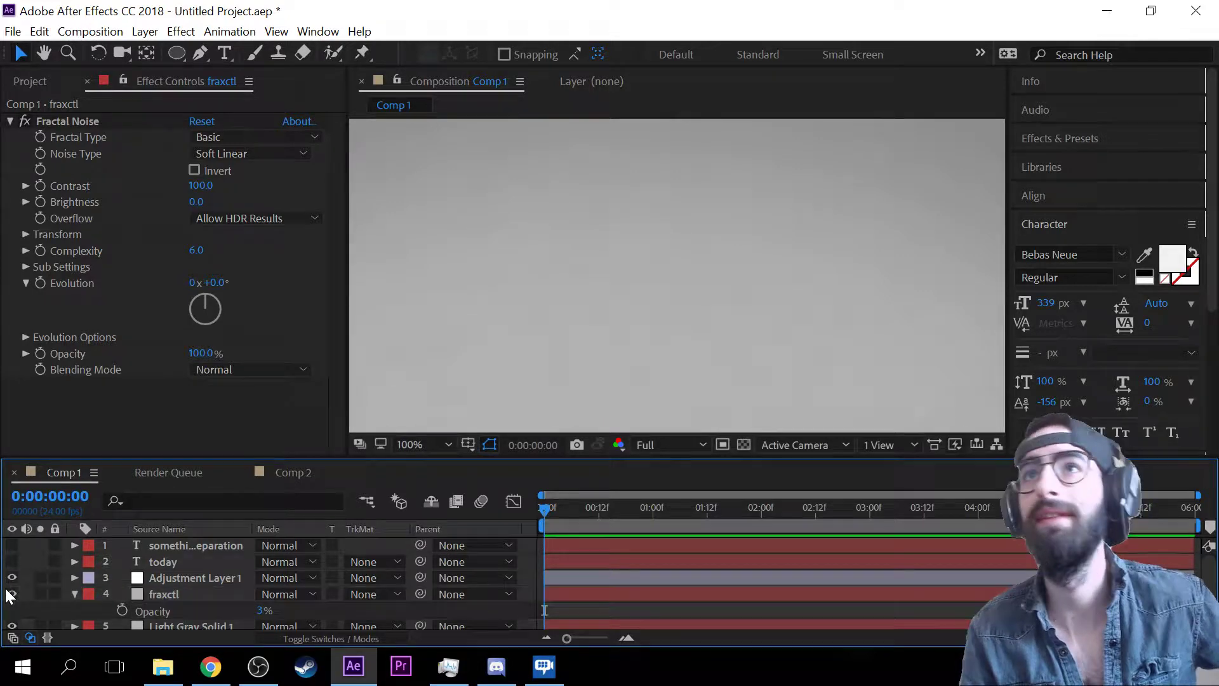
- Examine the vignette and noise texture across the gray background at several magnifications
scroll(505, 309, "down", 2)
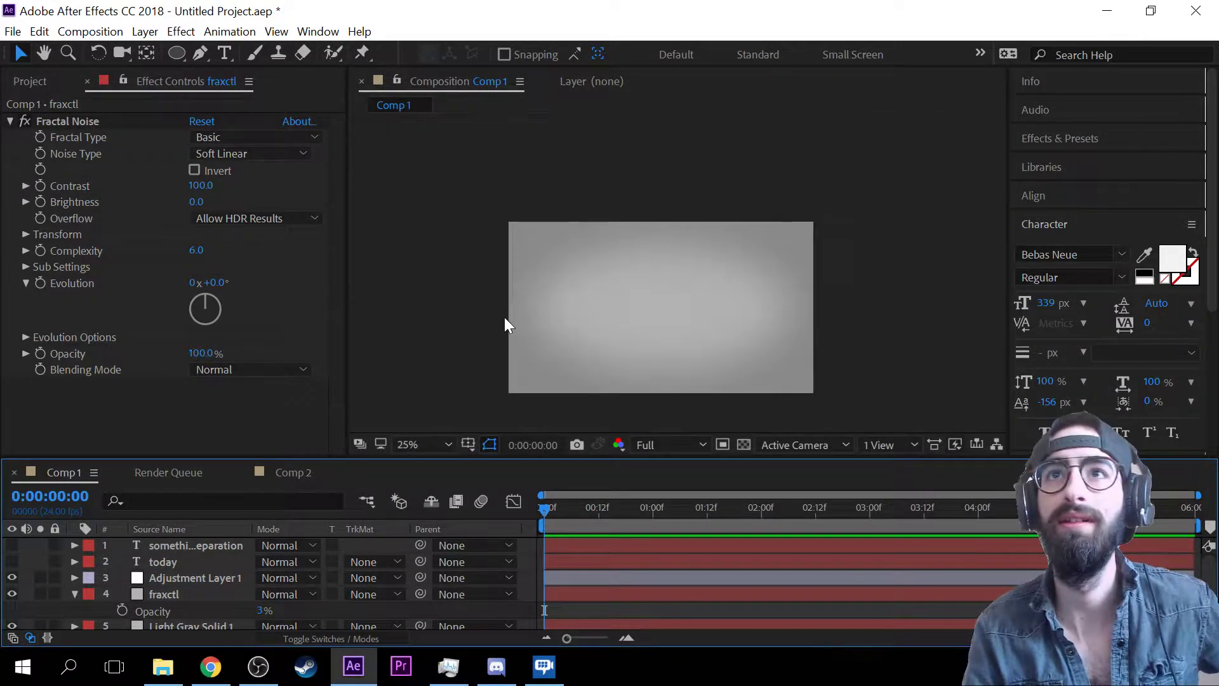
scroll(504, 317, "up", 2)
scroll(505, 317, "down", 1)
scroll(505, 318, "up", 1)
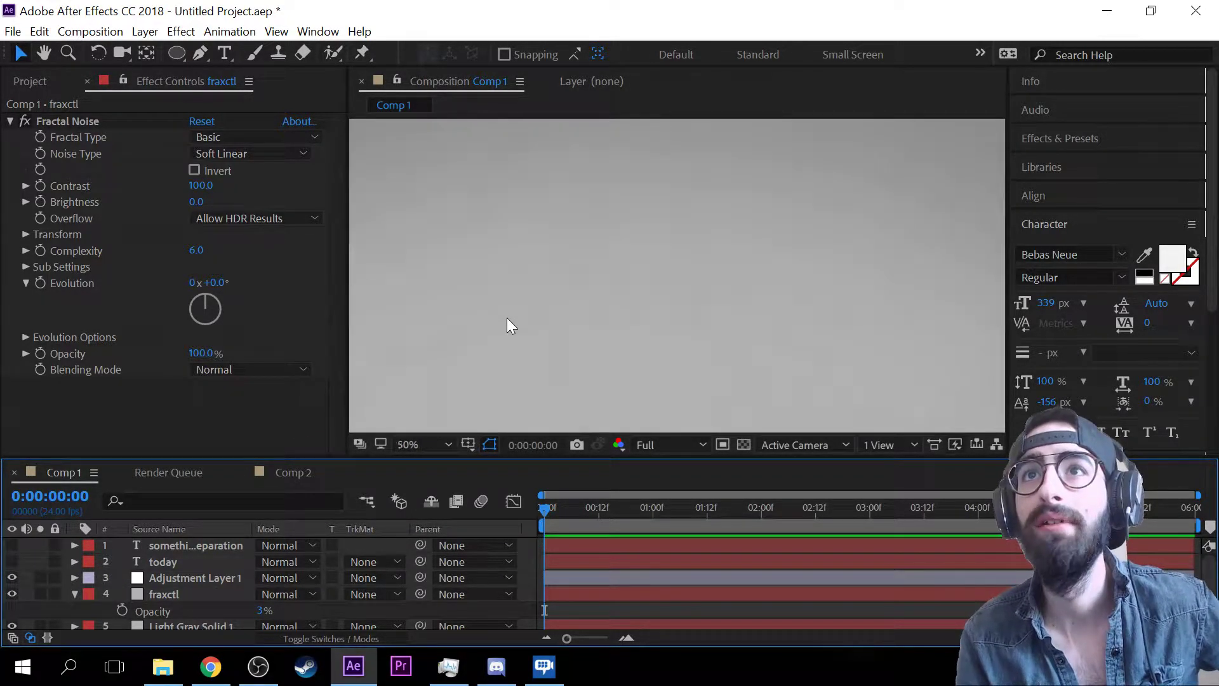
scroll(520, 314, "down", 2)
scroll(572, 315, "up", 1)
left_click_drag(590, 318, 714, 225)
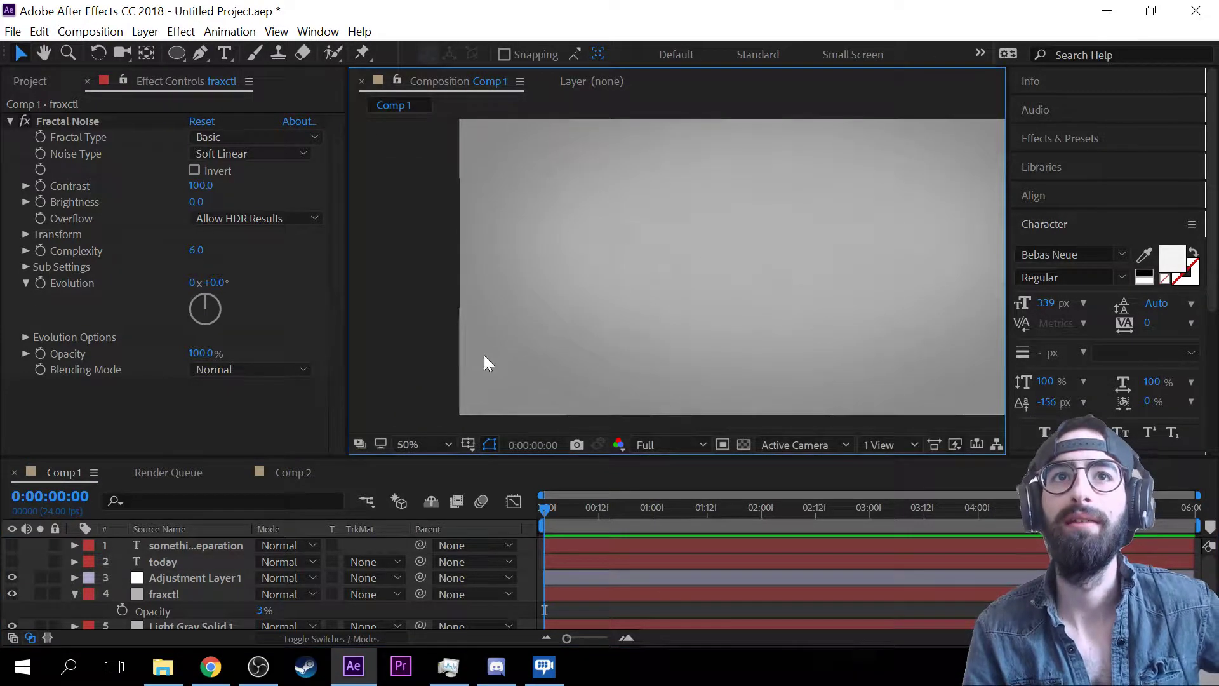
scroll(496, 353, "down", 1)
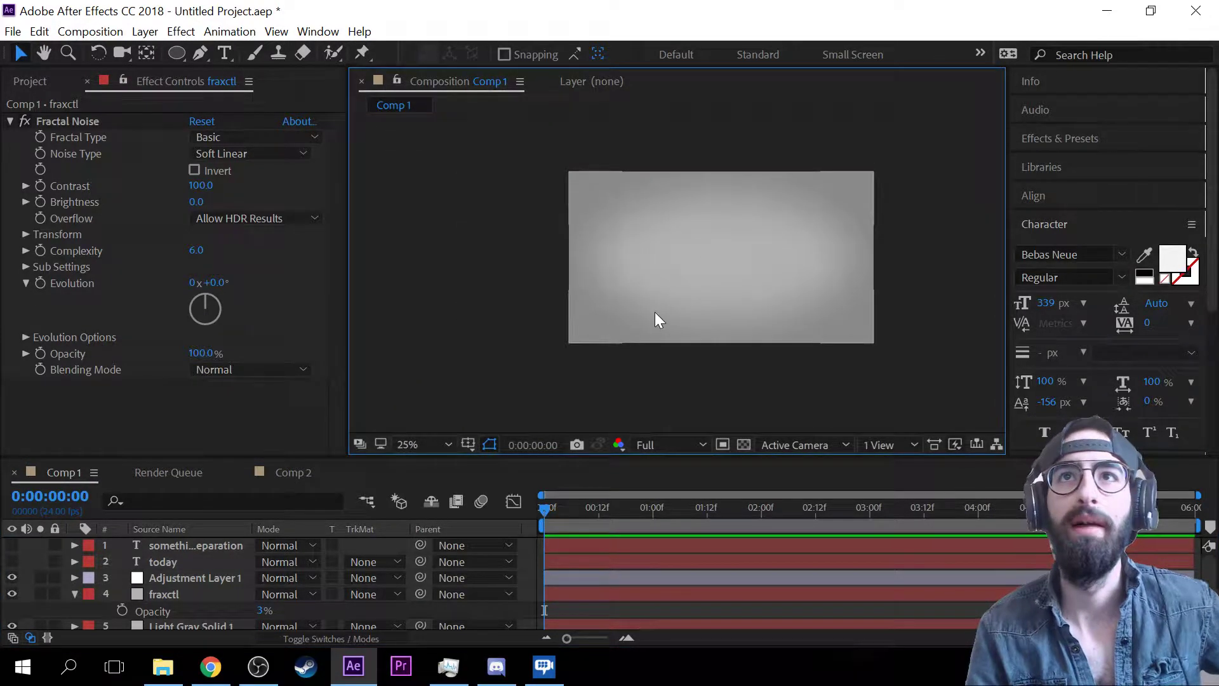
- Collapse the fraxctl layer's properties and draw a red rounded square just left of the frame's center with the Rounded Rectangle tool
left_click(74, 594)
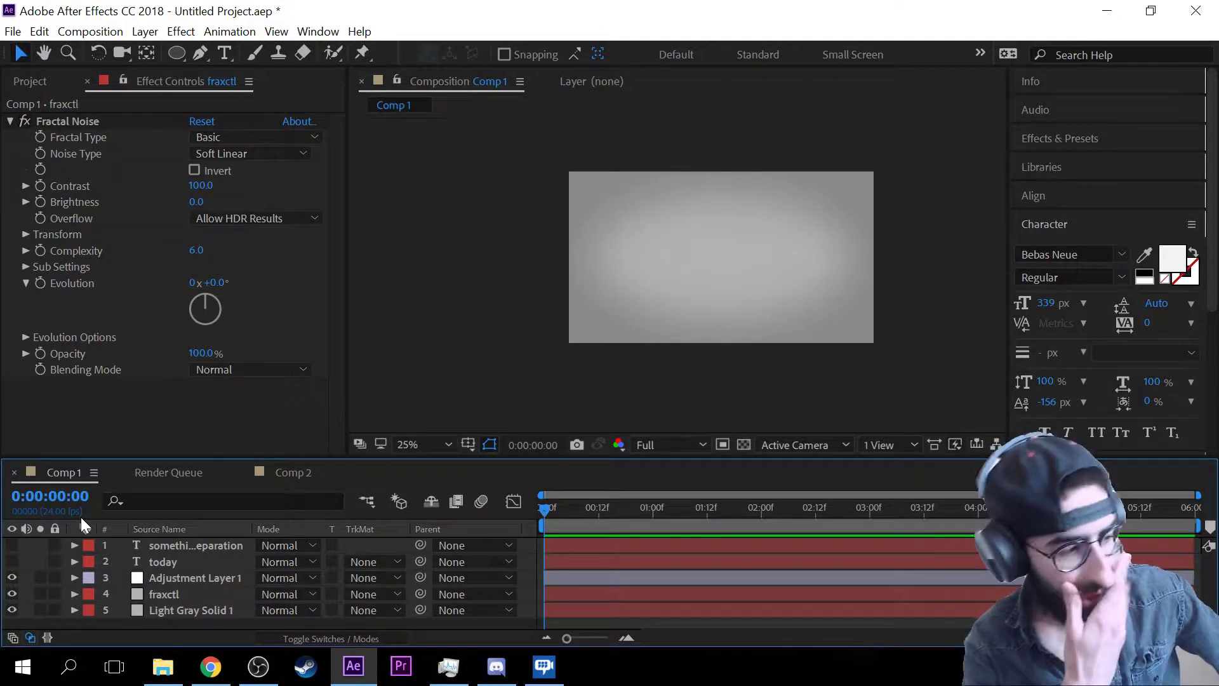
left_click(180, 53)
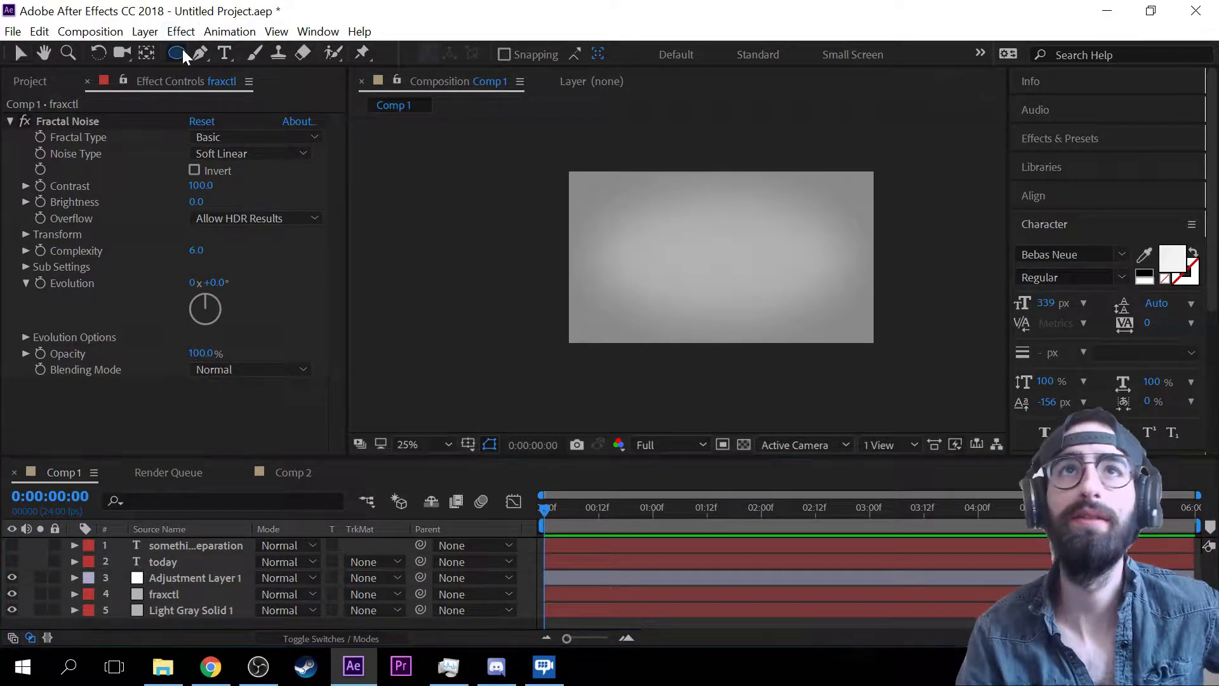
left_click(181, 49)
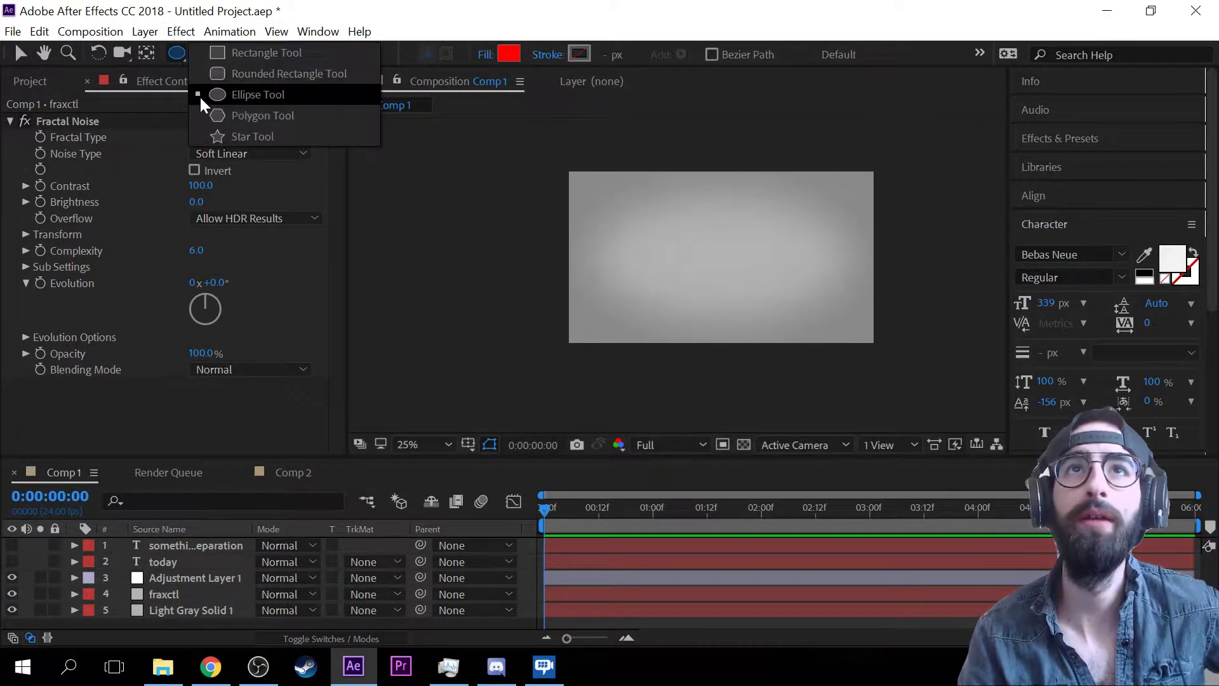
left_click(256, 82)
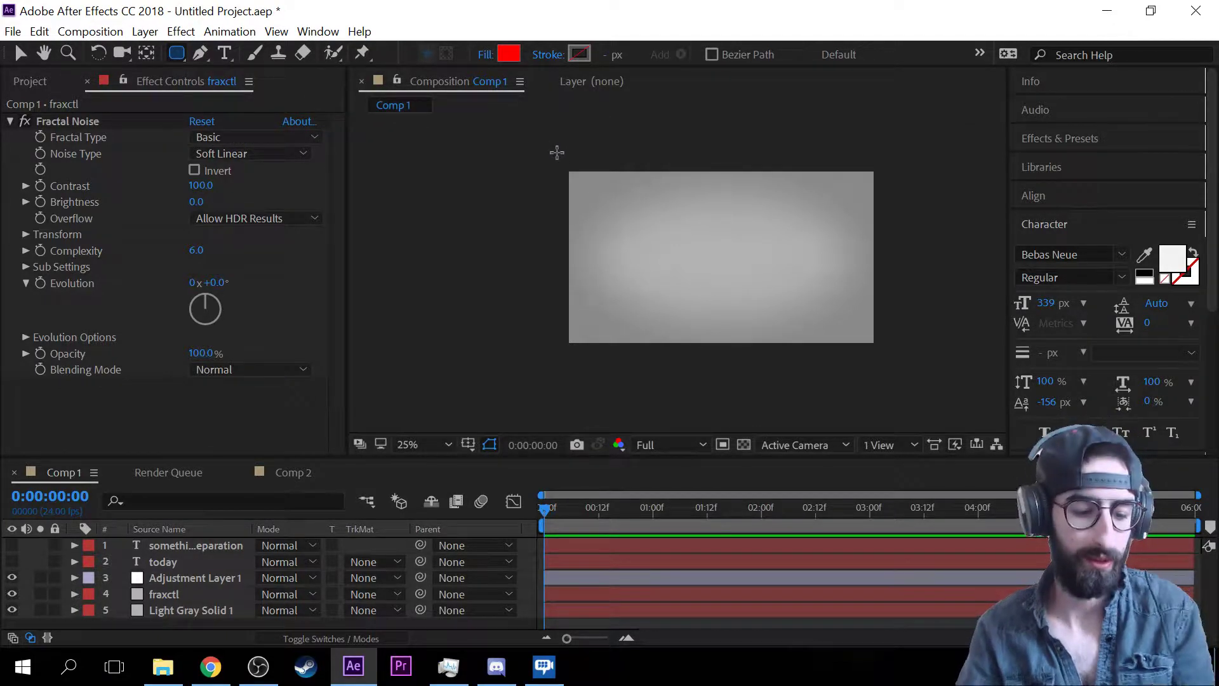
key("period")
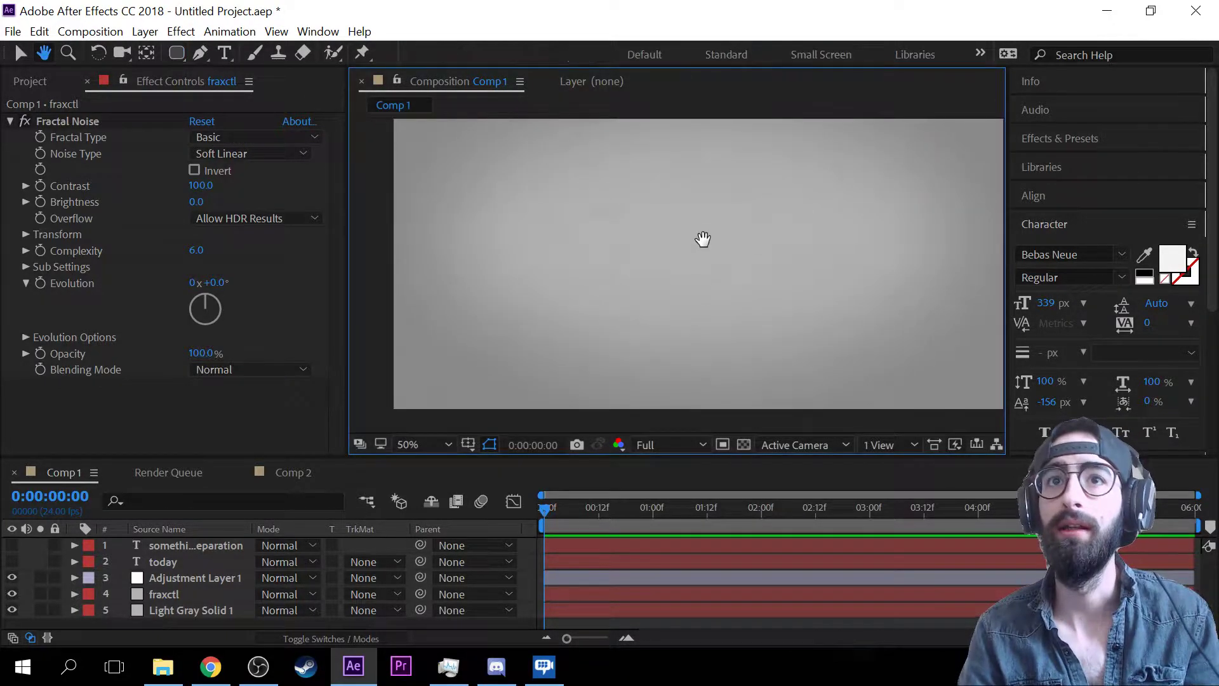
key("comma")
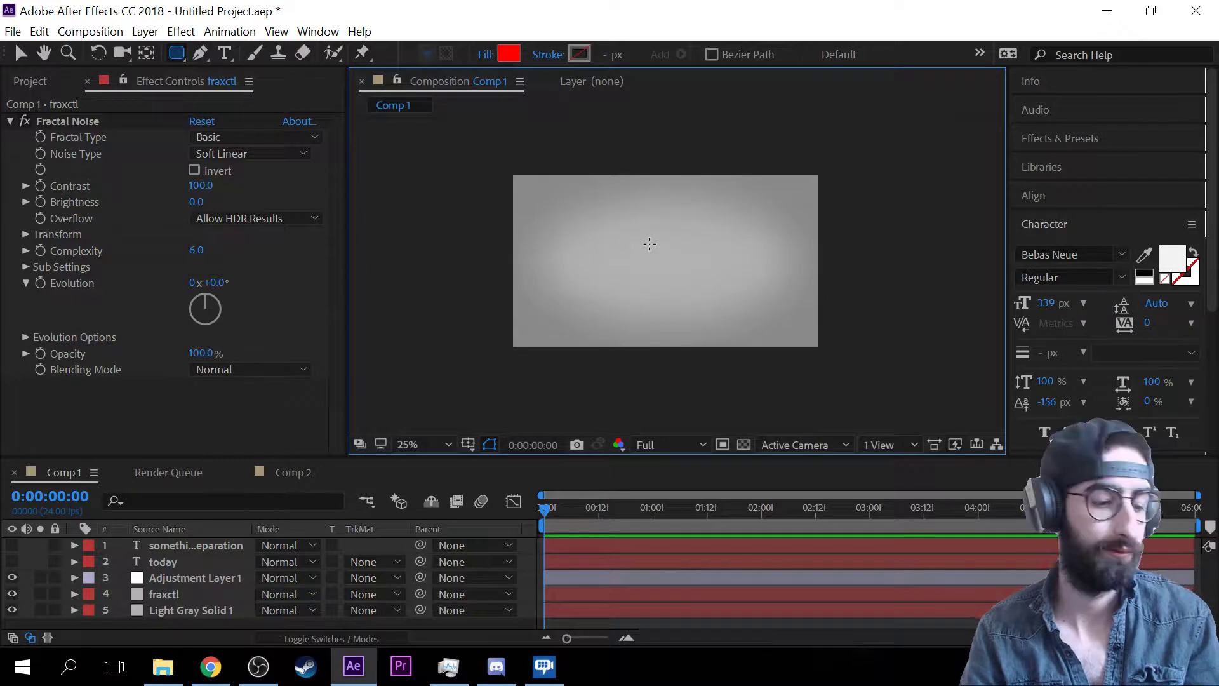
mouse_move(602, 224)
left_mouse_down()
mouse_move(741, 378)
mouse_move(741, 348)
mouse_move(640, 262)
mouse_move(674, 233)
left_mouse_up()
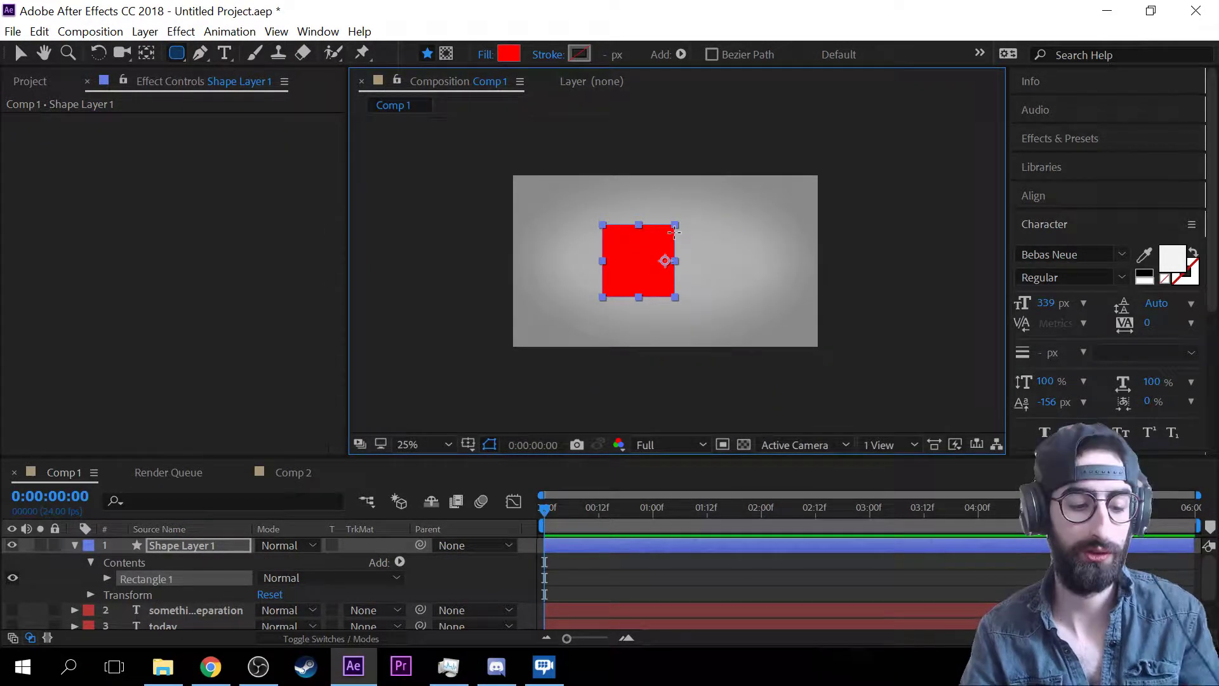
key("slash")
scroll(686, 234, "down", 1)
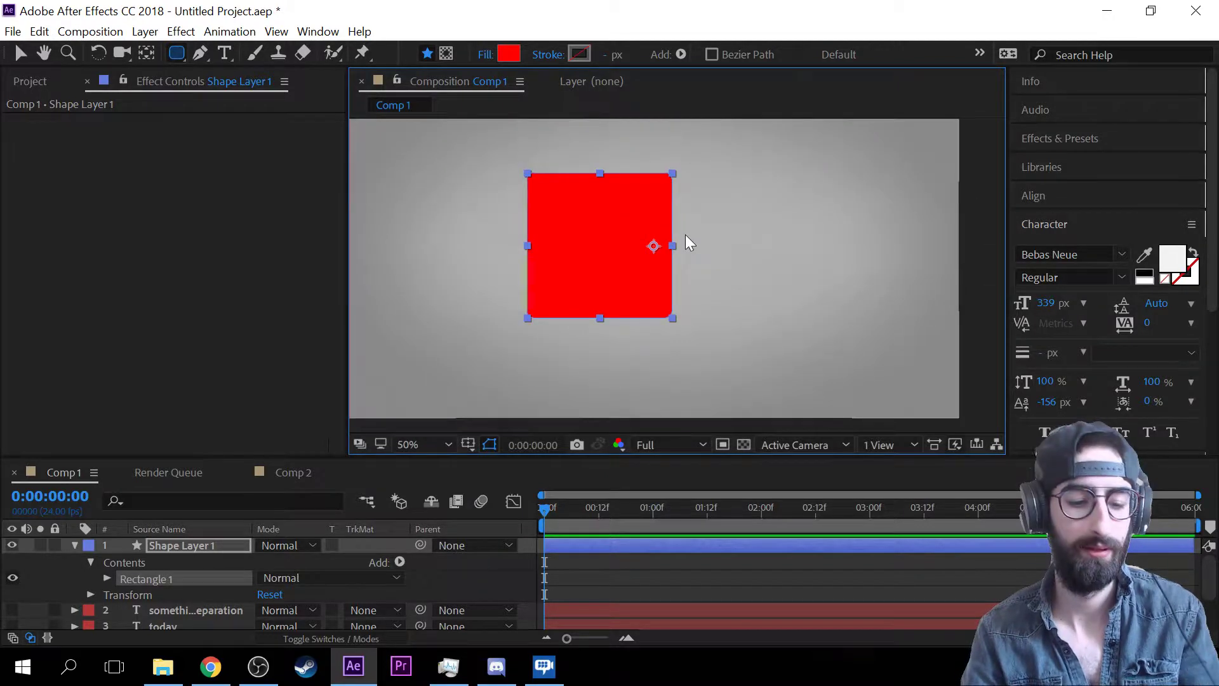
- Undo the red rounded square and draw a wide red rectangle across the middle of the frame with the Rectangle tool
key("ctrl+z")
left_click(176, 52)
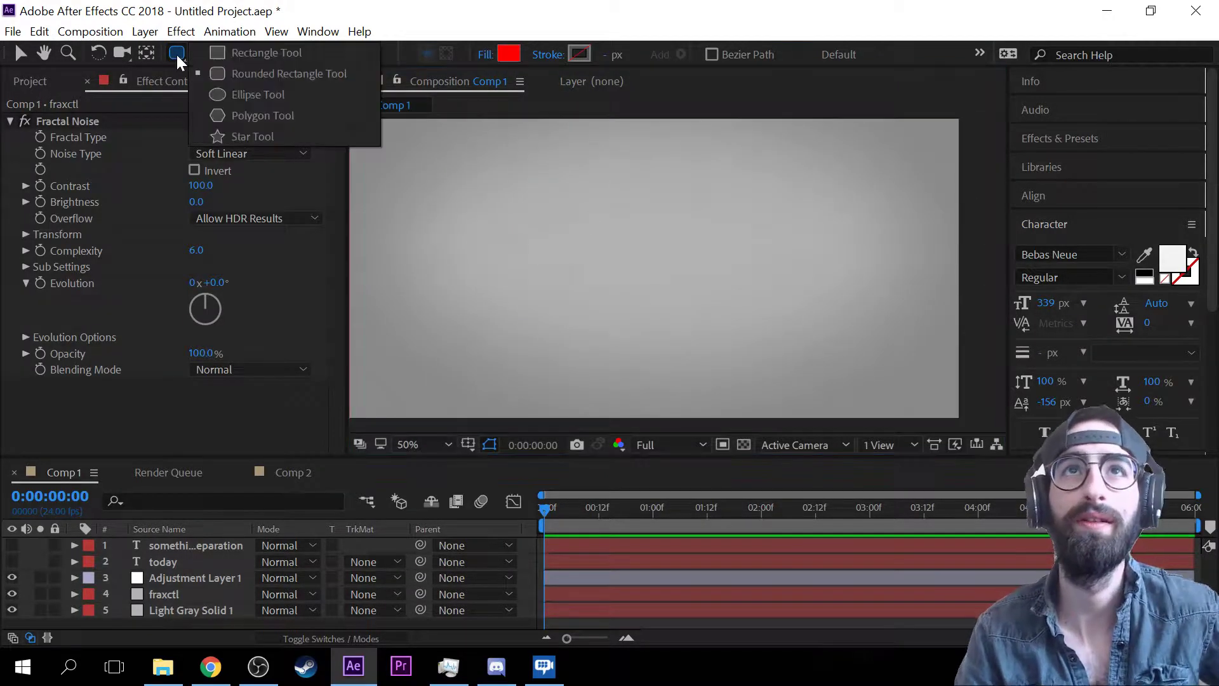
left_click(217, 57)
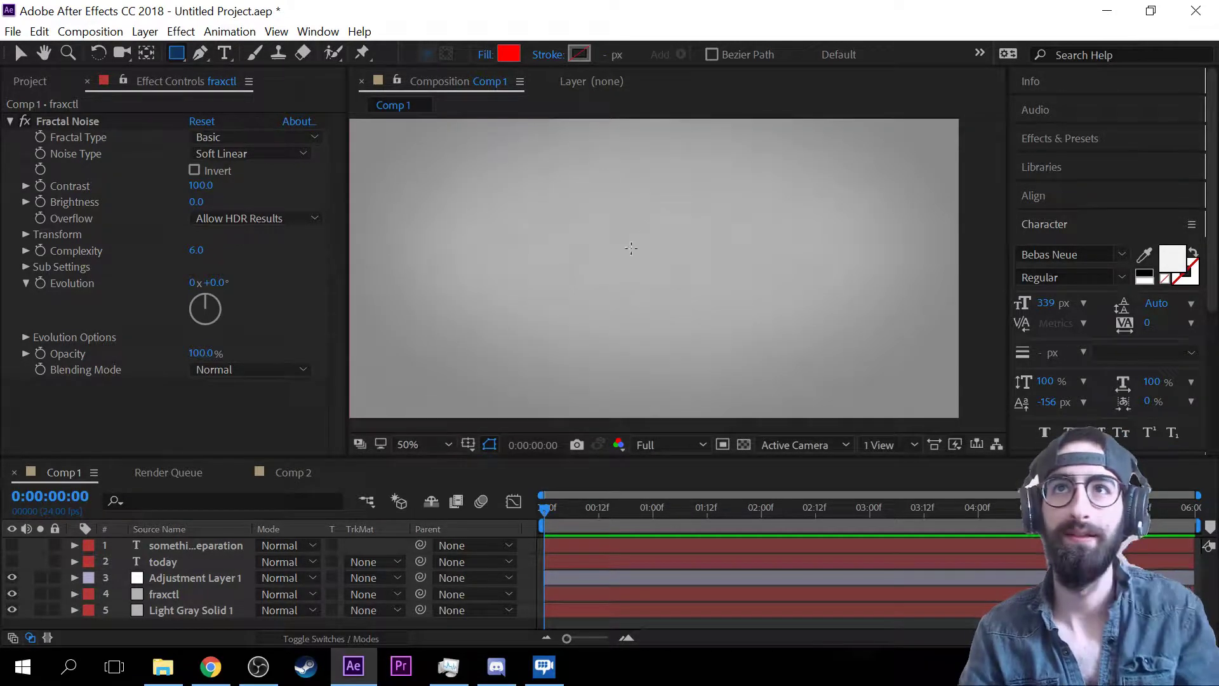
key("comma")
mouse_move(578, 227)
left_mouse_down()
mouse_move(646, 269)
mouse_move(779, 304)
mouse_move(761, 304)
left_mouse_up()
- Show the Title/Action Safe overlay and the guides in the composition
left_click(468, 444)
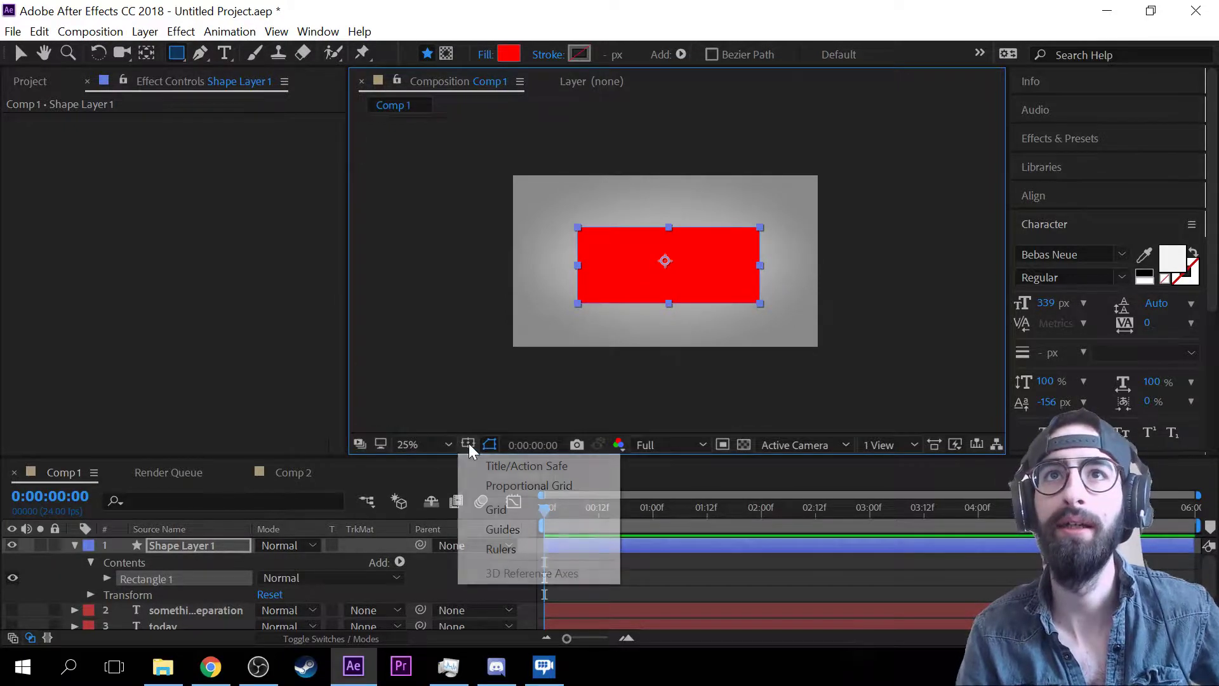
left_click(514, 463)
key("period")
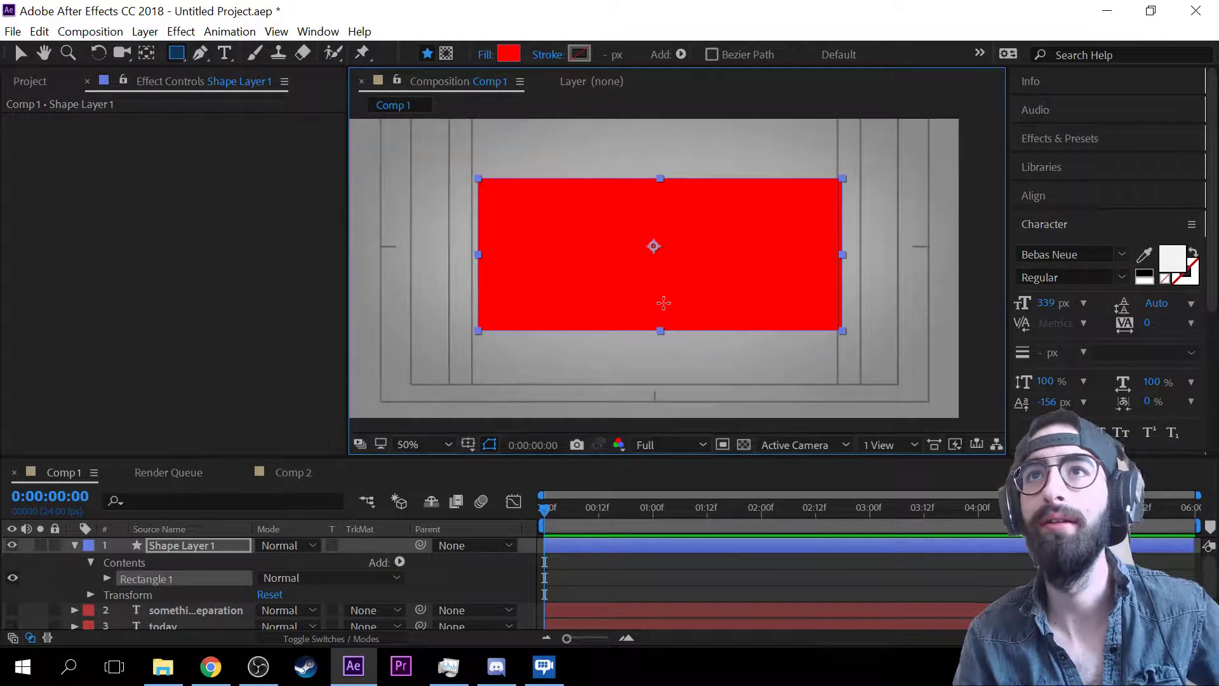
left_click(468, 445)
left_click(490, 531)
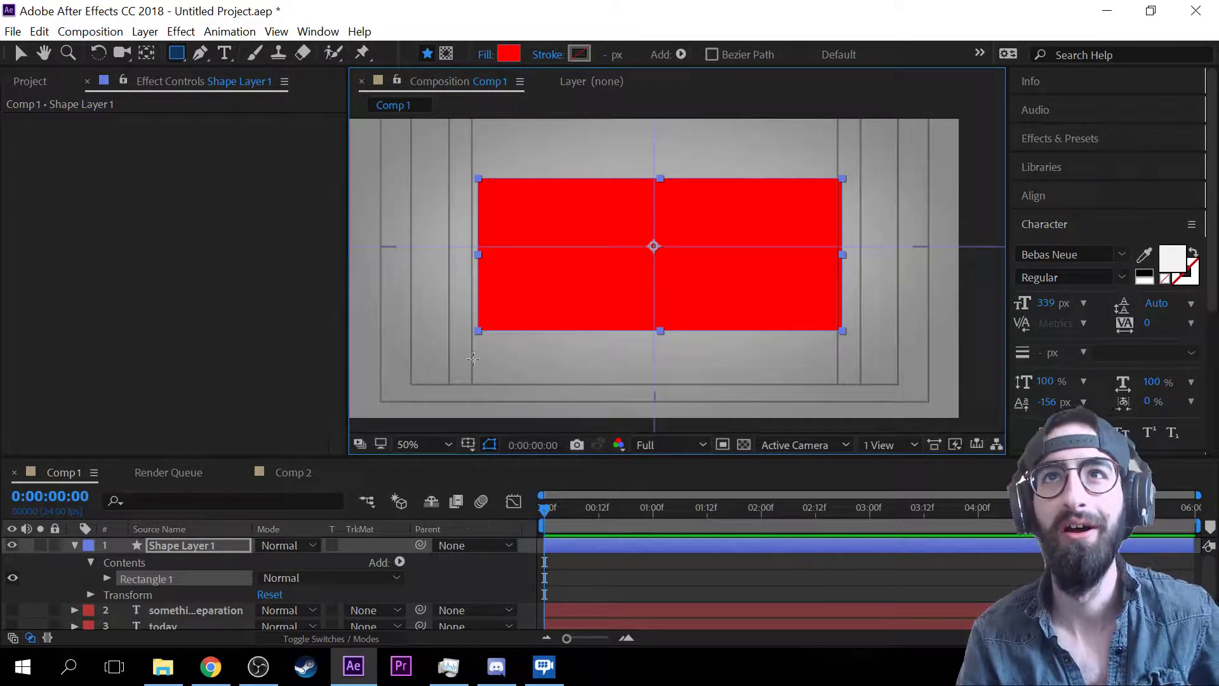
- Enable snapping and move the red rectangle so it is centered on the intersection of the two guides
left_click(21, 52)
left_click(711, 291)
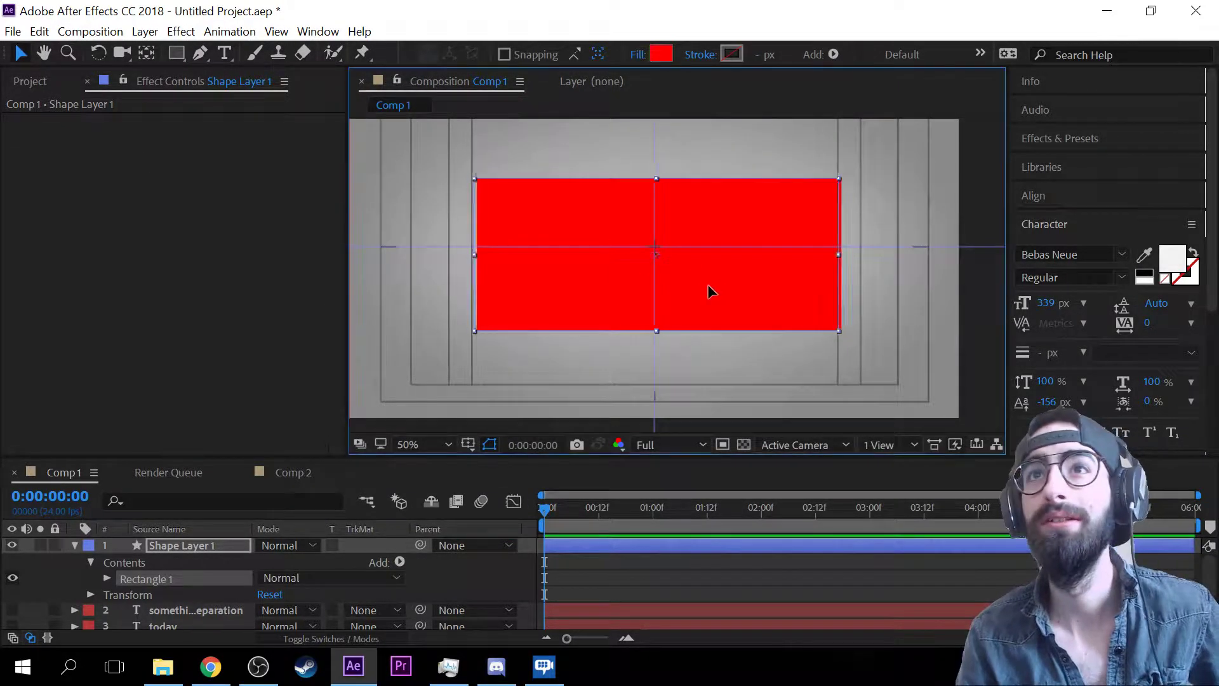
left_click_drag(711, 291, 760, 283)
left_click(505, 54)
left_click(577, 334)
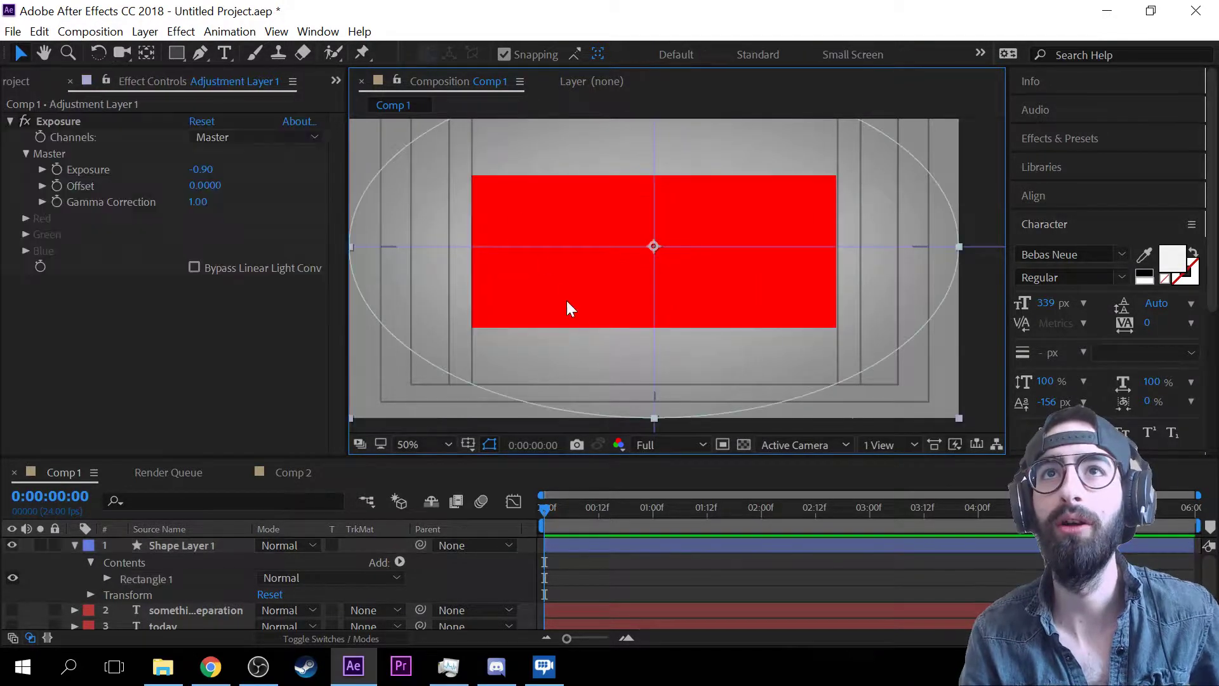
left_click(200, 545)
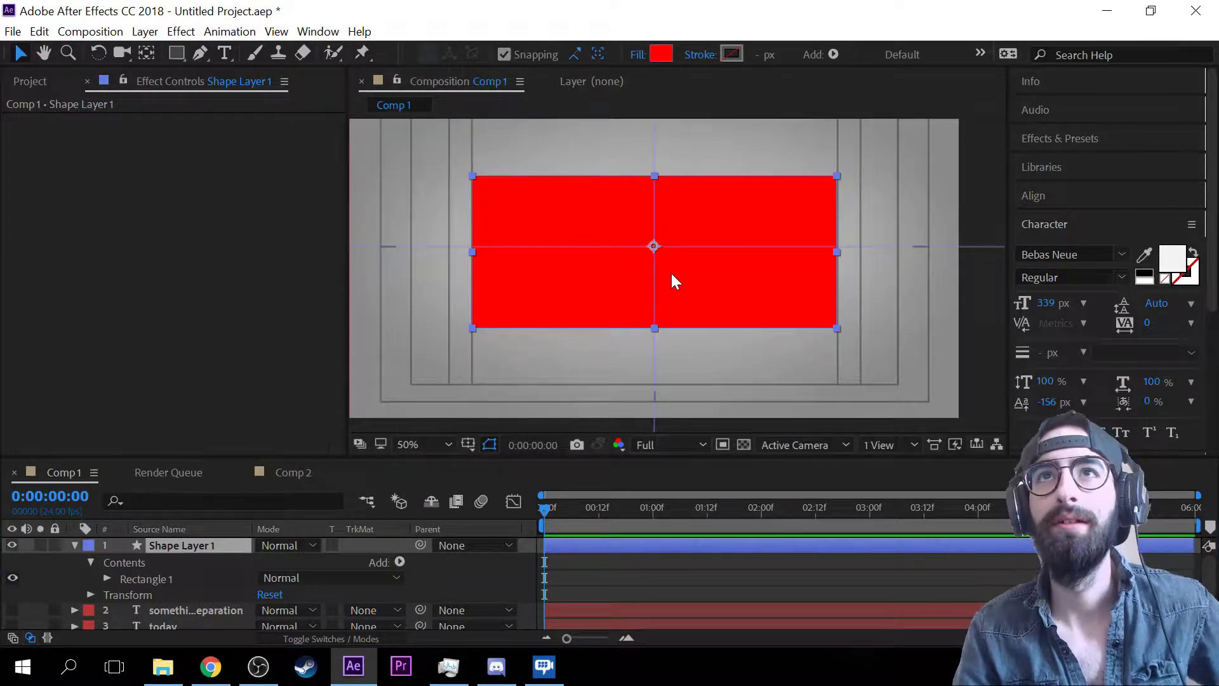
left_click_drag(614, 265, 619, 257)
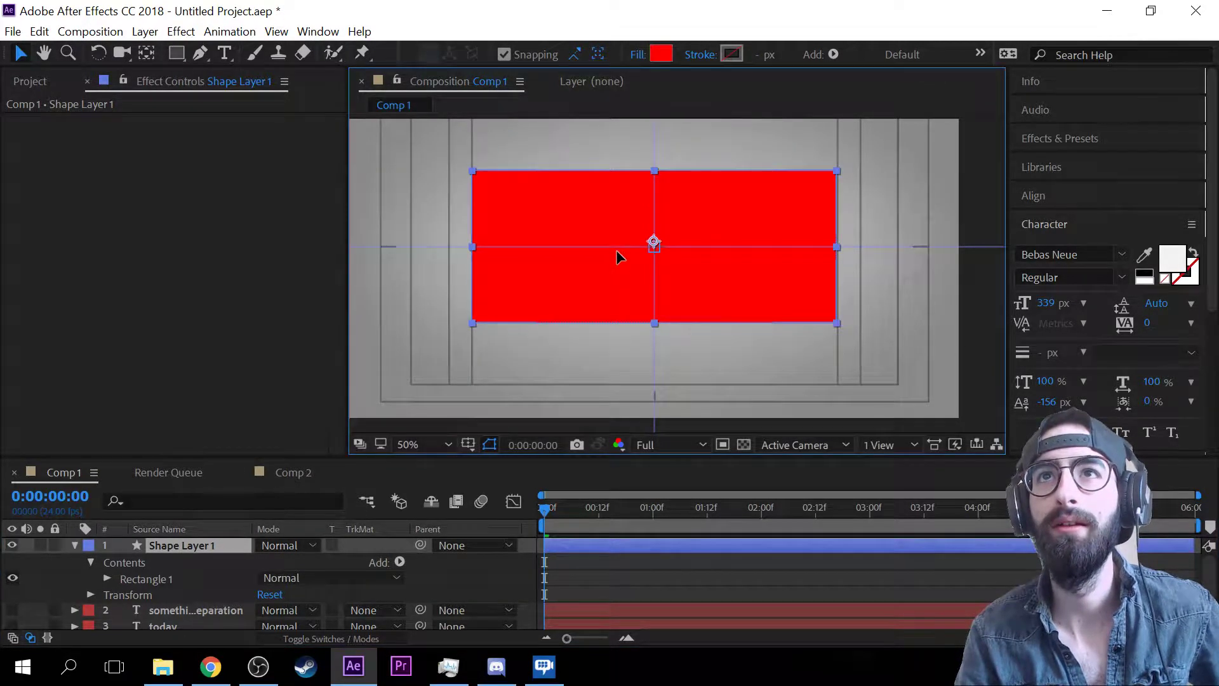
- Examine the rectangle's center and its side edges against the guides and the safe-area lines at closer magnification
left_click(761, 342)
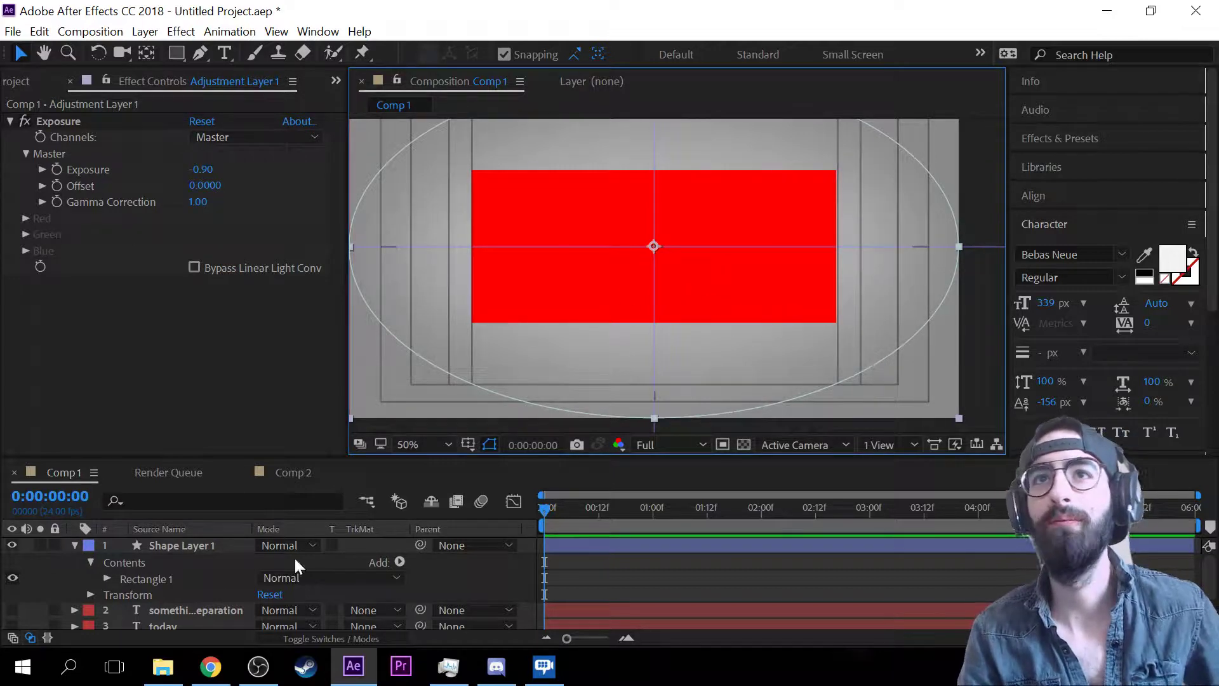
left_click(199, 541)
scroll(645, 218, "up", 4)
scroll(635, 268, "down", 4)
scroll(635, 268, "up", 4)
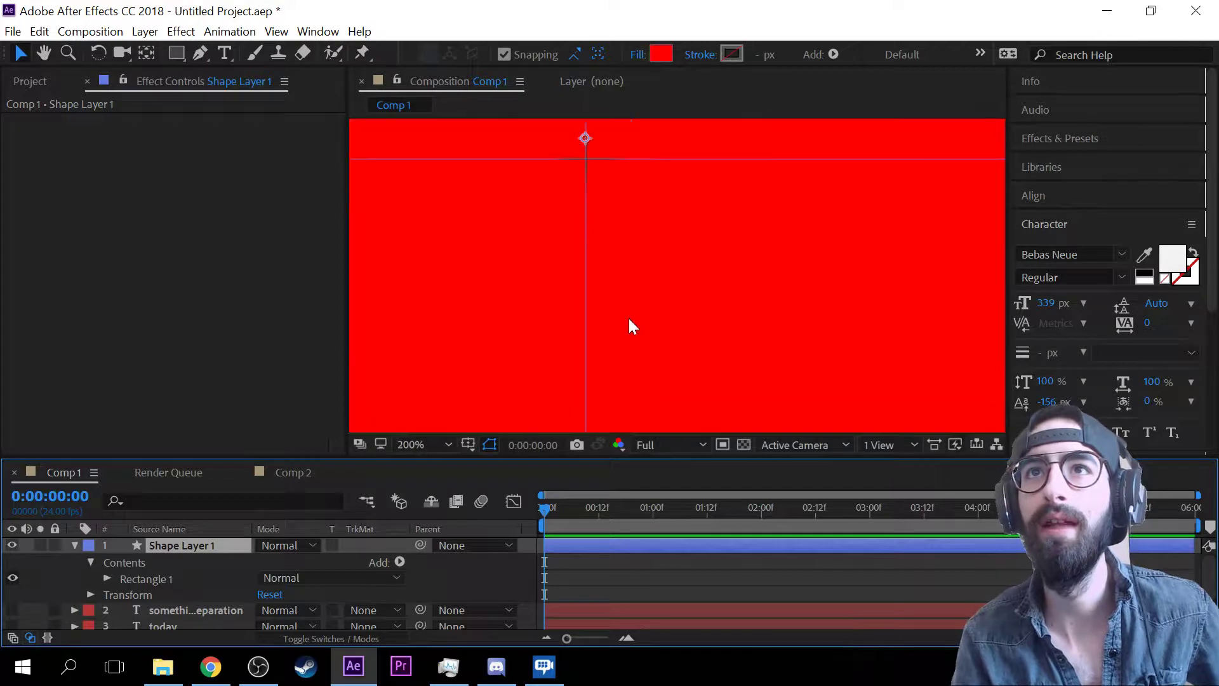
scroll(607, 227, "down", 1)
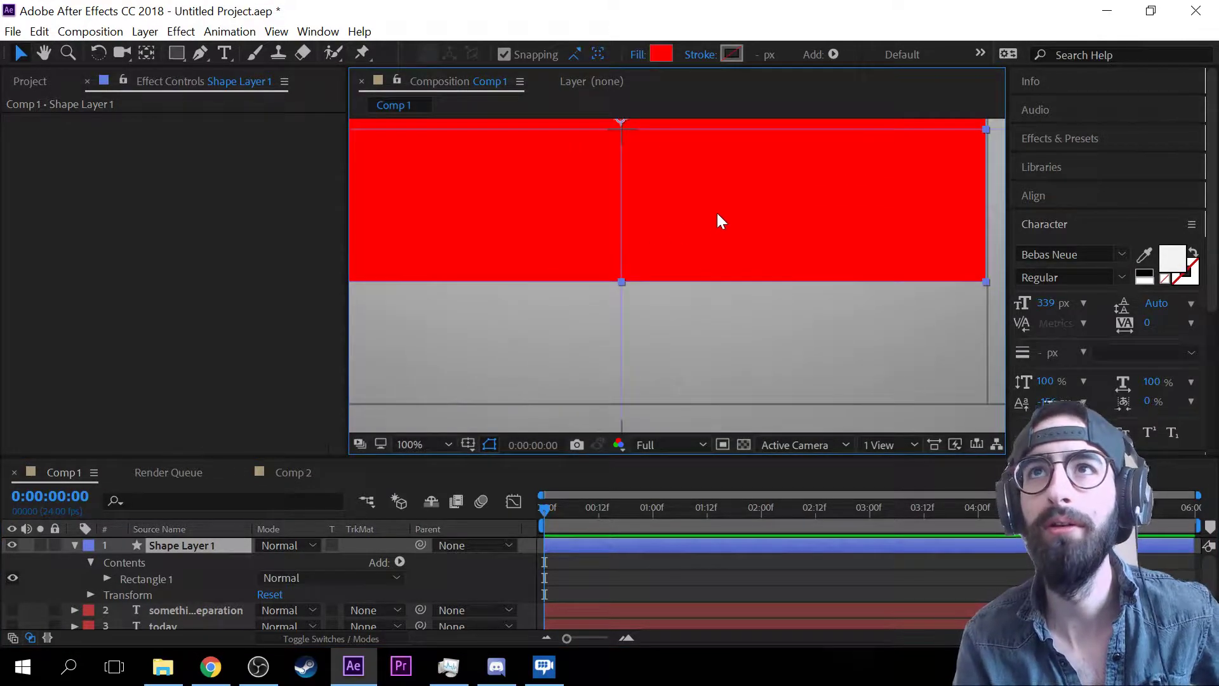
left_click_drag(693, 236, 499, 338)
left_click(826, 321)
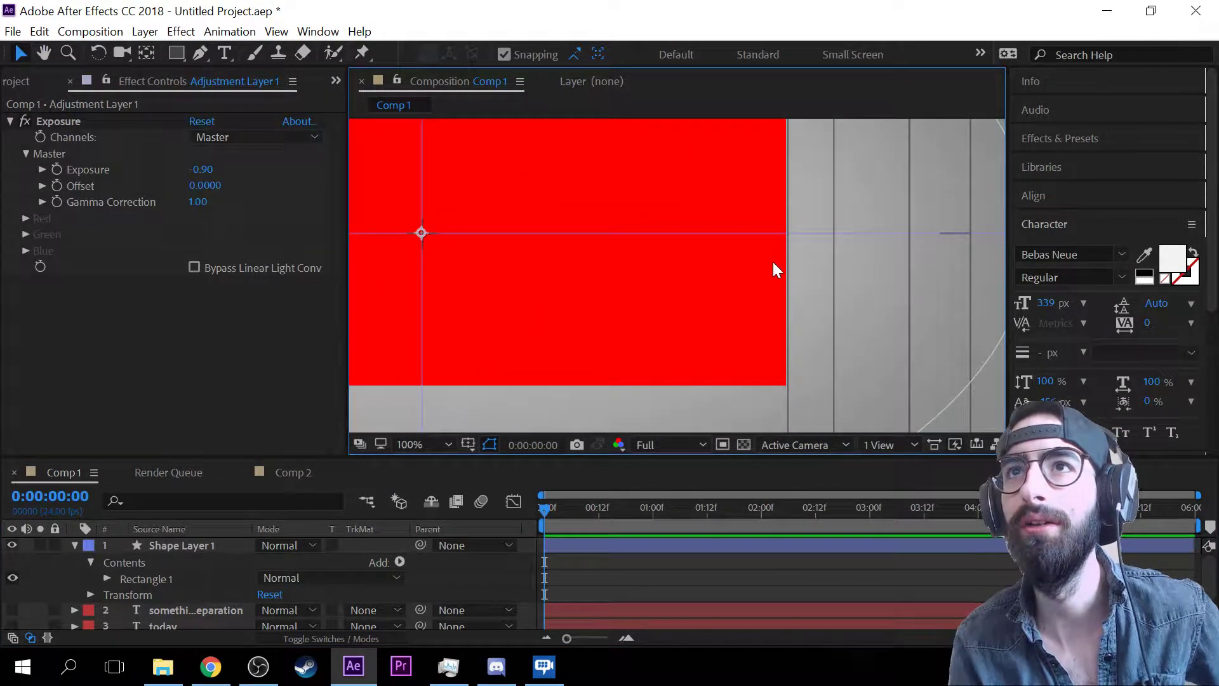
left_click_drag(603, 337, 829, 369)
left_click_drag(601, 310, 1107, 269)
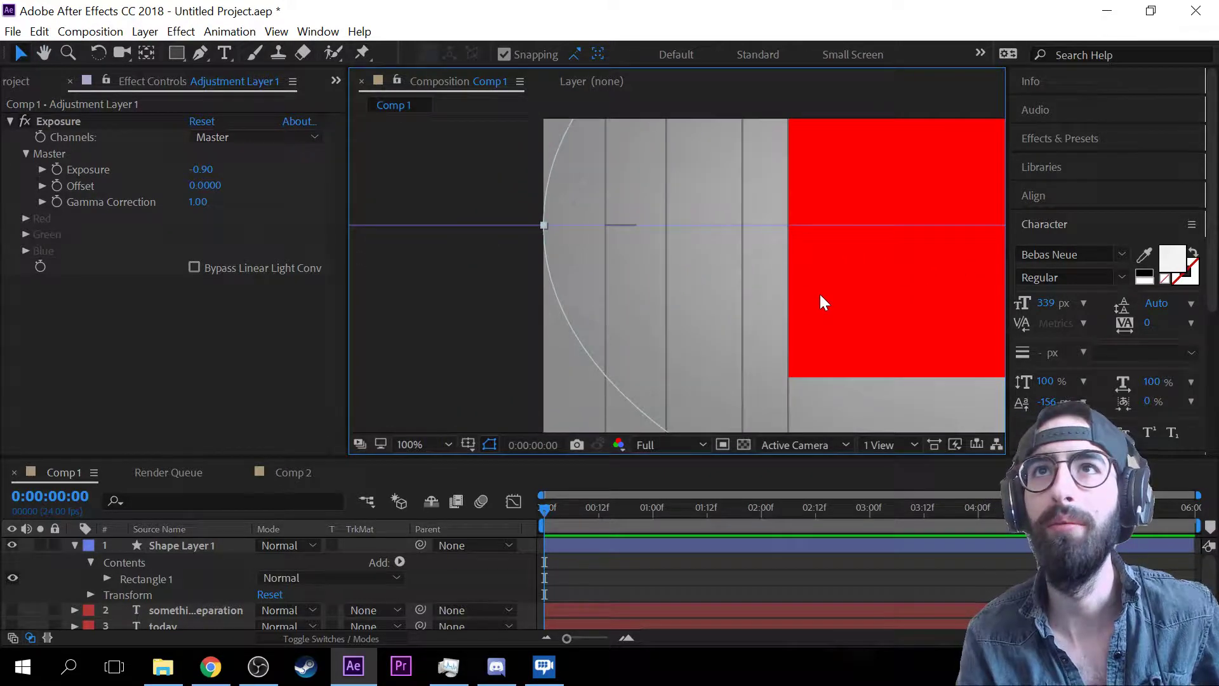
left_click_drag(795, 304, 692, 319)
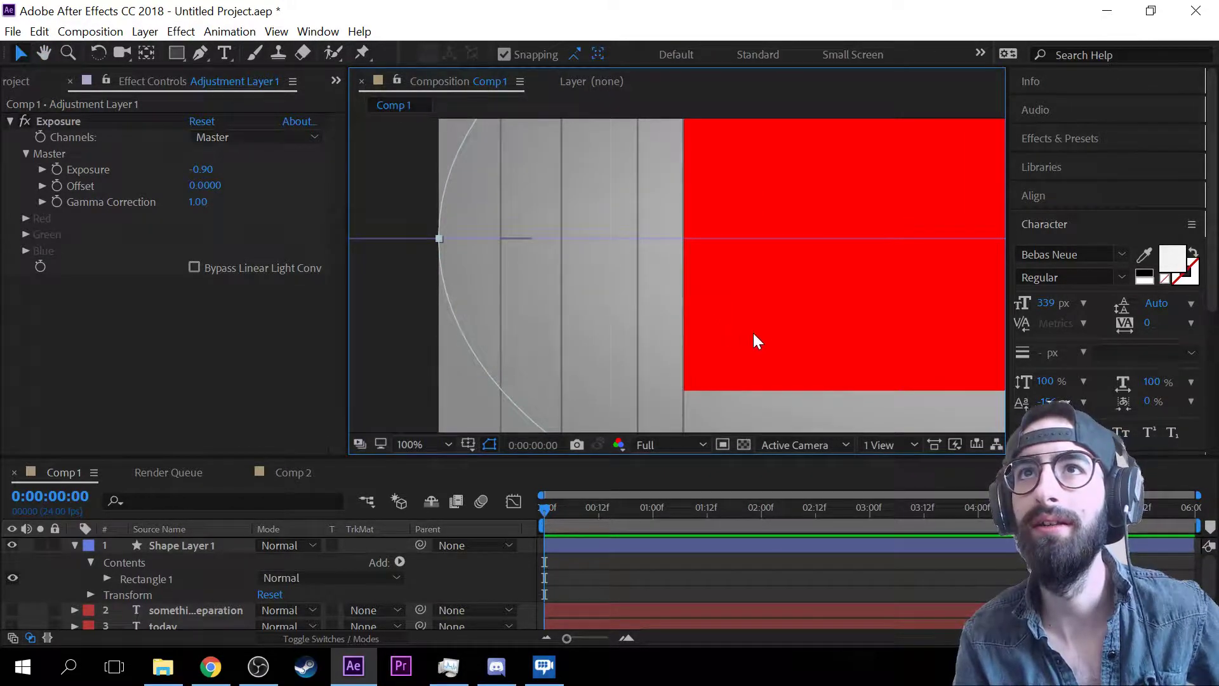
- Fine-tune the vertical guide at 1600% magnification so it lines up with the frame's center mark
scroll(753, 332, "down", 4)
scroll(797, 330, "up", 5)
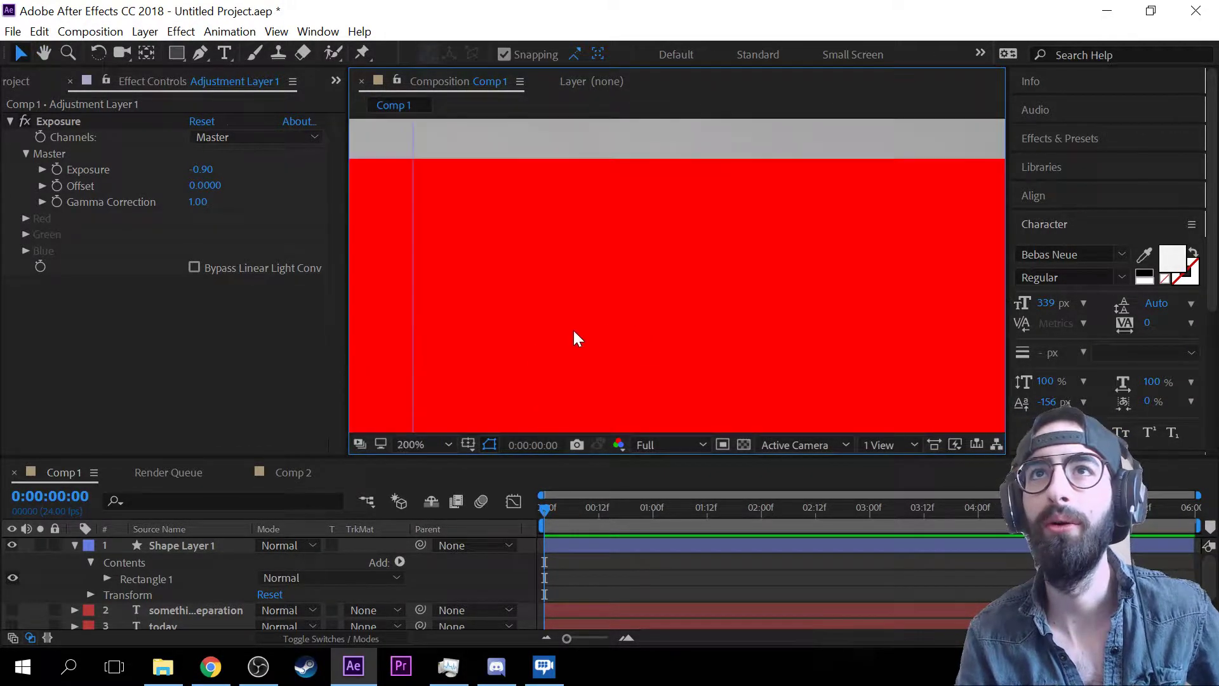
left_click_drag(578, 339, 765, 143)
scroll(717, 239, "up", 2)
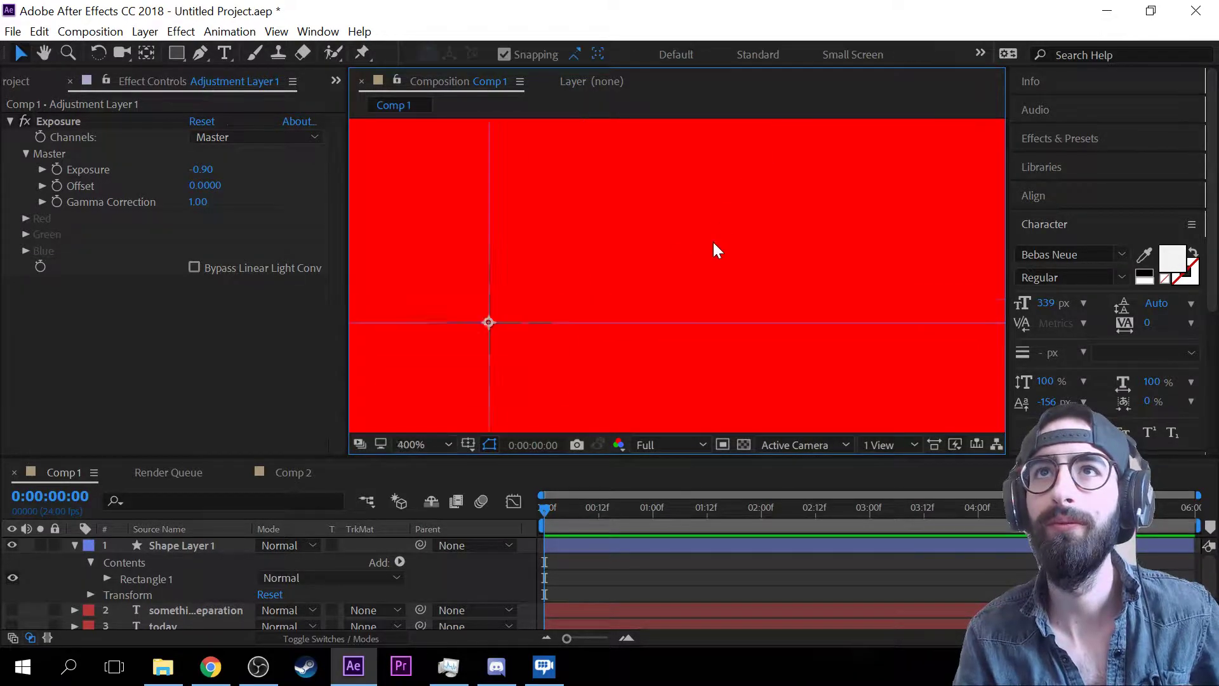
left_click_drag(576, 331, 765, 319)
scroll(765, 319, "up", 1)
left_click_drag(592, 341, 756, 150)
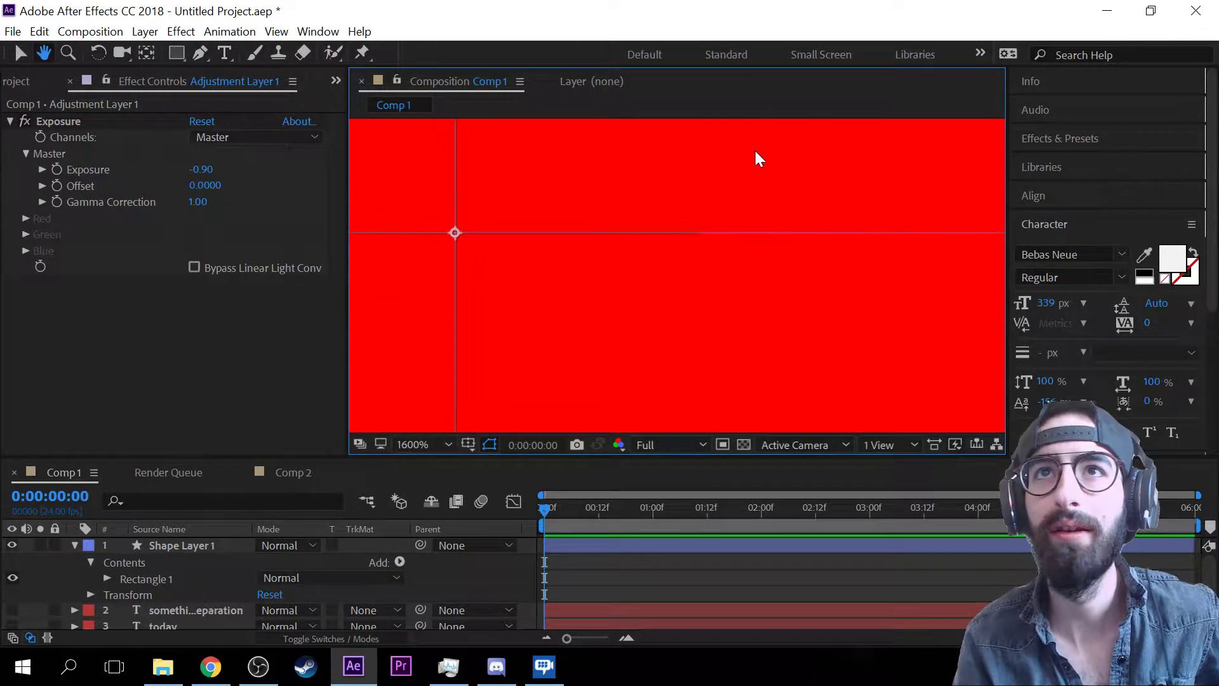
left_click_drag(621, 282, 609, 311)
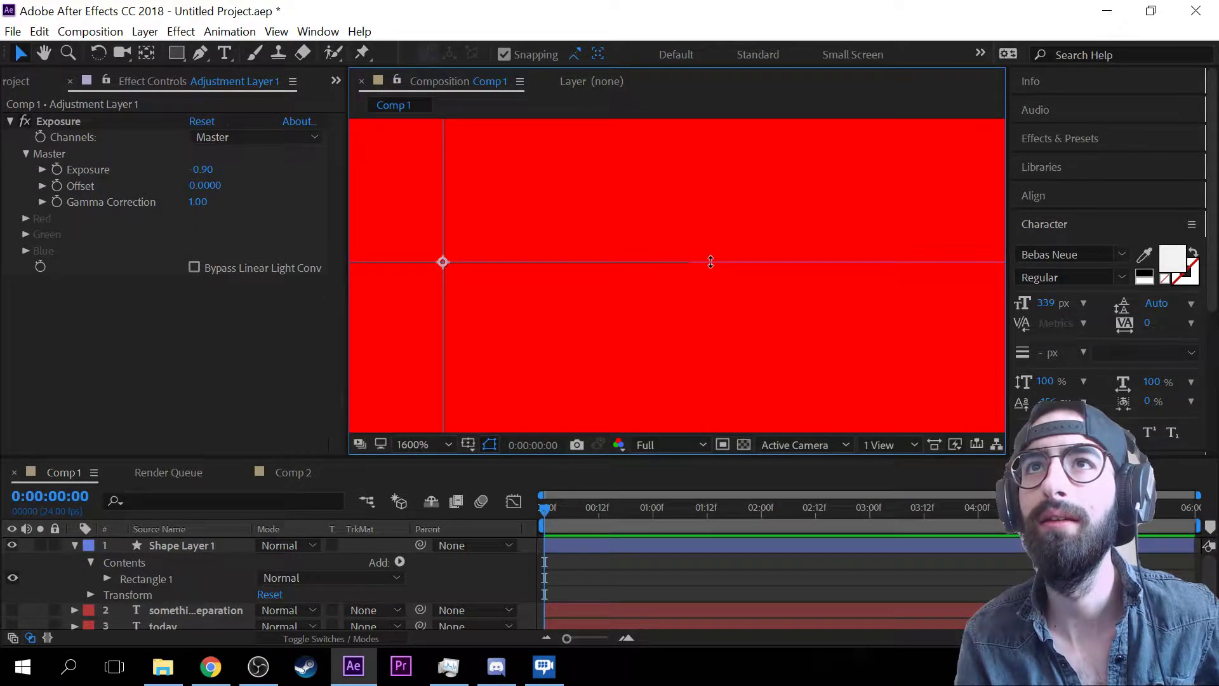
left_click_drag(586, 232, 719, 399)
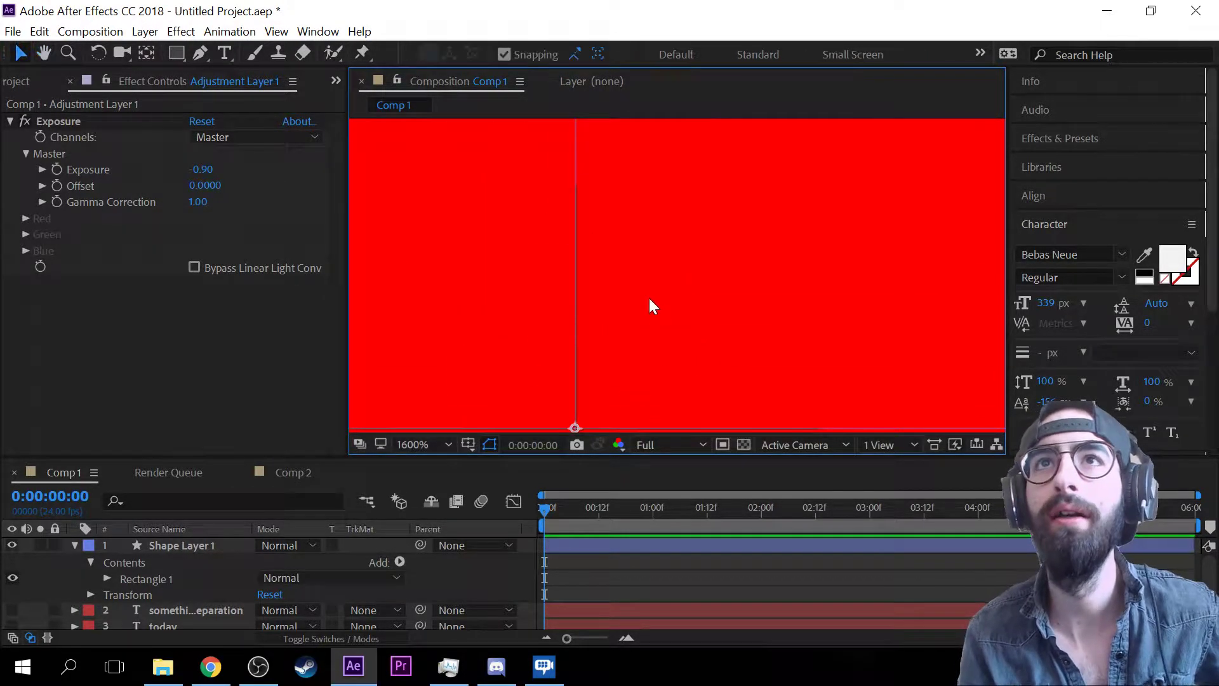
left_click_drag(650, 299, 649, 316)
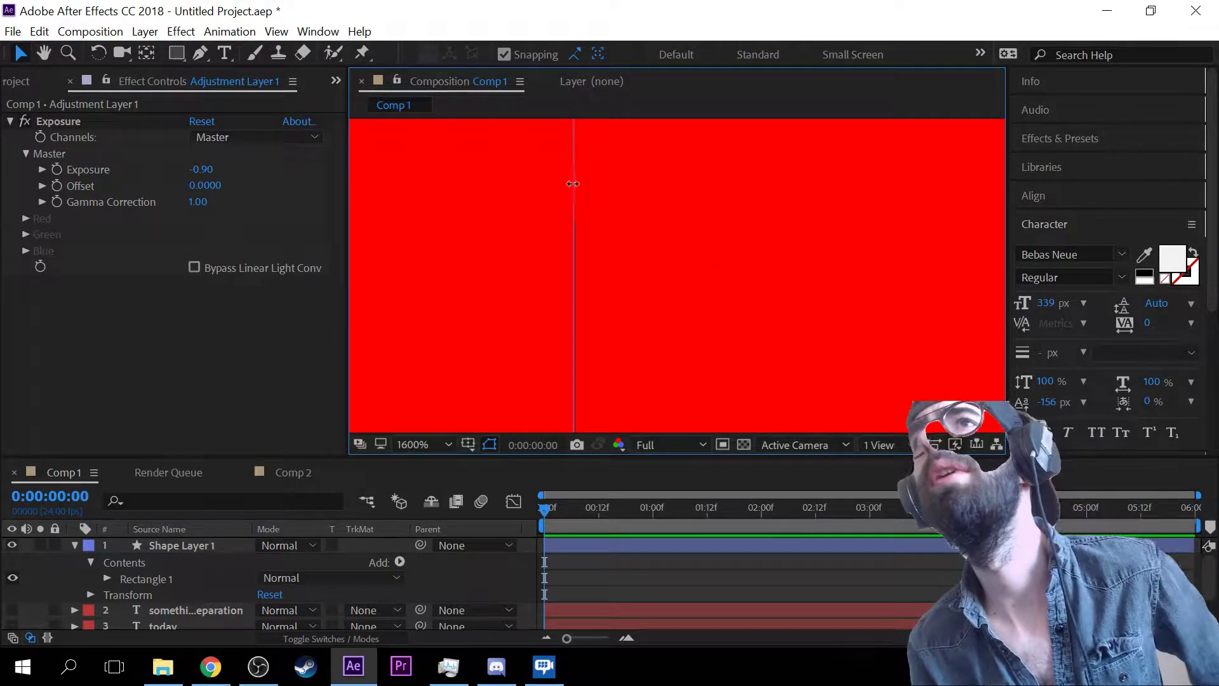
left_click_drag(574, 183, 574, 184)
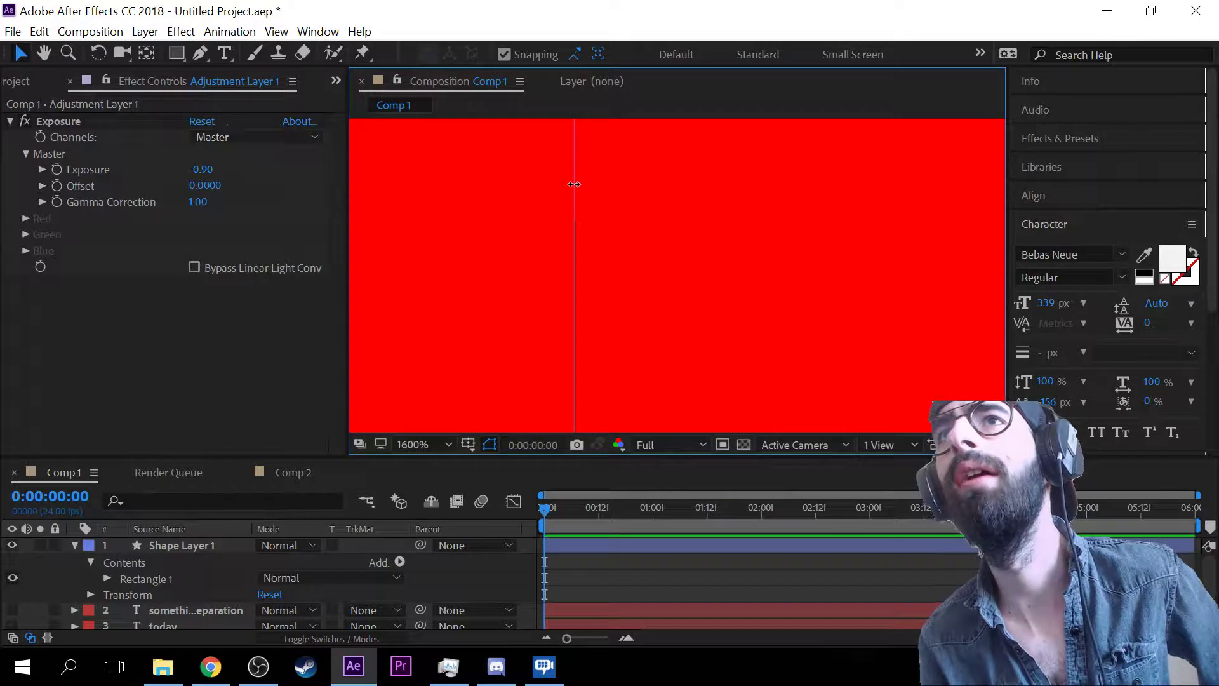
- Lock Adjustment Layer 1, fraxctl and Light Gray Solid 1, and select the red rectangle
scroll(661, 232, "down", 8)
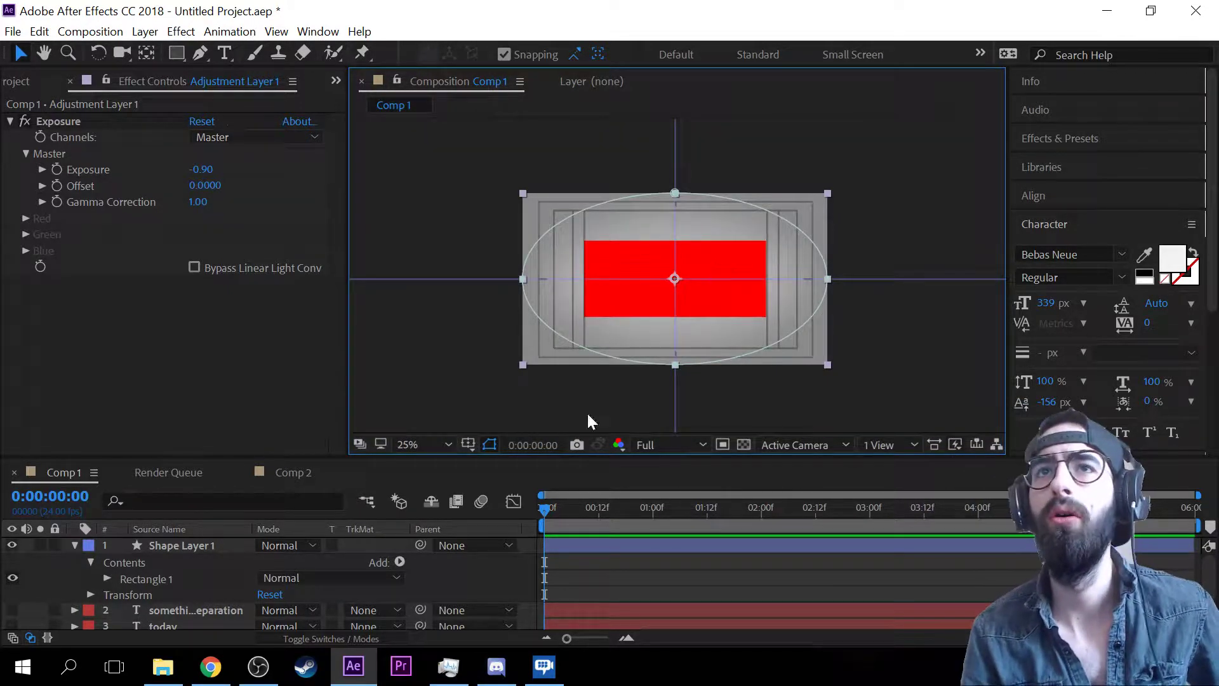
scroll(157, 601, "down", 3)
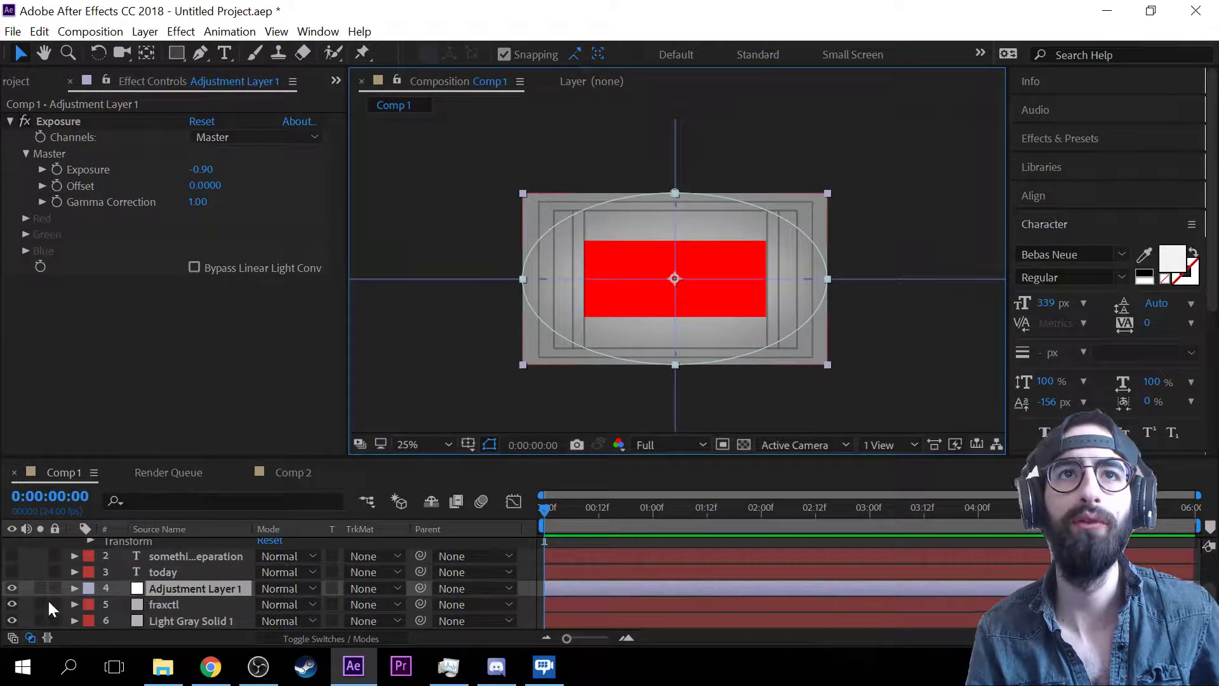
left_click_drag(59, 590, 54, 636)
mouse_move(722, 261)
left_mouse_down()
mouse_move(698, 259)
mouse_move(742, 259)
mouse_move(724, 262)
left_mouse_up()
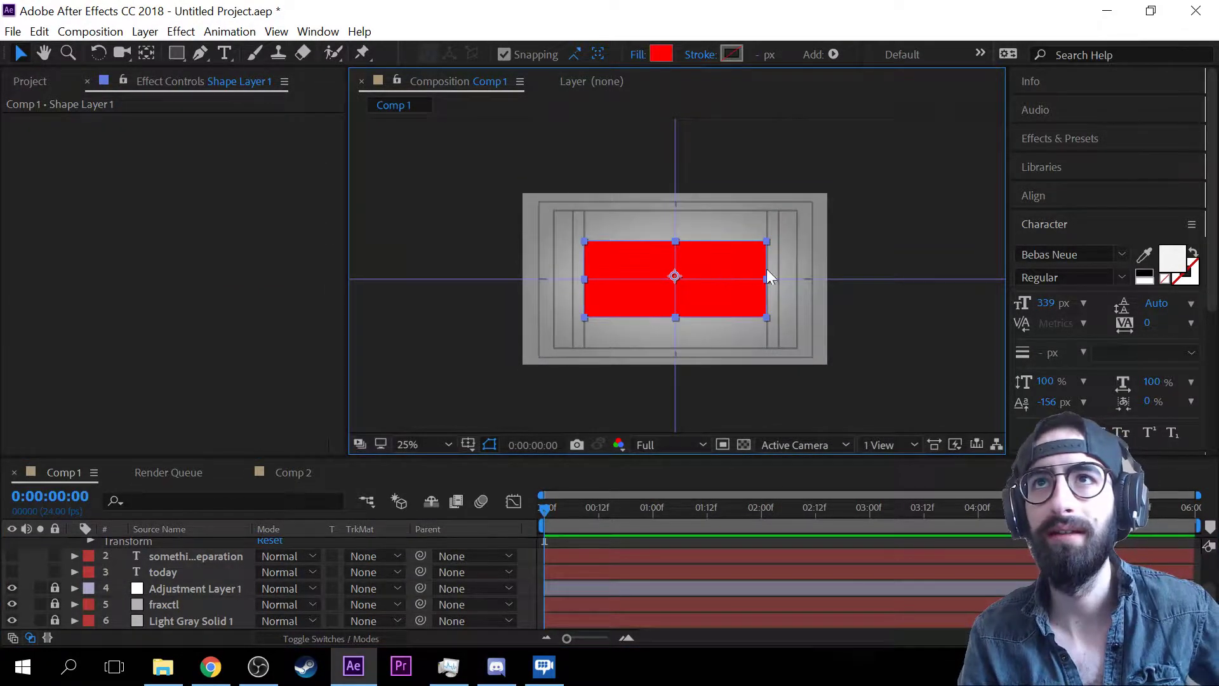
- Examine how the vertical guide lines up with the center mark at the frame's upper edge, at up to 1600% magnification
scroll(790, 257, "up", 4)
scroll(814, 264, "down", 2)
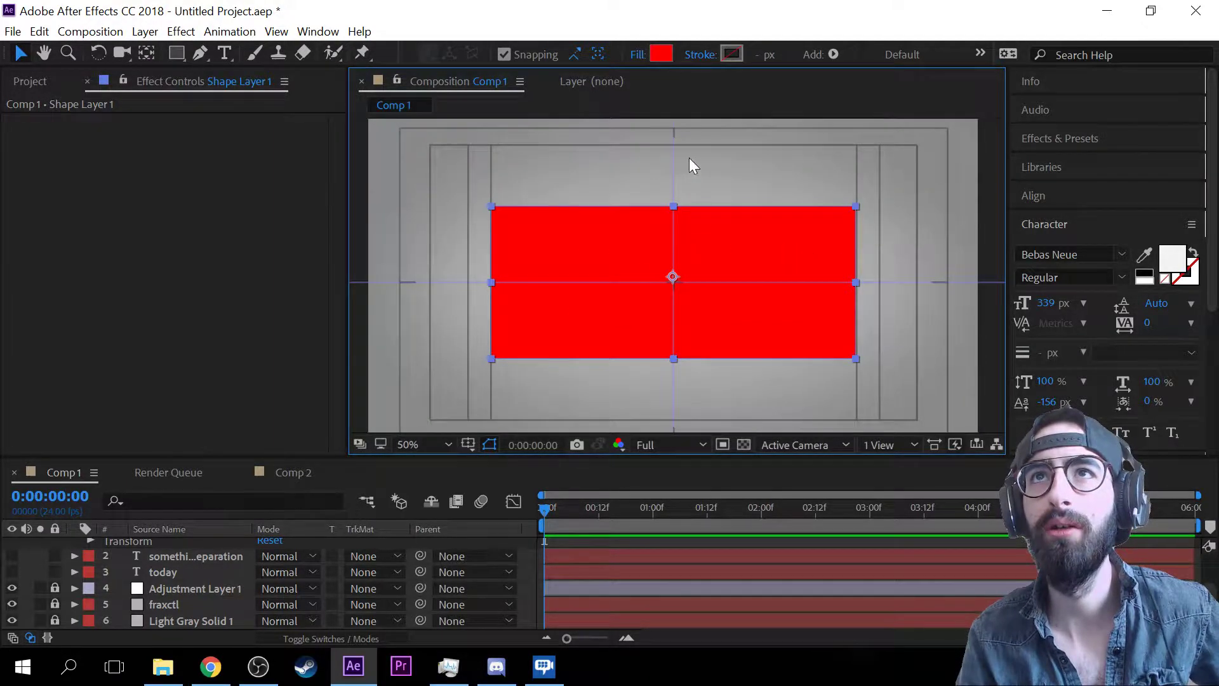
scroll(692, 165, "up", 6)
key("h")
left_click_drag(556, 343, 748, 331)
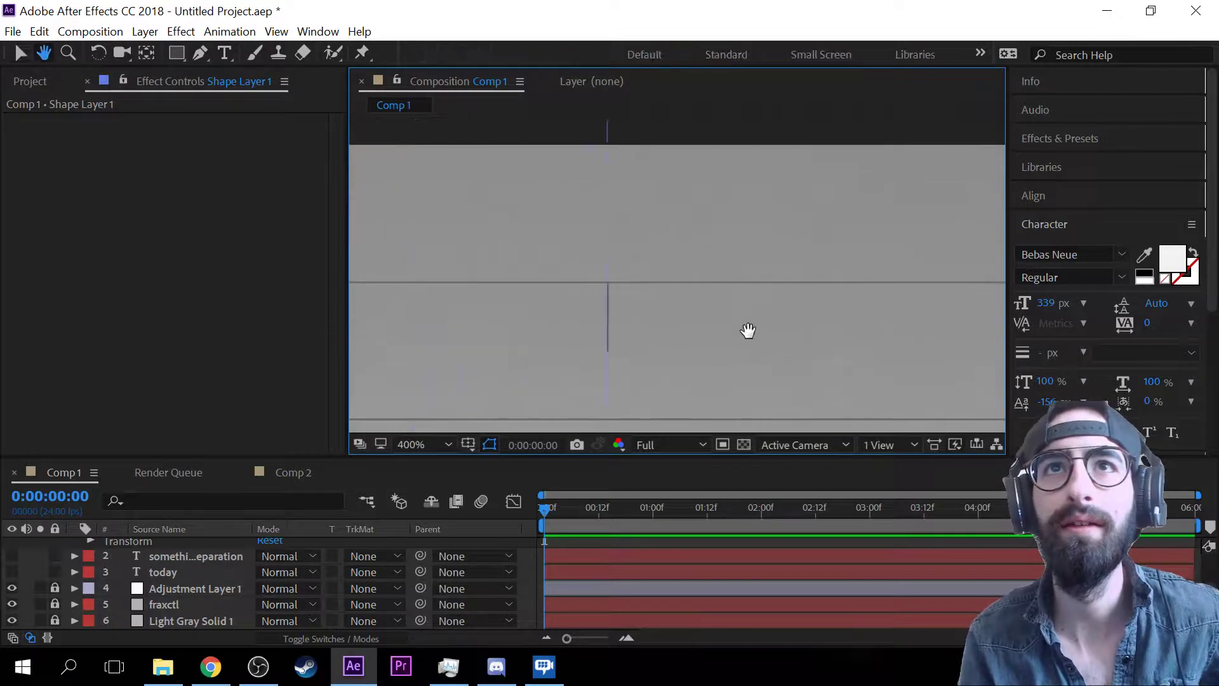
scroll(699, 333, "up", 2)
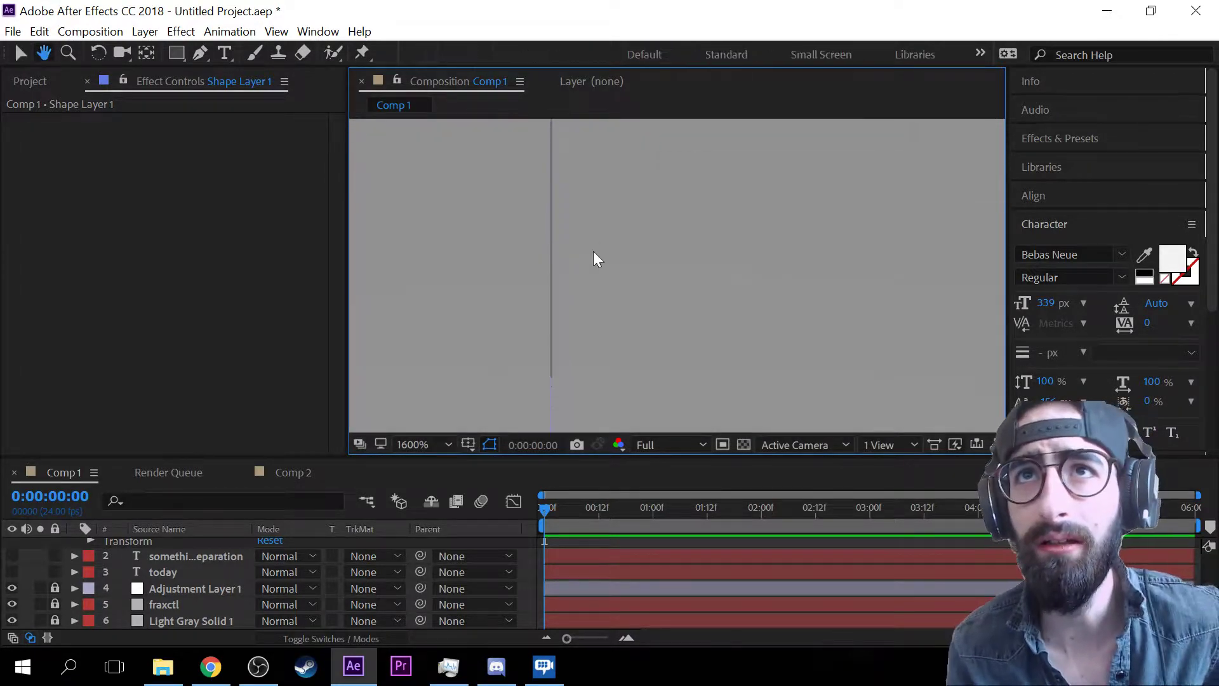
key("v")
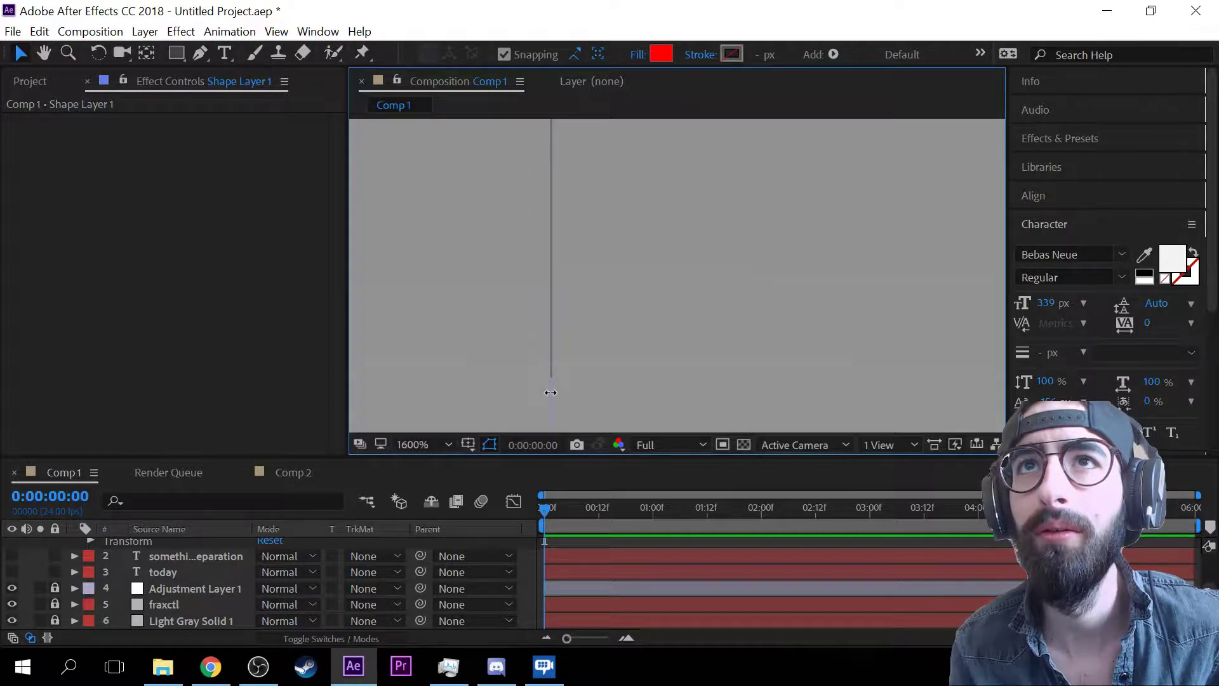
scroll(621, 356, "down", 8)
- Snap the red rectangle to the guides' center, deselect it and check its edges against the safe-area lines
left_click_drag(730, 364, 706, 325)
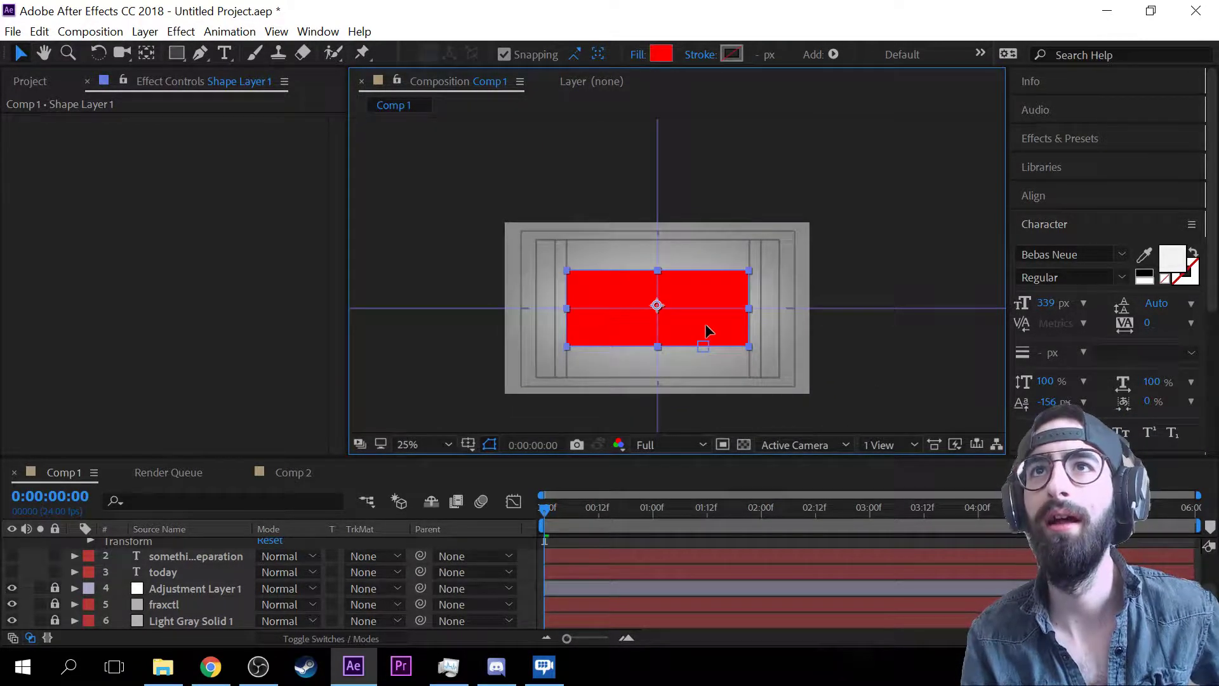
left_click(802, 358)
scroll(772, 333, "up", 6)
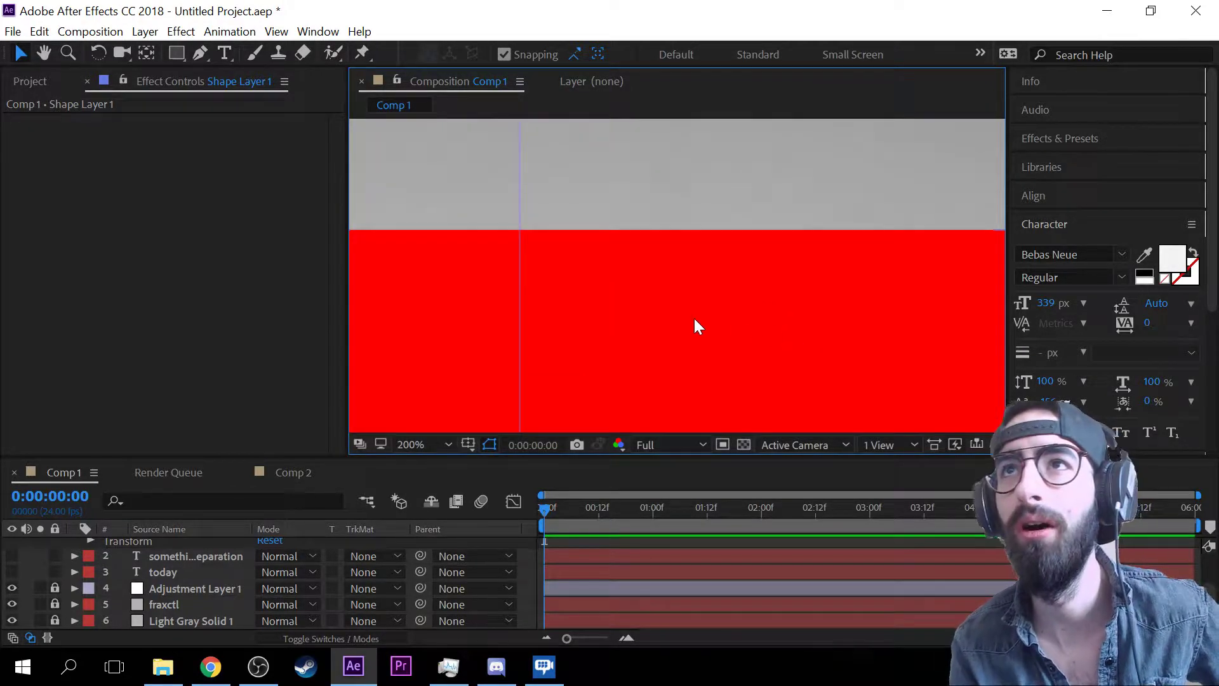
scroll(546, 307, "down", 4)
scroll(550, 306, "up", 4)
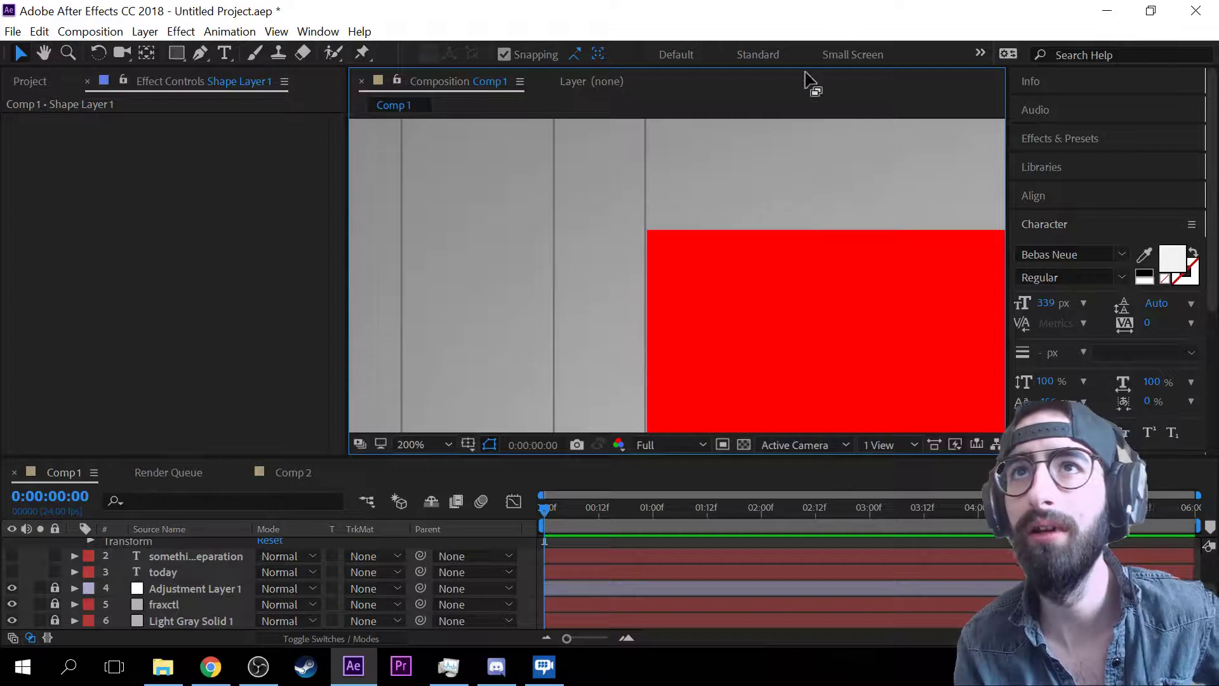
scroll(787, 138, "down", 1)
scroll(724, 211, "down", 1)
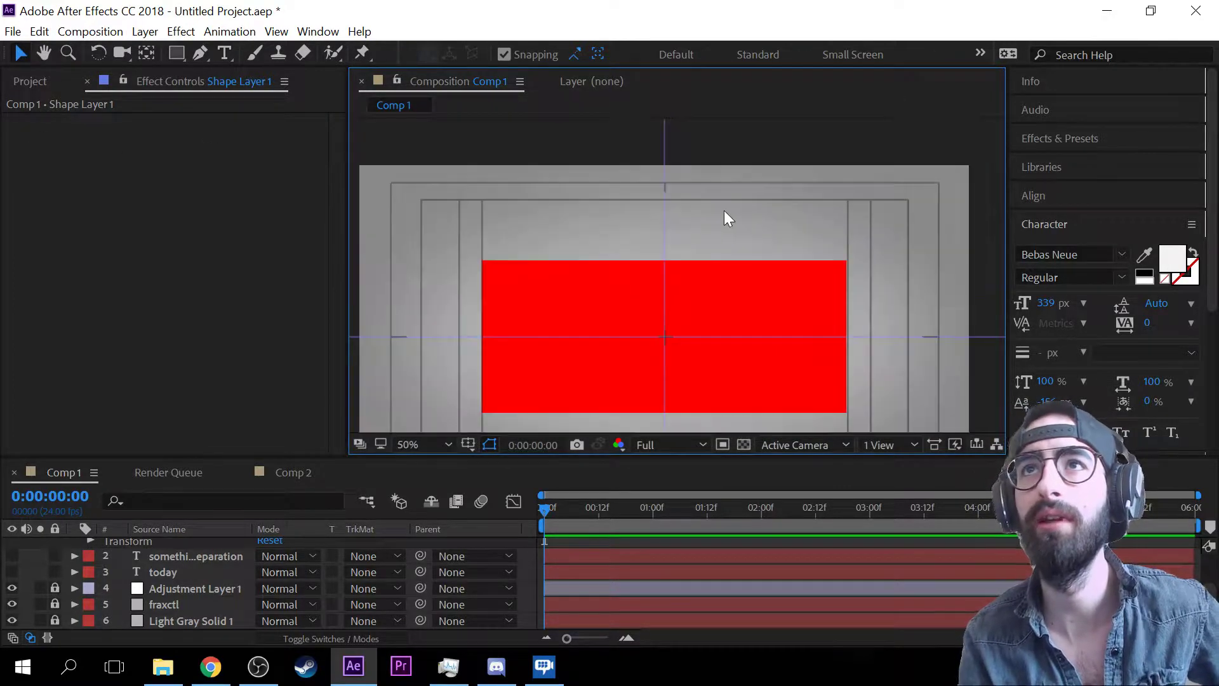
scroll(826, 206, "up", 1)
left_click_drag(827, 205, 371, 193)
left_click_drag(445, 188, 688, 189)
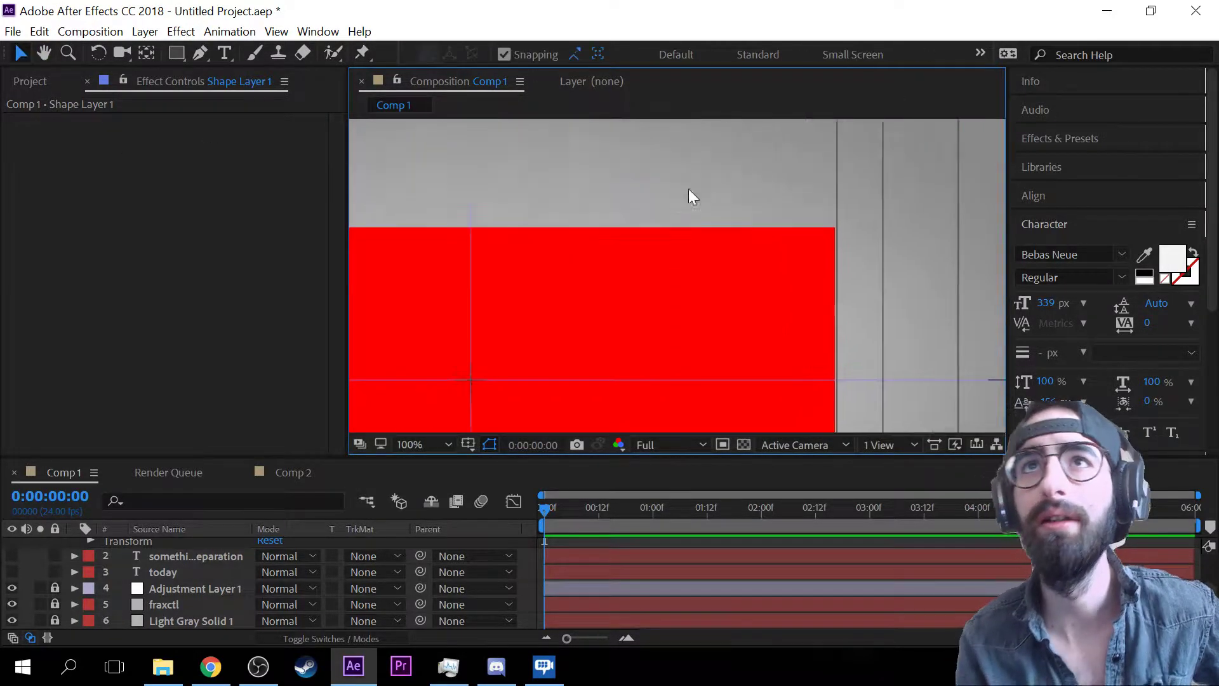
scroll(688, 190, "down", 2)
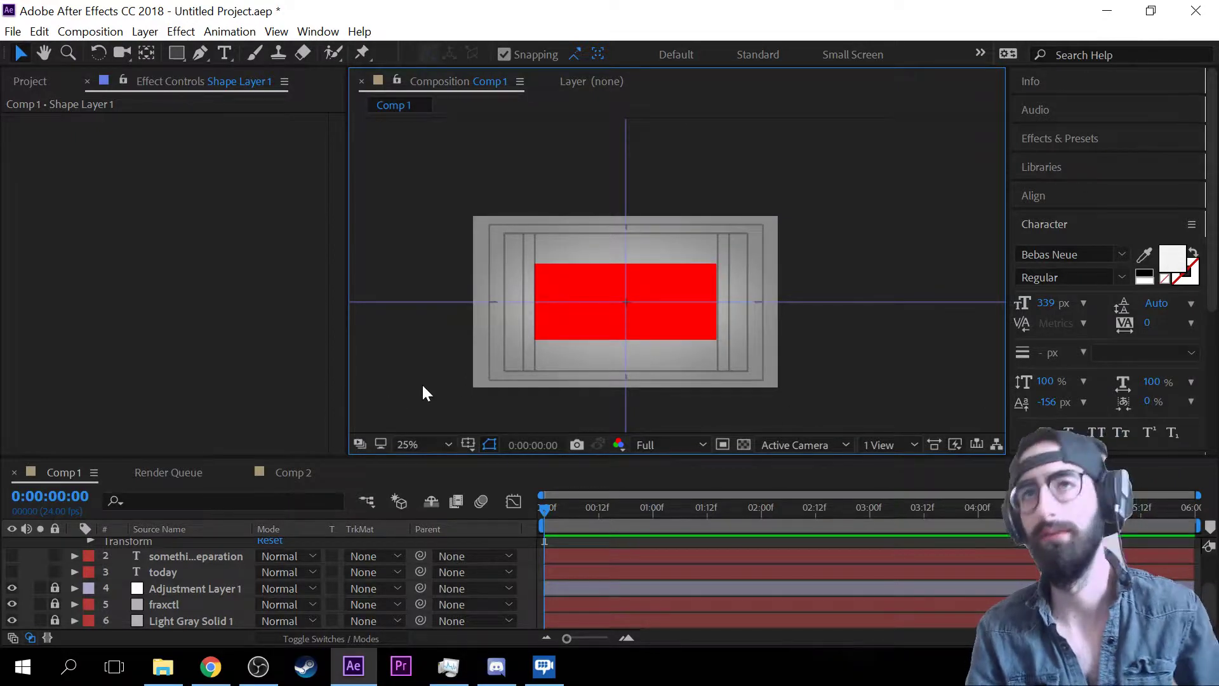
- Remove the fill from the red rectangle by setting its fill type to None
scroll(164, 578, "up", 2)
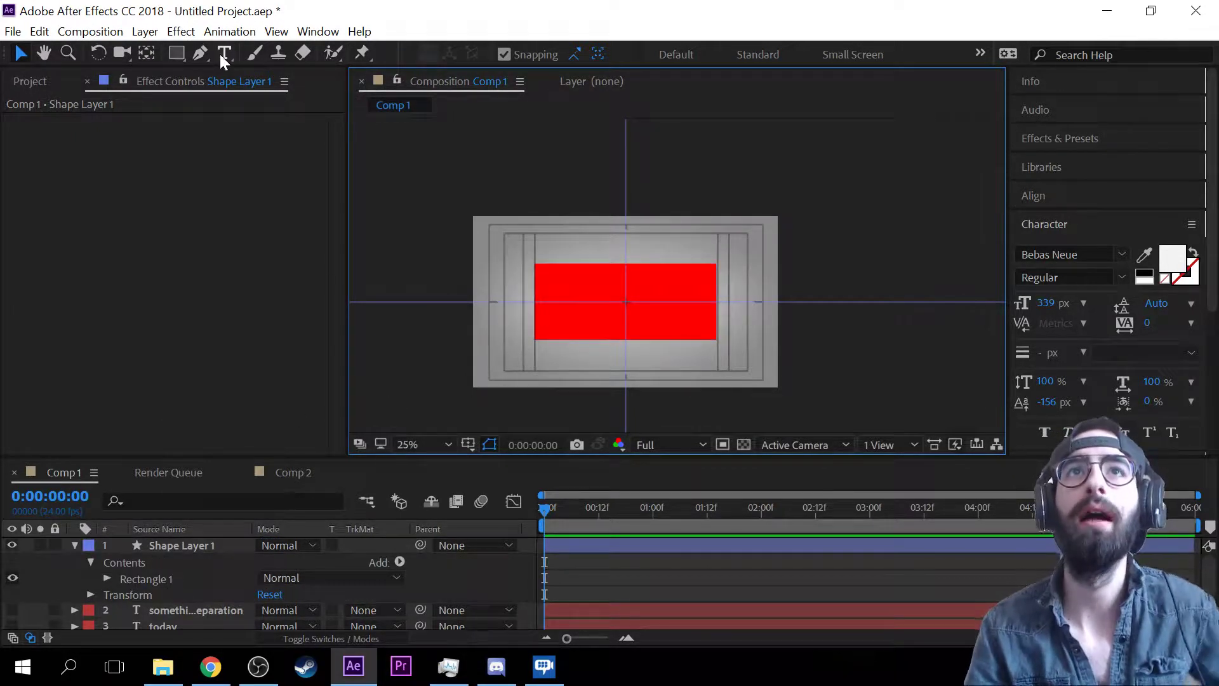
left_click(656, 286)
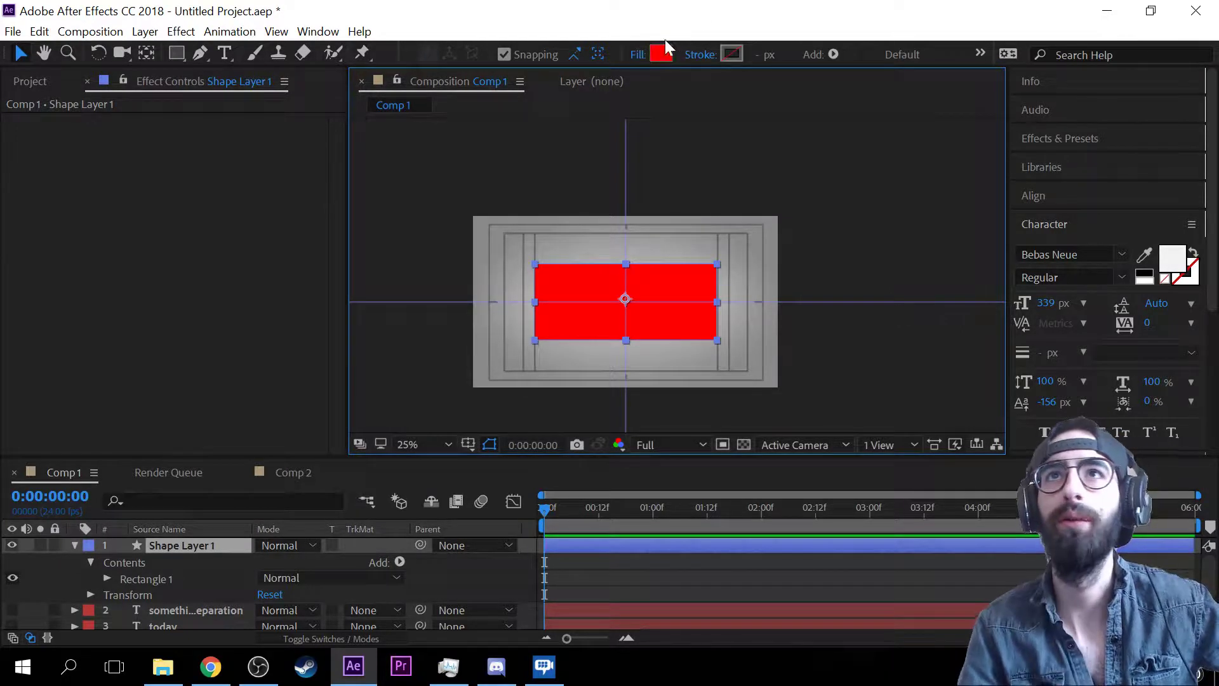
left_click(637, 55)
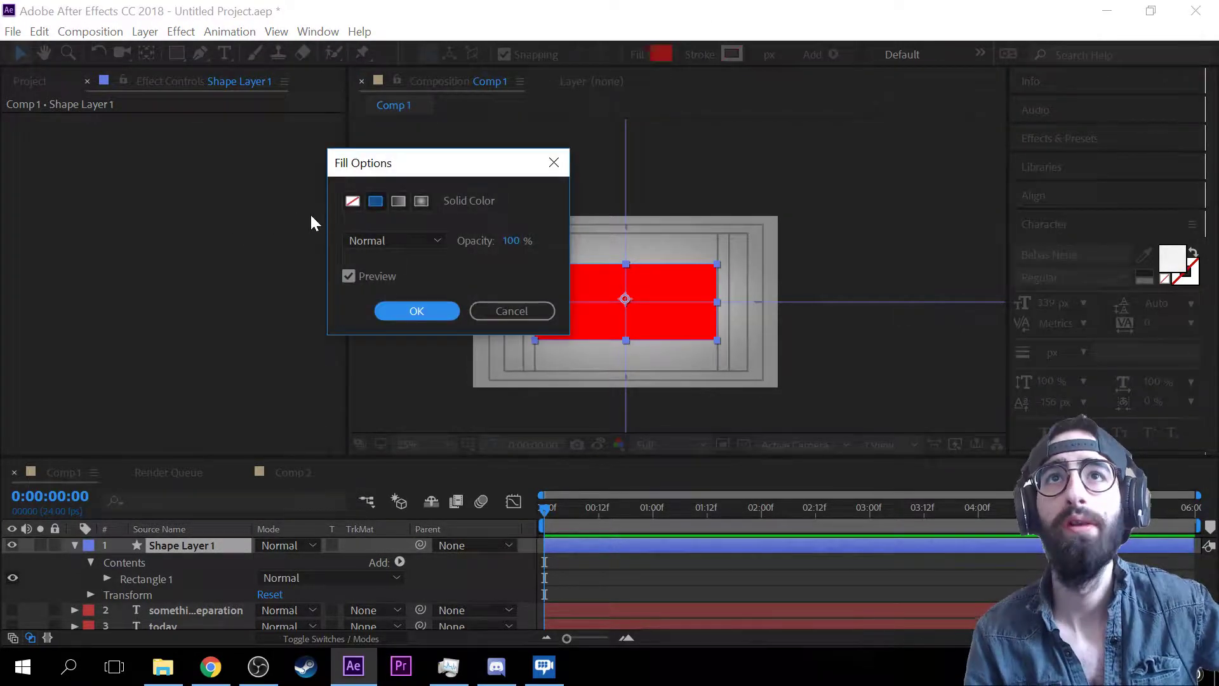
left_click(354, 201)
left_click(422, 308)
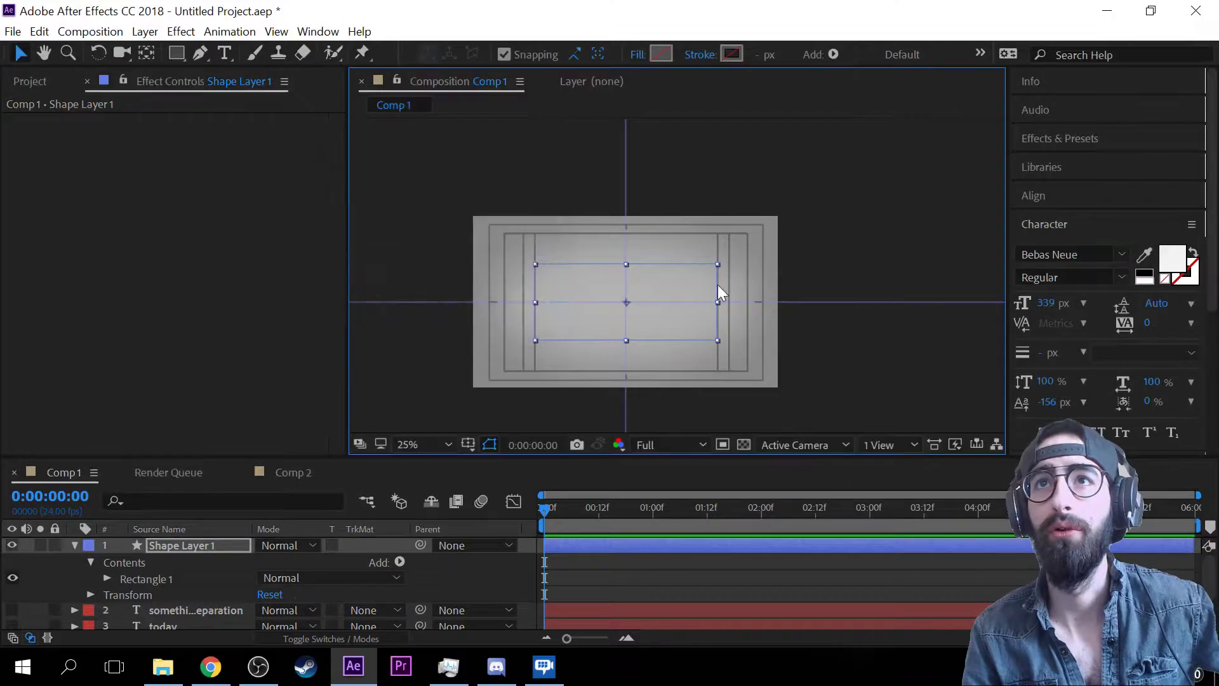
- Give the rectangle a black stroke, colour 000000
scroll(604, 271, "up", 4)
scroll(605, 266, "down", 2)
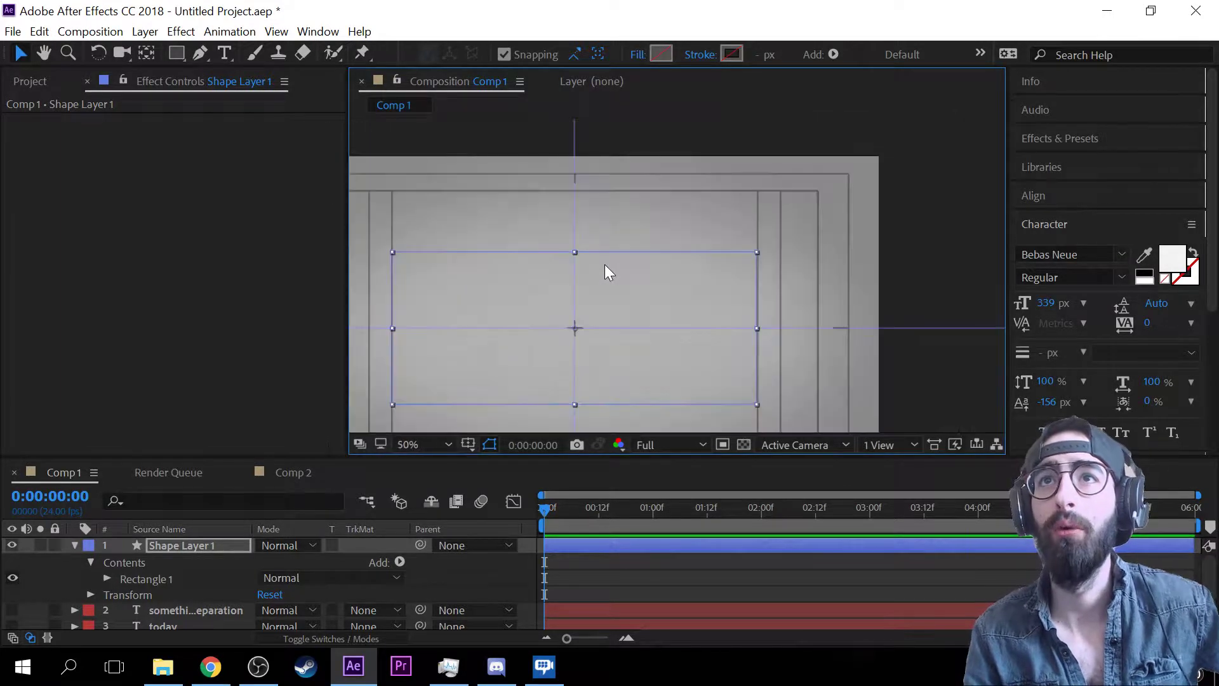
left_click(737, 59)
left_click_drag(261, 245, 303, 450)
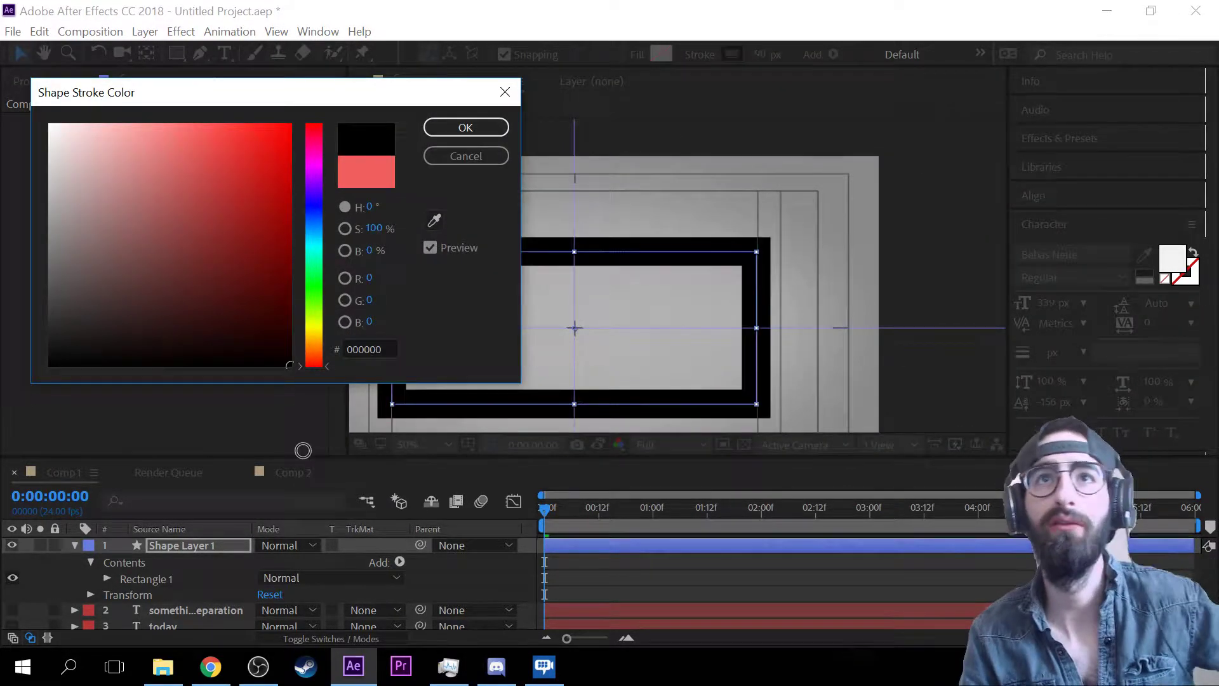
left_click(477, 130)
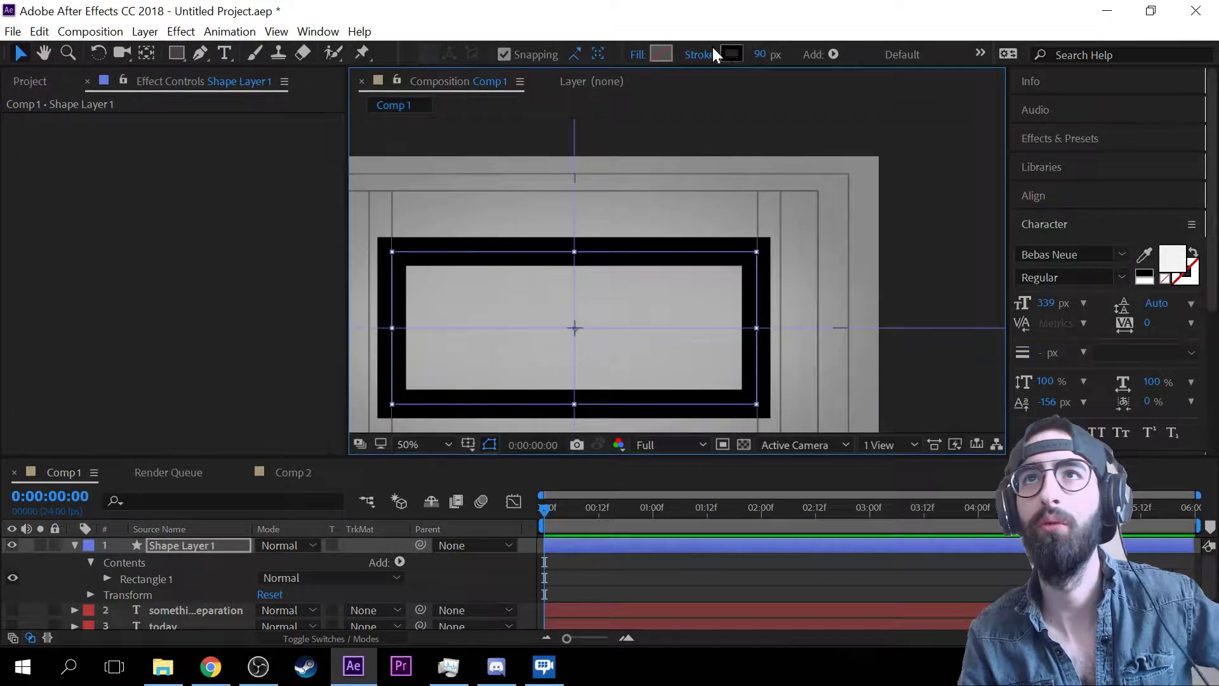
- Reduce the rectangle's stroke width to 4 px, judging the line thickness at 200% magnification
left_click_drag(770, 56, 696, 55)
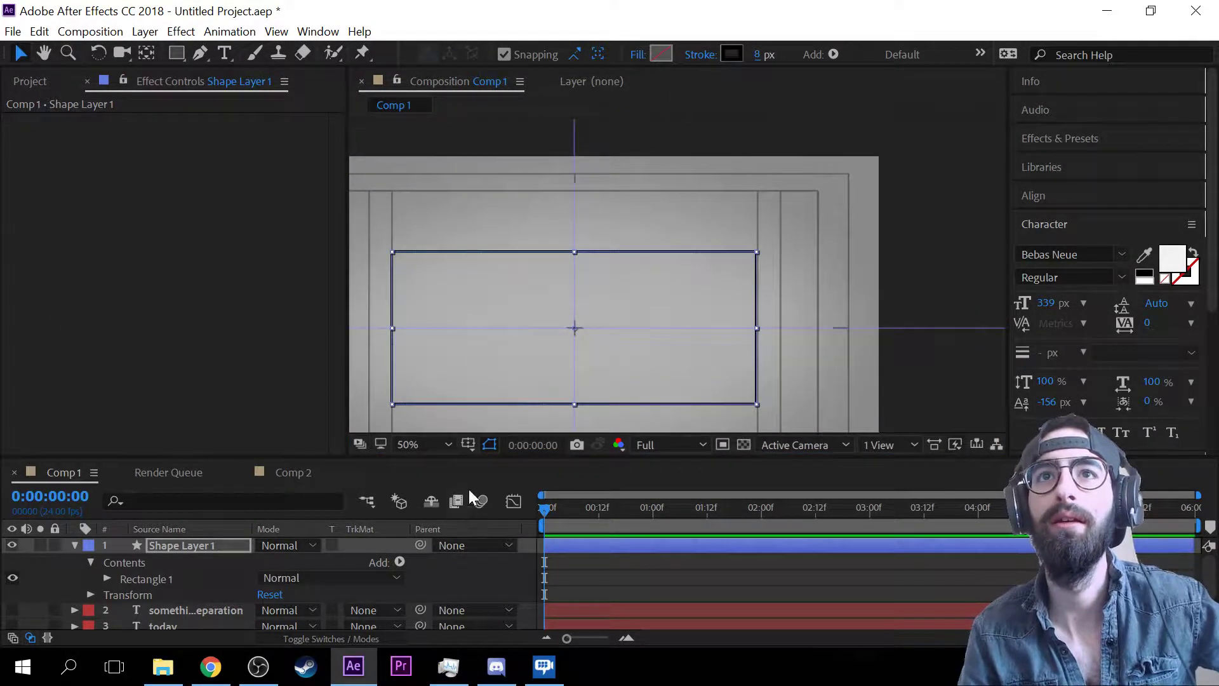
scroll(474, 328, "up", 4)
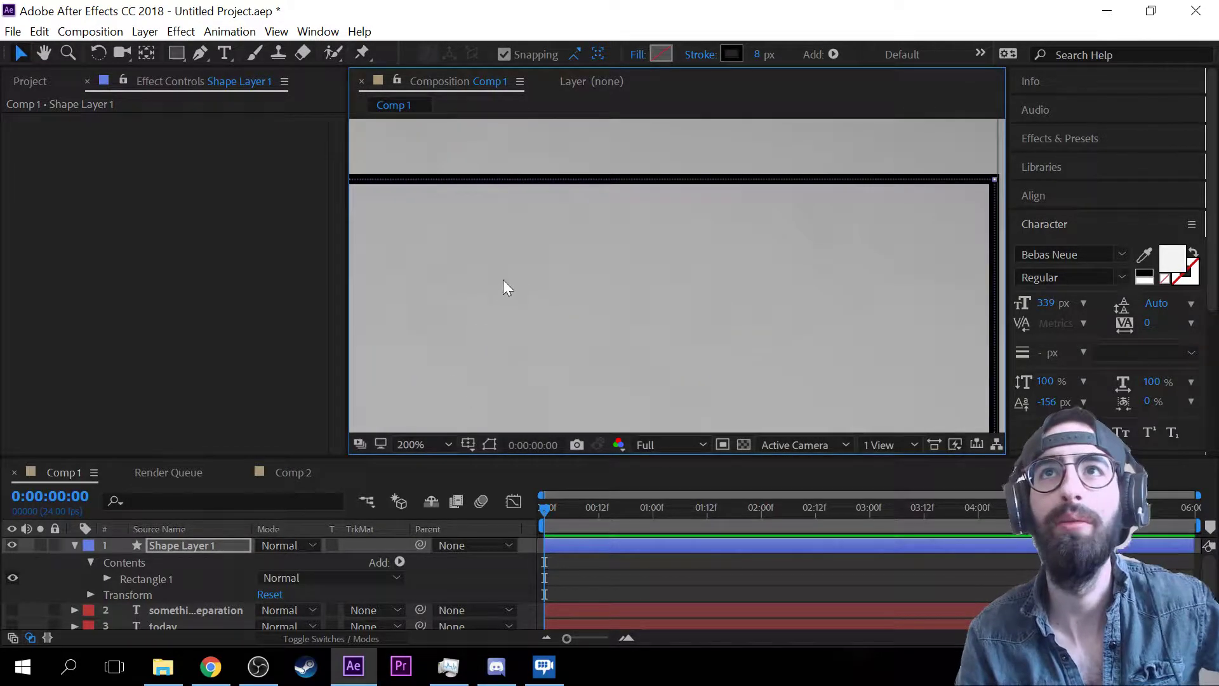
left_click_drag(765, 54, 753, 55)
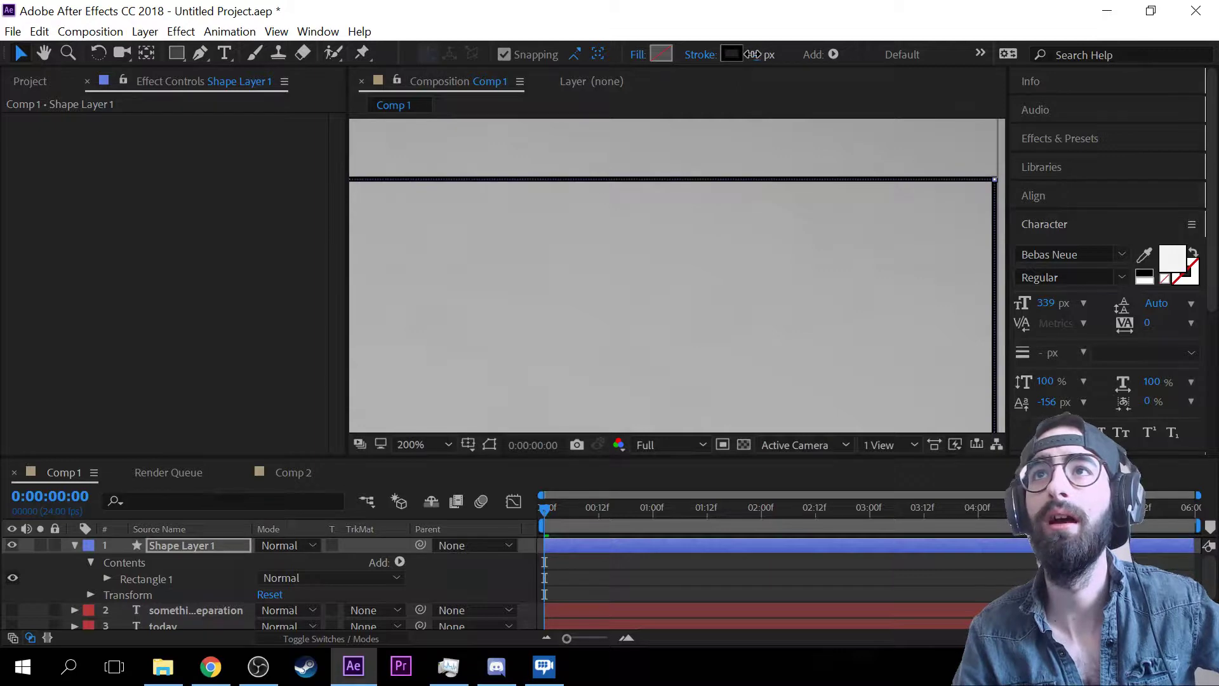
scroll(759, 306, "down", 4)
scroll(738, 315, "down", 2)
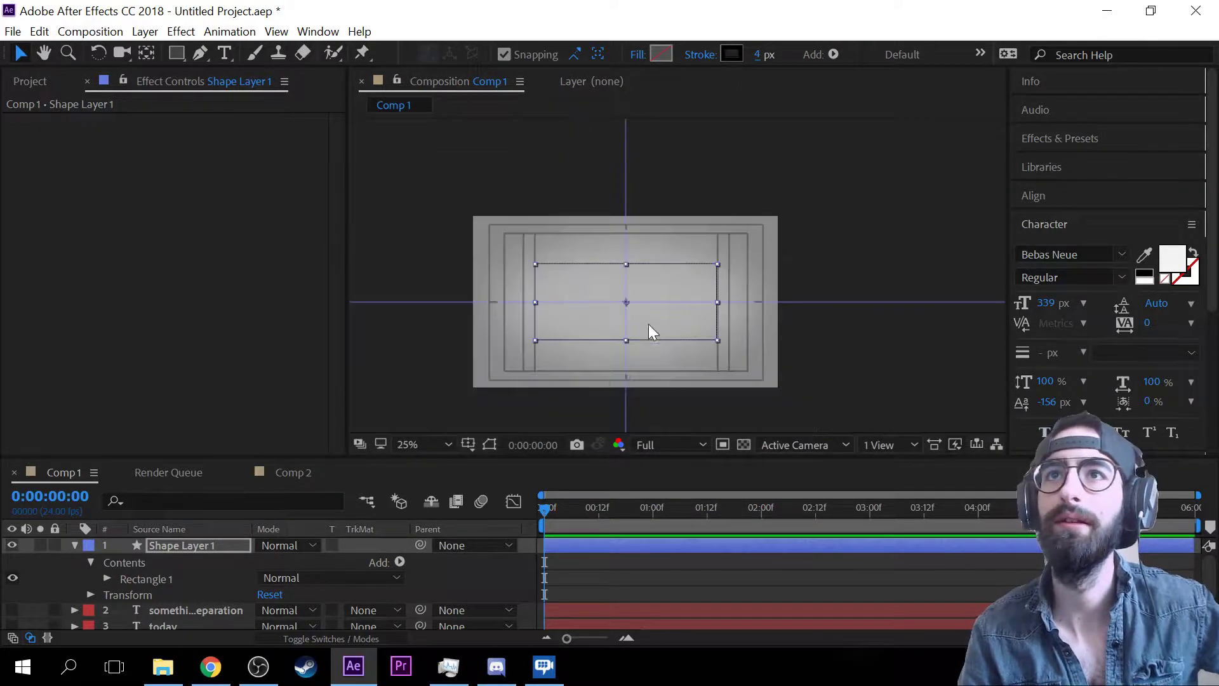
- Deselect the rectangle and hide the guides and the Title/Action Safe overlay in the composition view
left_click(836, 357)
left_click(472, 441)
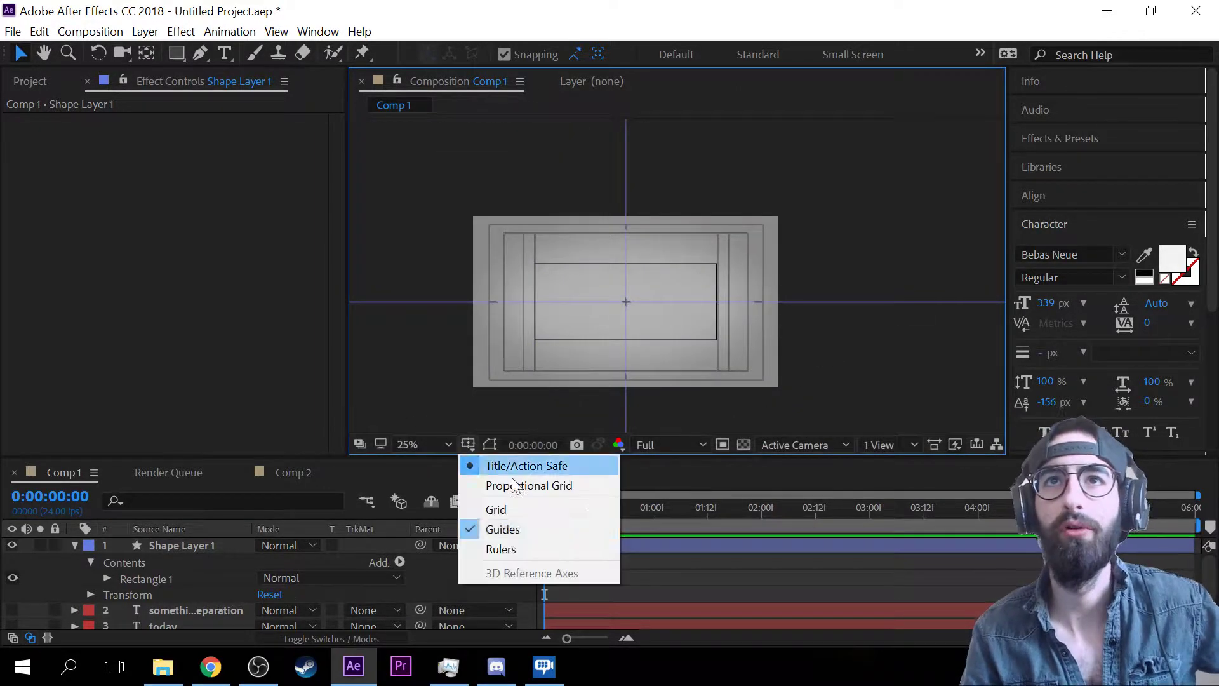
left_click(502, 525)
key("period")
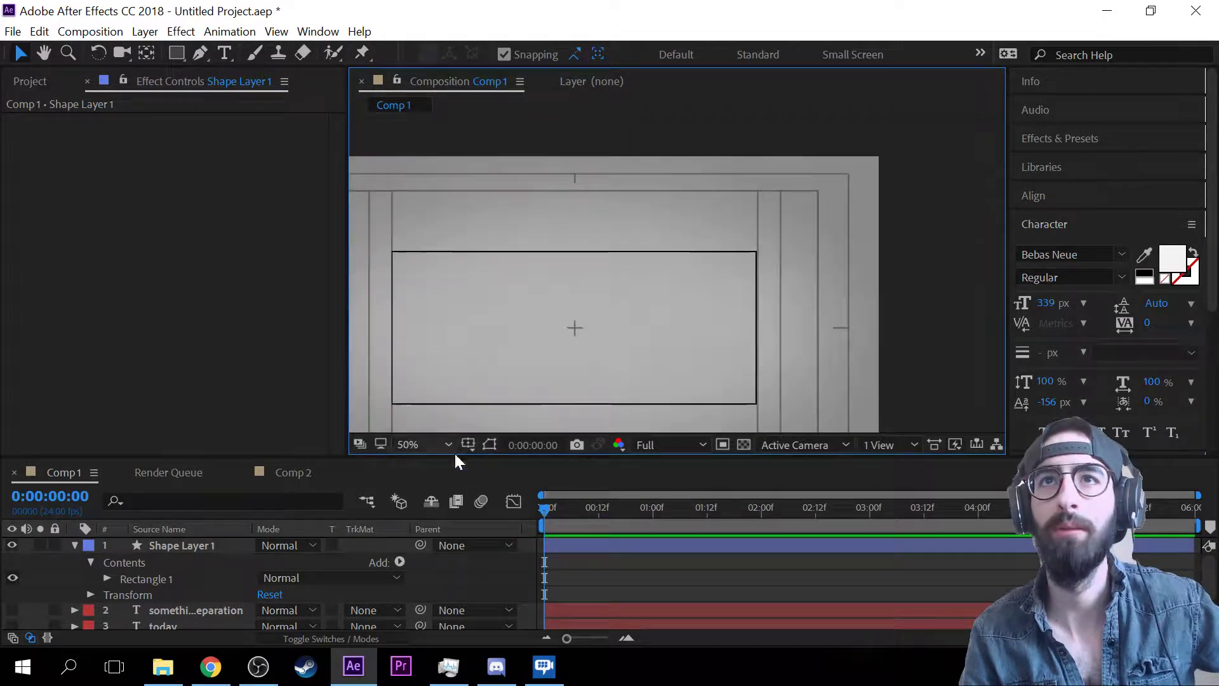
left_click(468, 443)
left_click(502, 466)
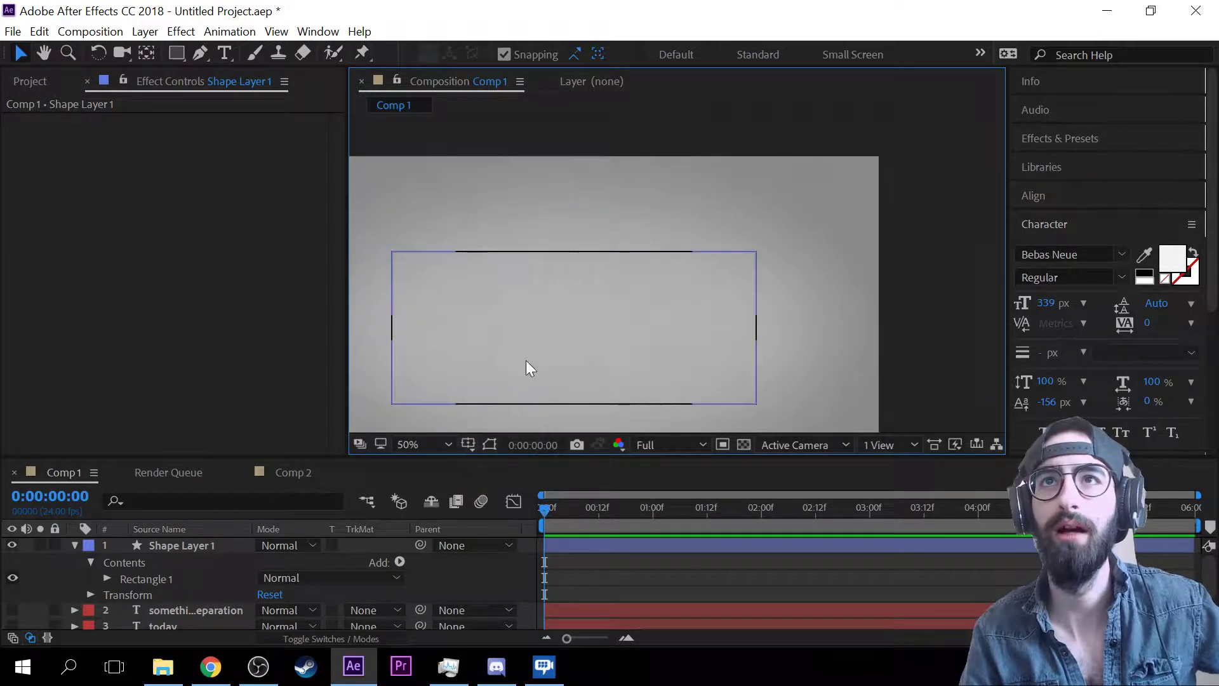
key("comma")
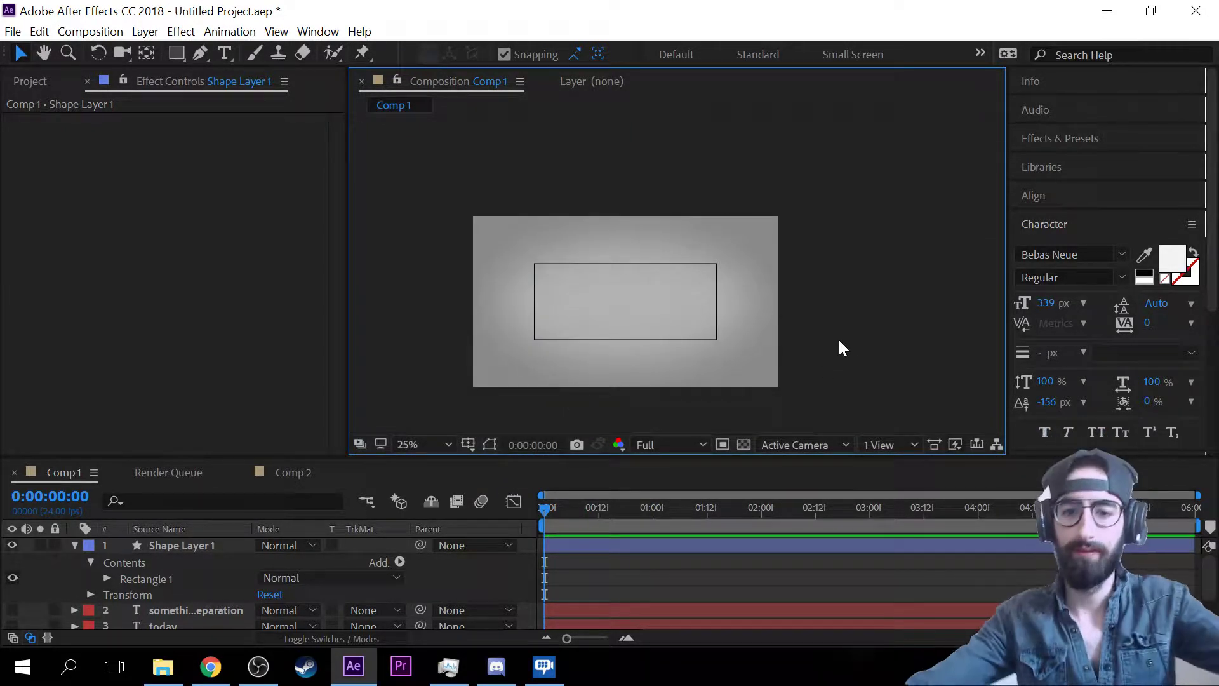
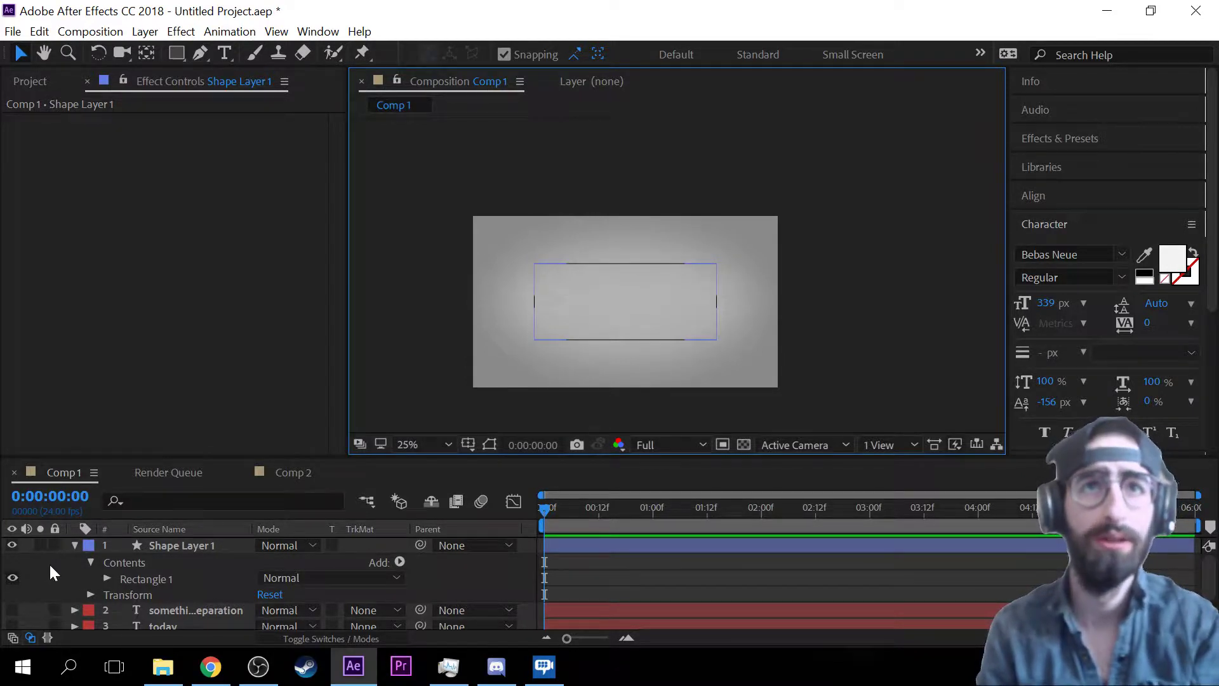
- Inspect the rectangle's outline up close and expand Shape Layer 1 down to the properties of Rectangle 1
scroll(595, 297, "up", 4)
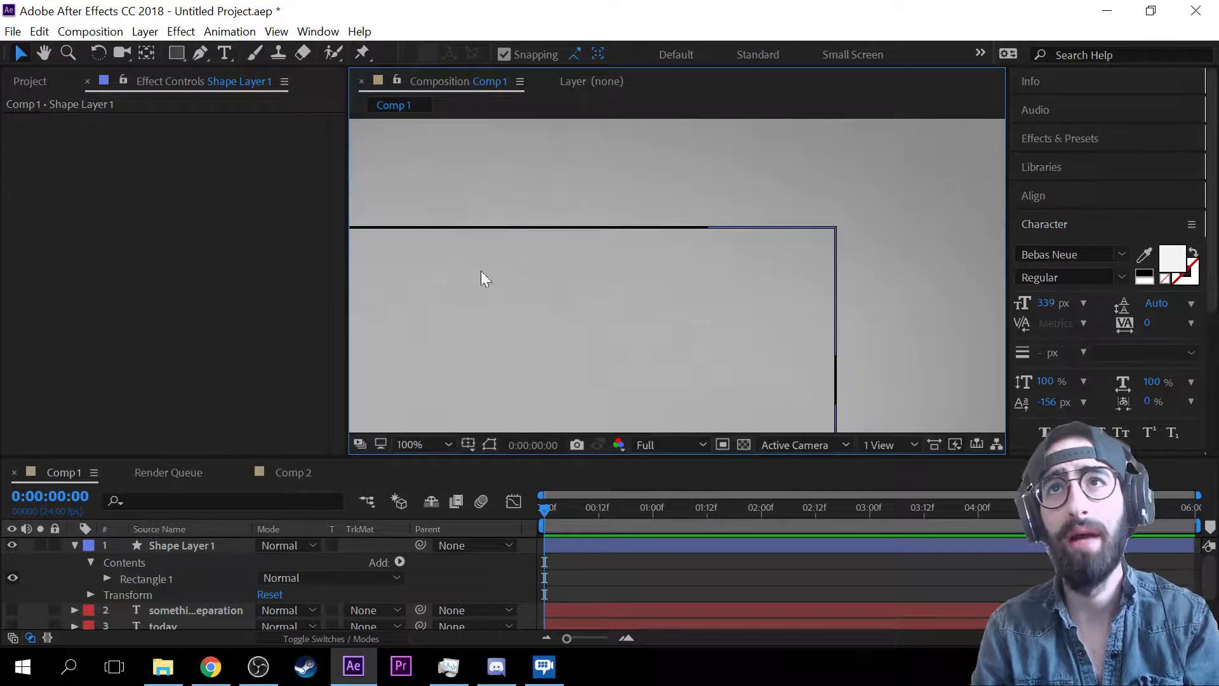
scroll(482, 231, "down", 2)
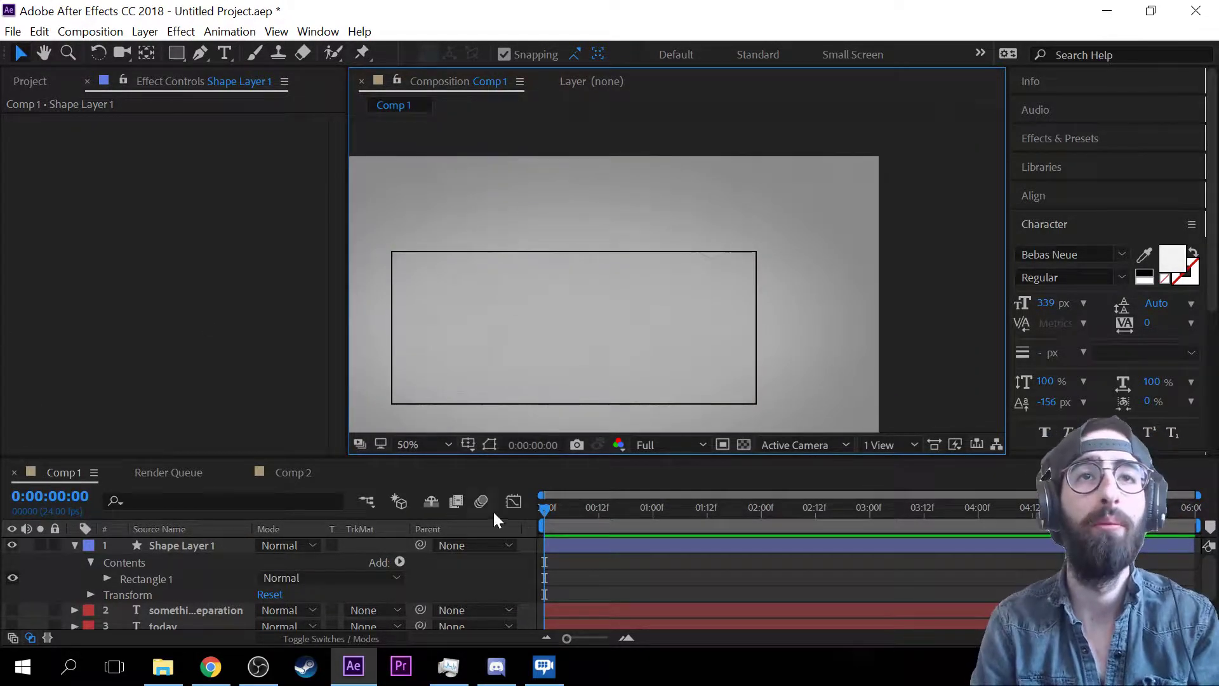
left_click(75, 546)
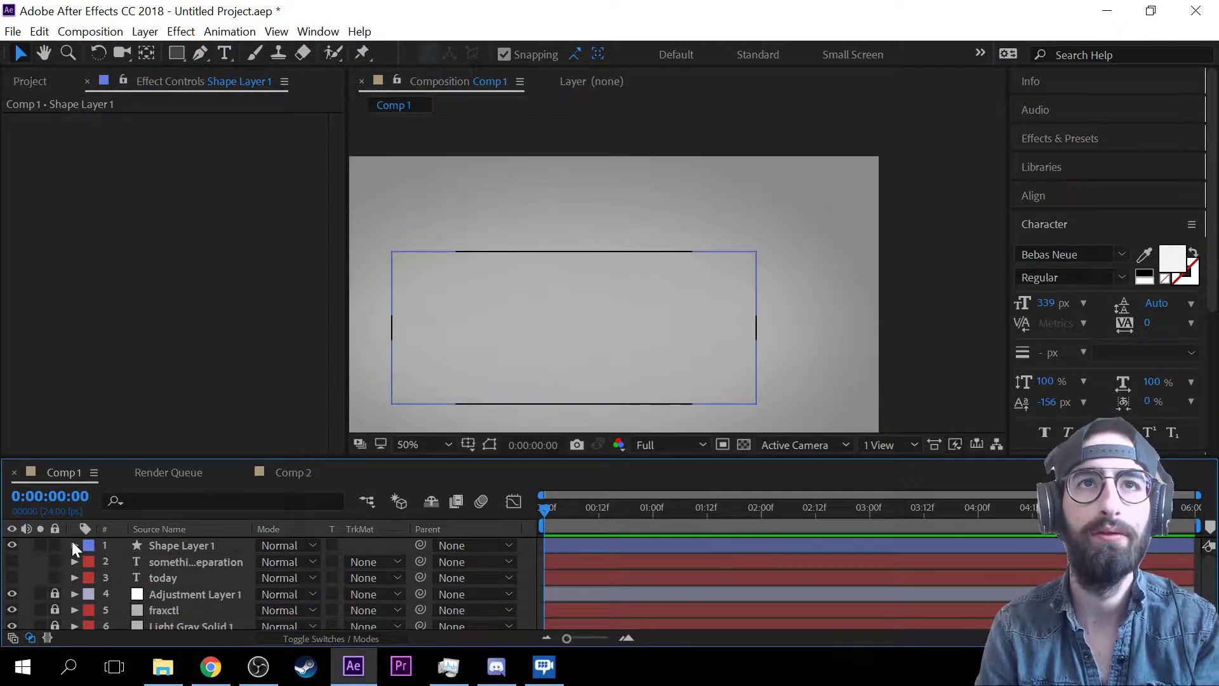
left_click(73, 544)
left_click(92, 562)
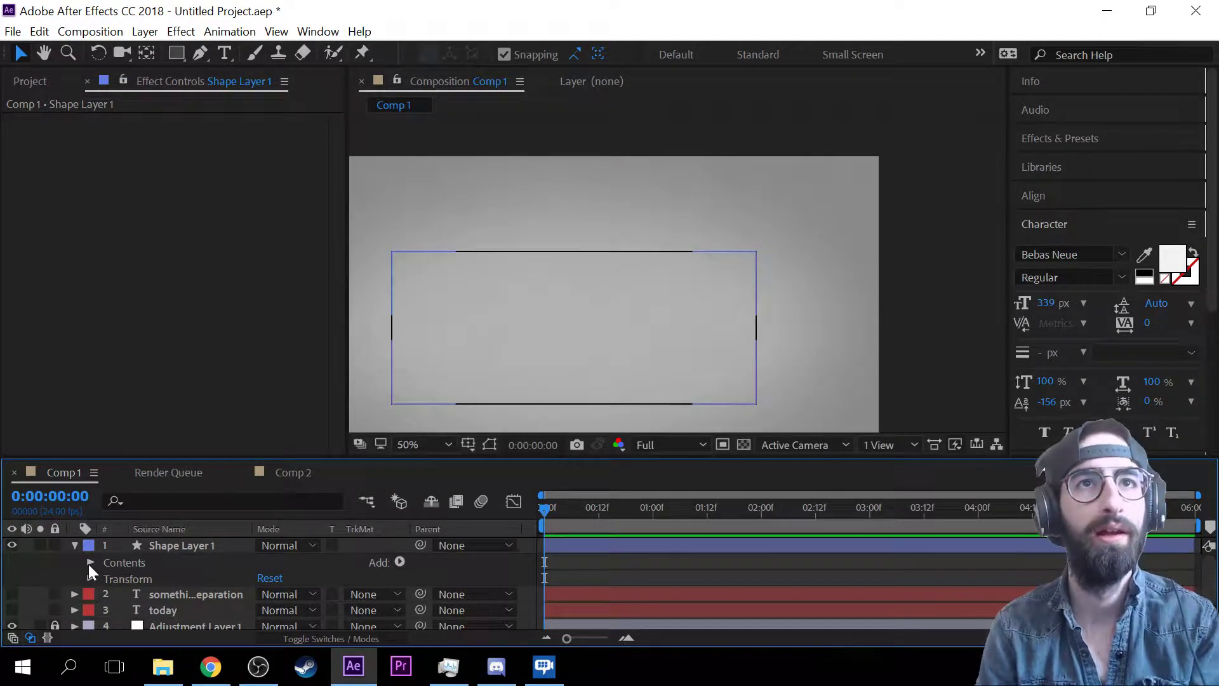
left_click(88, 563)
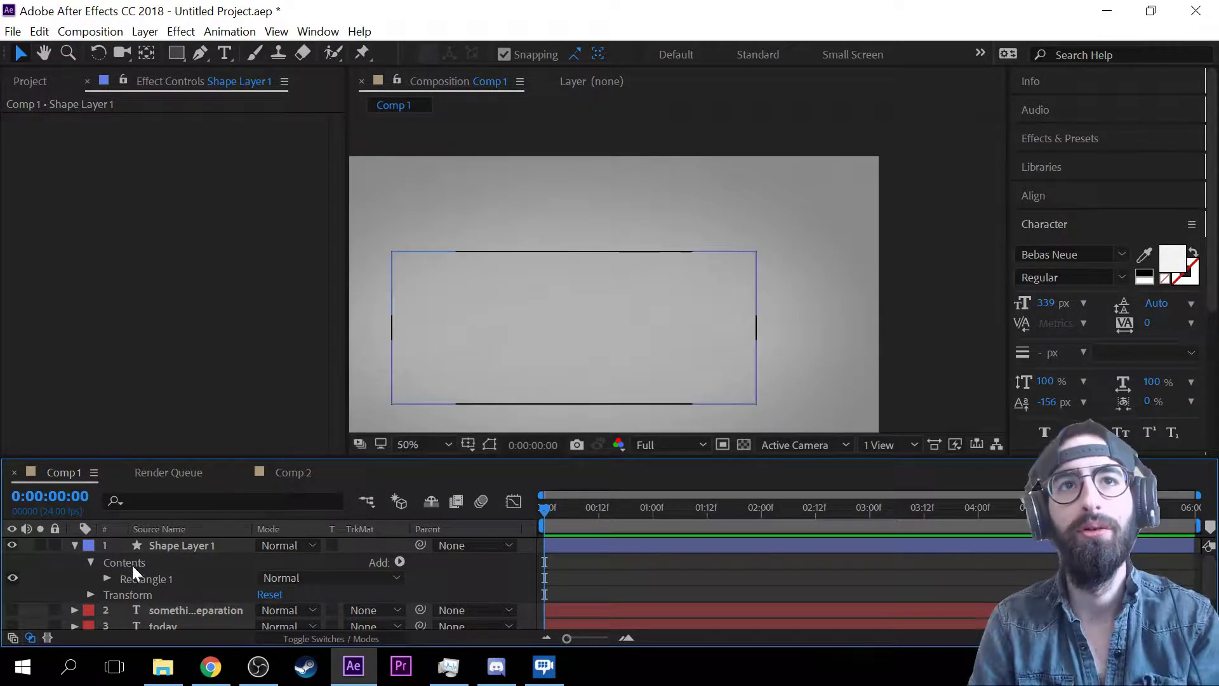
left_click(107, 578)
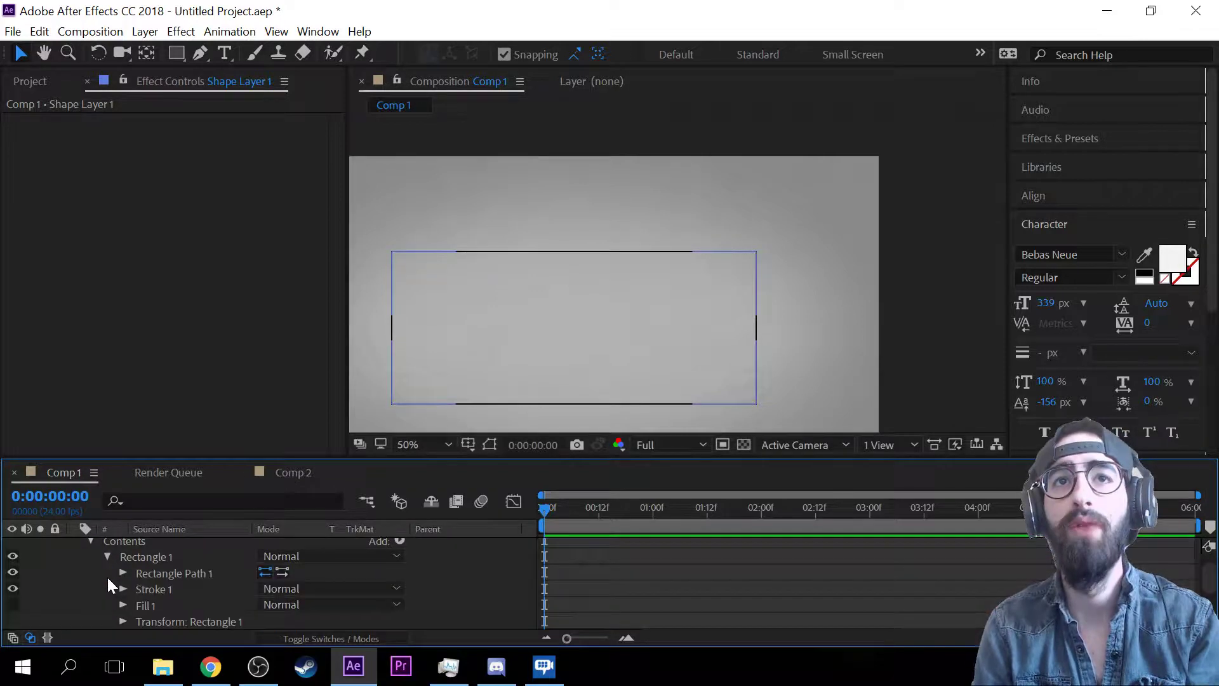
scroll(197, 595, "up", 1)
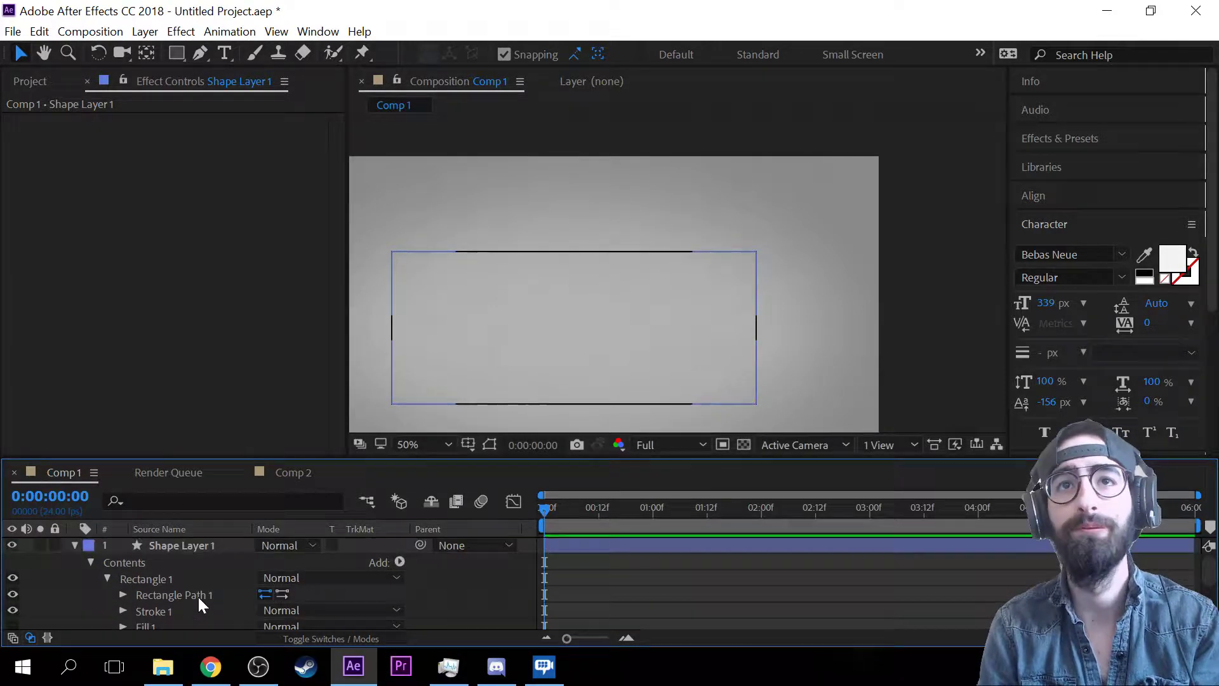
- Add a Zig Zag operator to Shape Layer 1, scrub through the timeline and return to the first frame
left_click(399, 562)
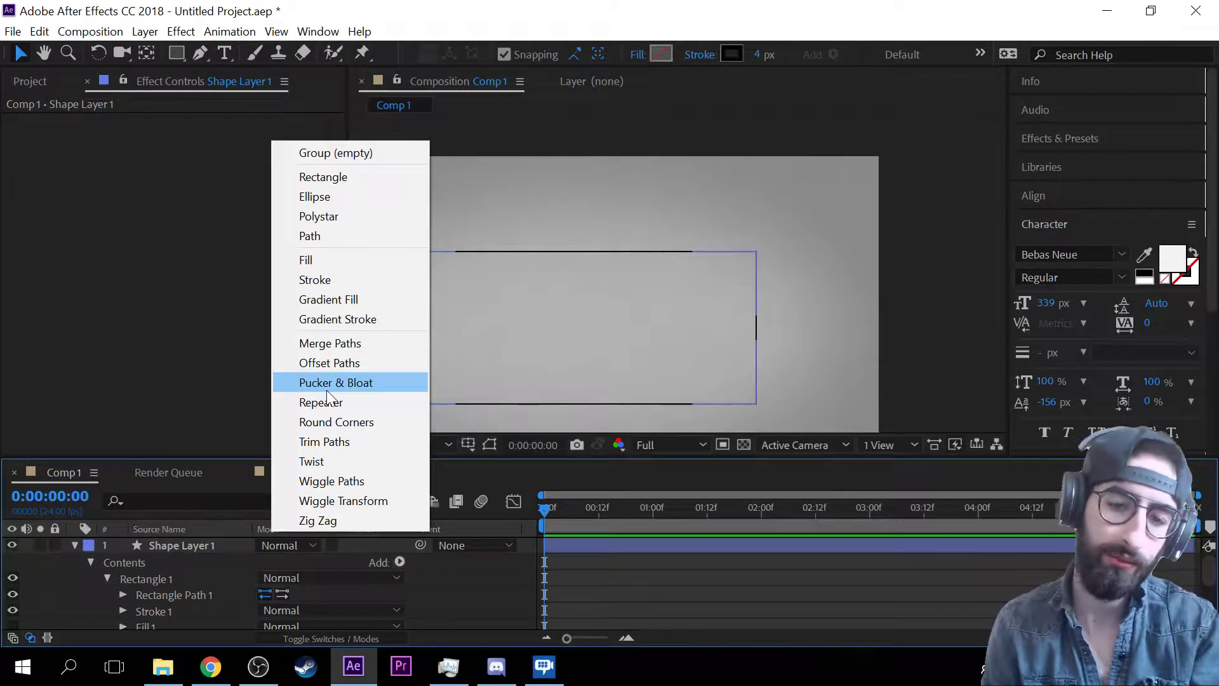
left_click(332, 521)
left_click_drag(554, 516, 793, 530)
key("Home")
scroll(455, 563, "up", 2)
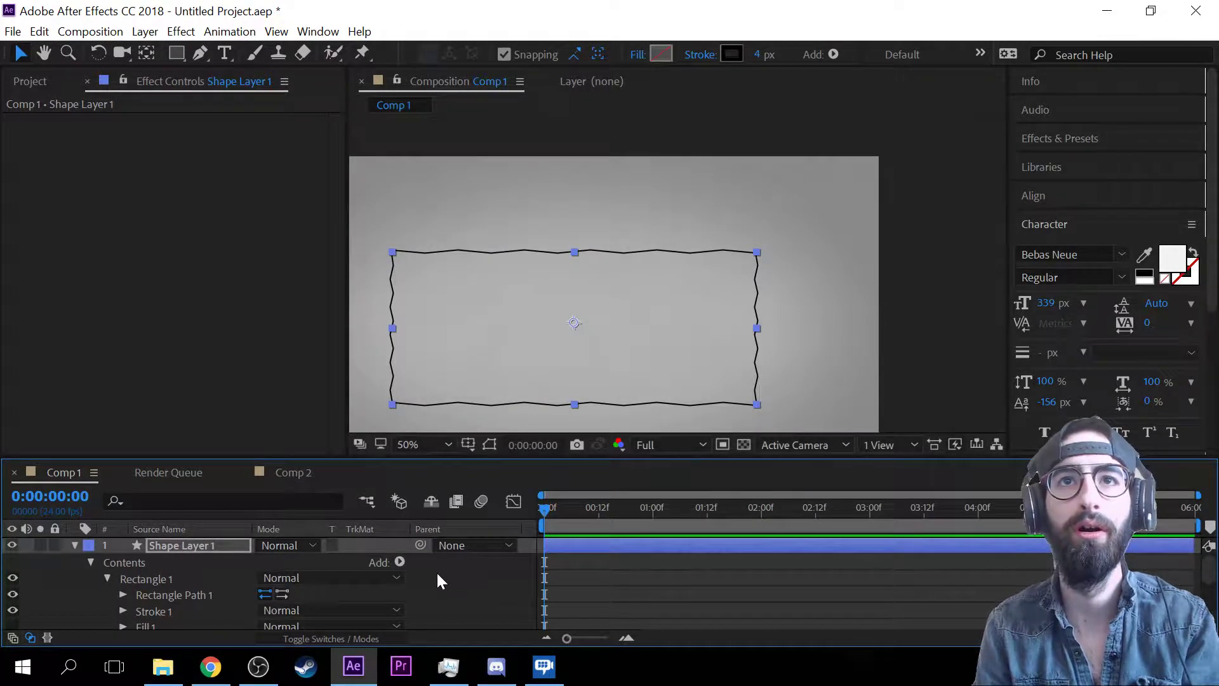
scroll(427, 572, "down", 3)
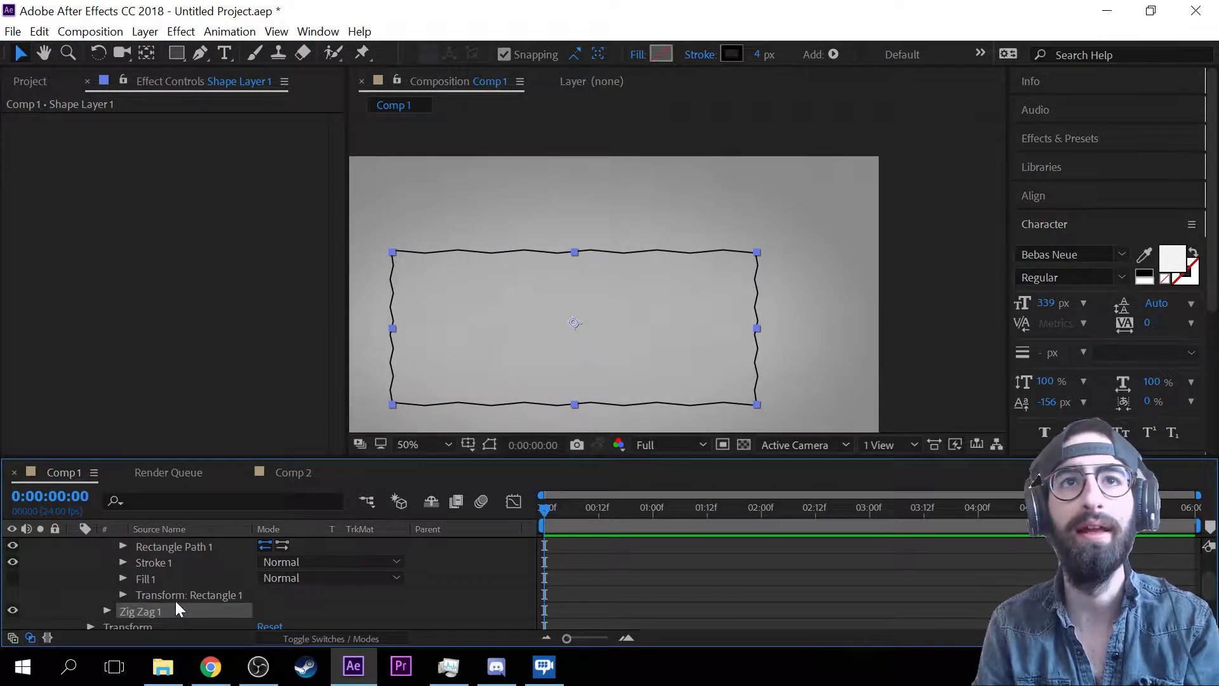
- Set the Zig Zag size to 53 and its ridges per segment to 15
left_click(106, 611)
scroll(130, 597, "down", 2)
left_click_drag(262, 588, 280, 550)
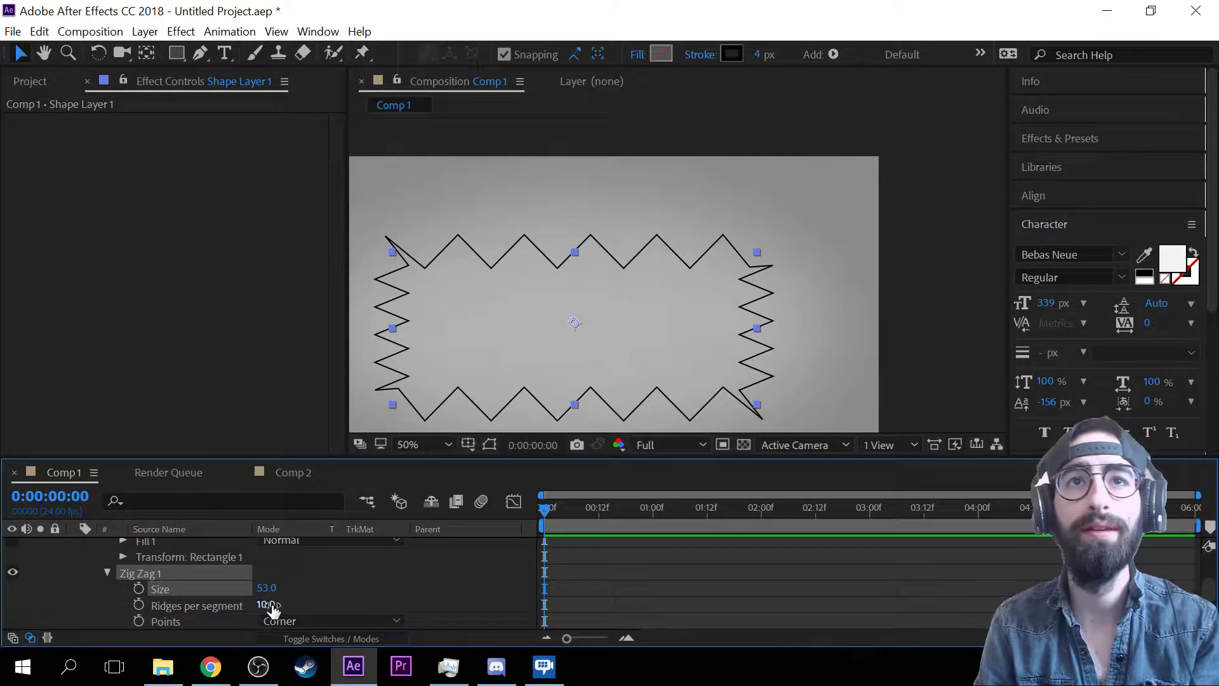
mouse_move(273, 609)
left_mouse_down()
mouse_move(331, 606)
mouse_move(191, 606)
mouse_move(305, 606)
mouse_move(245, 605)
mouse_move(280, 605)
mouse_move(259, 613)
left_mouse_up()
key("h")
left_click_drag(516, 253, 654, 149)
scroll(229, 597, "down", 2)
- Switch the Zig Zag points to Smooth and lower its ridges per segment to 0
left_click(282, 571)
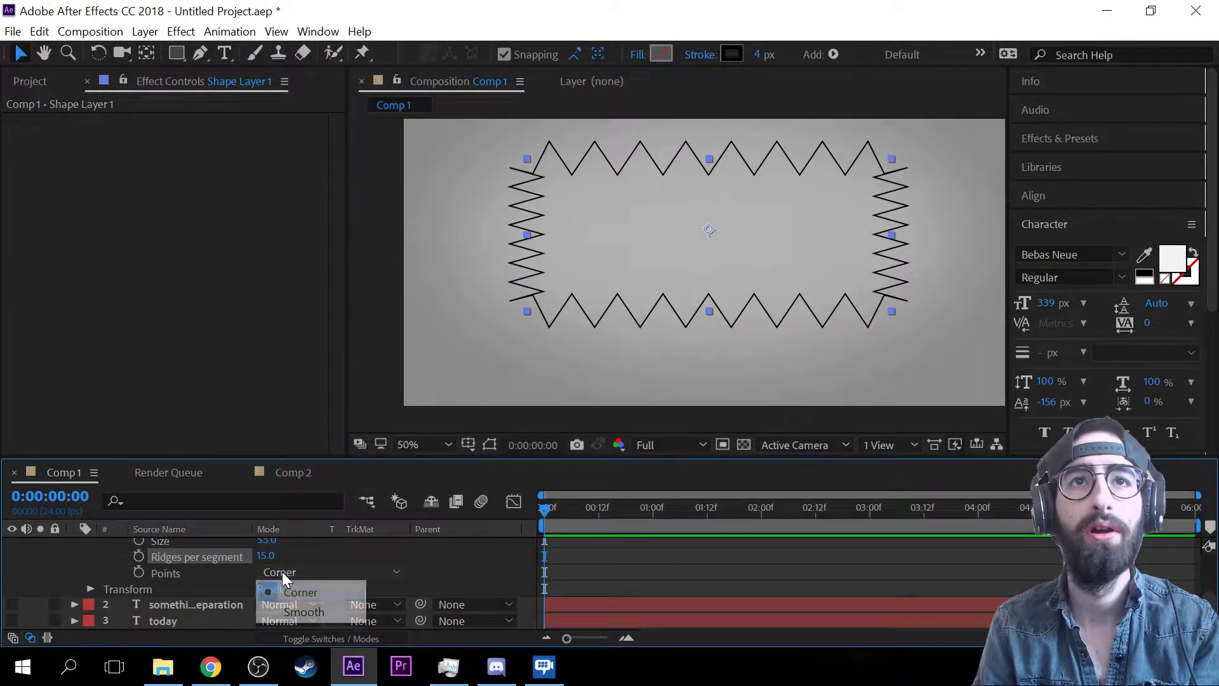
left_click(332, 606)
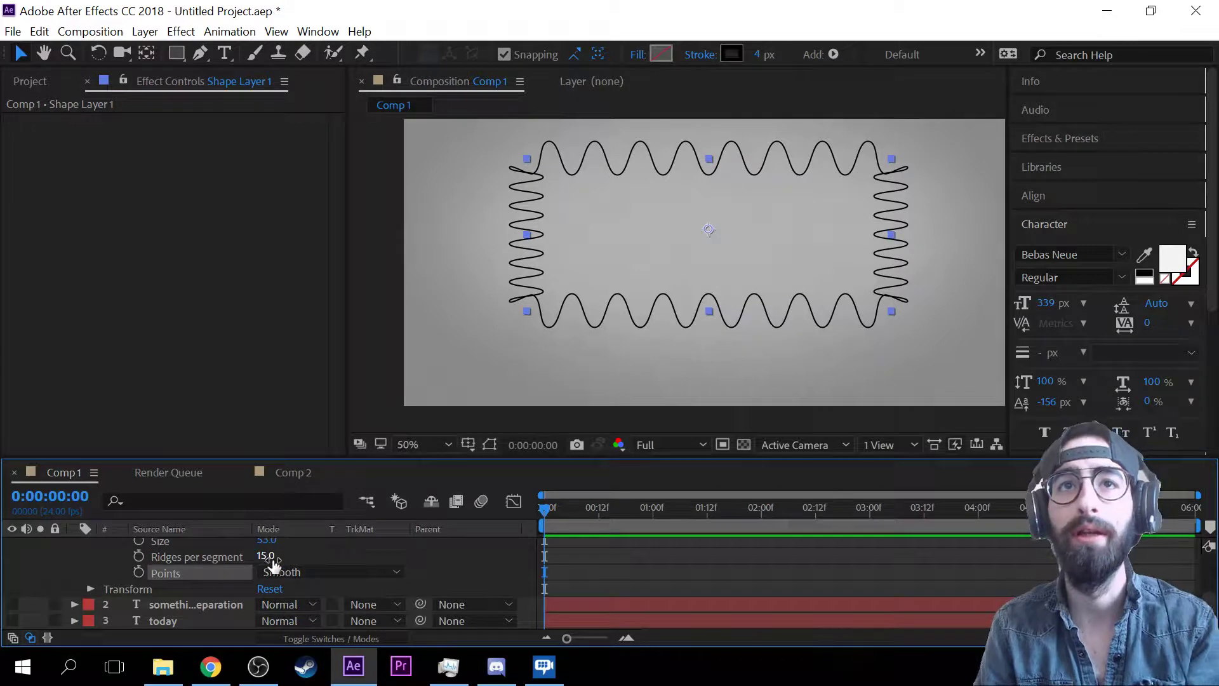
mouse_move(265, 555)
left_mouse_down()
mouse_move(292, 555)
mouse_move(250, 555)
left_mouse_up()
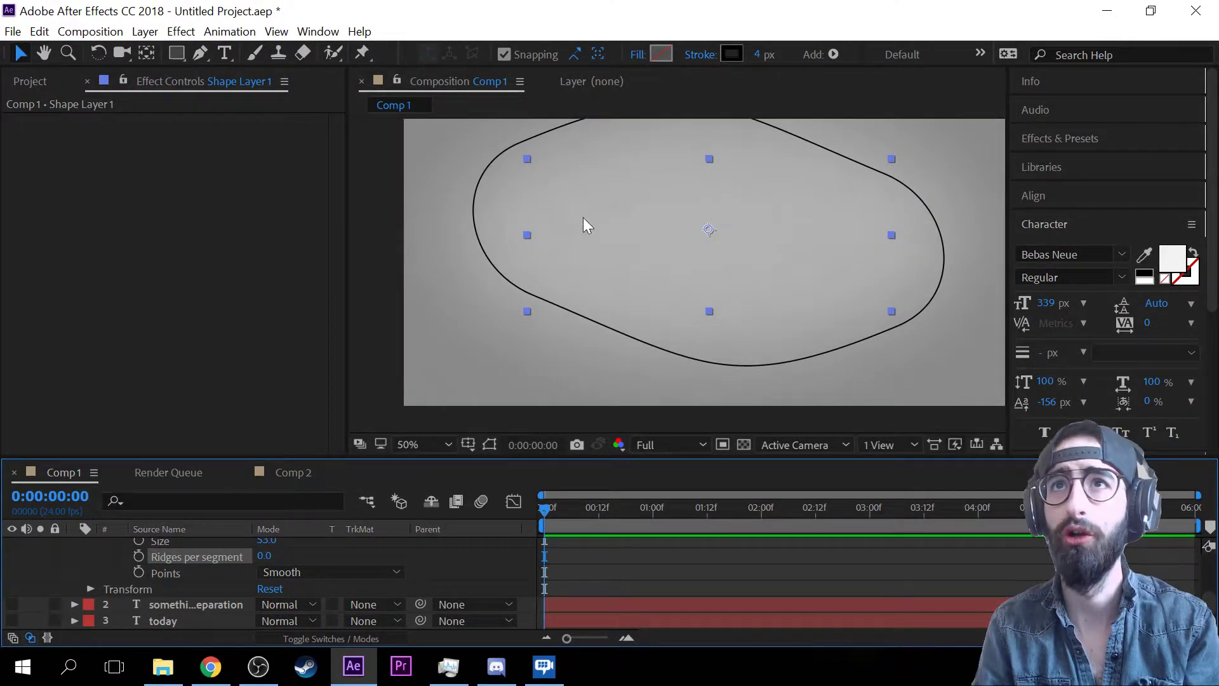
left_click_drag(540, 258, 498, 303)
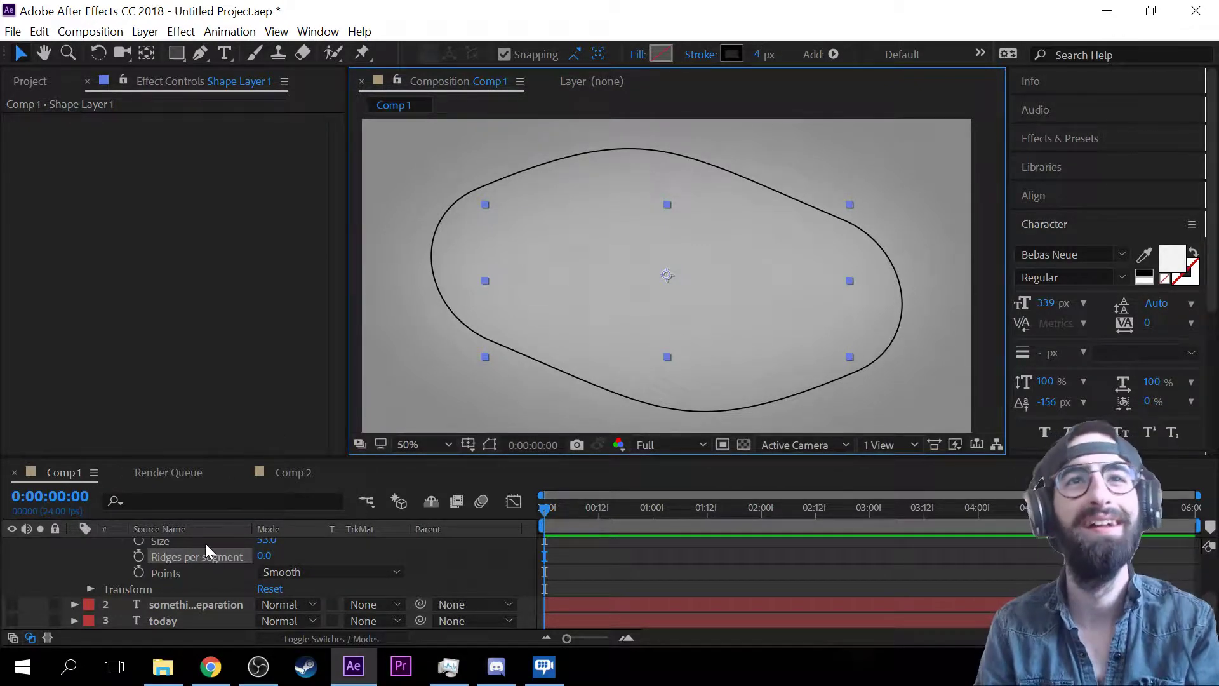
- Delete Zig Zag 1 from Shape Layer 1
scroll(208, 555, "up", 2)
left_click(181, 574)
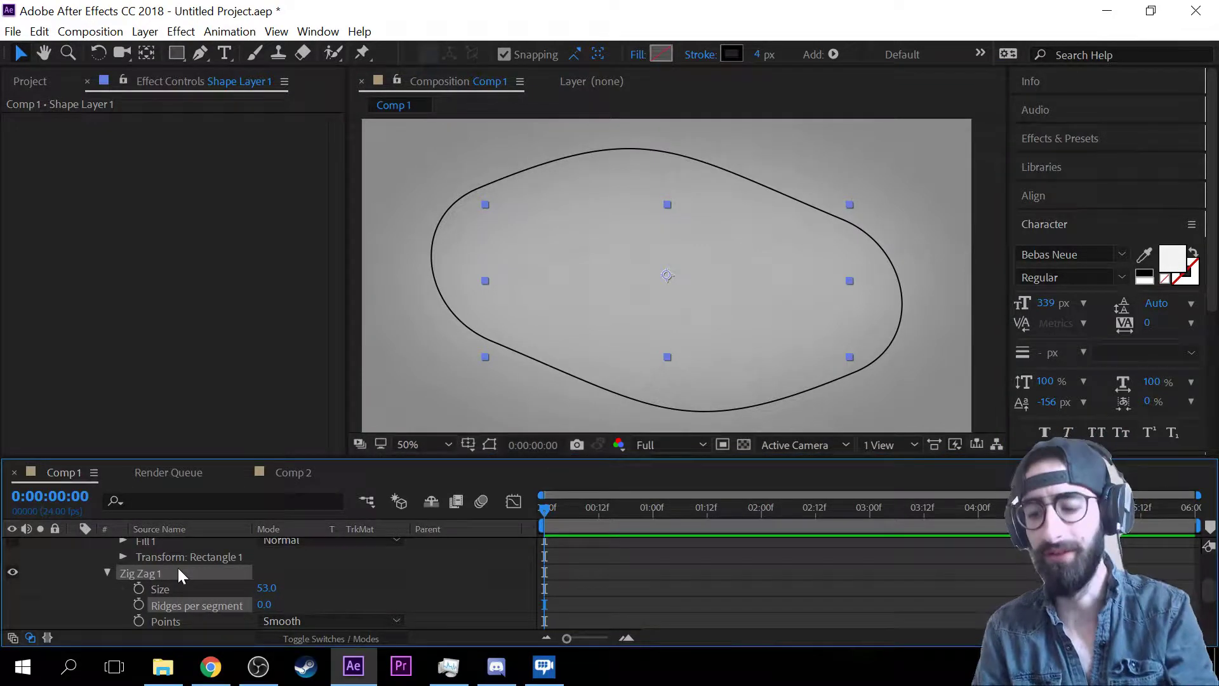
key("Delete")
- Add a Repeater operator to the contents of Shape Layer 1
scroll(245, 581, "up", 3)
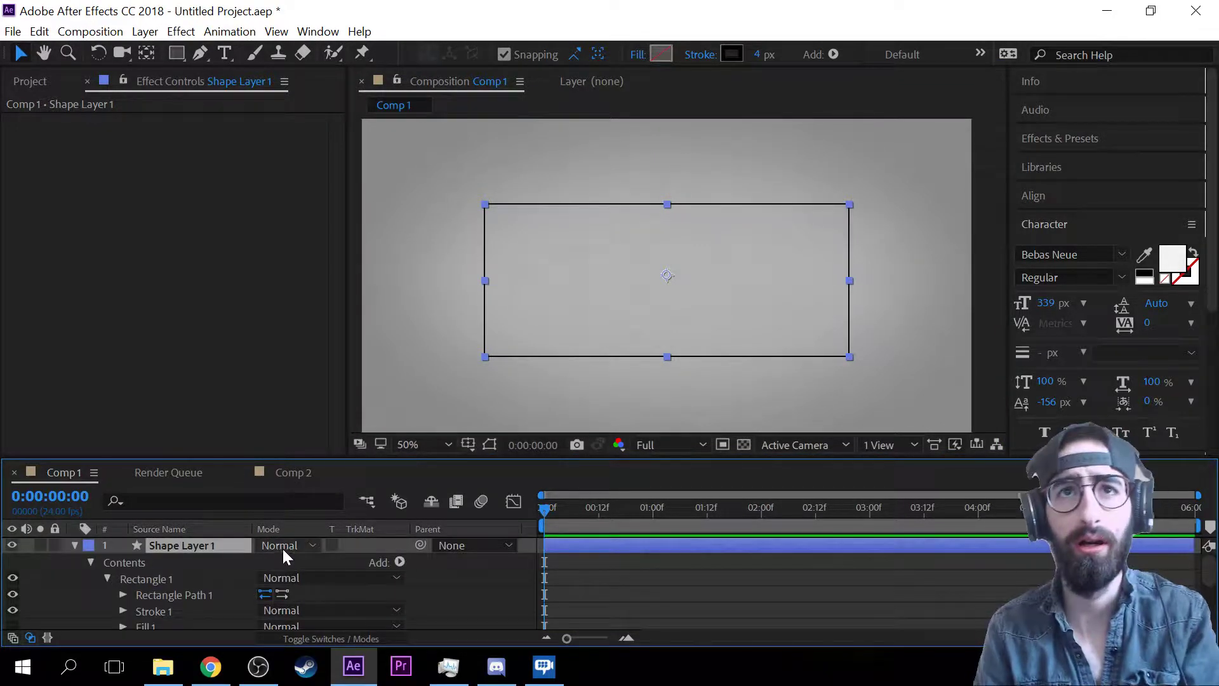
left_click(400, 561)
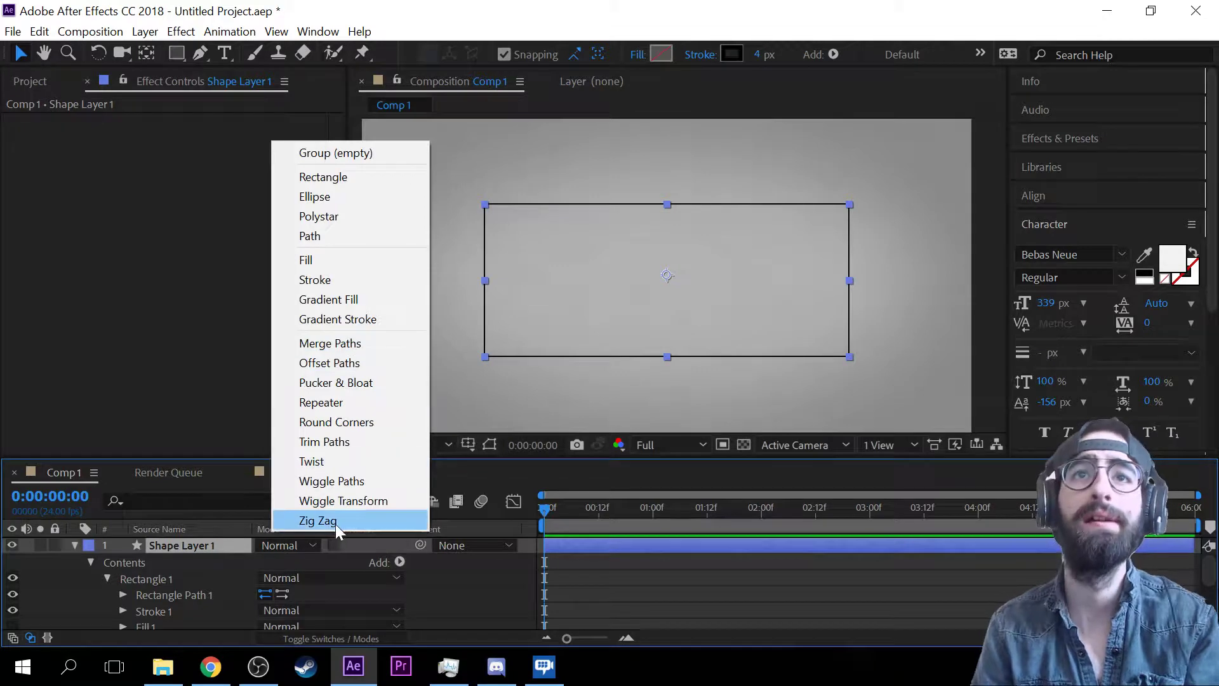
left_click(350, 402)
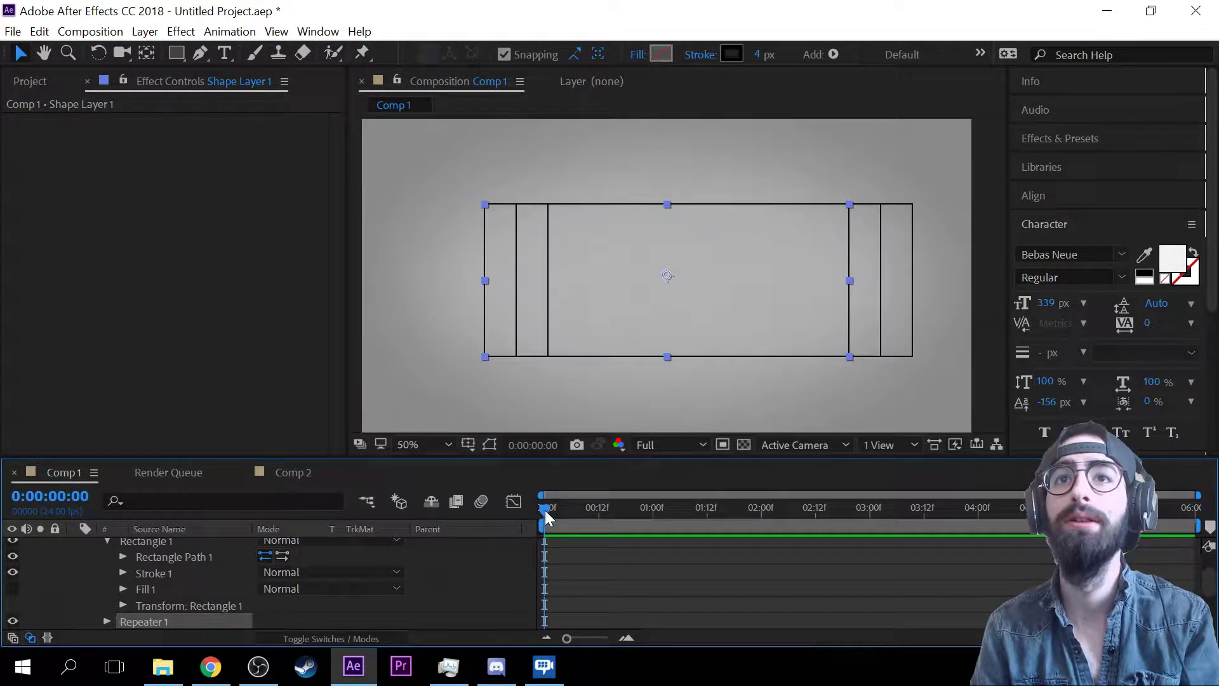
- Set Repeater 1 on Shape Layer 1 to 6 copies with an offset of -14
scroll(188, 607, "down", 2)
left_click(104, 572)
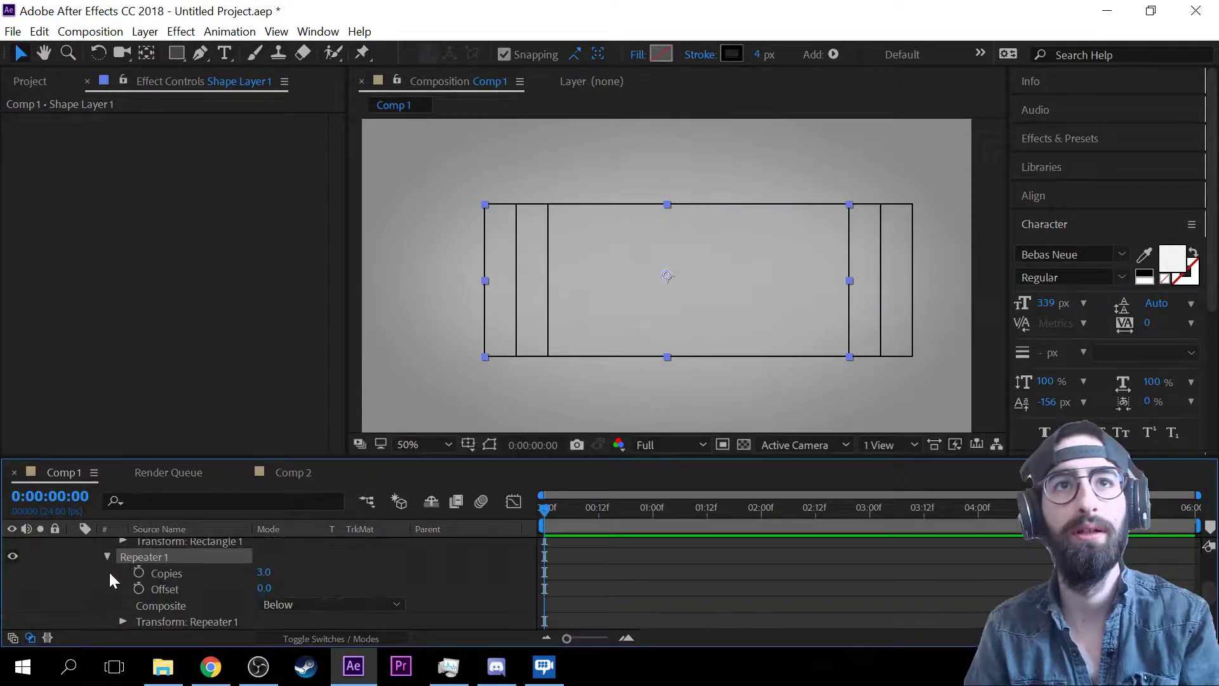
mouse_move(265, 572)
left_mouse_down()
mouse_move(315, 564)
mouse_move(244, 571)
mouse_move(261, 587)
mouse_move(238, 585)
mouse_move(254, 583)
left_mouse_up()
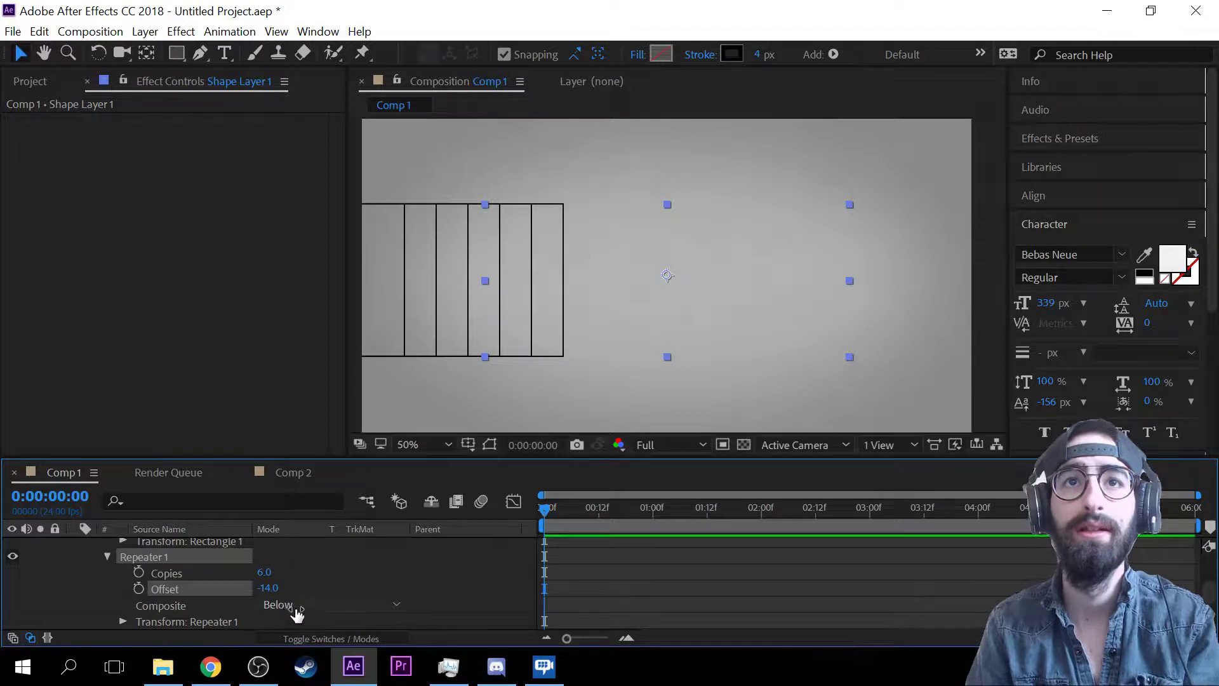
- Delete Repeater 1 from Shape Layer 1
scroll(227, 597, "up", 2)
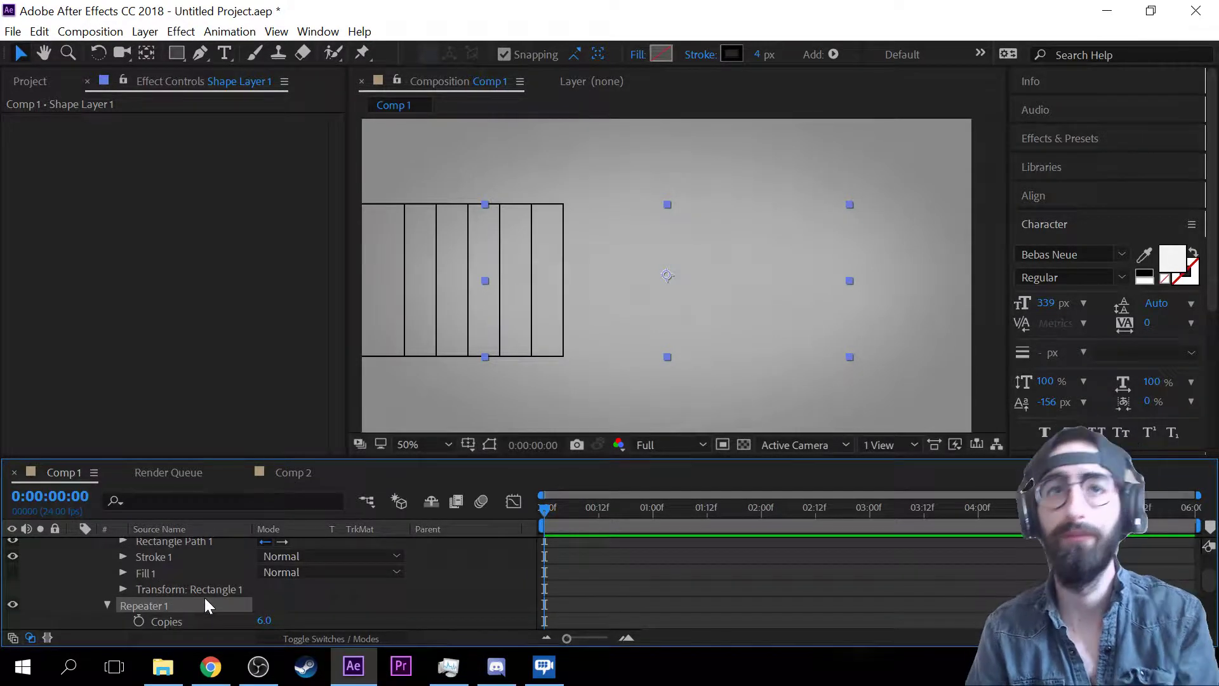
key("Delete")
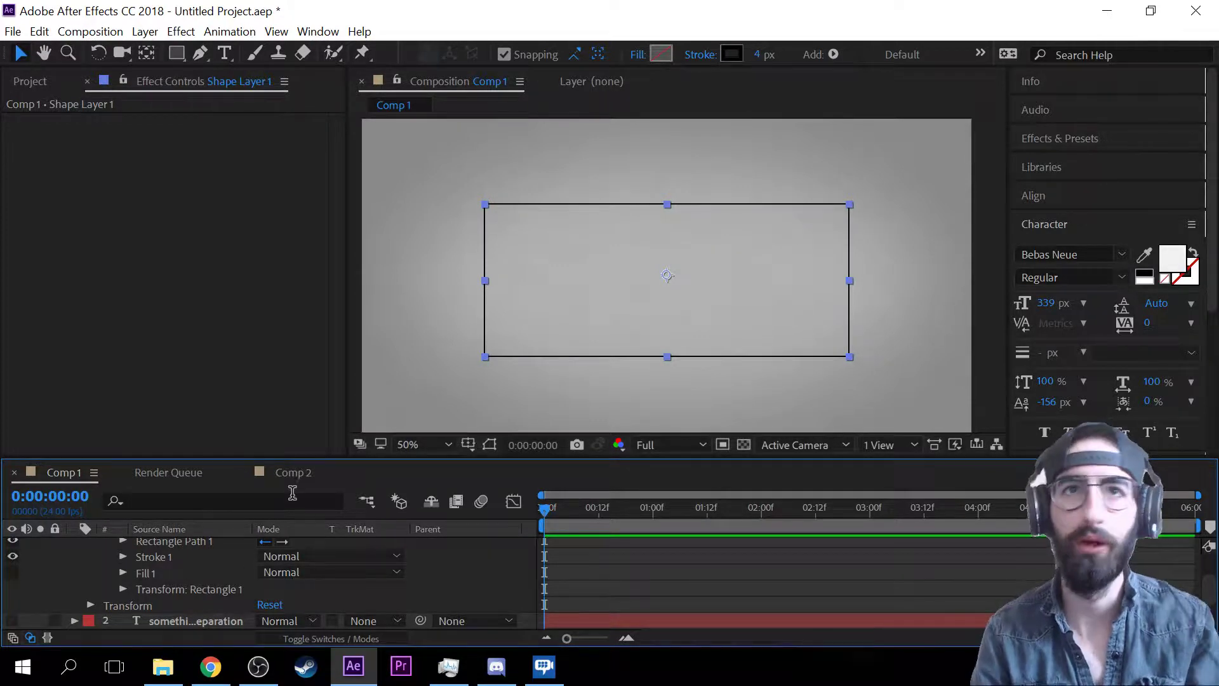
- Try a stroke width of 260 on Rectangle 1's Stroke 1 and undo the change
left_click(123, 557)
scroll(183, 579, "up", 2)
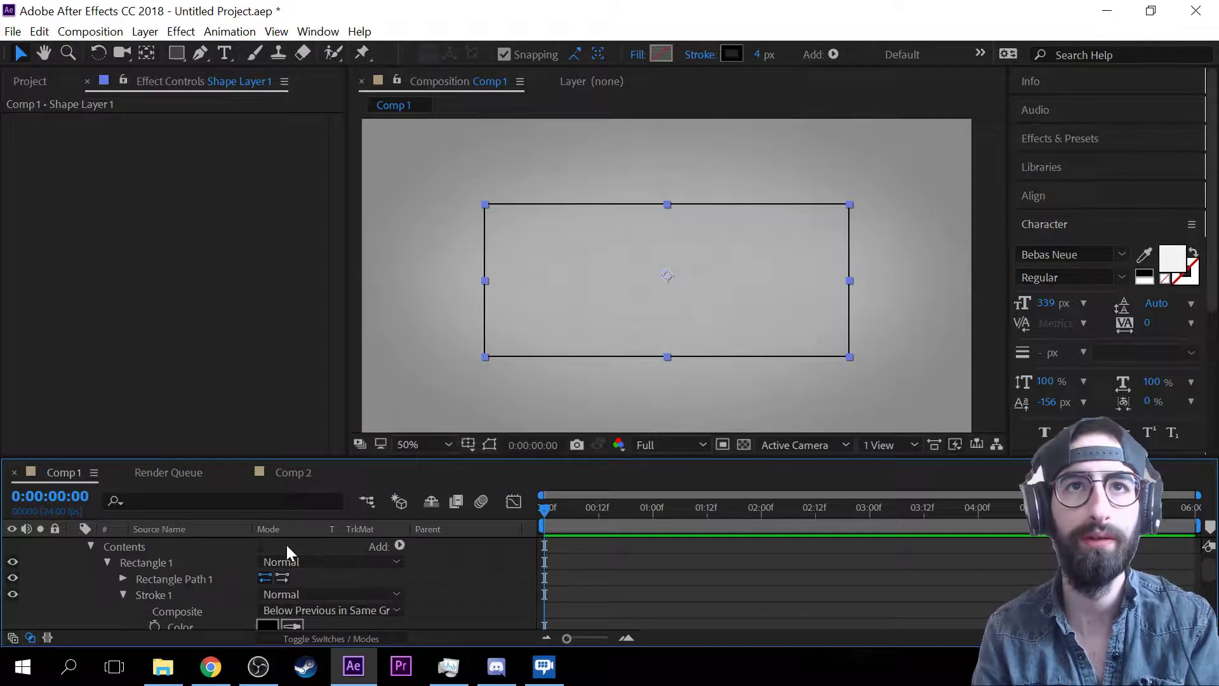
scroll(327, 606, "down", 2)
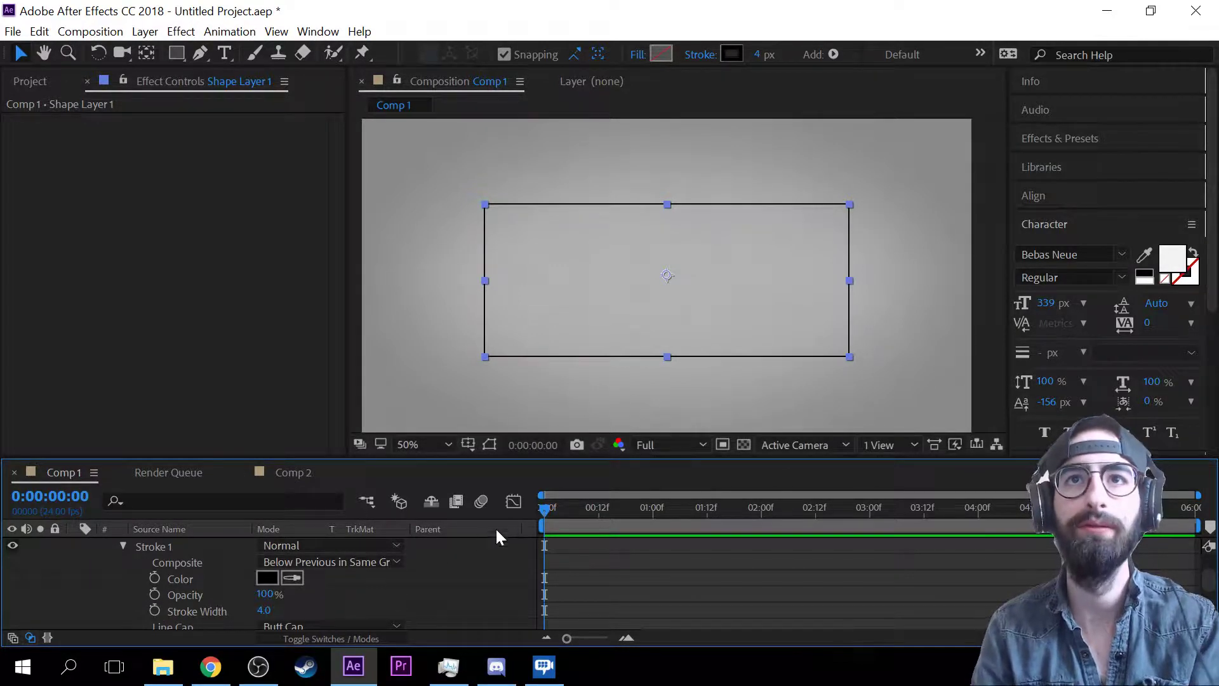
scroll(246, 579, "down", 1)
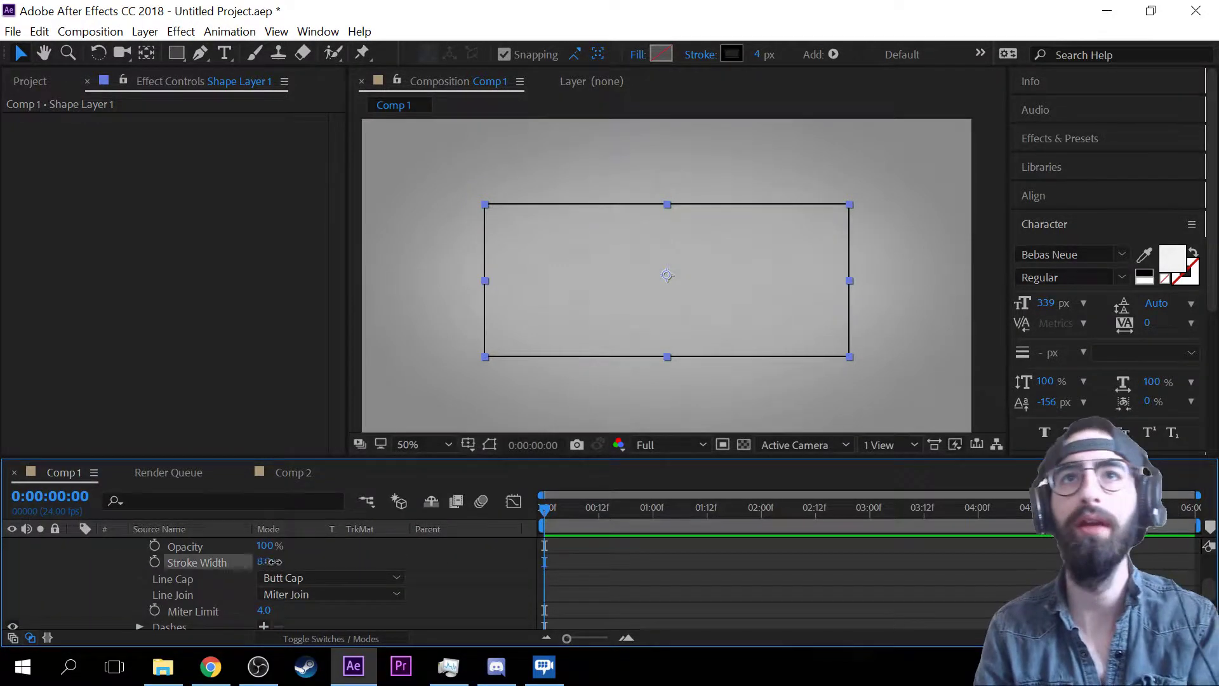
left_click_drag(264, 561, 368, 553)
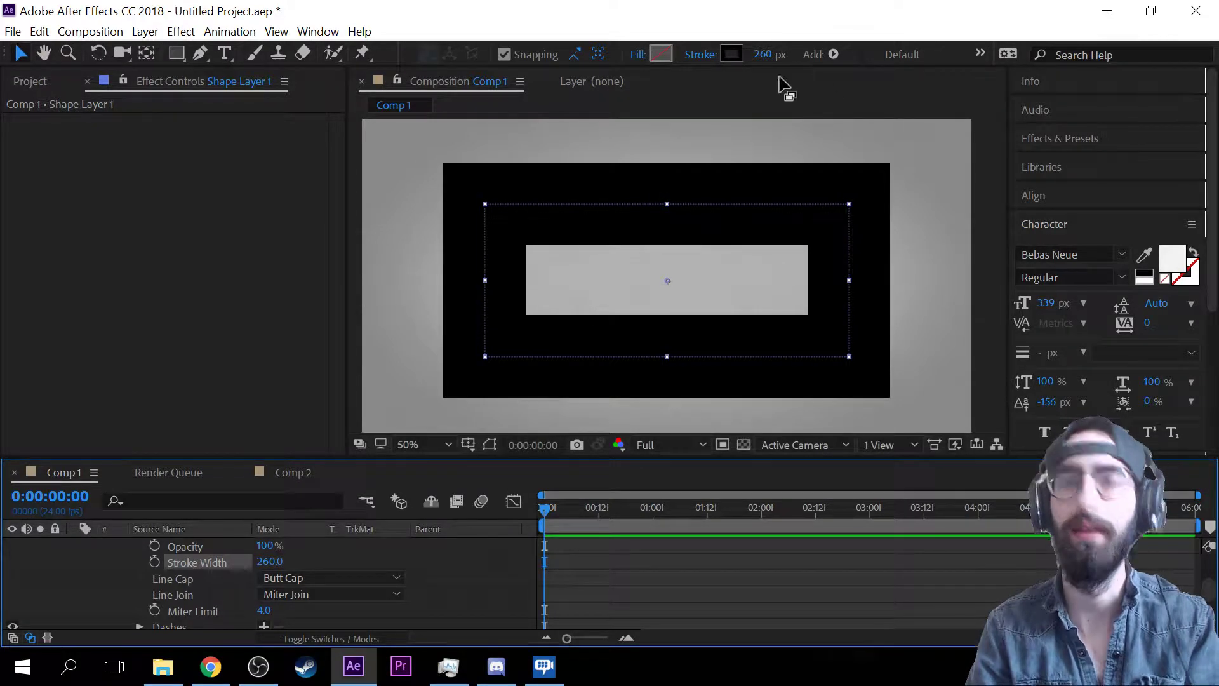
key("ctrl+z")
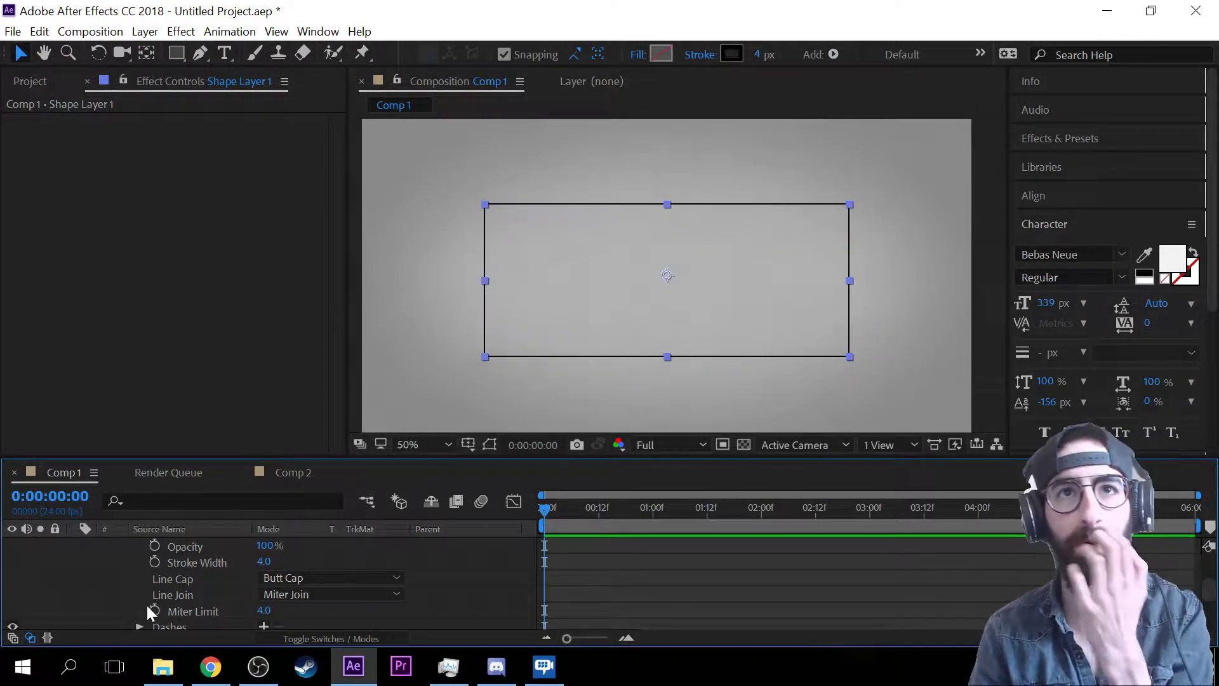
- Try a different miter limit for Stroke 1 and undo the change
scroll(152, 600, "up", 1)
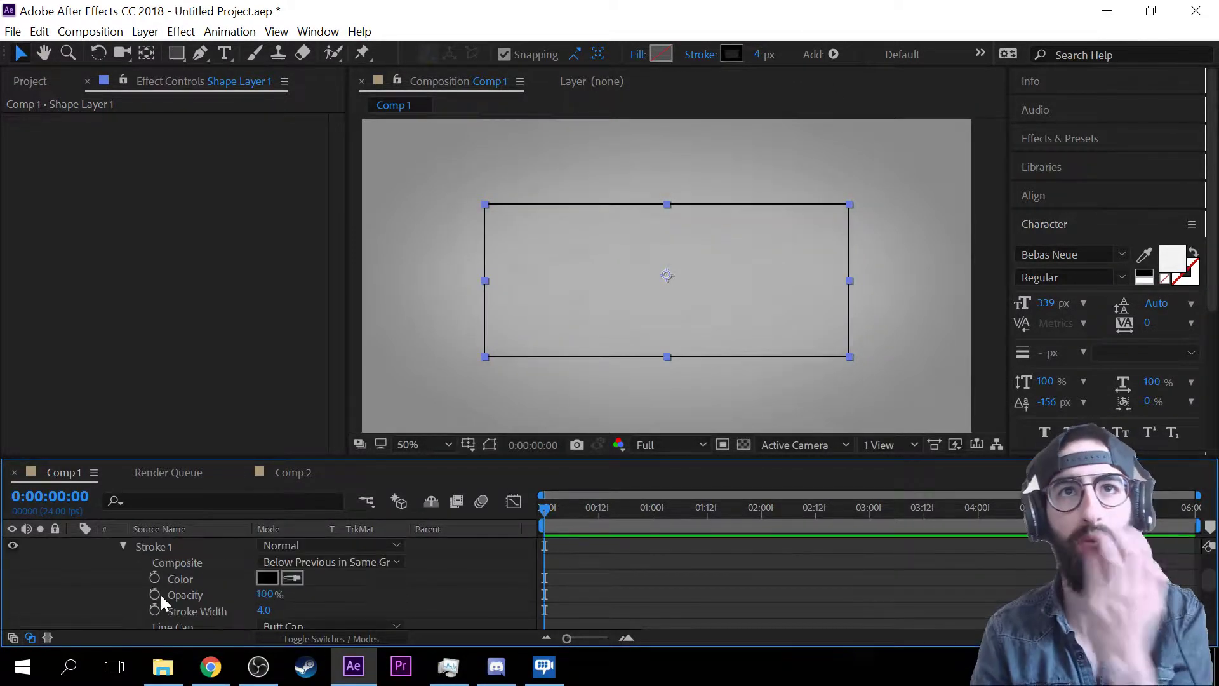
left_click(251, 595)
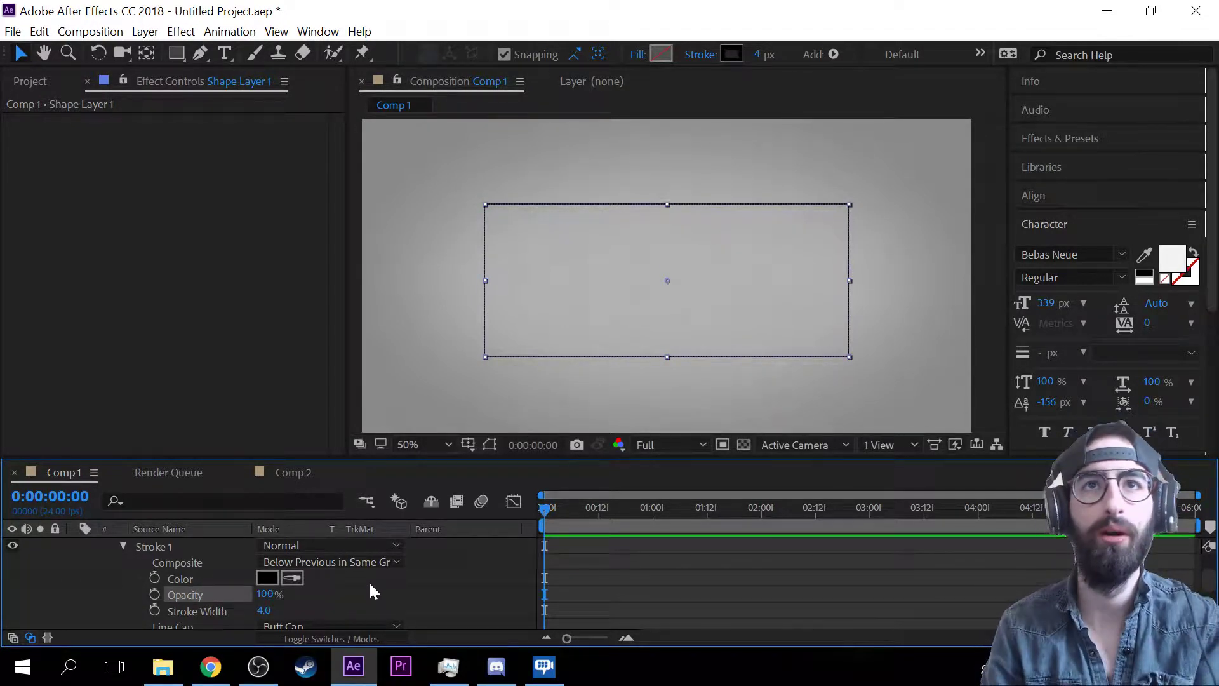
scroll(322, 601, "down", 1)
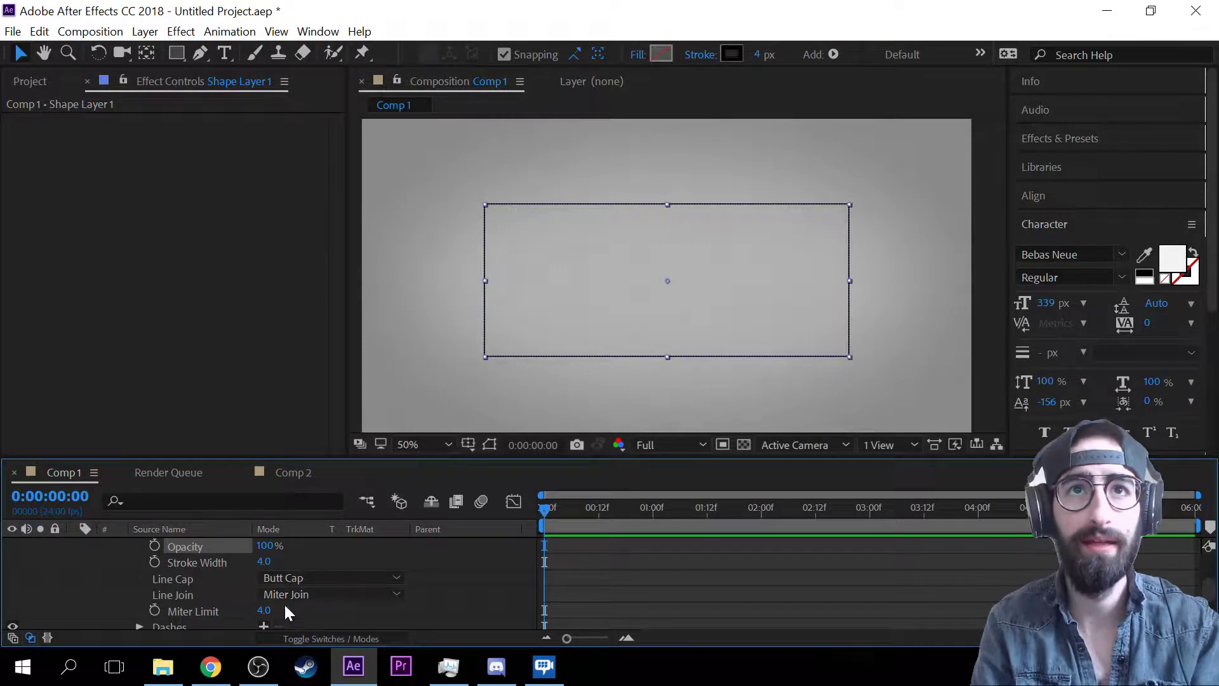
mouse_move(267, 614)
left_mouse_down()
mouse_move(331, 602)
mouse_move(65, 603)
mouse_move(251, 612)
left_mouse_up()
key("ctrl+z")
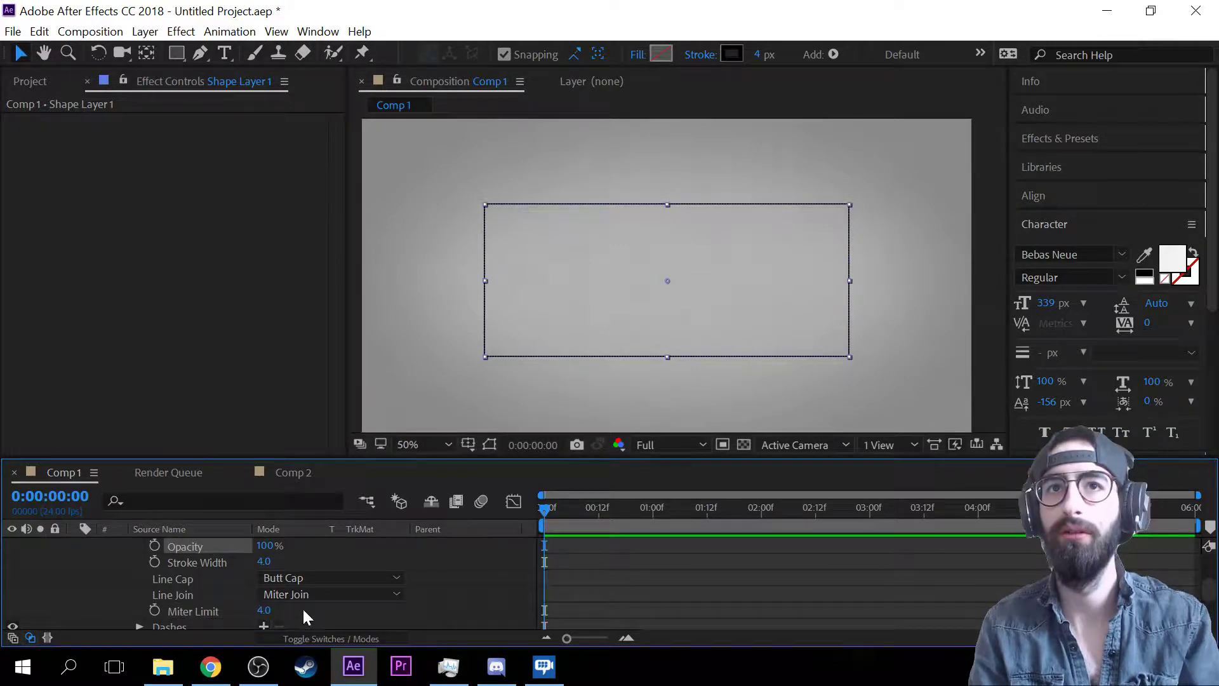
- Try a dashed outline with longer dashes on Stroke 1 and remove the dash
scroll(305, 607, "down", 1)
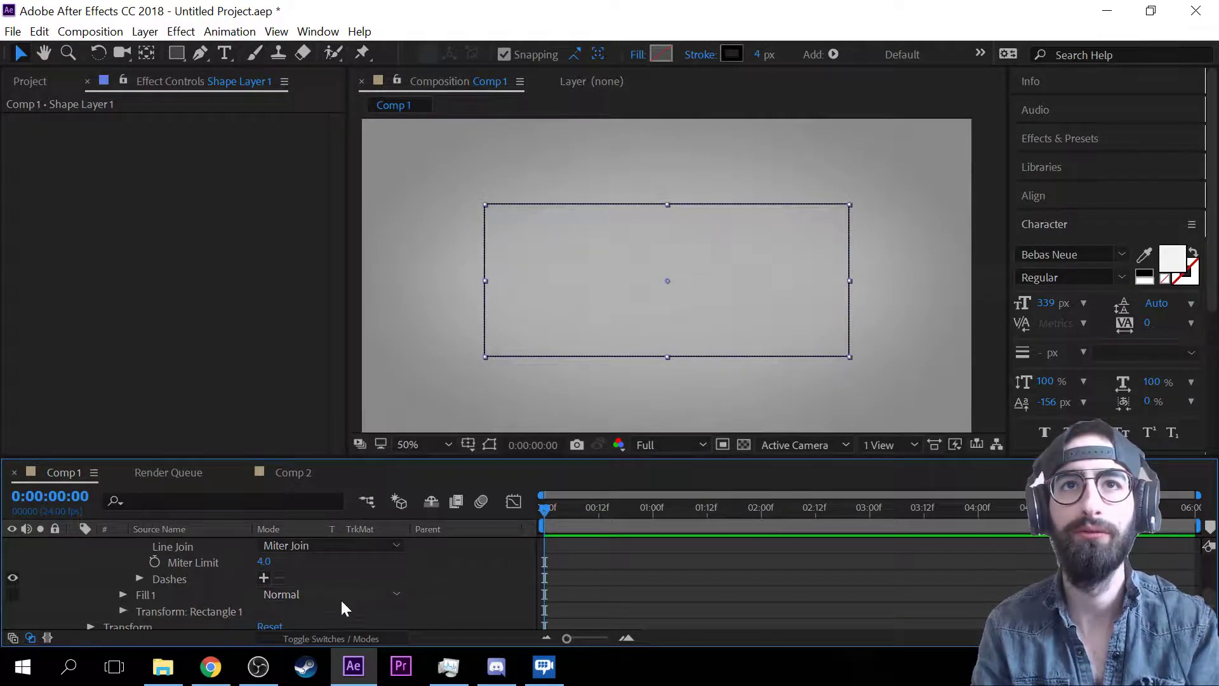
left_click(262, 578)
scroll(517, 286, "up", 1)
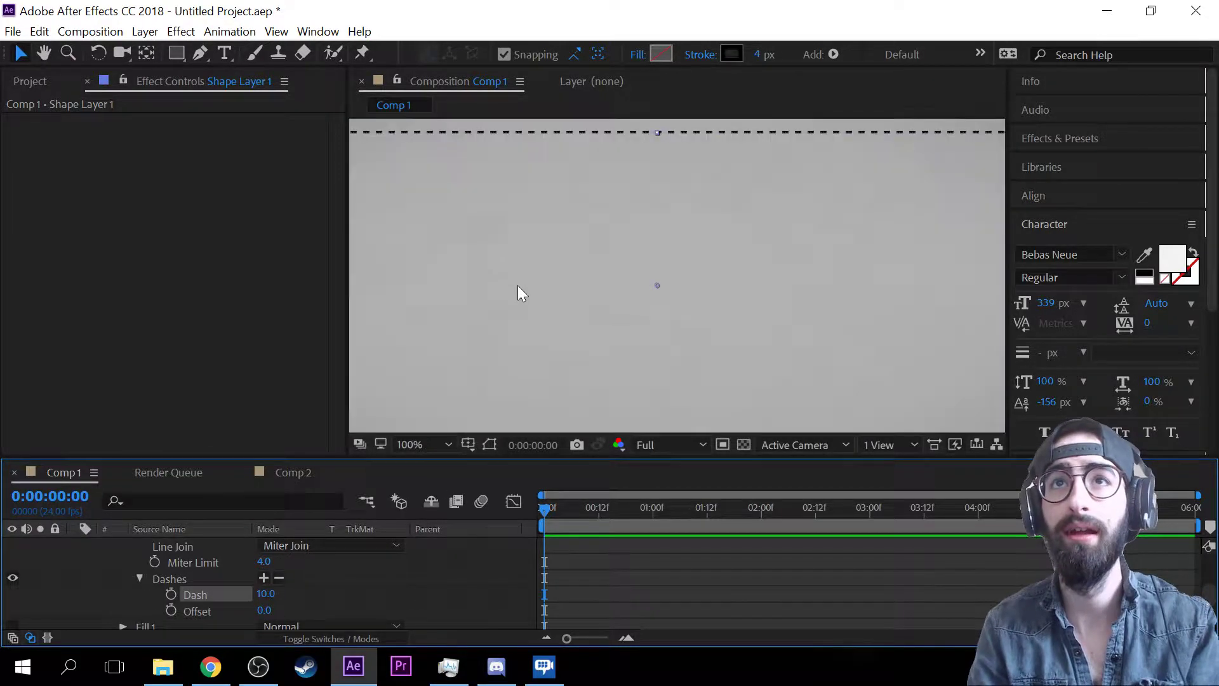
scroll(517, 289, "down", 1)
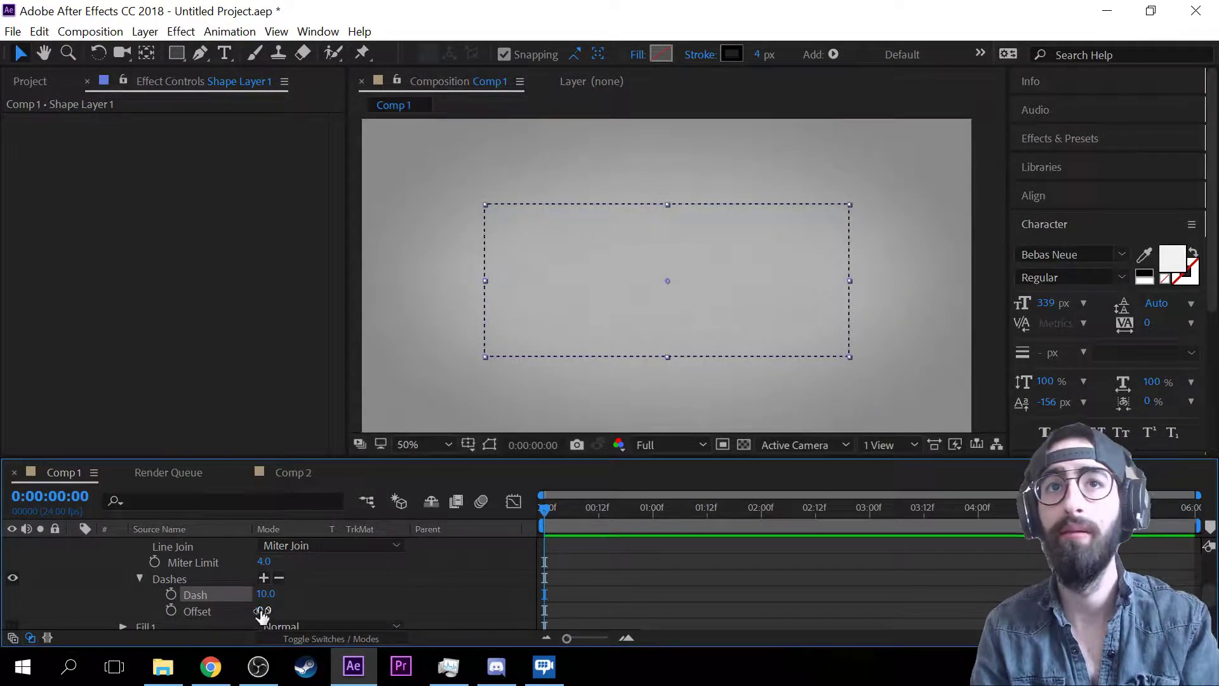
mouse_move(266, 593)
left_mouse_down()
mouse_move(559, 594)
mouse_move(291, 585)
left_mouse_up()
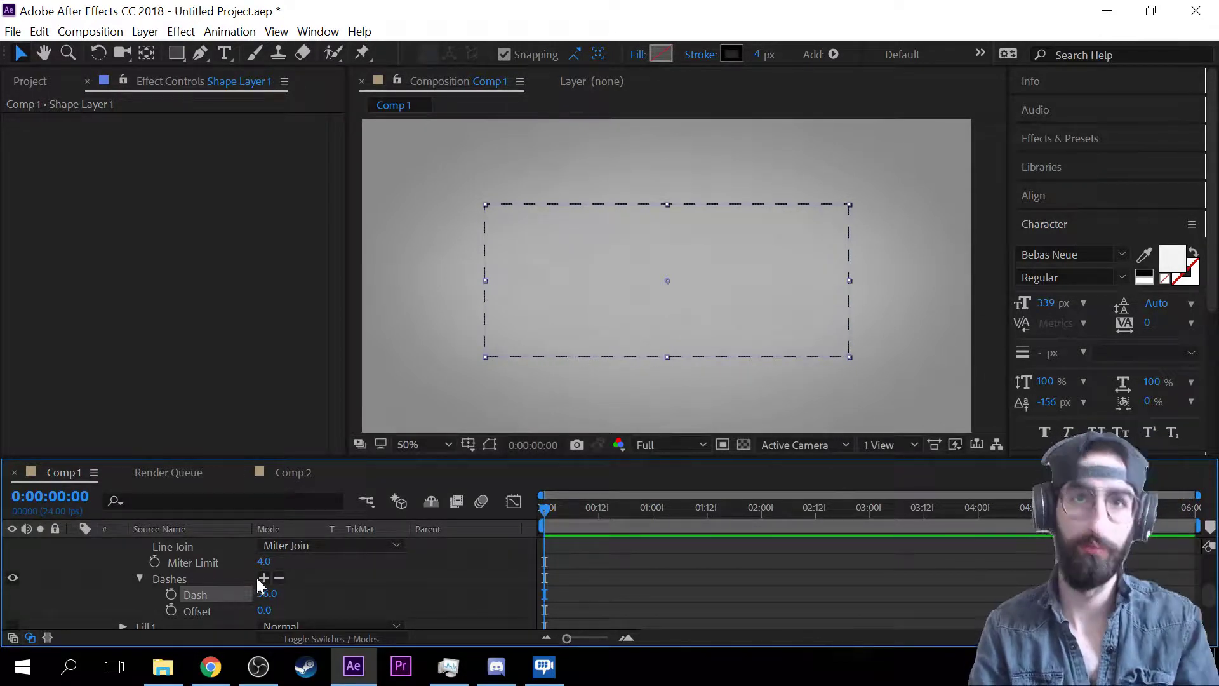
left_click(279, 578)
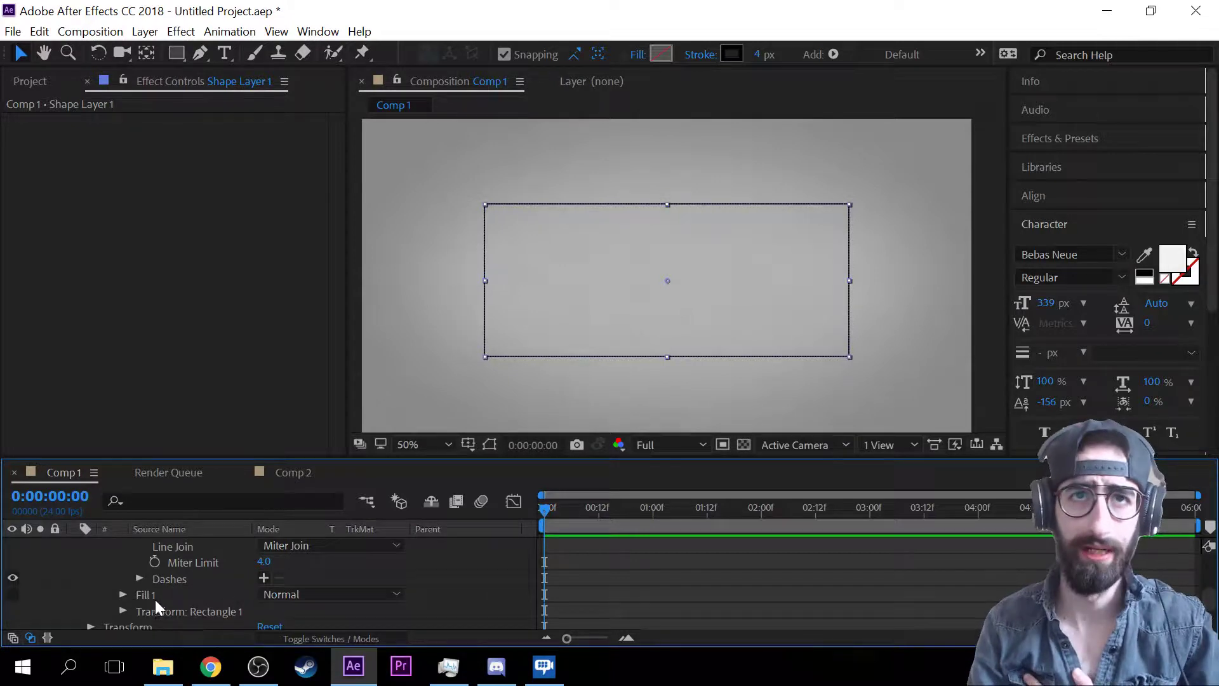
- Expand the Rectangle Path 1 properties and make the timeline area taller
scroll(171, 603, "up", 4)
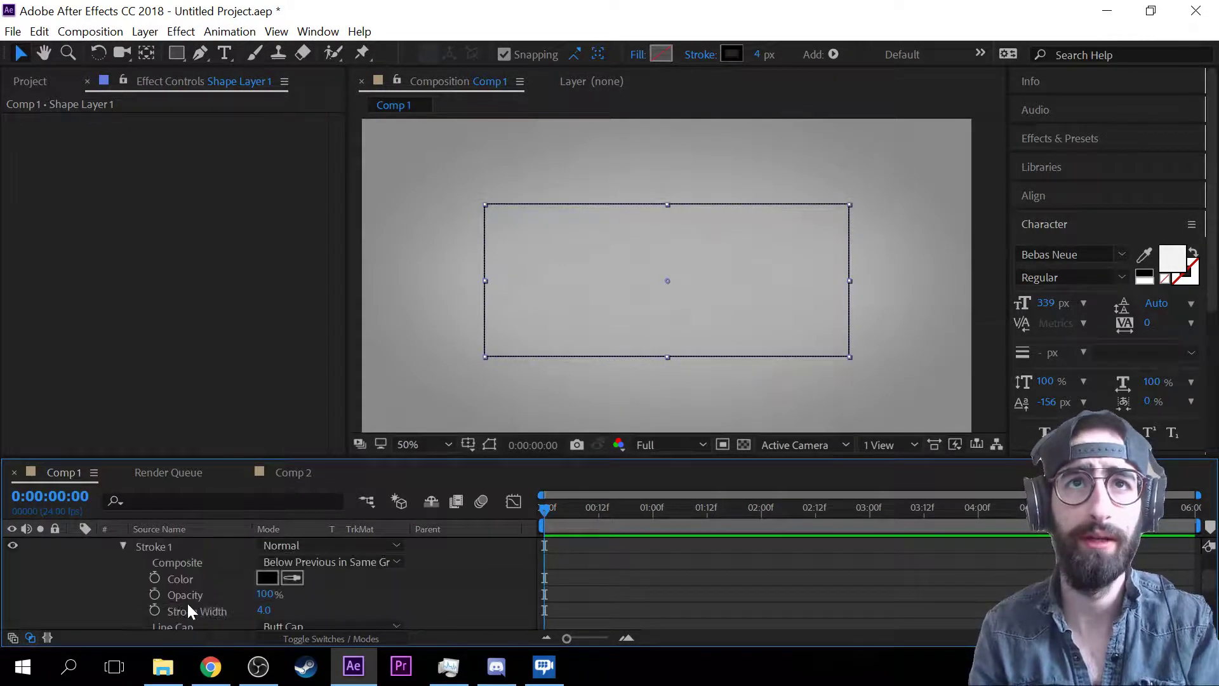
scroll(203, 597, "up", 2)
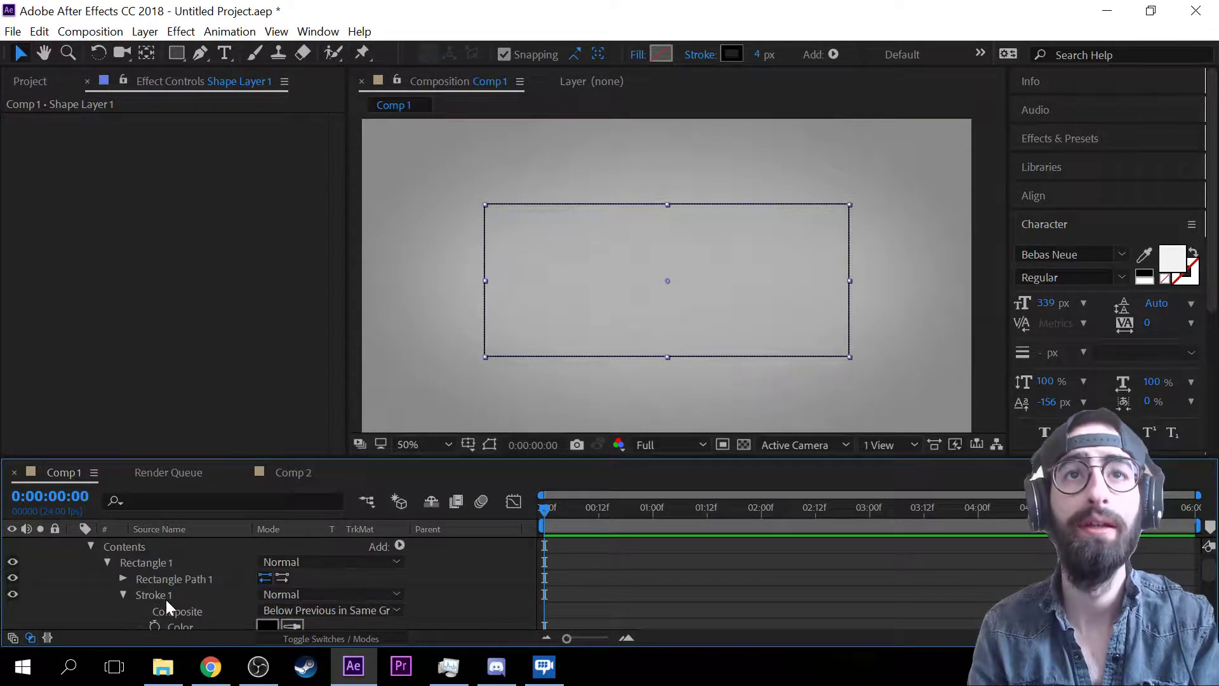
left_click(123, 578)
scroll(350, 589, "down", 2)
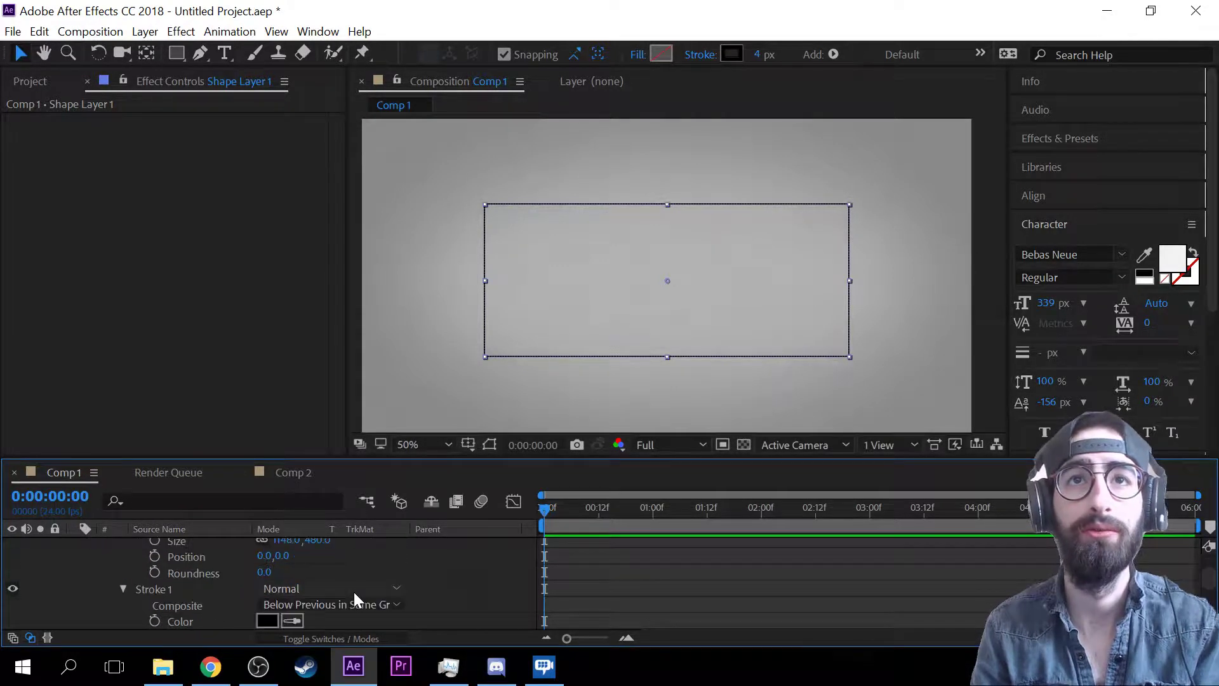
scroll(325, 585, "up", 2)
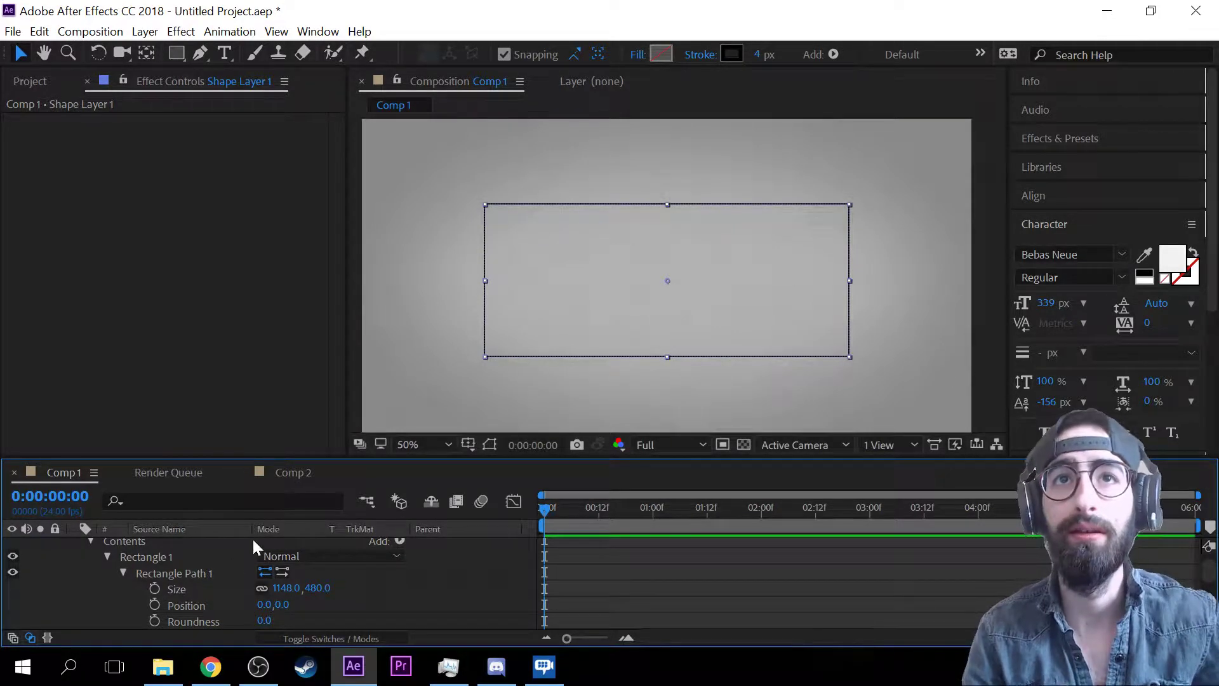
scroll(253, 538, "down", 2)
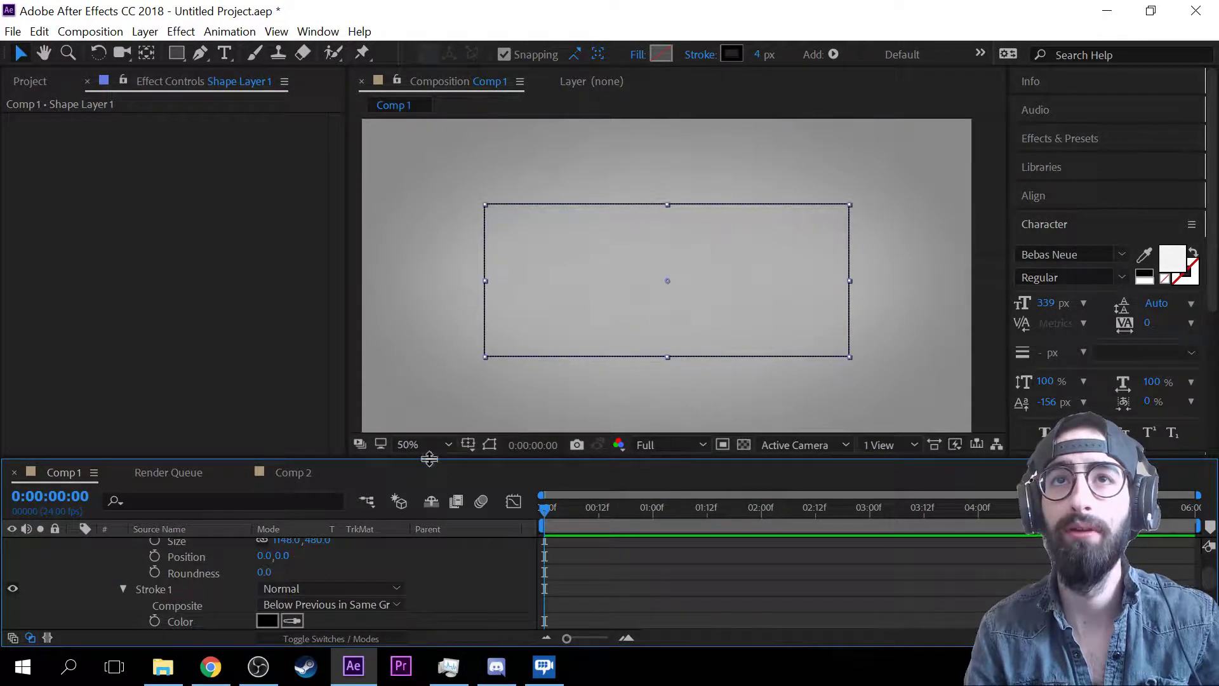
left_click_drag(434, 455, 437, 359)
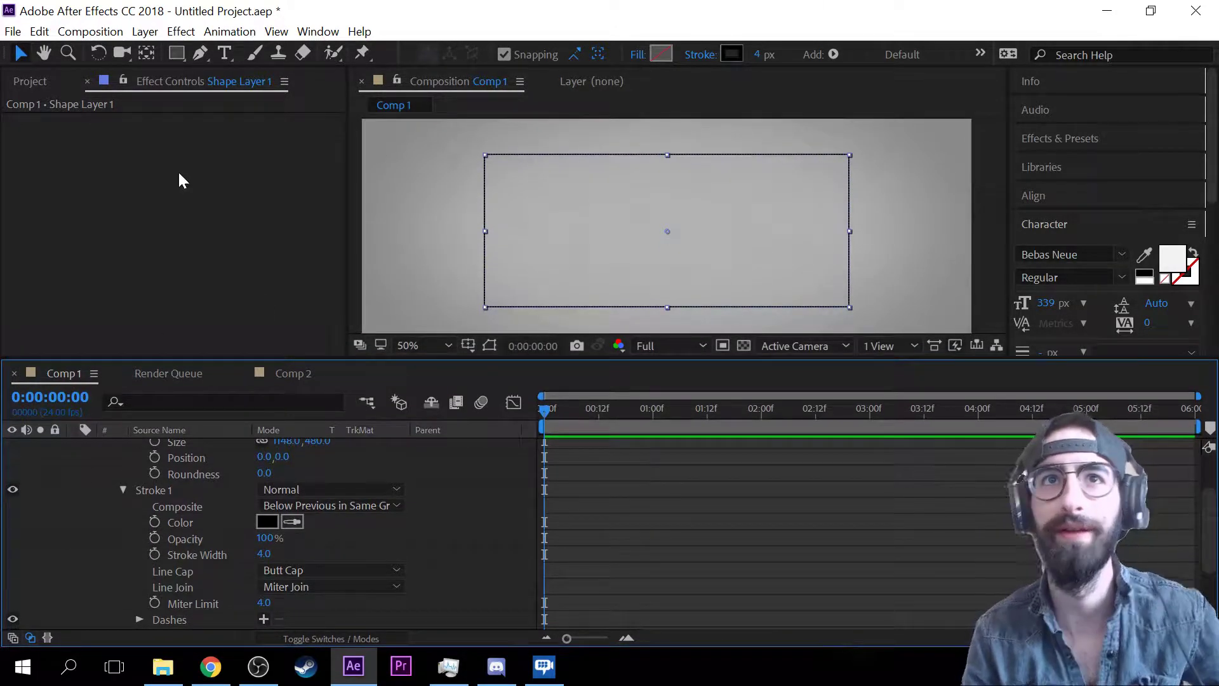
- Try a roundness of 47 on Rectangle Path 1 and return it to 0
scroll(185, 492, "up", 1)
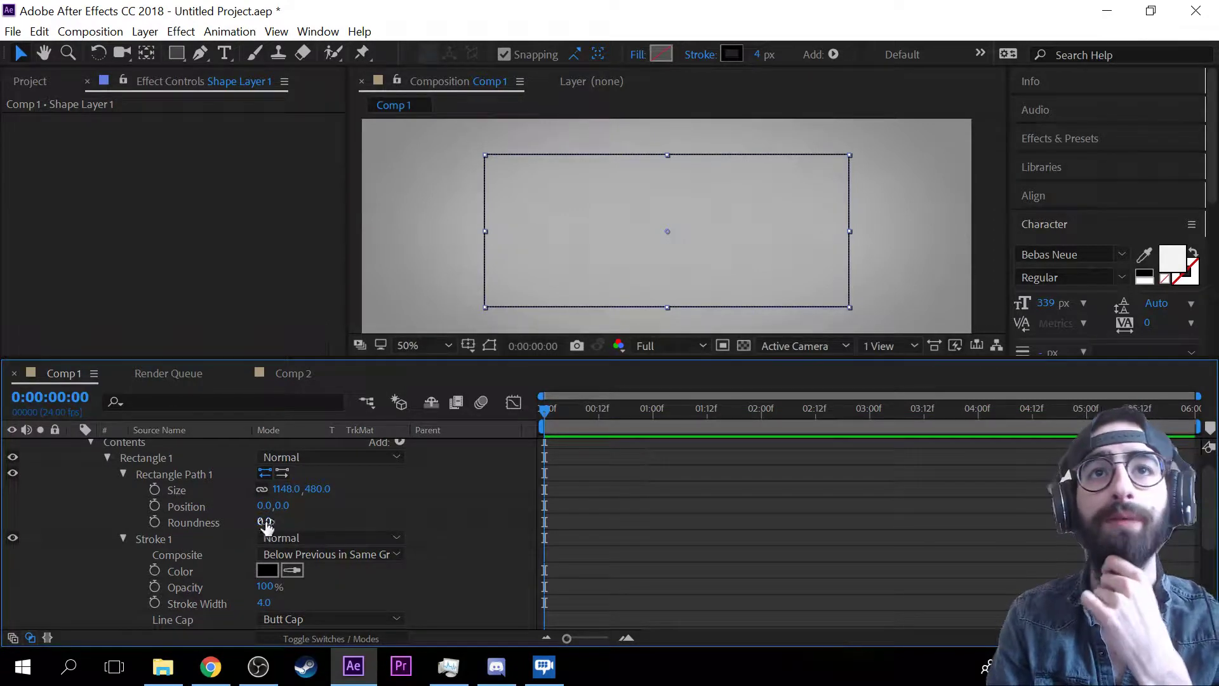
left_click_drag(266, 526, 305, 511)
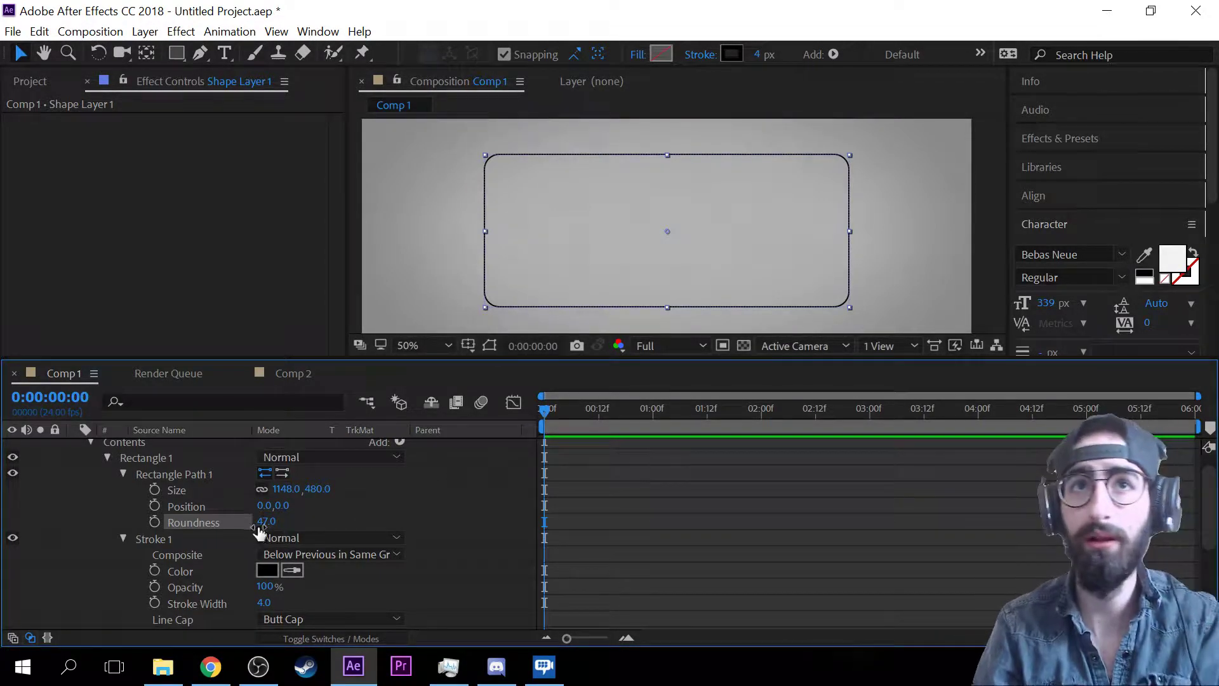
left_click_drag(259, 531, 89, 541)
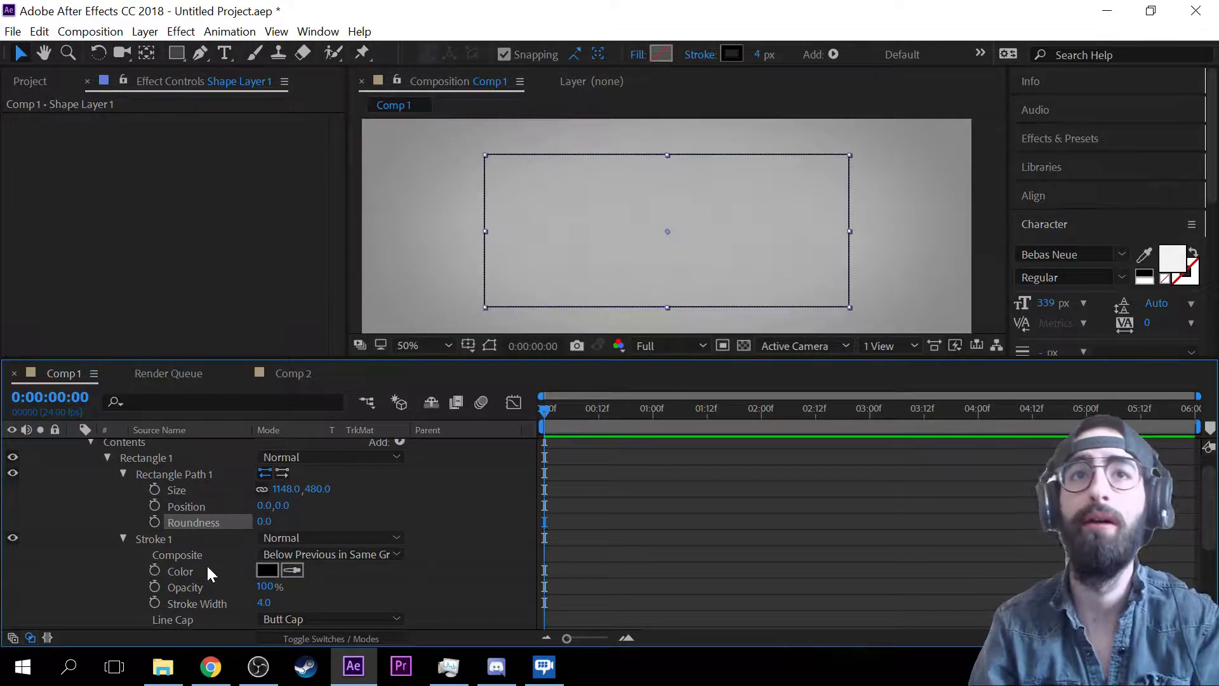
left_click(265, 472)
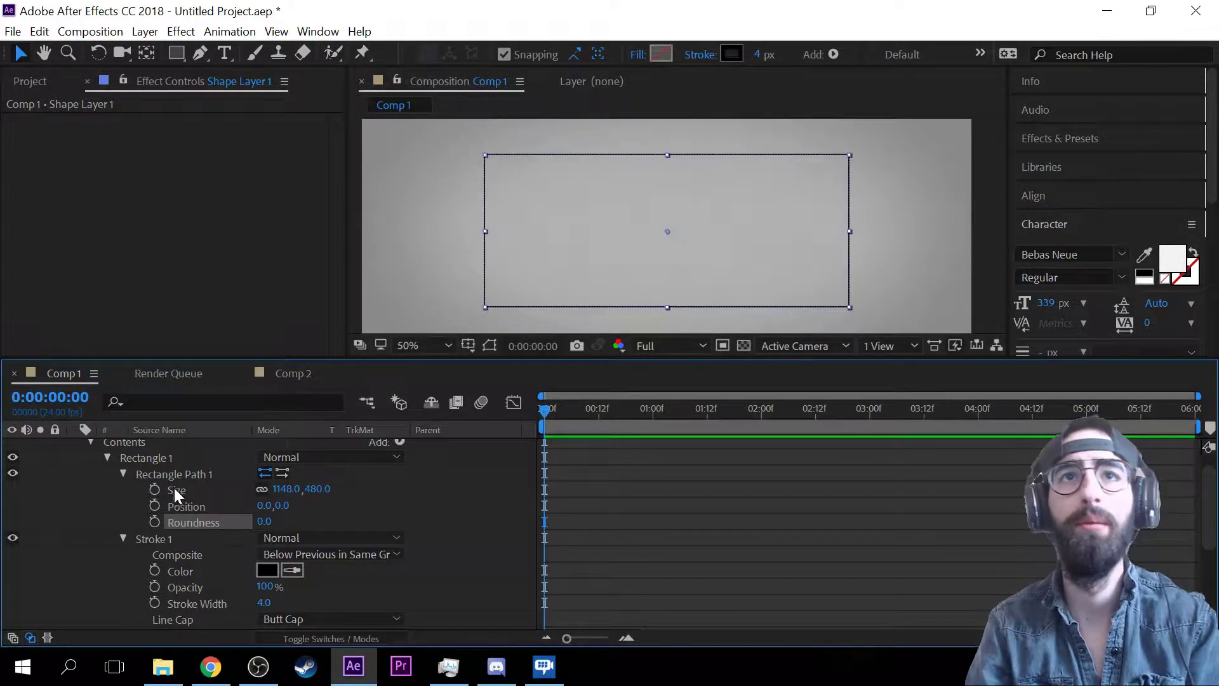
- Expand the Transform: Rectangle 1 properties to show the rectangle's own transform settings
scroll(177, 526, "down", 1)
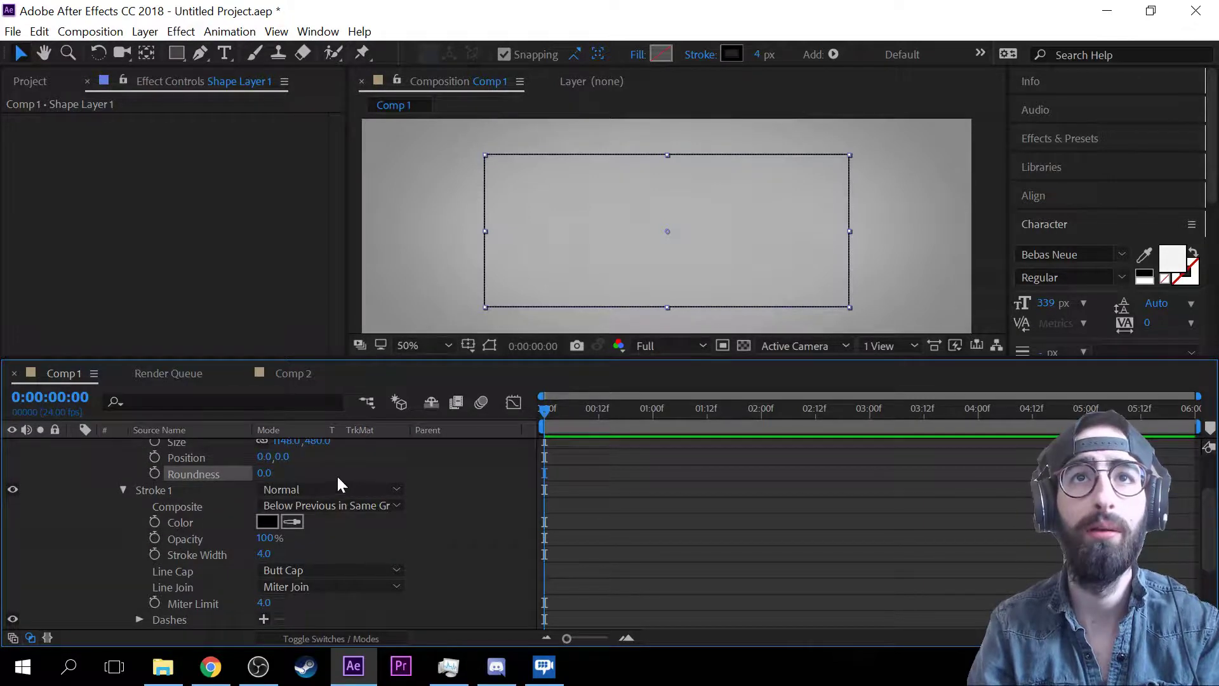
scroll(215, 562, "down", 1)
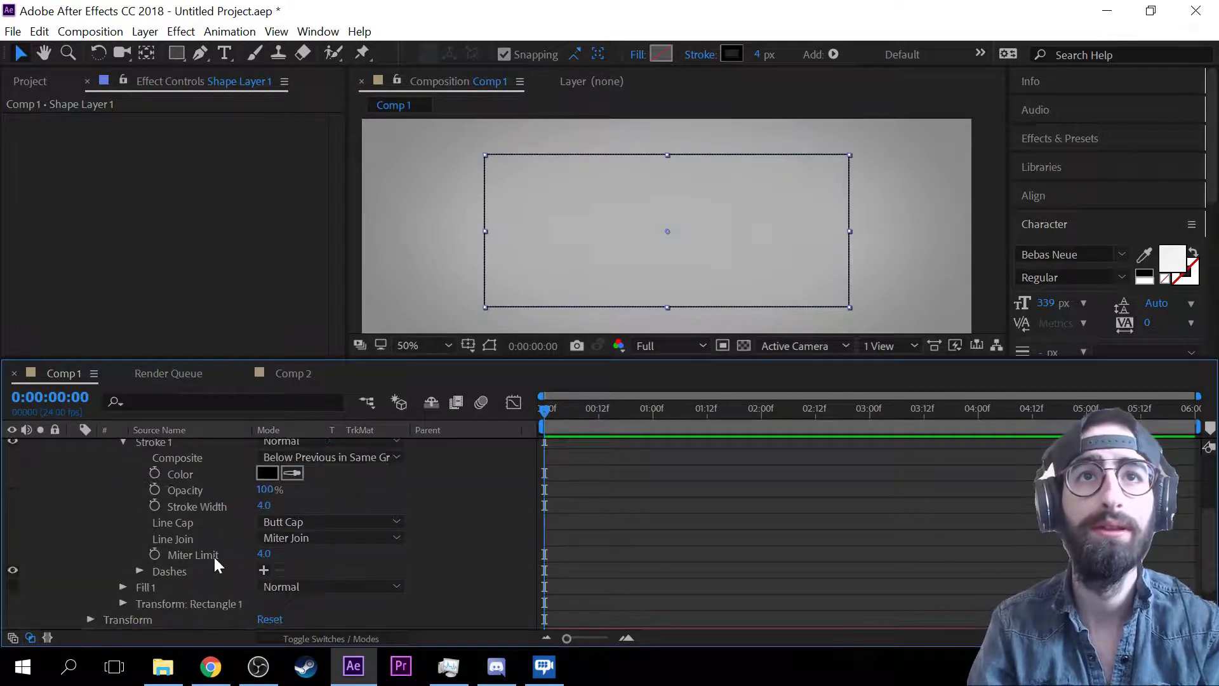
scroll(216, 564, "down", 1)
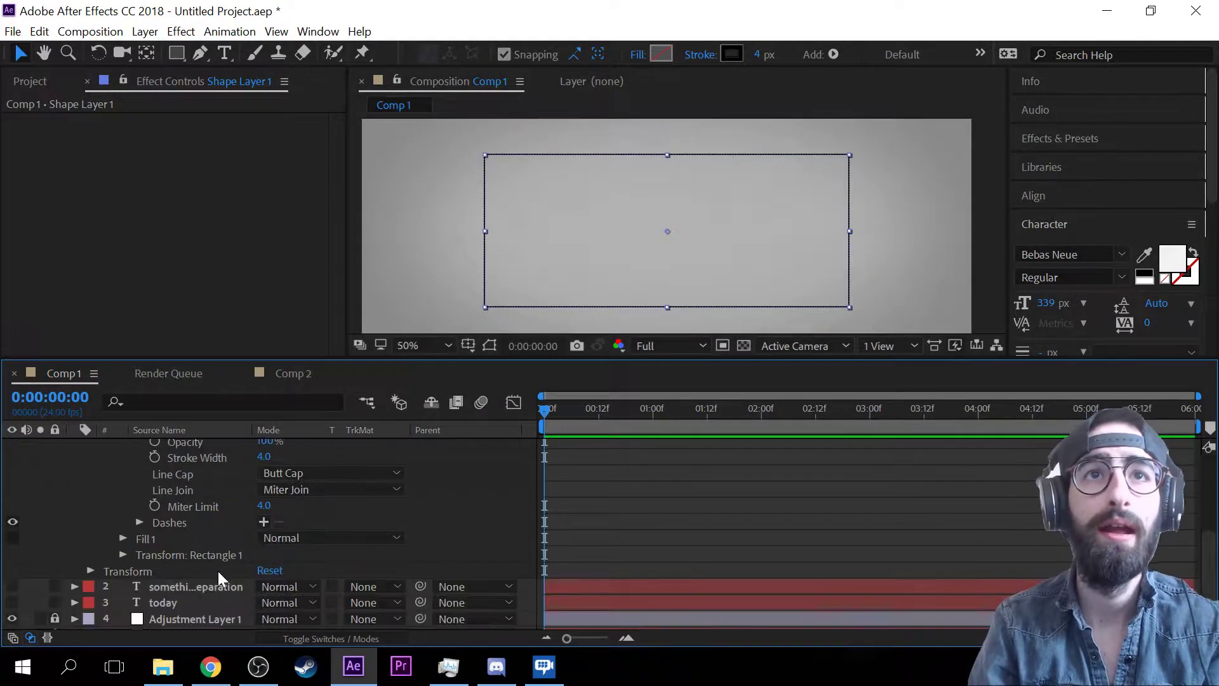
left_click(124, 539)
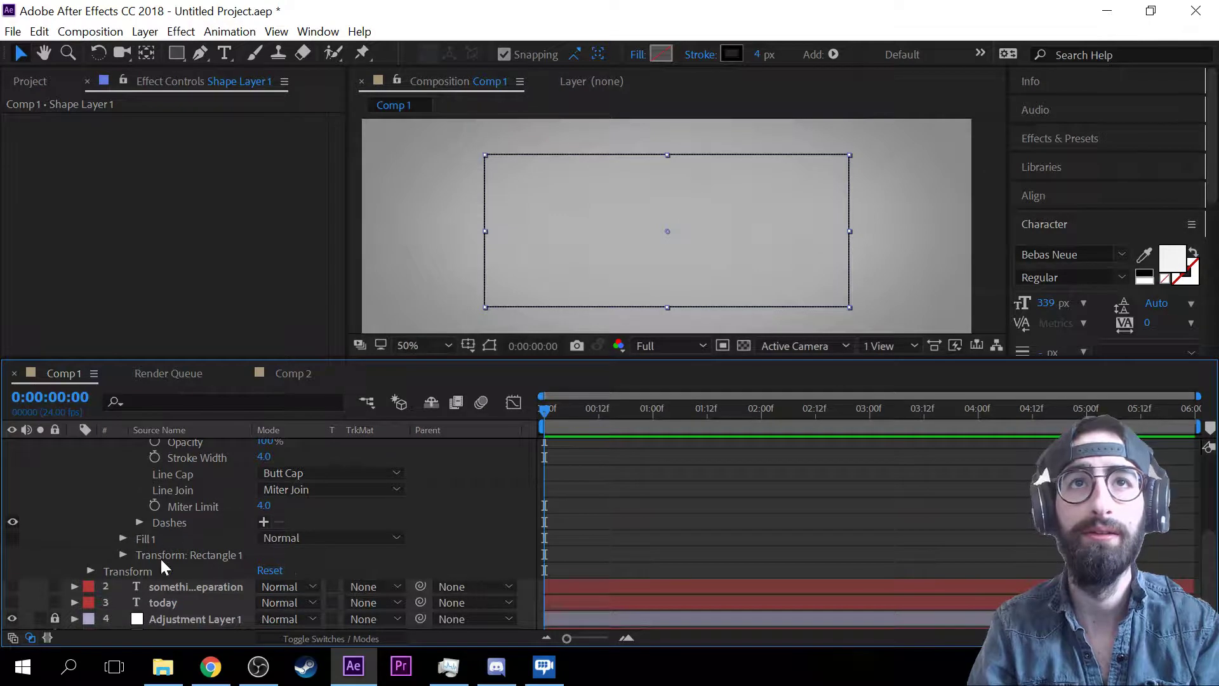
left_click(123, 555)
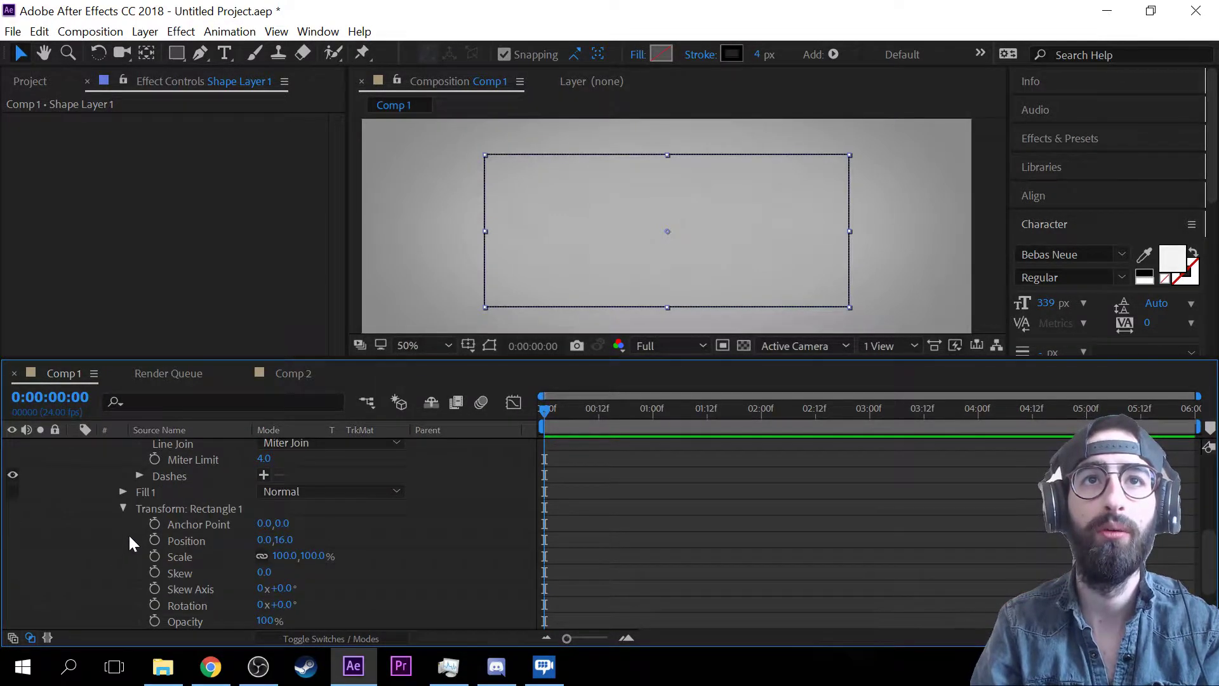
- Try rotating Rectangle 1 through its own transform group and undo the change
scroll(146, 536, "down", 1)
left_click(277, 573)
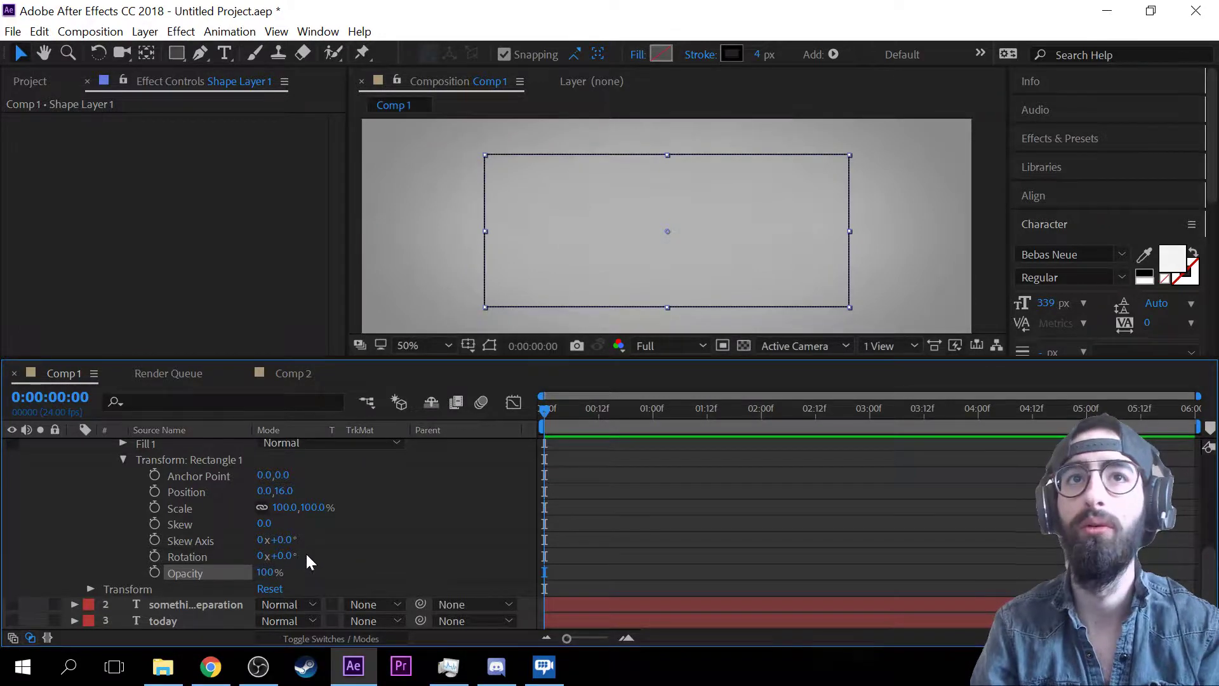
left_click_drag(279, 556, 218, 538)
key("ctrl+z")
key("ctrl+z")
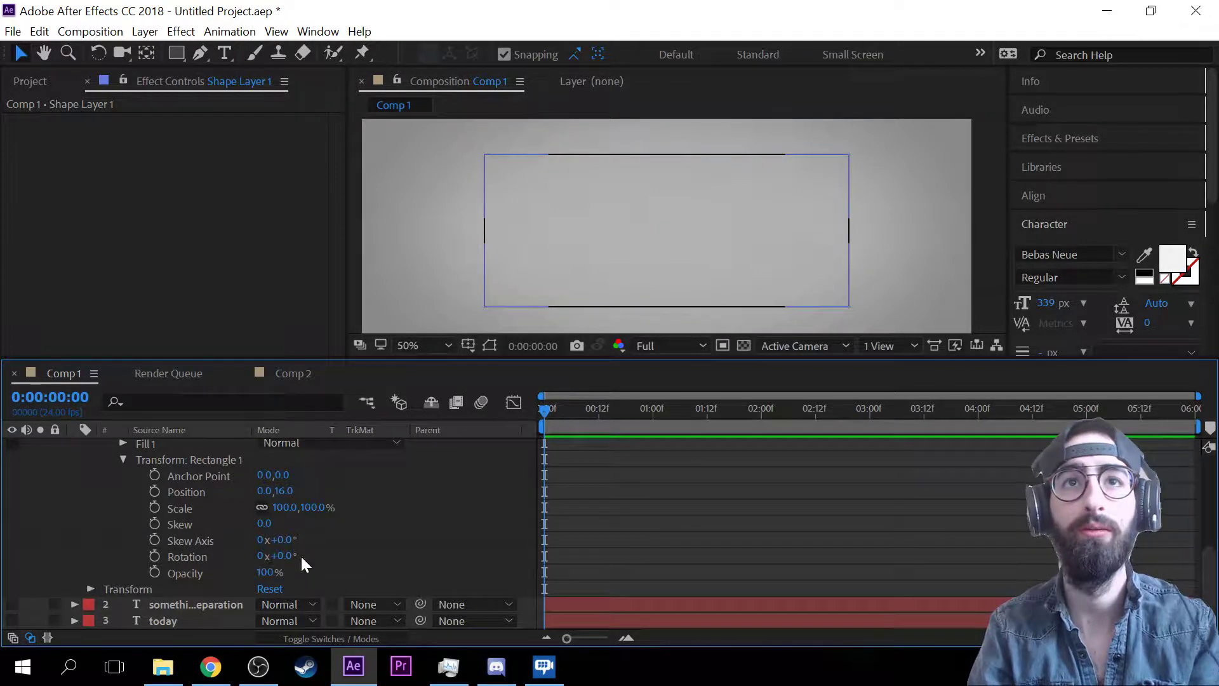
- Try skewing Rectangle 1 to 41 through its own transform group and undo the skew
left_click_drag(264, 524, 830, 471)
key("ctrl+z")
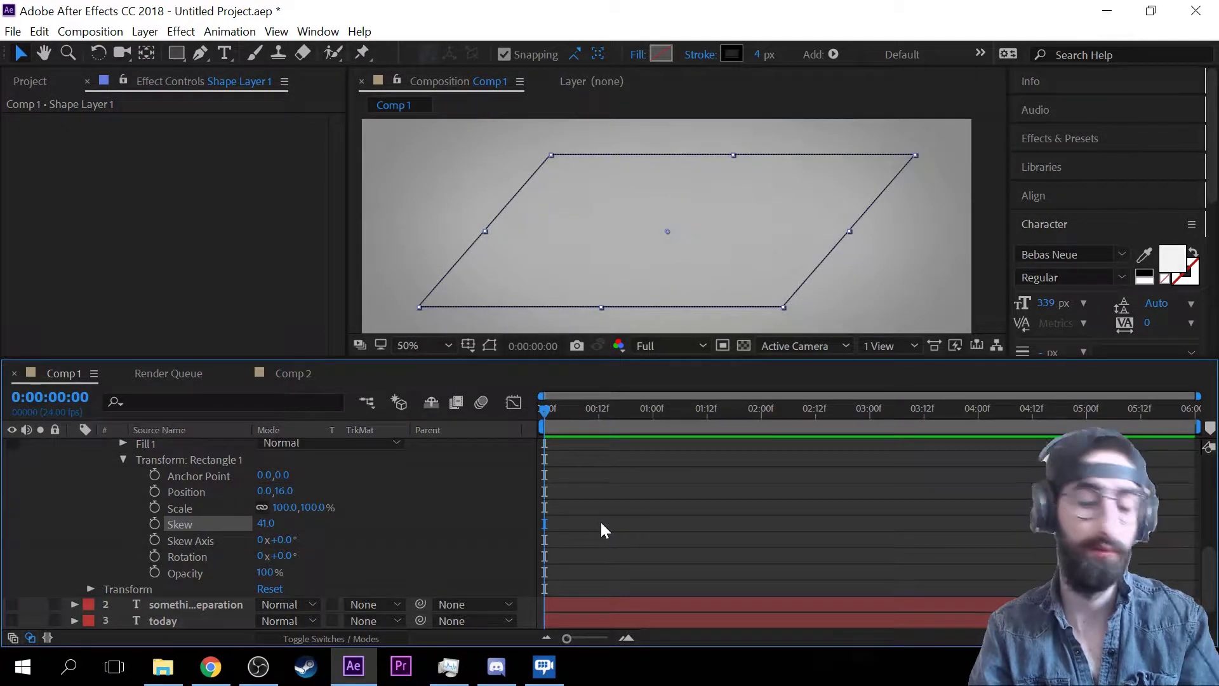
key("ctrl+z")
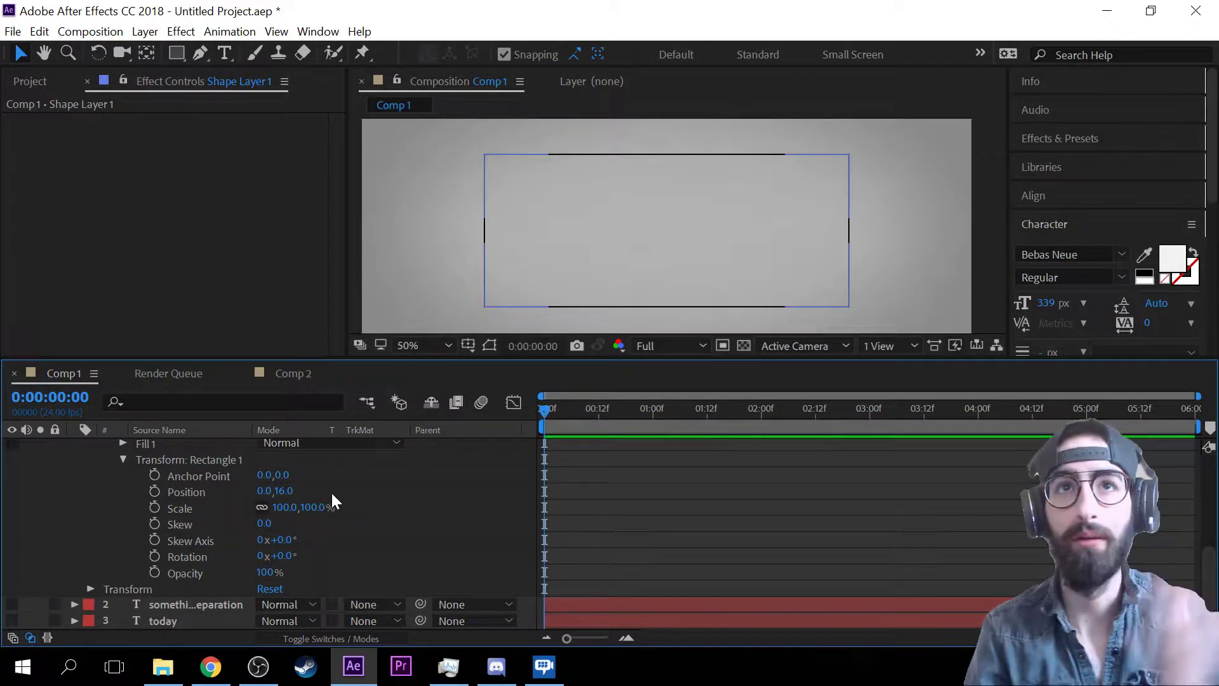
- Expand the shape layer's main Transform group, try shifting its anchor point and rotating it to 71°, and undo each change
left_click(92, 587)
scroll(424, 524, "down", 2)
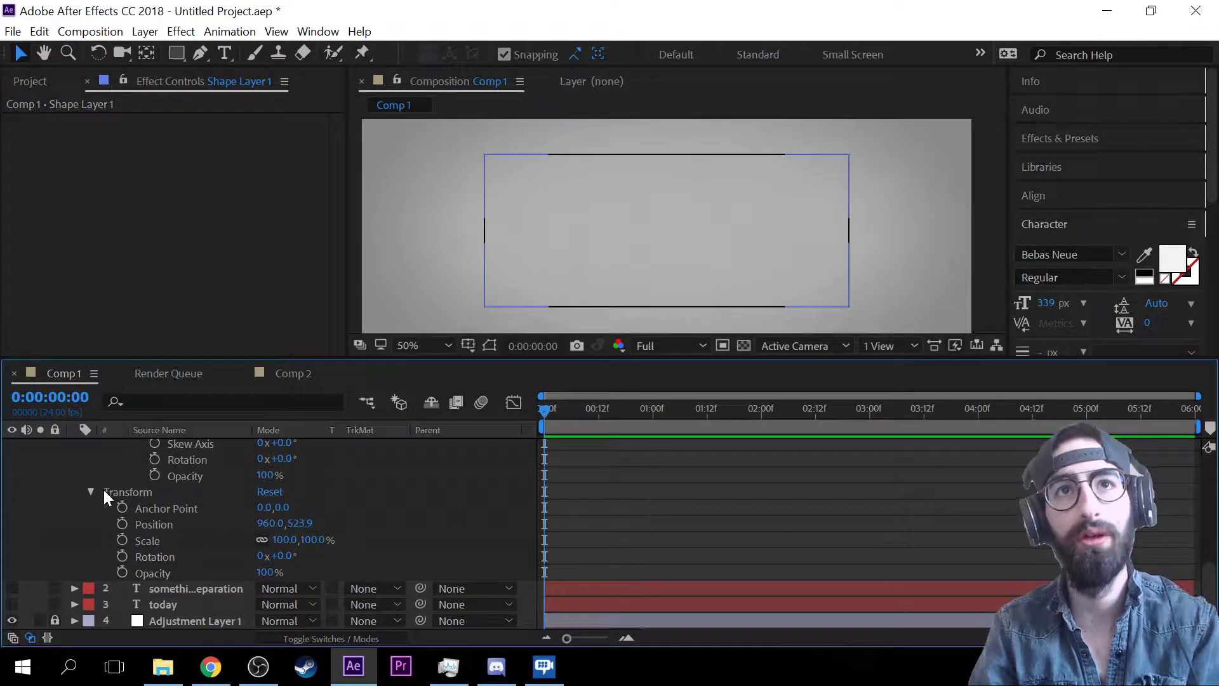
left_click(163, 492)
left_click_drag(279, 508, 318, 504)
key("ctrl+z")
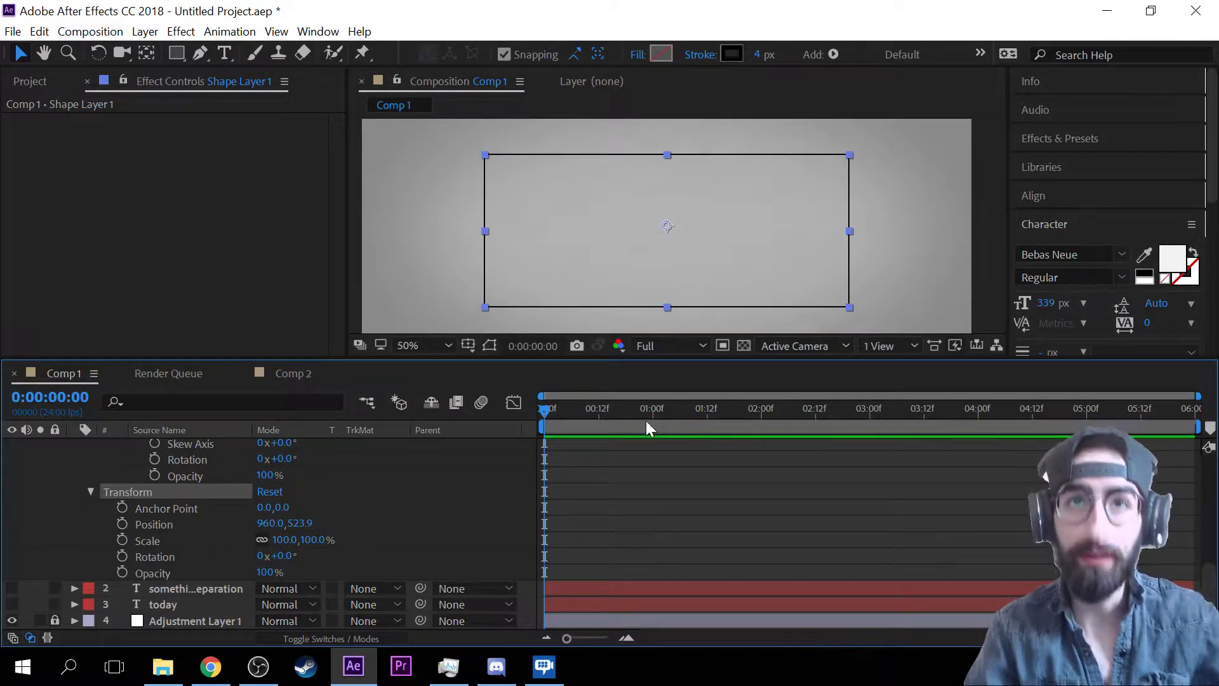
left_click_drag(279, 557, 368, 567)
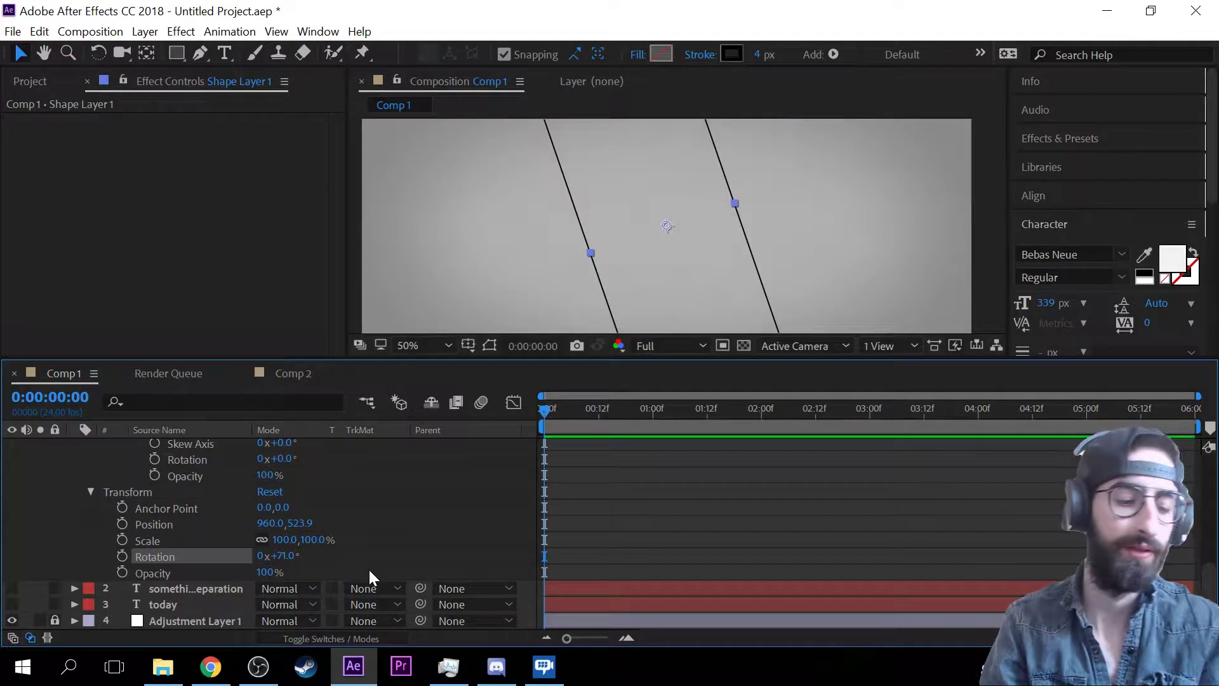
key("ctrl+z")
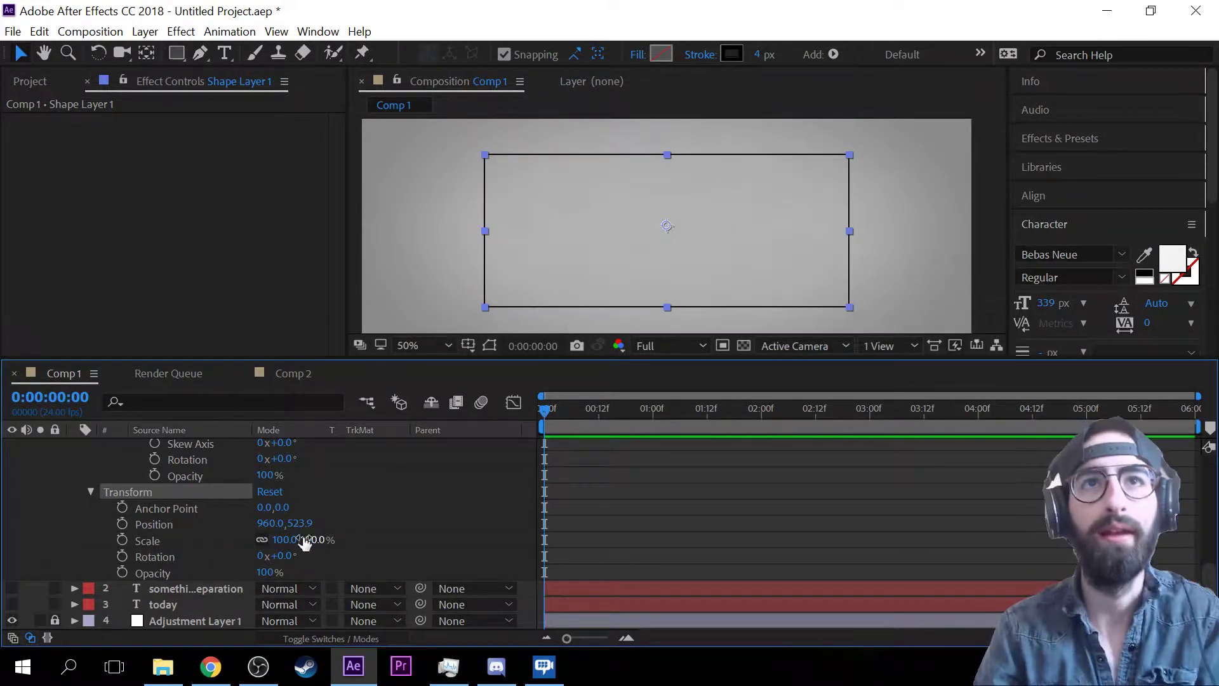
- Try a rotation of 17°, a skew of 22, a skew axis of -65° and a rotation of -56° on Rectangle 1, undoing everything
scroll(292, 533, "up", 2)
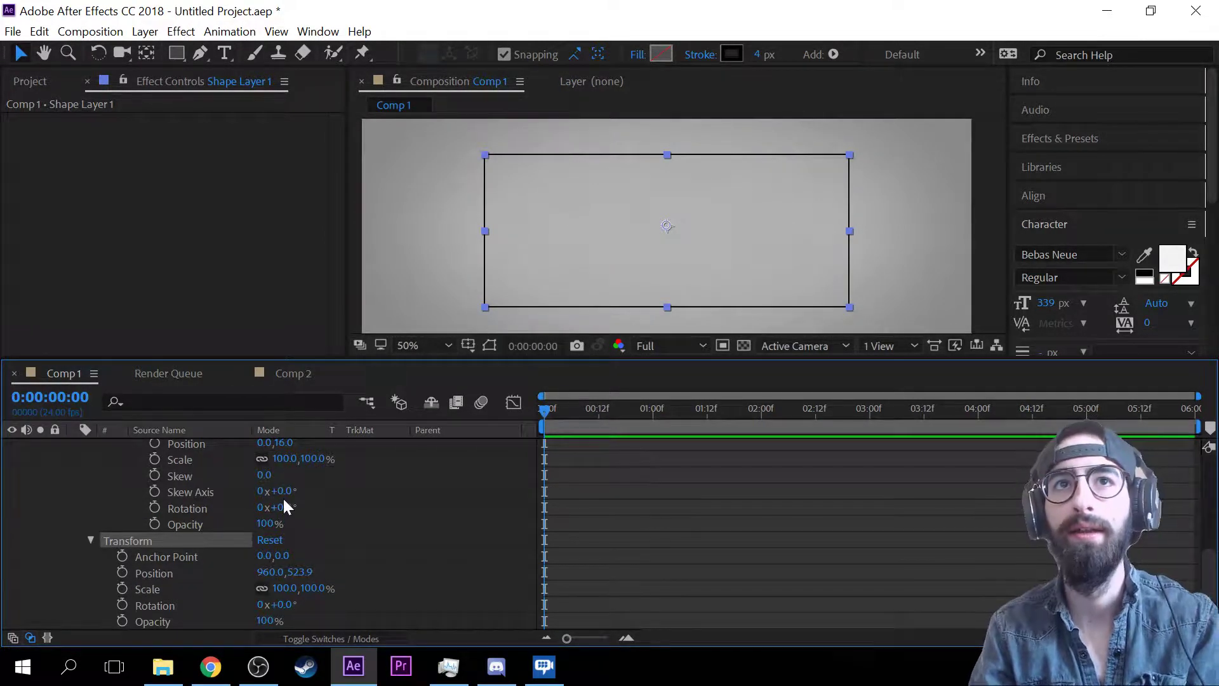
left_click_drag(283, 505, 302, 511)
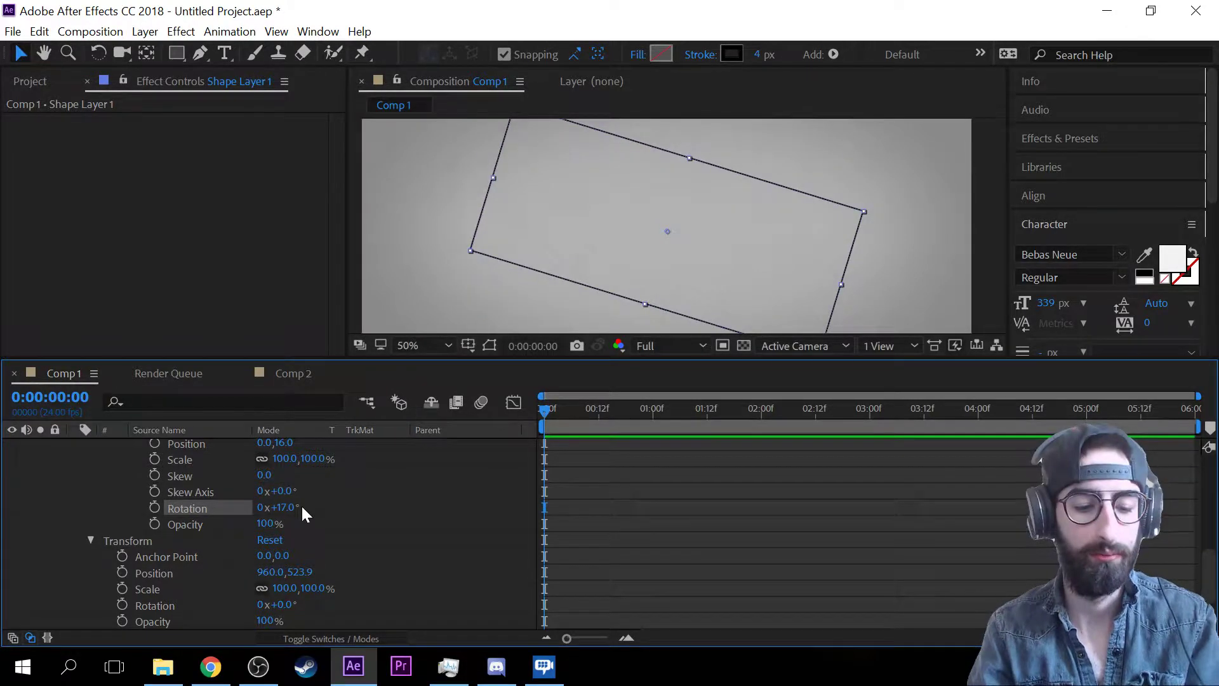
key("ctrl+z")
left_click_drag(264, 475, 227, 508)
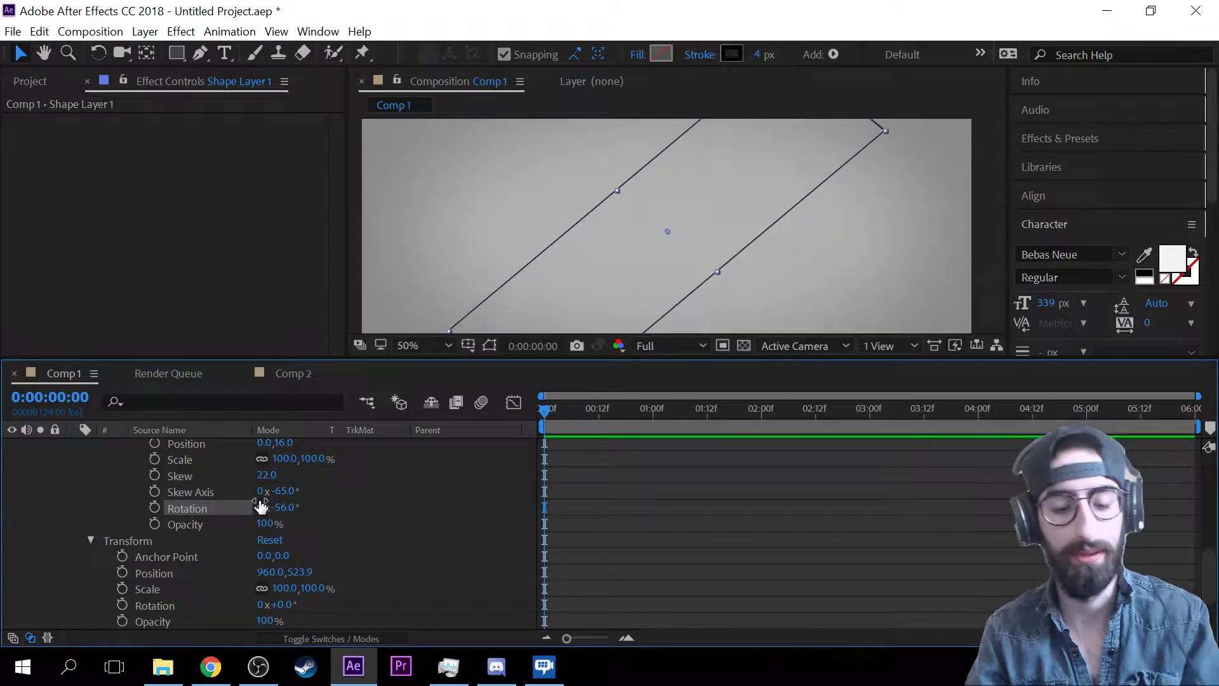
key("ctrl+z")
key("ctrl+z")
key("ctrl+z")
key("ctrl+z")
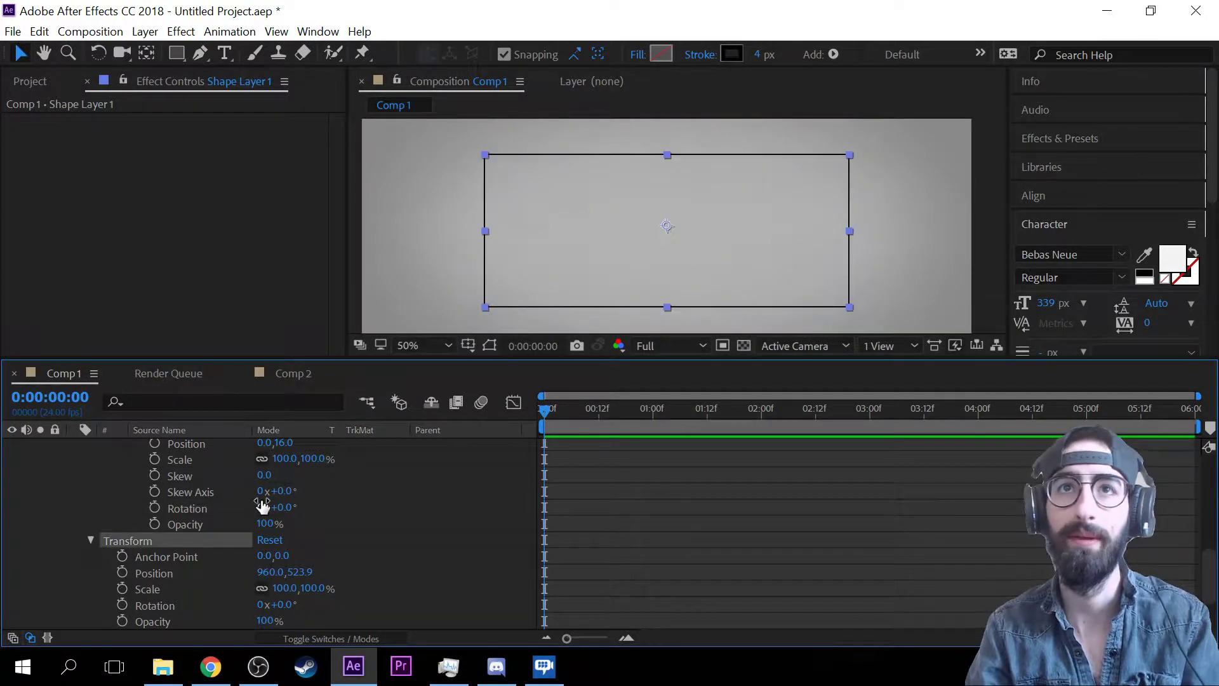
- Collapse the Transform: Rectangle 1 and layer Transform groups and look through the stroke's line cap options without changing them
scroll(185, 565, "up", 3)
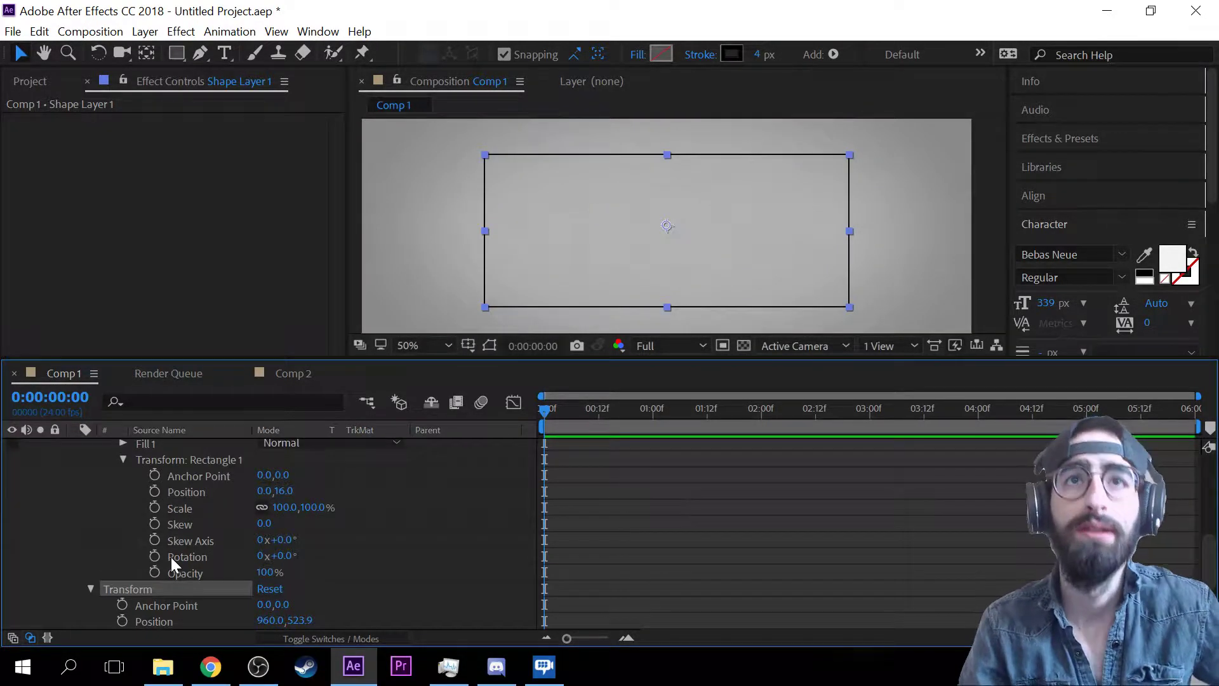
left_click(121, 459)
scroll(135, 527, "up", 3)
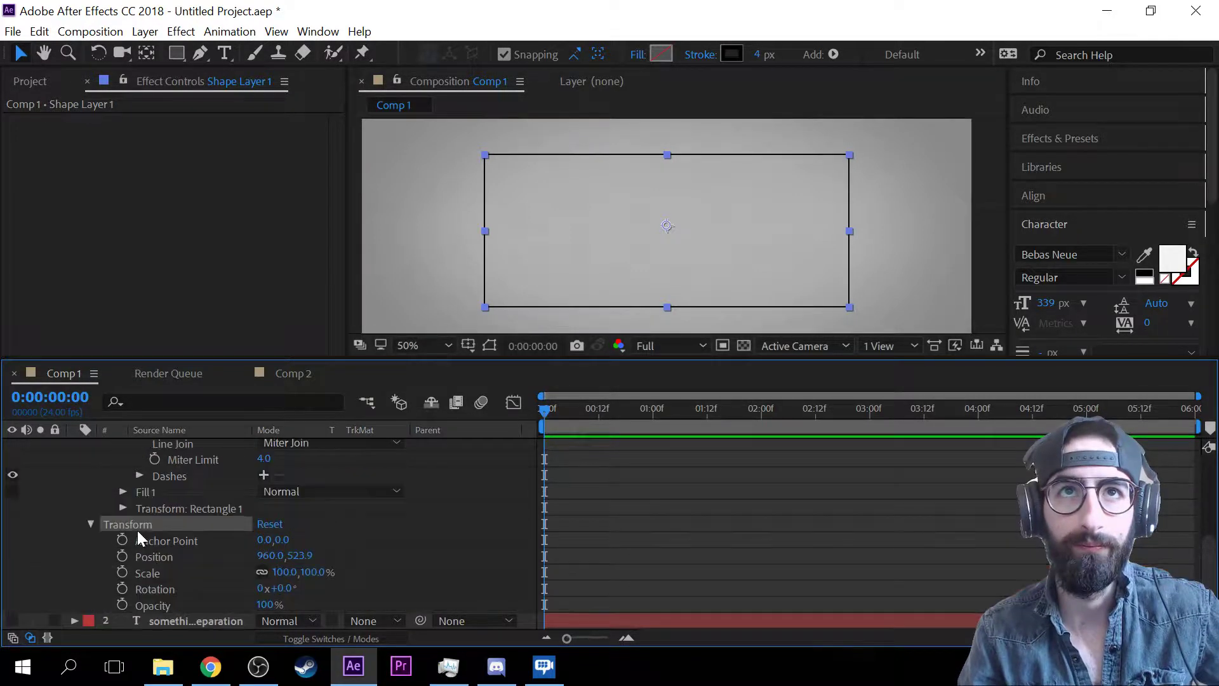
left_click(90, 524)
scroll(124, 525, "up", 4)
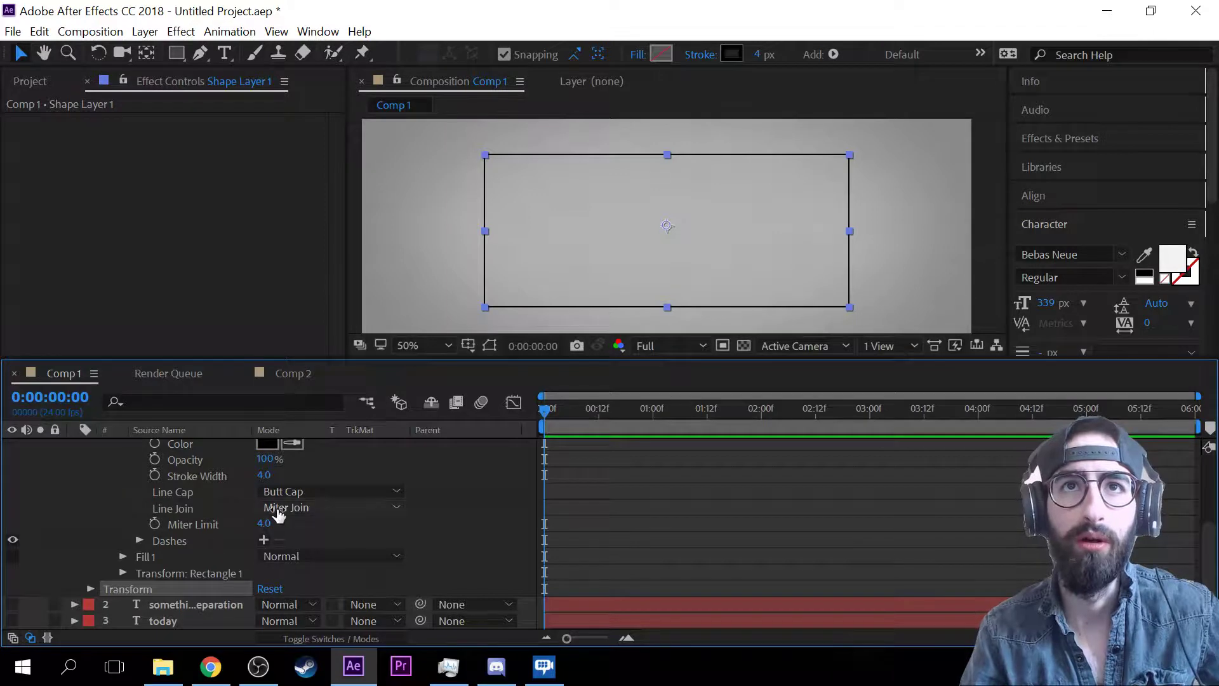
left_click(302, 493)
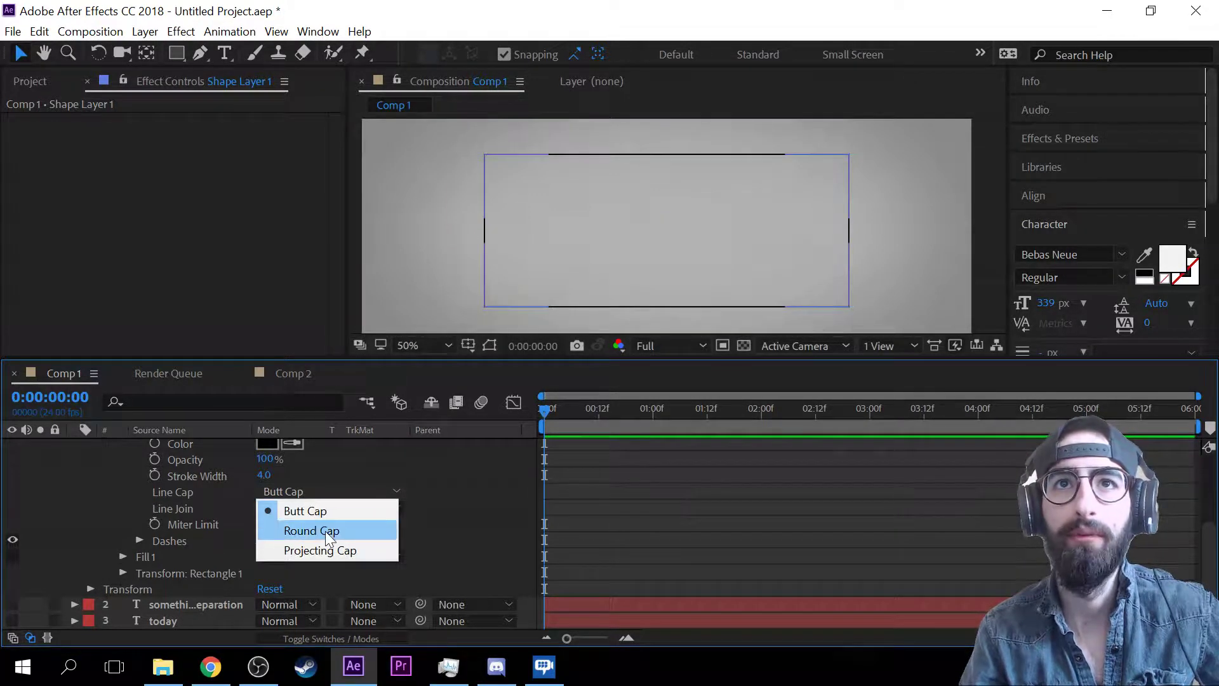
left_click(187, 537)
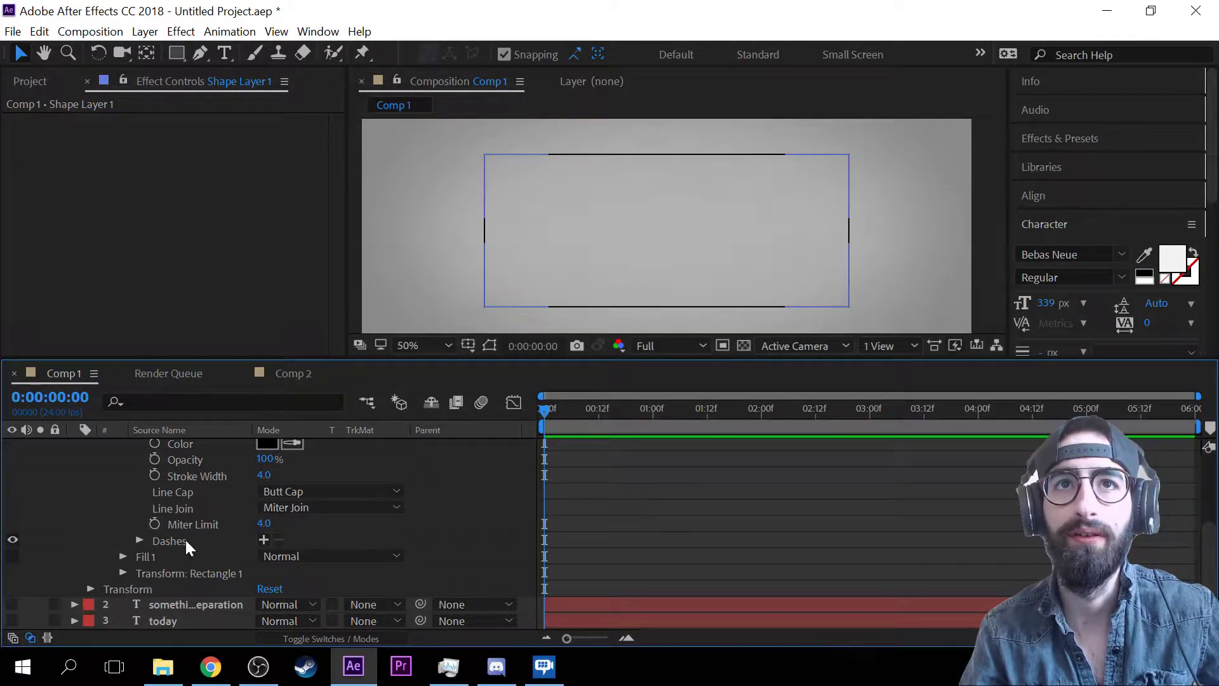
- Add a dash to the rectangle's stroke and vary its length through 2886 and 2054 down to 1555
left_click(260, 538)
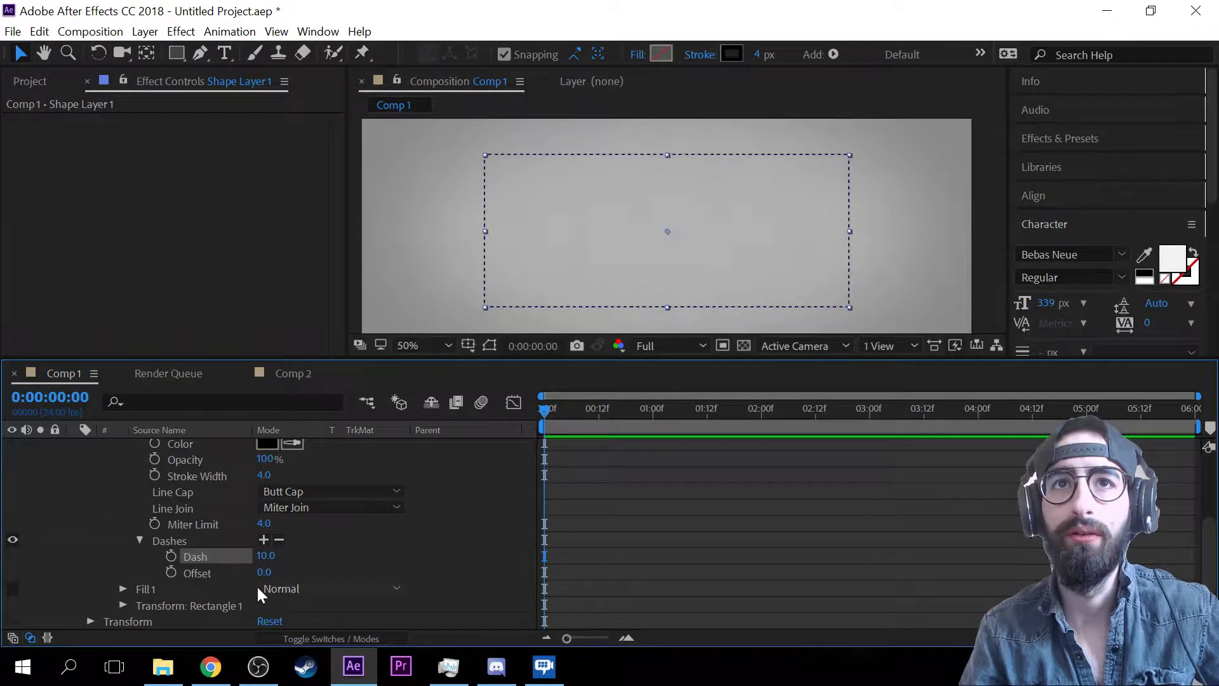
left_click_drag(267, 561, 569, 555)
mouse_move(266, 555)
left_mouse_down()
mouse_move(864, 508)
mouse_move(1169, 508)
mouse_move(306, 576)
mouse_move(742, 536)
mouse_move(1213, 425)
mouse_move(958, 437)
left_mouse_up()
left_click_drag(210, 532, 2, 555)
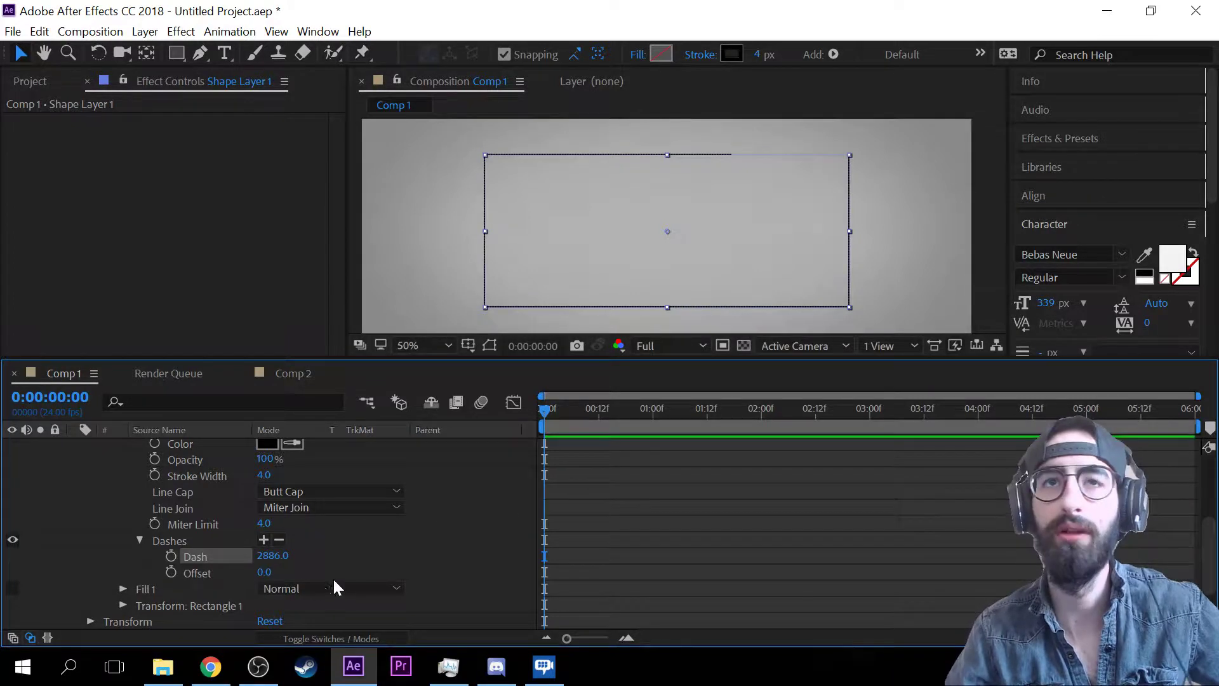
mouse_move(281, 558)
left_mouse_down()
mouse_move(49, 553)
mouse_move(175, 556)
left_mouse_up()
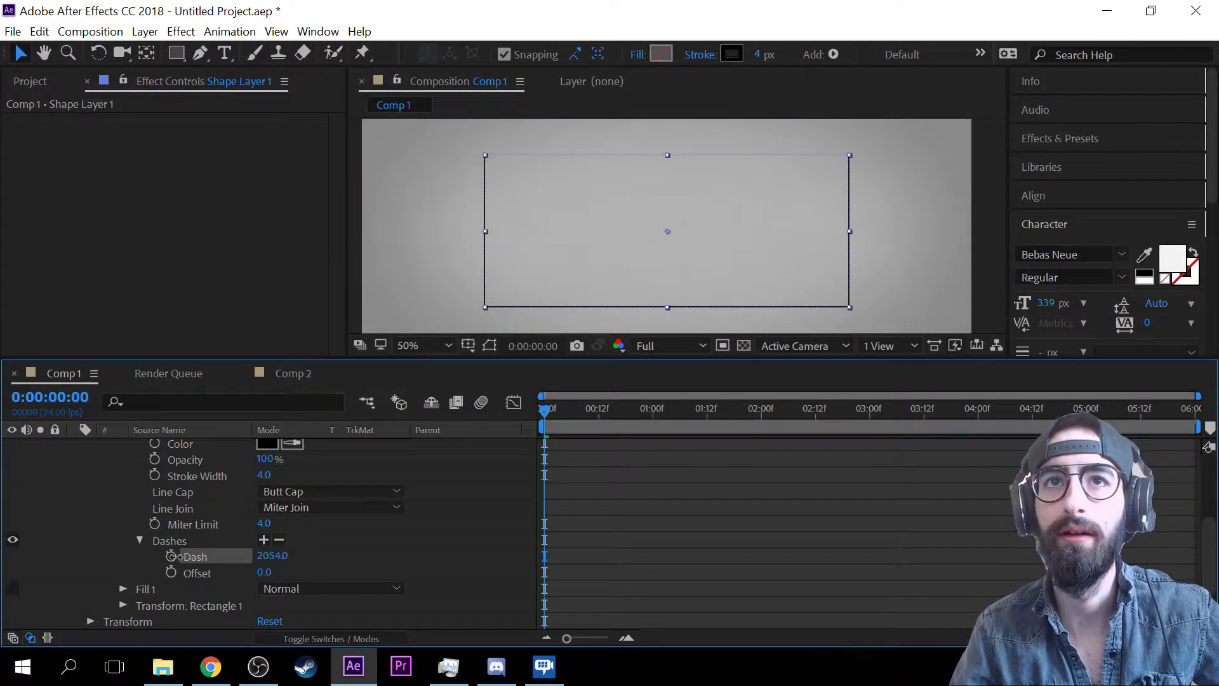
left_click_drag(4, 557, 5, 557)
left_click_drag(242, 556, 120, 556)
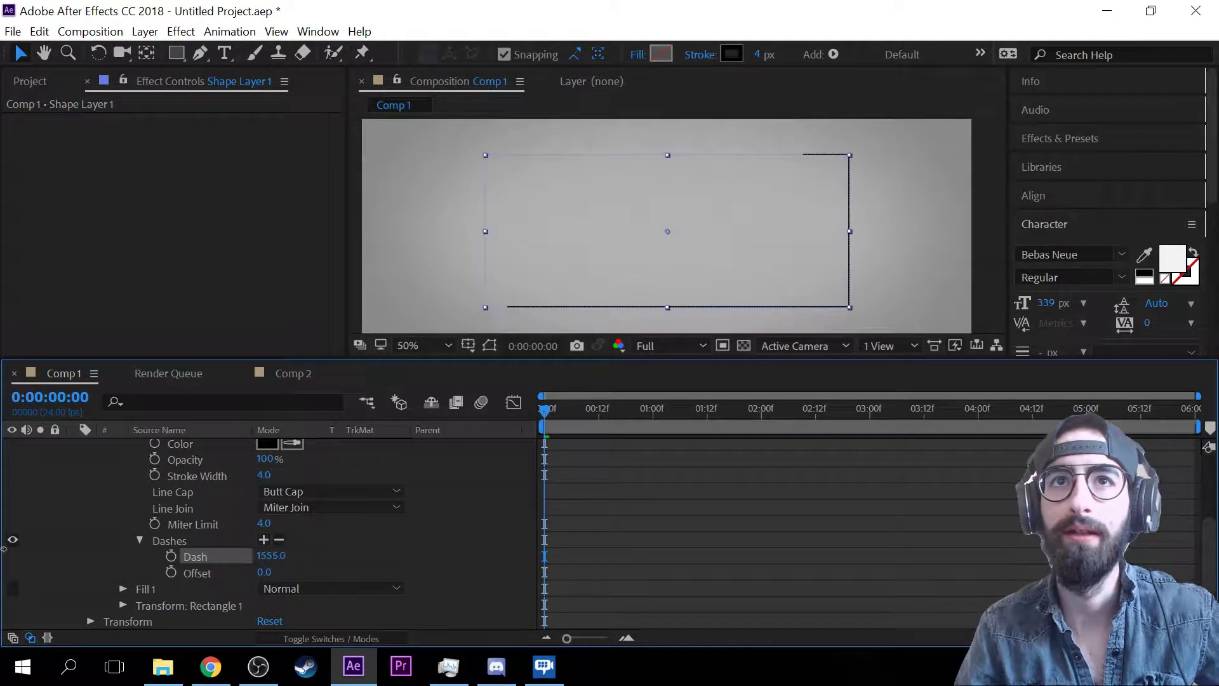
- Set the rectangle stroke's dash length to 979 and its dash offset to 152
left_click_drag(278, 564, 219, 594)
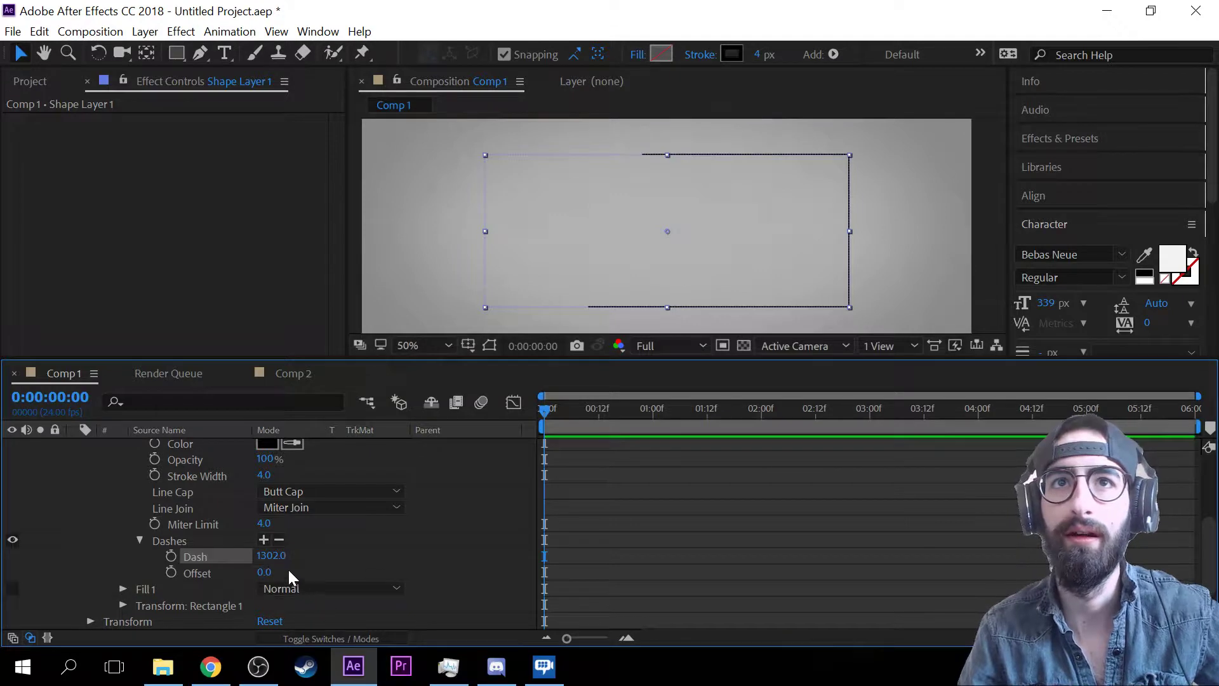
left_click_drag(273, 556, 272, 490)
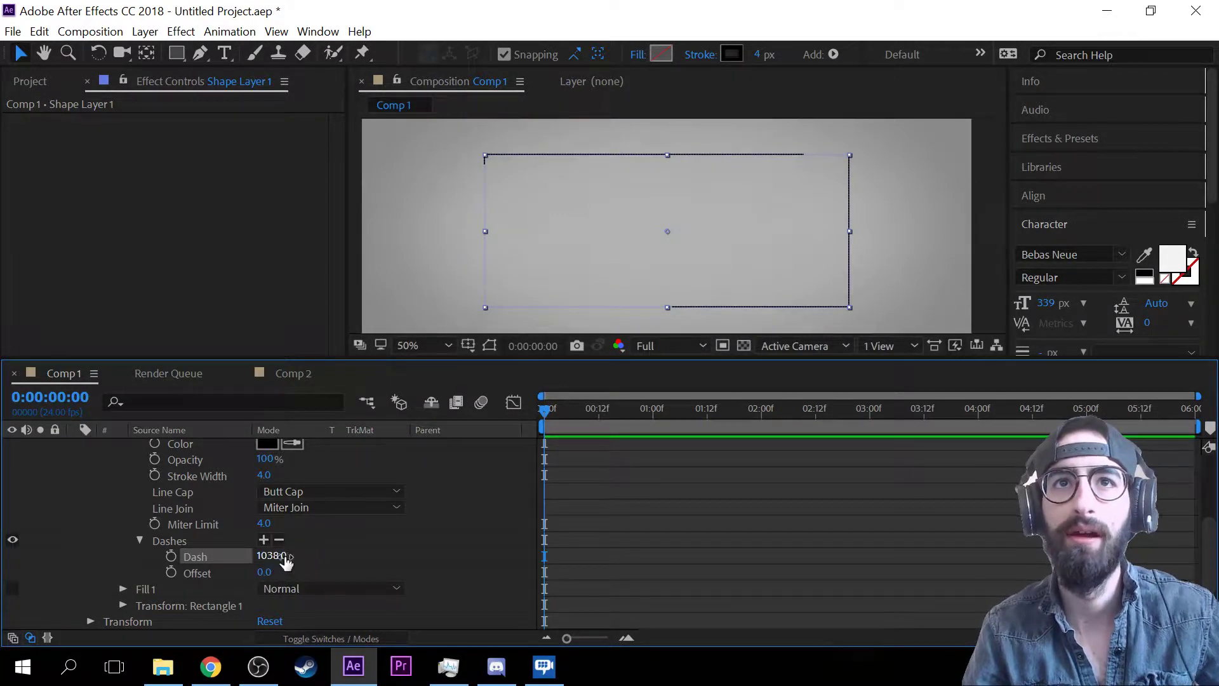
left_click_drag(286, 562, 135, 547)
left_click_drag(277, 562, 421, 554)
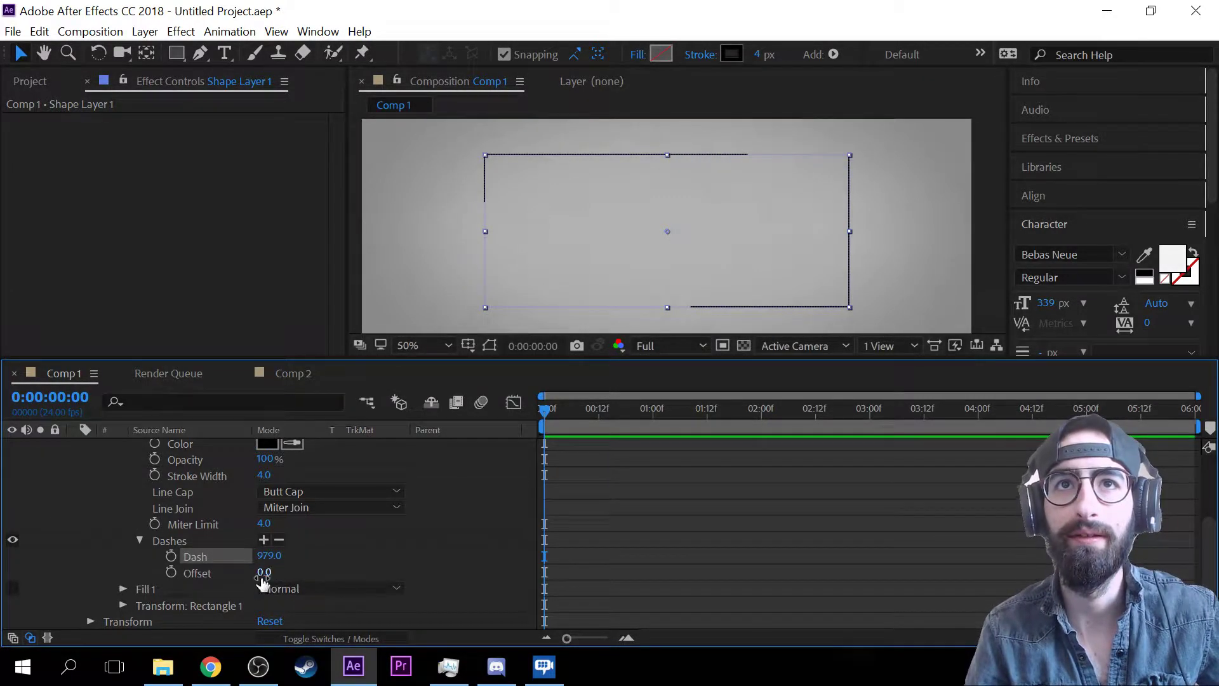
left_click_drag(264, 572, 315, 551)
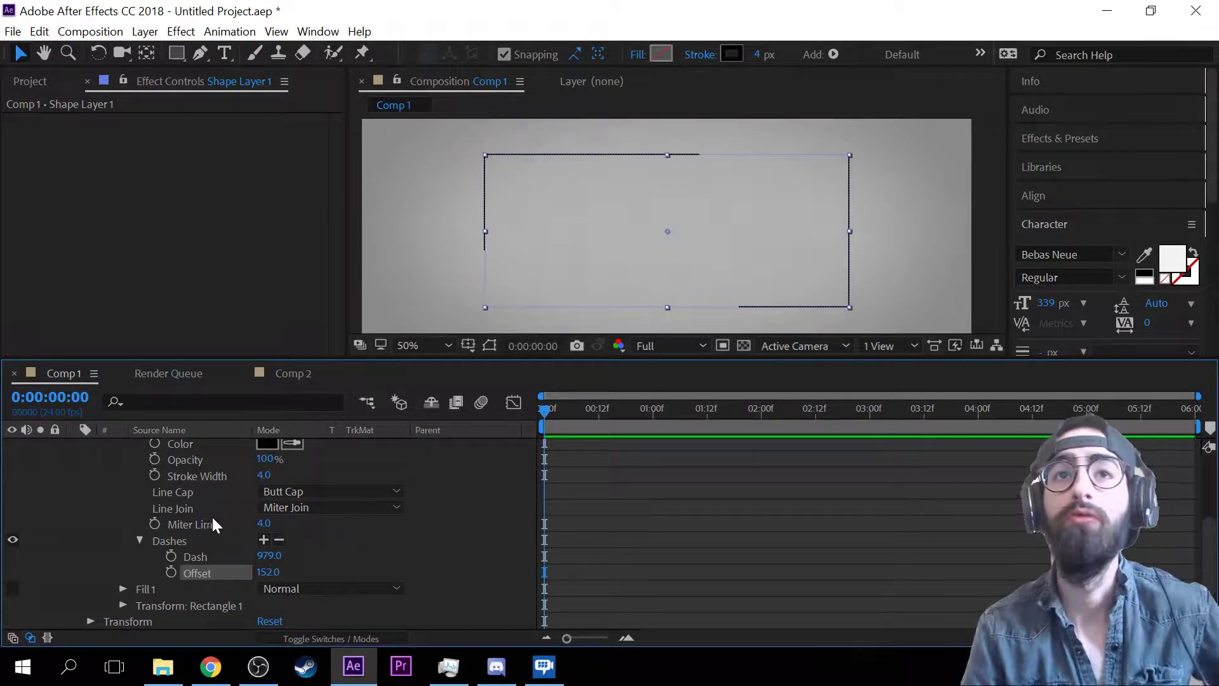
- Remove the dashes from the rectangle's stroke so it uses a solid outline
left_click(176, 540)
left_click(279, 540)
- Add a second stroke to the rectangle in Shape Layer 1 and set its stroke width to 38
scroll(272, 557, "up", 3)
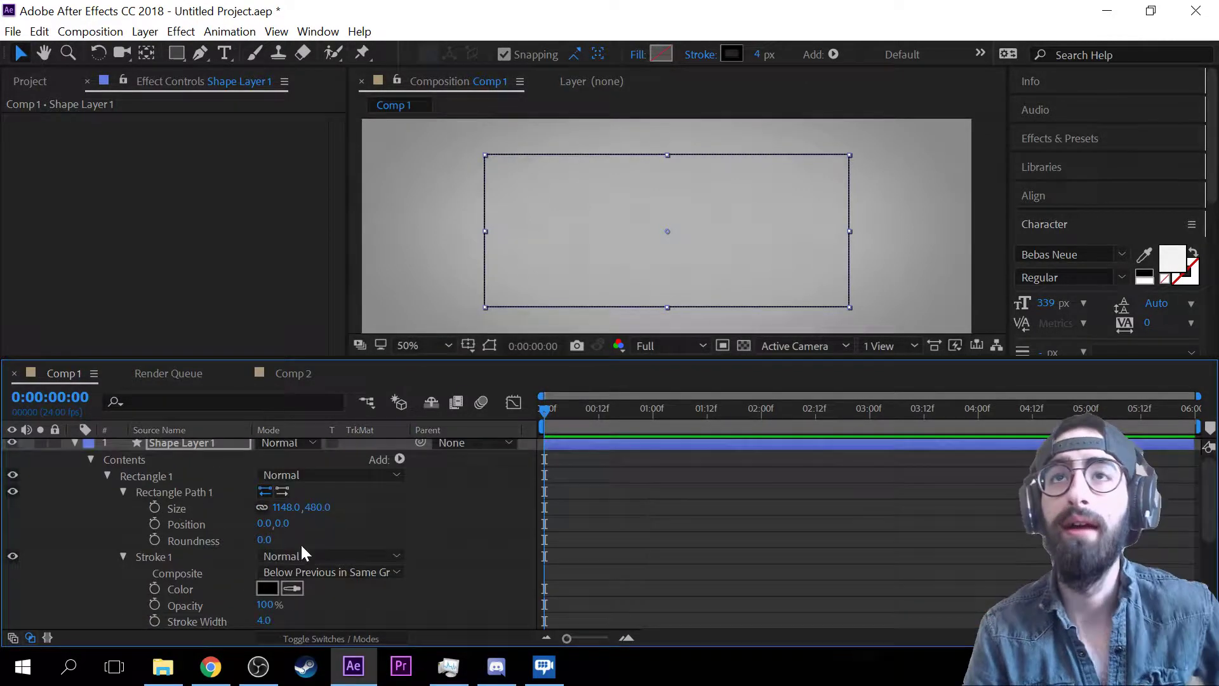
left_click(400, 459)
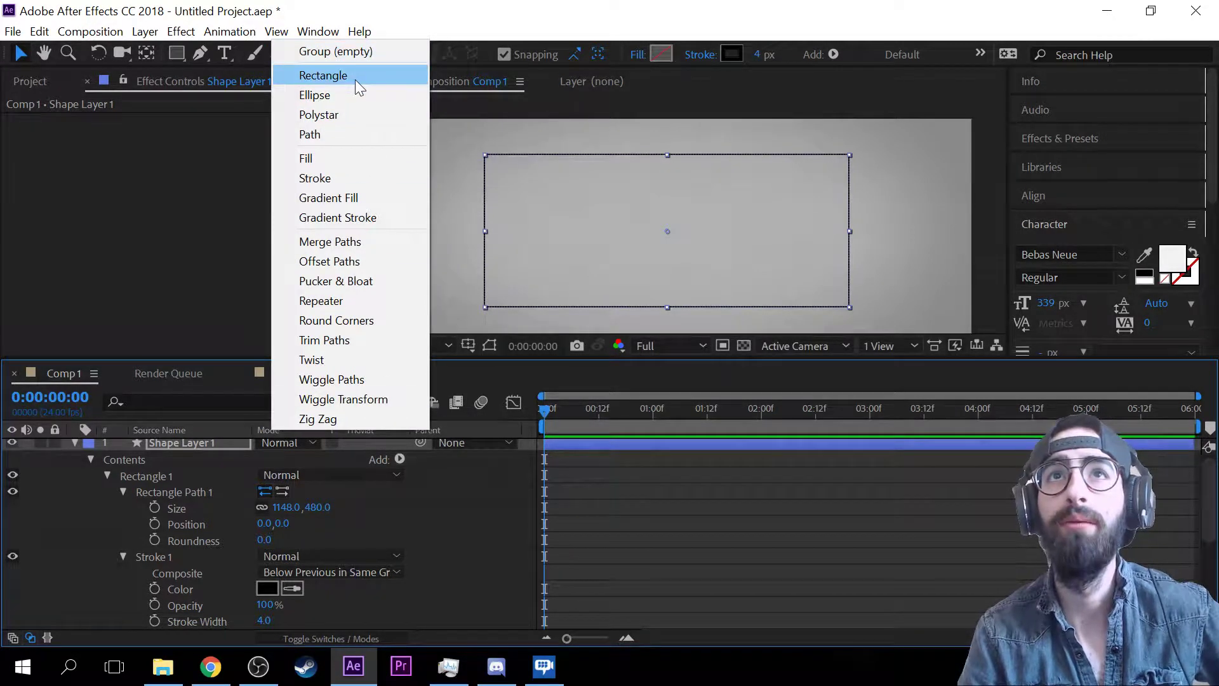
left_click(357, 184)
left_click(123, 557)
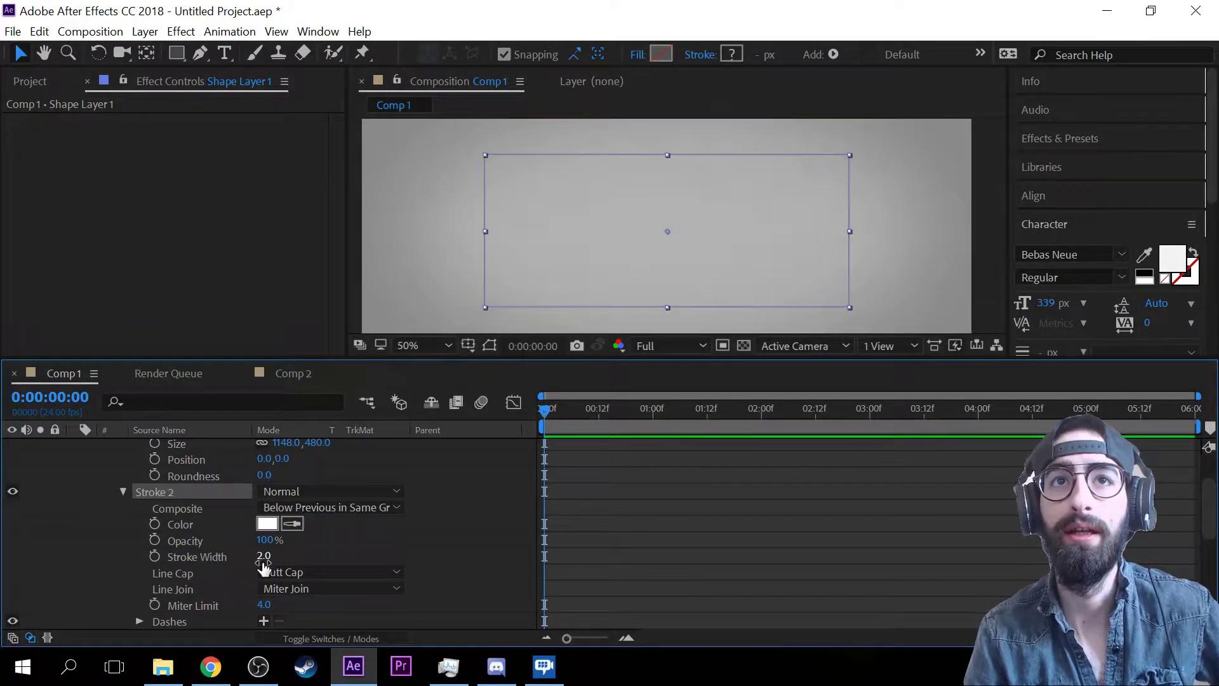
mouse_move(263, 561)
left_mouse_down()
mouse_move(286, 563)
mouse_move(207, 564)
mouse_move(240, 563)
left_mouse_up()
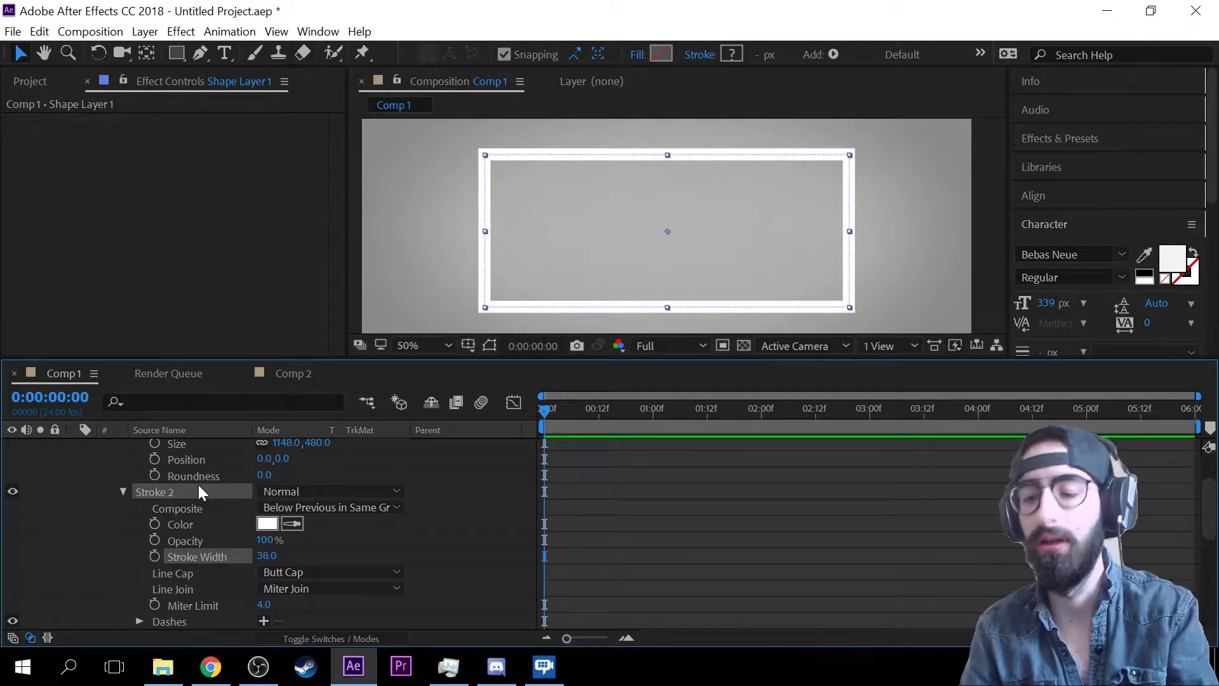
- Delete the 38-wide white stroke and collapse the properties of Stroke 1 and Rectangle Path 1
key("Delete")
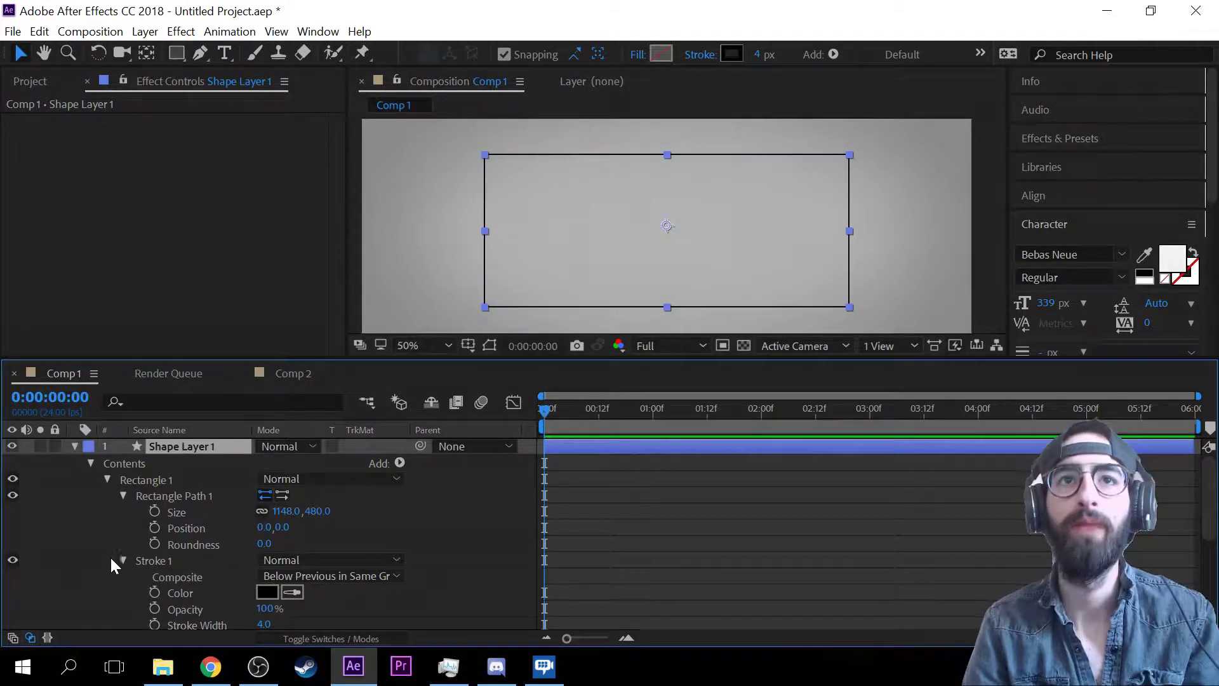
left_click(122, 559)
left_click(123, 495)
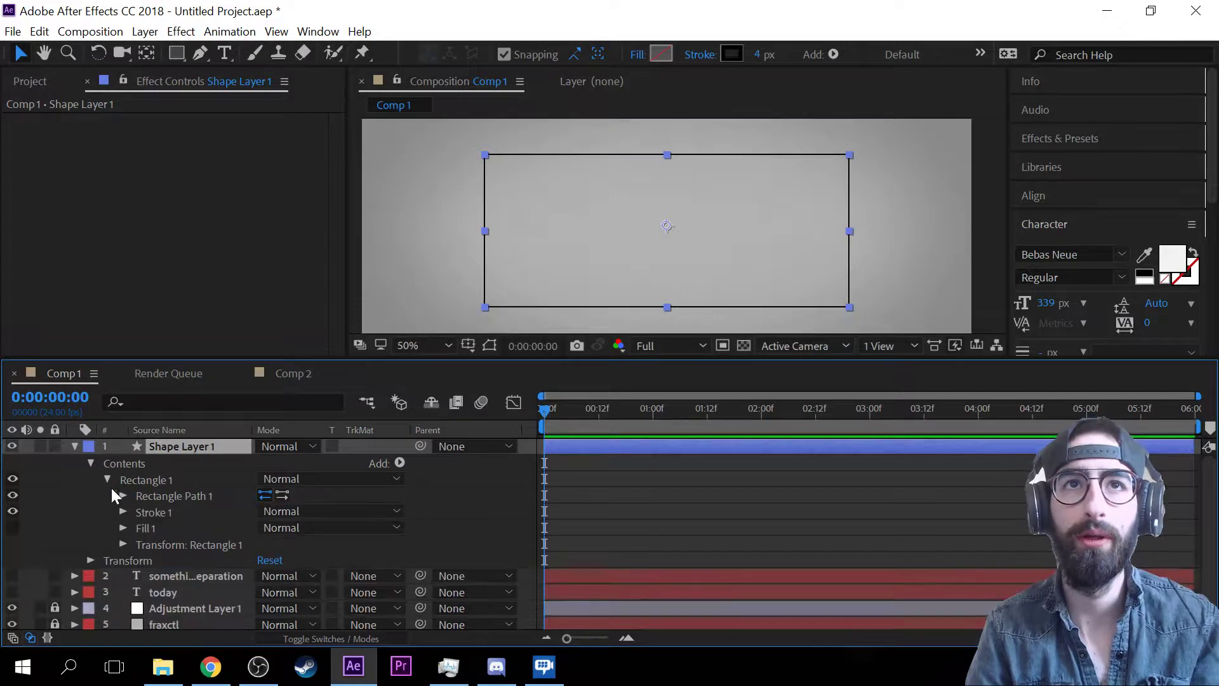
- Add a gradient stroke to Shape Layer 1 with its start point at -5, 0 and a stroke width of 17
left_click(401, 463)
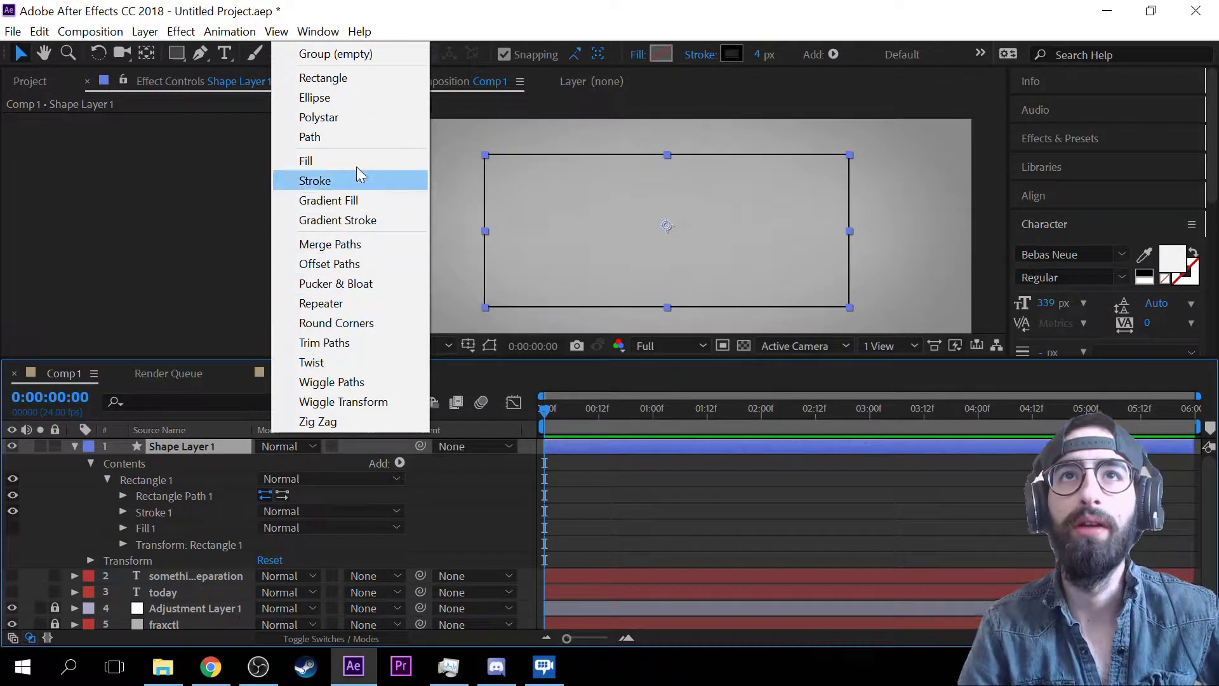
left_click(378, 227)
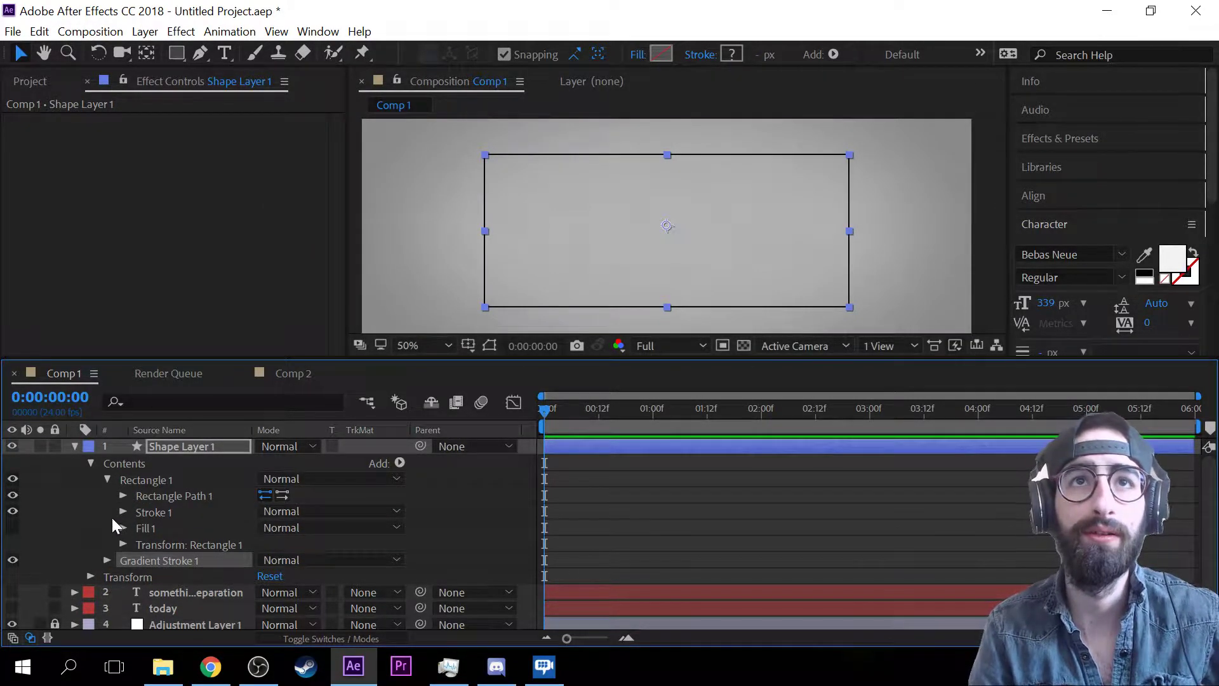
left_click(107, 560)
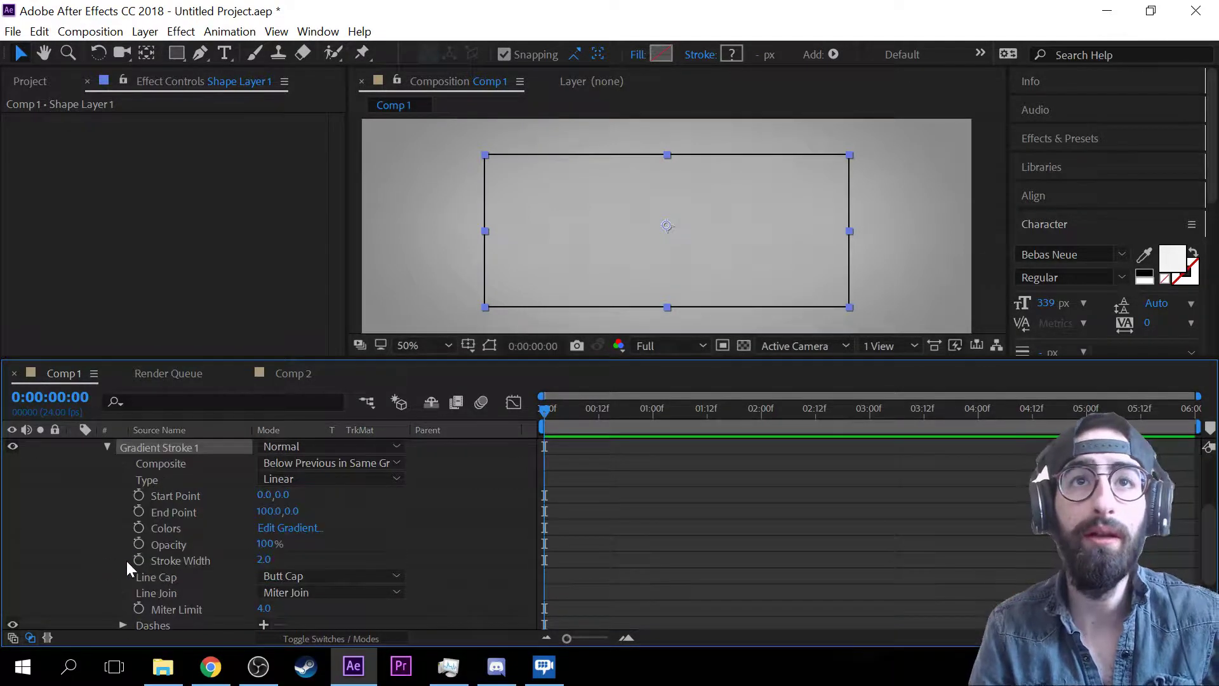
left_click_drag(260, 500, 235, 610)
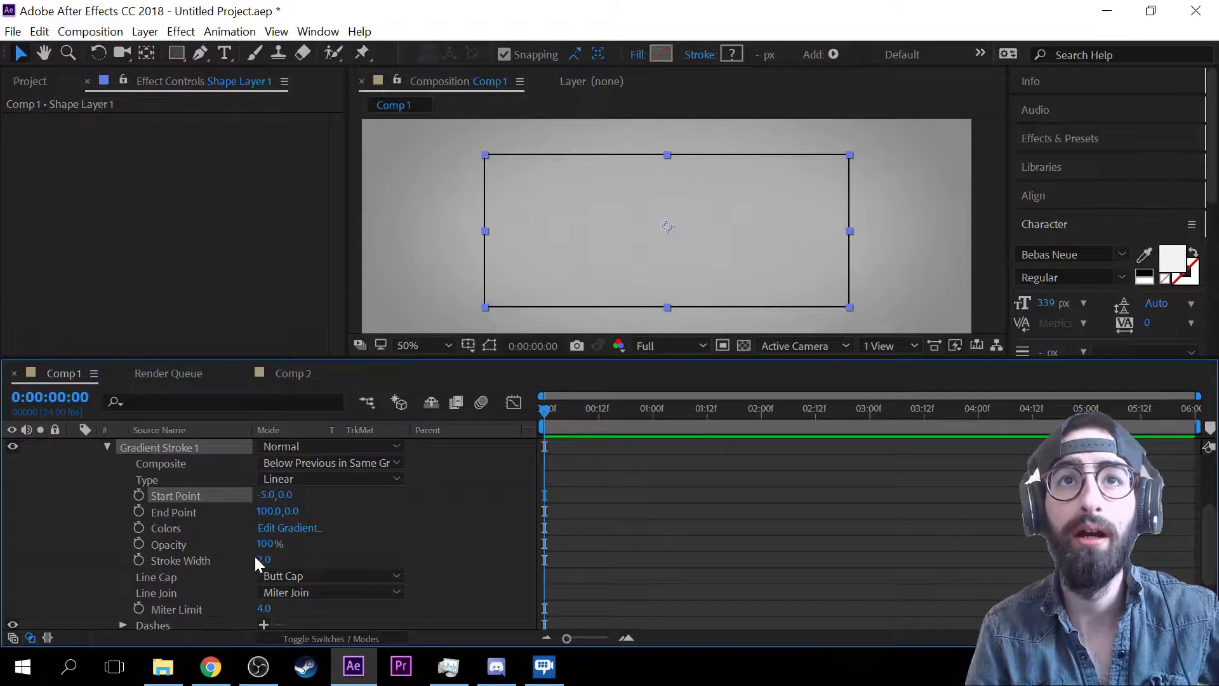
left_click_drag(262, 560, 276, 561)
scroll(572, 310, "up", 2)
left_click_drag(710, 318, 701, 111)
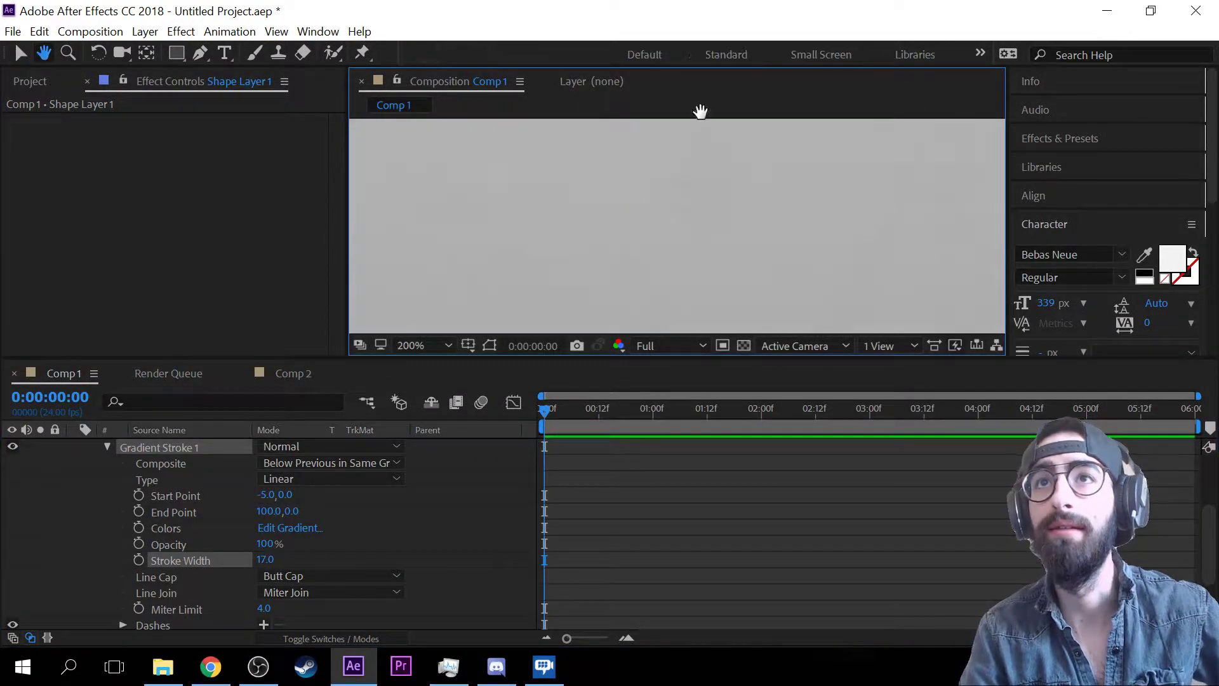
scroll(672, 220, "down", 2)
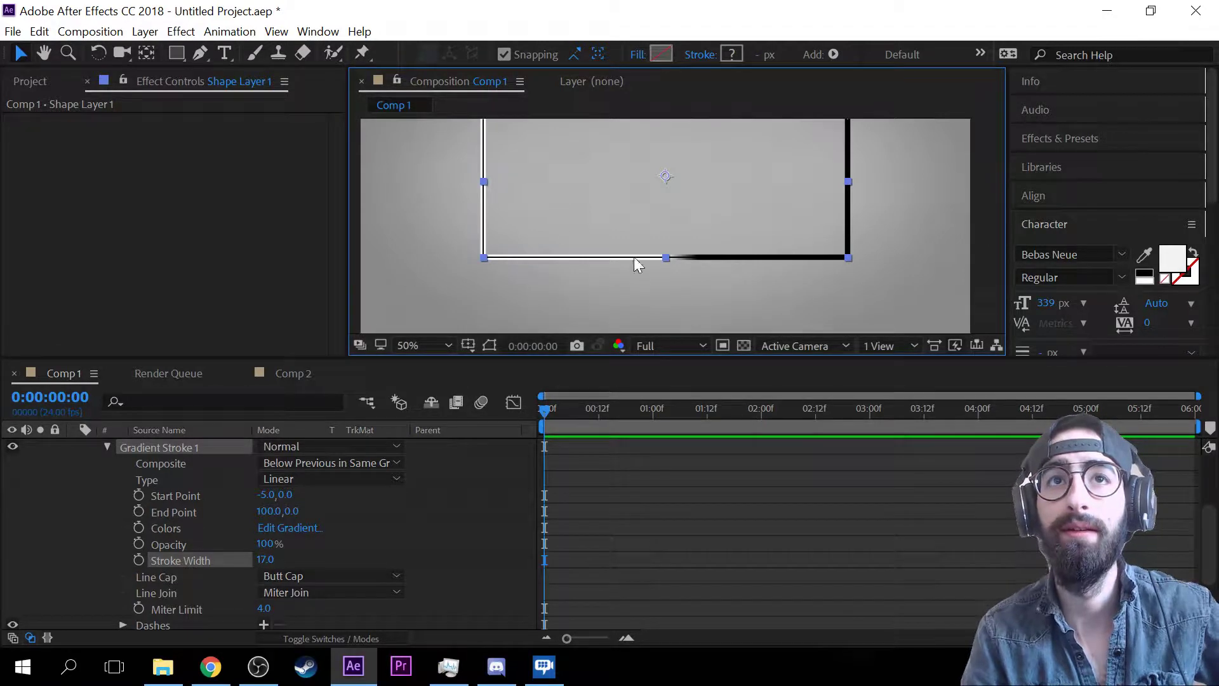
key("period")
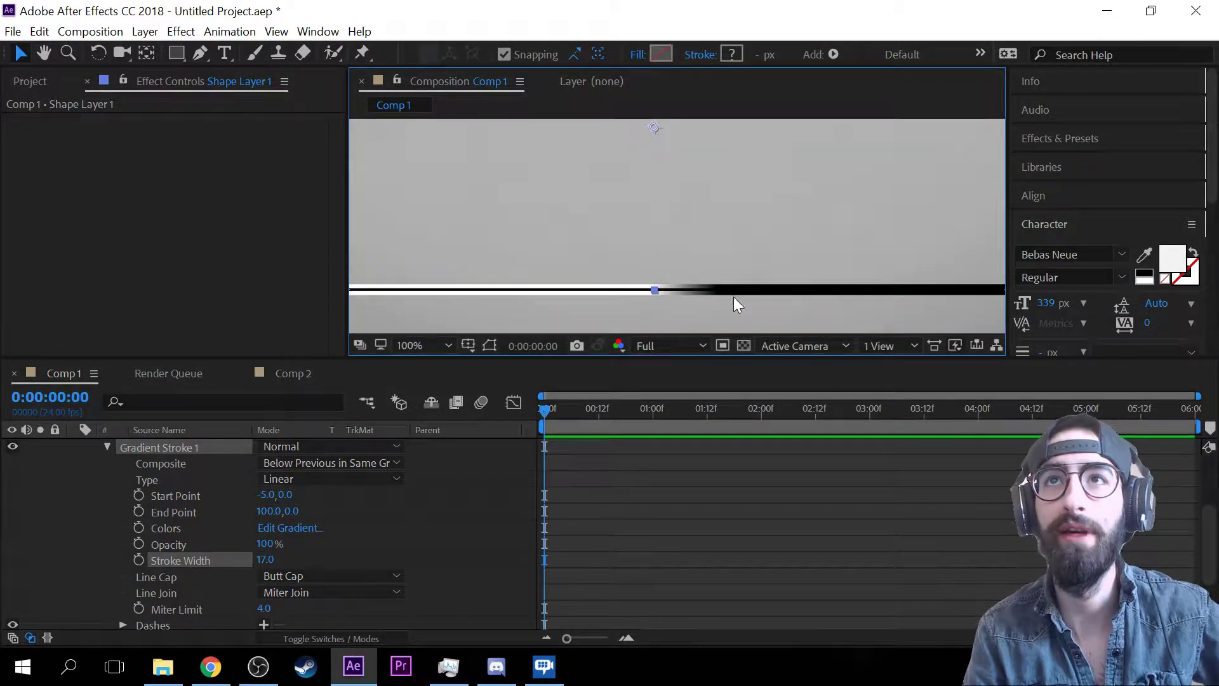
key("comma")
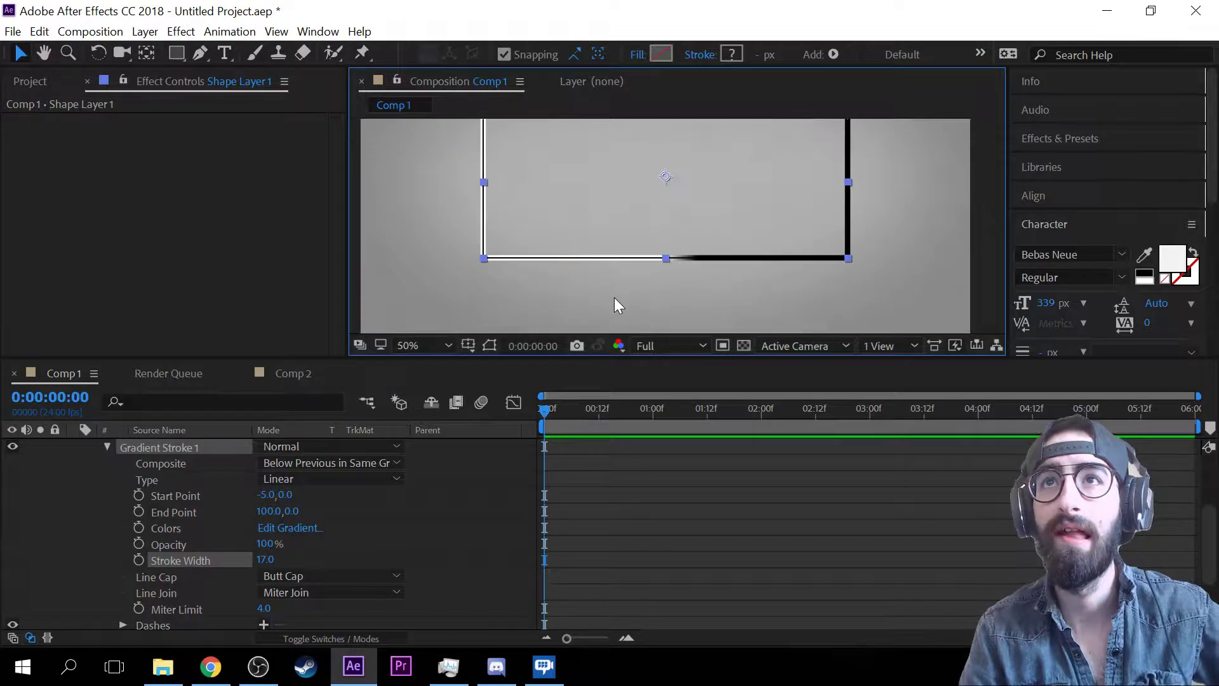
- Undo the gradient stroke's width and start point changes as well as its addition to the layer
key("ctrl+z")
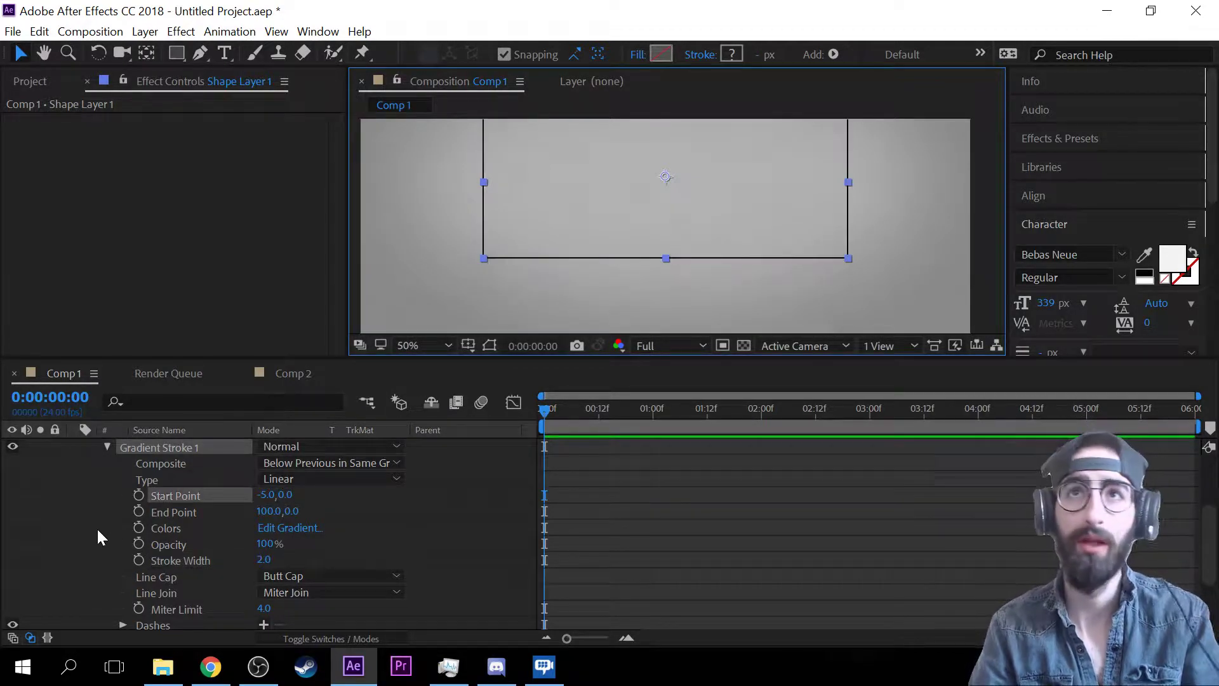
key("ctrl+z")
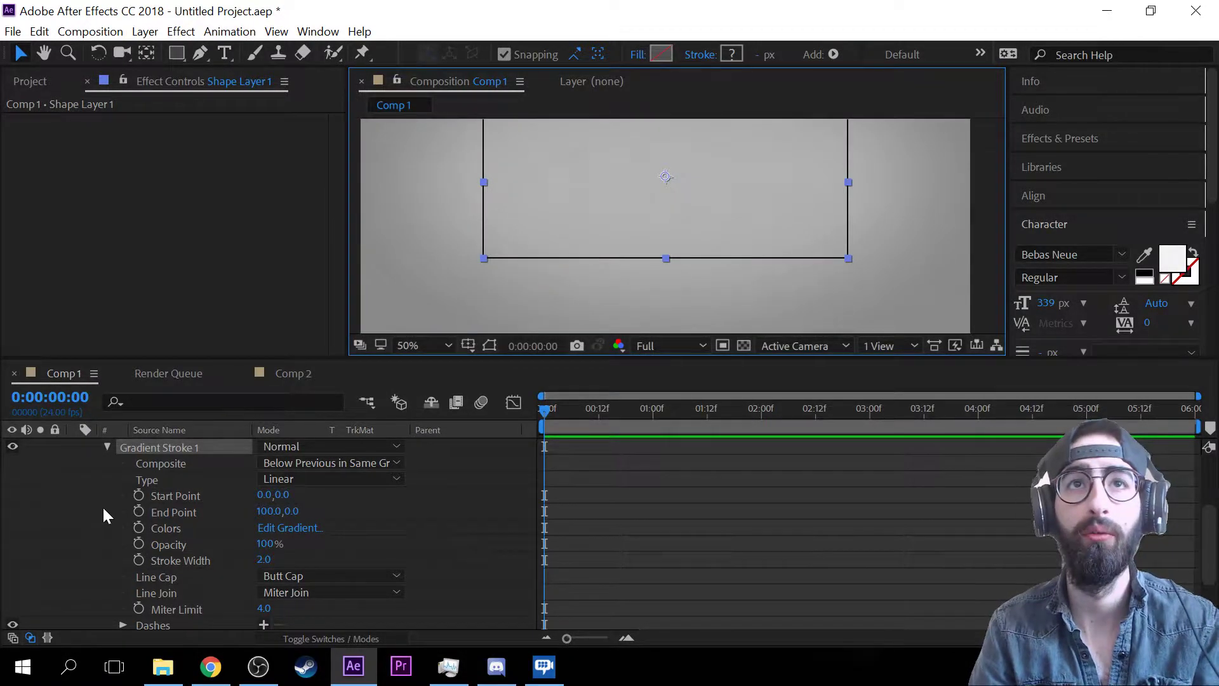
key("ctrl+z")
scroll(122, 514, "up", 1)
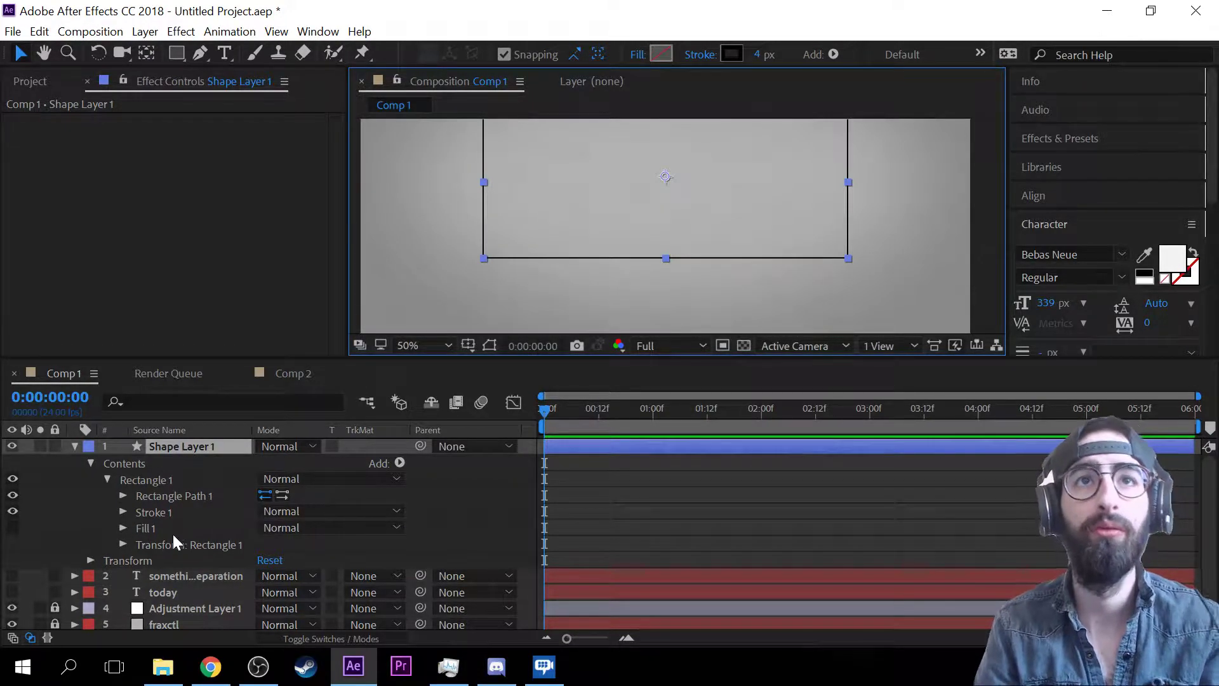
- Add Offset Paths to Shape Layer 1 and try an offset amount of 48
left_click(400, 456)
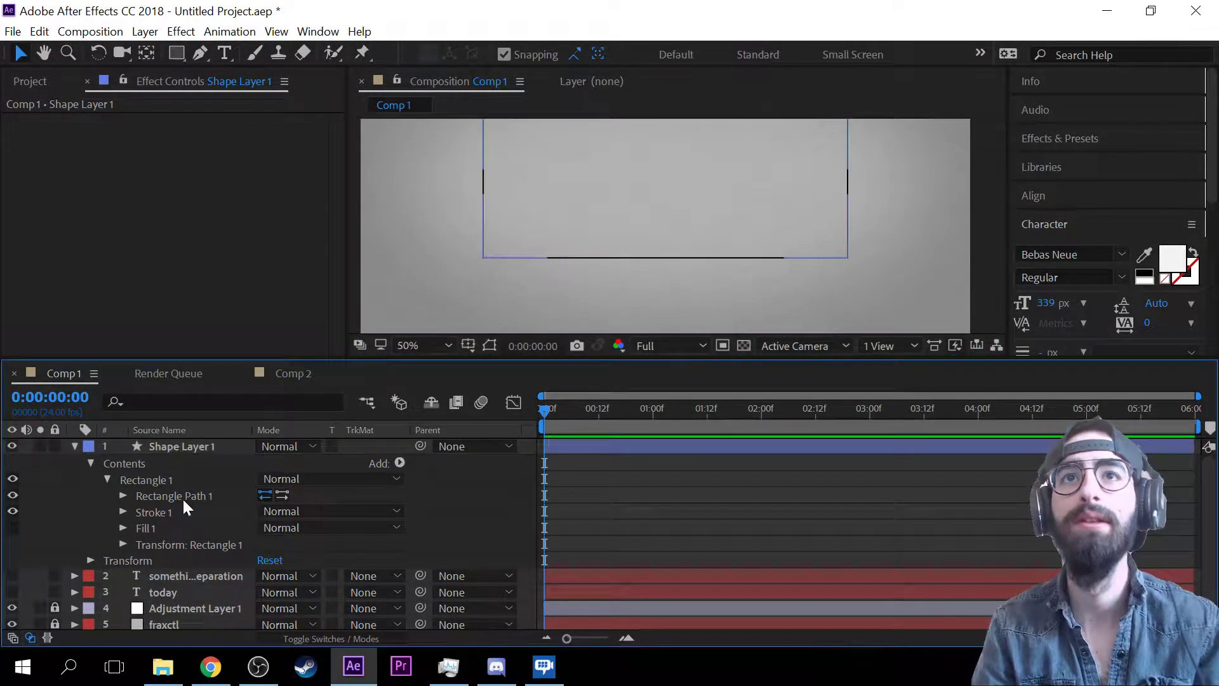
left_click(400, 463)
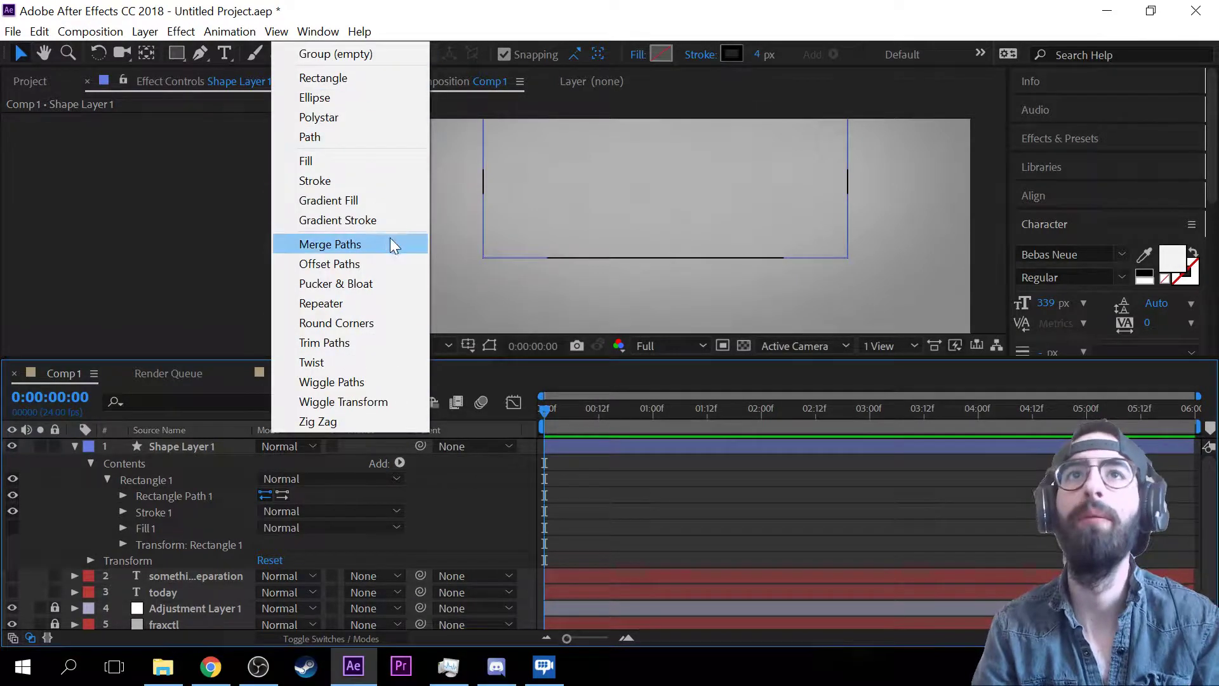
left_click(350, 264)
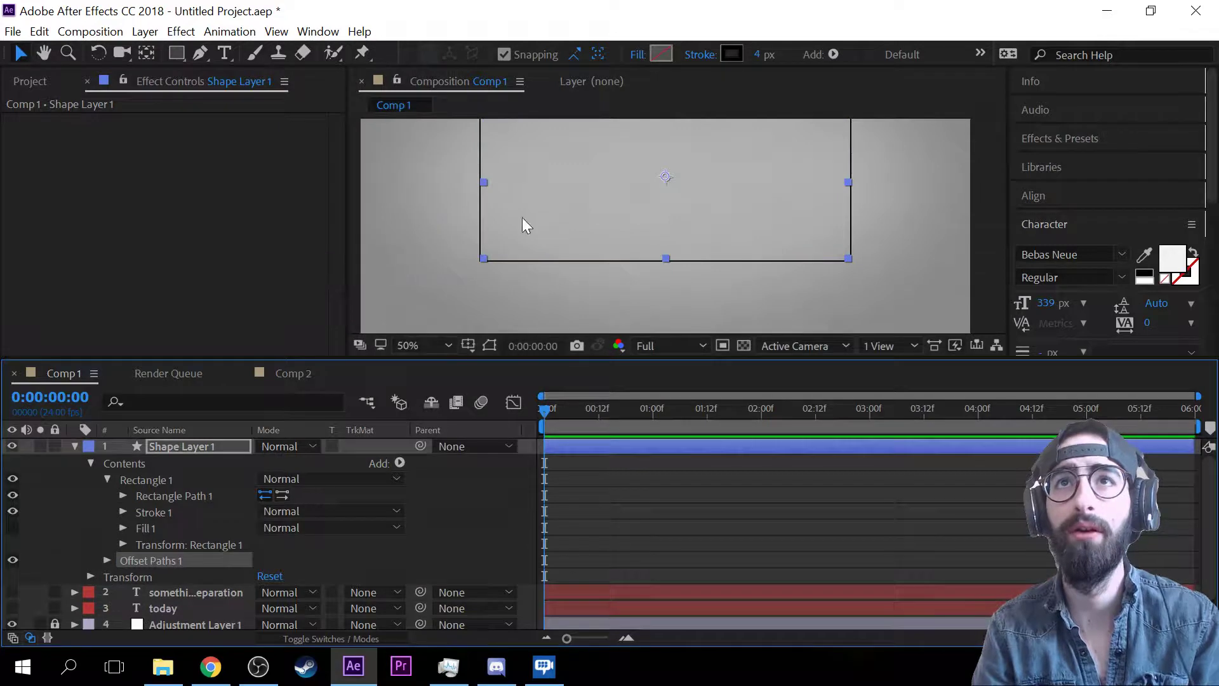
scroll(522, 218, "down", 2)
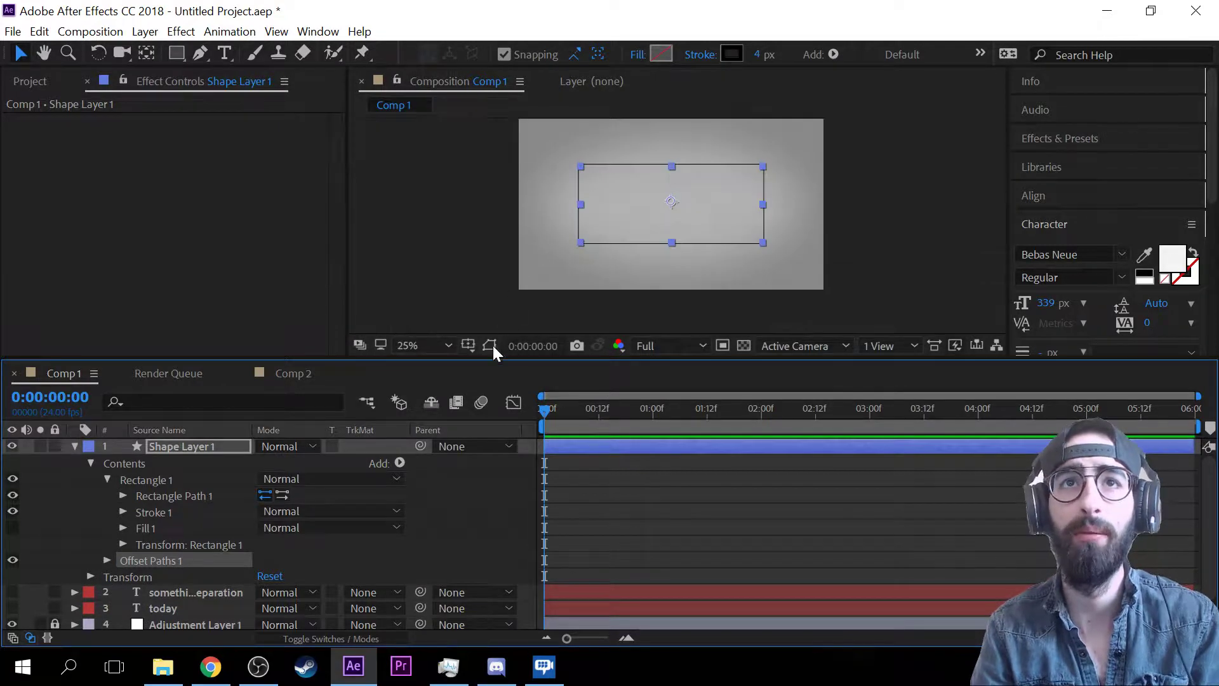
left_click(107, 559)
left_click_drag(265, 576, 305, 579)
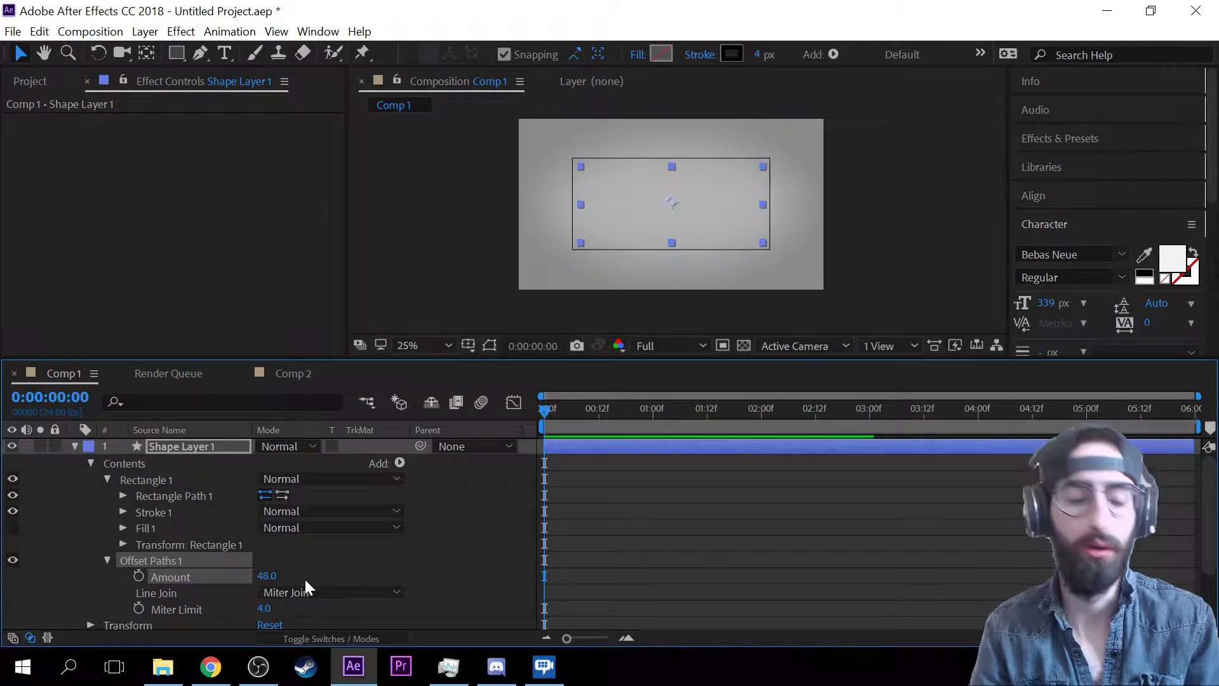
key("ctrl+z")
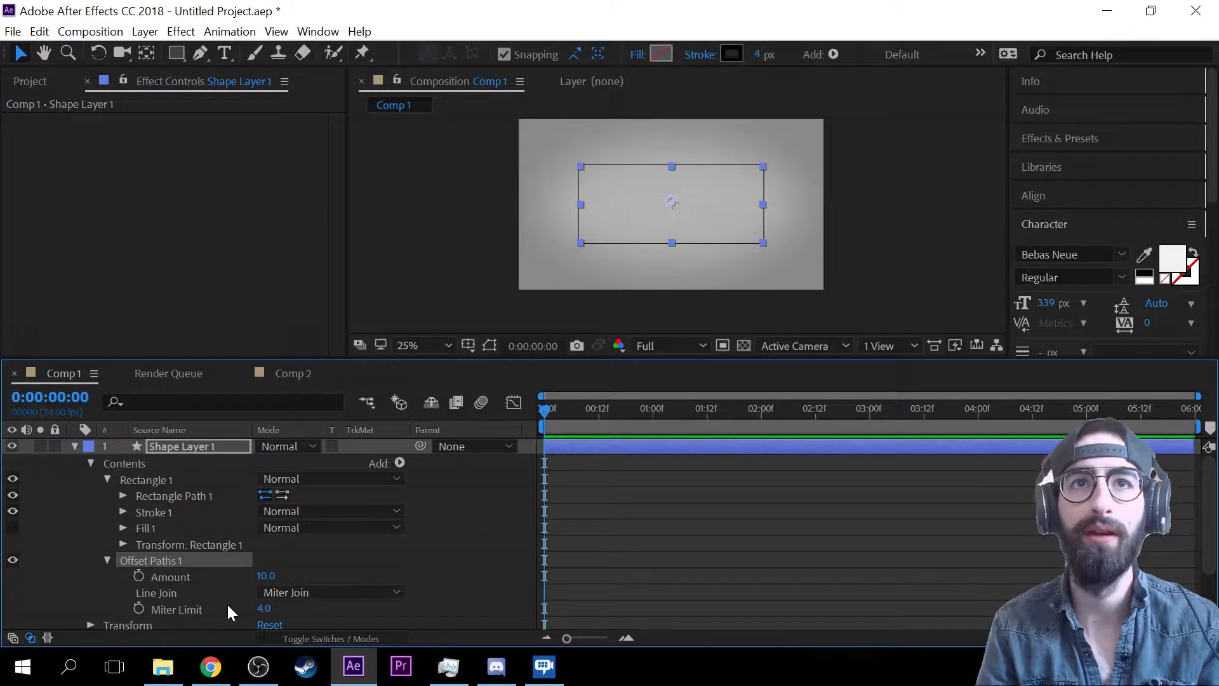
- Set the Offset Paths line join to Bevel Join and its miter limit to 34
scroll(228, 602, "down", 2)
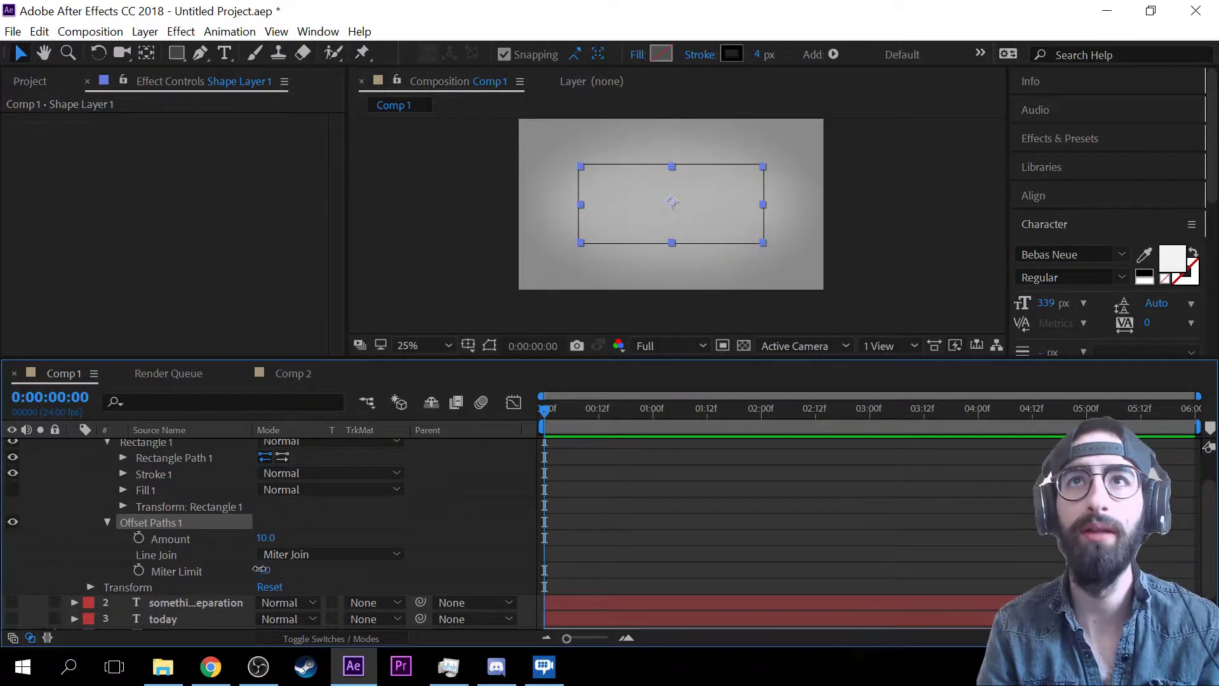
left_click_drag(261, 570, 108, 561)
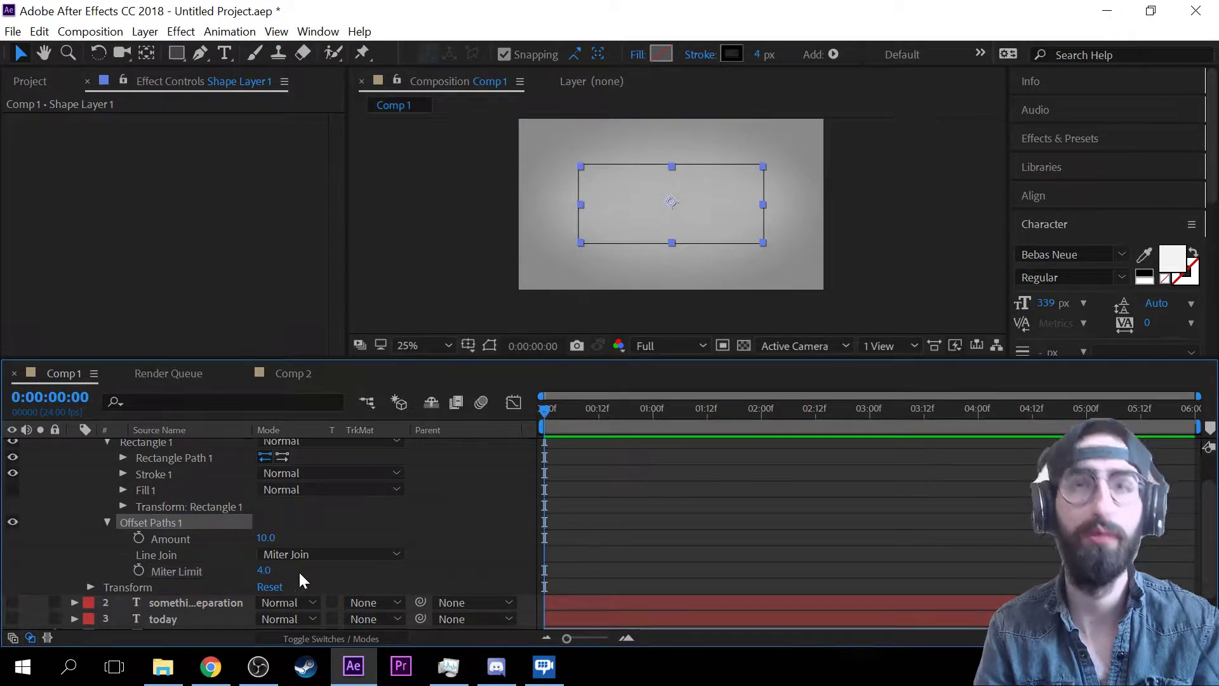
key("ctrl+z")
left_click(319, 555)
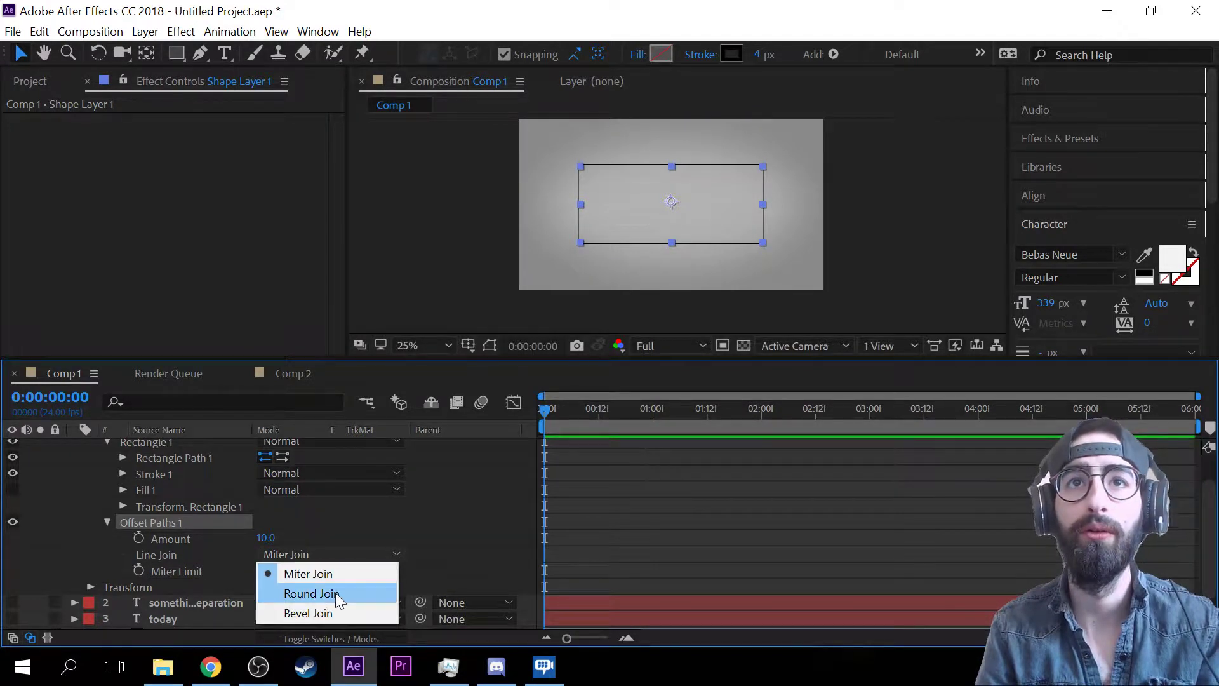
left_click(336, 592)
left_click(335, 559)
left_click(311, 611)
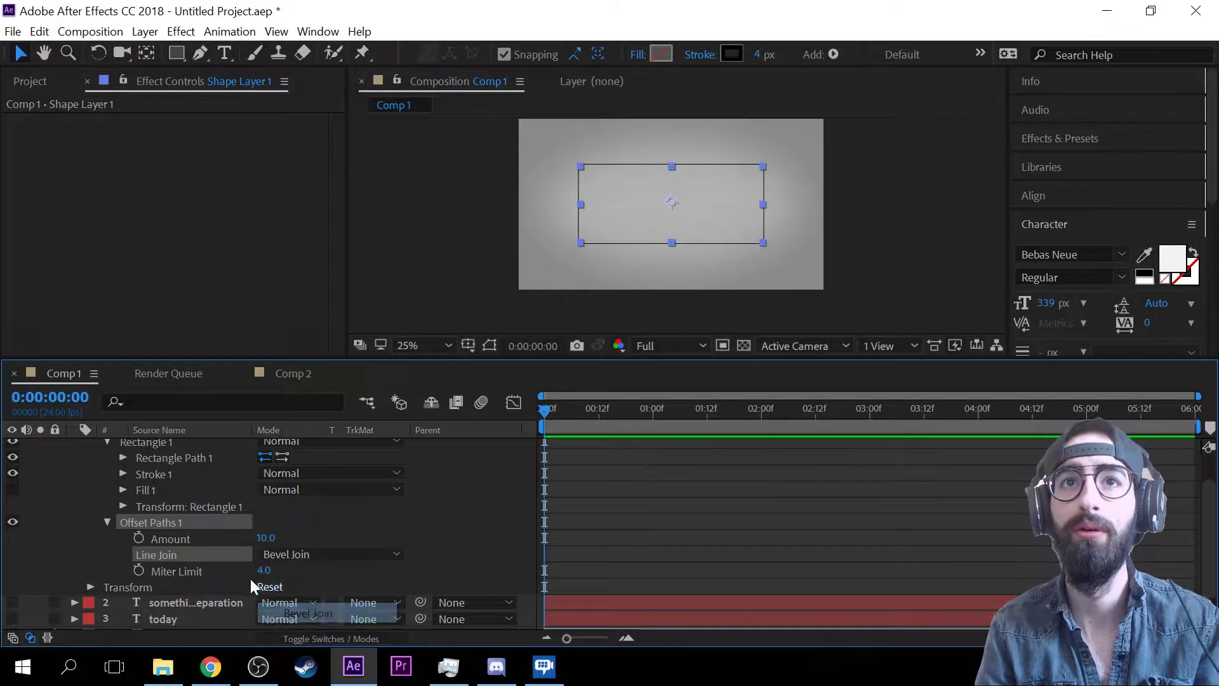
left_click_drag(263, 571, 329, 569)
- Try an offset amount of 243.6 and delete Offset Paths from Shape Layer 1
left_click_drag(266, 537, 461, 484)
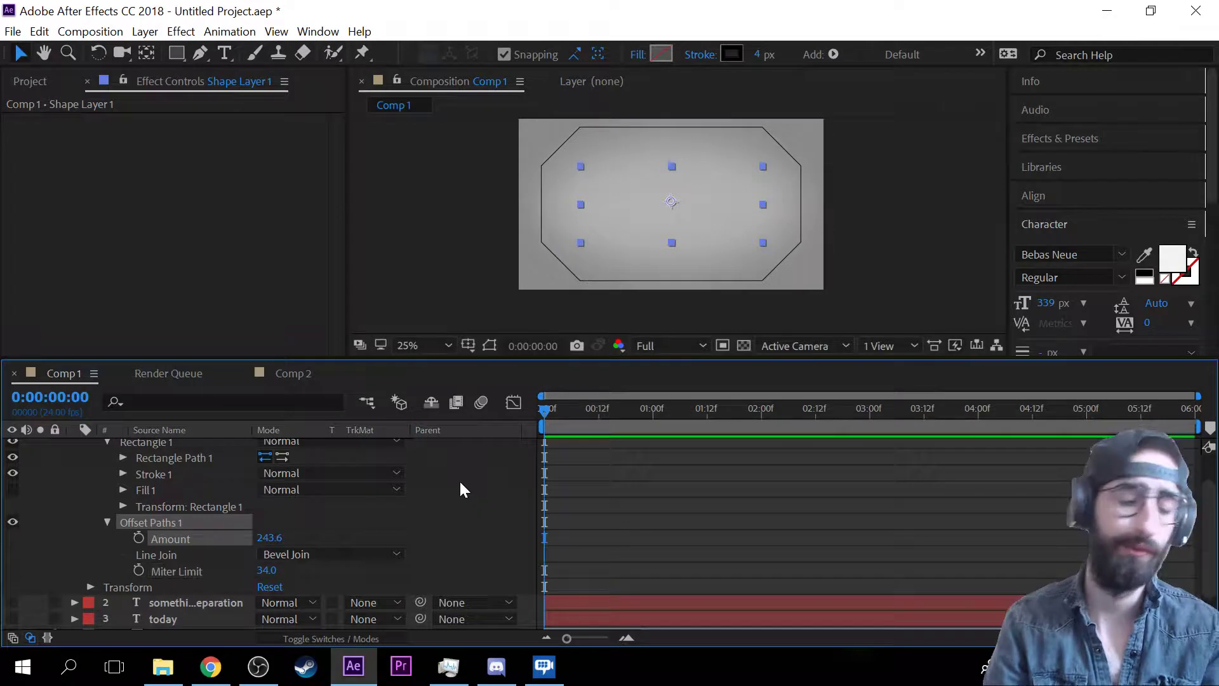
key("ctrl+z")
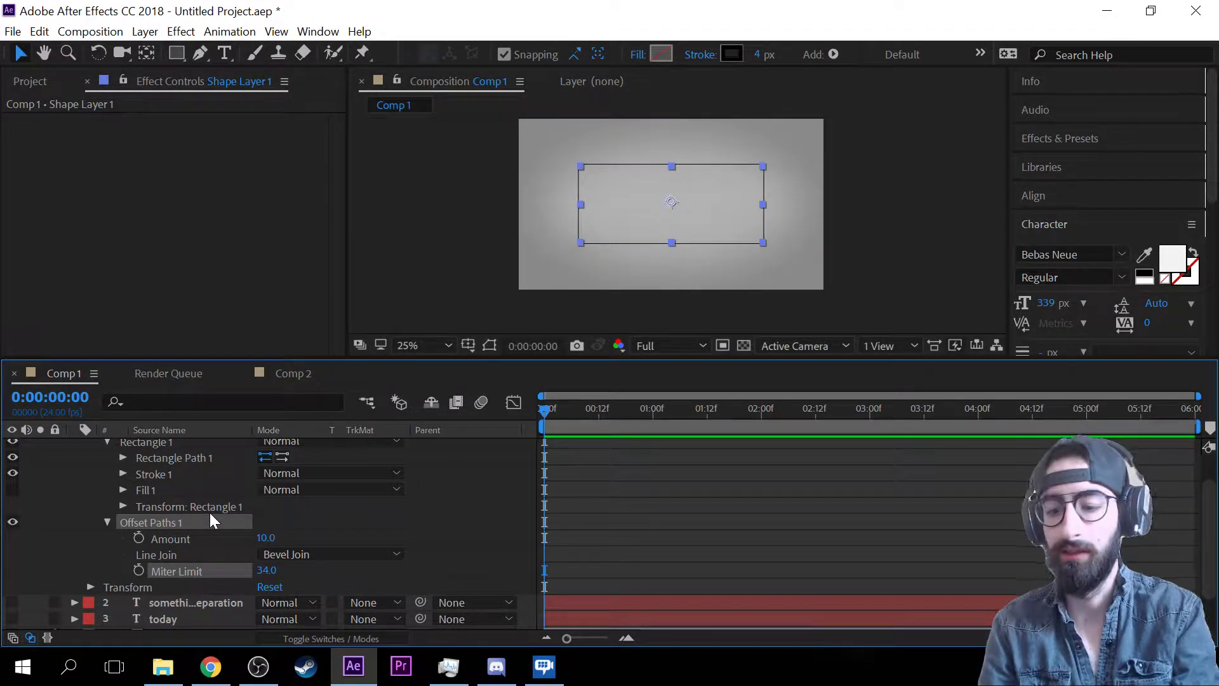
key("Delete")
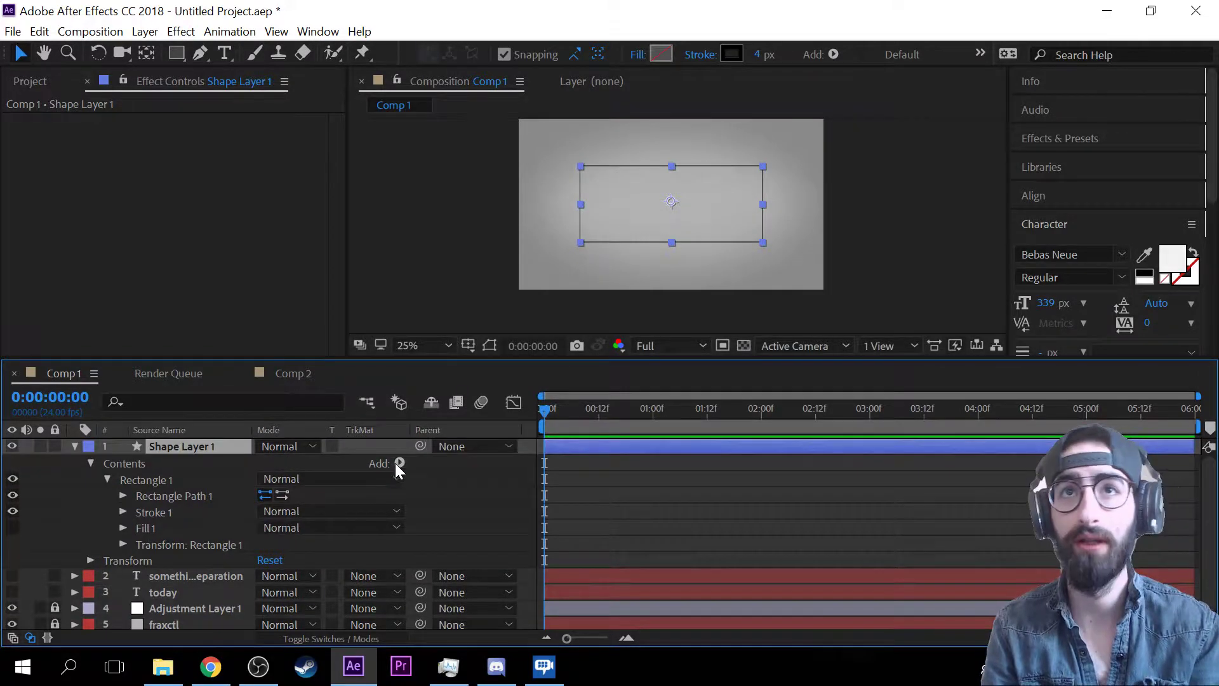
- Add Pucker & Bloat to Shape Layer 1 and set its amount to -30
left_click(399, 463)
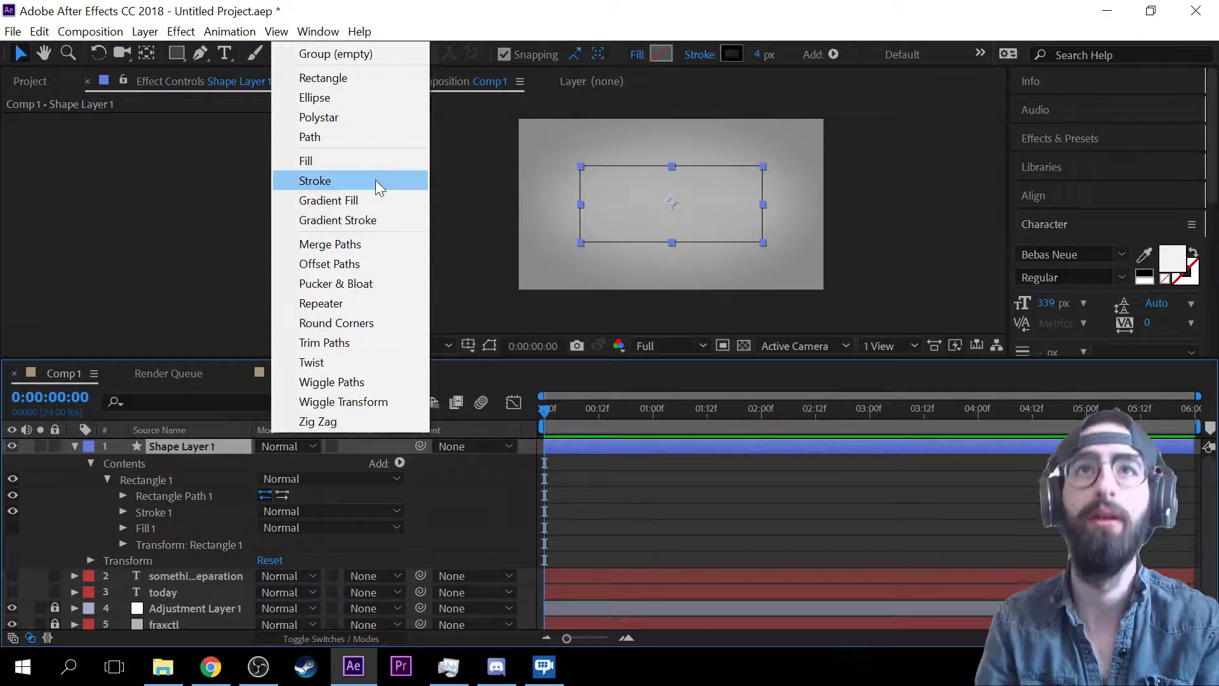
left_click(378, 281)
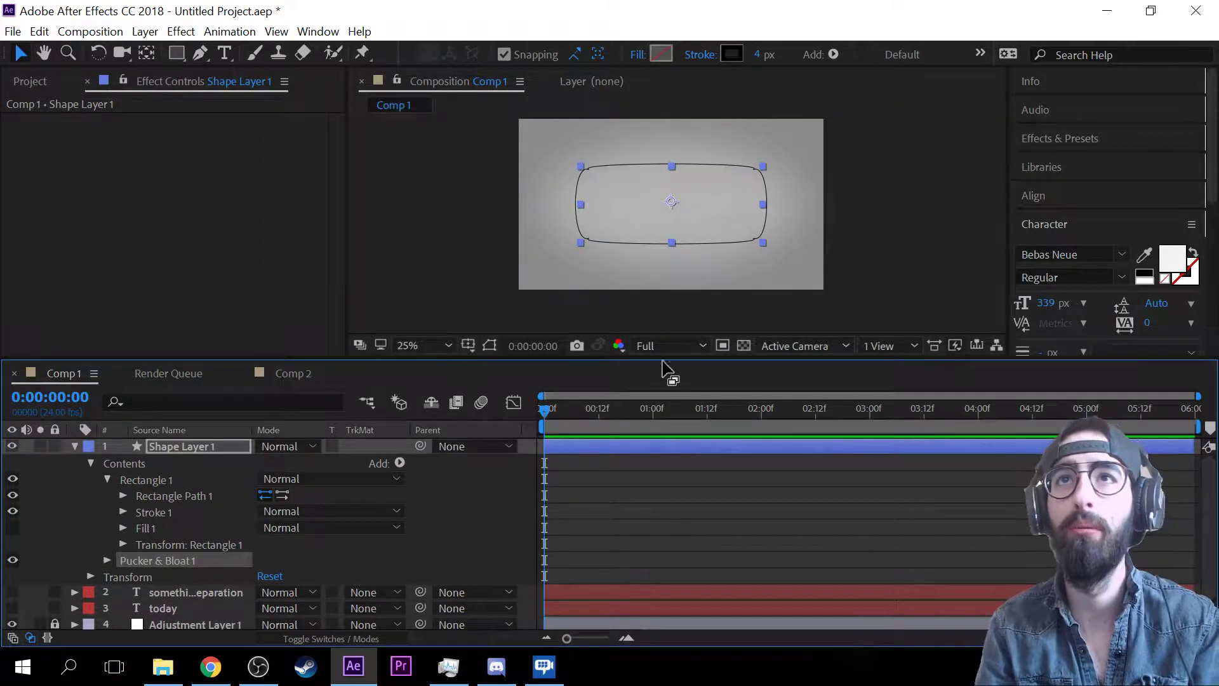
scroll(637, 203, "up", 2)
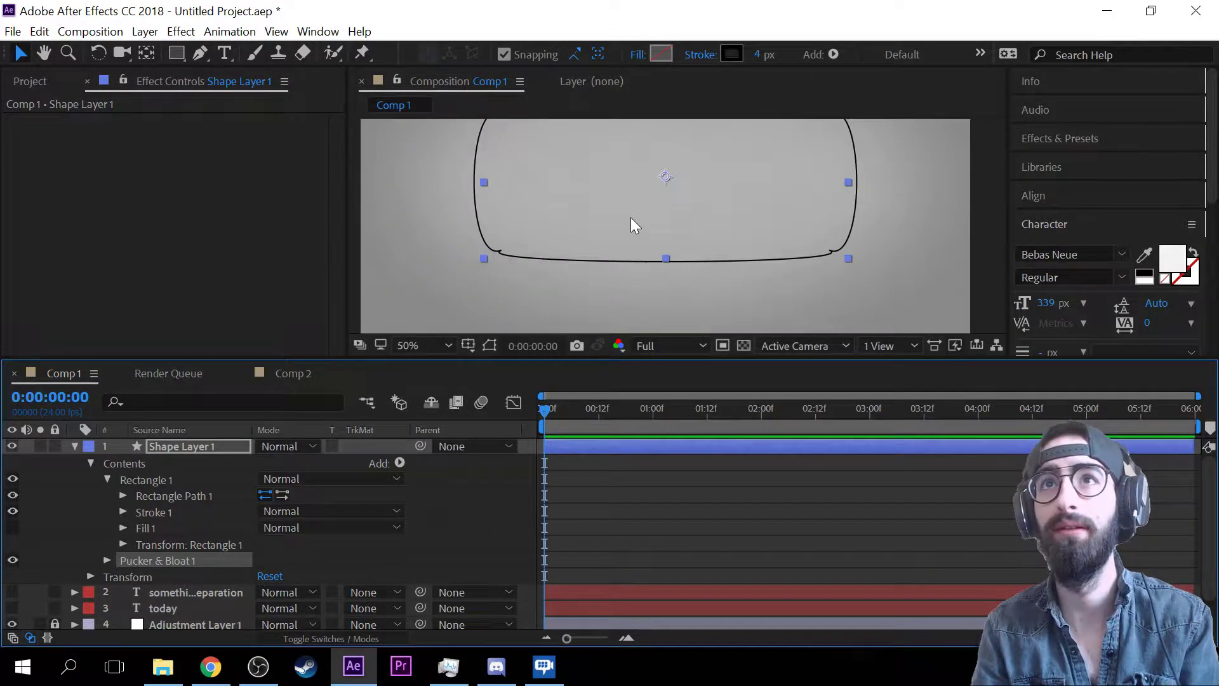
left_click_drag(630, 217, 631, 277)
scroll(849, 313, "up", 1)
left_click_drag(742, 235, 616, 240)
key("comma")
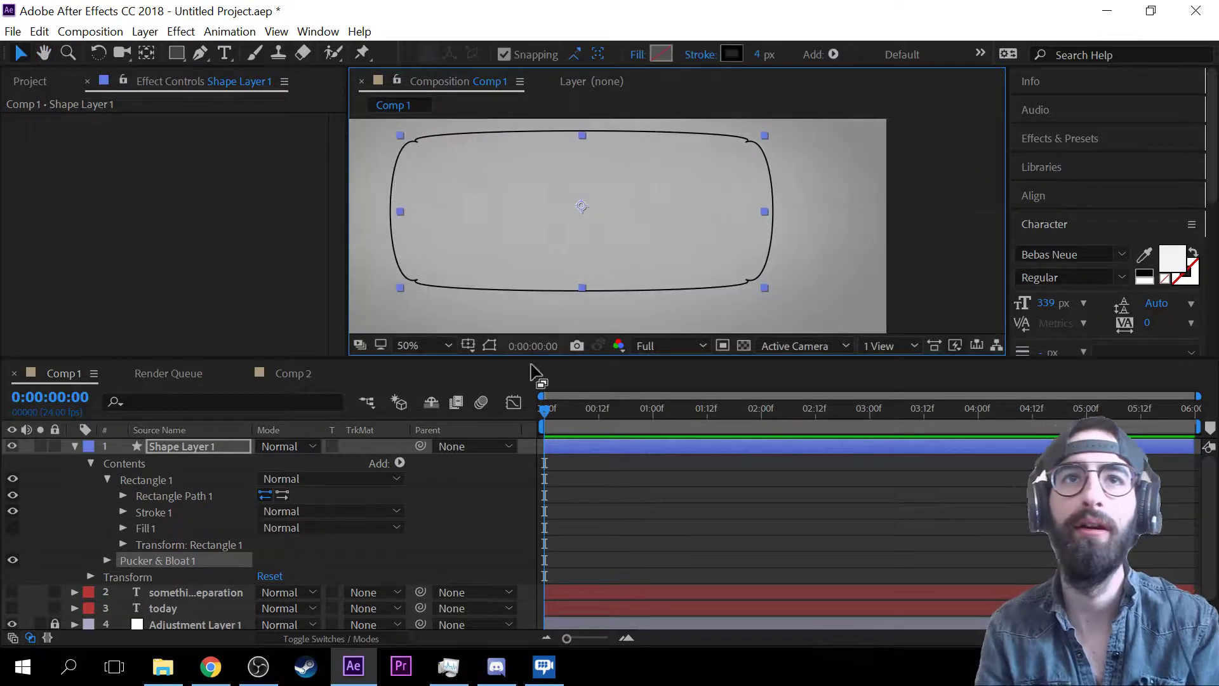
left_click(106, 561)
left_click_drag(261, 578, 177, 524)
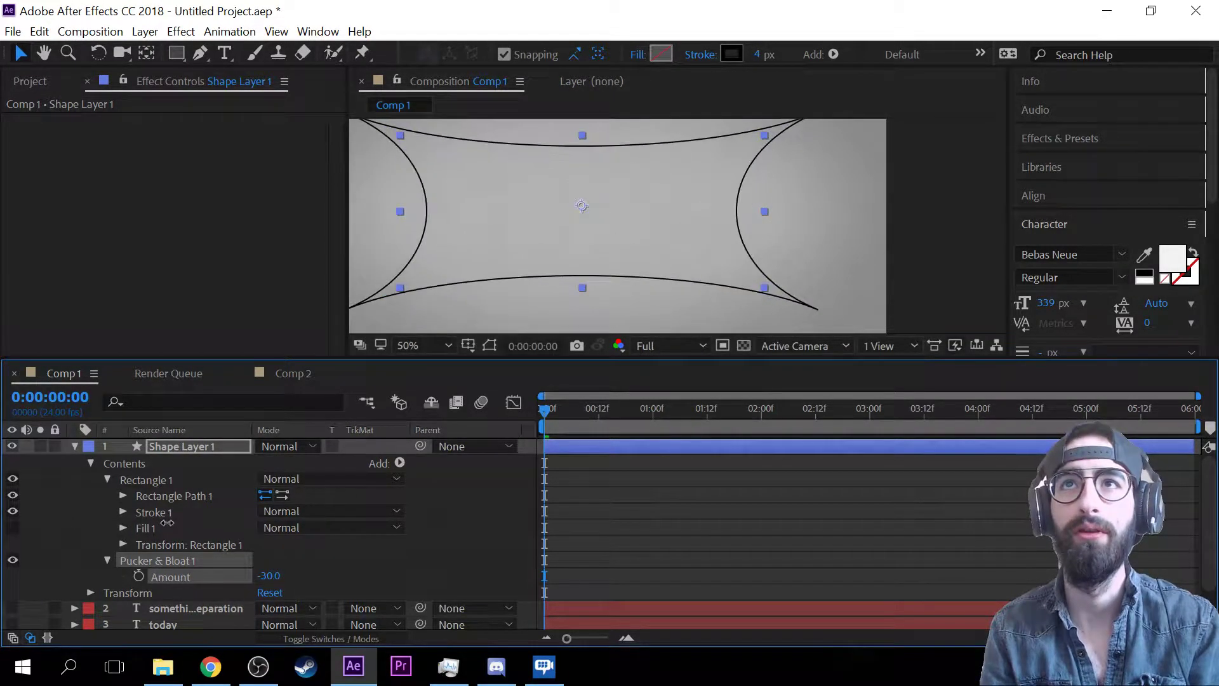
key("comma")
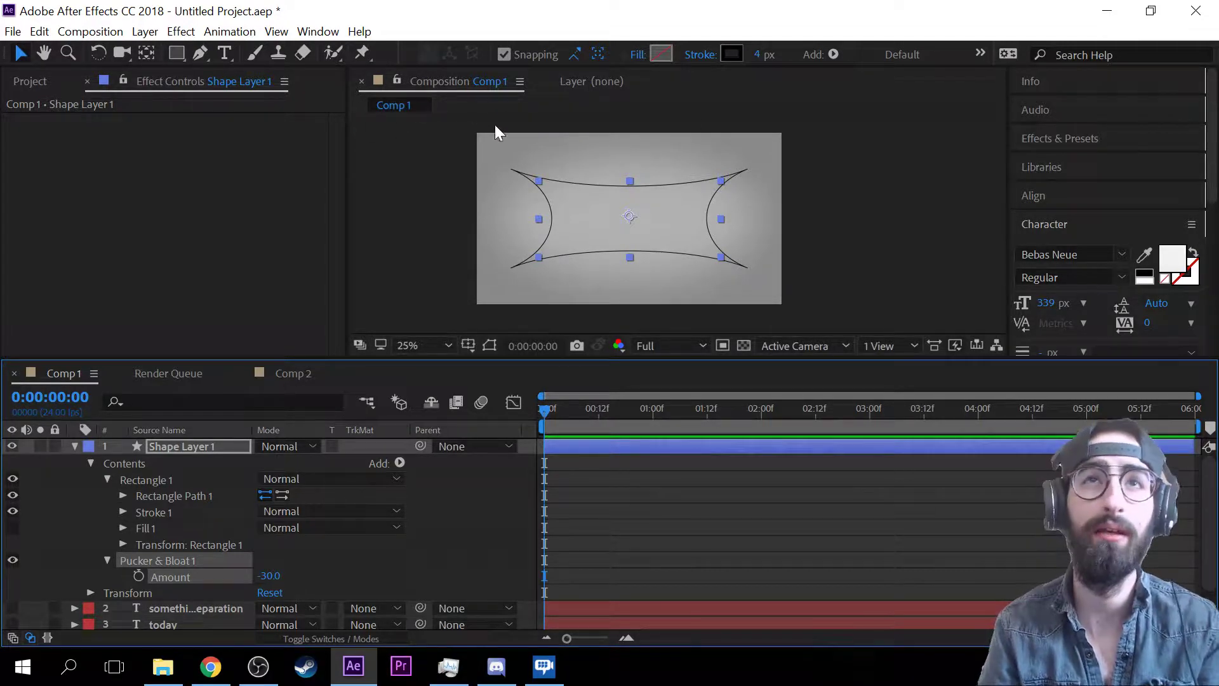
- Set the rectangle's fill to the solid light gray DEDEDE
left_click(664, 54)
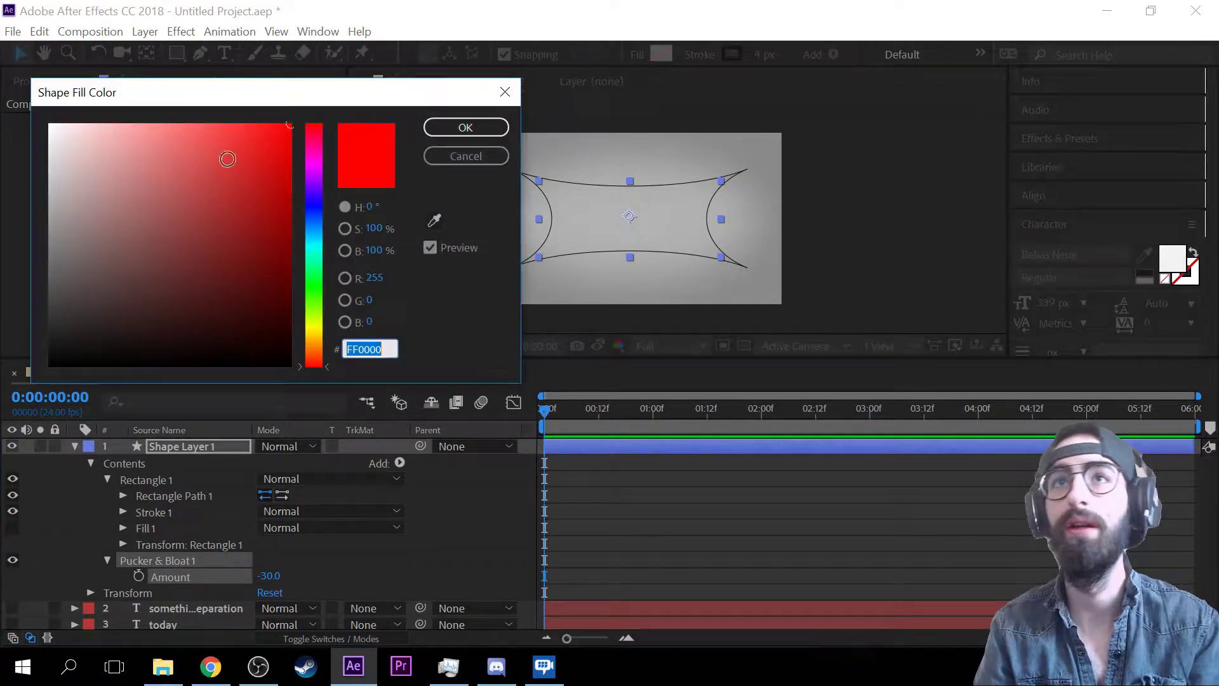
left_click_drag(218, 161, 26, 154)
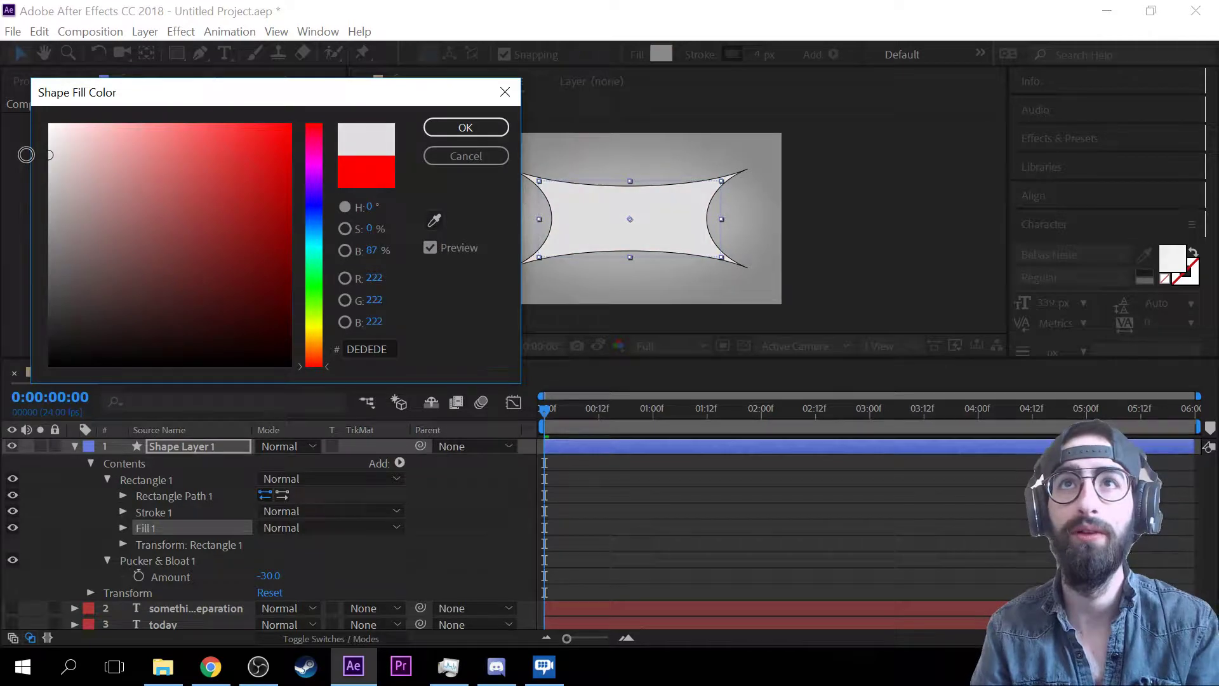
left_click(477, 124)
- Make the "today" text layer visible and set its text color to red AE0C0C
scroll(57, 501, "down", 2)
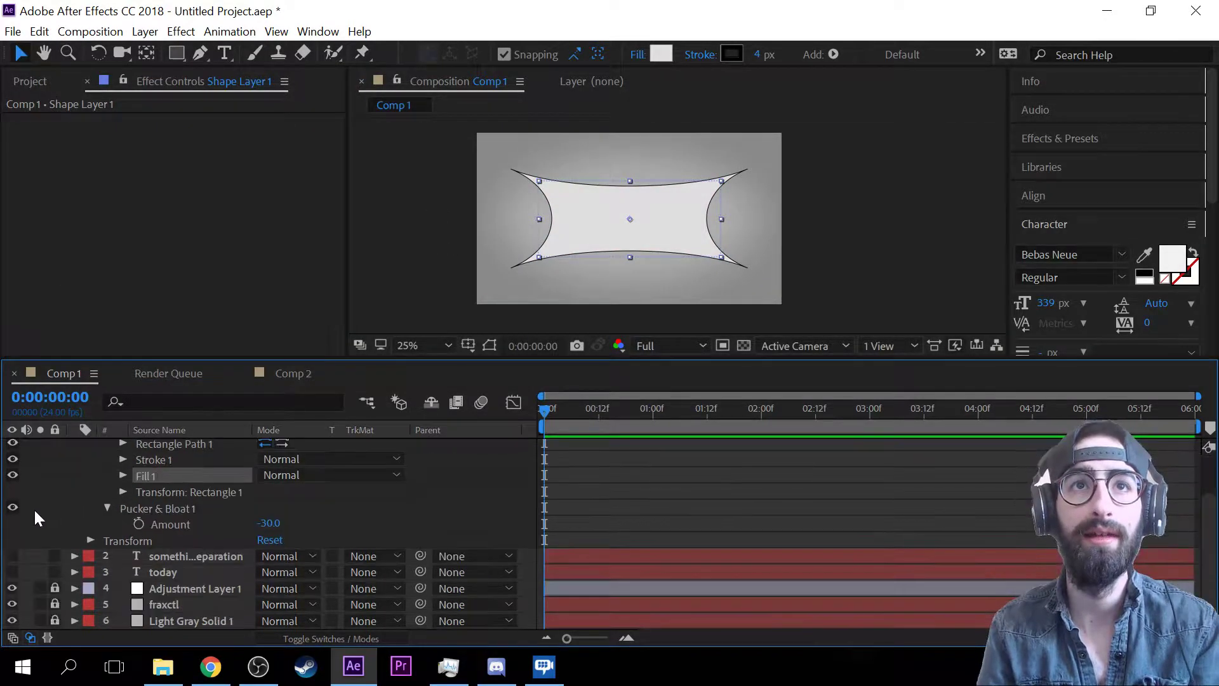
left_click(11, 554)
left_click(9, 558)
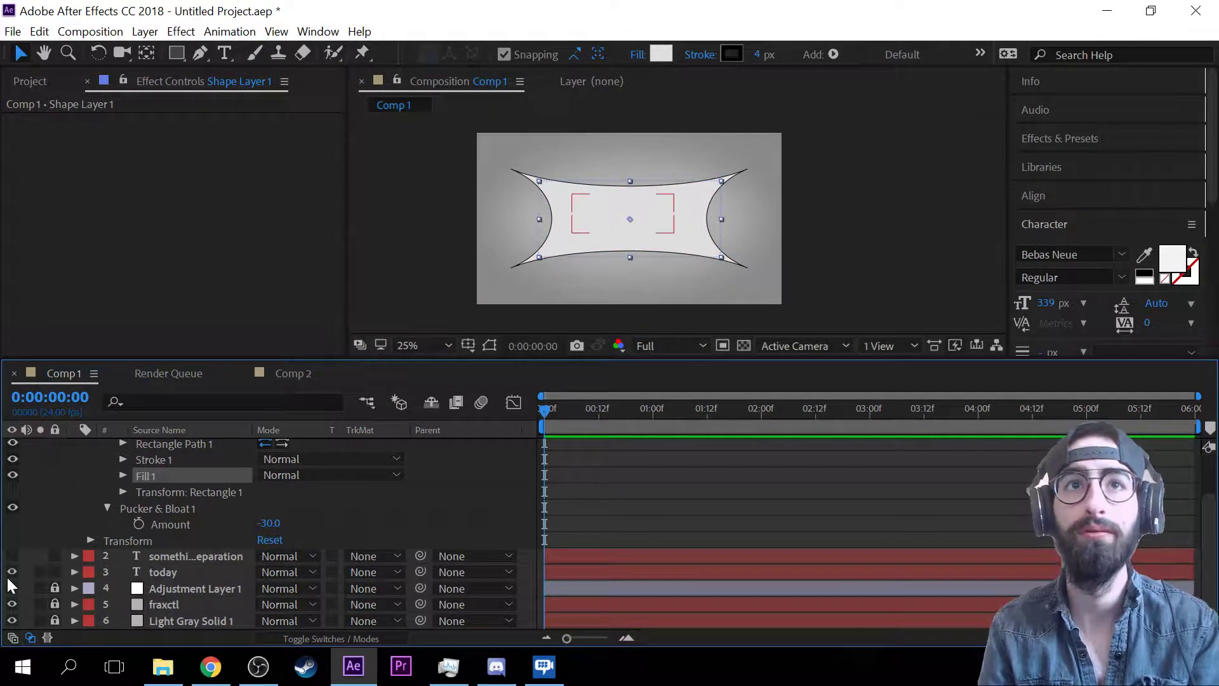
left_click(627, 210)
left_click(165, 570)
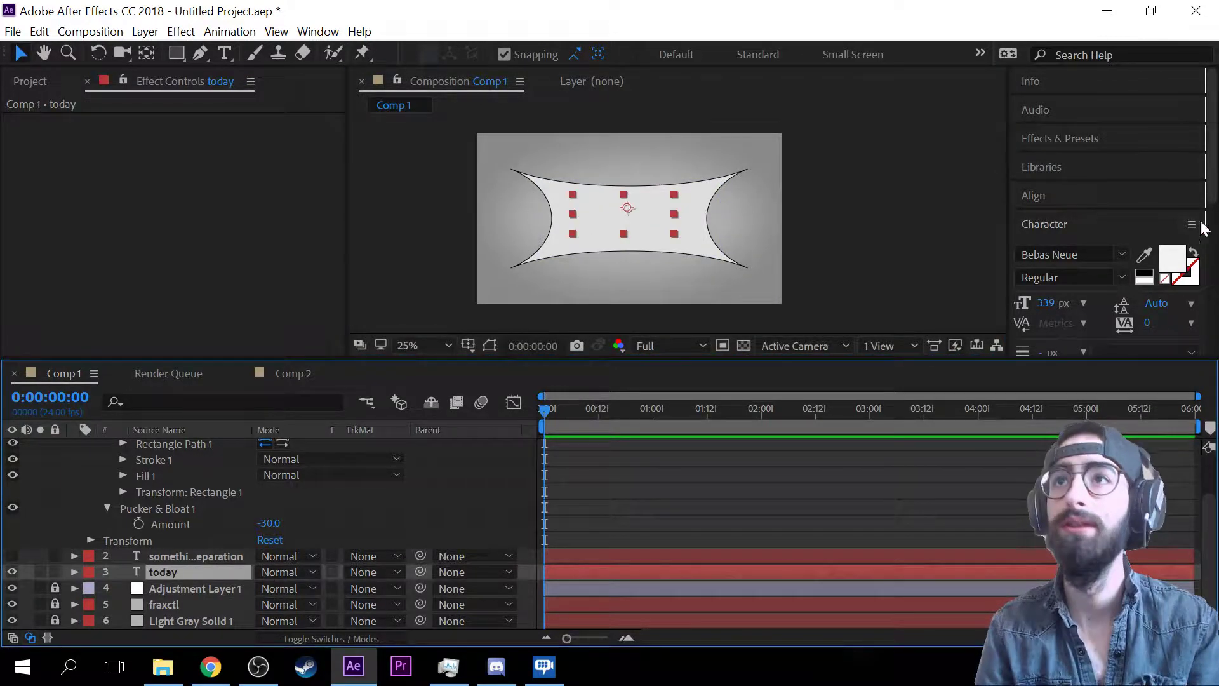
left_click(1172, 257)
left_click(274, 200)
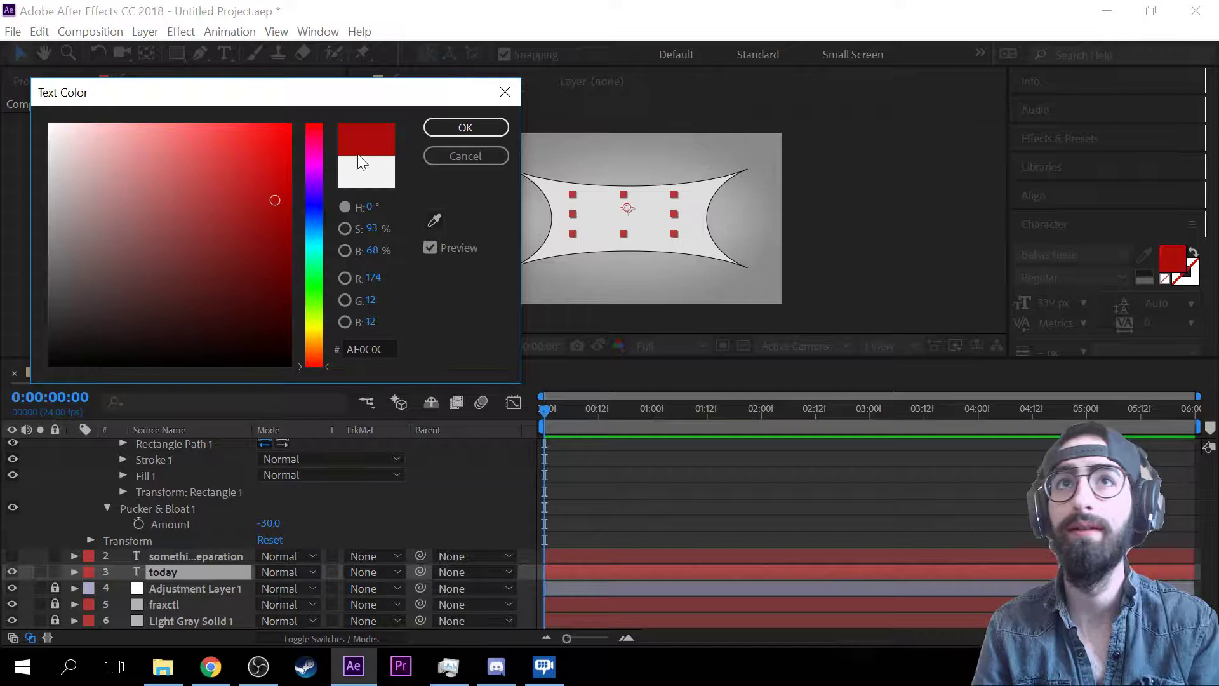
left_click(446, 127)
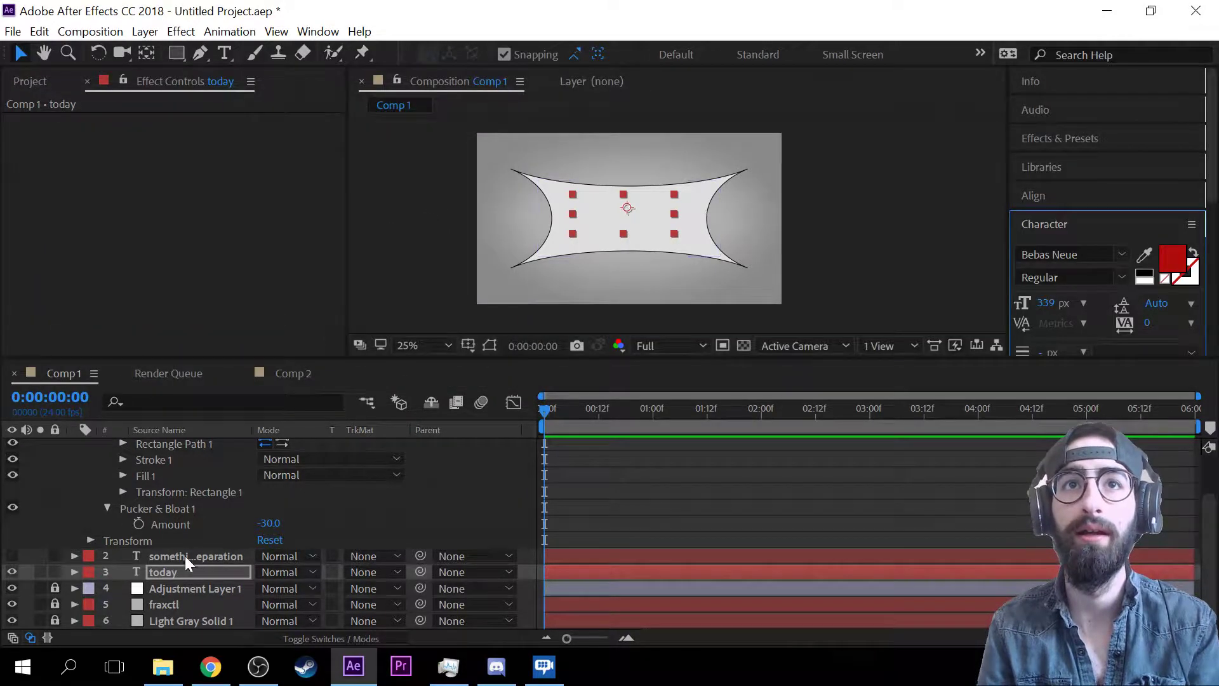
- Move the "today" layer above Shape Layer 1 and position the text in the middle of the shape
left_click_drag(185, 555, 176, 439)
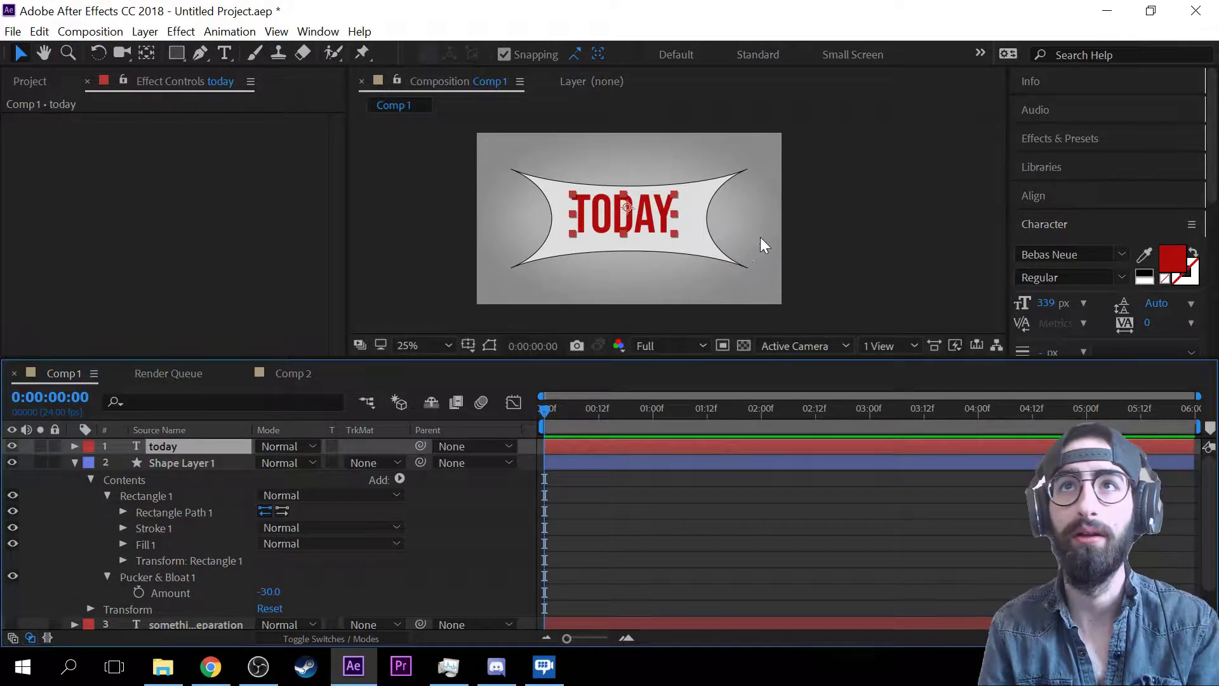
left_click_drag(636, 206, 640, 210)
left_click(864, 197)
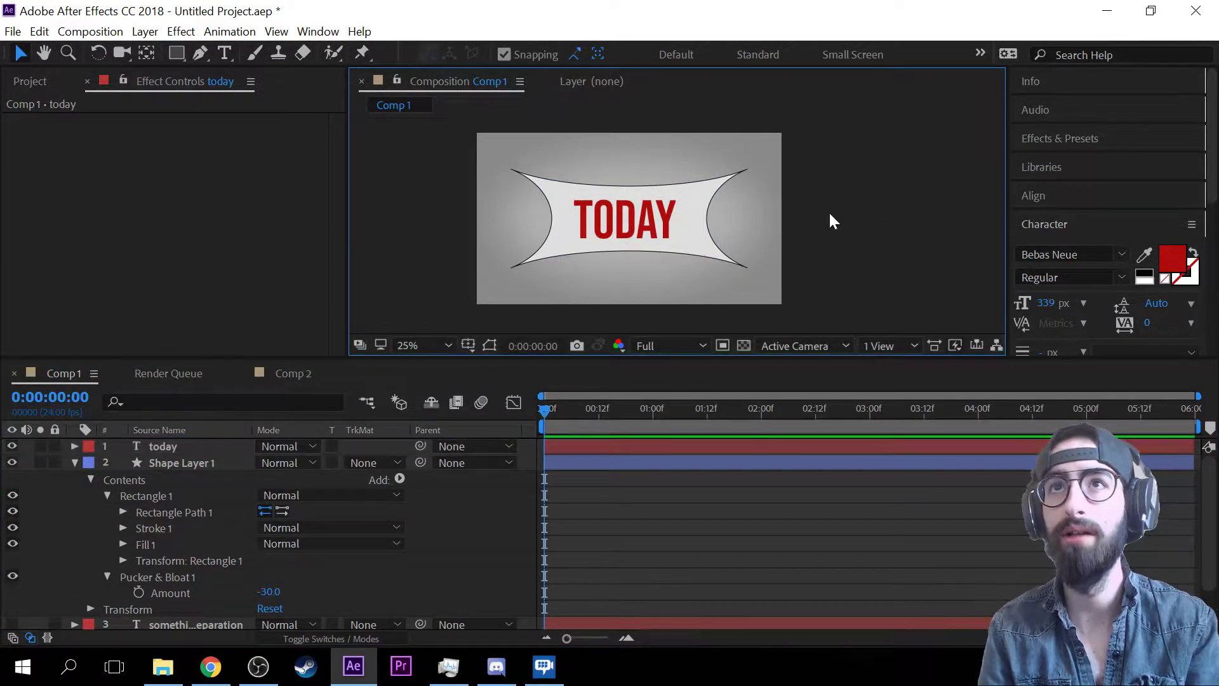
- Examine the TODAY text against the puckered background shape at close and full view
scroll(786, 215, "up", 3)
scroll(787, 214, "down", 2)
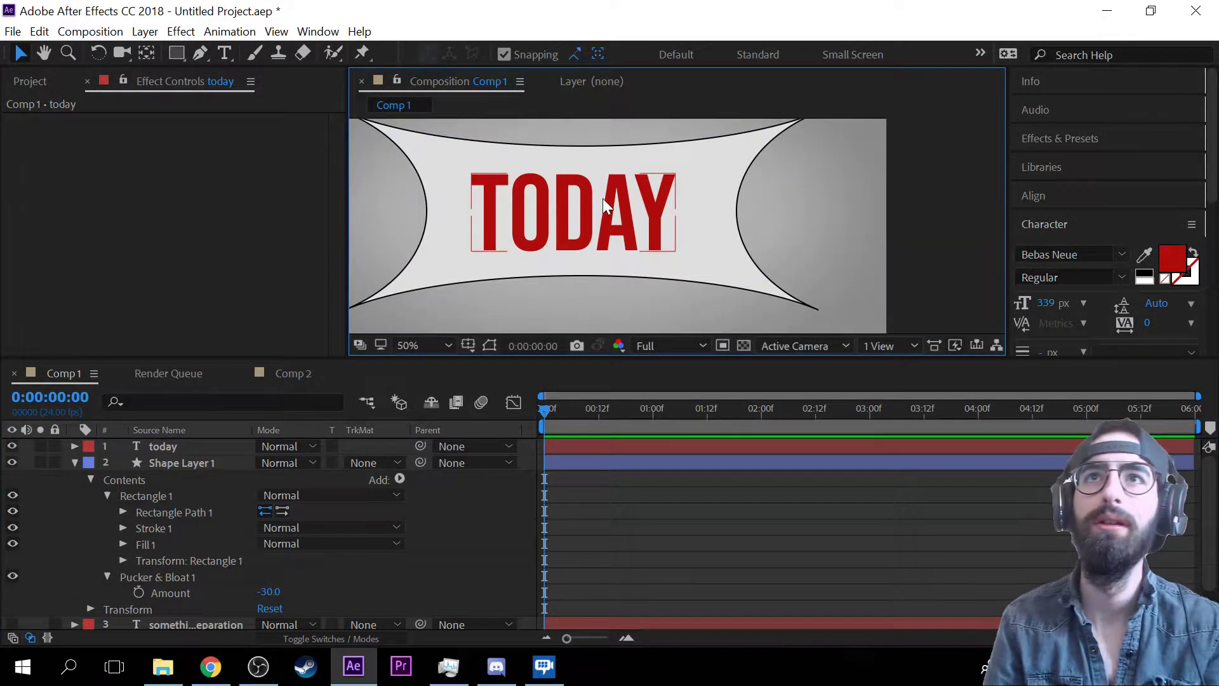
left_click_drag(604, 199, 632, 211)
scroll(555, 197, "down", 4)
scroll(607, 185, "up", 2)
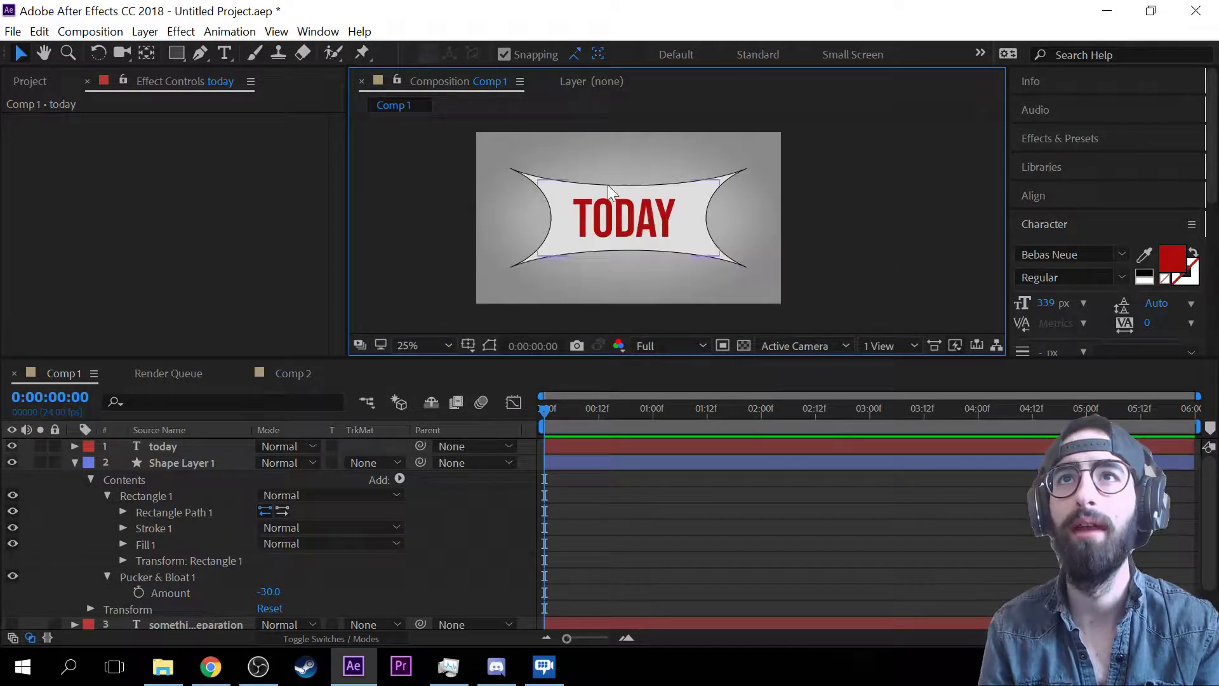
scroll(608, 185, "up", 4)
scroll(612, 174, "down", 4)
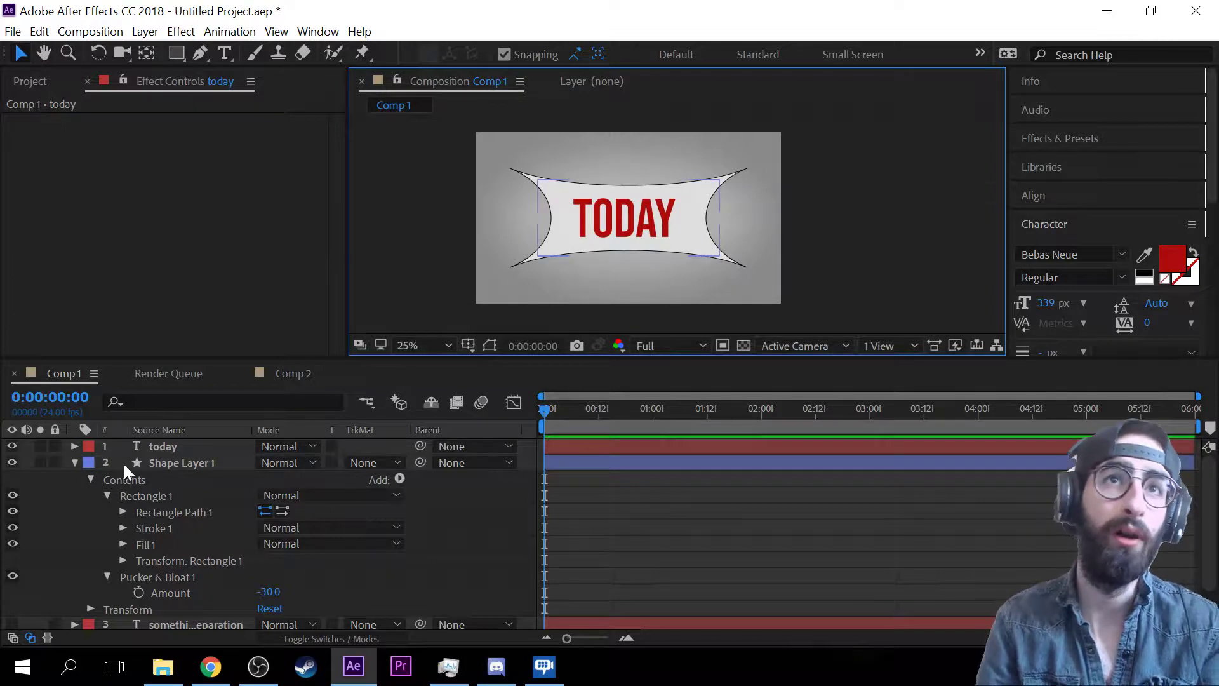
- Hide the "today" layer and delete Pucker & Bloat from Shape Layer 1
left_click(12, 446)
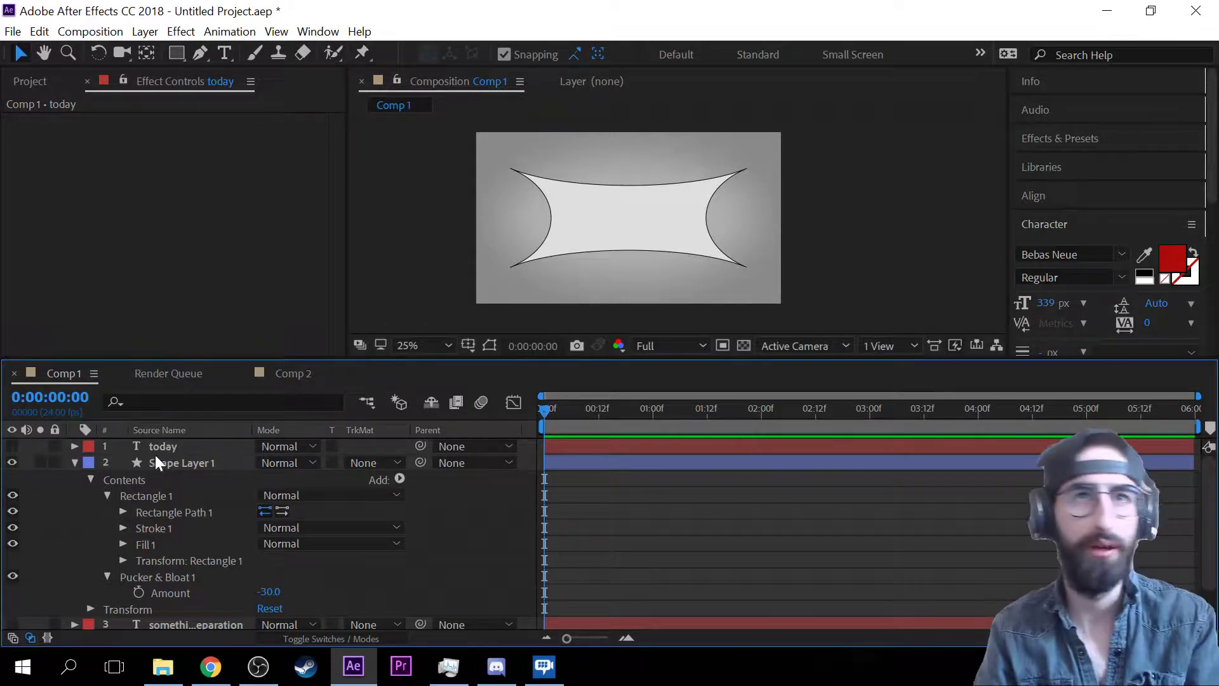
left_click(228, 577)
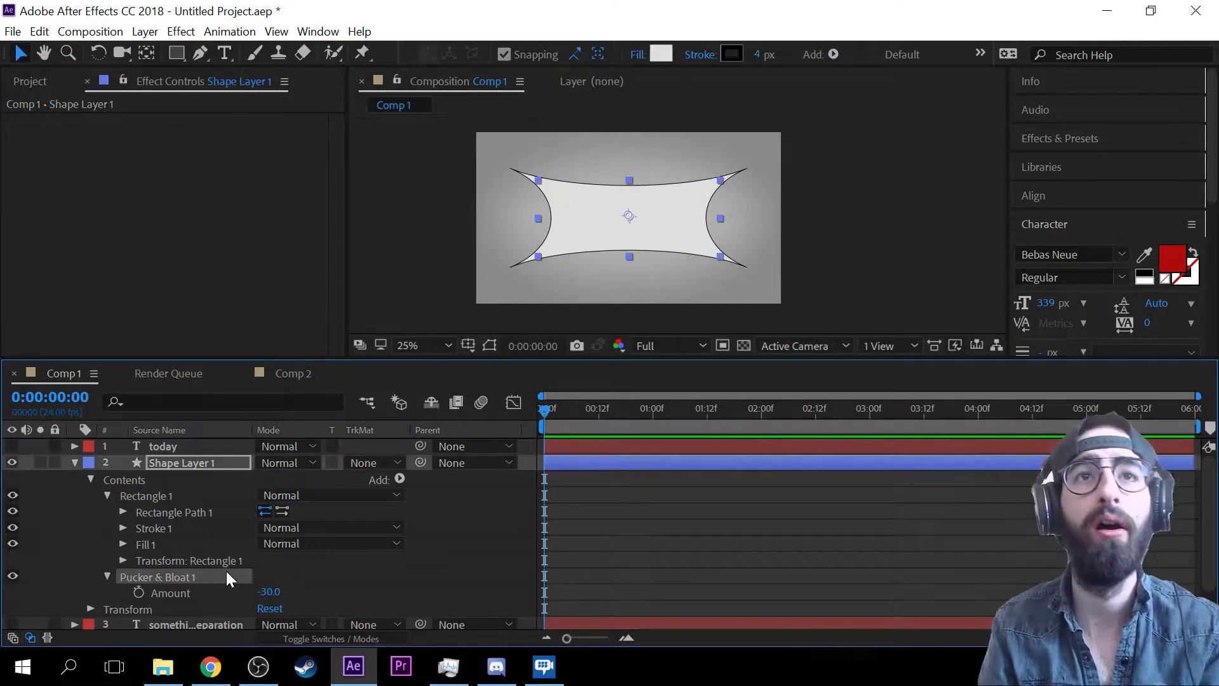
key("Delete")
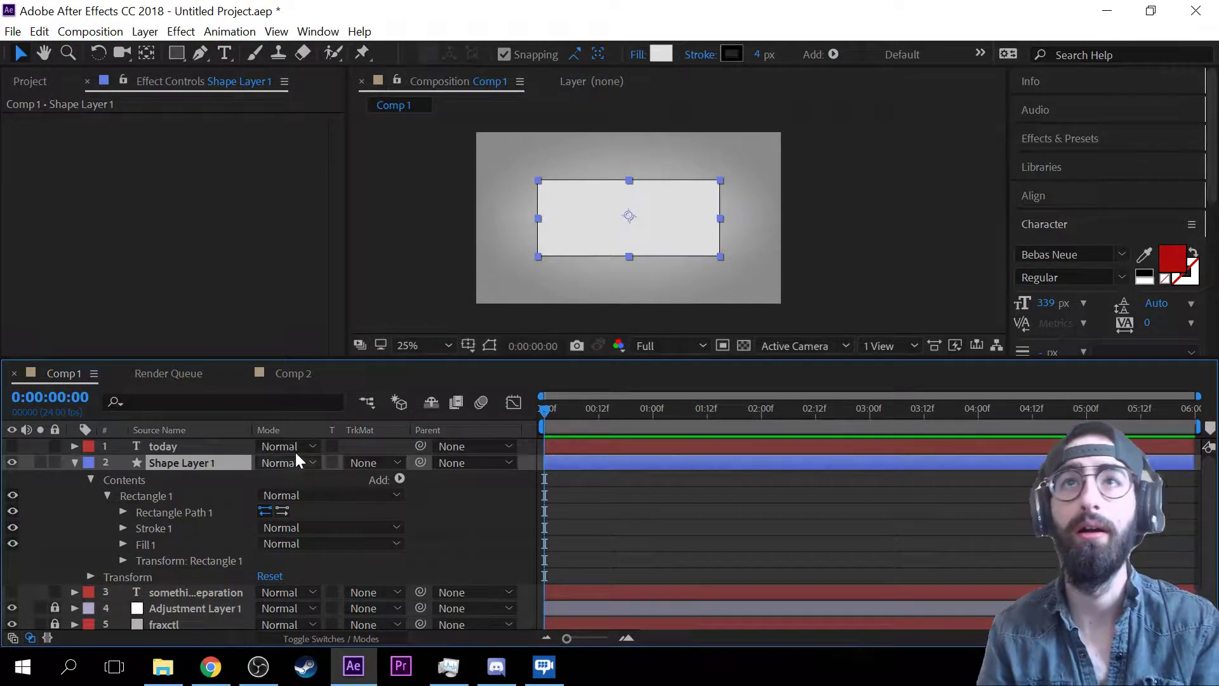
- Set the rectangle's fill option to None so only the stroke is drawn
key("period")
left_click(662, 56)
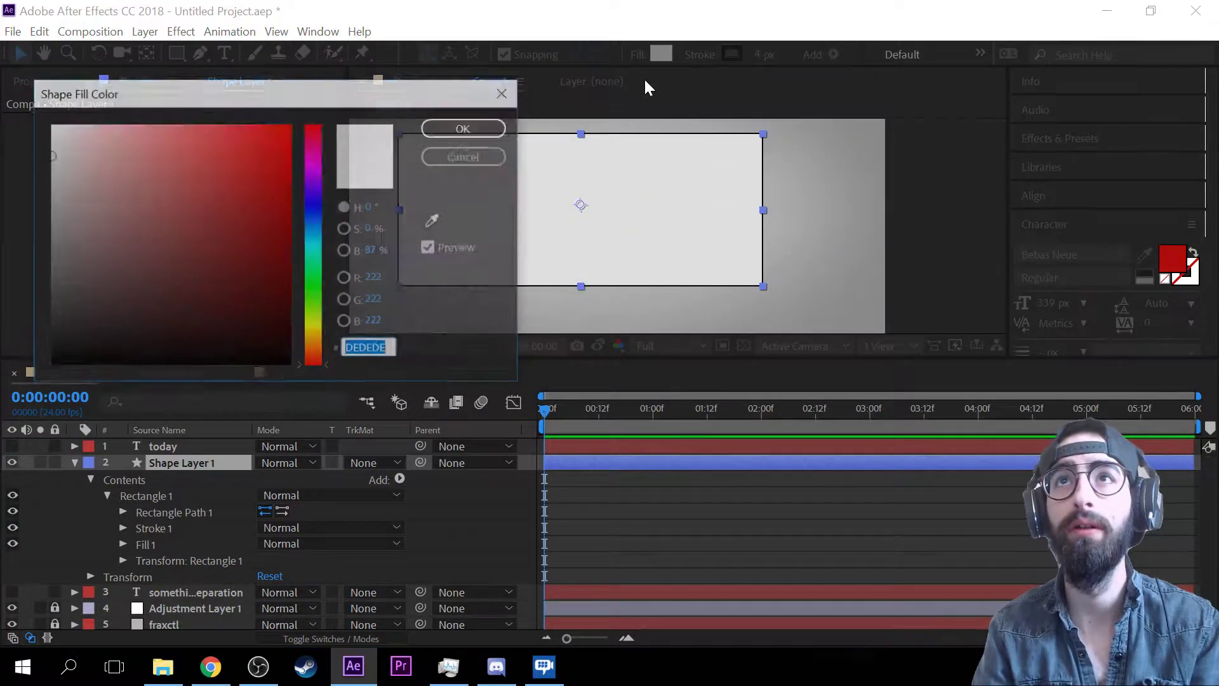
left_click(465, 127)
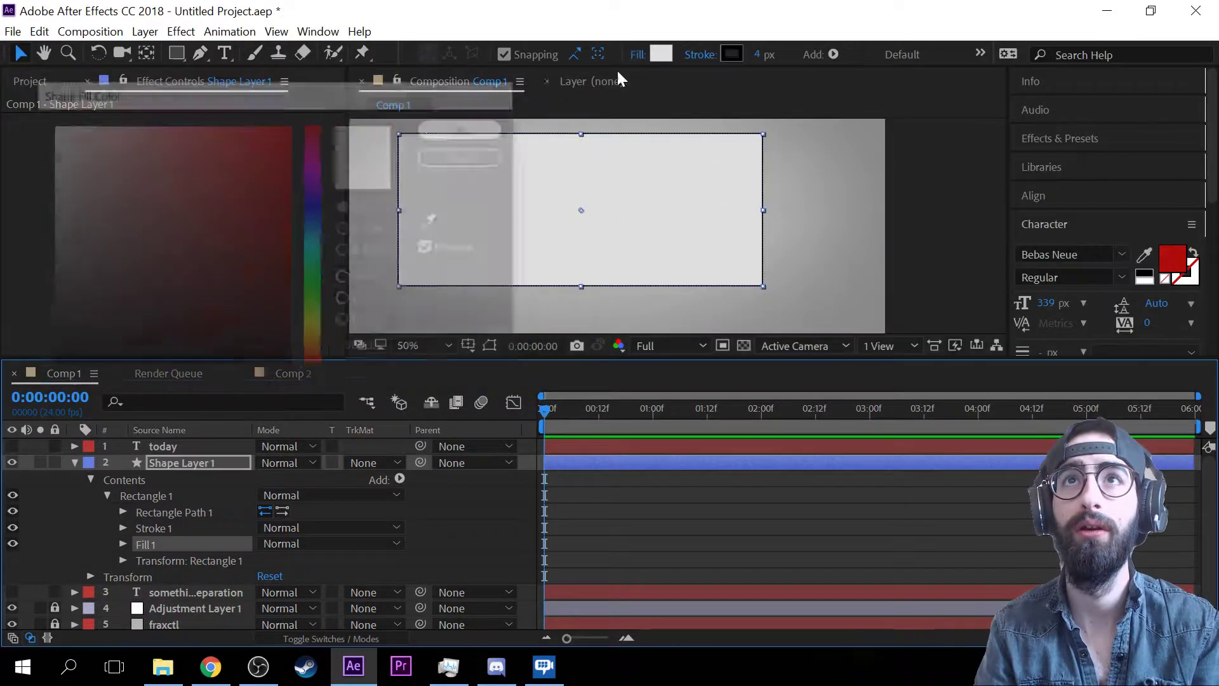
left_click(637, 55)
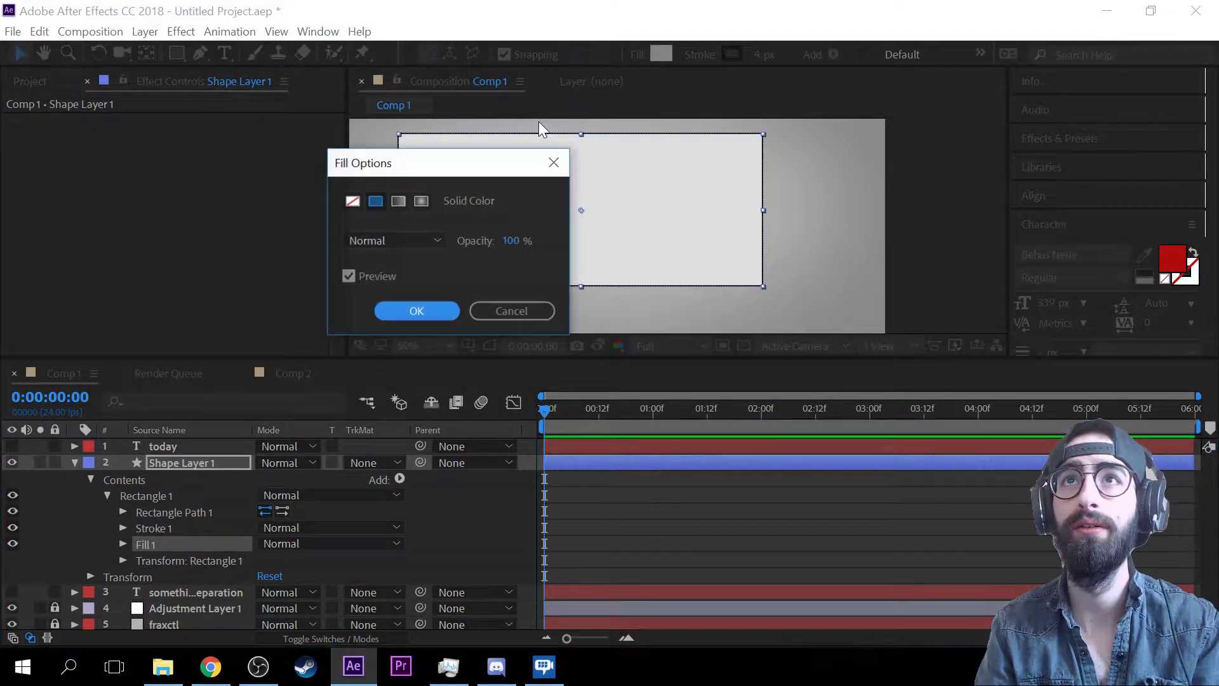
left_click(354, 199)
left_click(417, 311)
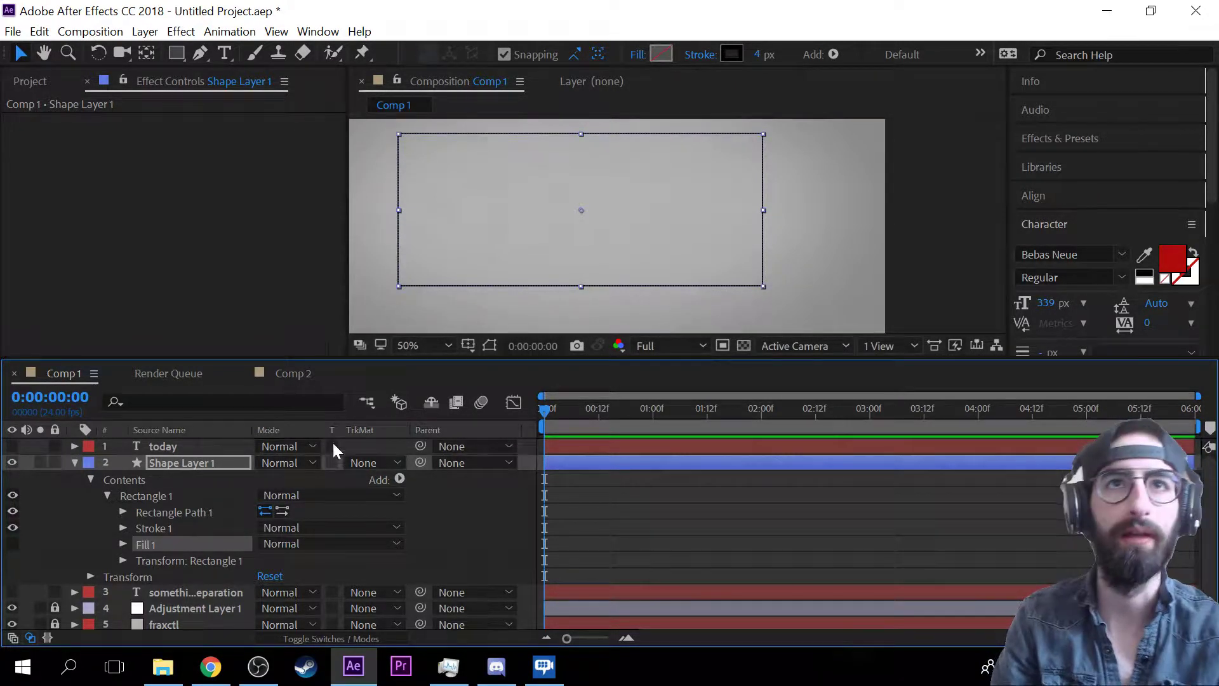
- Add Trim Paths to Rectangle 1 and adjust its Start value to 71%
left_click(399, 479)
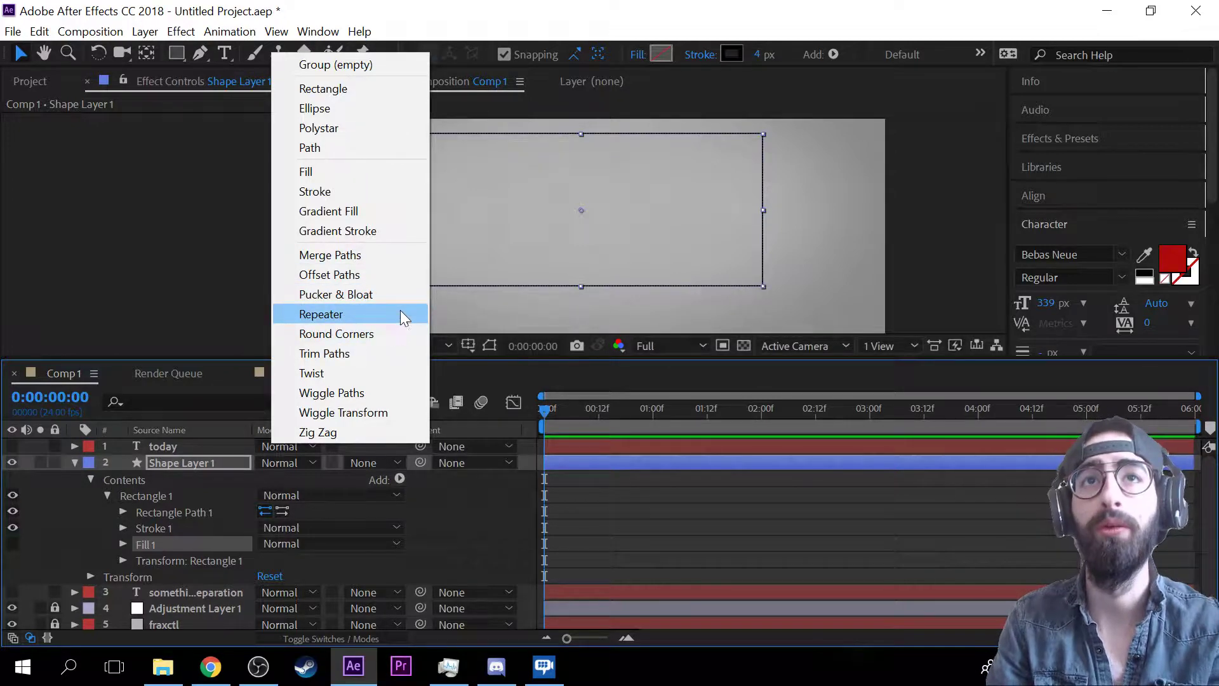
left_click(394, 353)
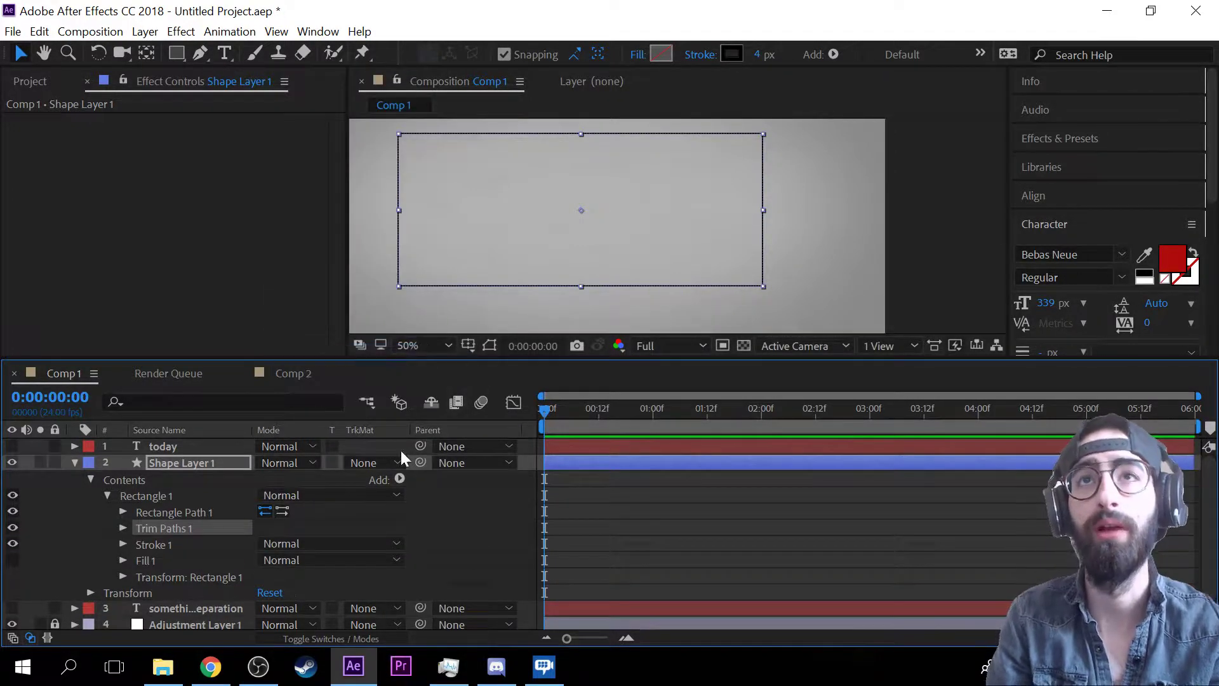
left_click(121, 528)
mouse_move(266, 544)
left_mouse_down()
mouse_move(362, 546)
mouse_move(238, 575)
mouse_move(295, 572)
left_mouse_up()
mouse_move(328, 565)
left_mouse_down()
mouse_move(245, 550)
mouse_move(298, 552)
mouse_move(286, 559)
left_mouse_up()
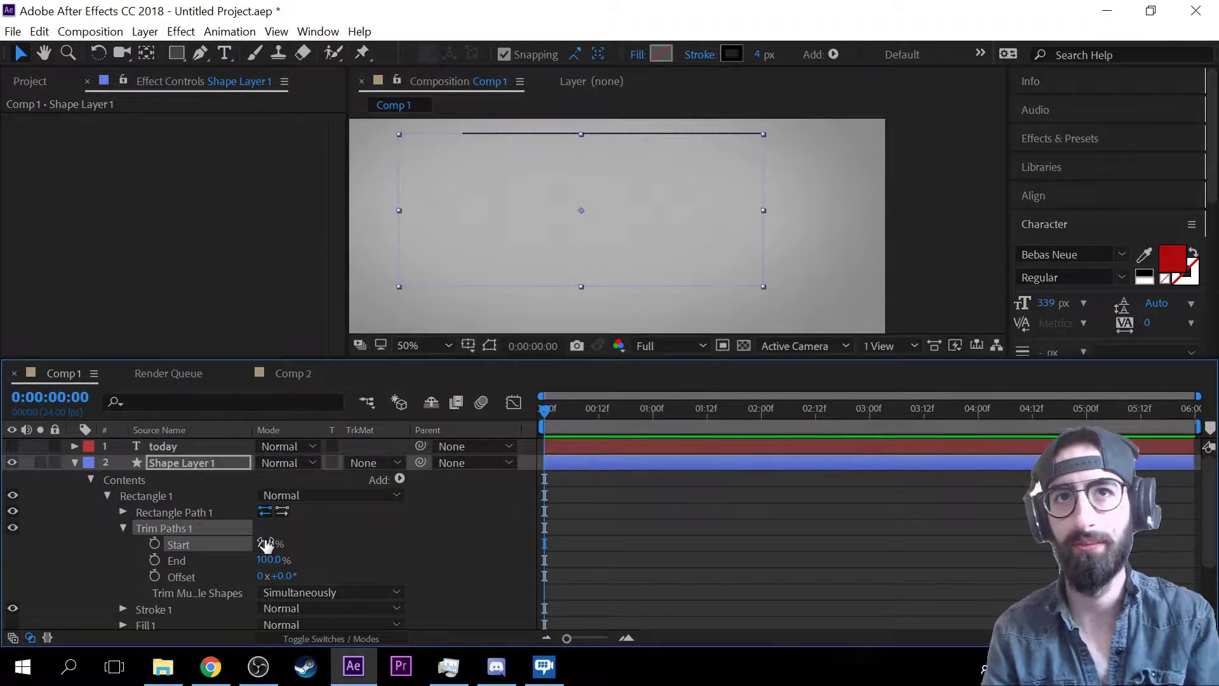
mouse_move(266, 544)
left_mouse_down()
mouse_move(190, 545)
mouse_move(294, 535)
left_mouse_up()
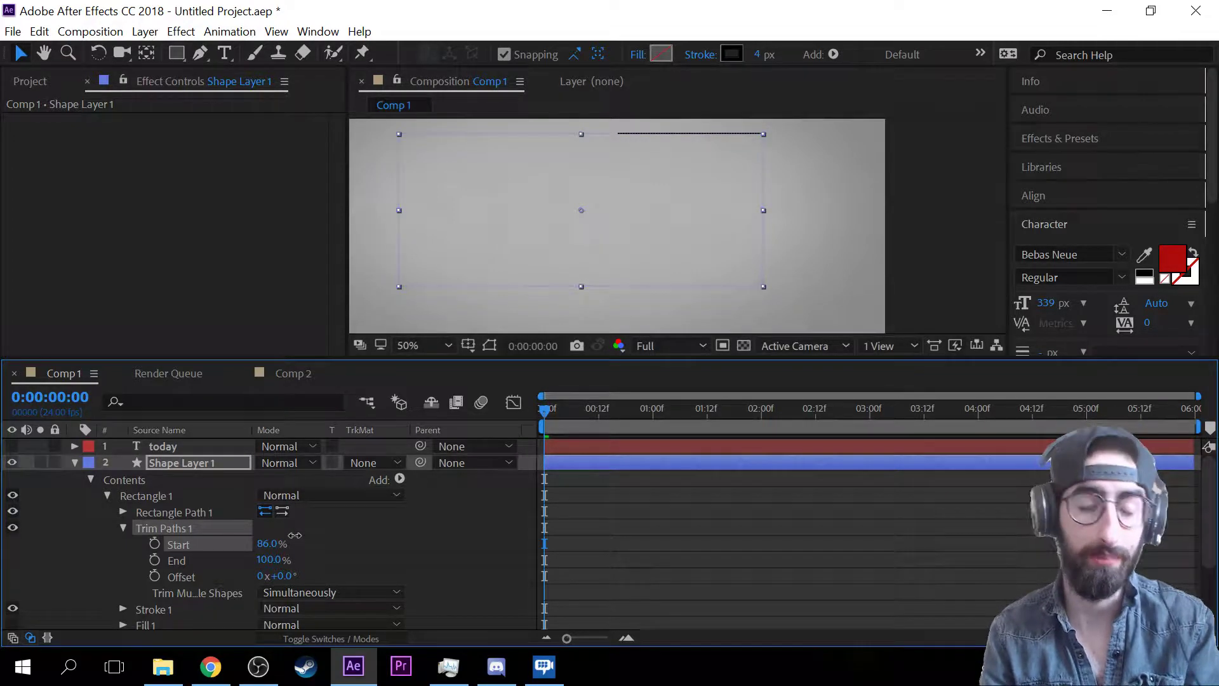
mouse_move(294, 535)
left_mouse_down()
mouse_move(260, 529)
mouse_move(349, 532)
mouse_move(279, 537)
mouse_move(225, 522)
mouse_move(351, 528)
mouse_move(318, 529)
left_mouse_up()
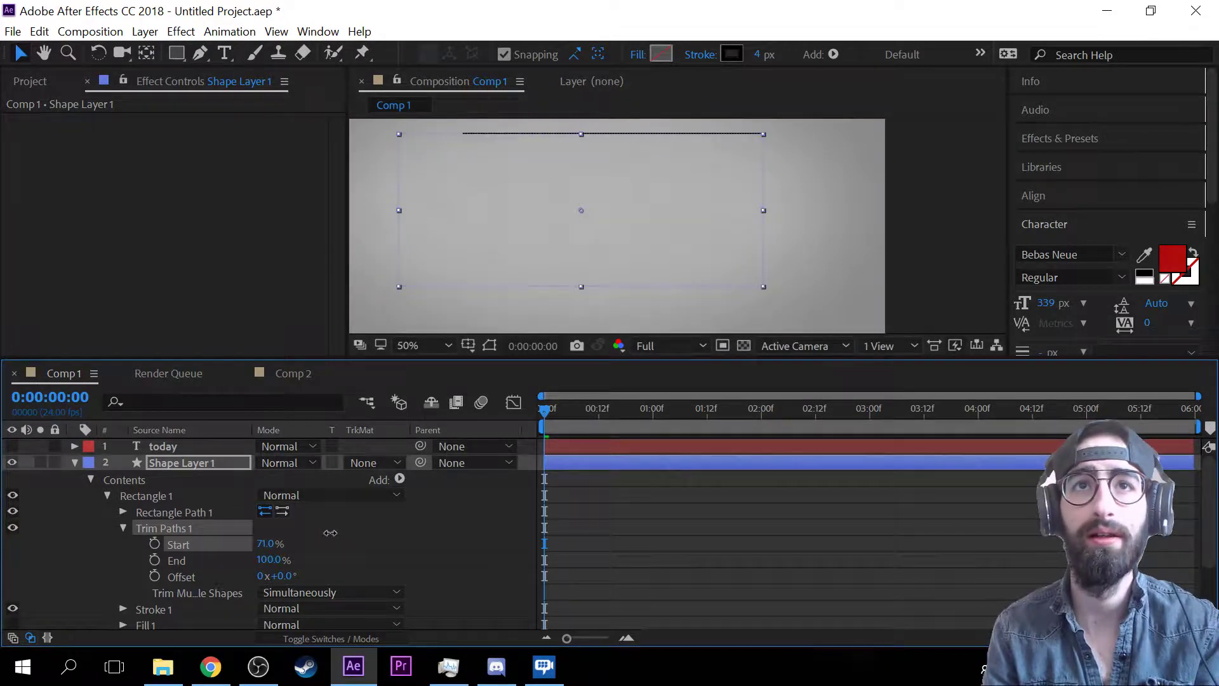
- Reverse the direction of Rectangle Path 1 and bring the Trim Paths Start back to 0%
left_click(283, 510)
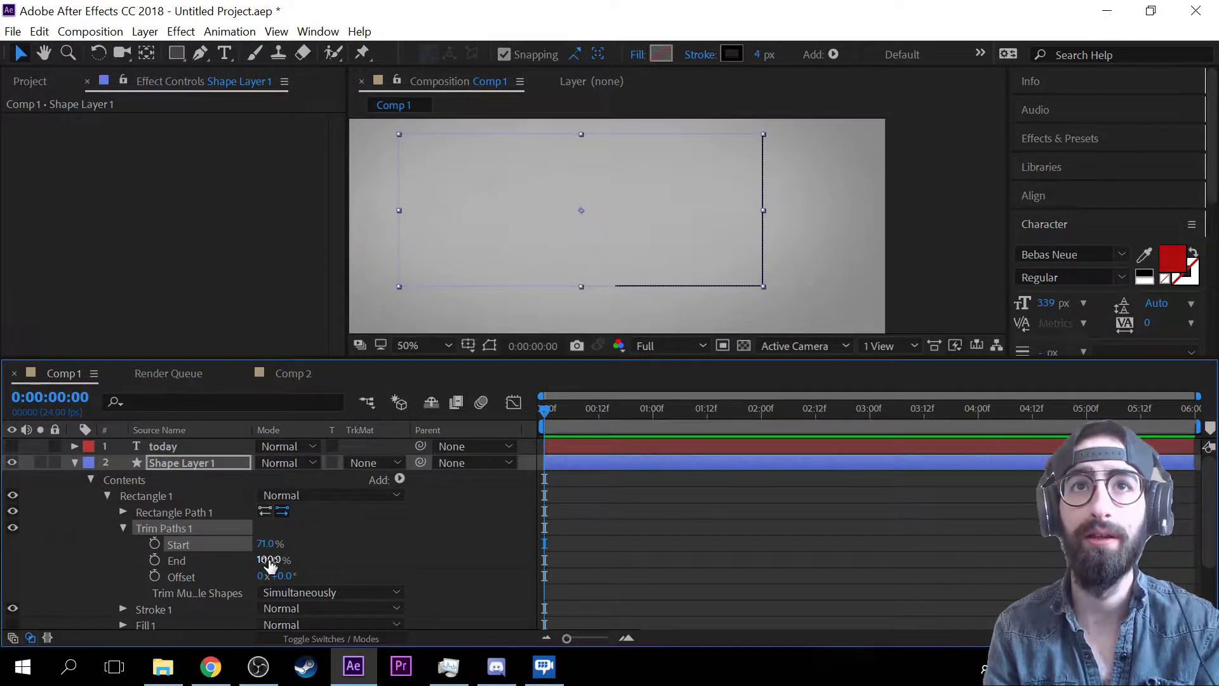
mouse_move(267, 544)
left_mouse_down()
mouse_move(250, 547)
mouse_move(321, 545)
mouse_move(156, 543)
mouse_move(369, 547)
mouse_move(332, 554)
left_mouse_up()
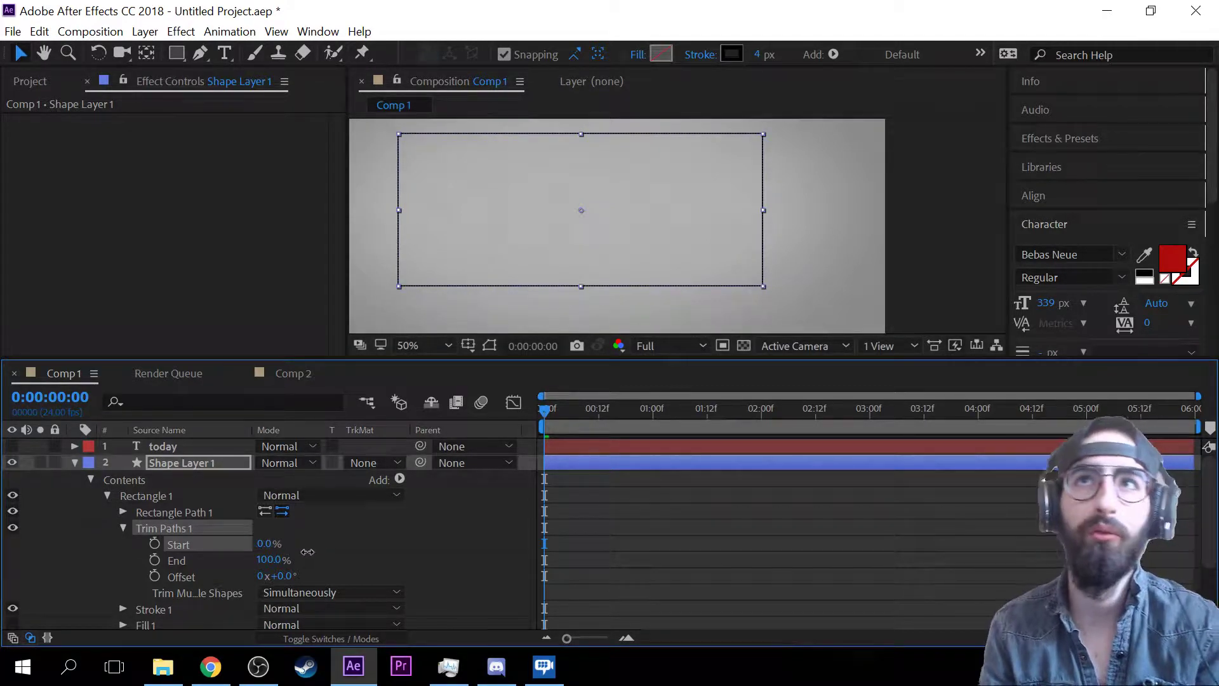
- Reveal the Stroke 1 properties and add a dash to the rectangle's stroke
scroll(148, 579, "down", 3)
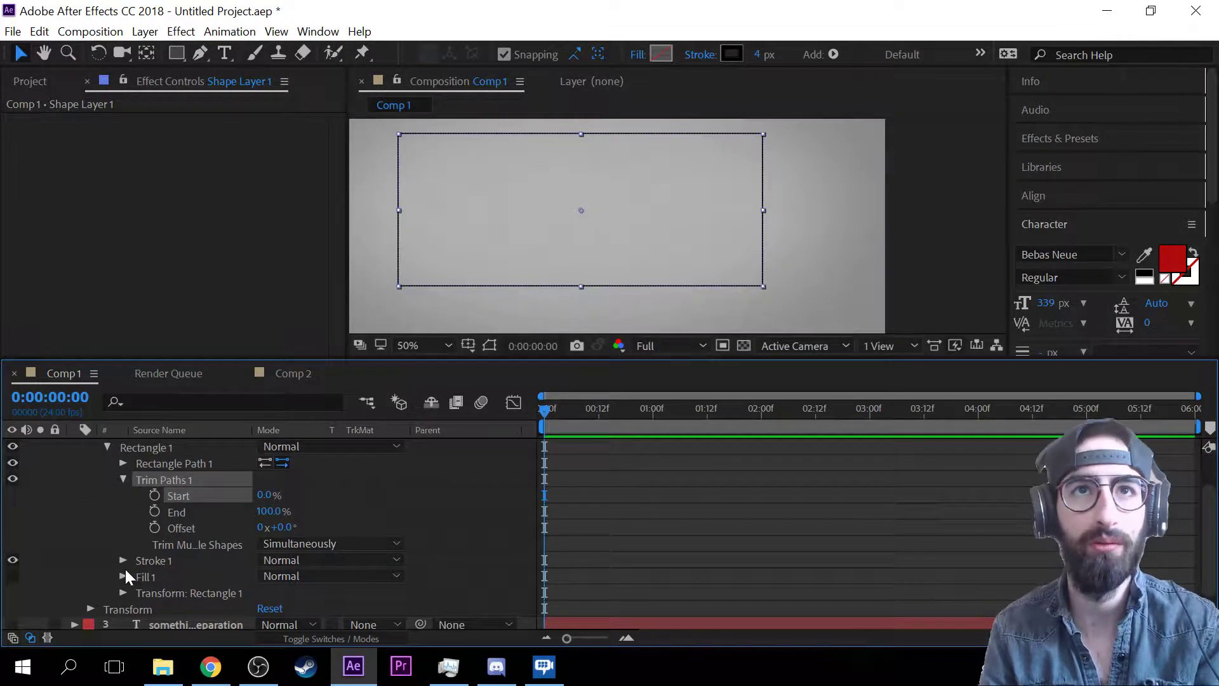
left_click(122, 560)
scroll(216, 568, "down", 4)
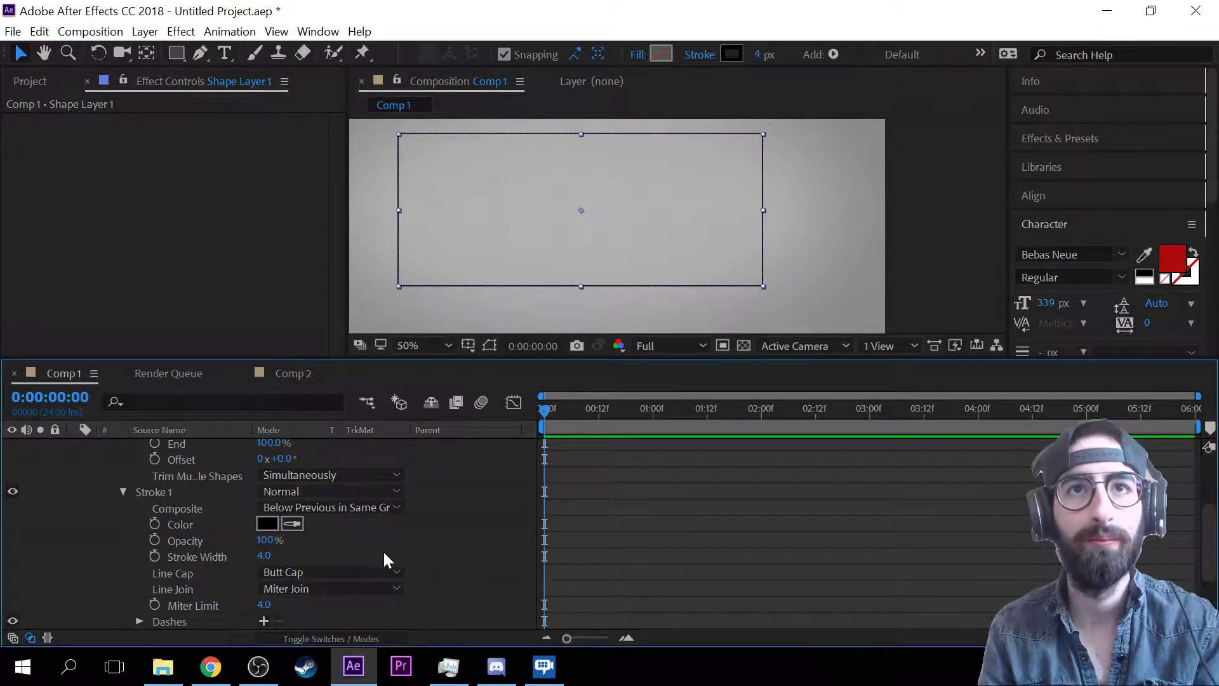
left_click(264, 621)
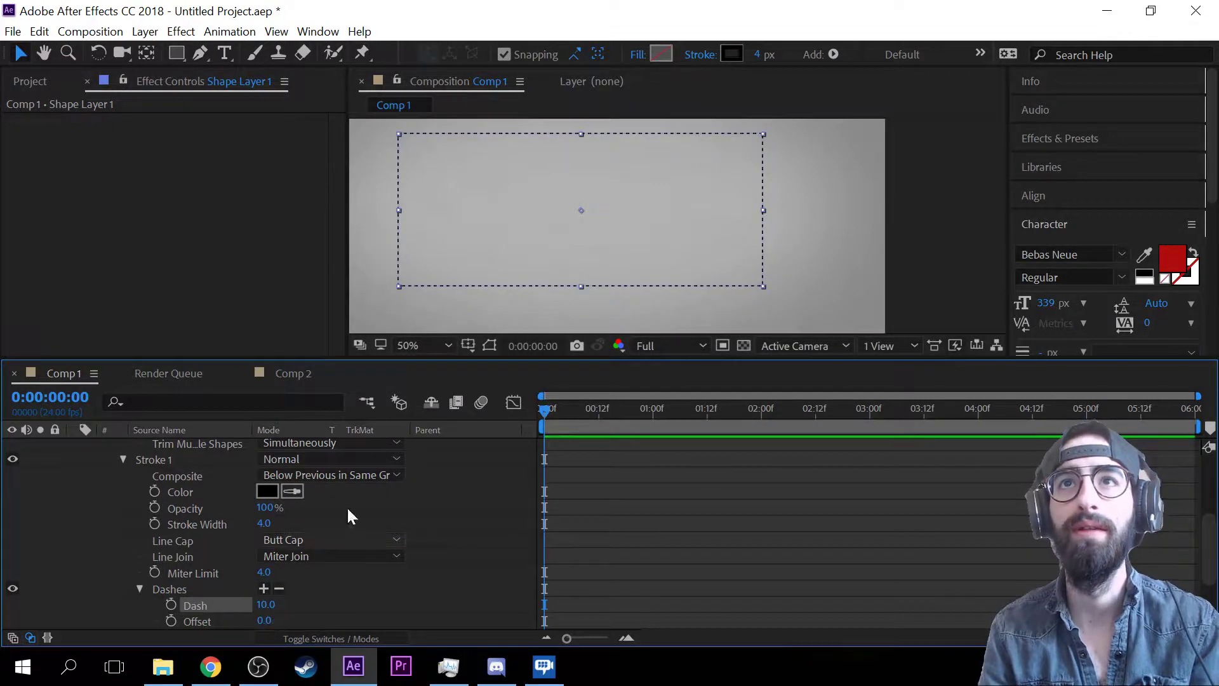
- Set the stroke's dash length to 361 and try out the Trim Paths Start value, bringing it back to 0%
left_click_drag(263, 604, 571, 563)
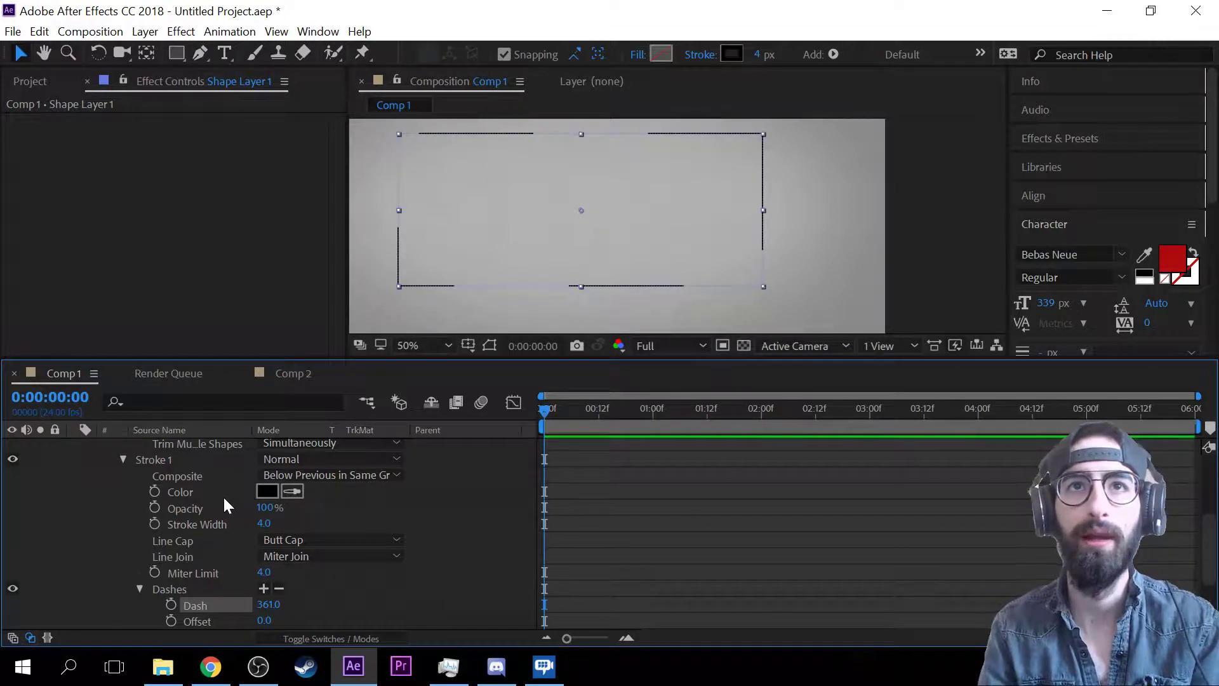
scroll(184, 518, "up", 5)
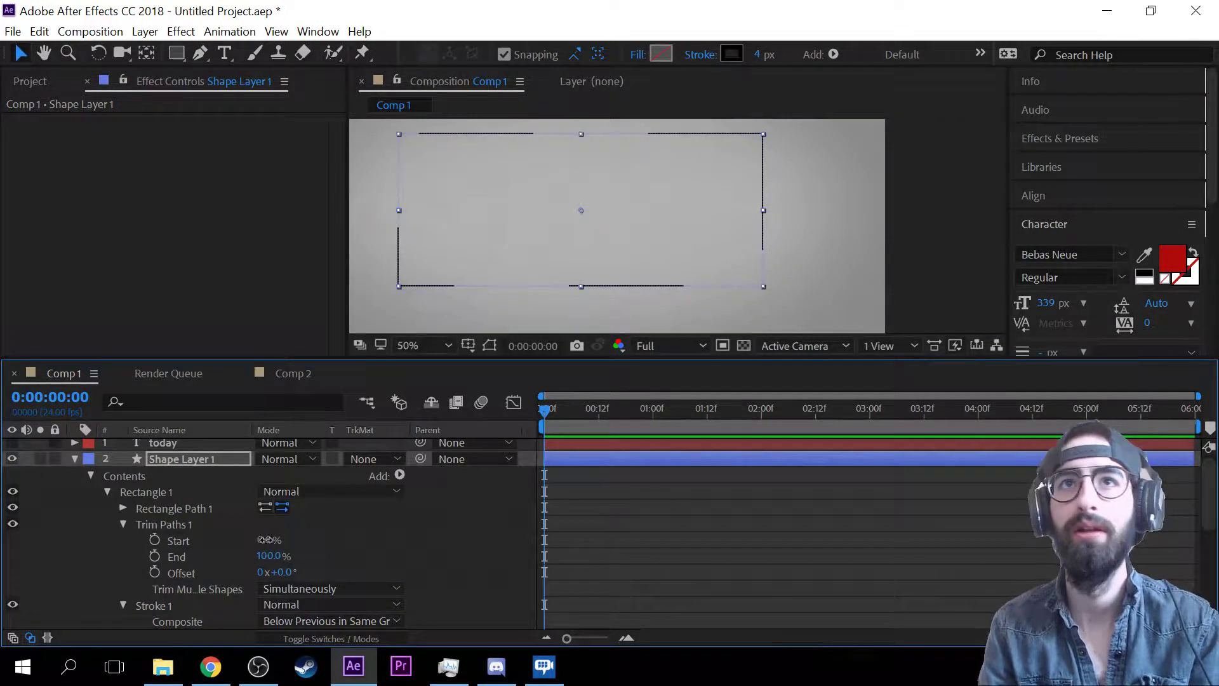
mouse_move(266, 540)
left_mouse_down()
mouse_move(286, 540)
mouse_move(242, 539)
mouse_move(352, 527)
mouse_move(105, 546)
left_mouse_up()
- Remove the dash from Stroke 1 so the rectangle's outline is solid
scroll(108, 553, "down", 2)
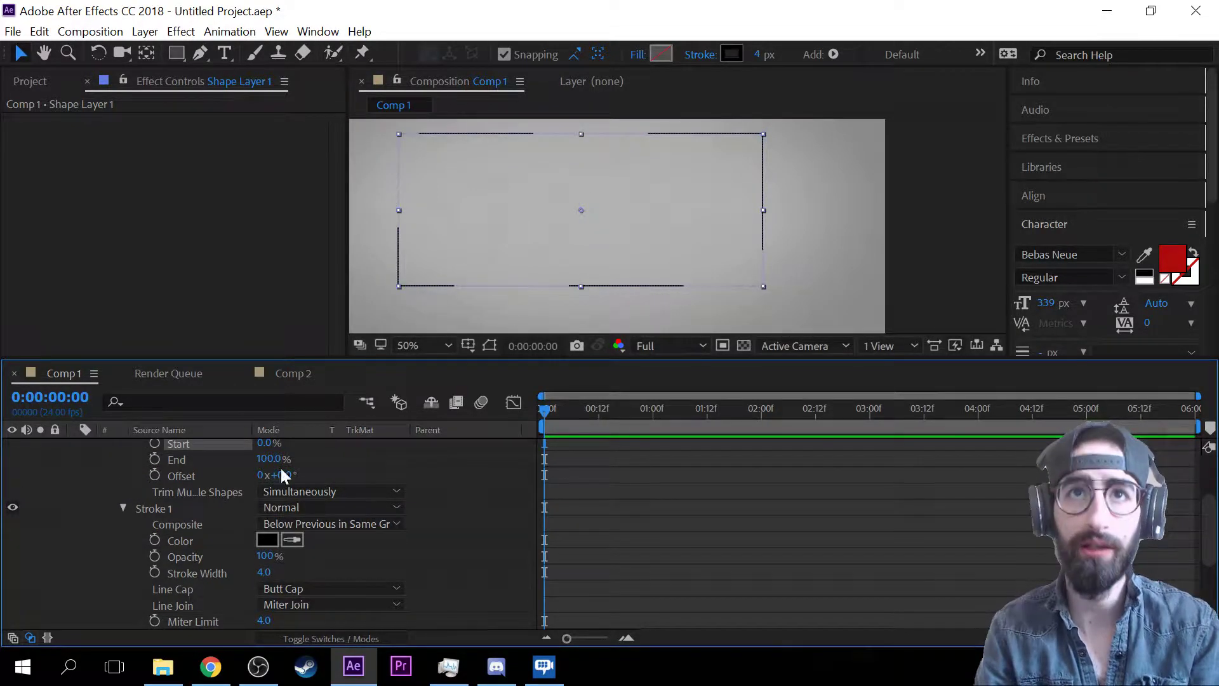
scroll(188, 511, "down", 3)
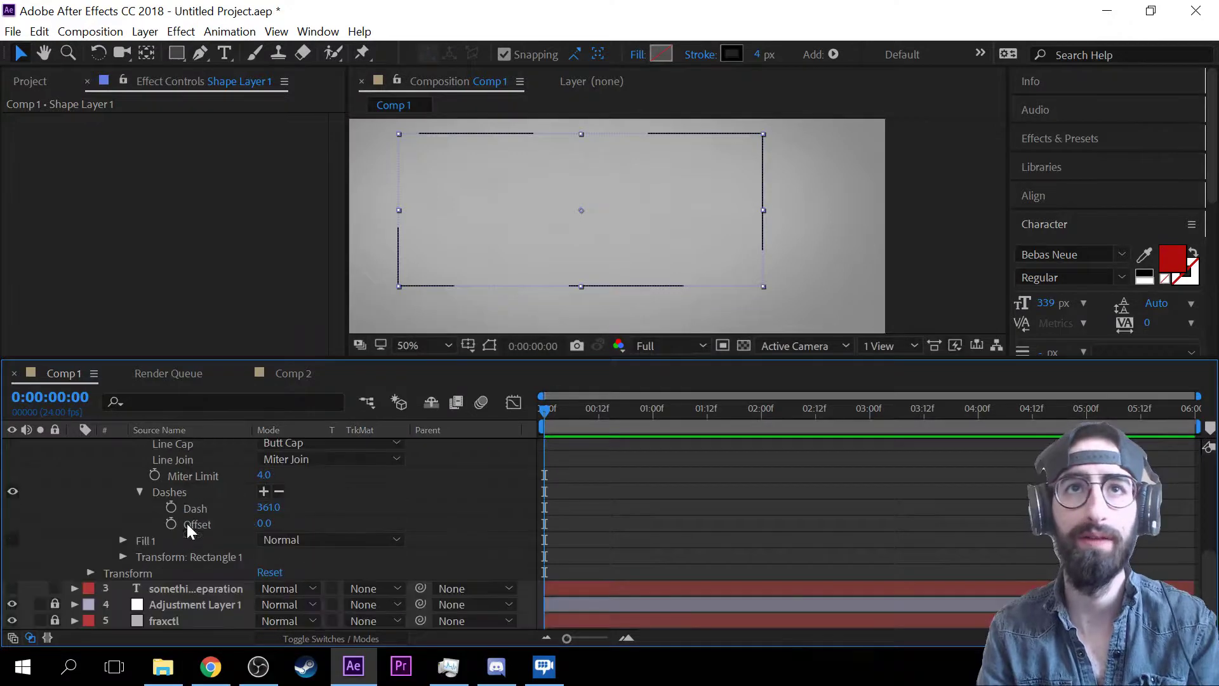
left_click(279, 492)
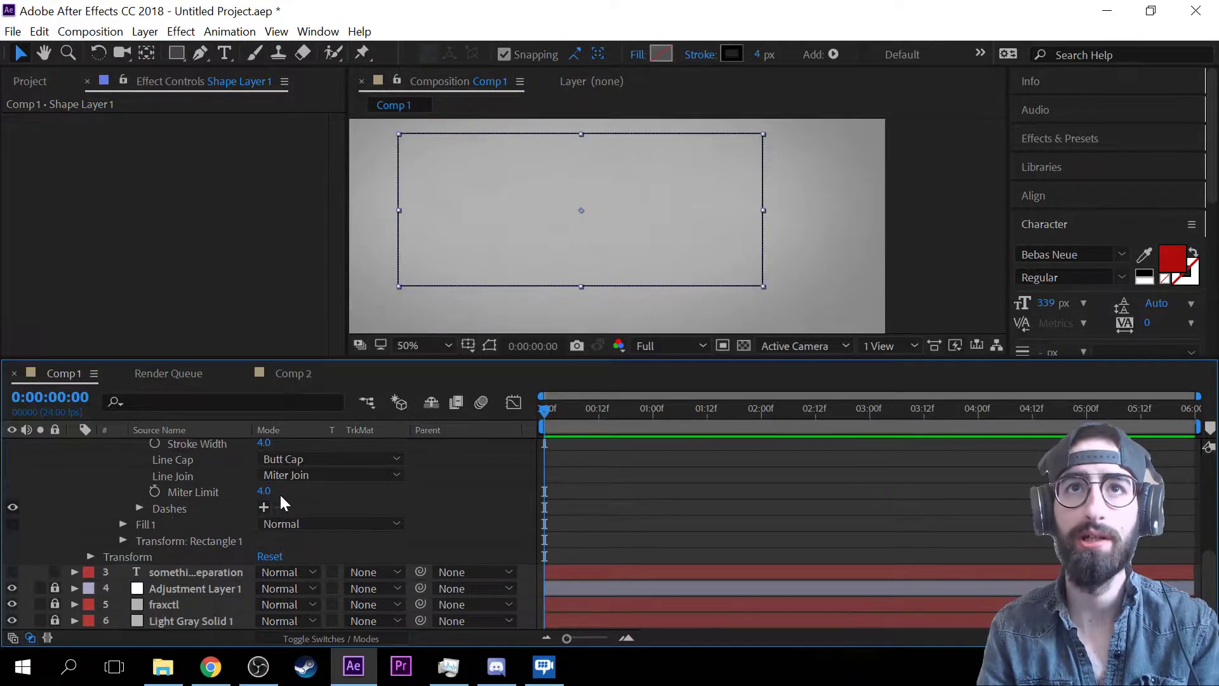
- Try out the Trim Paths Offset on the rectangle and reset it to 0°
scroll(241, 489, "up", 2)
scroll(221, 492, "up", 3)
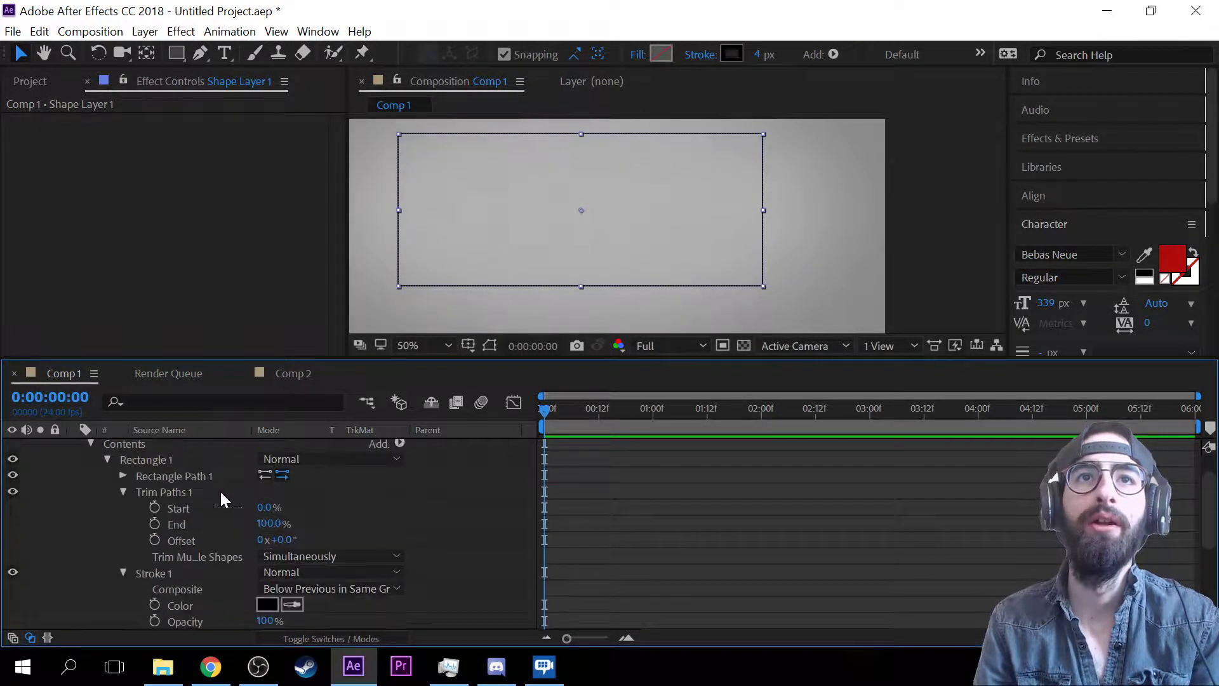
mouse_move(289, 542)
left_mouse_down()
mouse_move(301, 540)
mouse_move(292, 527)
mouse_move(221, 522)
mouse_move(618, 540)
left_mouse_up()
left_click(292, 540)
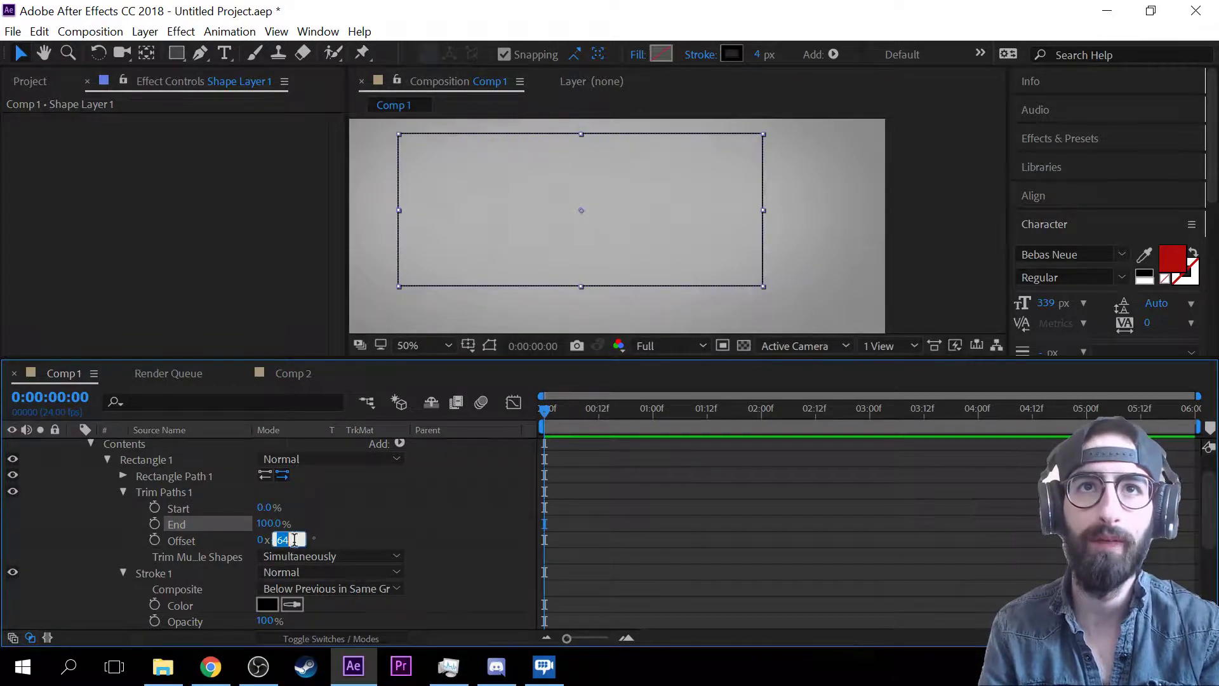
type("0")
key("Return")
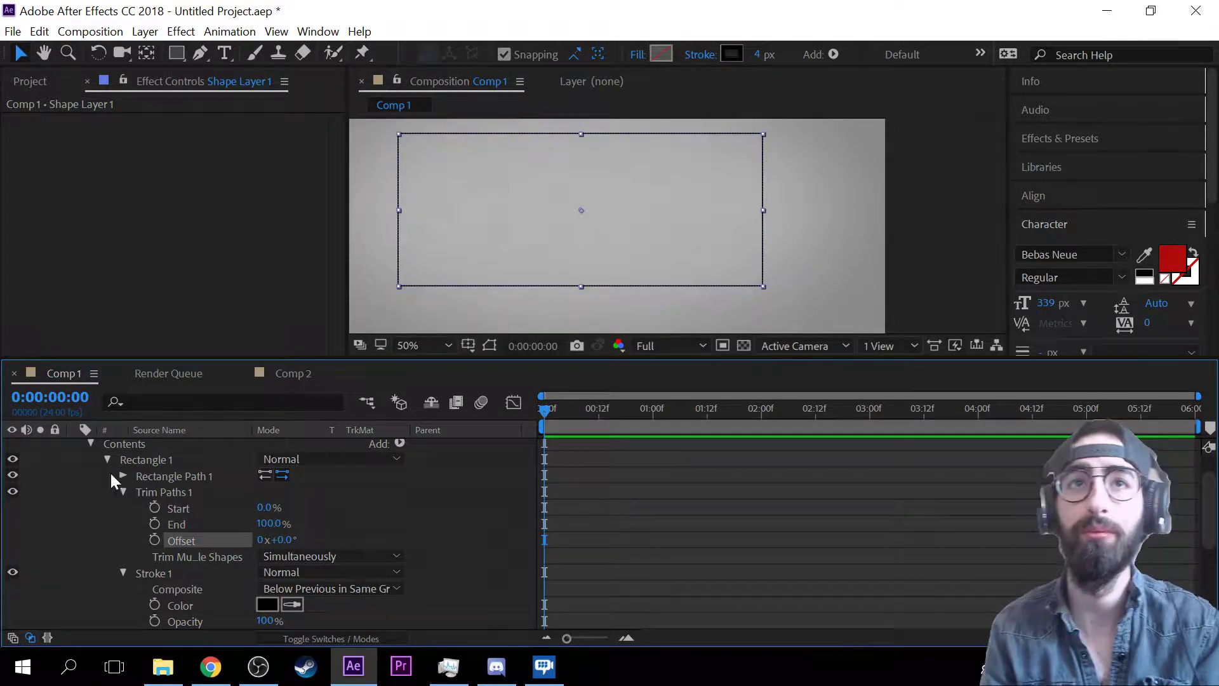
- Delete Trim Paths 1 from Rectangle 1 and collapse the Stroke 1 properties
left_click(149, 493)
key("Delete")
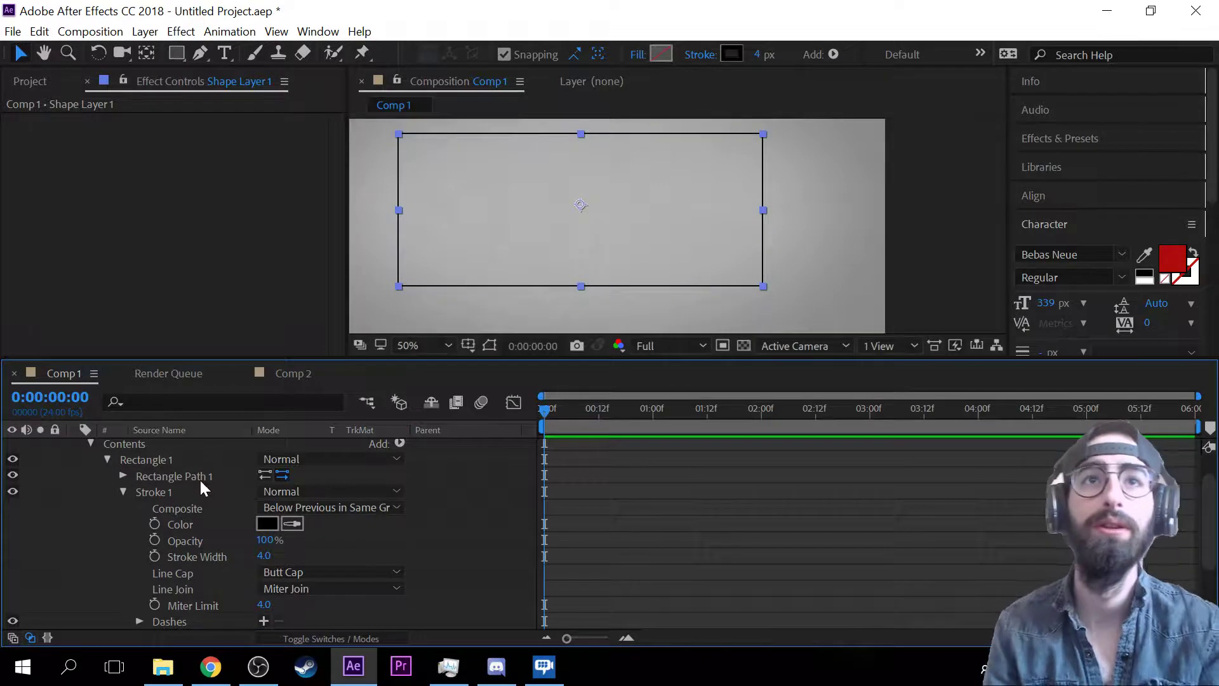
left_click(122, 492)
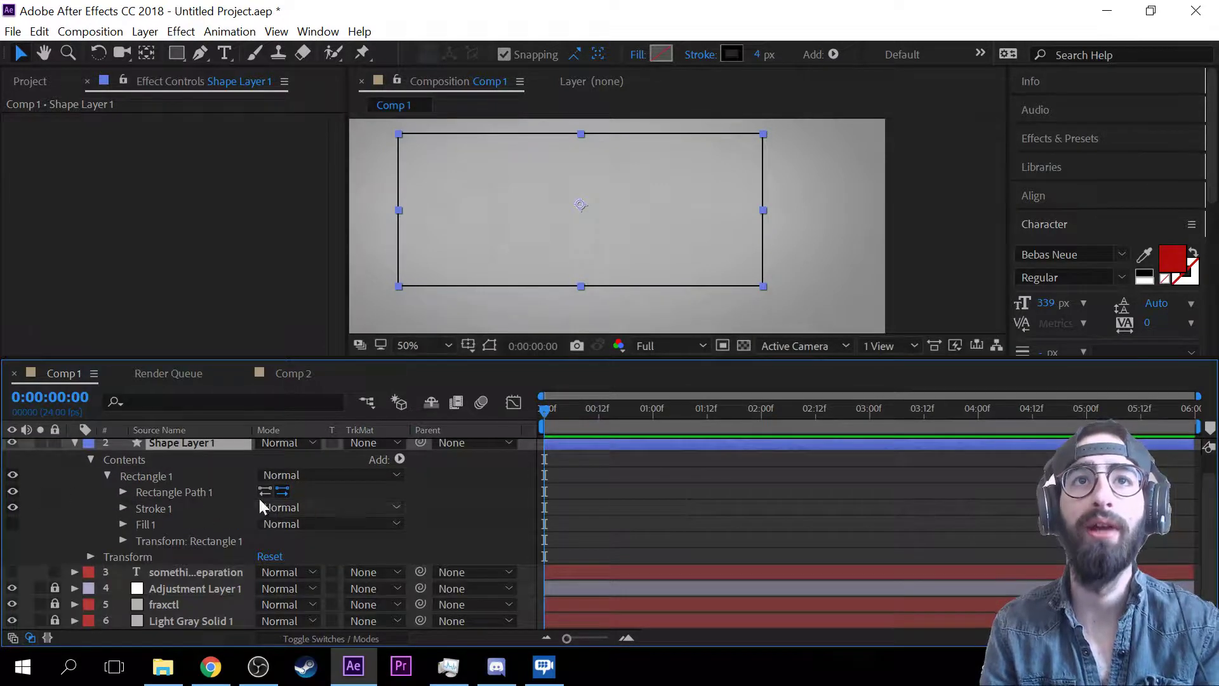
- Add a Twist operation to the contents of Shape Layer 1
left_click(400, 459)
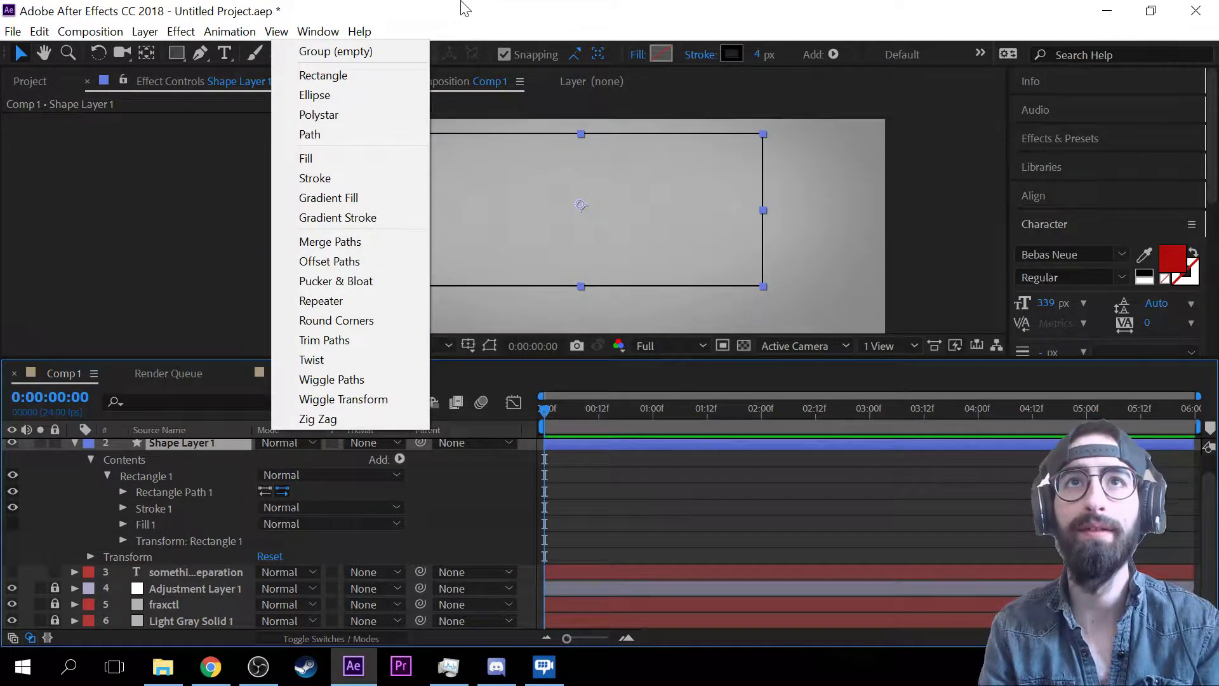
left_click(369, 360)
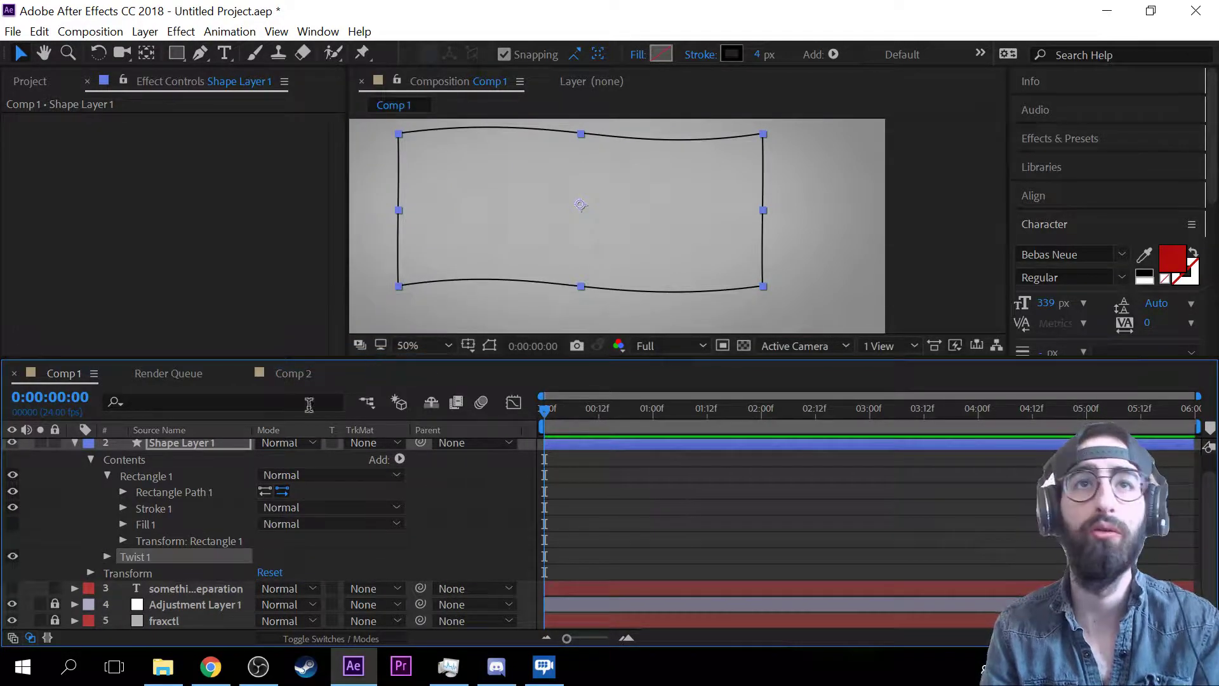
scroll(527, 266, "down", 2)
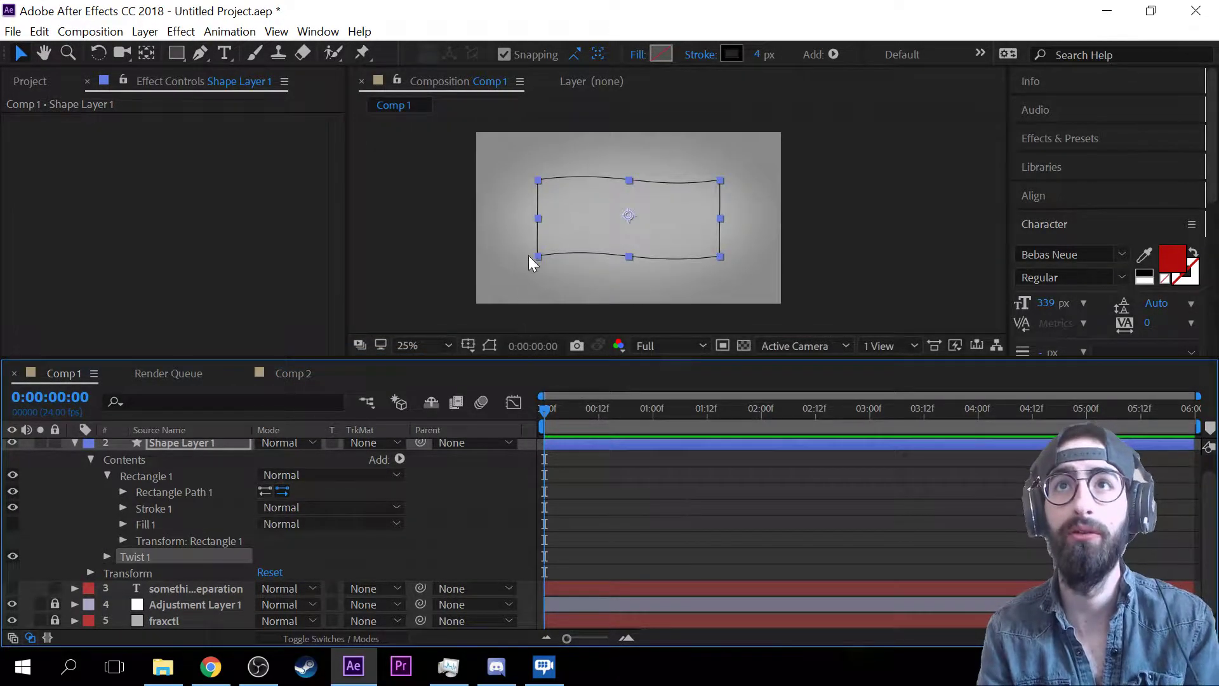
left_click_drag(545, 413, 419, 420)
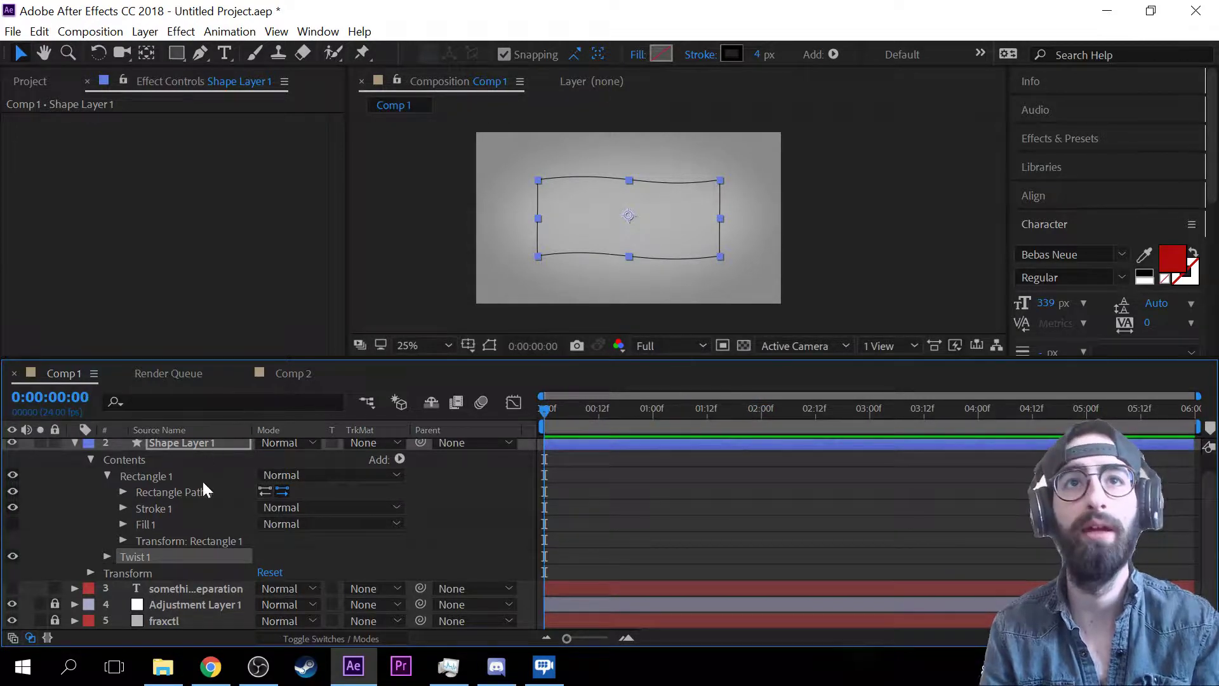
- Try Twist 1 with an Angle of 31 and a Center of 0, -80, and delete the Twist
left_click(107, 556)
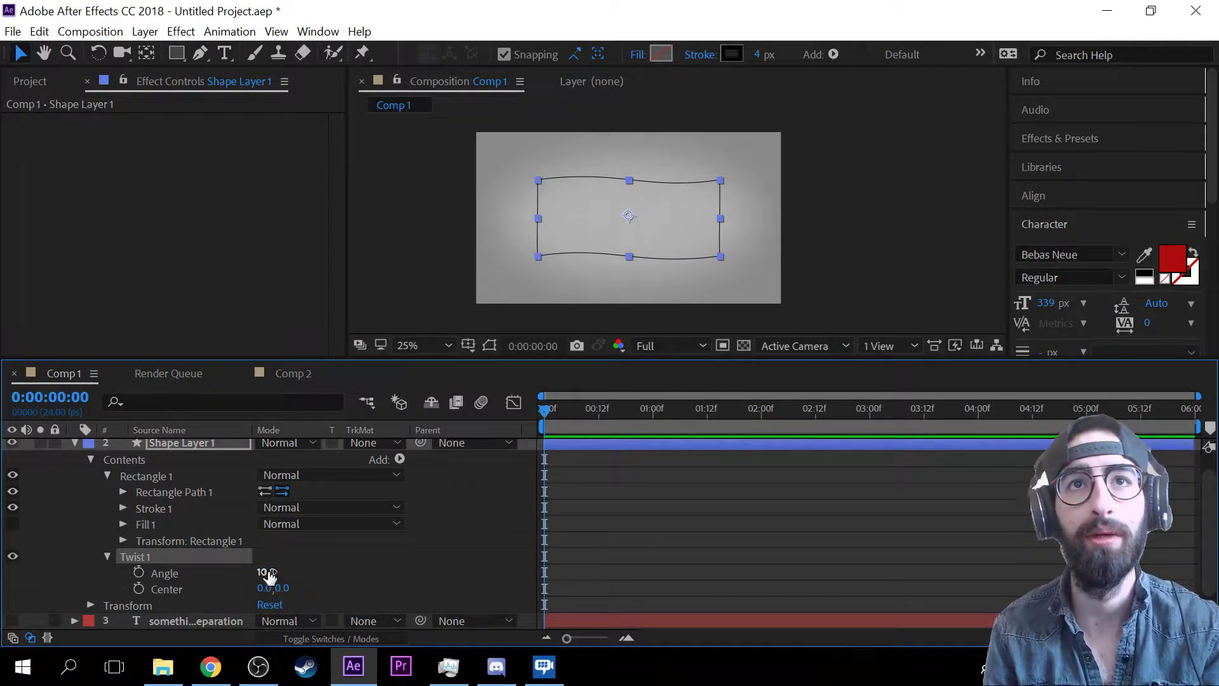
left_click_drag(268, 575, 4, 551)
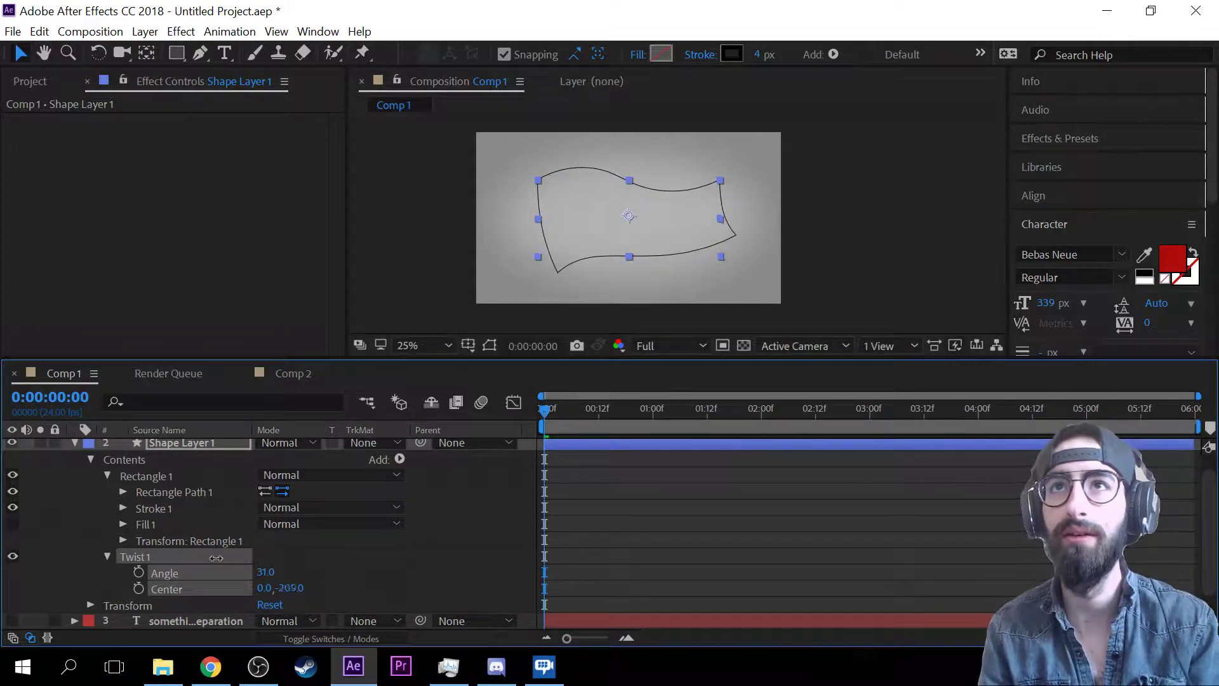
left_click_drag(216, 558, 265, 503)
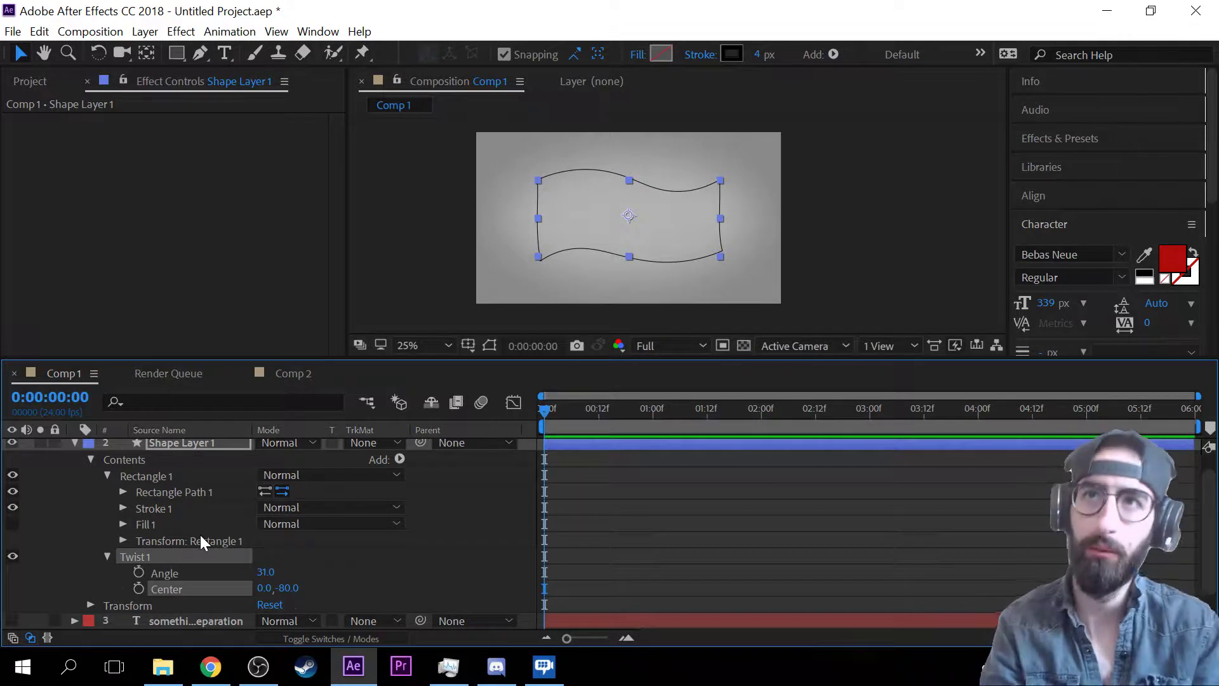
key("Delete")
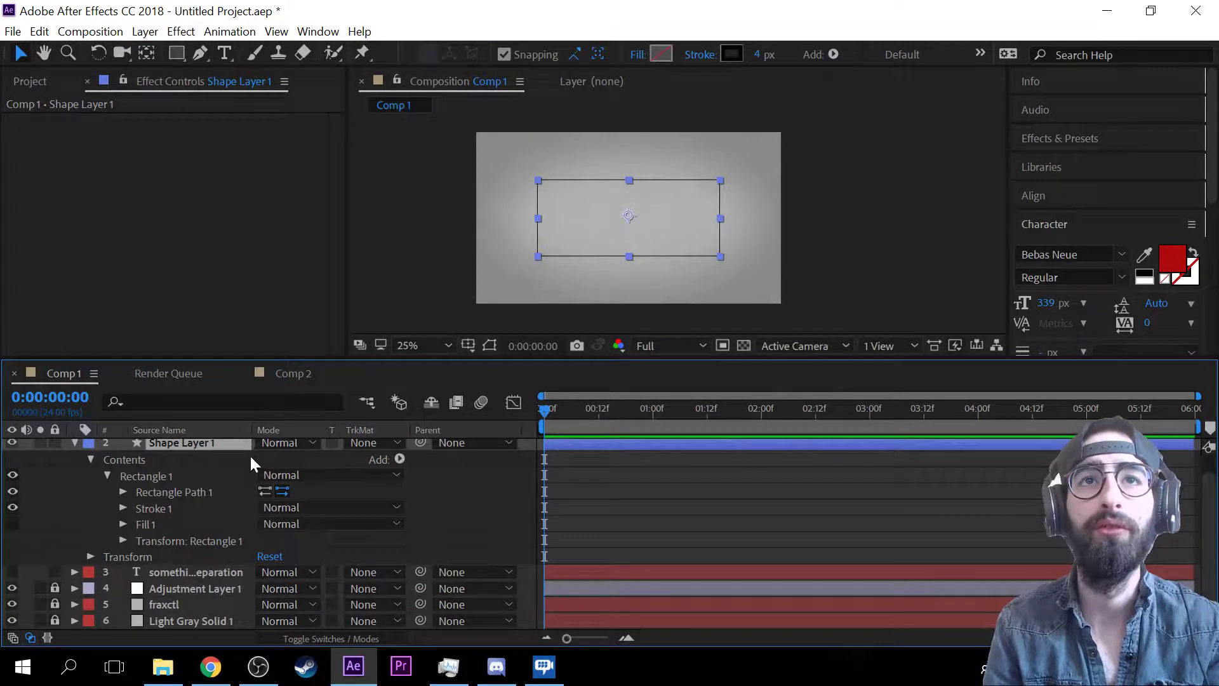
- Add Wiggle Paths to the contents of Shape Layer 1 and reveal its properties
left_click(399, 458)
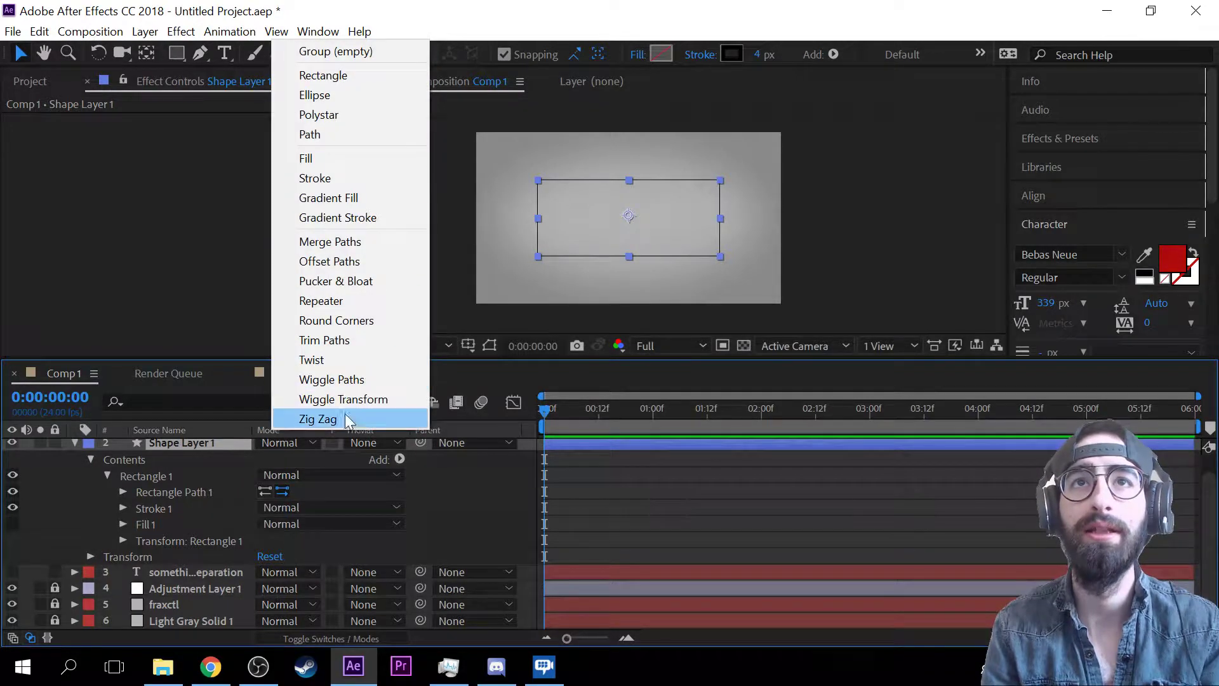
left_click(362, 379)
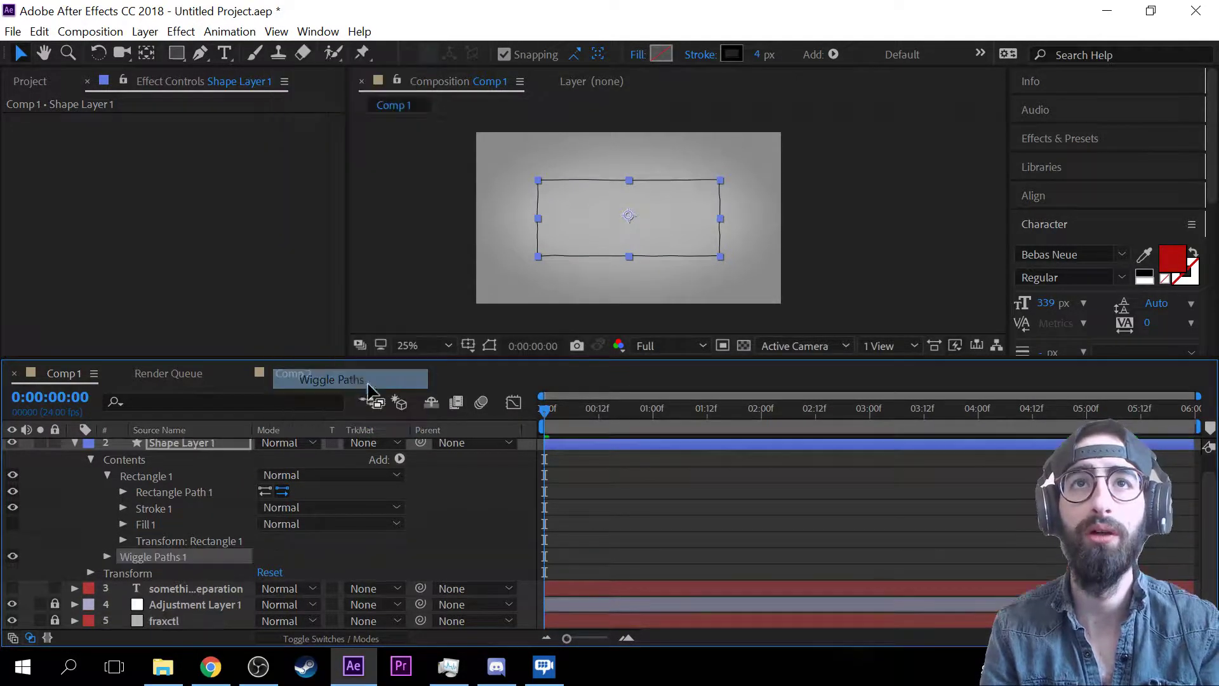
left_click(109, 556)
scroll(301, 580, "down", 2)
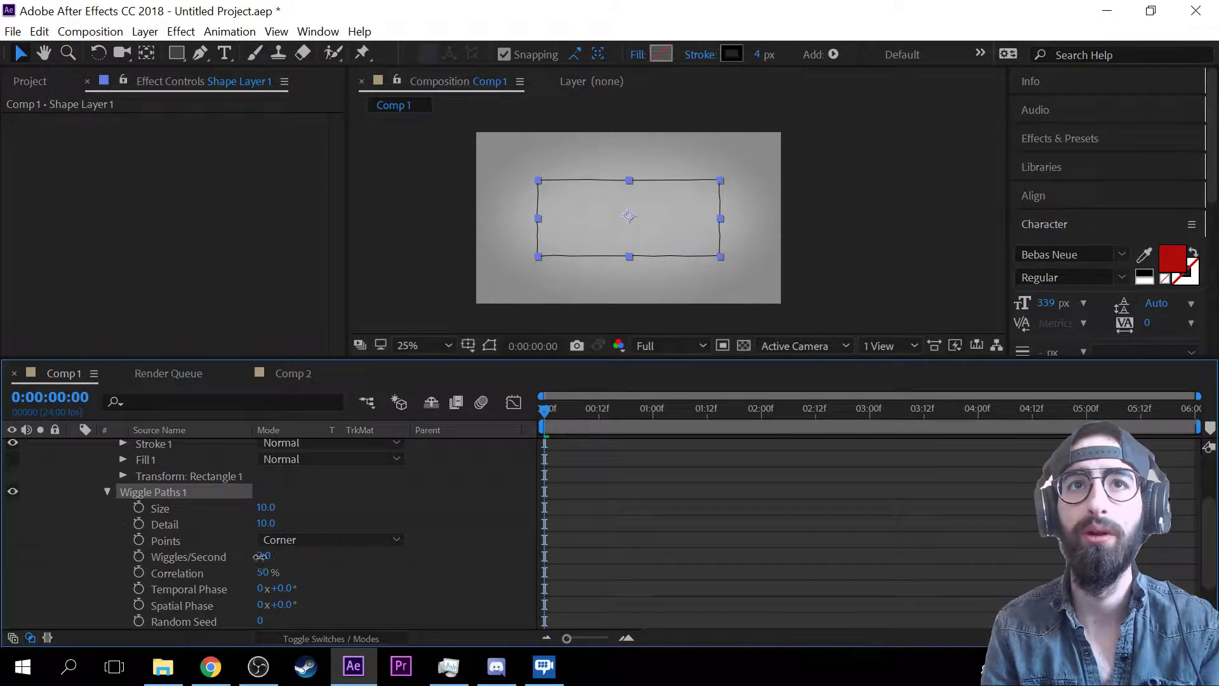
- Set Wiggle Paths 1 to 25 Wiggles/Second and a Size of 334, and preview the animation from the start
left_click_drag(260, 556, 285, 568)
left_click_drag(267, 507, 571, 469)
left_click_drag(547, 411, 503, 412)
key("space")
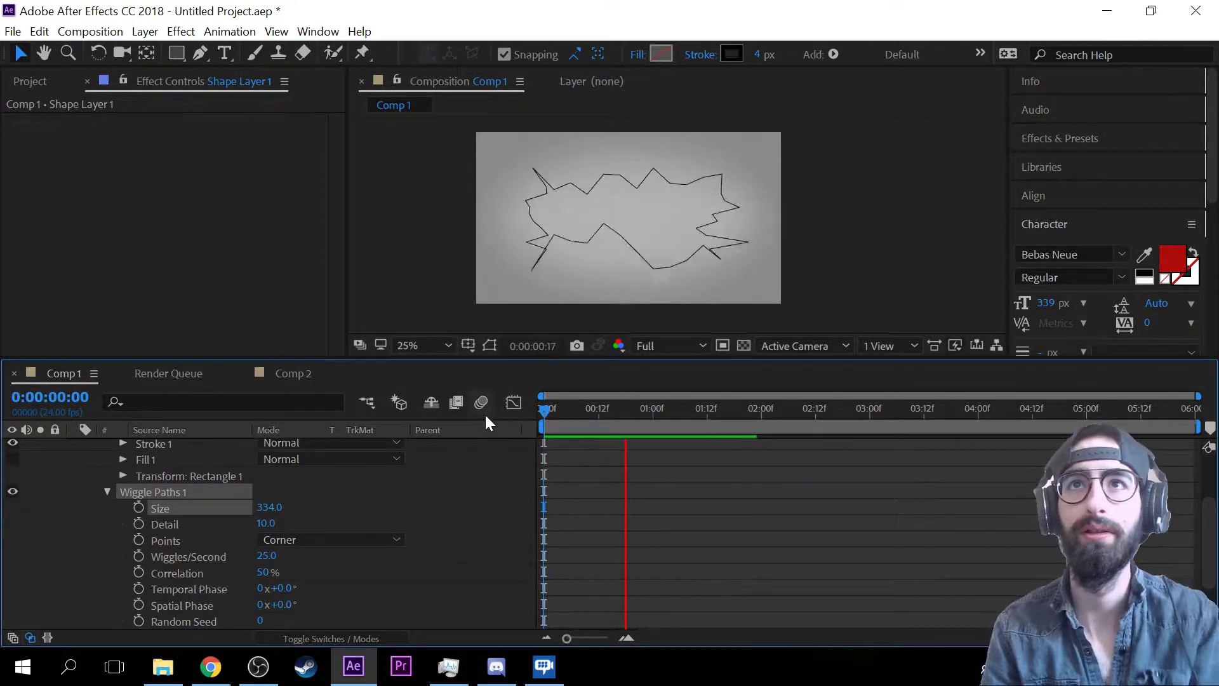
key("space")
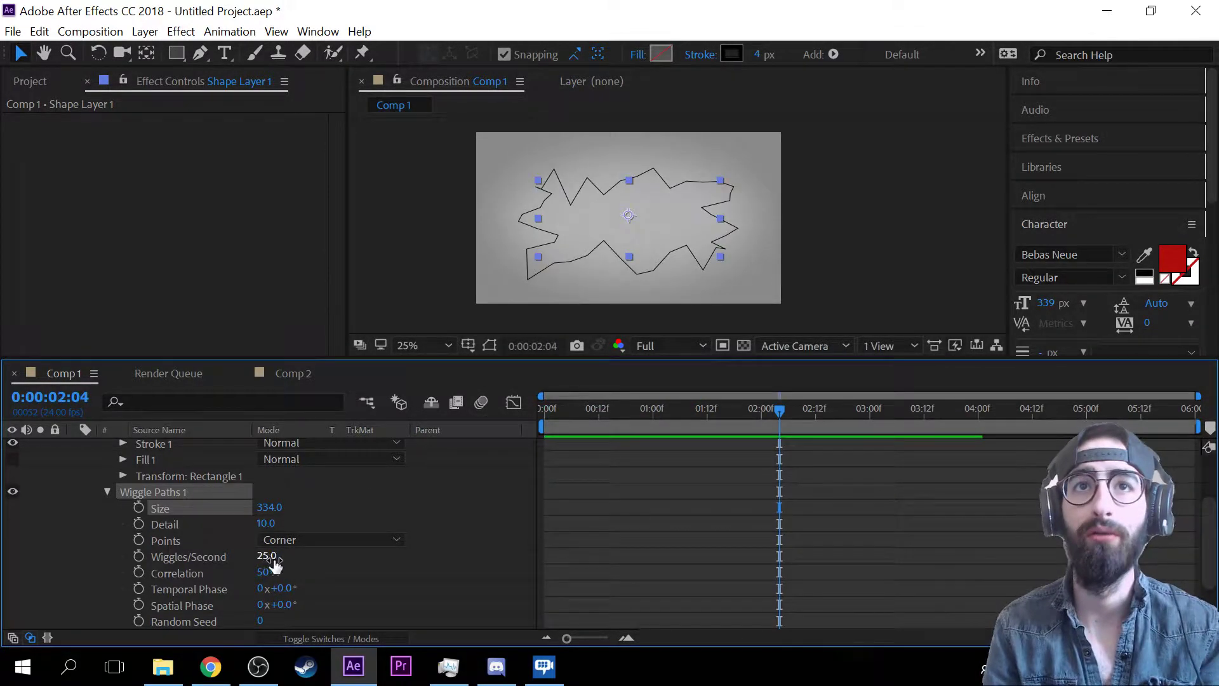
- Lower Wiggles/Second to 2, preview the slower motion, and reduce Wiggle Paths 1's Detail to 7 and Size to 37
left_click_drag(275, 564, 252, 567)
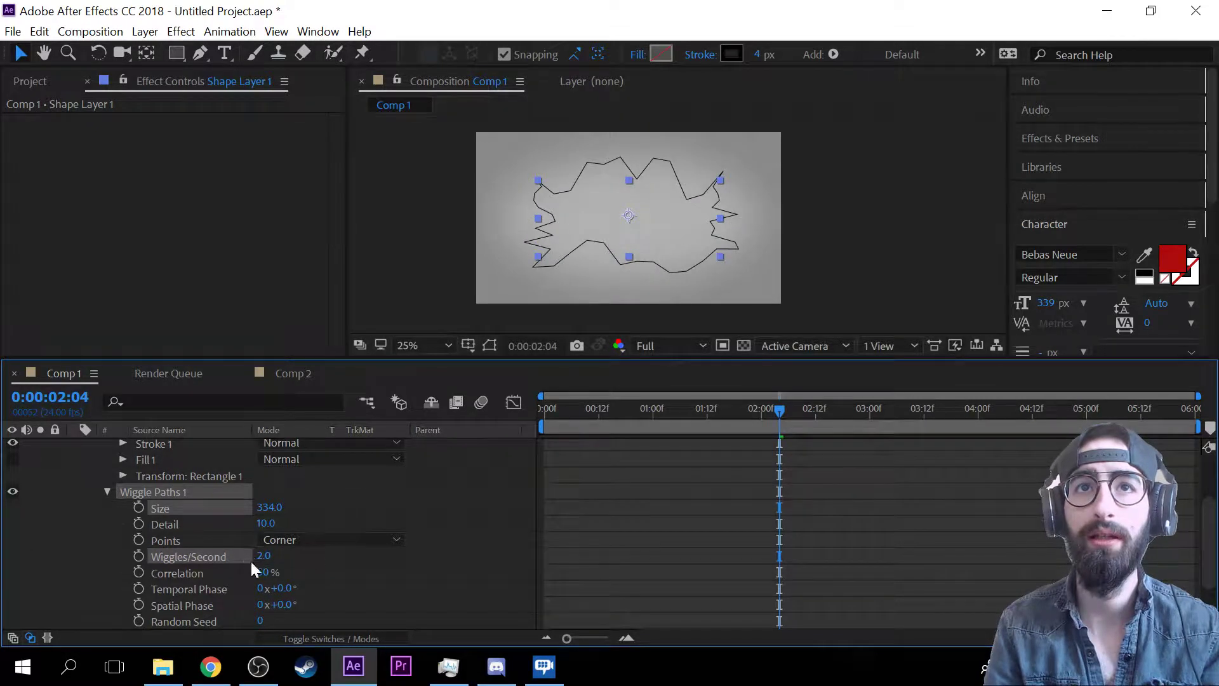
key("space")
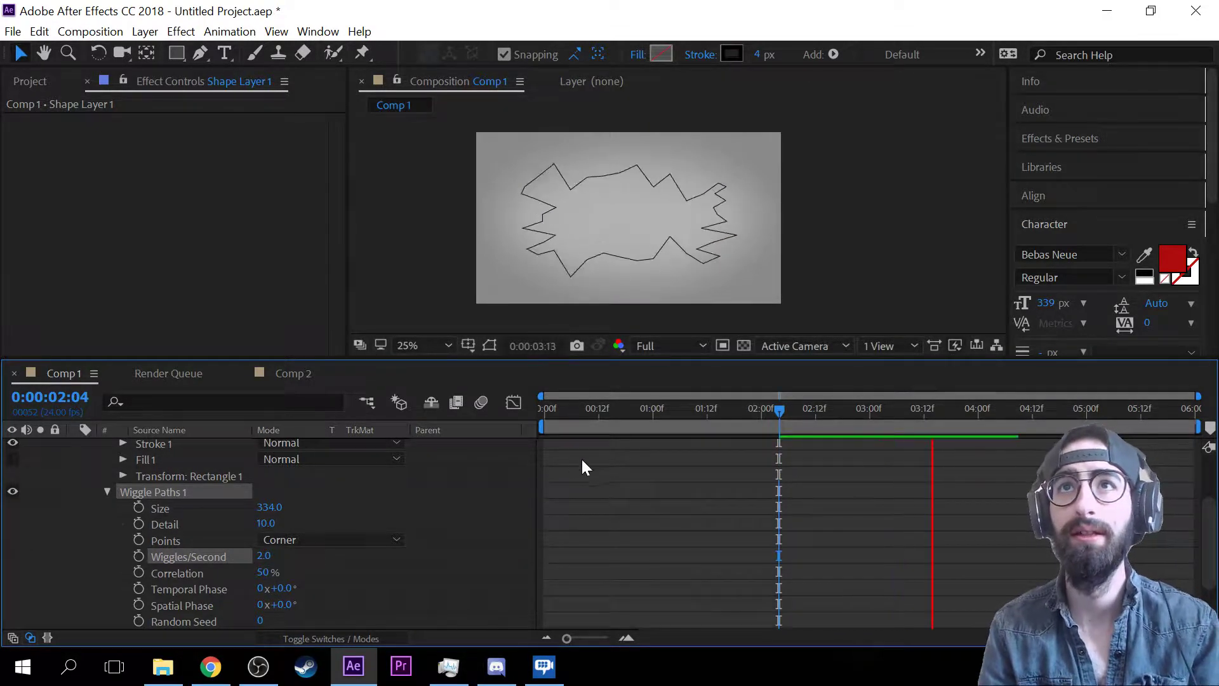
key("space")
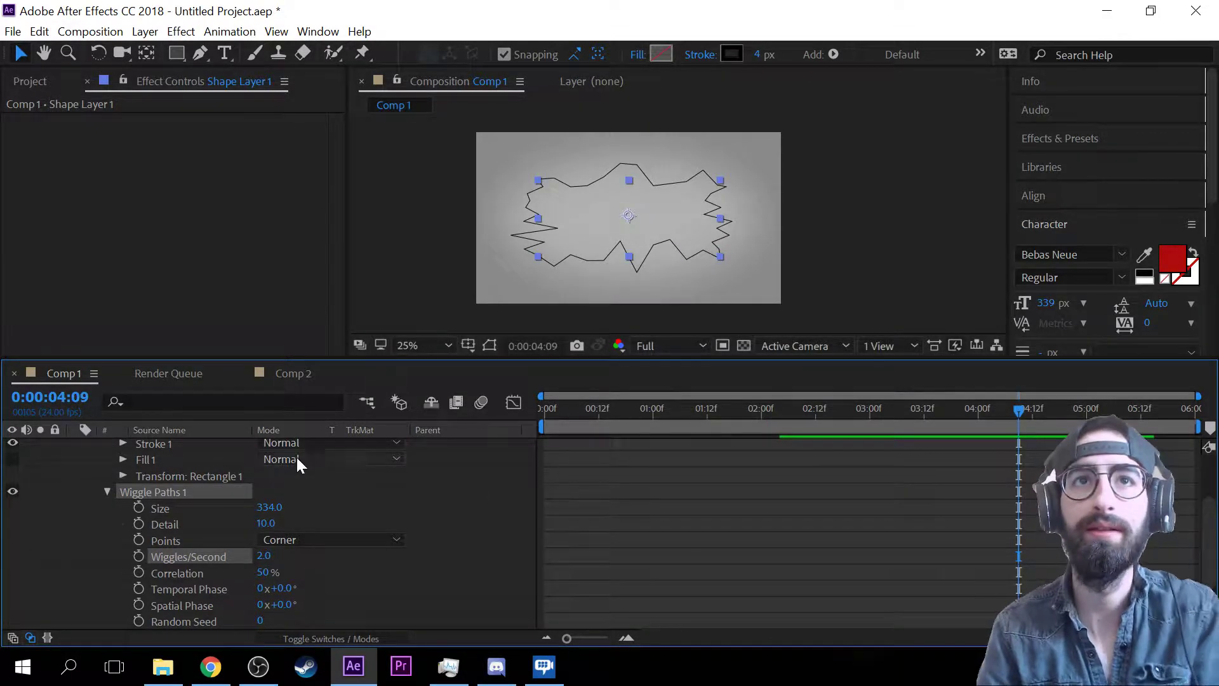
left_click_drag(265, 523, 2, 515)
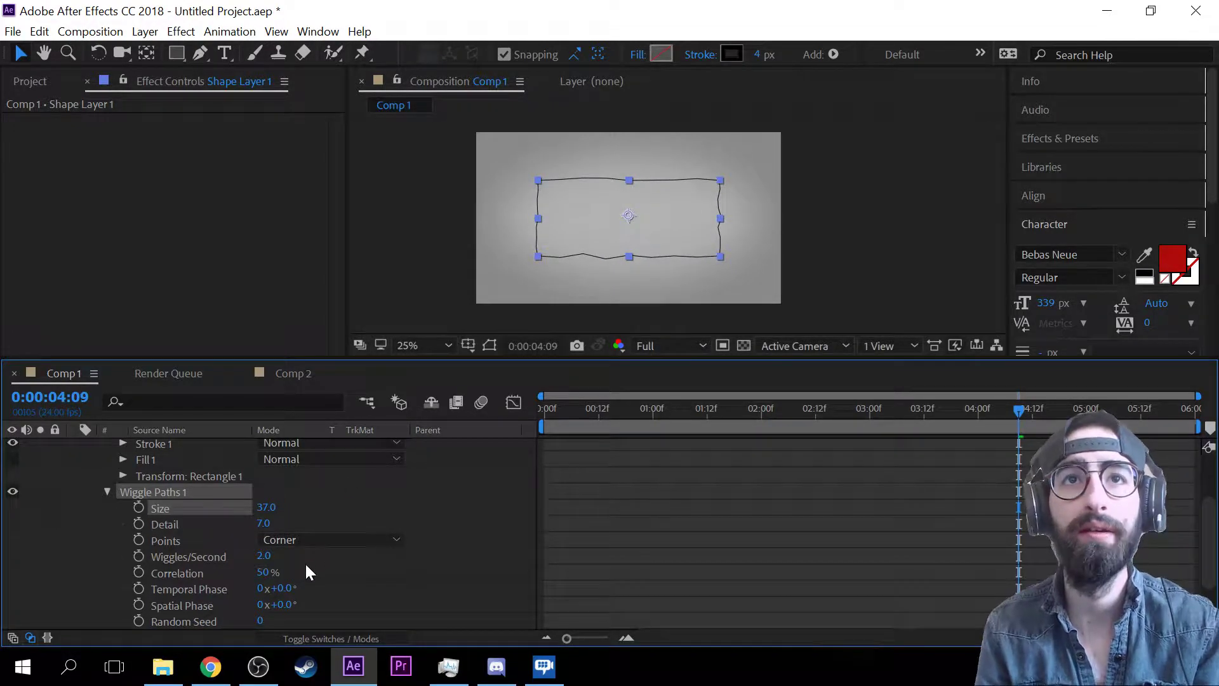
- Set the Spatial Phase of Wiggle Paths 1 to 353° and preview the animation from the start
scroll(308, 573, "down", 3)
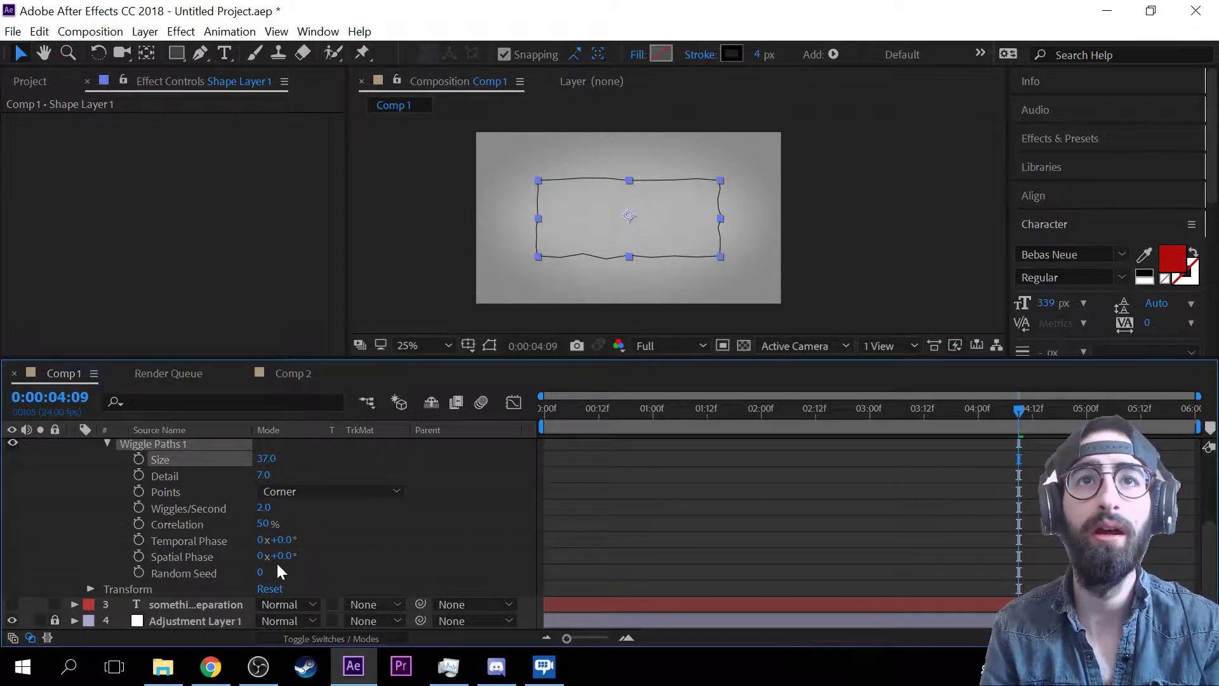
left_click_drag(279, 556, 558, 508)
left_click_drag(1016, 408, 546, 406)
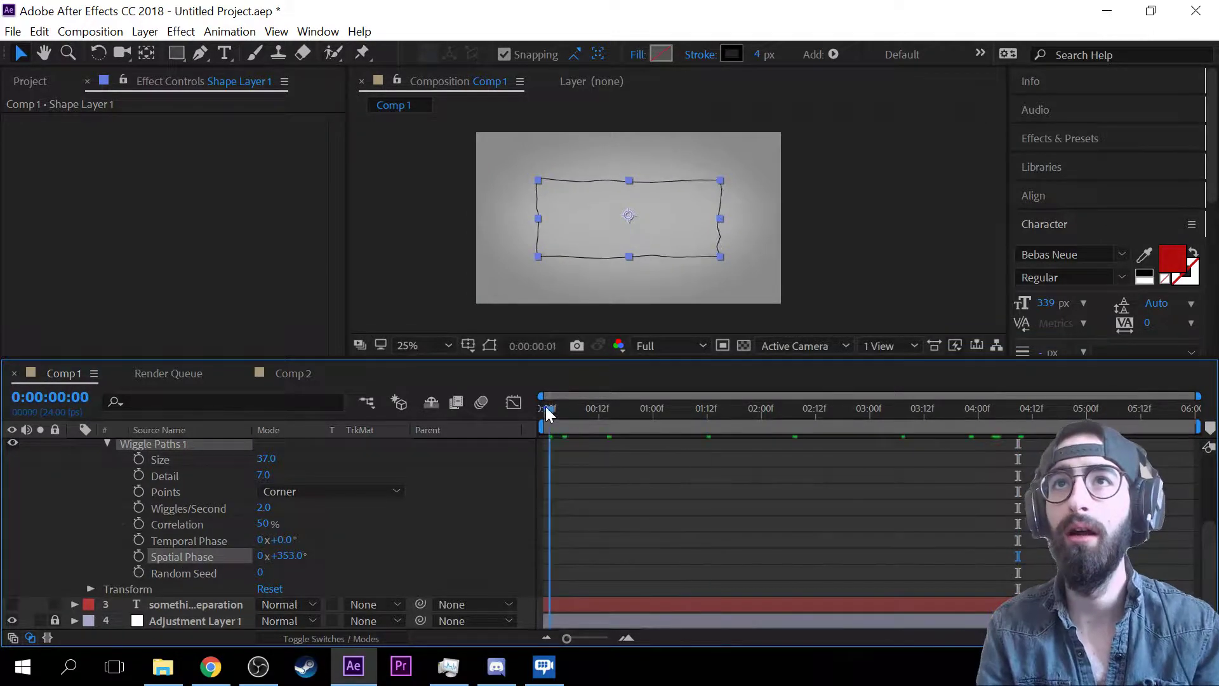
key("space")
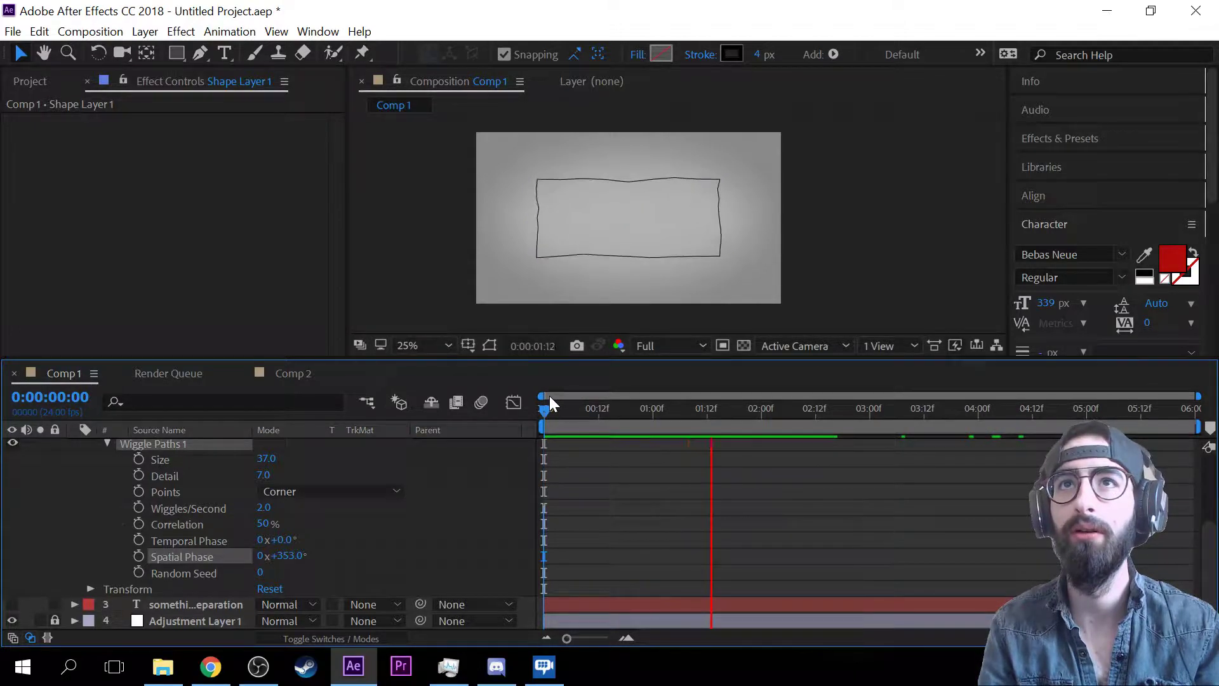
key("space")
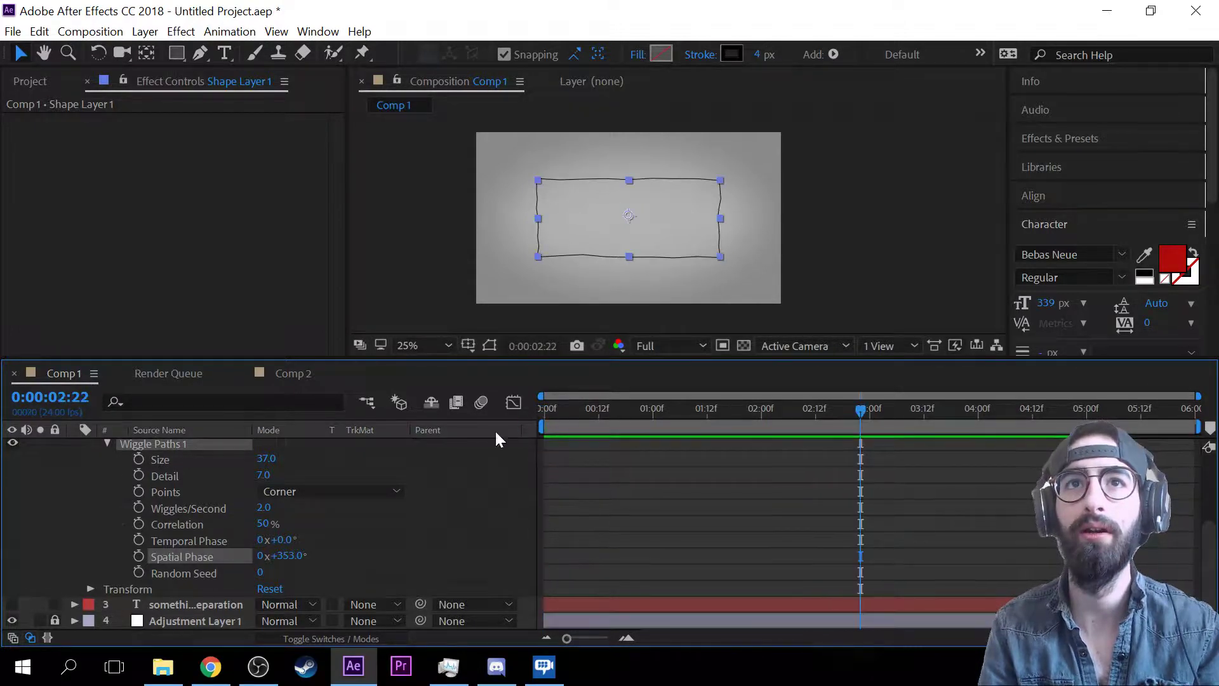
- Reset the Spatial Phase of Wiggle Paths 1 to 0° and preview the wiggle for comparison
left_click(283, 555)
type("0")
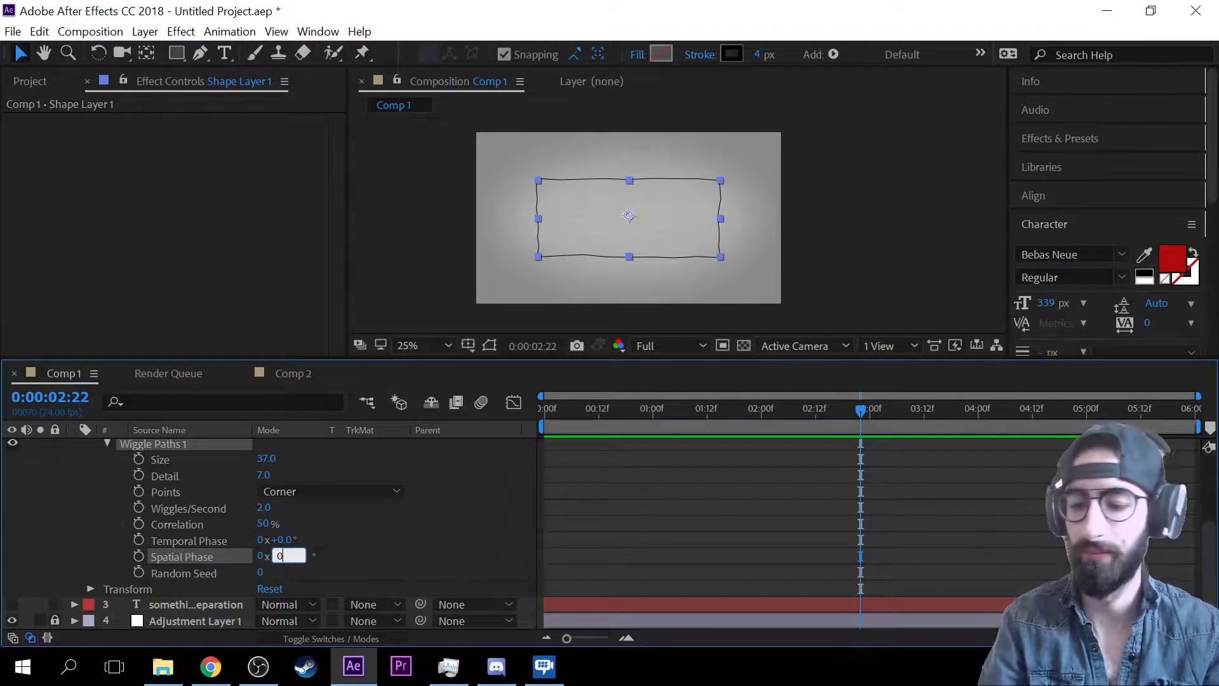
key("Return")
key("space")
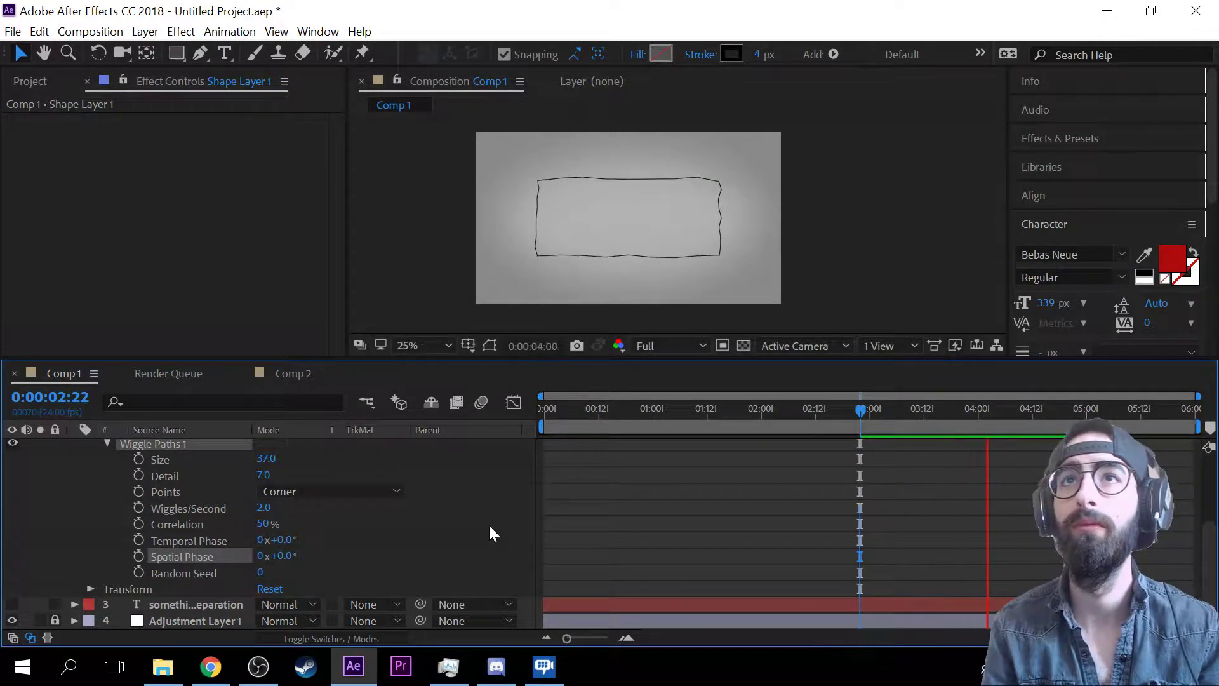
key("space")
- Set the Spatial Phase of Wiggle Paths 1 to 151° and preview the wiggling outline
left_click_drag(274, 557, 414, 548)
key("space")
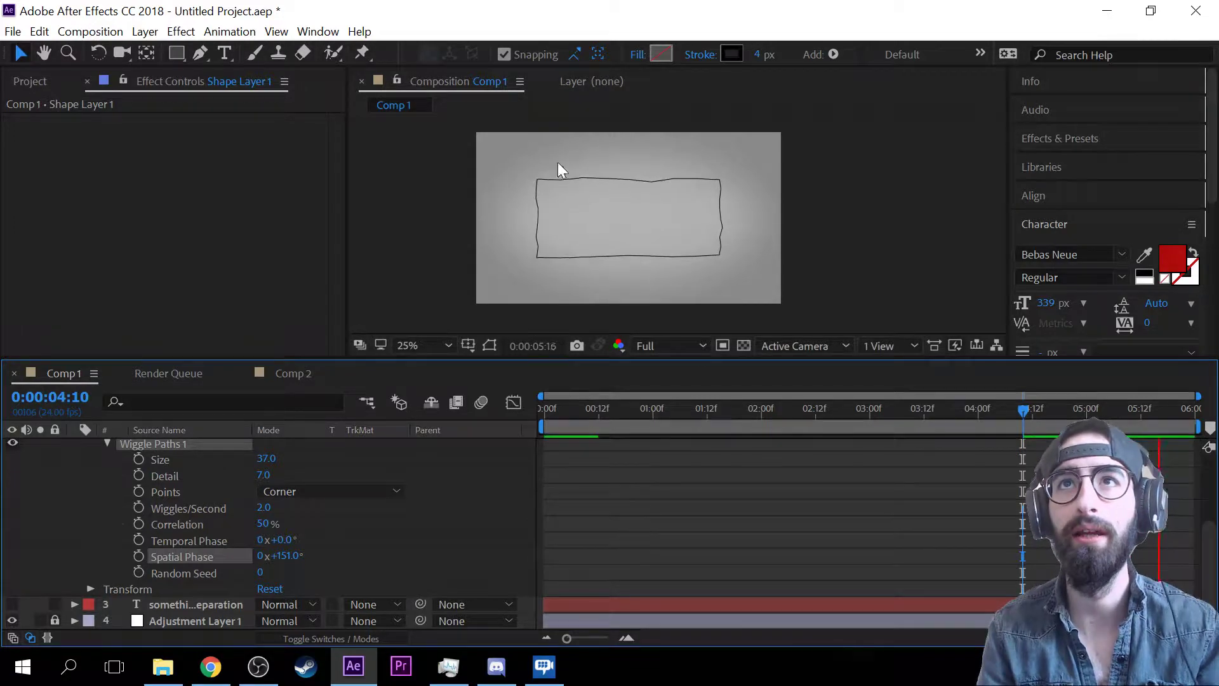
key("space")
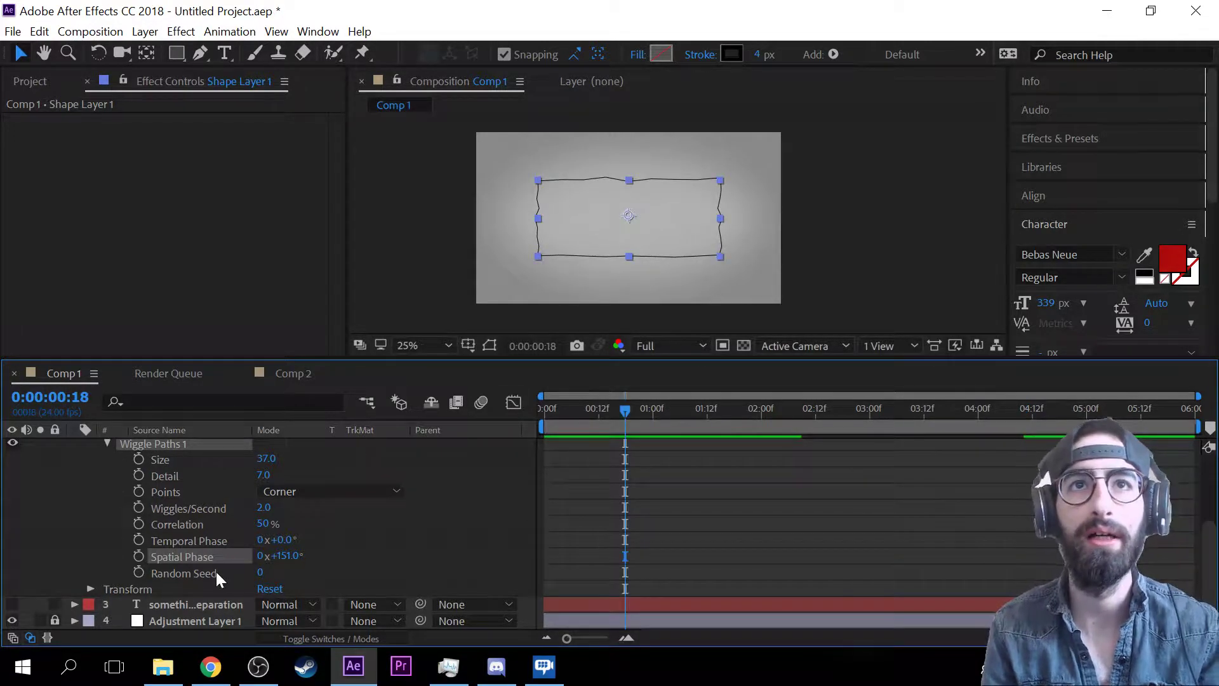
- Set the Temporal Phase of Wiggle Paths 1 to 86° and preview the animation from the start
left_click_drag(280, 539, 453, 522)
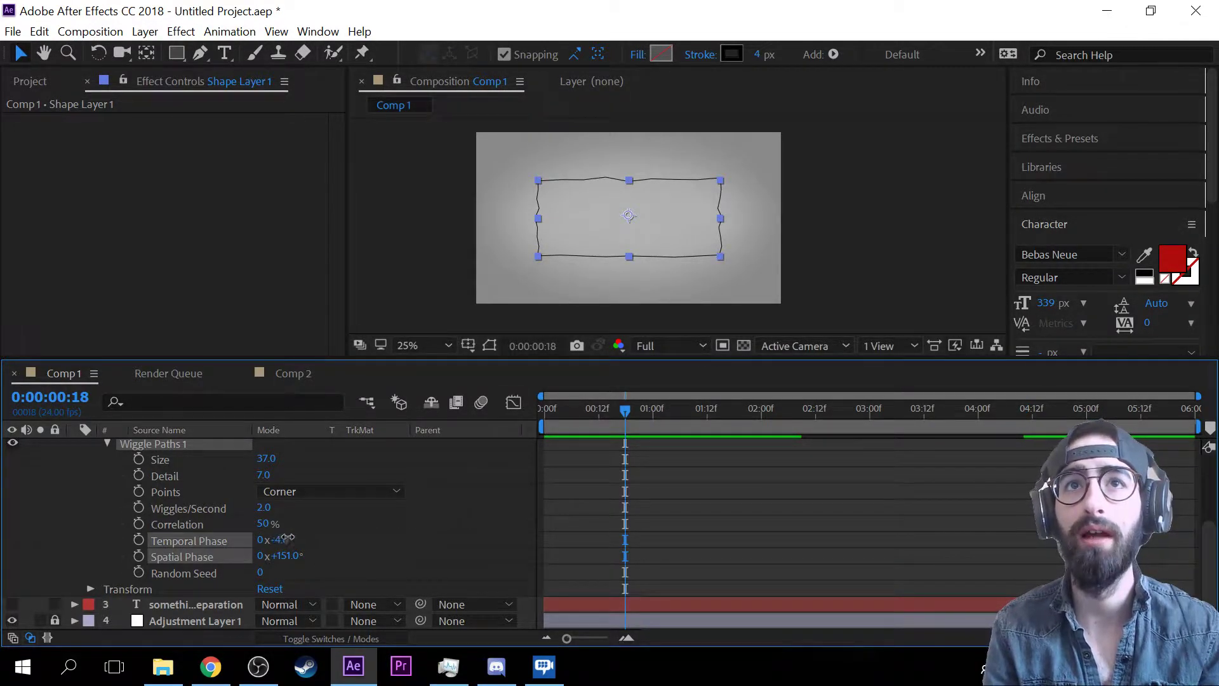
left_click_drag(288, 537, 367, 537)
left_click_drag(626, 412, 543, 420)
key("space")
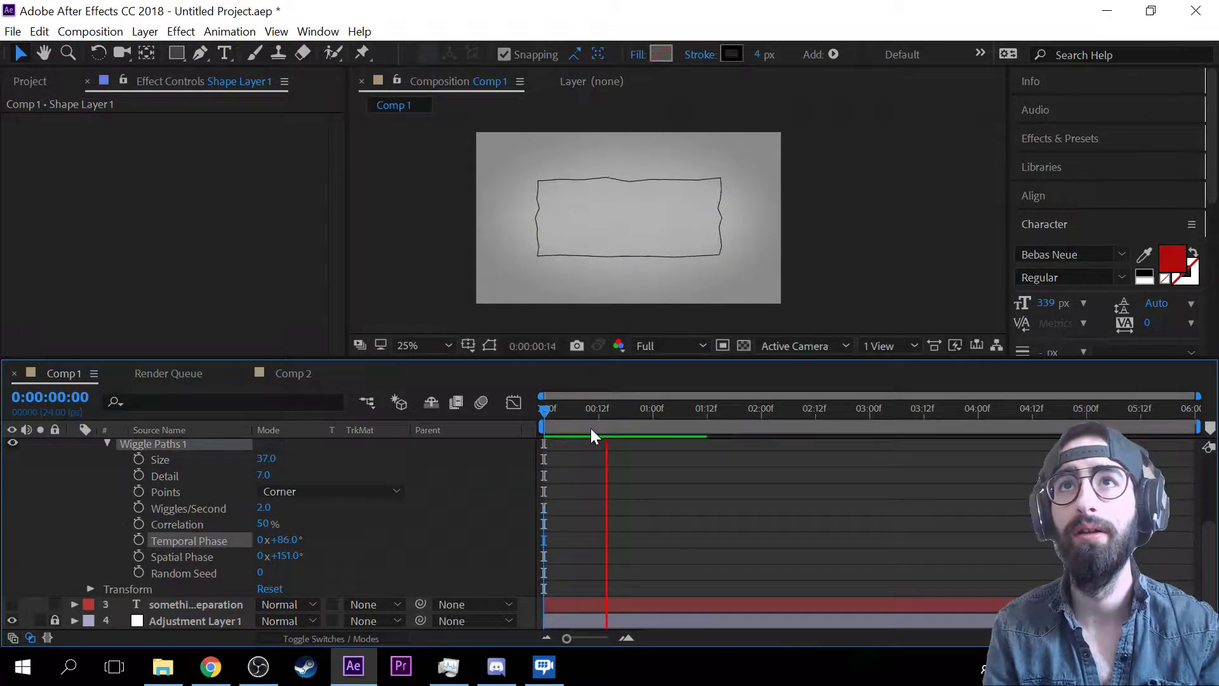
key("space")
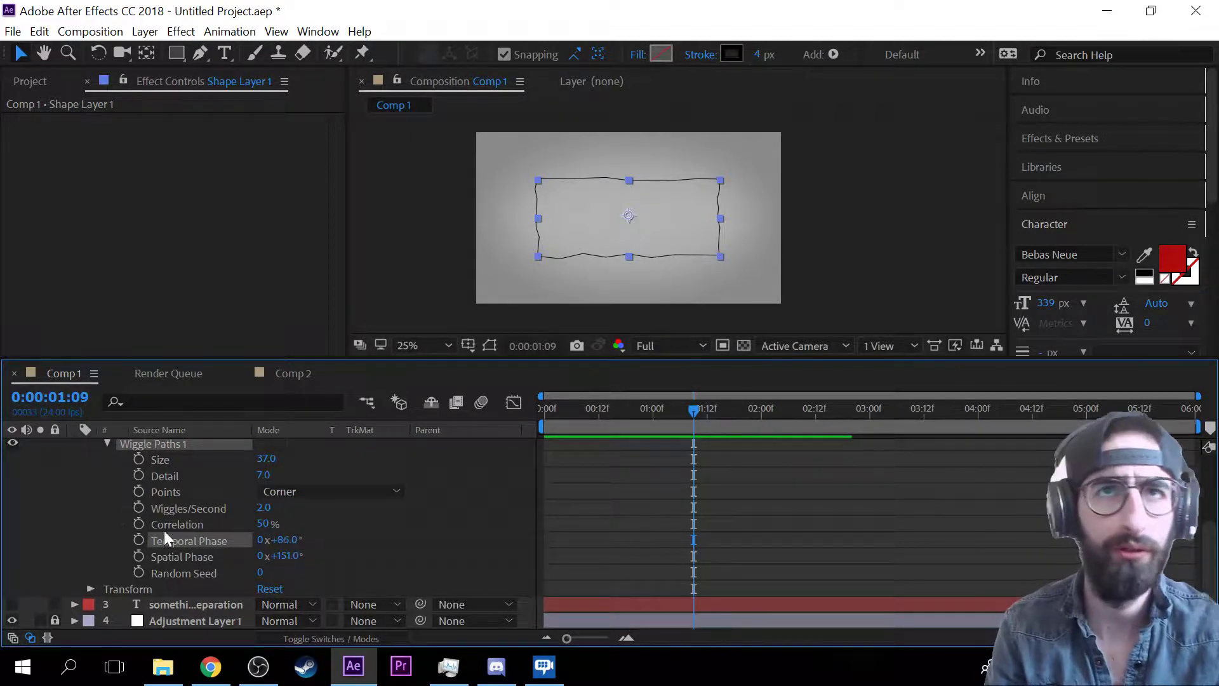
- Set the Correlation of Wiggle Paths 1 to 100% and preview the wiggling rectangle up close
left_click(260, 524)
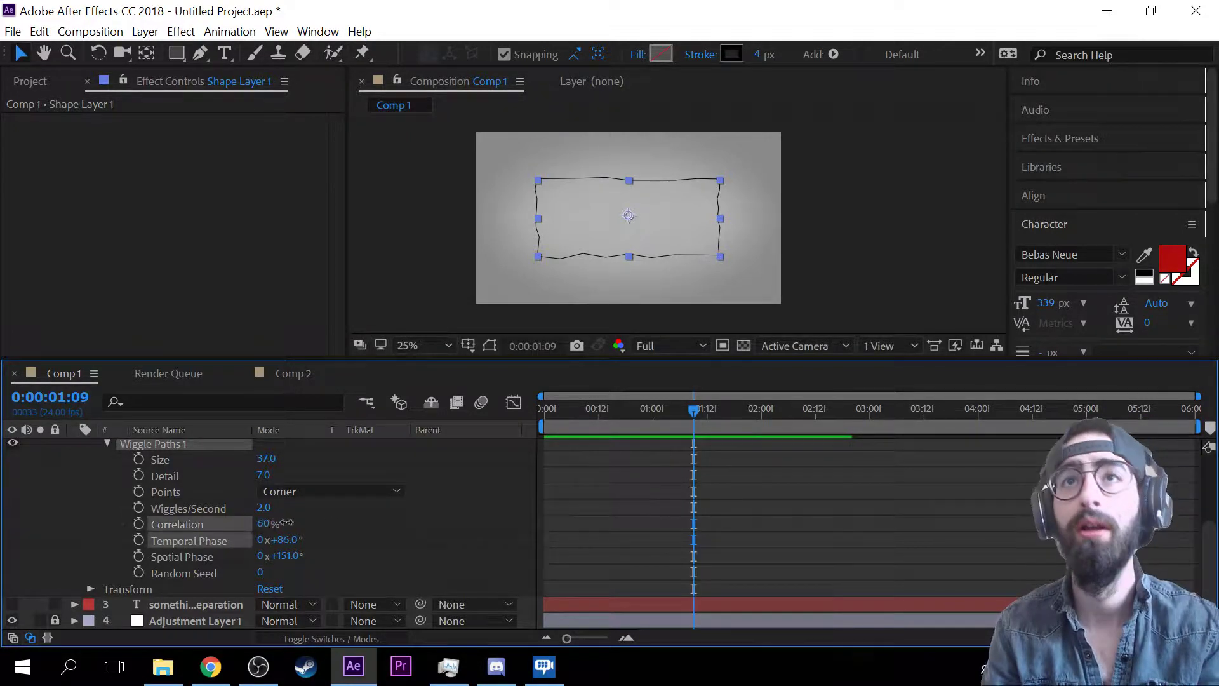
type("0")
key("Return")
left_click_drag(261, 523, 366, 520)
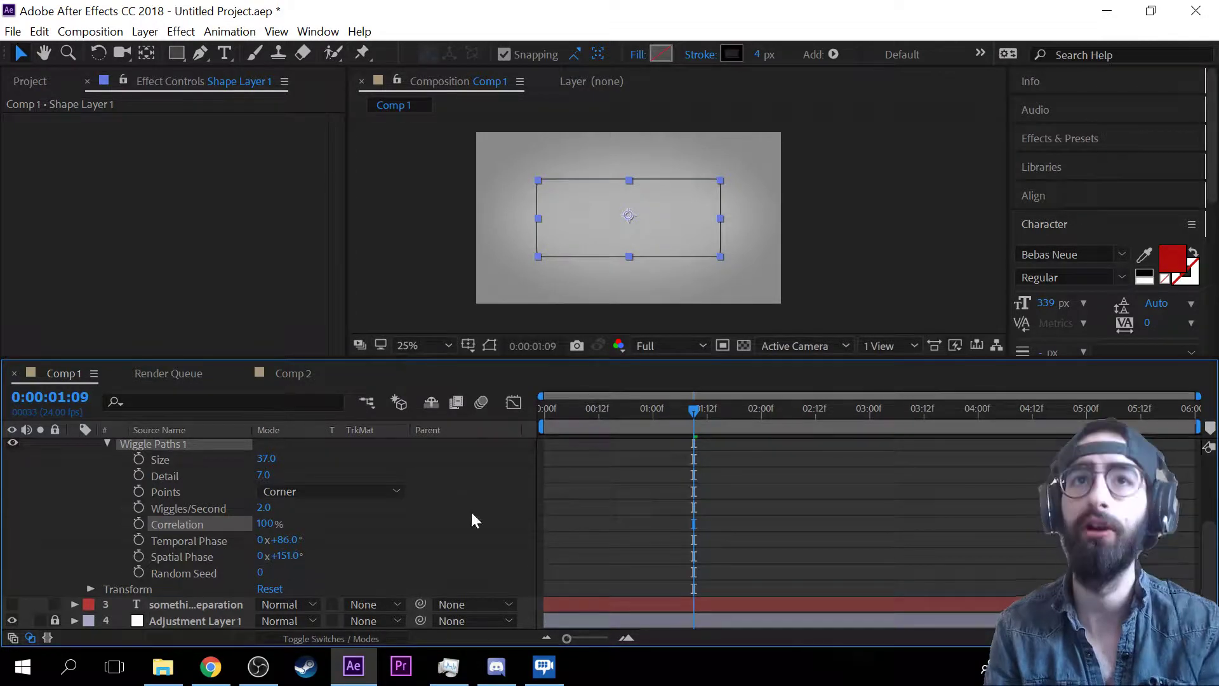
key("Home")
key("space")
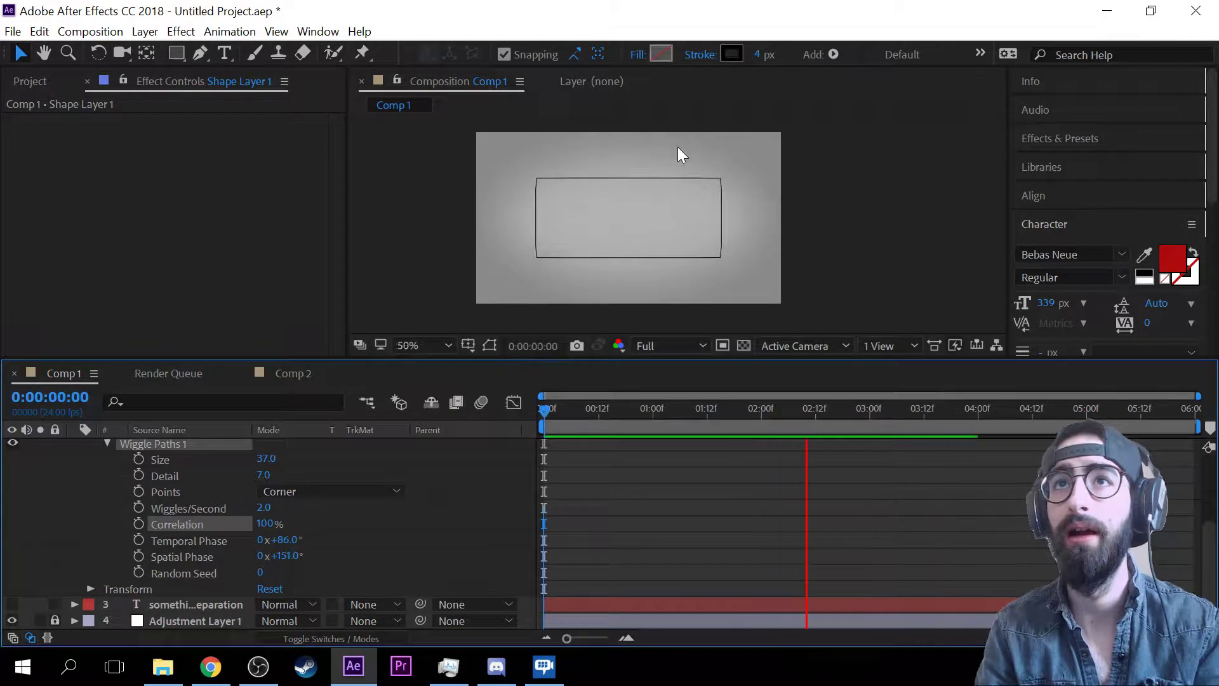
scroll(677, 147, "up", 2)
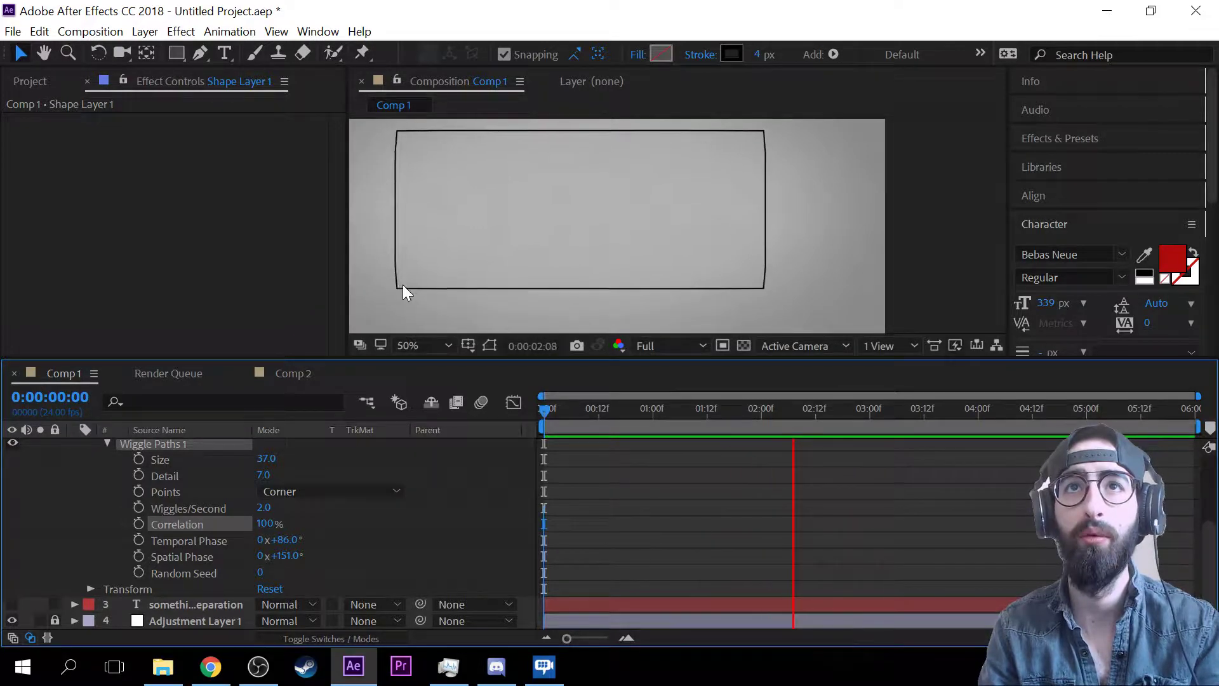
key("space")
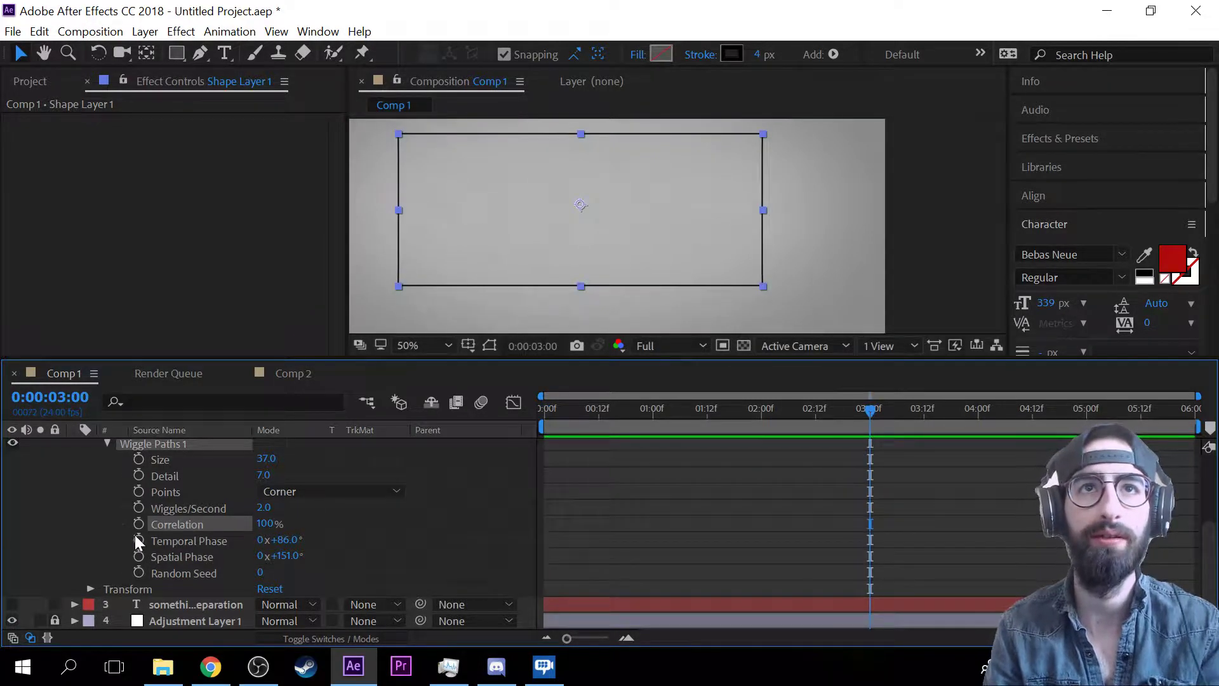
- Change the Points type of Wiggle Paths 1 to Smooth and preview the rounded wiggle
left_click(353, 490)
left_click(372, 529)
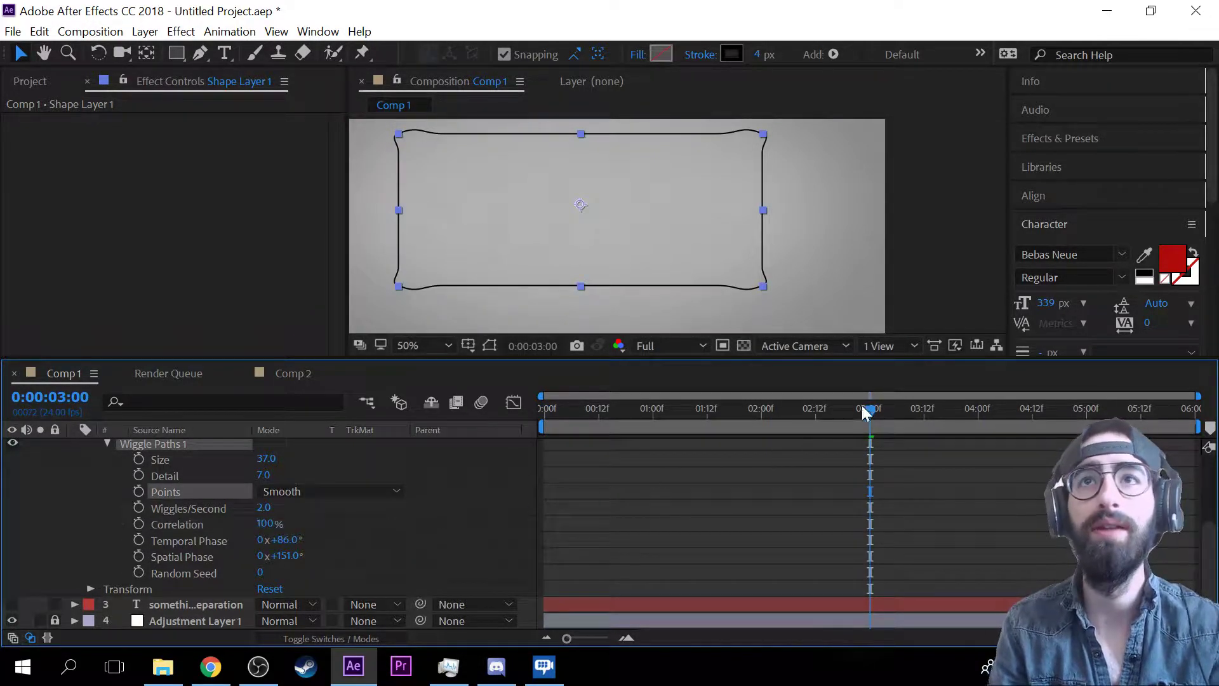
left_click_drag(767, 418, 565, 420)
key("space")
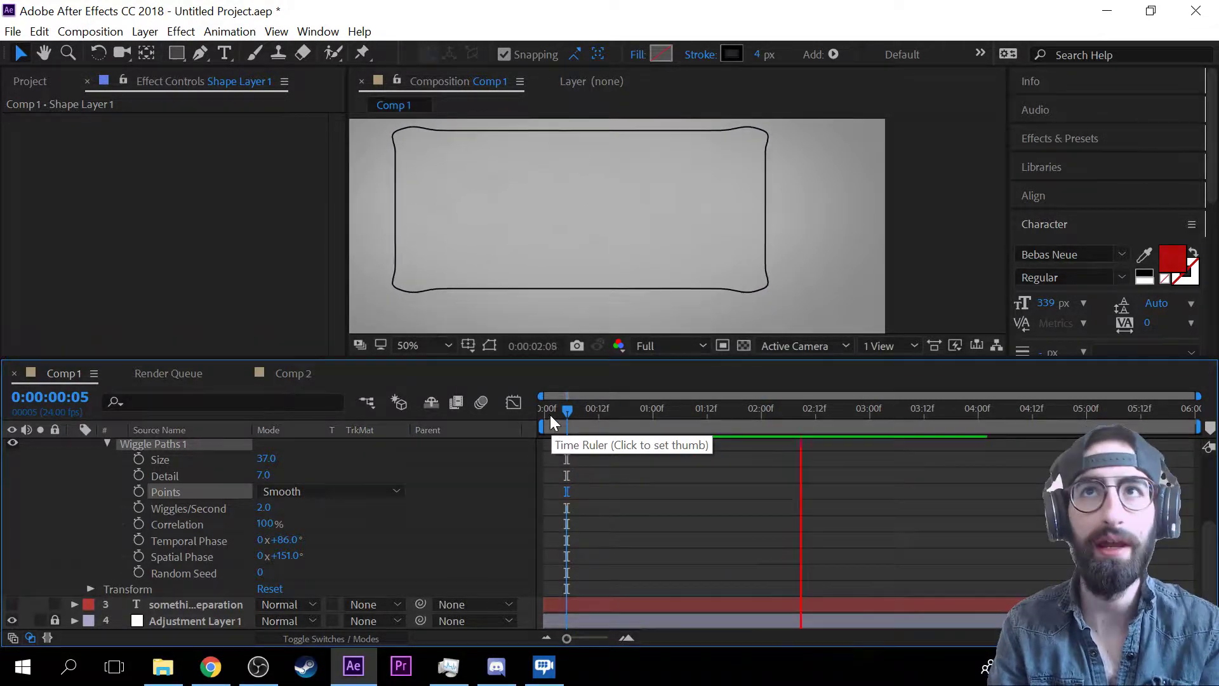
key("space")
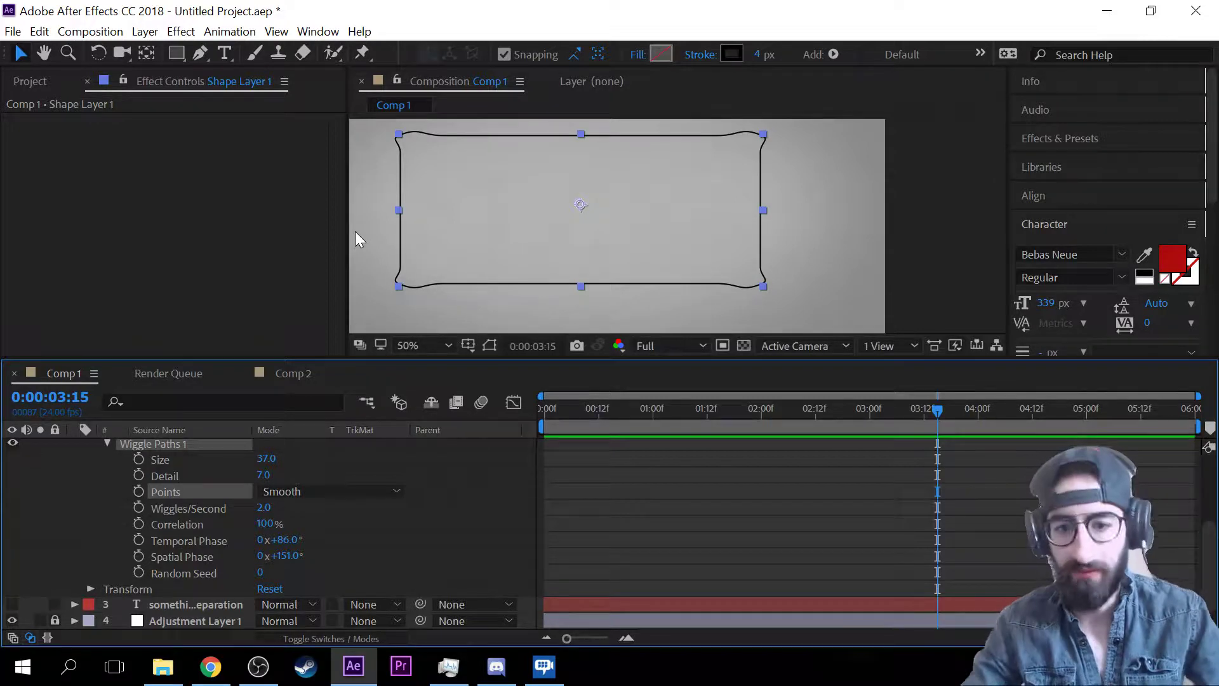
- Delete Wiggle Paths 1 from the contents of Shape Layer 1
scroll(153, 524, "up", 4)
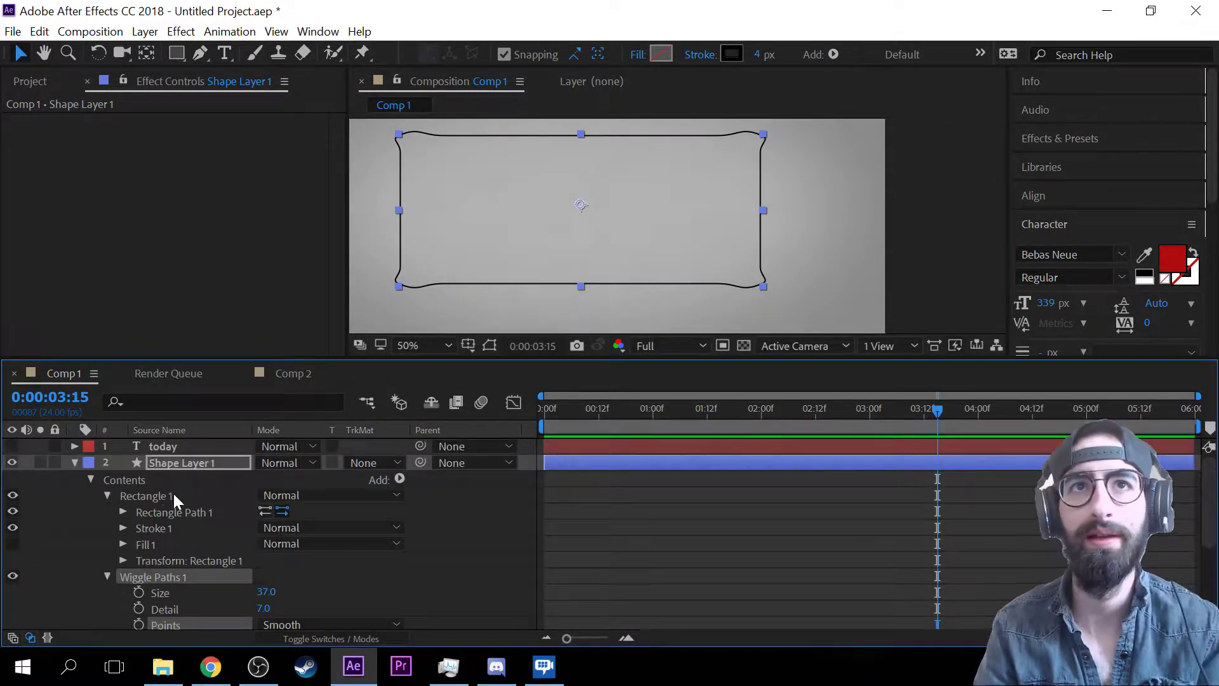
scroll(169, 514, "down", 2)
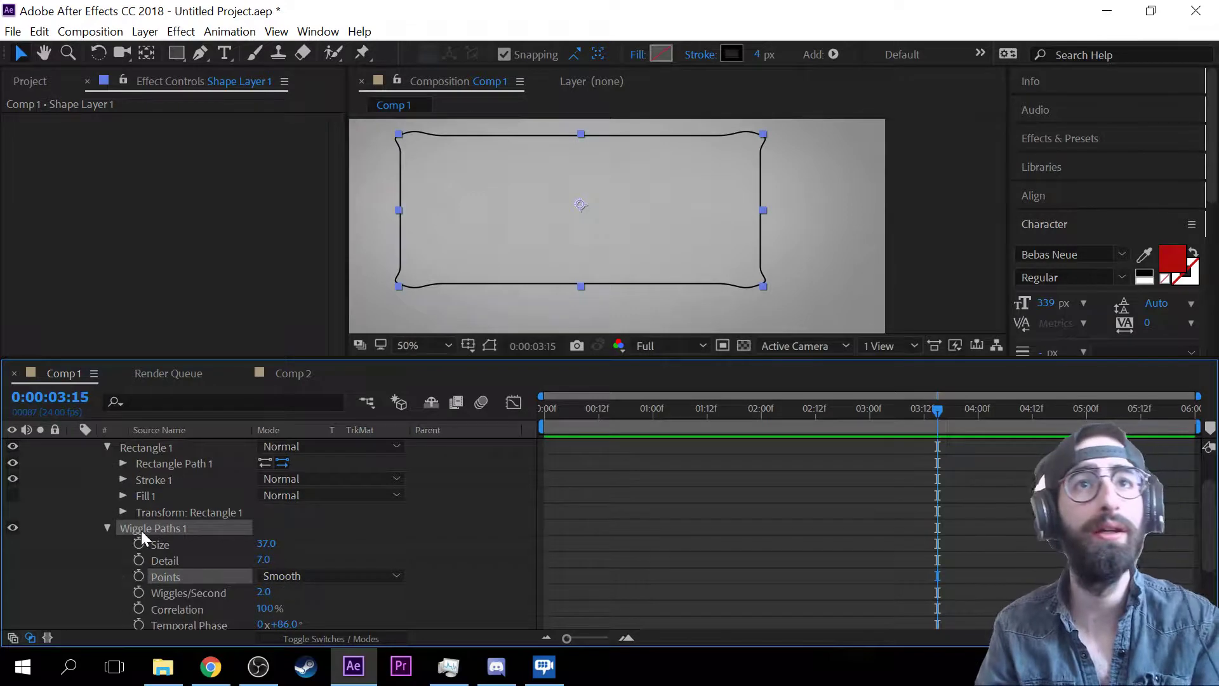
key("Delete")
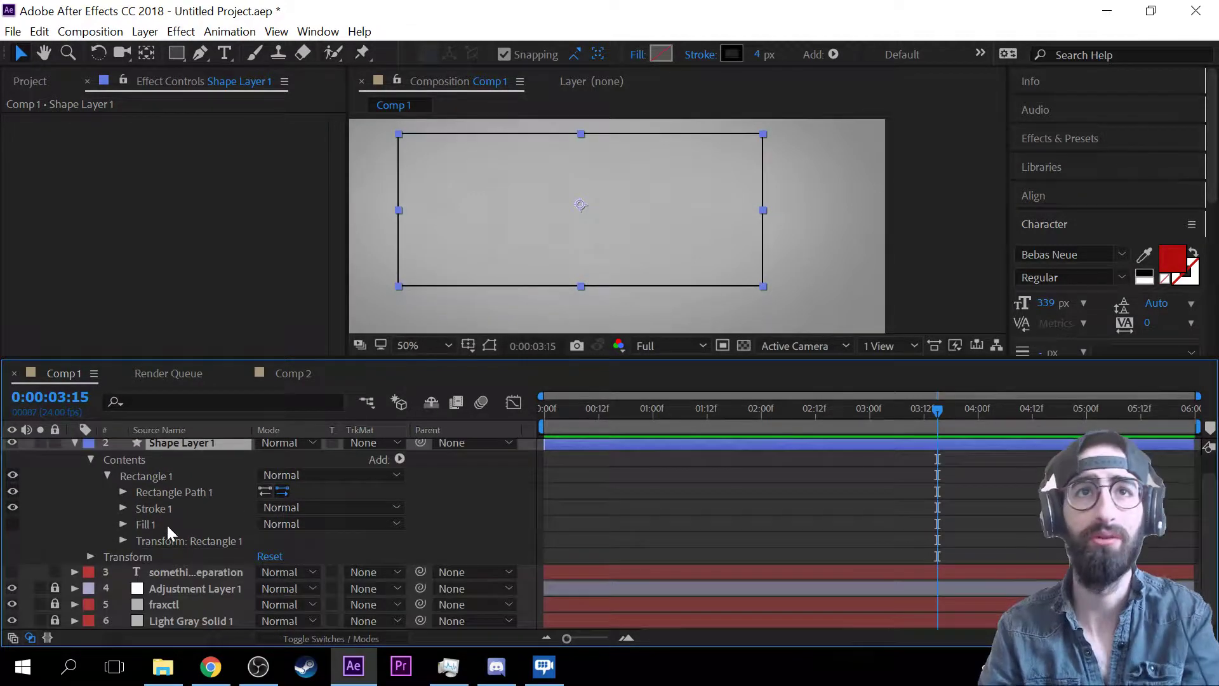
- Add a Wiggle Transform operation to Shape Layer 1, return to the first frame and expand the operation's properties
scroll(272, 527, "up", 1)
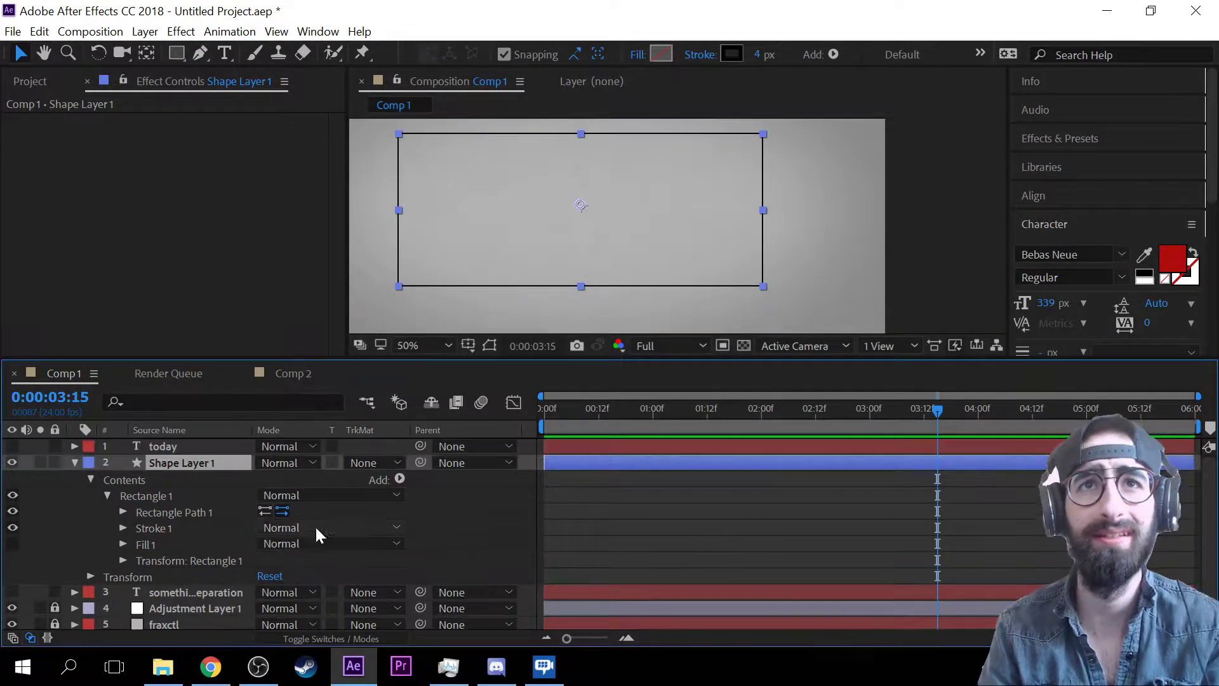
left_click(400, 479)
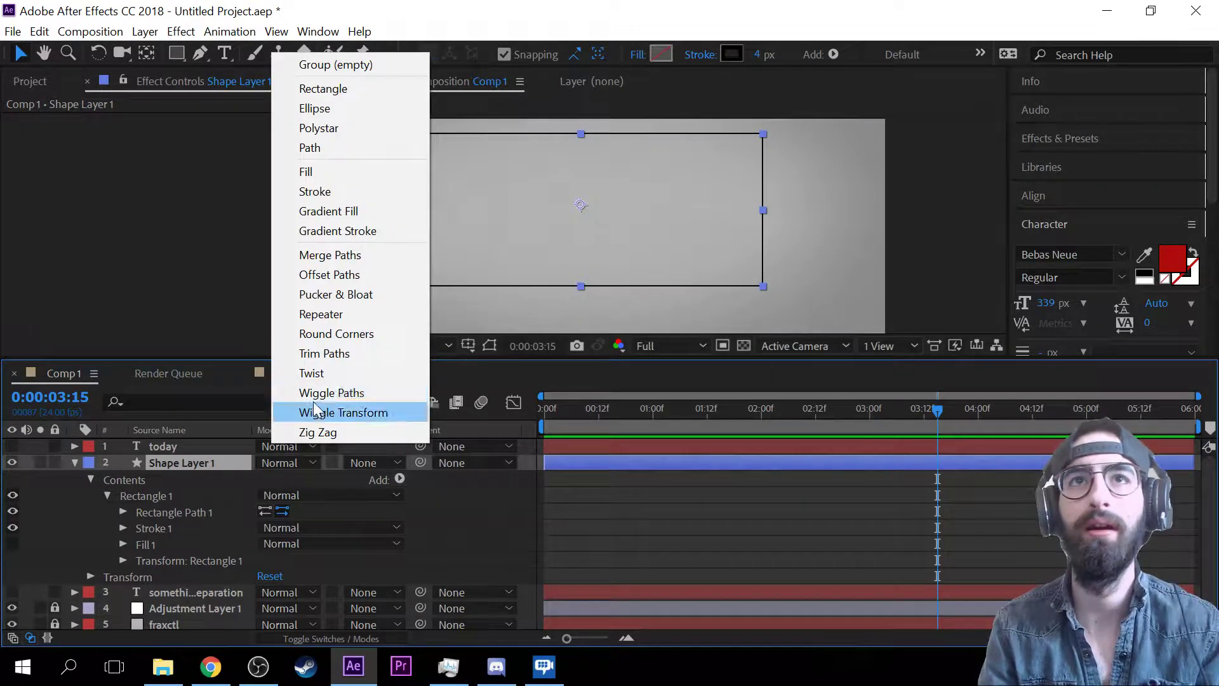
left_click(353, 414)
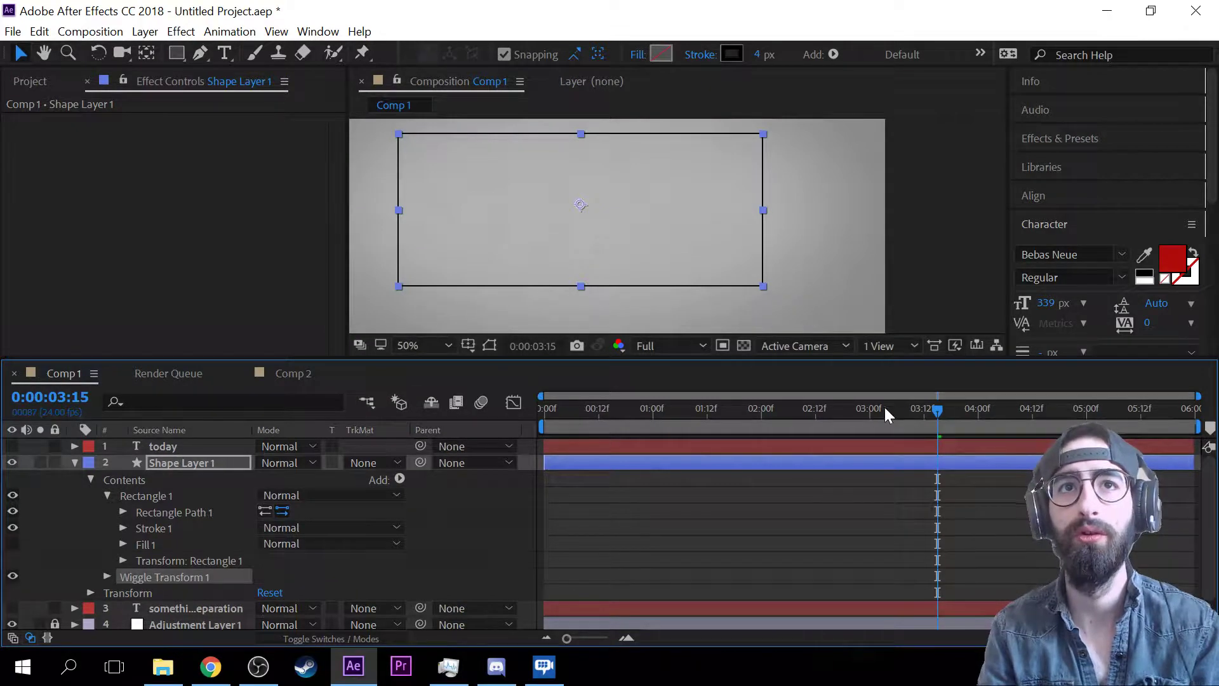
left_click_drag(861, 426, 474, 440)
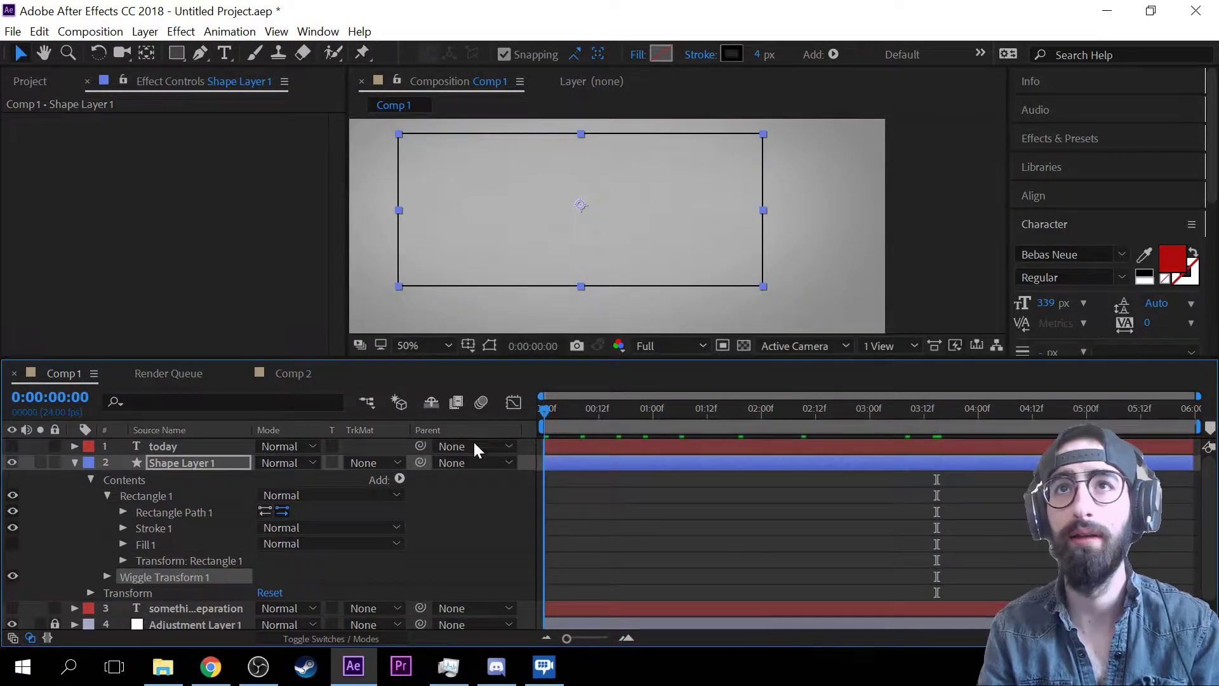
left_click(105, 577)
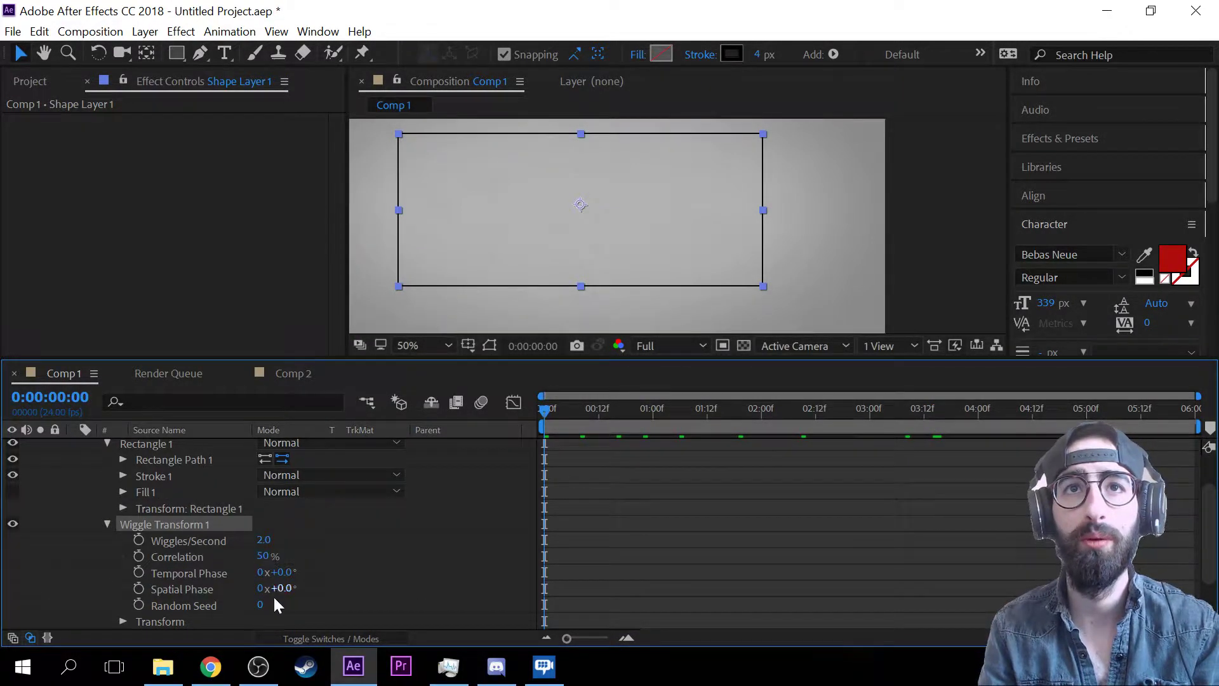
- Set Wiggle Transform 1's Temporal Phase to 109°, Wiggles/Second to 54 and Correlation to 100%, and preview the result
left_click_drag(279, 572, 340, 569)
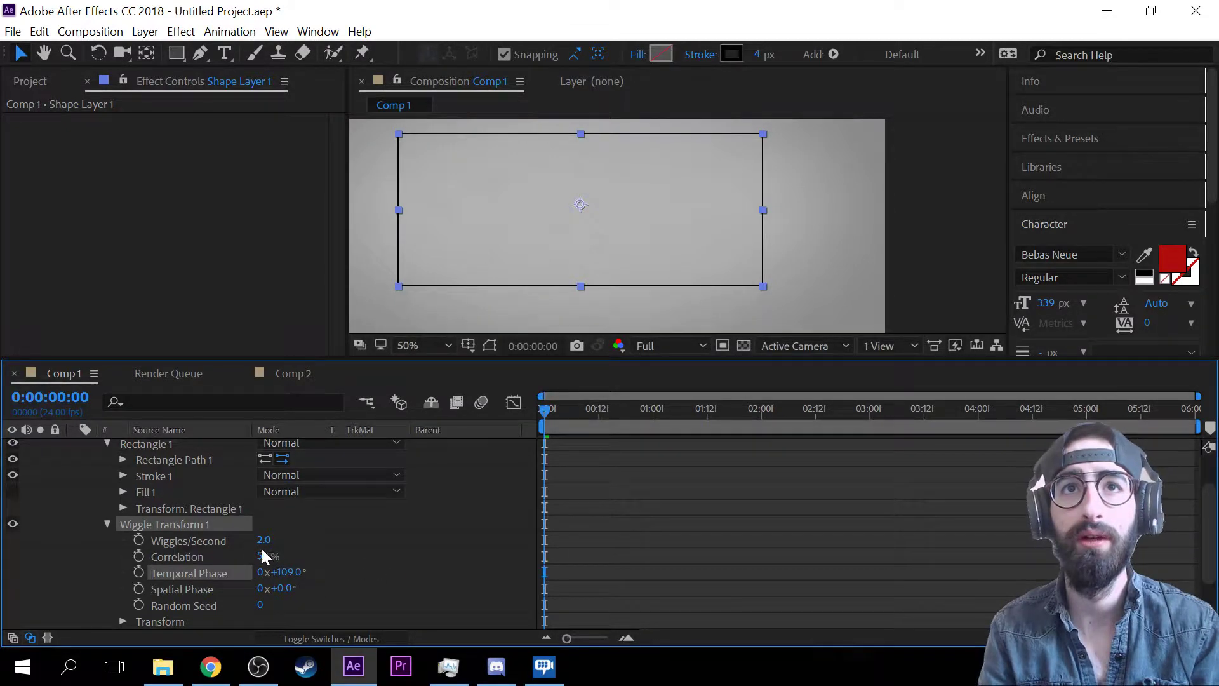
left_click_drag(265, 540, 362, 549)
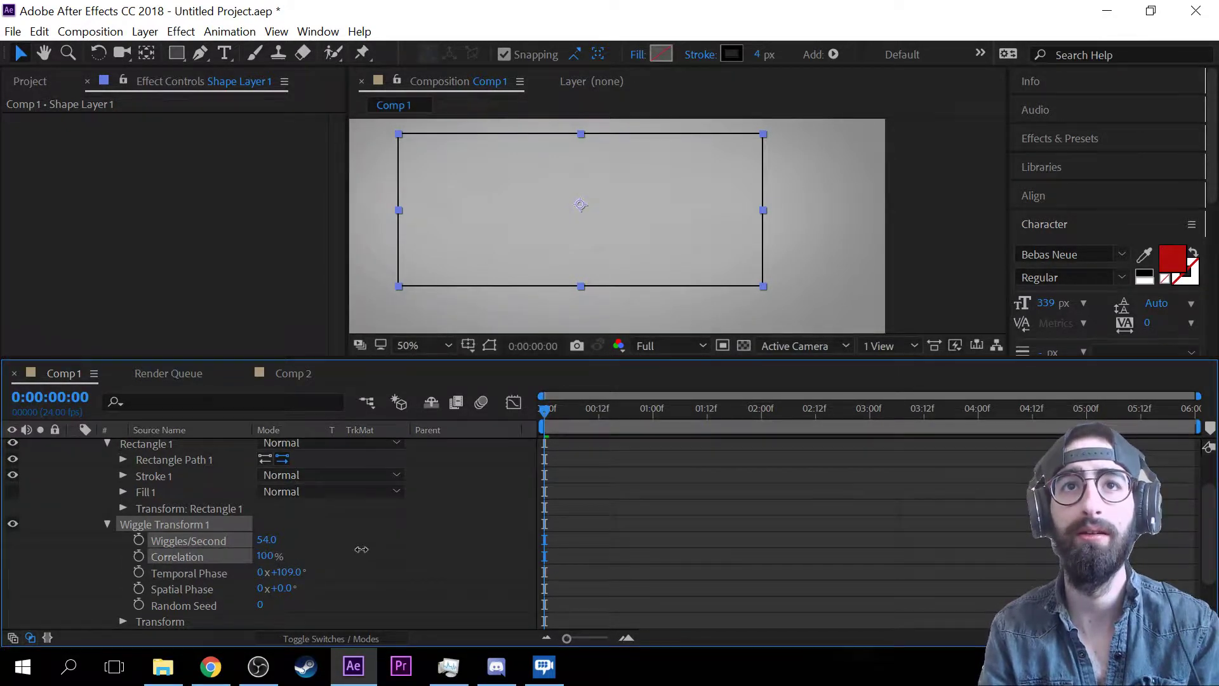
key("space")
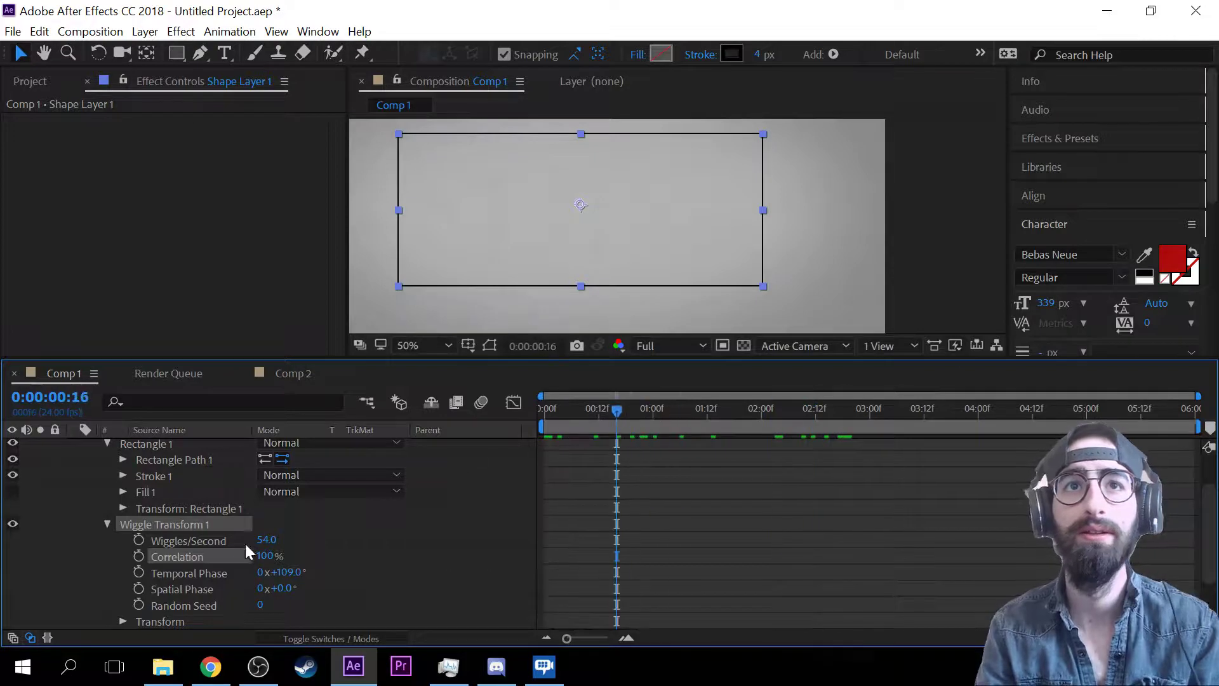
- Try a Random Seed of 158 and a Spatial Phase of 96° on Wiggle Transform 1, and delete the operation
left_click_drag(260, 604, 360, 602)
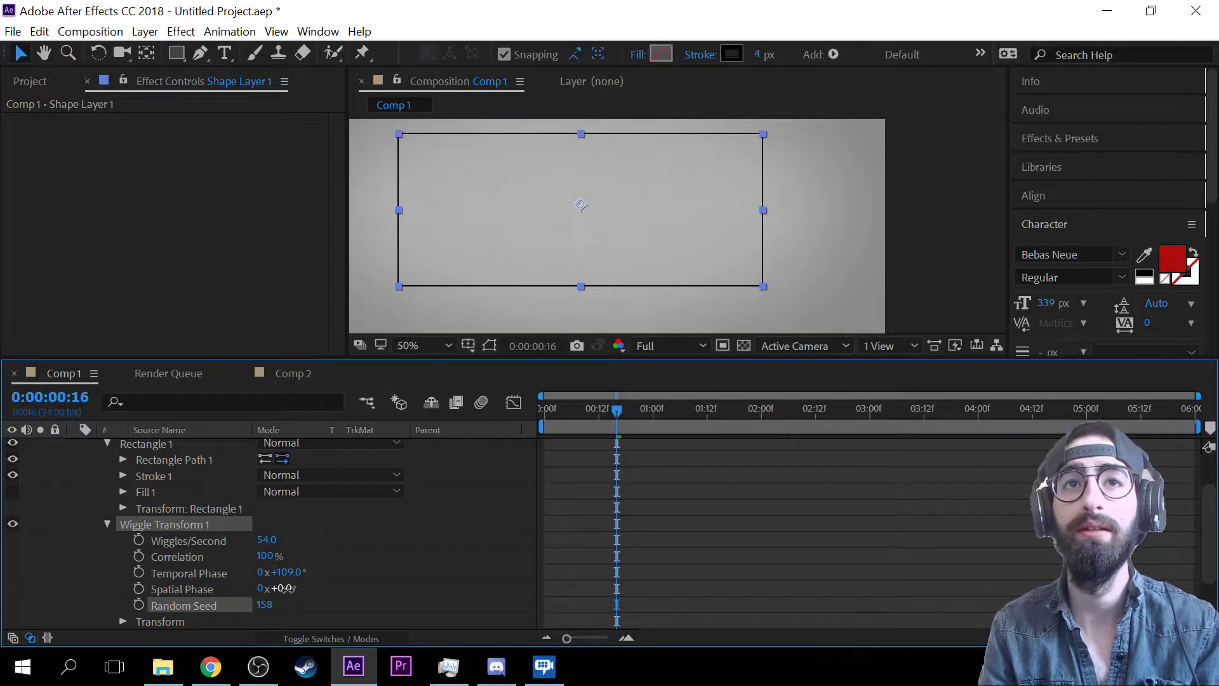
left_click_drag(281, 588, 342, 587)
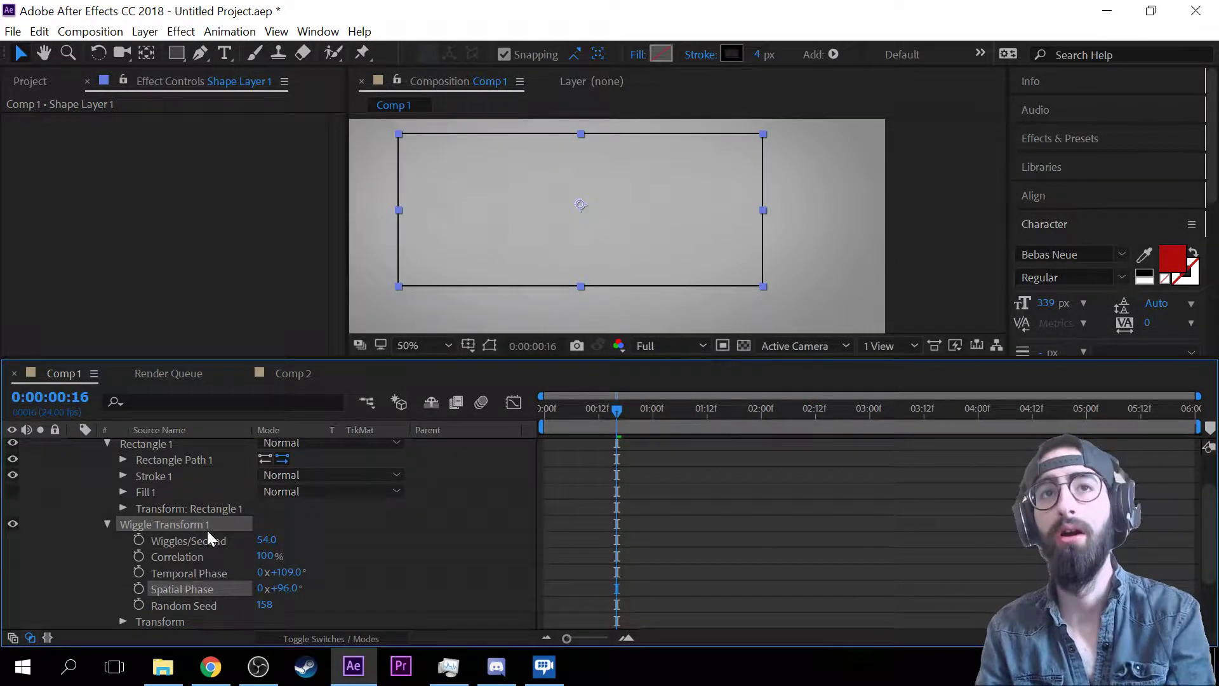
key("Delete")
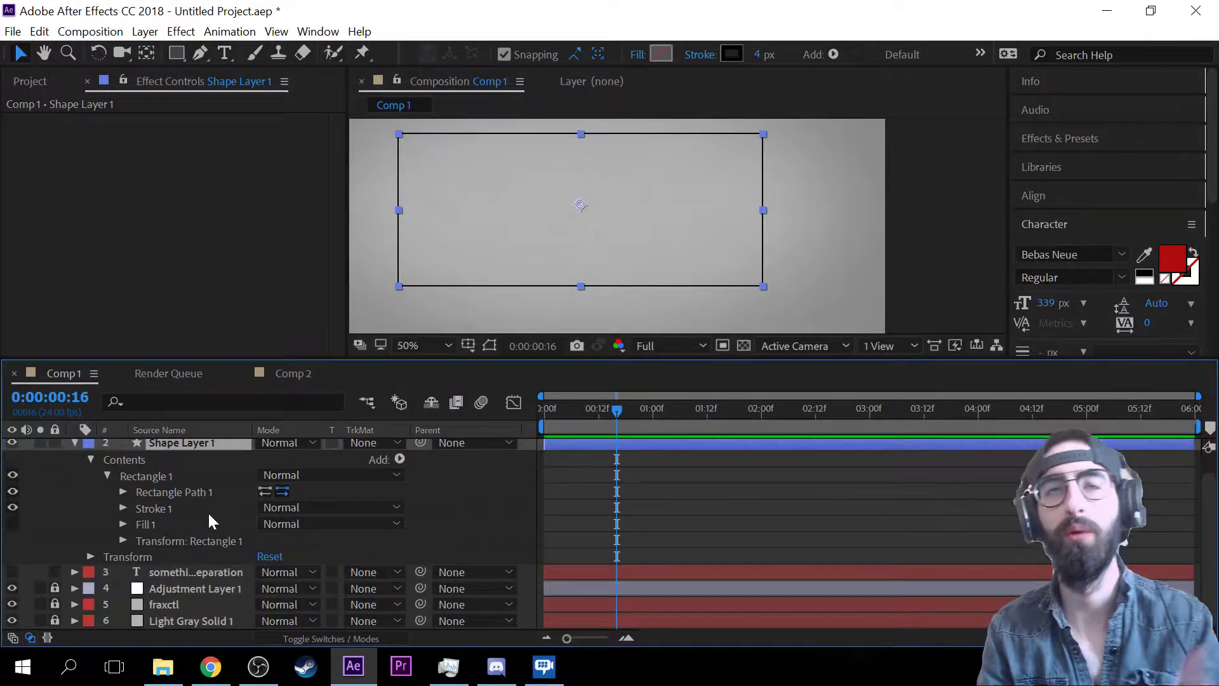
- Look over the operations that can be added to the shape and collapse the properties of Shape Layer 1
left_click(402, 458)
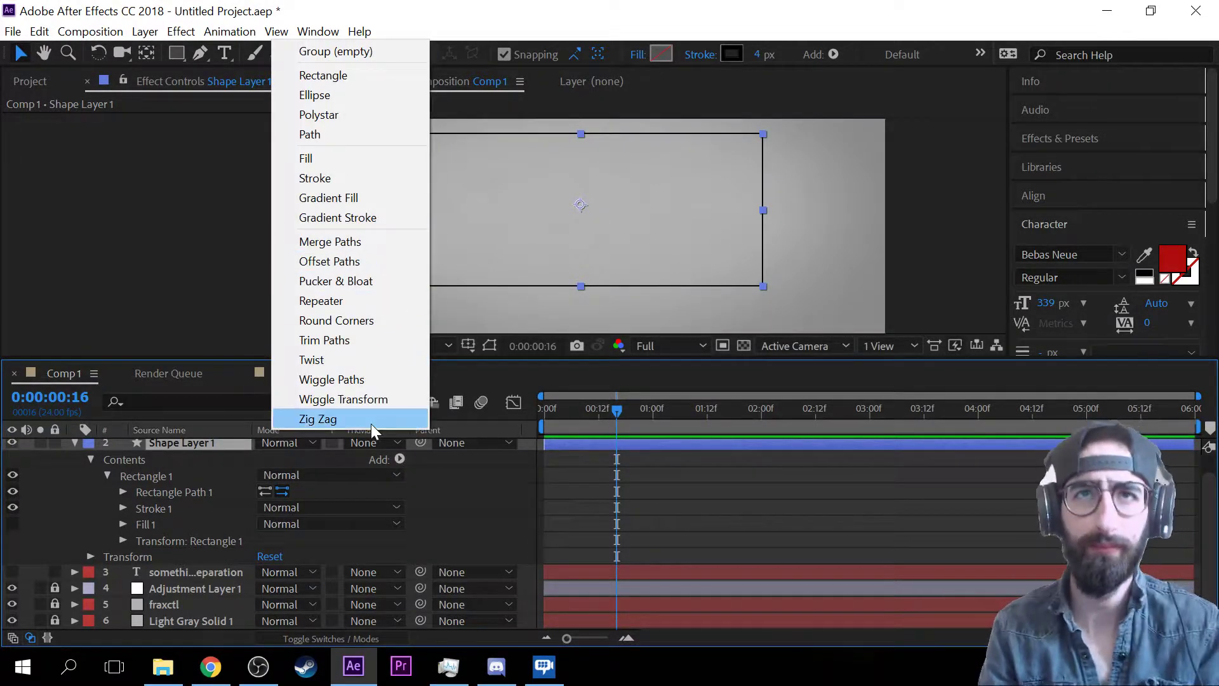
left_click(465, 493)
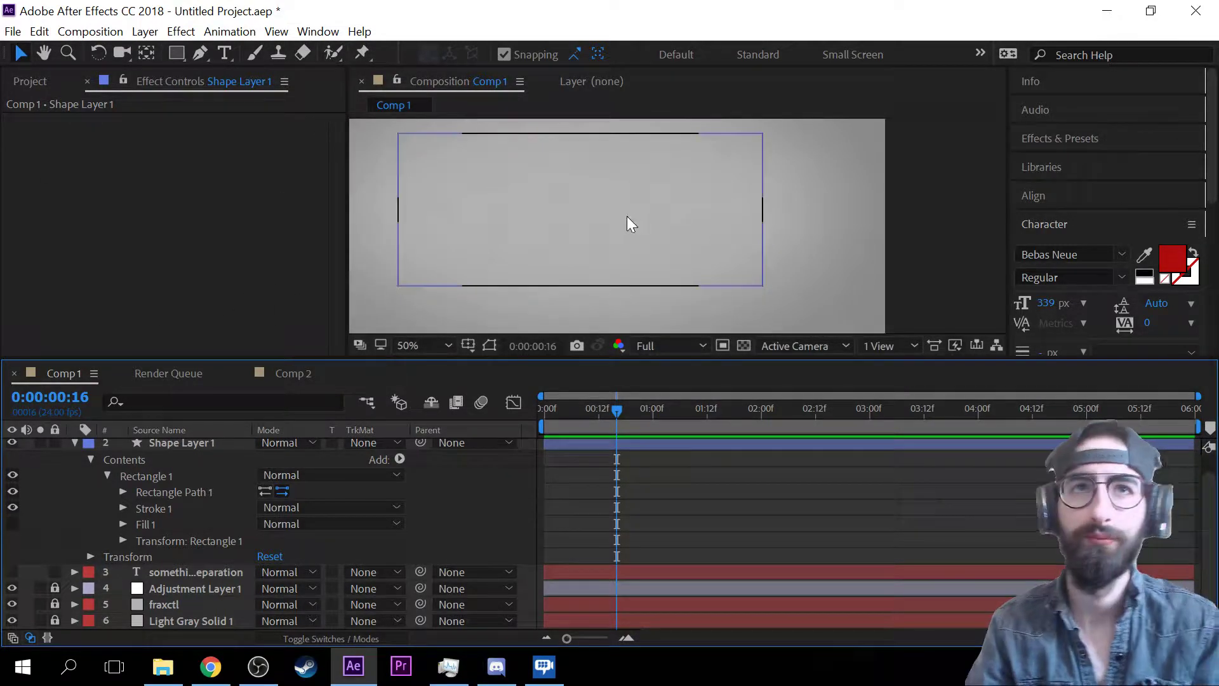
left_click(74, 442)
- Apply the Corner Pin distortion effect to Shape Layer 1
right_click(126, 314)
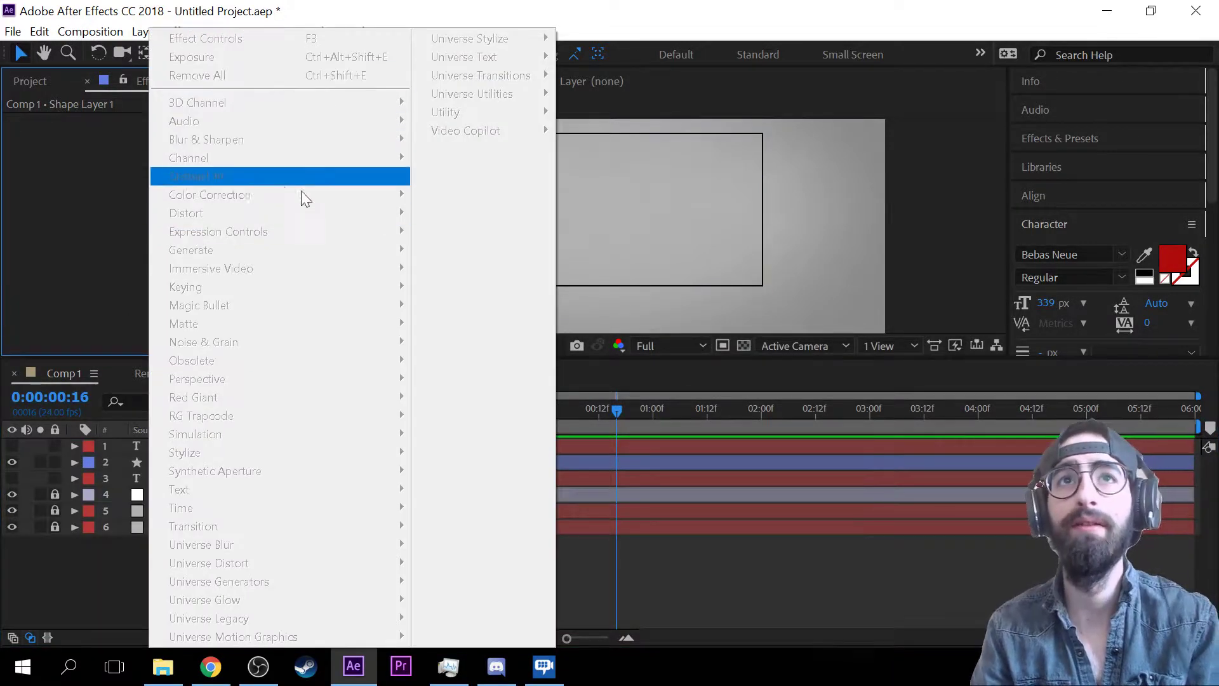
key("Escape")
left_click(179, 464)
right_click(124, 329)
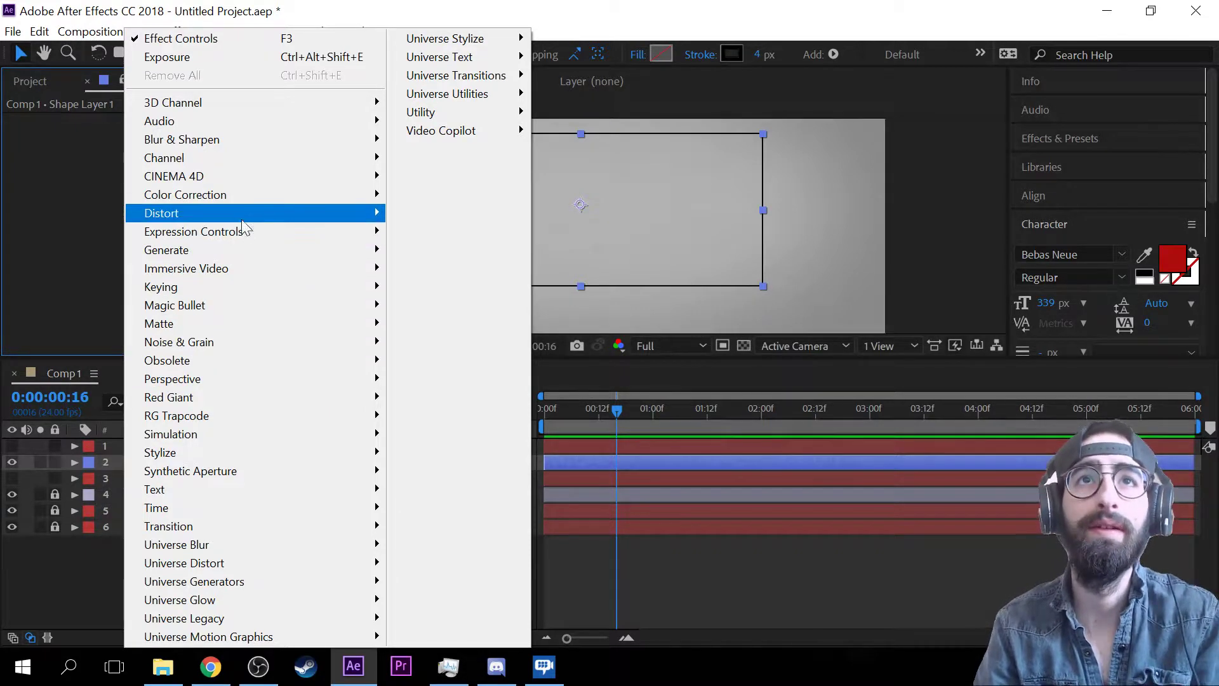
mouse_move(321, 214)
left_click(471, 360)
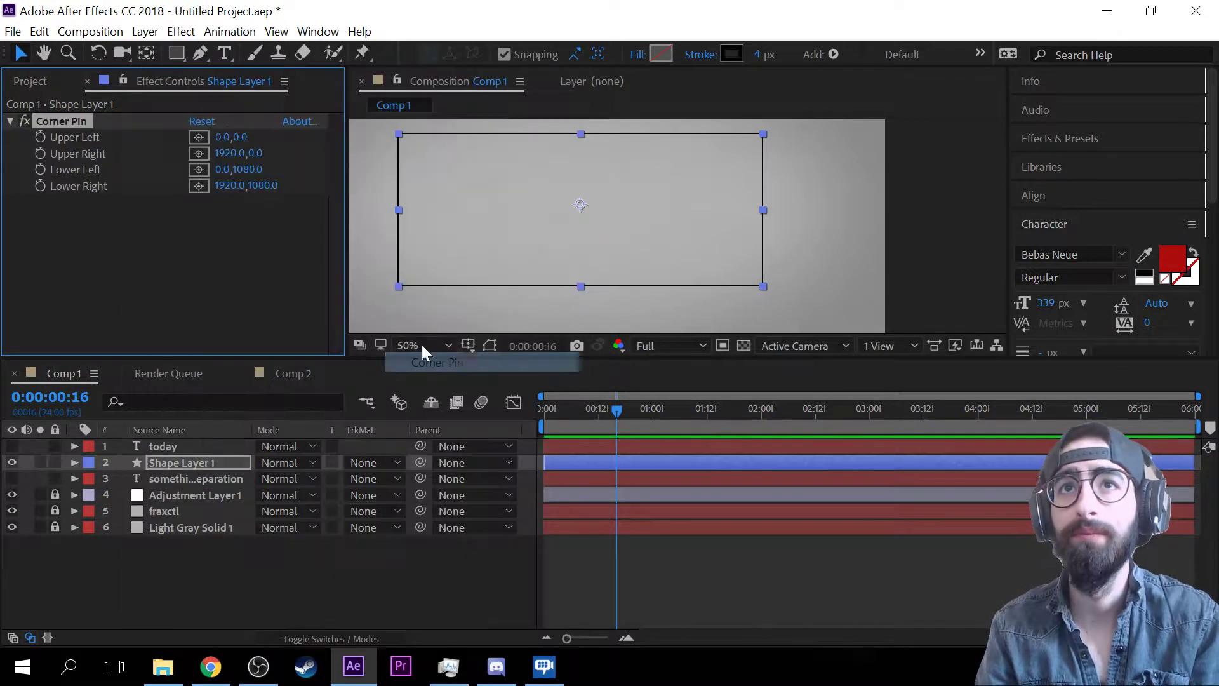
- Distort the rectangle by moving Corner Pin's Upper Left point to about 1376, 456
left_click(198, 137)
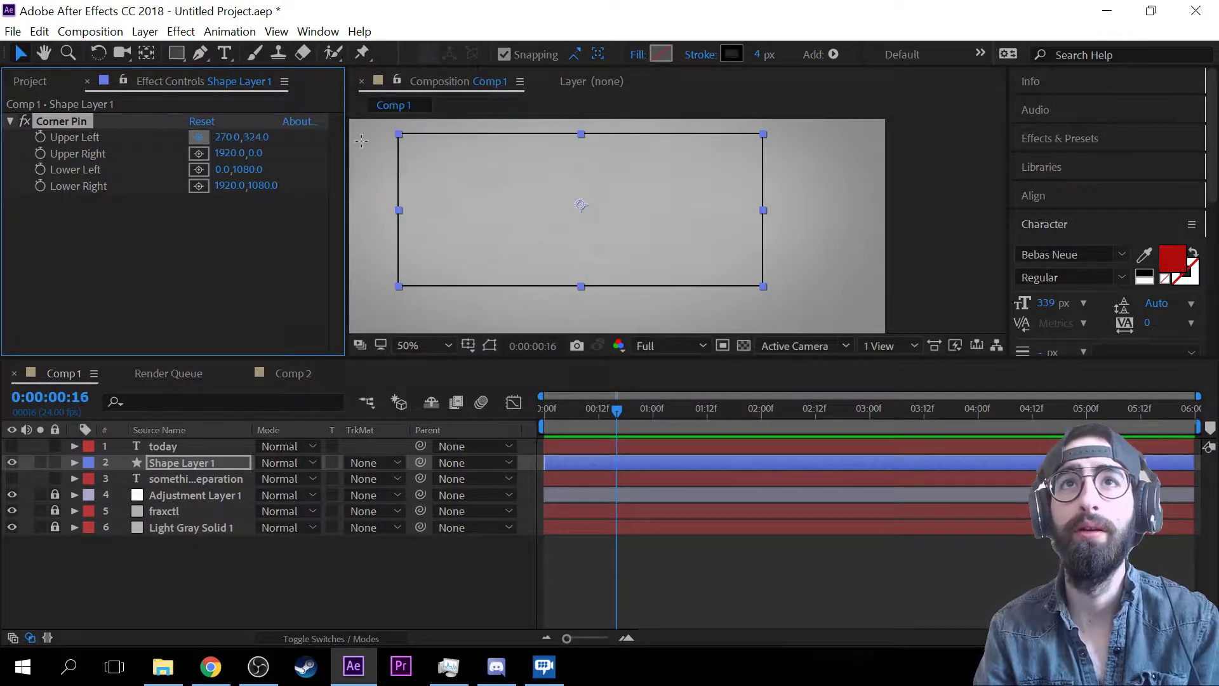
left_click(490, 207)
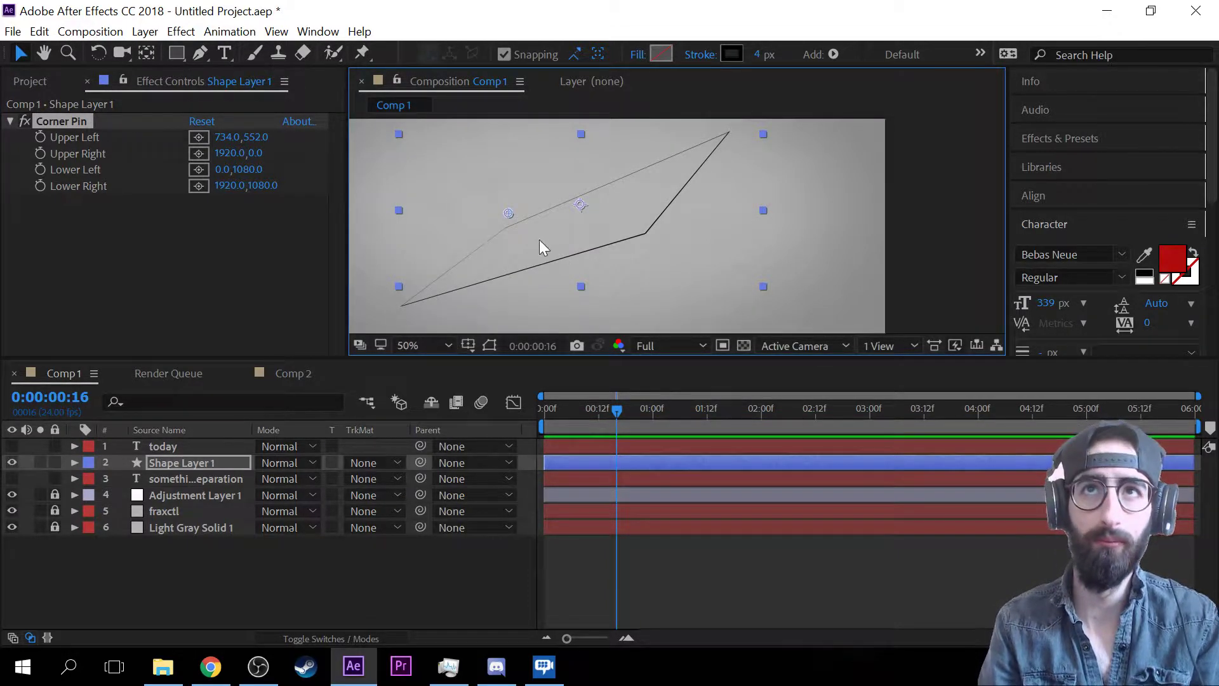
left_click_drag(508, 213, 421, 142)
left_click_drag(503, 172, 183, 134)
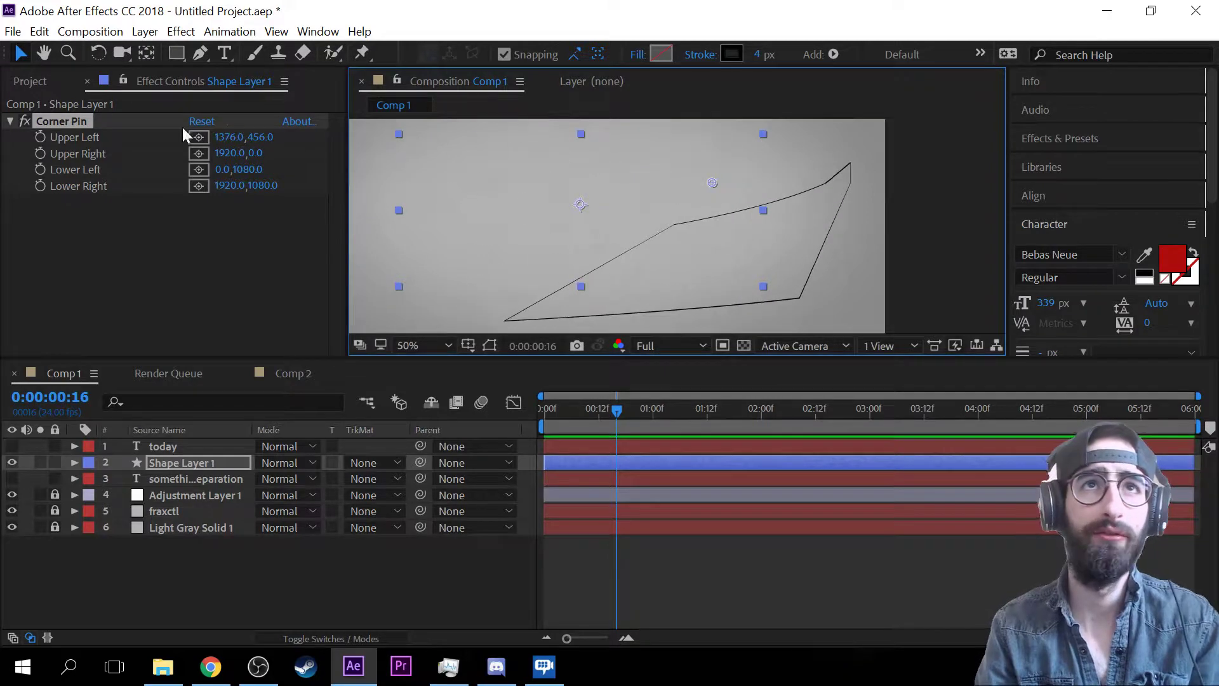
- Disable the Corner Pin effect and apply the Shatter simulation effect to Shape Layer 1
left_click(25, 120)
right_click(147, 255)
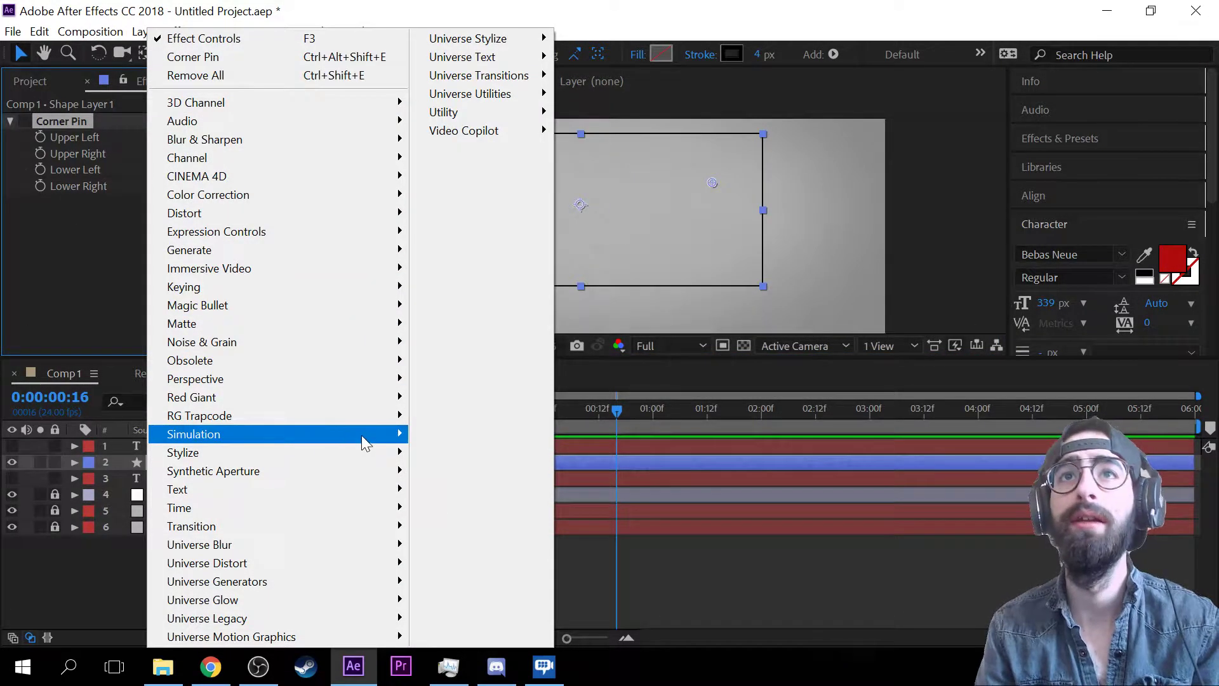
mouse_move(361, 437)
left_click(501, 412)
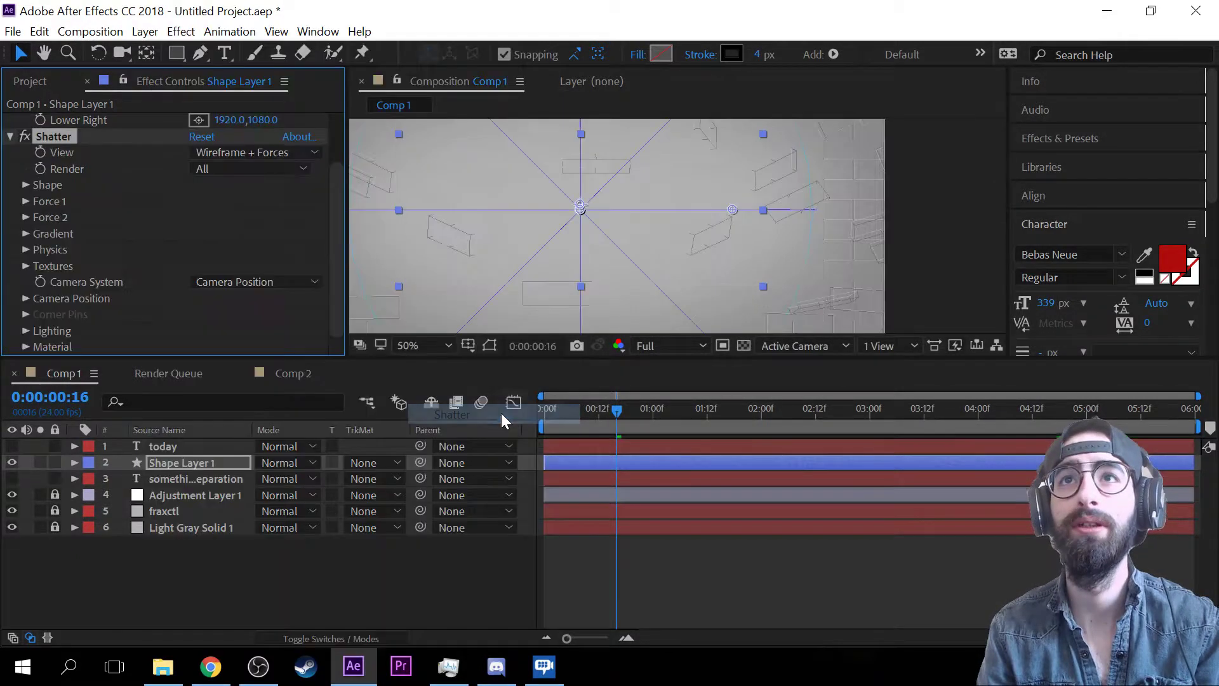
- Delete the Shatter effect and apply the CC Vignette stylize effect to Shape Layer 1
scroll(583, 181, "down", 1)
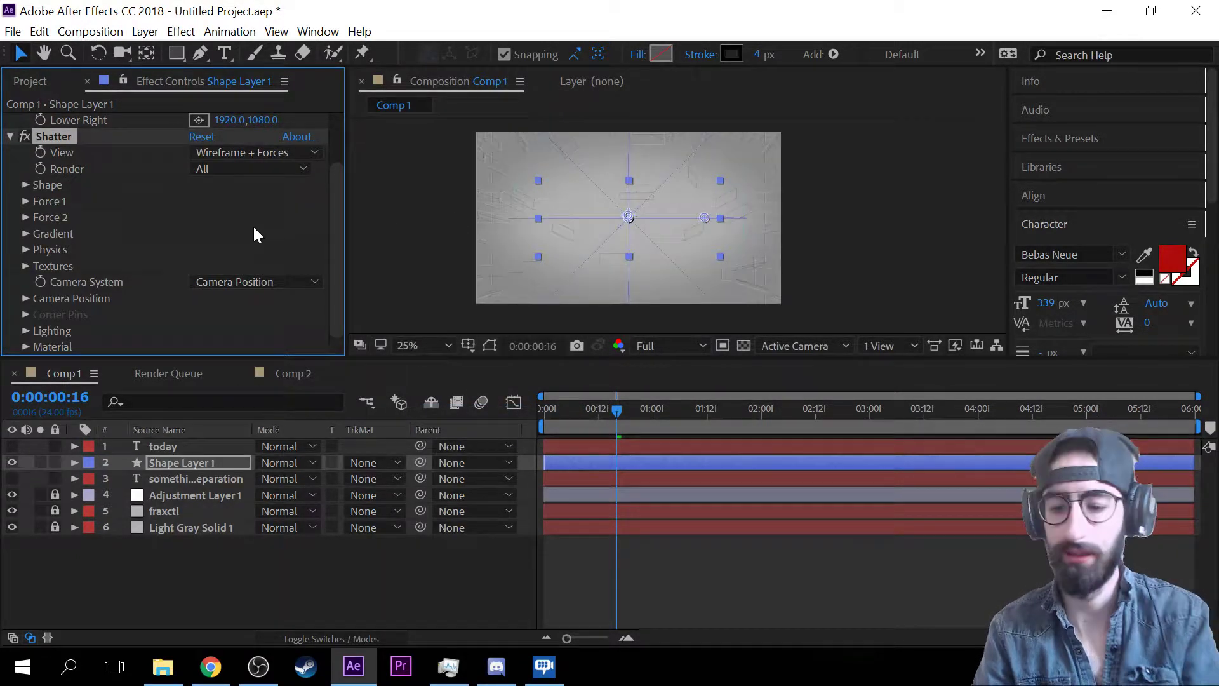
key("Delete")
right_click(210, 248)
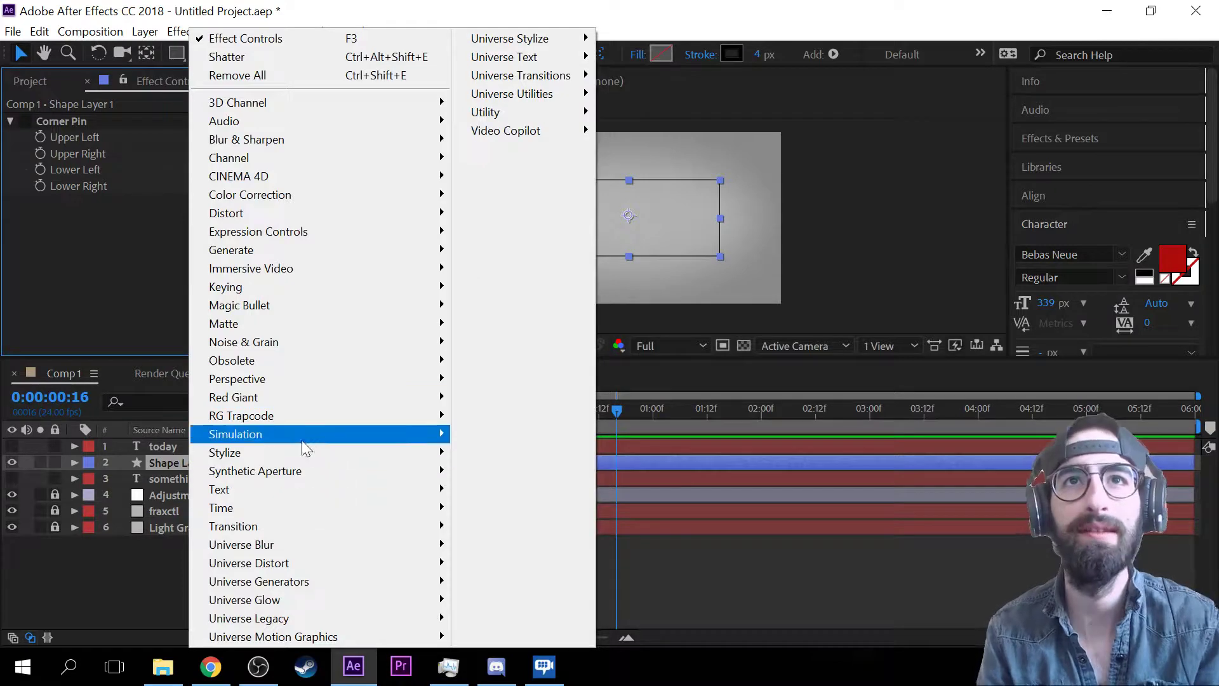
mouse_move(314, 453)
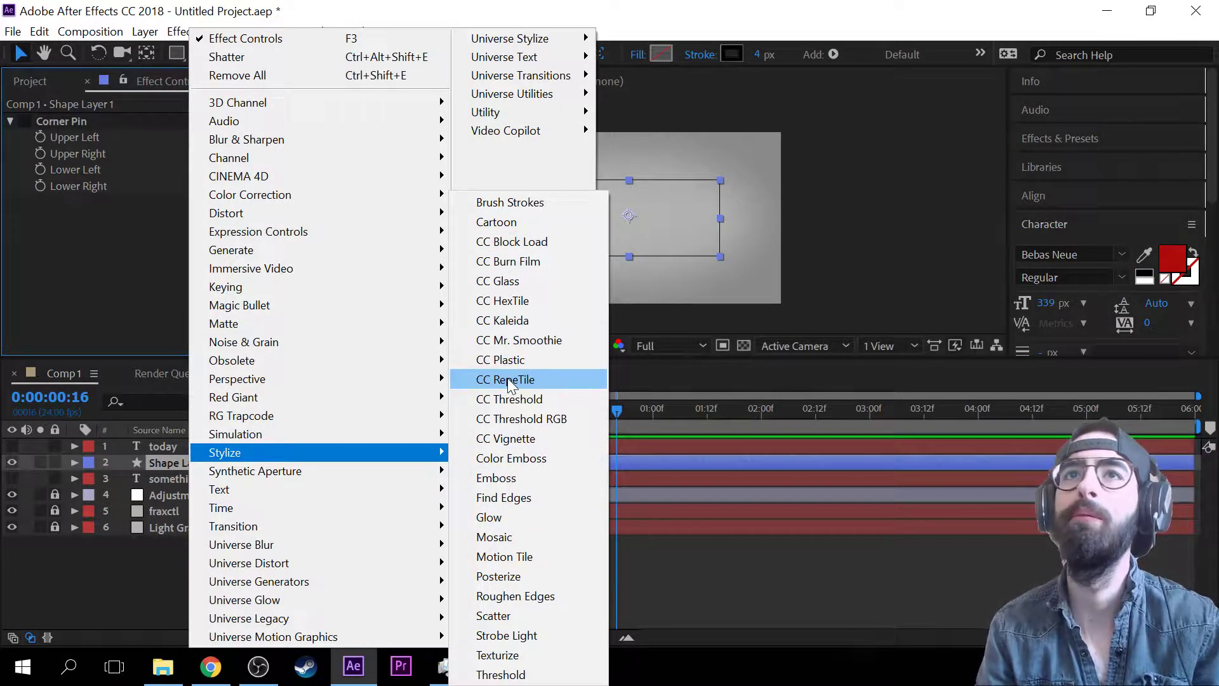
left_click(524, 437)
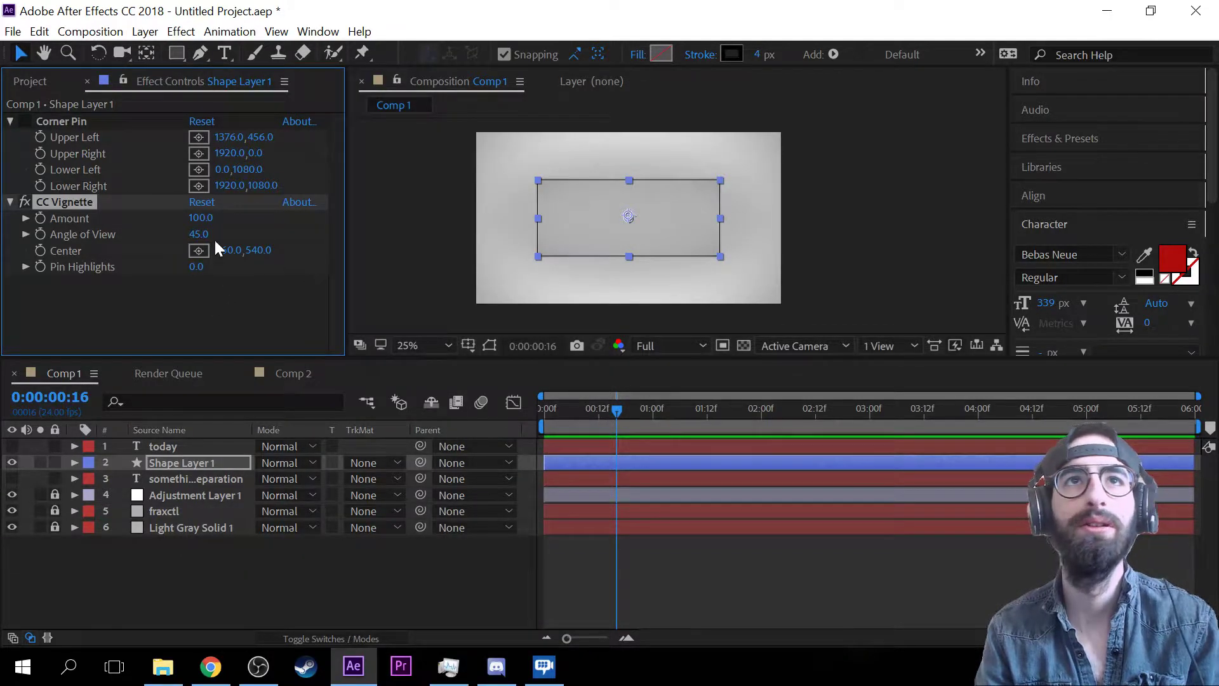
- Remove the Corner Pin and CC Vignette effects from Shape Layer 1
left_click(63, 120)
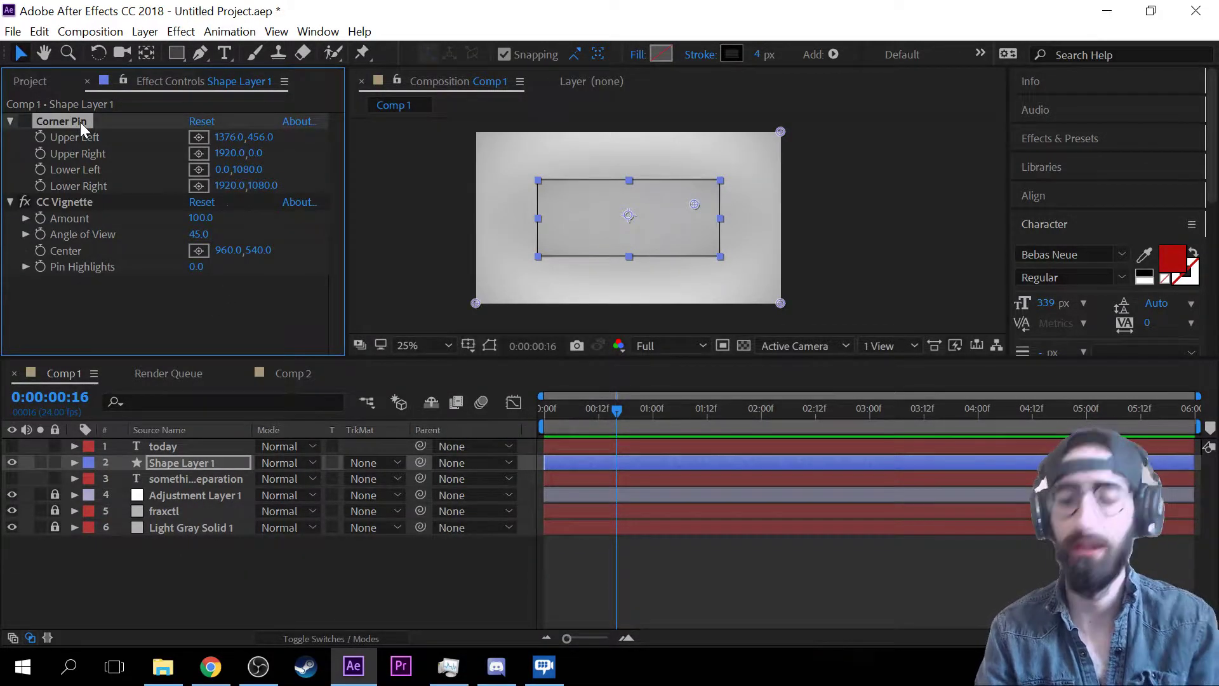
key("Delete")
left_click(83, 121)
key("Delete")
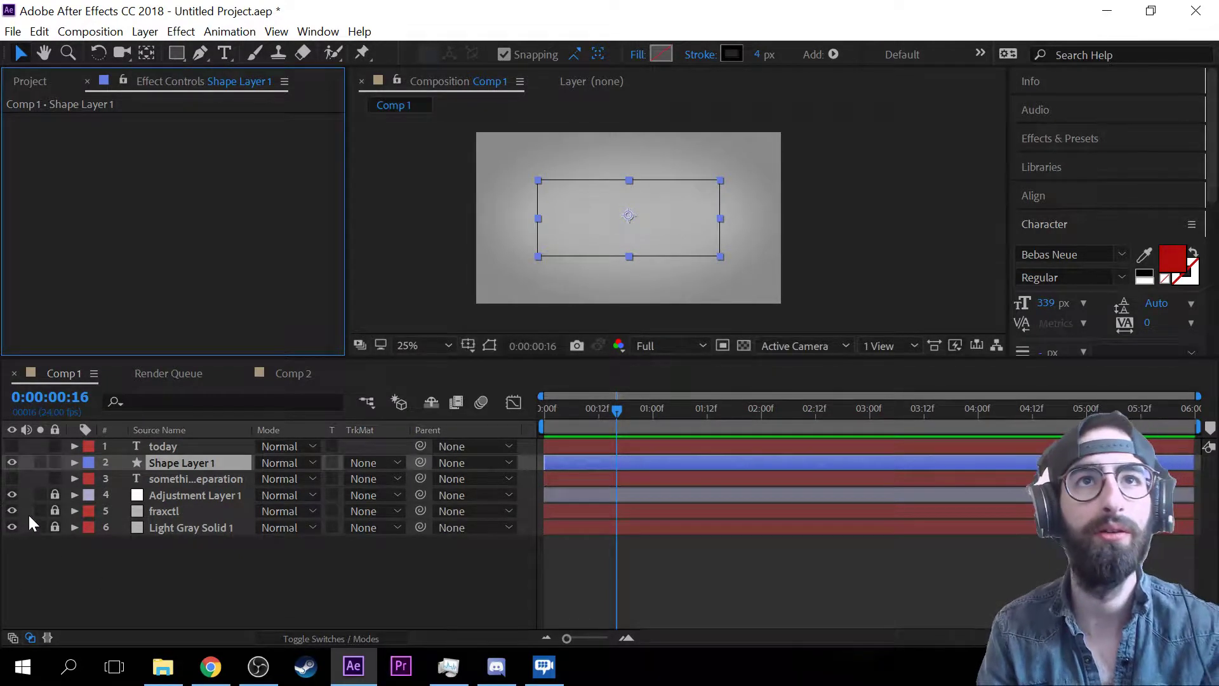
- Unlock Adjustment Layer 1, disable its Exposure effect and apply the CC Vignette effect to it
left_click(193, 494)
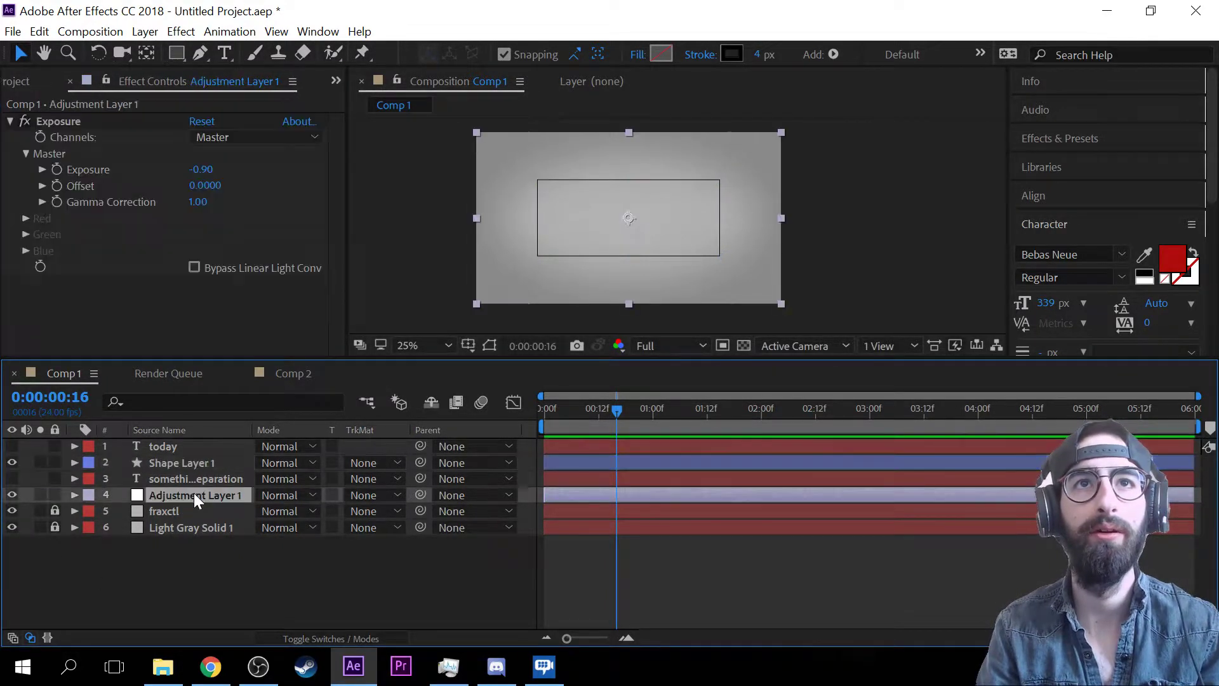
left_click(12, 120)
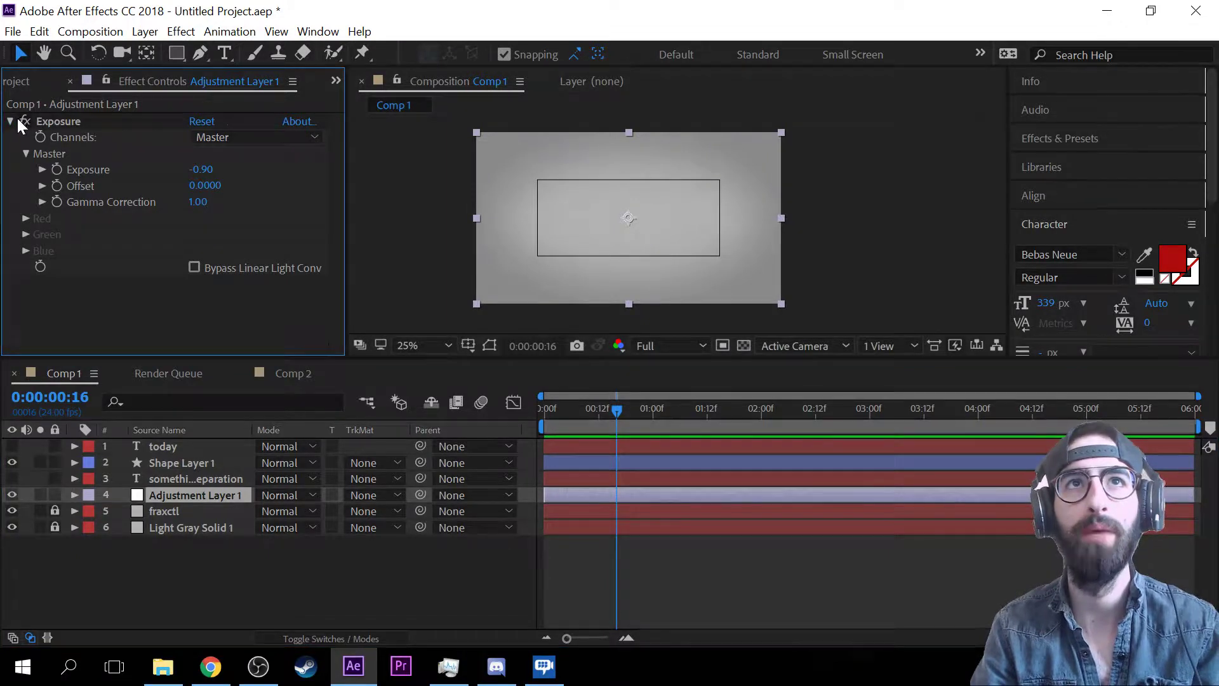
left_click(26, 121)
key("period")
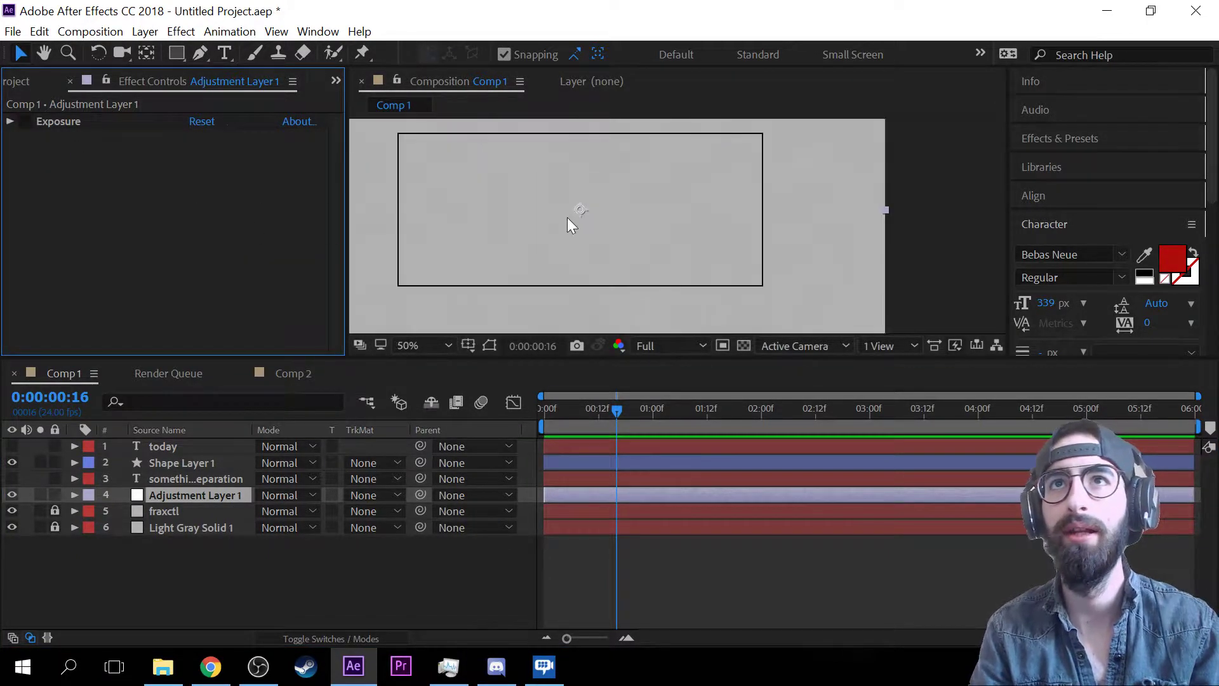
key("comma")
right_click(230, 190)
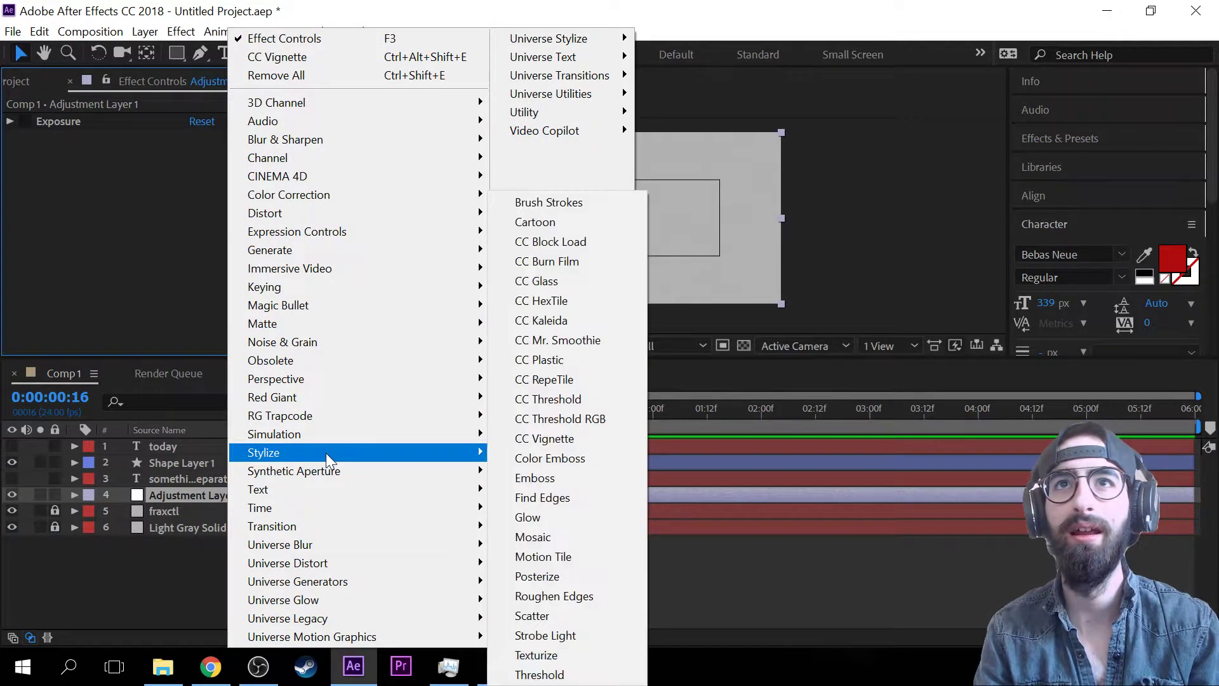
left_click(554, 438)
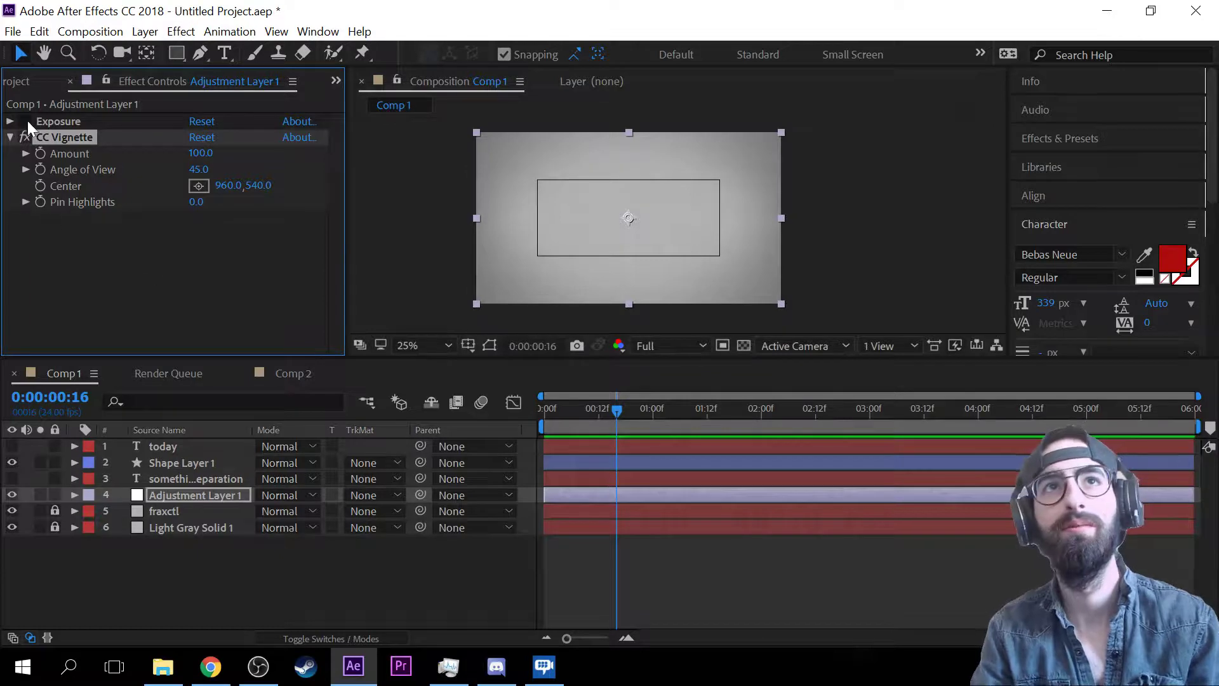
- Compare Exposure with CC Vignette by enabling only one at a time, and set the vignette's Angle of View to 39.5
left_click(24, 137)
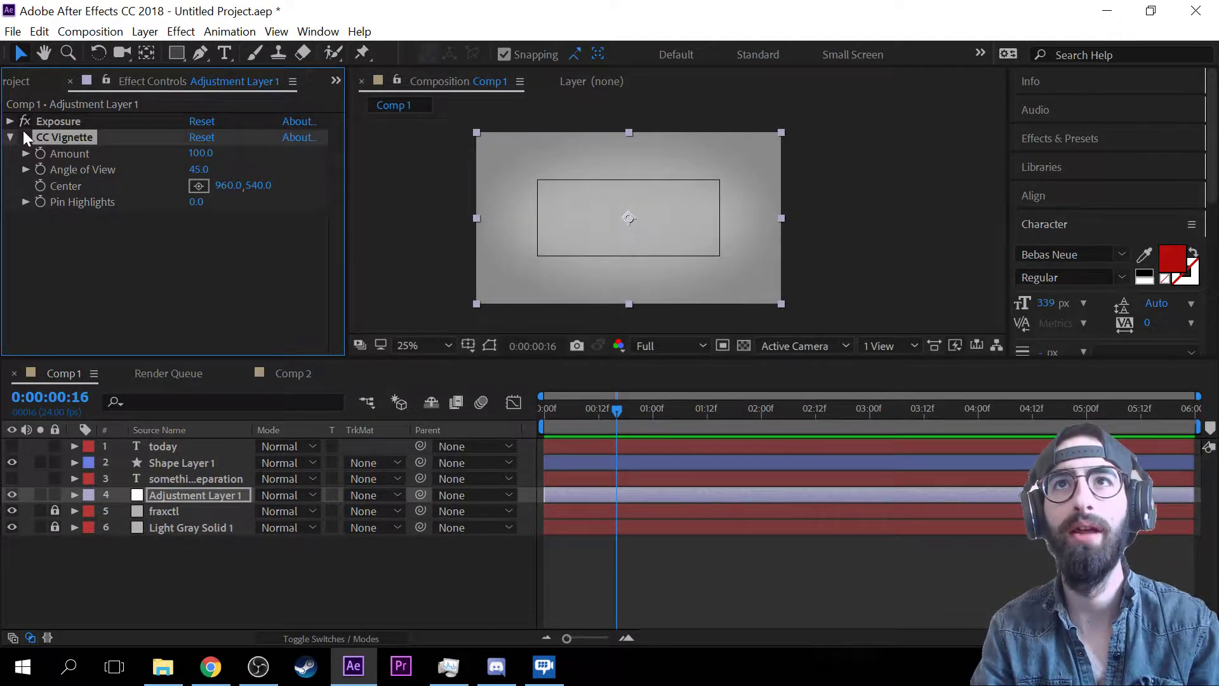
left_click(23, 121)
left_click(21, 134)
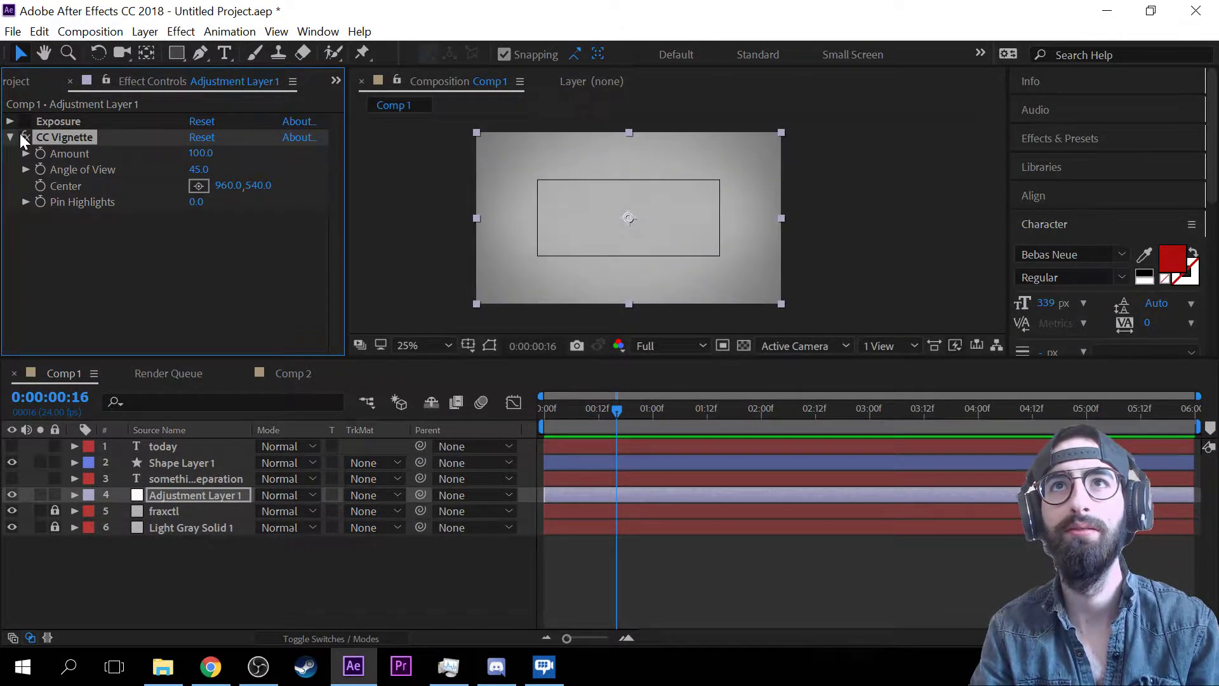
left_click(24, 120)
left_click(21, 135)
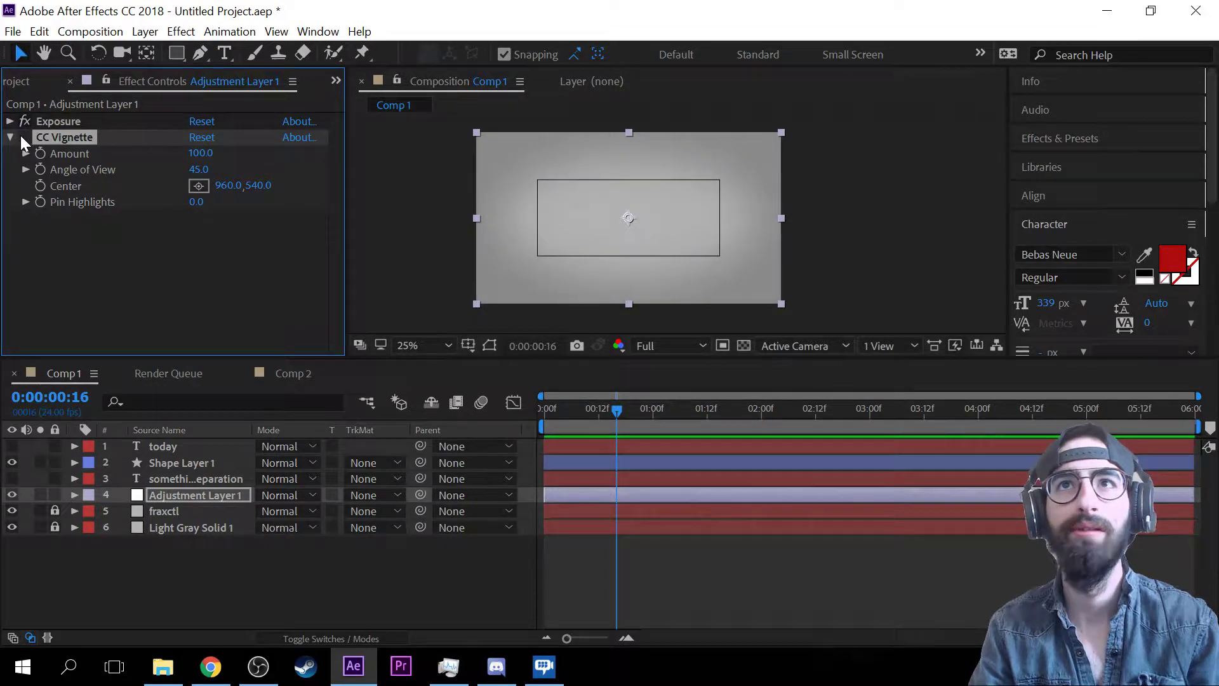
left_click(23, 121)
left_click(22, 136)
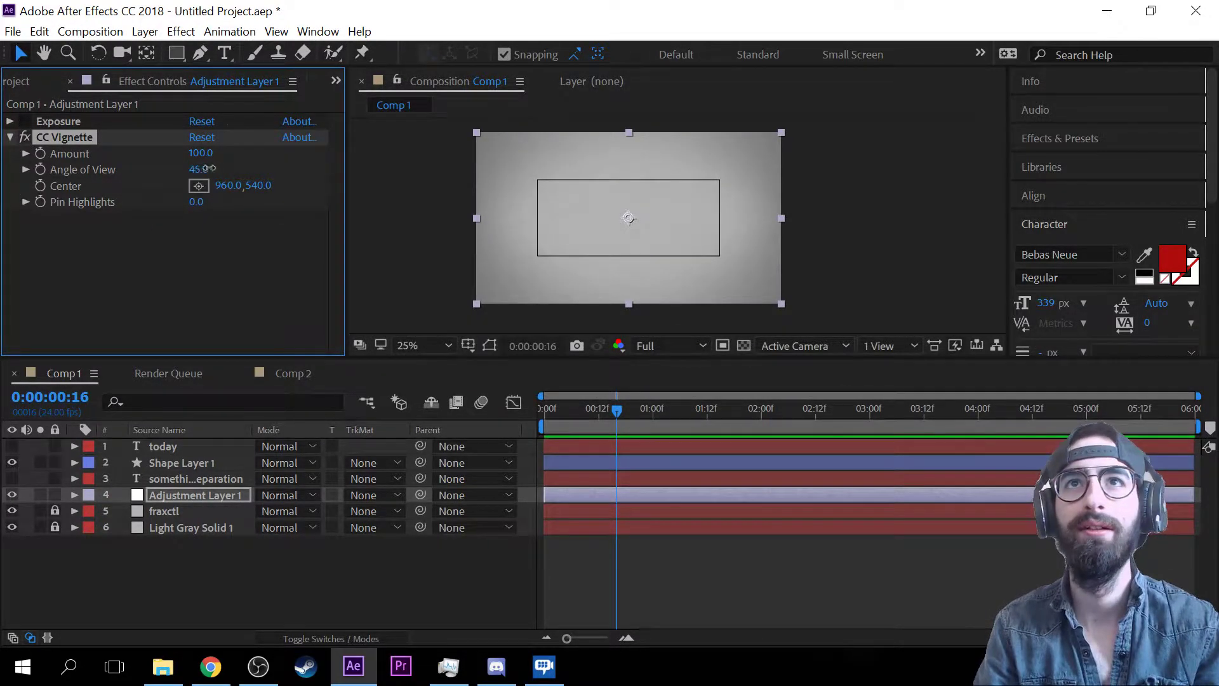
left_click_drag(199, 169, 142, 175)
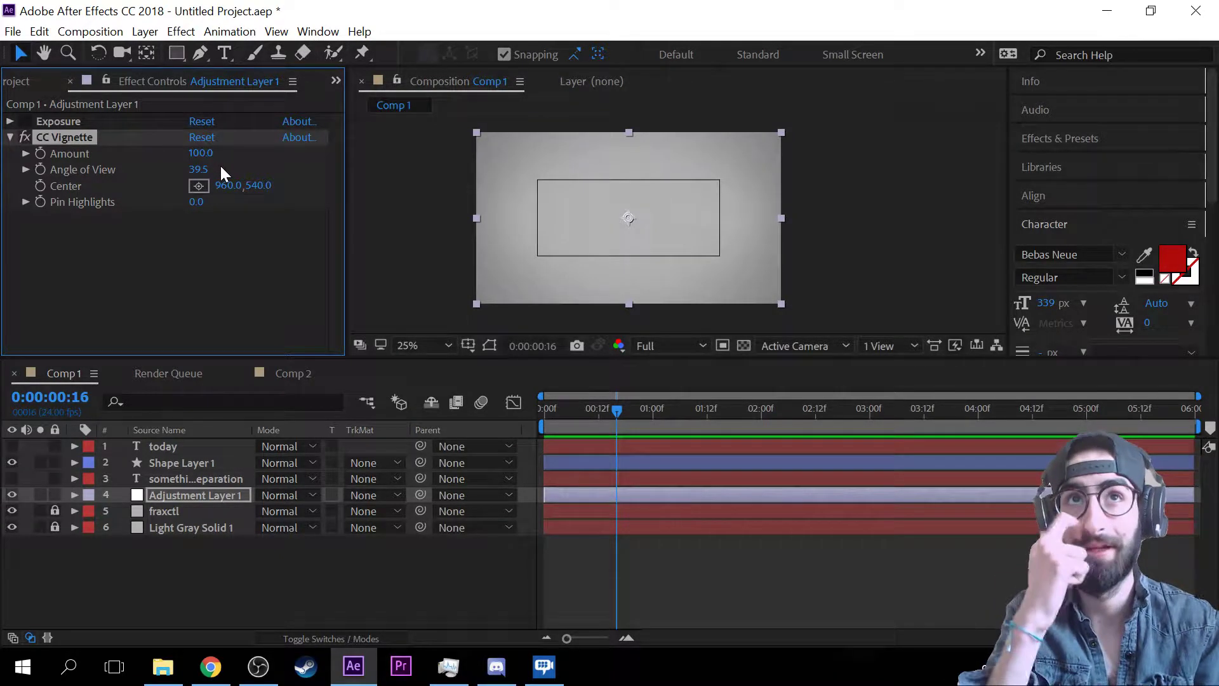
- Delete the CC Vignette effect from Adjustment Layer 1 and re-enable its Exposure effect
left_click(74, 131)
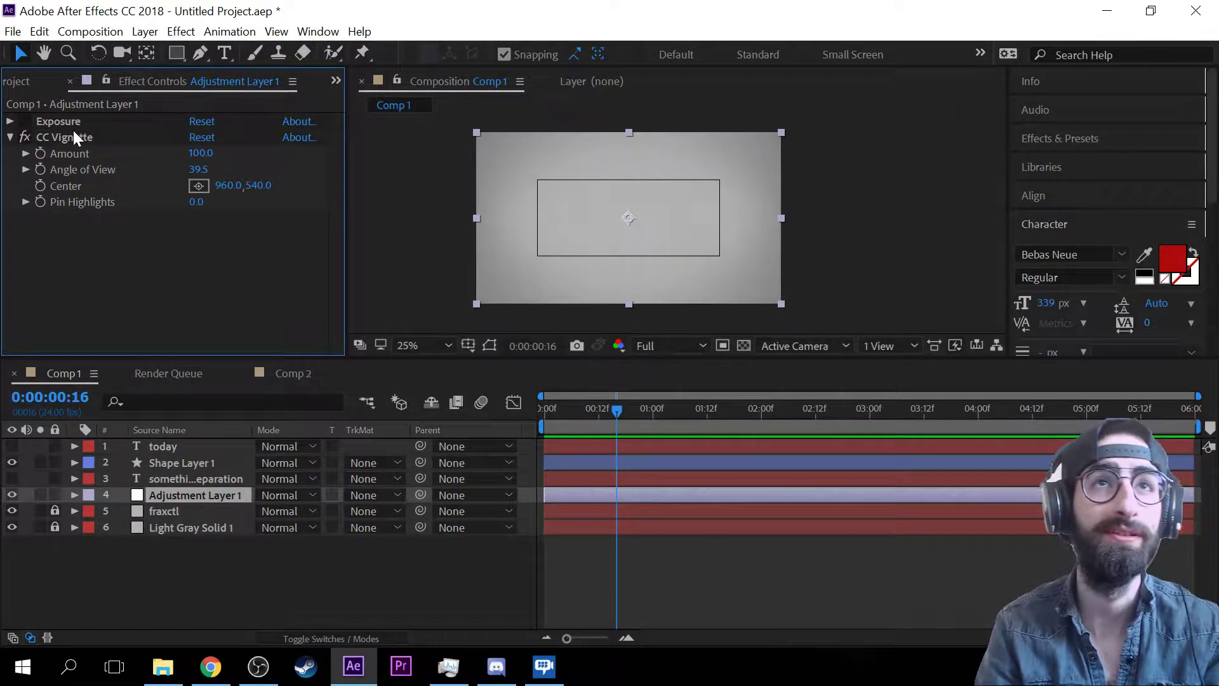
left_click(56, 141)
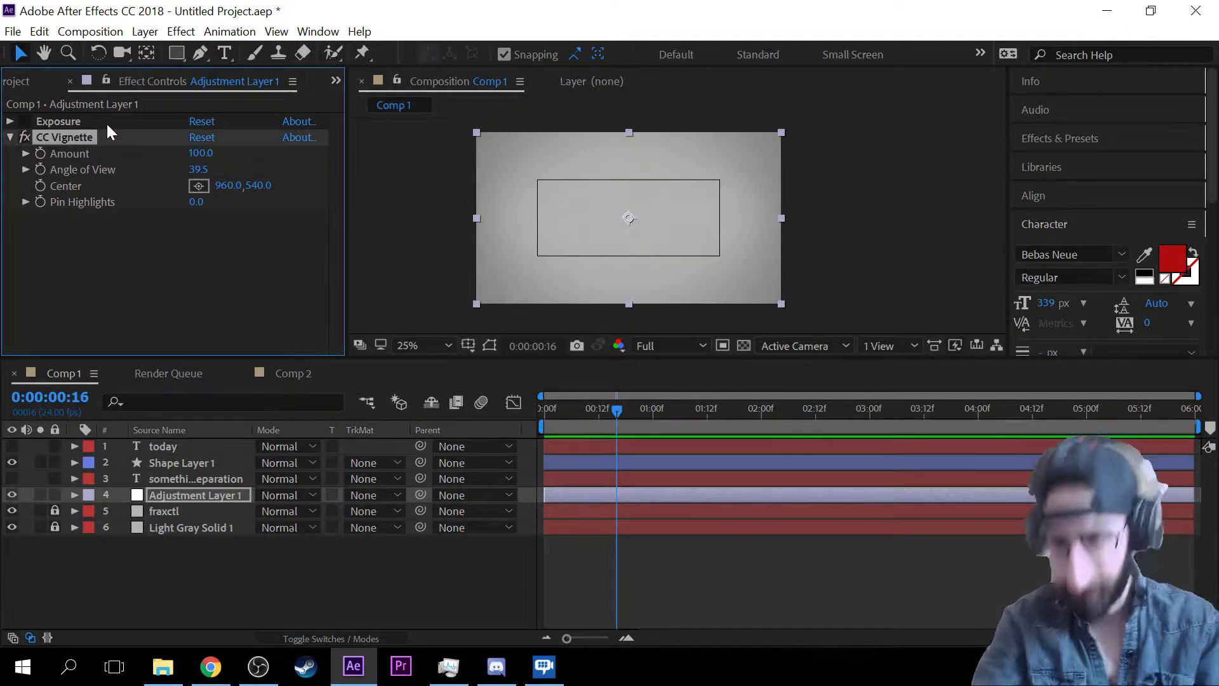
key("Delete")
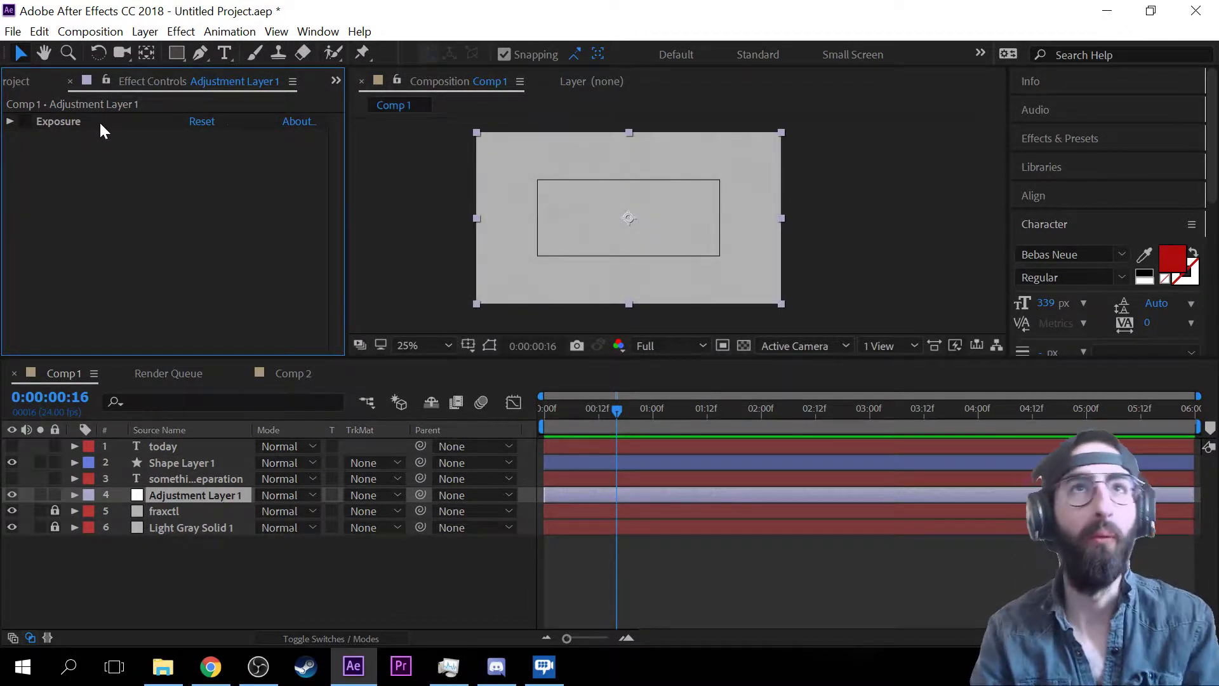
left_click(26, 121)
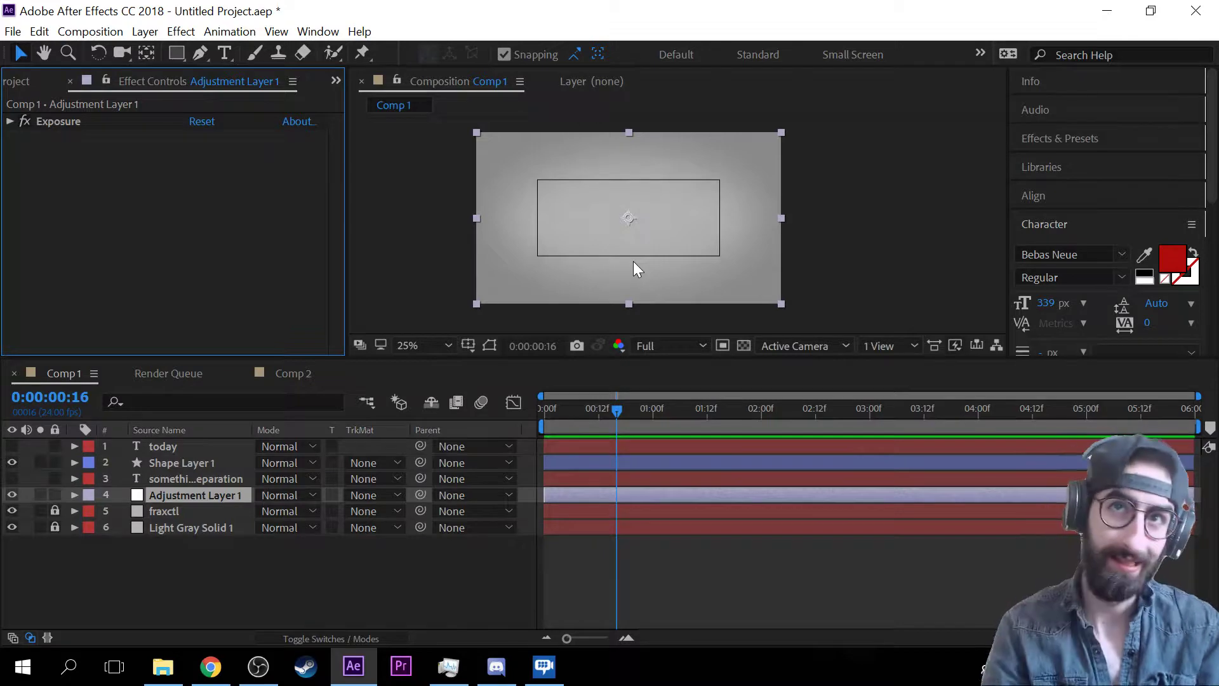
- Expand the contents of Shape Layer 1 and move the current time to 0:00:00:12
left_click(224, 463)
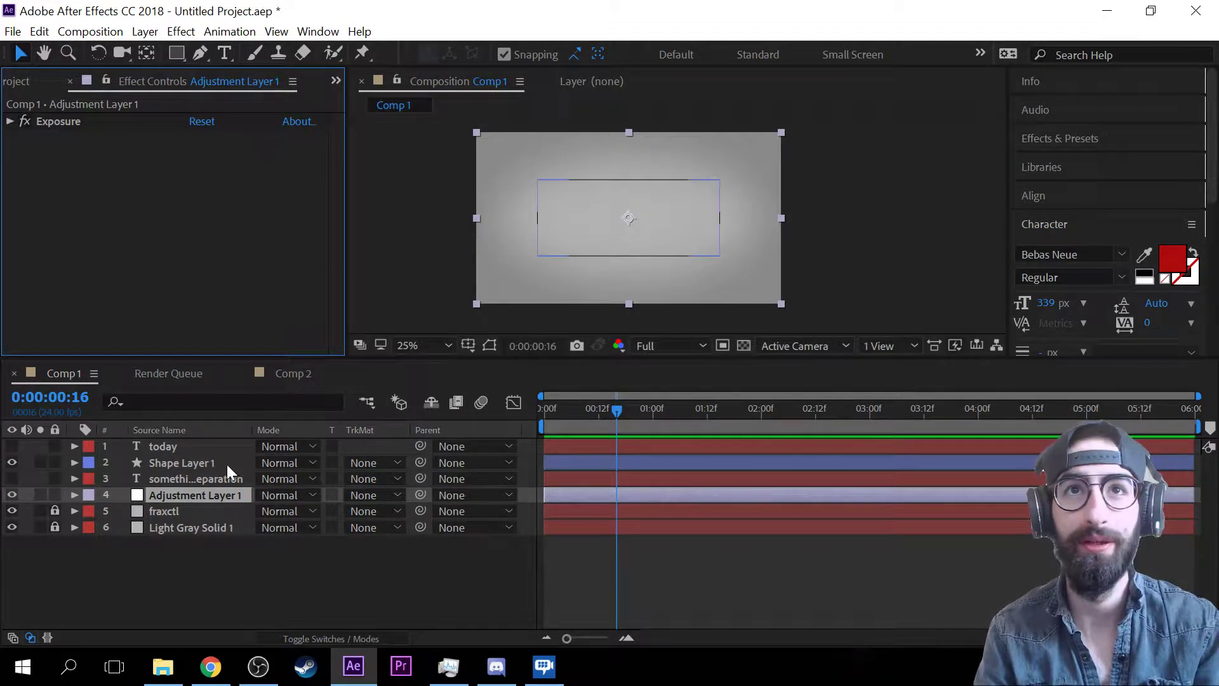
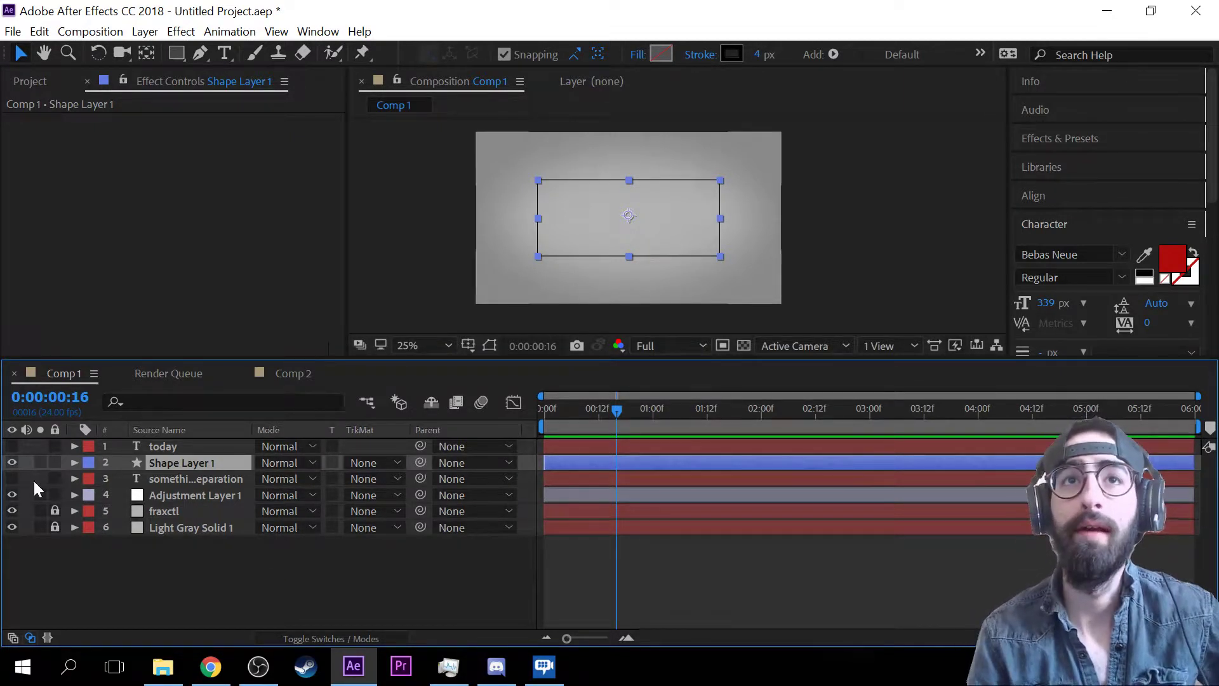
left_click(69, 463)
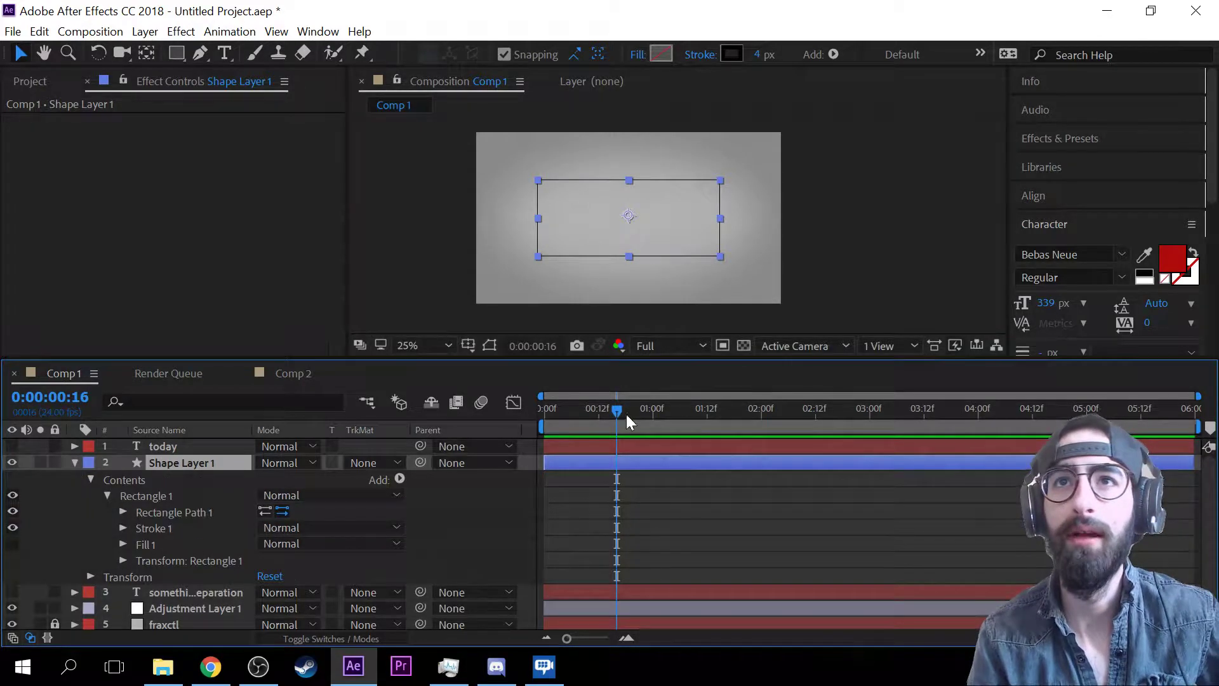
left_click_drag(626, 420, 411, 422)
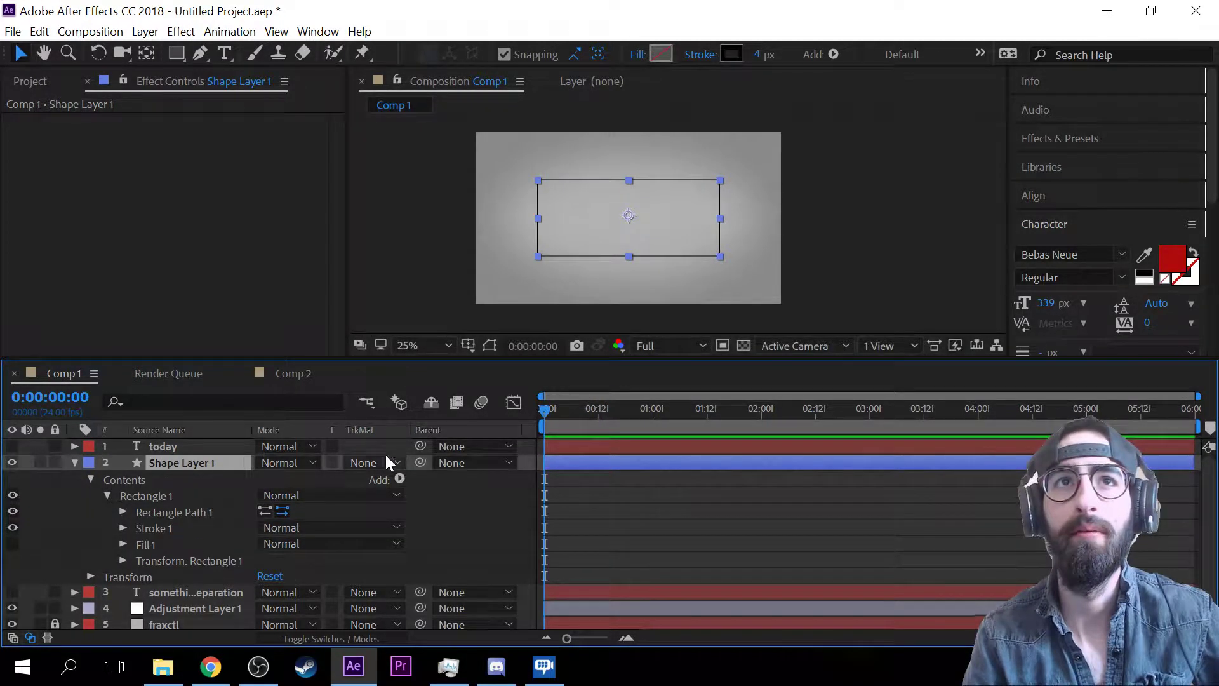
left_click_drag(554, 419, 345, 402)
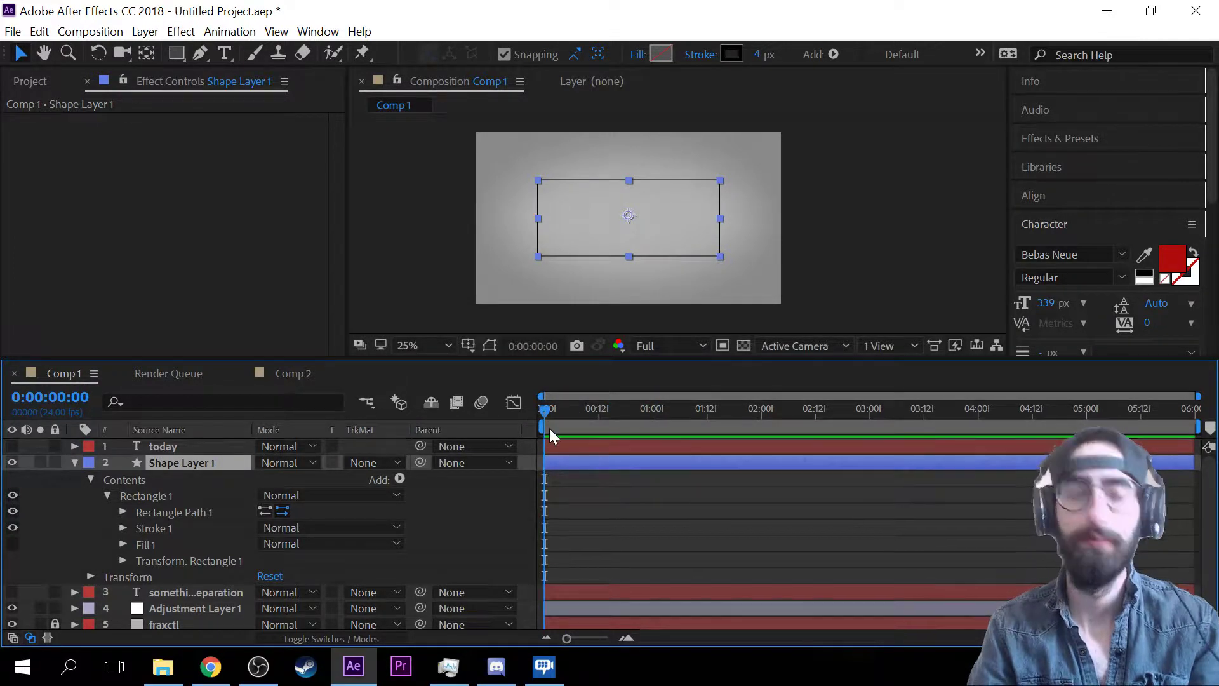
left_click_drag(553, 408, 592, 410)
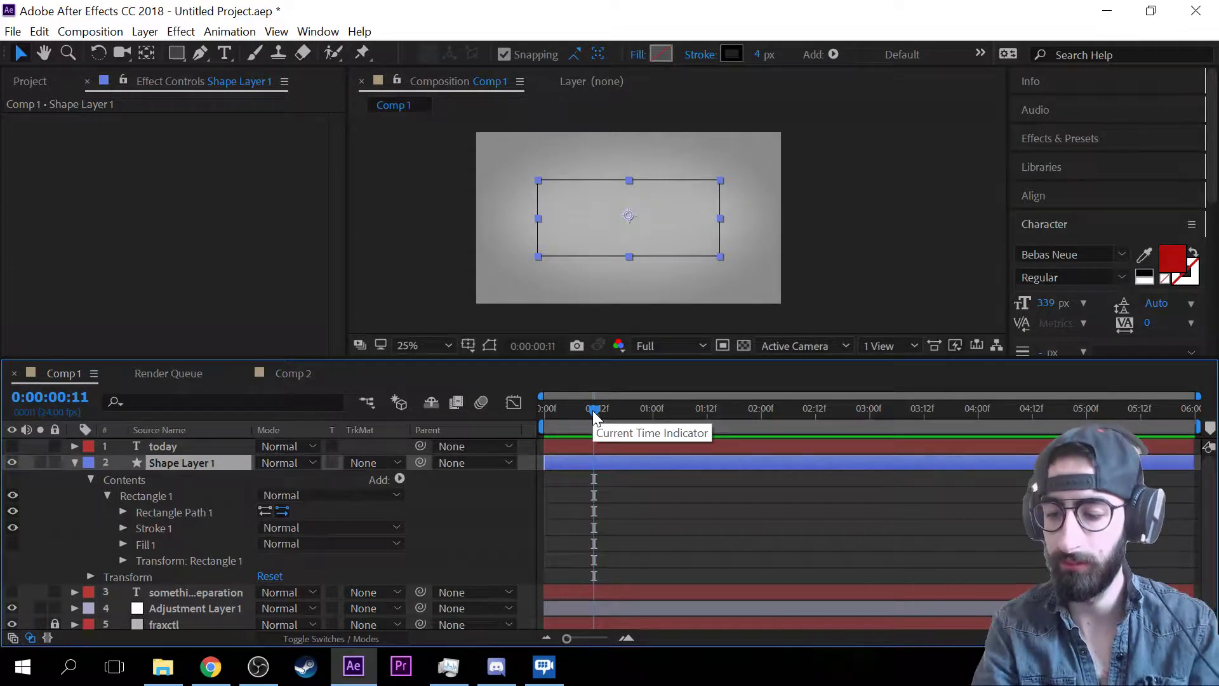
key("Page_Down")
key("Page_Down")
key("Page_Down")
key("Page_Down")
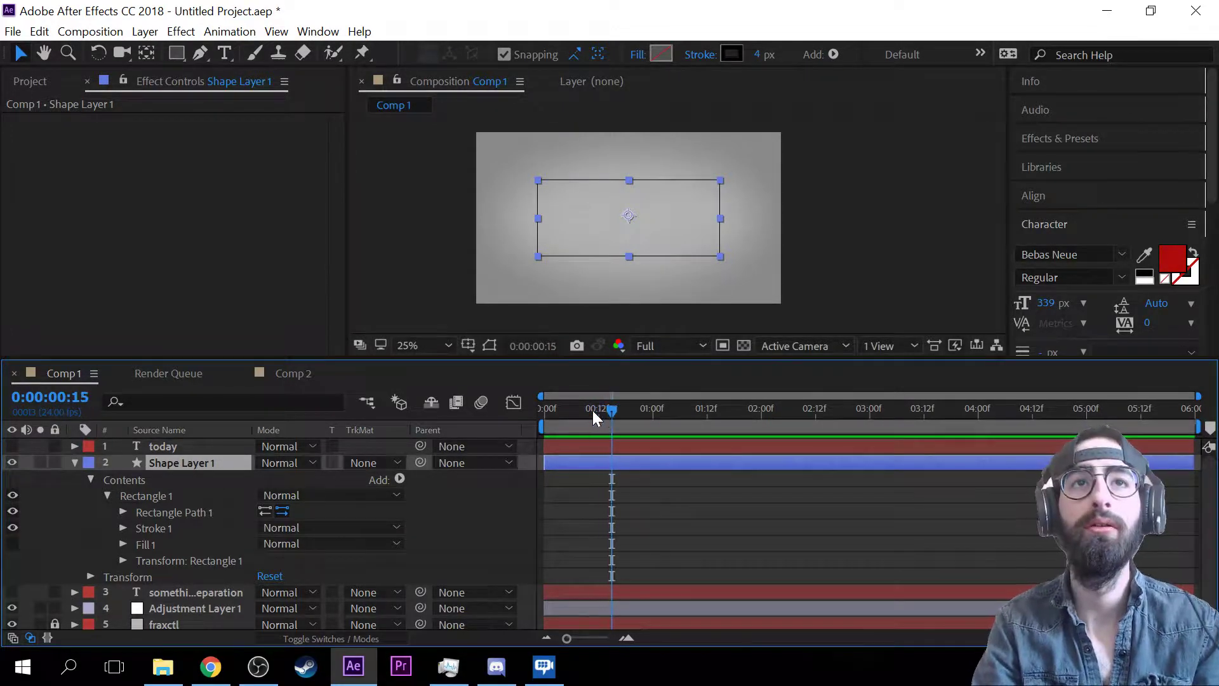
key("Page_Up")
key("Page_Up")
key("Page_Up")
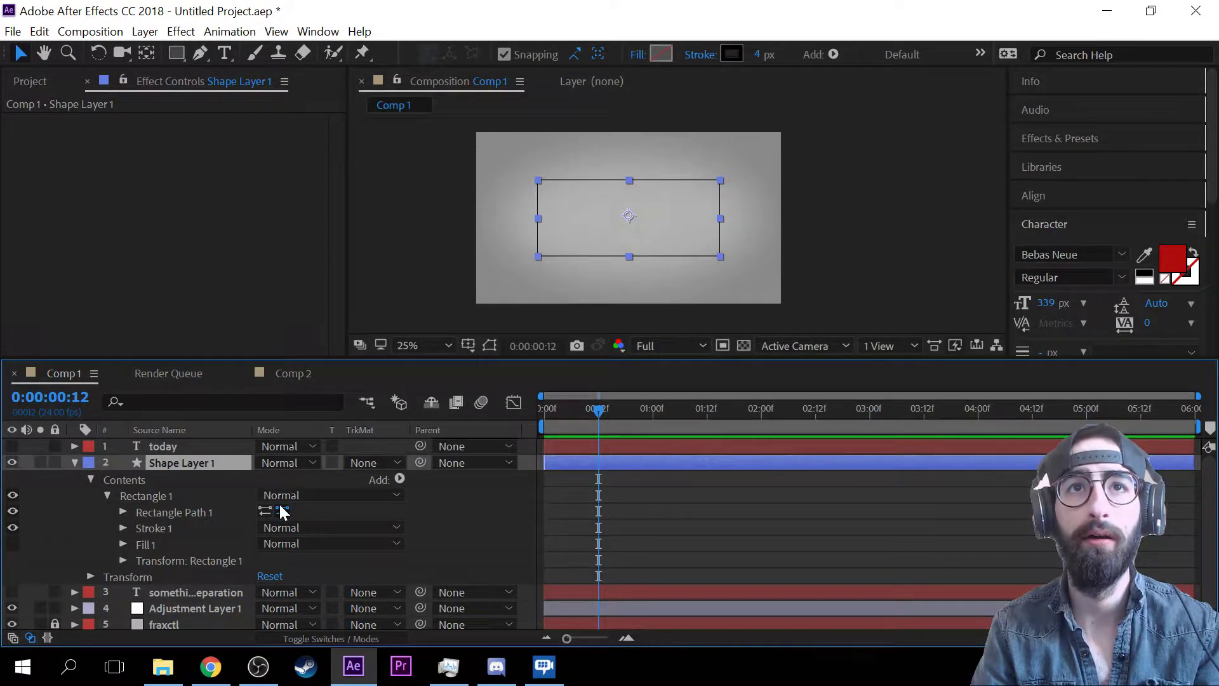
- Add a Trim Paths operation to Shape Layer 1 and expand its properties
left_click(399, 479)
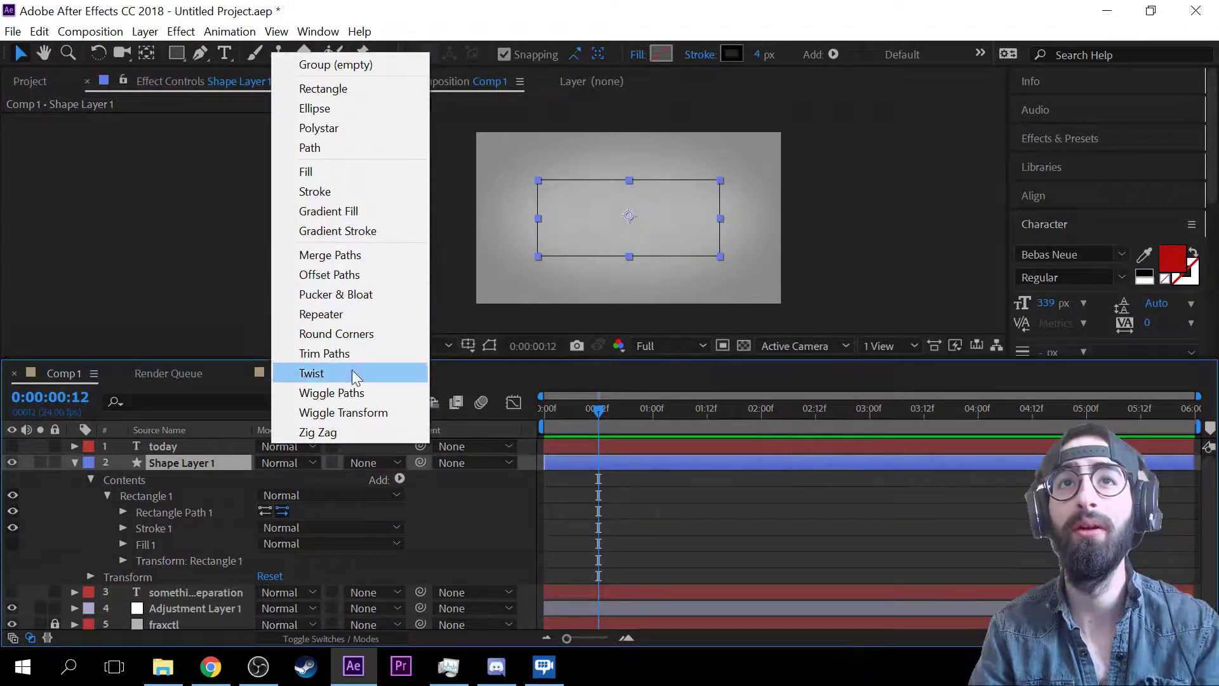
left_click(352, 352)
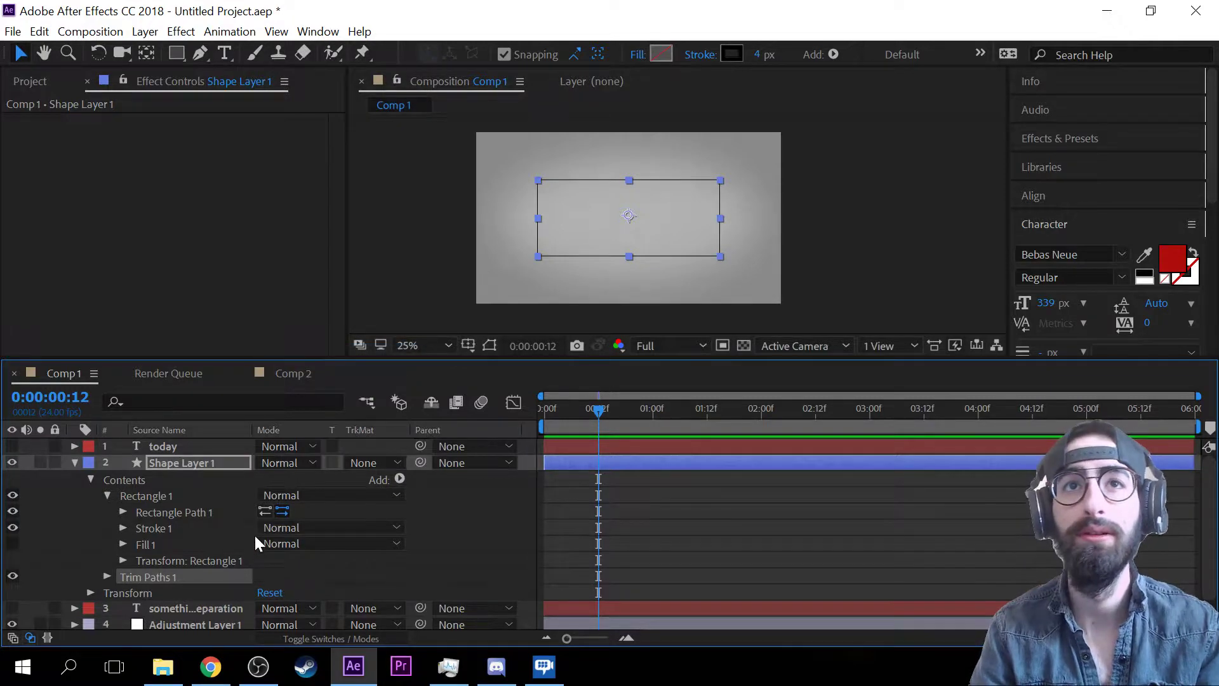
left_click(105, 578)
left_click(107, 577)
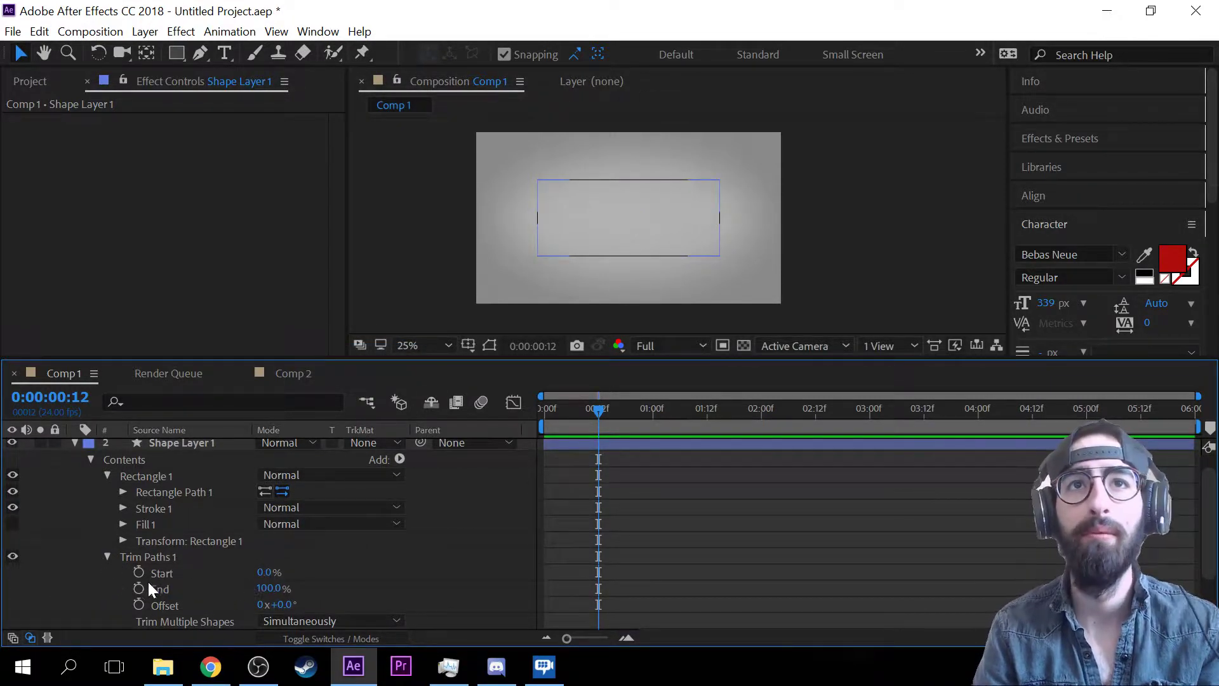
- Try out Trim Paths' Start and End, finish with both at 100%, and add an End keyframe at 0:00:00:12
left_click(263, 575)
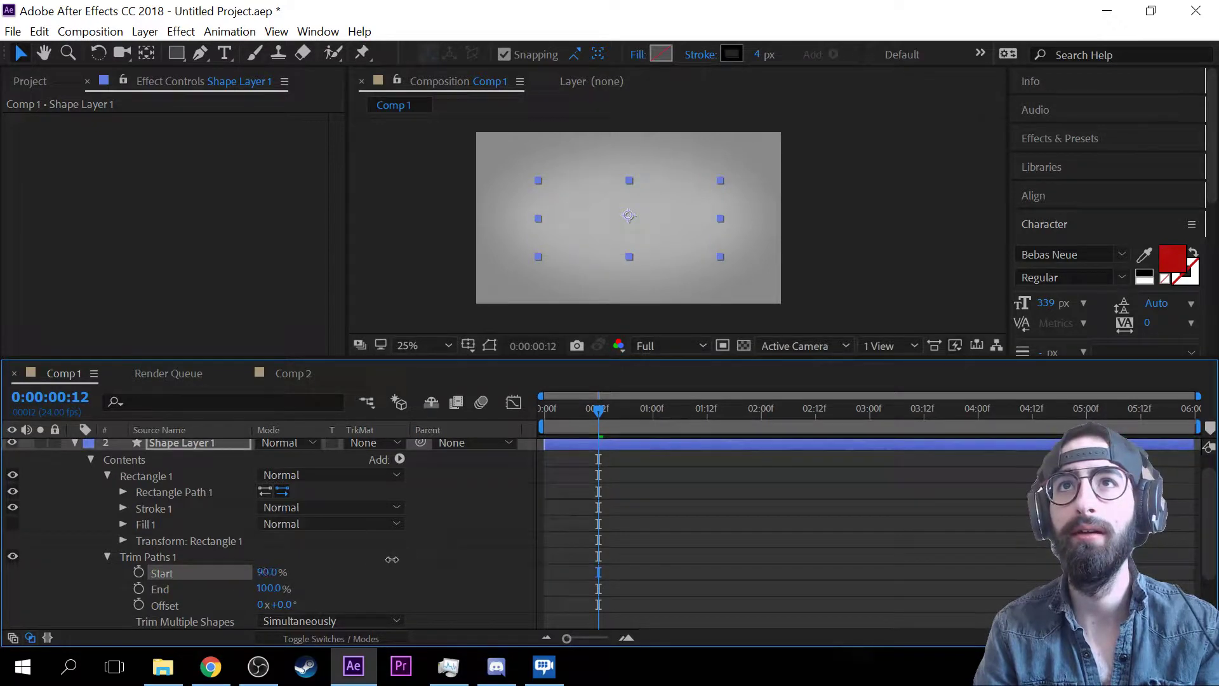
left_click(253, 588, "shift")
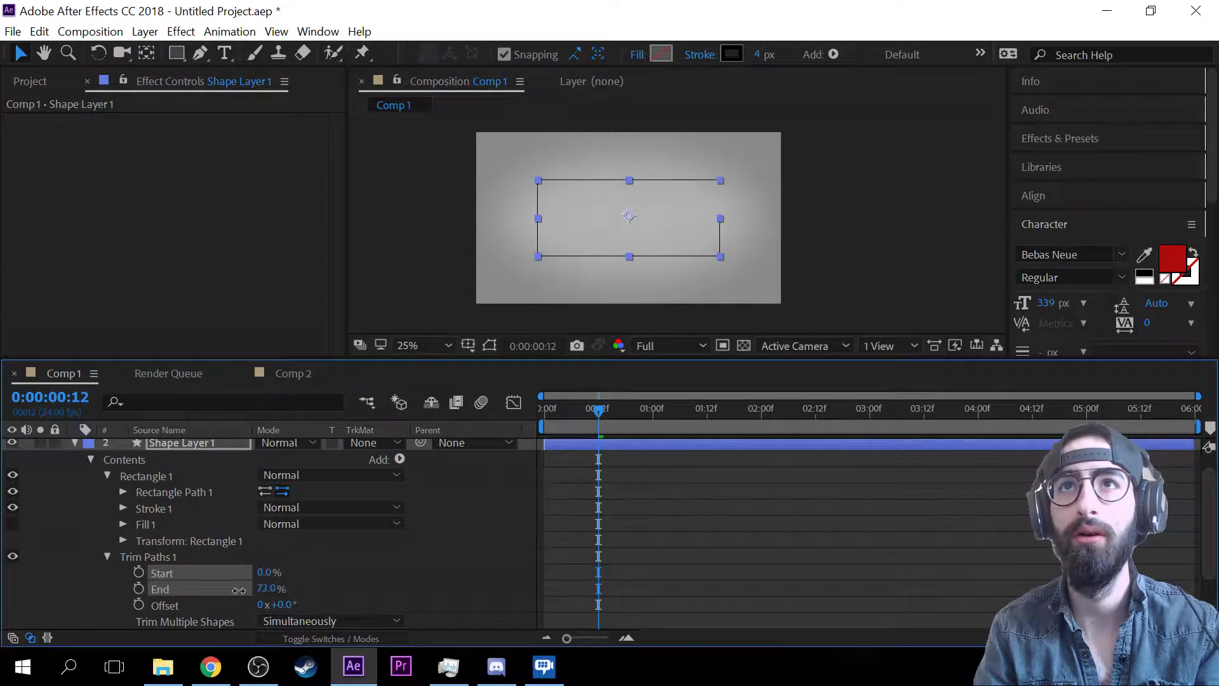
left_click_drag(257, 584, 394, 583)
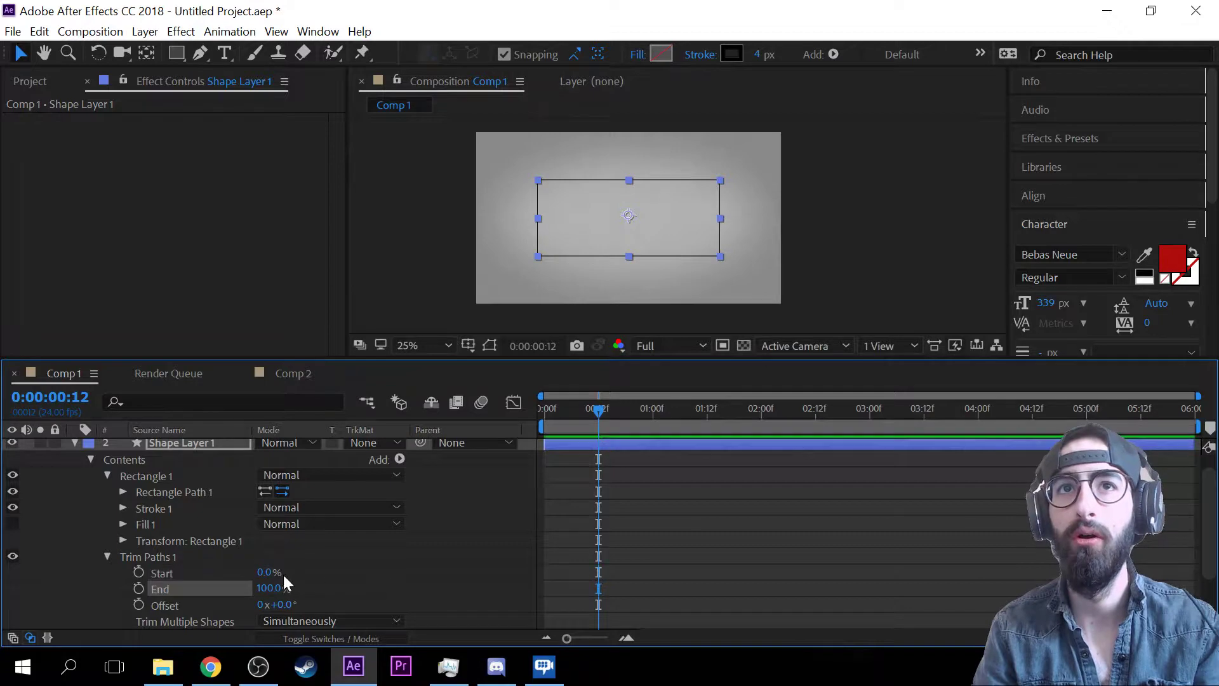
mouse_move(263, 570)
left_mouse_down()
mouse_move(299, 566)
mouse_move(190, 566)
mouse_move(267, 569)
mouse_move(298, 604)
mouse_move(191, 587)
mouse_move(279, 587)
mouse_move(174, 586)
mouse_move(522, 574)
left_mouse_up()
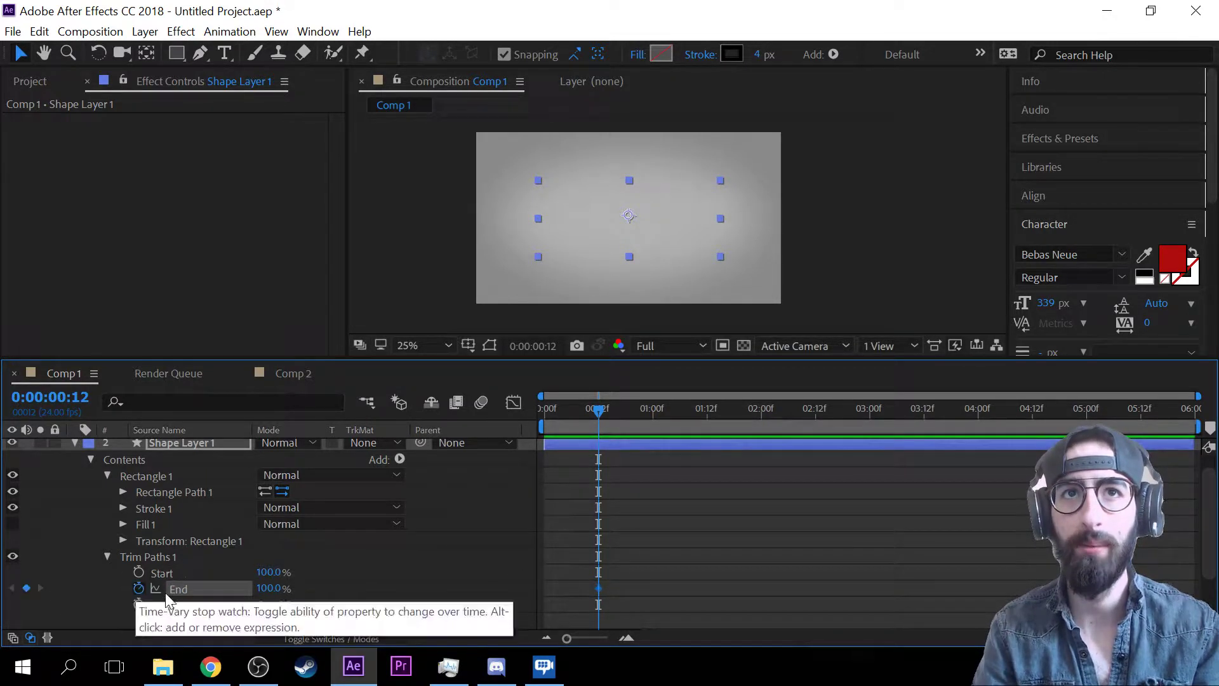
- Move the Trim Paths End keyframe to 0:00:00:00, set End to 0% at 0:00:00:12, and preview the animation
left_click(139, 589)
left_click_drag(599, 588, 504, 597)
key("Caps_Lock")
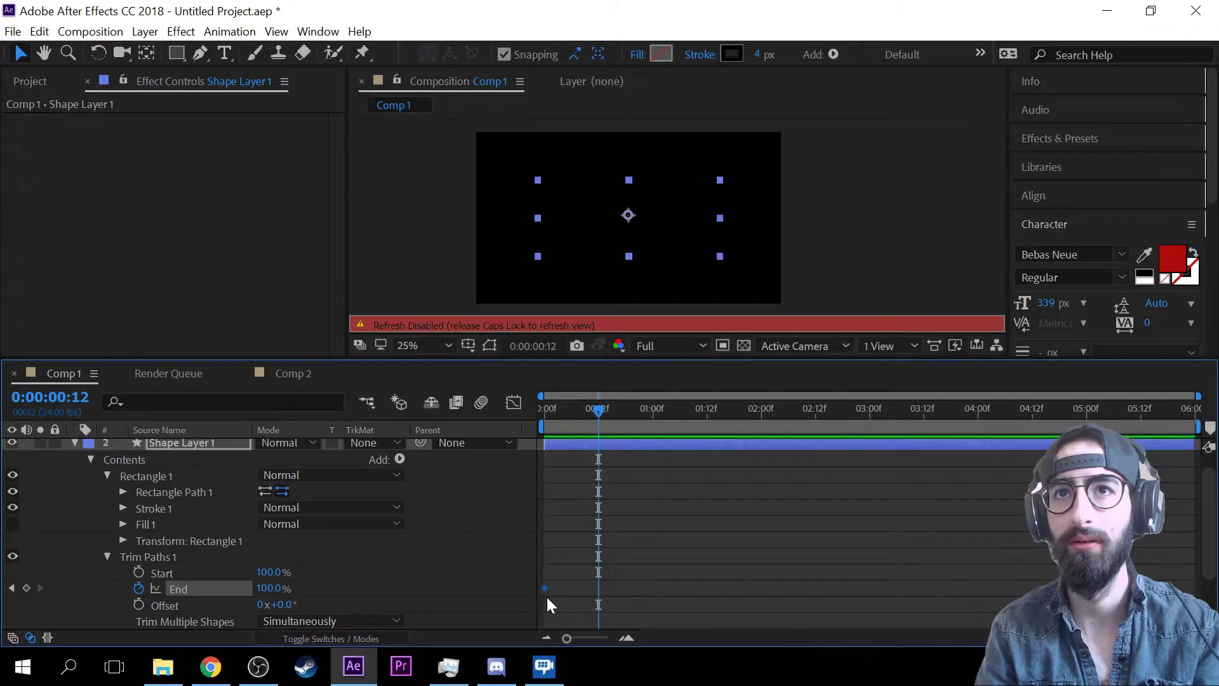
key("Caps_Lock")
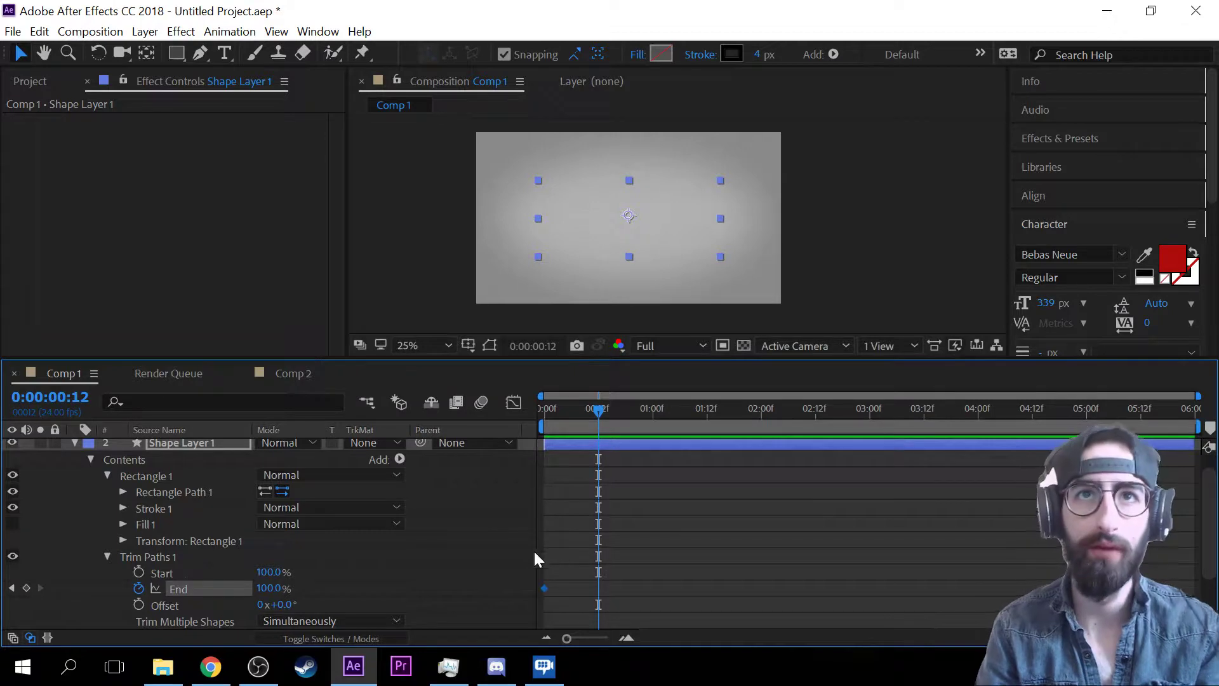
left_click(269, 588)
type("45")
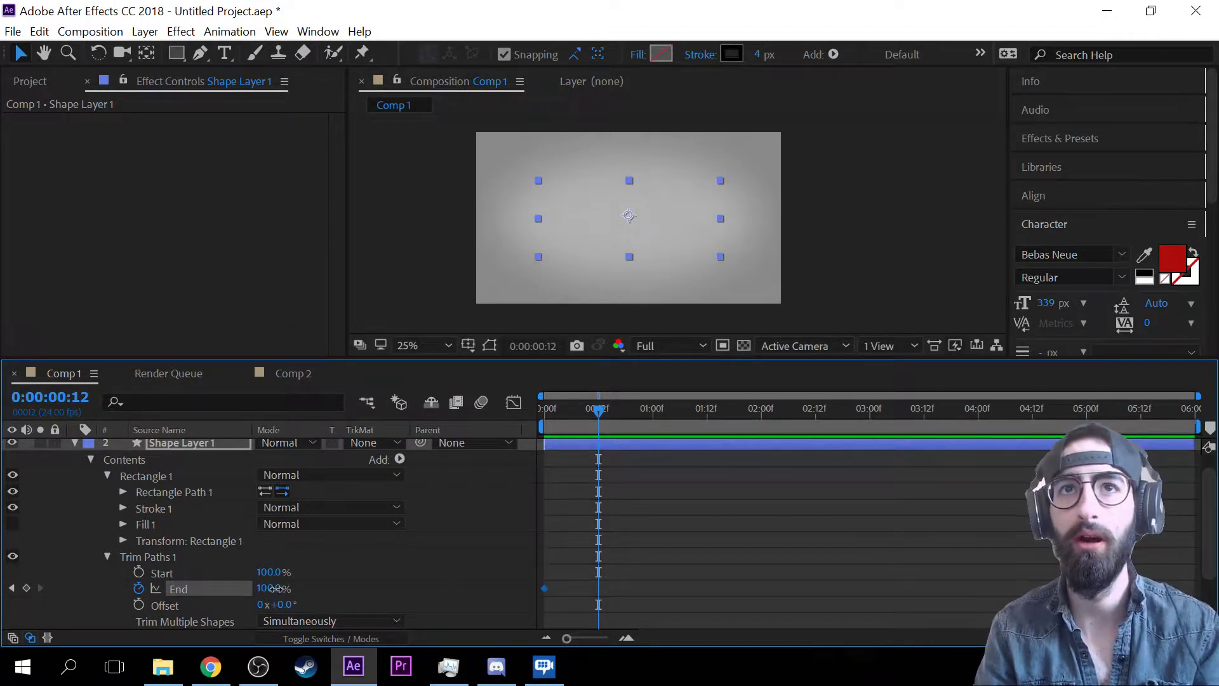
key("Return")
left_click_drag(223, 588, 187, 589)
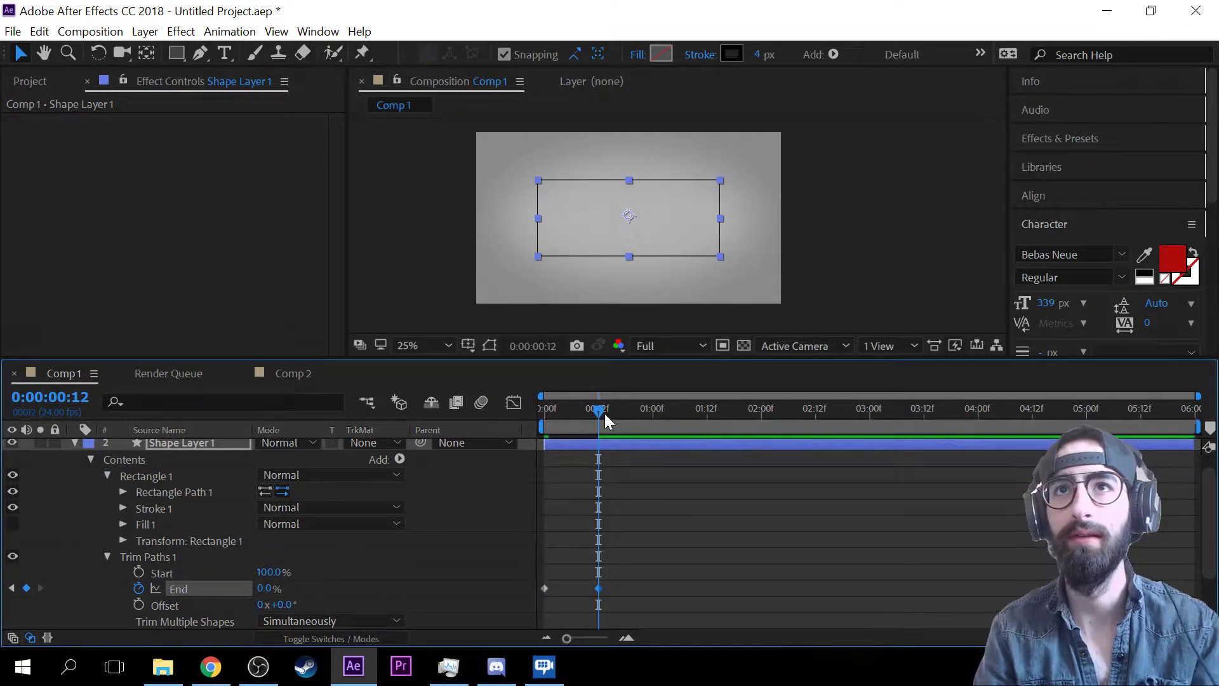
key("Home")
key("space")
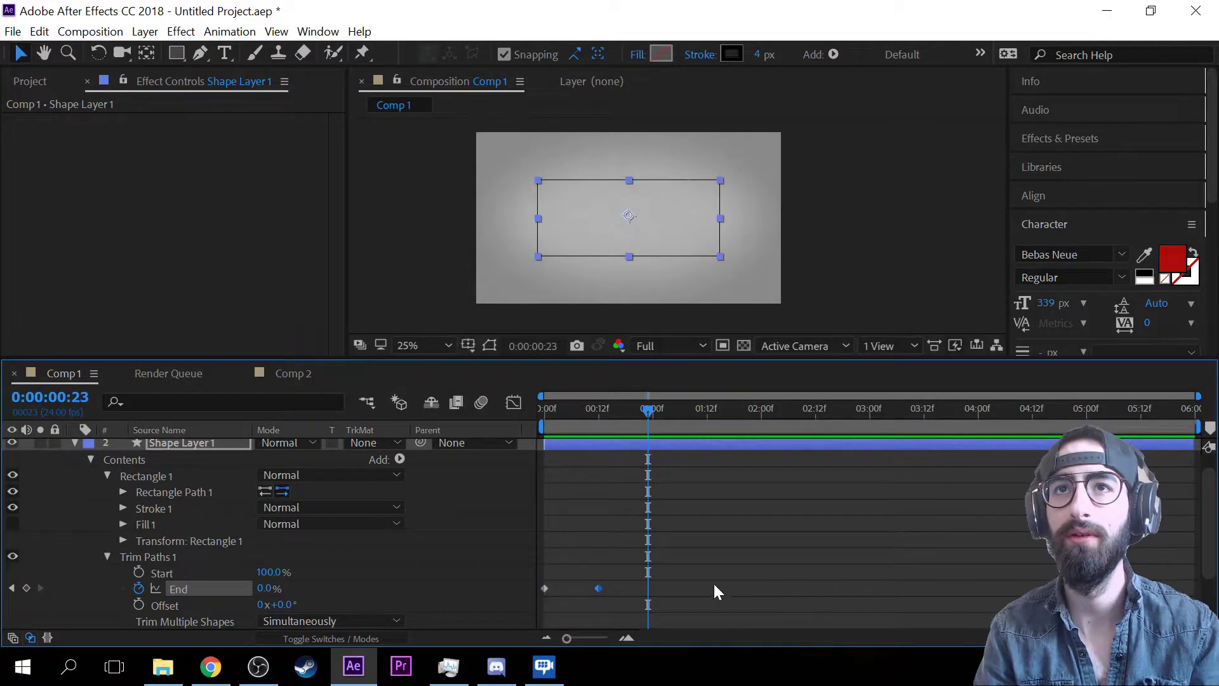
- Try Easy Ease on both End keyframes and preview the animation from the start
left_click_drag(680, 576, 540, 591)
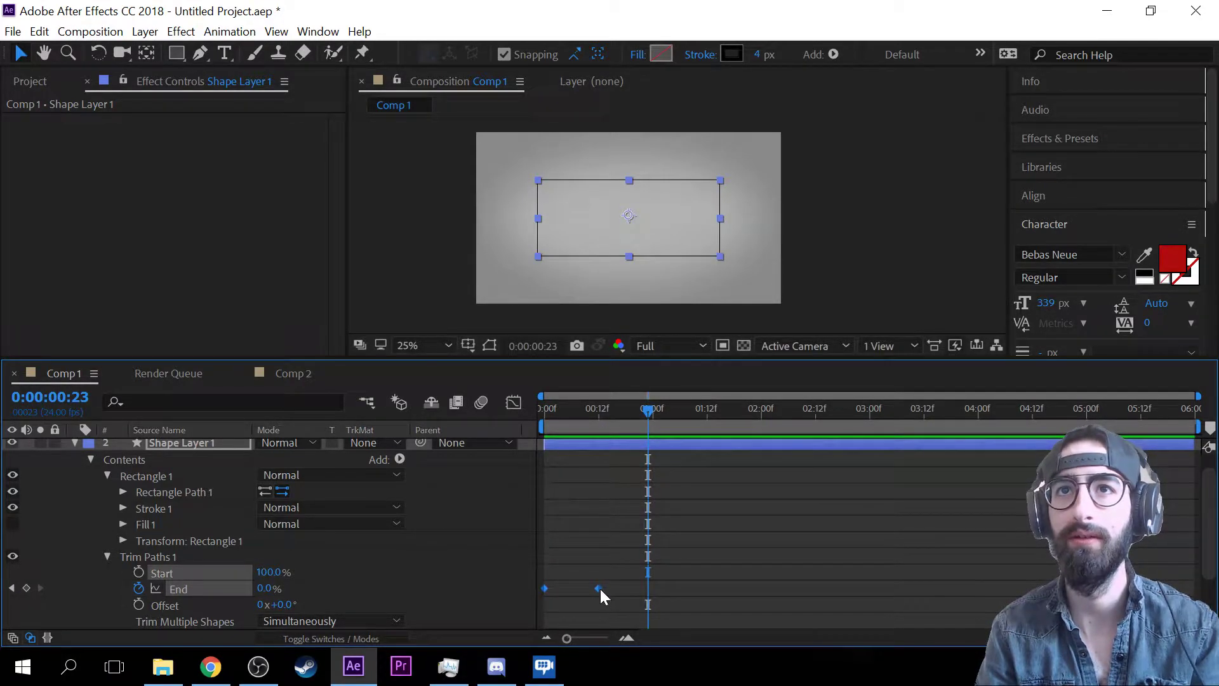
right_click(600, 589)
mouse_move(667, 581)
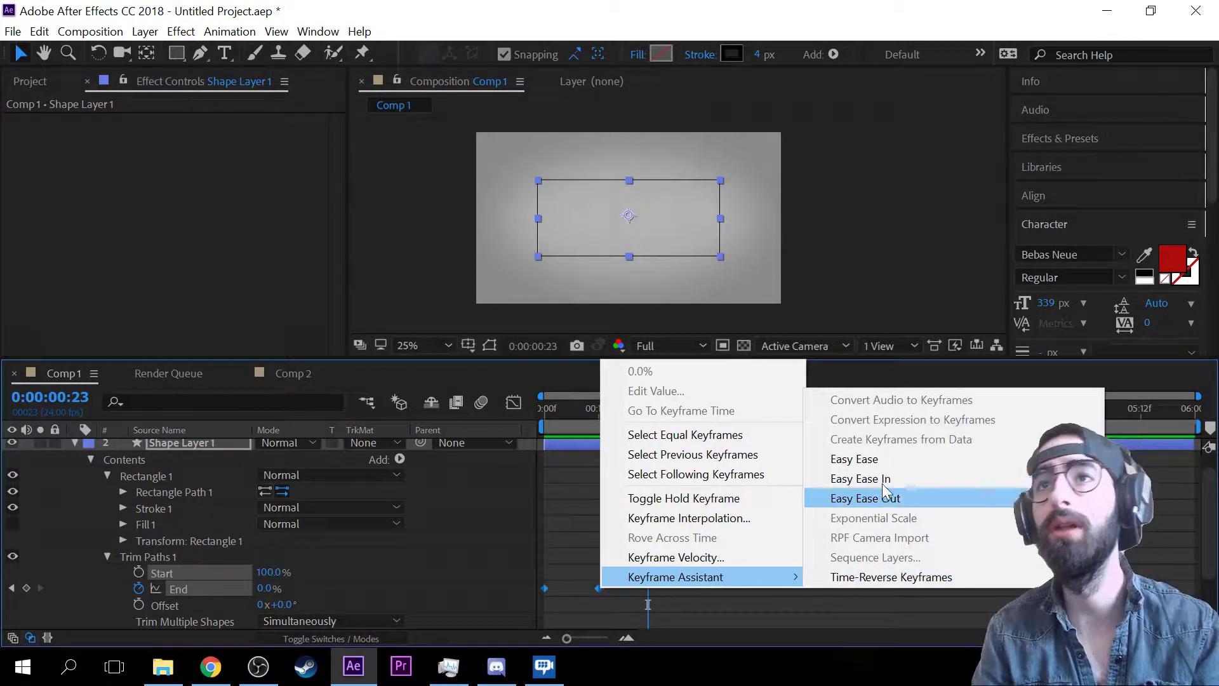
left_click(895, 457)
key("Home")
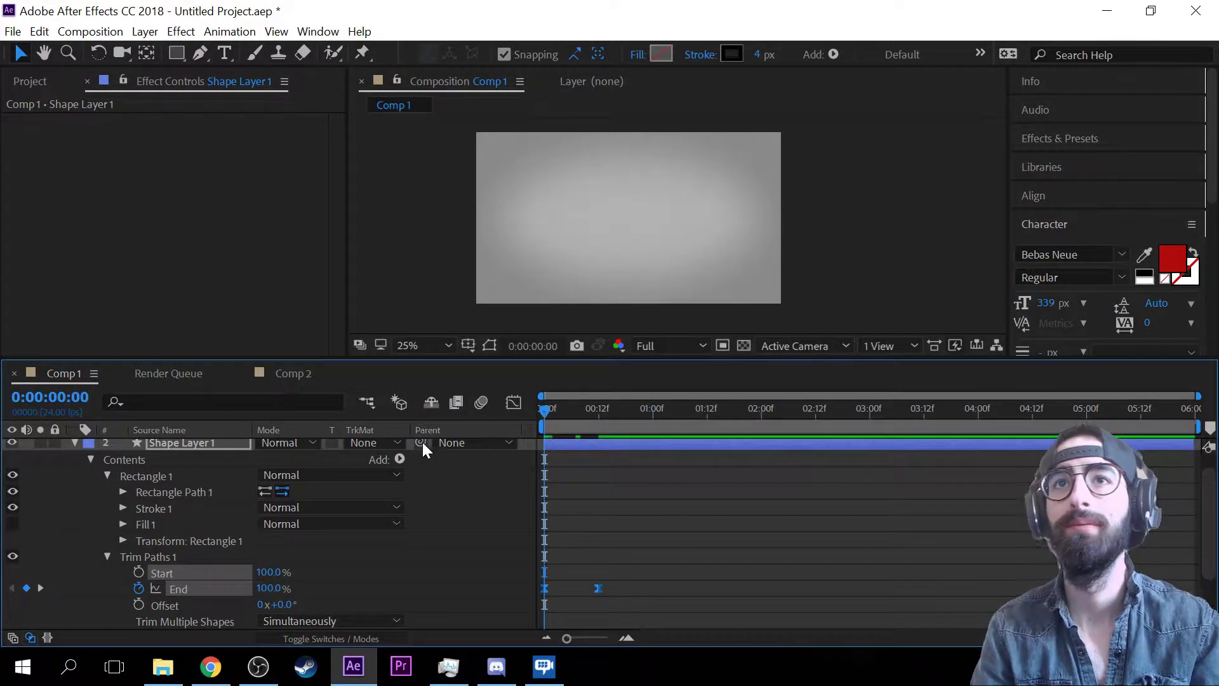
key("space")
key("space")
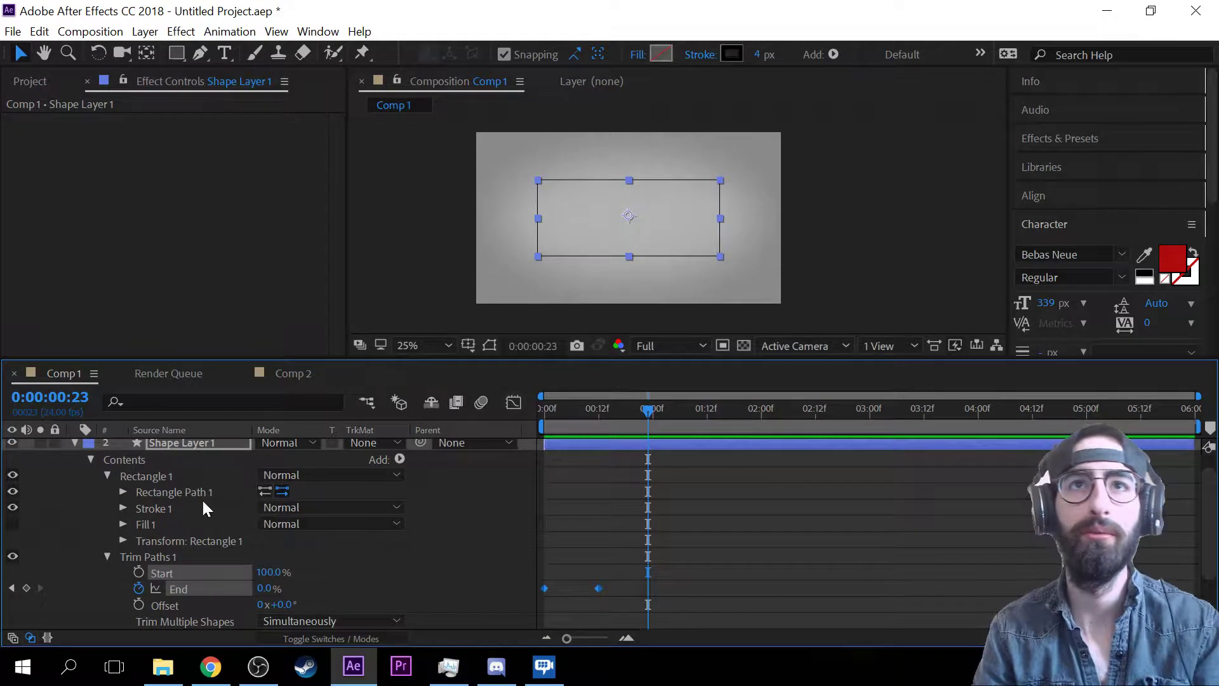
- Reveal only Shape Layer 1's keyframed End property, show its curve in the Graph Editor, and scrub through the animation
left_click(73, 442)
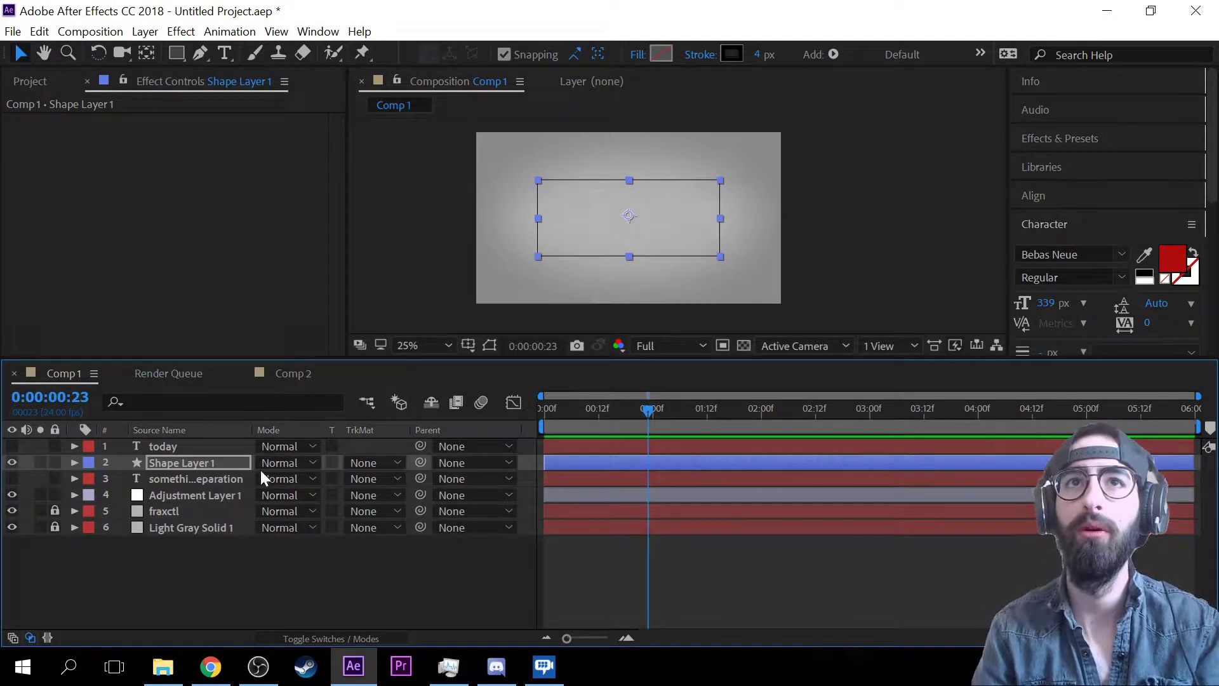
key("u")
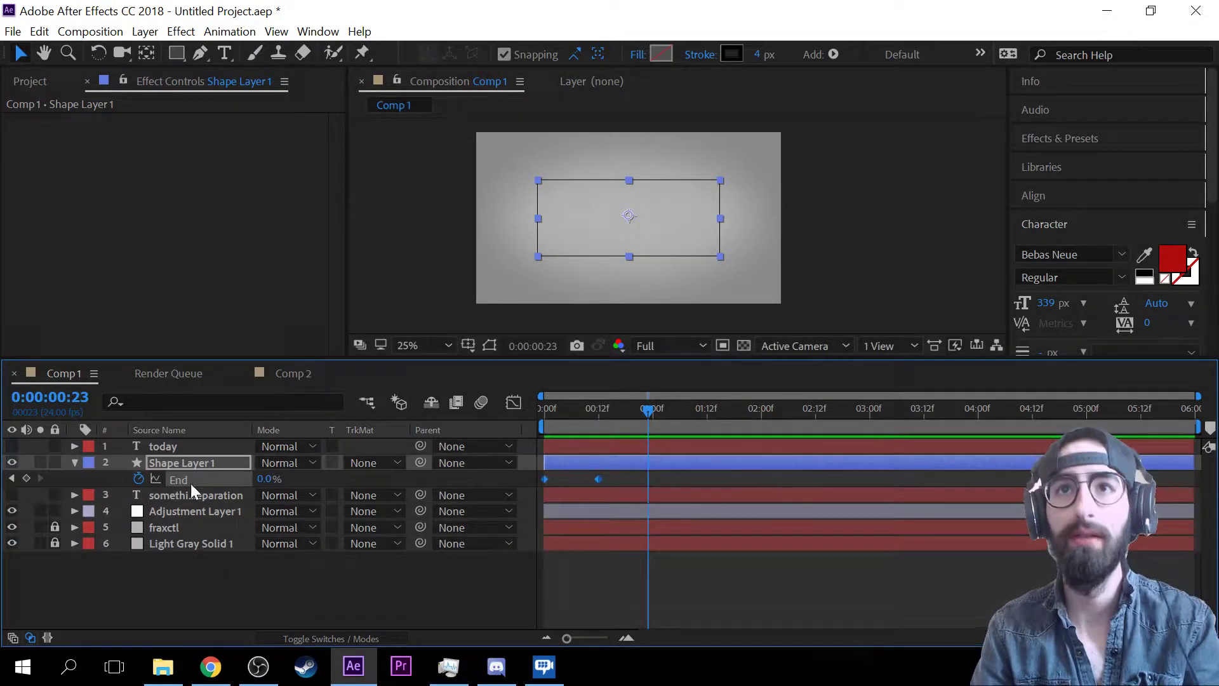
mouse_move(654, 410)
left_mouse_down()
mouse_move(513, 418)
mouse_move(596, 426)
left_mouse_up()
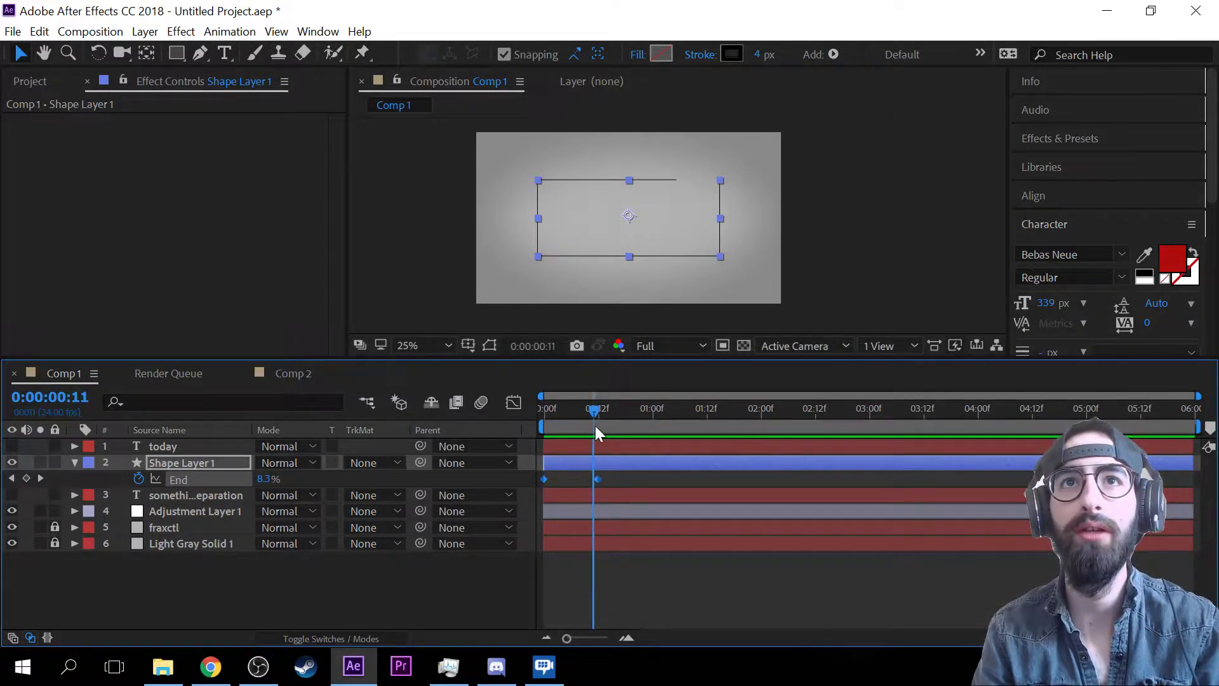
left_click(512, 401)
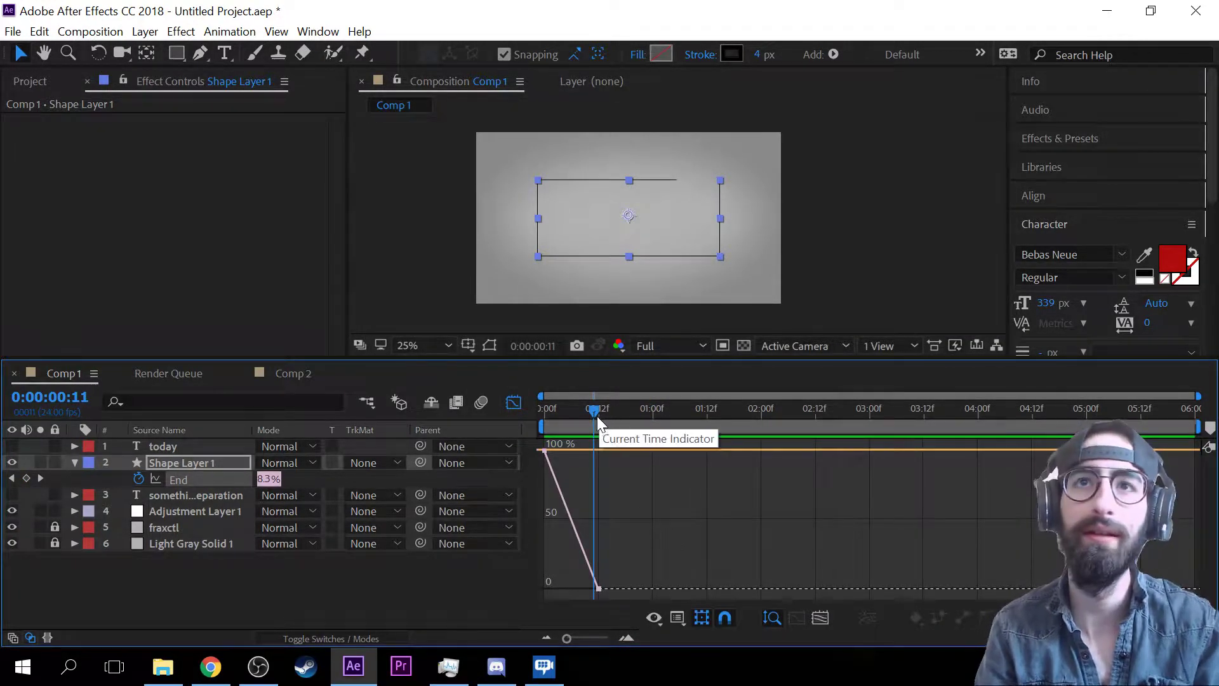
left_click_drag(595, 417, 543, 426)
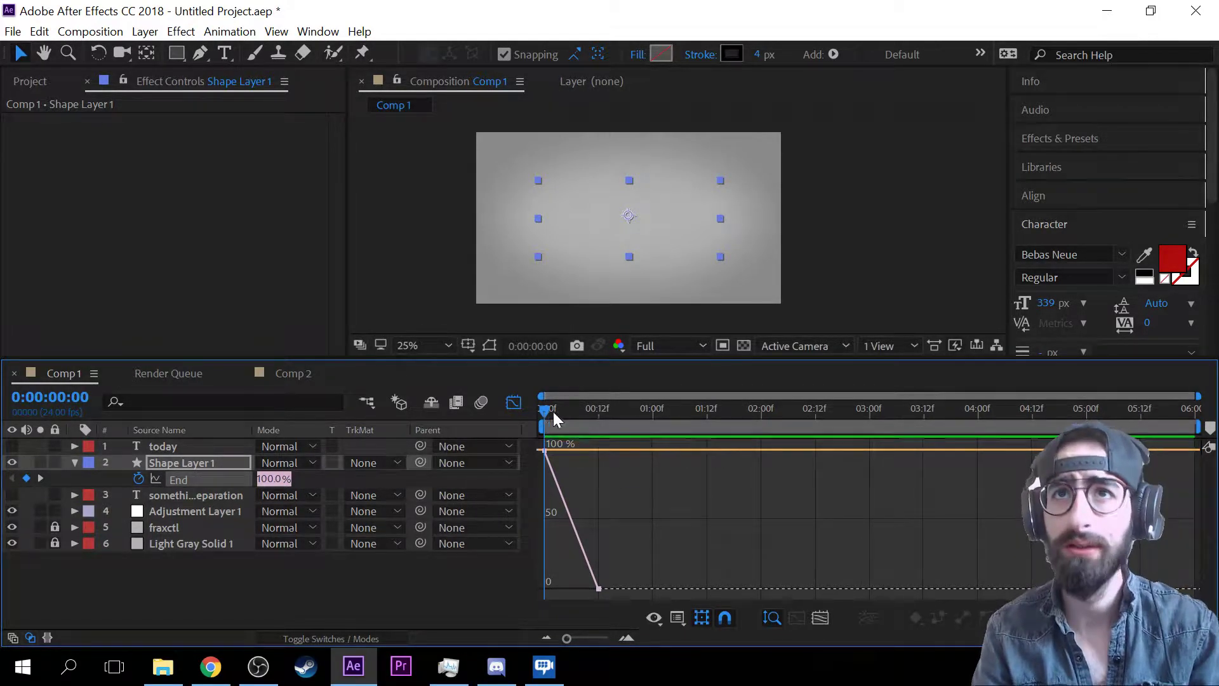
mouse_move(554, 411)
left_mouse_down()
mouse_move(604, 433)
mouse_move(582, 434)
left_mouse_up()
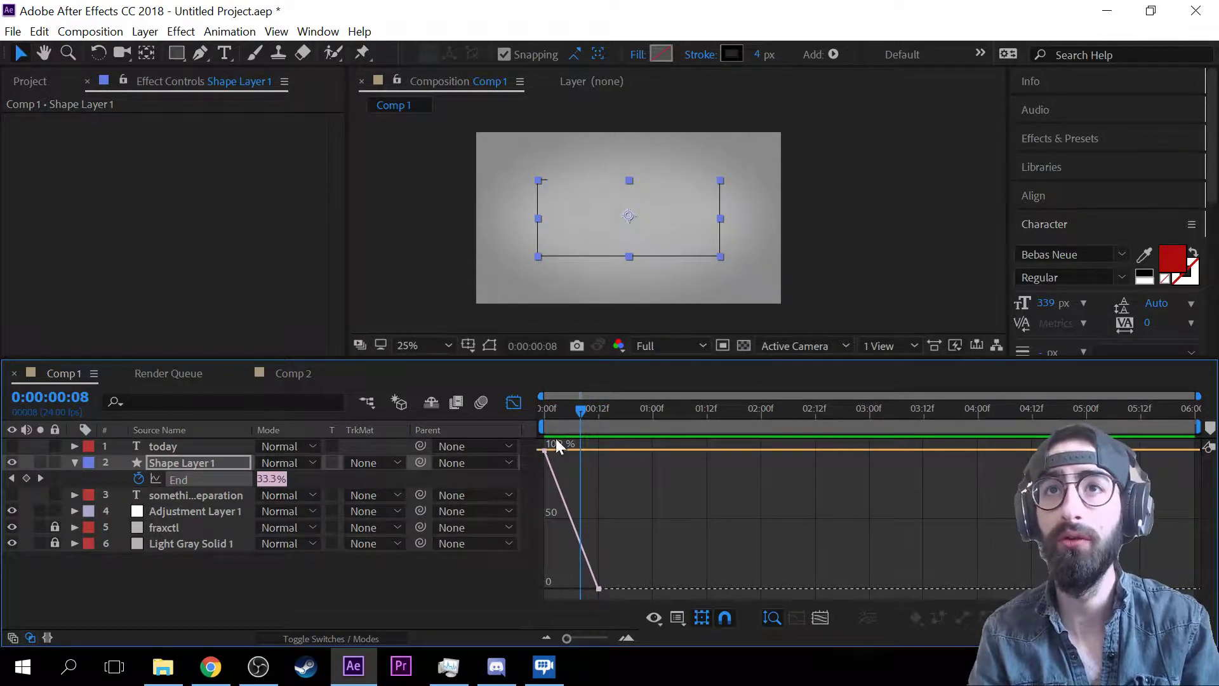
- Try moving the 0% End keyframe out to about 4 seconds in the graph, then undo the move
left_click_drag(599, 588, 986, 590)
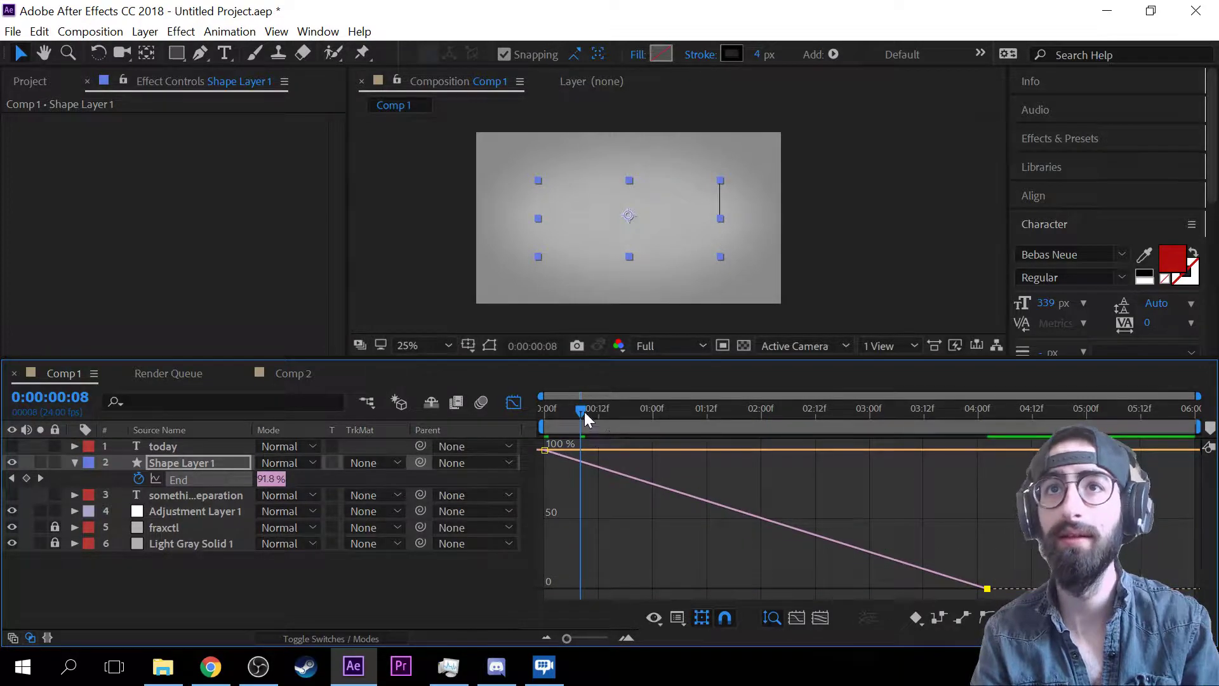
left_click_drag(581, 414, 588, 449)
key("ctrl+z")
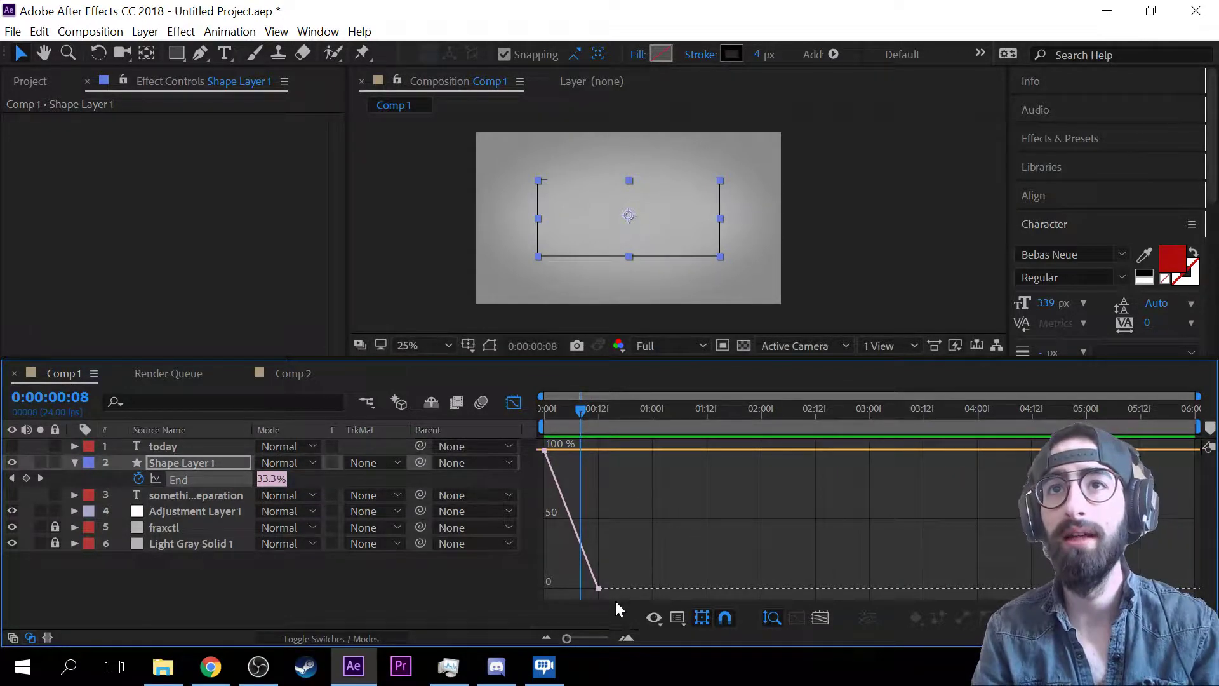
- Select both End keyframes in the graph, try shifting them together to just past 3 seconds, and undo the shift
left_click_drag(616, 596, 530, 438)
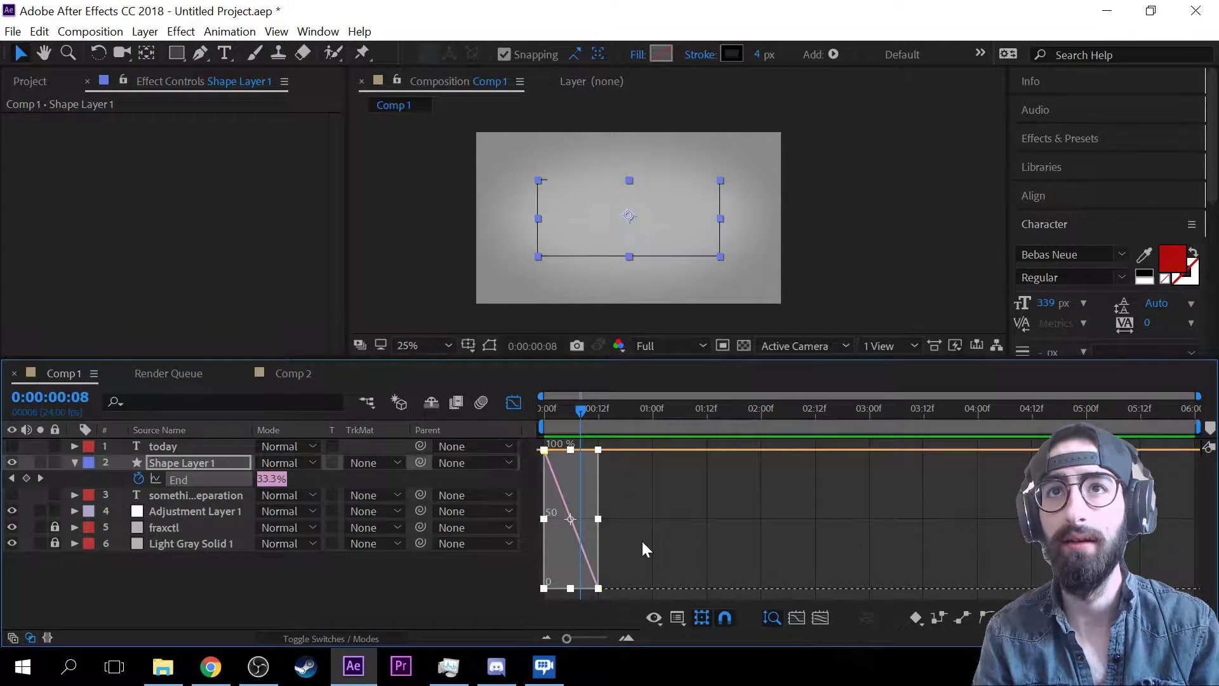
left_click_drag(581, 527, 931, 532)
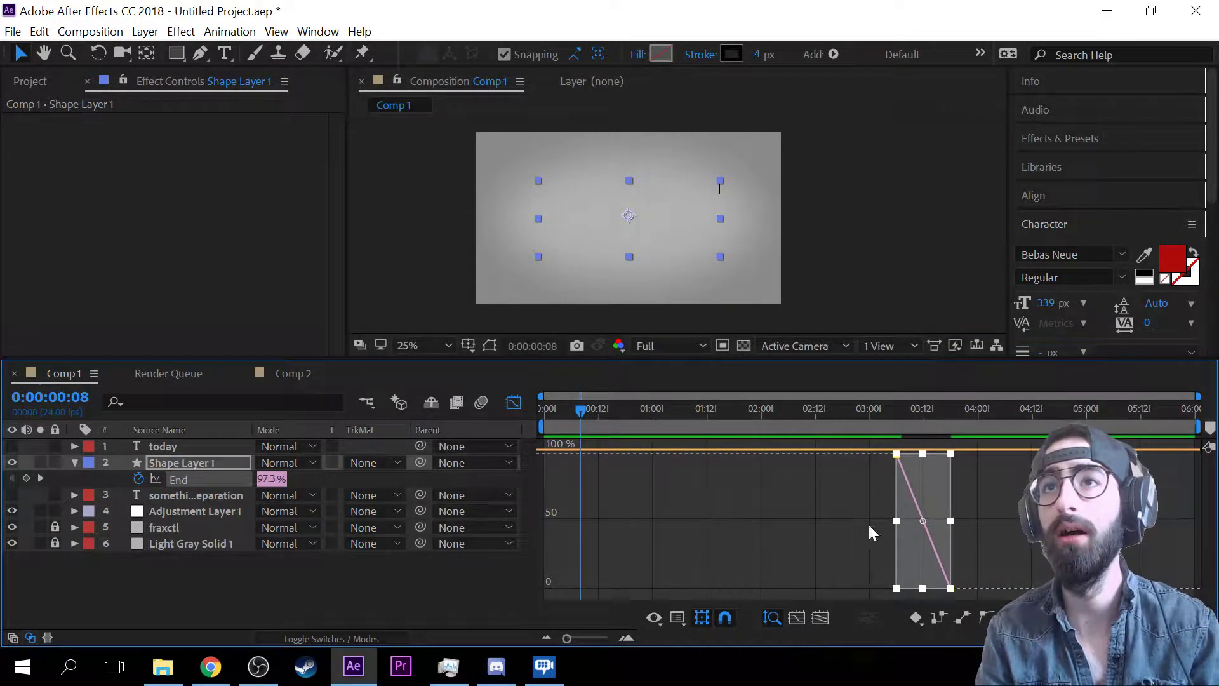
left_click_drag(864, 423, 889, 417)
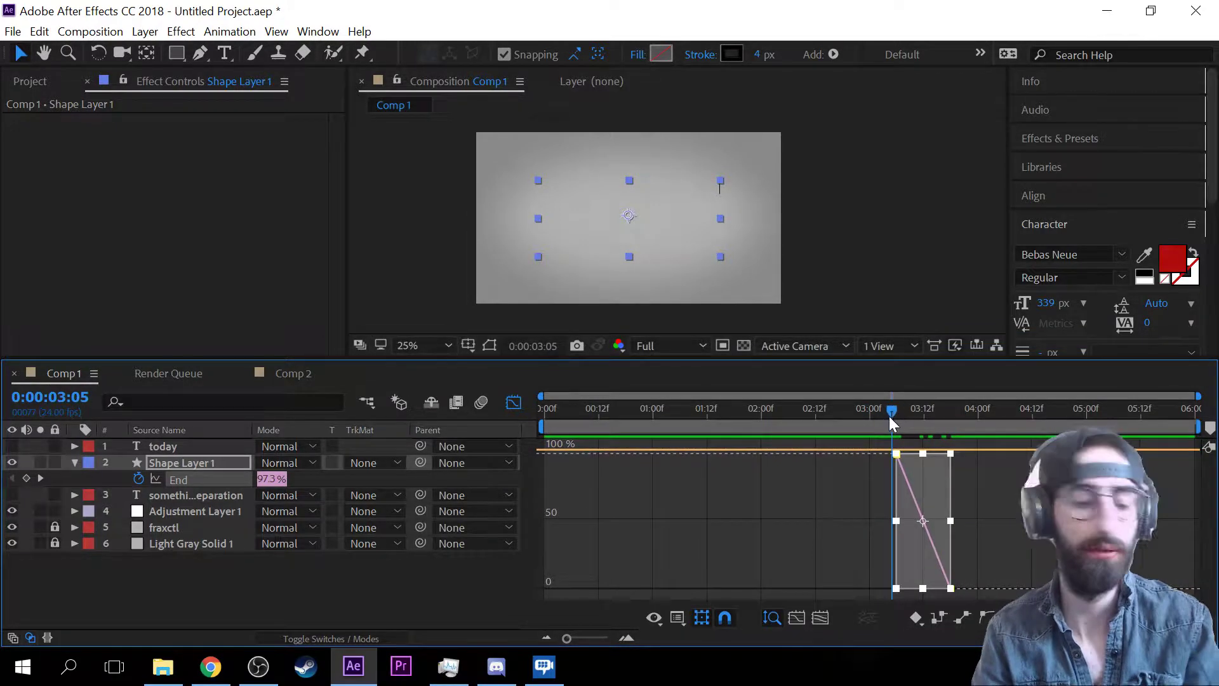
key("ctrl+z")
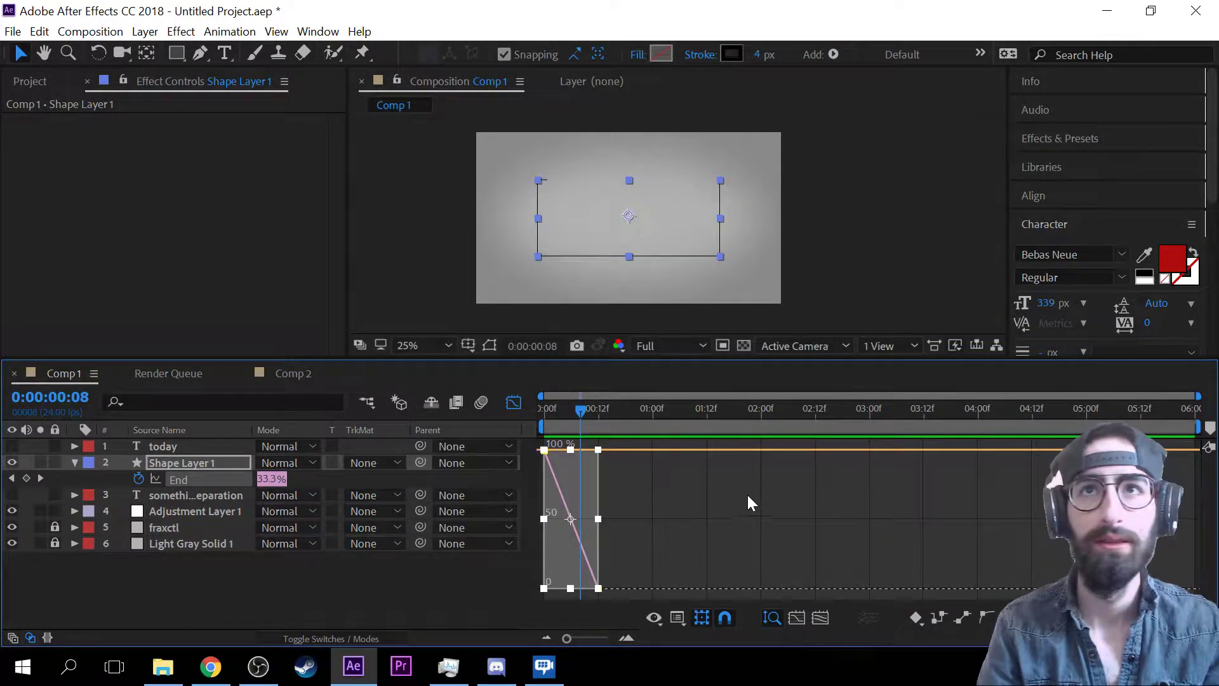
- Apply Easy Ease to both selected End keyframes from within the Graph Editor
left_click(920, 623)
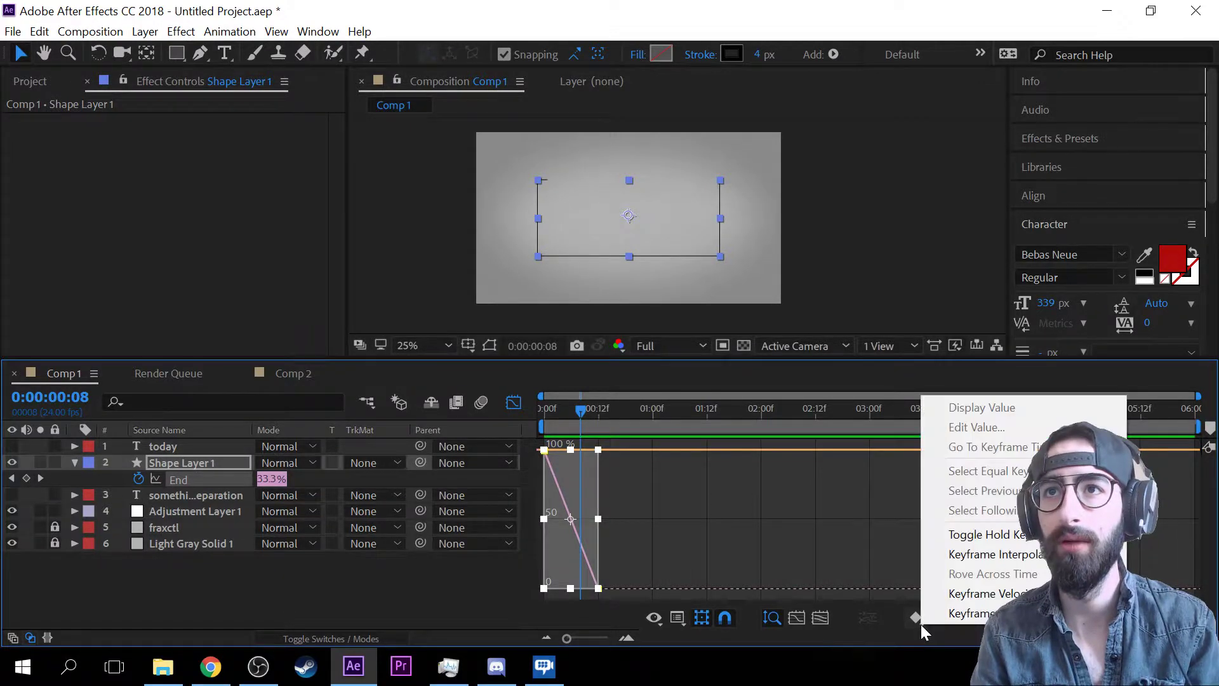
left_click(908, 623)
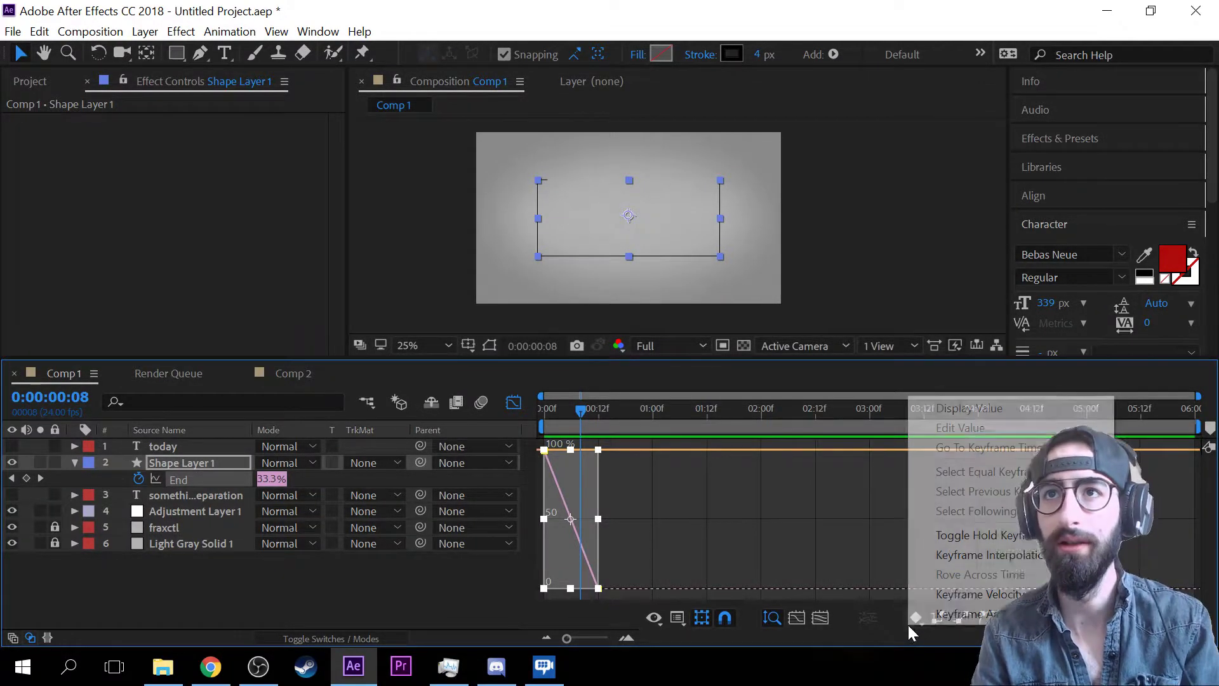
left_click(883, 632)
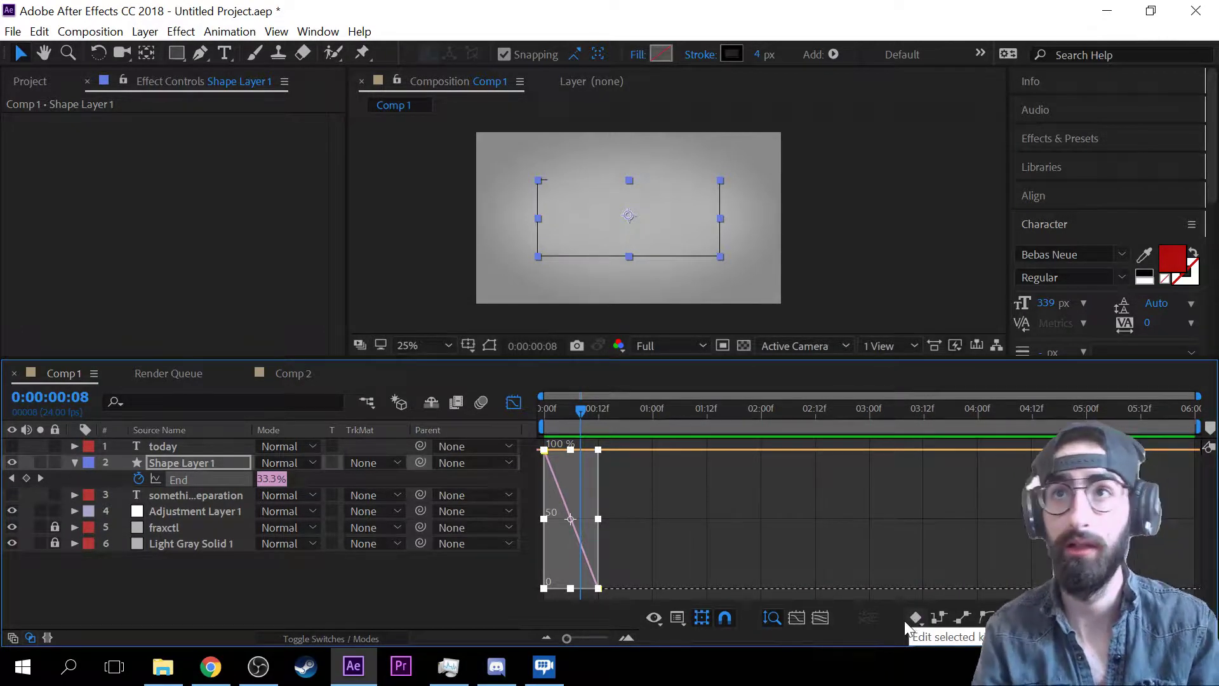
left_click(919, 619)
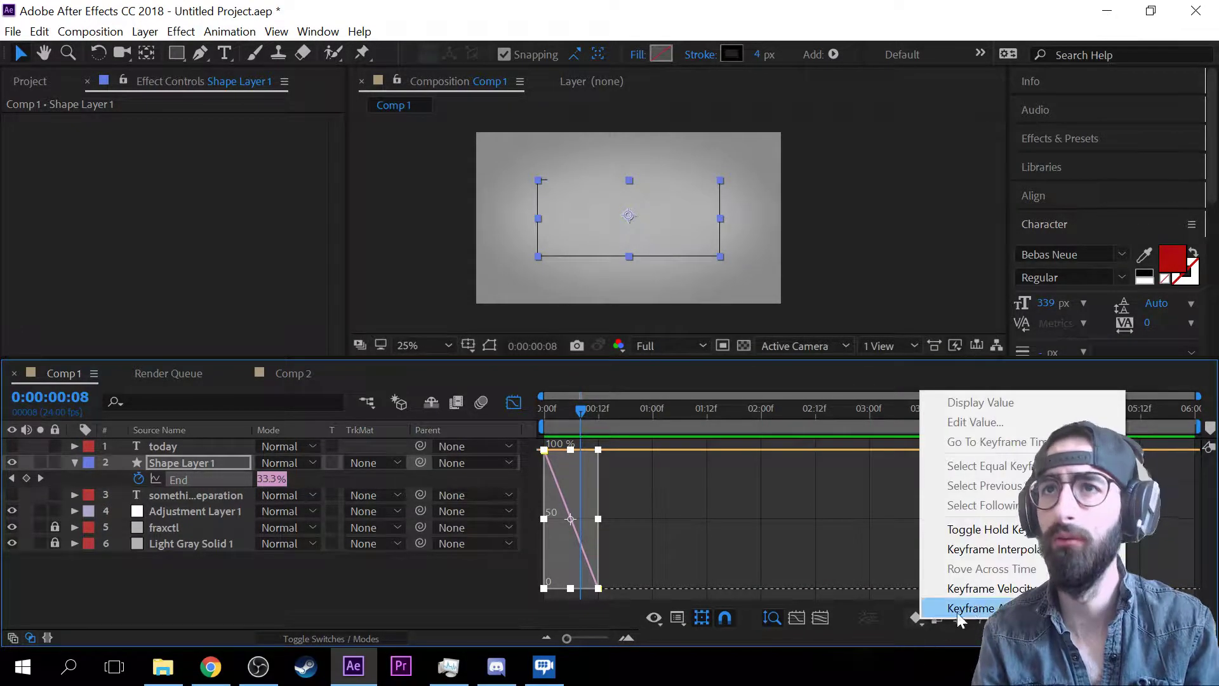
mouse_move(961, 621)
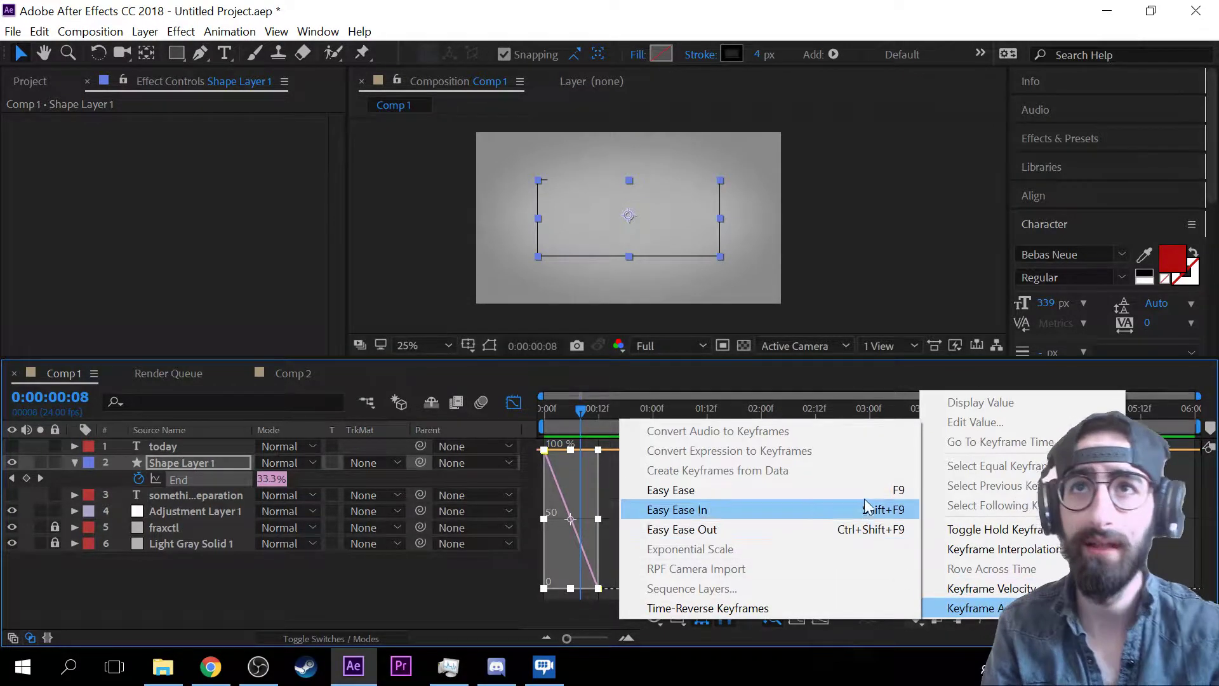
left_click(867, 491)
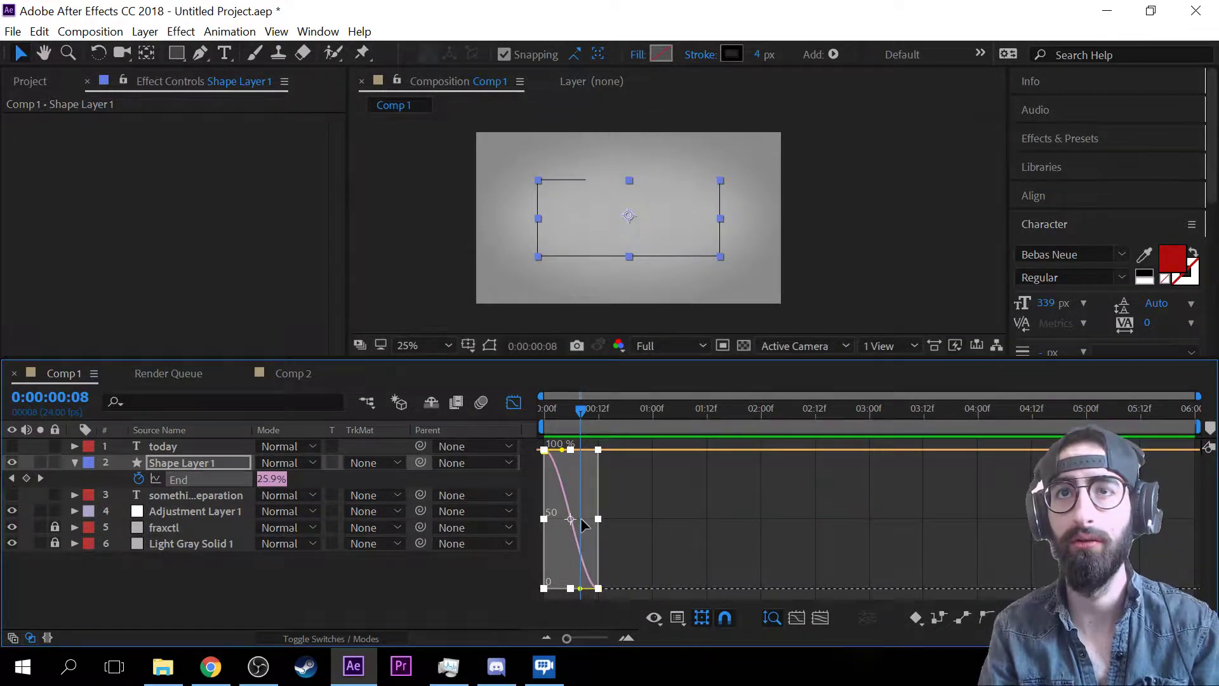
- Scrub back to 0:00:00:00 and preview the eased End animation
mouse_move(545, 461)
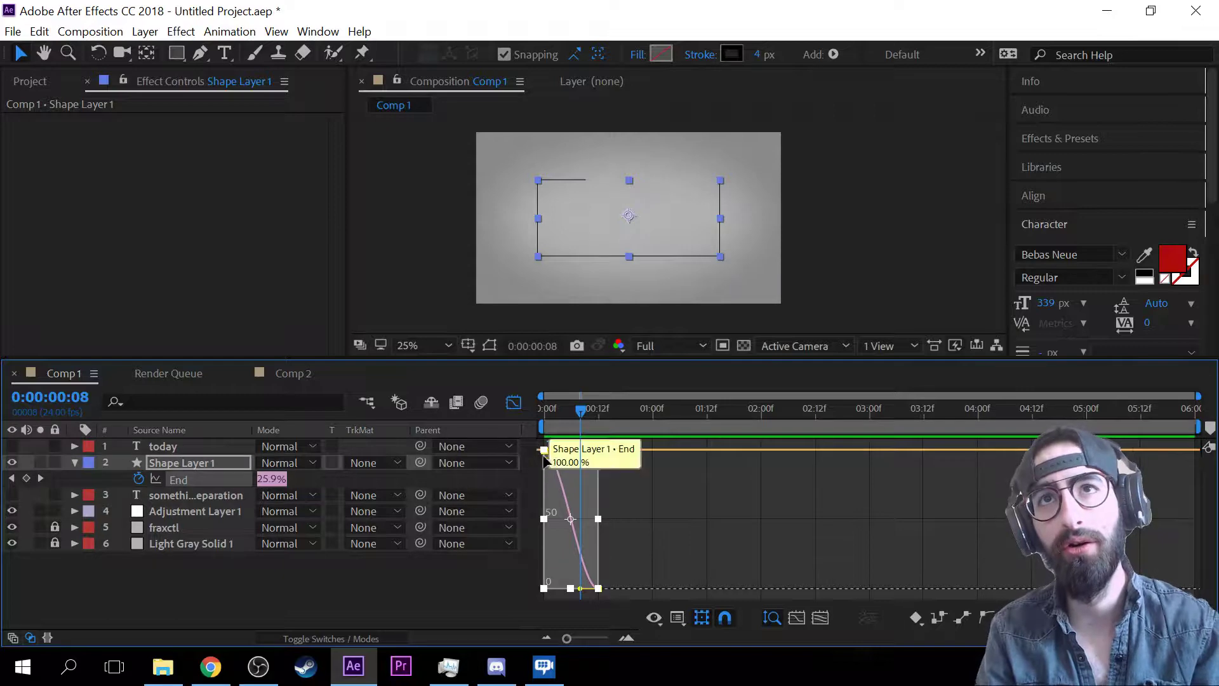
left_click(573, 413)
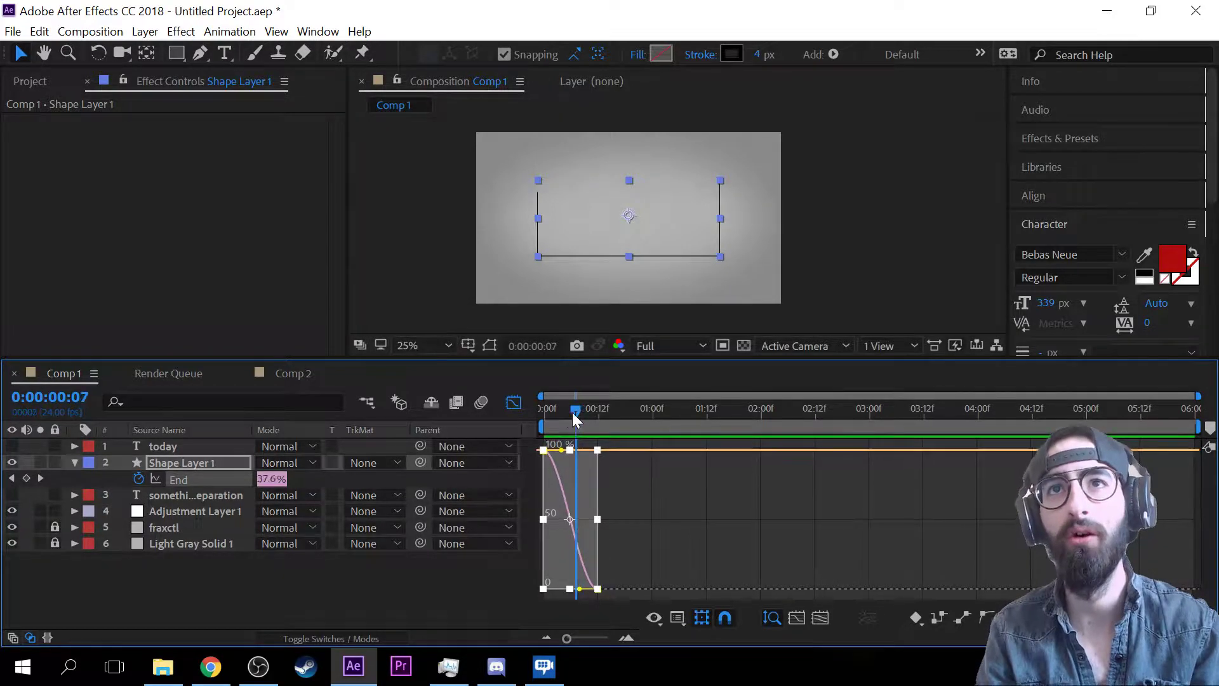
mouse_move(573, 413)
left_mouse_down()
mouse_move(542, 418)
mouse_move(594, 425)
mouse_move(519, 425)
left_mouse_up()
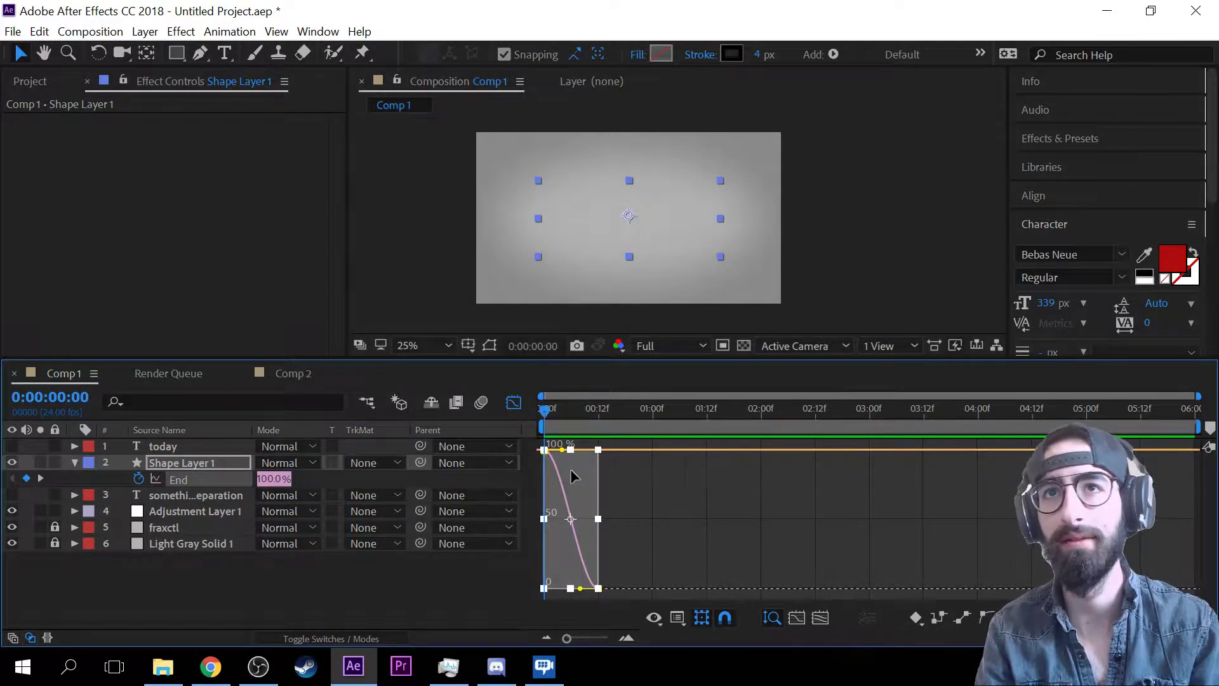
key("space")
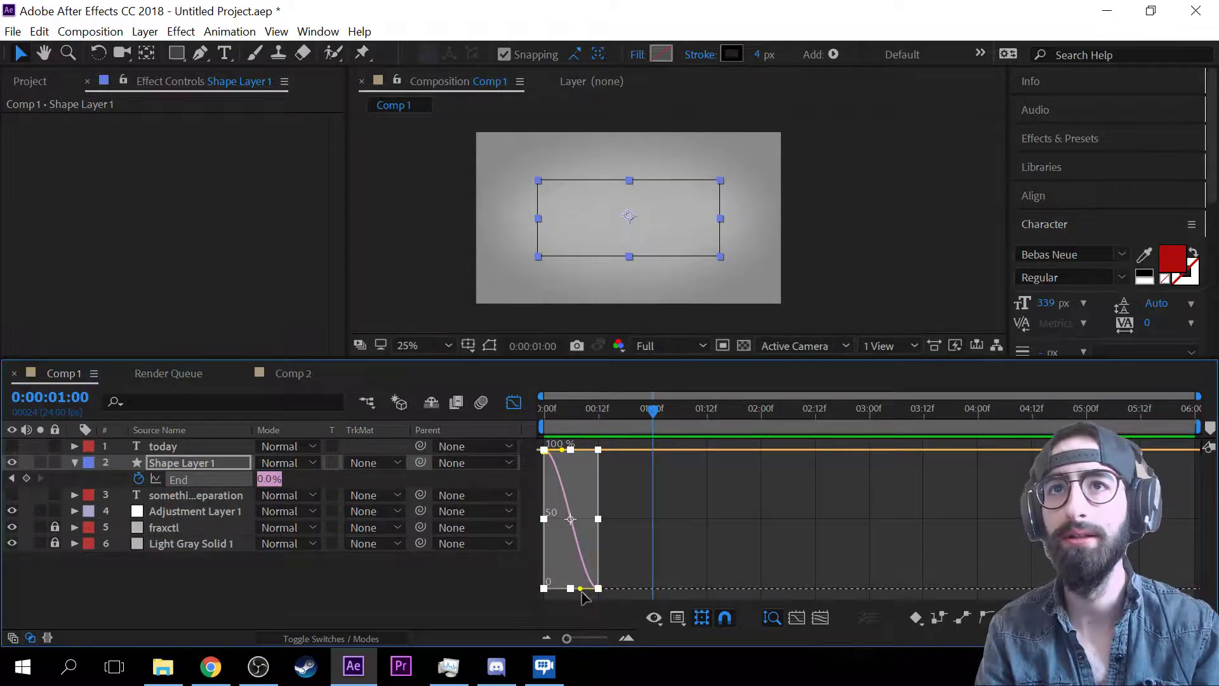
- Lengthen the easing handles of both End keyframes for a steeper mid-curve and preview the animation from 0:00:00:00
left_click_drag(581, 593, 550, 568)
left_click_drag(562, 450, 594, 474)
left_click_drag(655, 413, 482, 425)
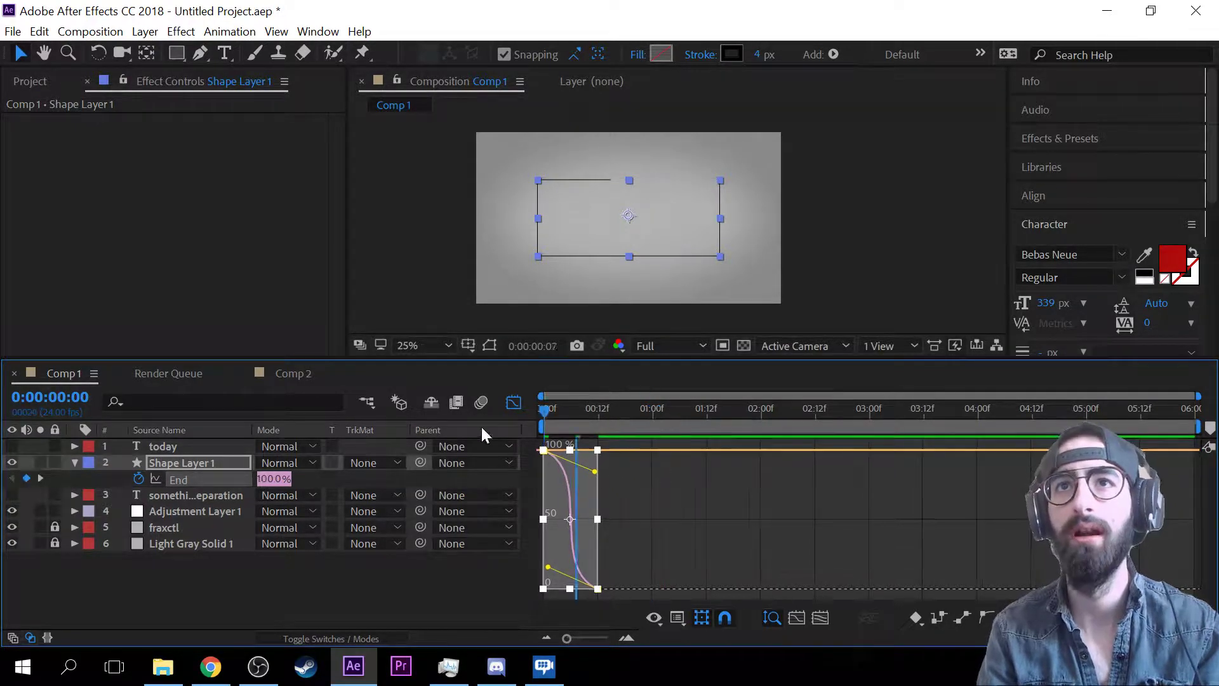
key("space")
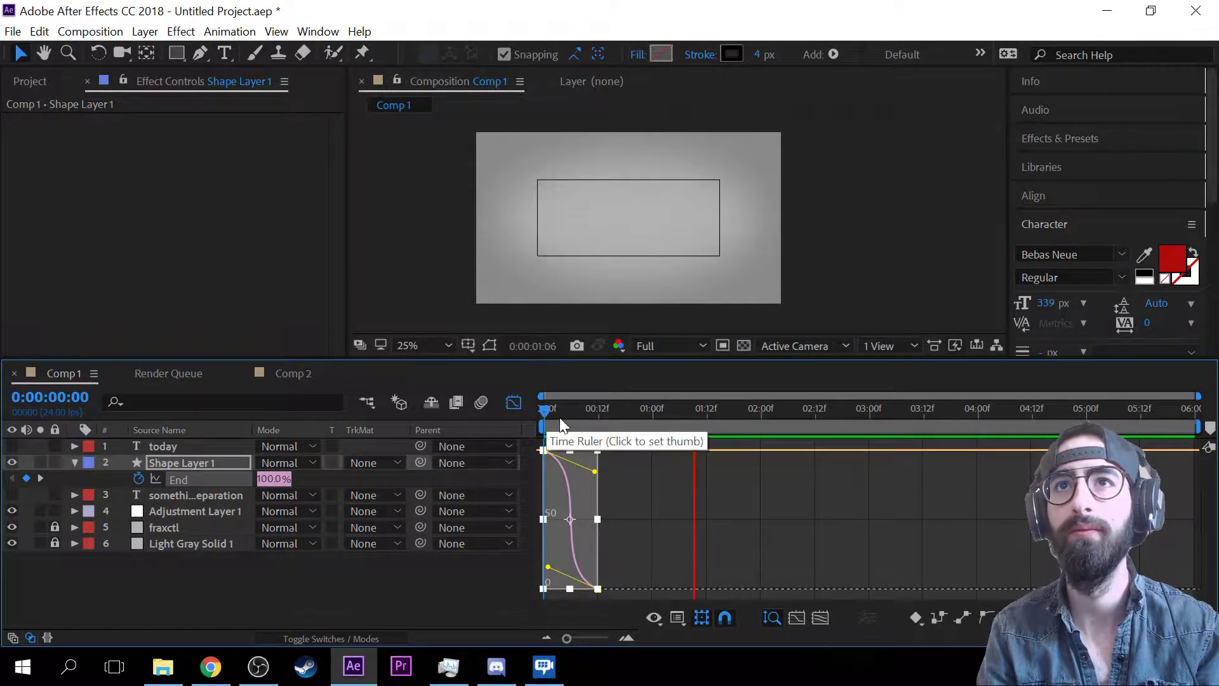
key("space")
key("space")
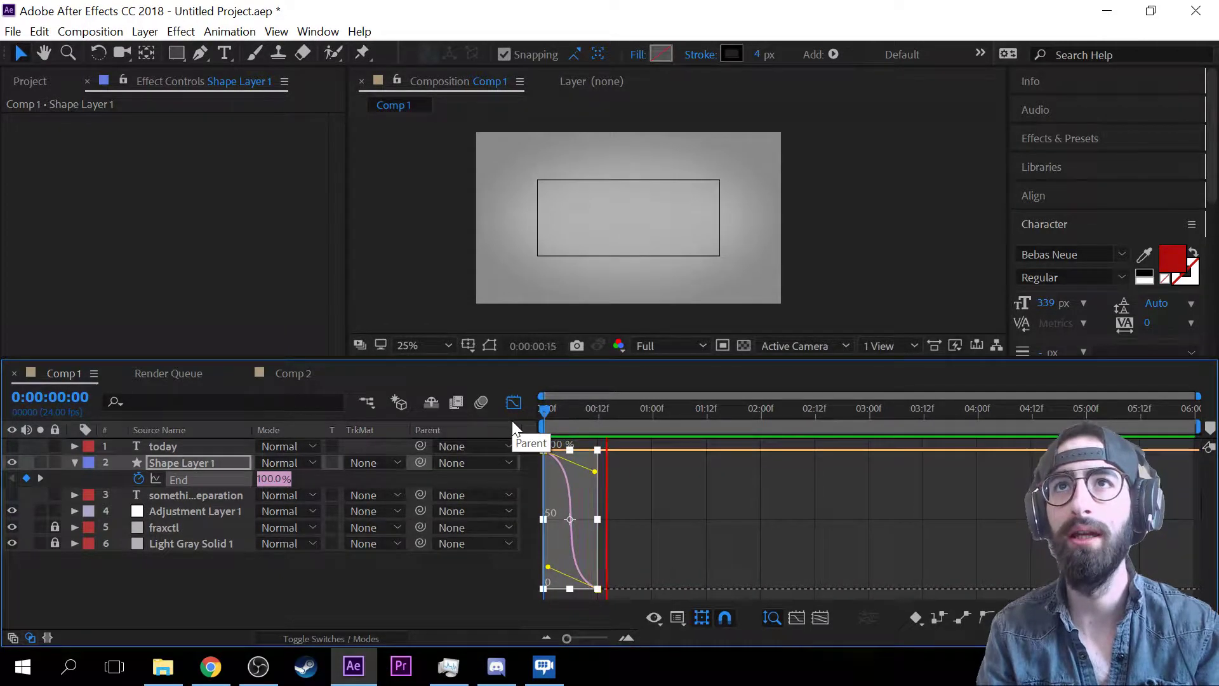
key("space")
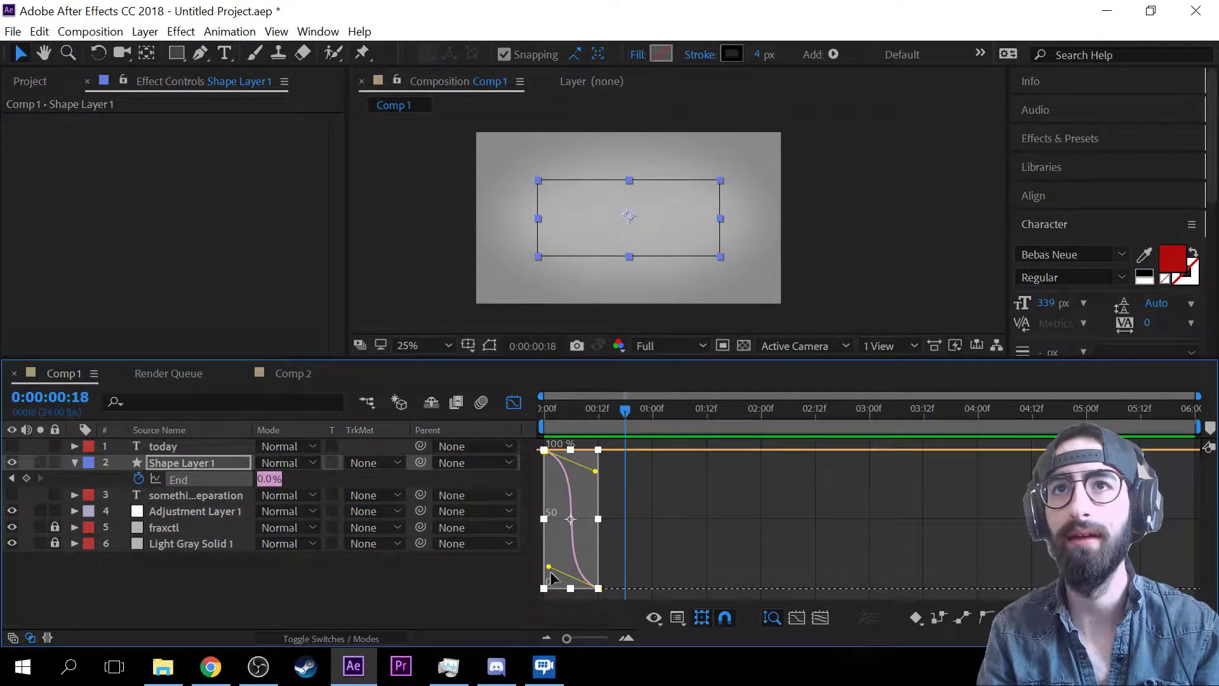
- Flatten the last End keyframe's incoming easing handle back toward 0:00:00:00 and preview the animation from the start
left_click_drag(547, 567, 555, 527)
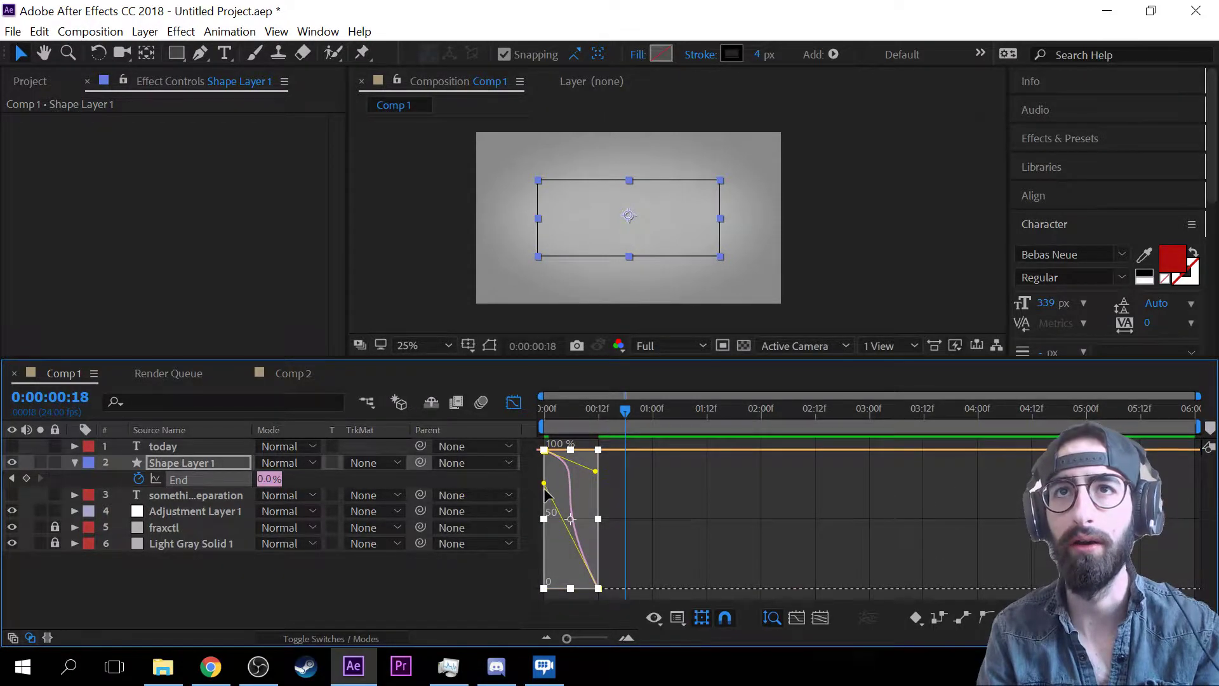
left_click_drag(545, 486, 541, 586)
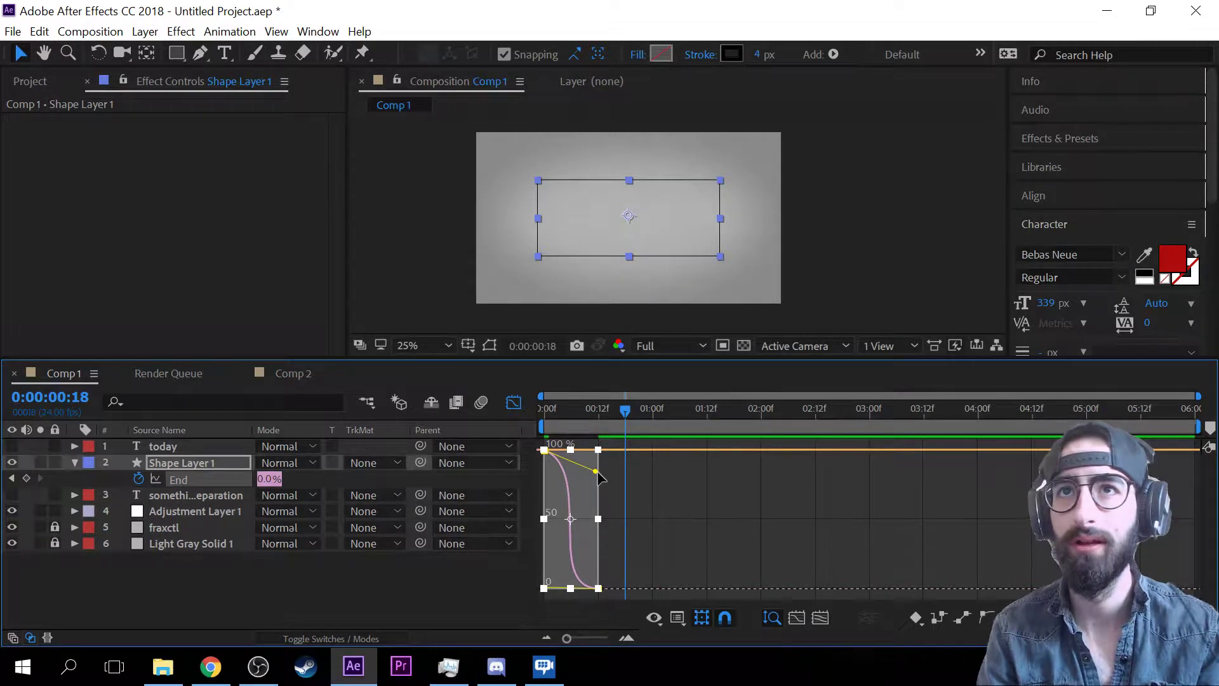
left_click_drag(627, 420, 484, 432)
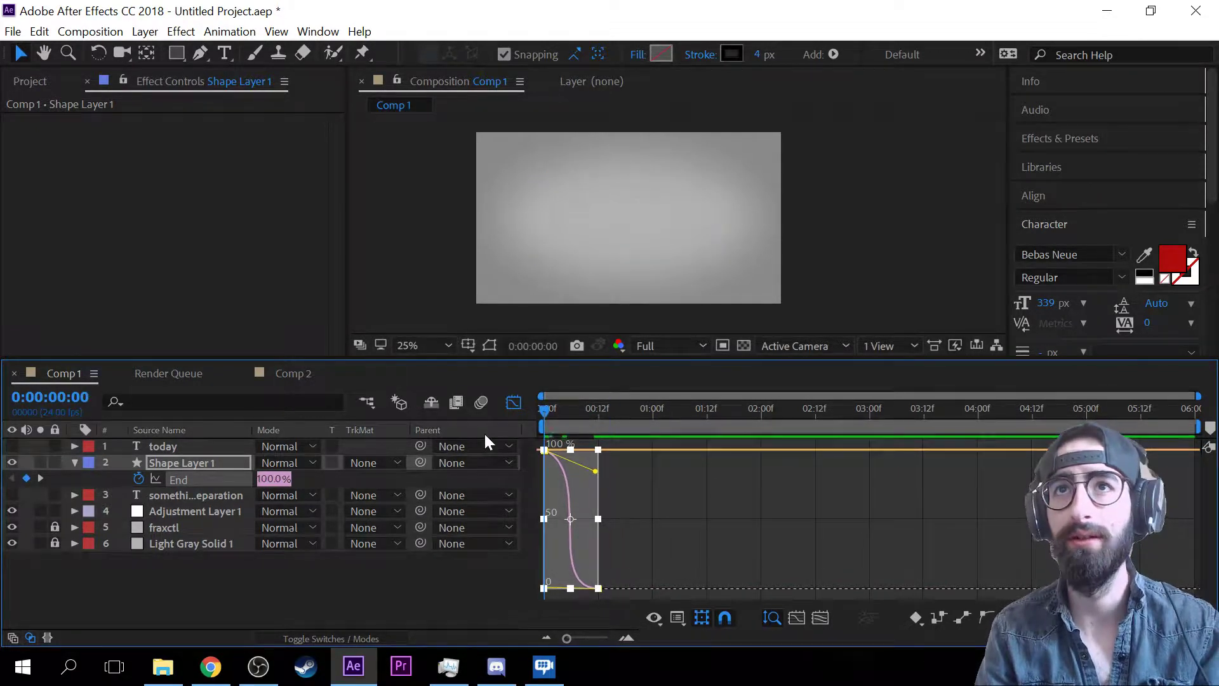
key("space")
left_click_drag(629, 419, 509, 422)
key("space")
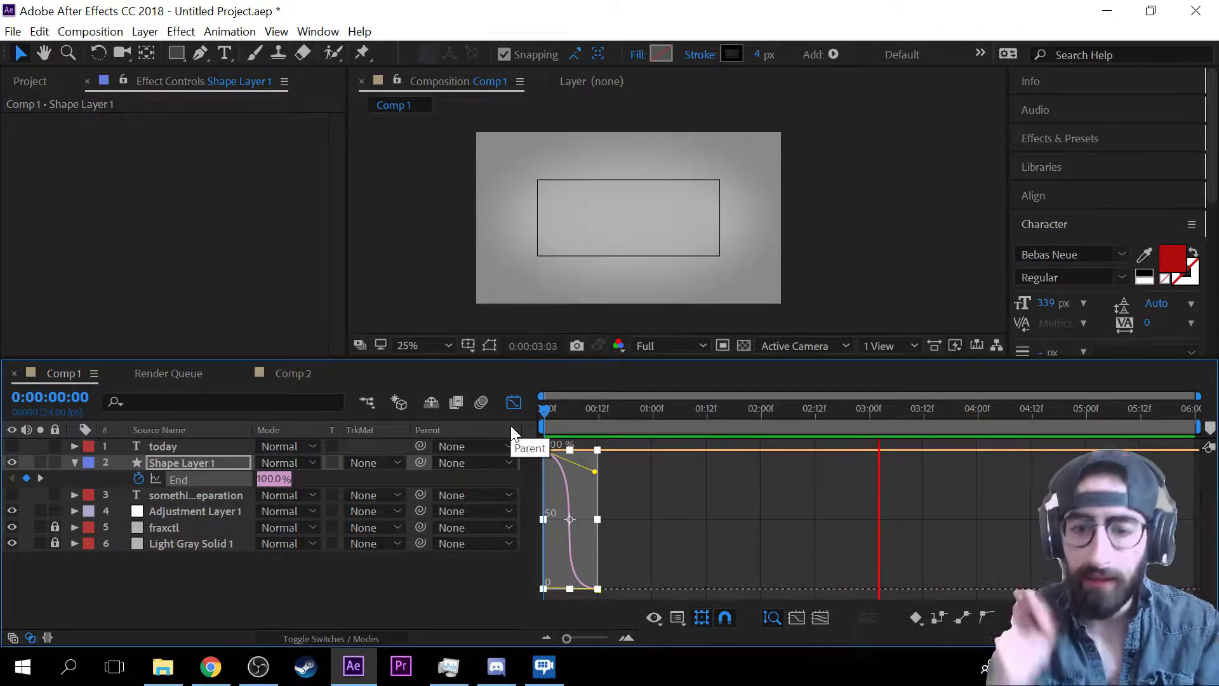
key("space")
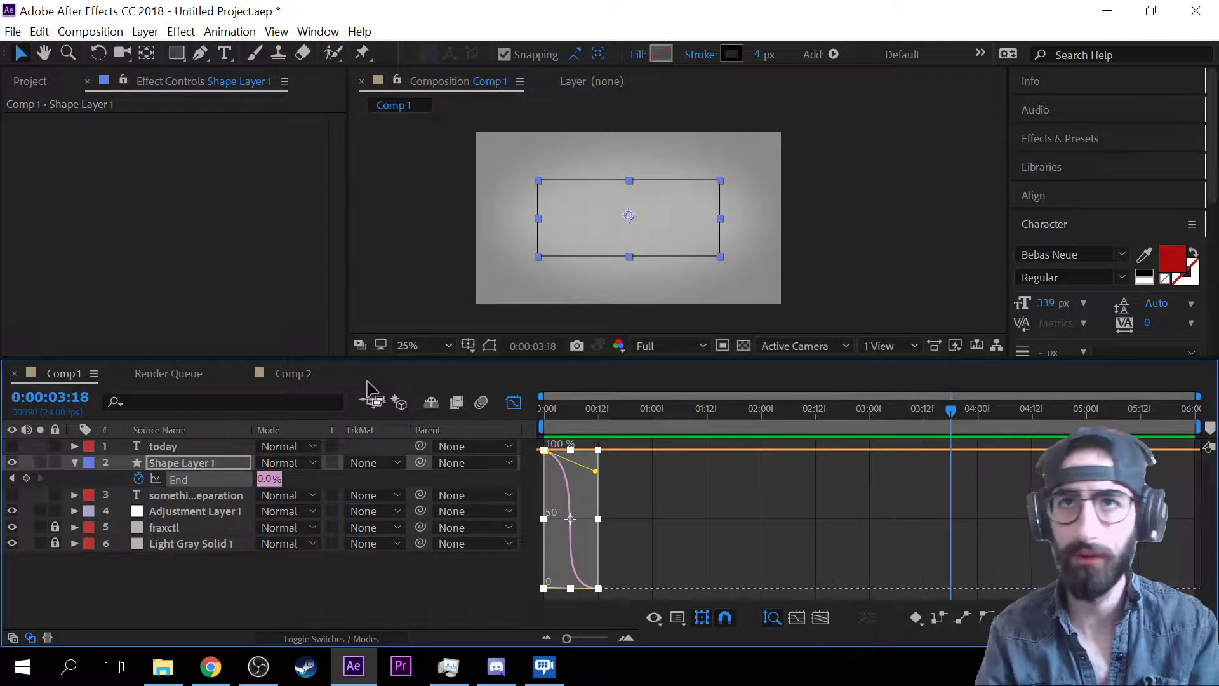
- Apply Easy Ease In to the selected End keyframes and preview the animation from 0:00:00:00
right_click(908, 614)
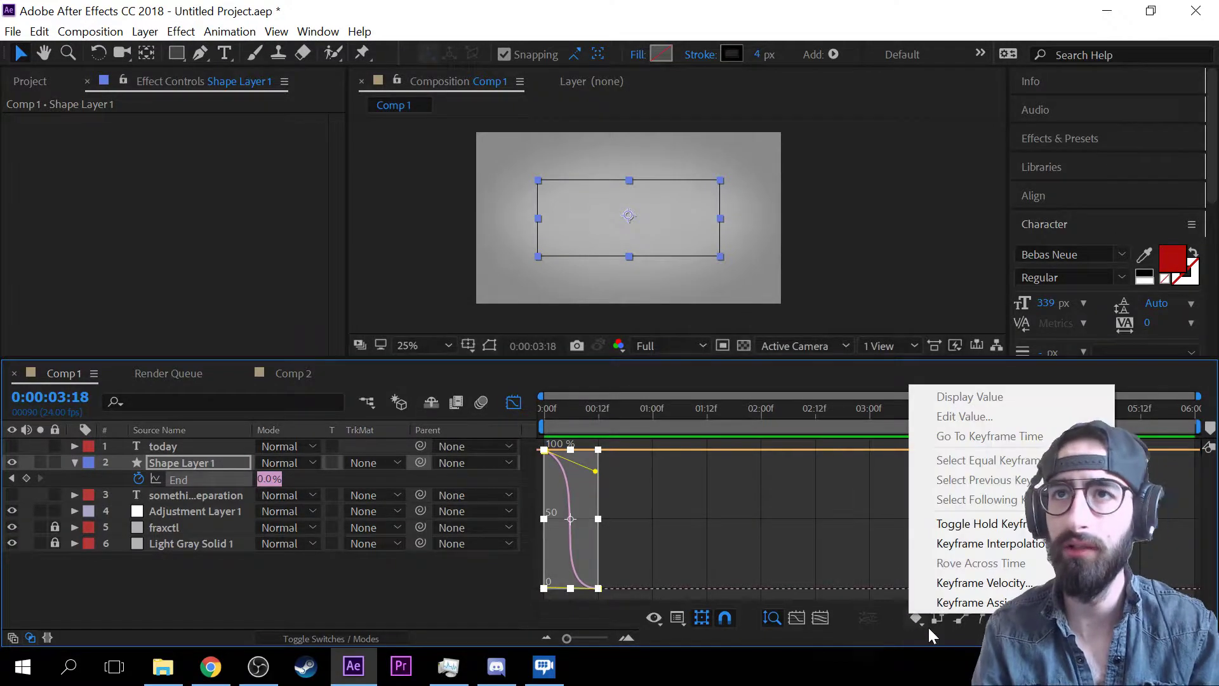
mouse_move(972, 600)
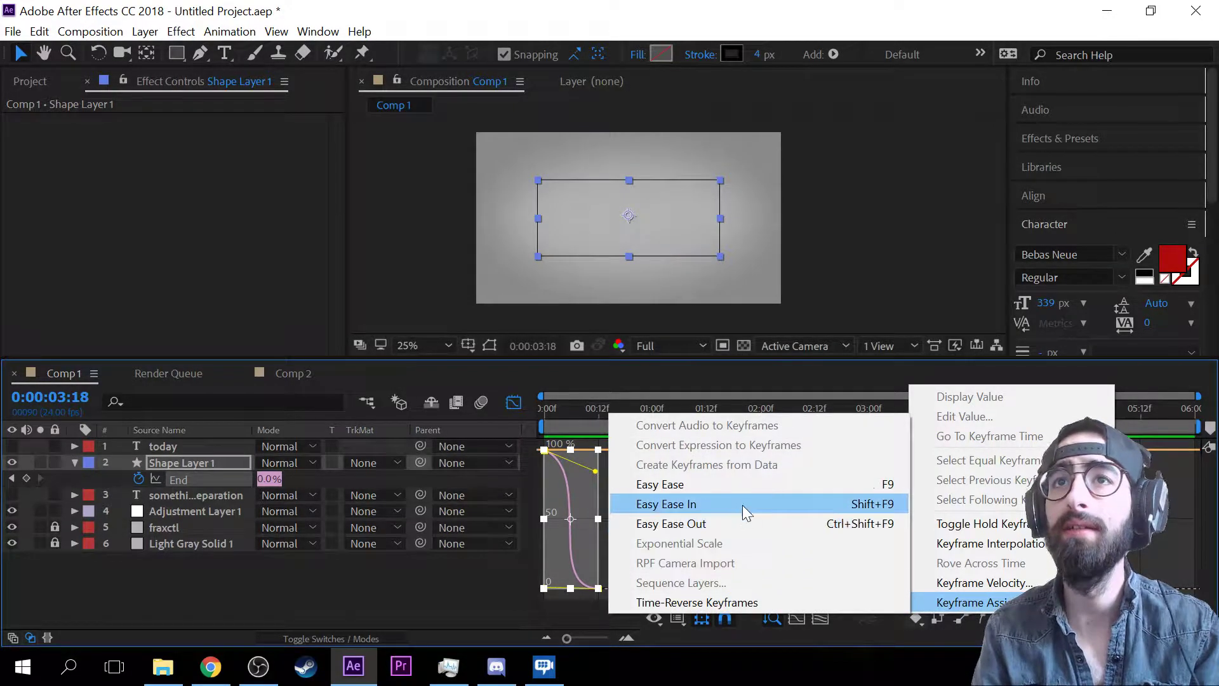
left_click(743, 503)
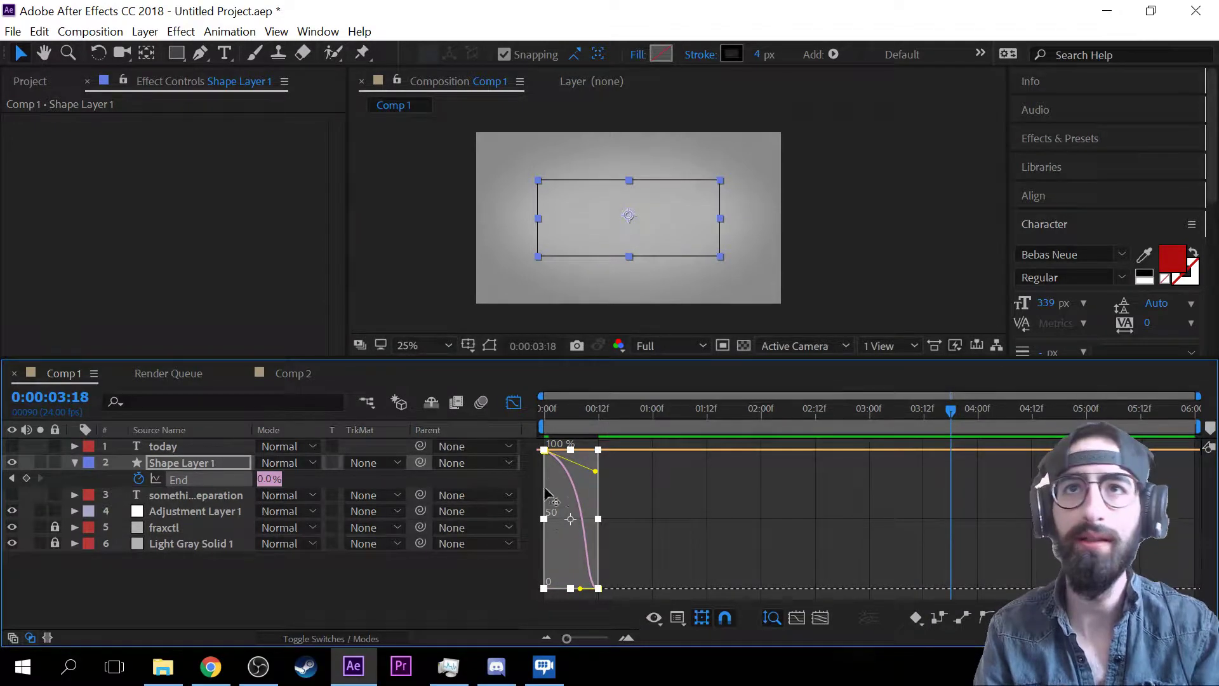
key("Home")
key("space")
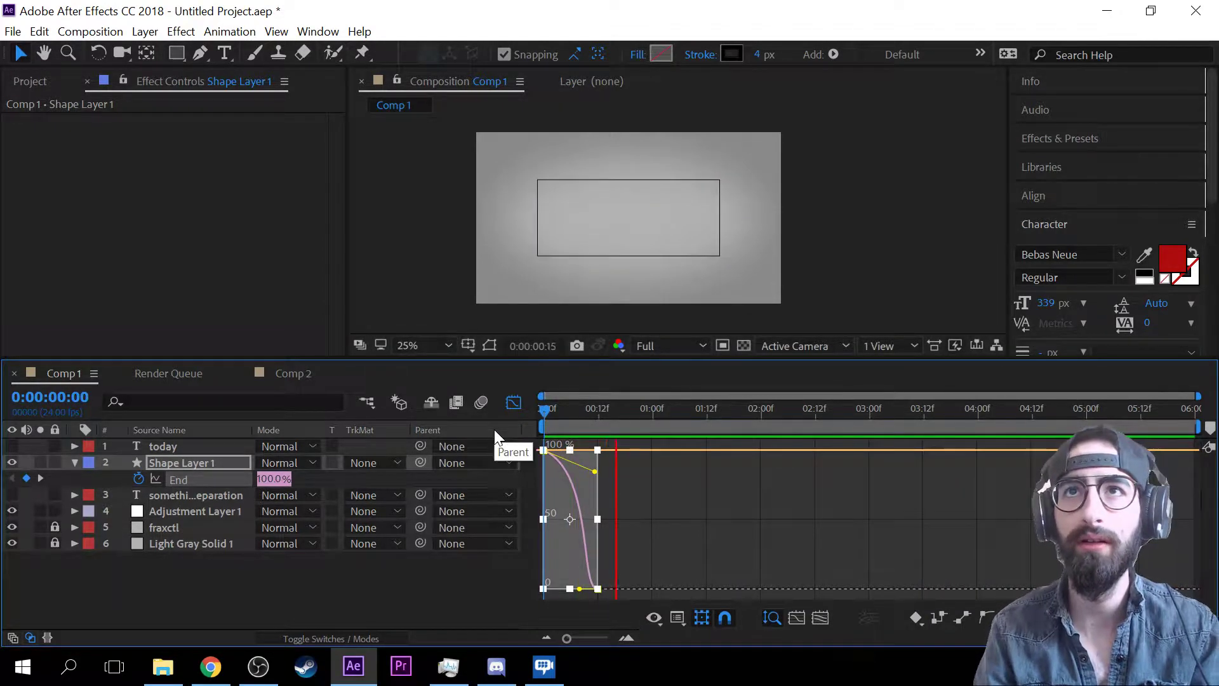
key("space")
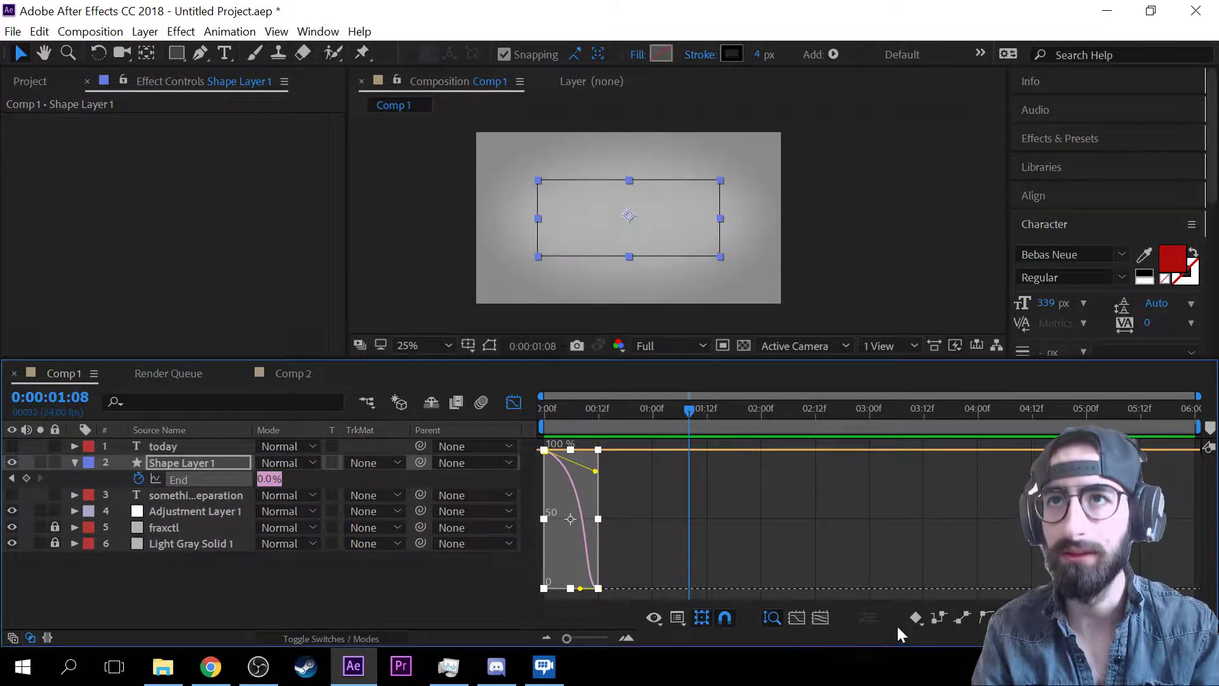
- Apply Easy Ease Out to the selected End keyframes and preview the animation from 0:00:00:00
left_click(916, 618)
mouse_move(964, 598)
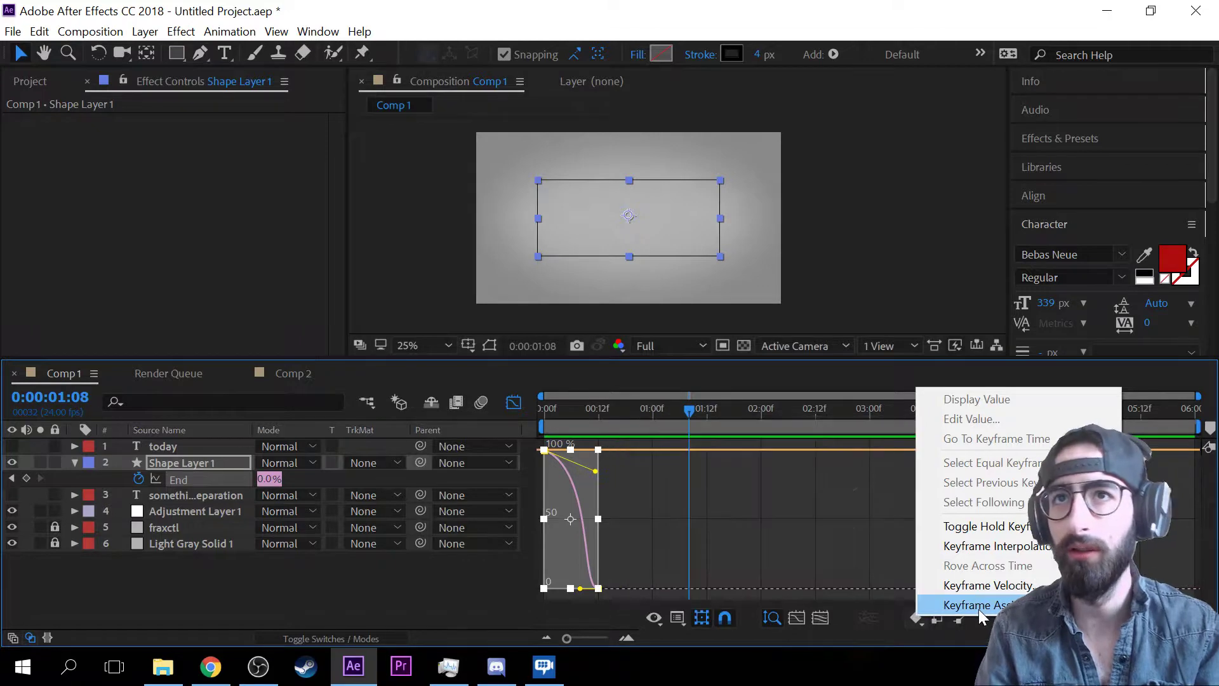
left_click(870, 519)
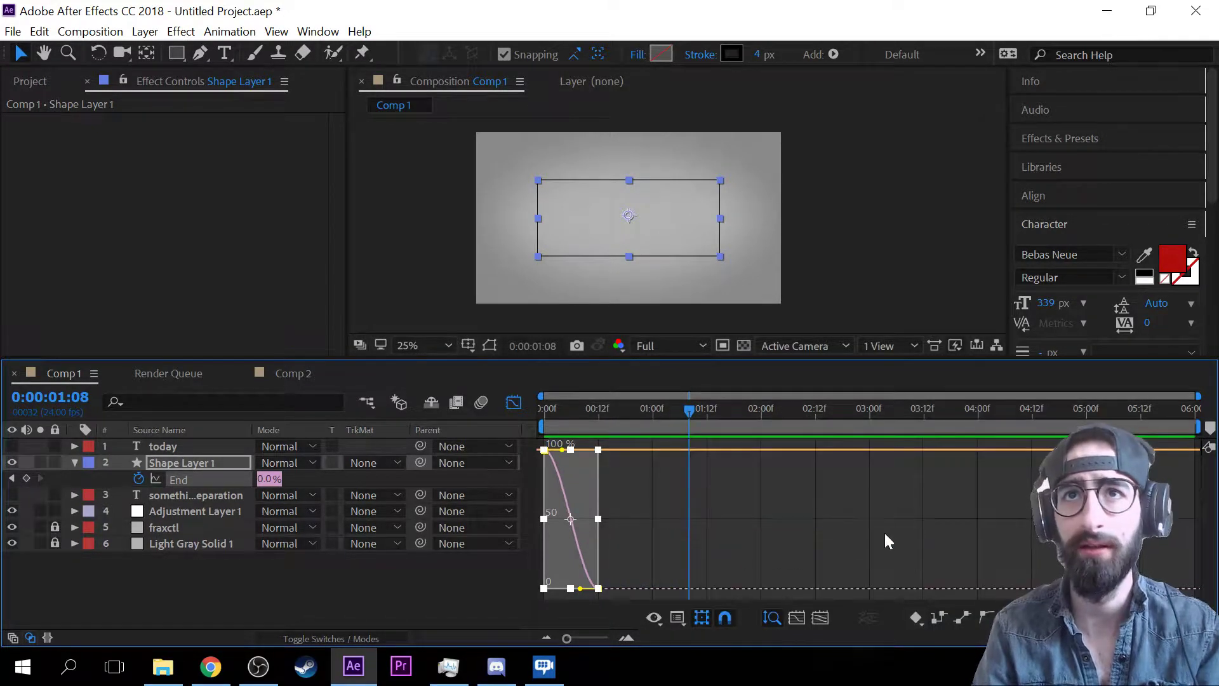
mouse_move(679, 438)
left_mouse_down()
mouse_move(672, 425)
mouse_move(505, 430)
left_mouse_up()
key("space")
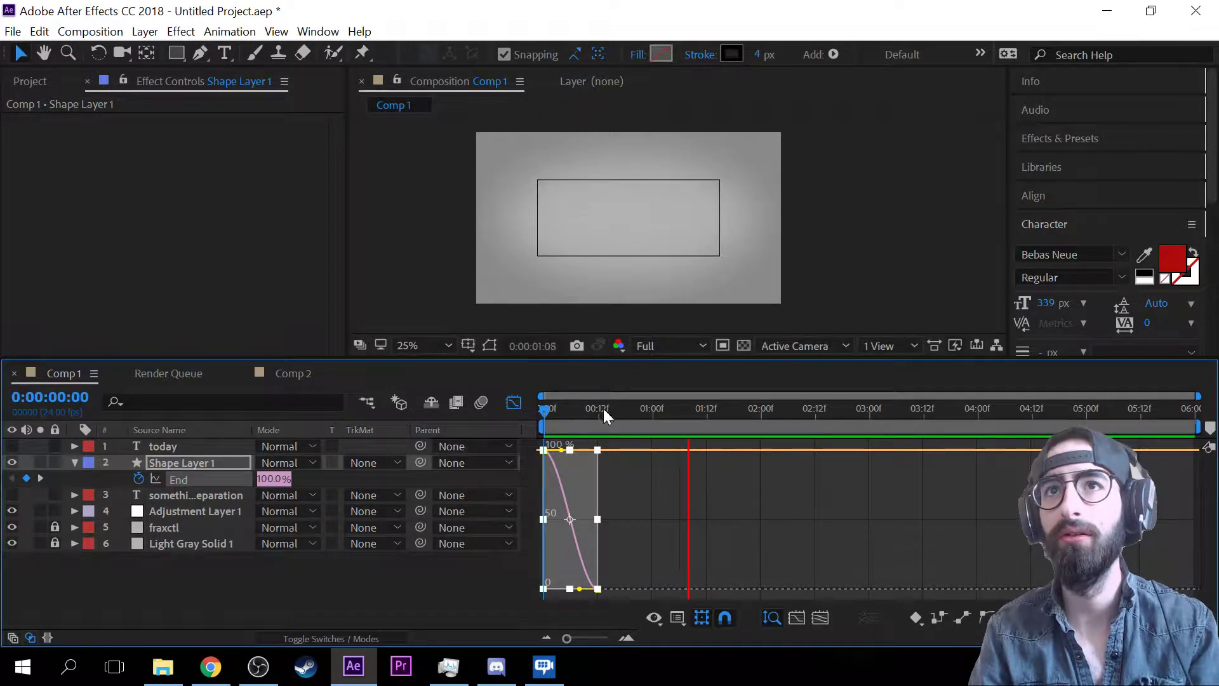
left_click(604, 409)
left_click(534, 416)
key("k")
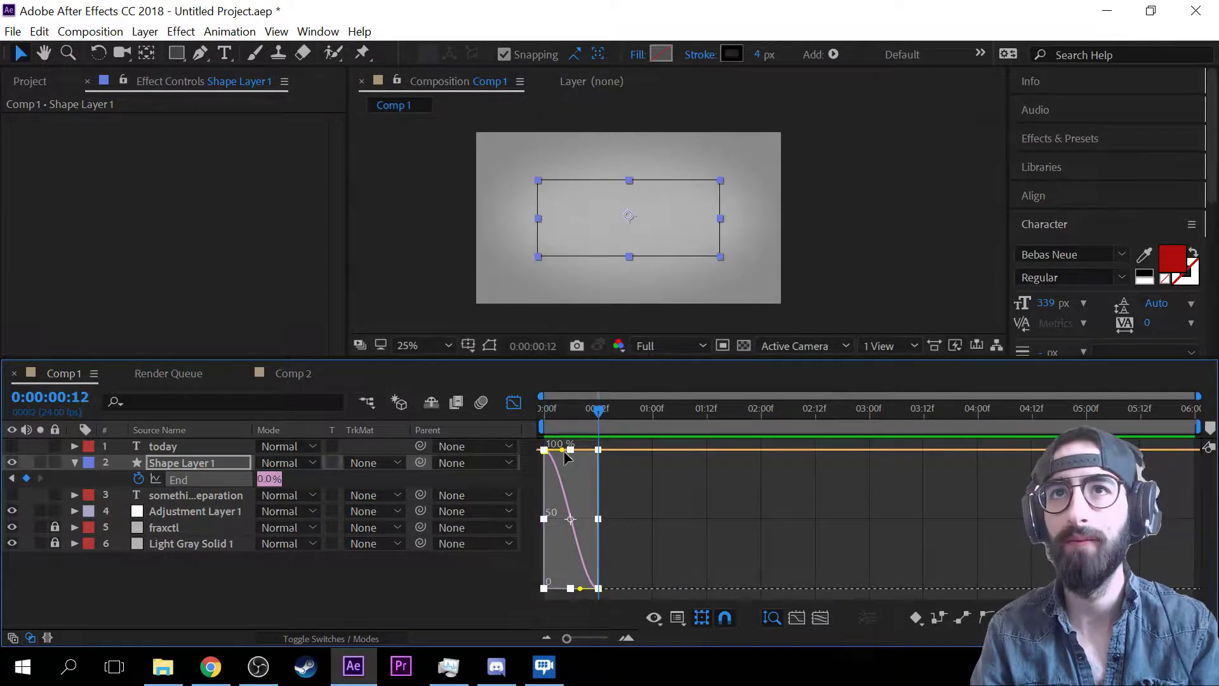
- Point the first End keyframe's outgoing easing handle steeply downward for a fast start and preview the animation
mouse_move(564, 449)
left_mouse_down()
mouse_move(555, 467)
mouse_move(486, 467)
mouse_move(454, 489)
mouse_move(414, 563)
left_mouse_up()
left_click_drag(594, 415, 471, 418)
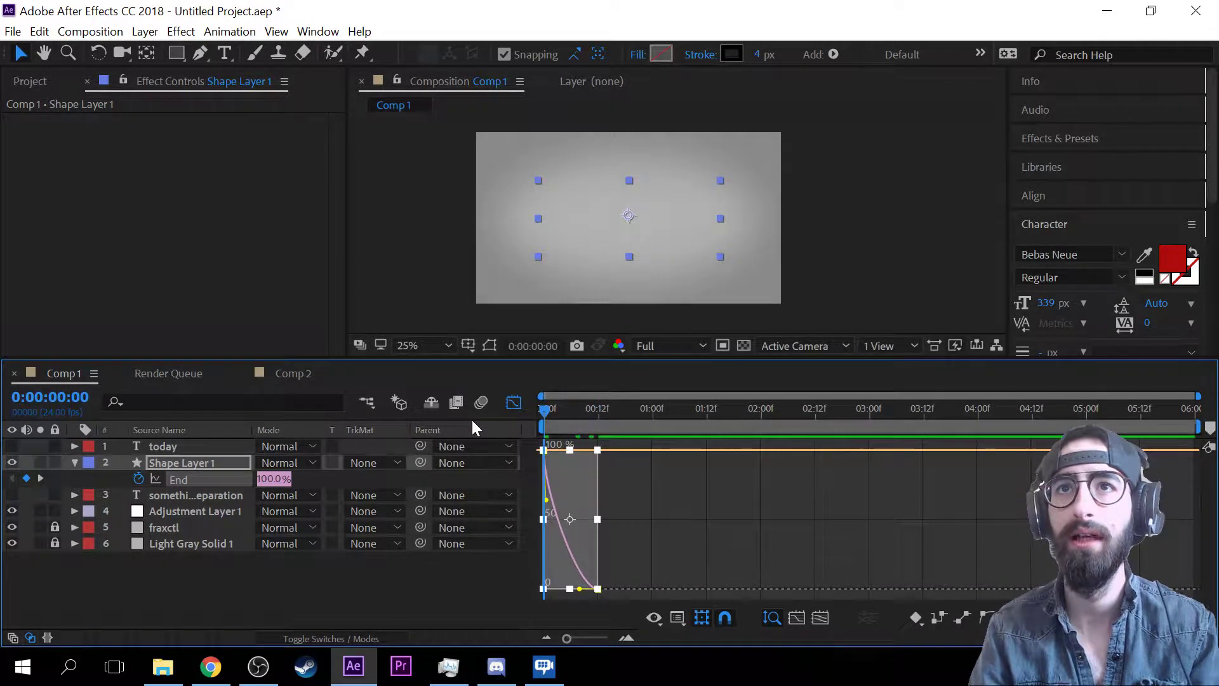
key("space")
key("space")
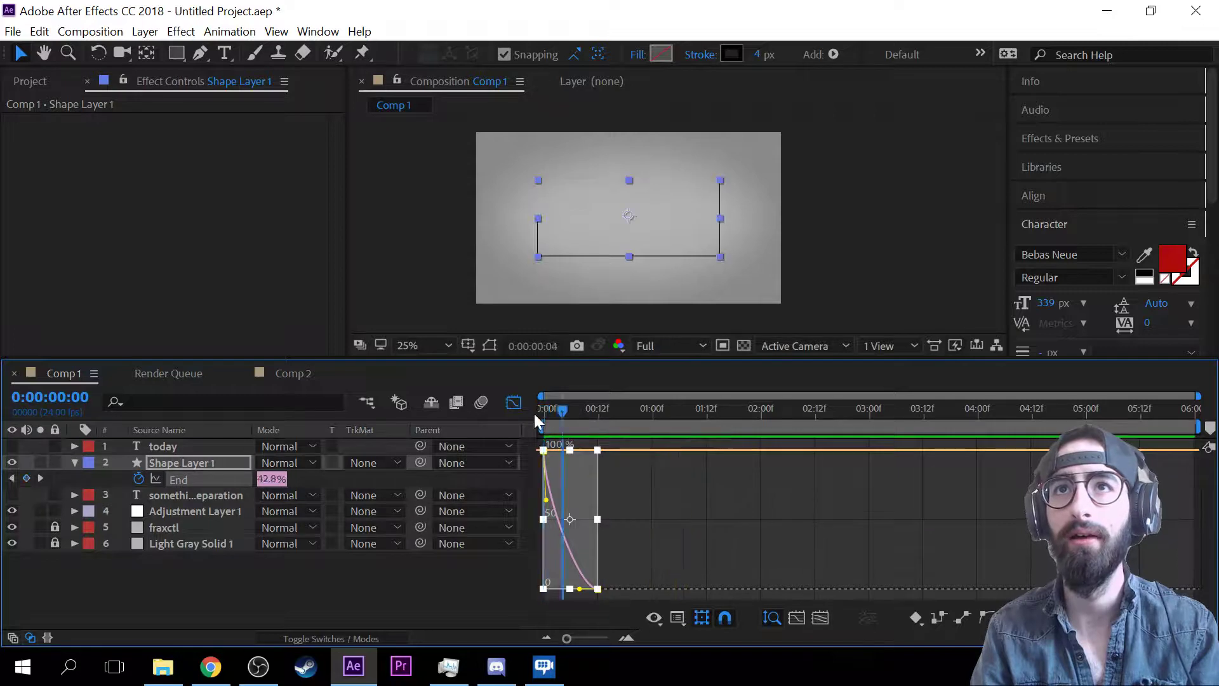
key("space")
key("space")
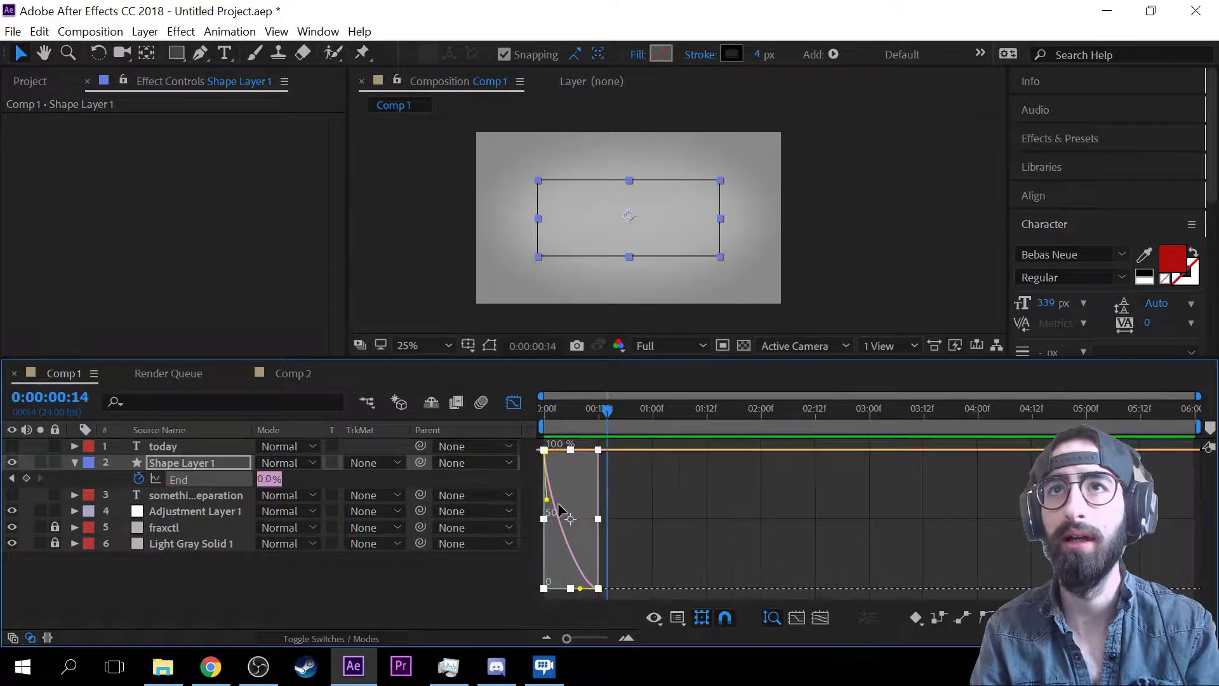
- Lengthen the first End keyframe's steep handle down to near the 0% line and preview from 0:00:00:00
left_click_drag(553, 500, 544, 533)
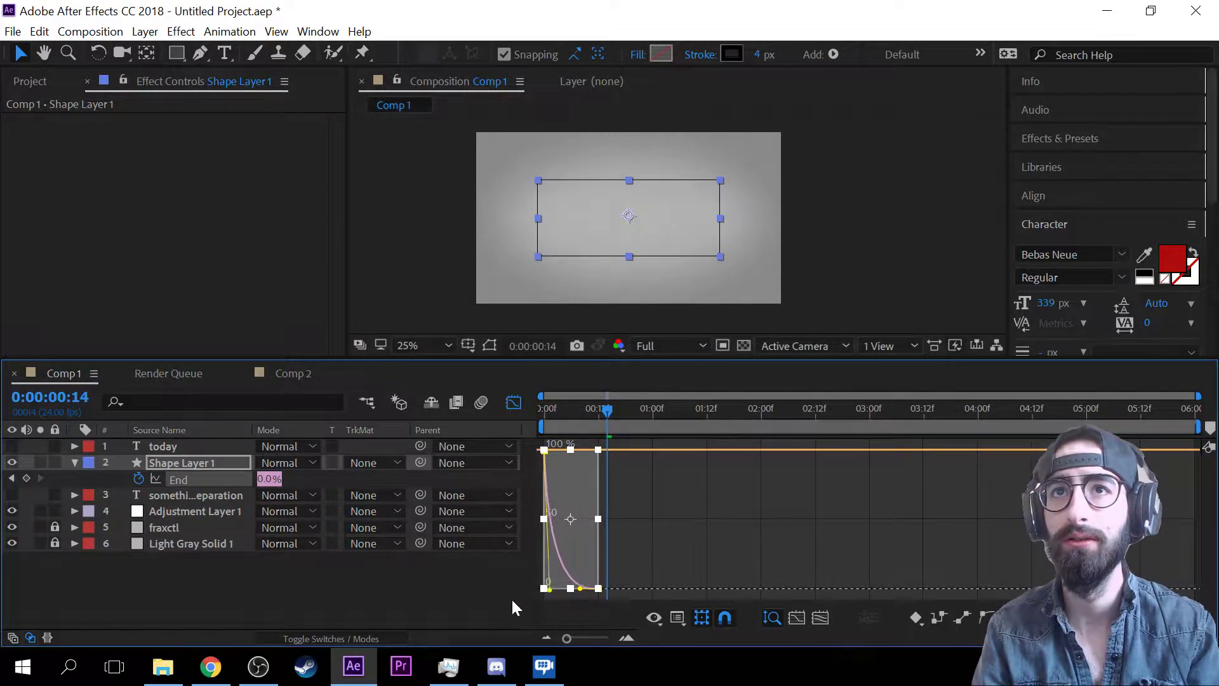
left_click_drag(513, 601, 512, 569)
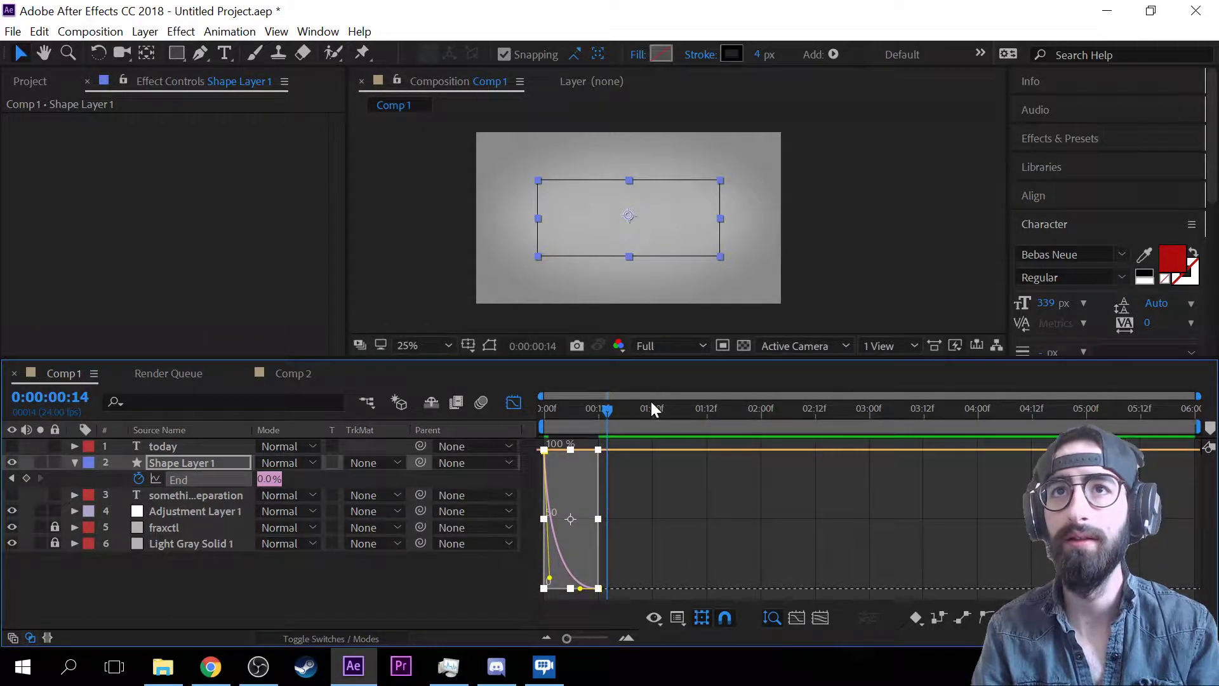
key("Home")
key("space")
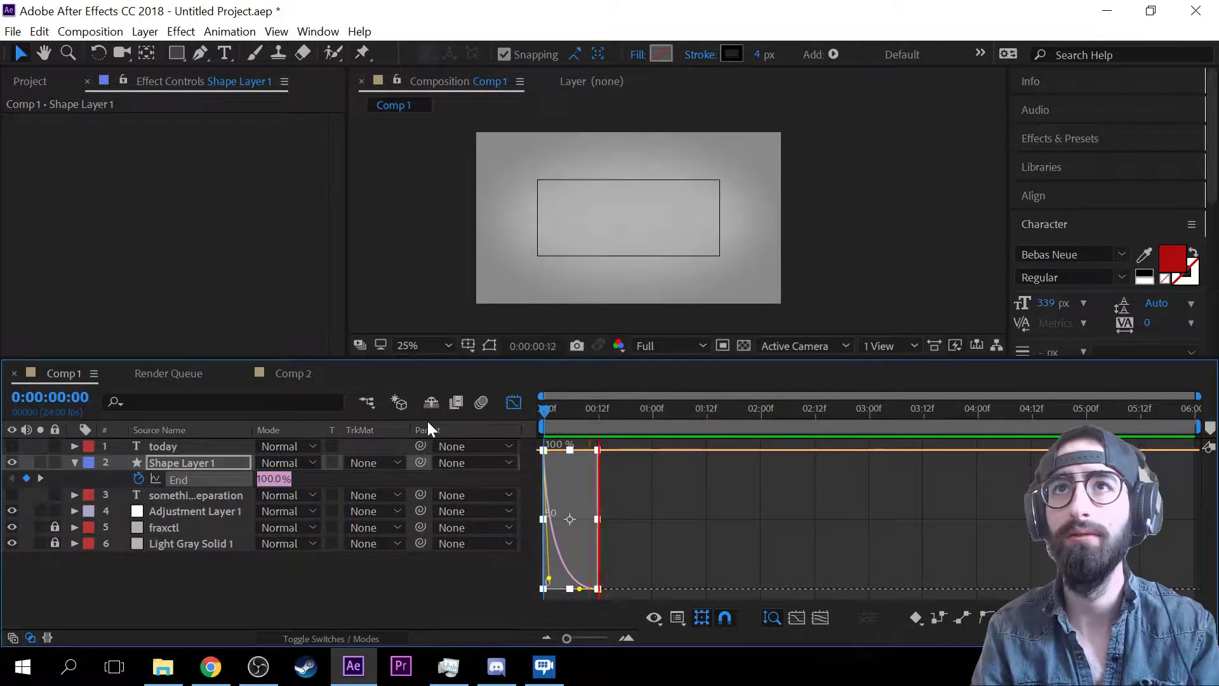
key("space")
- Extend the last End keyframe's incoming handle horizontally back to 0:00:00:00 for a long slowdown and preview the animation
left_click_drag(581, 589, 543, 589)
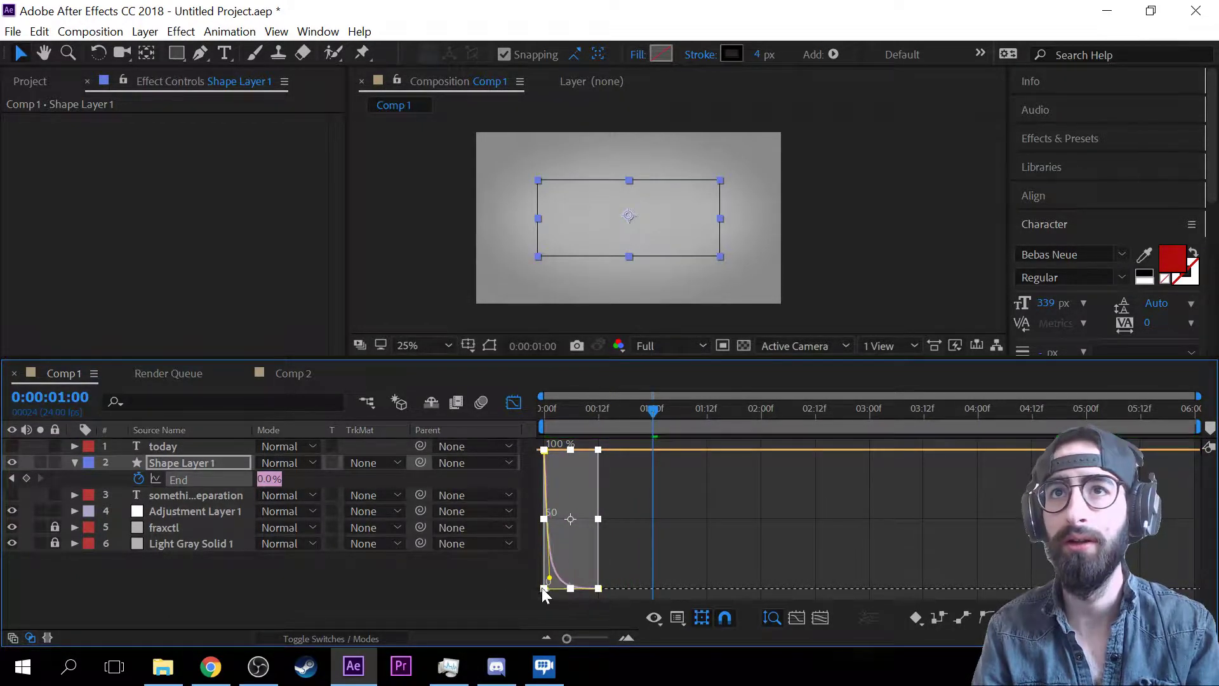
key("Home")
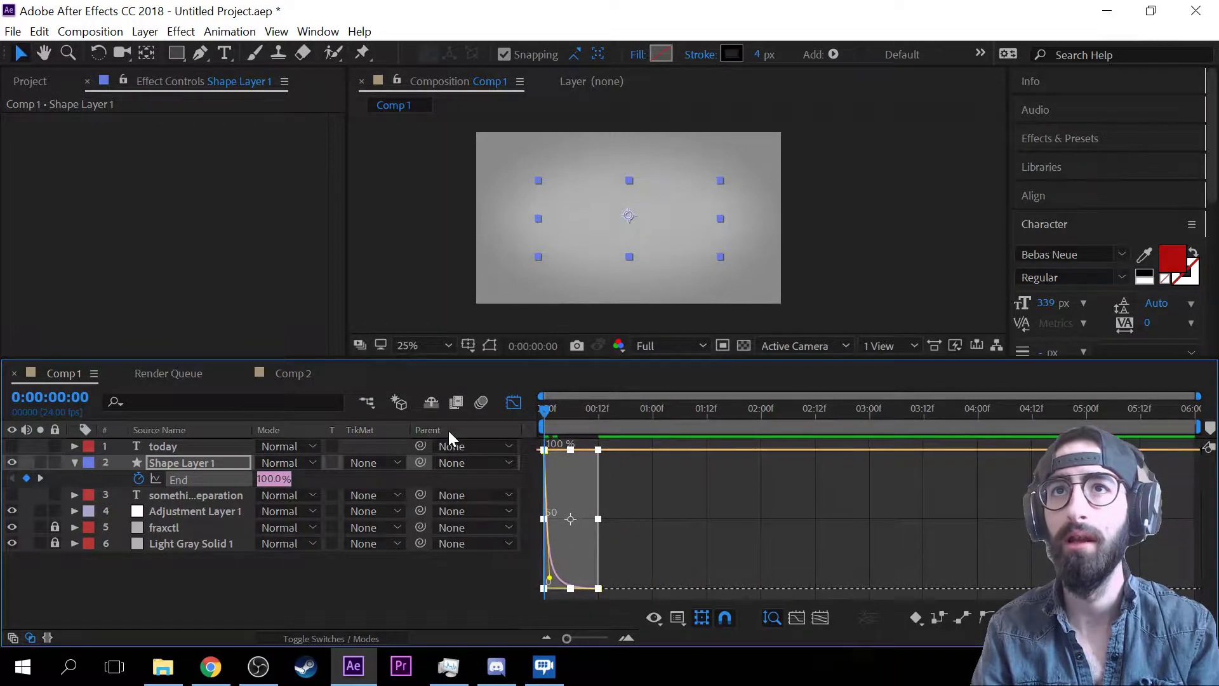
key("space")
key("space")
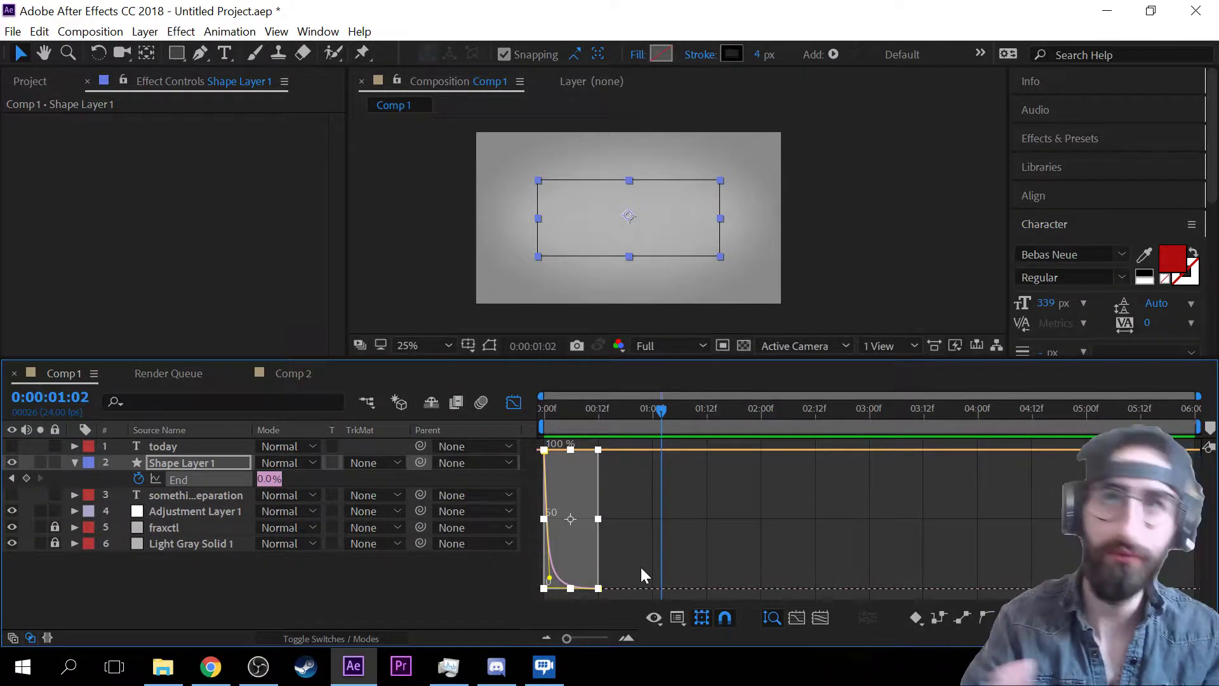
- Lay the first End keyframe's handle flat and fully extended for a symmetrical S-curve, and preview and scrub through the animation
left_click_drag(549, 579, 709, 464)
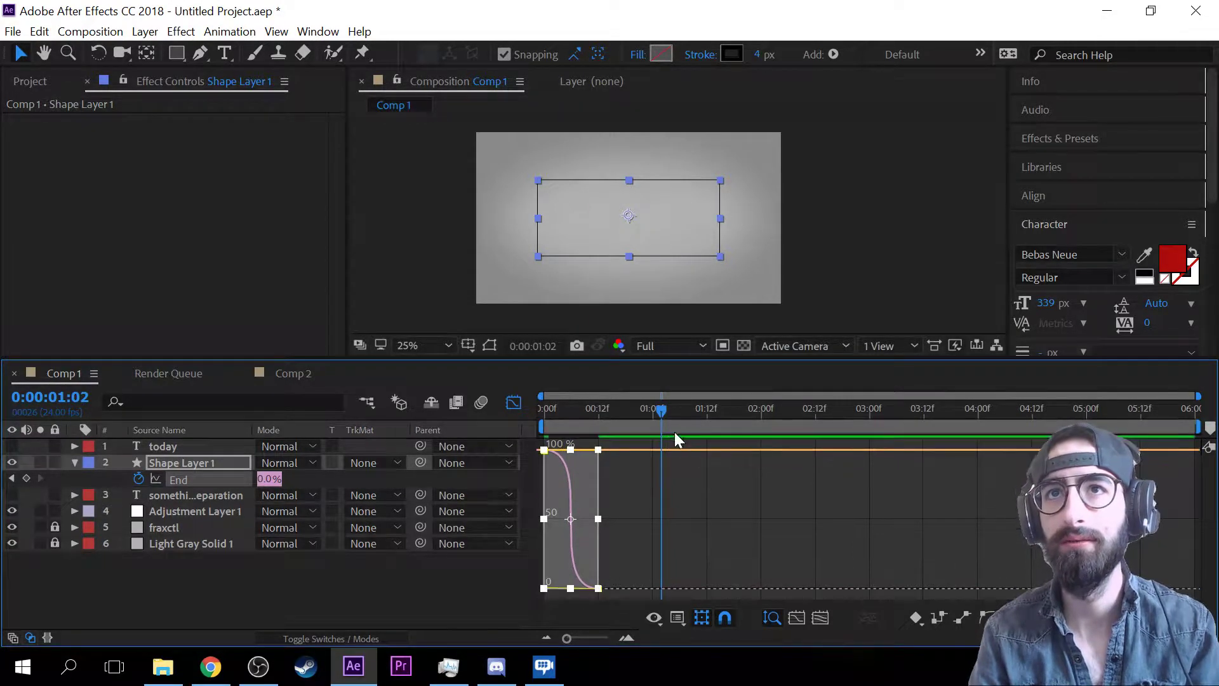
left_click_drag(662, 411, 421, 417)
key("space")
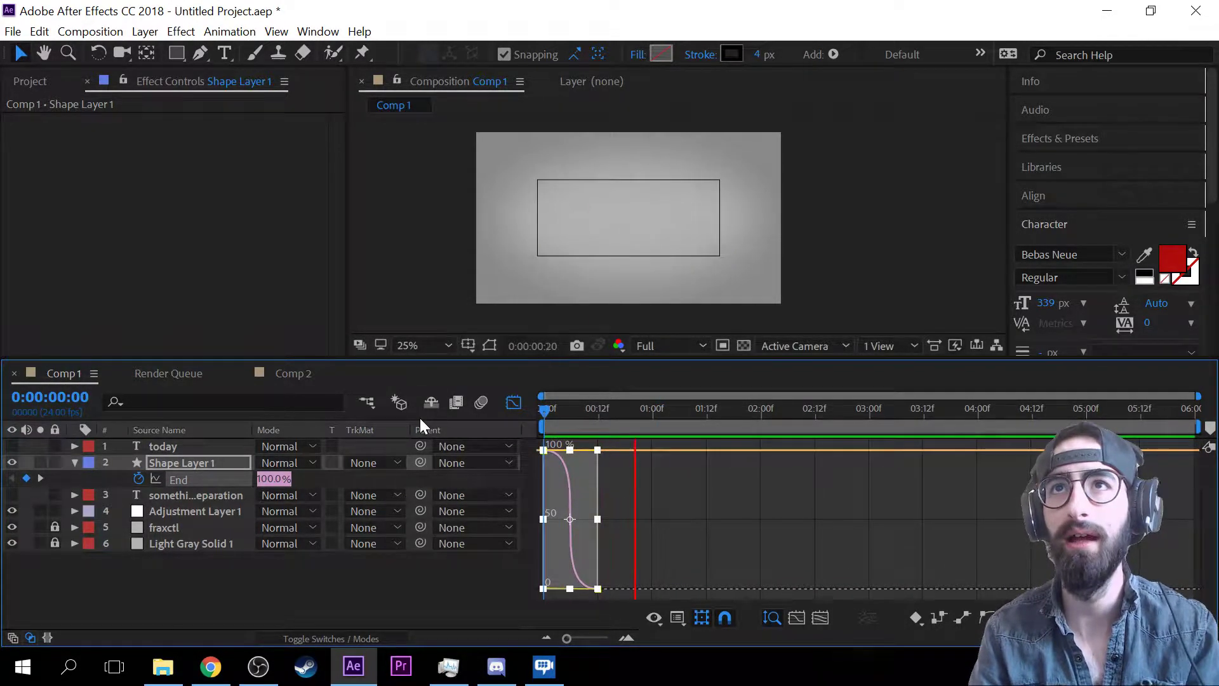
mouse_move(588, 411)
left_mouse_down()
mouse_move(550, 417)
mouse_move(573, 420)
left_mouse_up()
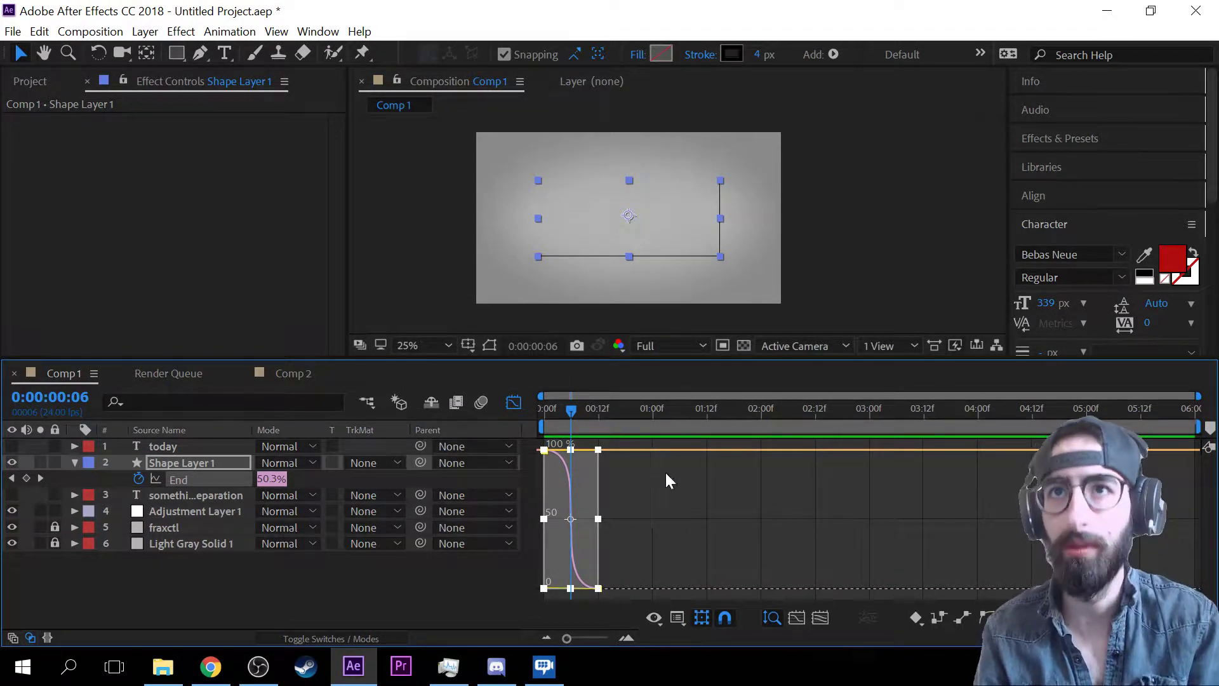
left_click_drag(577, 415, 560, 414)
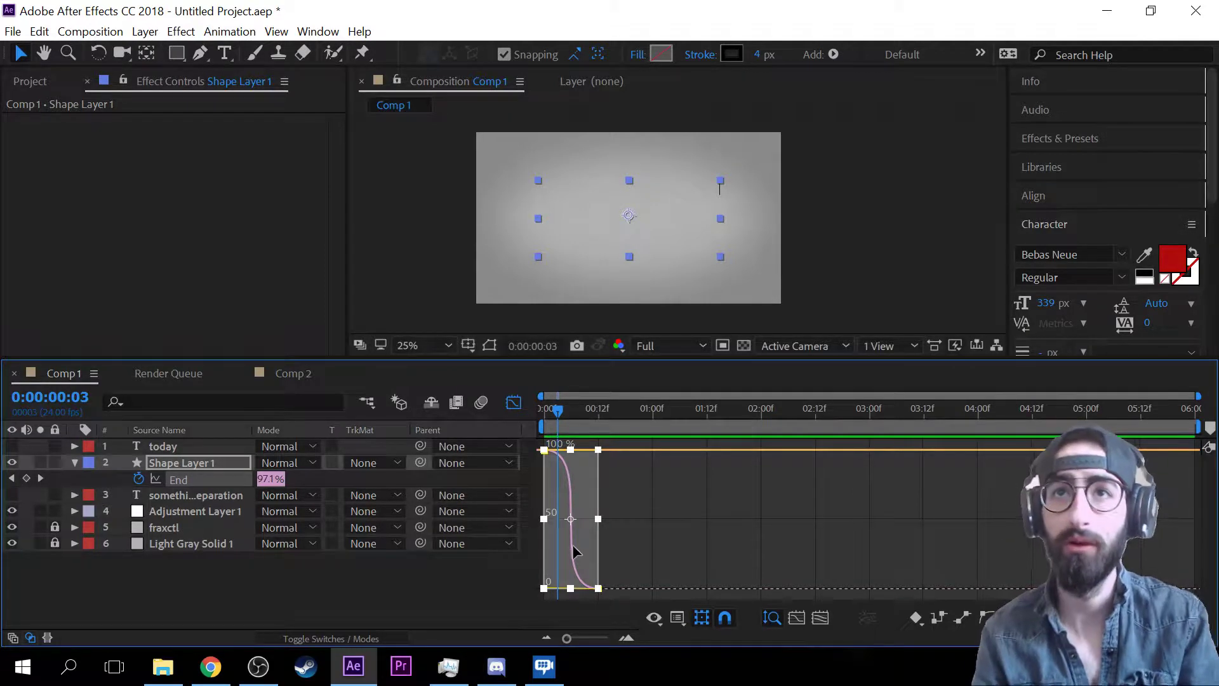
- Try stretching the End curve so its last keyframe lands just past 1 second, and undo the stretch
left_click_drag(598, 589, 673, 589)
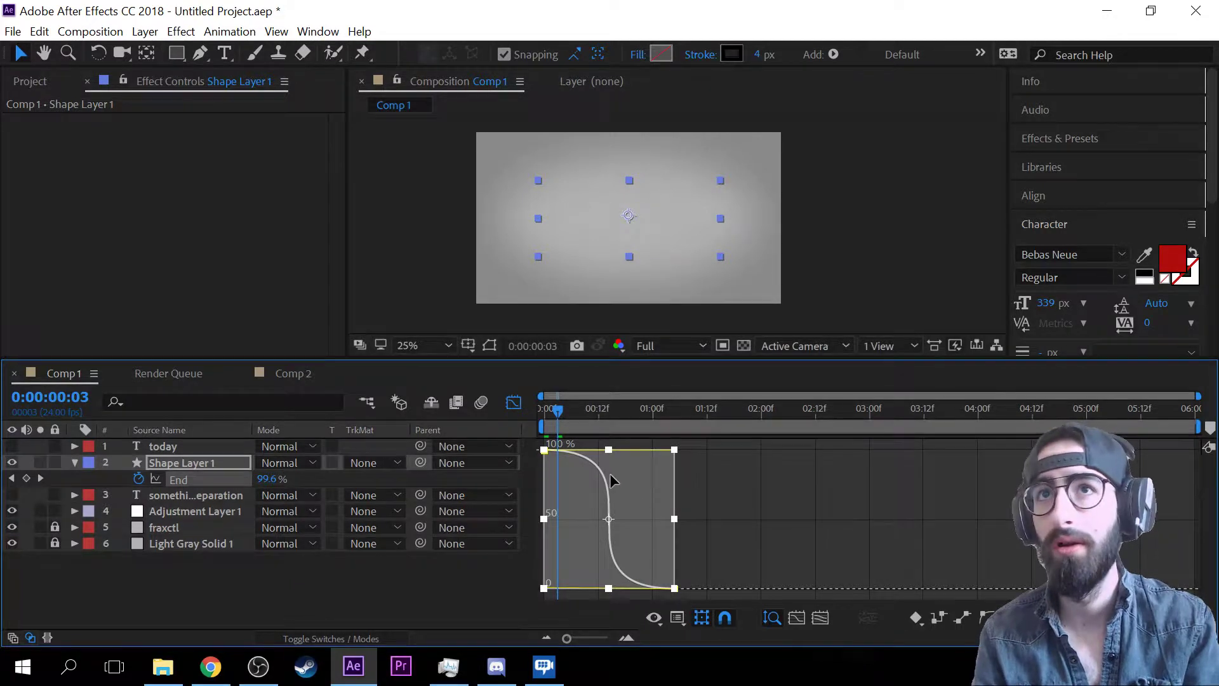
key("ctrl+z")
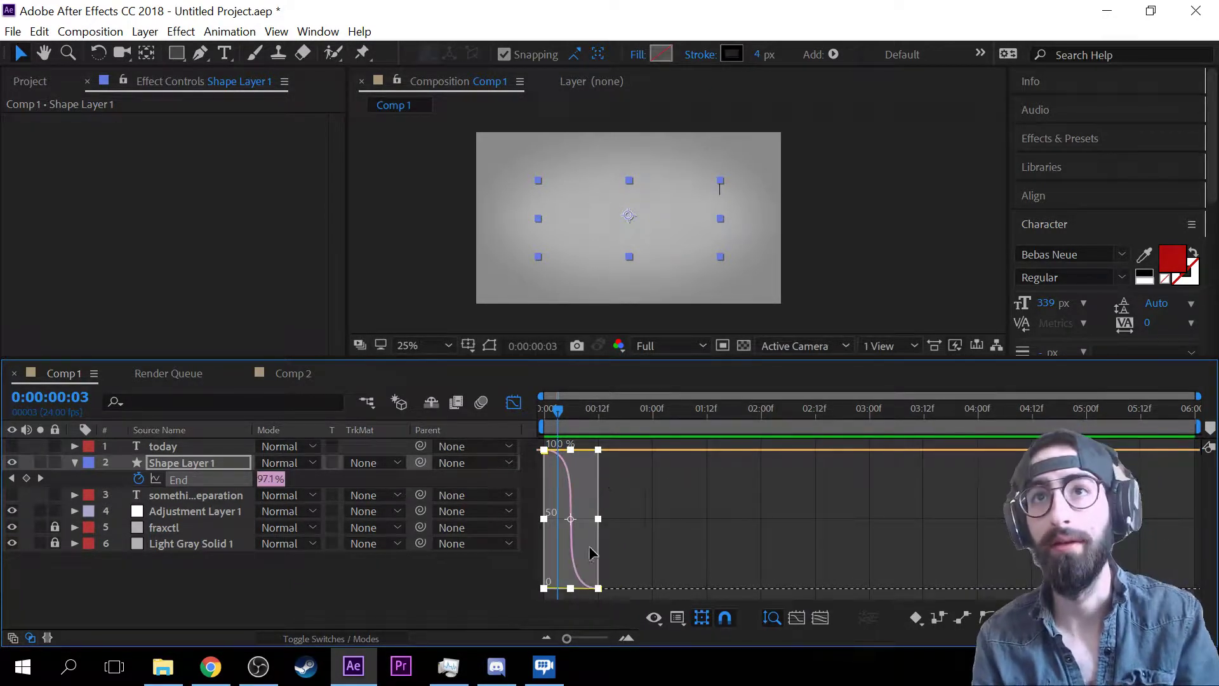
- Add an End keyframe at 0:00:00:06, check it on the layer timeline, and return to the Graph Editor
left_click_drag(559, 413, 685, 415)
left_click(649, 498)
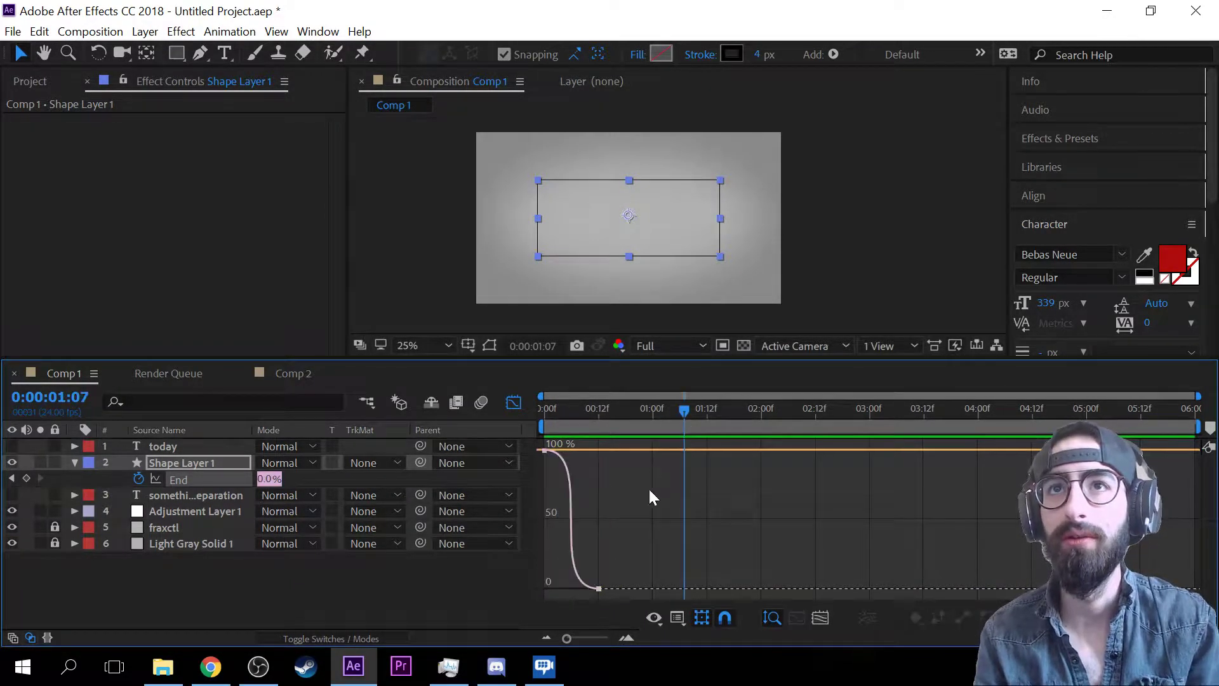
left_click(545, 451)
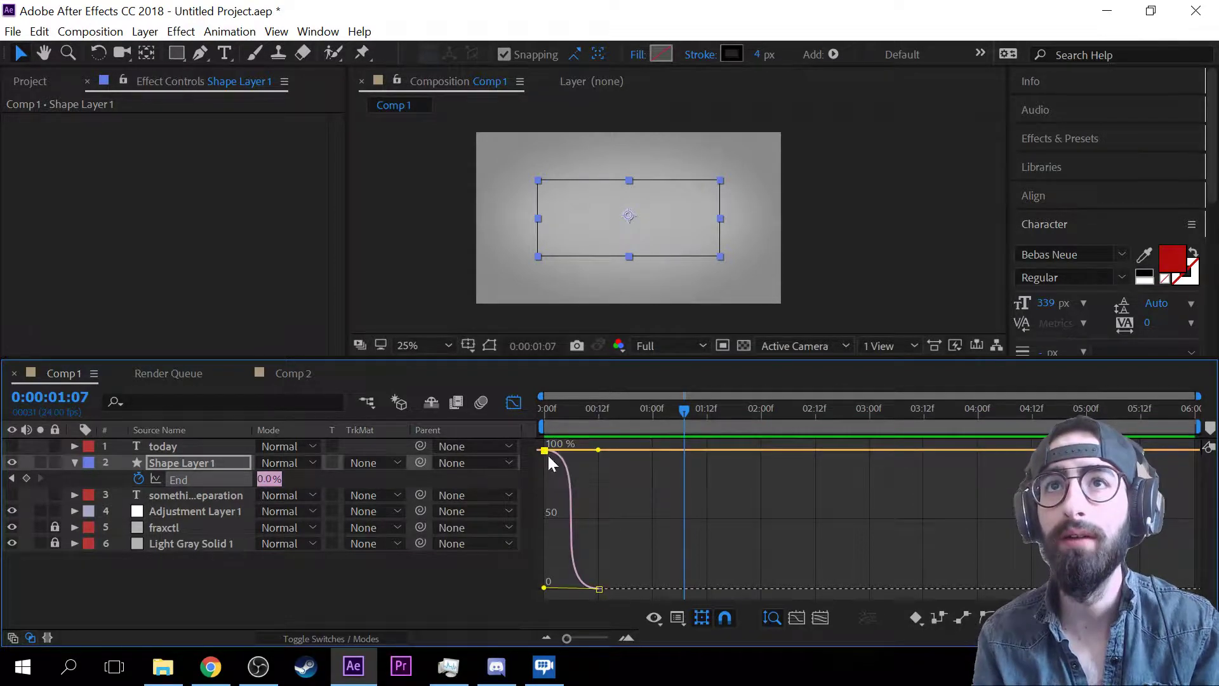
left_click(571, 517)
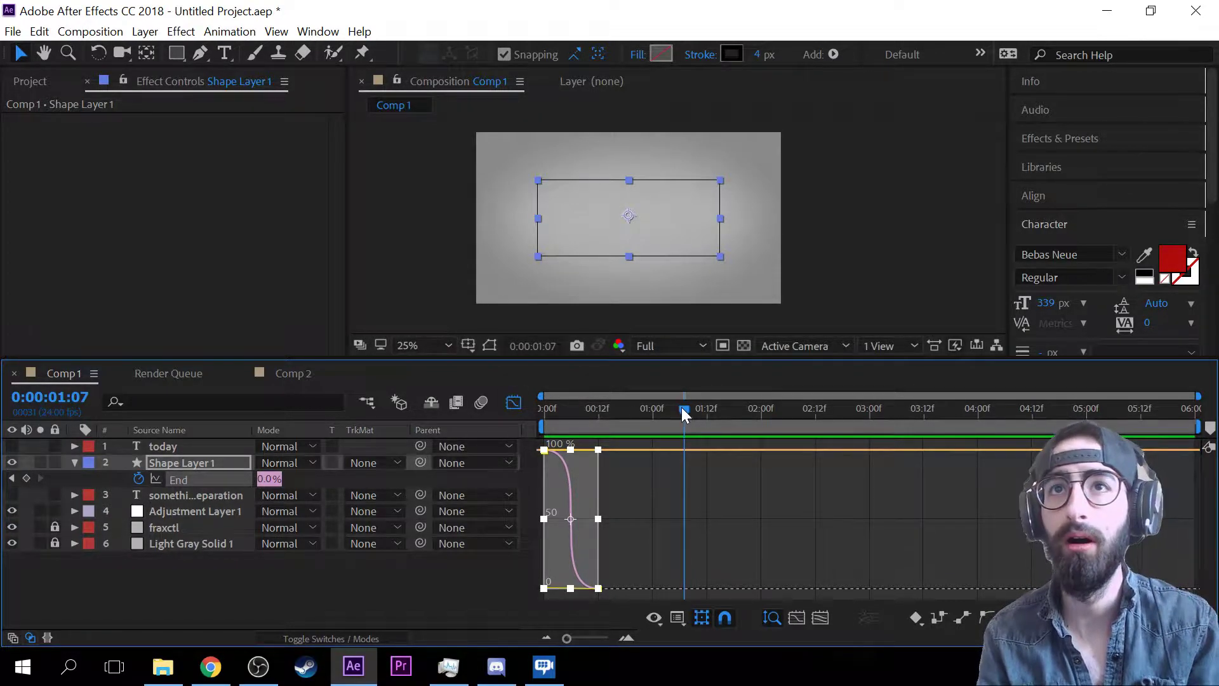
mouse_move(686, 409)
left_mouse_down()
mouse_move(543, 429)
mouse_move(579, 441)
mouse_move(571, 435)
left_mouse_up()
key("Caps_Lock")
key("Caps_Lock")
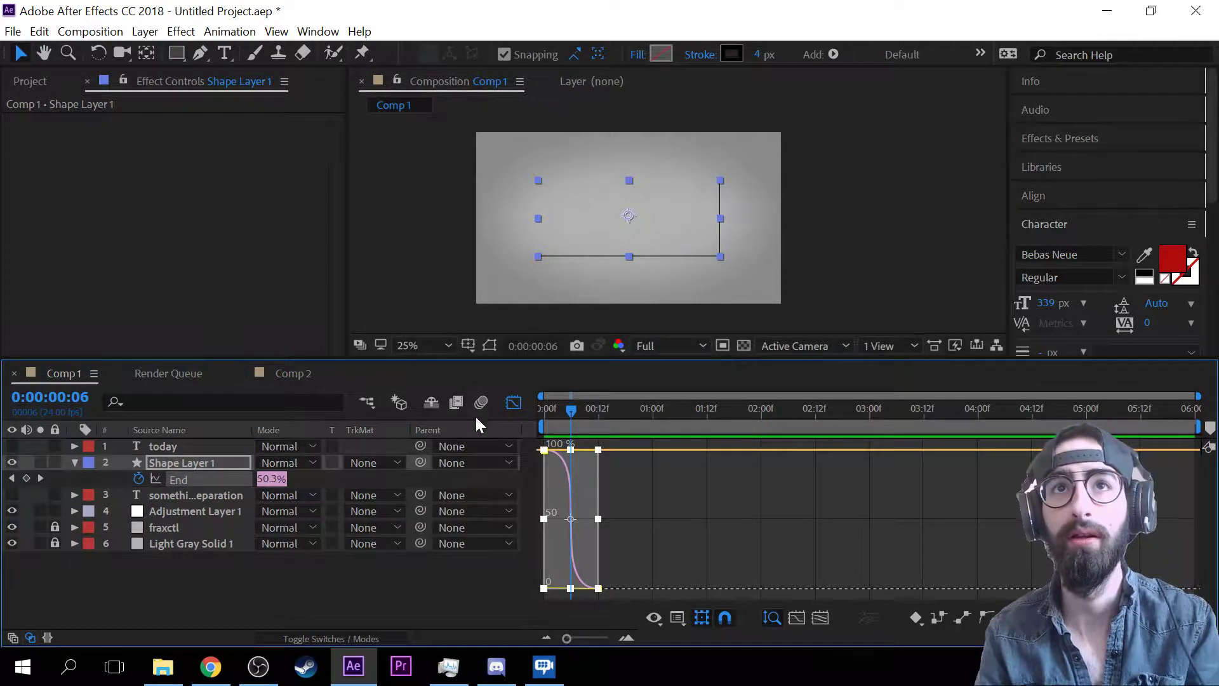
left_click(515, 402)
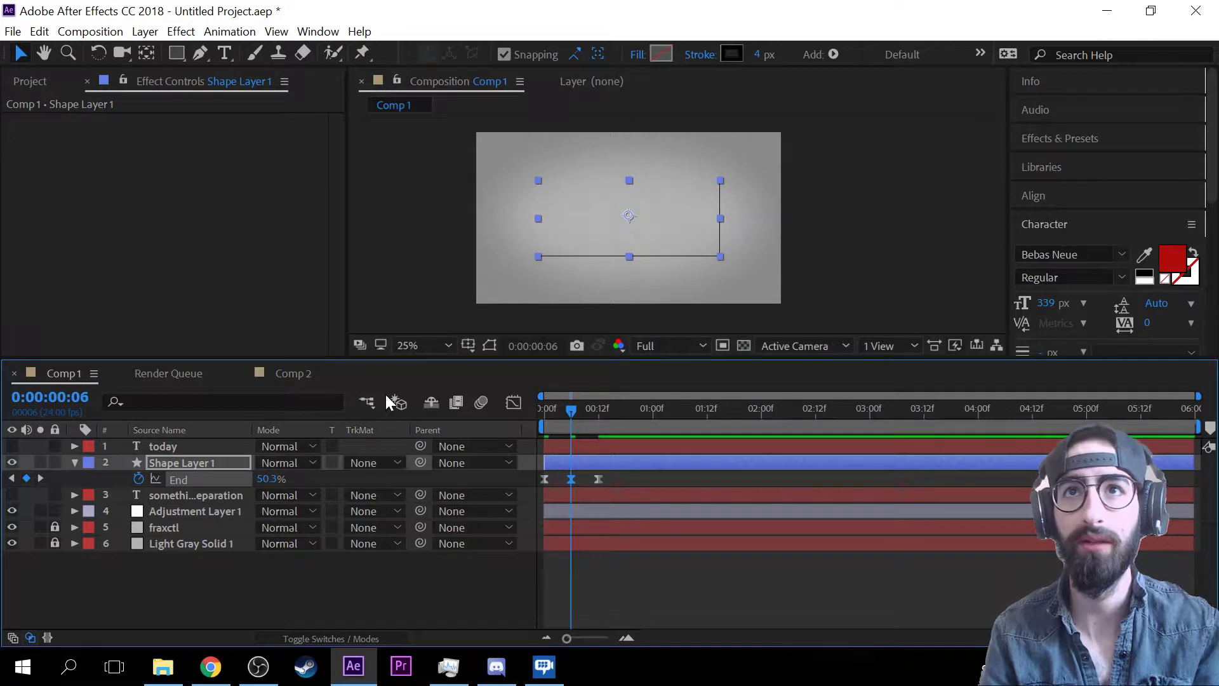
left_click(511, 402)
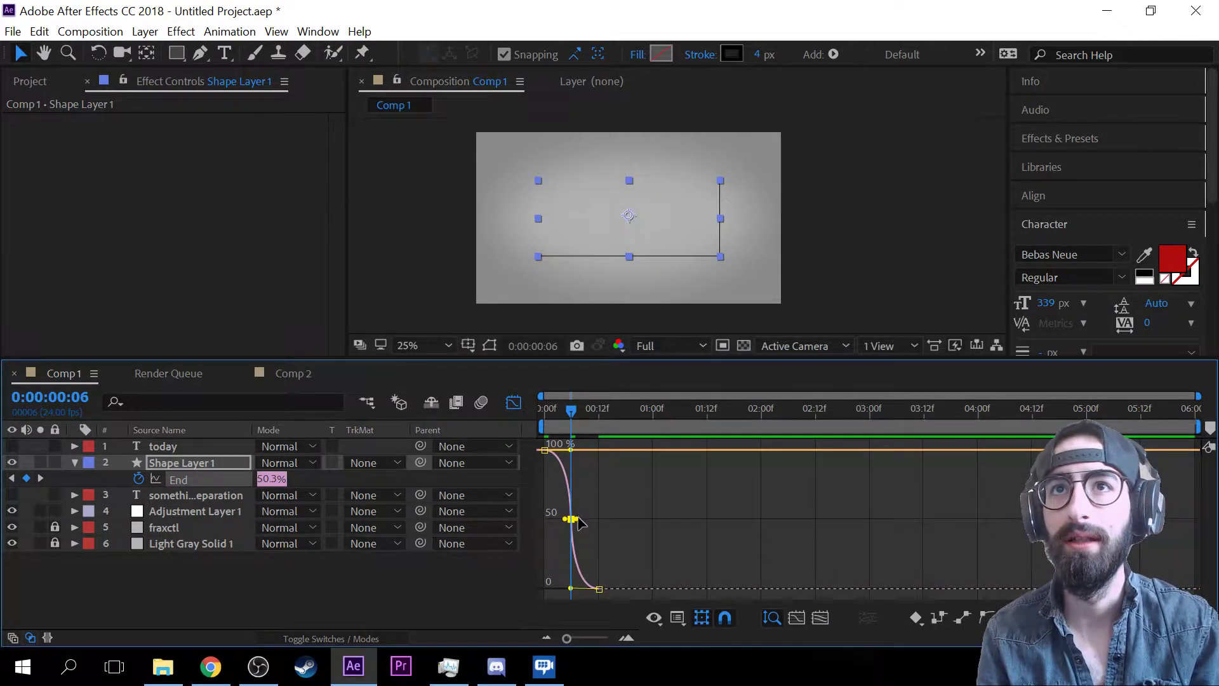
- Flatten and extend the middle End keyframe's handles to 0:00:00:00 and 0:00:00:12 for a pause halfway, and preview the animation
left_click_drag(577, 519, 545, 520)
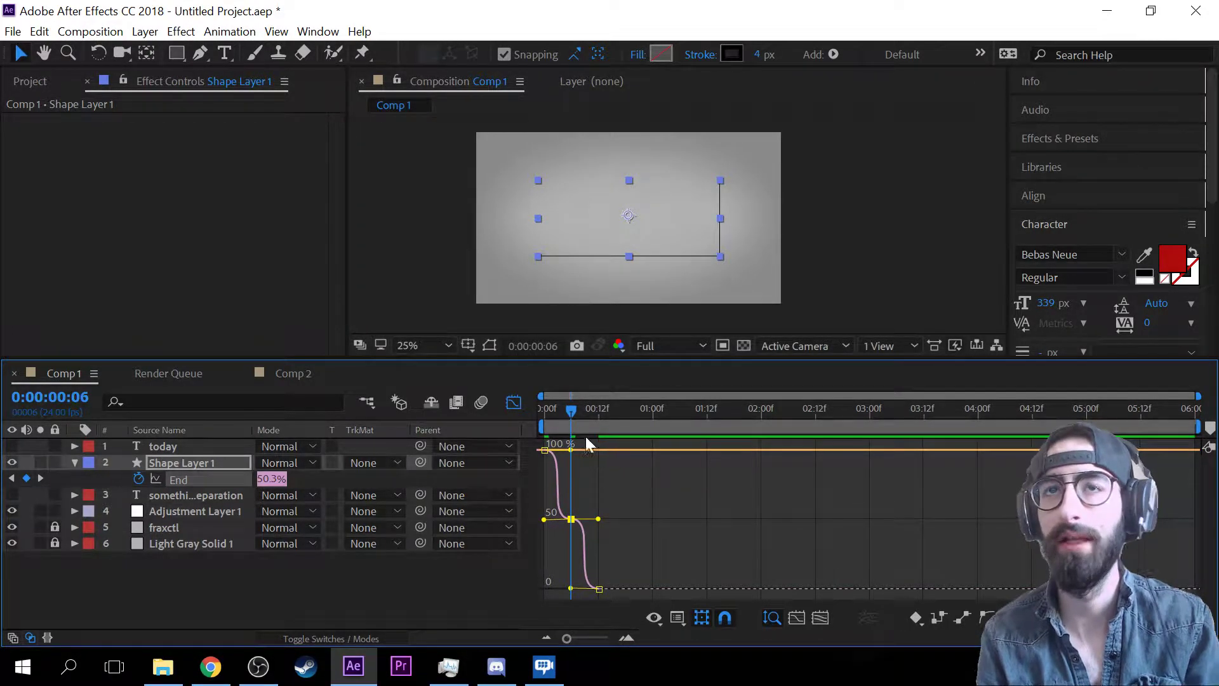
left_click_drag(575, 410, 450, 413)
key("space")
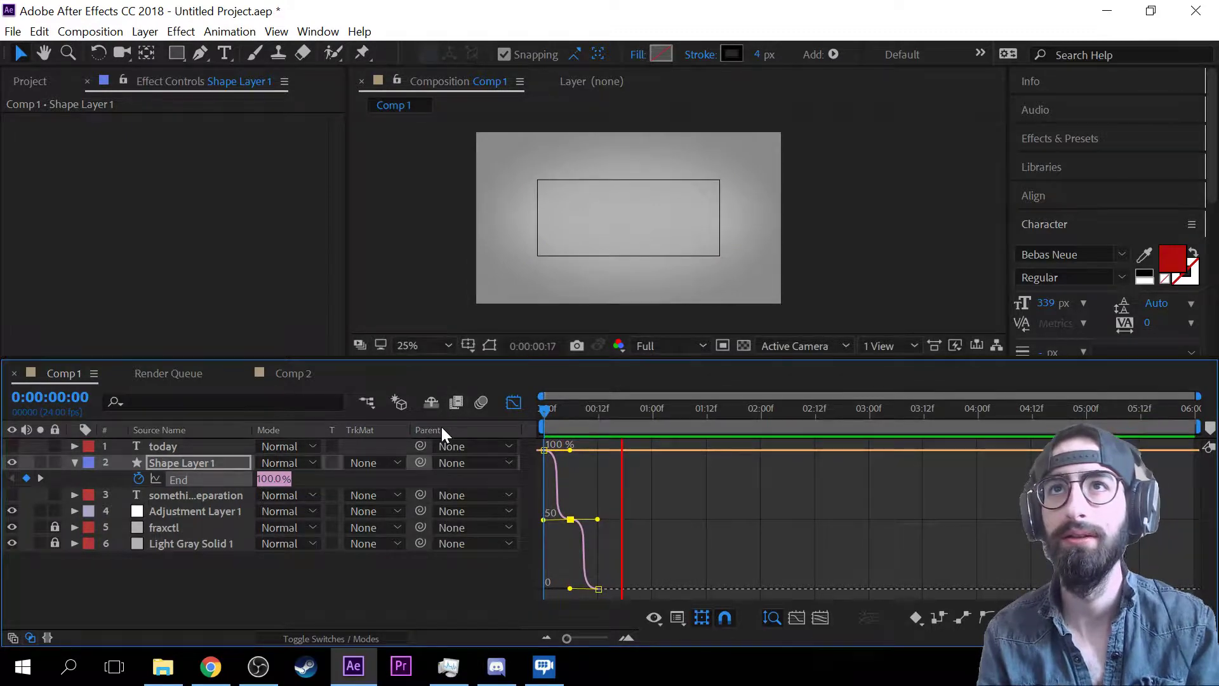
key("space")
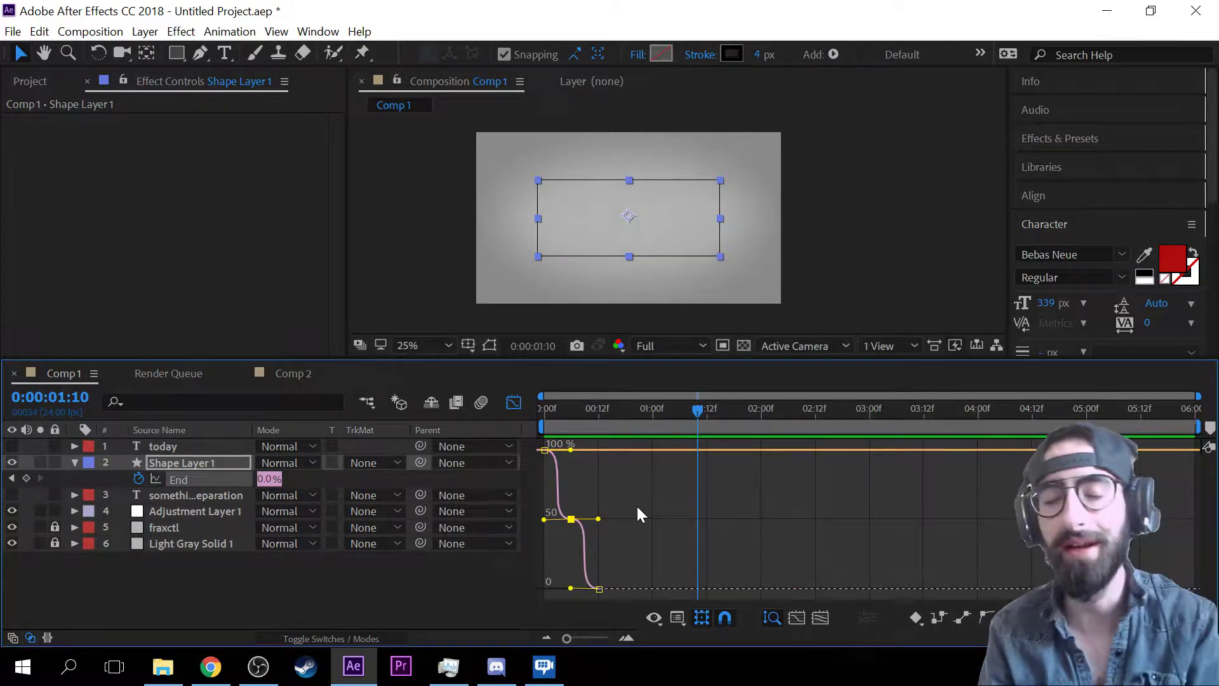
left_click_drag(704, 410, 562, 444)
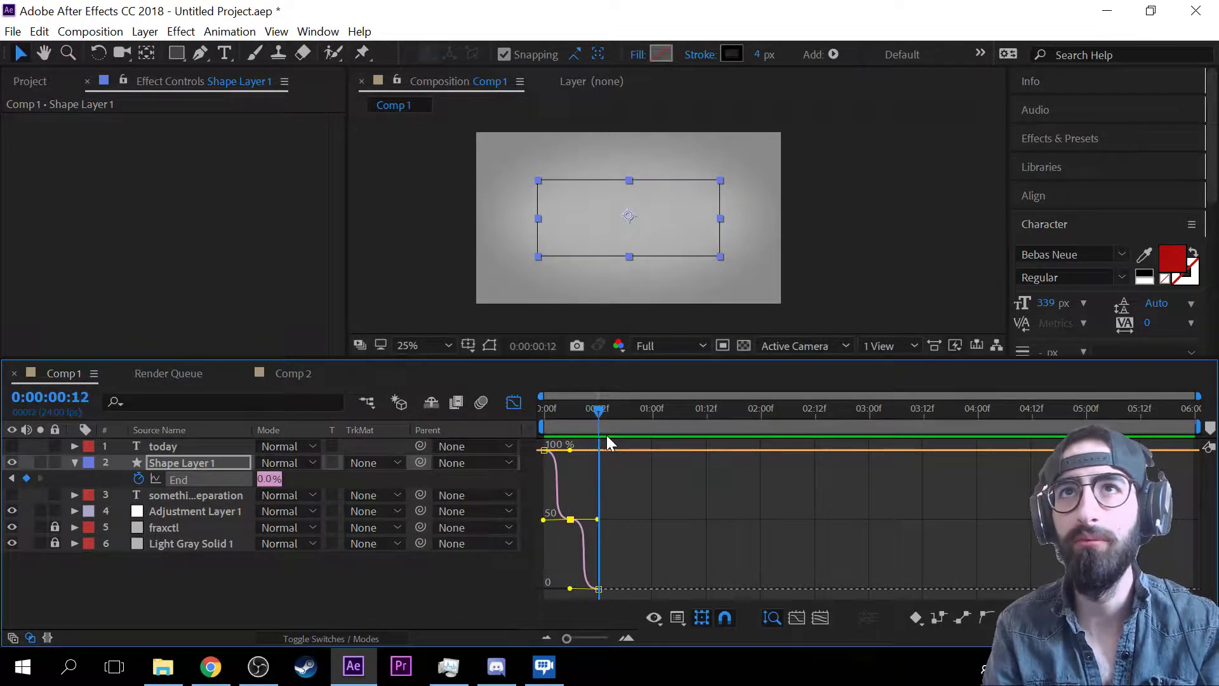
left_click_drag(607, 436, 549, 427)
key("space")
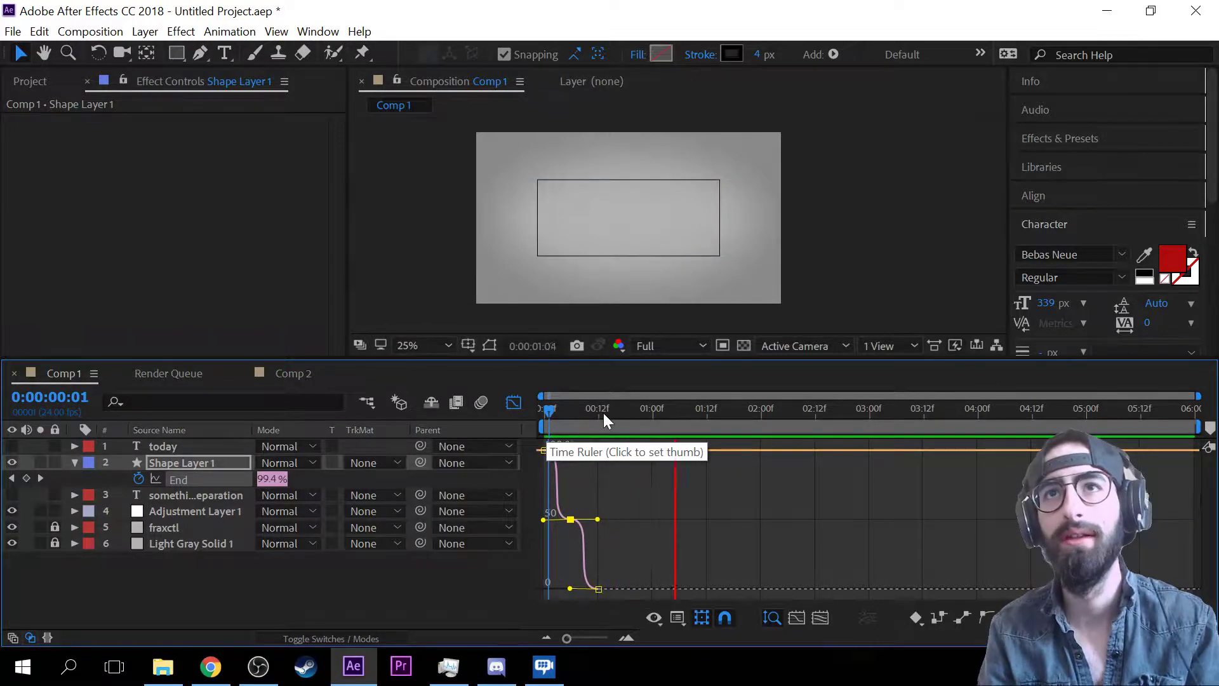
key("space")
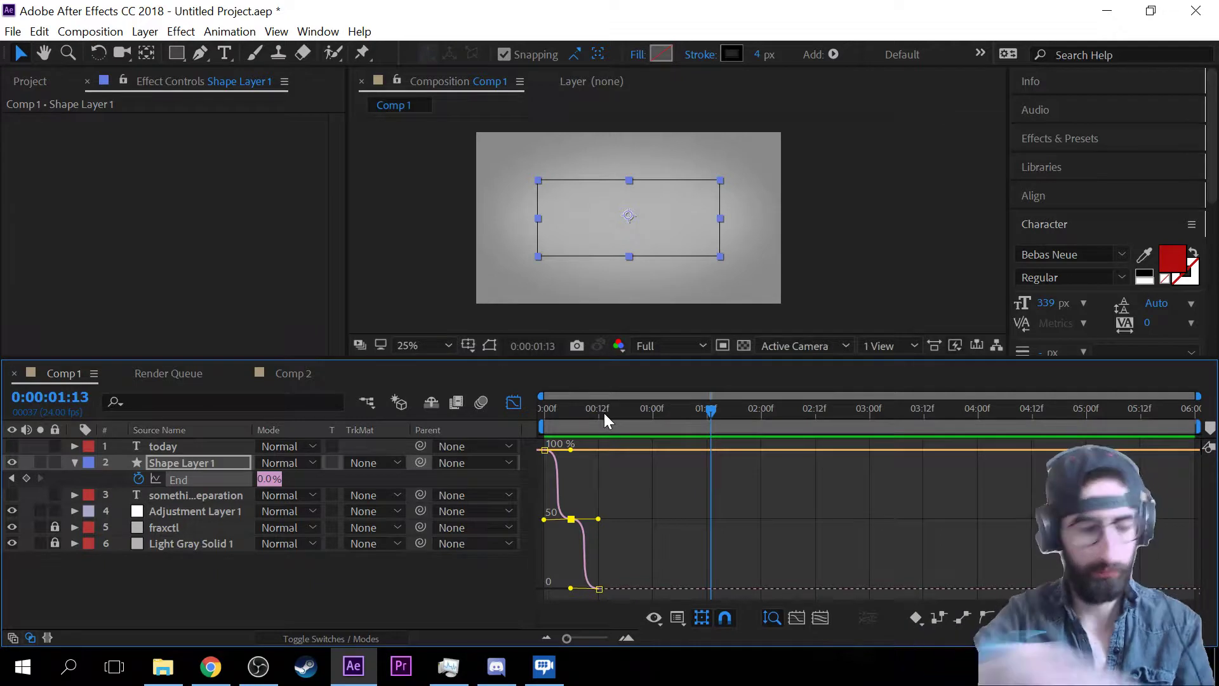
key("Home")
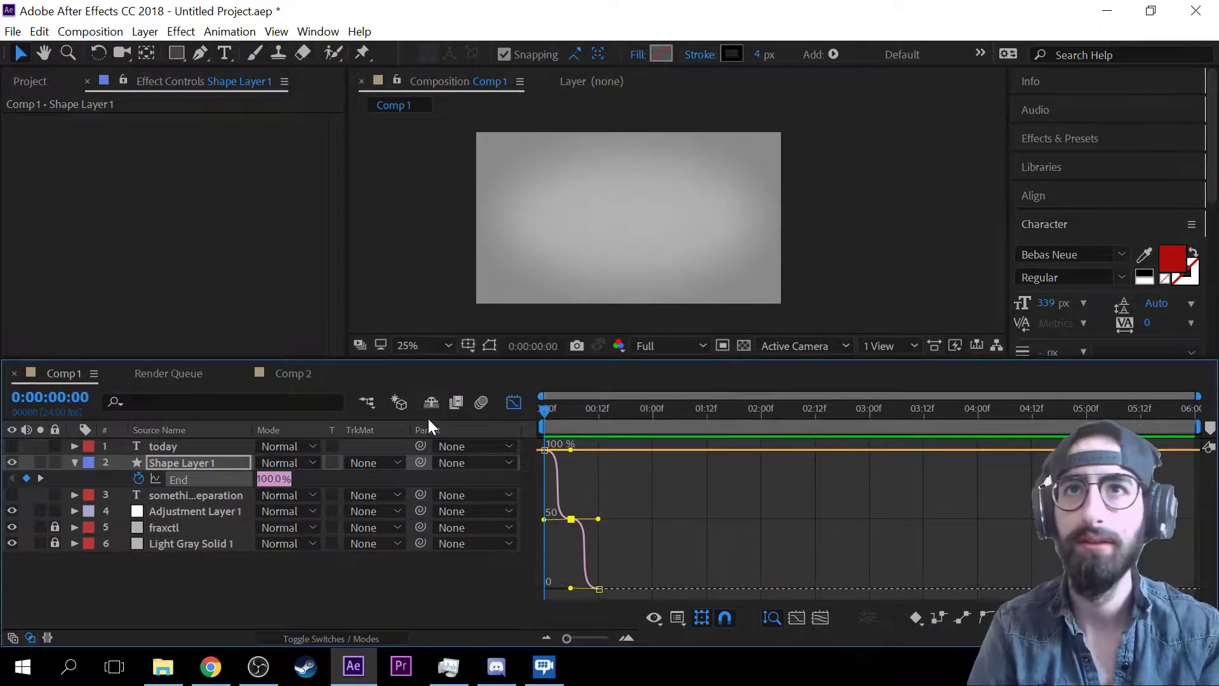
key("space")
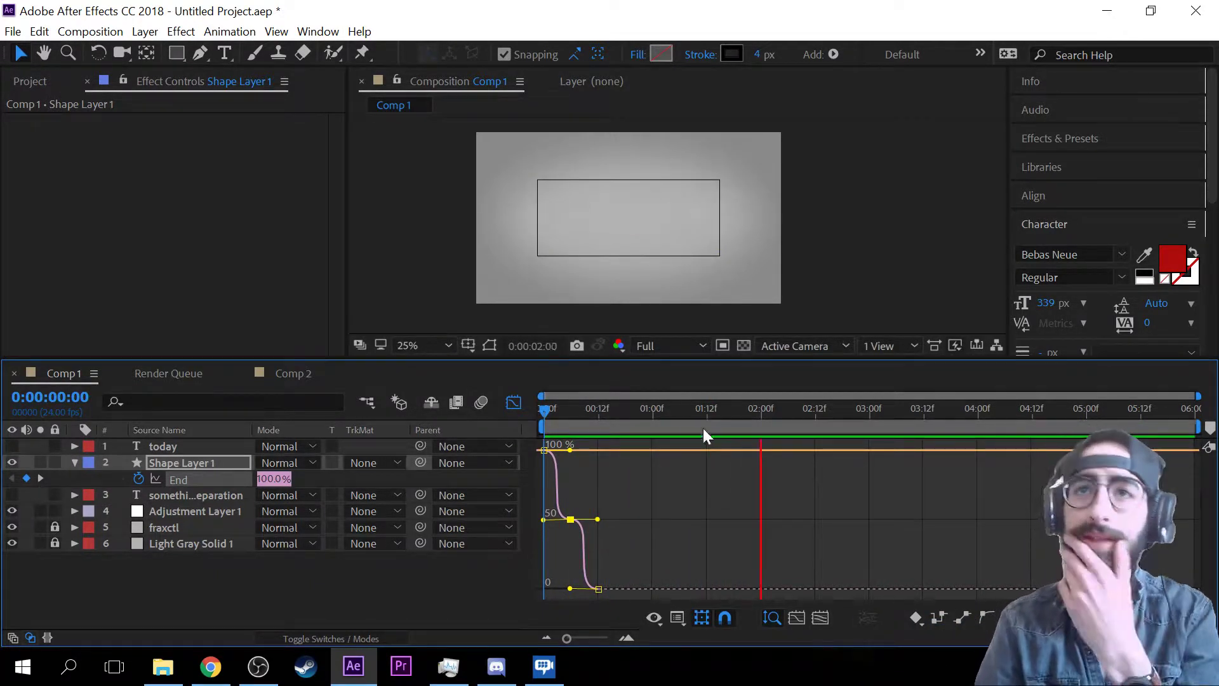
key("space")
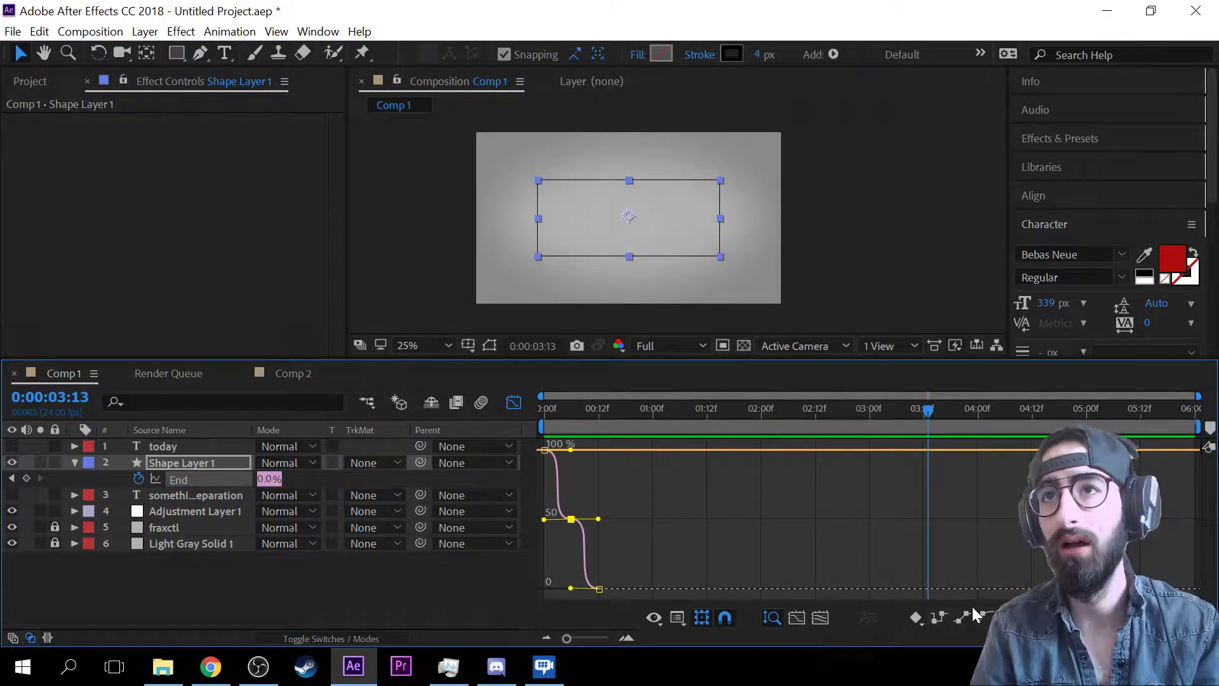
- Shorten the middle End keyframe's handles, pull the last keyframe's incoming handle steeply upward for an abrupt finish, and preview the animation
left_click(679, 528)
left_click(572, 518)
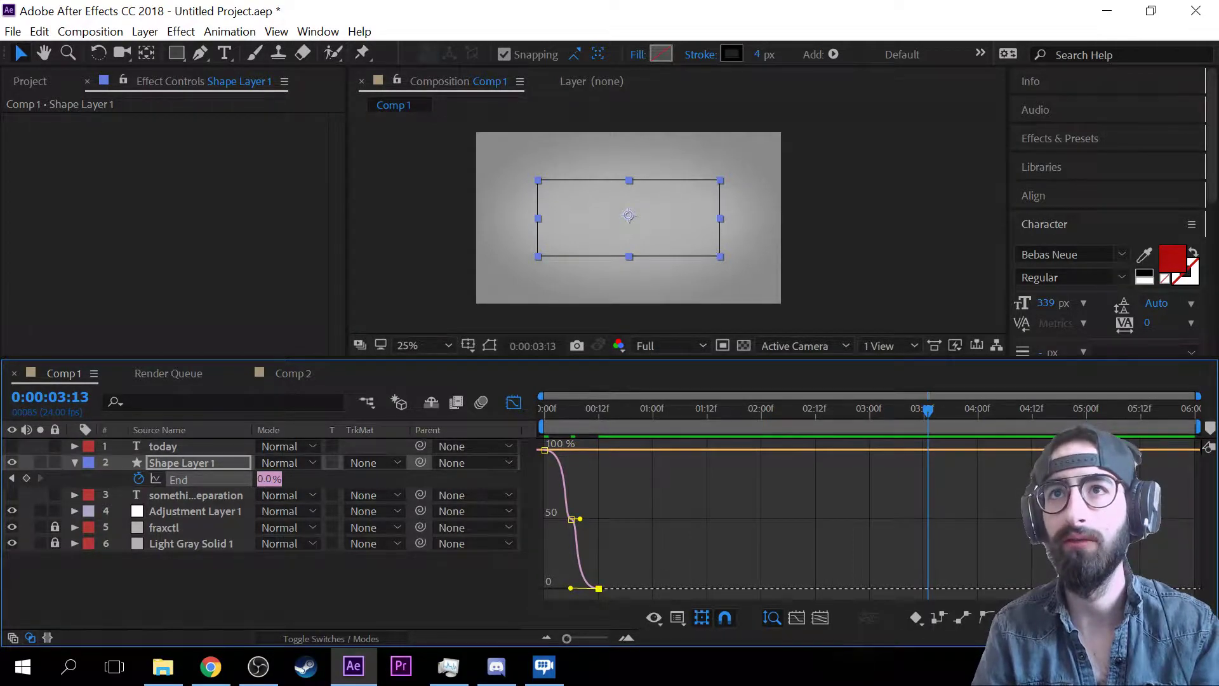
left_click_drag(570, 588, 588, 589)
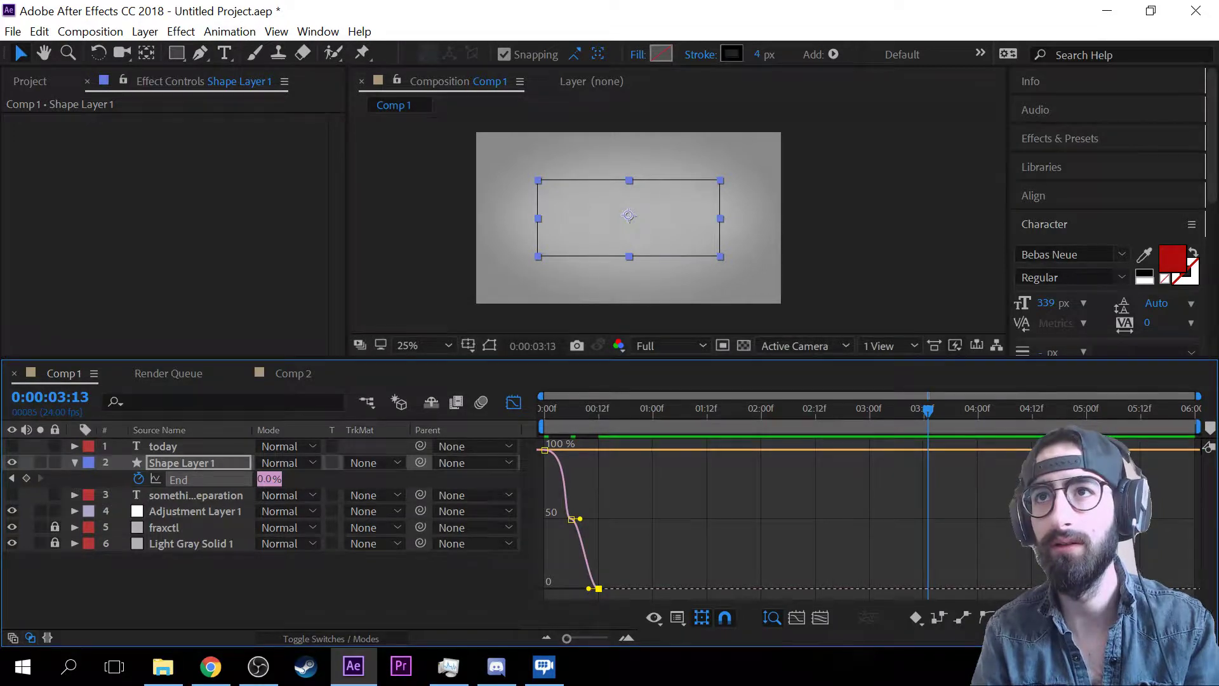
left_click(981, 617)
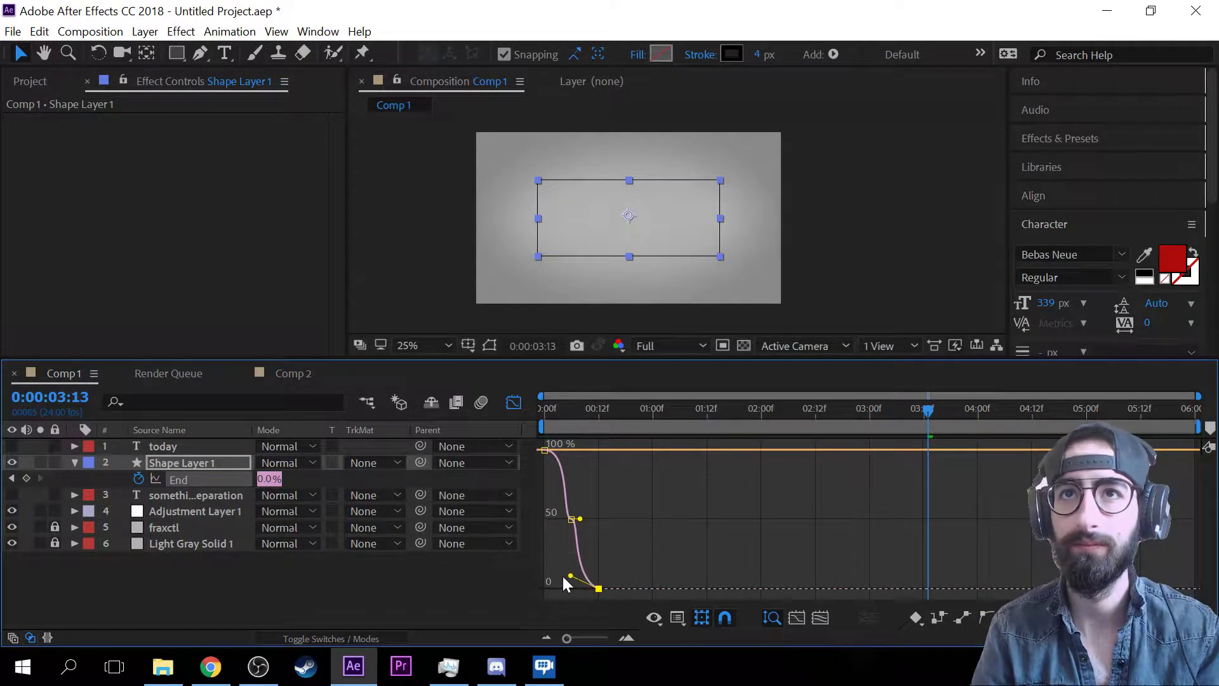
left_click_drag(593, 578, 593, 511)
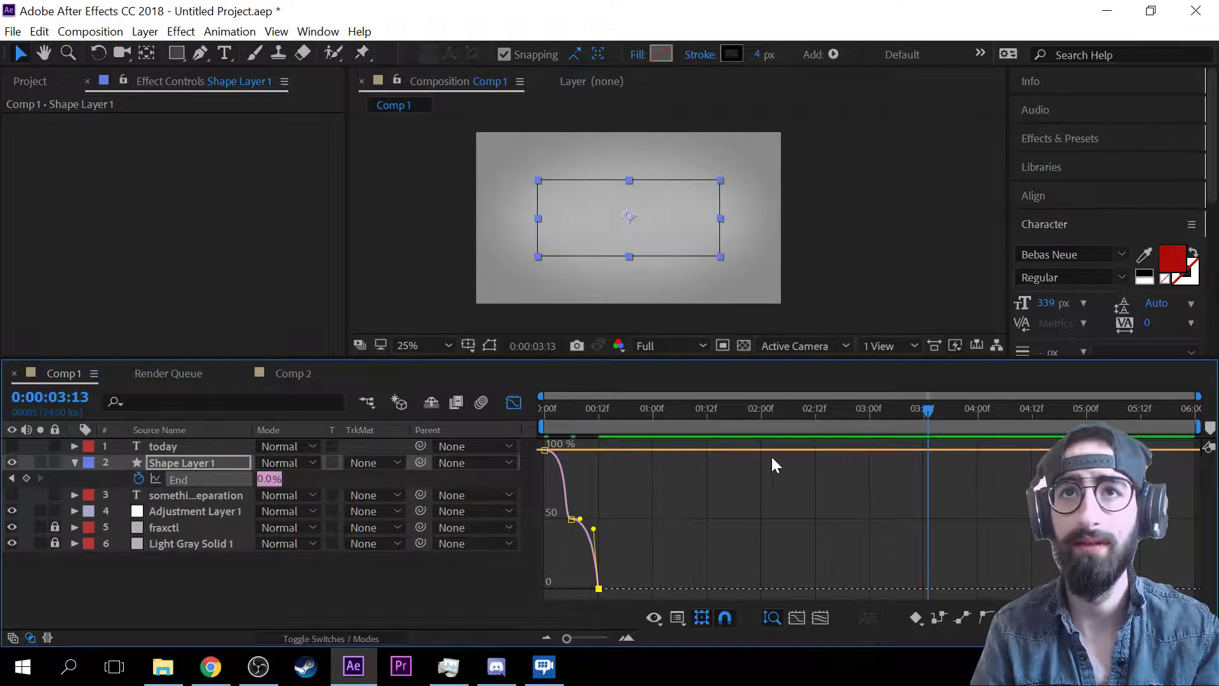
left_click_drag(806, 410, 522, 399)
key("space")
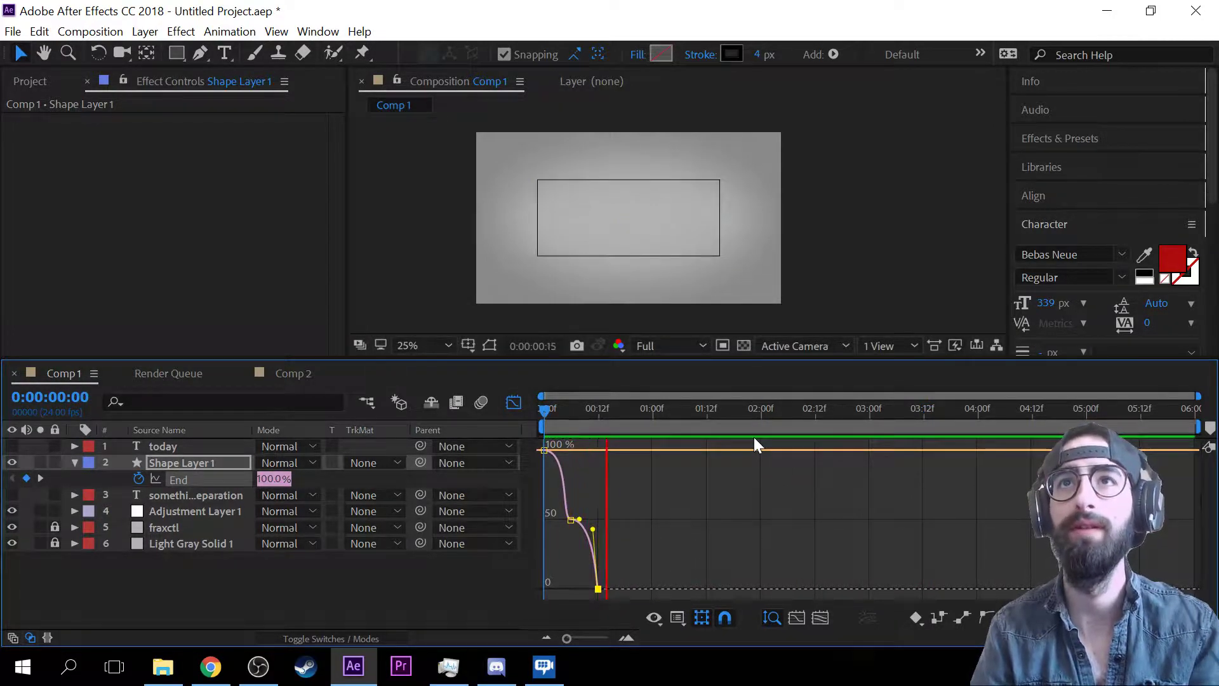
key("space")
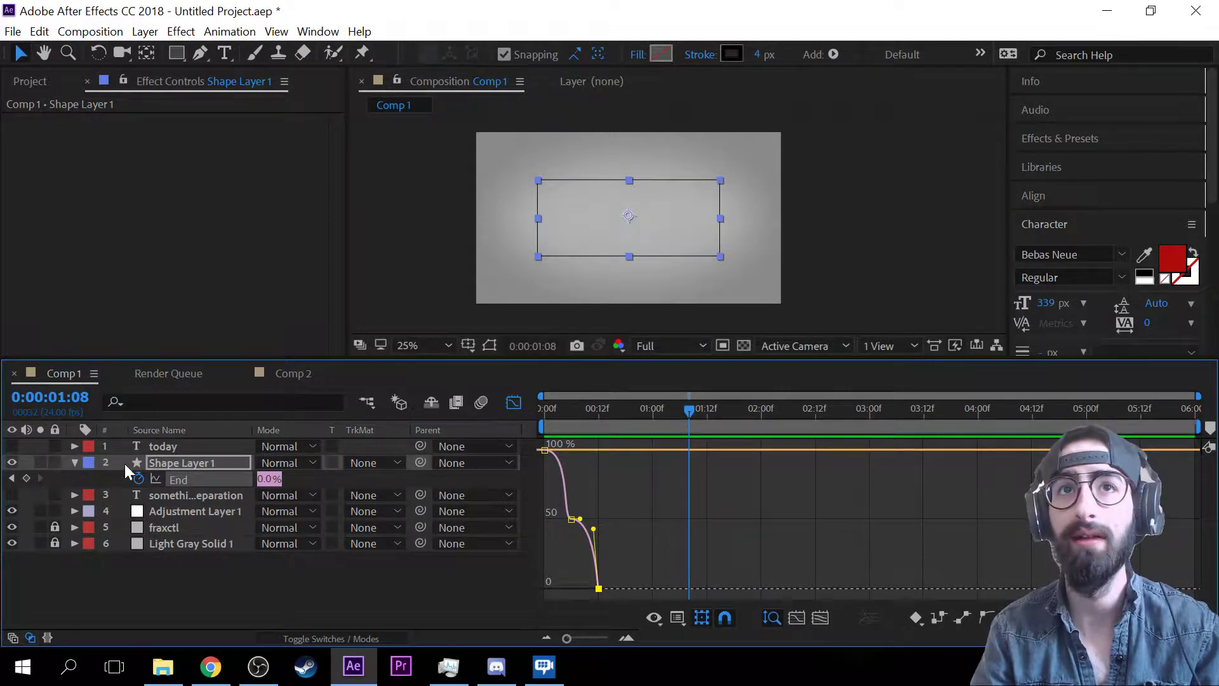
- Hide Shape Layer 1 in the composition
left_click(11, 464)
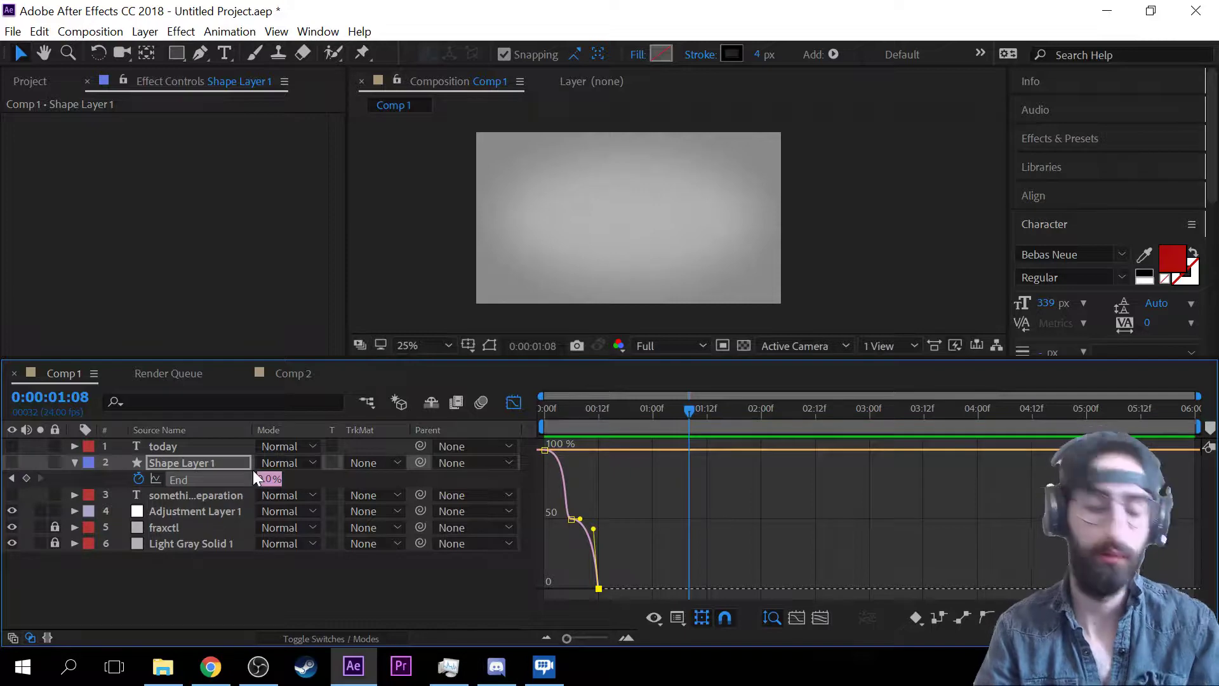
key("ctrl+y")
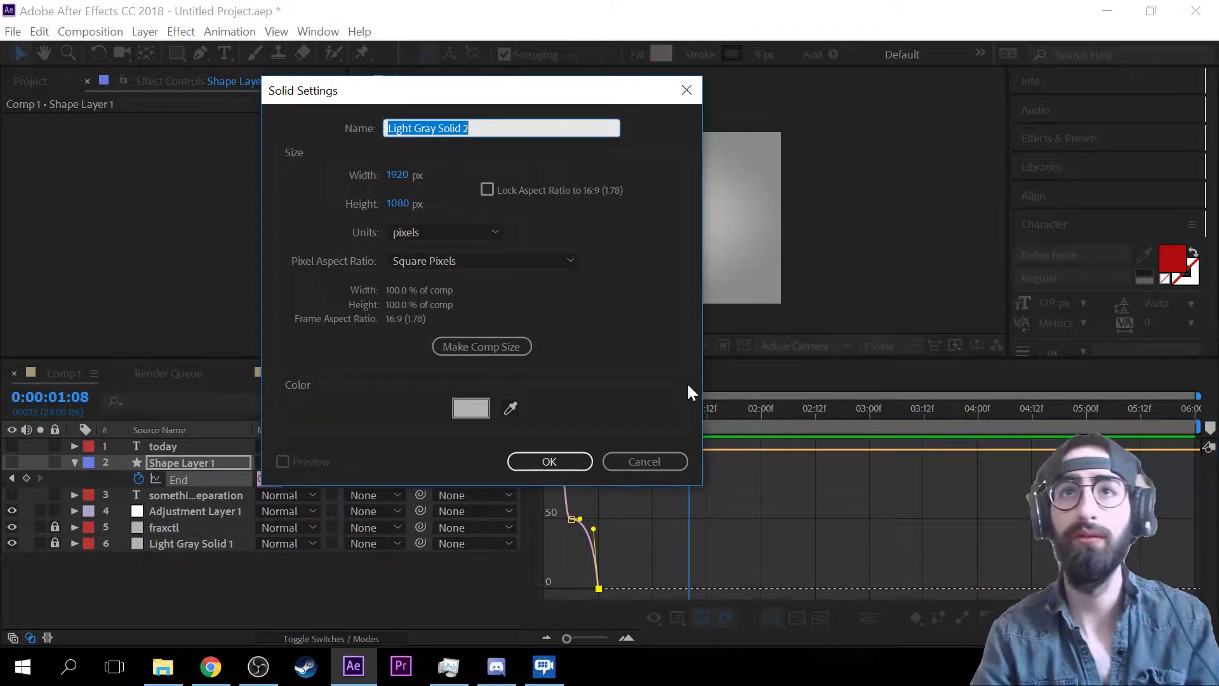
left_click(471, 408)
left_click_drag(313, 273, 313, 338)
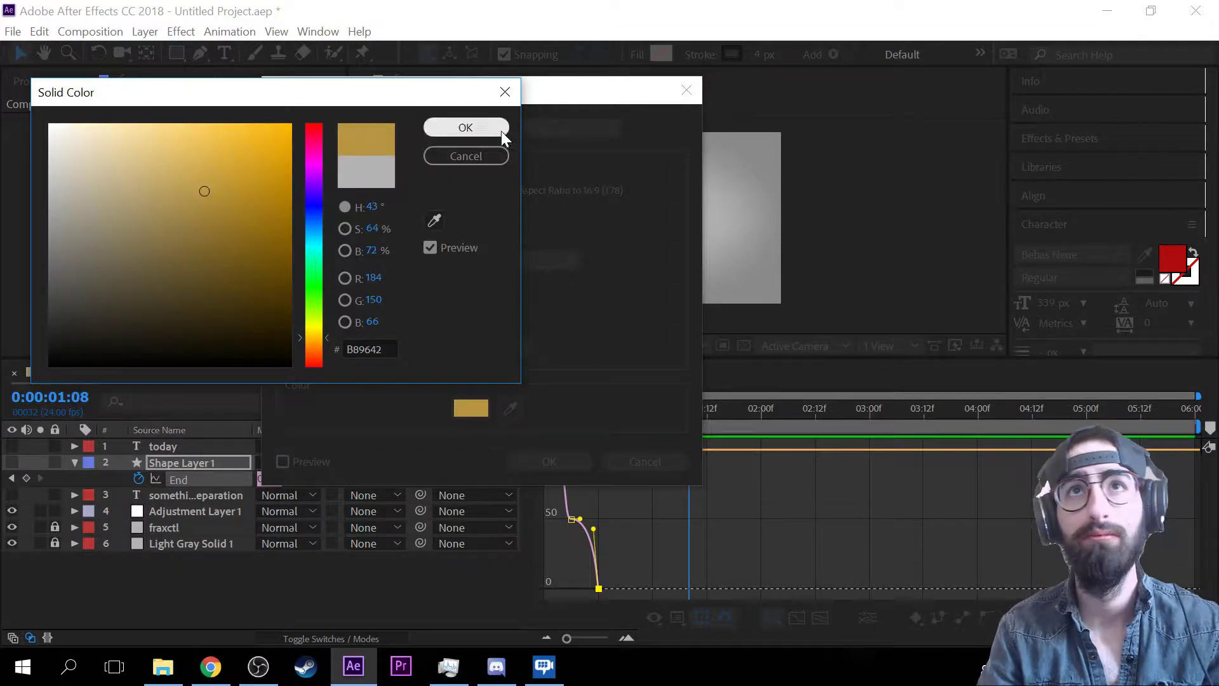
left_click(501, 129)
left_click(550, 461)
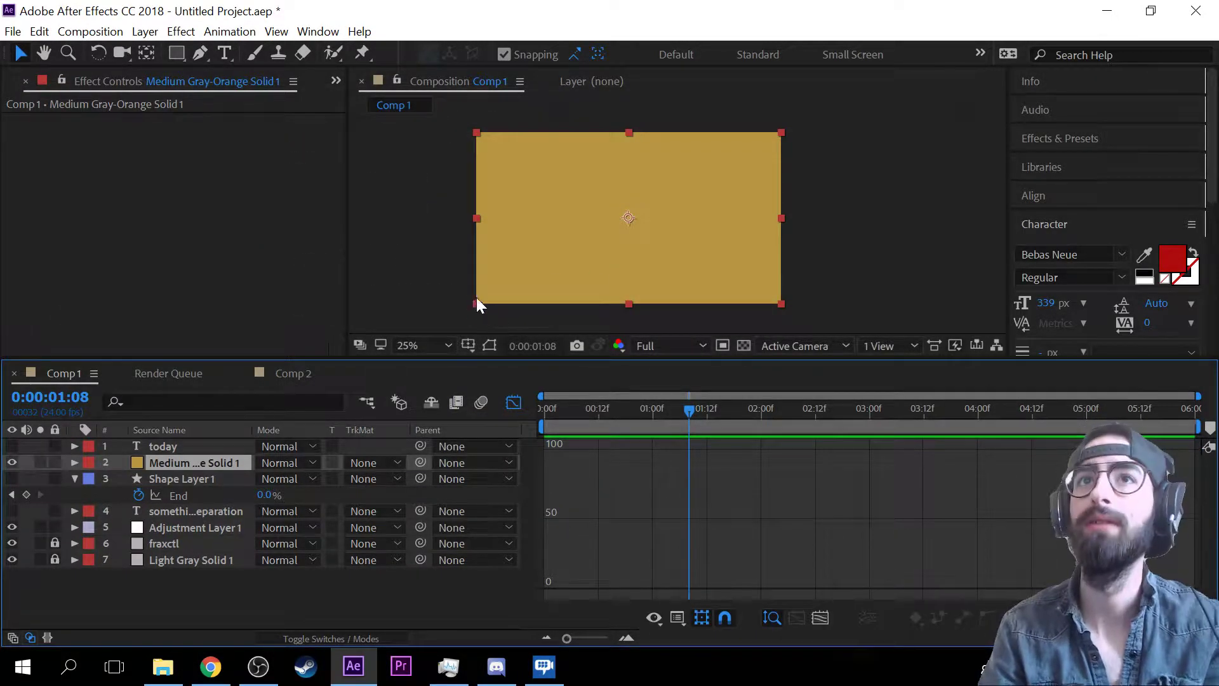
left_click_drag(476, 304, 645, 233)
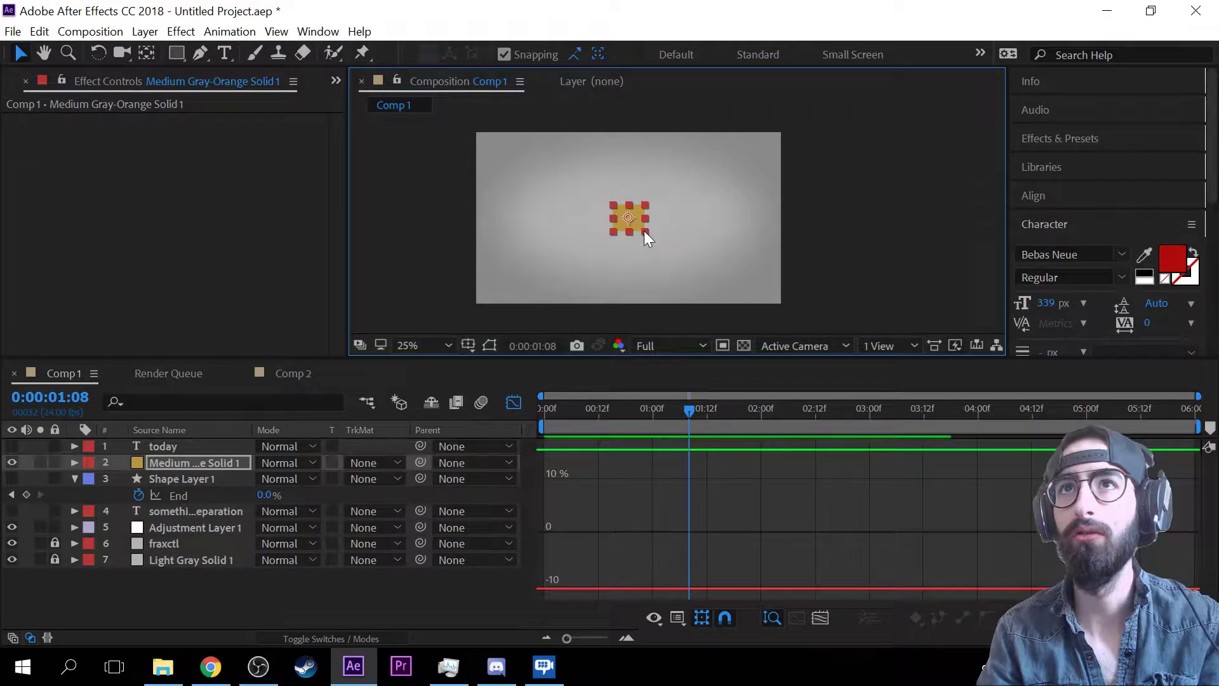
key("period")
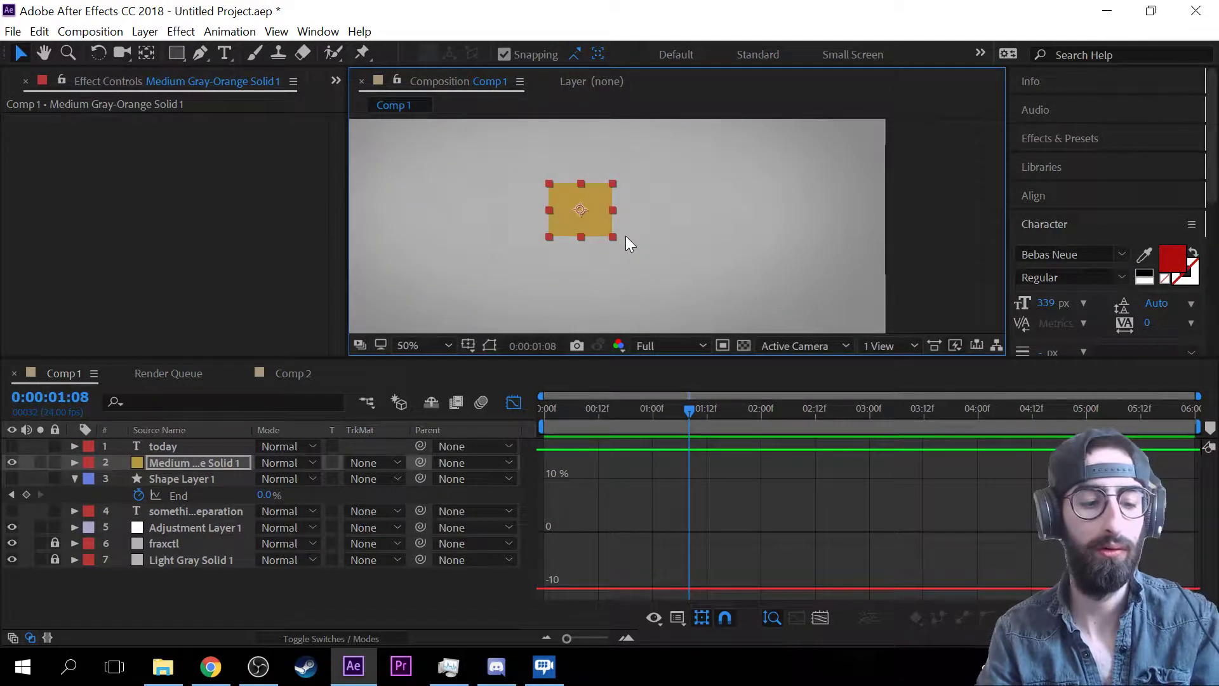
left_click(175, 54)
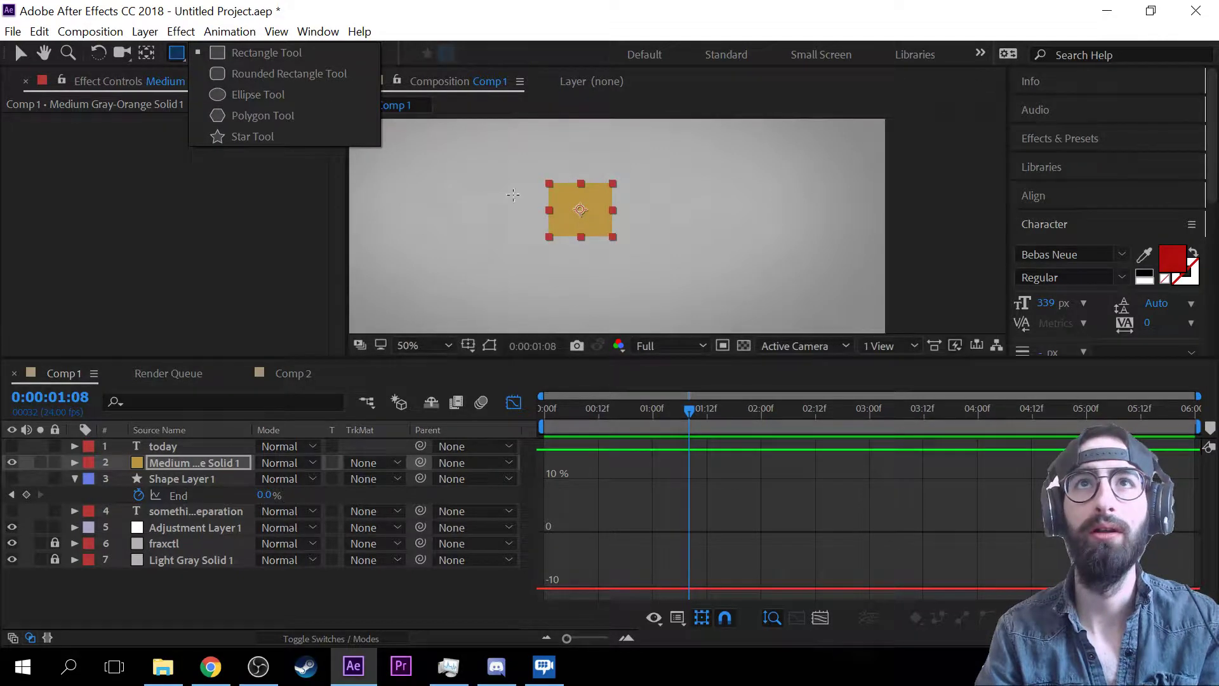
left_click(422, 184)
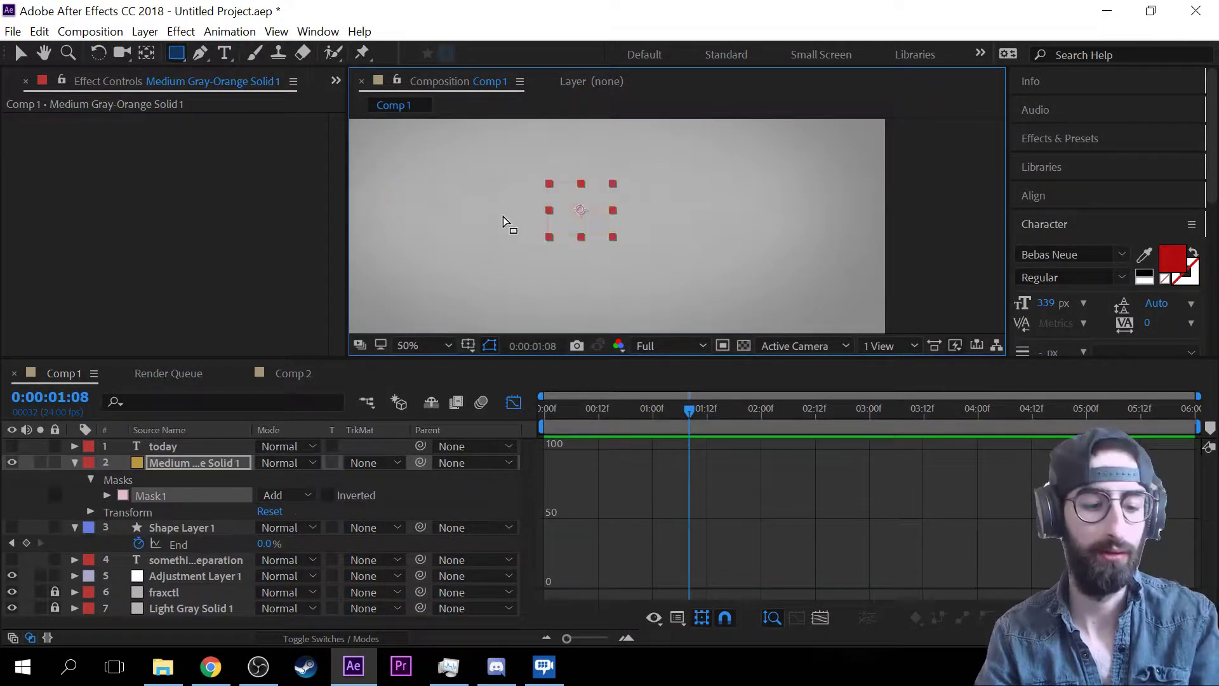
key("ctrl+z")
left_click(212, 452)
left_click(220, 465)
key("Delete")
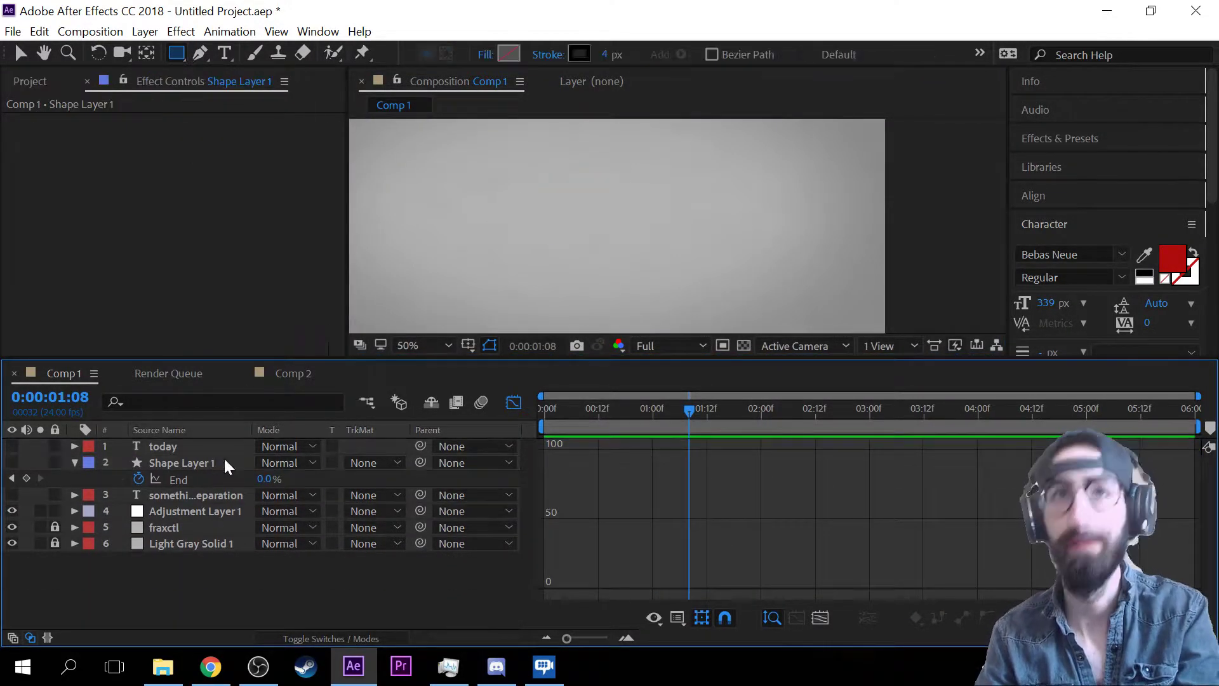
- Draw a small circle as a new shape layer just below the composition's centre with the Ellipse Tool
left_click(176, 53)
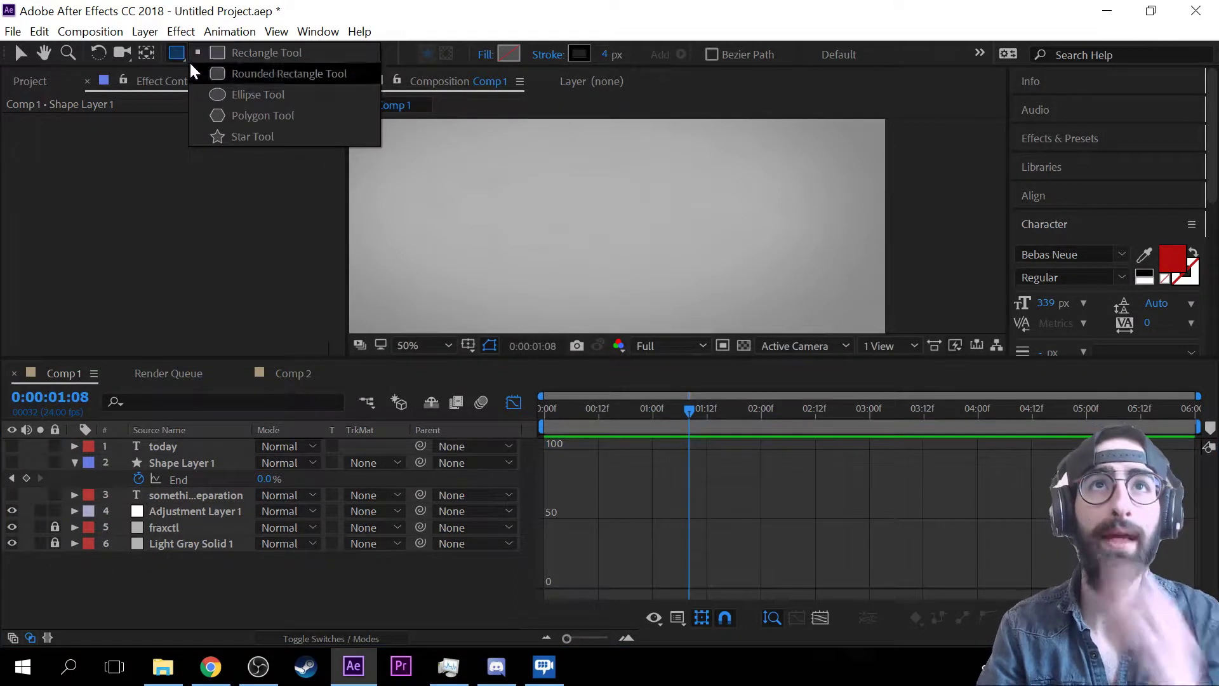
left_click(223, 97)
left_click_drag(553, 239, 583, 272)
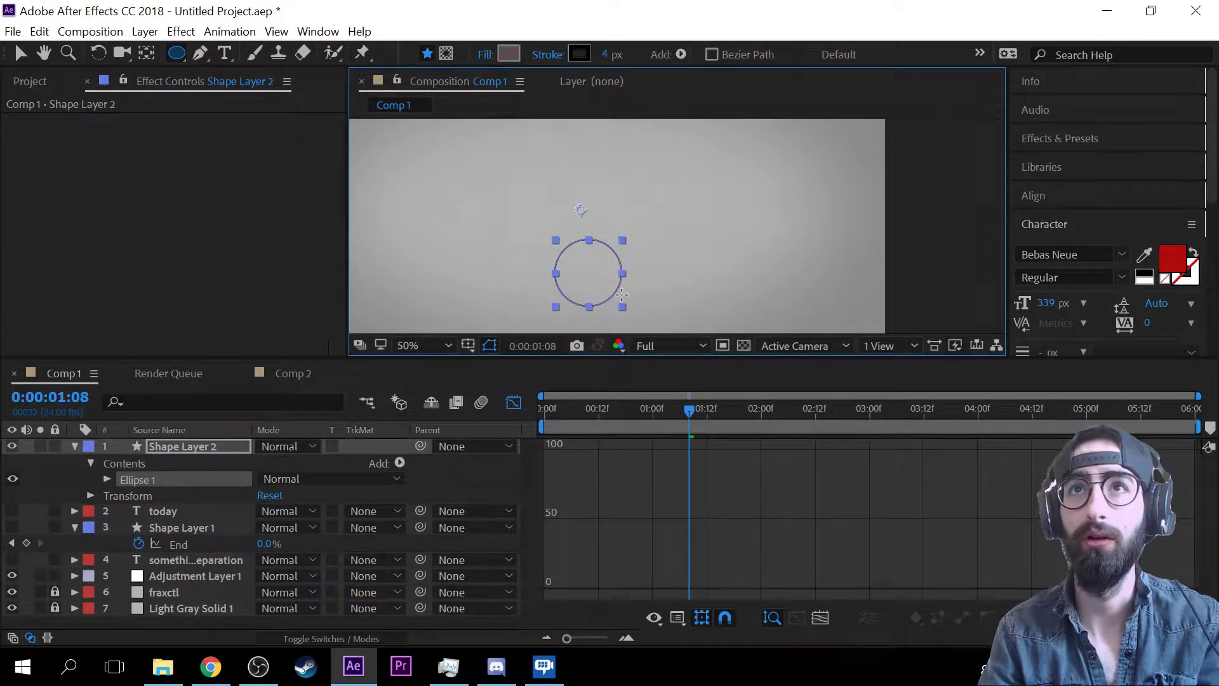
- Set the circle's fill to a muted golden tan and show the whole composition at 25%
left_click(506, 52)
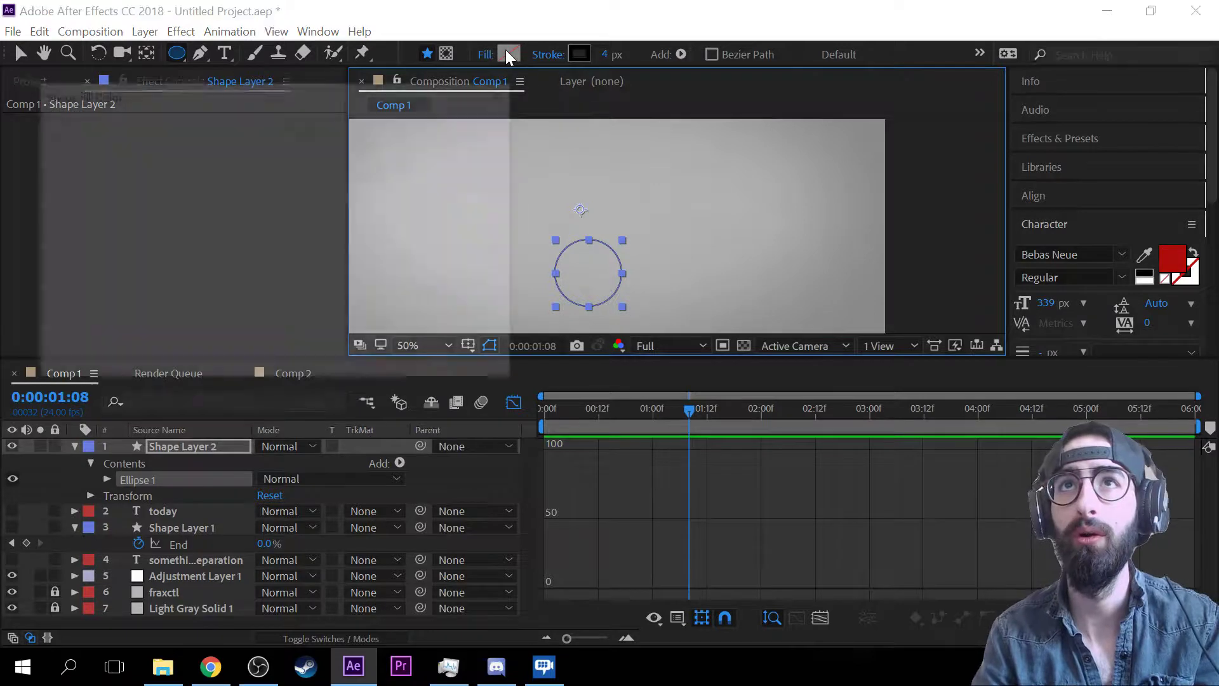
mouse_move(209, 176)
left_mouse_down()
mouse_move(98, 144)
mouse_move(166, 193)
mouse_move(169, 239)
mouse_move(258, 223)
mouse_move(240, 177)
mouse_move(201, 268)
left_mouse_up()
mouse_move(313, 343)
left_mouse_down()
mouse_move(313, 316)
mouse_move(308, 341)
left_mouse_up()
left_click(166, 194)
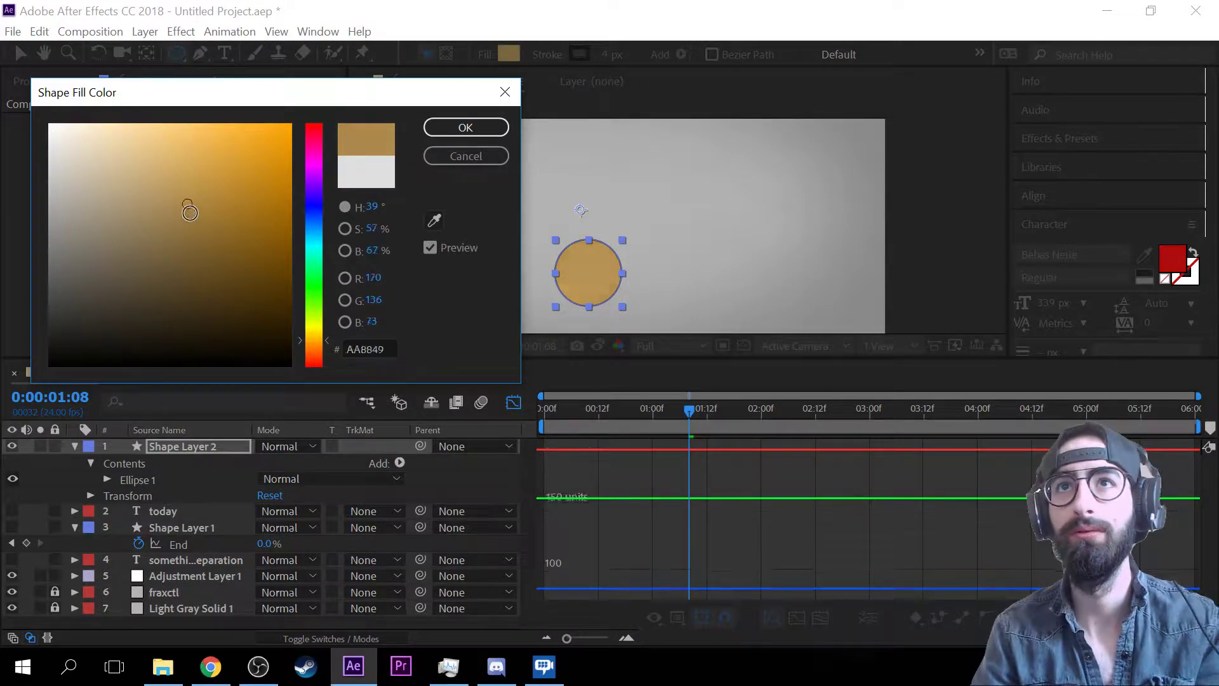
left_click_drag(189, 212, 168, 210)
left_click(475, 129)
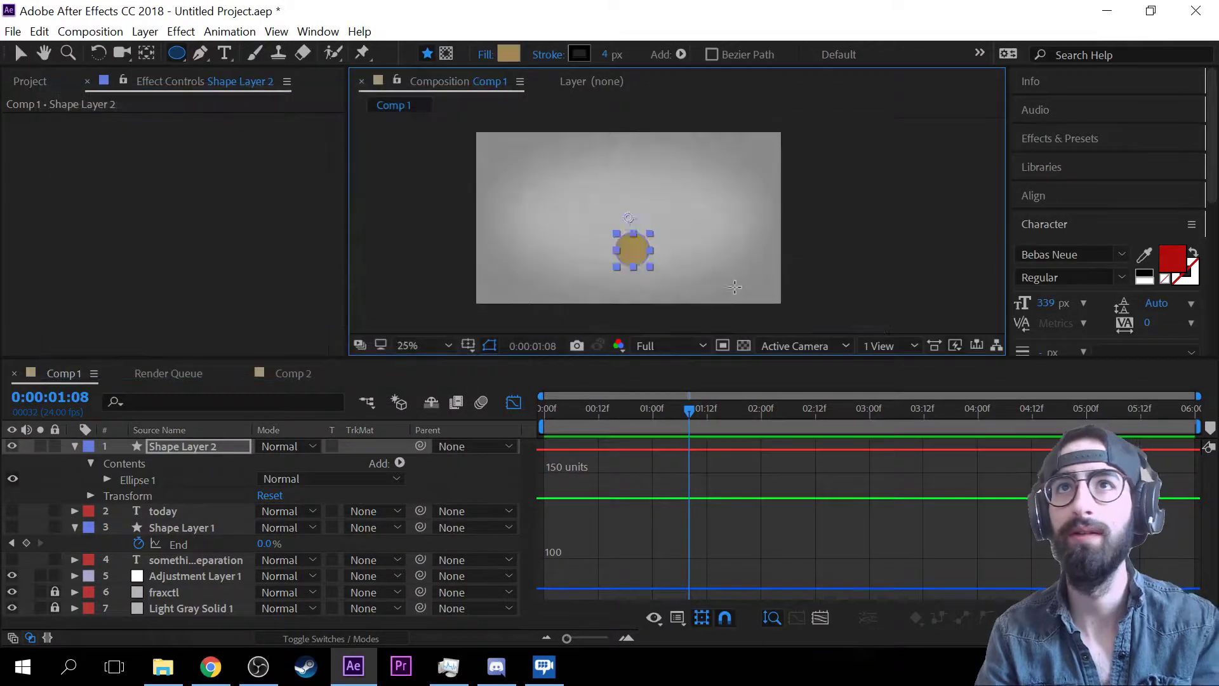
key("comma")
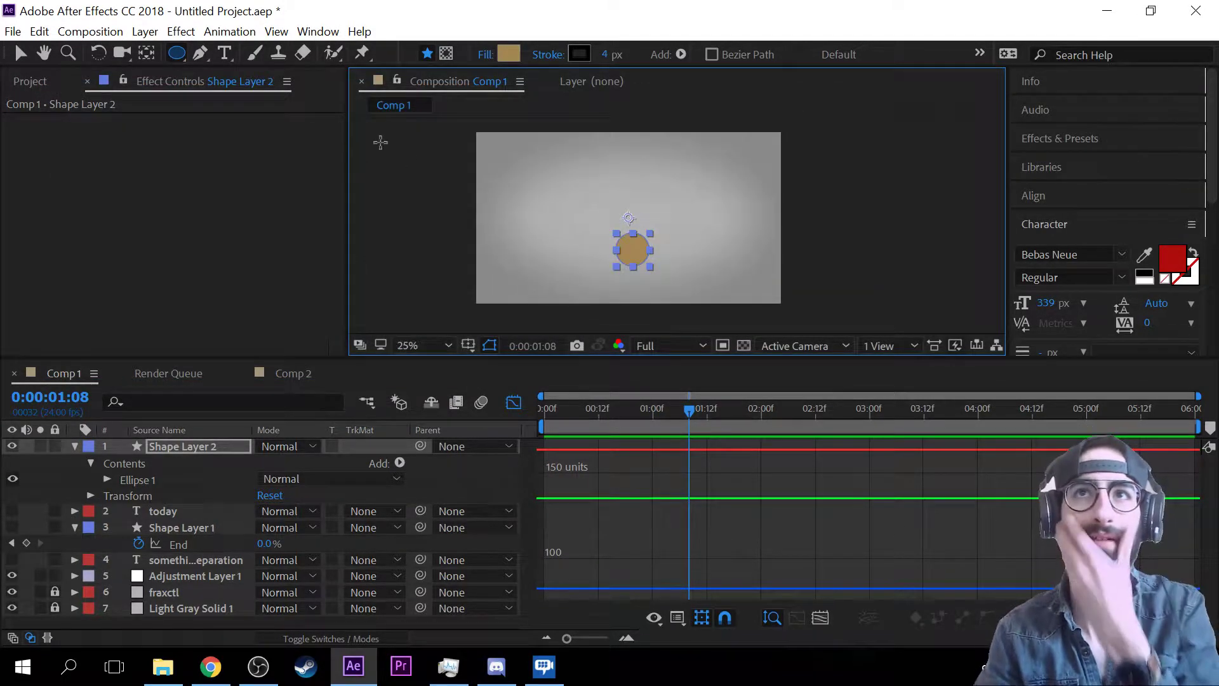
- Move the circle into the lower-left corner of the composition frame
left_click(21, 54)
left_click(625, 236)
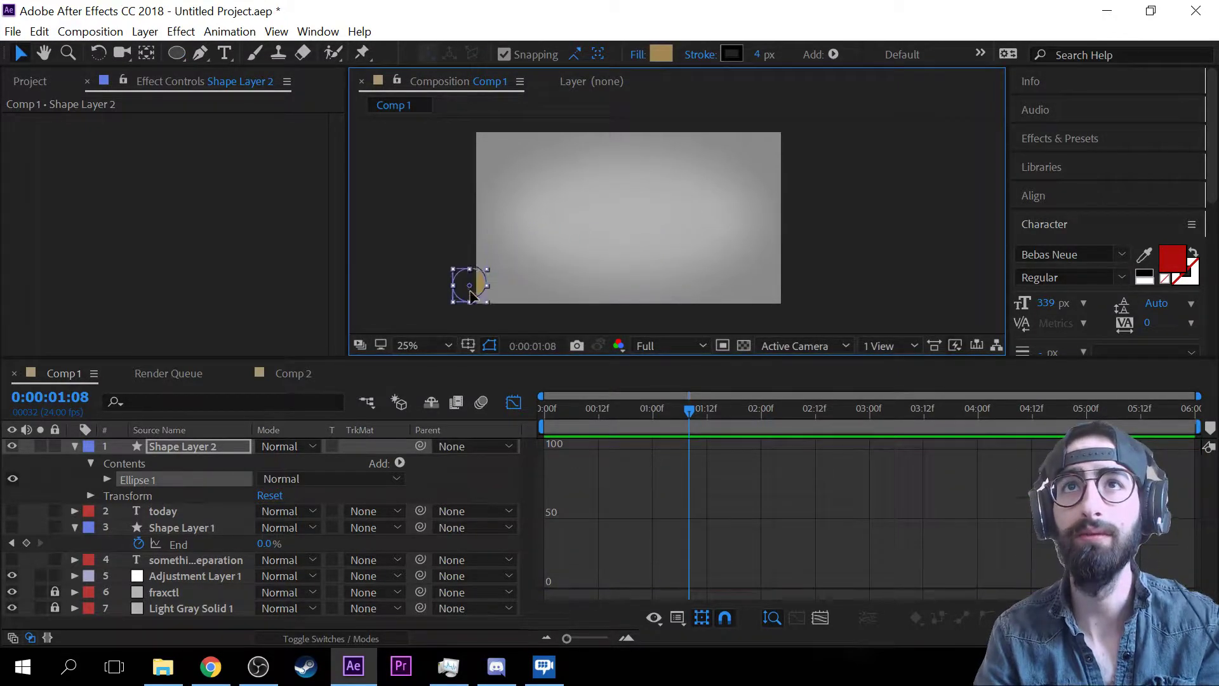
left_click_drag(471, 294, 492, 287)
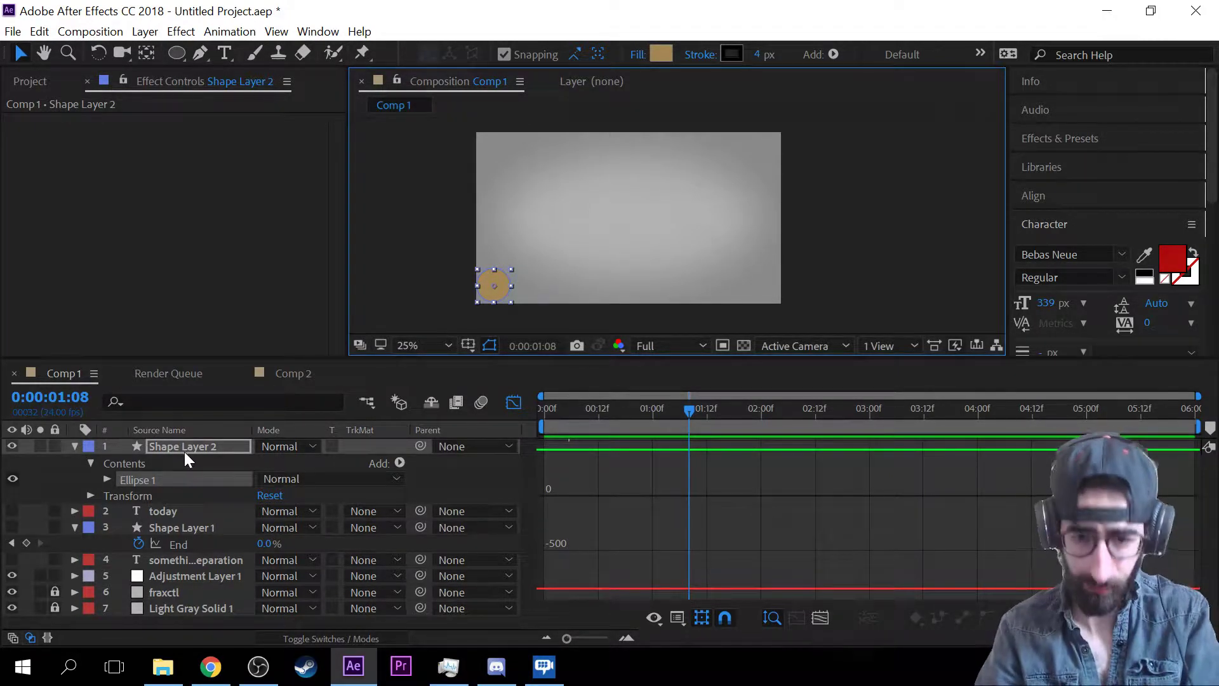
- Add a Position keyframe to Shape Layer 2 at 0:00:01:08 and leave the Graph Editor
key("p")
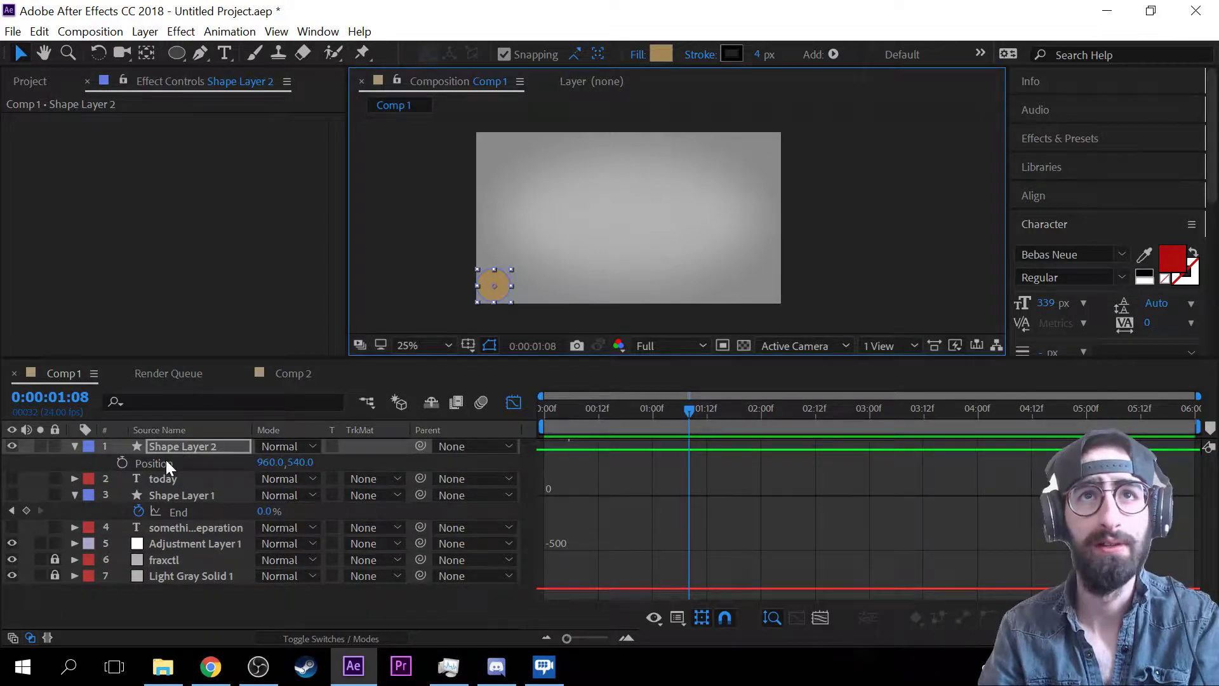
left_click(122, 463)
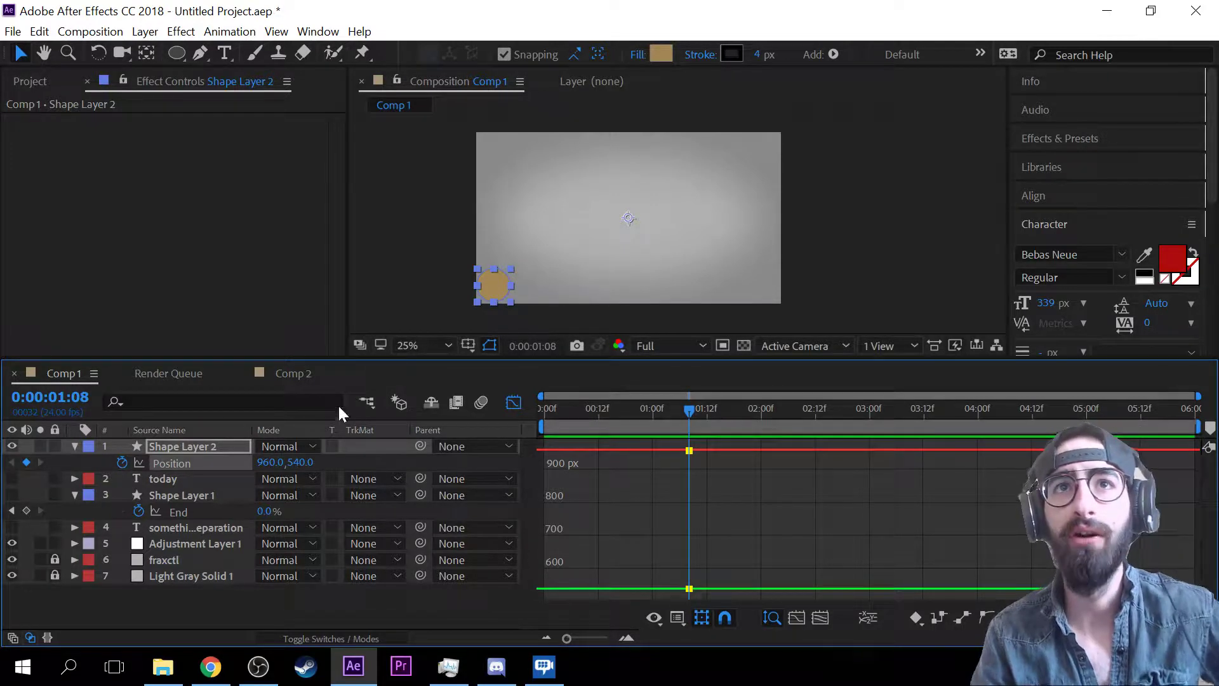
left_click(513, 404)
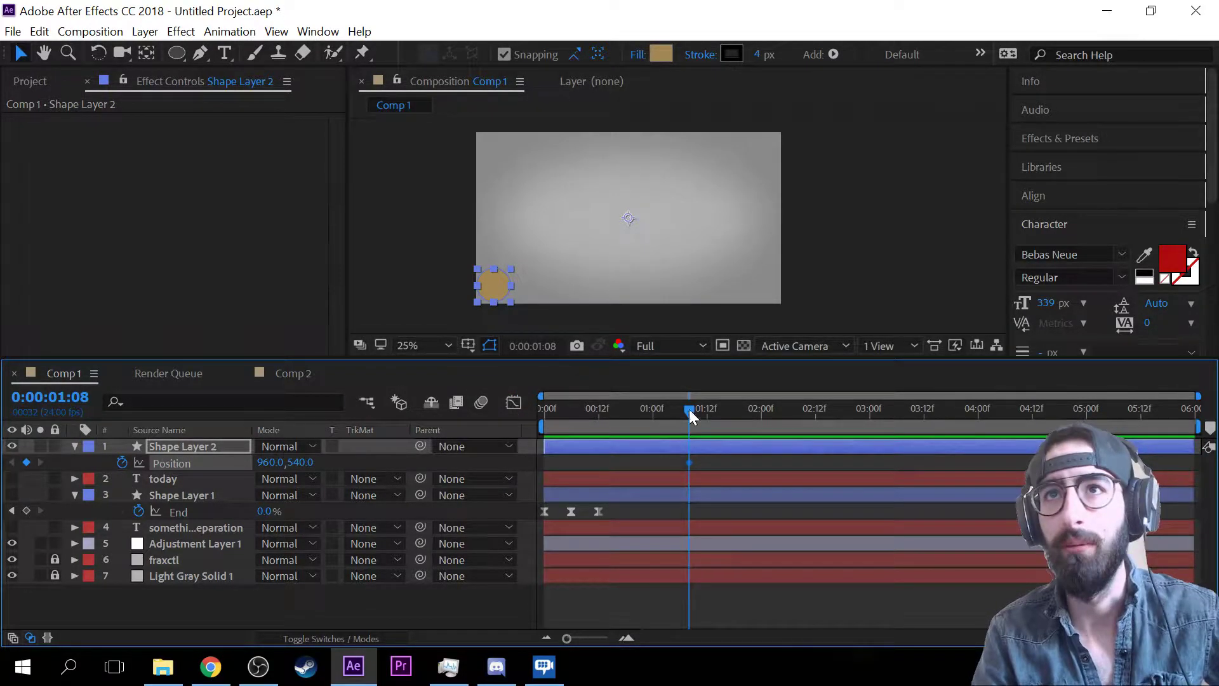
- Shift Shape Layer 2's Position keyframe to 0:00:00:00 and move the circle to the frame's lower-right corner at 0:00:05:23
left_click_drag(695, 412, 725, 415)
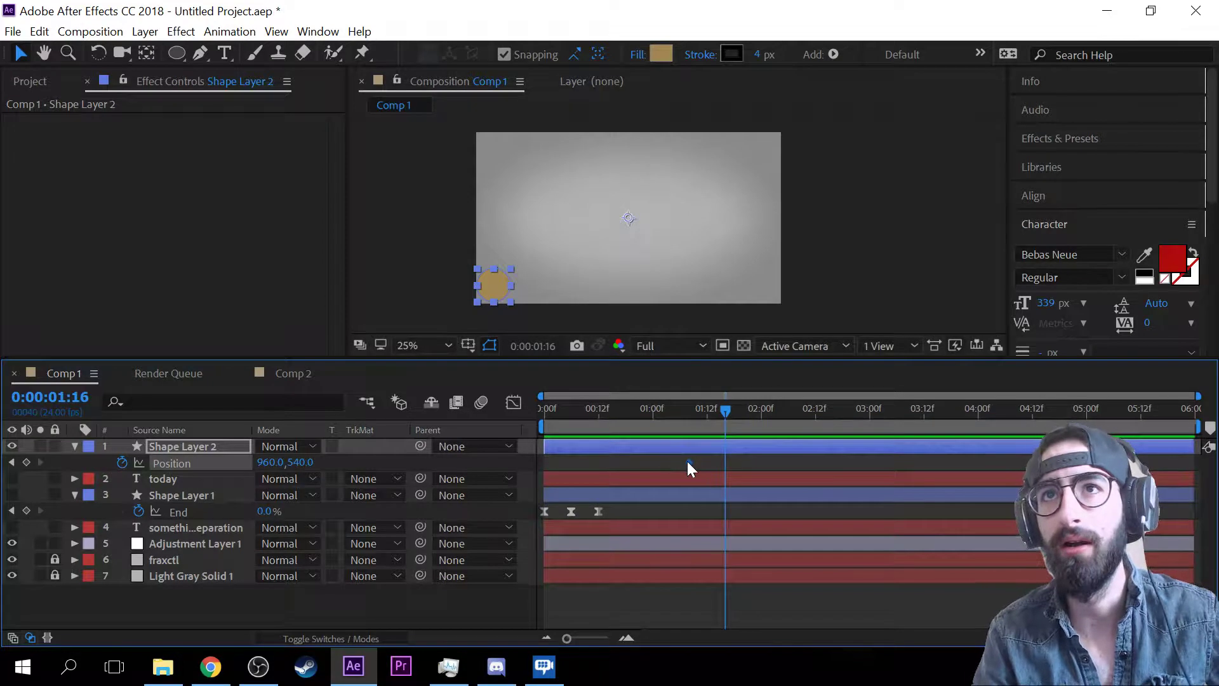
left_click_drag(689, 462, 544, 463)
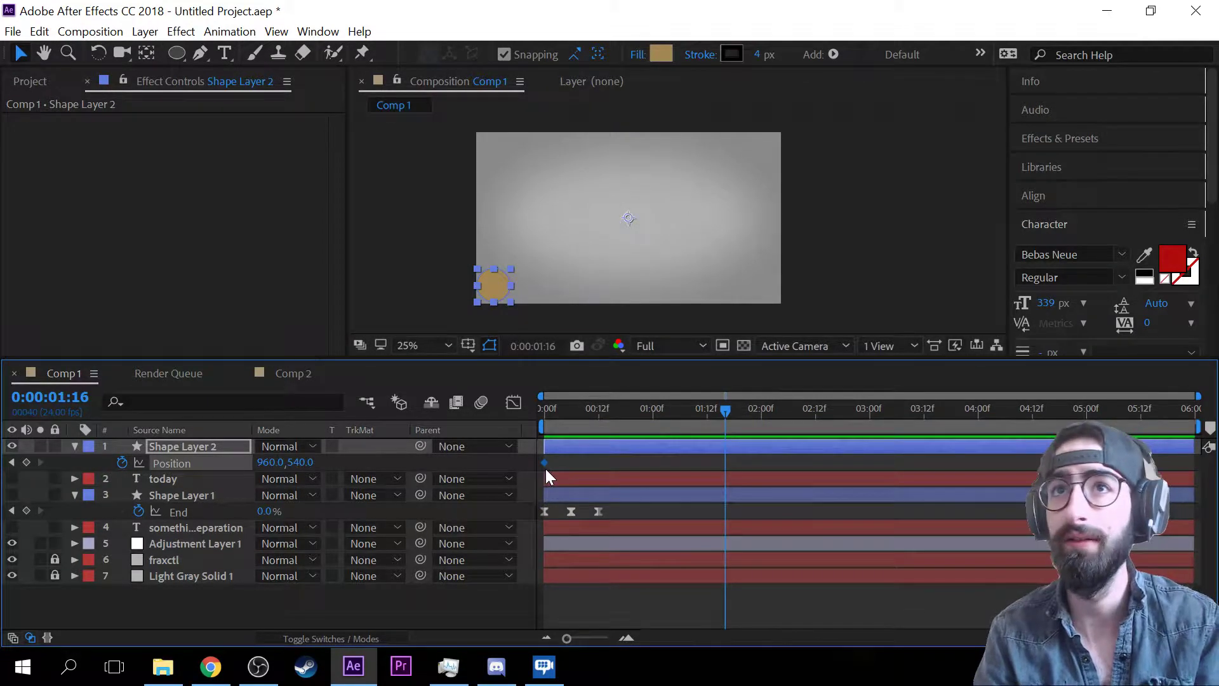
left_click_drag(718, 417, 1191, 413)
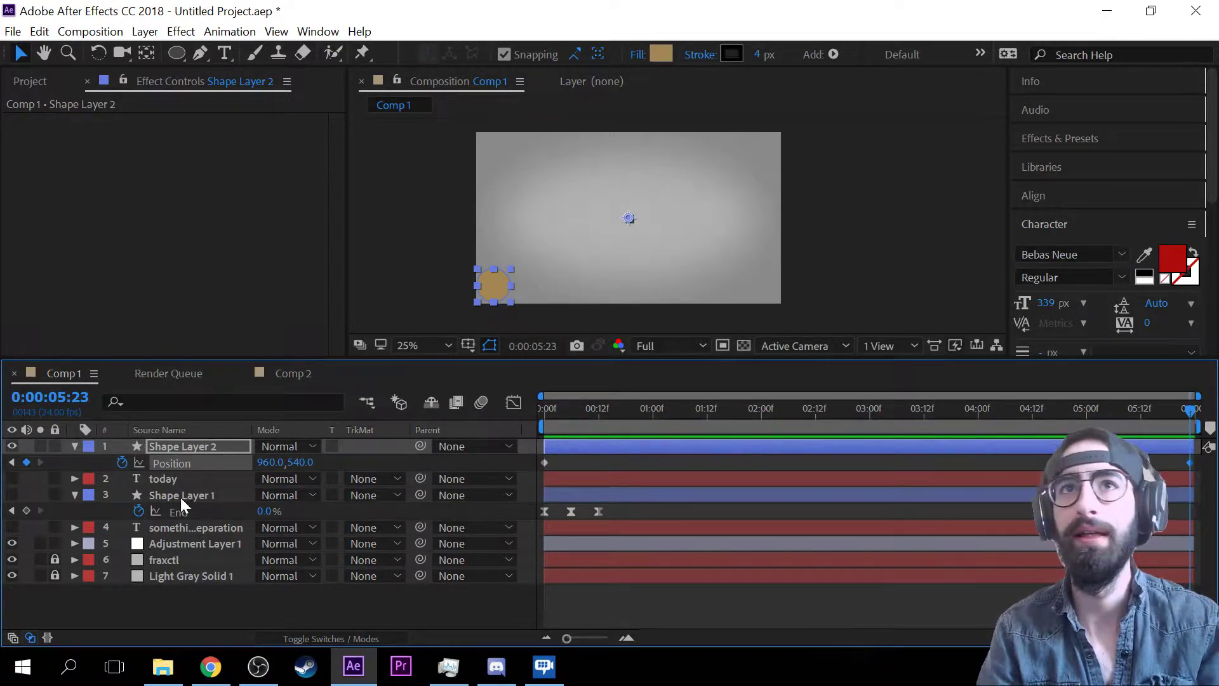
left_click_drag(497, 287, 760, 289)
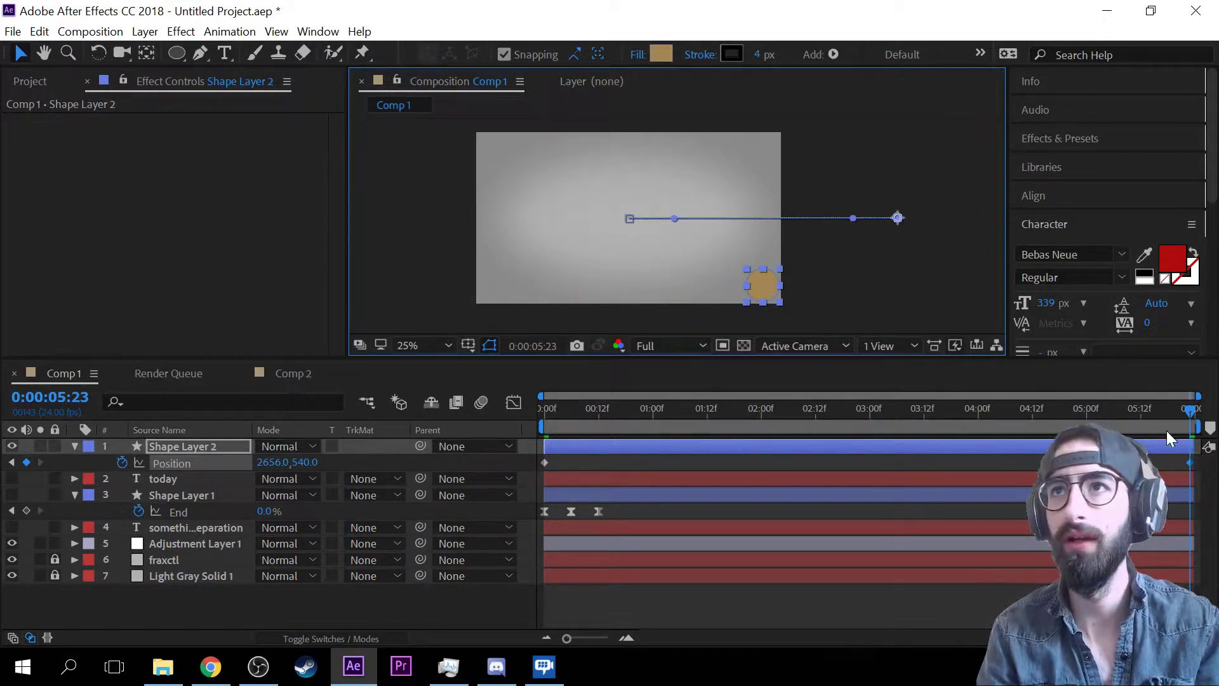
- Play the circle's left-to-right movement from the start of the composition
left_click_drag(1192, 412, 431, 398)
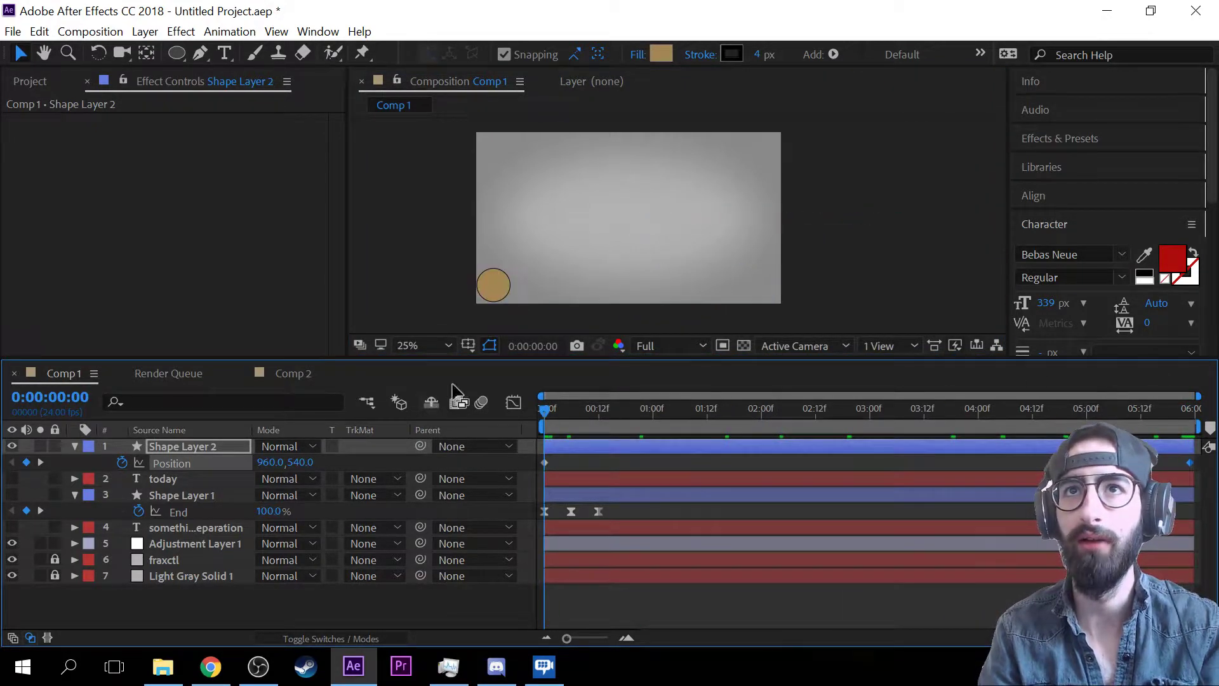
key("space")
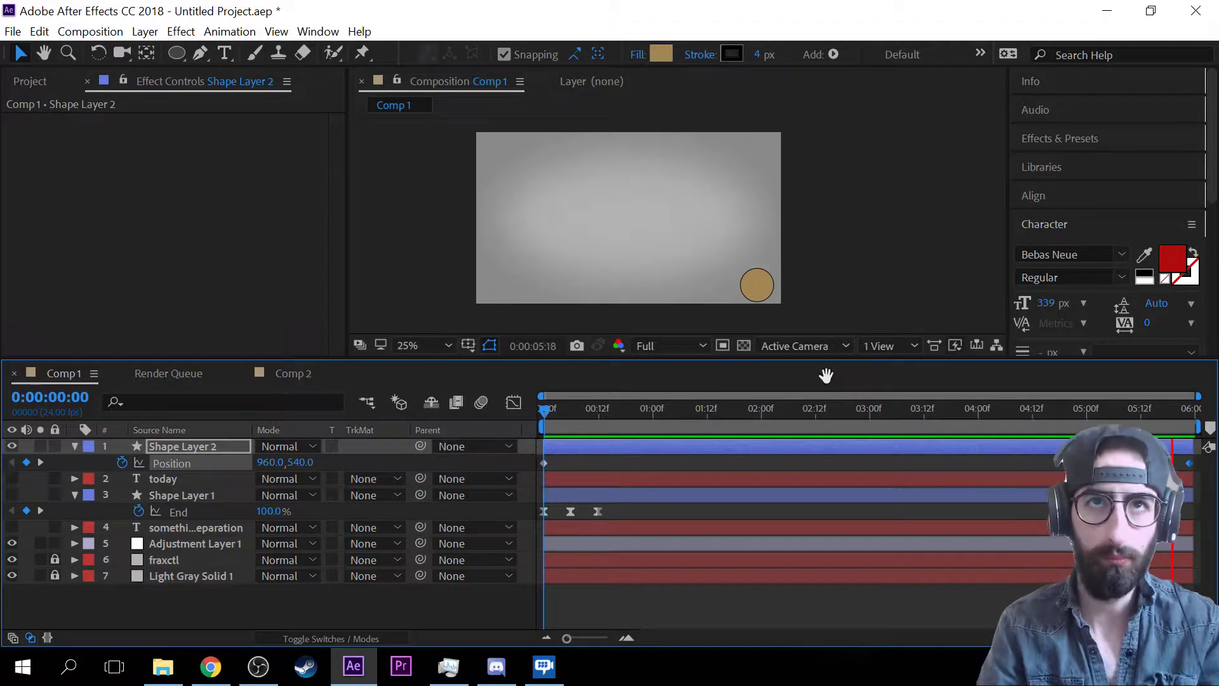
key("space")
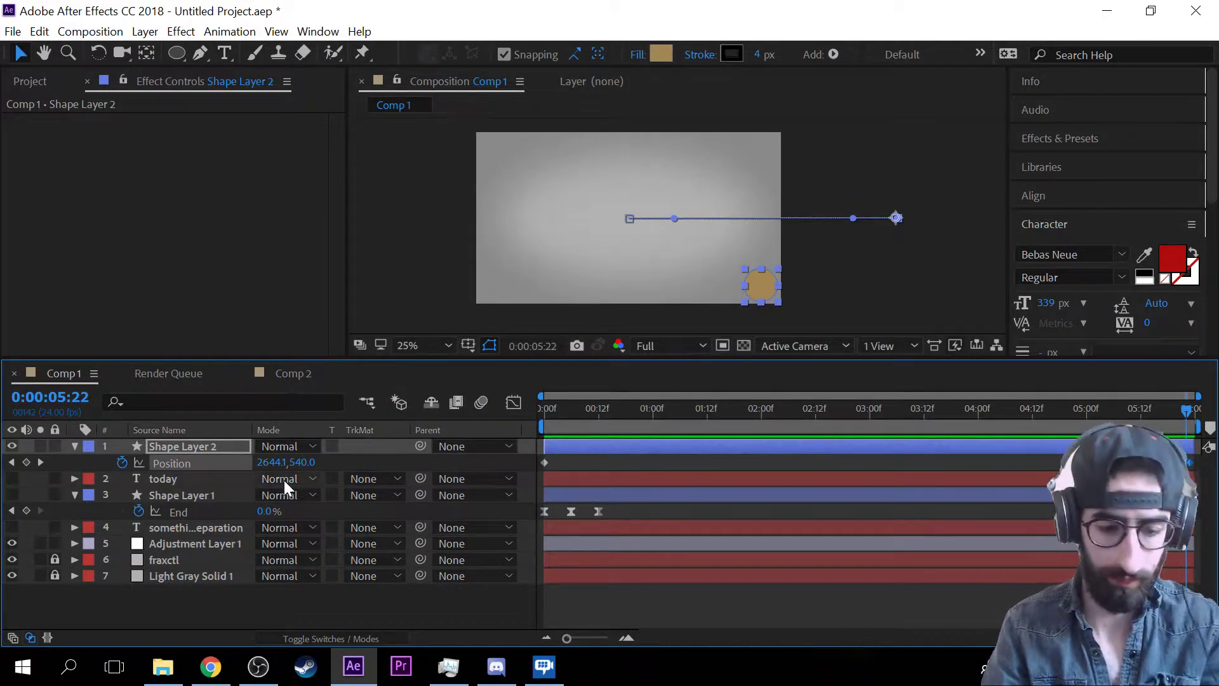
- Duplicate Shape Layer 2 twice and return to 0:00:00:00
key("ctrl+d")
key("ctrl+d")
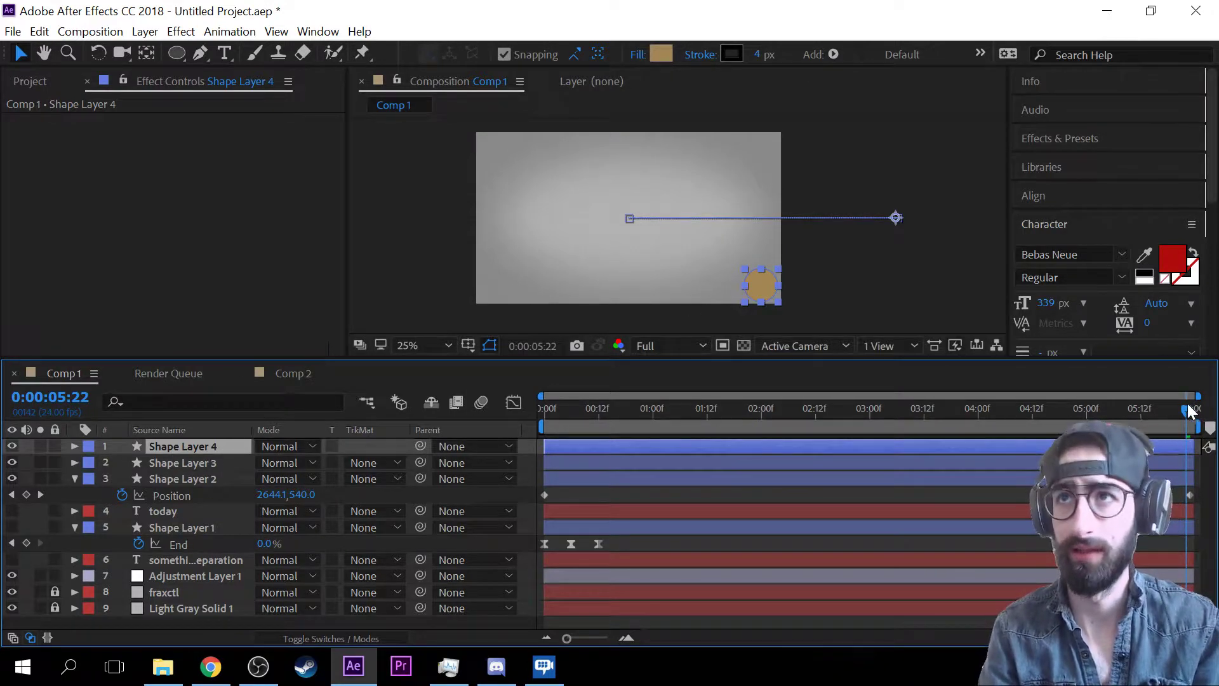
left_click_drag(1188, 407, 368, 393)
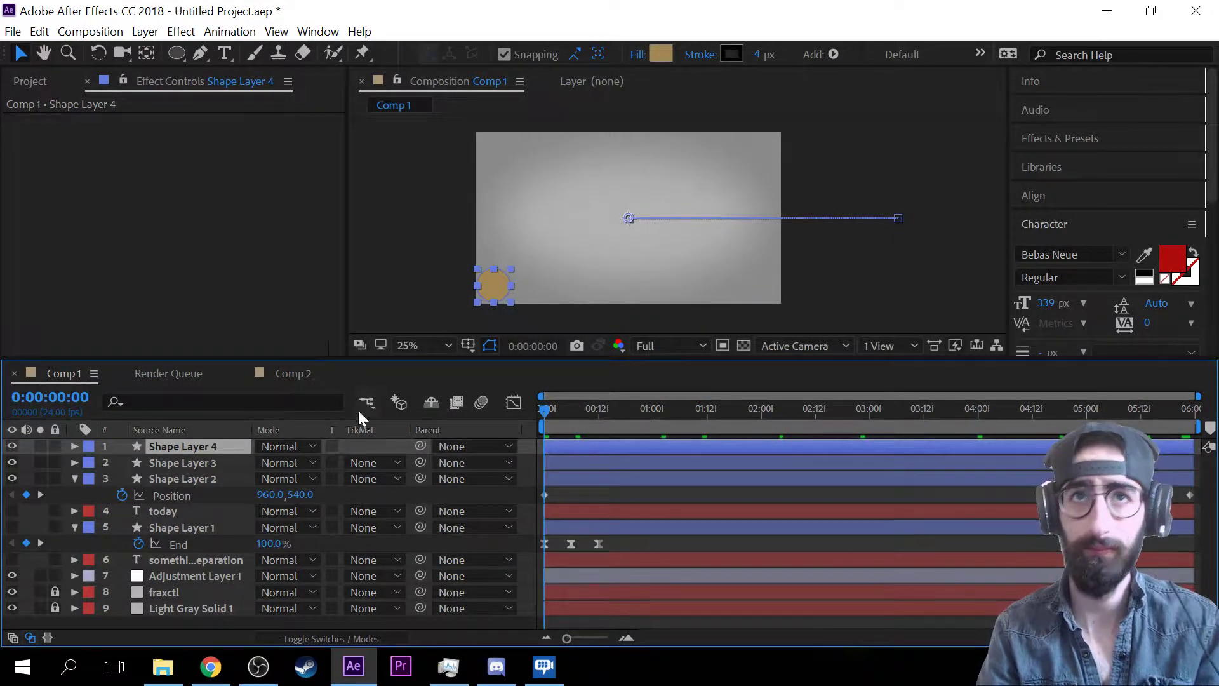
- Delete both Position keyframes of Shape Layer 3 and move its circle straight up to 960, 260
left_click(211, 460)
key("p")
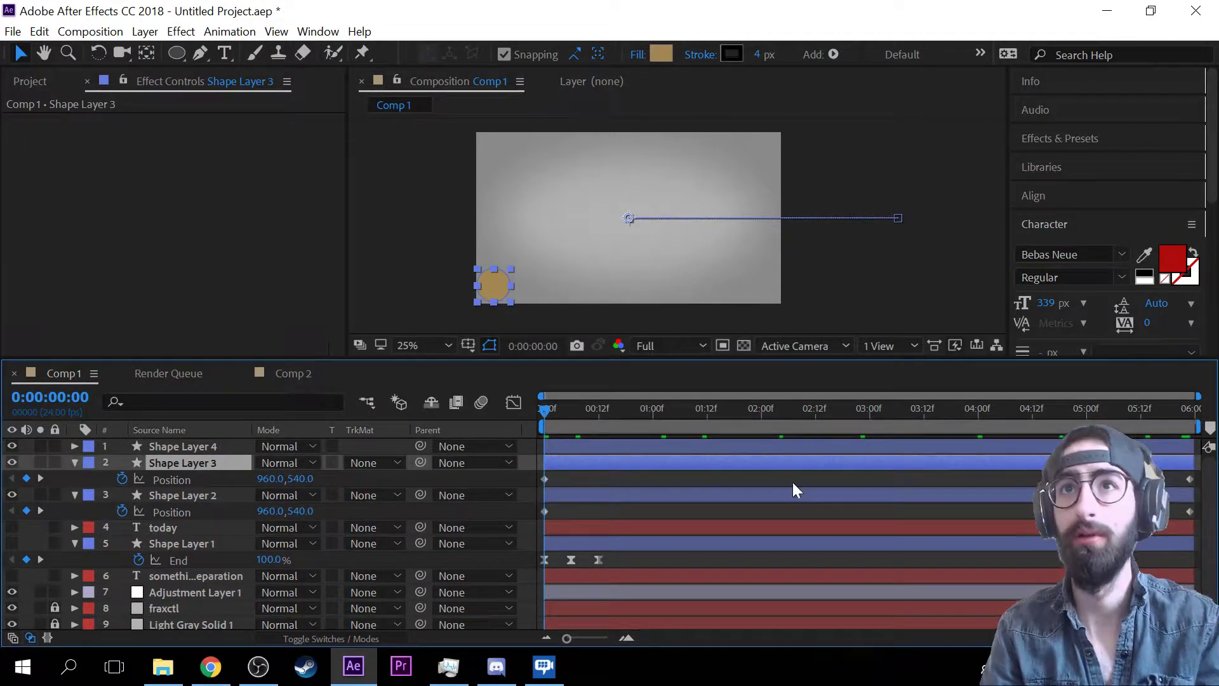
left_click(1190, 478)
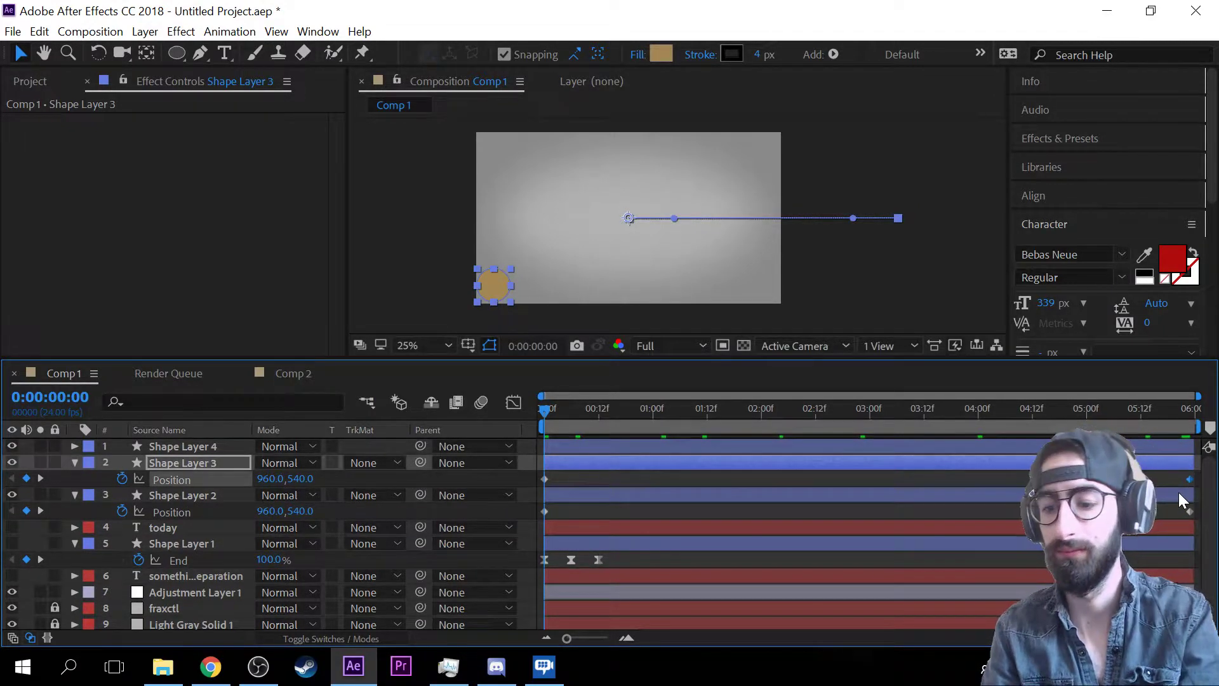
key("Delete")
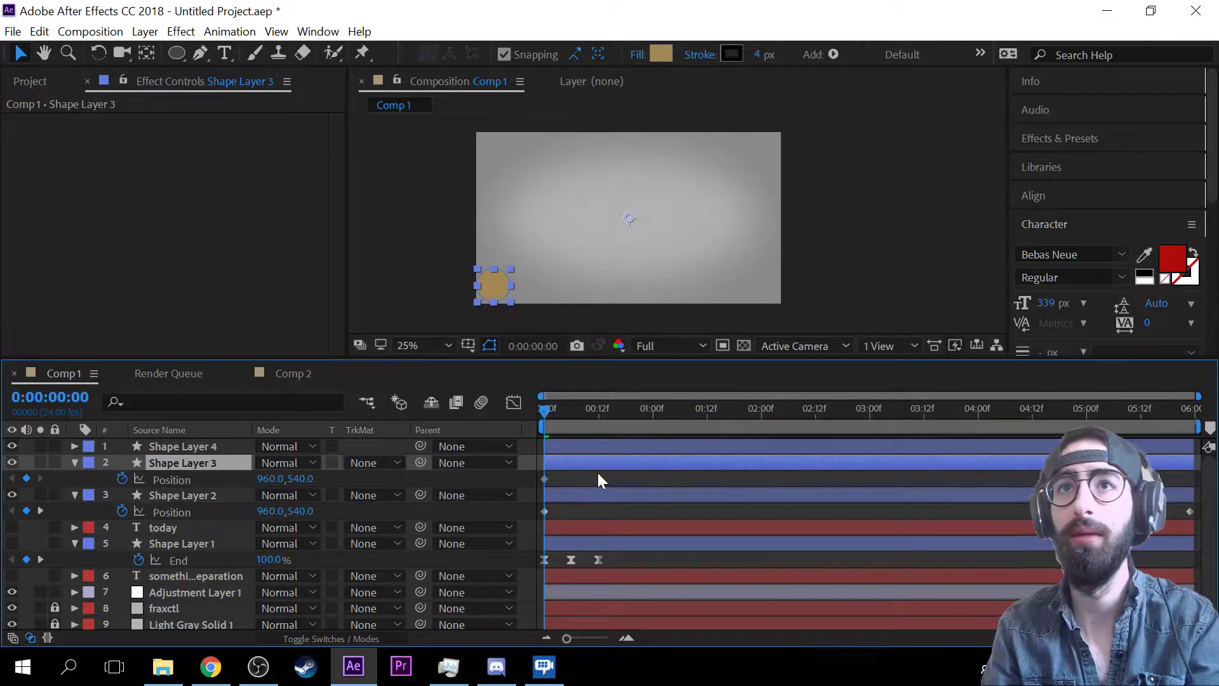
left_click(544, 479)
key("Delete")
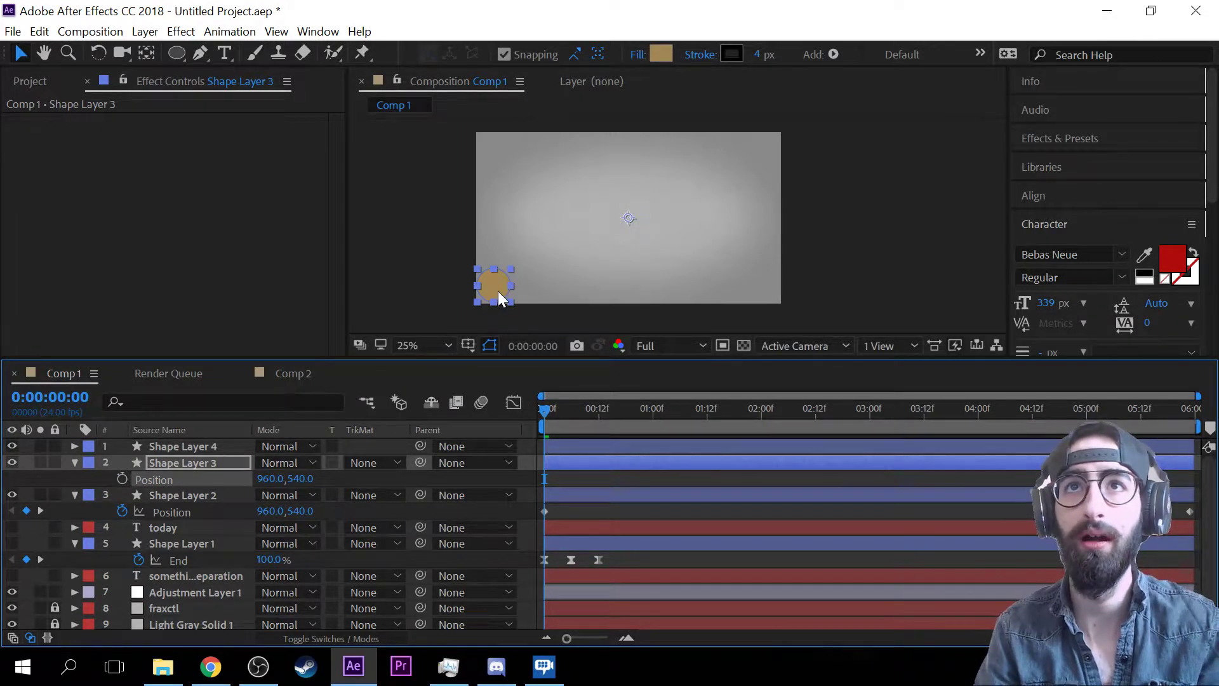
left_click_drag(501, 299, 500, 251)
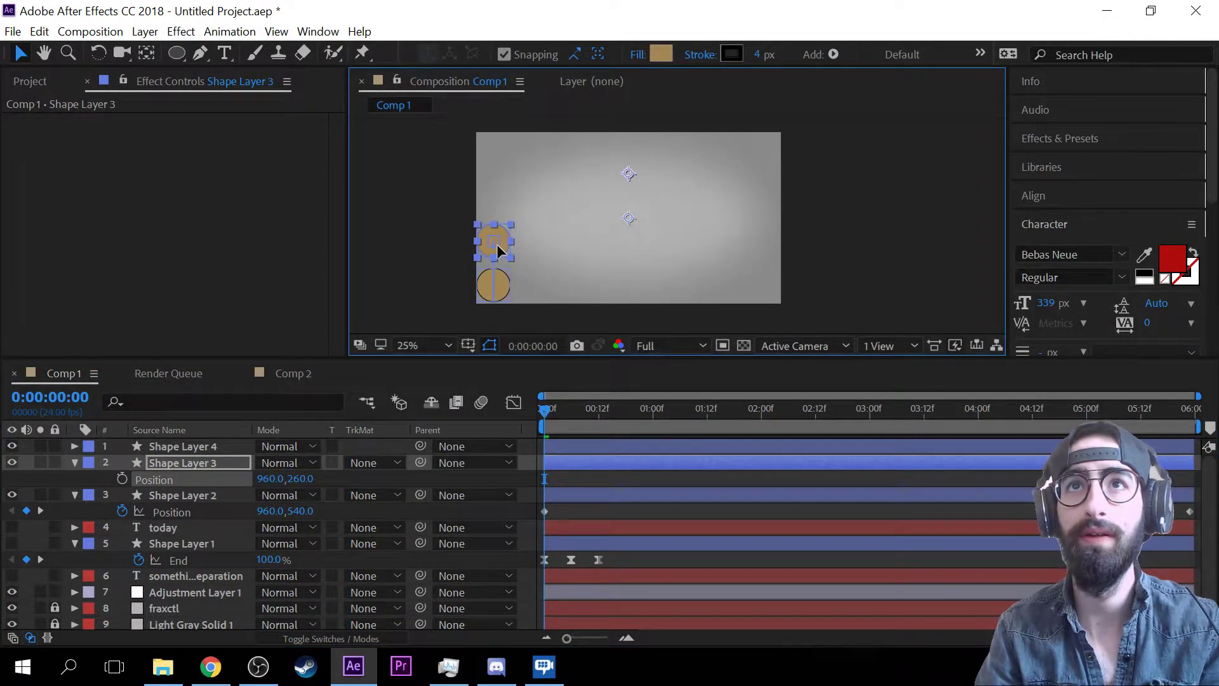
- Remove all Position keyframes from Shape Layer 4
left_click(197, 447)
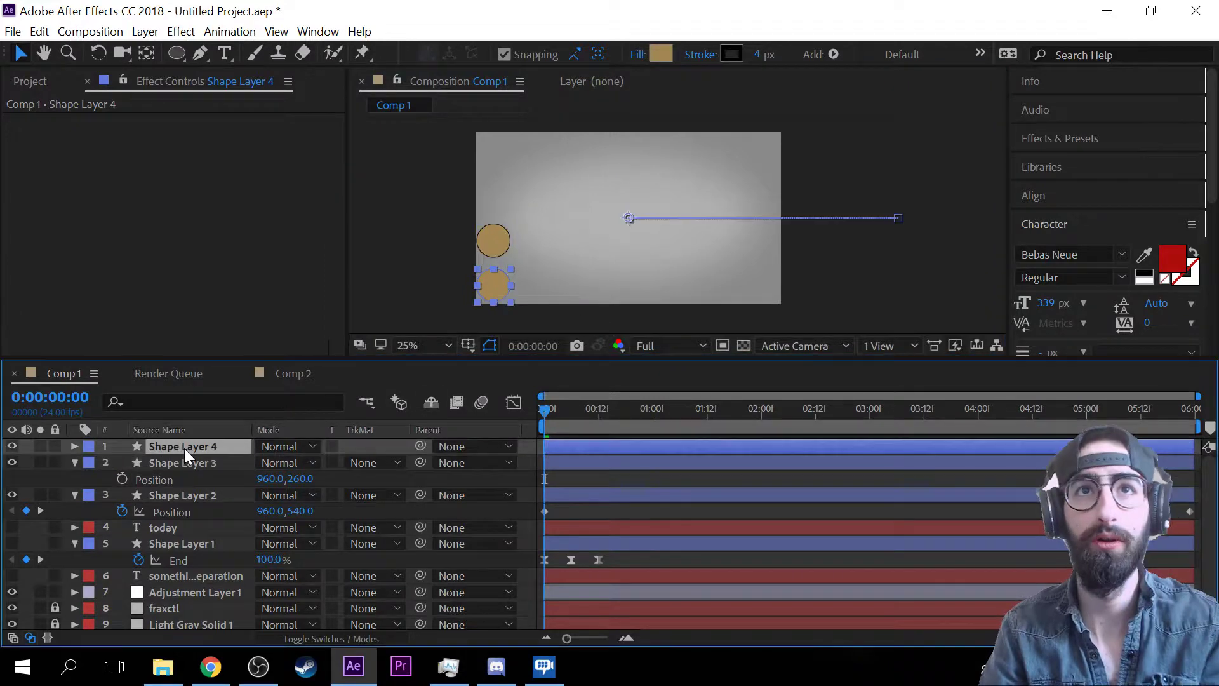
key("p")
left_click(543, 463)
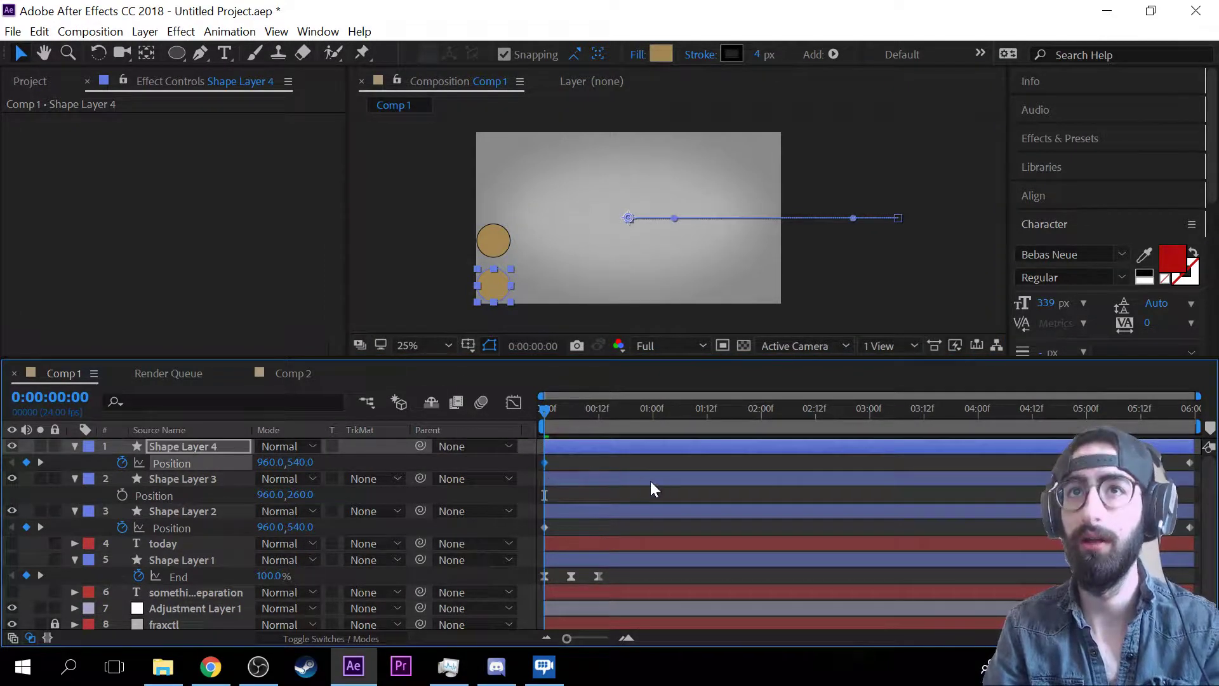
key("Delete")
left_click(122, 463)
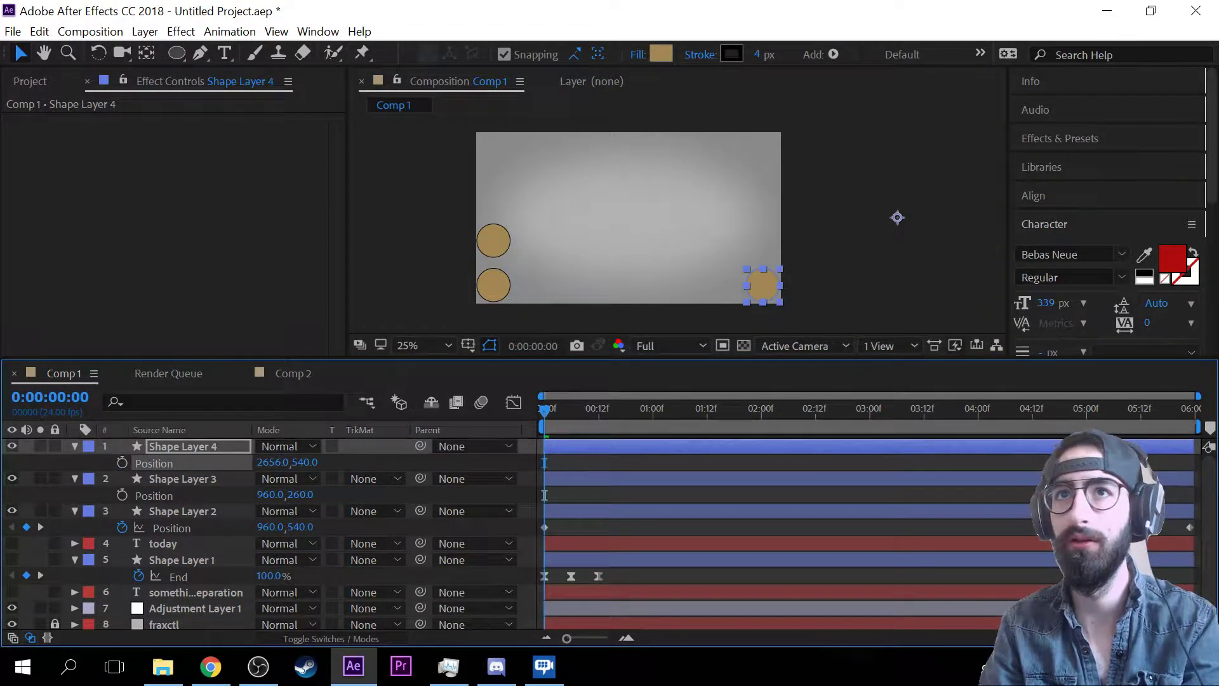
- Place Shape Layer 4's circle above the other two at the left edge, at Position 960, -36
left_click_drag(769, 293, 501, 201)
scroll(555, 203, "up", 4)
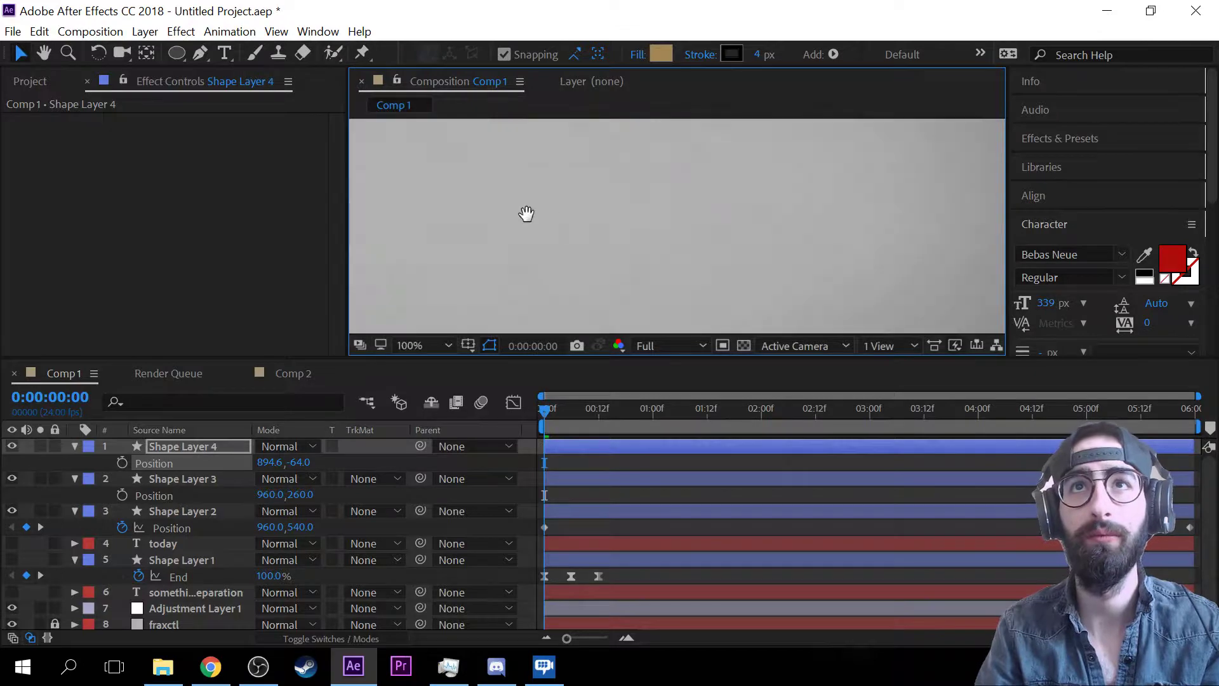
scroll(762, 226, "down", 4)
left_click_drag(573, 192, 581, 192)
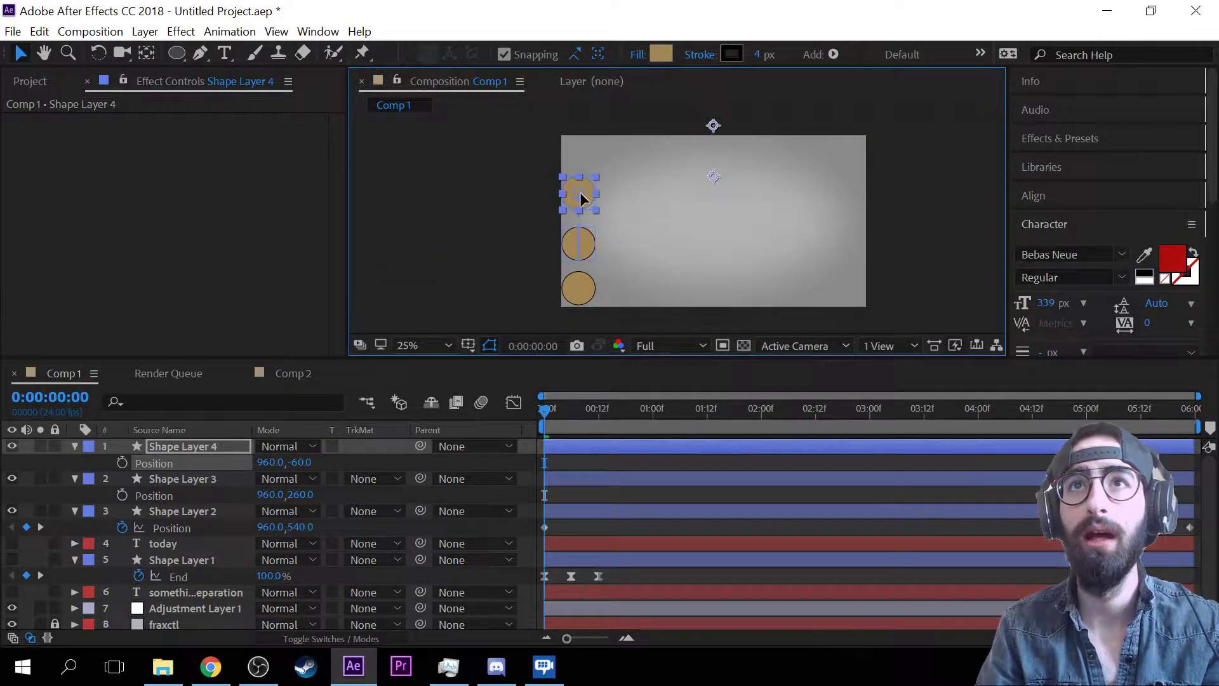
left_click(688, 214)
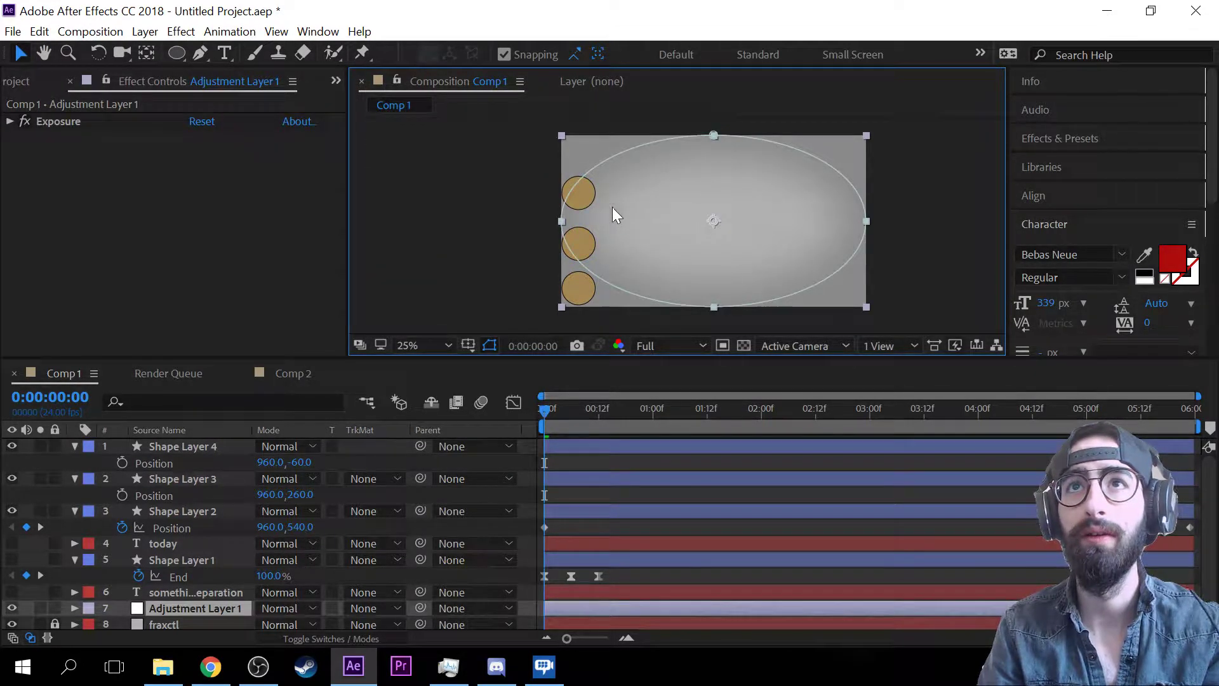
left_click(536, 196)
left_click_drag(578, 192, 578, 196)
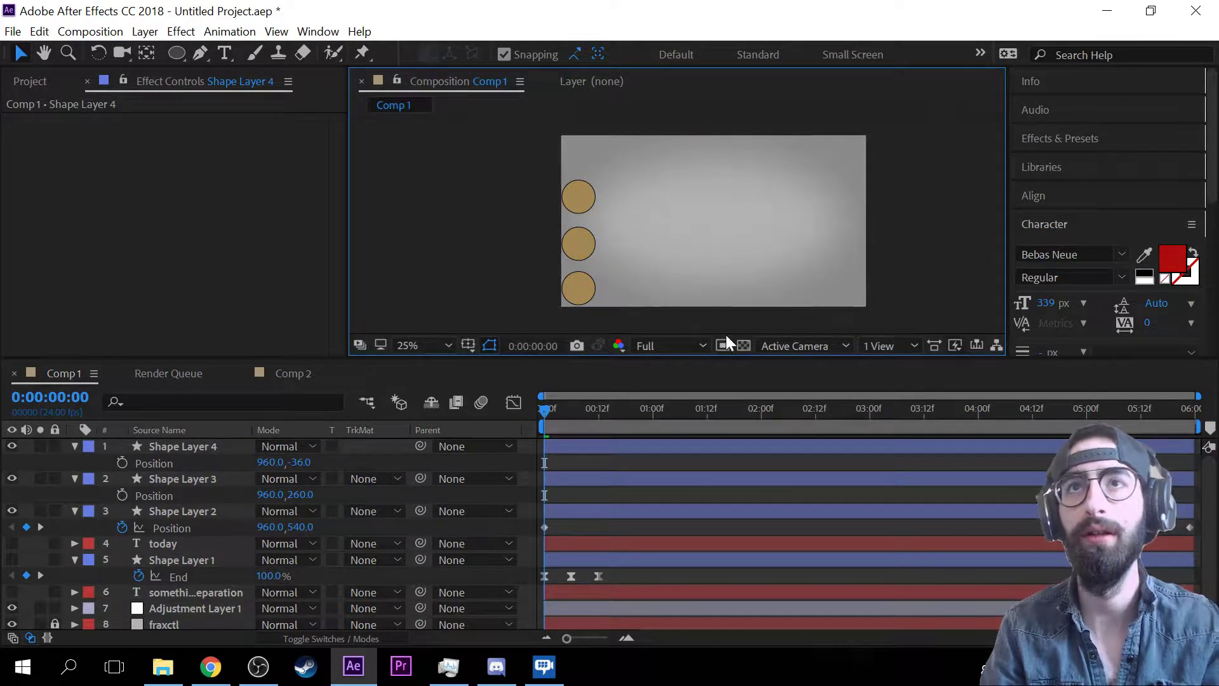
- Add Position keyframes to Shape Layer 4 and Shape Layer 3 at 0:00:00:00
left_click(120, 462)
left_click(120, 493)
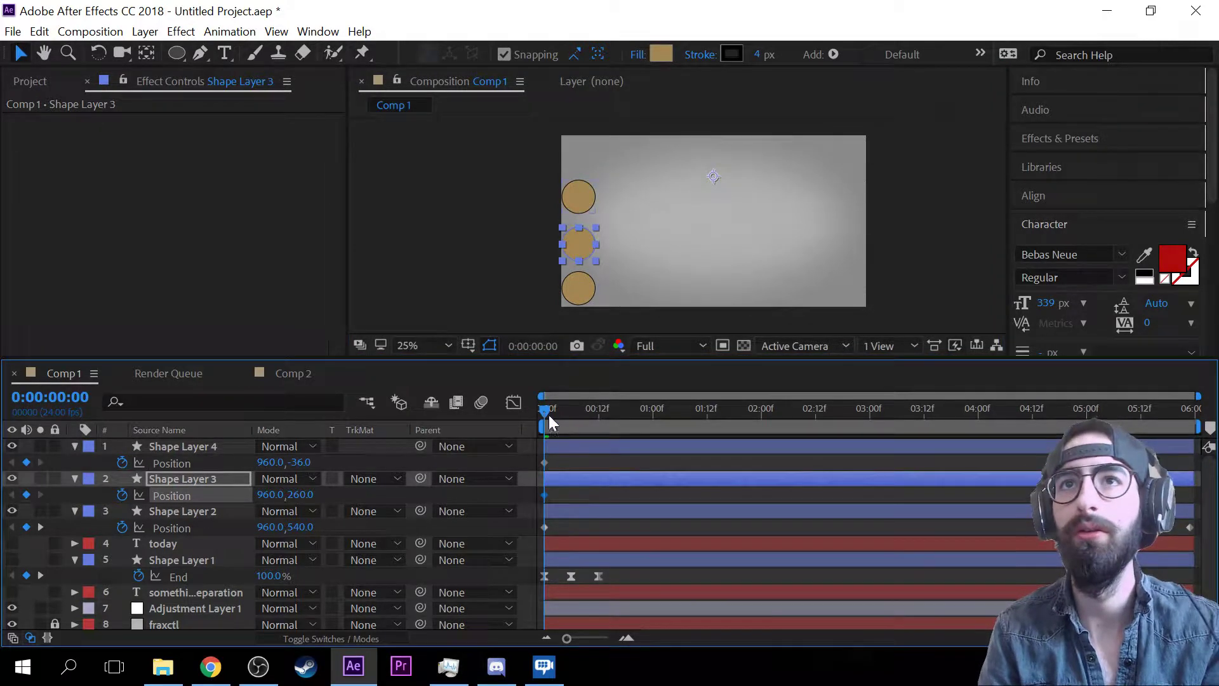
- At 0:00:05:23, copy Shape Layer 2's X Position of 2656 to Shape Layer 3 and Shape Layer 4
left_click_drag(548, 414, 1191, 410)
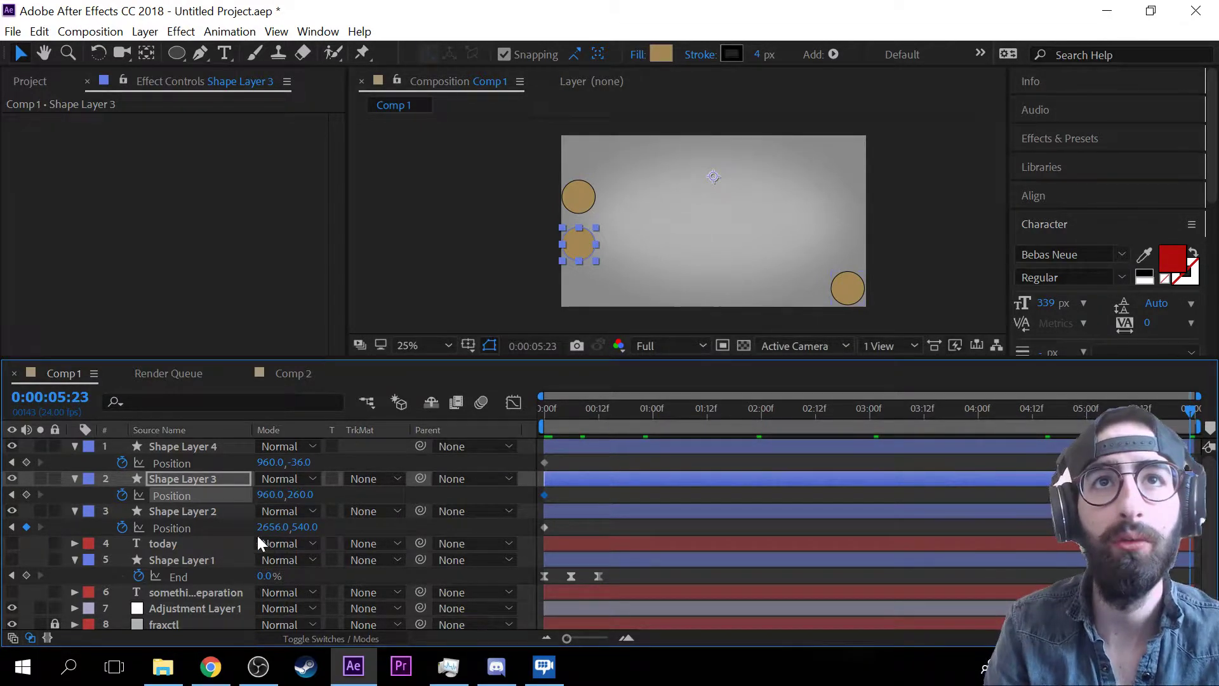
left_click(272, 528)
key("ctrl+c")
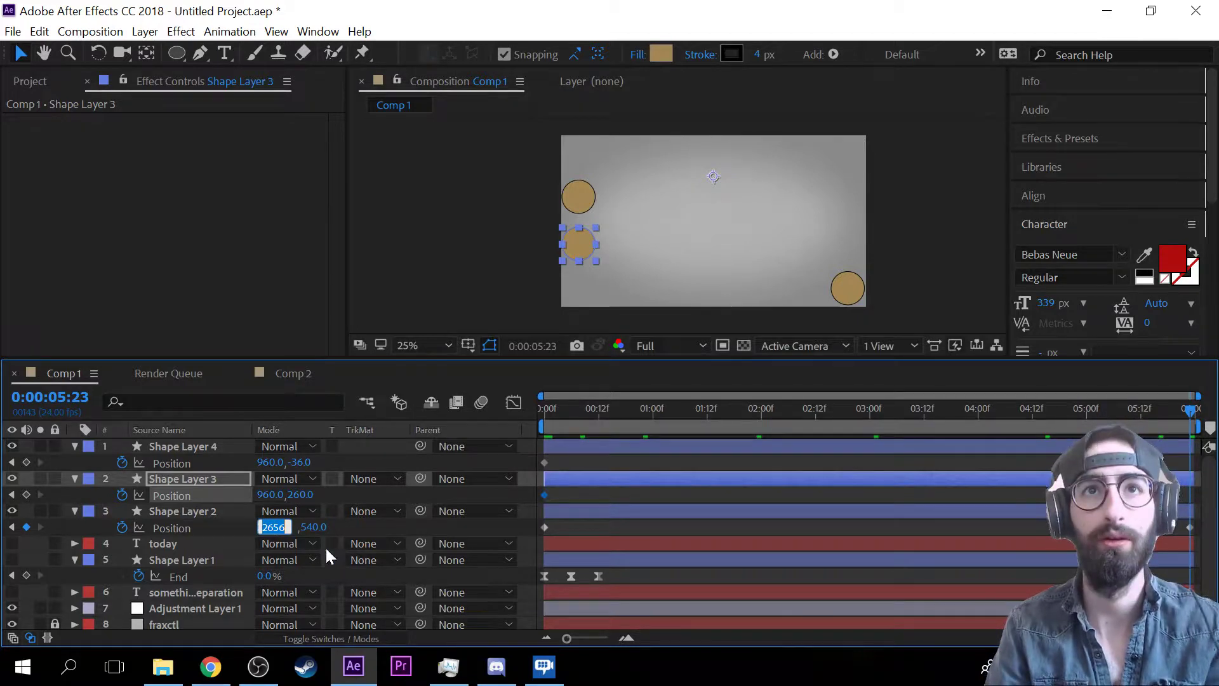
left_click(270, 495)
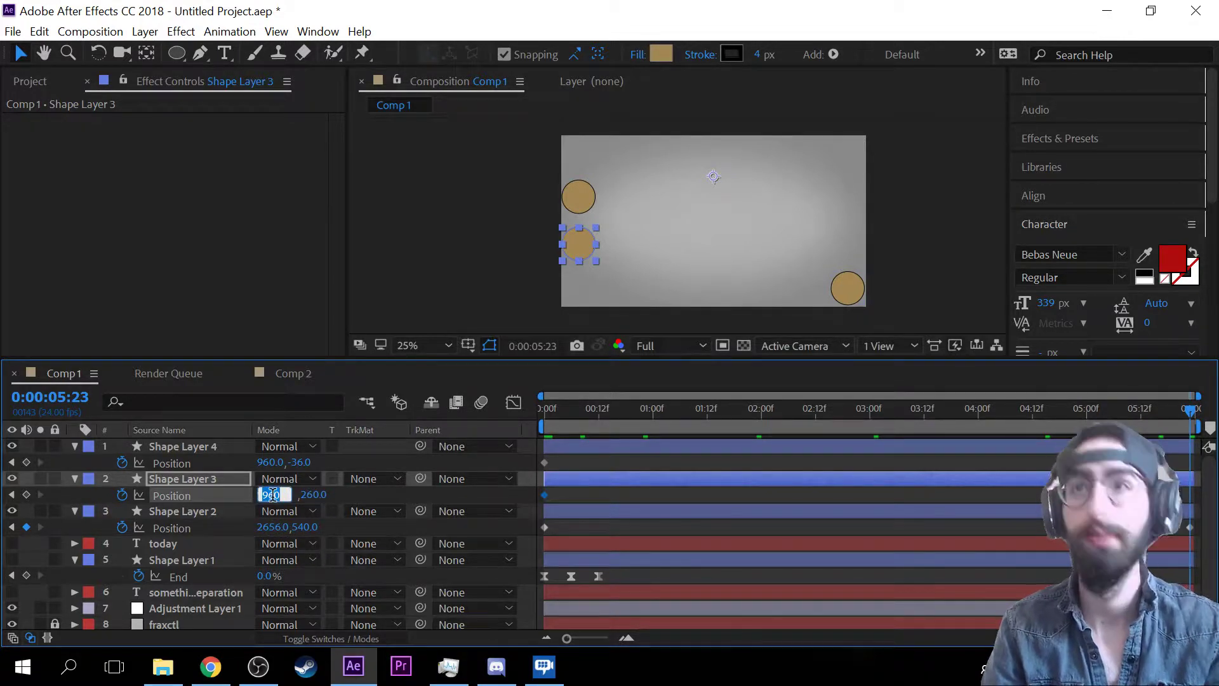
key("ctrl+v")
left_click(353, 489)
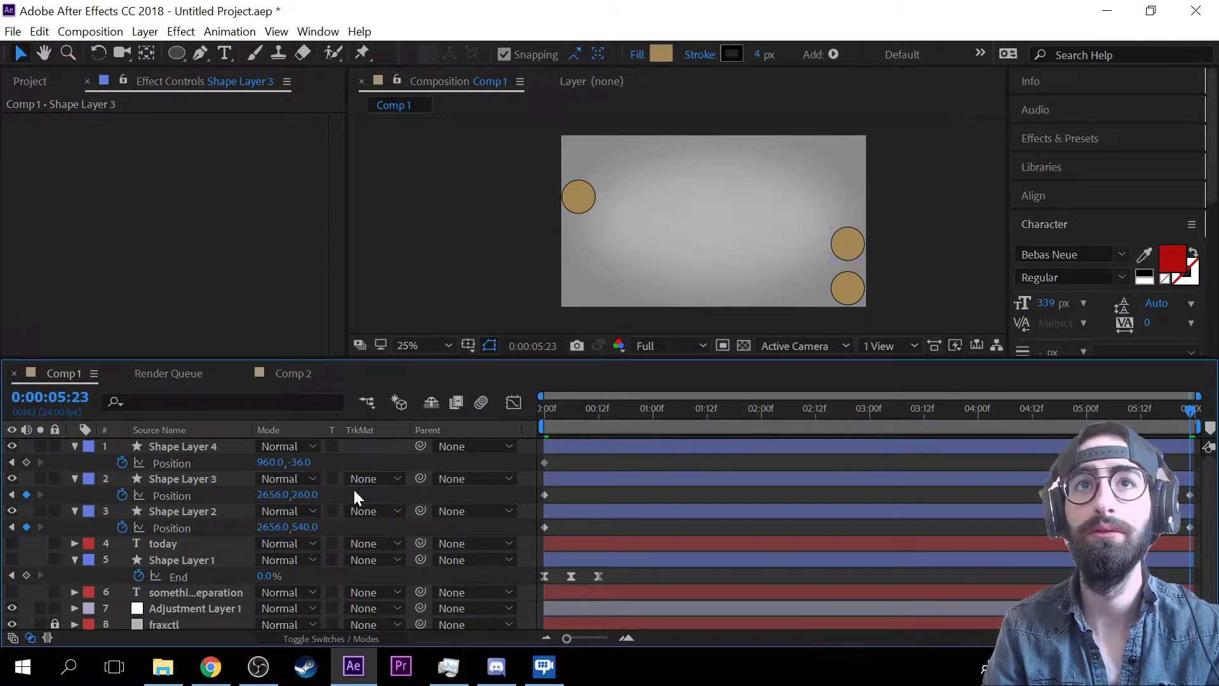
left_click(271, 462)
key("ctrl+v")
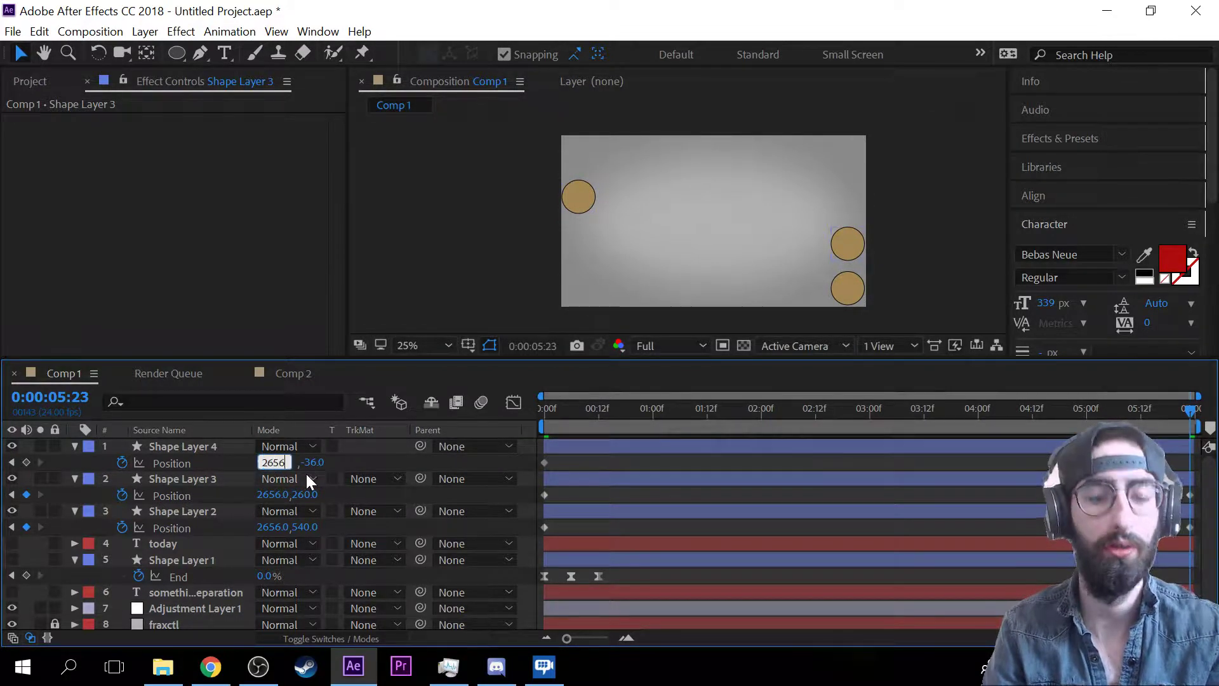
left_click(390, 463)
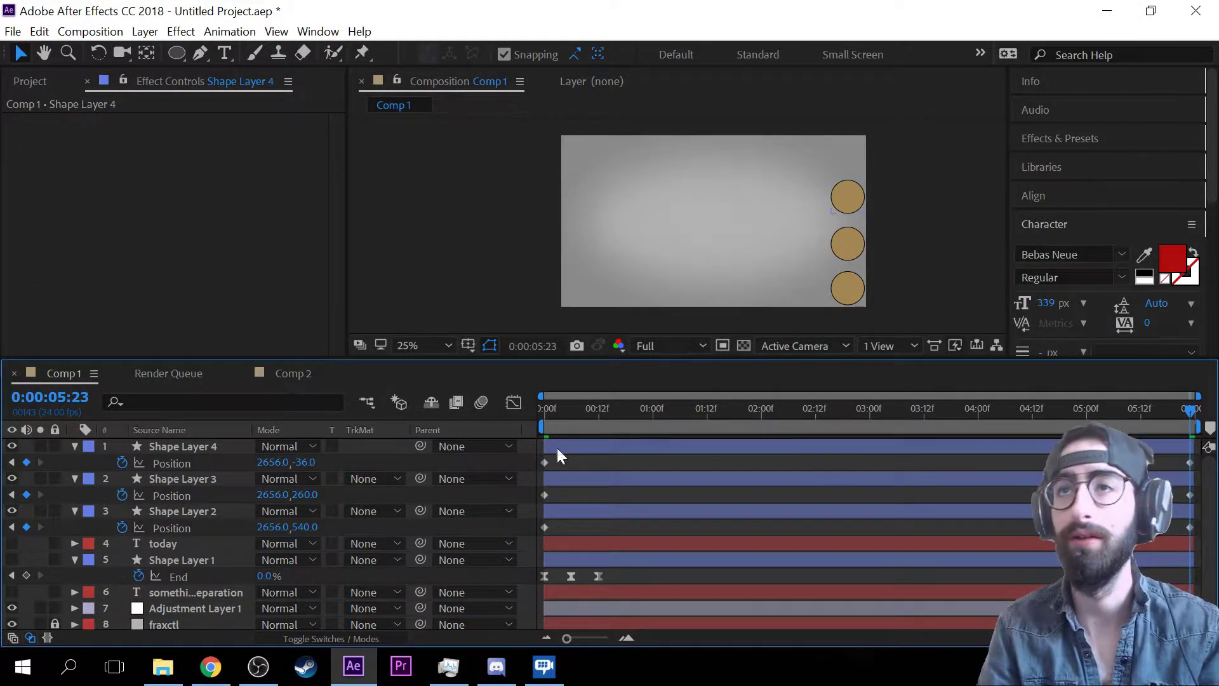
- Return to 0:00:00:00 and apply Easy Ease to Shape Layer 3's last Position keyframe
left_click_drag(1190, 410, 394, 390)
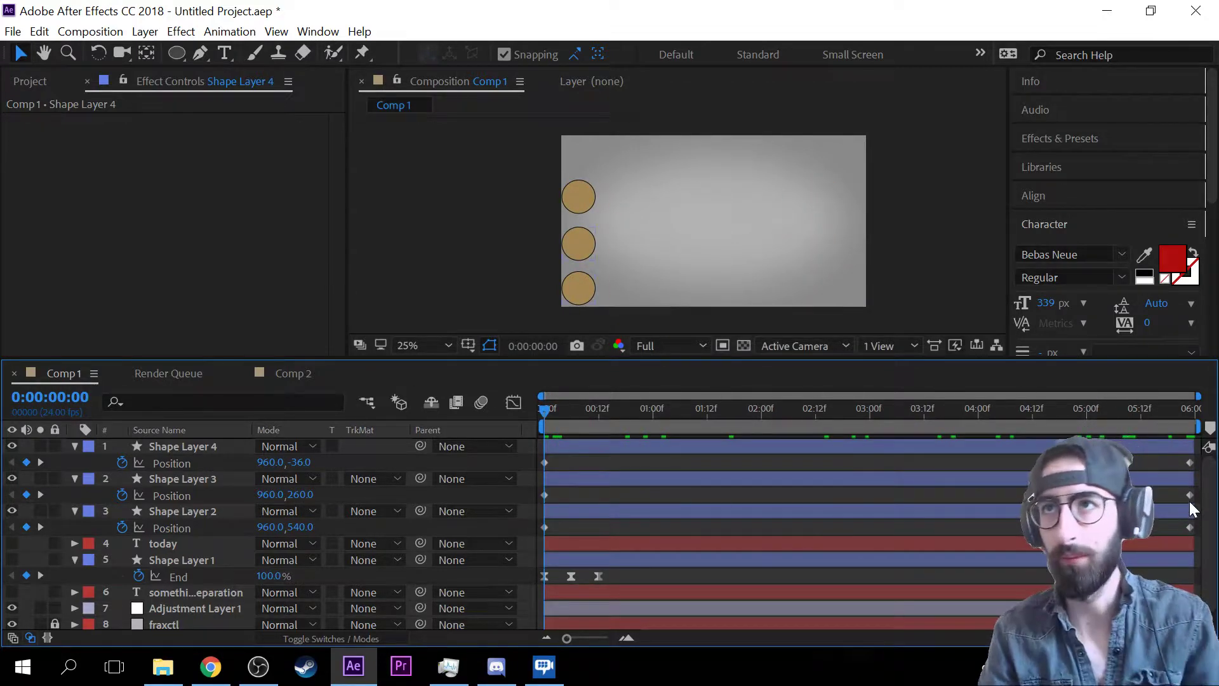
left_click(1183, 498)
right_click(1184, 495)
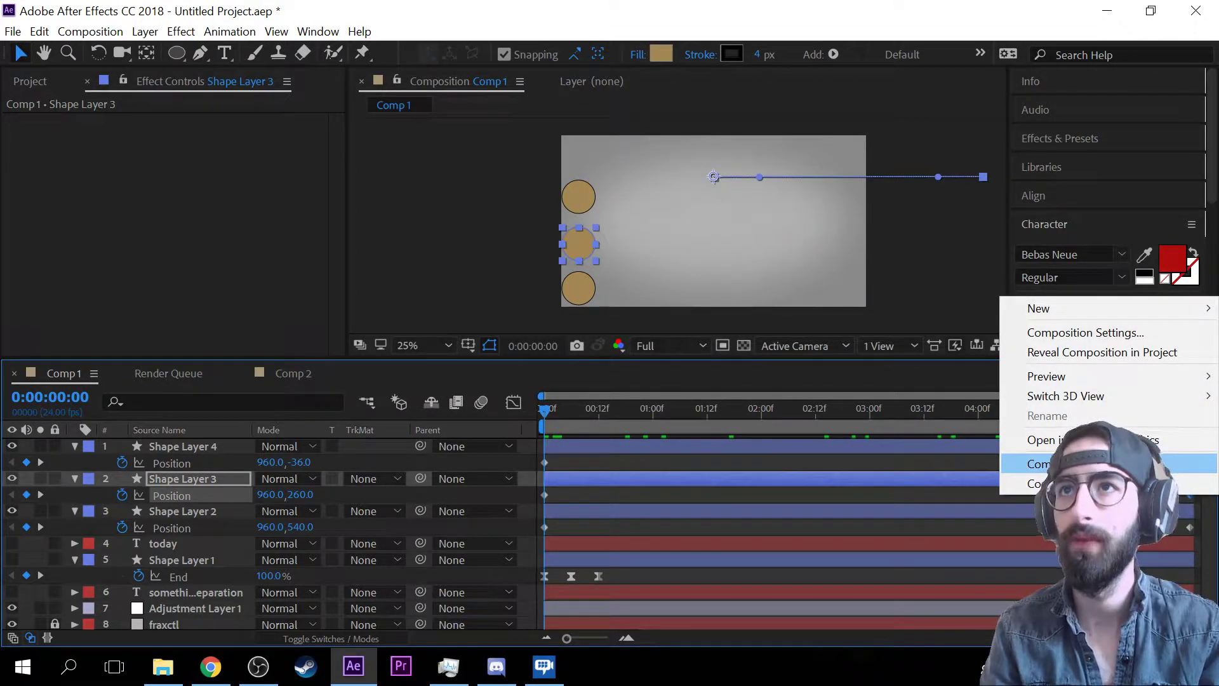
left_click(1000, 488)
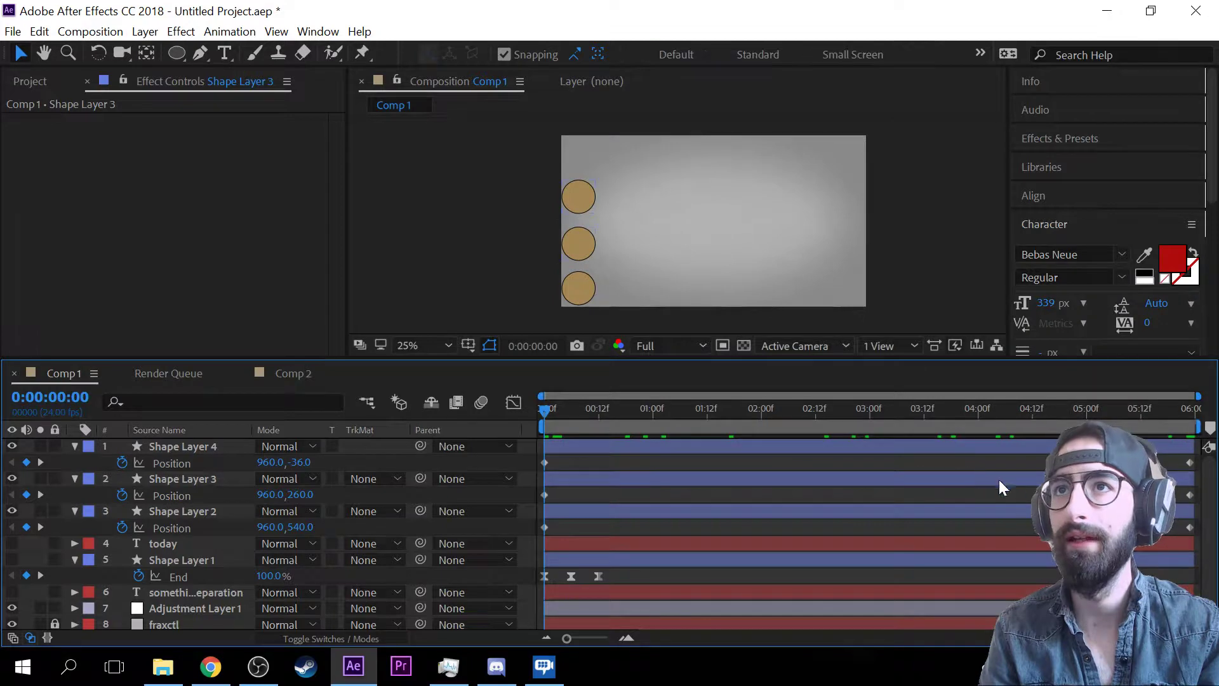
right_click(1191, 494)
mouse_move(1118, 483)
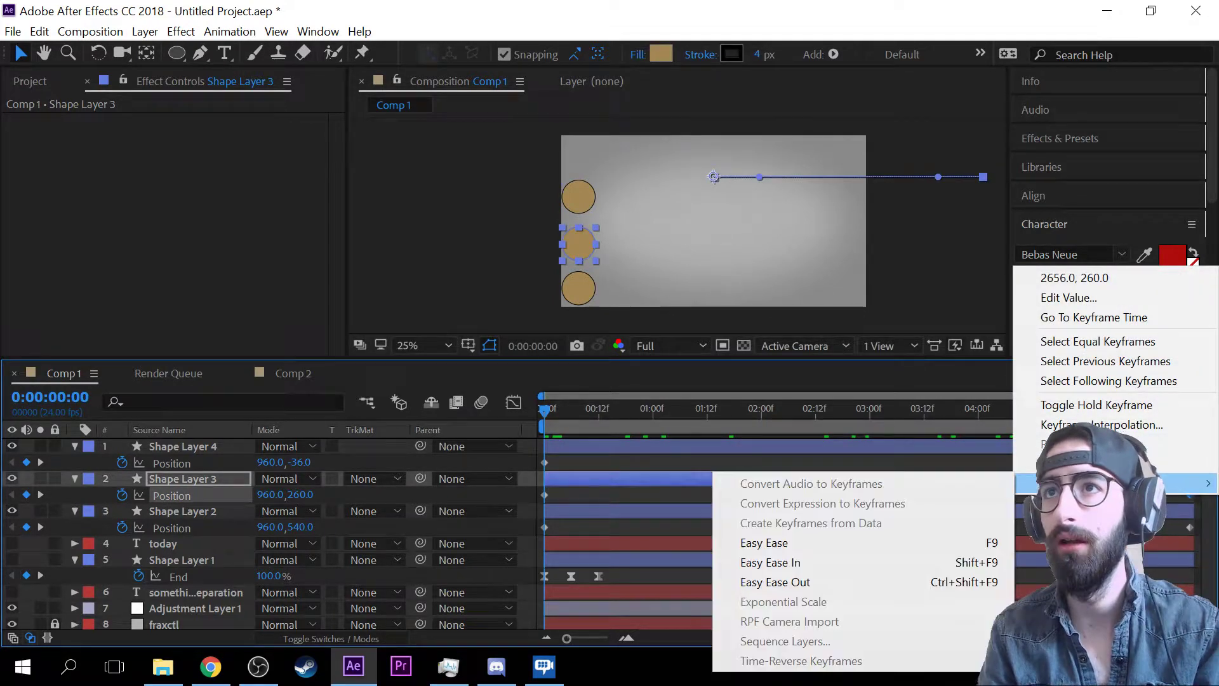
left_click(828, 543)
- Apply Easy Ease In to Shape Layer 4's last Position keyframe
right_click(1188, 462)
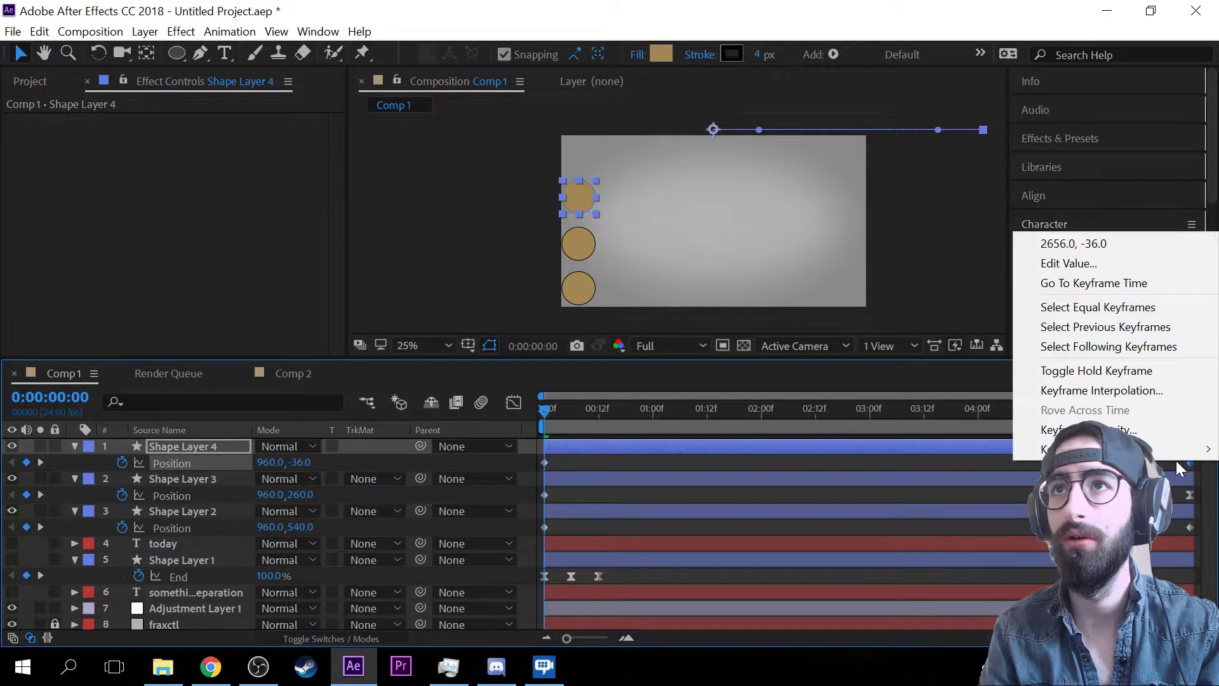
mouse_move(1176, 448)
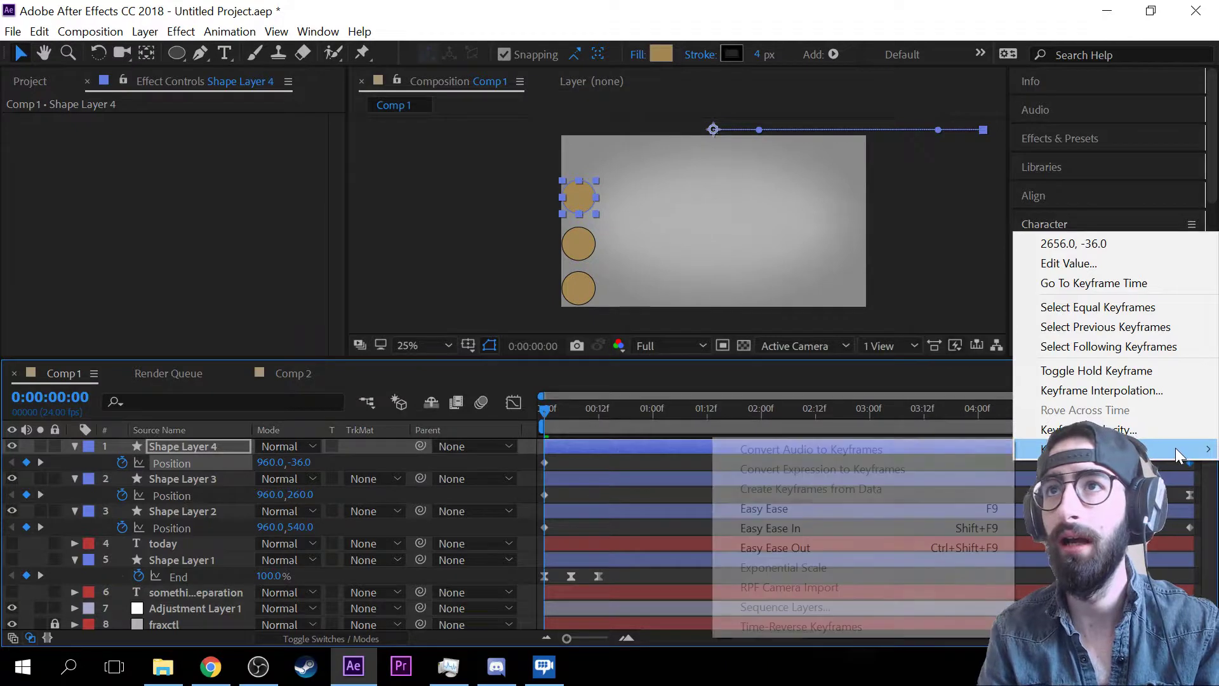
left_click(926, 532)
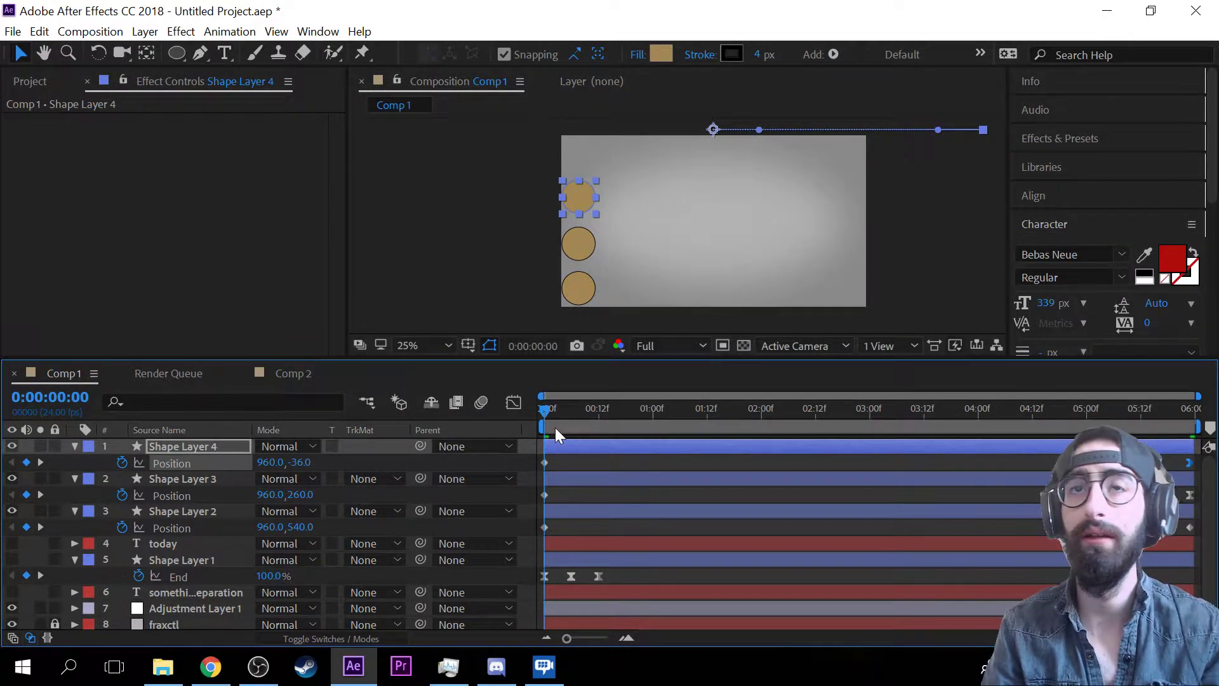
- Apply Easy Ease Out to Shape Layer 4's last Position keyframe and preview the circles' motion from 0:00:00:00
key("space")
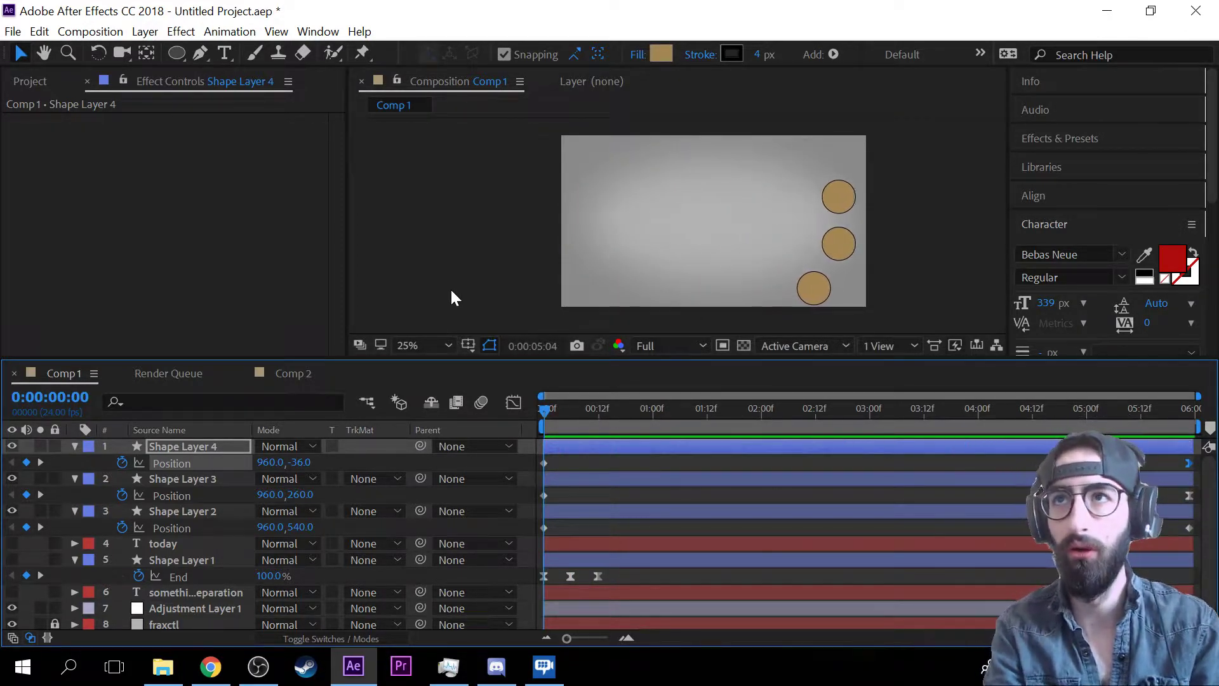
left_click(144, 478)
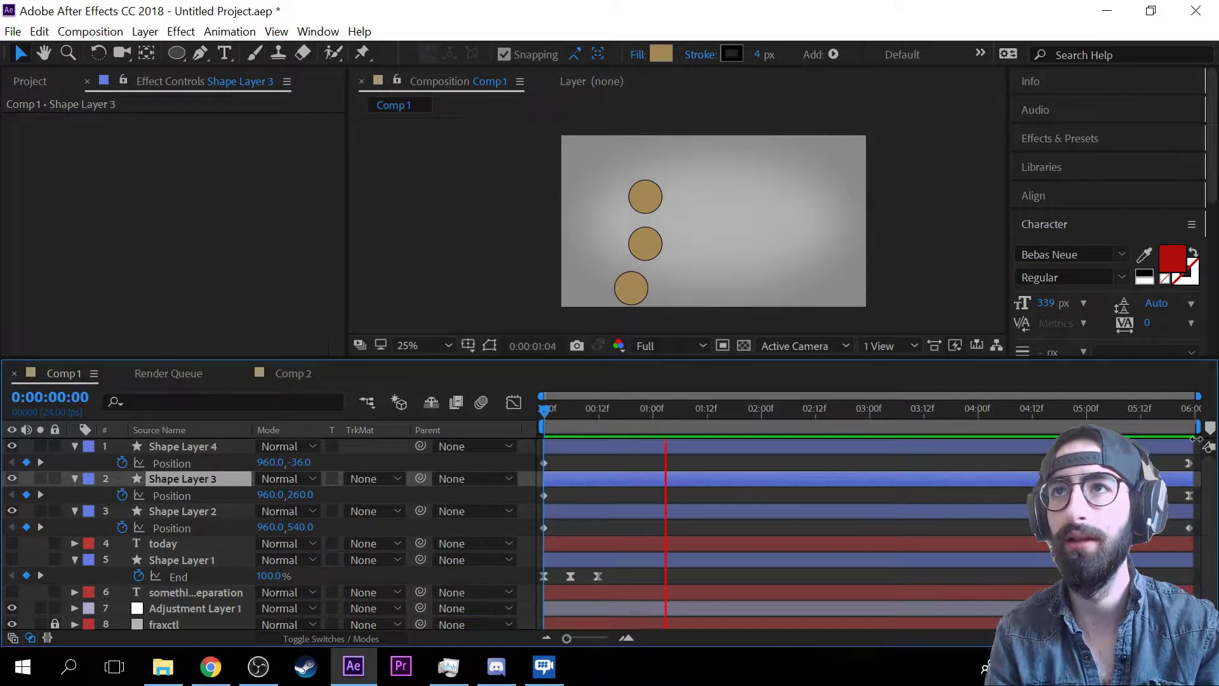
left_click(1190, 463)
right_click(1192, 462)
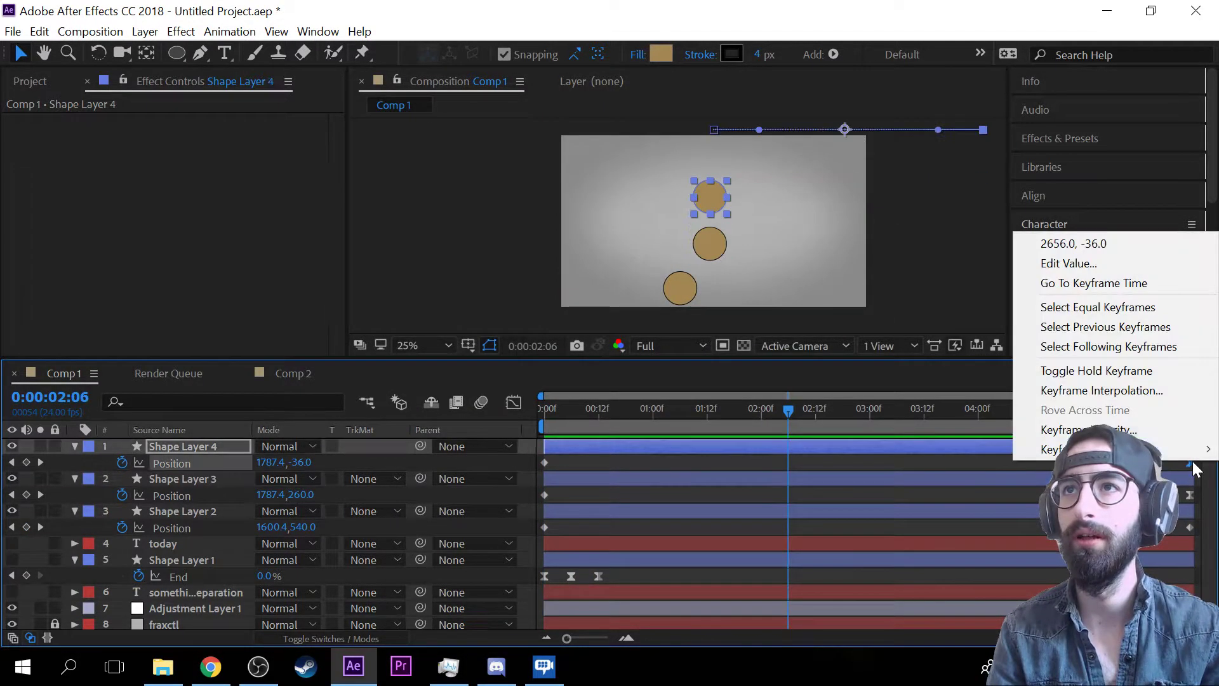
mouse_move(1182, 448)
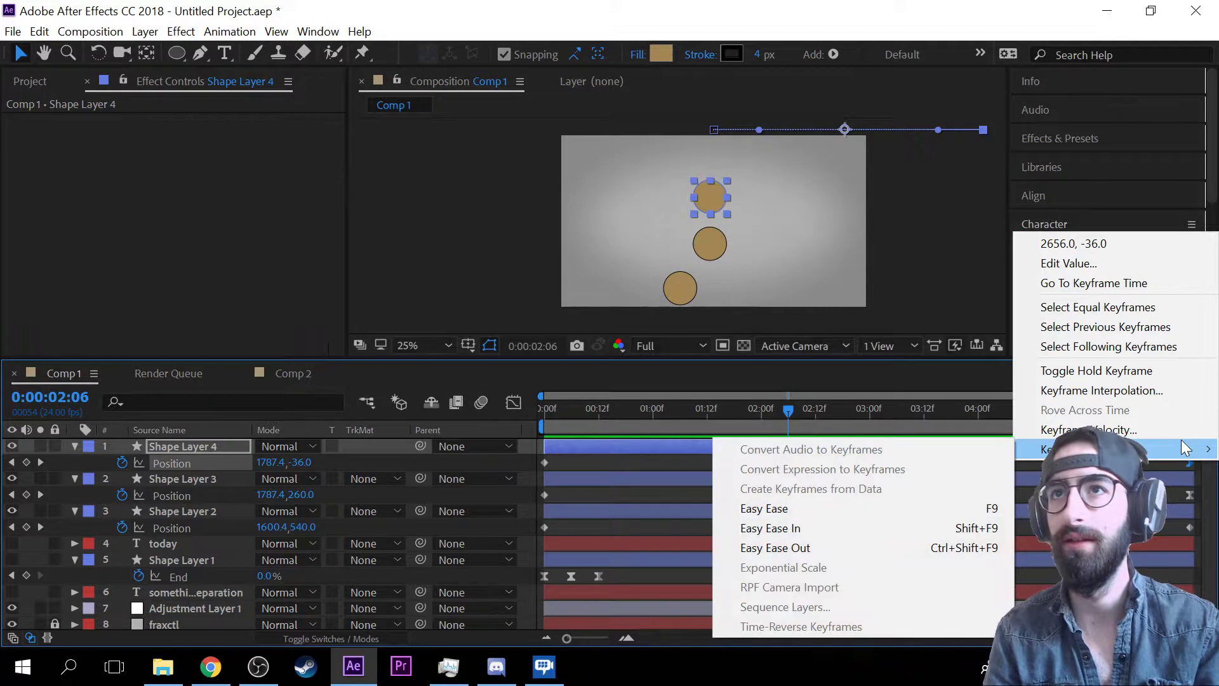
left_click(929, 554)
left_click_drag(788, 409, 424, 420)
key("space")
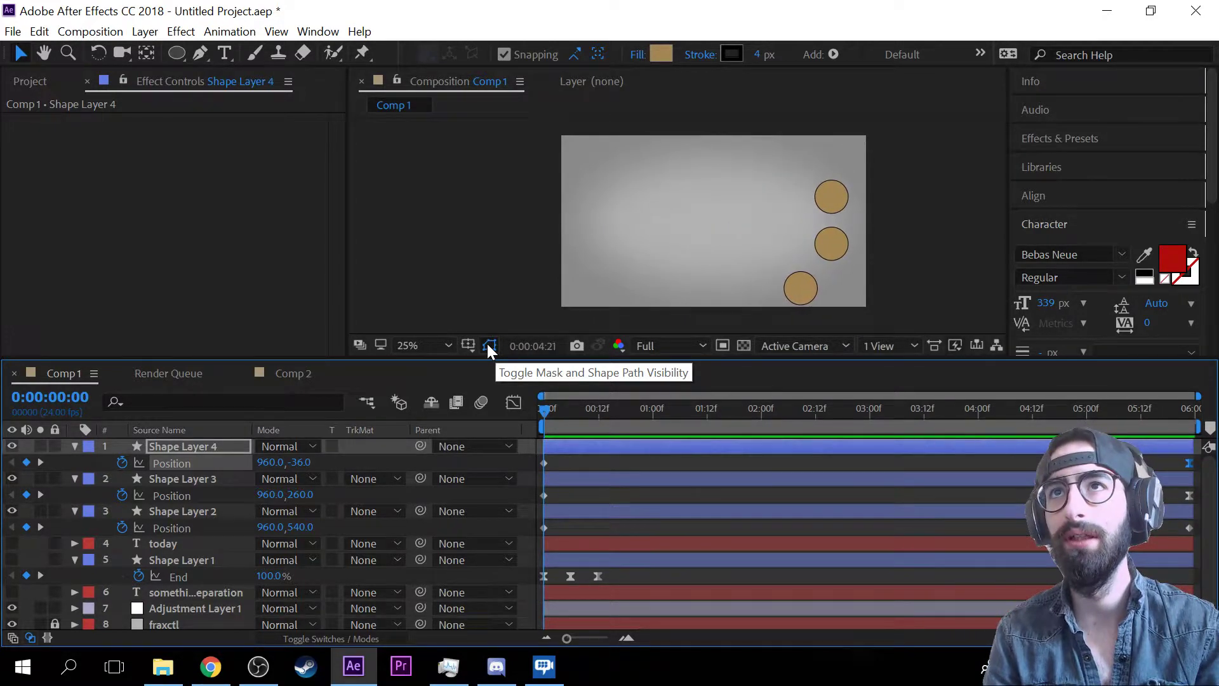
key("space")
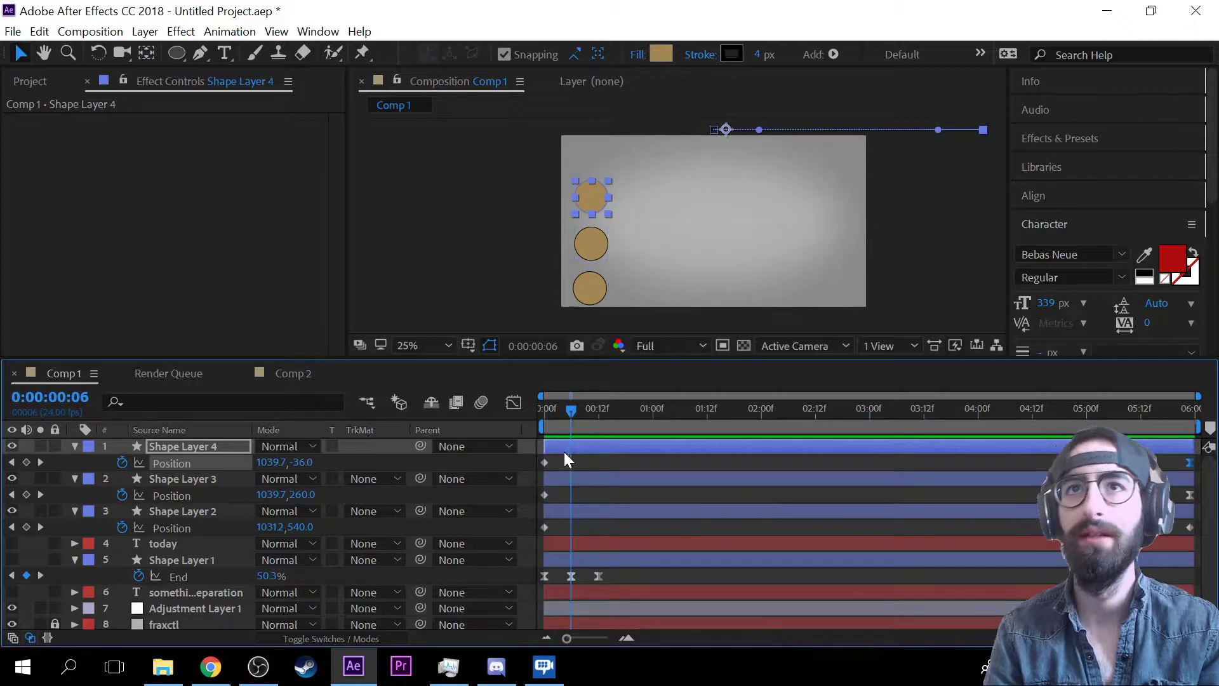
- Apply Easy Ease to Shape Layer 4's first Position keyframe
right_click(546, 459)
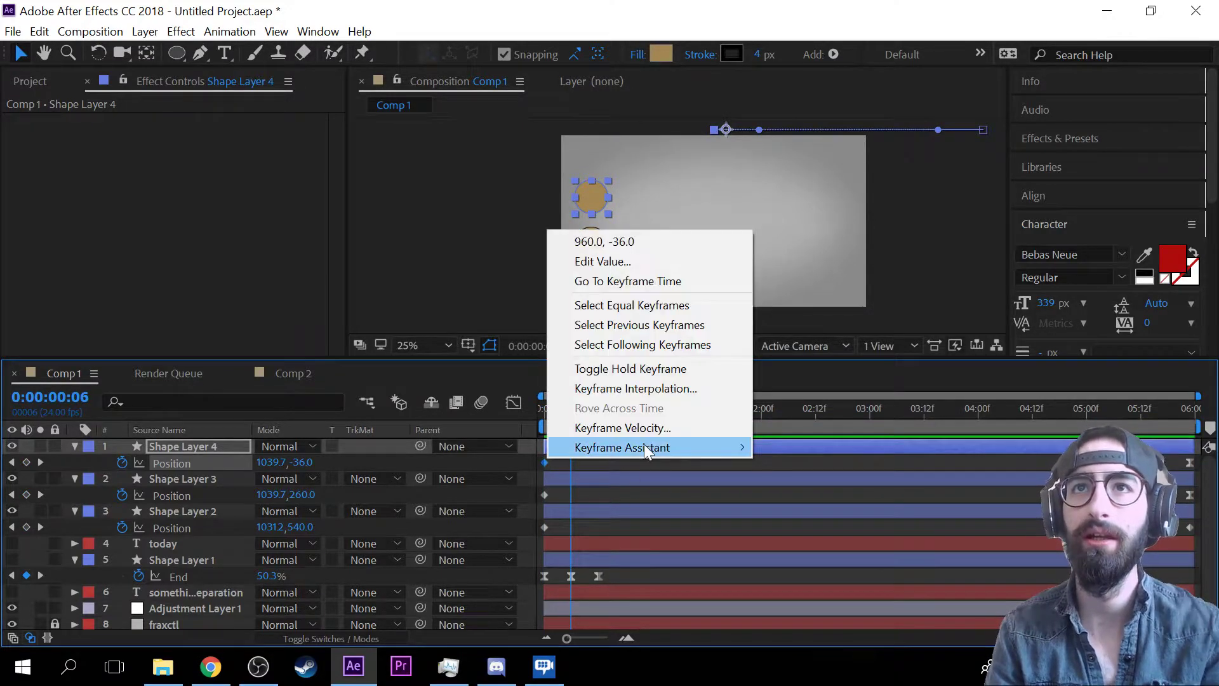
mouse_move(653, 446)
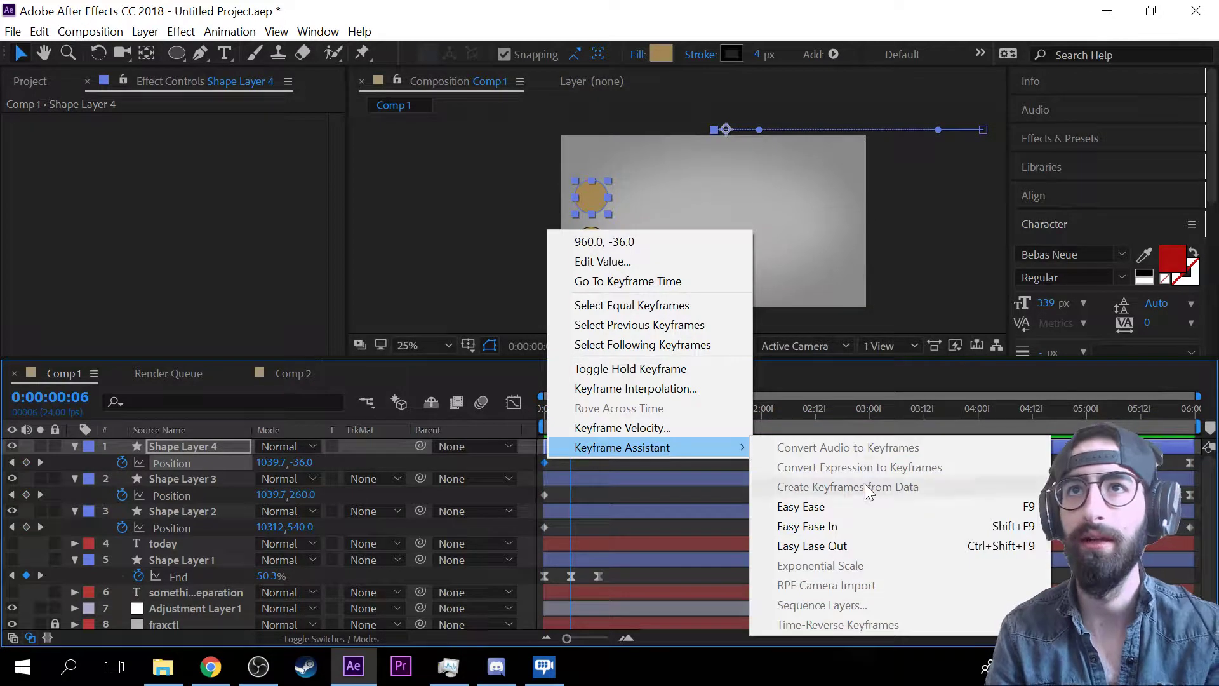
left_click(867, 526)
- Apply Easy Ease Out to Shape Layer 3's first Position keyframe and preview the circles' motion
right_click(547, 494)
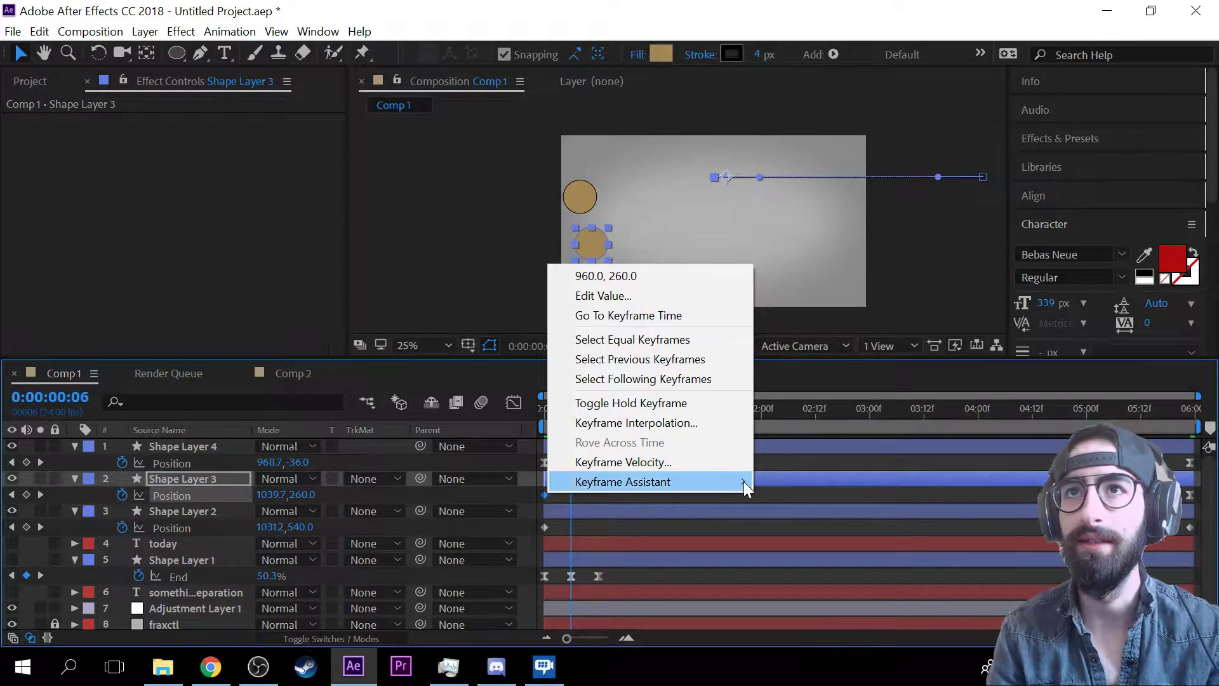
mouse_move(745, 481)
left_click(846, 581)
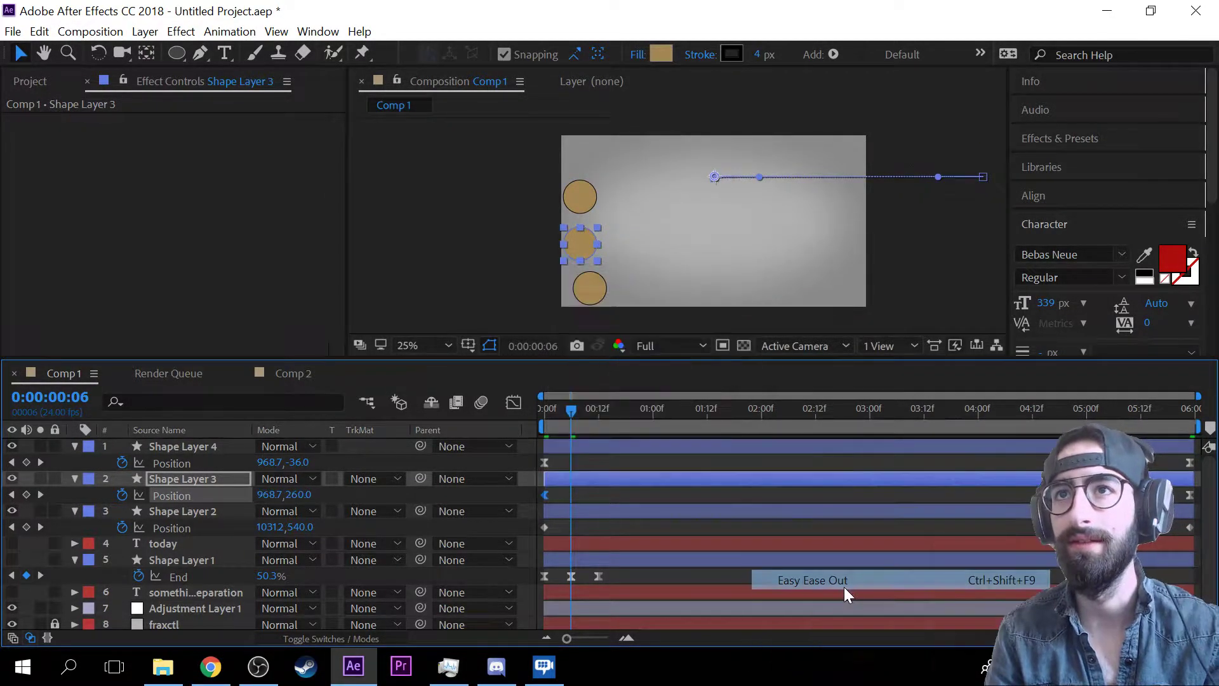
key("space")
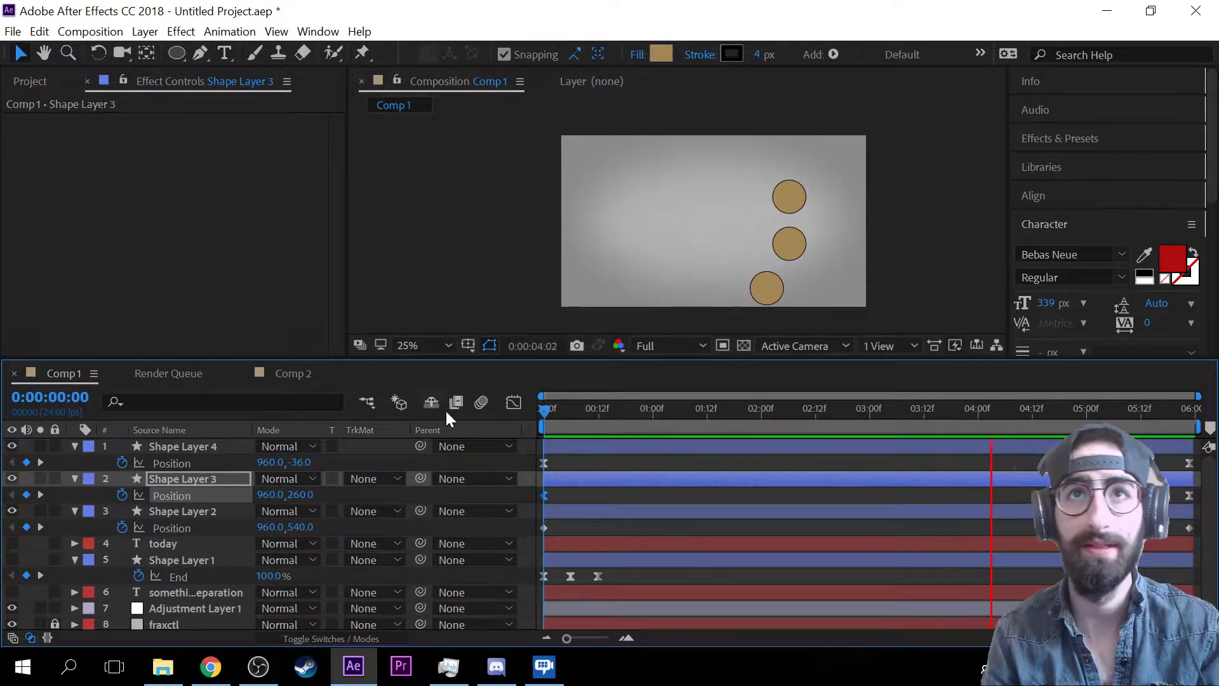
- Show the Graph Editor and compare the Position curves of Shape Layer 4, Shape Layer 3 and Shape Layer 2
left_click(514, 400)
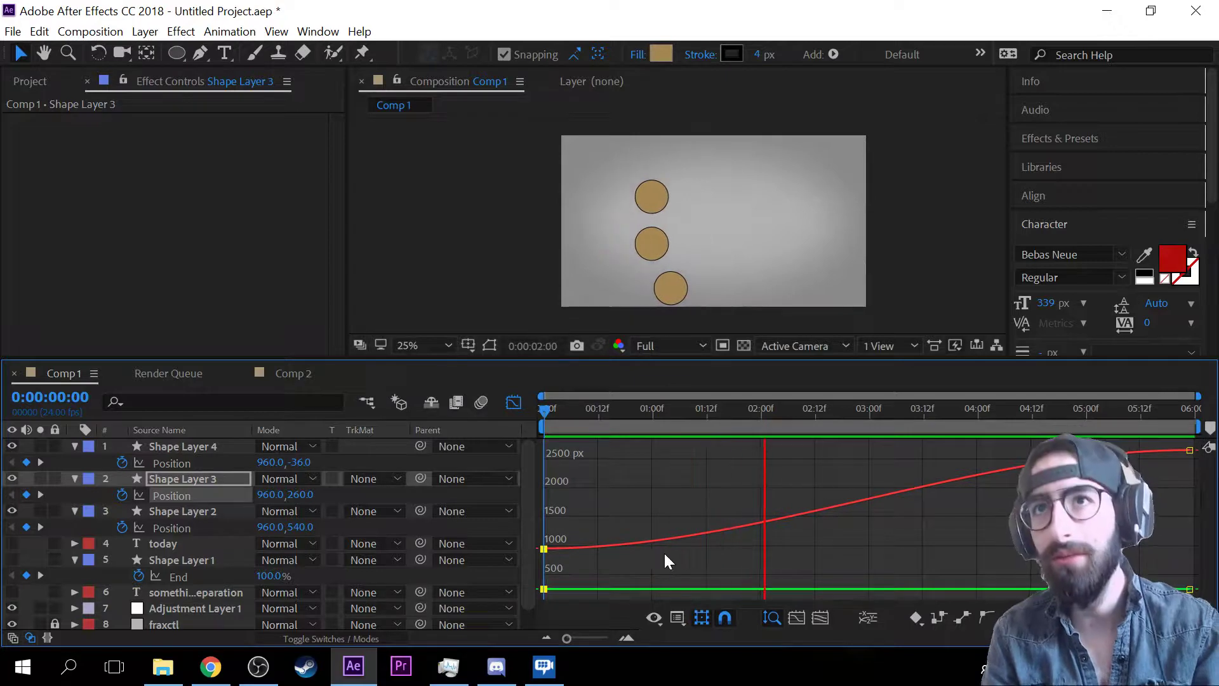
left_click(192, 451)
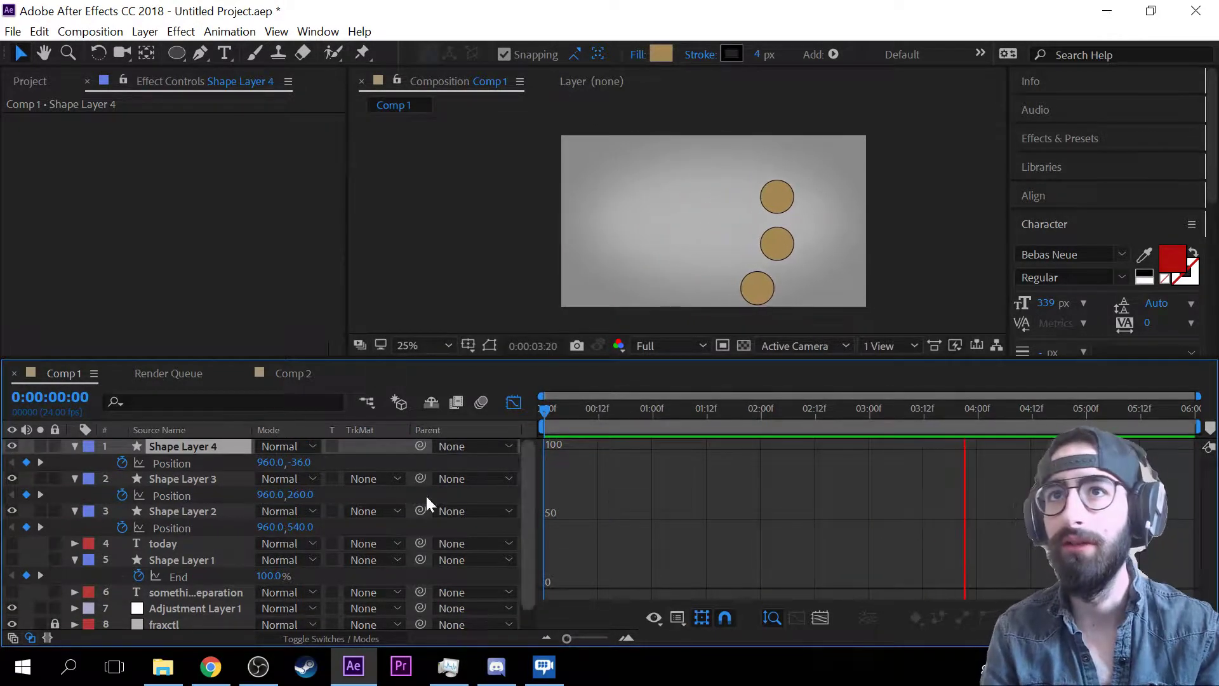
left_click(170, 478)
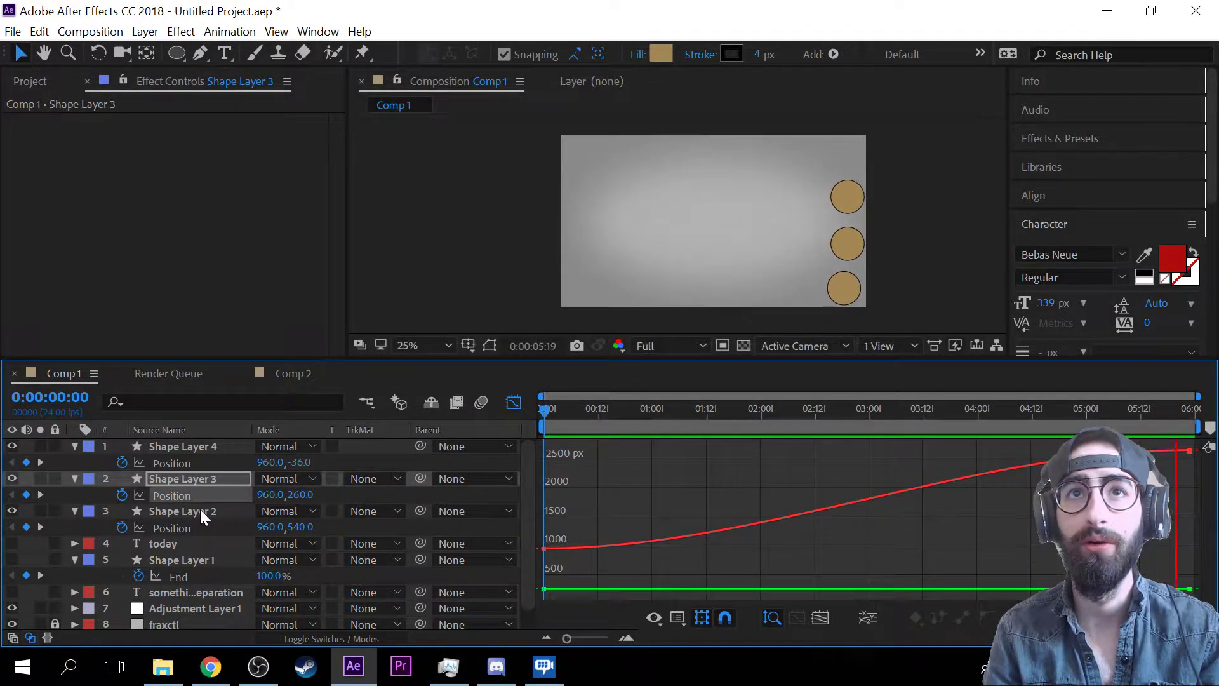
left_click(200, 511)
left_click(200, 459)
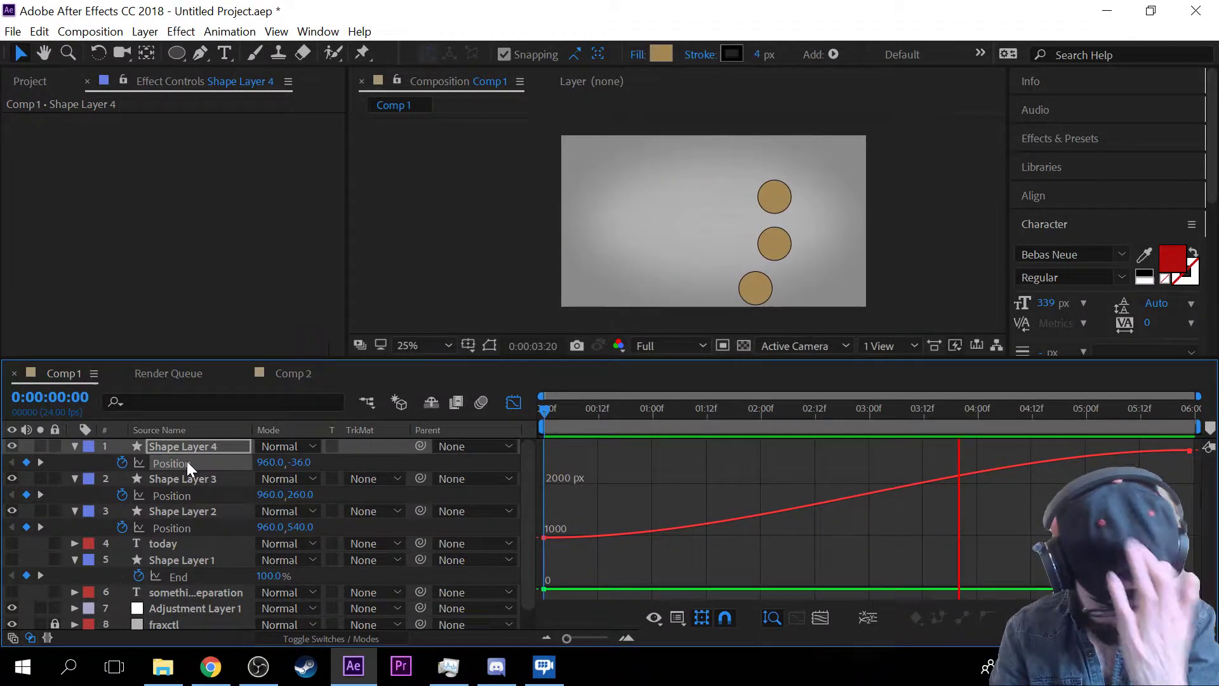
left_click(196, 495)
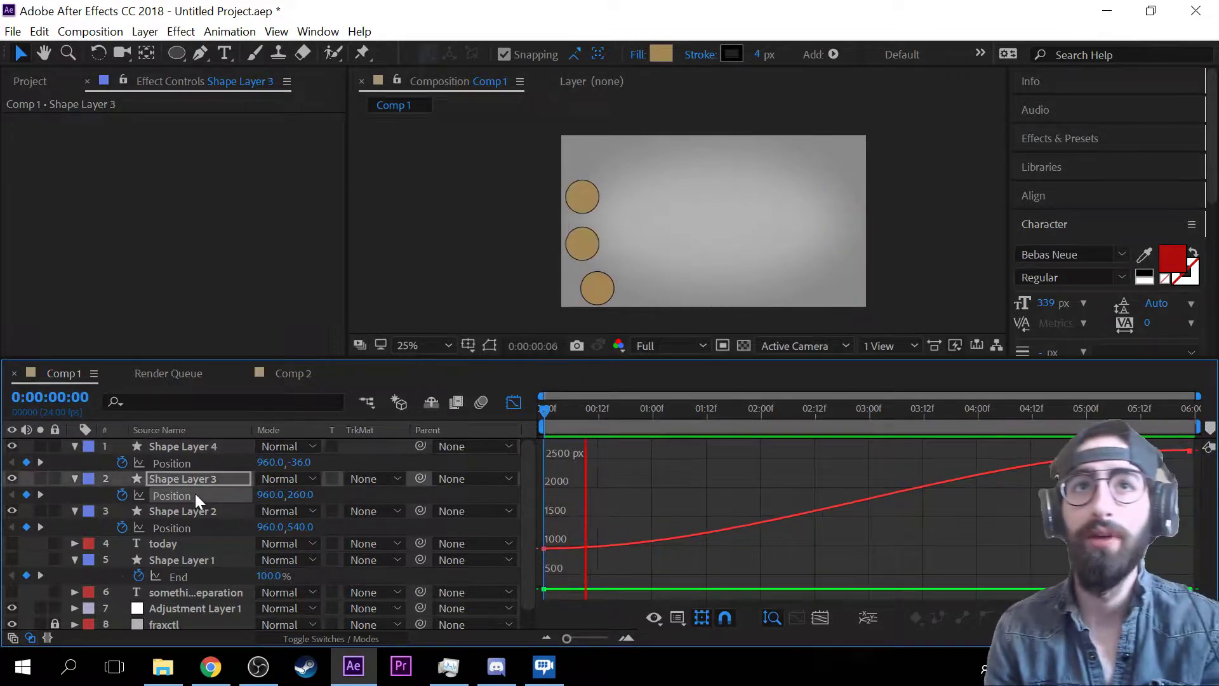
left_click(215, 529)
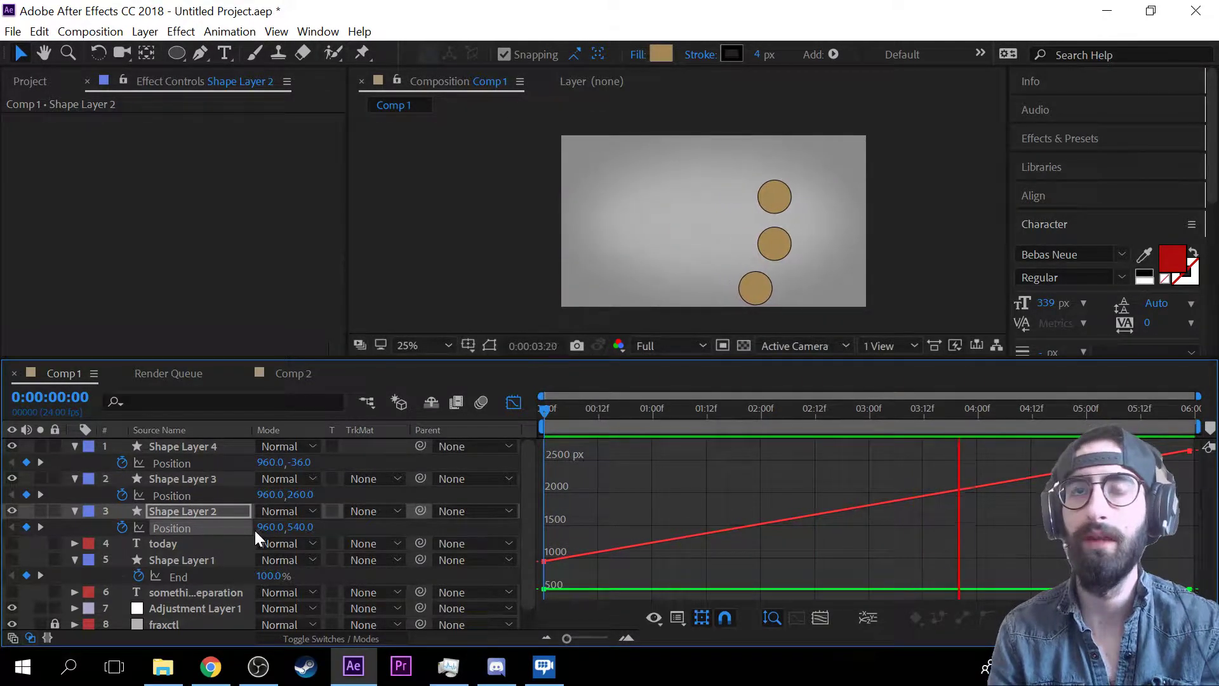
left_click(205, 499)
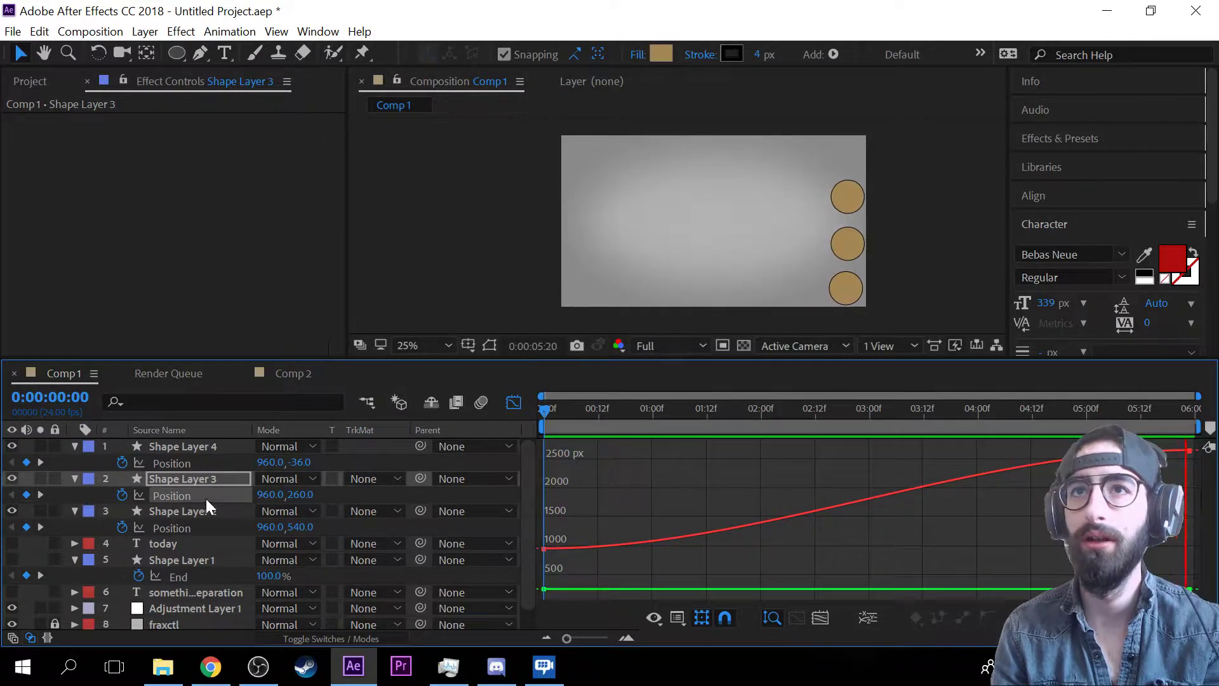
left_click(196, 466)
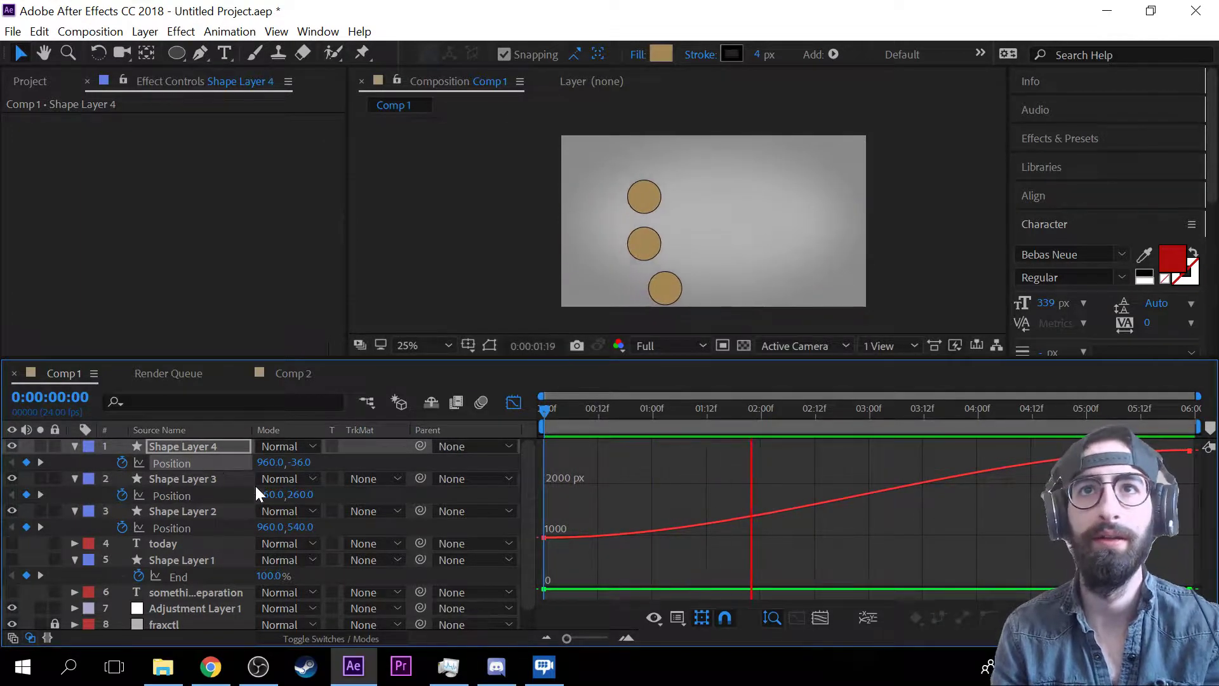
- Move Shape Layer 4's first Position keyframe to about one second in the graph and stop the preview
left_click_drag(545, 533, 647, 538)
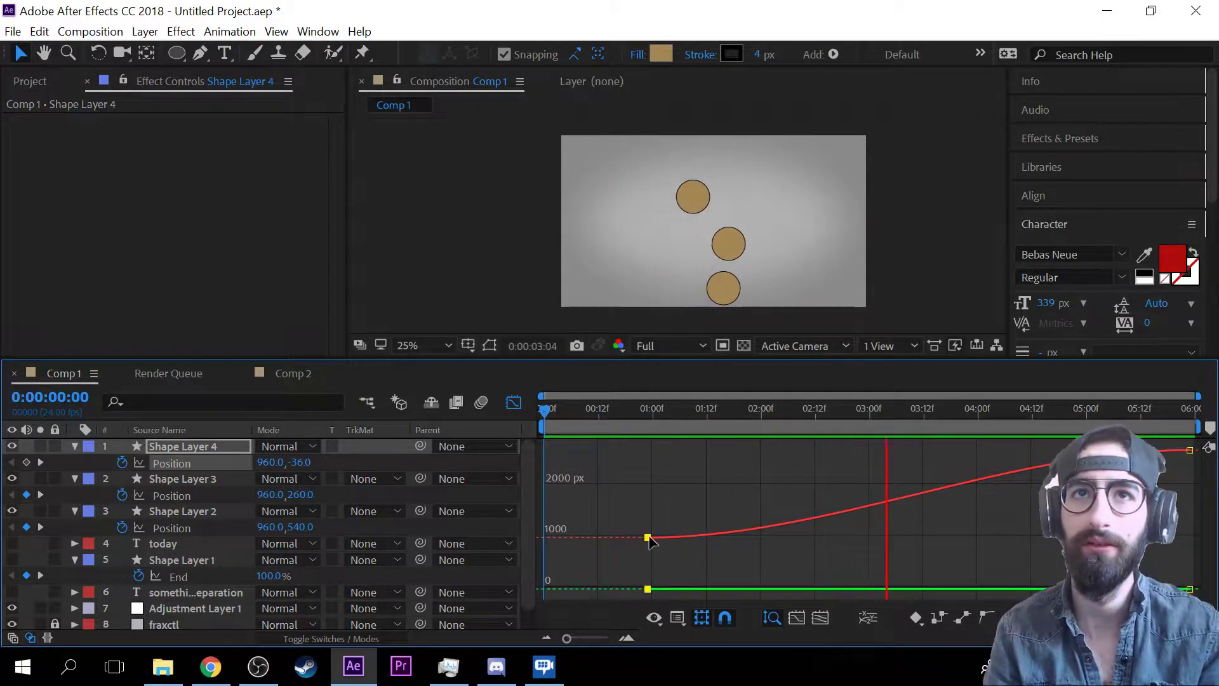
key("space")
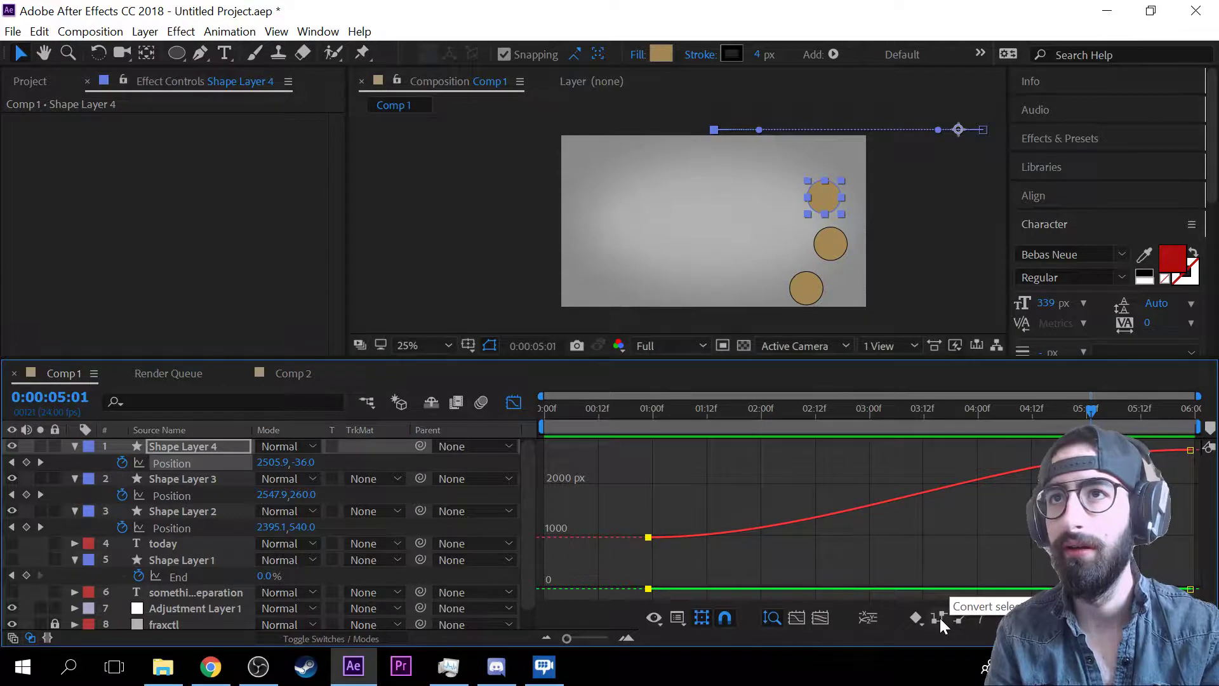
- Convert Shape Layer 4's first Position keyframe to Auto Bezier and move it to about 0:12f in the graph editor
left_click(987, 619)
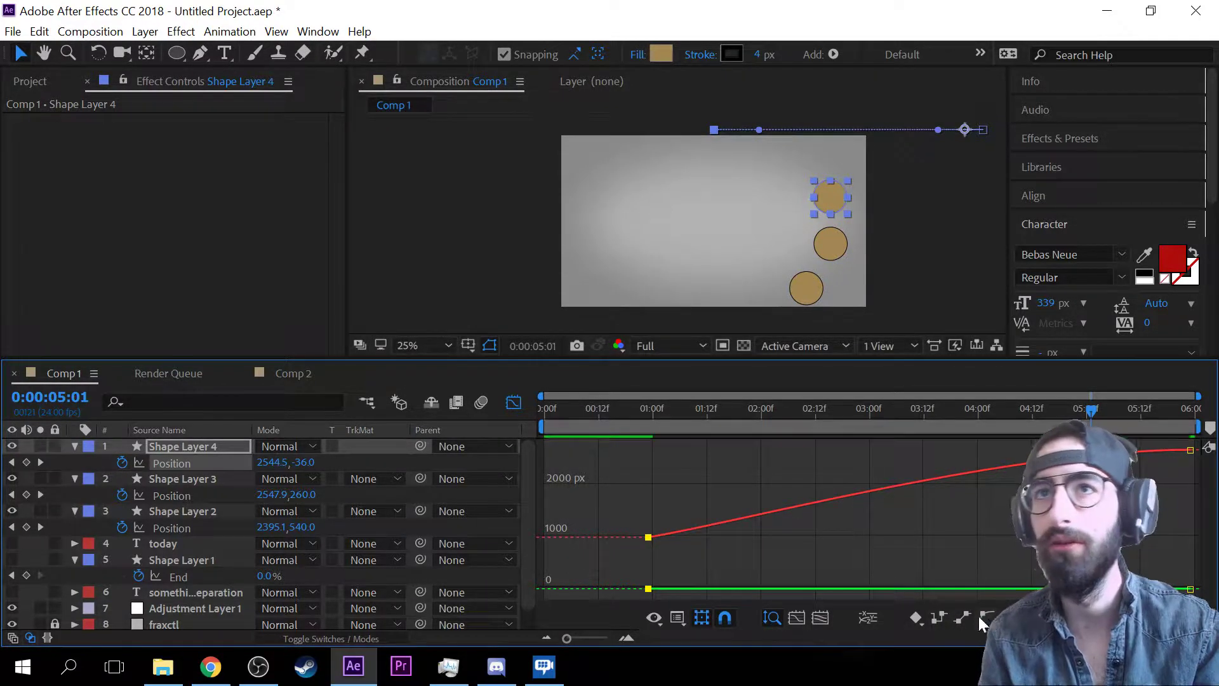
left_click(649, 539)
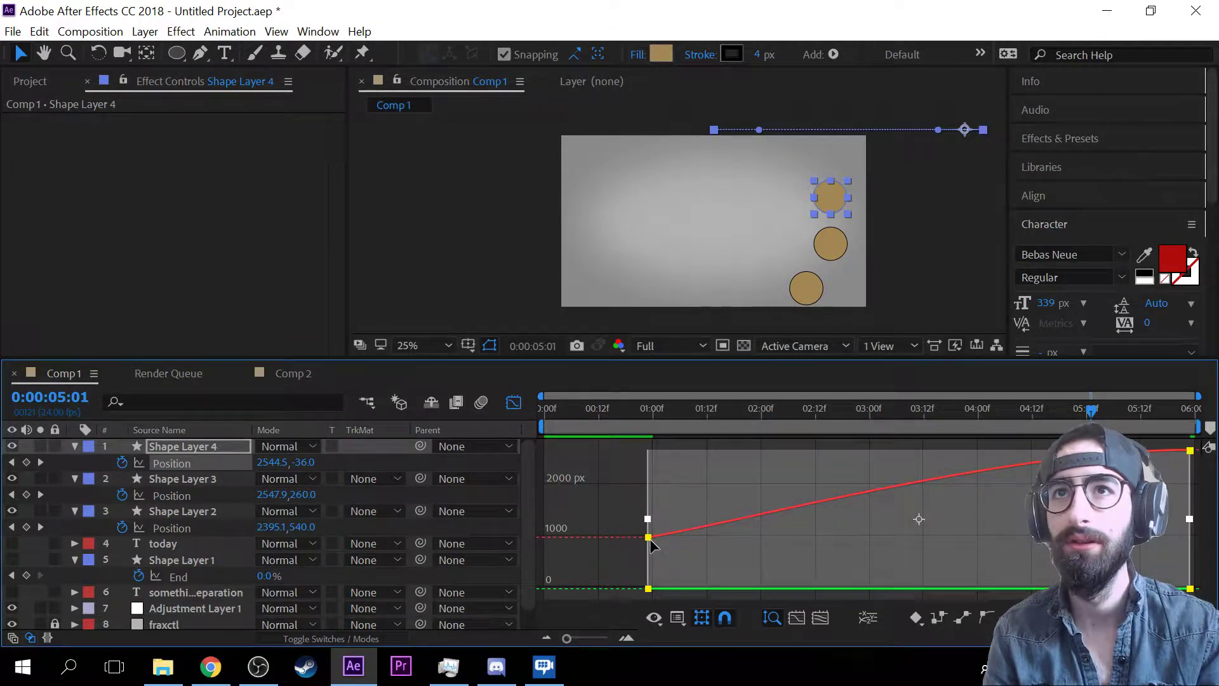
left_click_drag(646, 525, 598, 521)
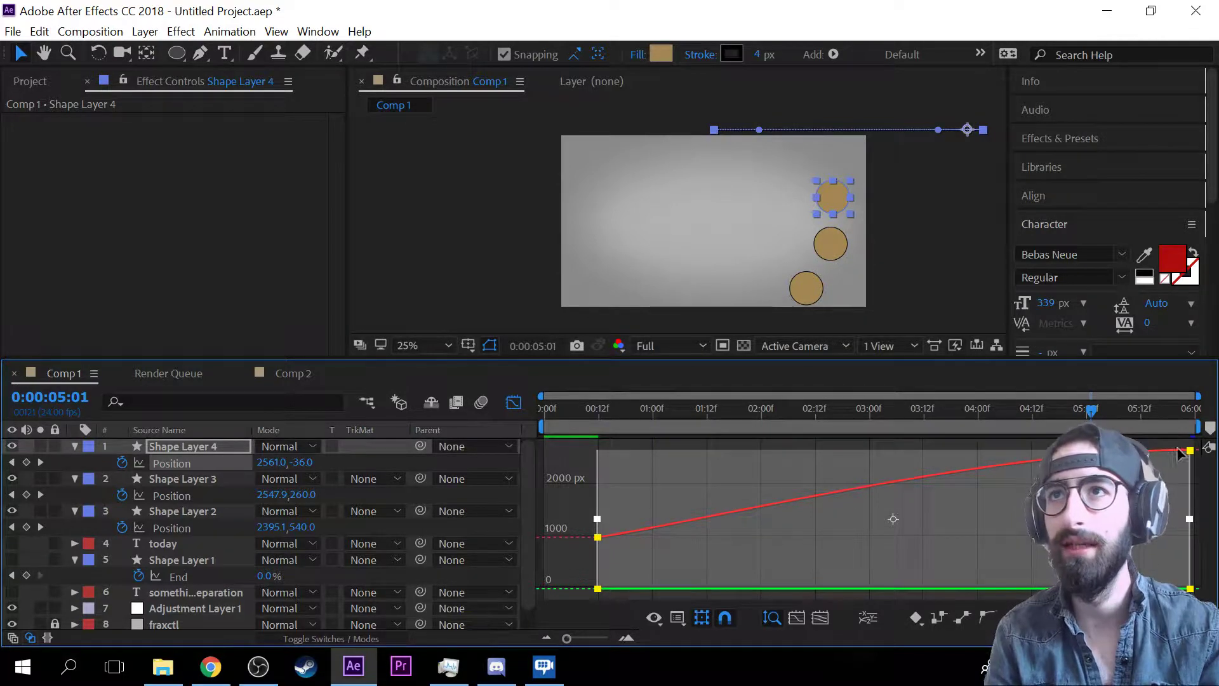
- Apply Easy Ease to both Position keyframes of Shape Layer 4
left_click(917, 618)
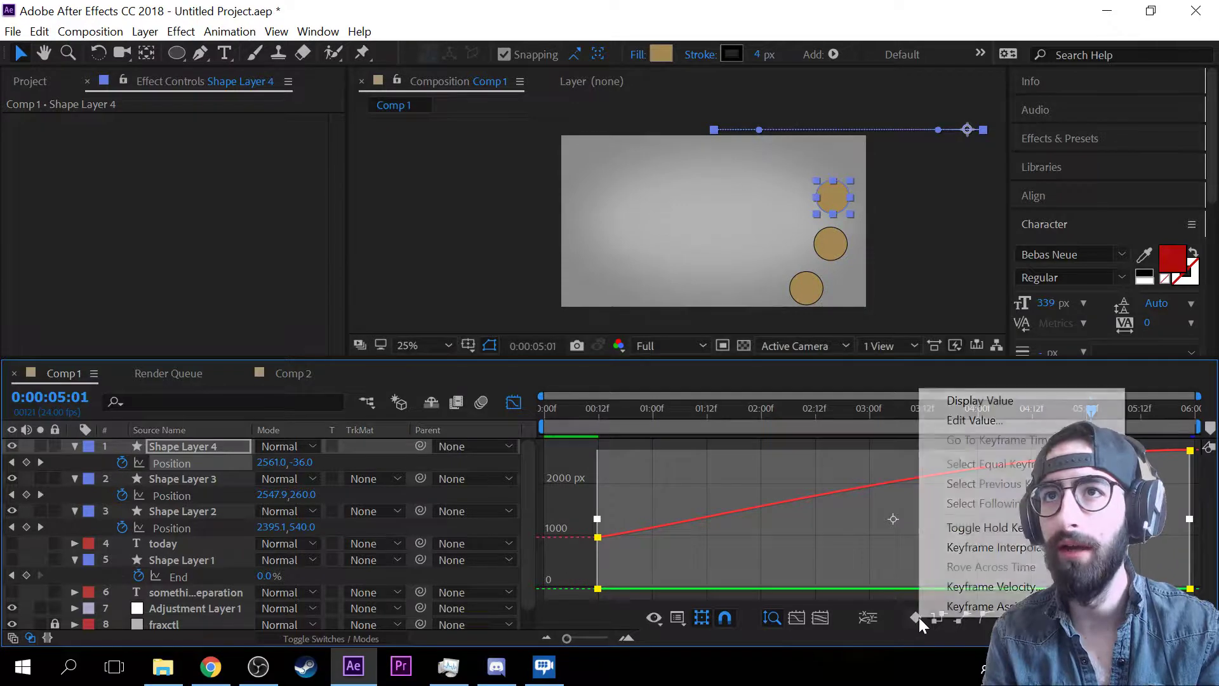
left_click(921, 638)
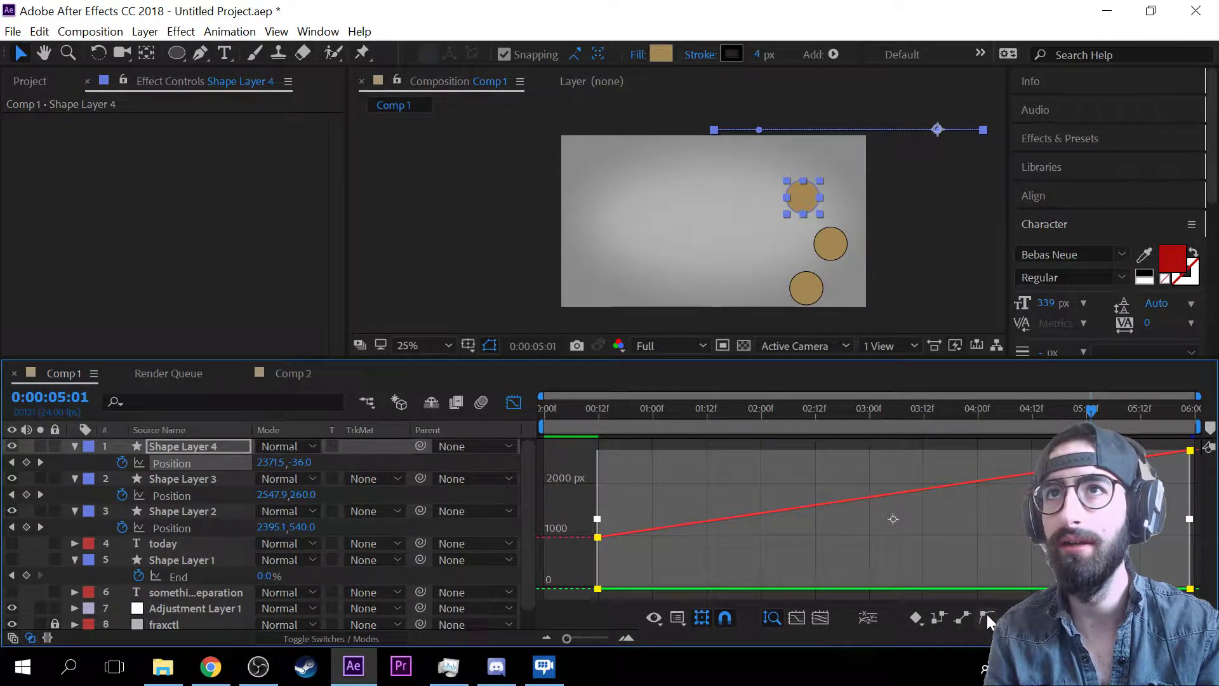
key("F9")
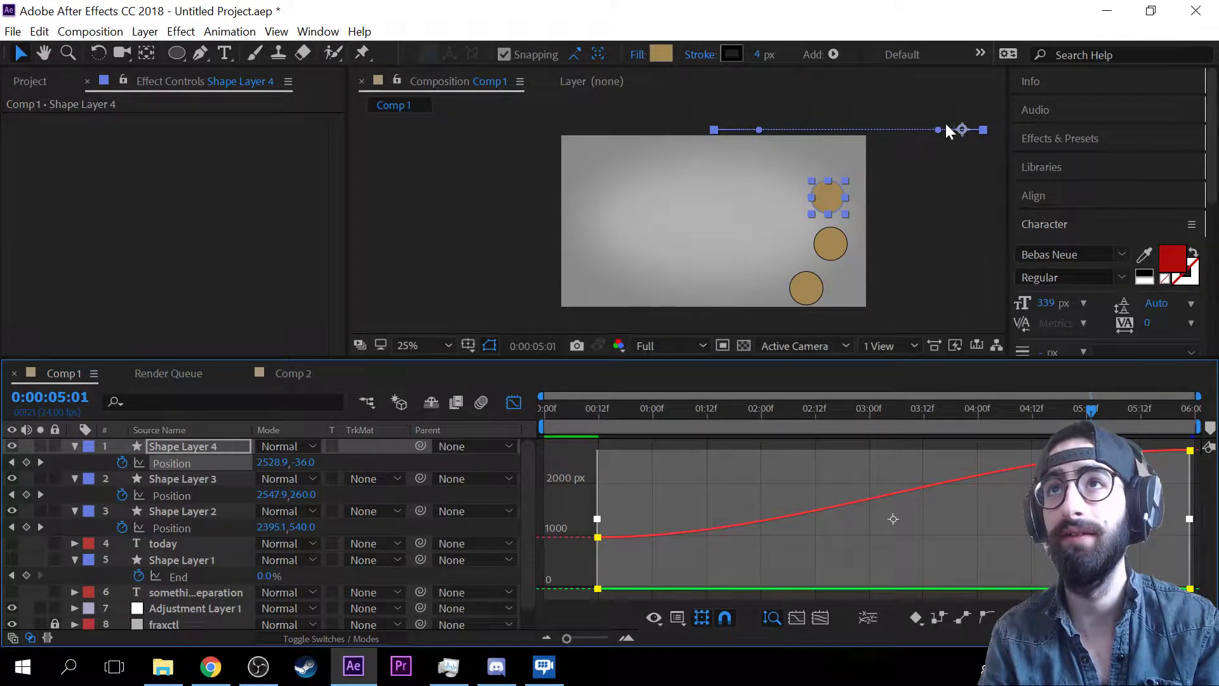
- Bend Shape Layer 4's motion path downward into the frame using both of its direction handles, and preview the animation from 0:00:00:00
left_click_drag(939, 130, 804, 223)
left_click_drag(759, 130, 588, 202)
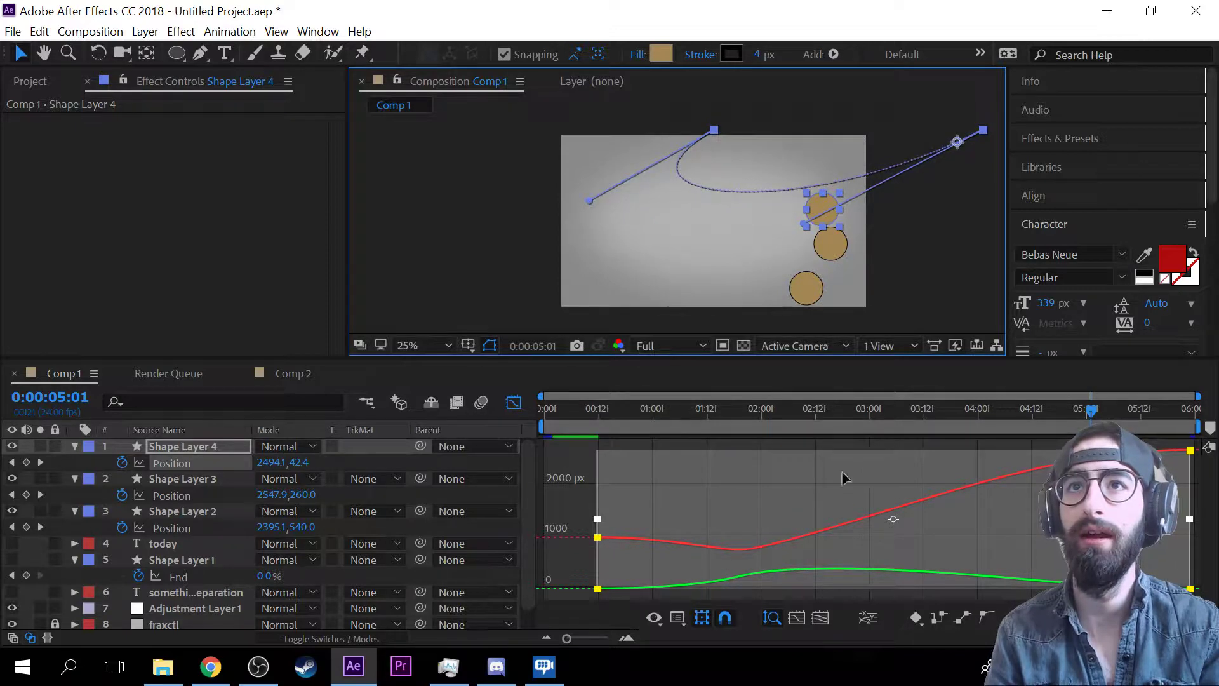
left_click_drag(1103, 414, 517, 401)
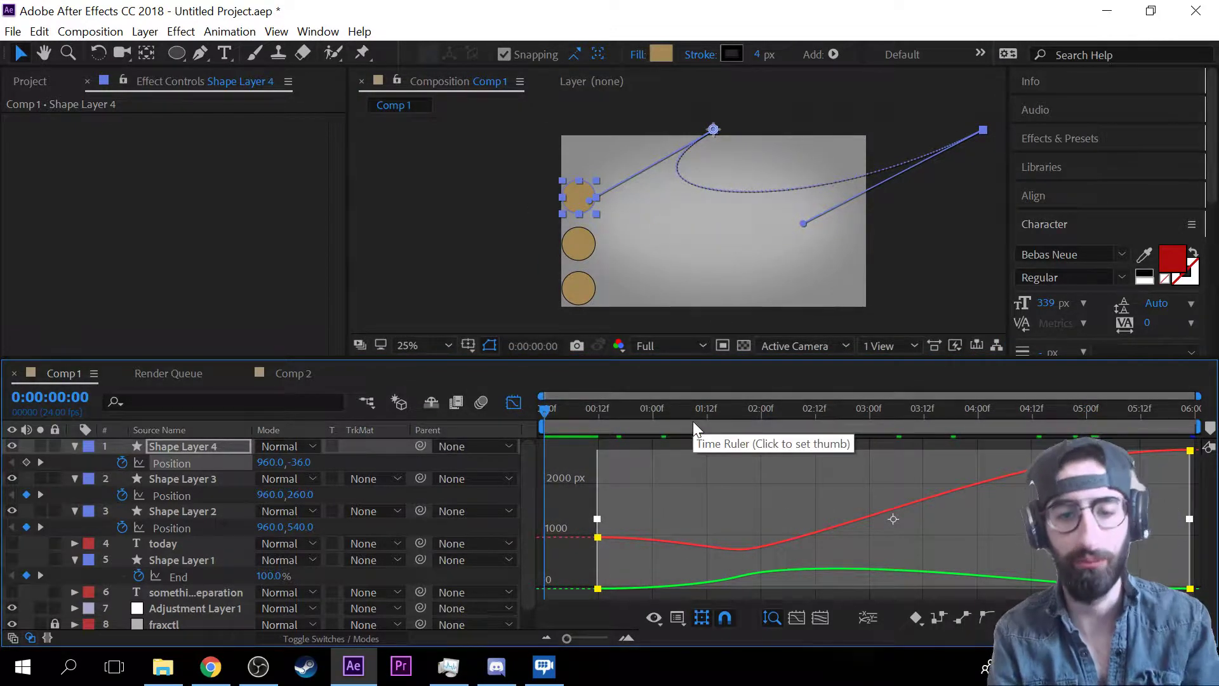
key("space")
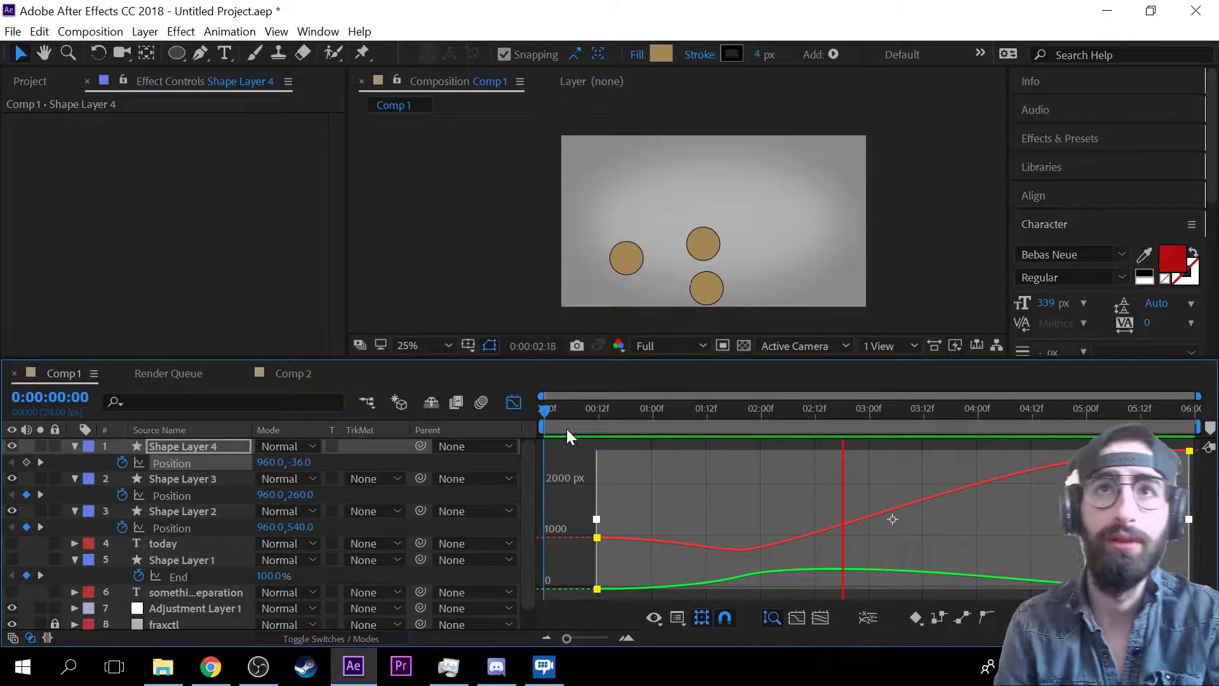
- Enable motion blur on Shape Layers 4, 3 and 2 and for the composition, and inspect the blur on the circles during playback
left_click(513, 402)
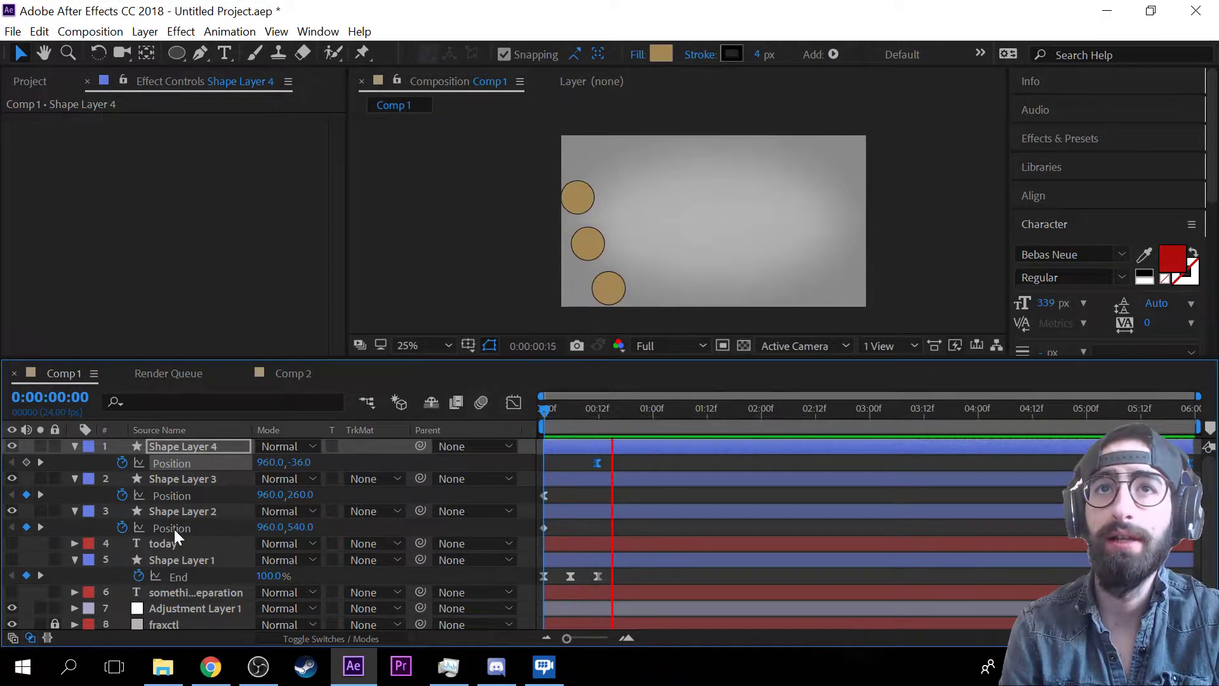
left_click(371, 637)
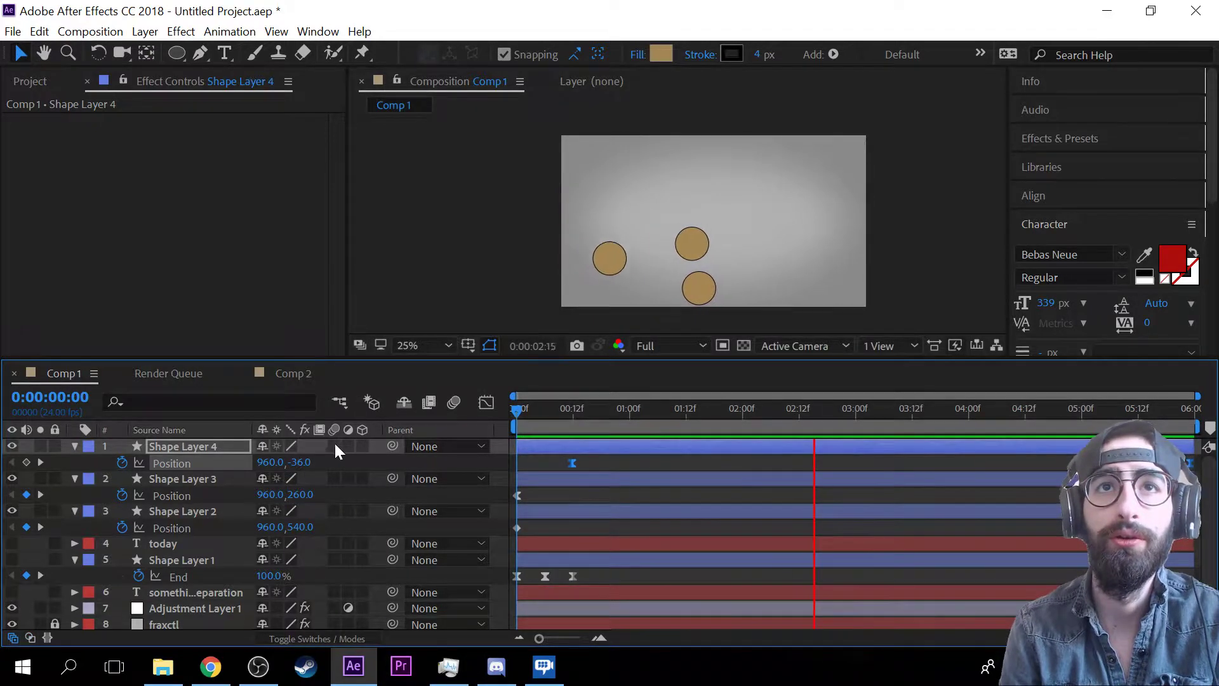
left_click(334, 446)
left_click(334, 478)
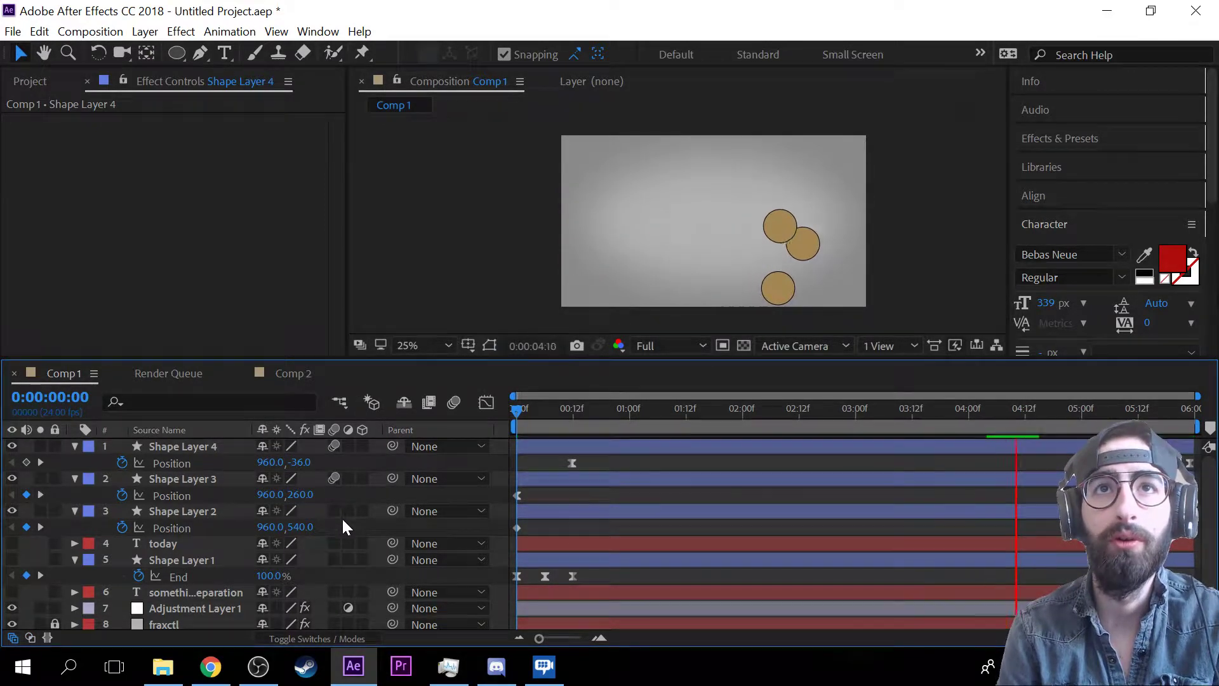
left_click(334, 511)
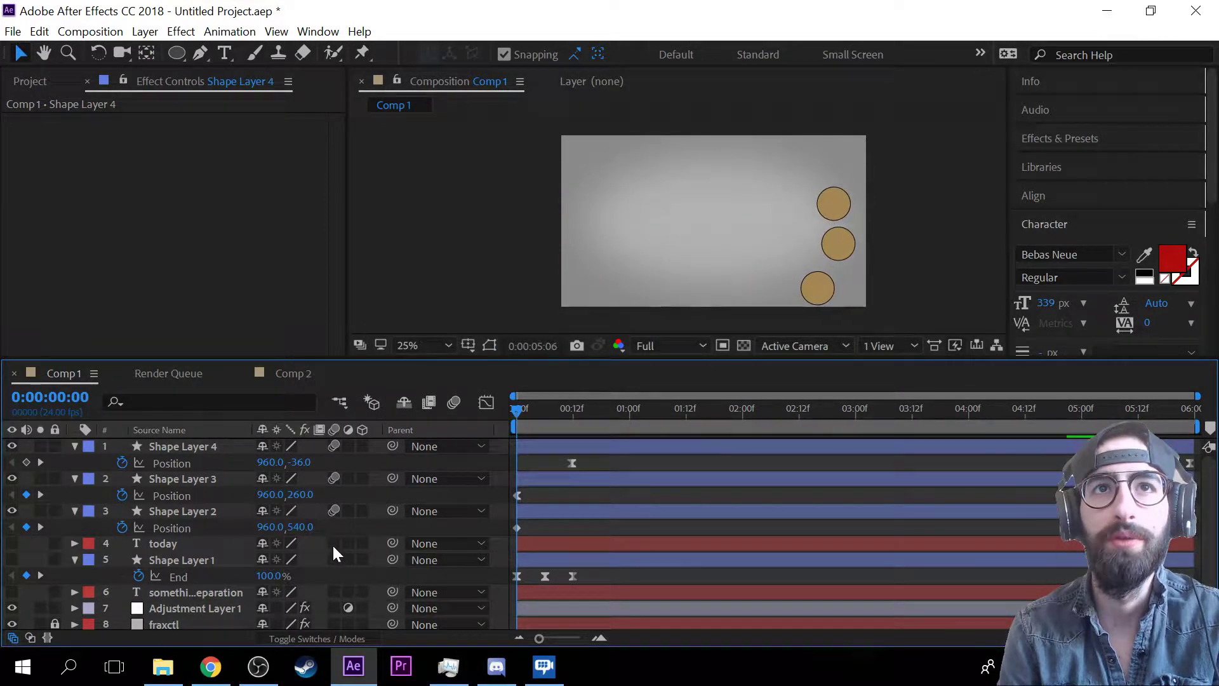
left_click(453, 403)
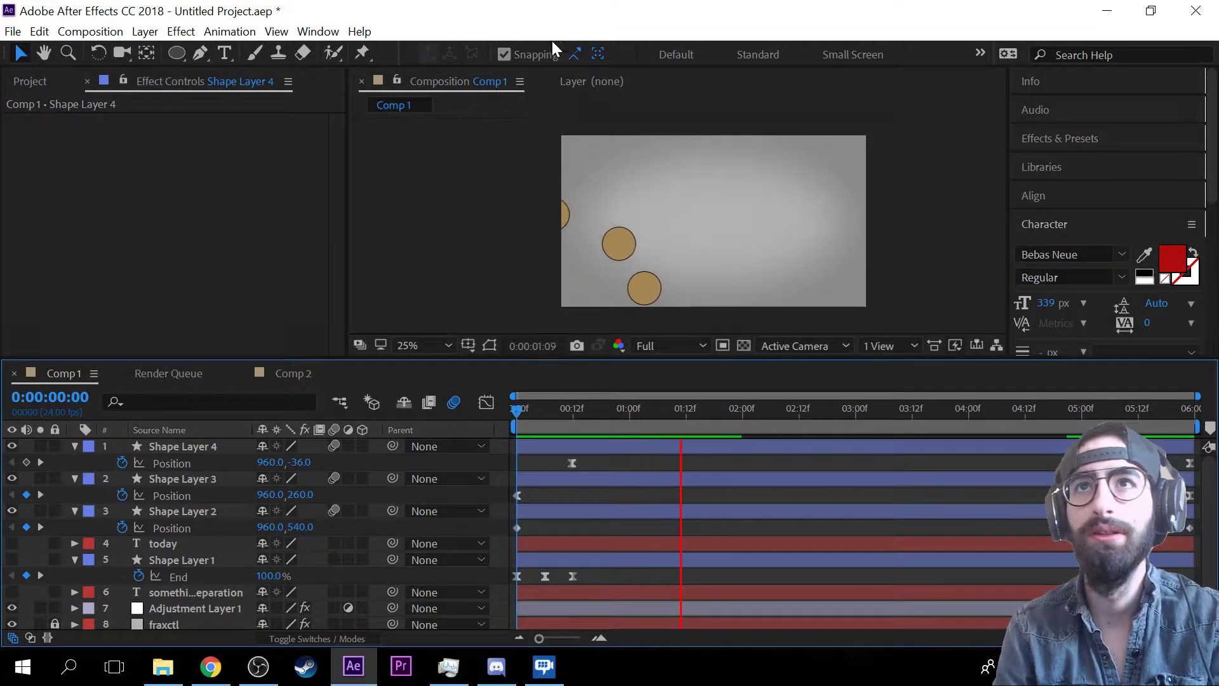
scroll(643, 254, "up", 4)
scroll(651, 242, "down", 2)
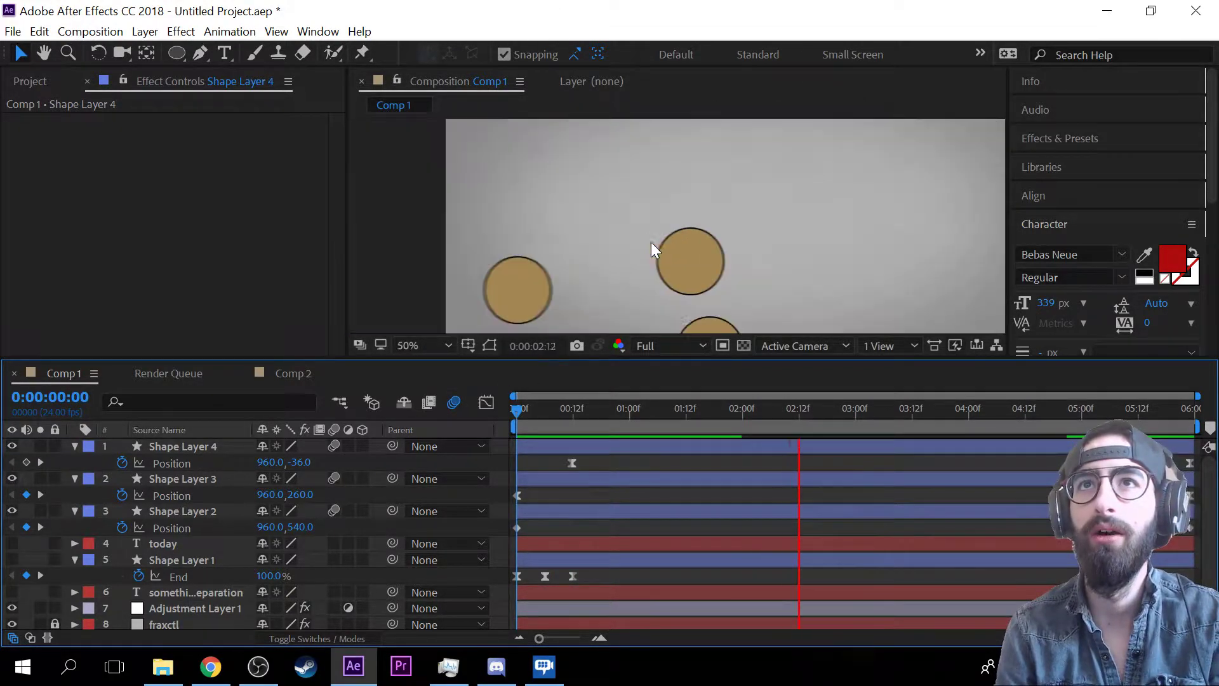
scroll(787, 273, "down", 2)
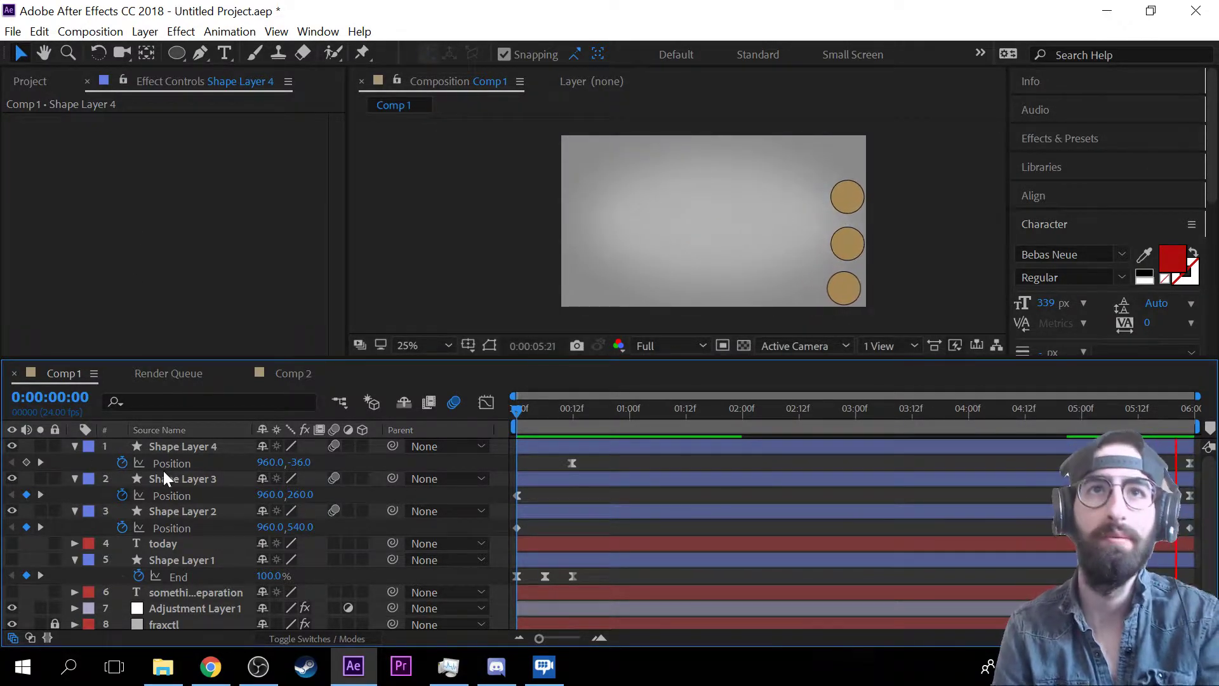
- Delete Shape Layer 4, Shape Layer 3 and Shape Layer 2
left_click(183, 449)
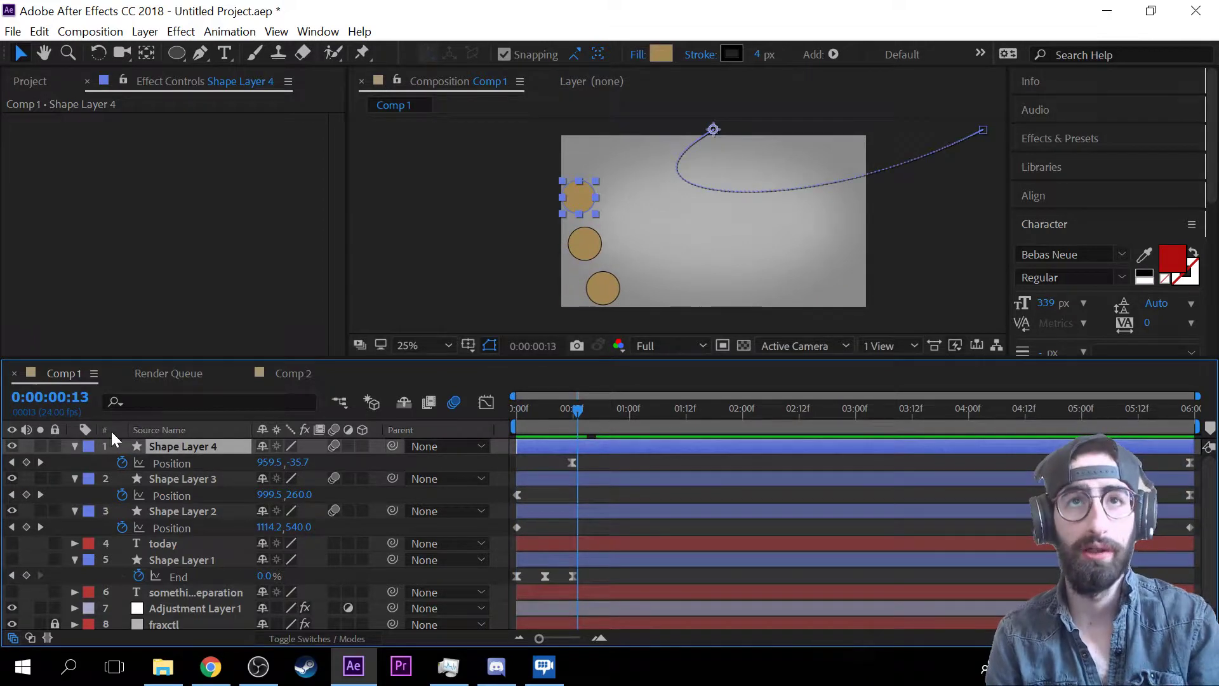
key("Delete")
left_click(192, 450)
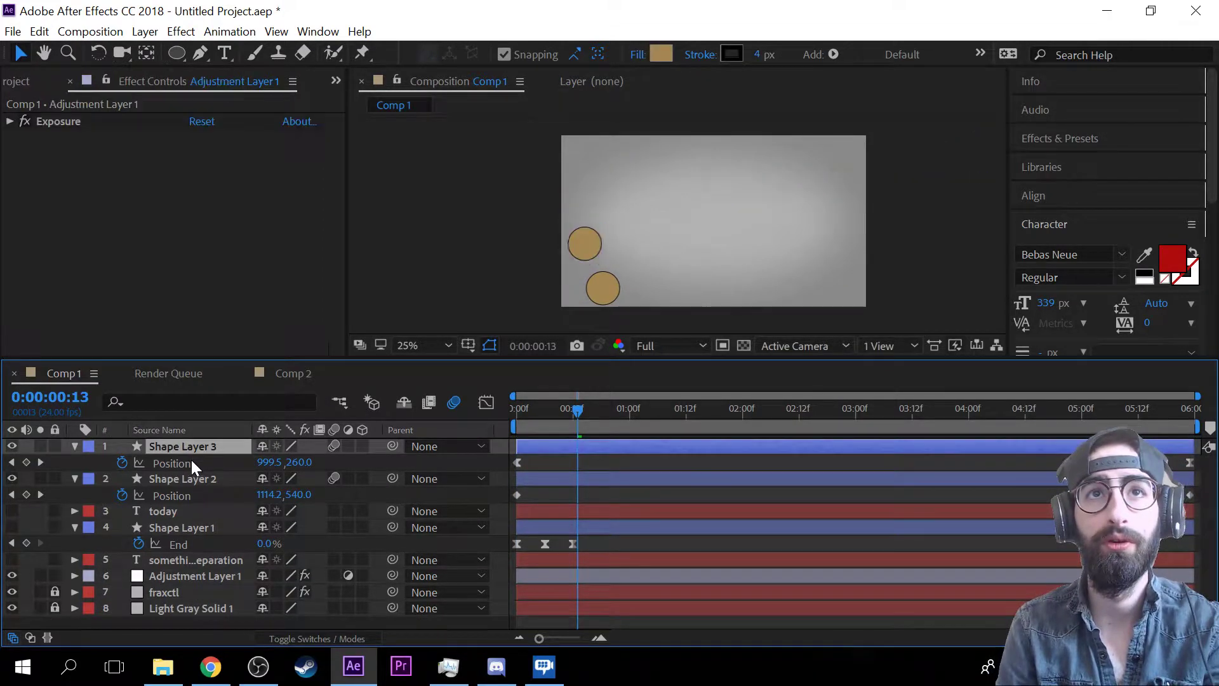
key("Delete")
left_click(195, 447)
key("Delete")
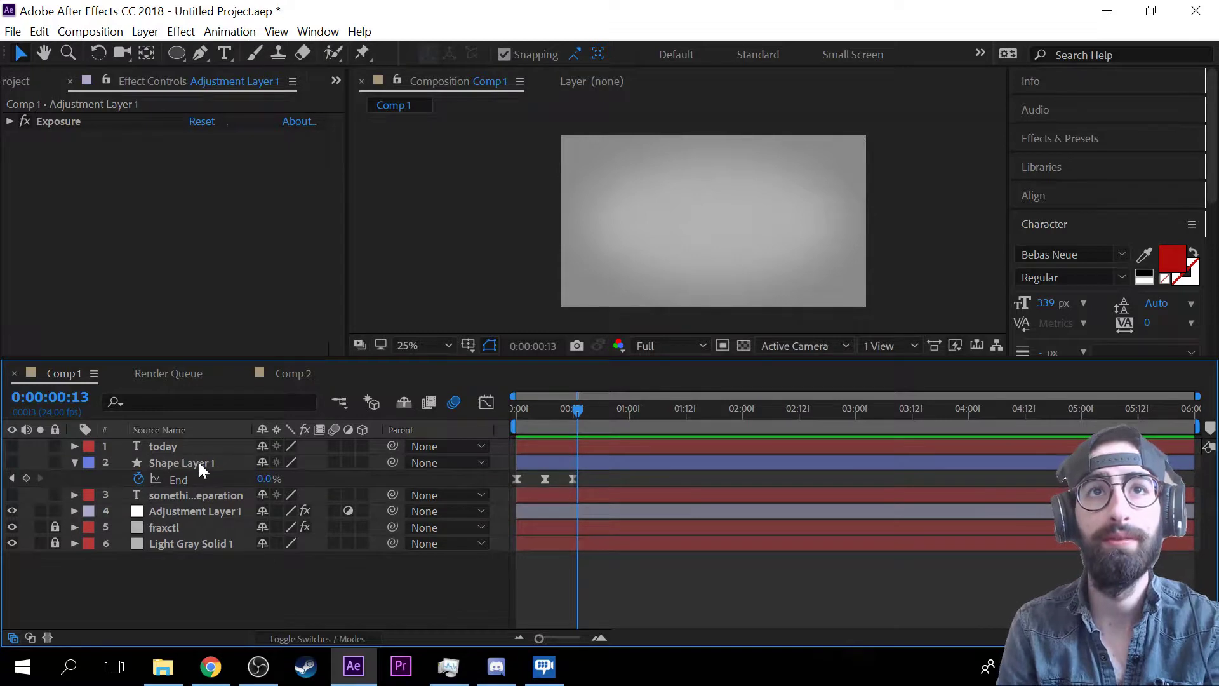
- Make Shape Layer 1 visible, preview its outline animation from the start, and return to 0:00:00:00
left_click(199, 463)
left_click(4, 463)
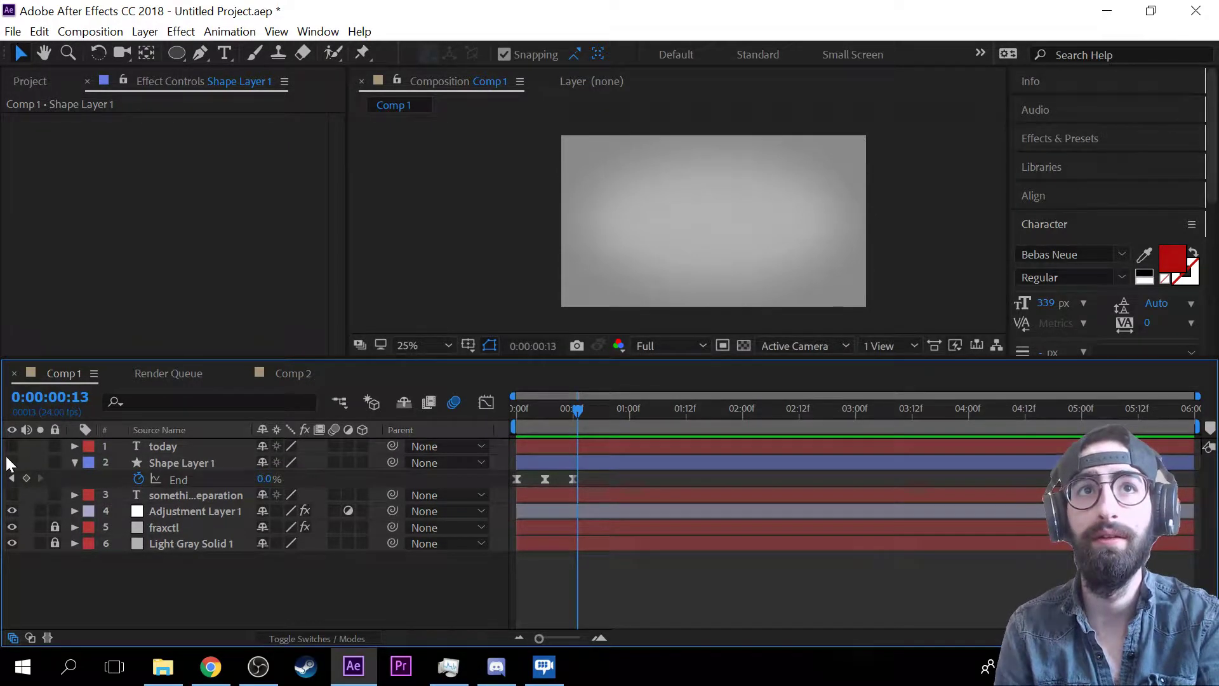
left_click(12, 462)
left_click_drag(578, 399, 494, 413)
key("space")
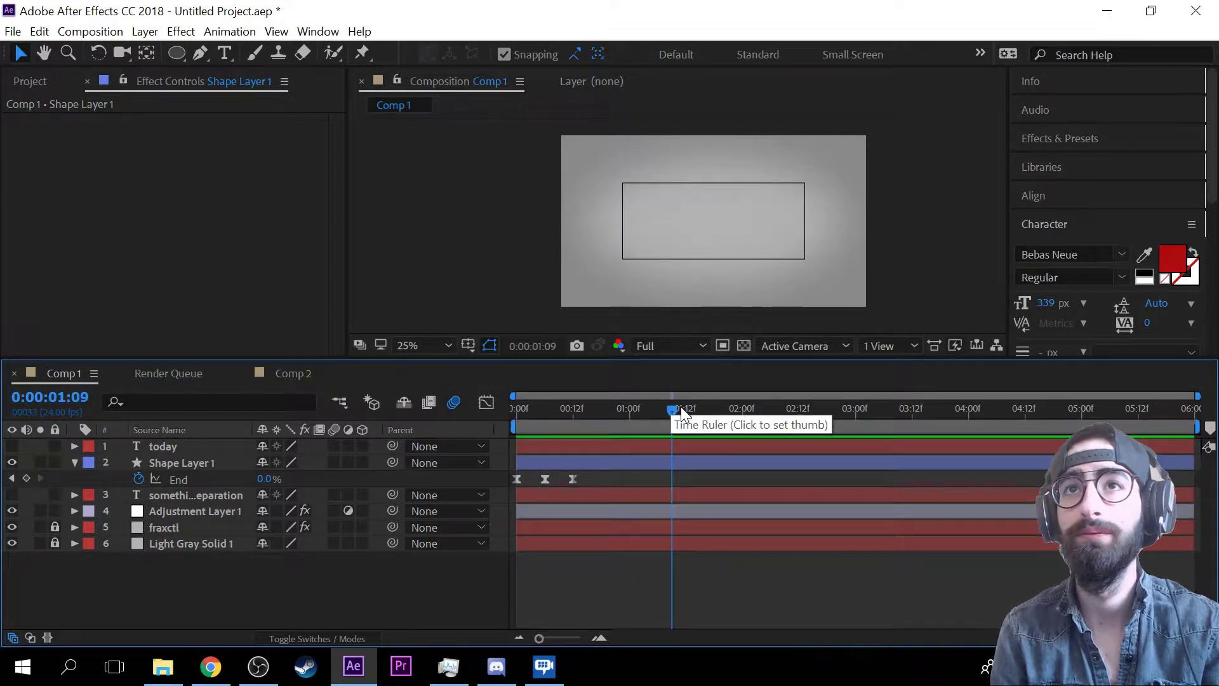
left_click(517, 415)
left_click_drag(661, 464, 506, 493)
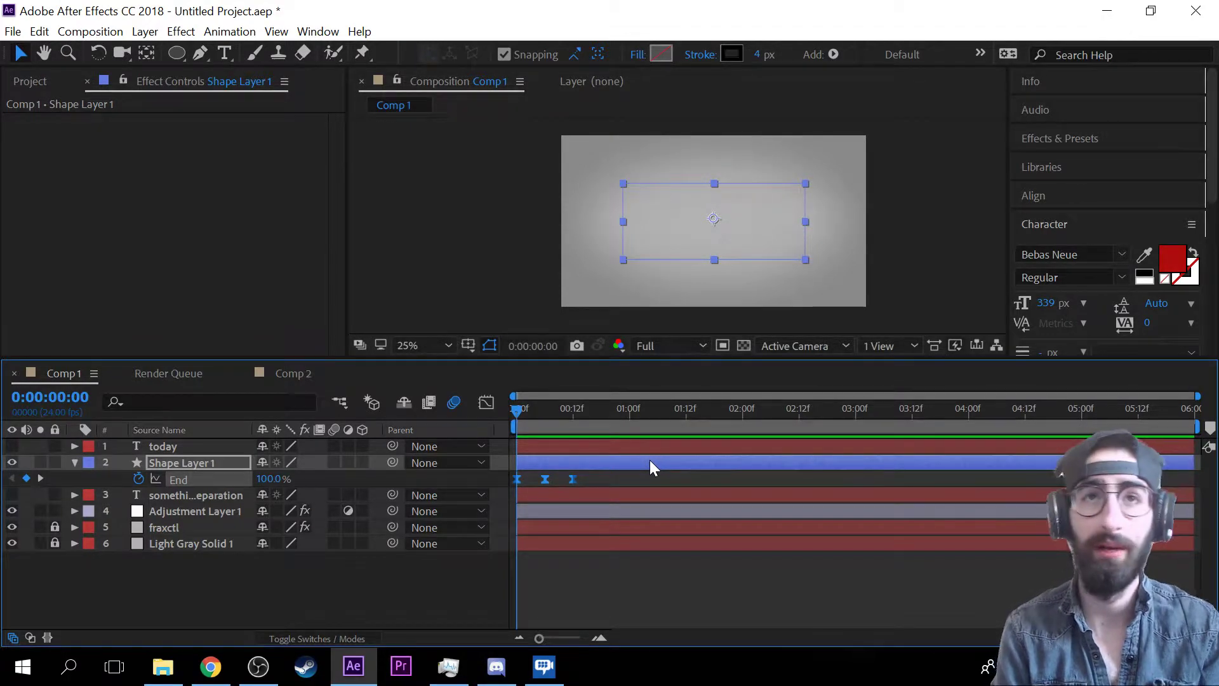
right_click(204, 465)
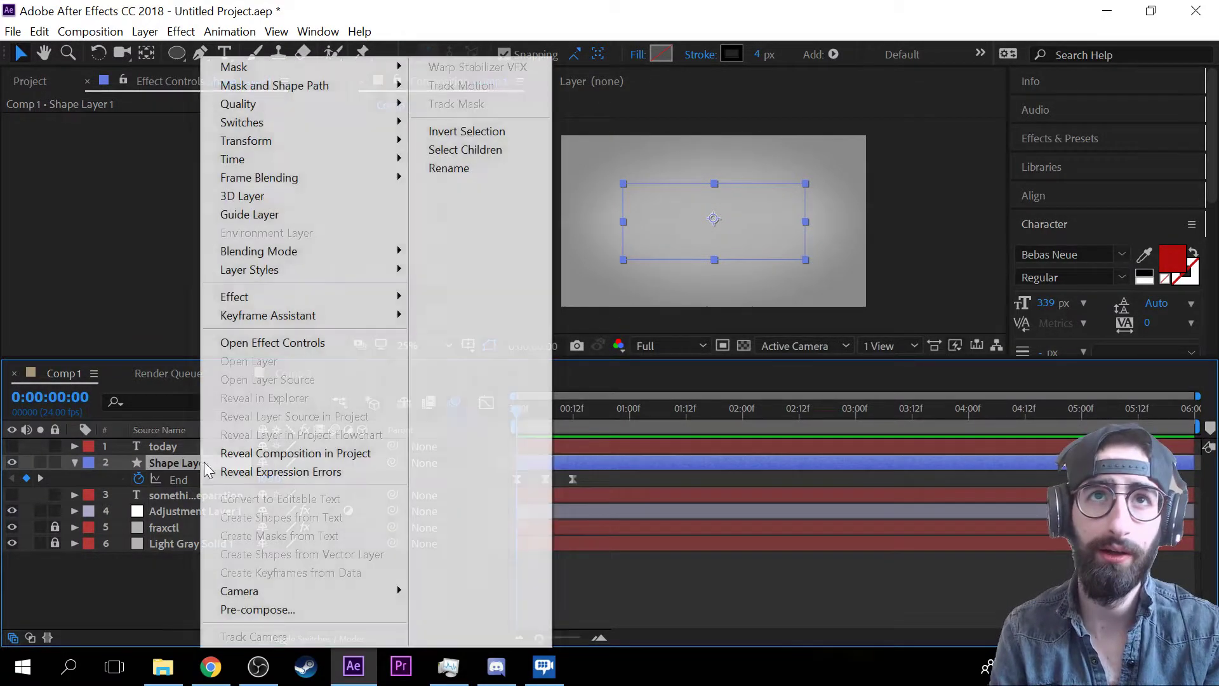
mouse_move(343, 160)
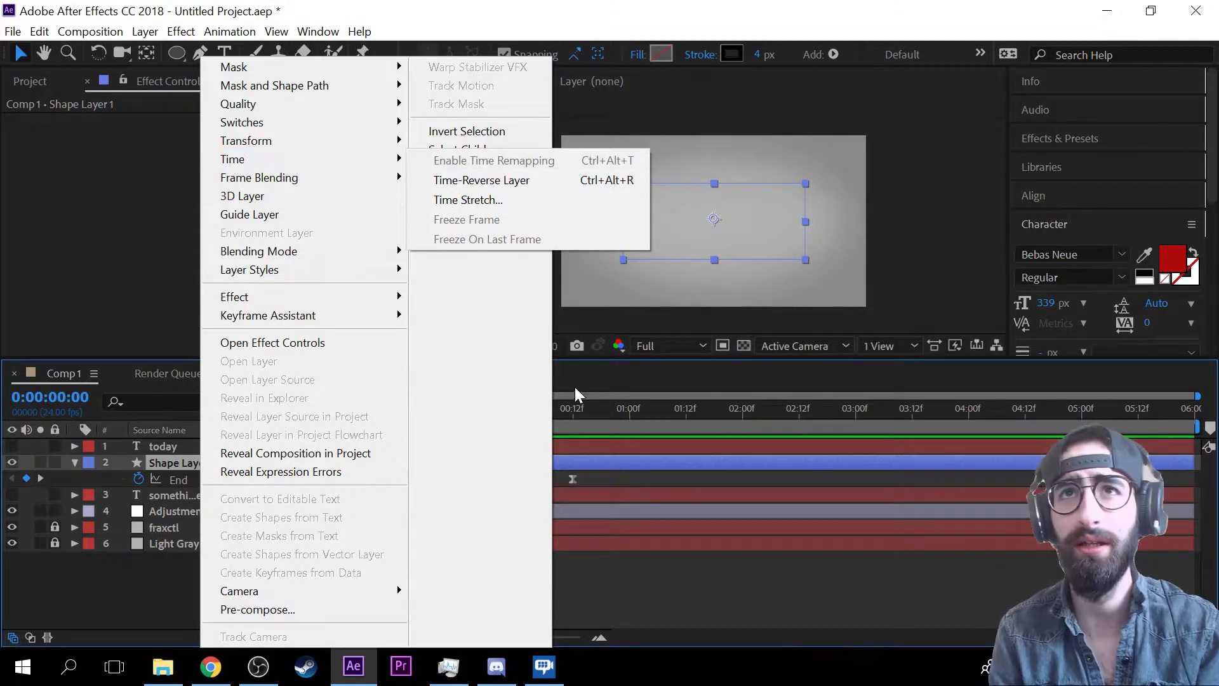
left_click(653, 583)
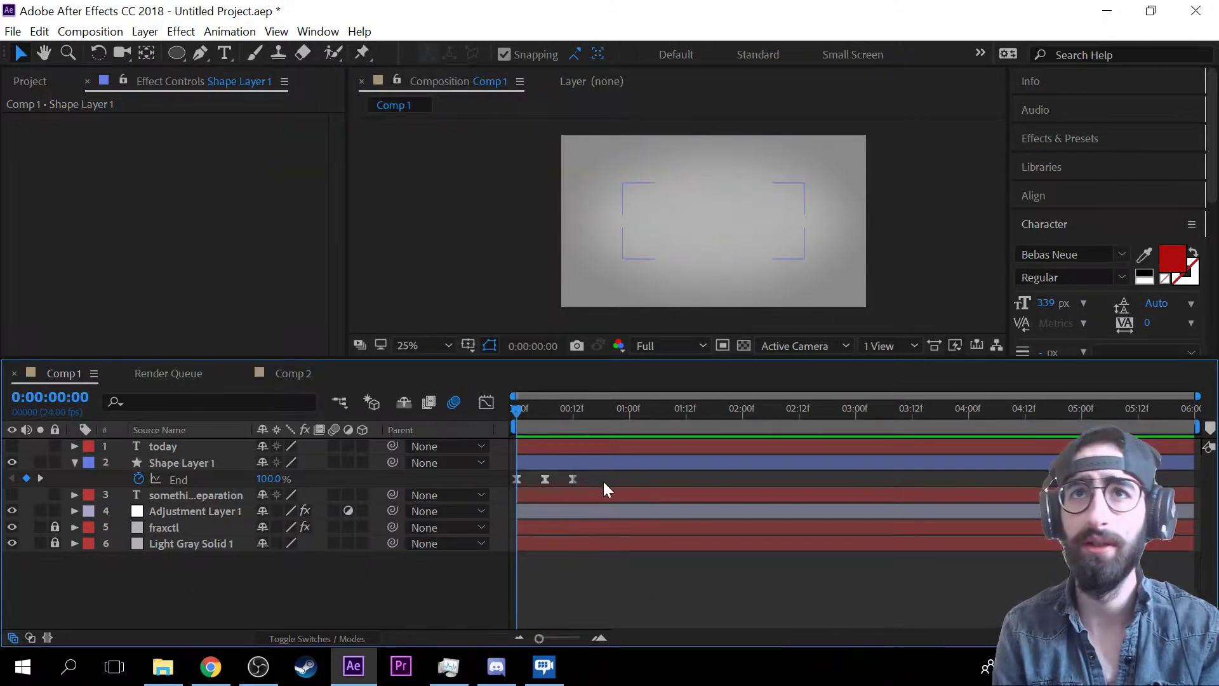
- Stretch Shape Layer 1's three End keyframes proportionally so the last one sits at about 2:06, and preview the slower animation
left_click(508, 478)
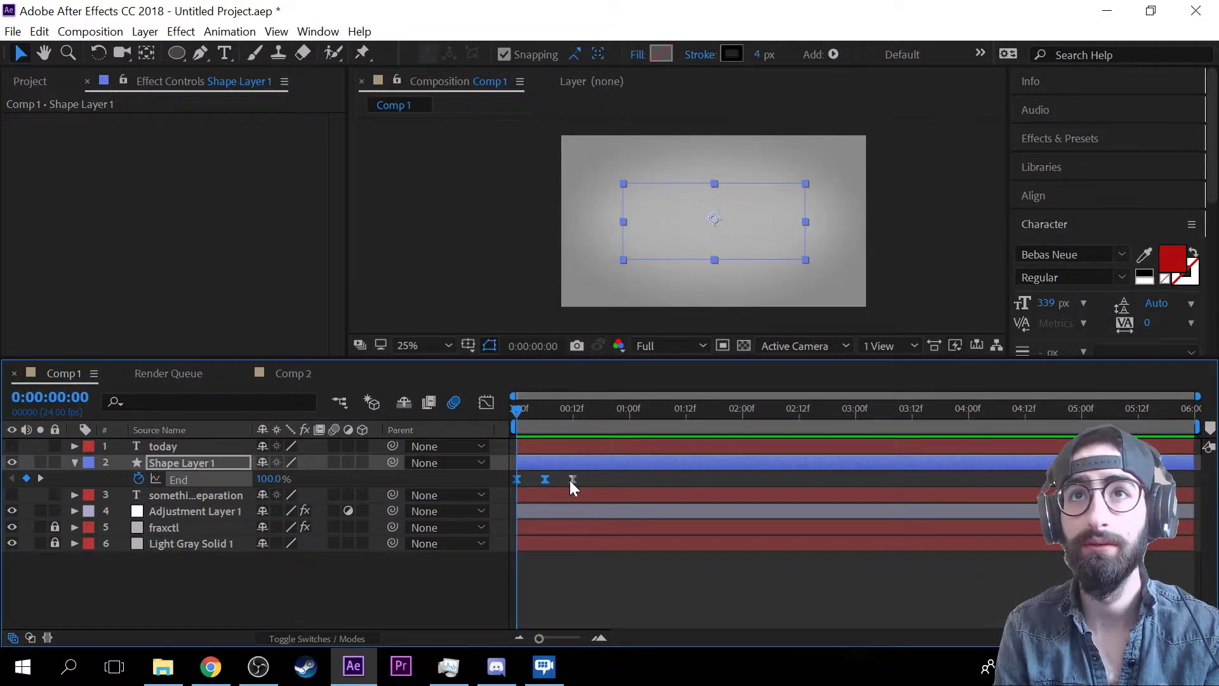
mouse_move(570, 480)
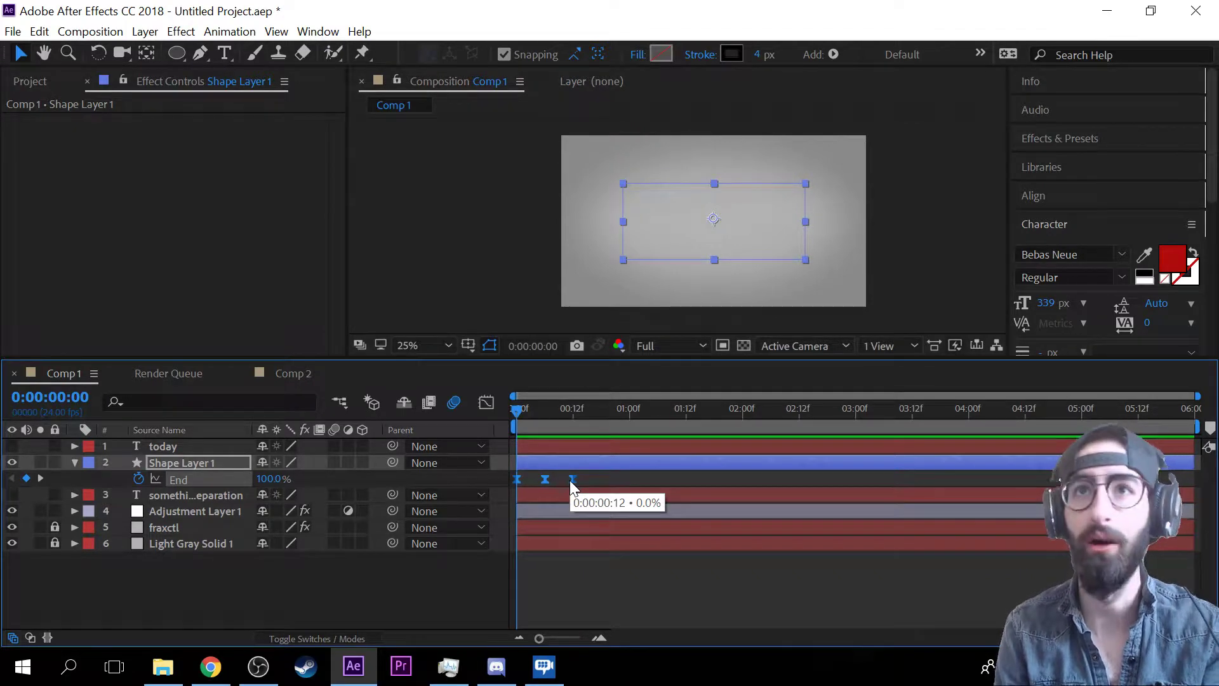
left_click_drag(571, 480, 606, 480)
left_click_drag(731, 484, 771, 485)
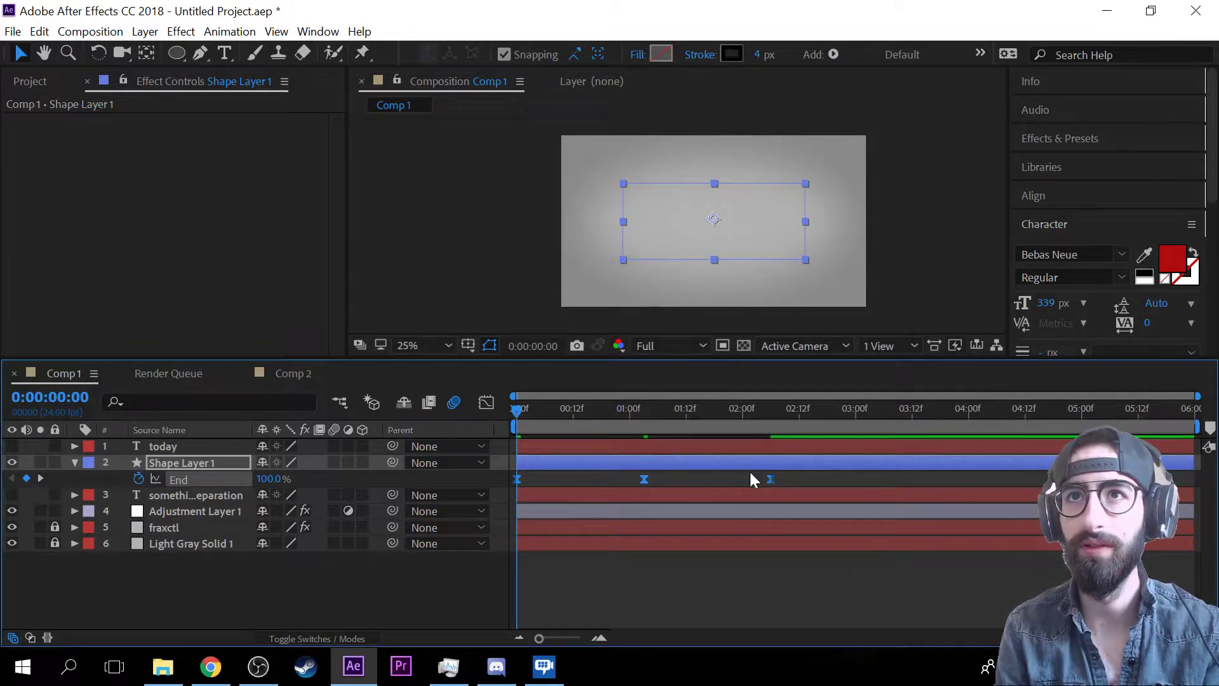
key("space")
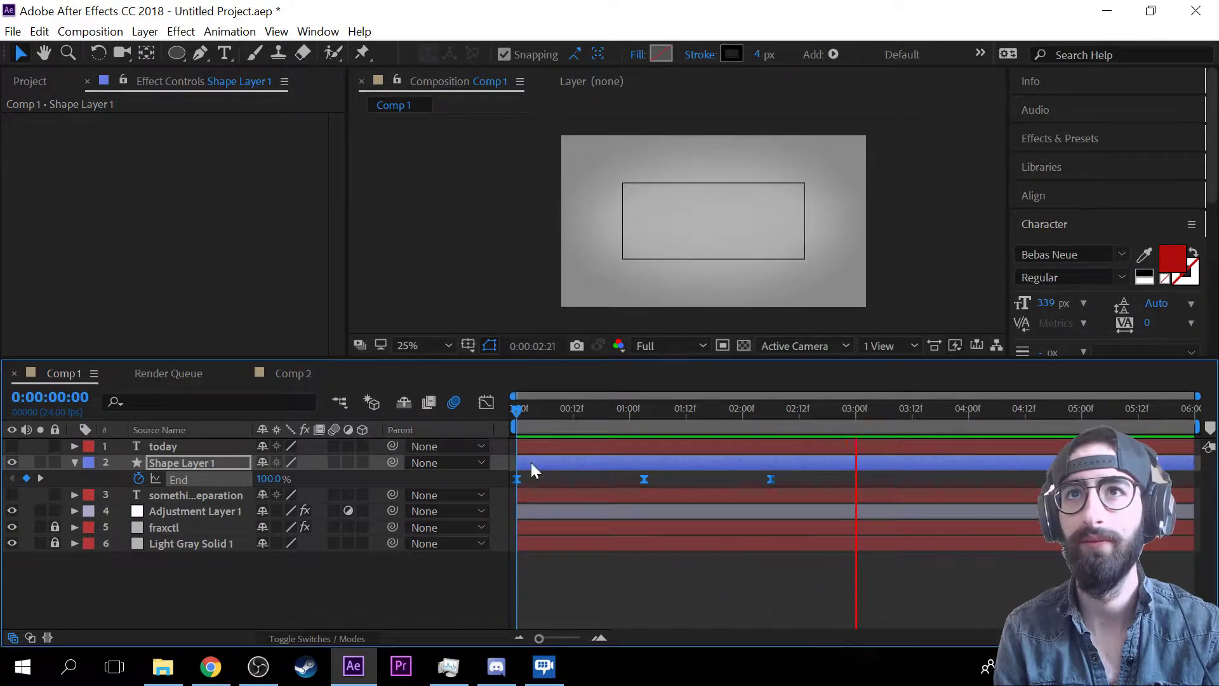
key("space")
- Try the outline animation without Shape Layer 1's middle End keyframe, undo the deletion, and scrub to 0:00:00:16
left_click(654, 479)
left_click(644, 479)
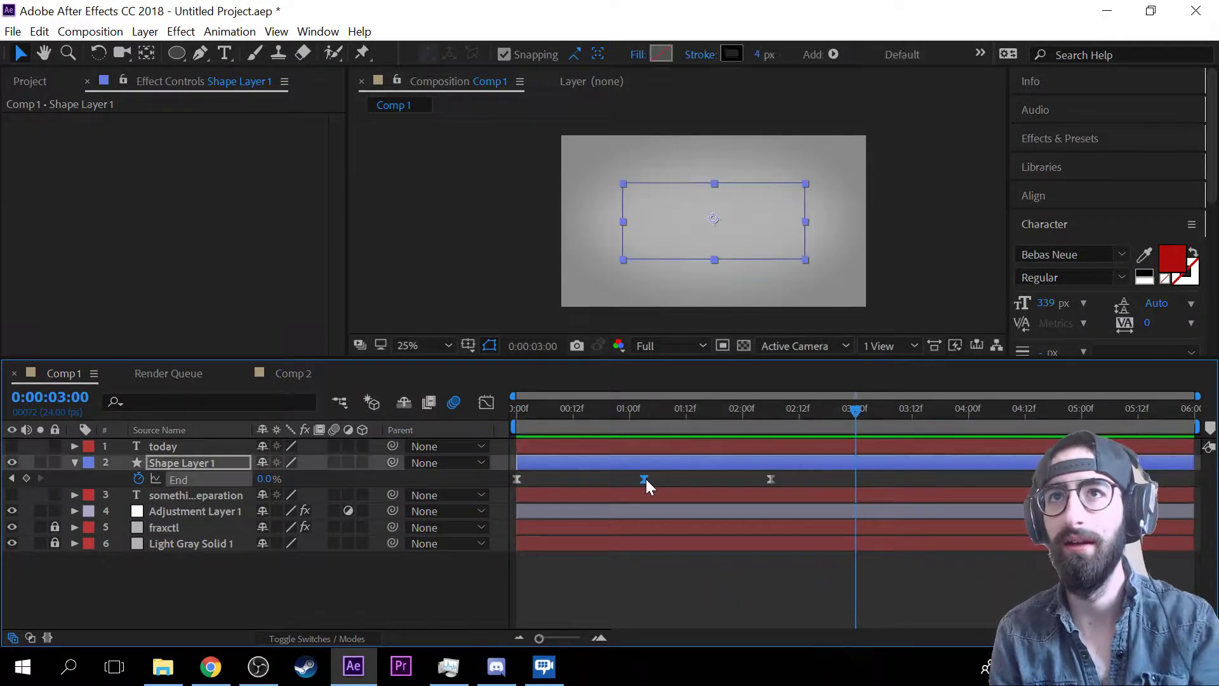
key("Delete")
left_click_drag(851, 409, 344, 448)
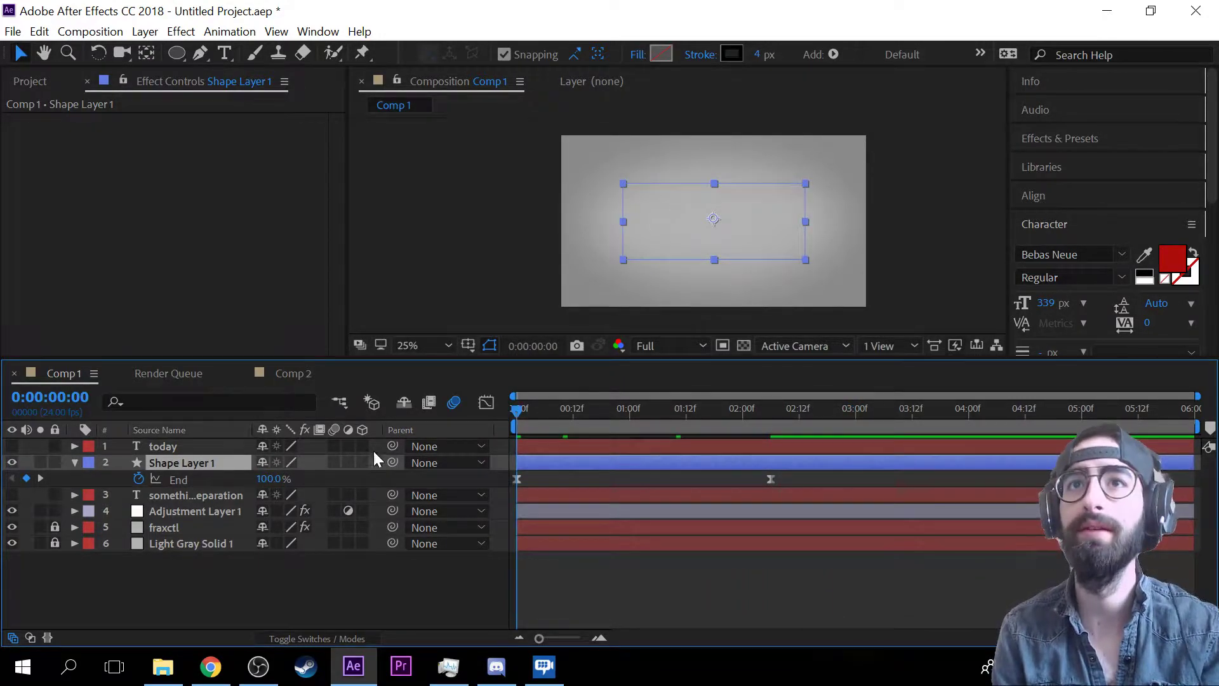
key("space")
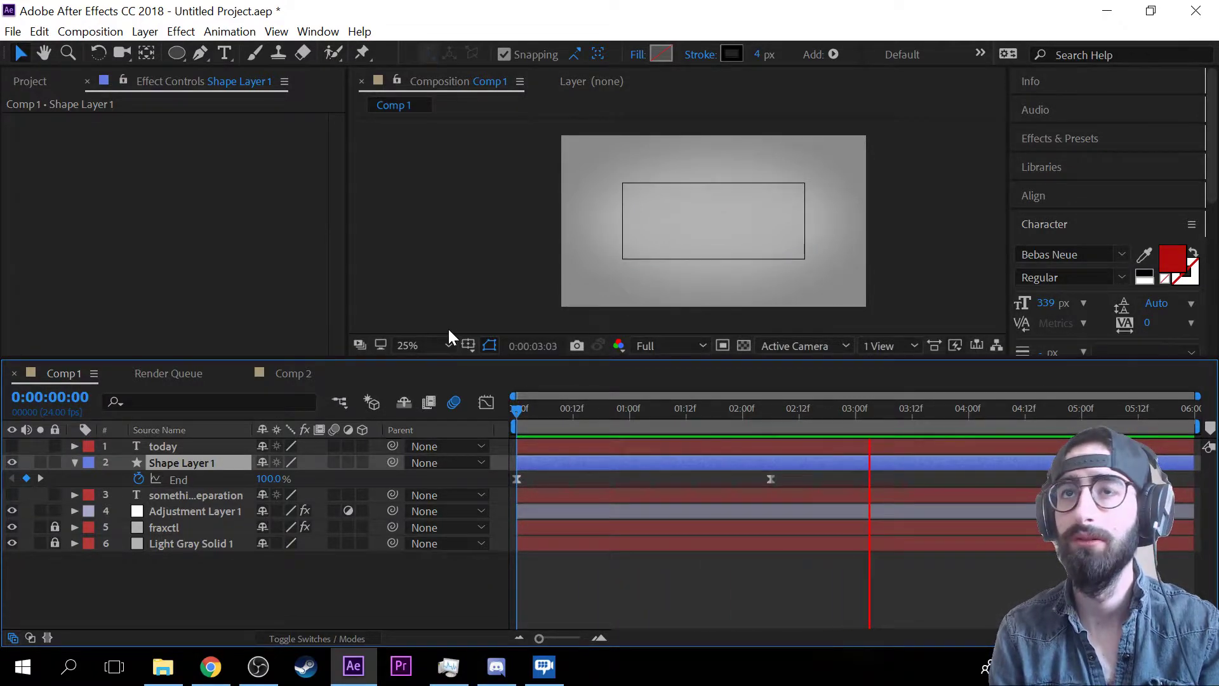
key("space")
key("ctrl+z")
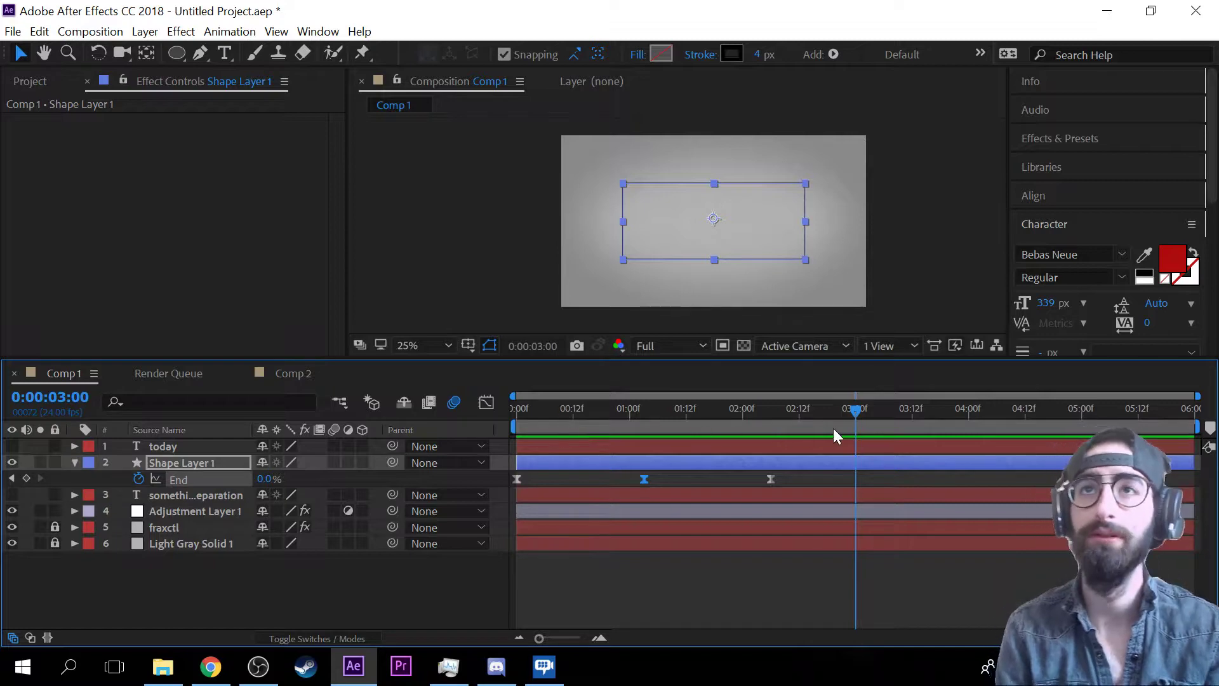
left_click_drag(856, 411, 592, 410)
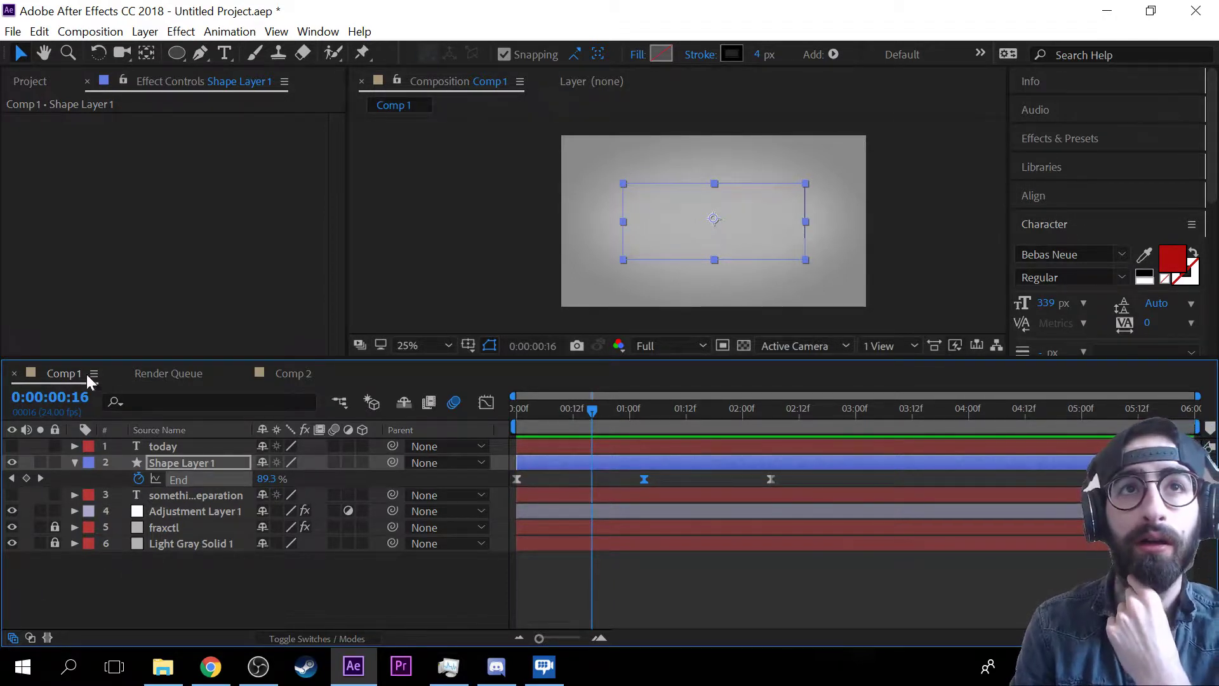
- Switch to Chrome, close the YouTube tab, and search Google for "hollywood camera work"
left_click(211, 667)
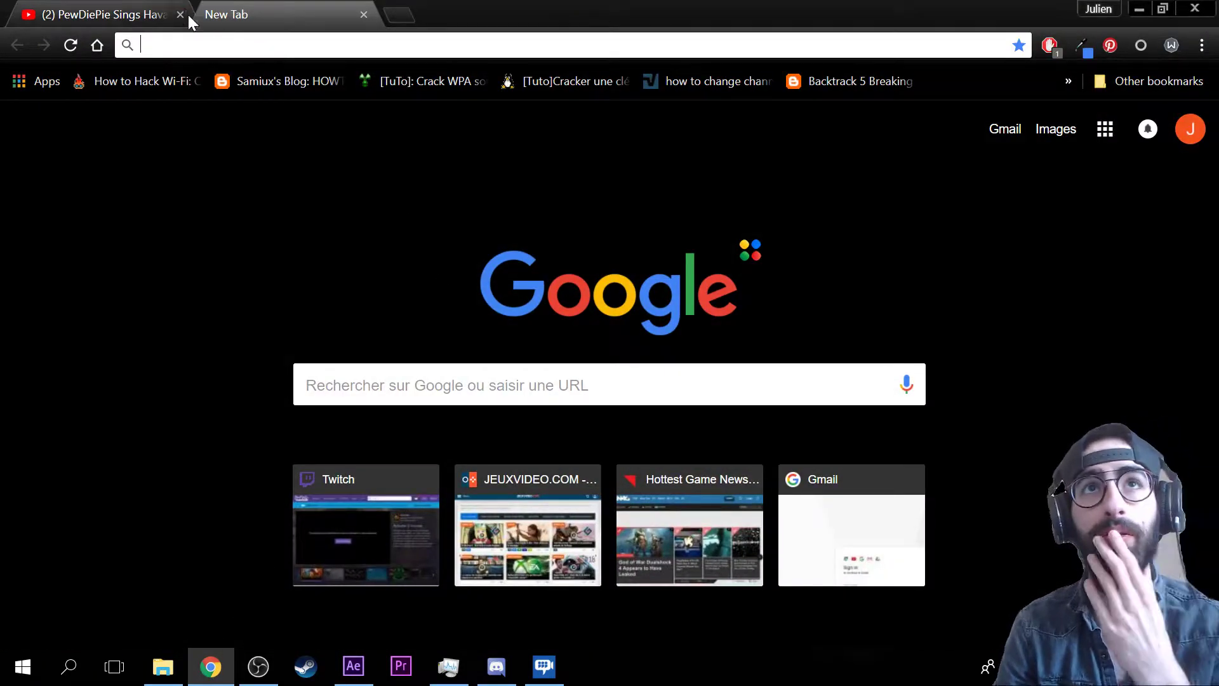
left_click(181, 14)
left_click(447, 385)
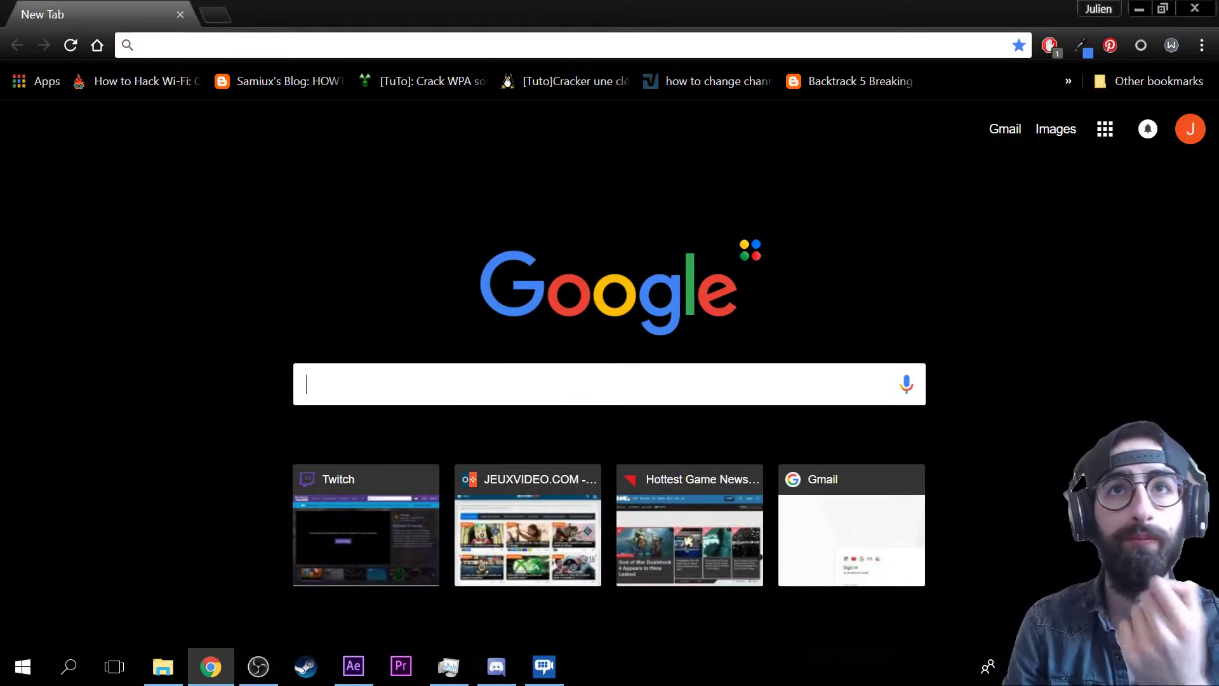
type("hol")
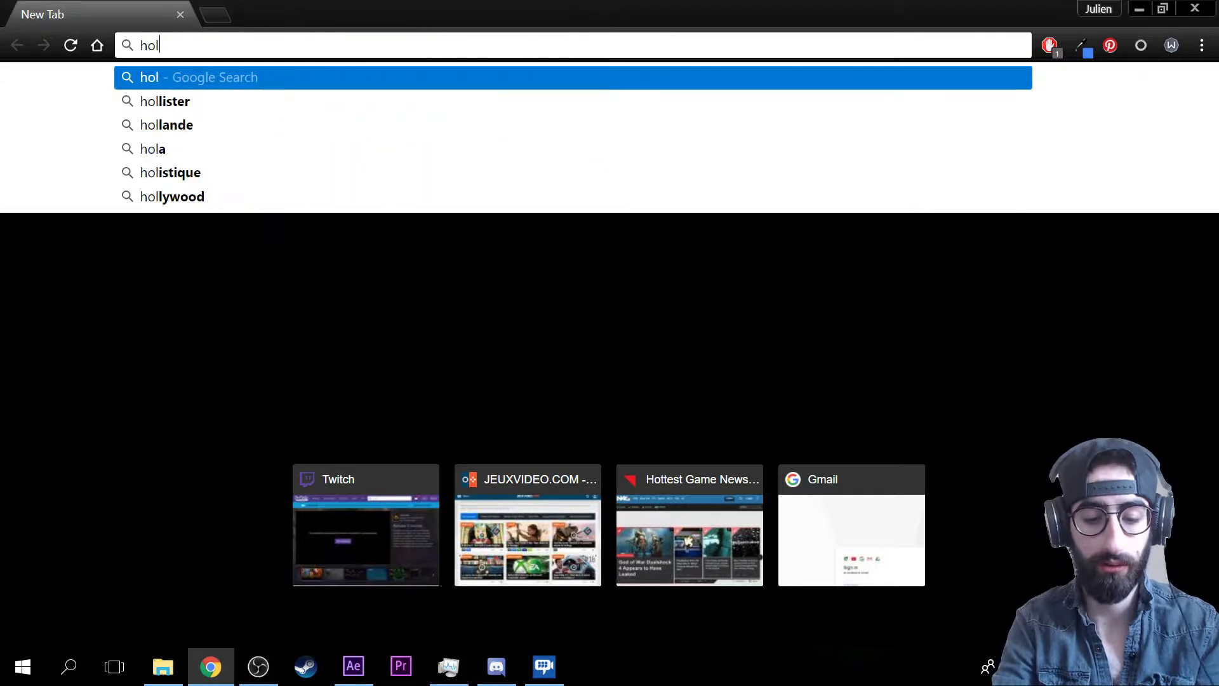
type("ywood")
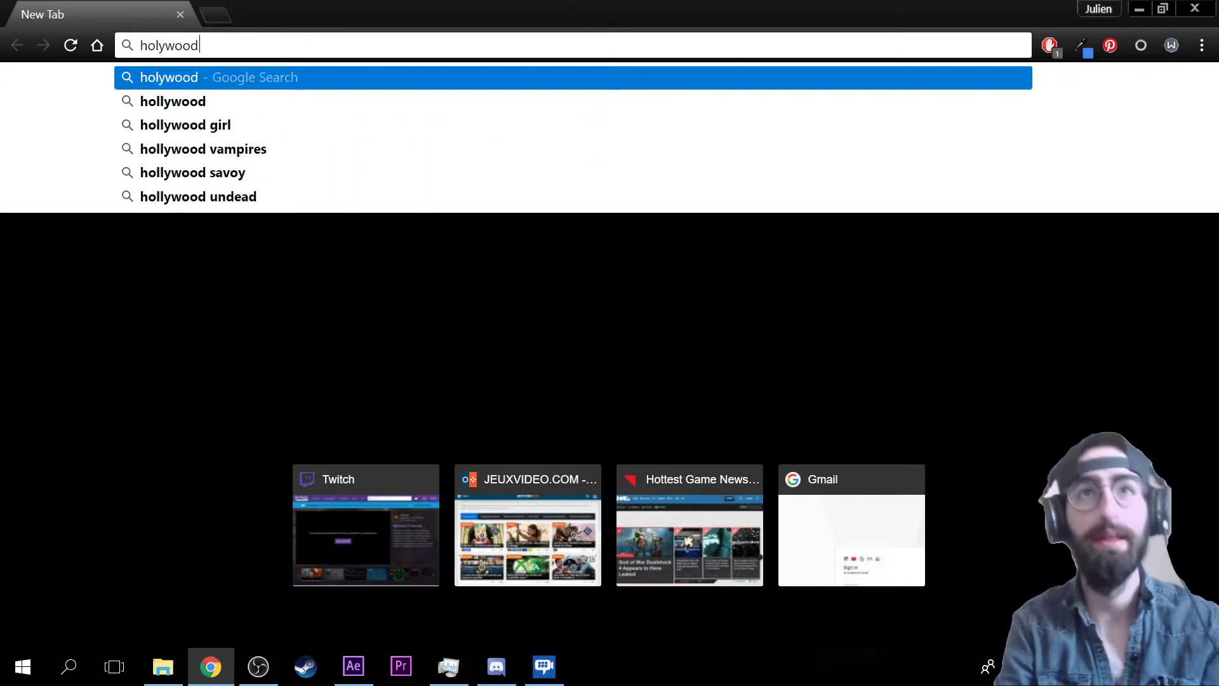
type(" camera")
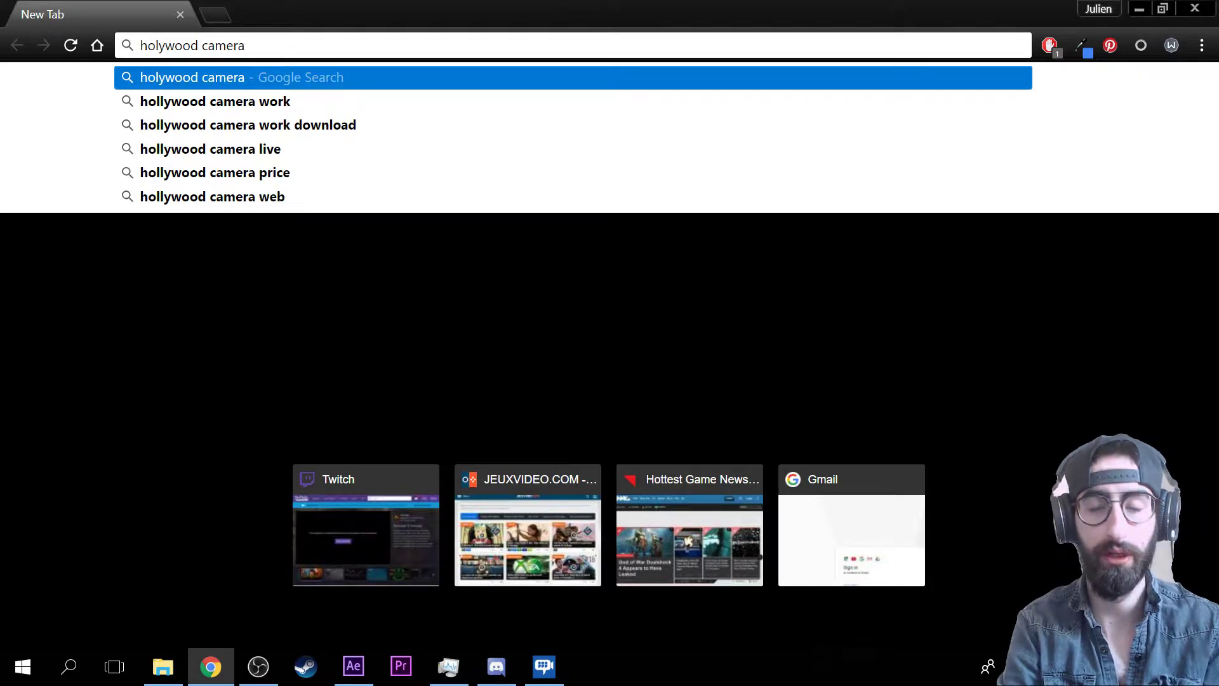
key("Down")
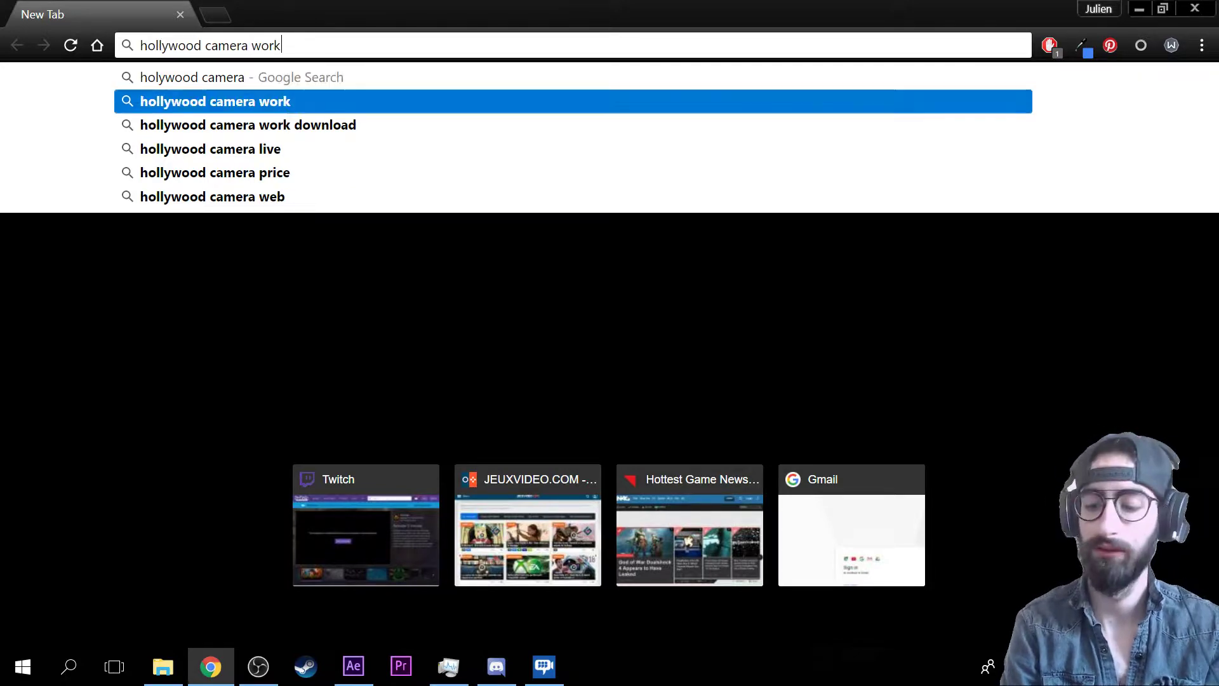
key("Return")
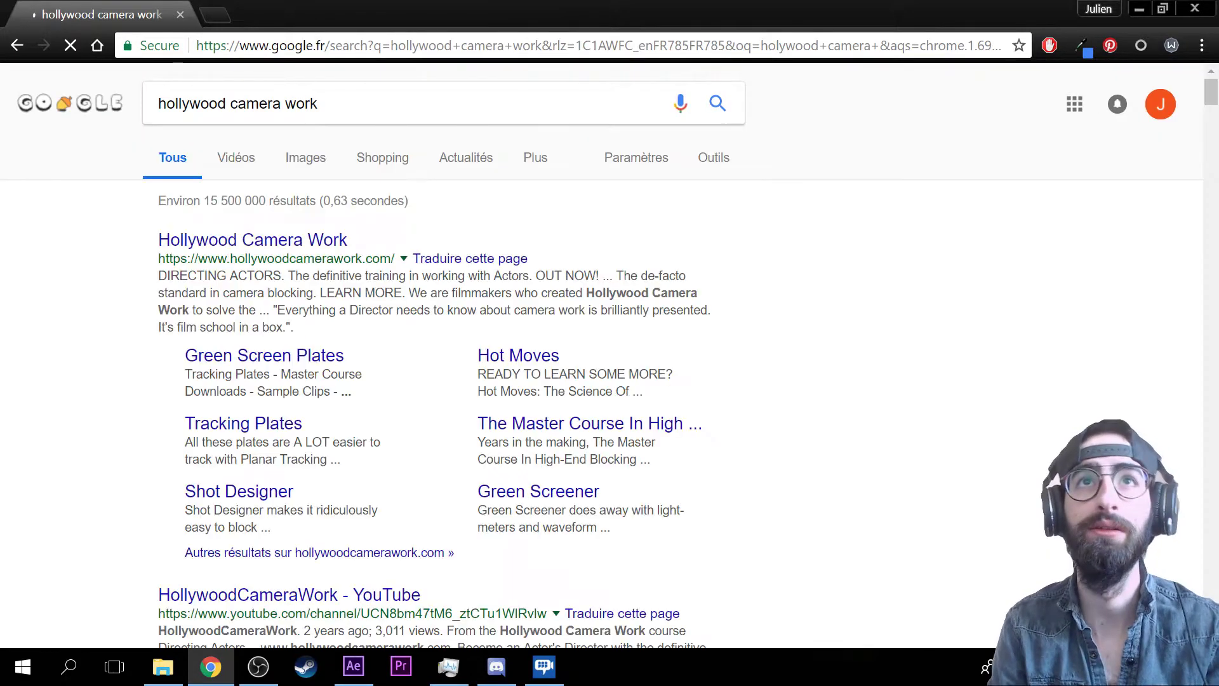
- Open the Tracking Plates page of the Hollywood Camera Work site from the search results
left_click(316, 359)
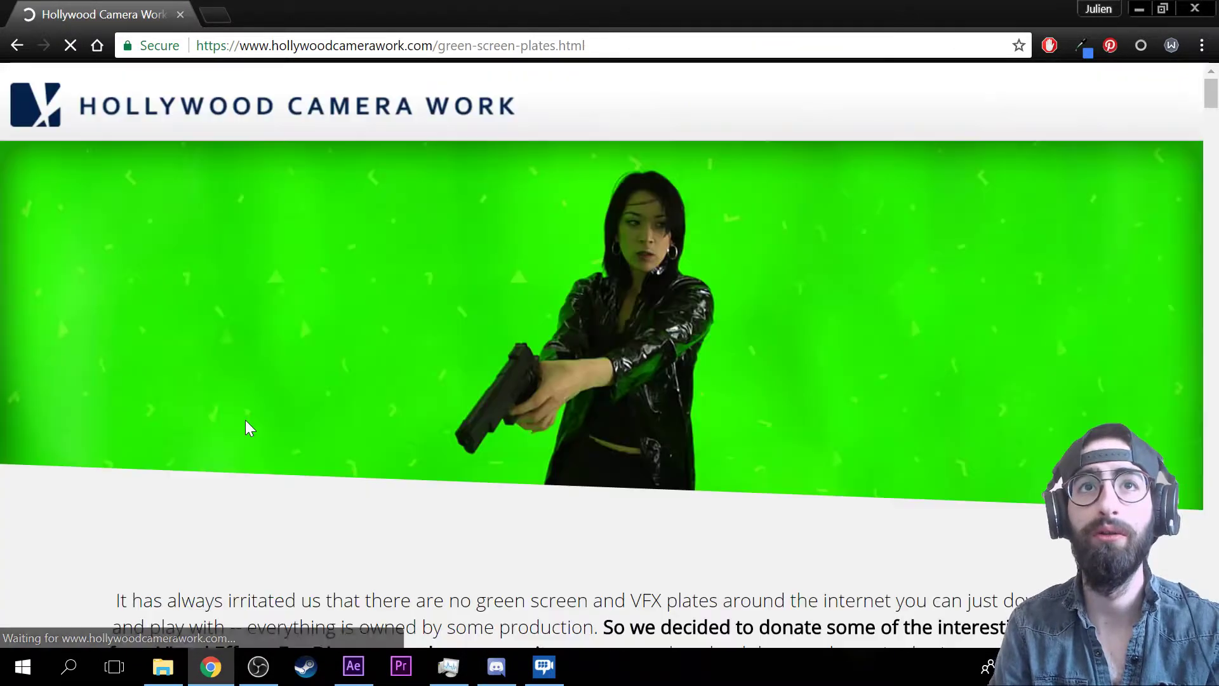
key("alt+Left")
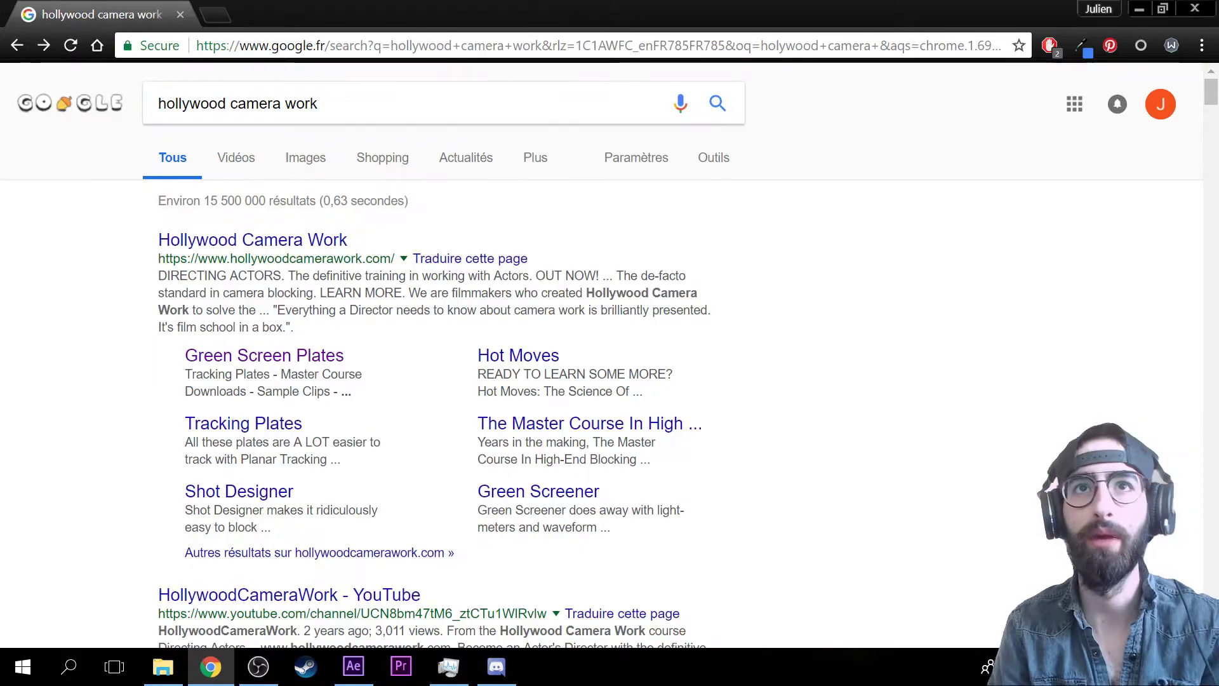
left_click(234, 432)
scroll(254, 387, "down", 10)
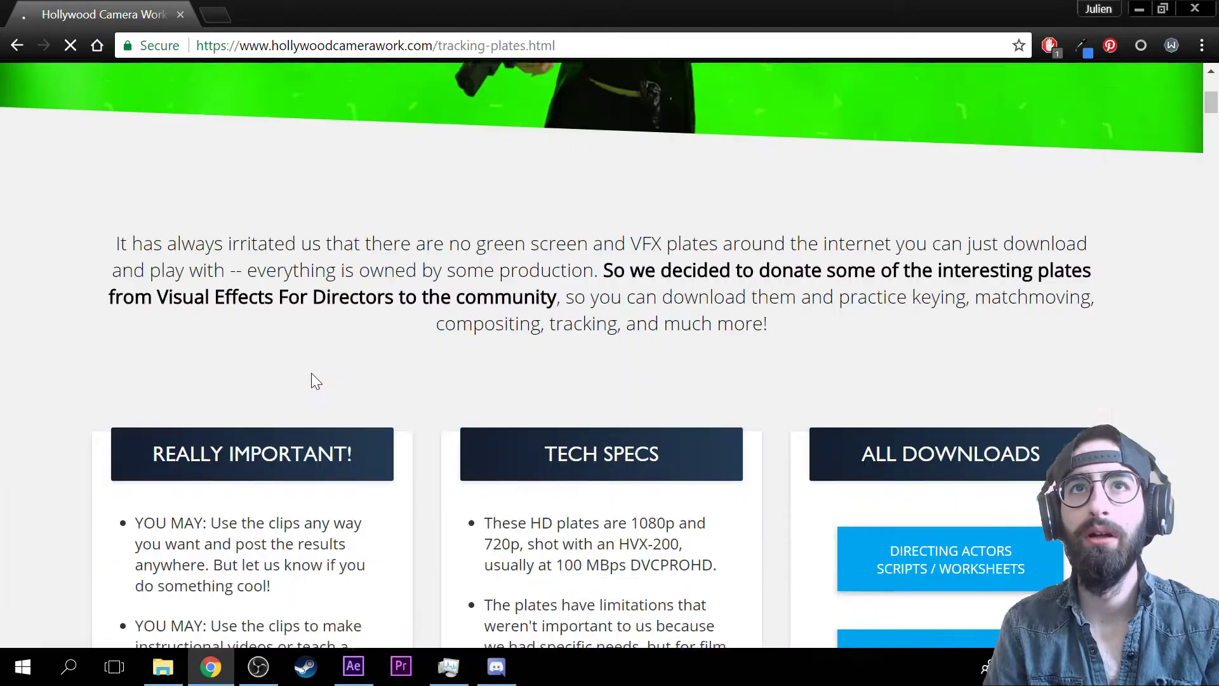
scroll(265, 371, "down", 6)
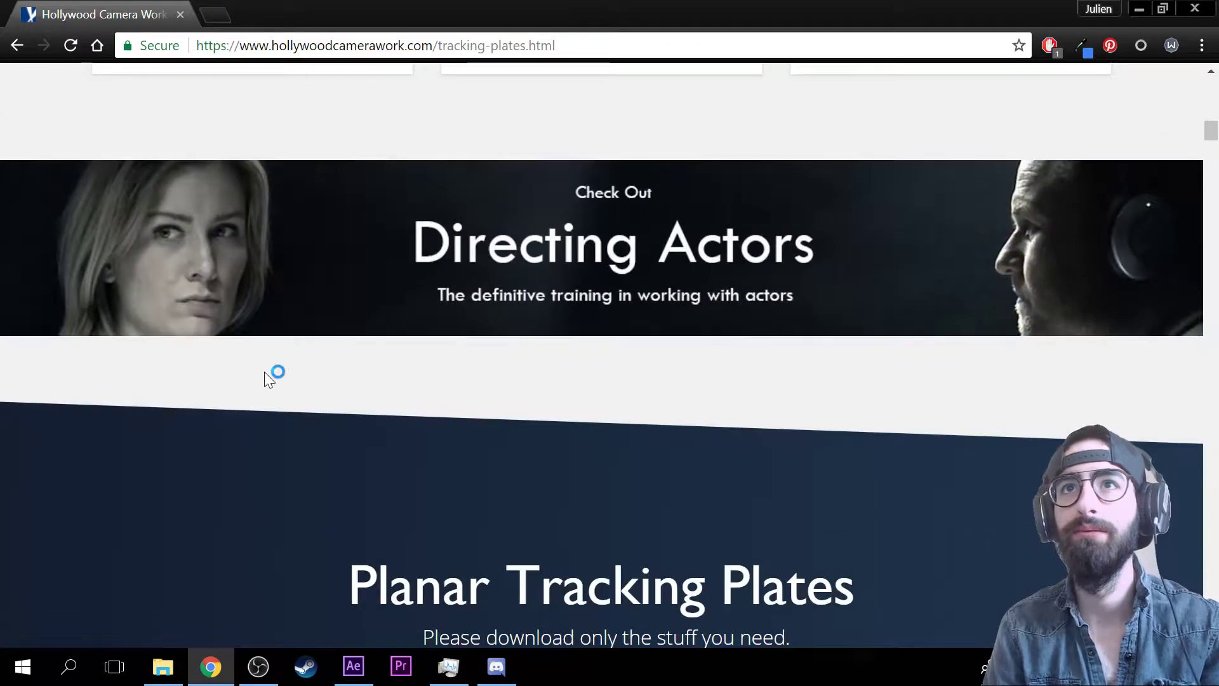
scroll(264, 371, "up", 7)
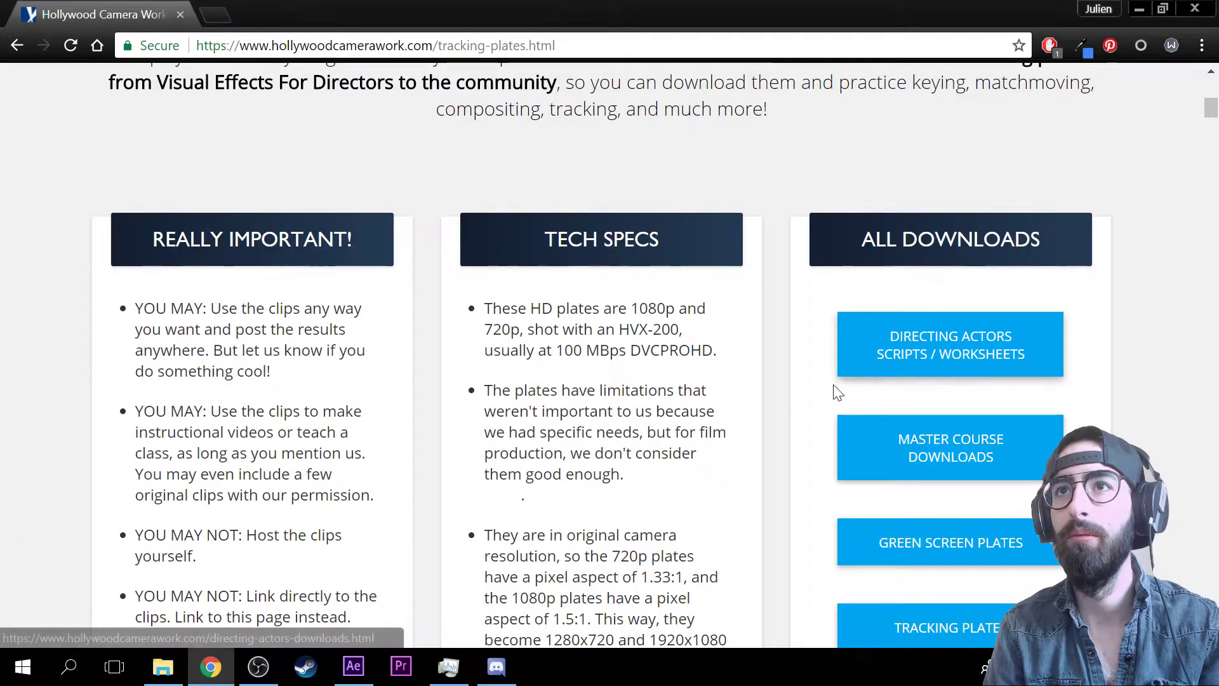
scroll(745, 402, "down", 5)
left_click(917, 354)
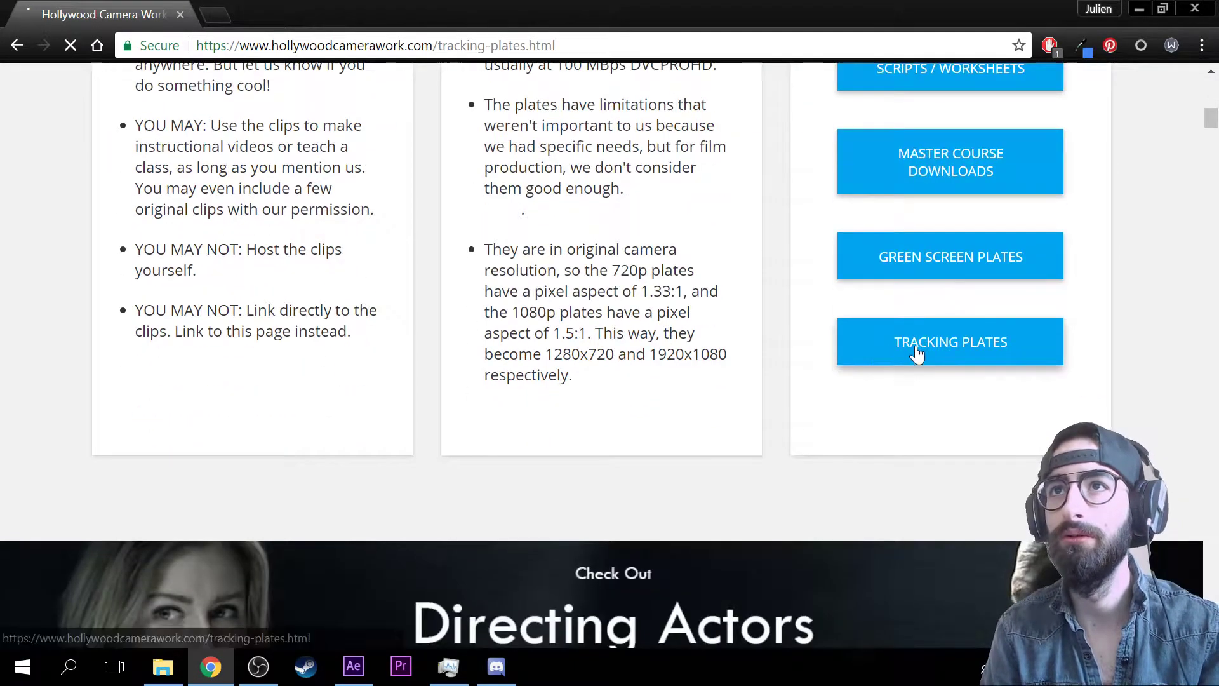
- Examine the Painting, Green Cloud and License Plate entries among the planar tracking plates
scroll(492, 371, "down", 10)
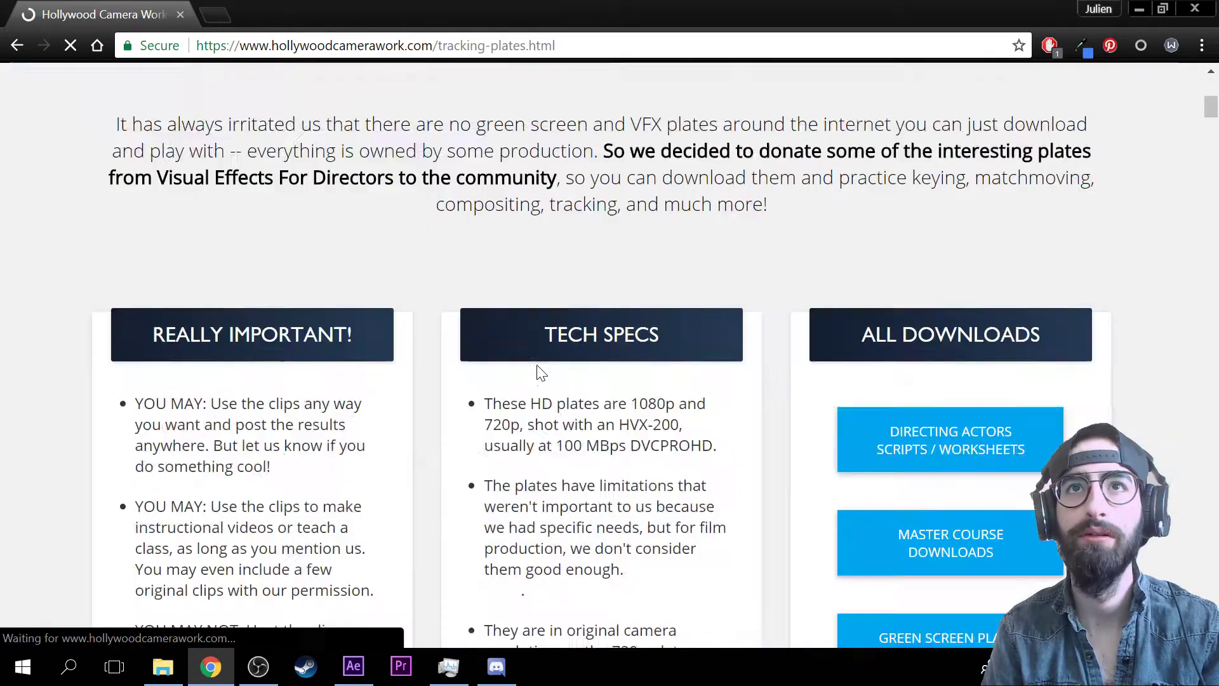
scroll(584, 372, "up", 5)
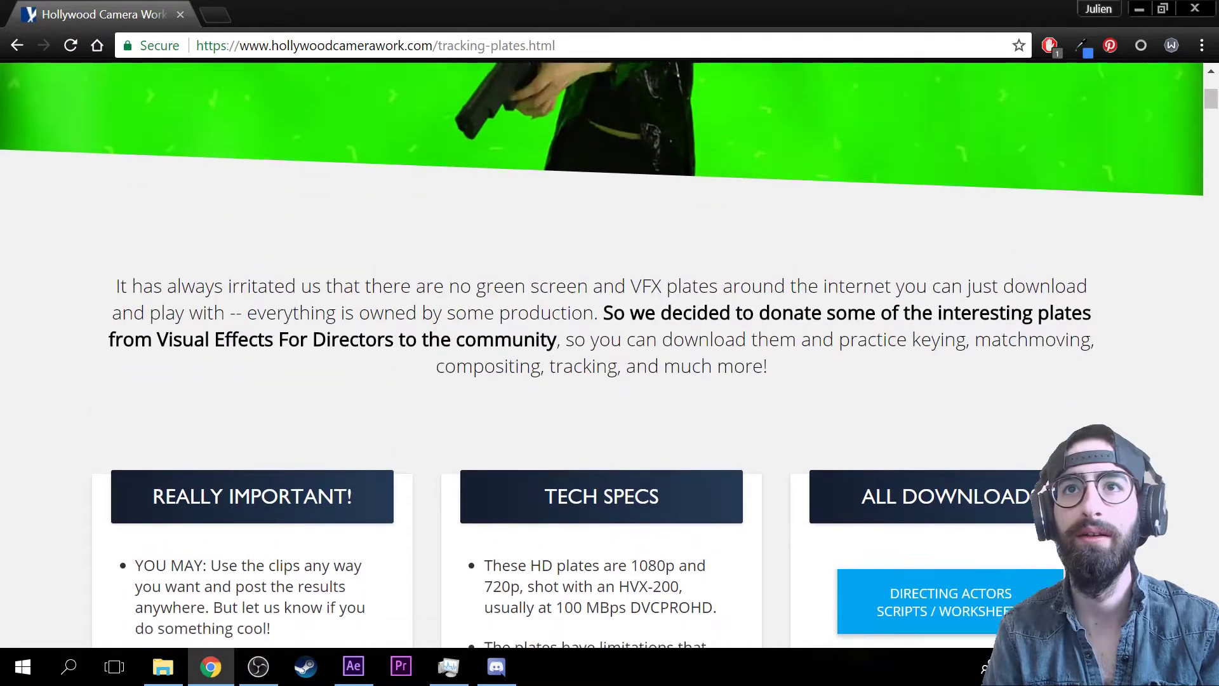
scroll(585, 371, "down", 7)
scroll(585, 372, "down", 15)
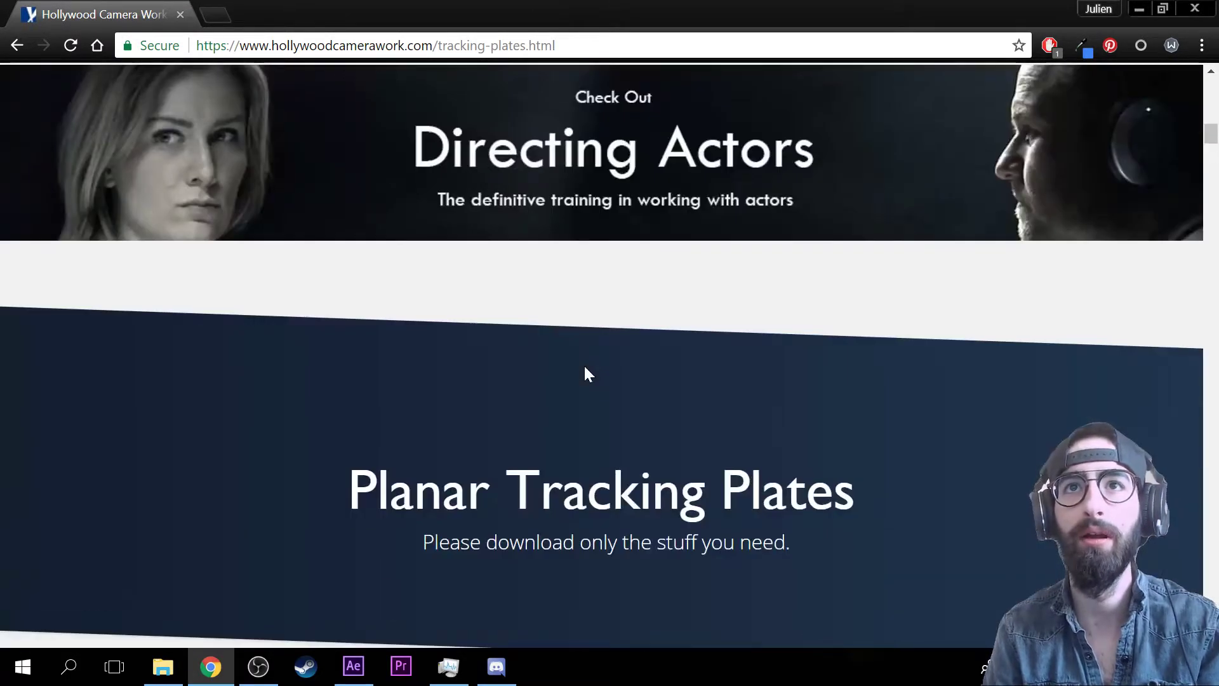
scroll(588, 375, "down", 8)
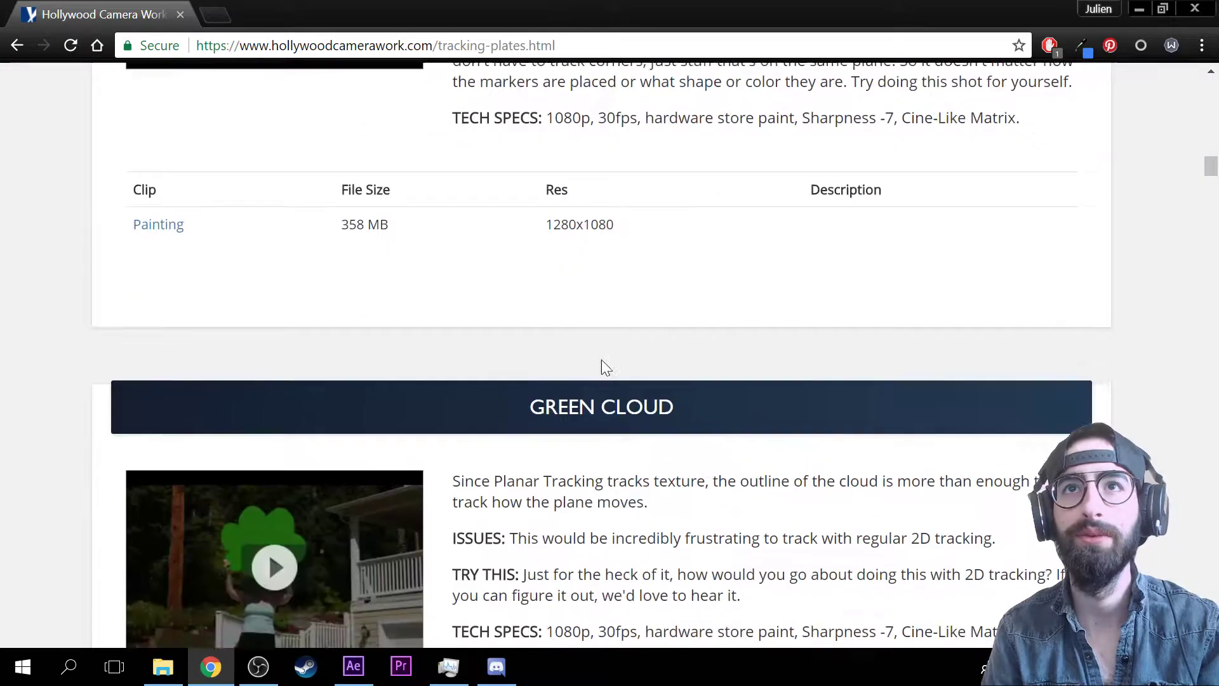
scroll(602, 365, "up", 2)
scroll(540, 355, "up", 3)
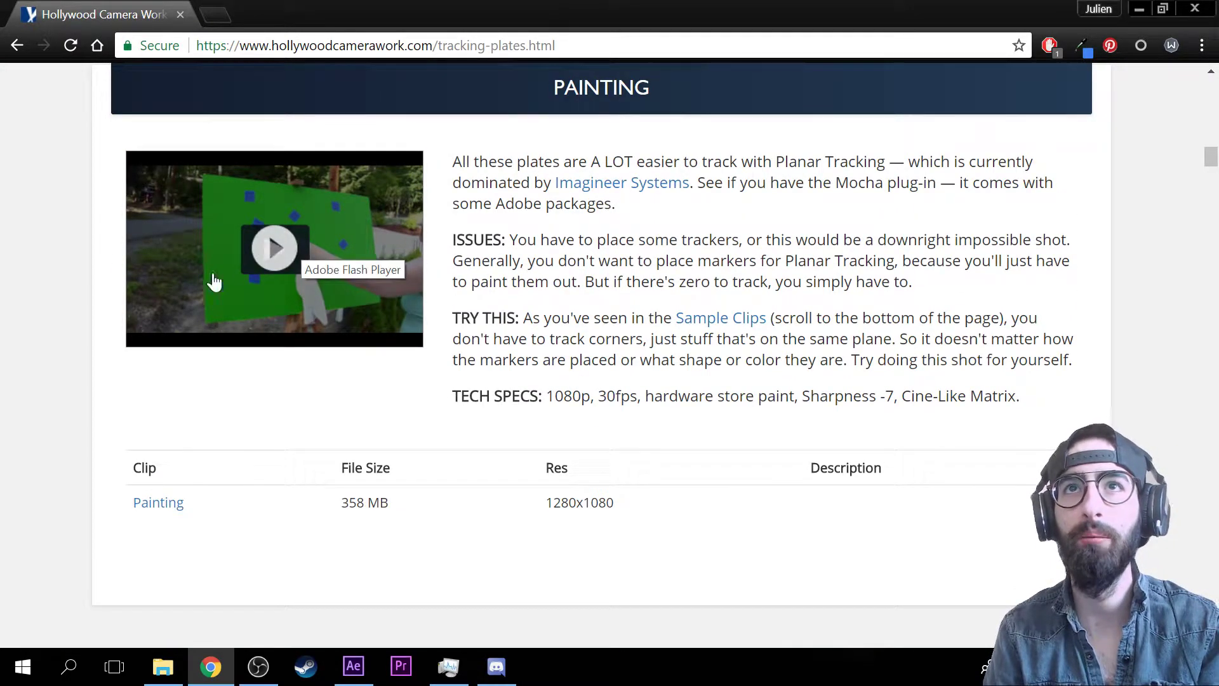
scroll(254, 381, "down", 7)
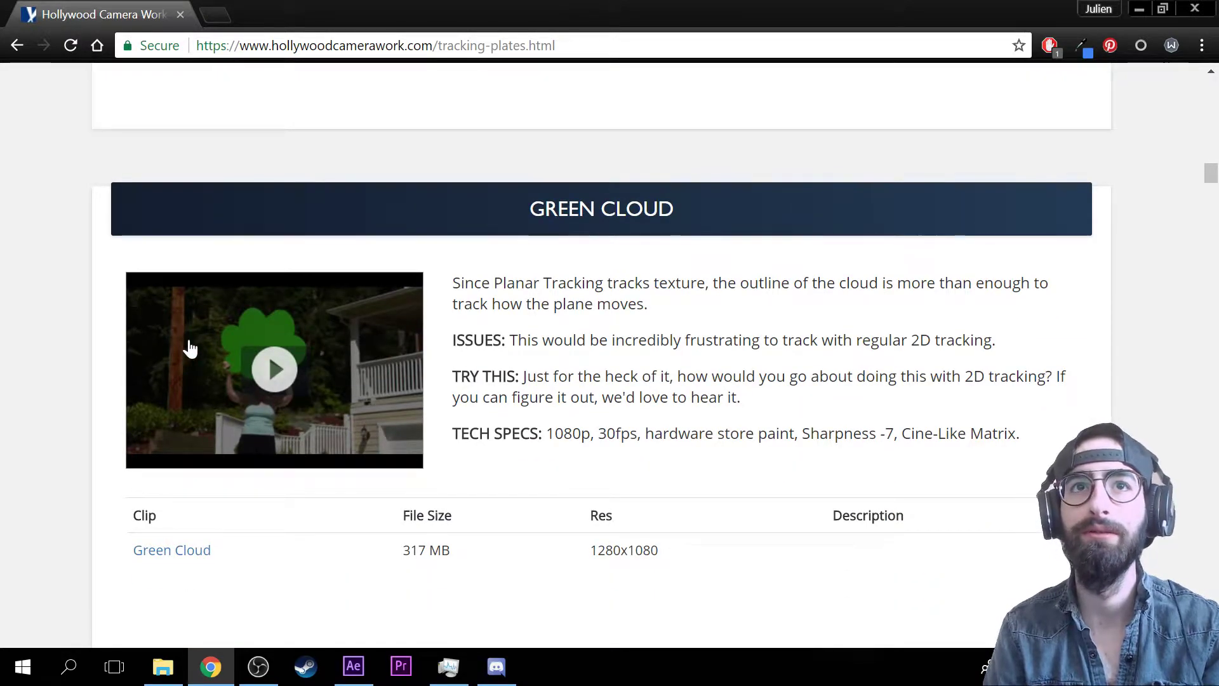
triple_click(1086, 335)
scroll(1130, 305, "down", 6)
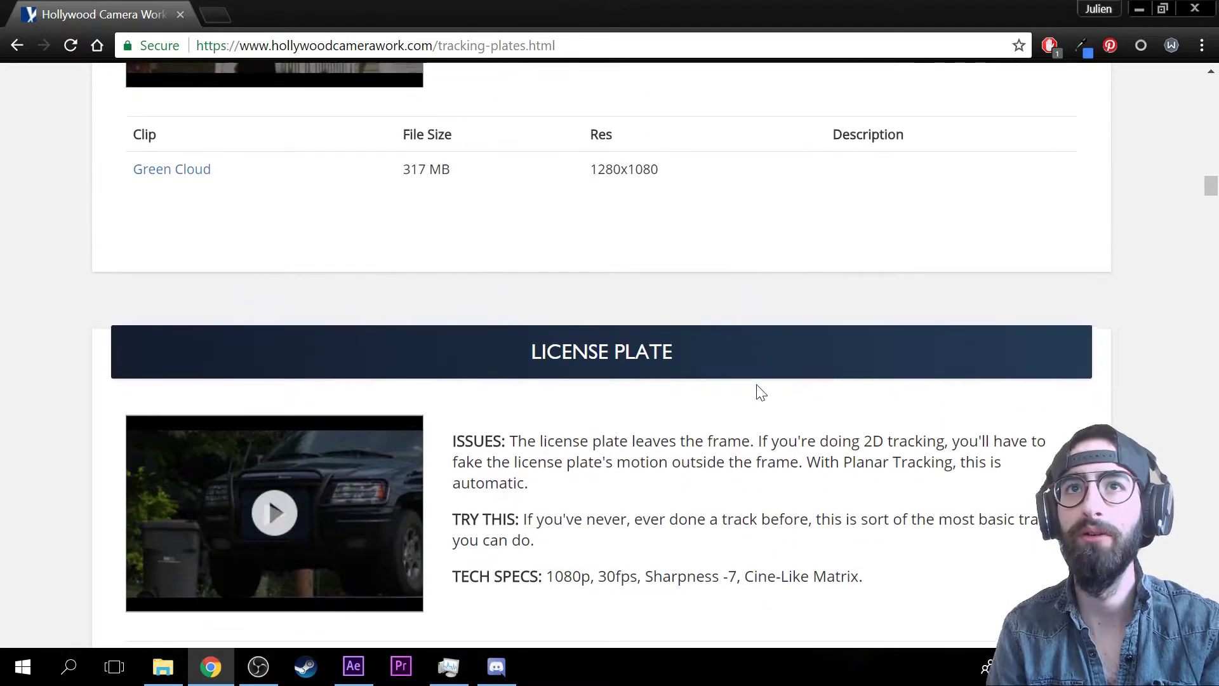
scroll(699, 394, "down", 6)
scroll(657, 393, "up", 3)
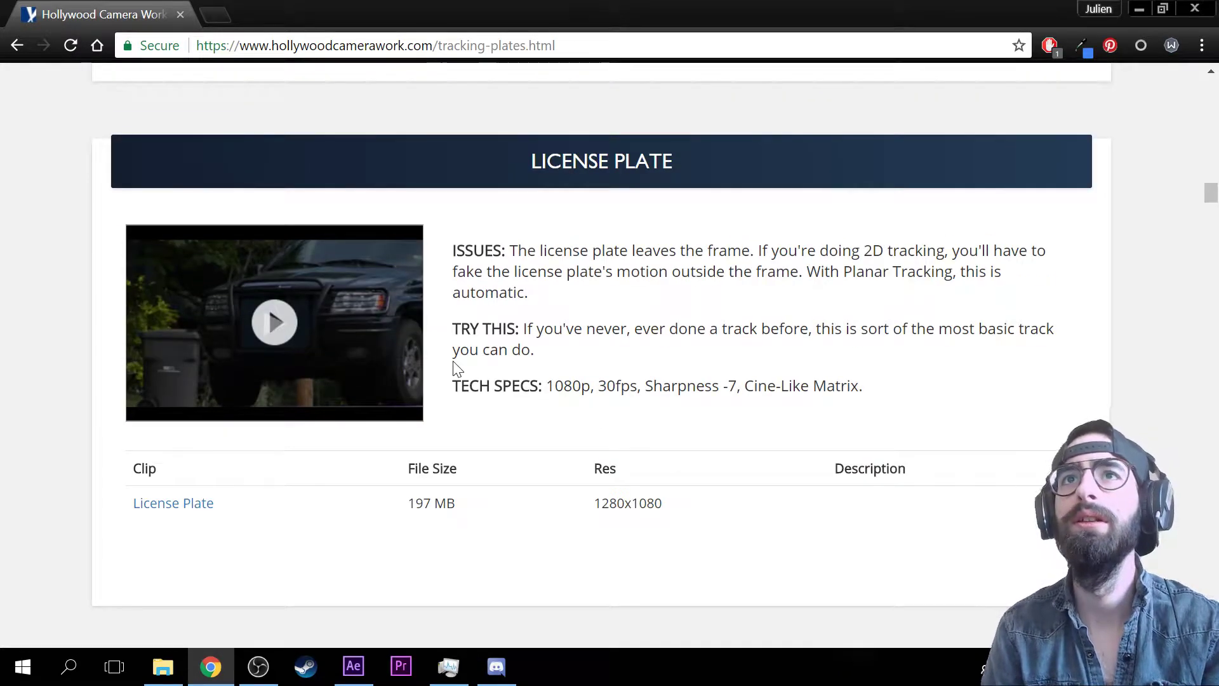
- Play the preview videos of the License Plate and U-Haul Walk clips
left_click(238, 343)
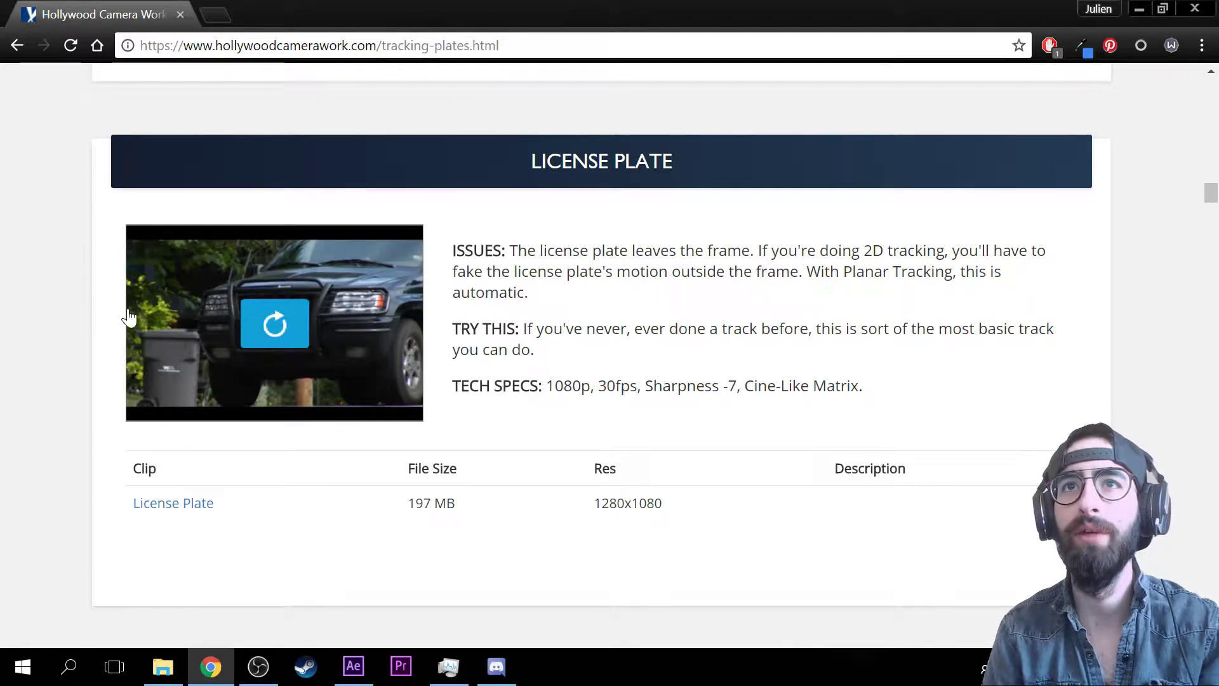
scroll(153, 317, "down", 7)
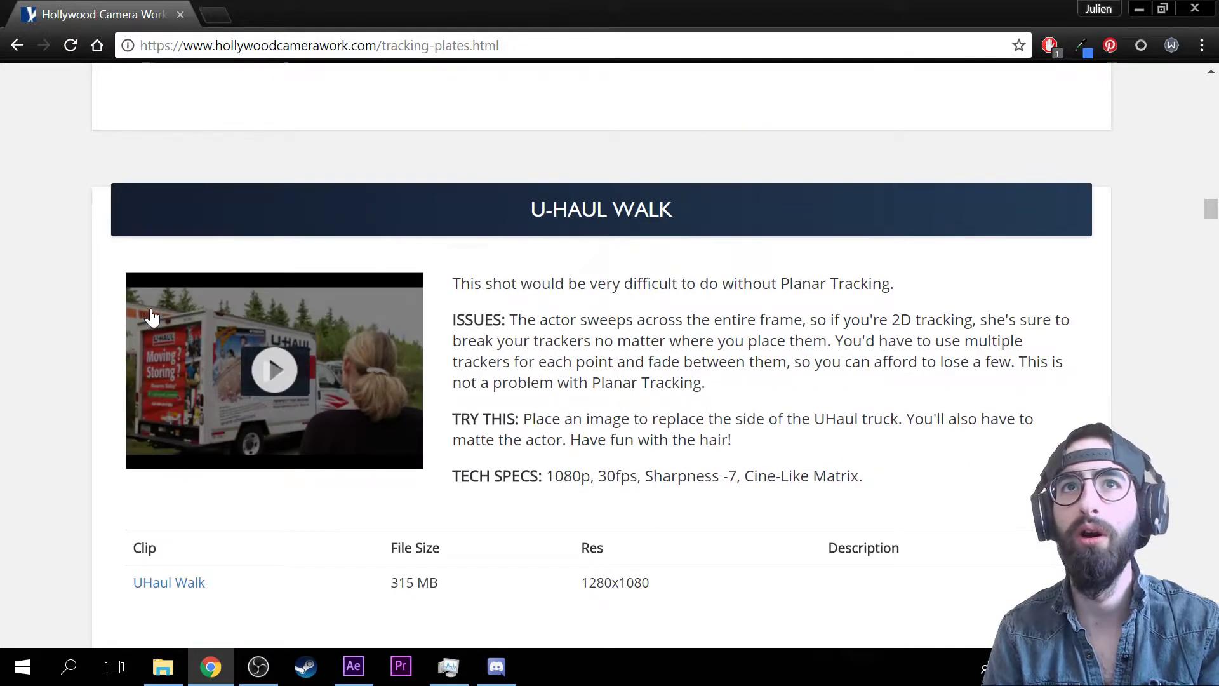
left_click(215, 379)
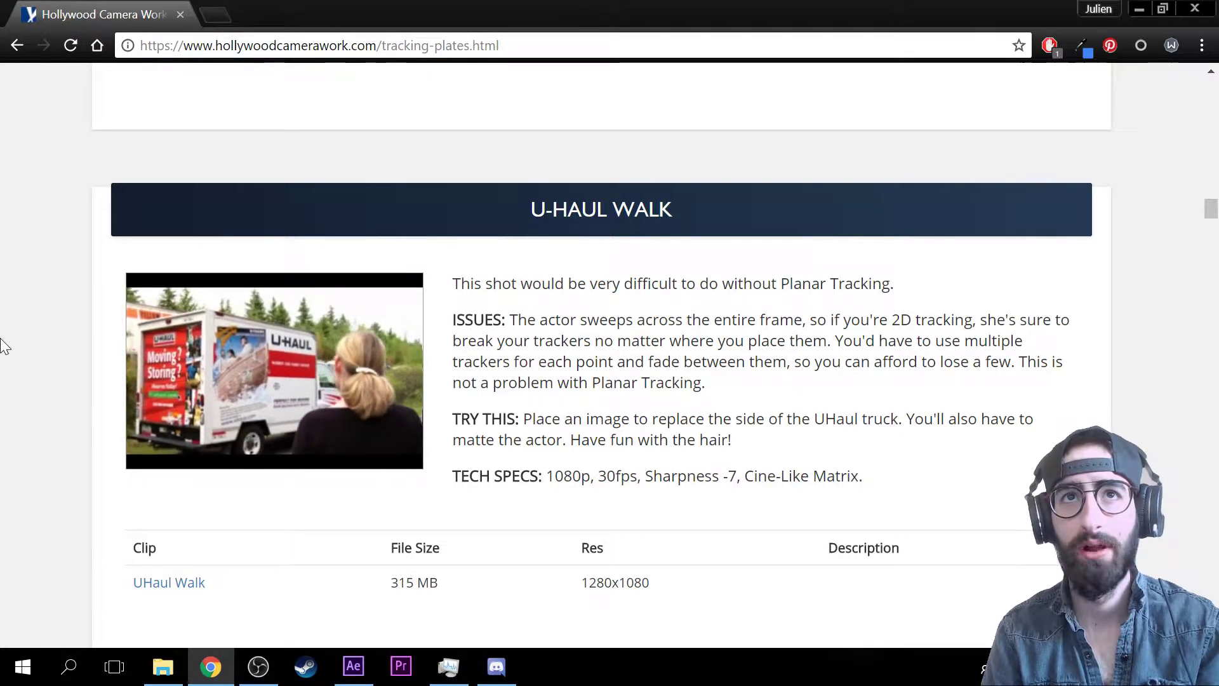
- Look over the Laptop and Picture Frame plates, and briefly play the Picture Frame preview
scroll(19, 320, "down", 8)
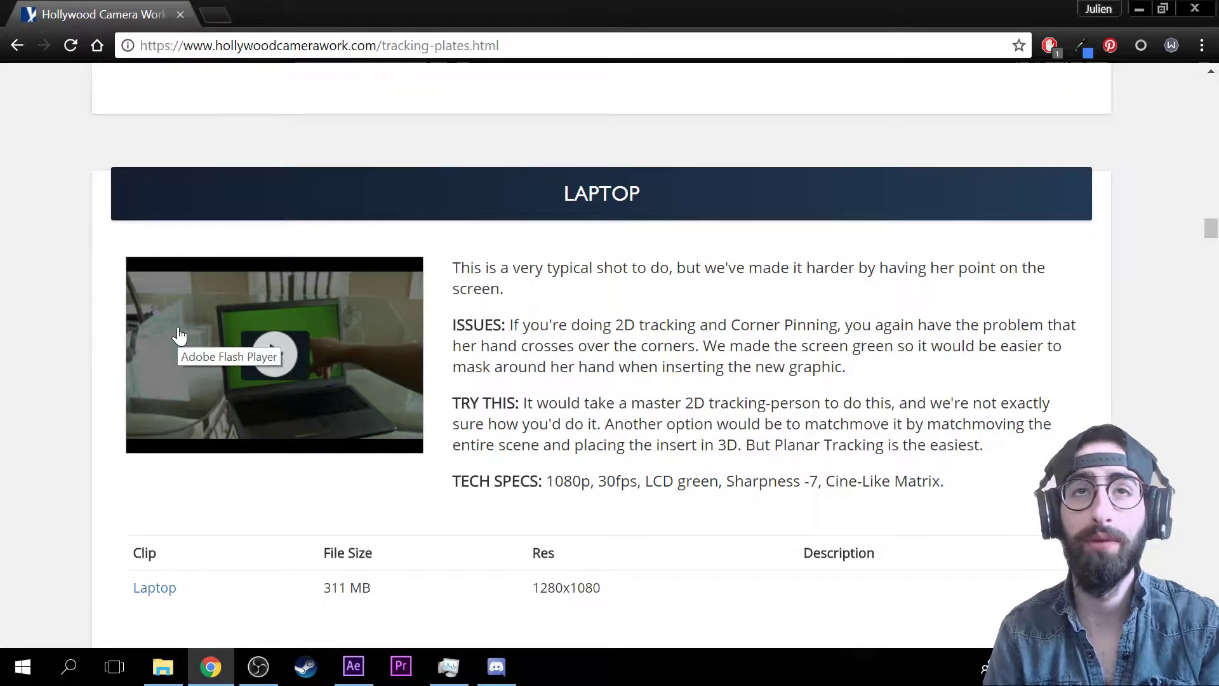
scroll(106, 362, "up", 8)
scroll(105, 357, "down", 15)
scroll(104, 359, "down", 3)
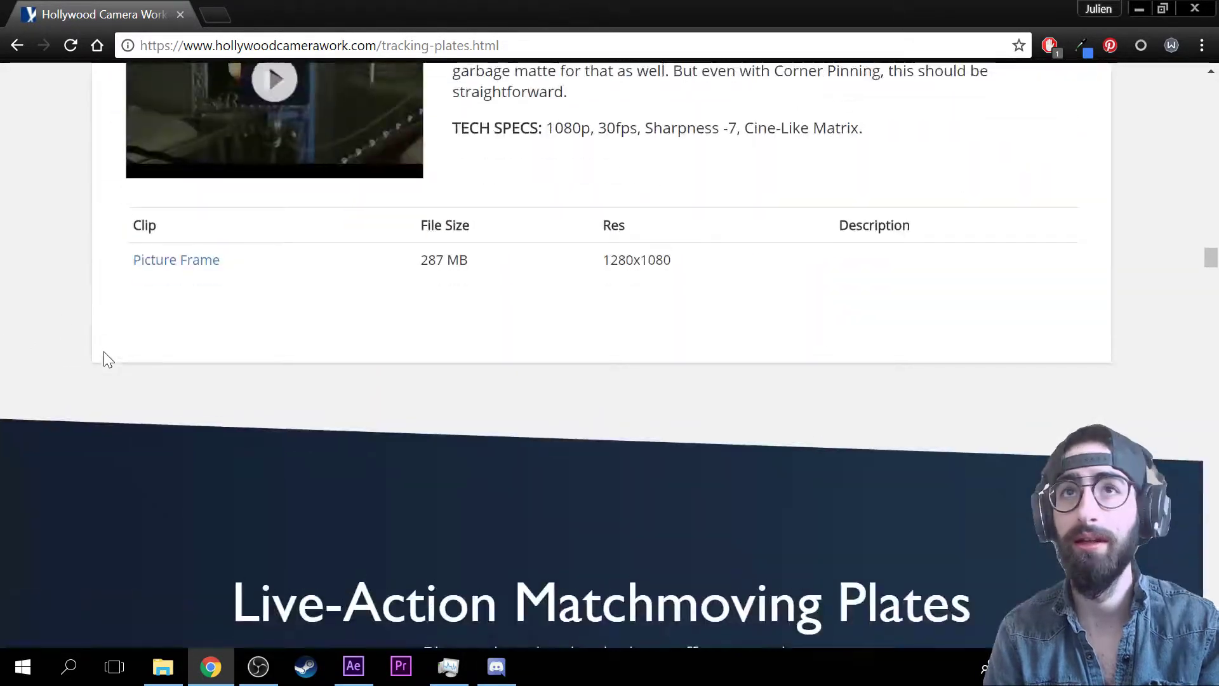
scroll(104, 356, "up", 6)
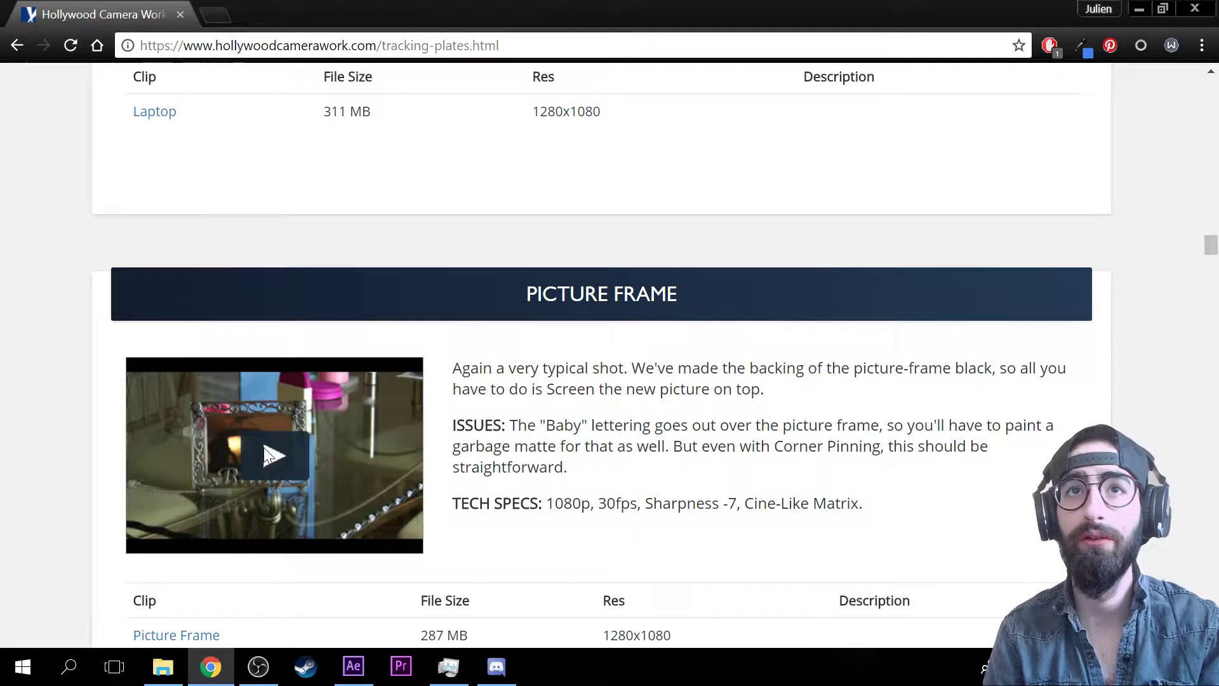
left_click(269, 455)
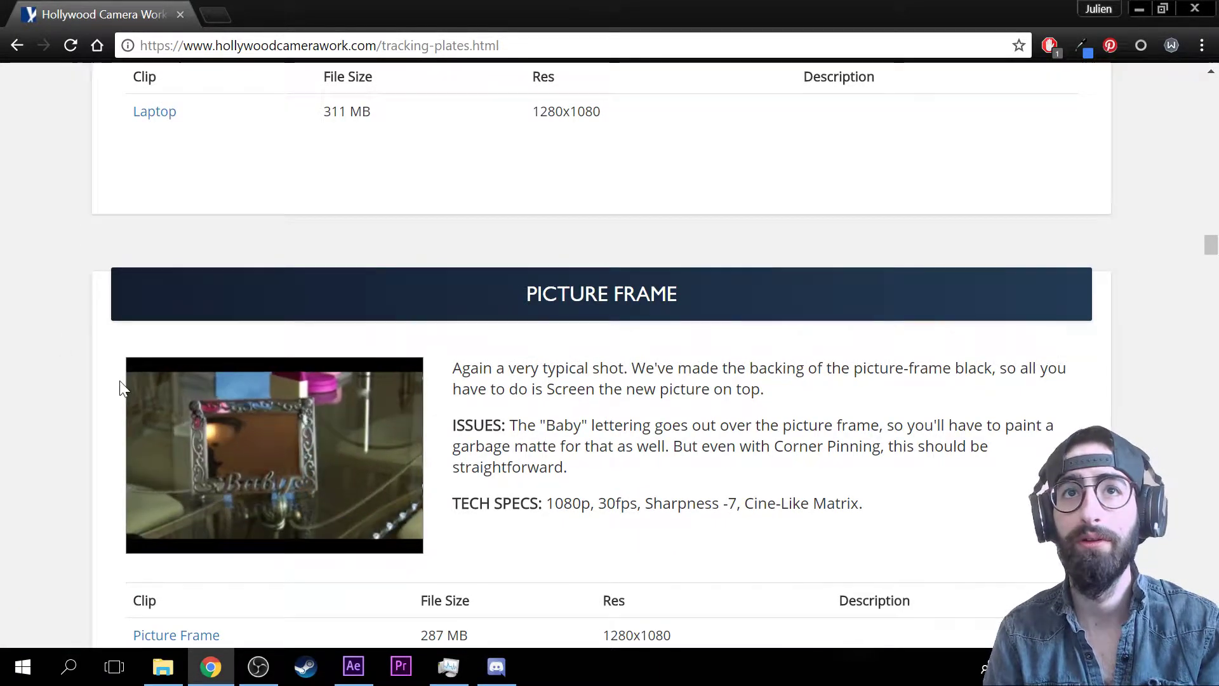
left_click(207, 391)
- Download the Laptop clip from the planar tracking plates as hcw_laptop.zip
scroll(197, 369, "up", 9)
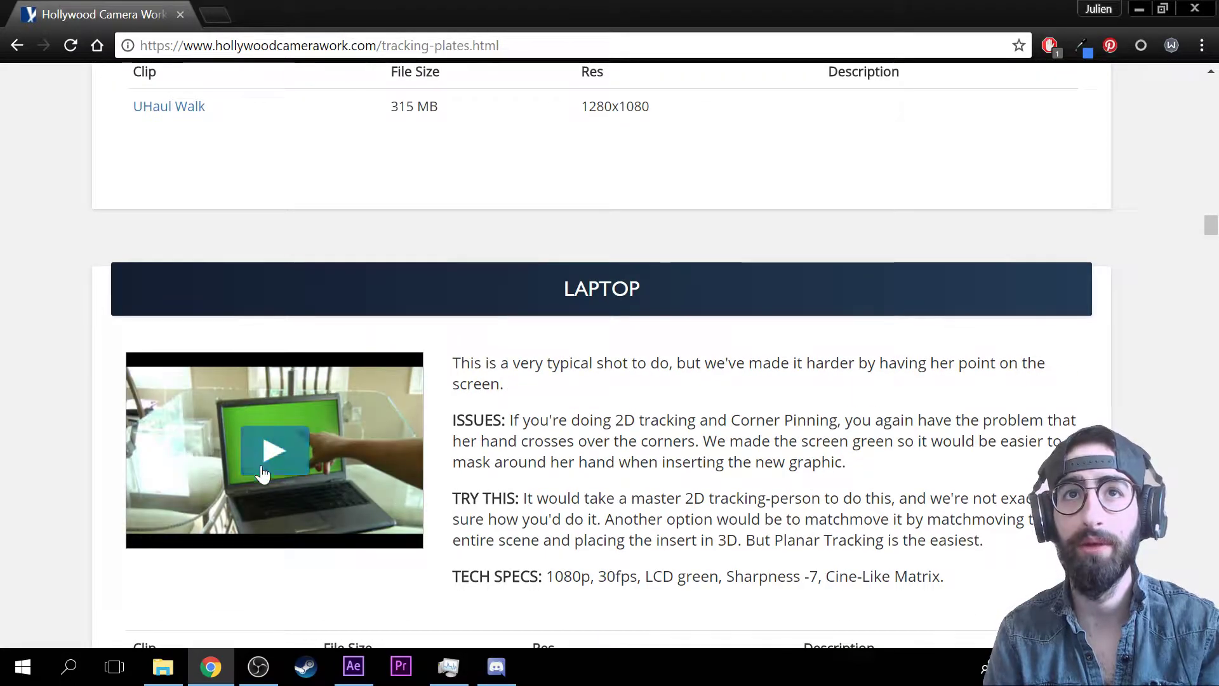
scroll(278, 450, "down", 5)
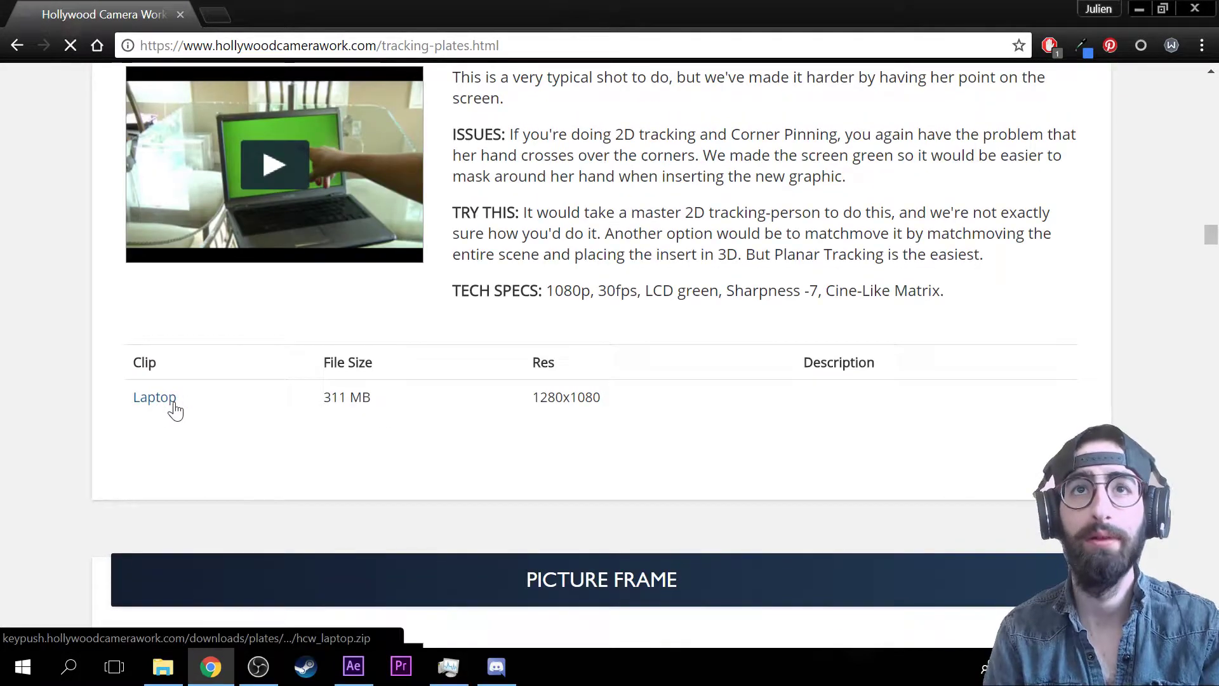
left_click(158, 401)
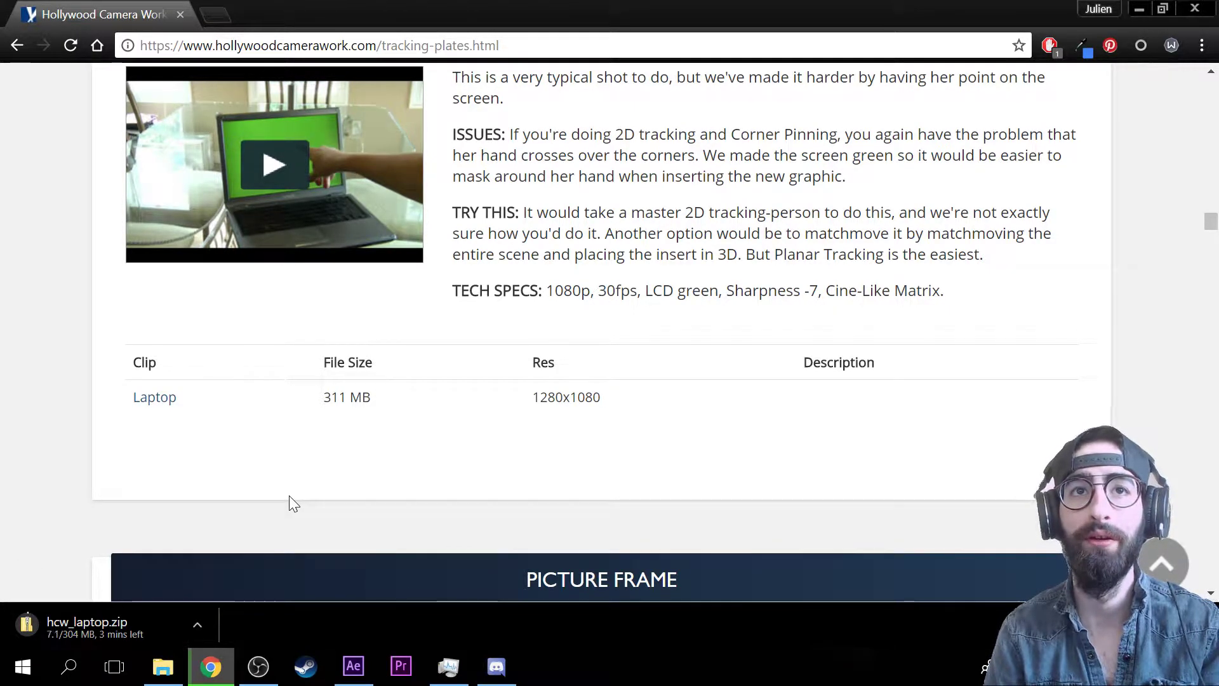
scroll(294, 495, "up", 1)
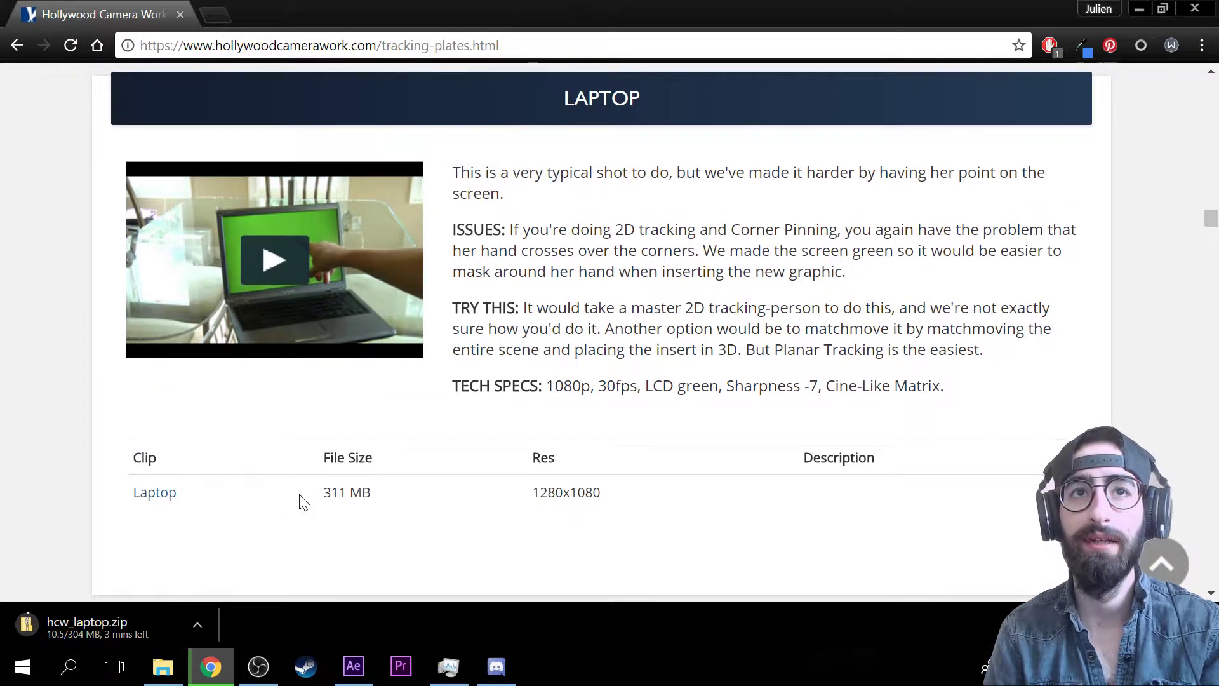
scroll(304, 502, "down", 20)
scroll(299, 495, "up", 6)
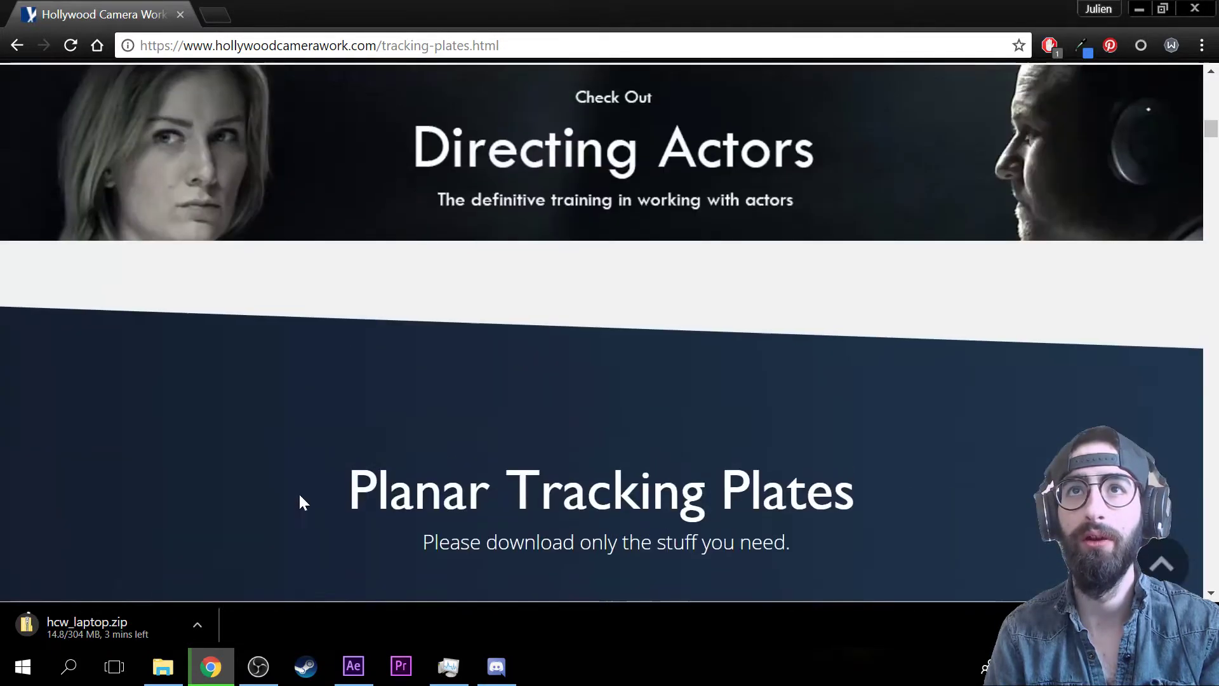
scroll(299, 494, "down", 7)
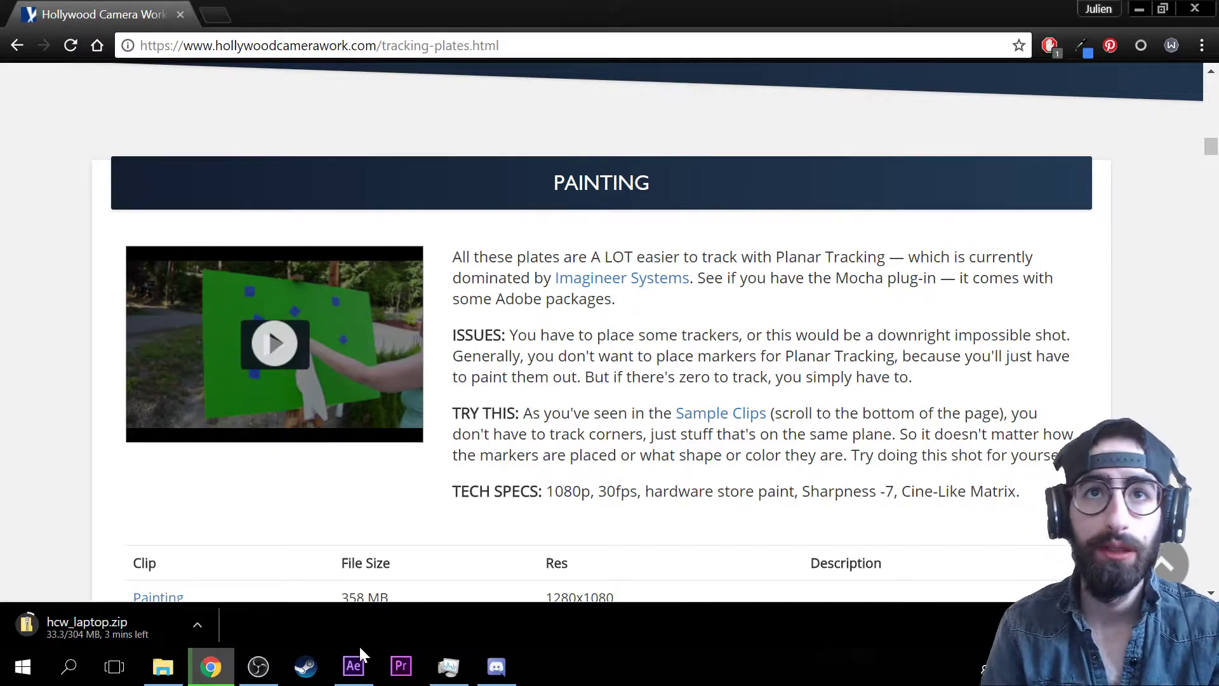
- Switch to After Effects and expand the Tracker controls so that all tracking options are in view
left_click(354, 666)
left_click(181, 32)
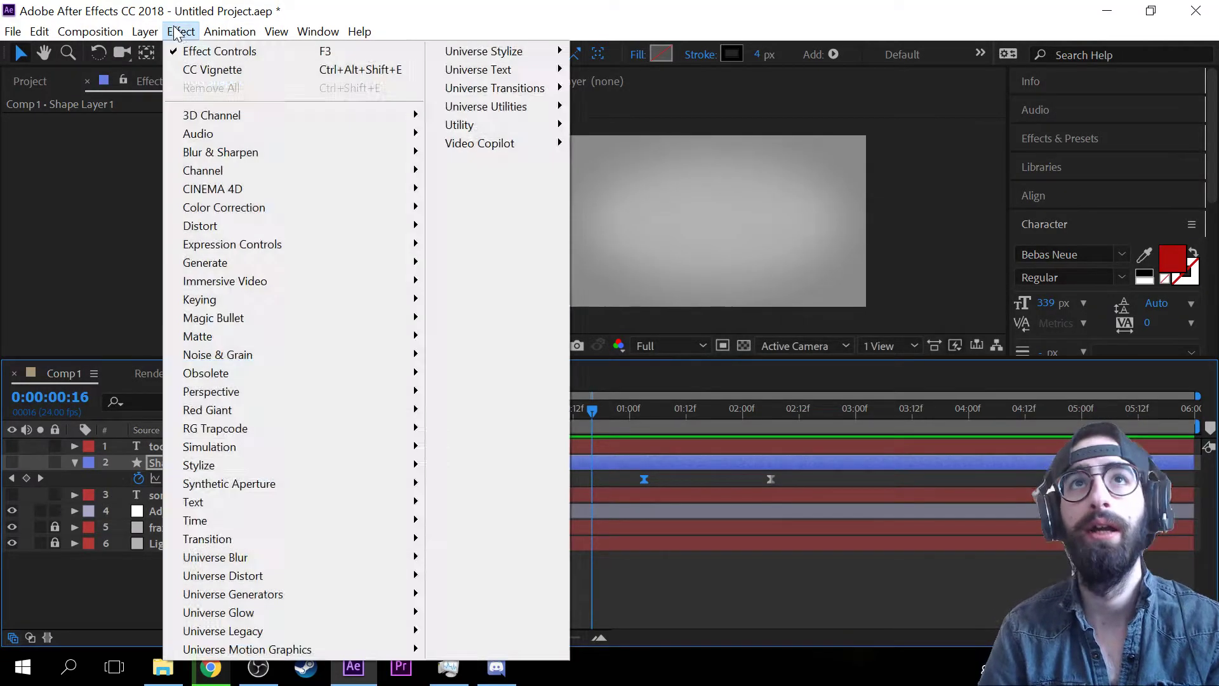
mouse_move(126, 33)
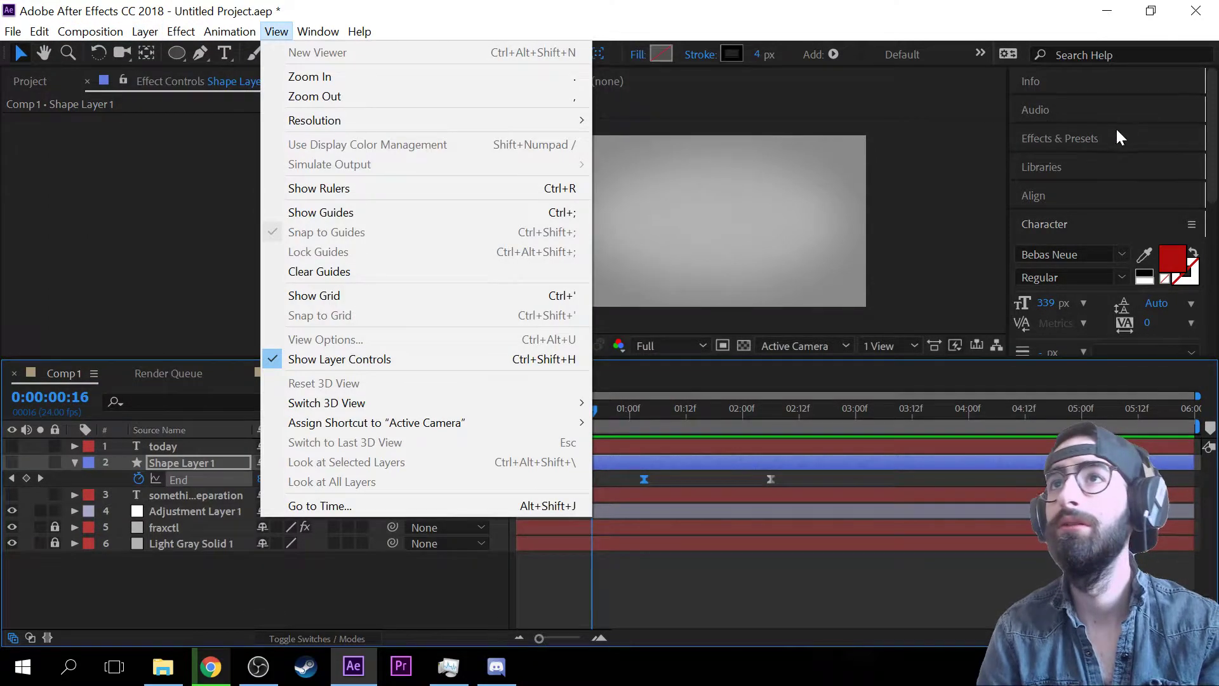
left_click(1065, 223)
scroll(1063, 242, "down", 2)
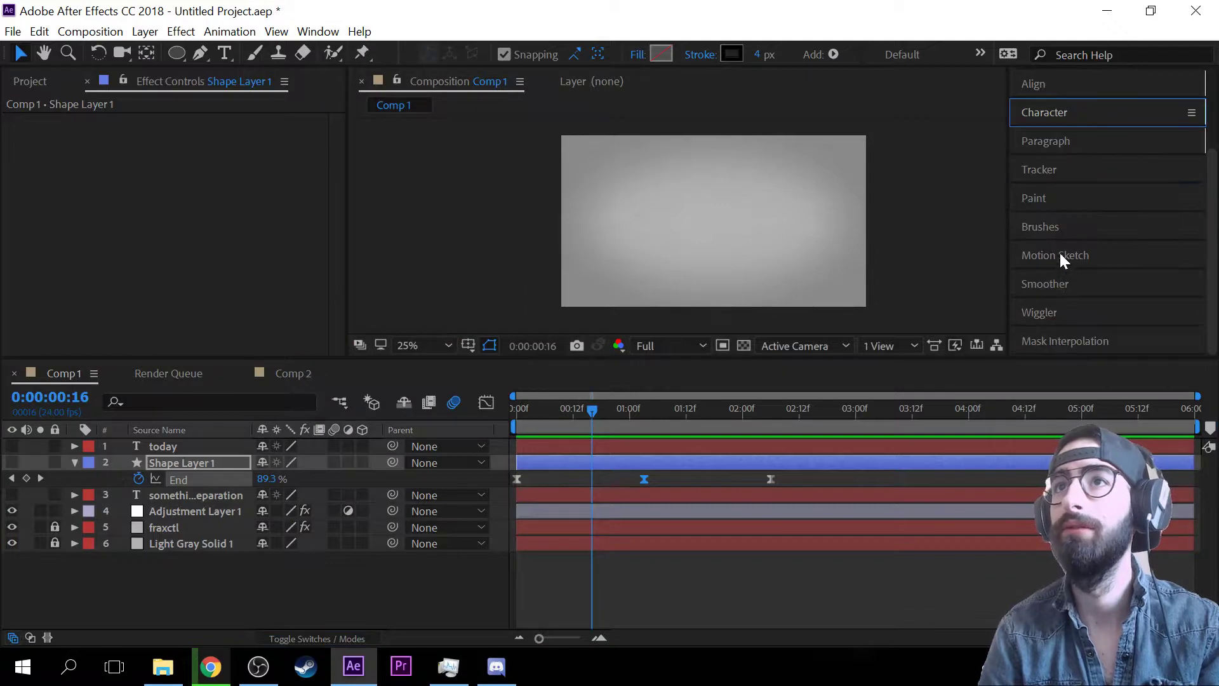
left_click(1068, 169)
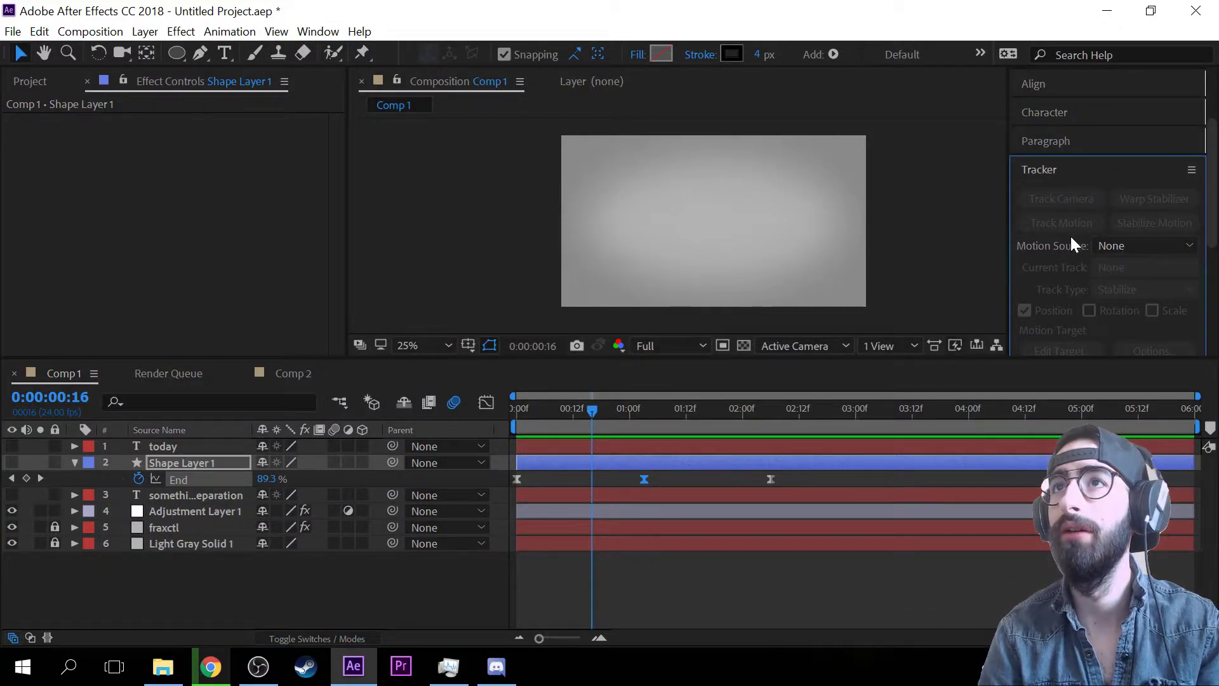
scroll(1074, 223, "down", 2)
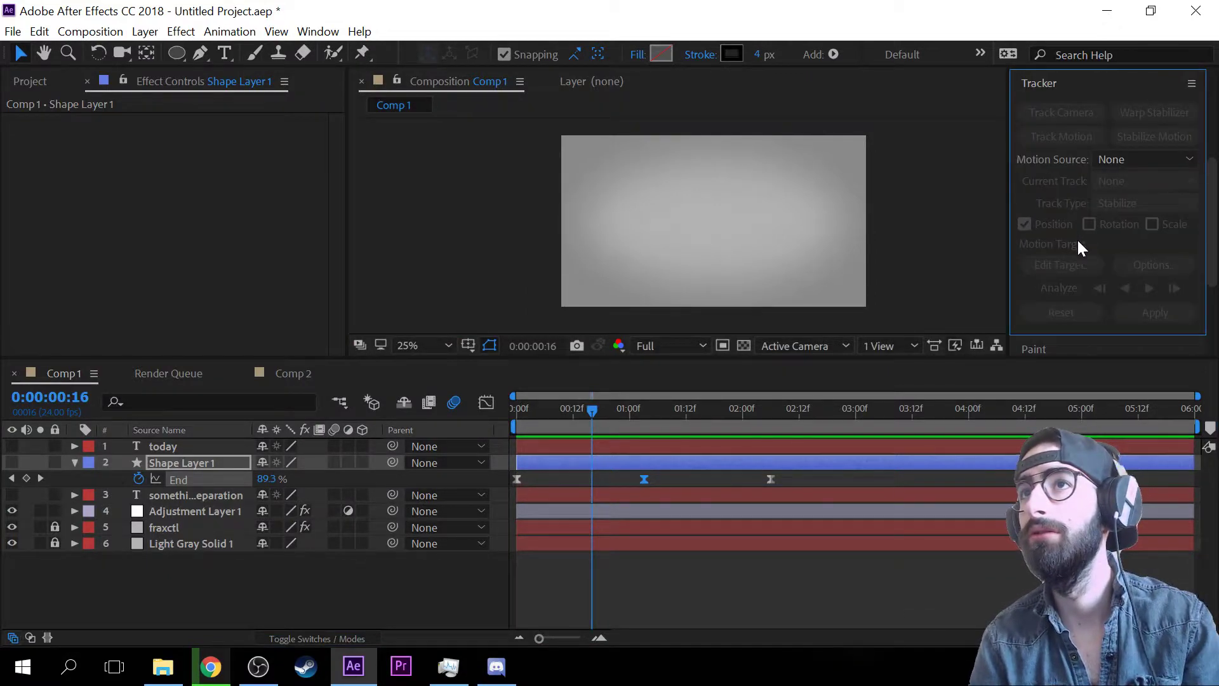
scroll(1067, 241, "up", 2)
scroll(1058, 231, "down", 2)
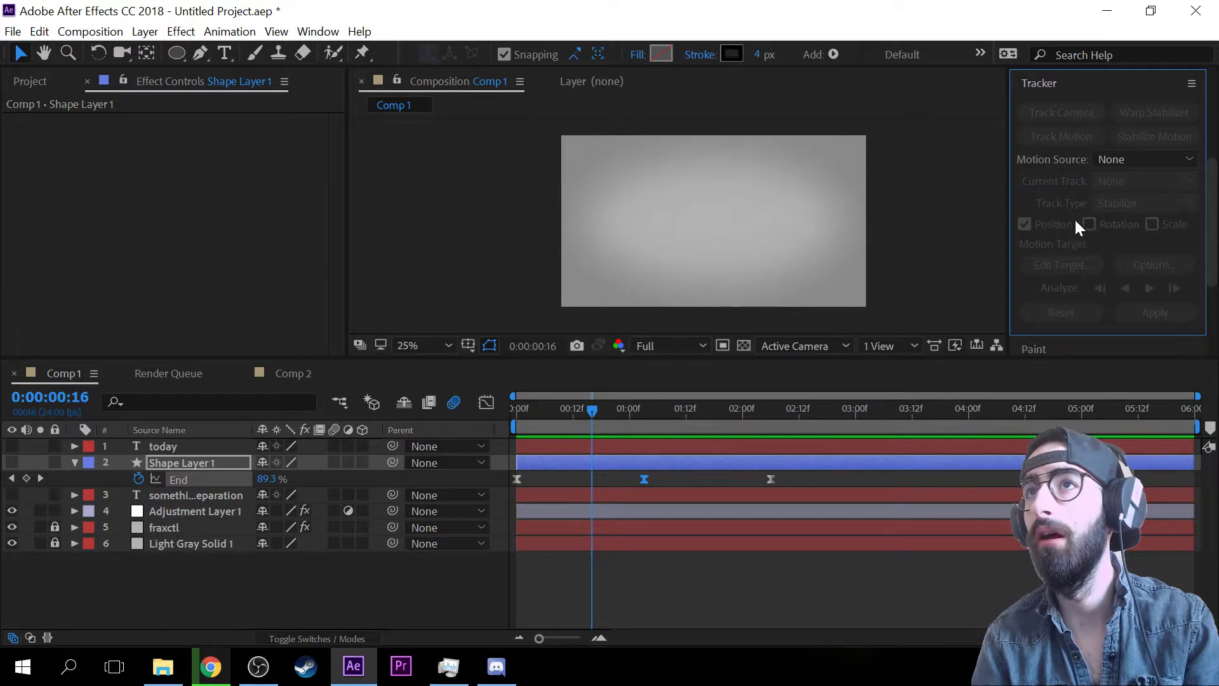
left_click(109, 33)
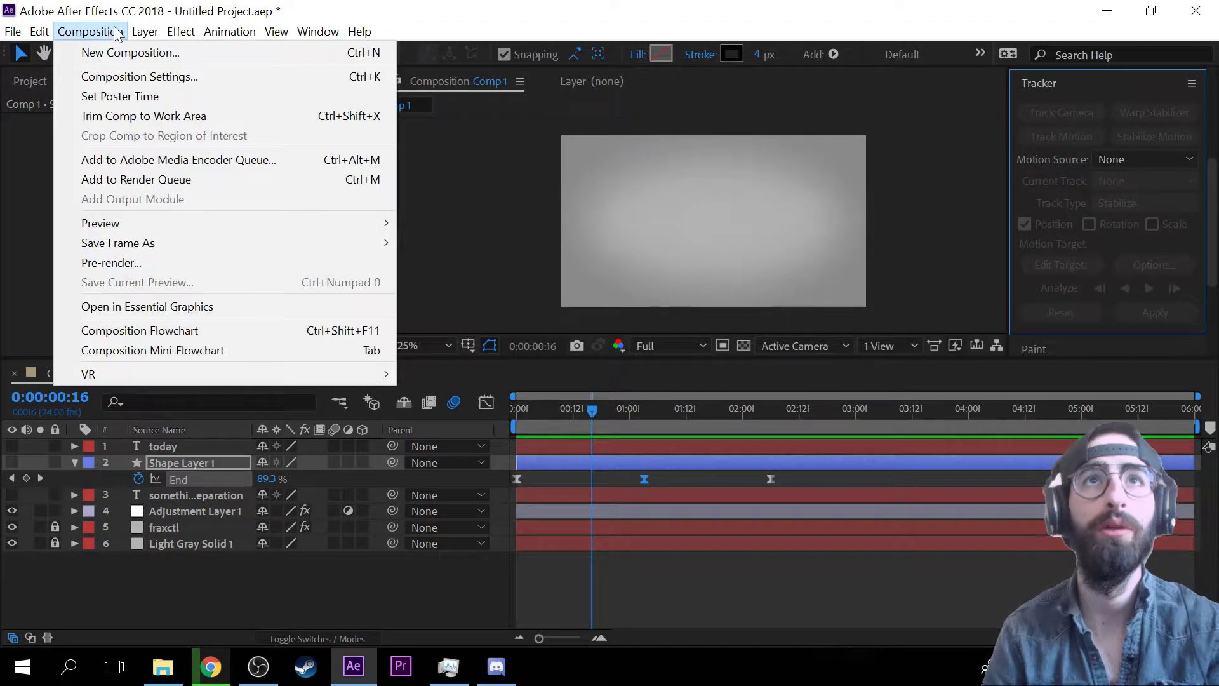
mouse_move(148, 32)
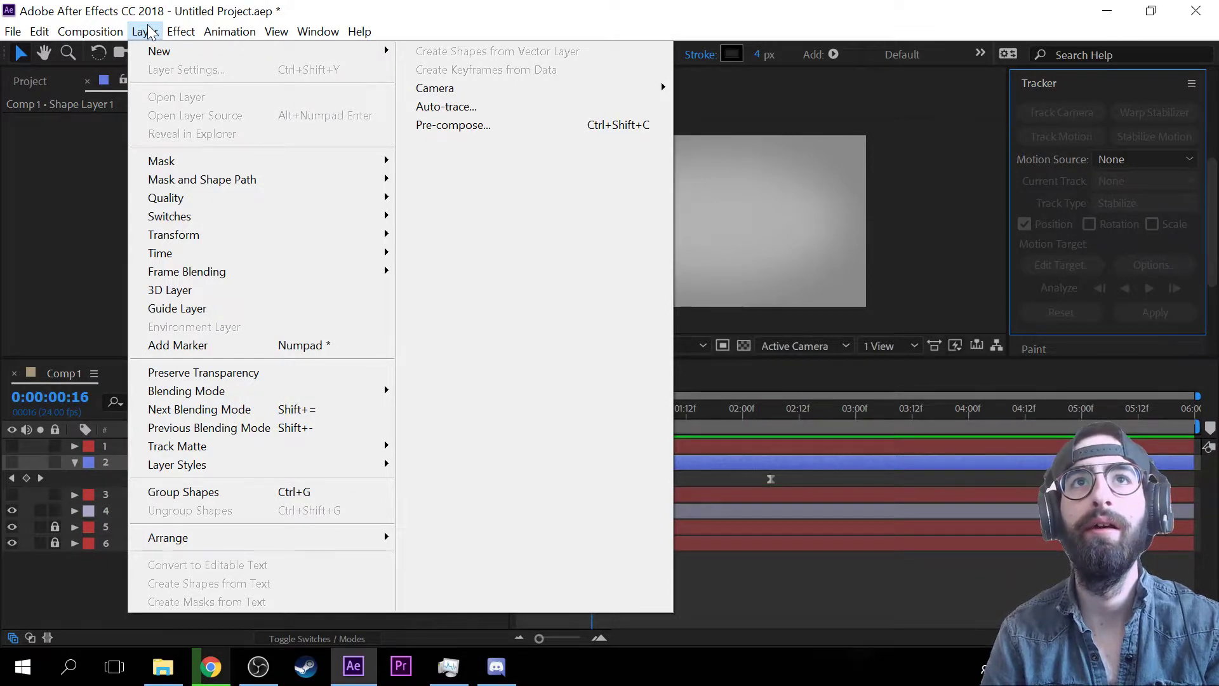
left_click(22, 130)
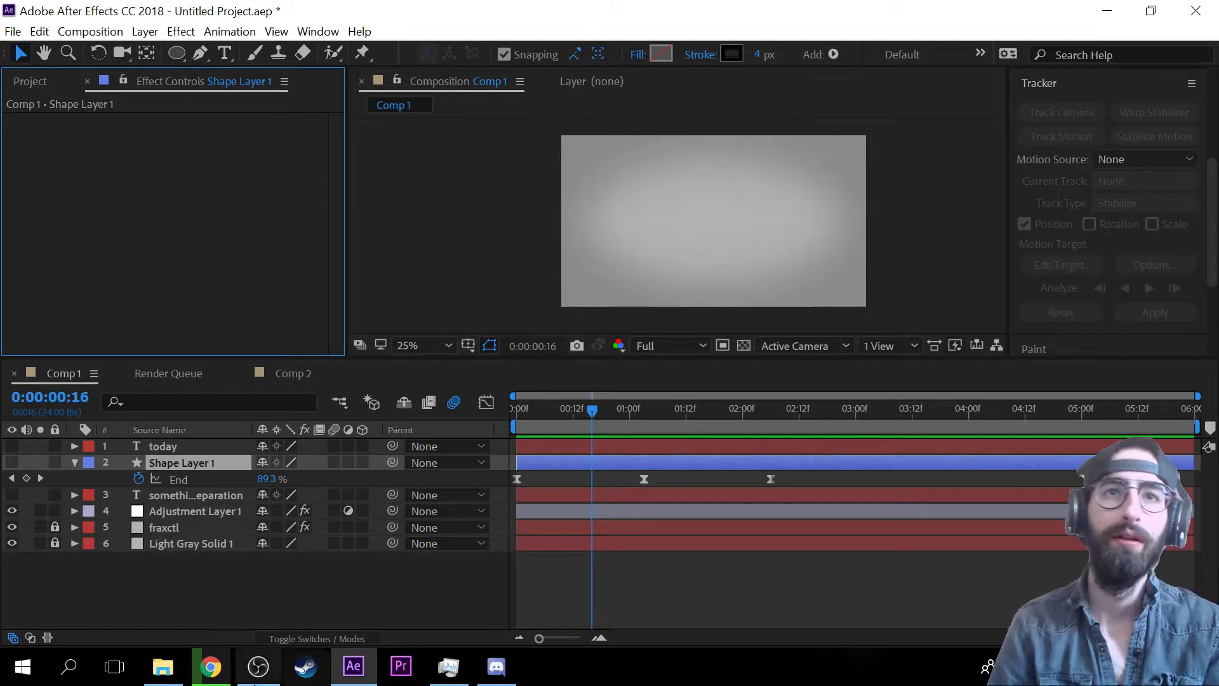
- Delete every layer from Comp 1, unlocking fraxctl and Light Gray Solid 1 first, and bring up the project's item list
left_click_drag(213, 591, 240, 428)
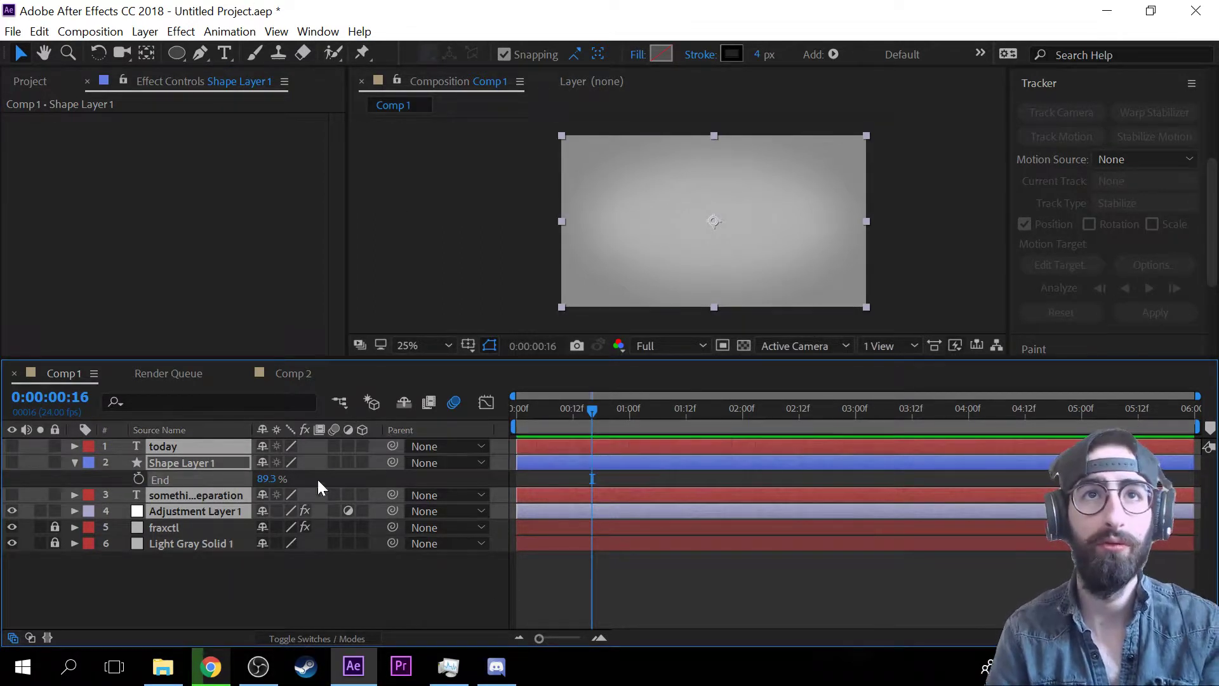
left_click_drag(258, 554, 267, 452)
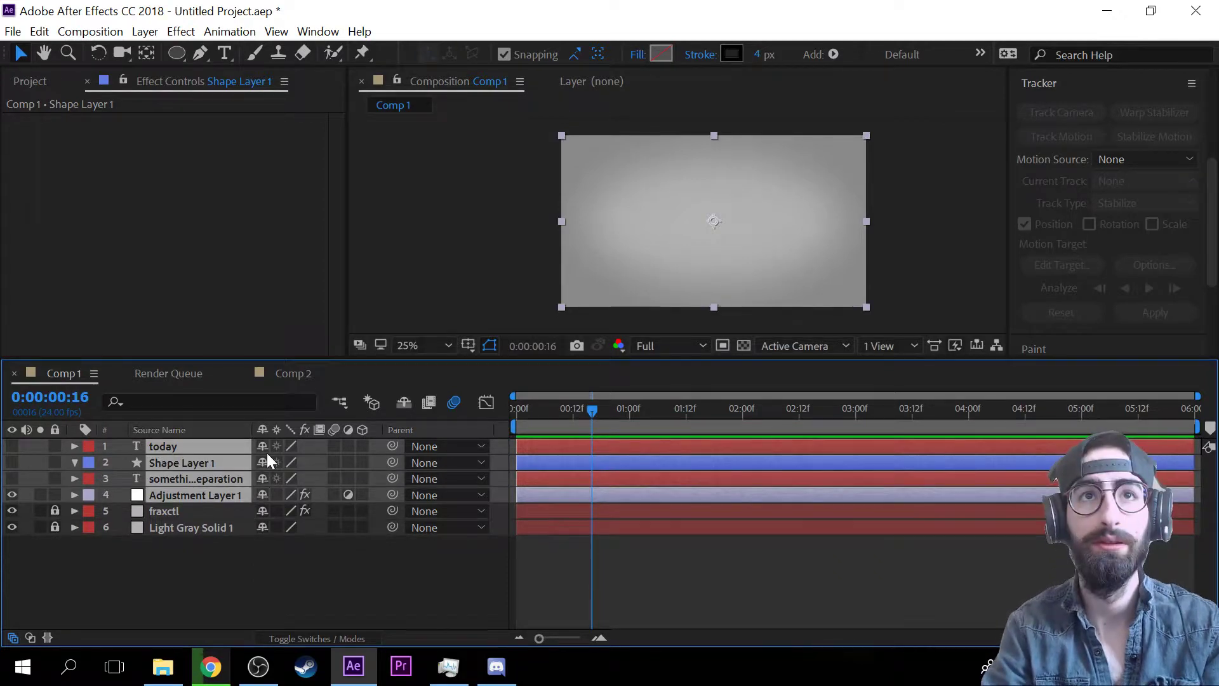
key("Delete")
left_click_drag(11, 446, 57, 463)
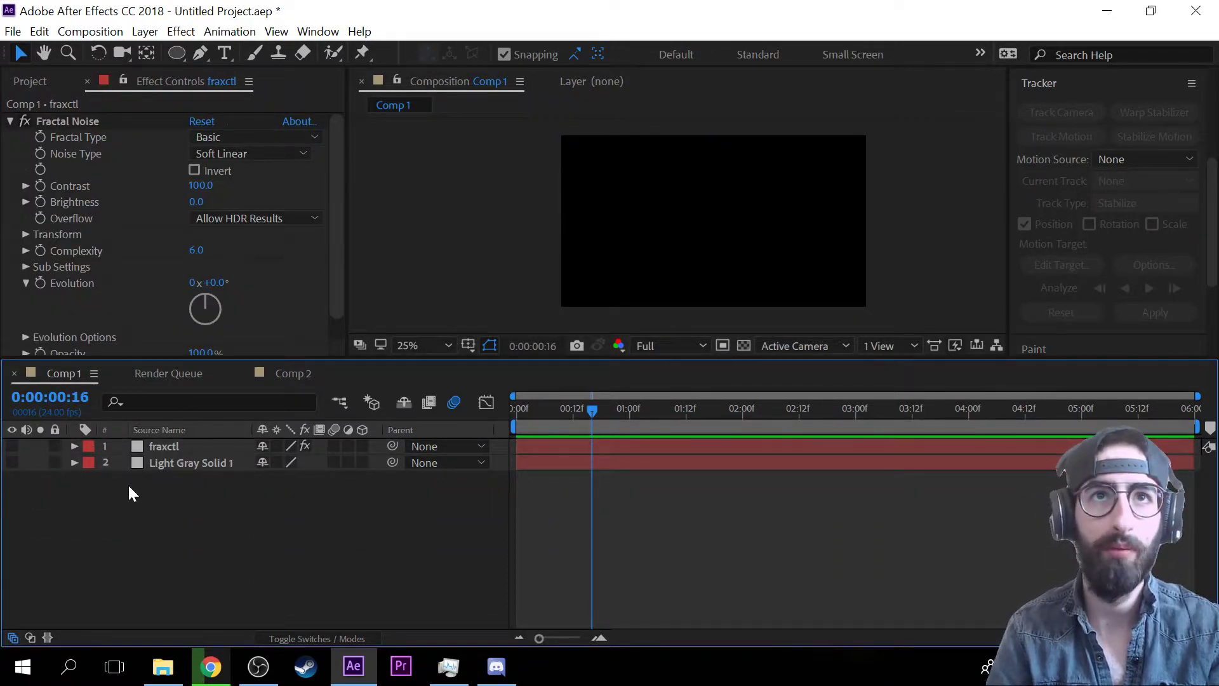
left_click_drag(127, 483, 186, 426)
key("Delete")
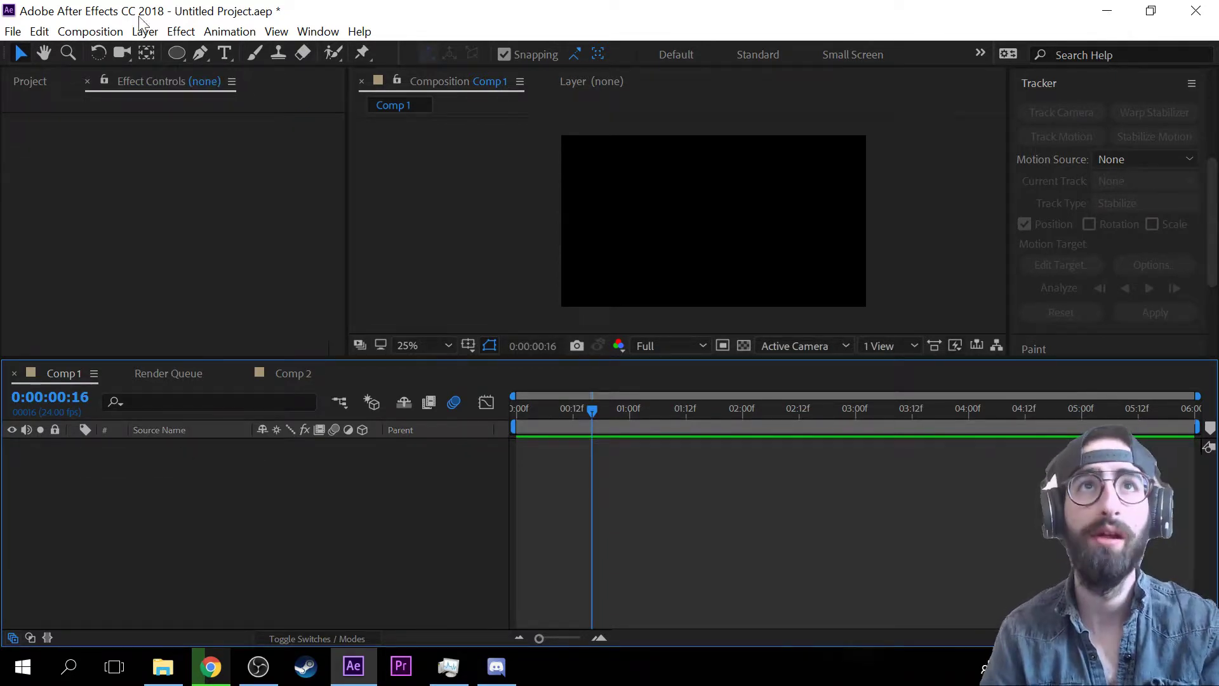
left_click(32, 81)
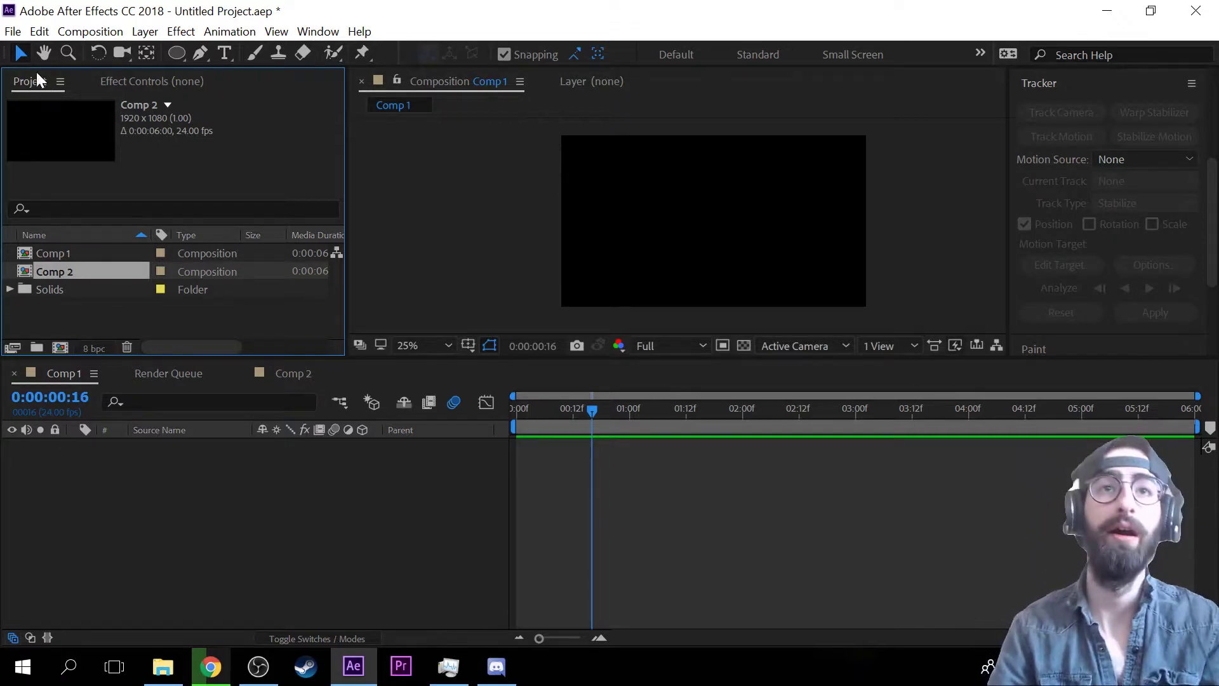
- Check the hcw_laptop.zip download progress in Chrome and return to After Effects
left_click(212, 664)
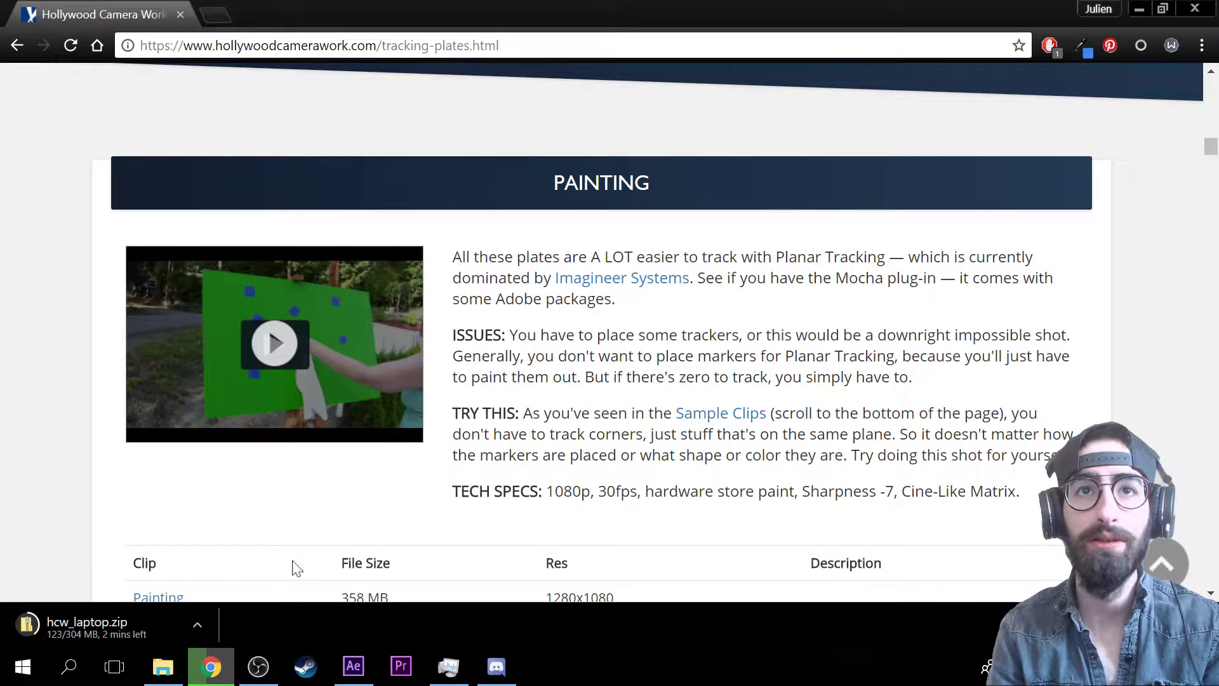
left_click(272, 656)
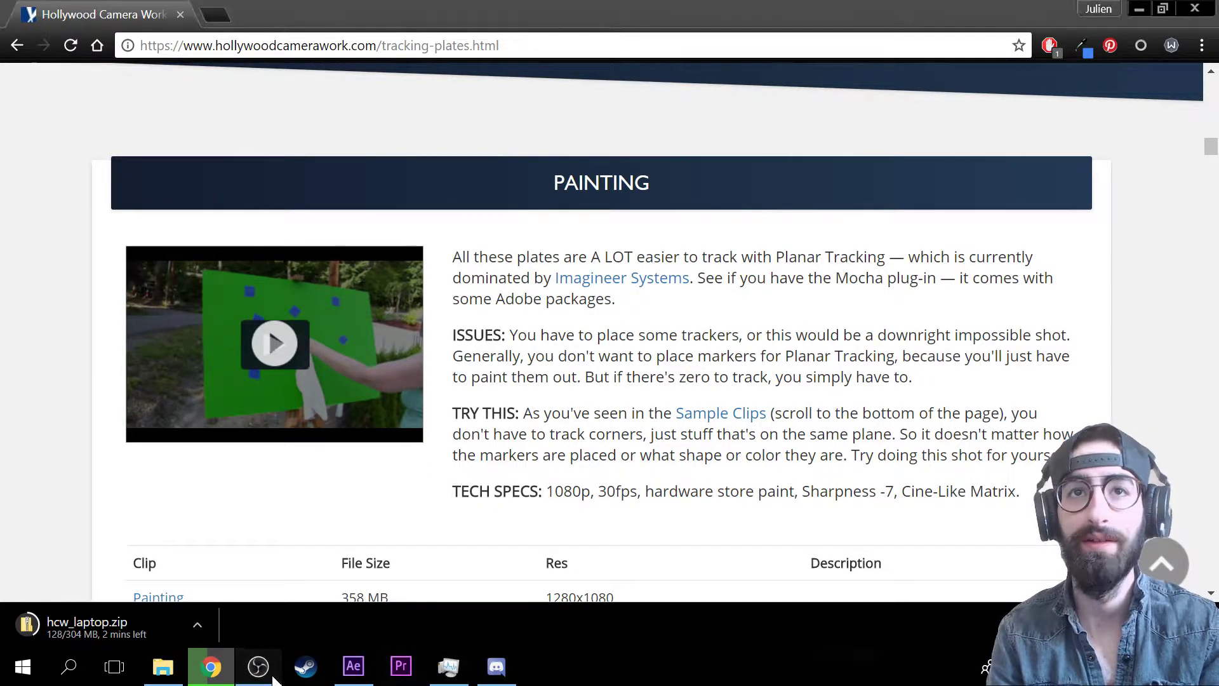
left_click(274, 655)
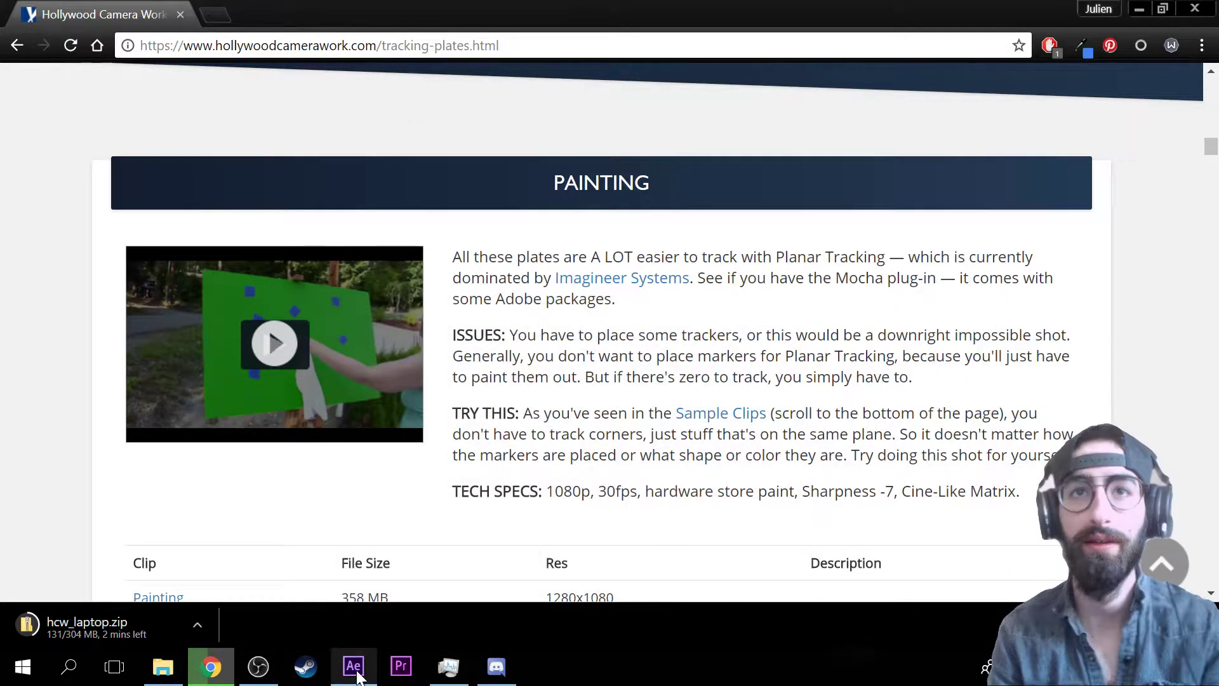
left_click(353, 666)
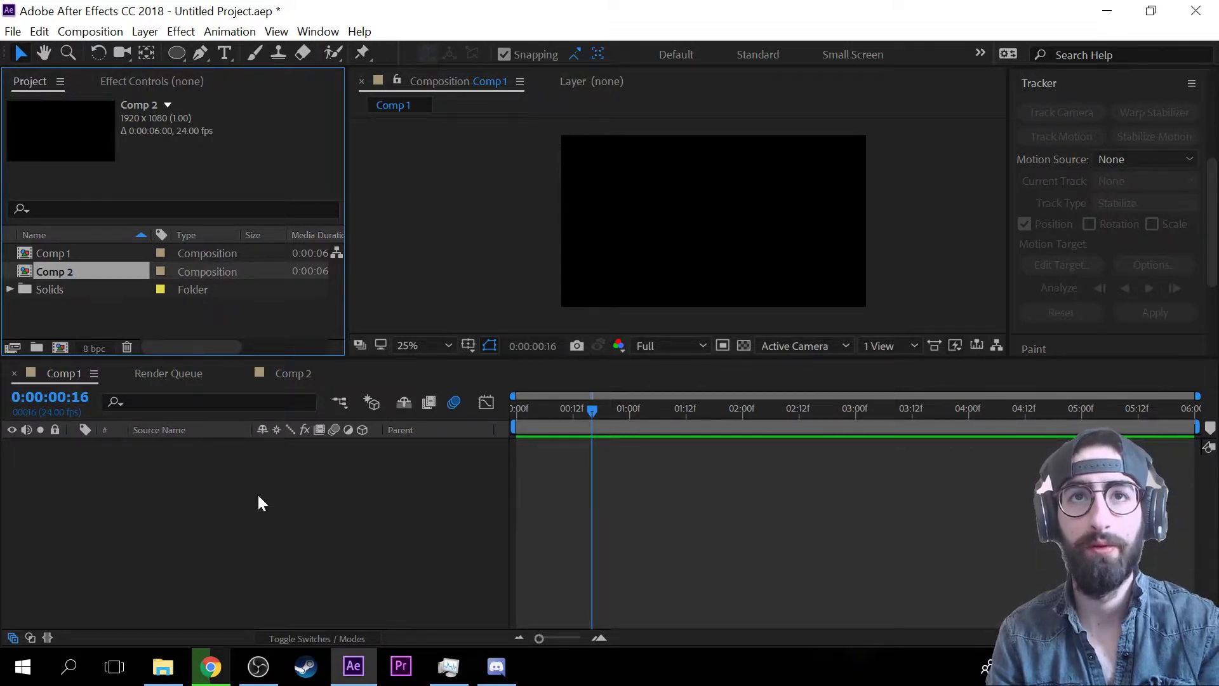
left_click(156, 484)
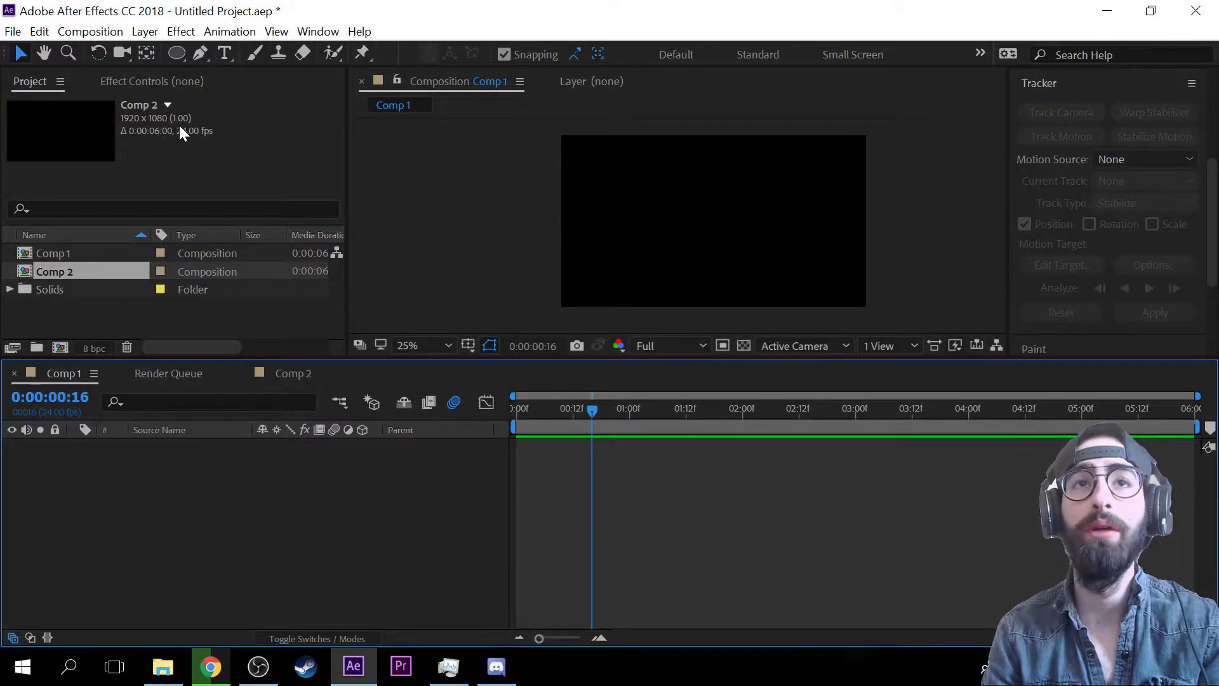
- Uncover the desktop, import FINAL BLOOPER.mp4 from it into the project, and maximize the After Effects window again
left_click(1150, 8)
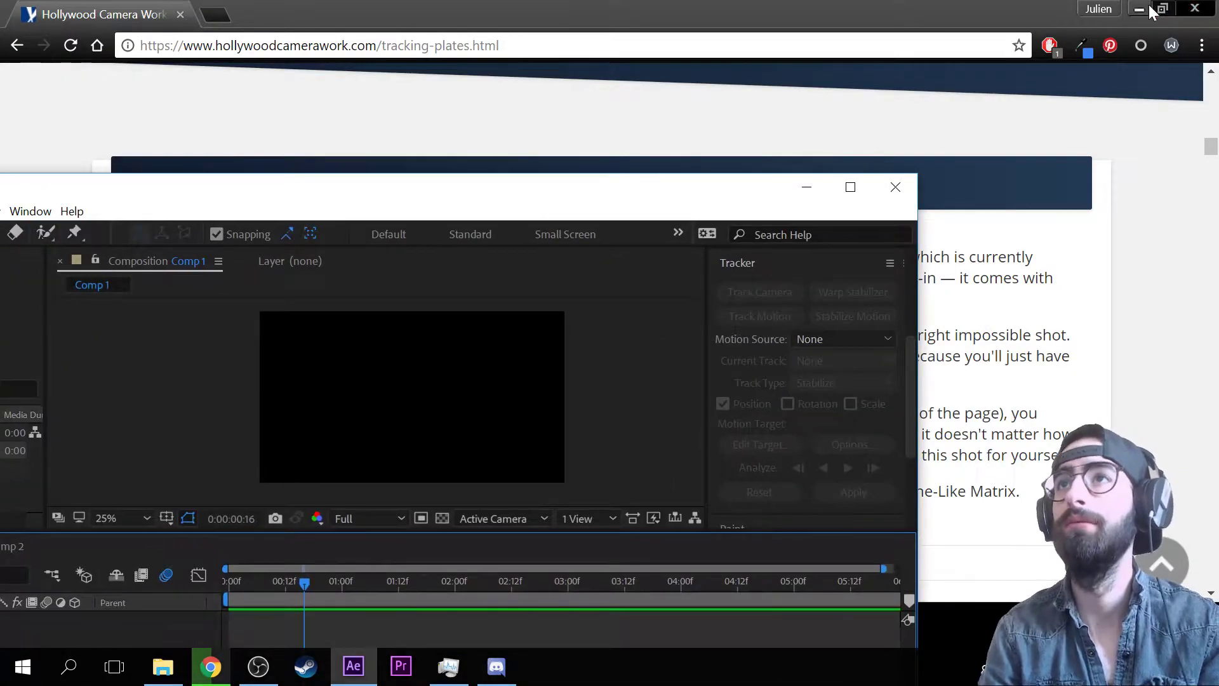
left_click(1147, 8)
left_click(1136, 11)
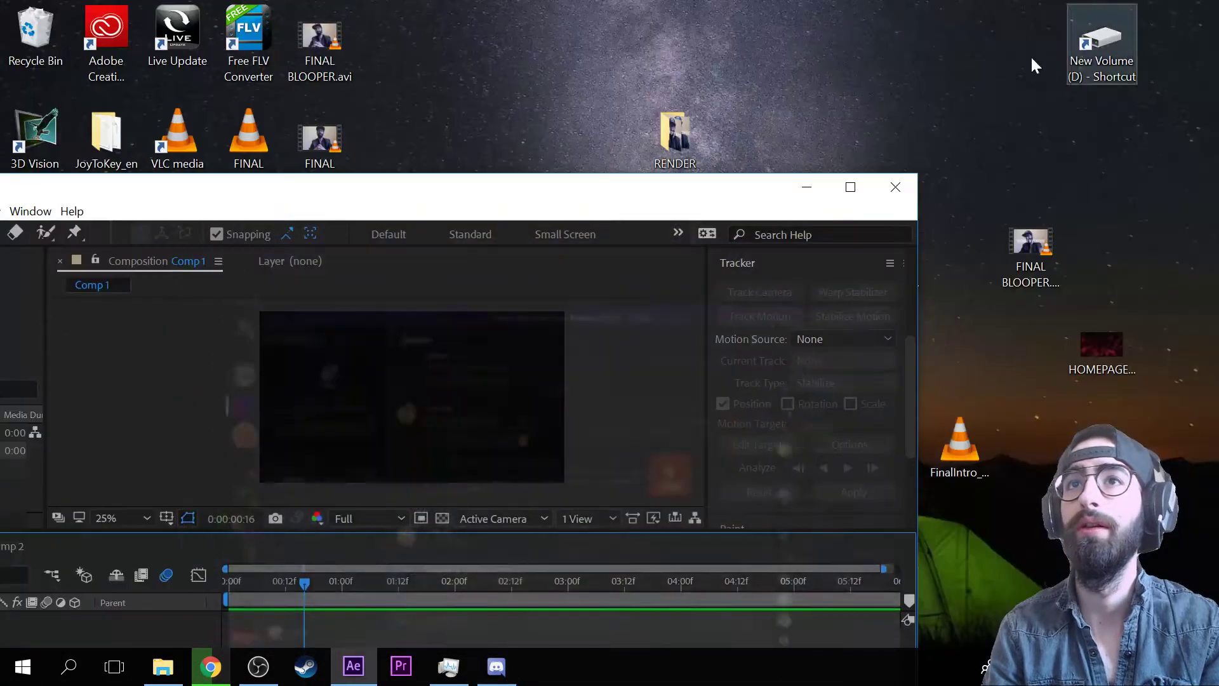
left_click_drag(607, 194, 667, 108)
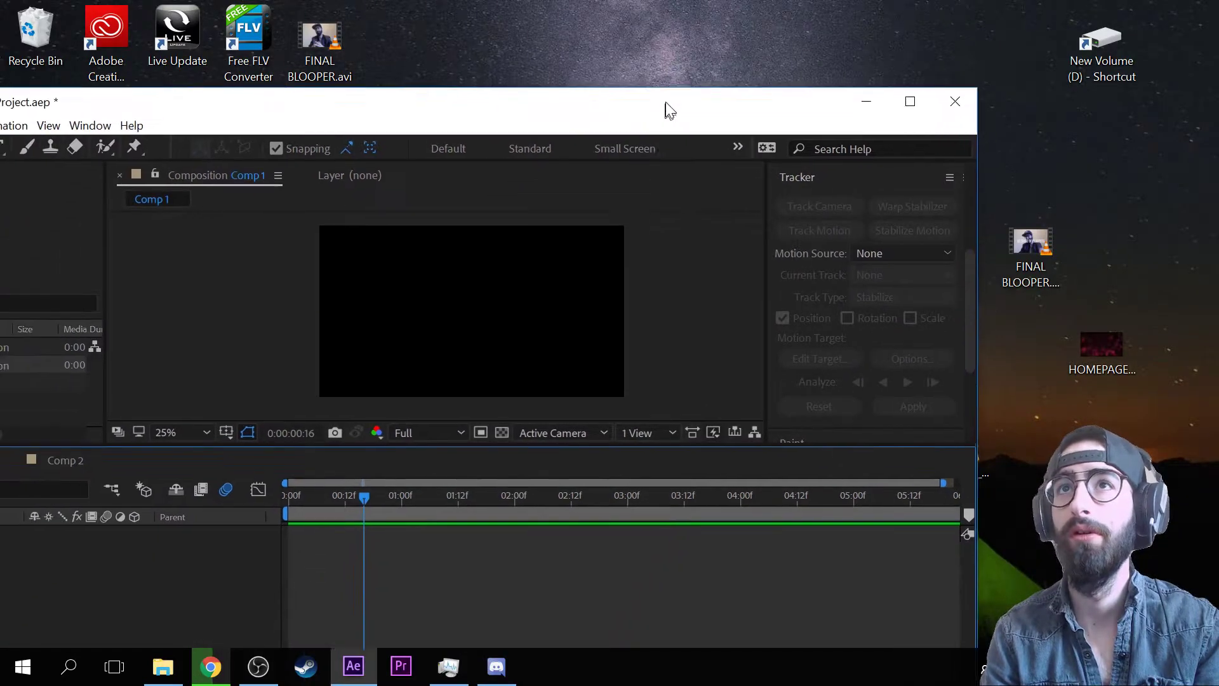
left_click_drag(762, 121, 608, 57)
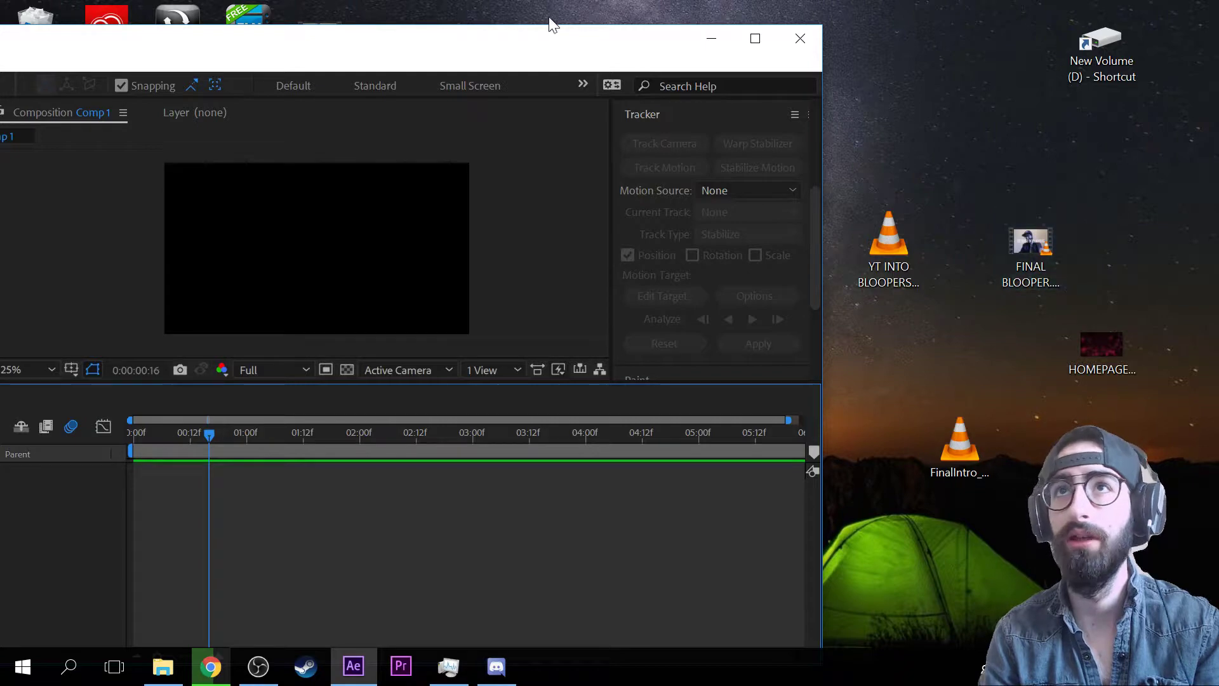
left_click_drag(550, 24, 612, 39)
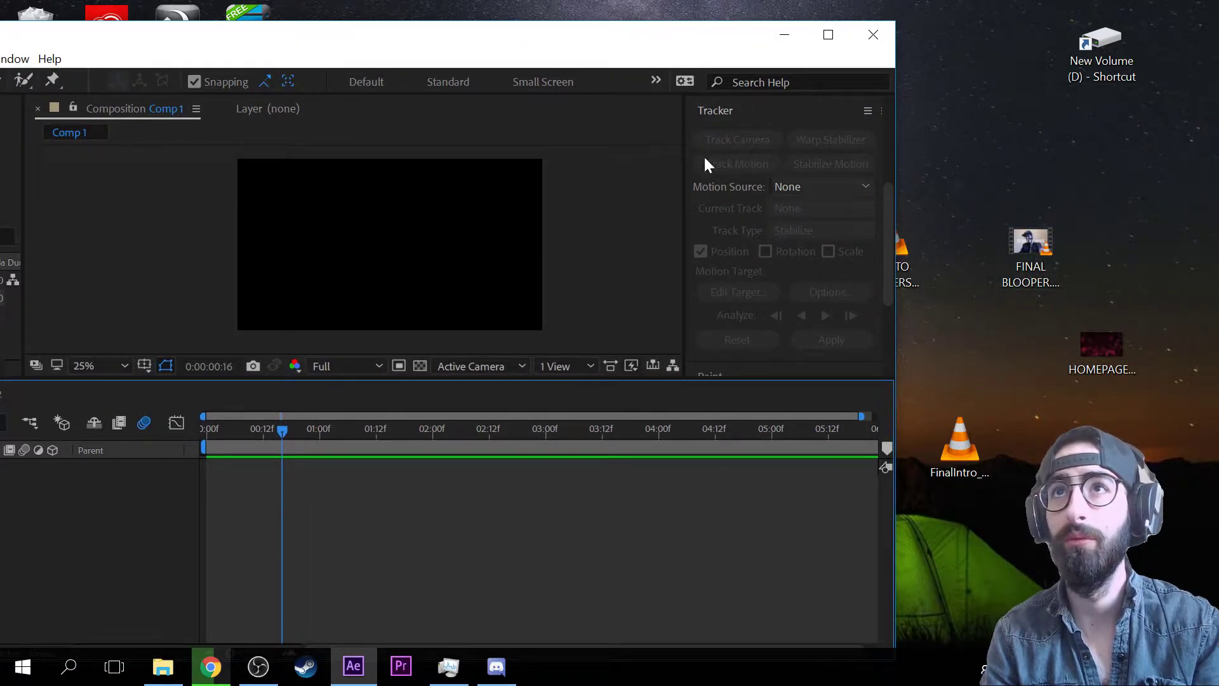
left_click_drag(526, 50, 414, 601)
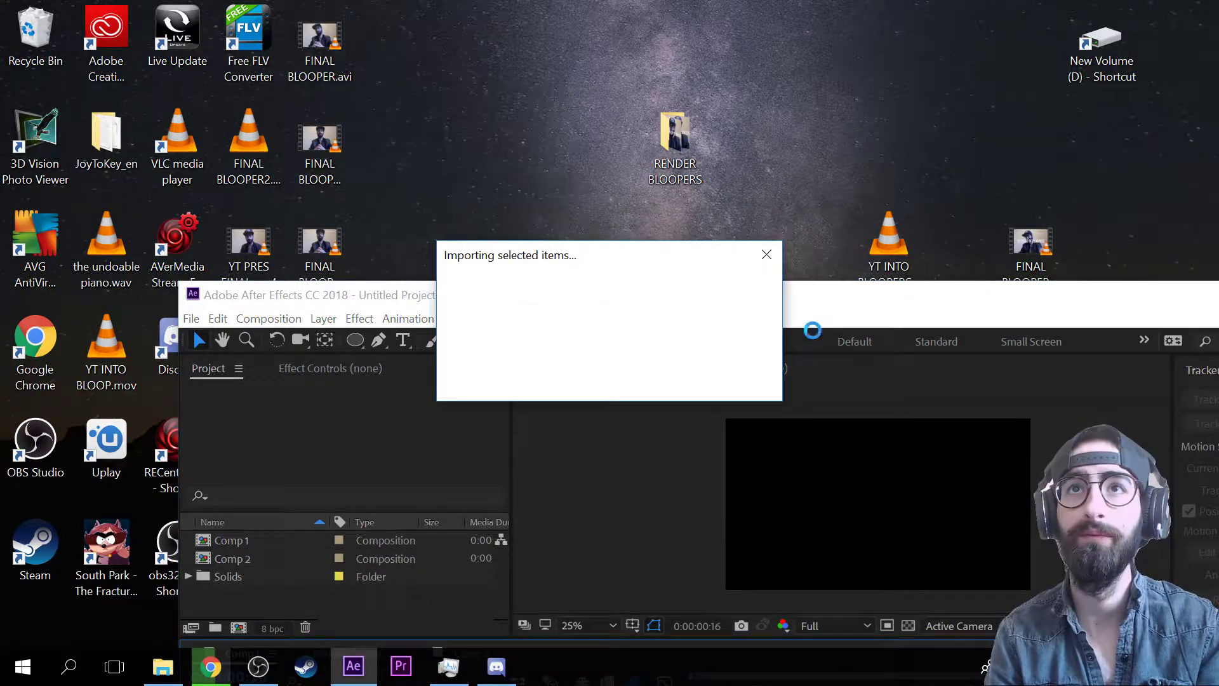
left_click_drag(782, 294, 718, 2)
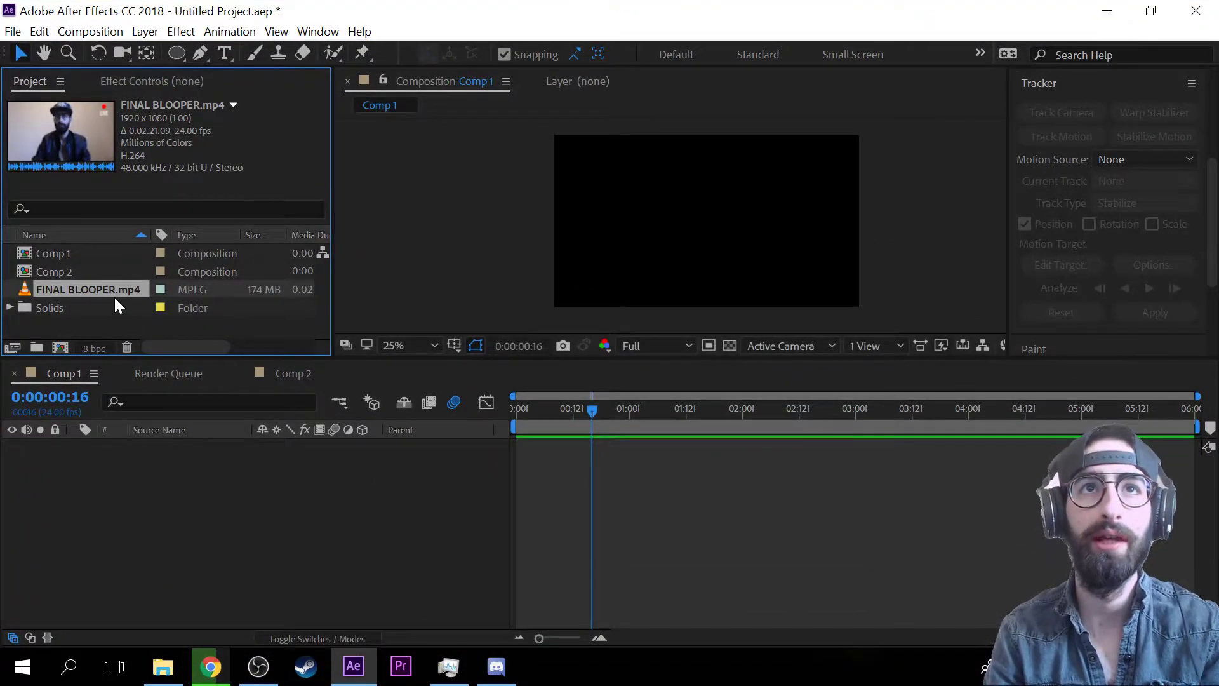
- Create a new composition from the FINAL BLOOPER.mp4 footage, matching the clip's settings
left_click_drag(83, 290, 60, 348)
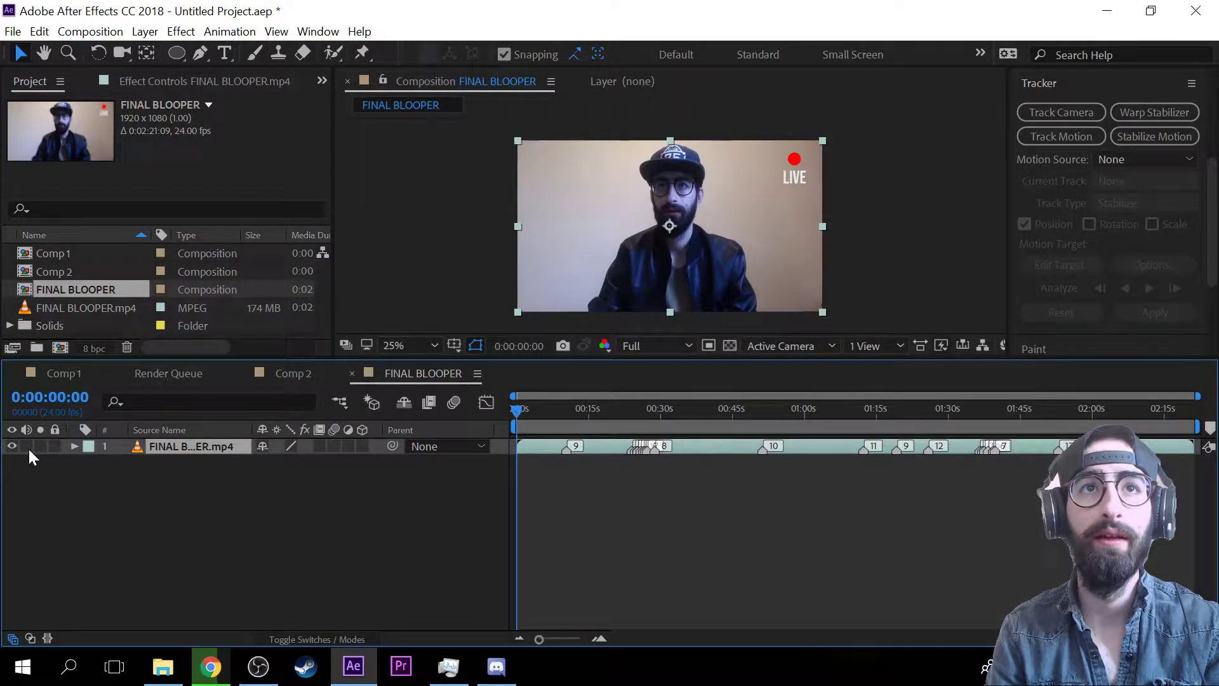
scroll(670, 225, "up", 2)
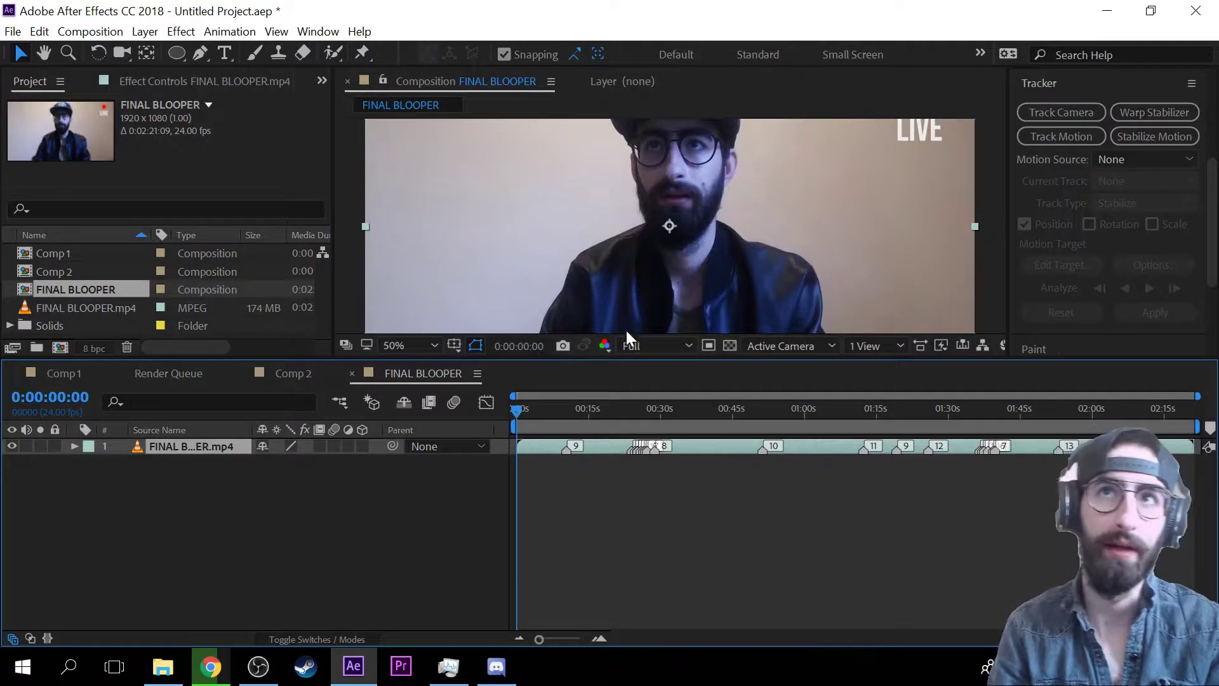
scroll(552, 274, "down", 5)
scroll(562, 273, "up", 5)
scroll(624, 256, "down", 3)
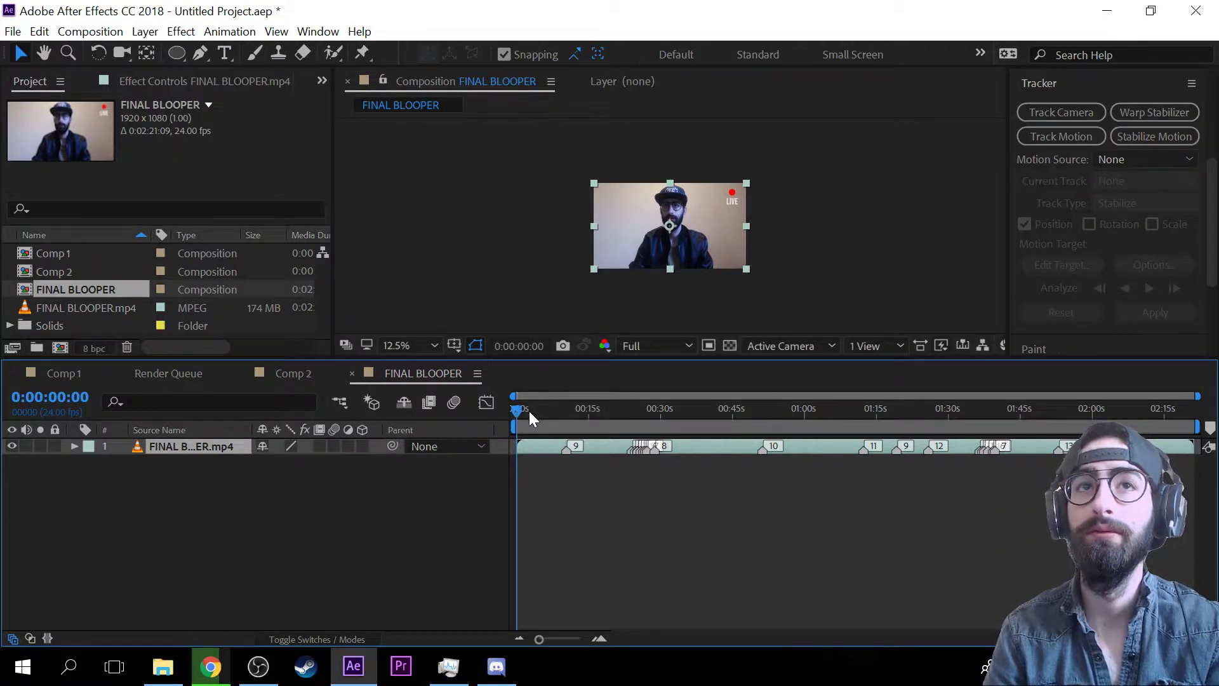
- Scrub into the FINAL BLOOPER.mp4 clip and delete all markers from its layer
left_click_drag(528, 410, 585, 432)
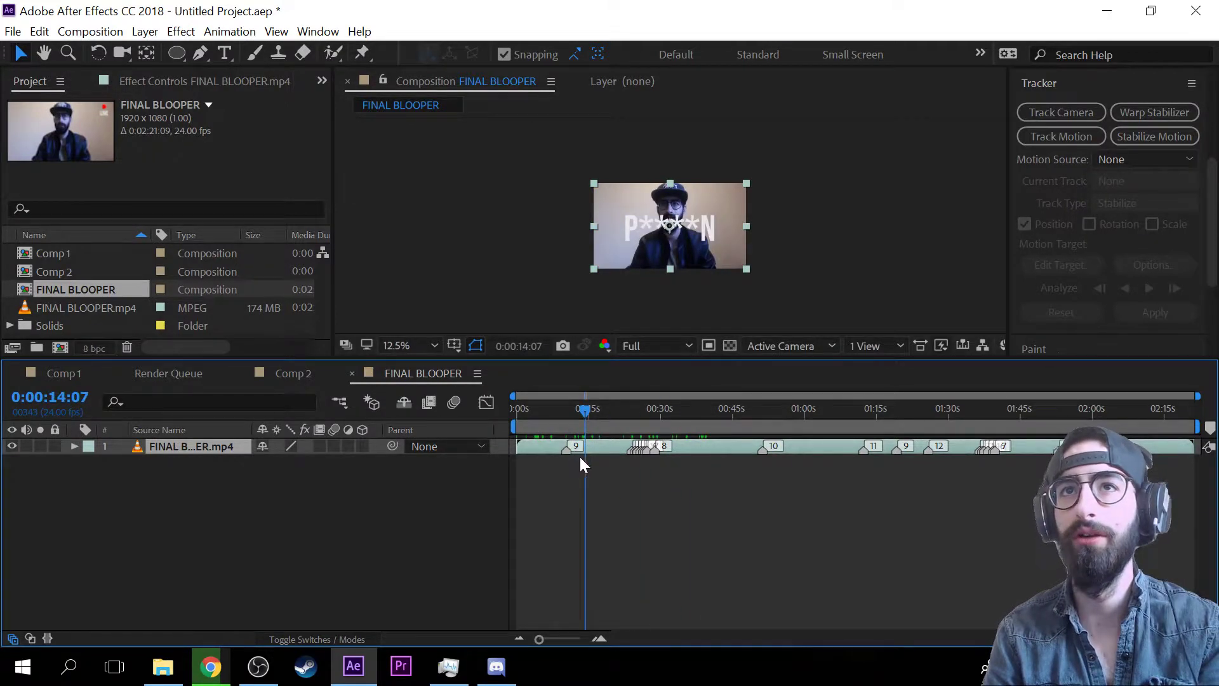
right_click(570, 451)
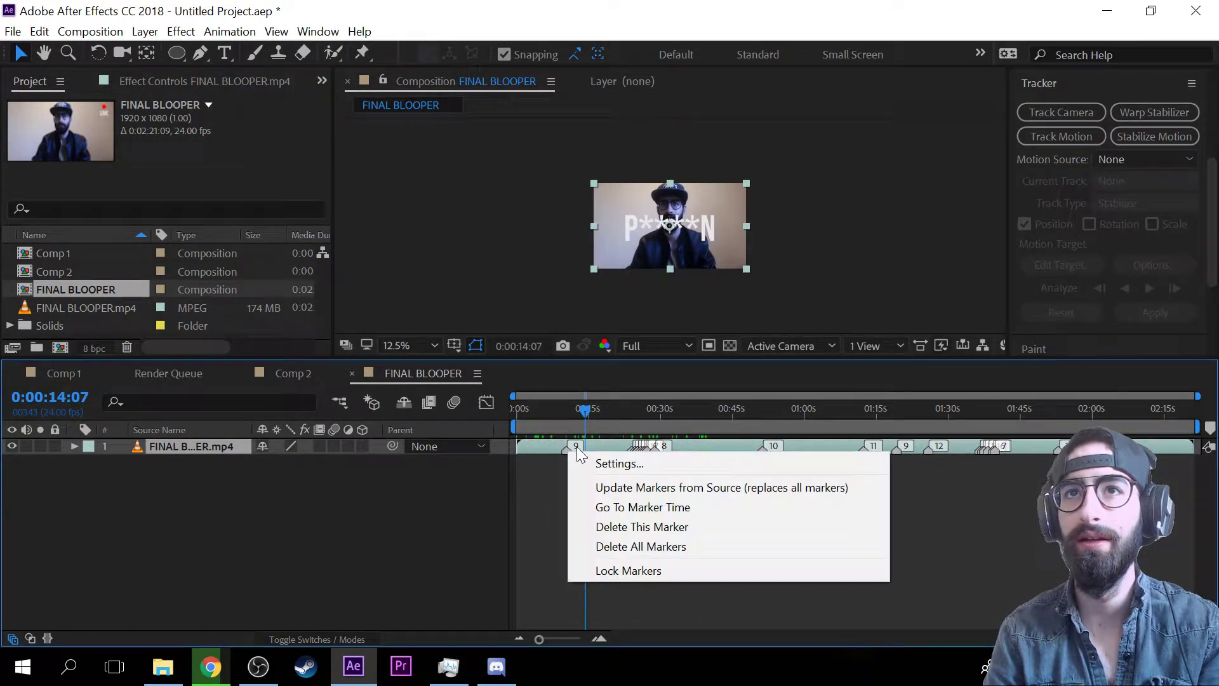
left_click(681, 546)
- Return to the first frame at 25% magnification and run Track Camera on the FINAL BLOOPER.mp4 layer
left_click_drag(589, 418, 457, 291)
key("period")
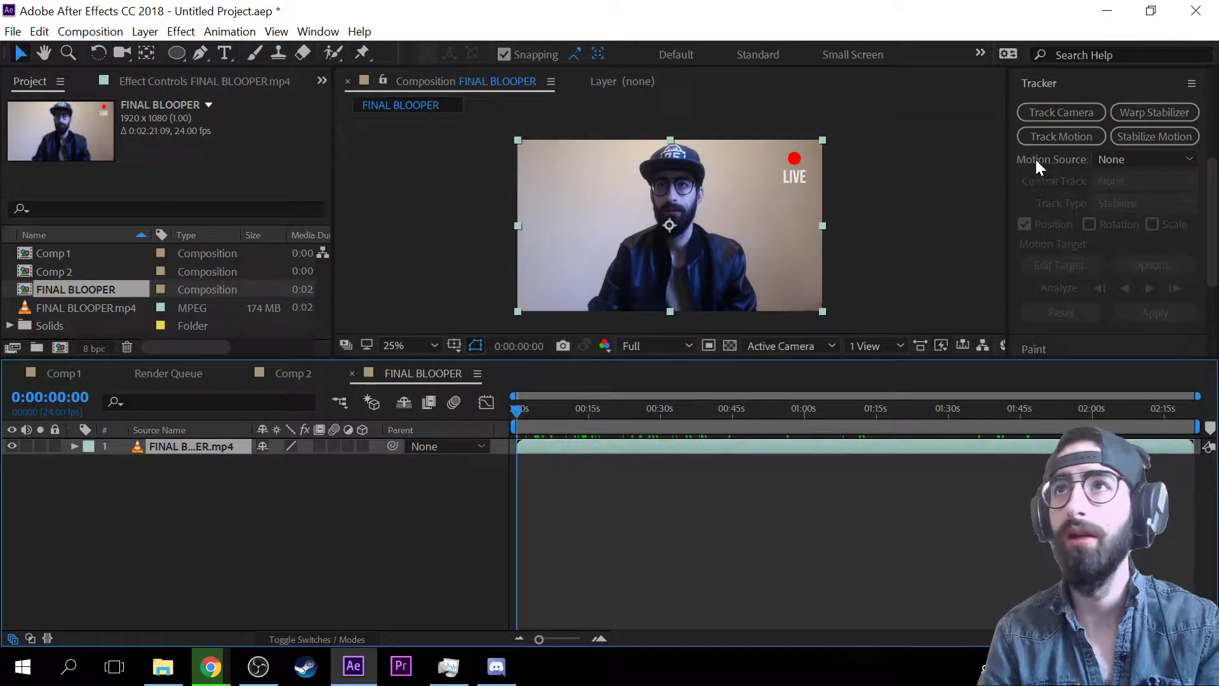
middle_click(882, 204)
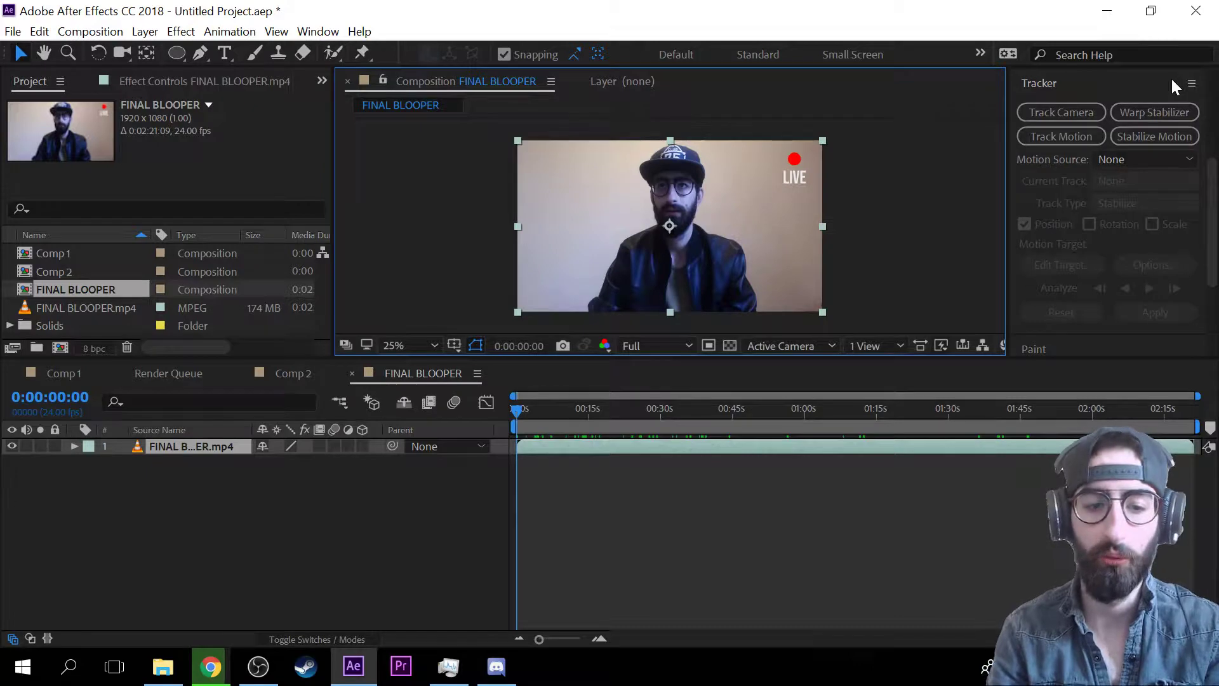
left_click(1080, 117)
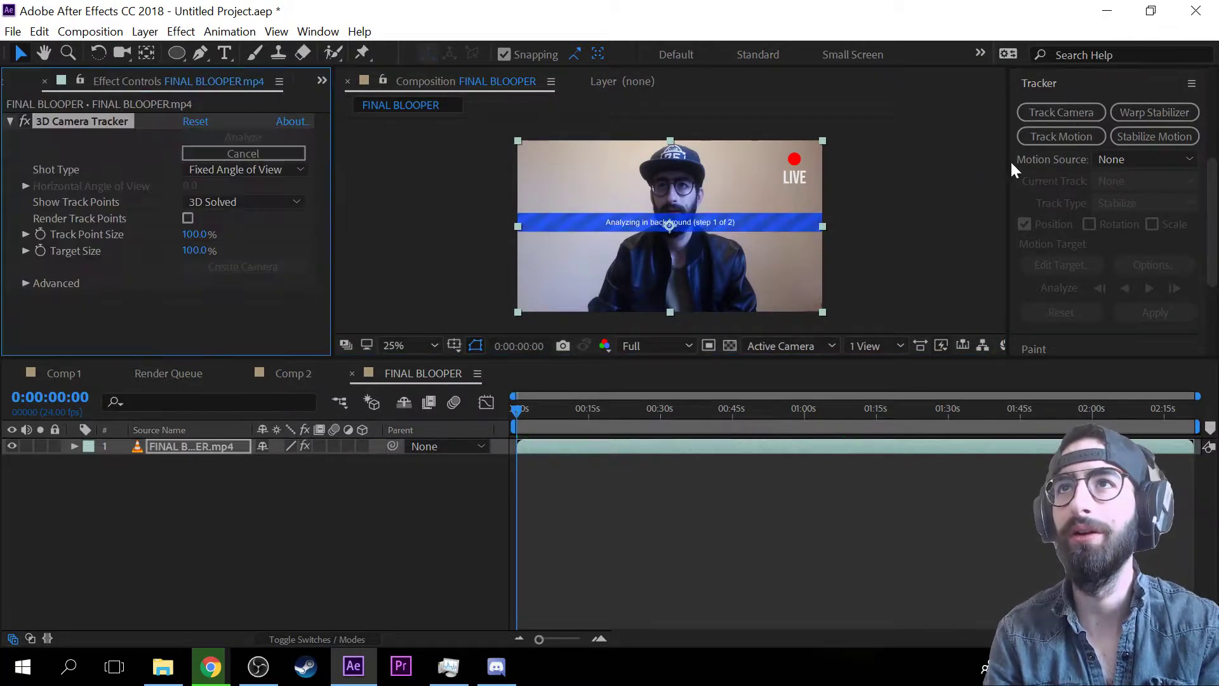
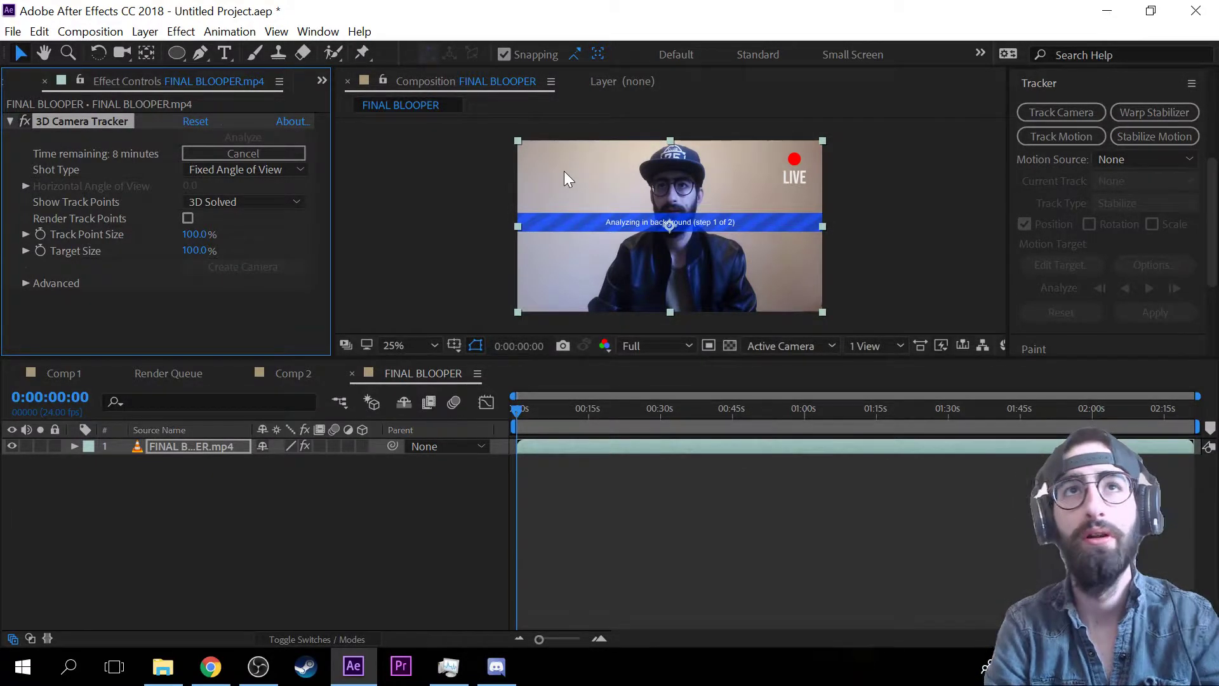
- Cancel the camera analysis, trim the FINAL BLOOPER.mp4 layer and work area to about the first 4 seconds, and trim the composition to the work area
left_click(252, 156)
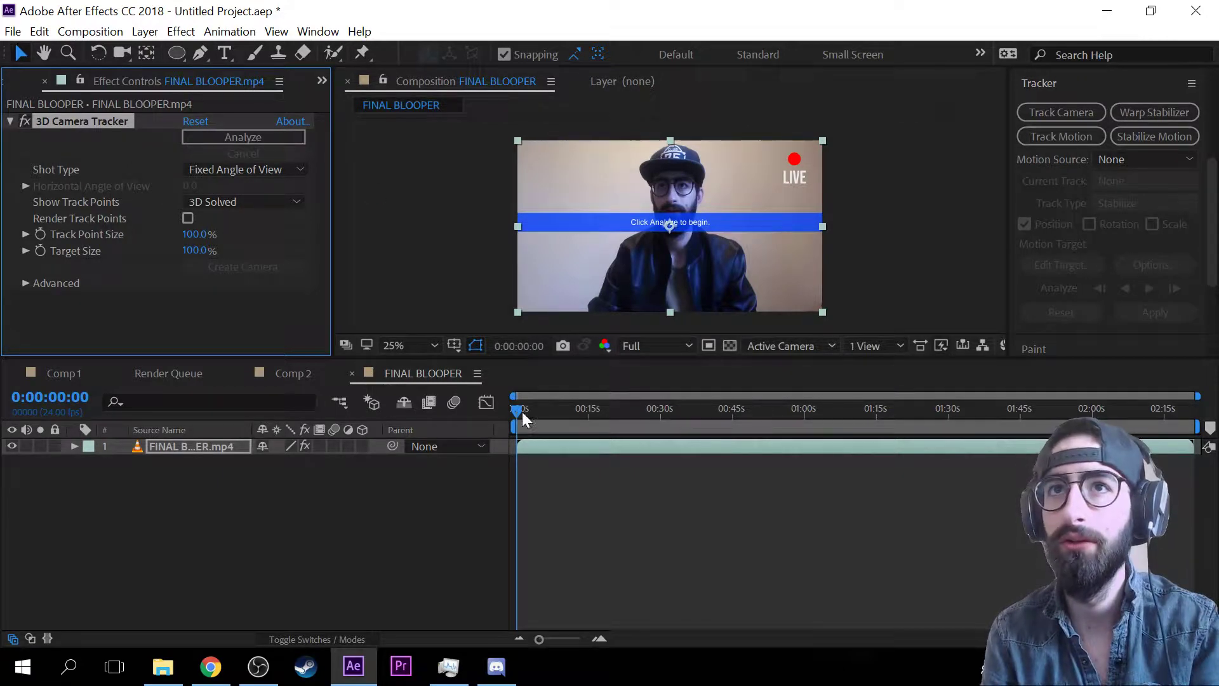
left_click_drag(522, 412, 486, 406)
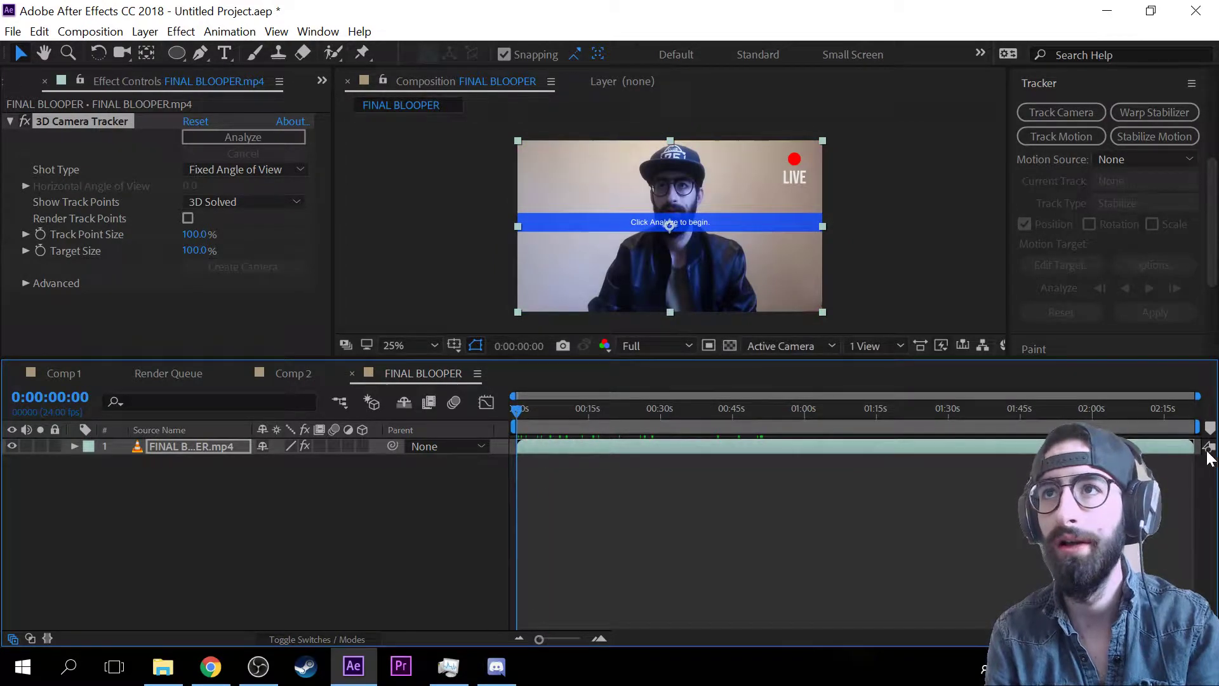
left_click_drag(1189, 447, 527, 409)
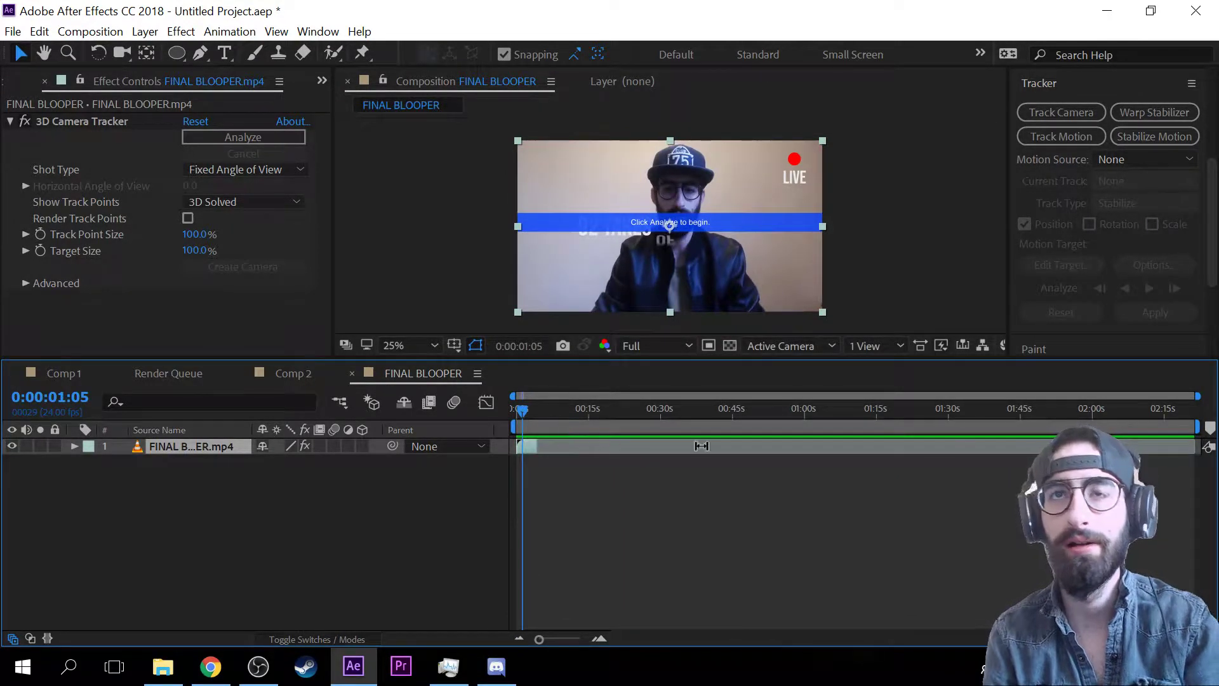
left_click_drag(1197, 427, 540, 420)
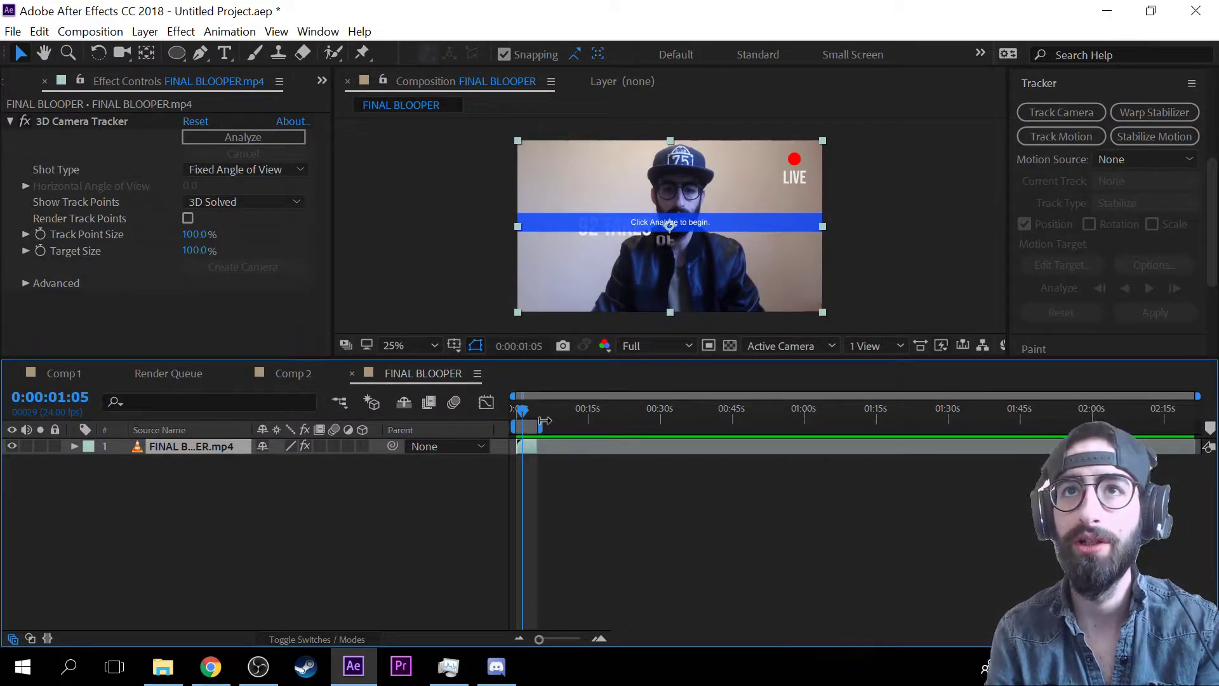
left_click(79, 33)
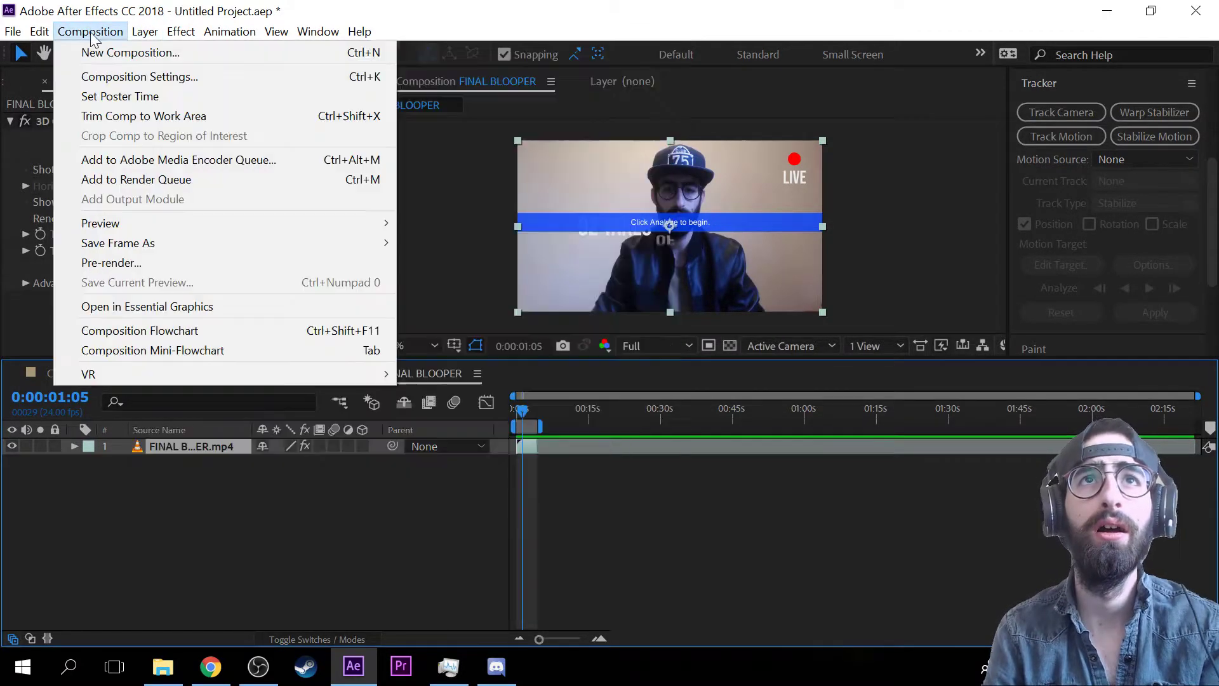
left_click(182, 115)
- Return to the first frame, delete the existing 3D Camera Tracker effect, and run Track Camera again on the shortened FINAL BLOOPER.mp4 layer
left_click_drag(707, 411, 1197, 412)
key("Home")
left_click(59, 119)
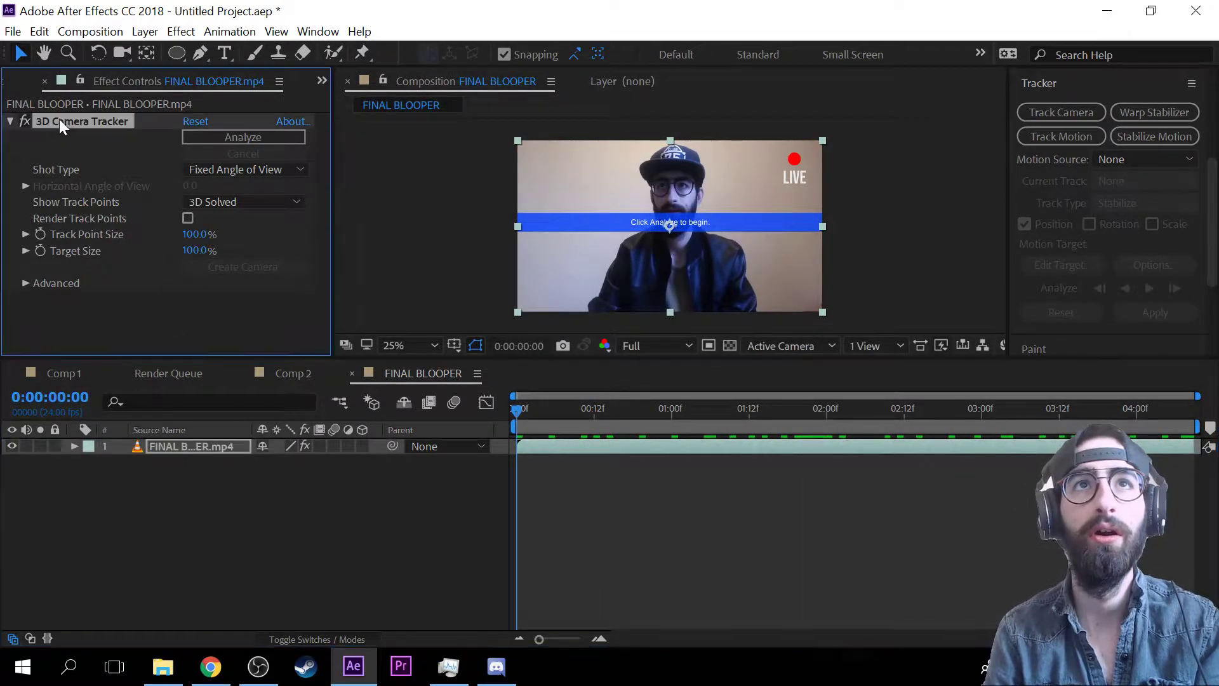
key("Delete")
left_click(1104, 112)
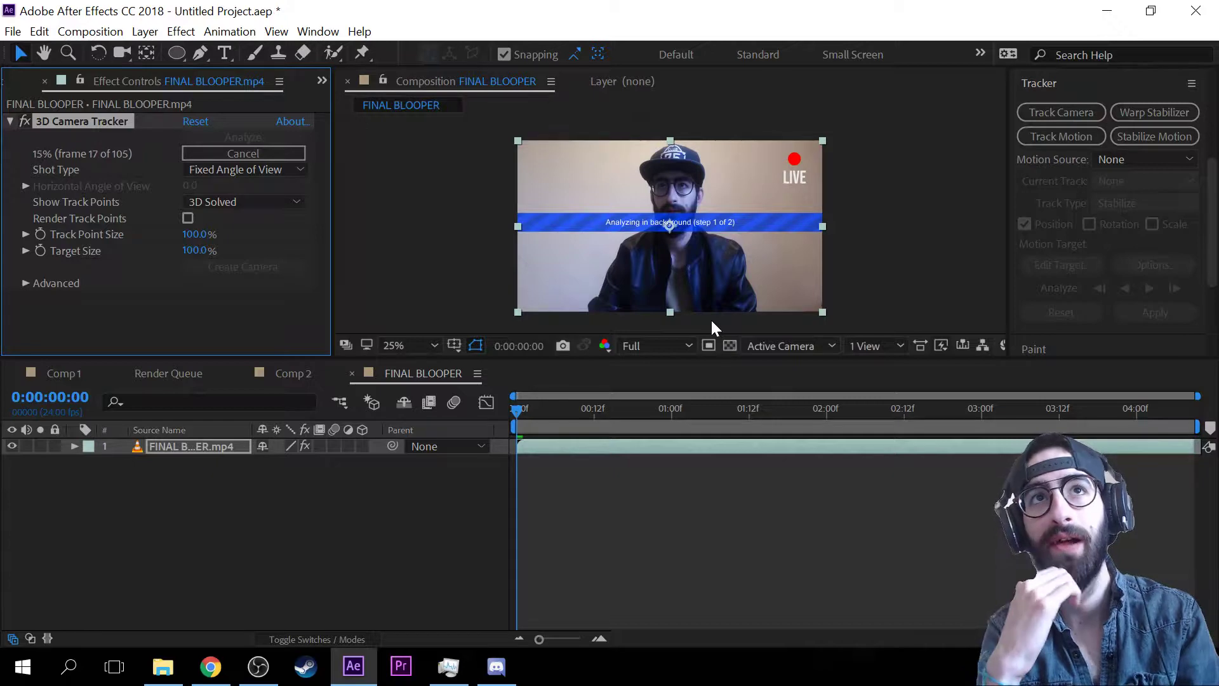
- Switch to File Explorer, open hcw_laptop.zip in Downloads, and look through the image files in its Laptop folder
left_click(164, 666)
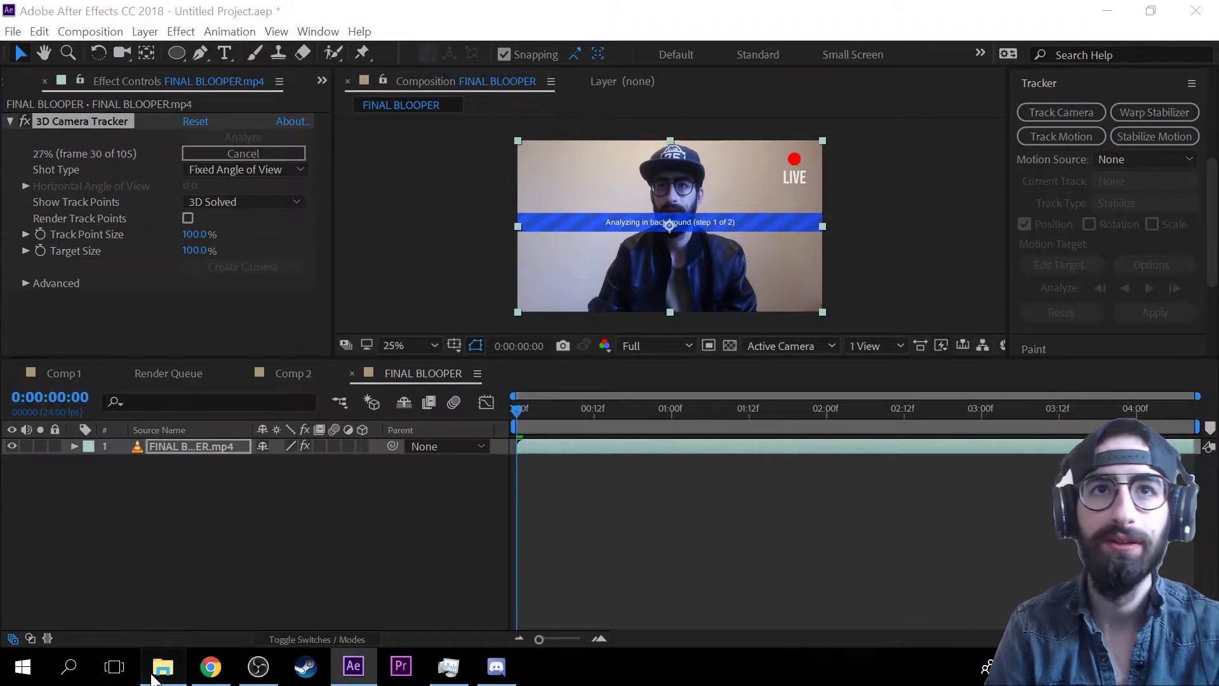
left_click(399, 224)
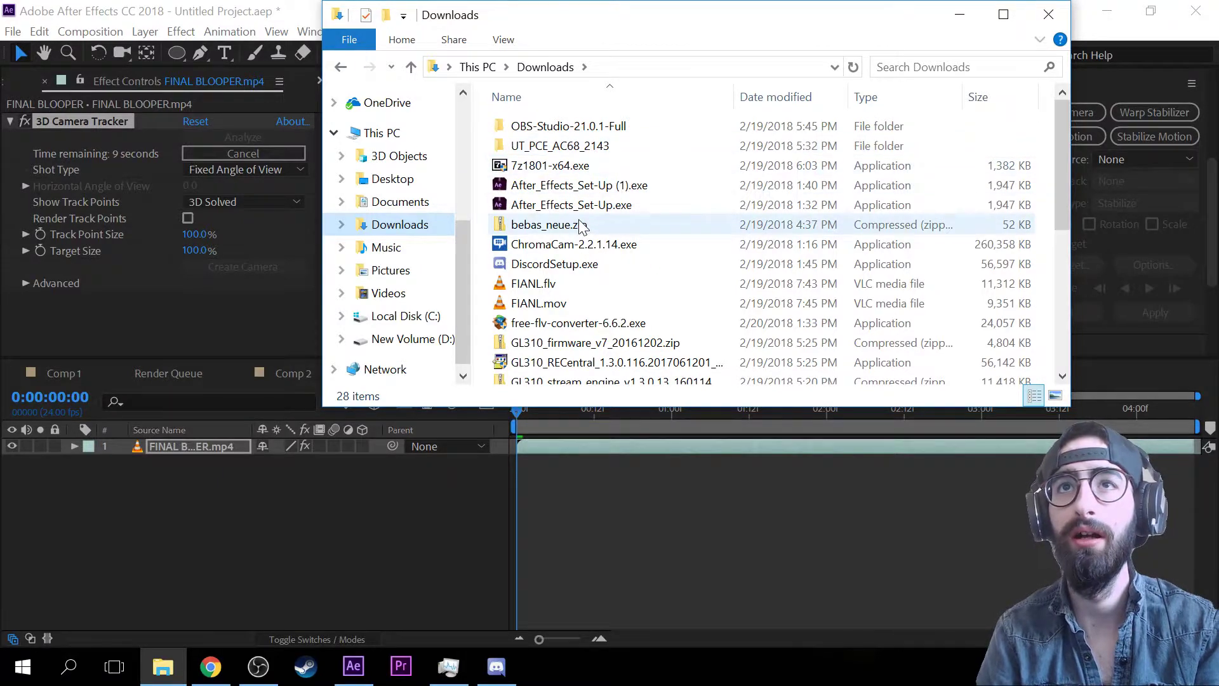
scroll(626, 325, "down", 5)
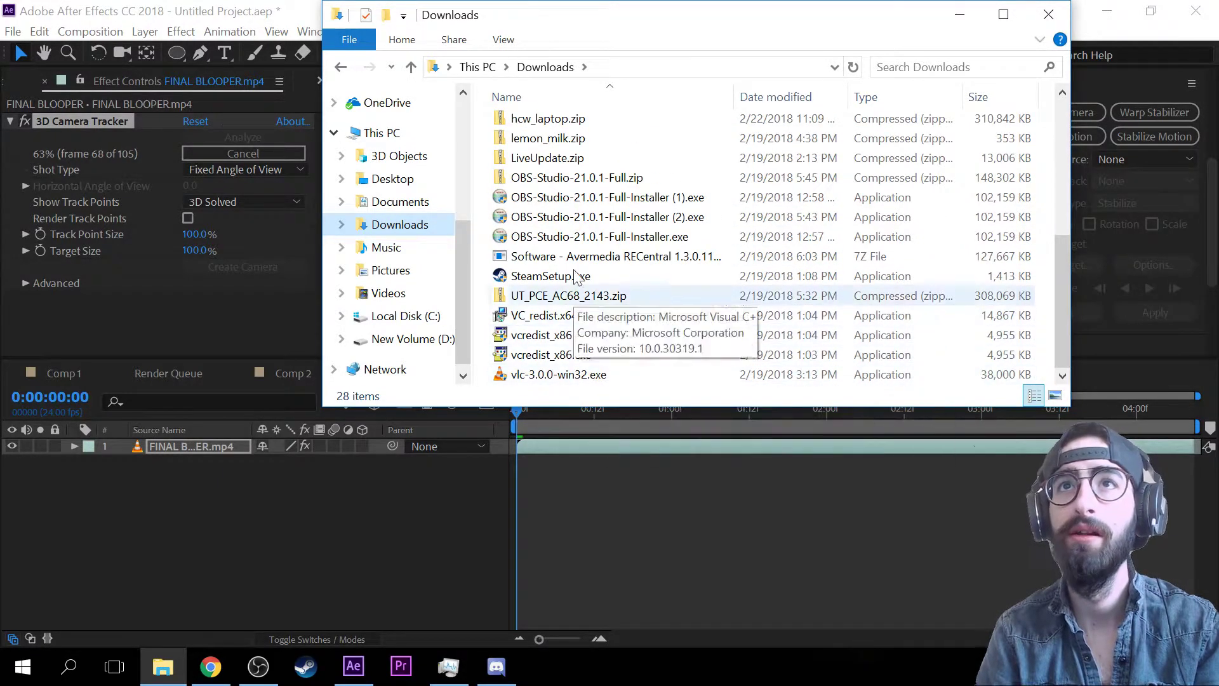
scroll(580, 356, "up", 1)
scroll(580, 186, "up", 1)
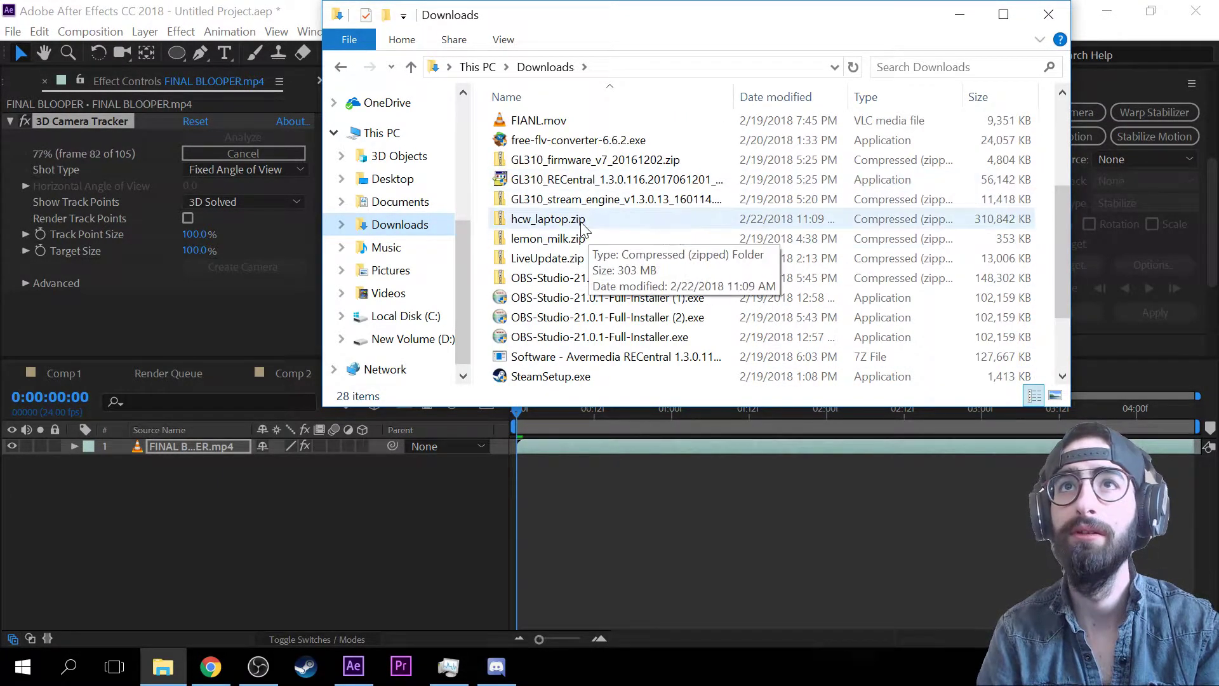
double_click(548, 219)
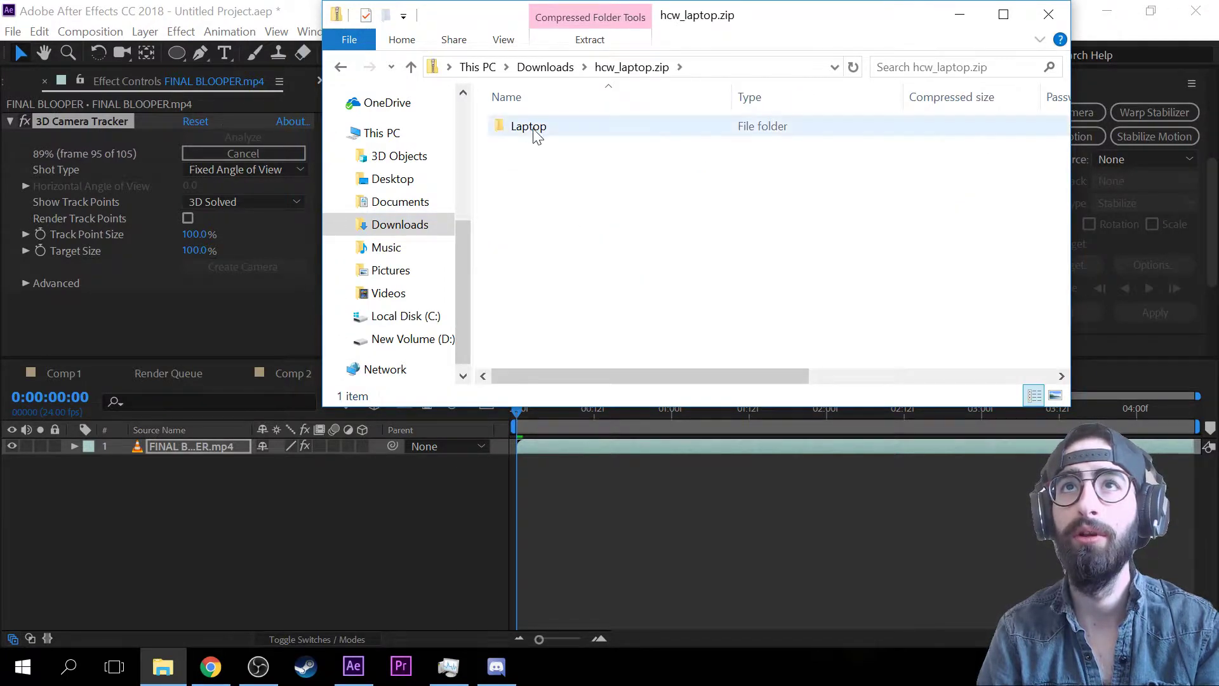
double_click(531, 127)
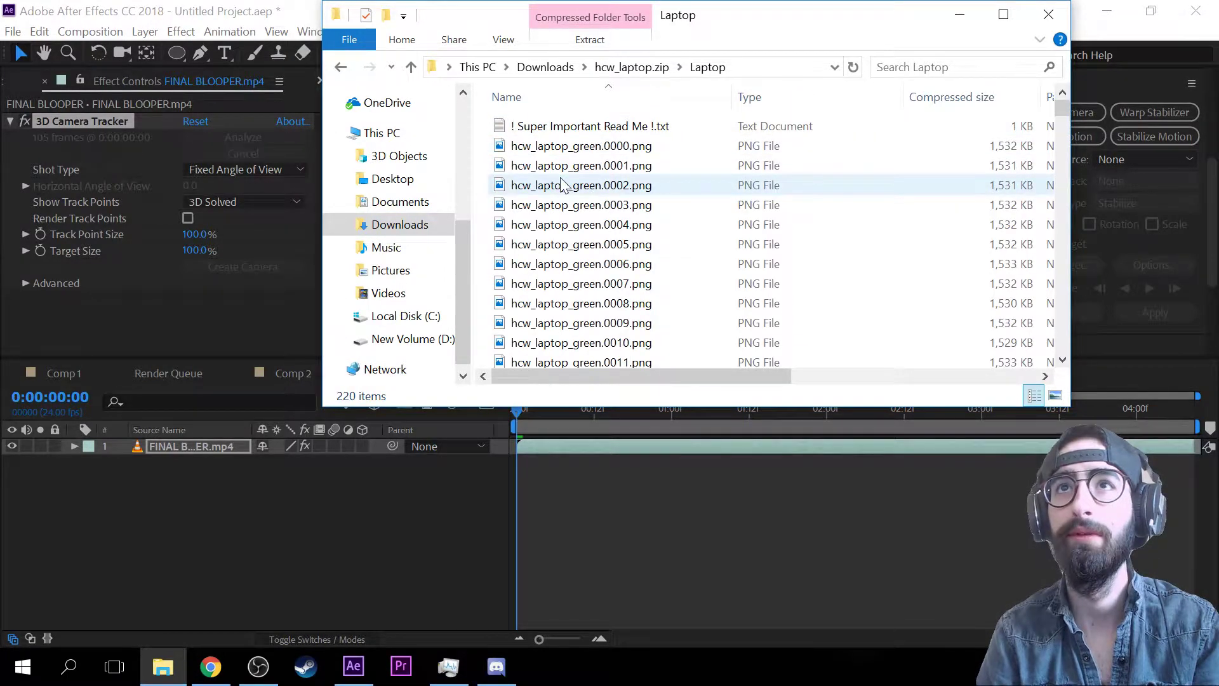
scroll(581, 170, "down", 7)
scroll(590, 183, "up", 8)
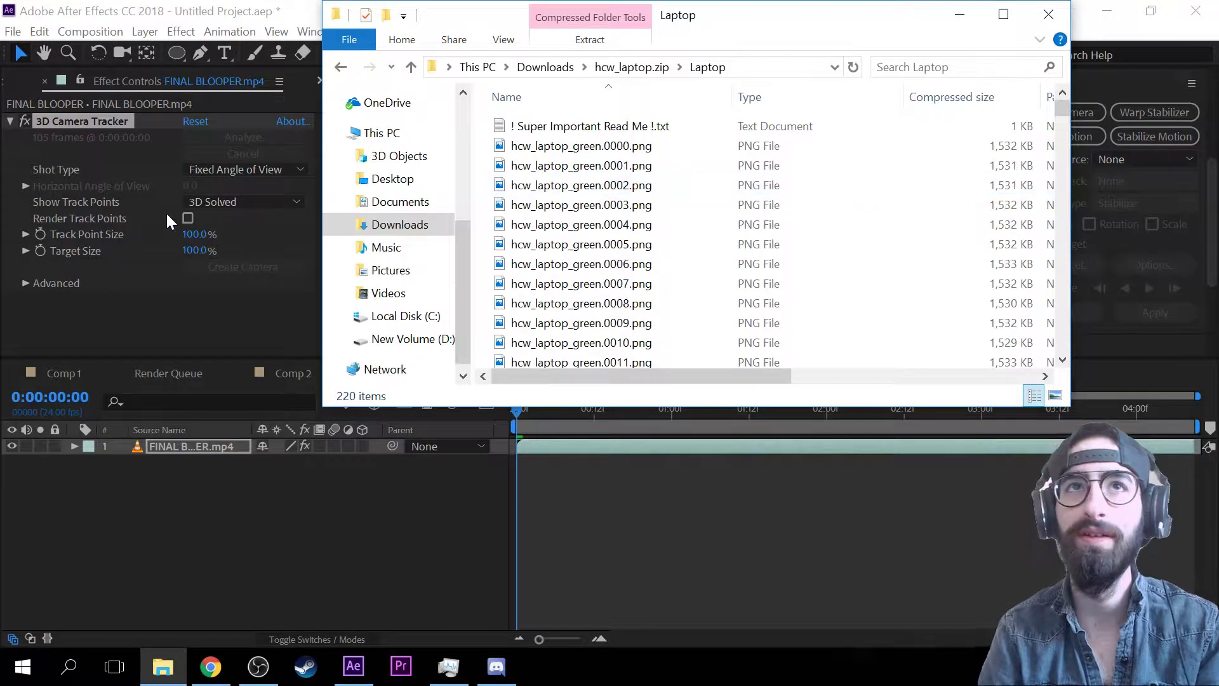
left_click(27, 86)
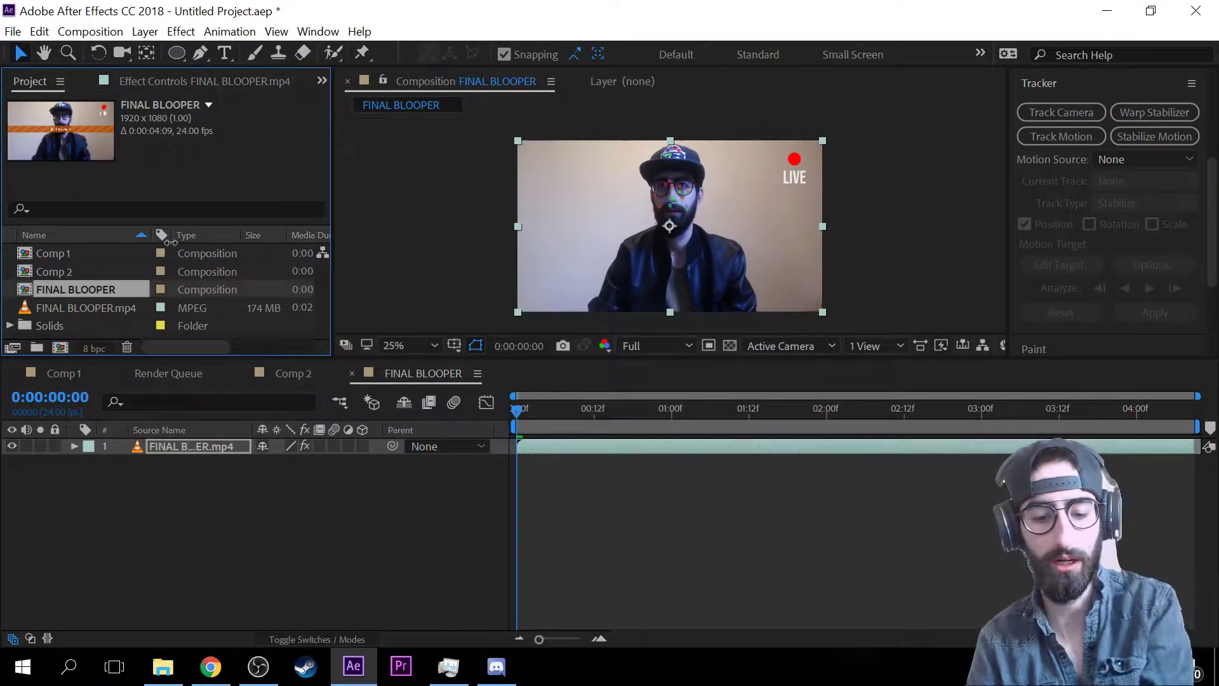
key("ctrl+i")
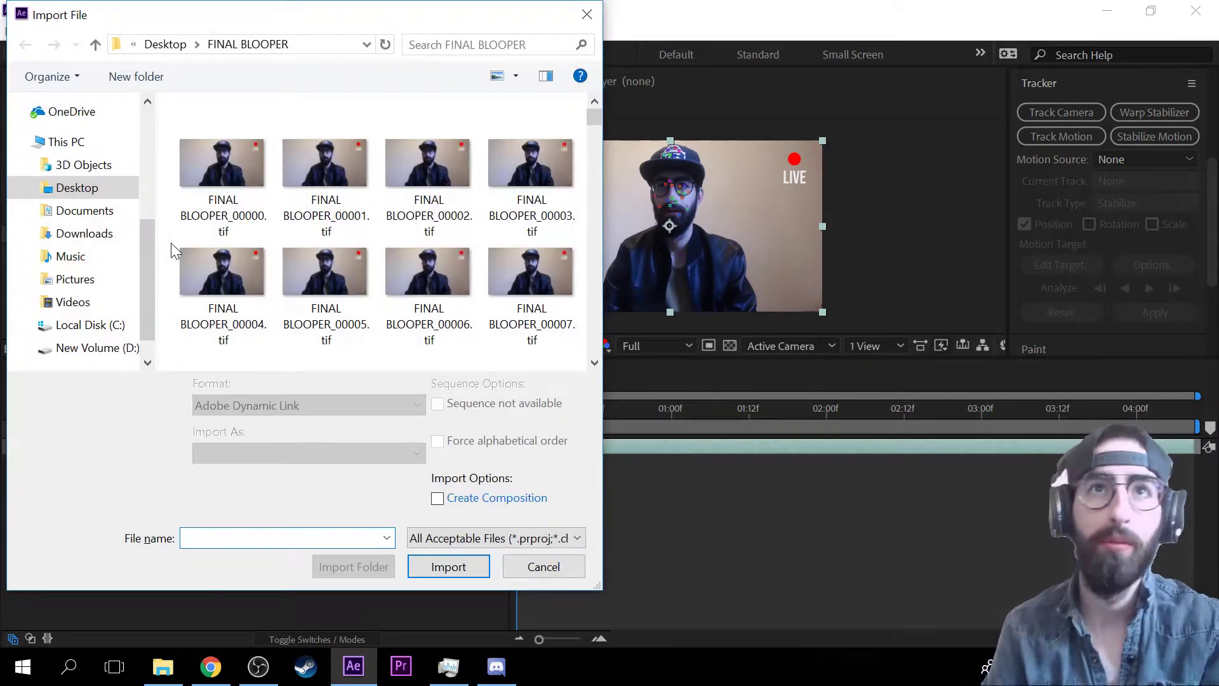
left_click(88, 212)
left_click(119, 234)
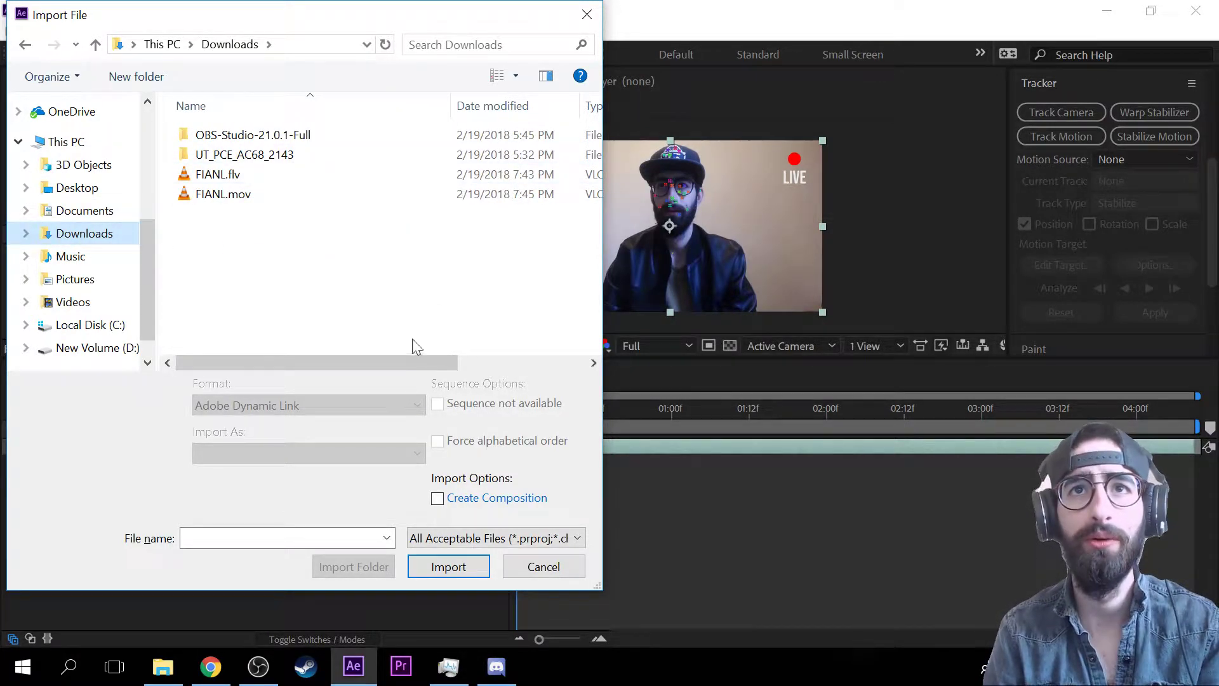
left_click(544, 566)
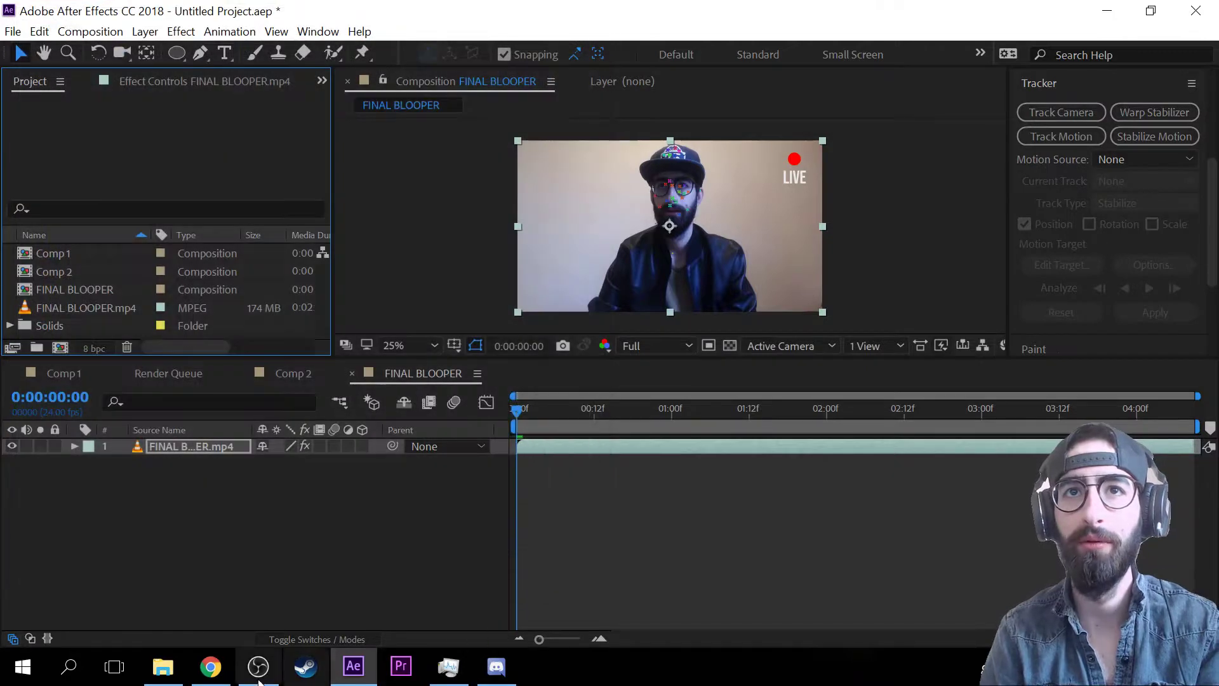
- Switch to File Explorer and copy the Laptop folder out of hcw_laptop.zip into Downloads
left_click(164, 667)
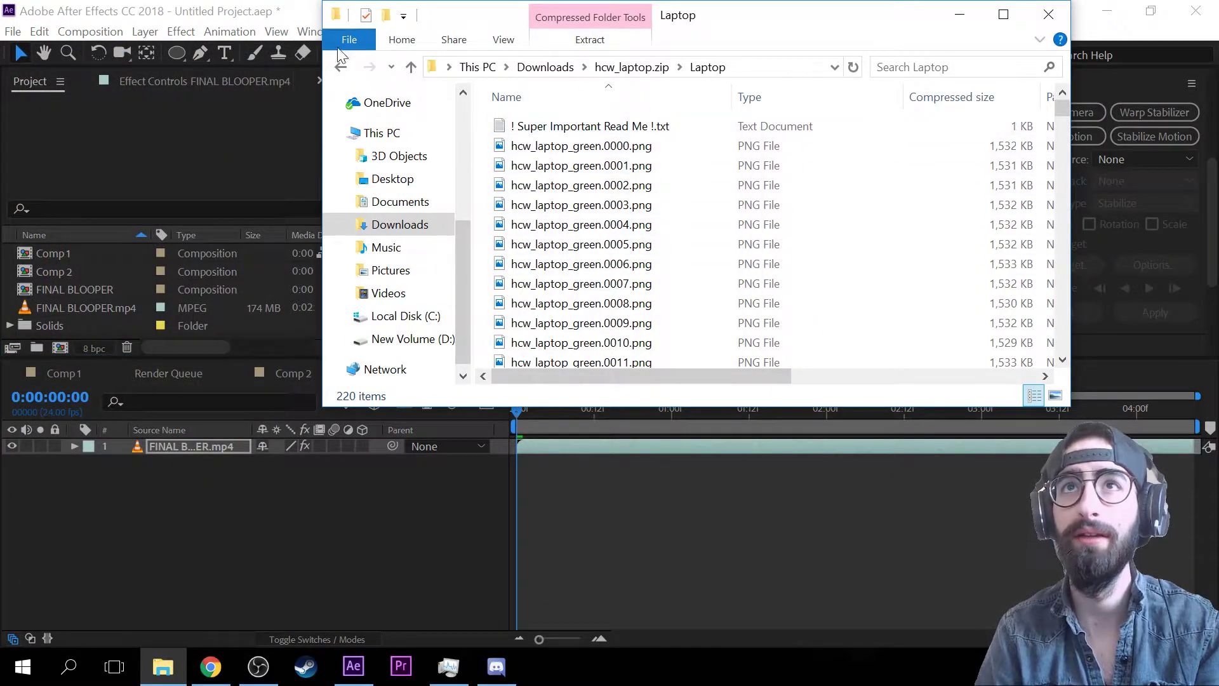
left_click(341, 68)
left_click_drag(569, 128, 550, 69)
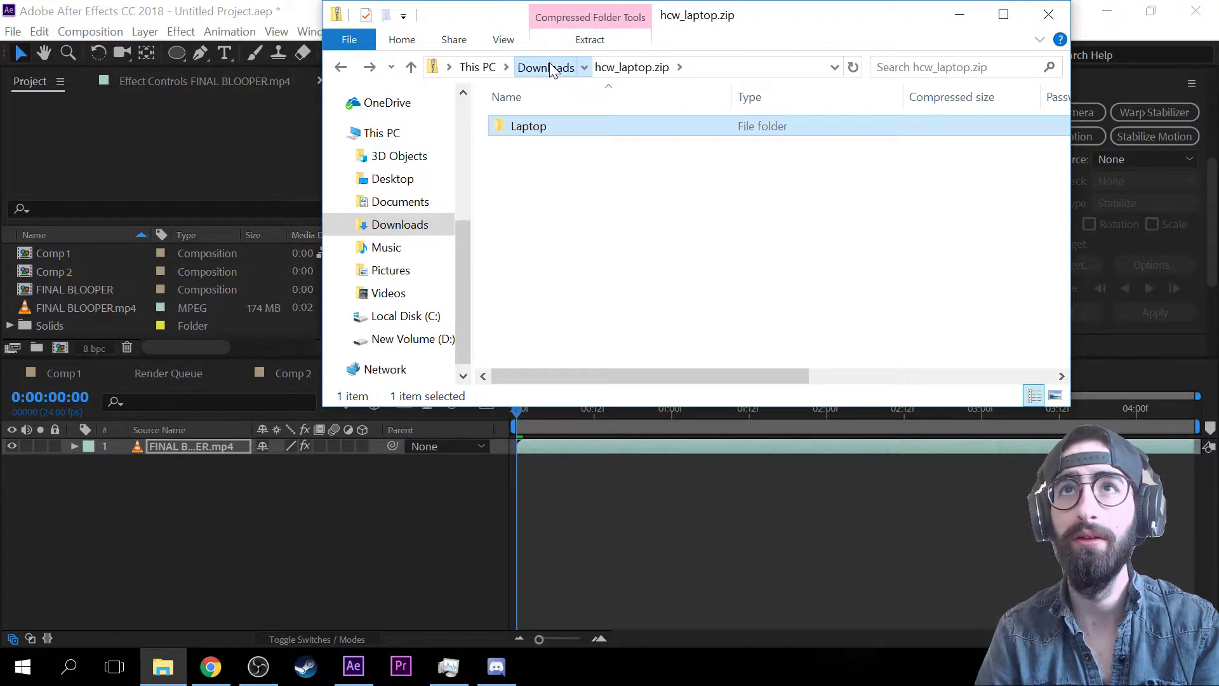
left_click(550, 67)
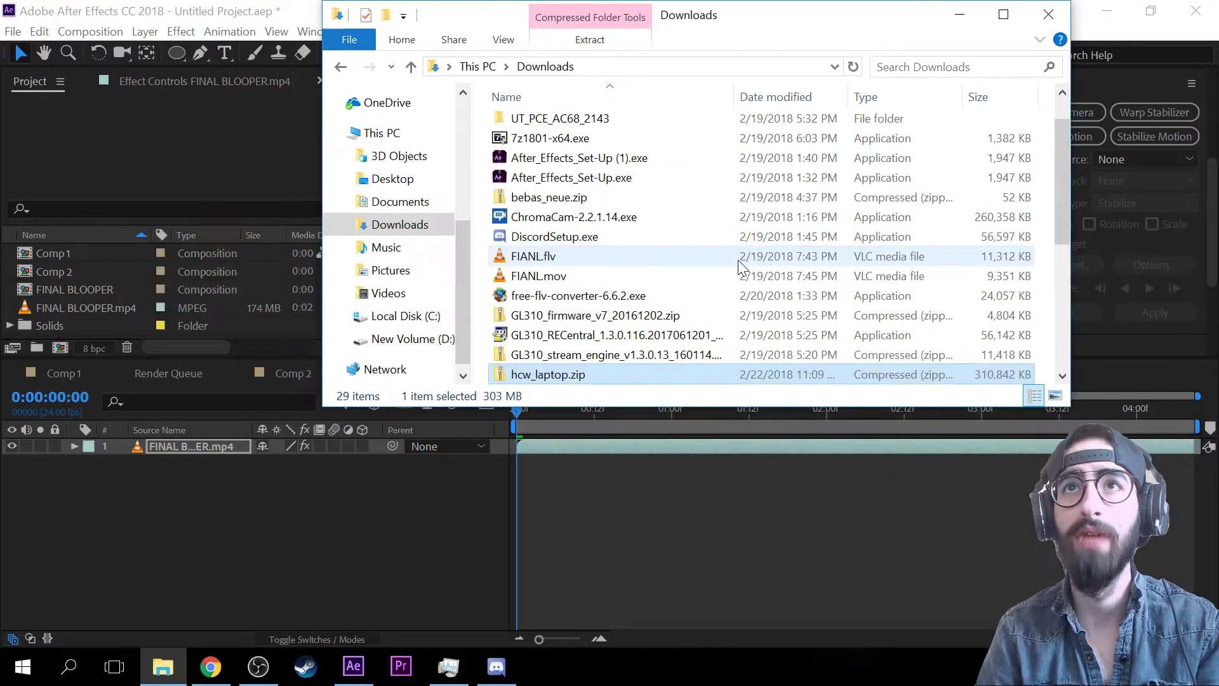
scroll(680, 257, "down", 3)
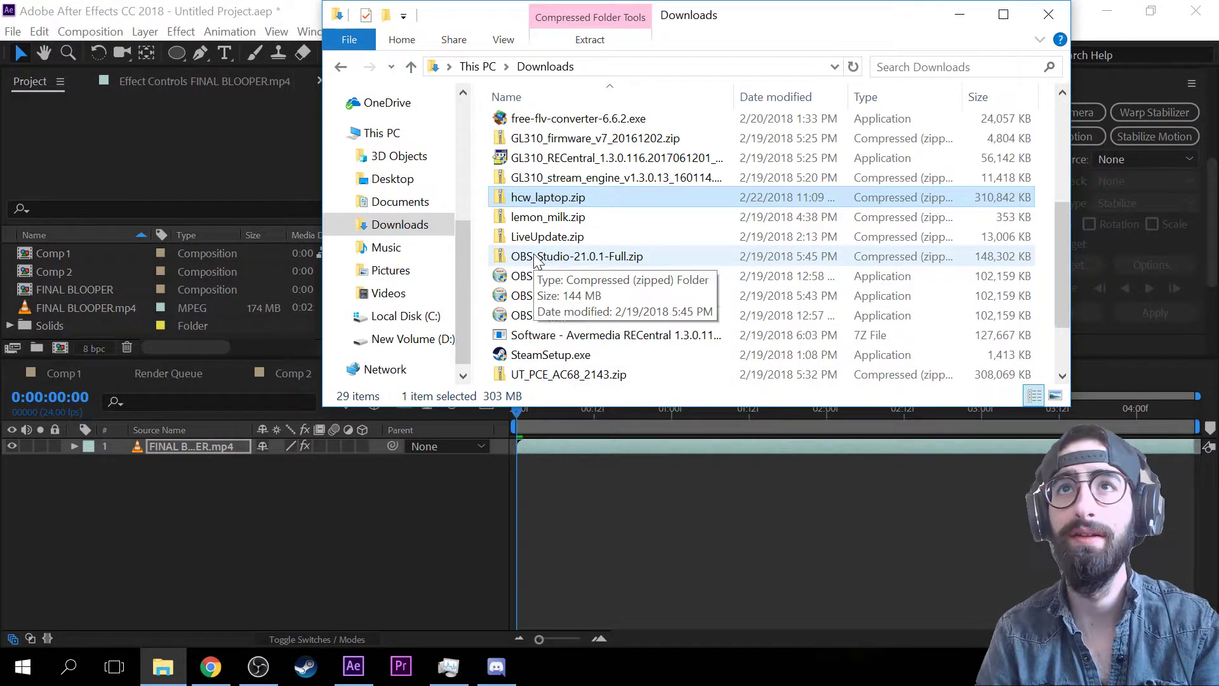
scroll(517, 261, "up", 4)
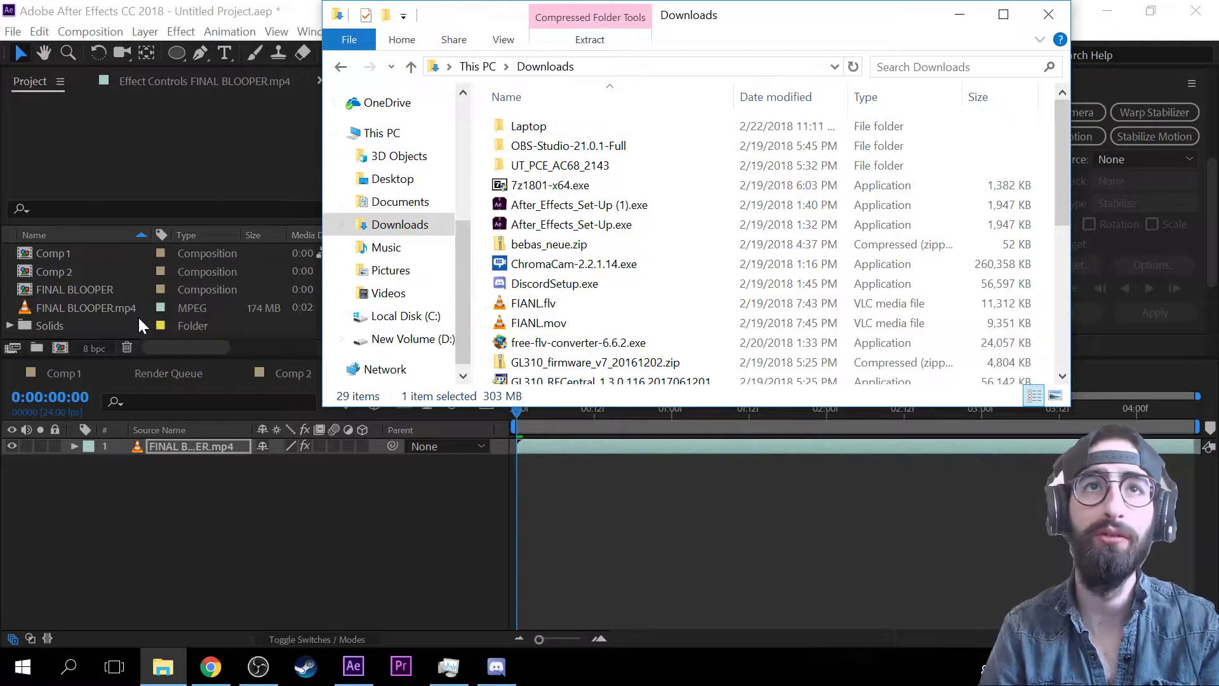
- Switch back to After Effects and import the hcw_laptop_green images from Downloads > Laptop as a PNG sequence
left_click(177, 324)
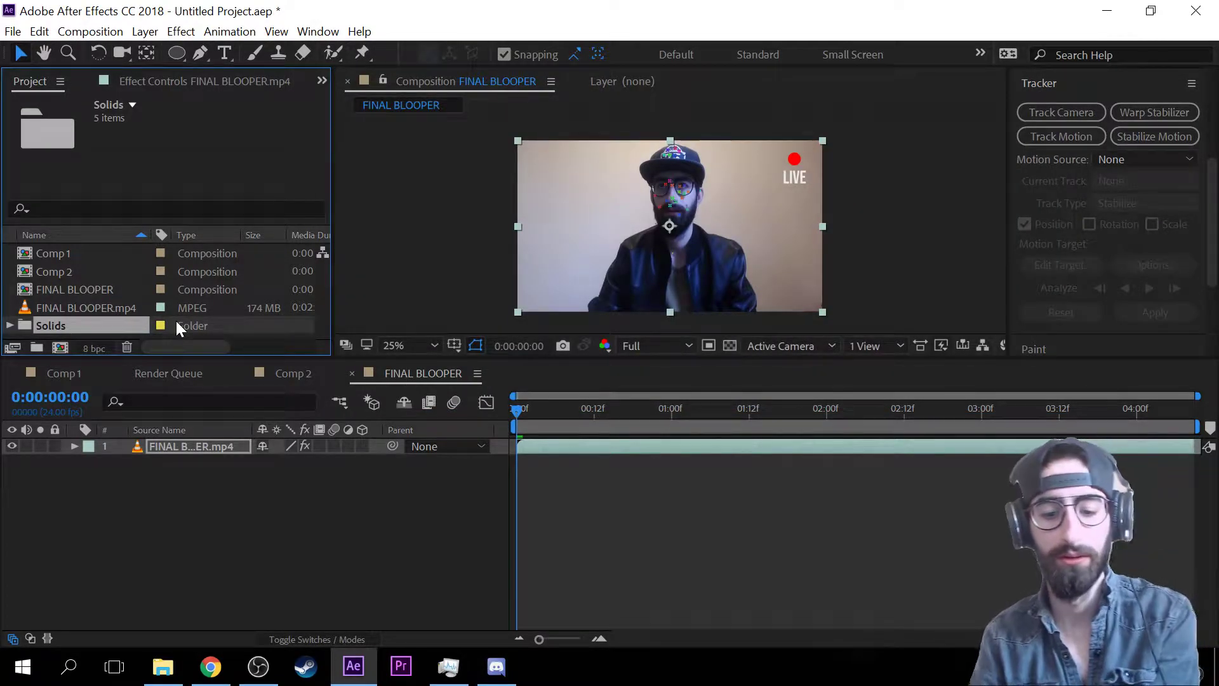
key("ctrl+i")
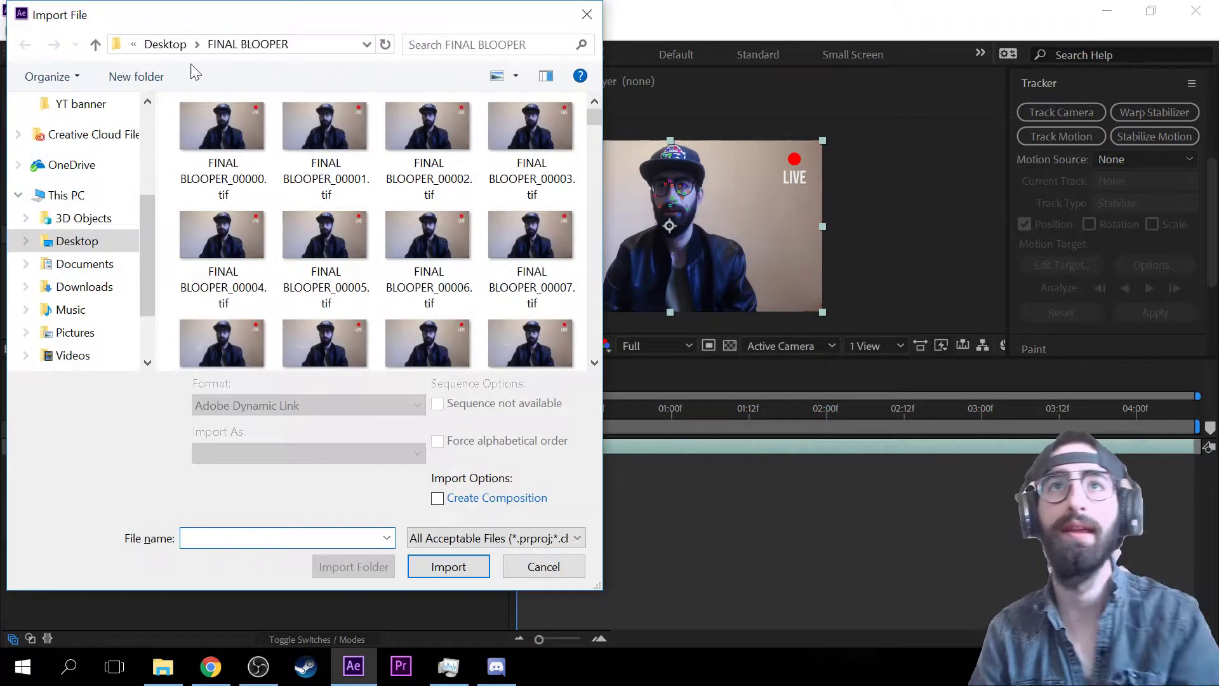
left_click(95, 287)
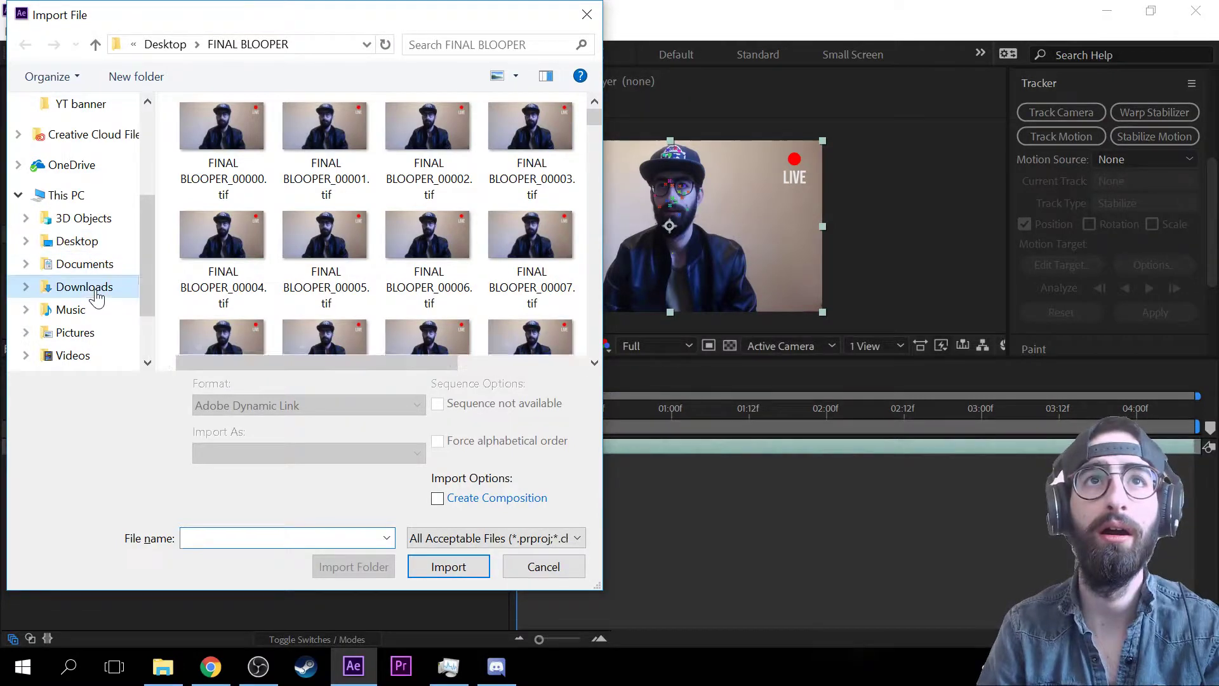
left_click(280, 139)
double_click(282, 141)
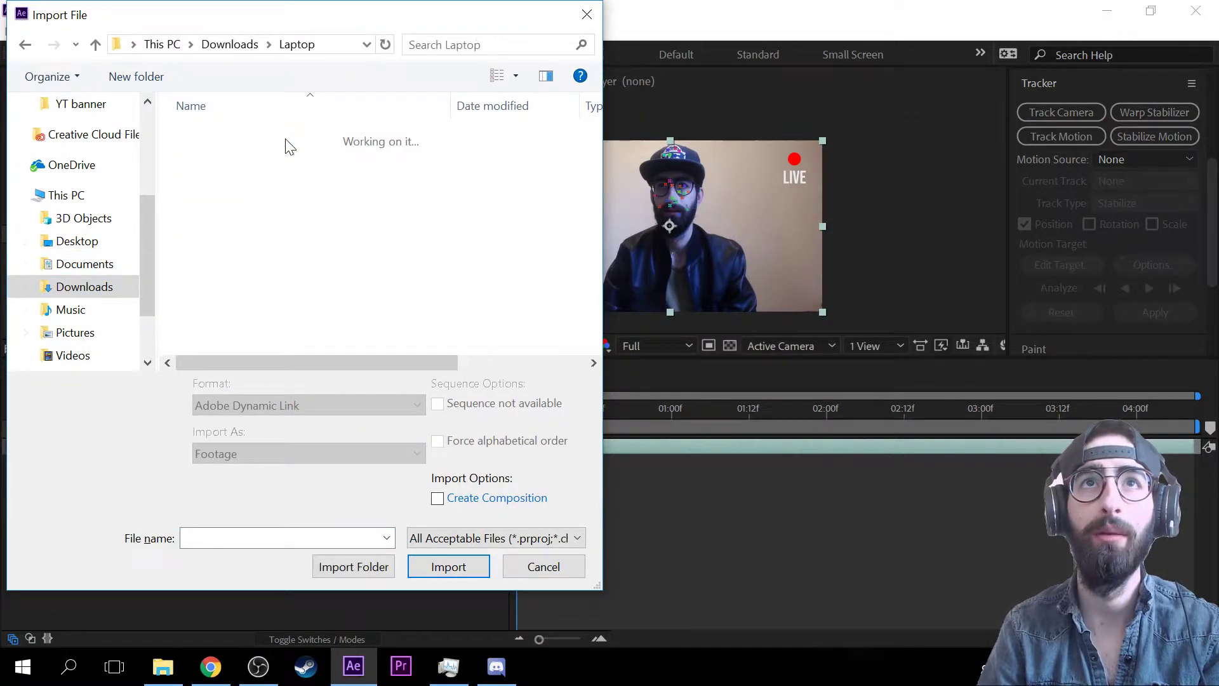
left_click(217, 222)
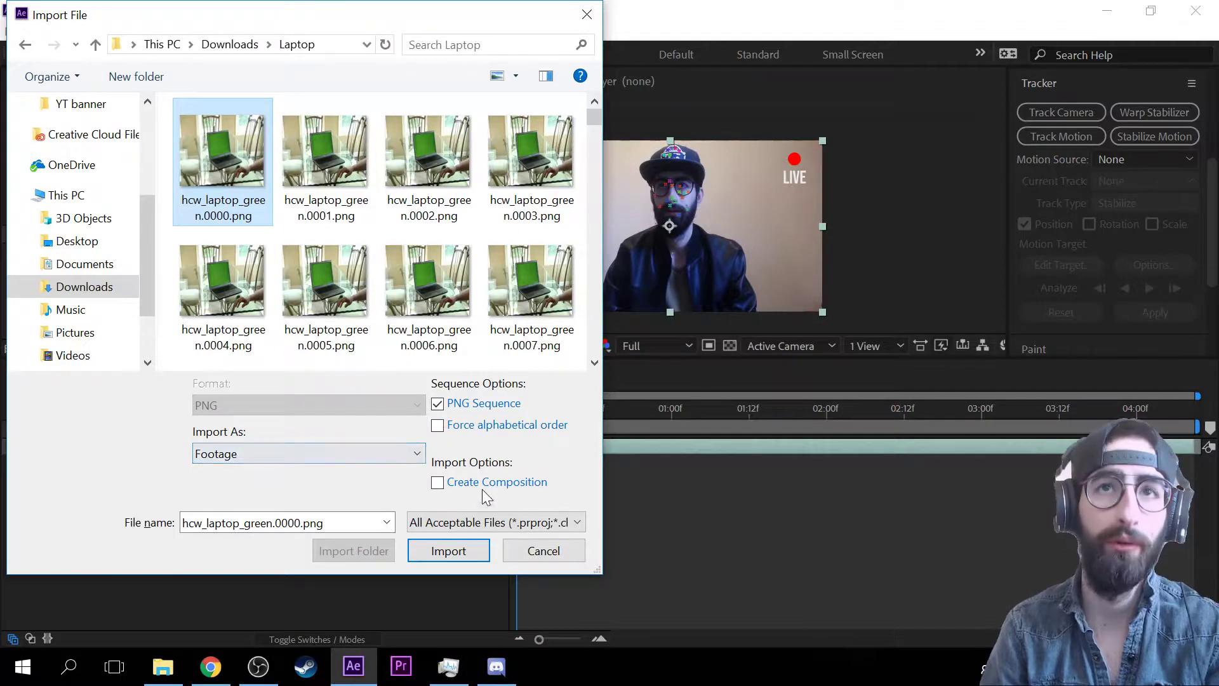
left_click(464, 551)
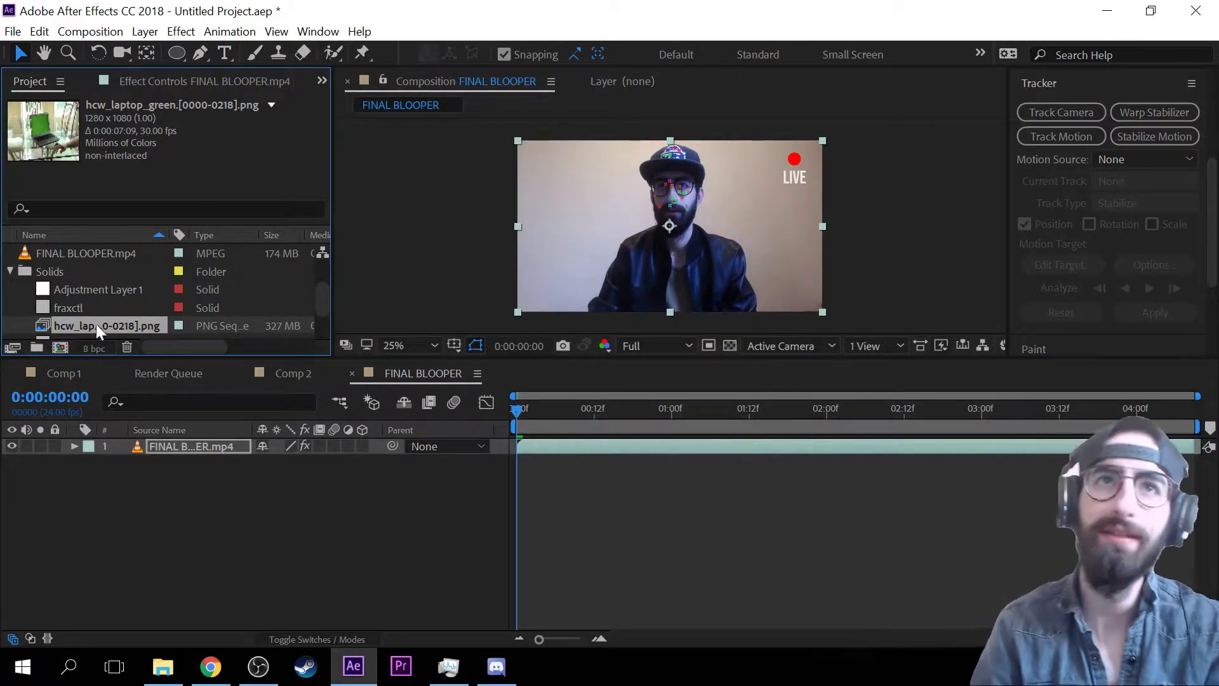
right_click(112, 322)
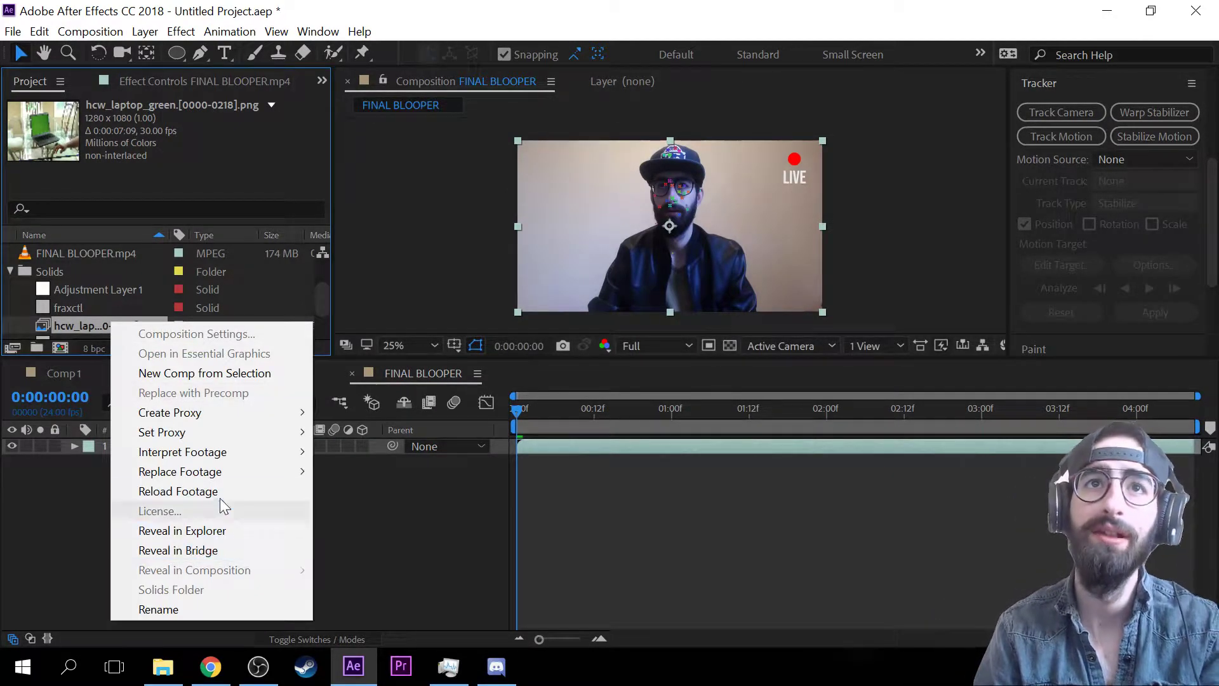
mouse_move(252, 452)
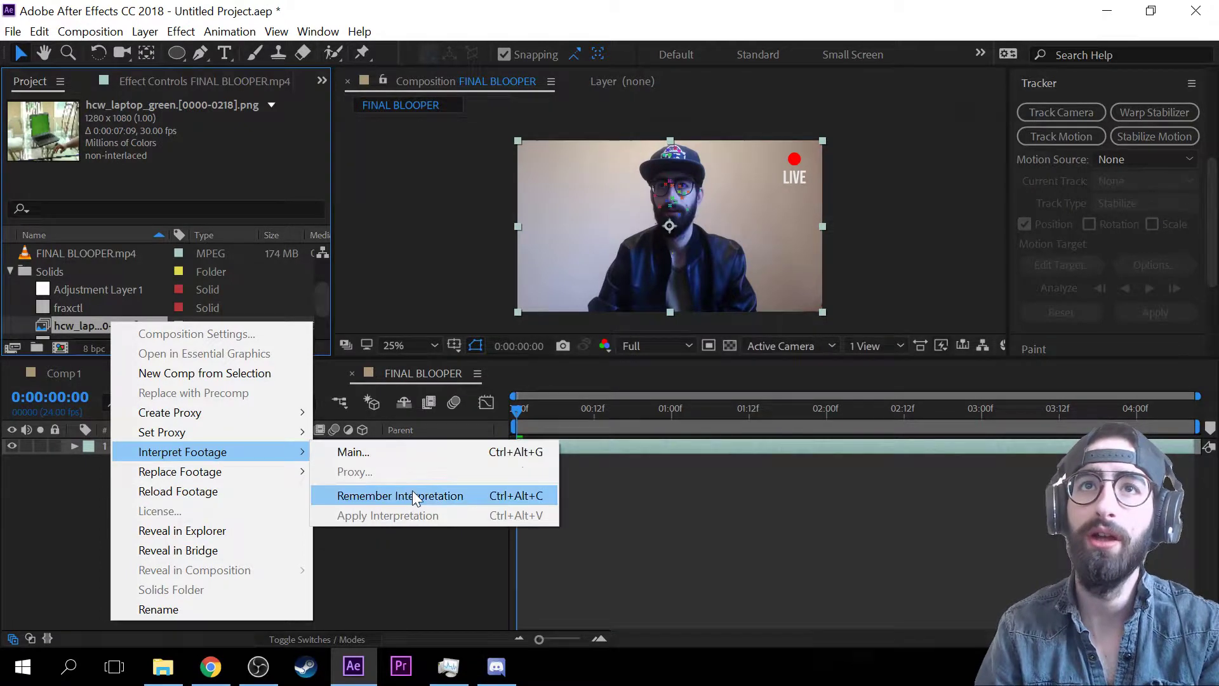
left_click(412, 459)
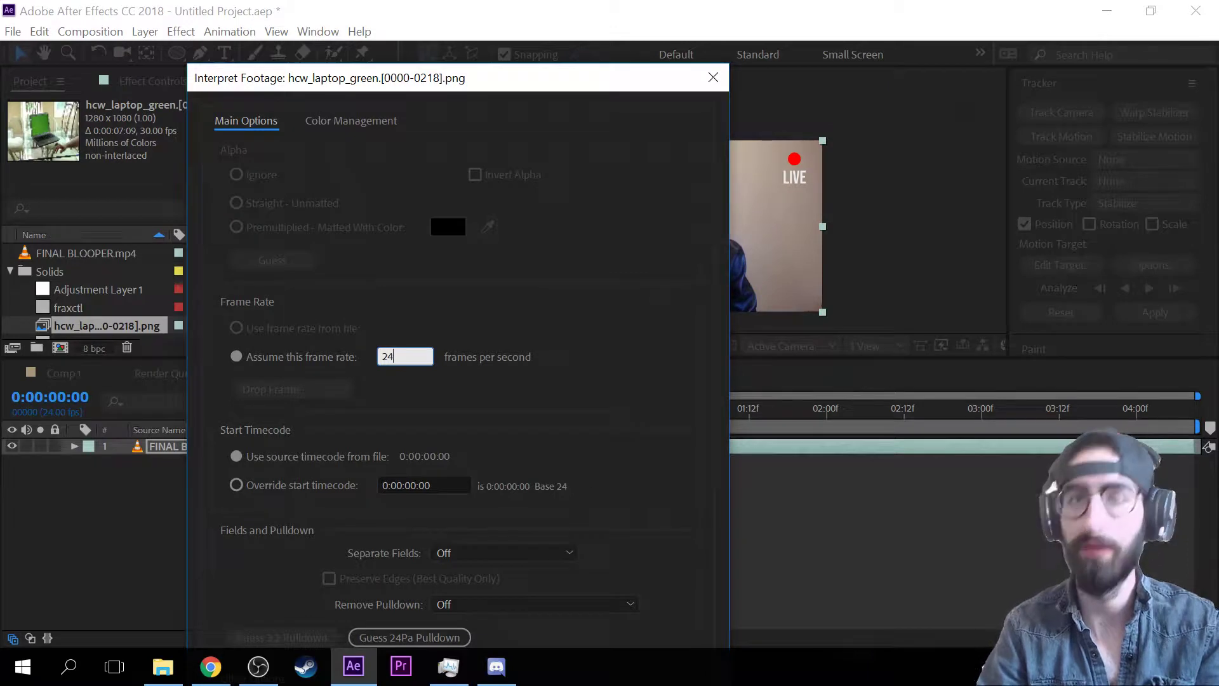
left_click_drag(520, 87, 585, 18)
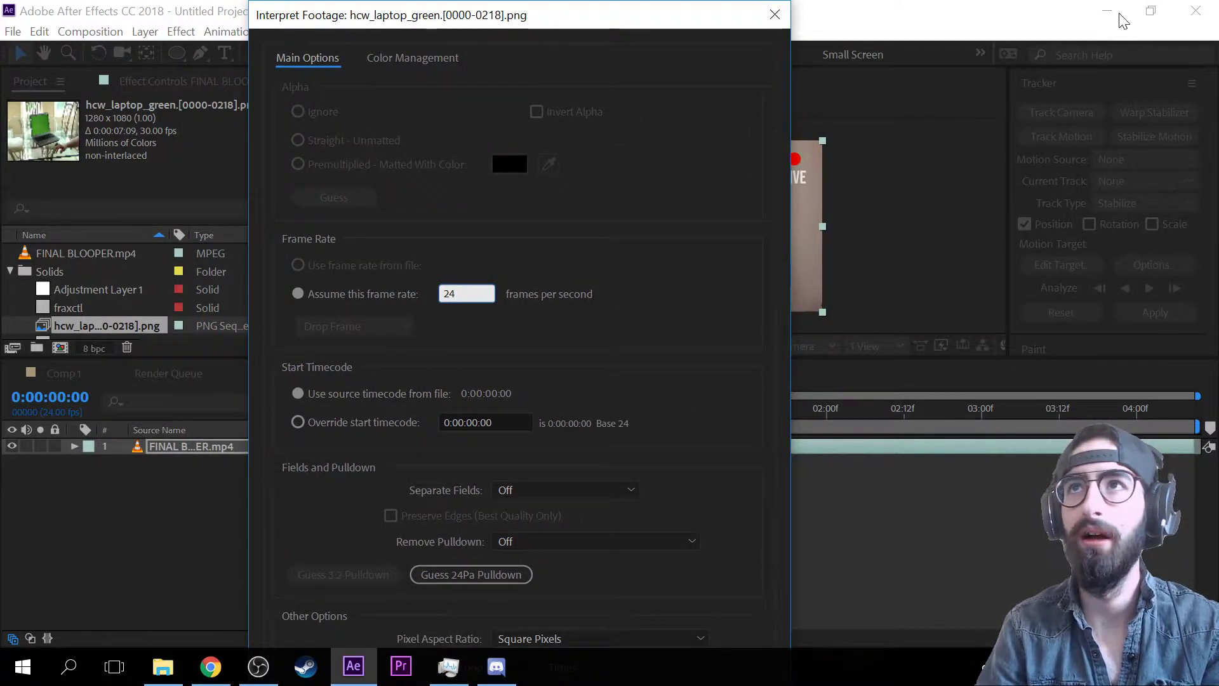
left_click(775, 14)
- Minimize After Effects, open the Windows display settings, and set the text and app scaling to 100%
left_click(1106, 11)
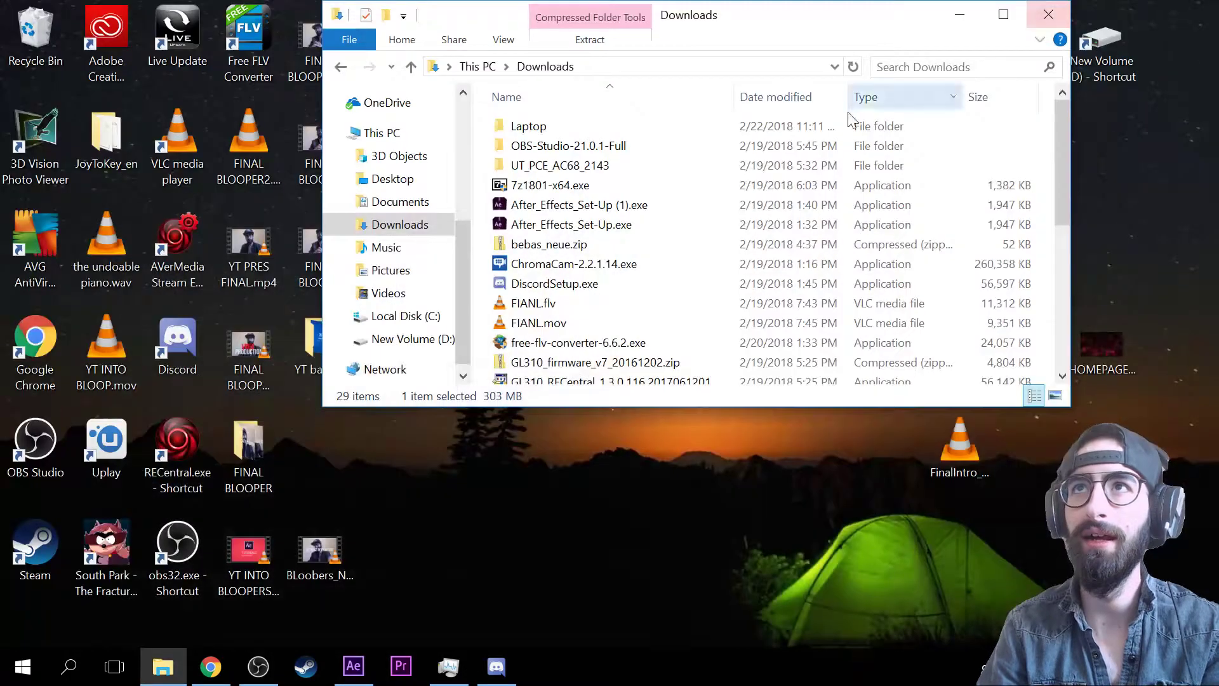
right_click(675, 502)
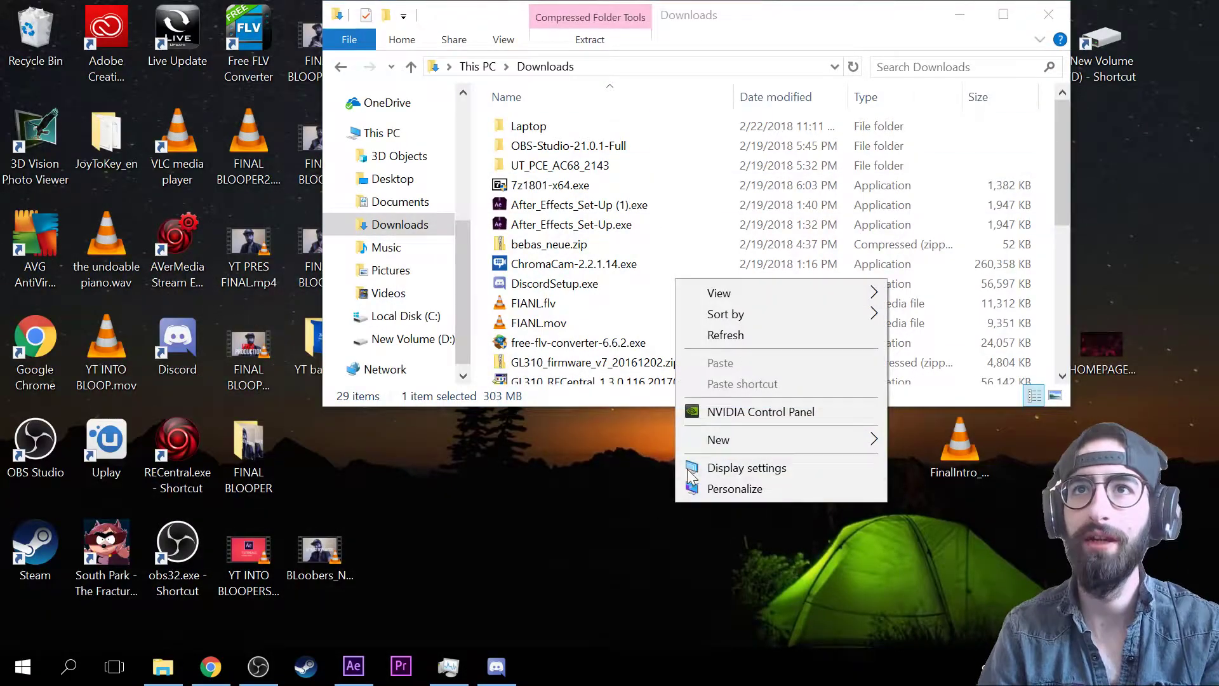
left_click(754, 469)
left_click(435, 335)
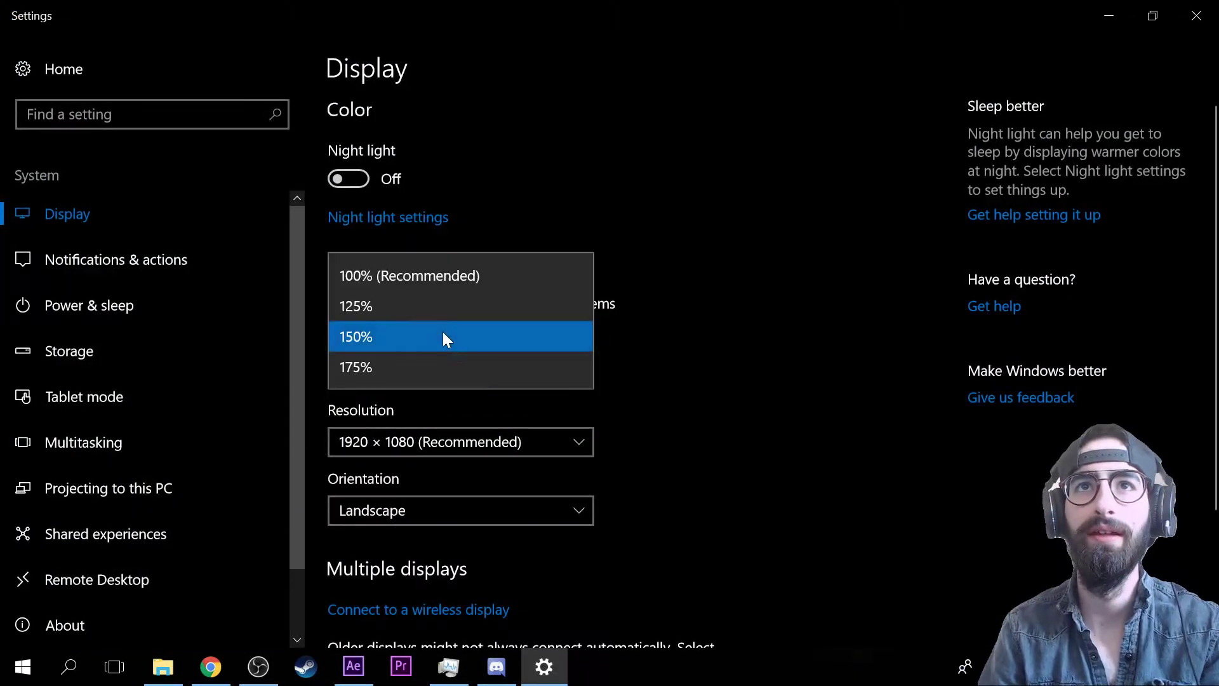
left_click(444, 275)
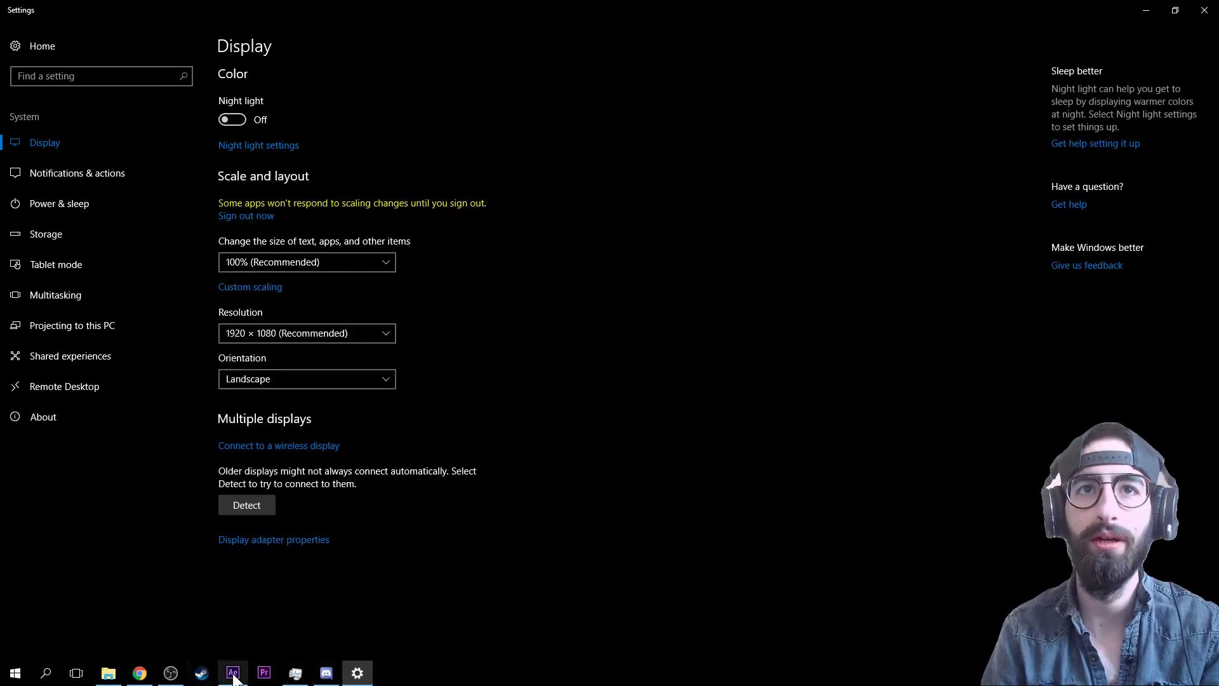
- Switch back to After Effects and interpret the hcw_laptop_green PNG sequence at 24 frames per second
left_click(233, 675)
right_click(89, 252)
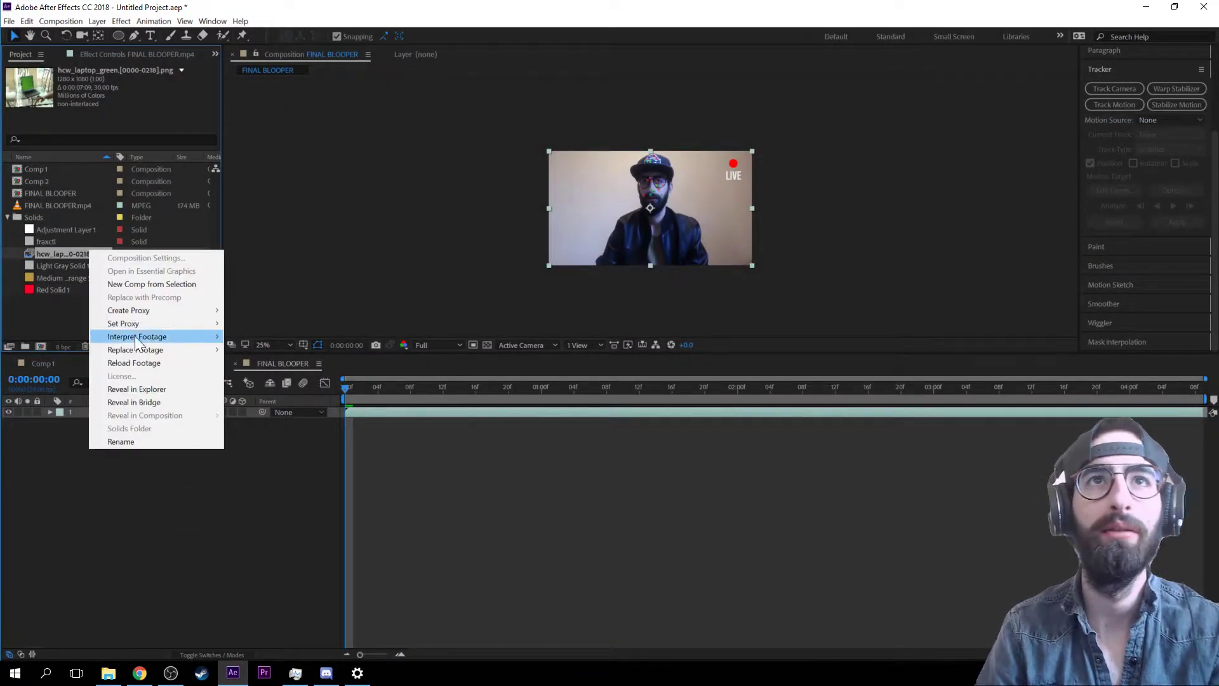
mouse_move(184, 334)
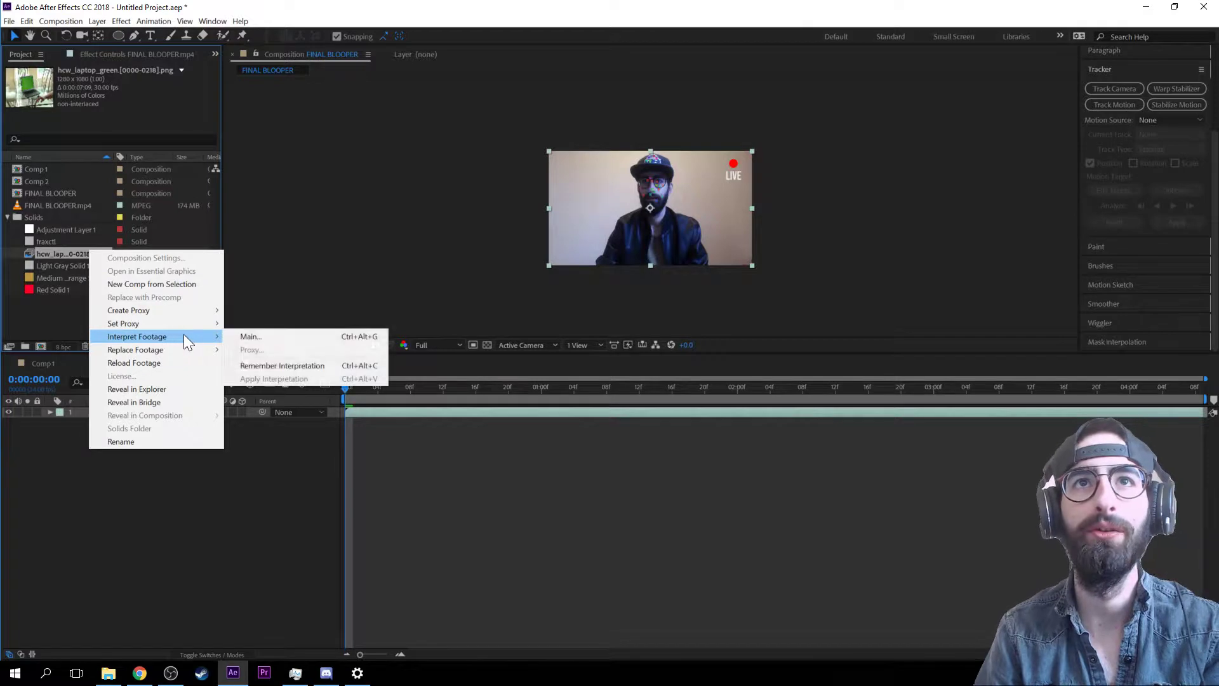
left_click(322, 336)
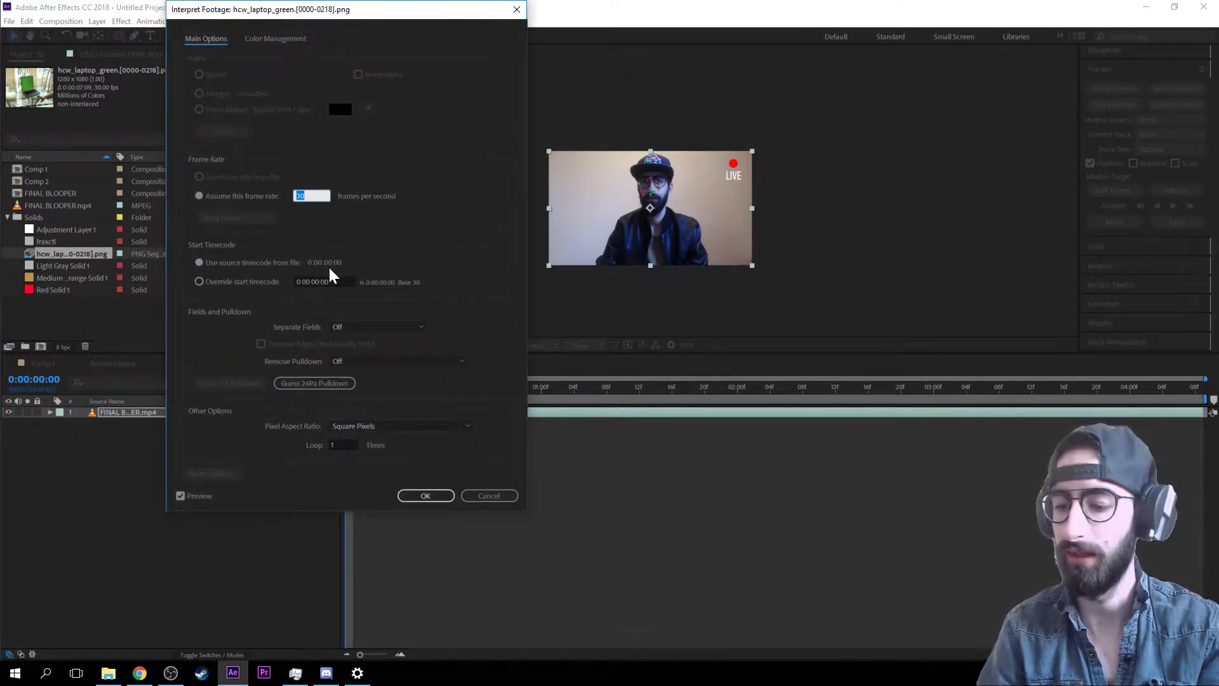
type("24")
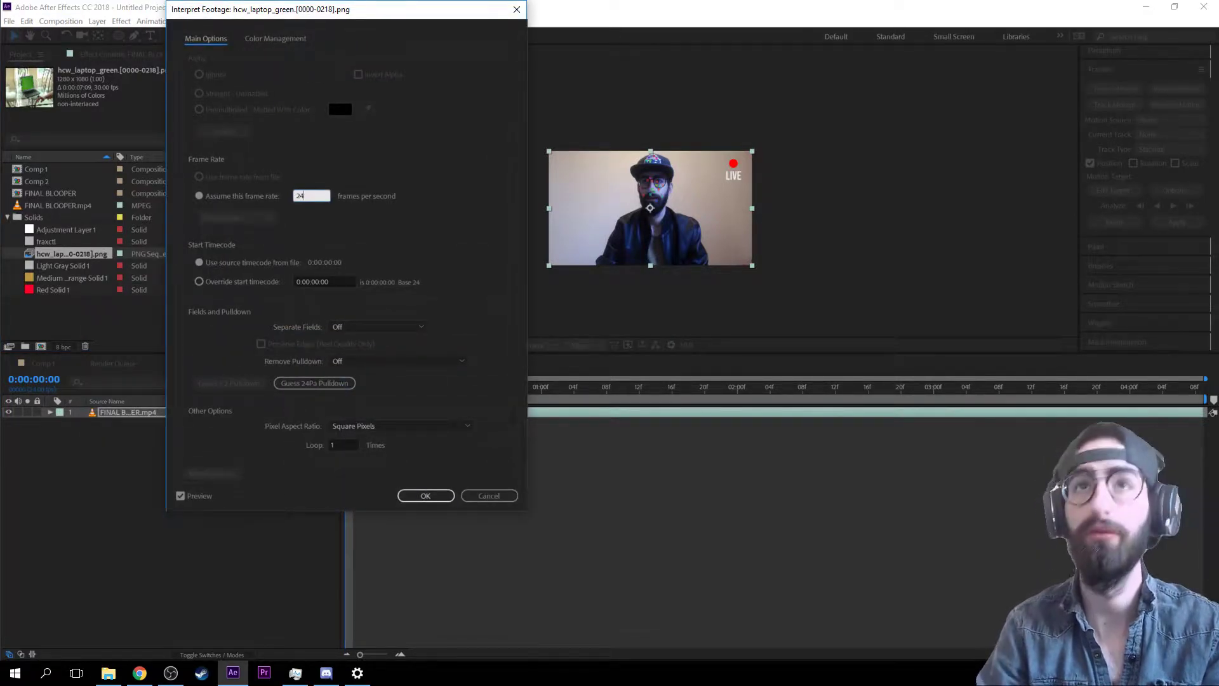
left_click(424, 496)
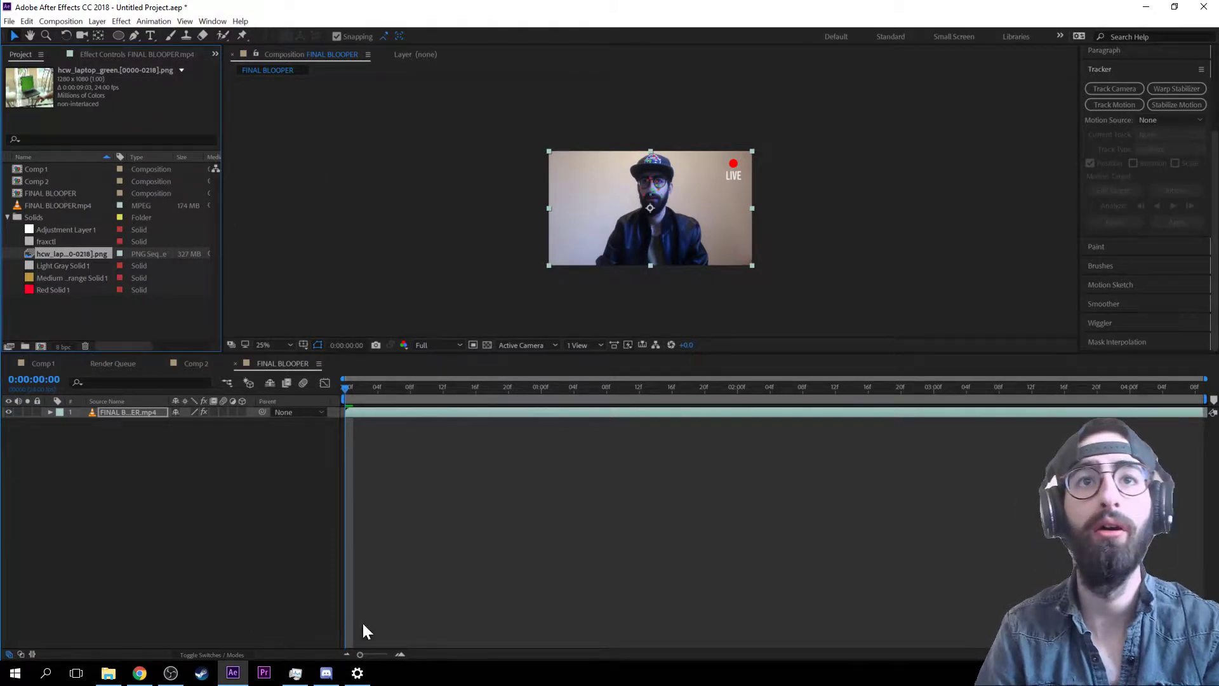
- Set the Windows display scaling to 150% in Settings and switch back to After Effects
left_click(358, 673)
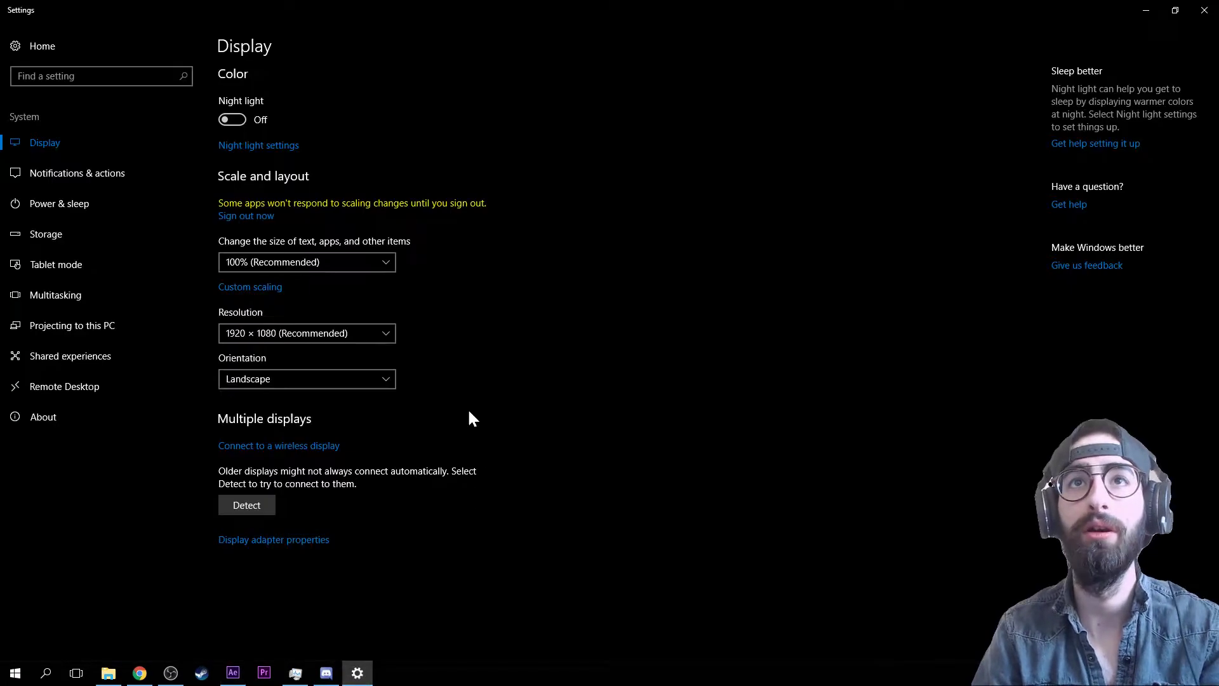
left_click(336, 263)
left_click(325, 304)
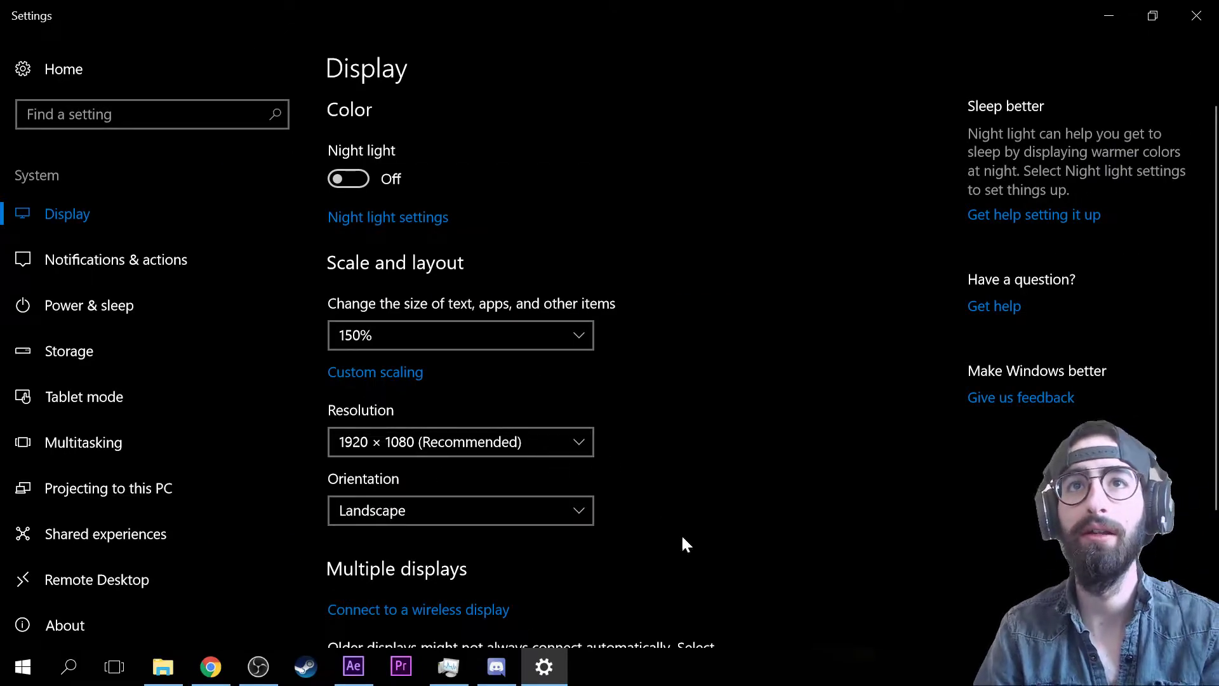
left_click(352, 673)
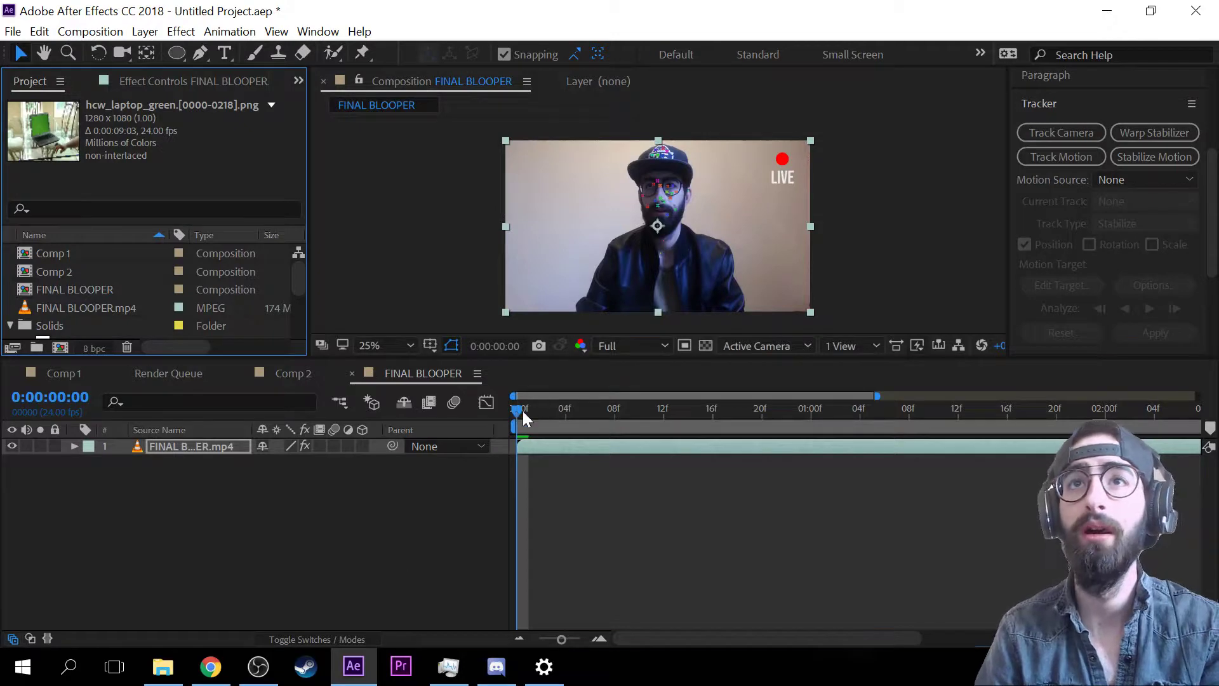
- Show the 3D Camera Tracker effect of FINAL BLOOPER.mp4 and examine its track points on the face at the first frame
left_click_drag(525, 418, 296, 380)
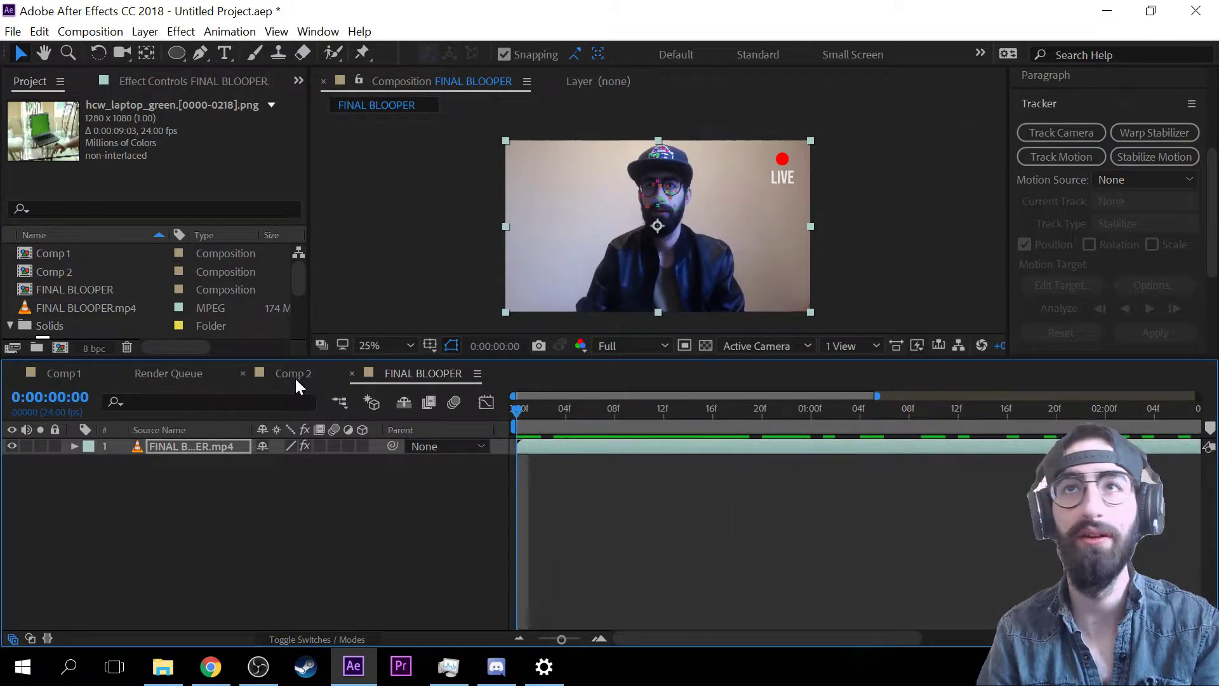
left_click(226, 89)
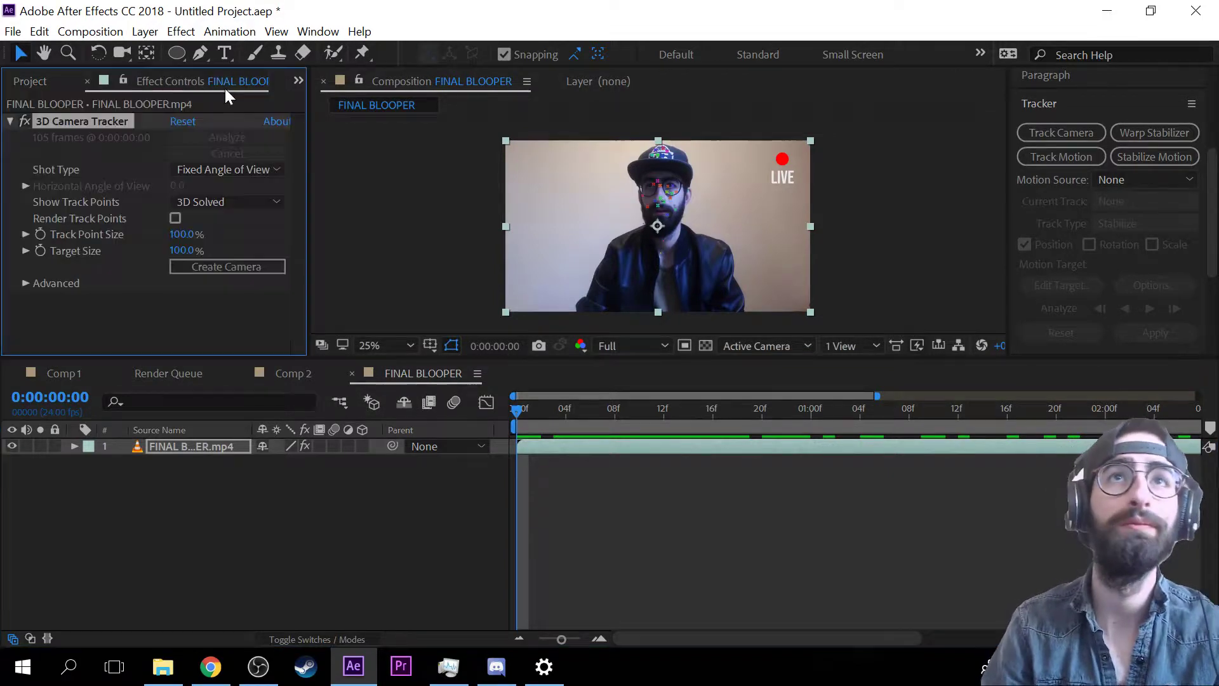
scroll(551, 182, "up", 2)
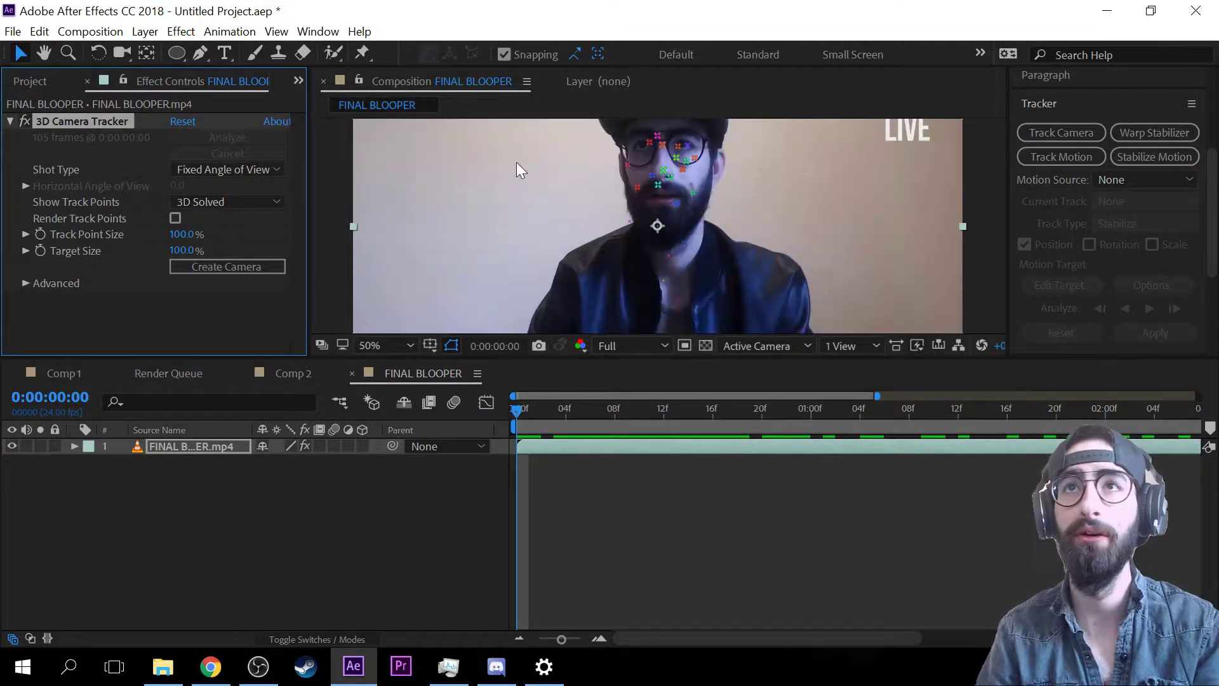
left_click_drag(525, 201, 441, 311)
scroll(486, 254, "up", 1)
left_click_drag(524, 236, 621, 155)
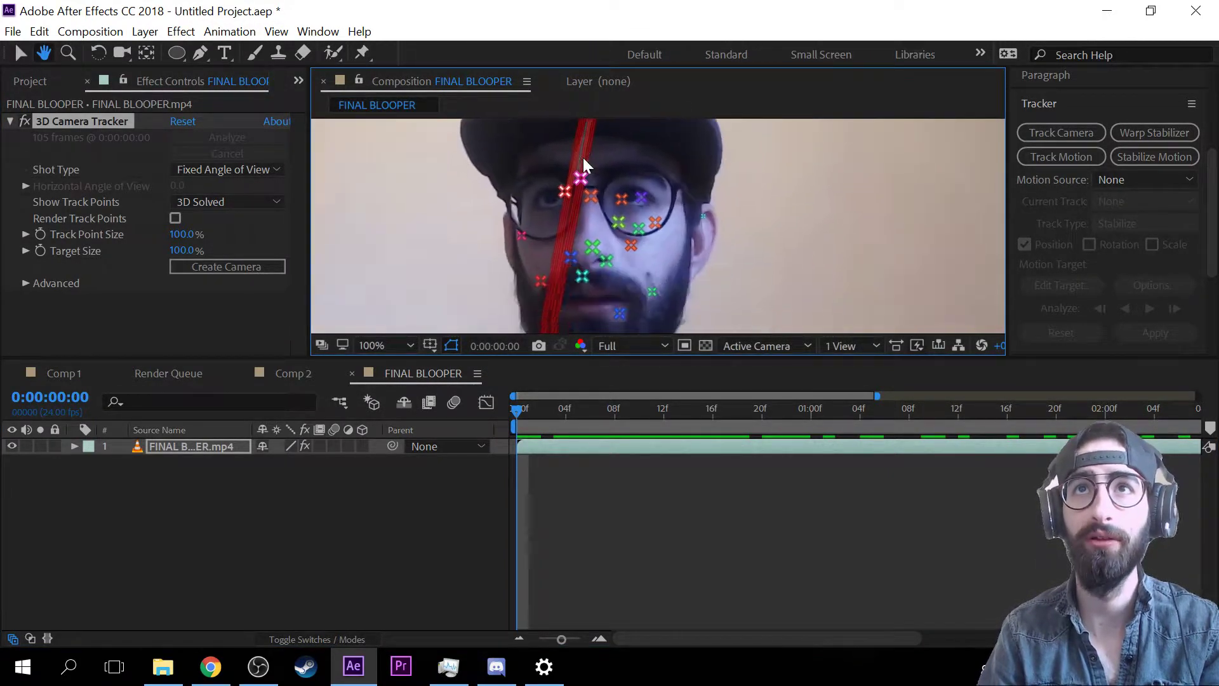
left_click_drag(836, 223, 798, 211)
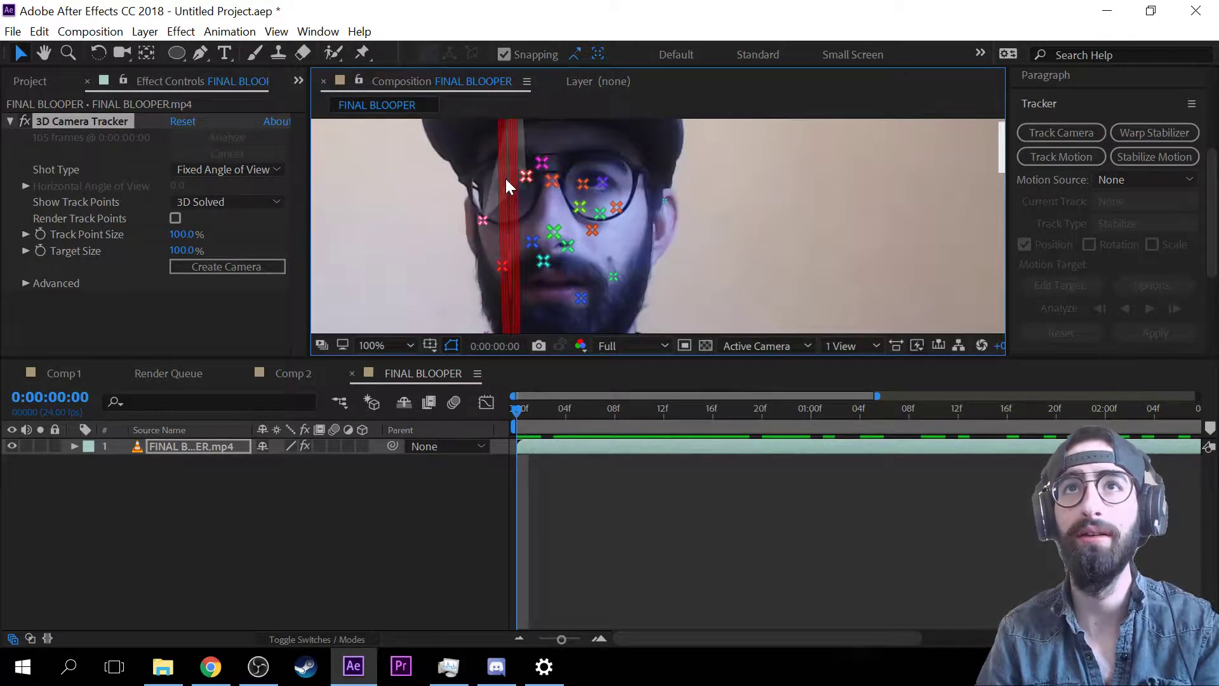
scroll(543, 192, "down", 6)
scroll(604, 238, "up", 4)
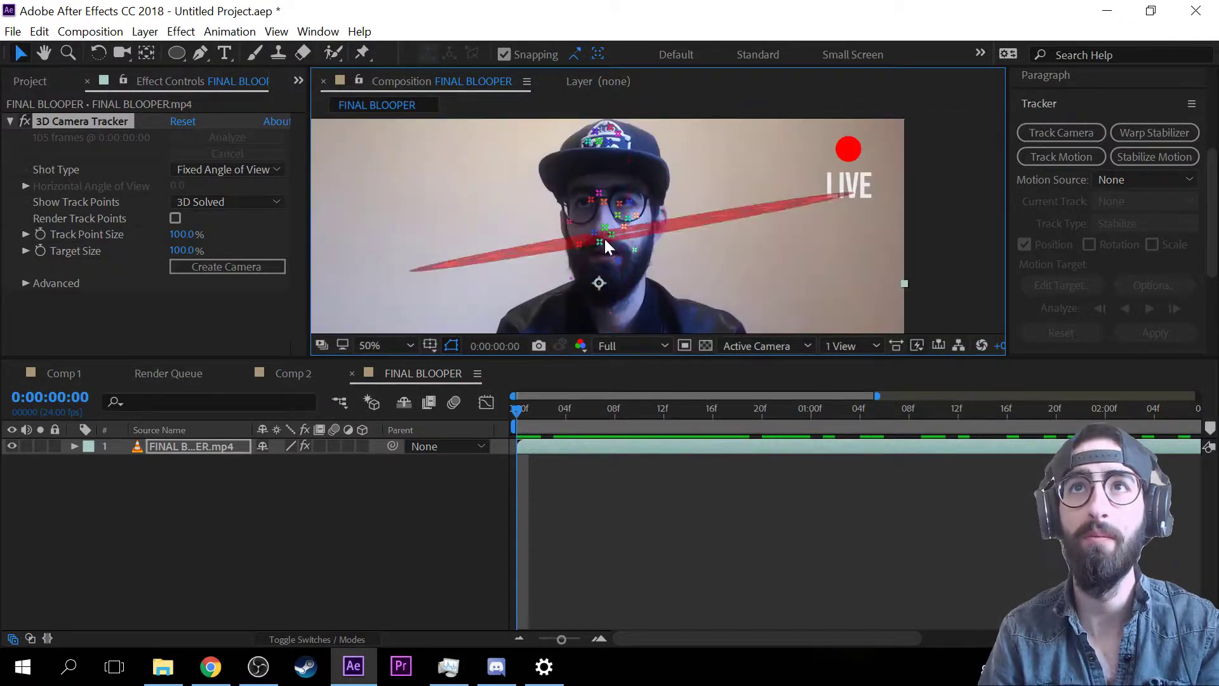
- Scrub the FINAL BLOOPER clip to 0:00:02:15 and examine how the track points sit on the face and cap
left_click_drag(524, 416, 745, 410)
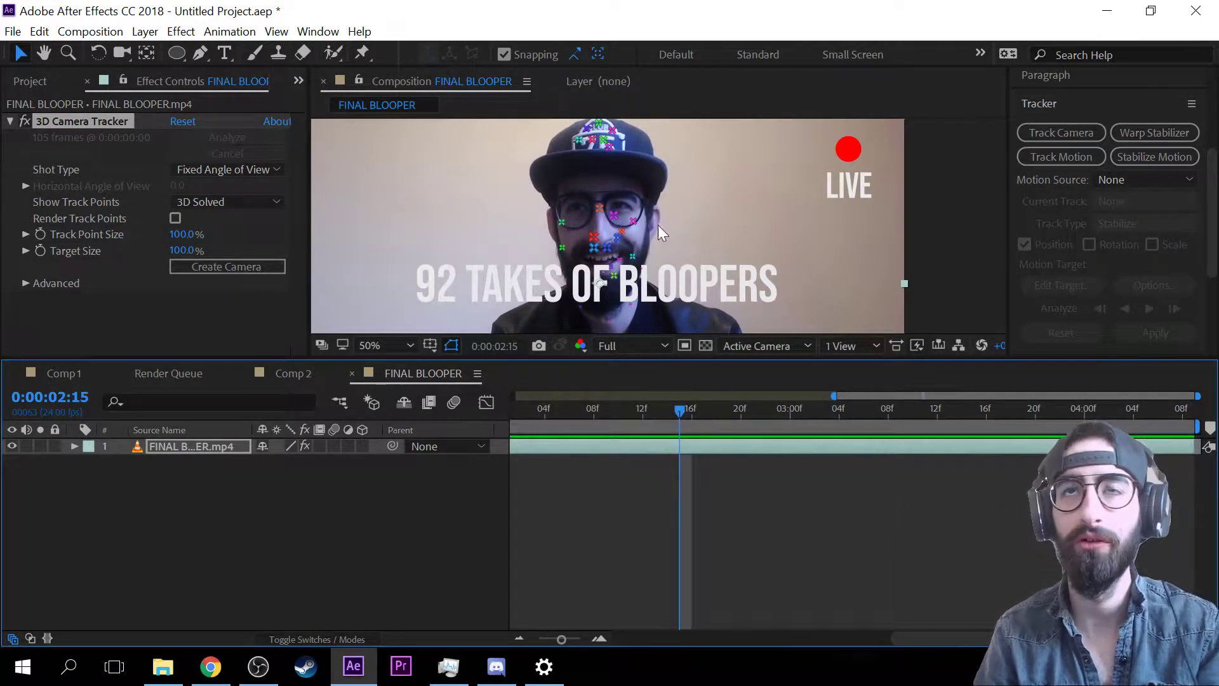
scroll(701, 207, "down", 2)
scroll(676, 208, "up", 1)
left_click_drag(713, 169, 733, 115)
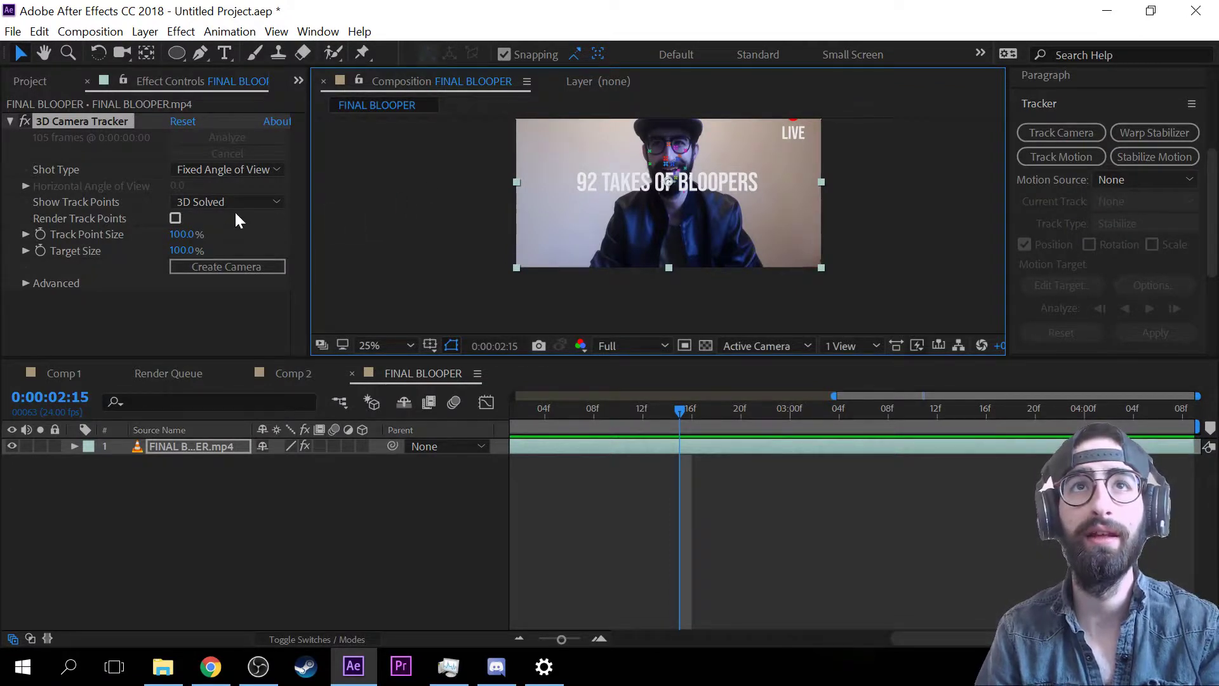
scroll(531, 209, "up", 1)
left_click_drag(534, 212, 548, 314)
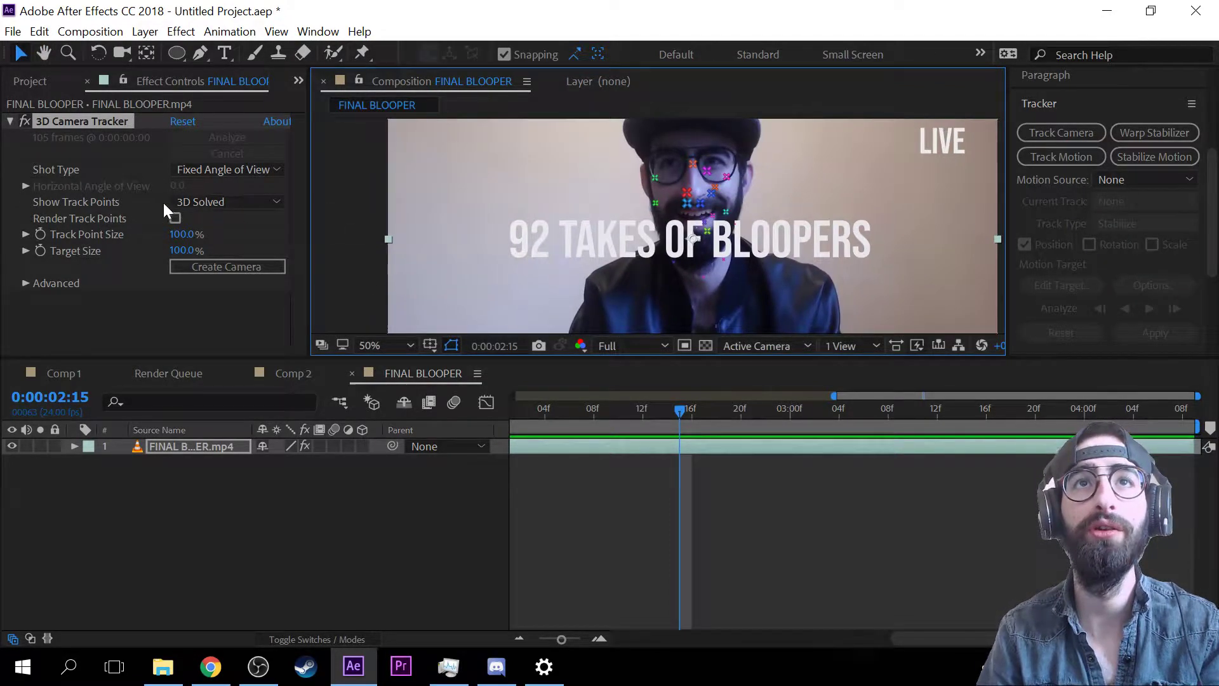
scroll(730, 299, "down", 1)
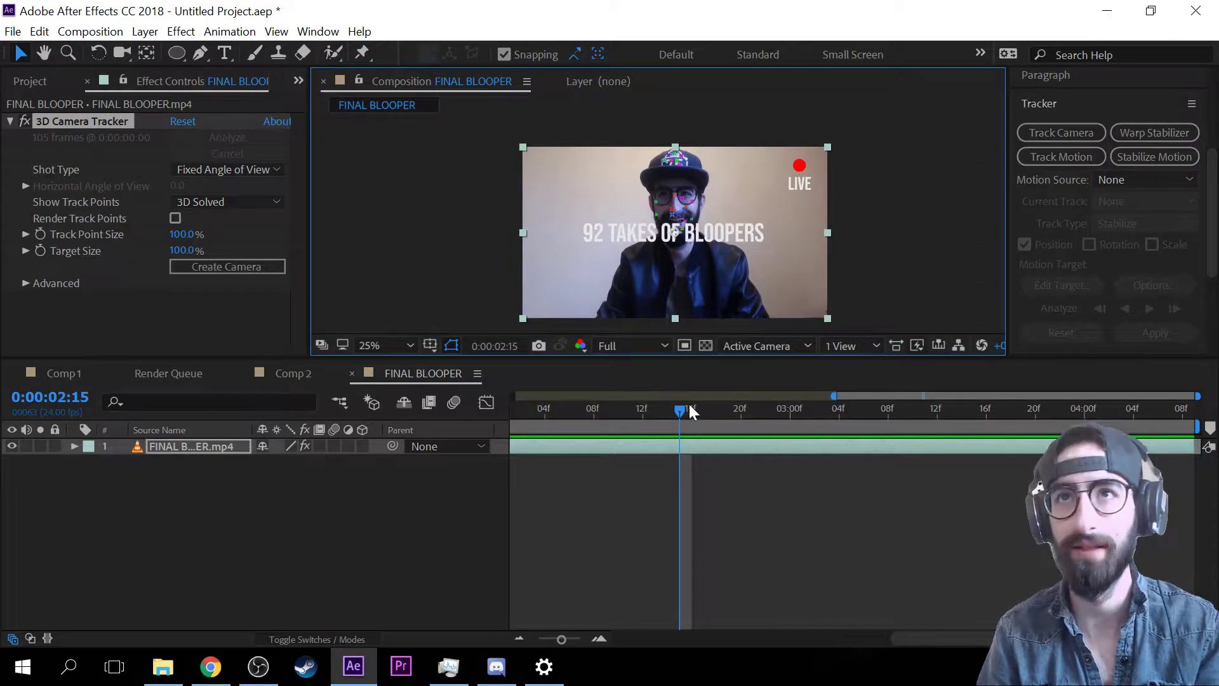
- Return to the first frame, view the face at 100%, and make the Composition panel taller
left_click_drag(691, 411, 607, 410)
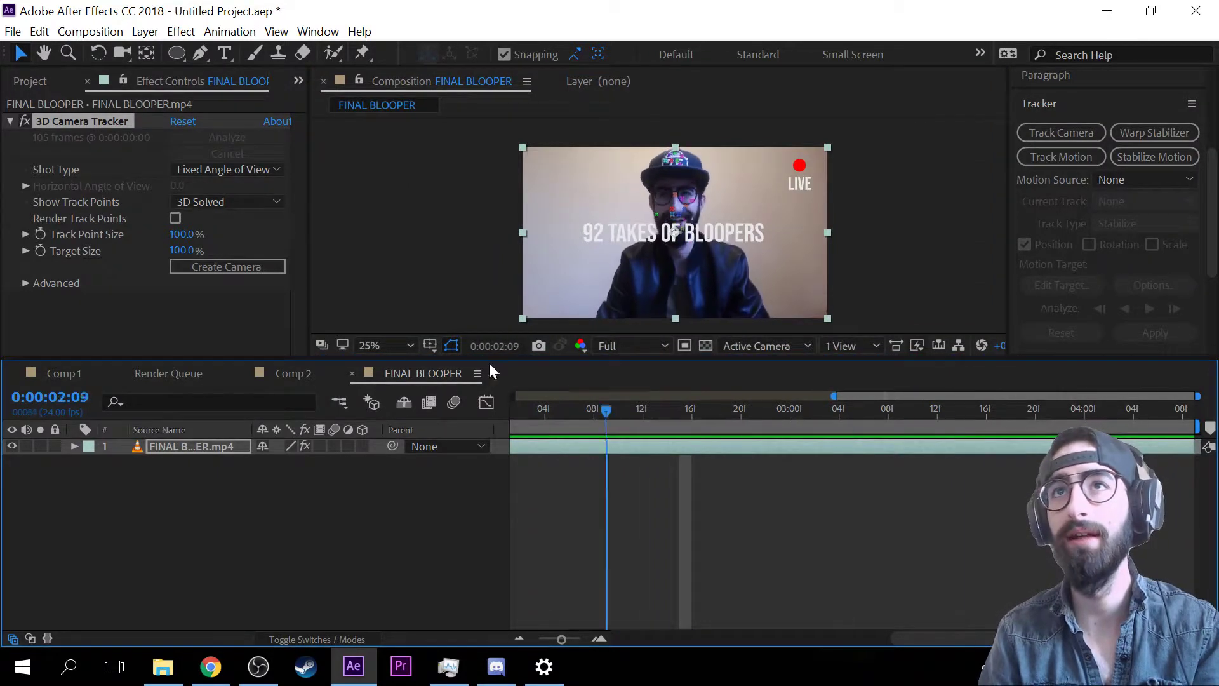
key("Home")
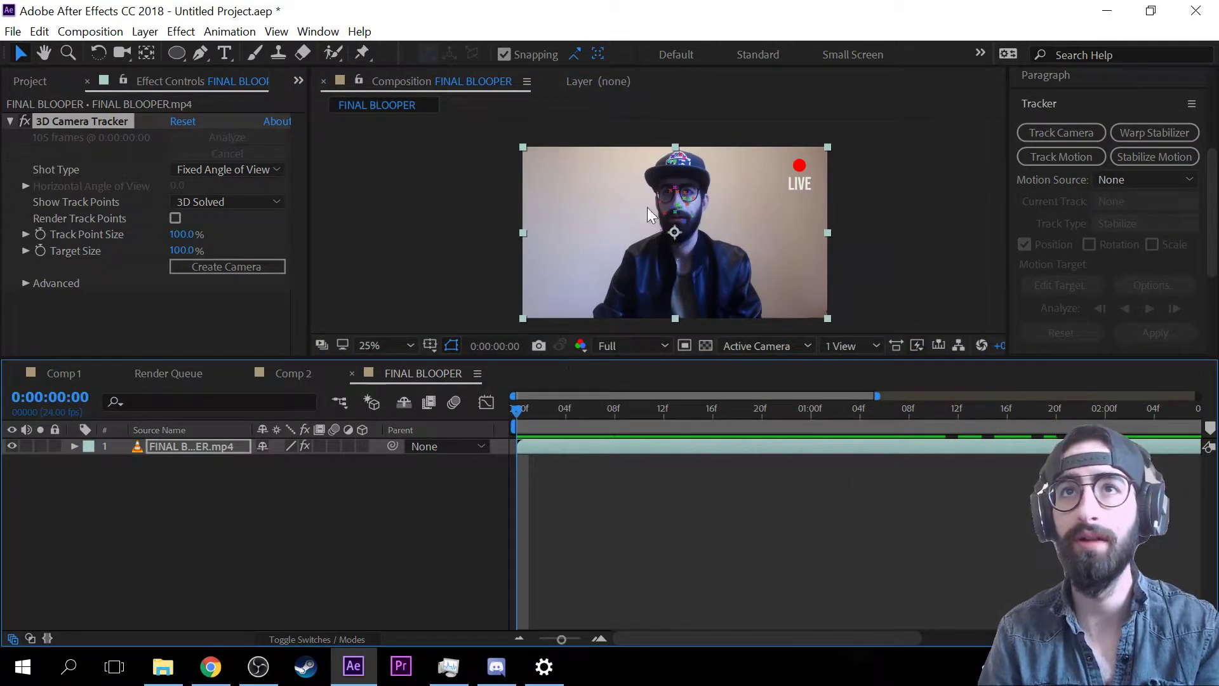
scroll(653, 216, "up", 3)
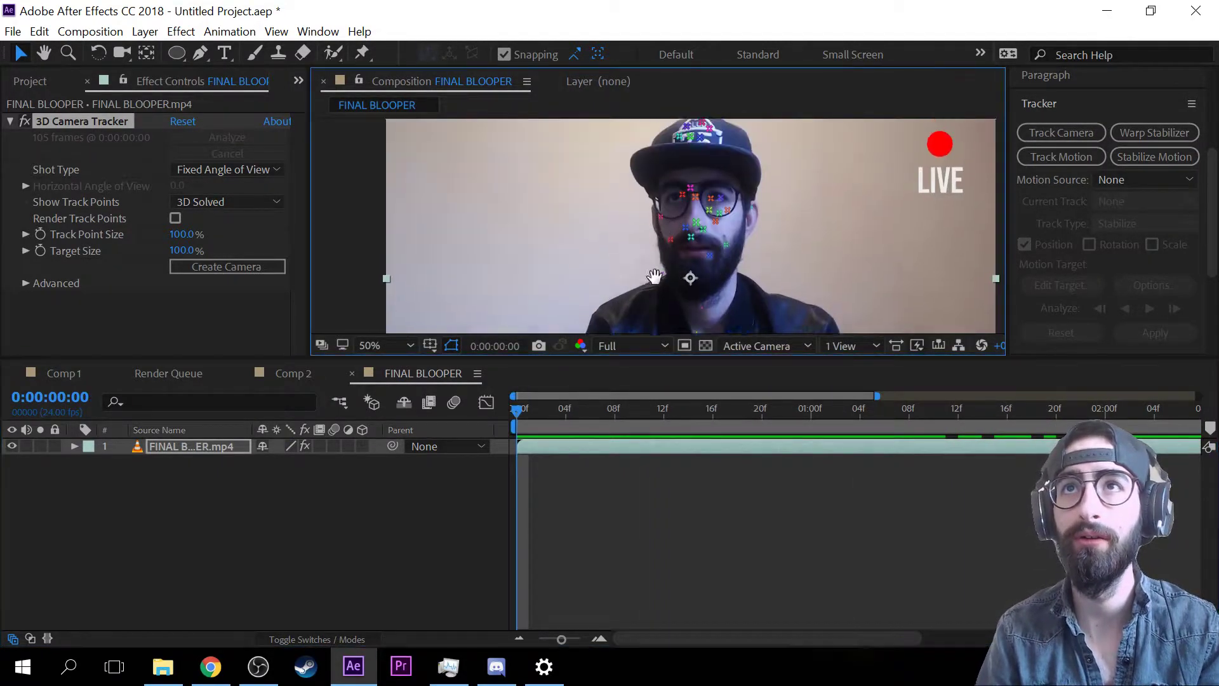
scroll(555, 147, "down", 2)
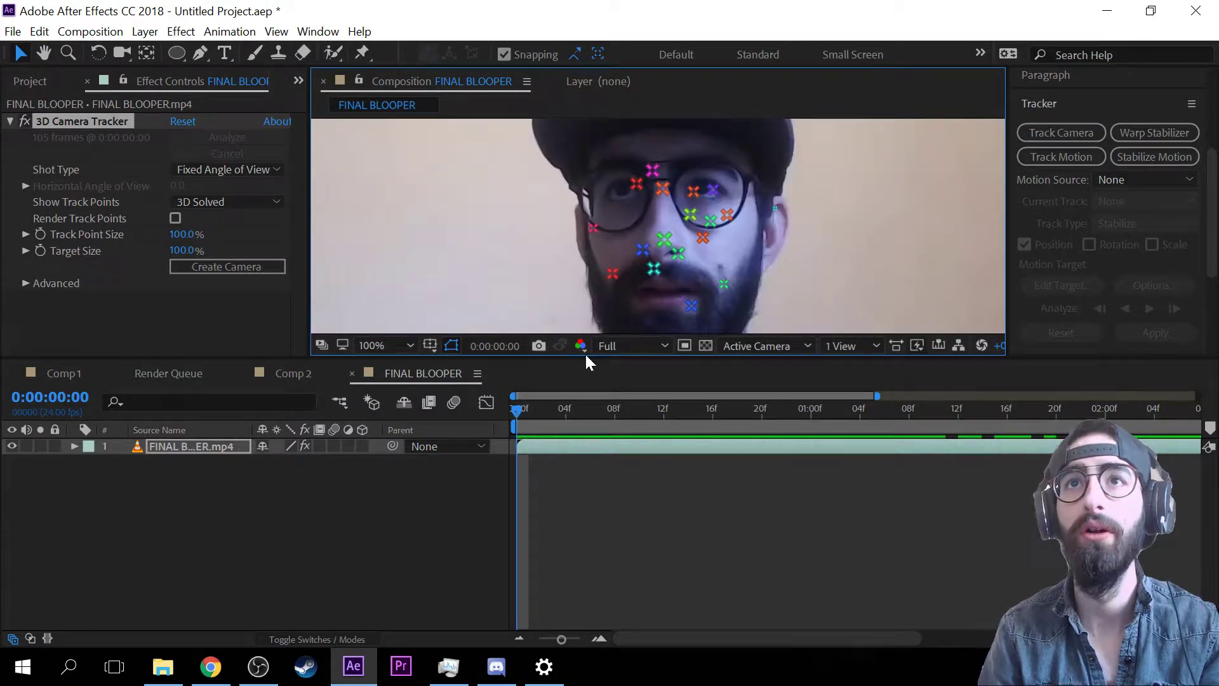
left_click_drag(600, 357, 608, 489)
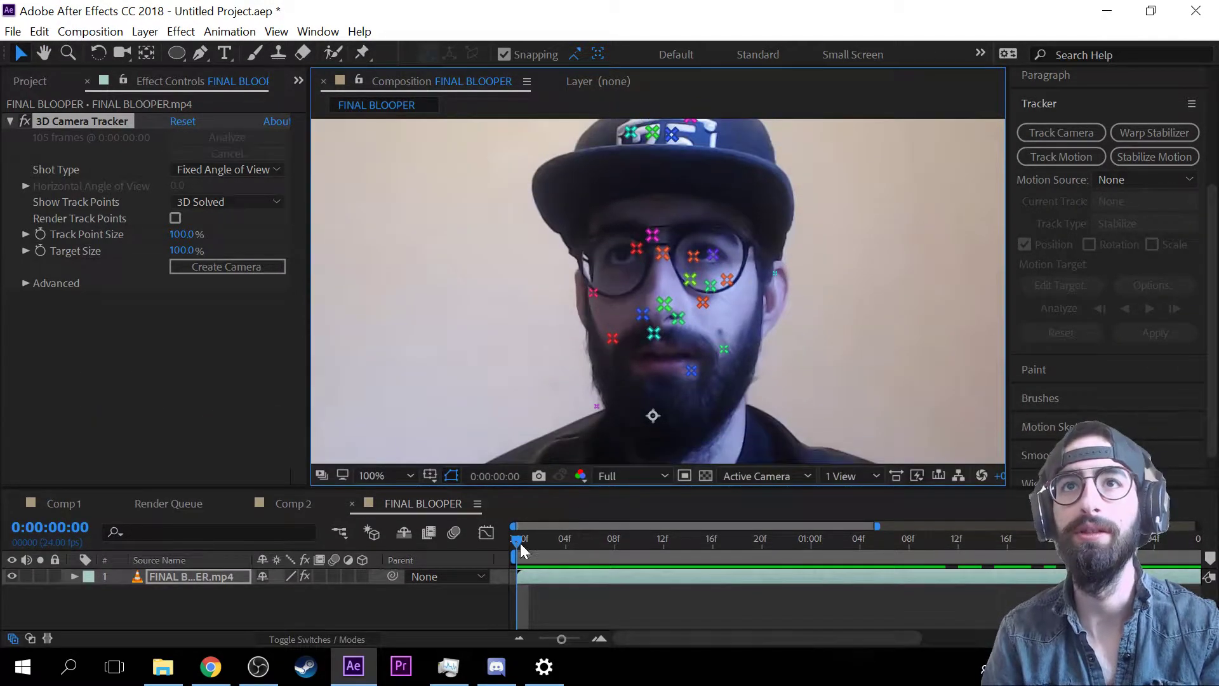
- Scrub between the first frame and about 0:00:00:16 to check how the track points follow the face
left_click_drag(520, 545, 712, 559)
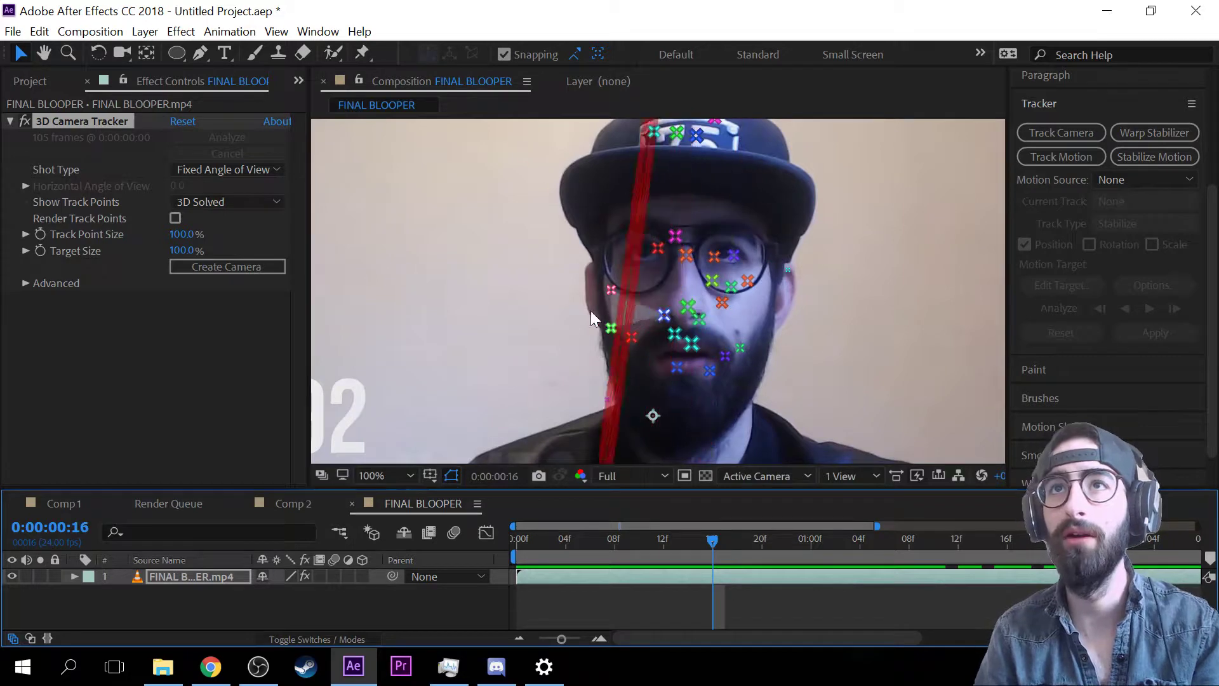
left_click_drag(528, 550, 512, 516)
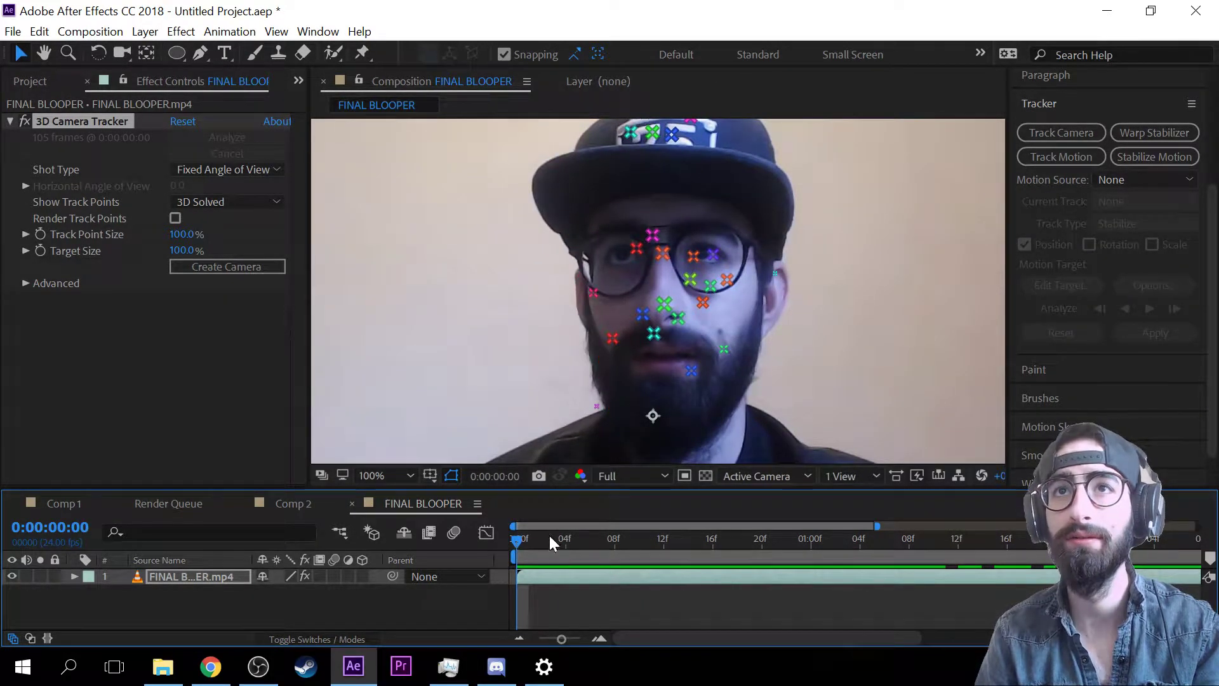
left_click_drag(519, 532, 695, 513)
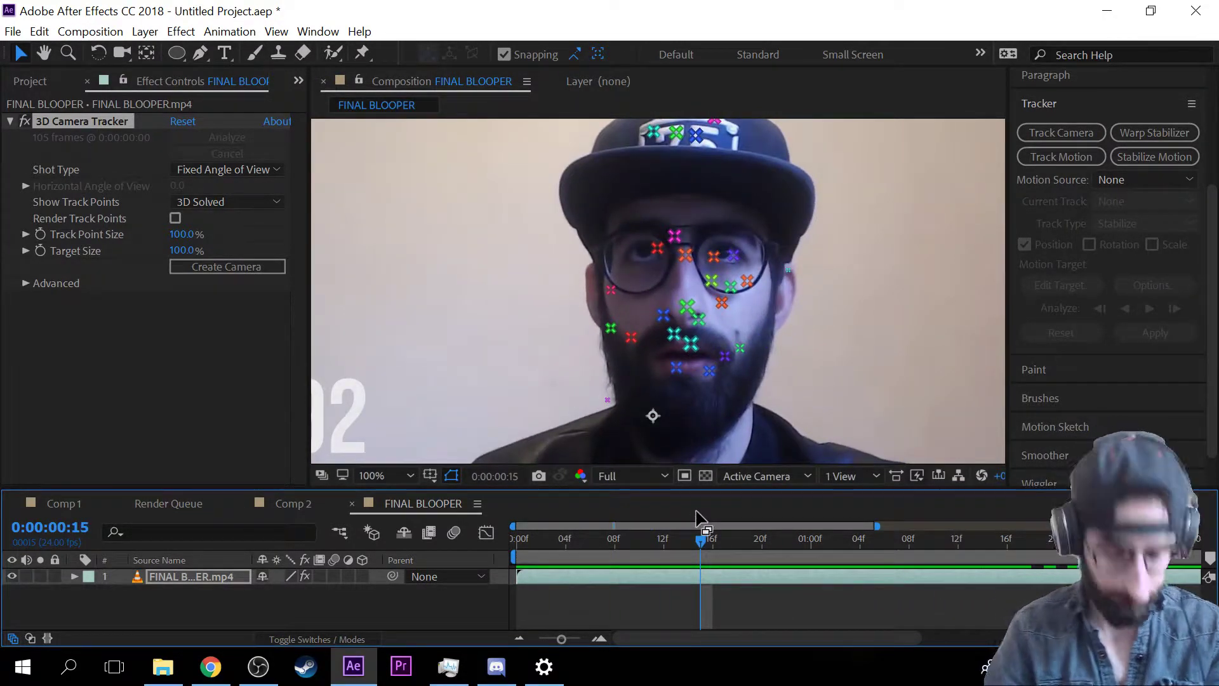
- Temporarily disable the 3D Camera Tracker effect, scrub to 0:00:00:19 to check the frame, and re-enable the effect
left_click(20, 121)
left_click(10, 120)
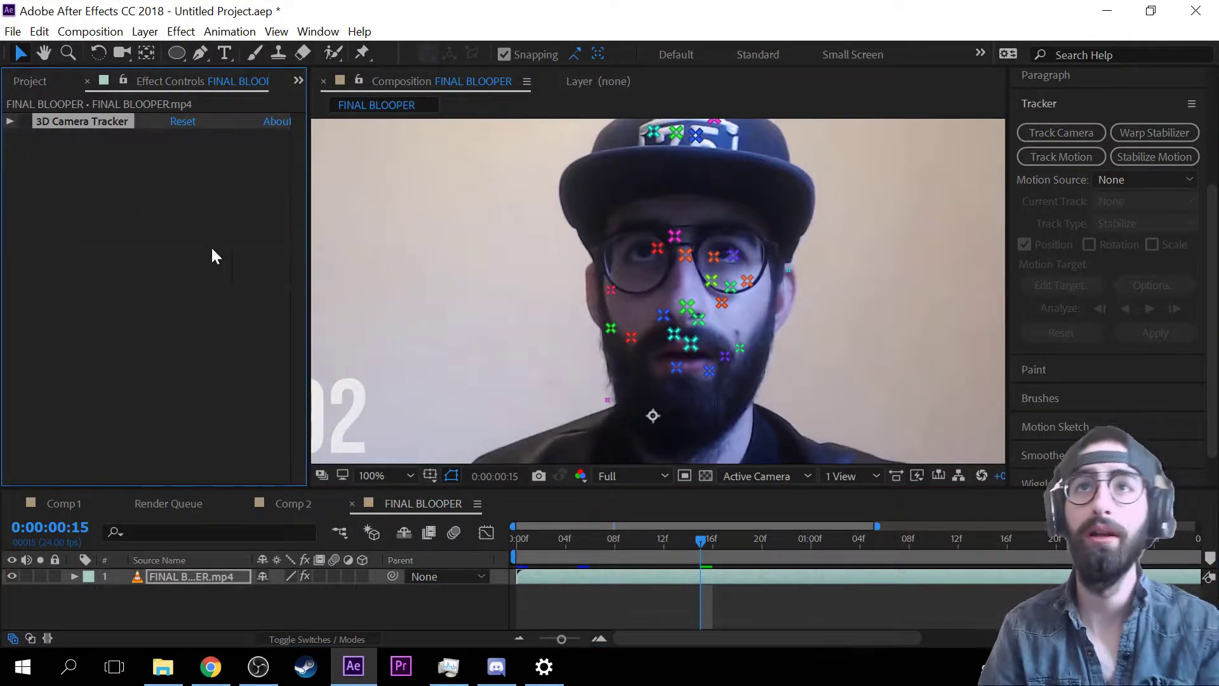
left_click_drag(654, 538, 750, 538)
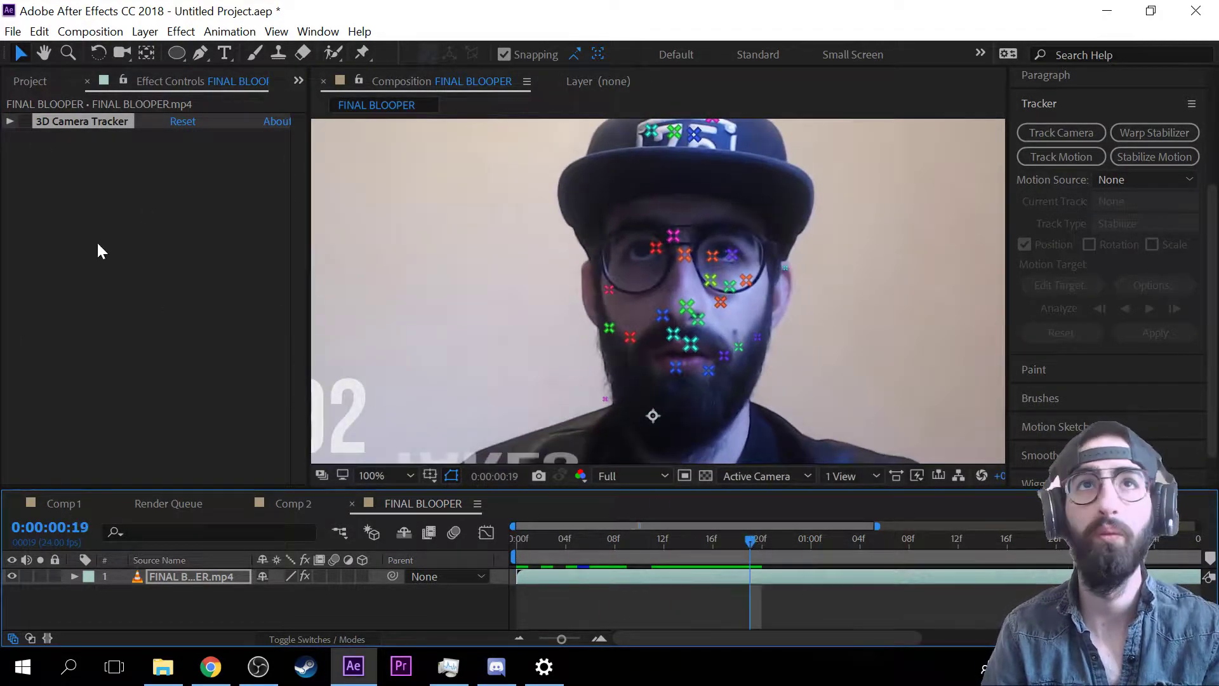
left_click(23, 121)
left_click(9, 122)
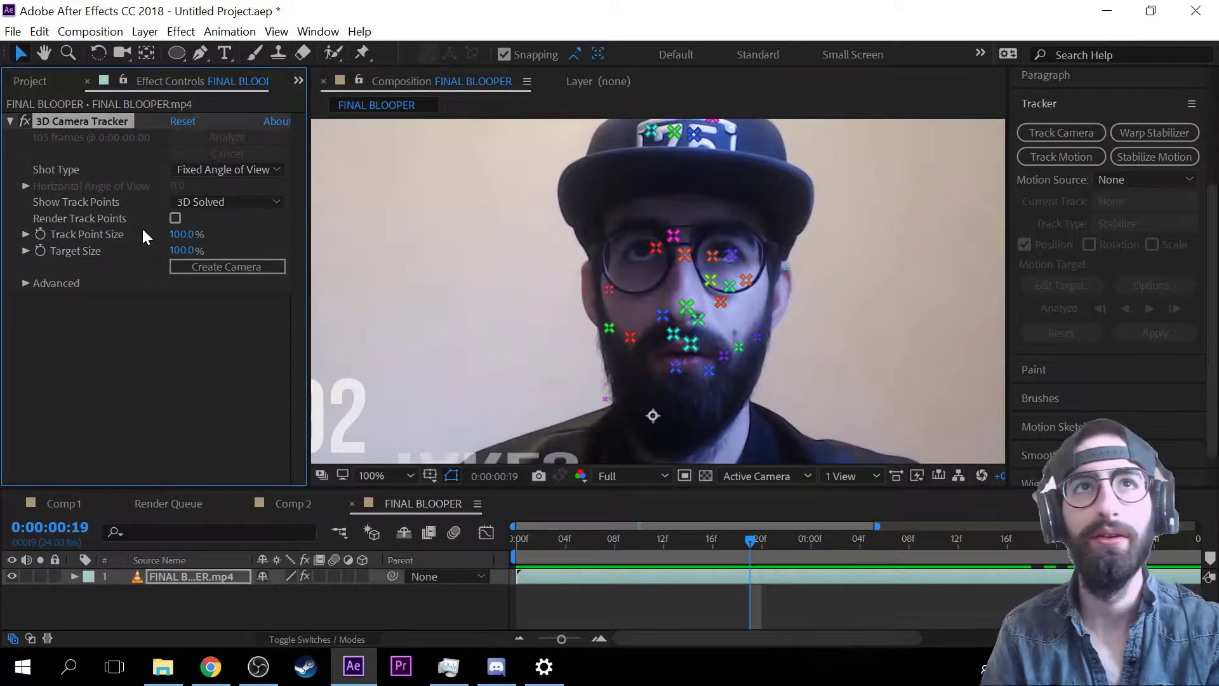
- Set the 3D Camera Tracker's Track Point Size to 0%, scrub to 0:00:00:14, and collapse the effect
left_click_drag(183, 235, 4, 232)
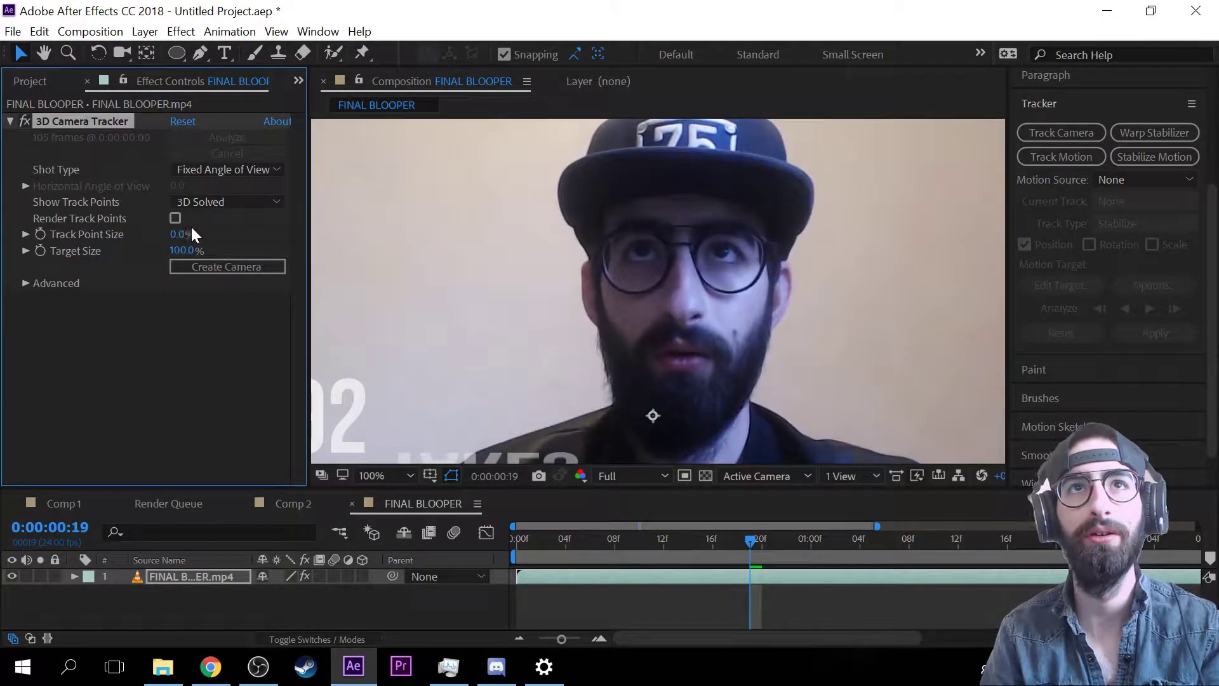
left_click_drag(748, 556, 686, 505)
left_click(10, 121)
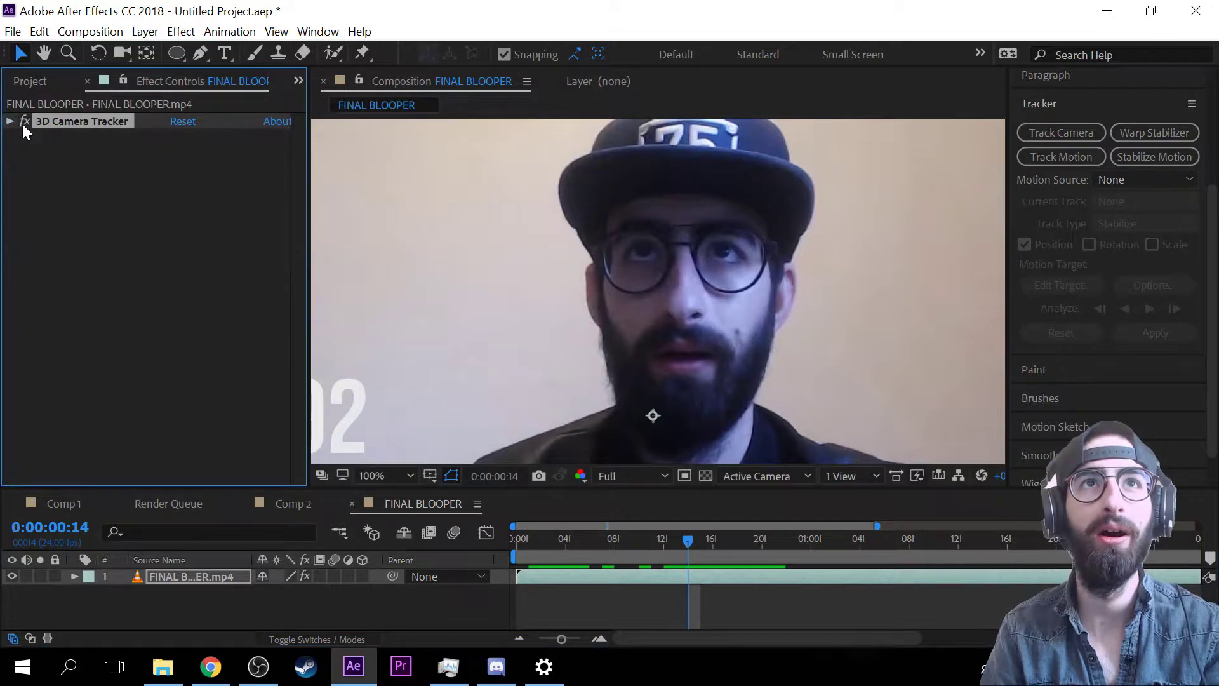
- Start a Track Motion tracker on the FINAL BLOOPER clip and bring its track point into view near the face
scroll(1130, 277, "up", 3)
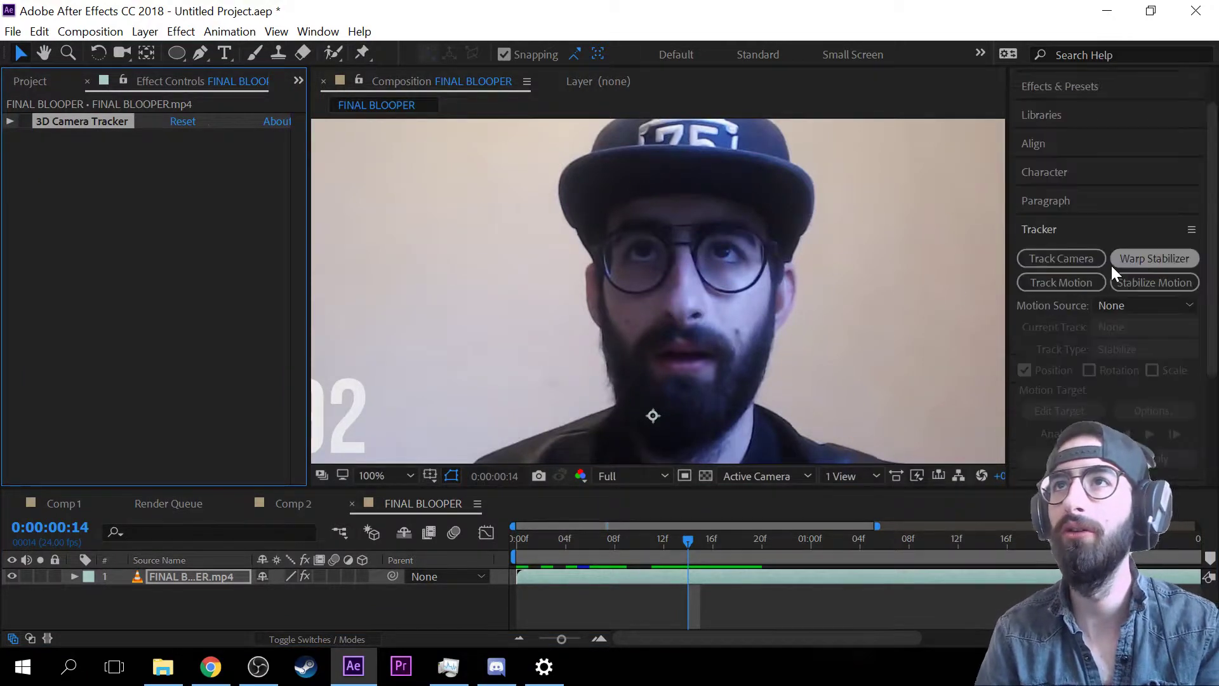
left_click(1073, 289)
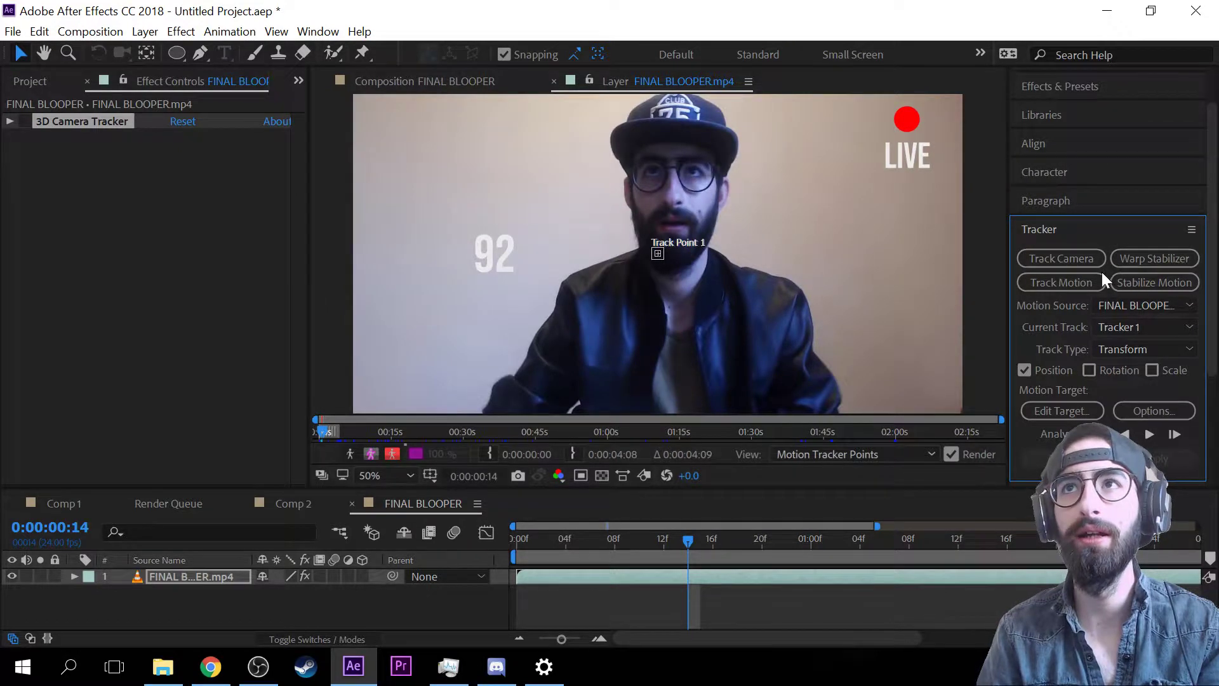
scroll(830, 251, "down", 1)
scroll(819, 252, "up", 1)
scroll(773, 242, "up", 1)
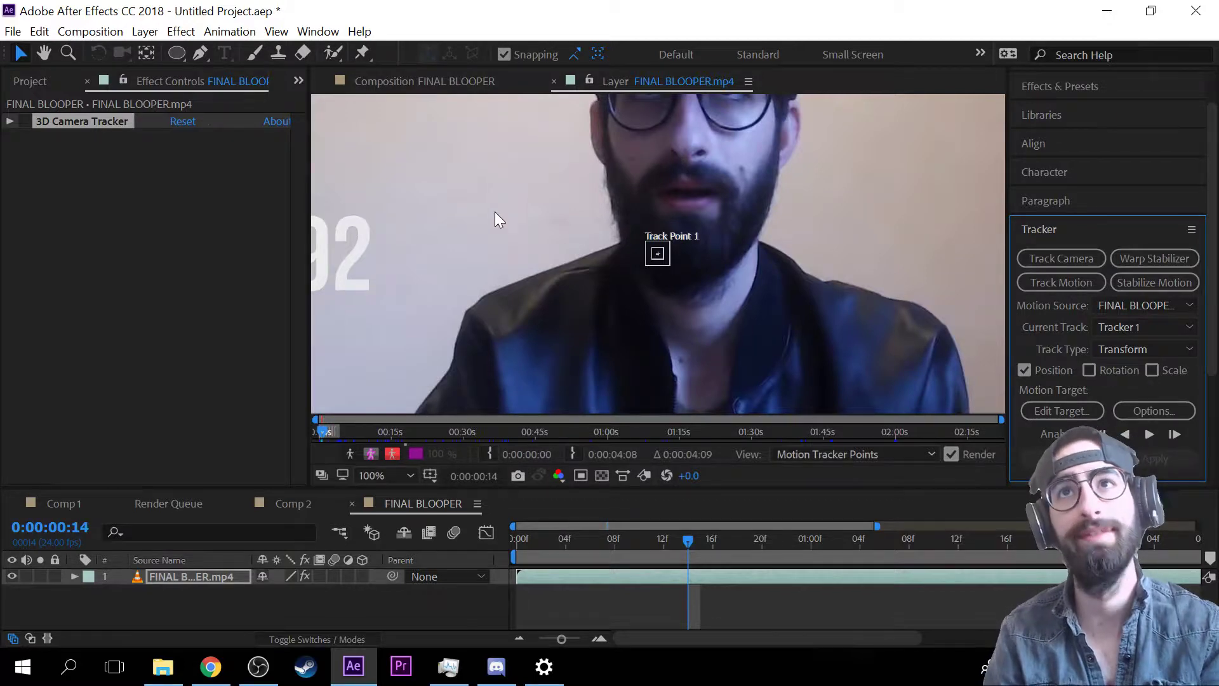
scroll(576, 311, "up", 2)
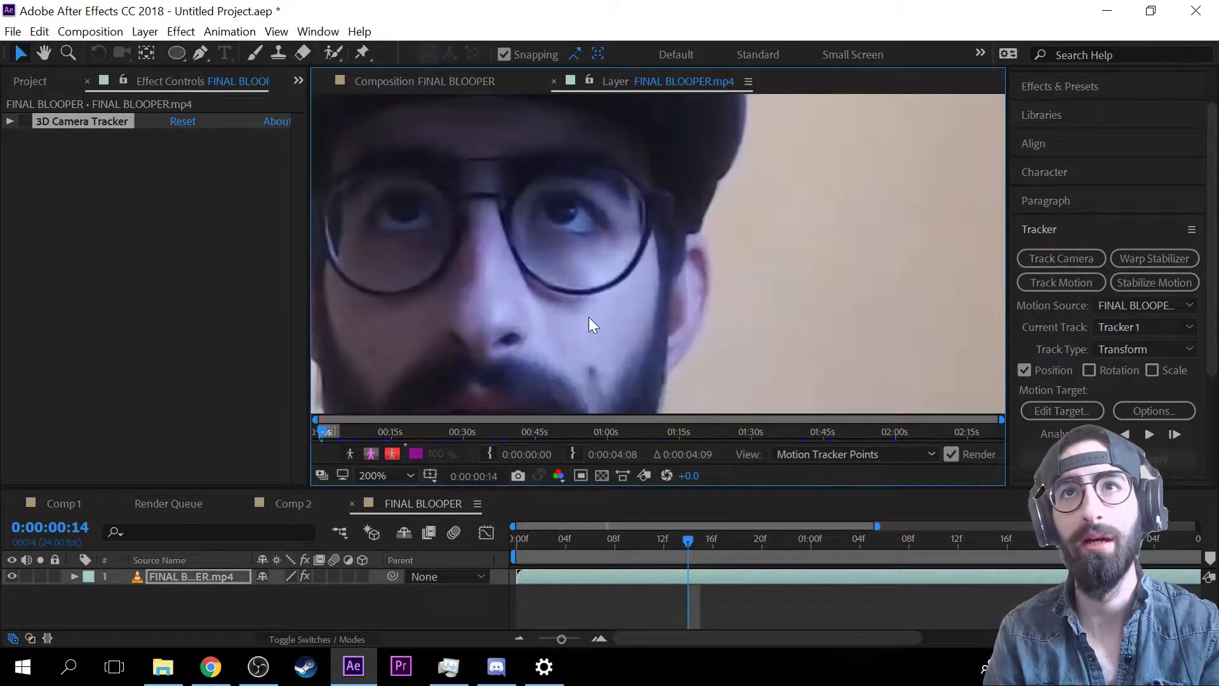
scroll(592, 325, "up", 1)
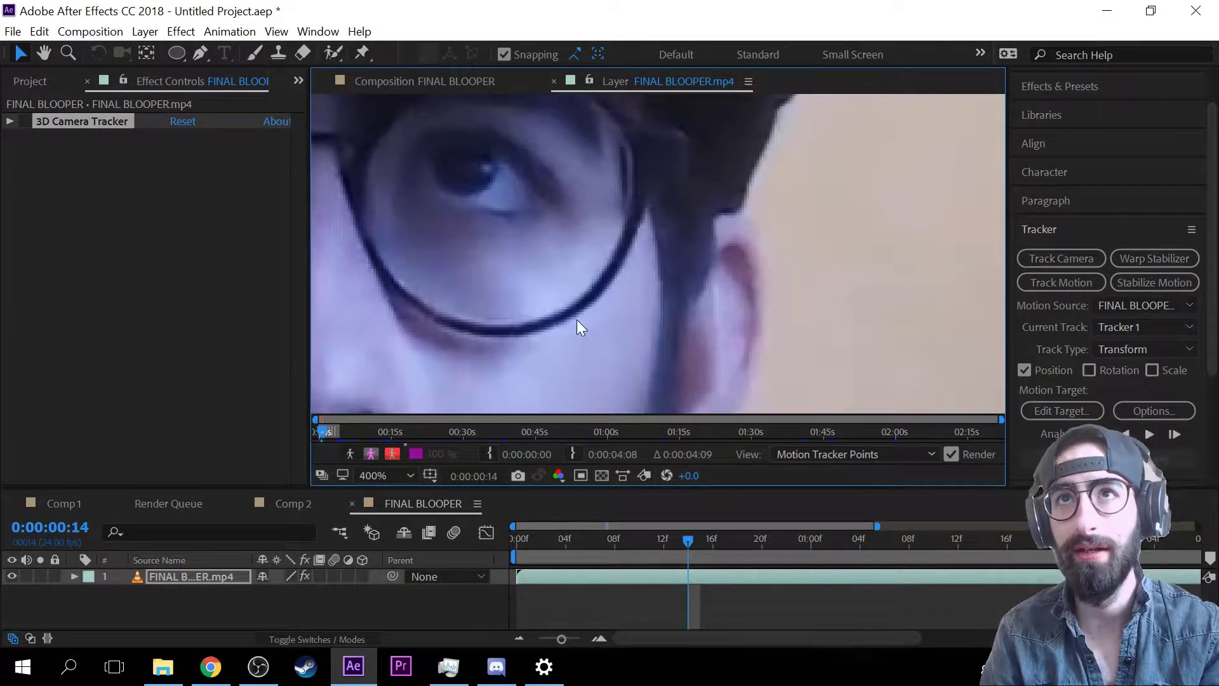
scroll(587, 303, "down", 3)
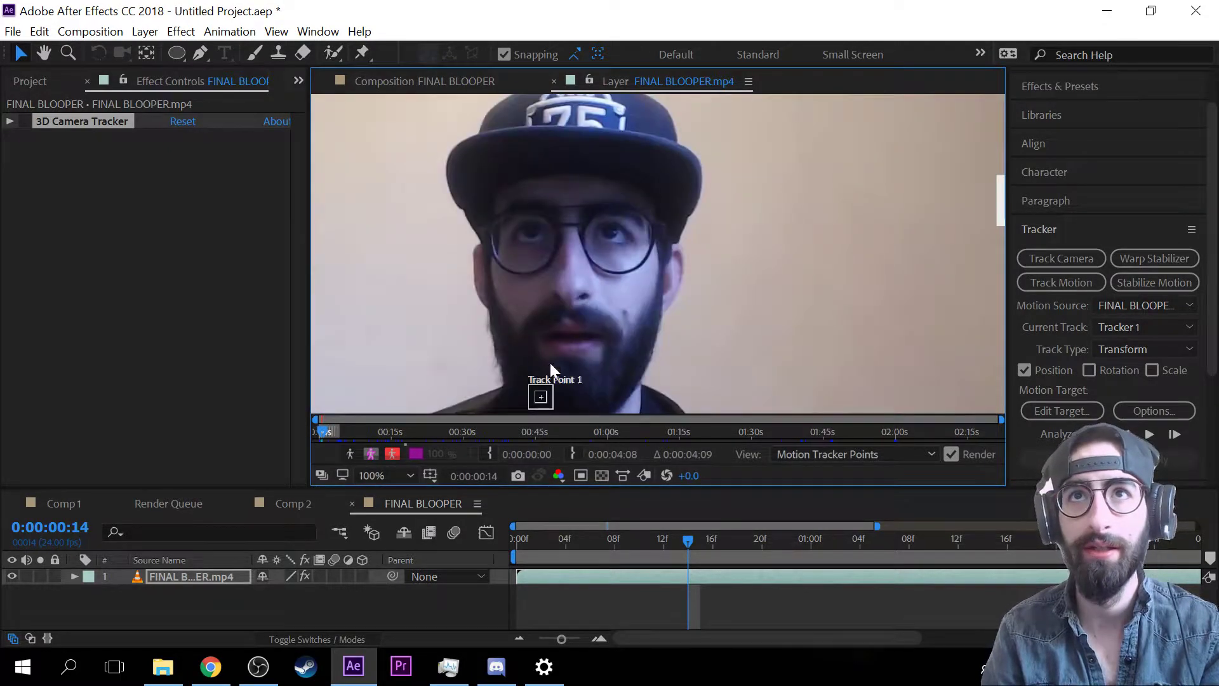
- Position Track Point 1 over the lower outer rim of the glasses lens at 0:00:00:14
left_click_drag(546, 399, 644, 268)
scroll(660, 280, "up", 6)
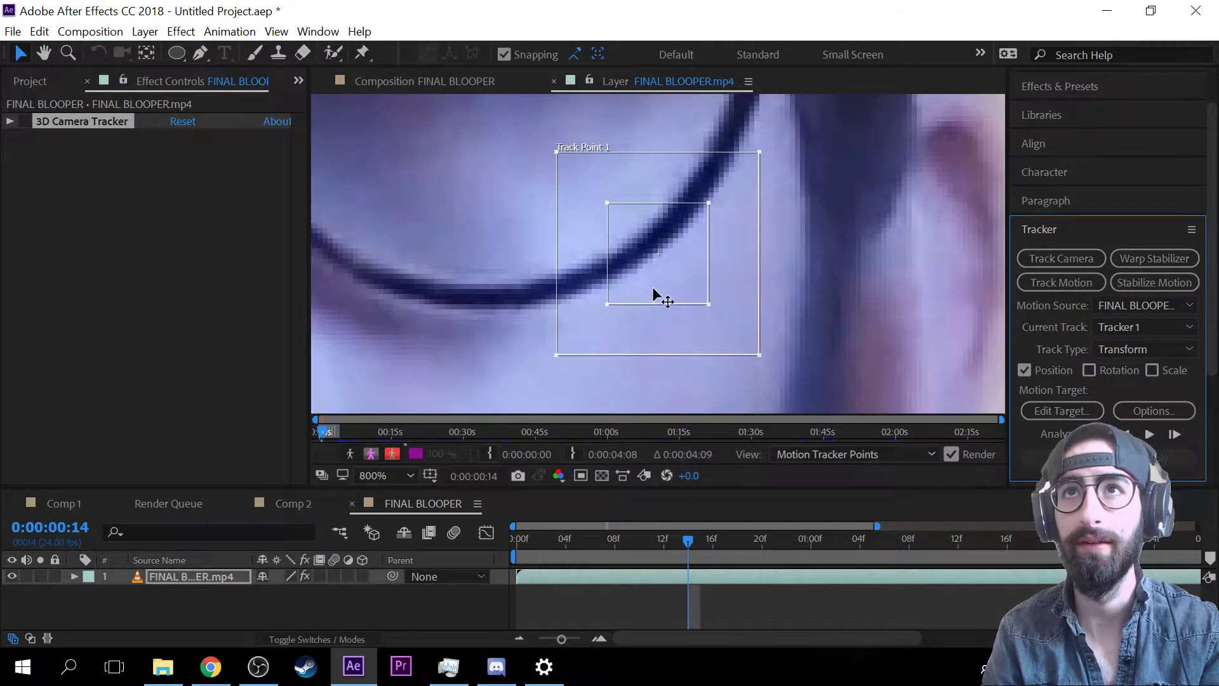
scroll(547, 300, "down", 1)
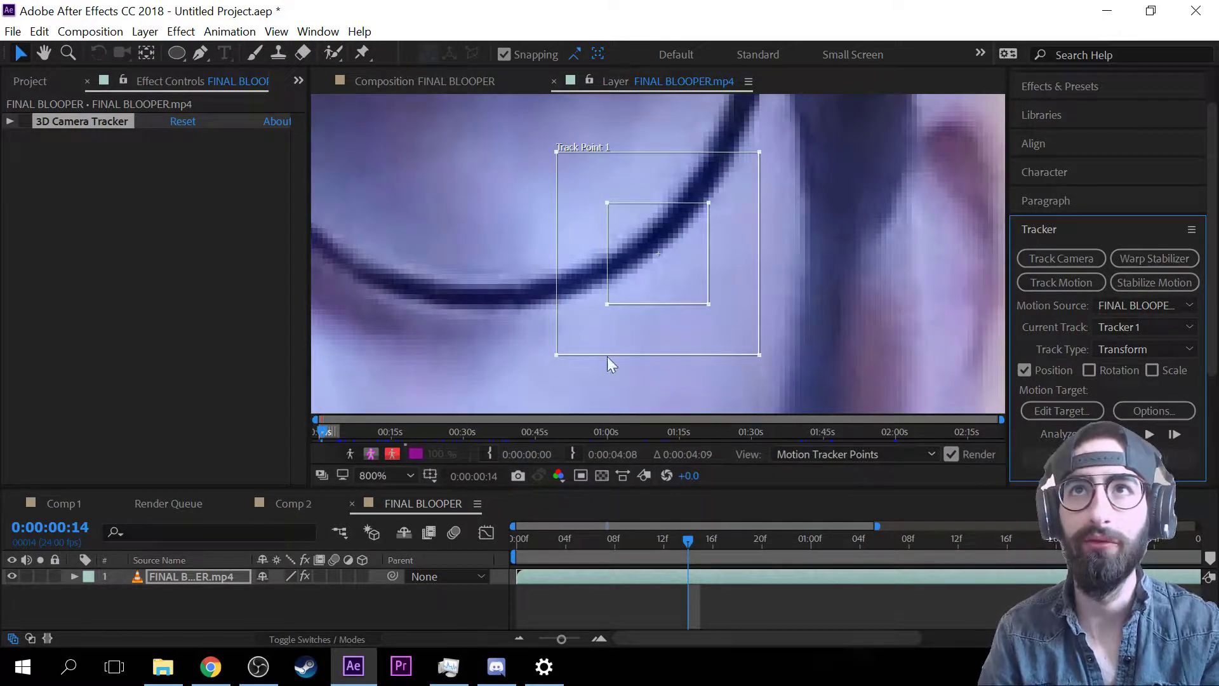
mouse_move(610, 309)
left_mouse_down()
mouse_move(637, 273)
mouse_move(613, 306)
mouse_move(613, 296)
left_mouse_up()
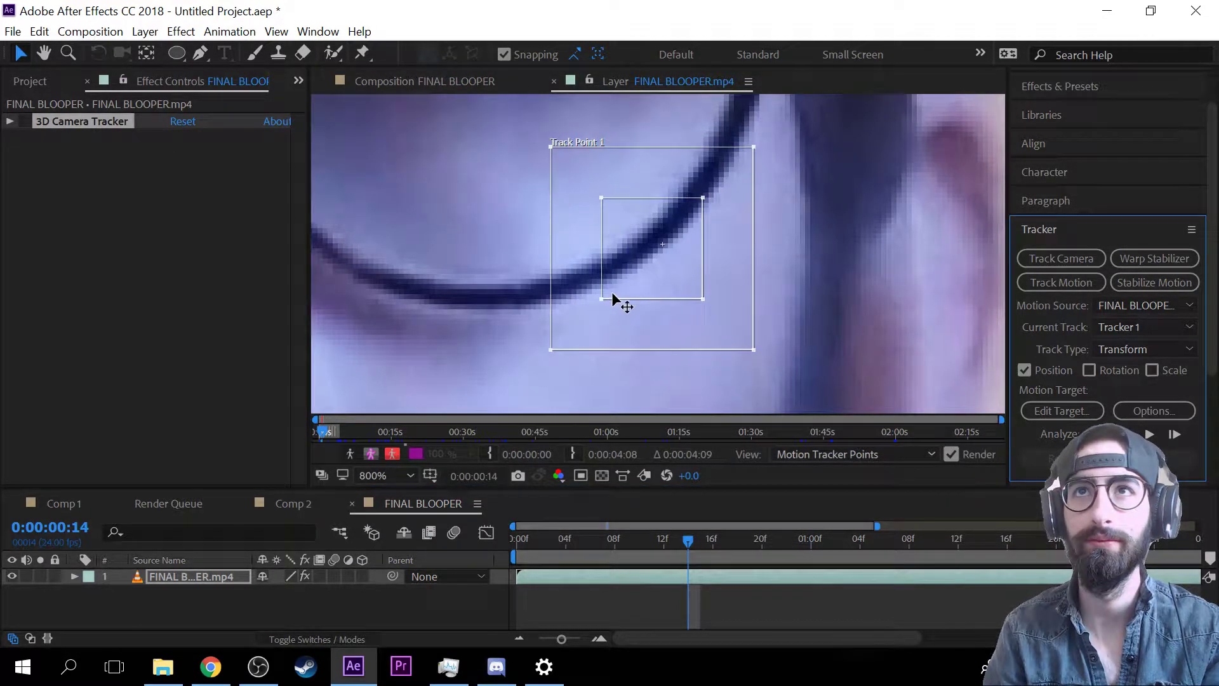
mouse_move(680, 266)
left_mouse_down()
mouse_move(699, 247)
mouse_move(653, 246)
mouse_move(677, 252)
left_mouse_up()
mouse_move(667, 294)
left_mouse_down()
mouse_move(654, 278)
mouse_move(649, 294)
mouse_move(668, 279)
left_mouse_up()
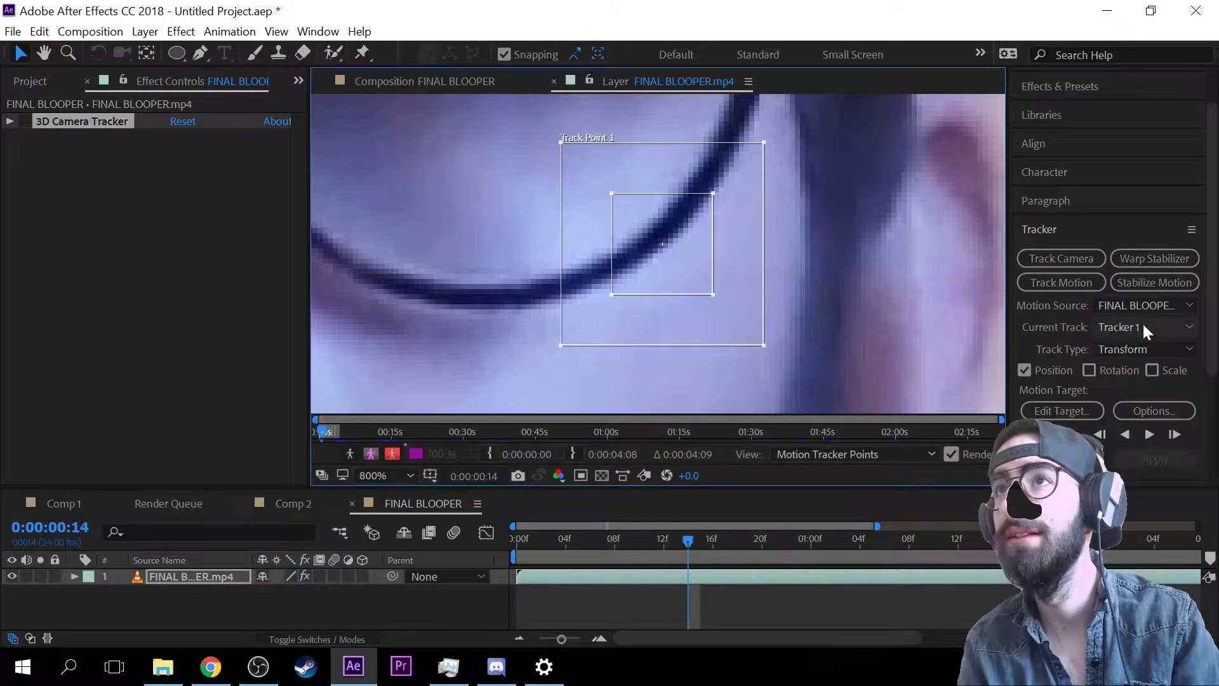
scroll(1207, 370, "down", 2)
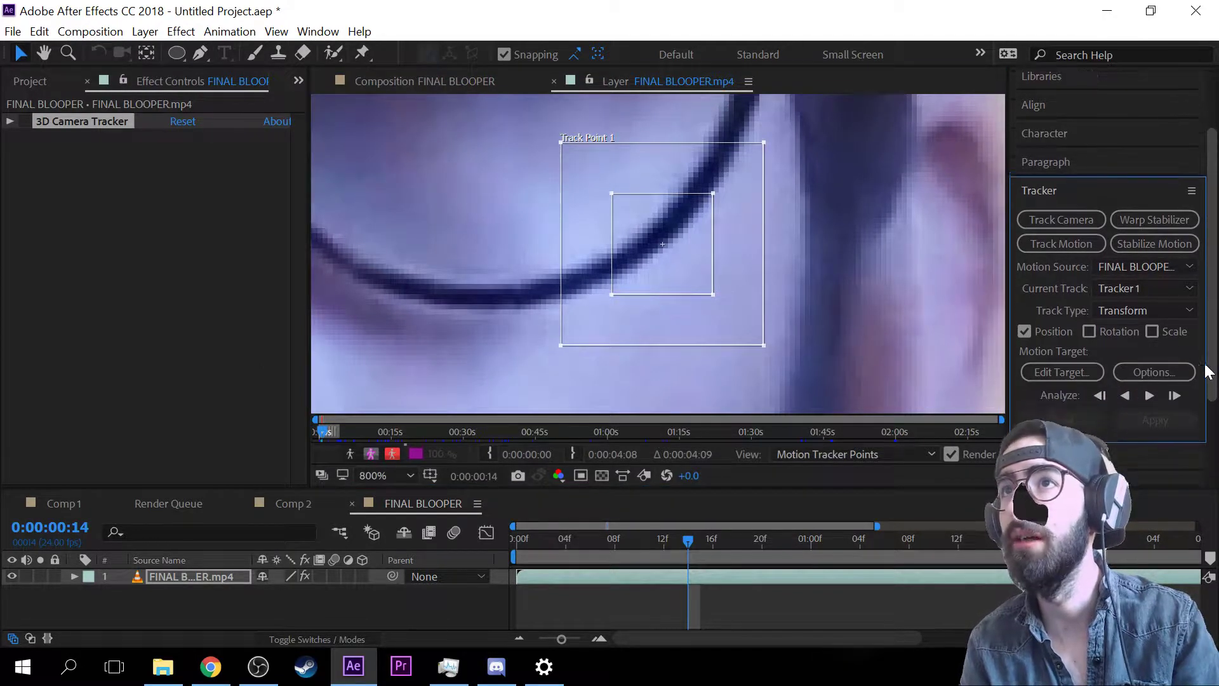
scroll(1207, 371, "down", 1)
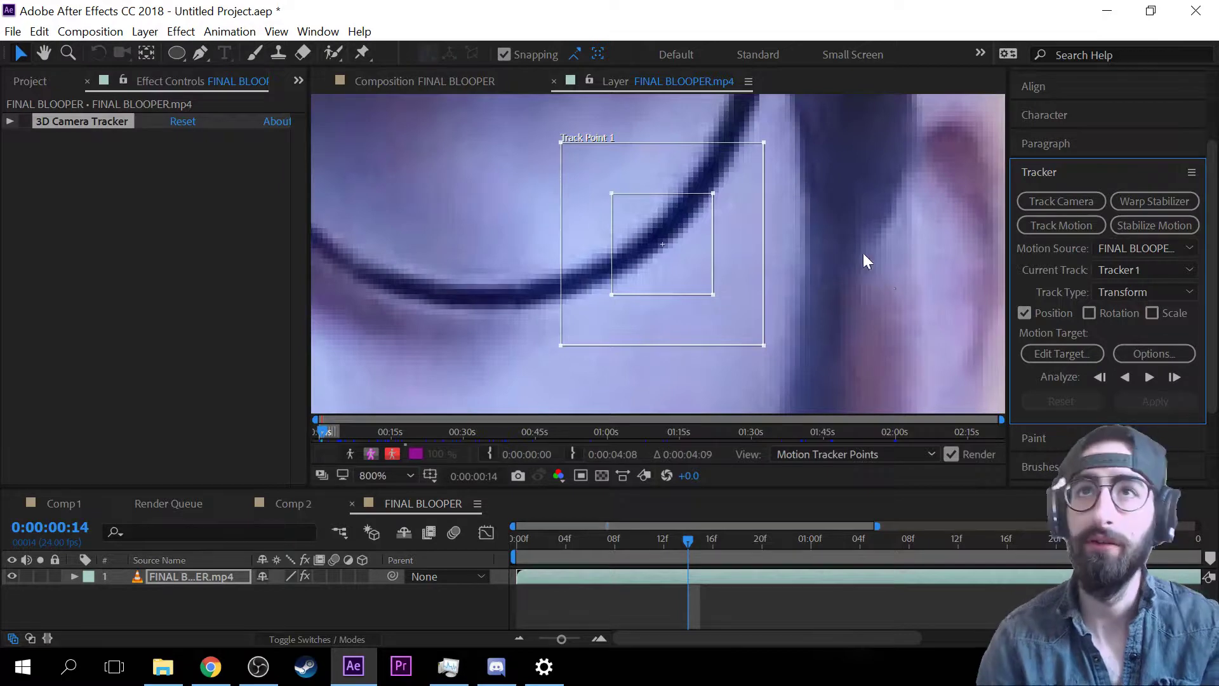
left_click_drag(671, 238, 670, 243)
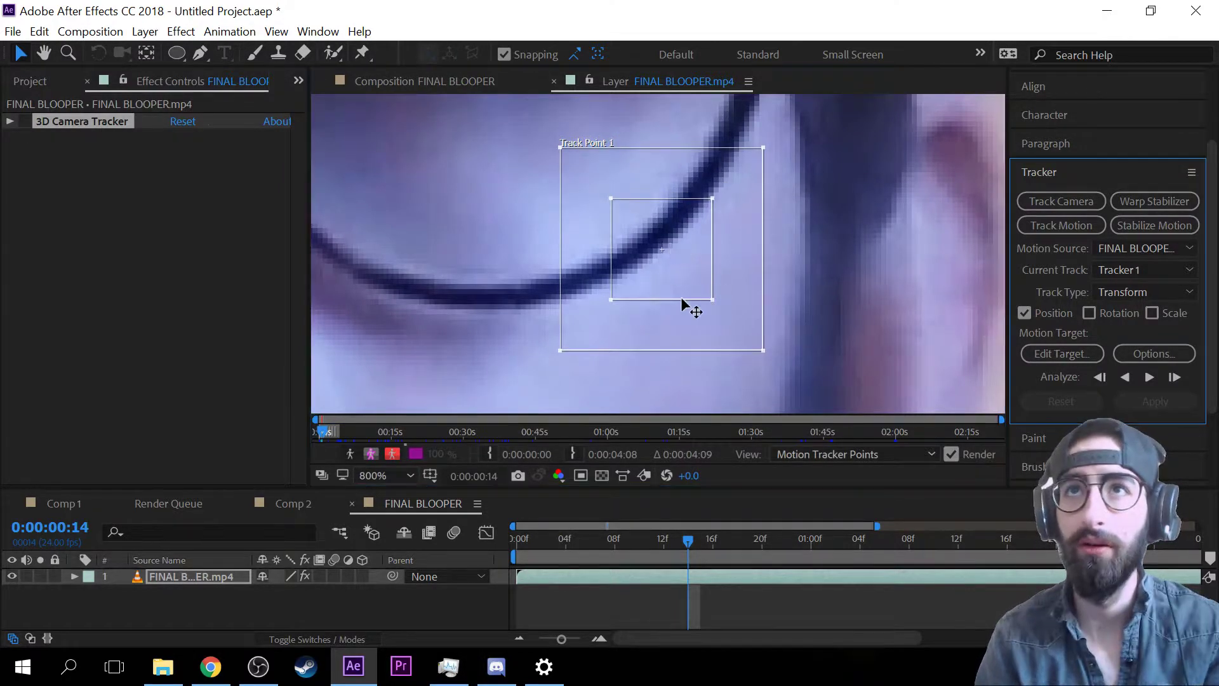
- Shrink Track Point 1's inner feature region to a tiny square on the glasses rim and reduce the surrounding search region
left_click_drag(633, 305, 647, 259)
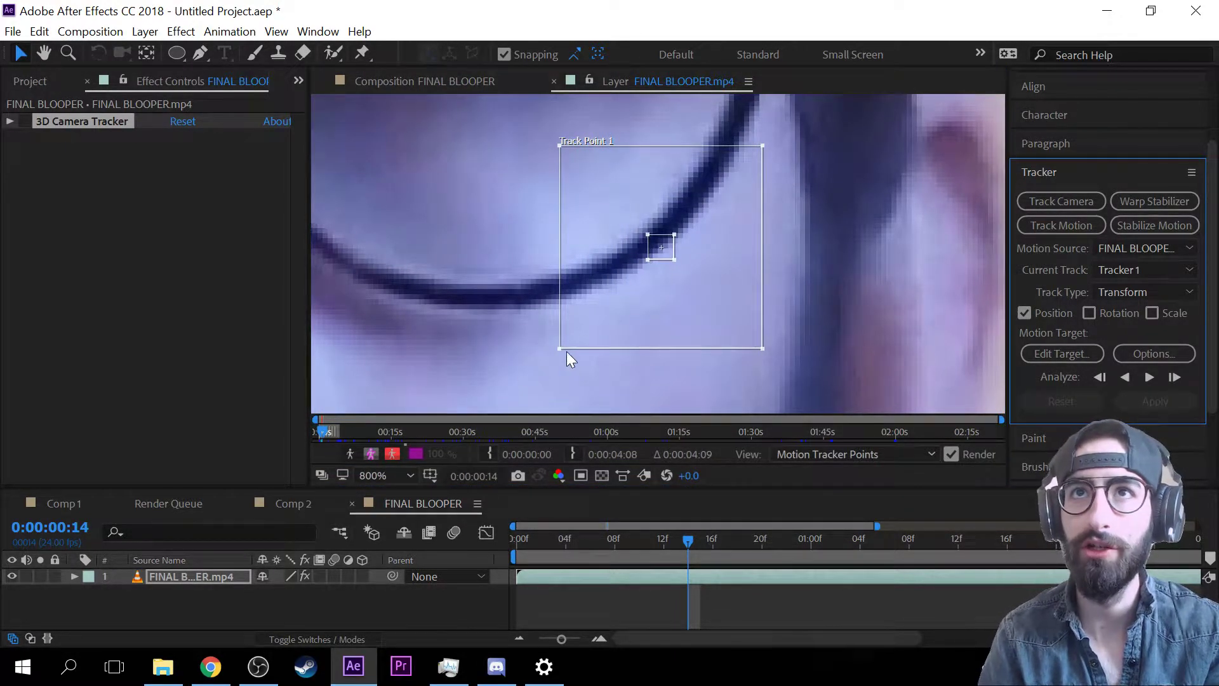
mouse_move(561, 347)
left_mouse_down()
mouse_move(581, 318)
mouse_move(562, 352)
left_mouse_up()
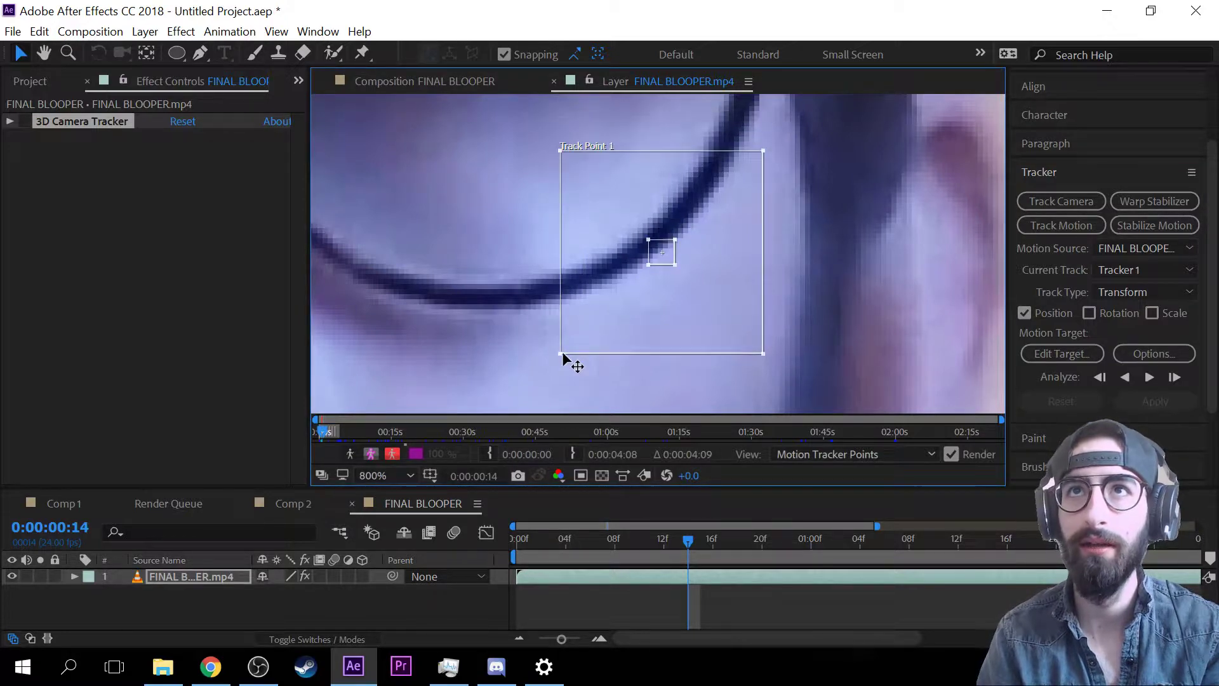
key("comma")
key("comma")
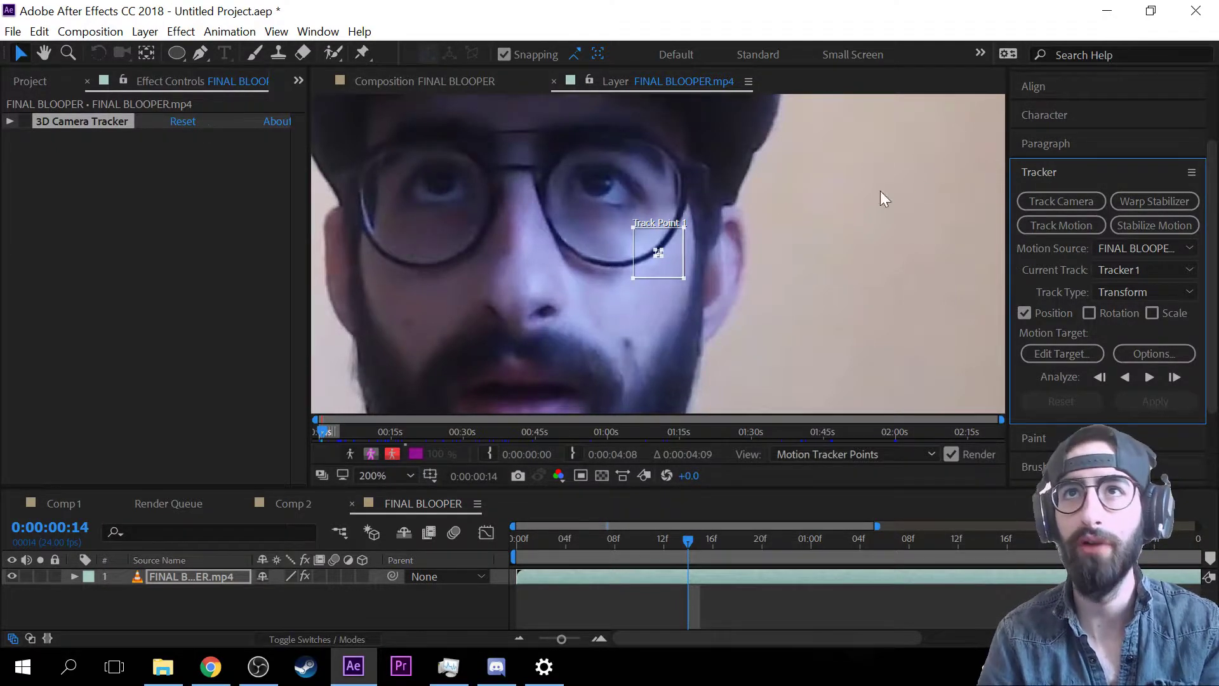
key("period")
left_click_drag(607, 203, 628, 224)
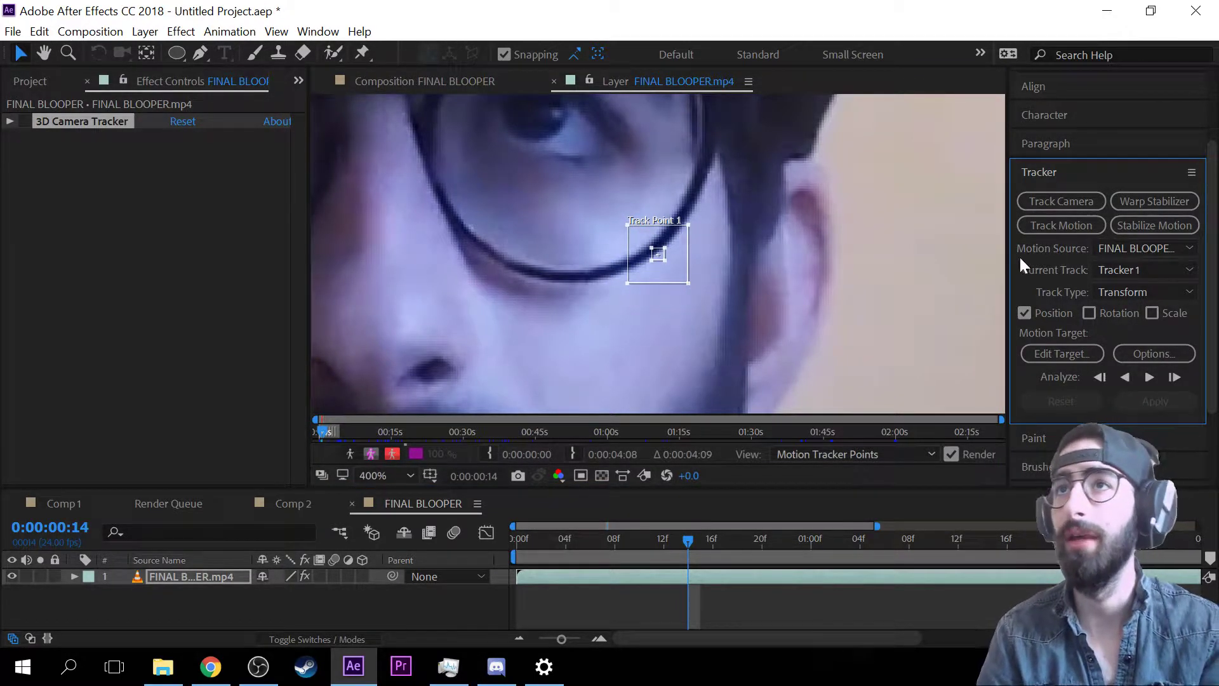
- Return to the first frame and reposition Track Point 1 on the lower outer edge of the glasses rim
left_click_drag(687, 541, 394, 528)
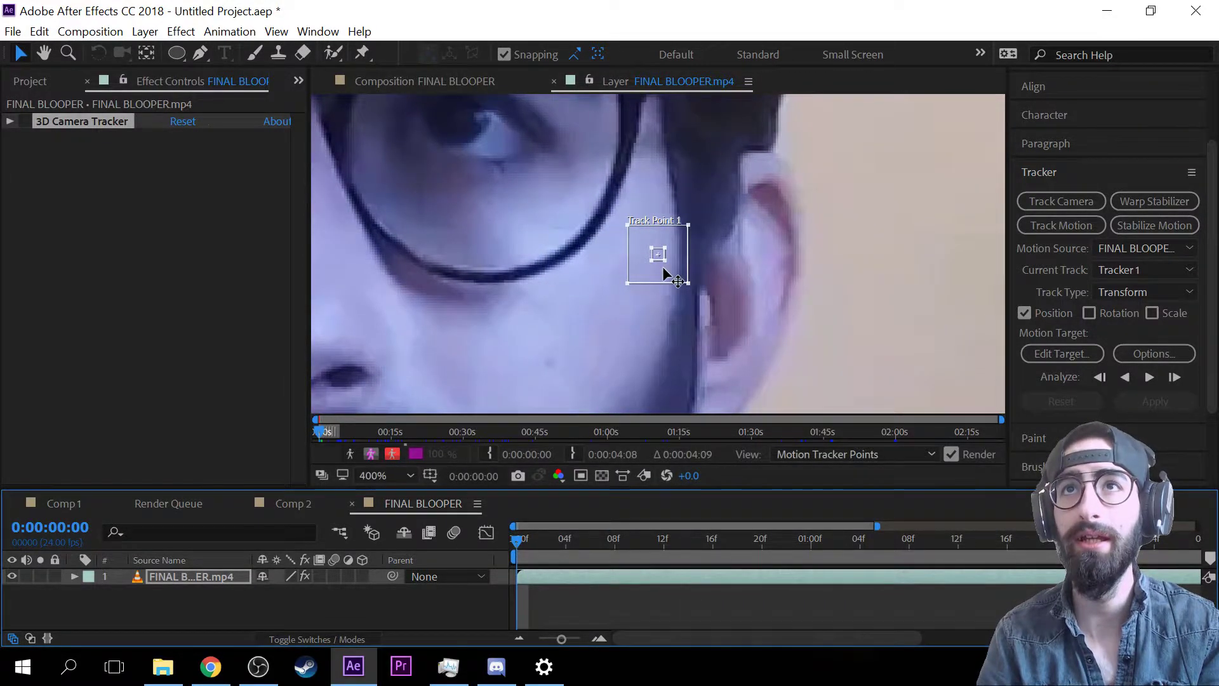
left_click_drag(667, 258, 590, 258)
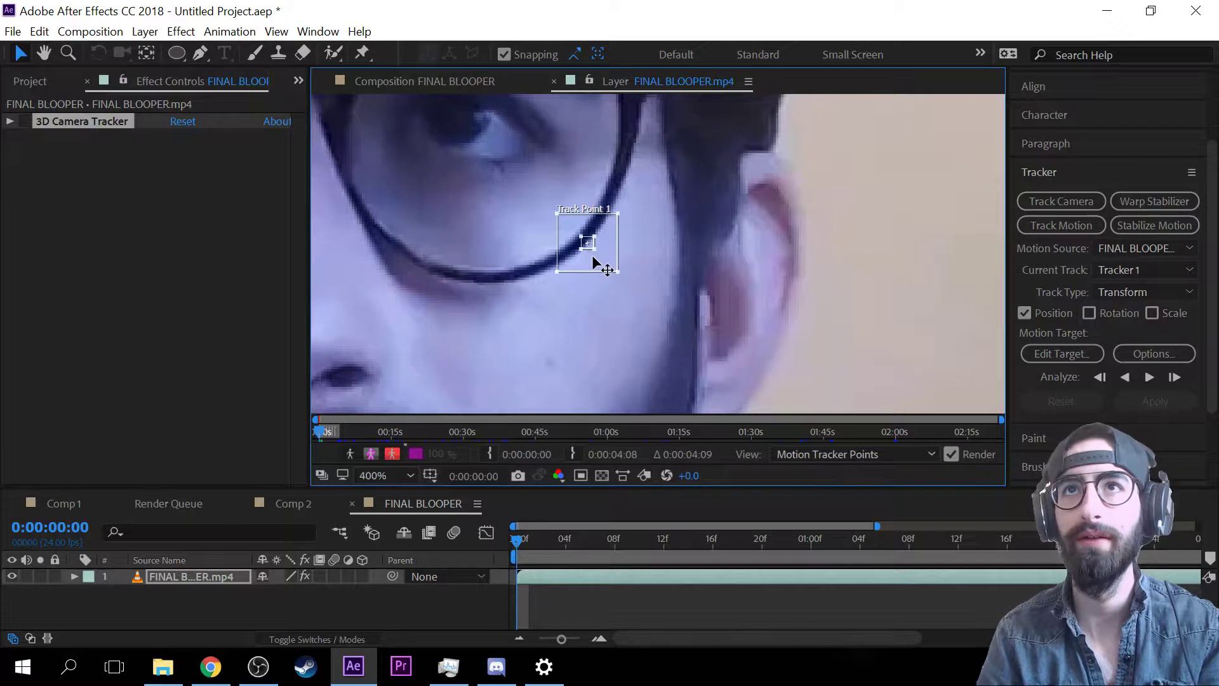
scroll(594, 246, "up", 2)
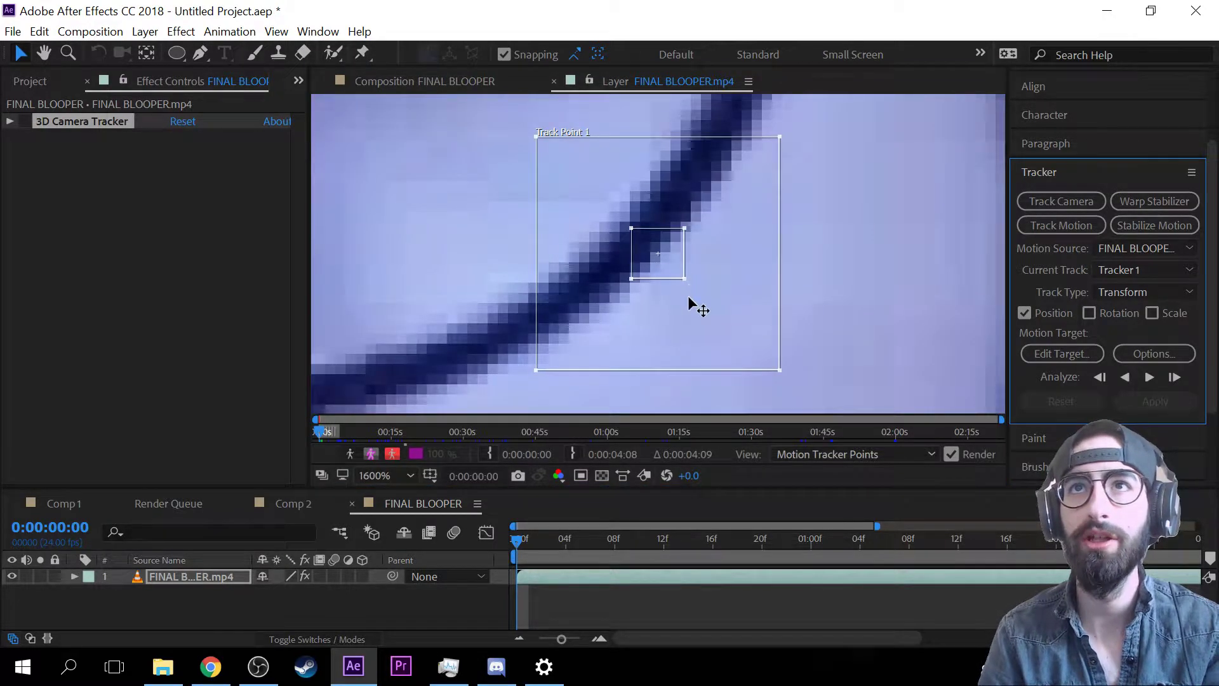
left_click_drag(688, 297, 702, 276)
key("comma")
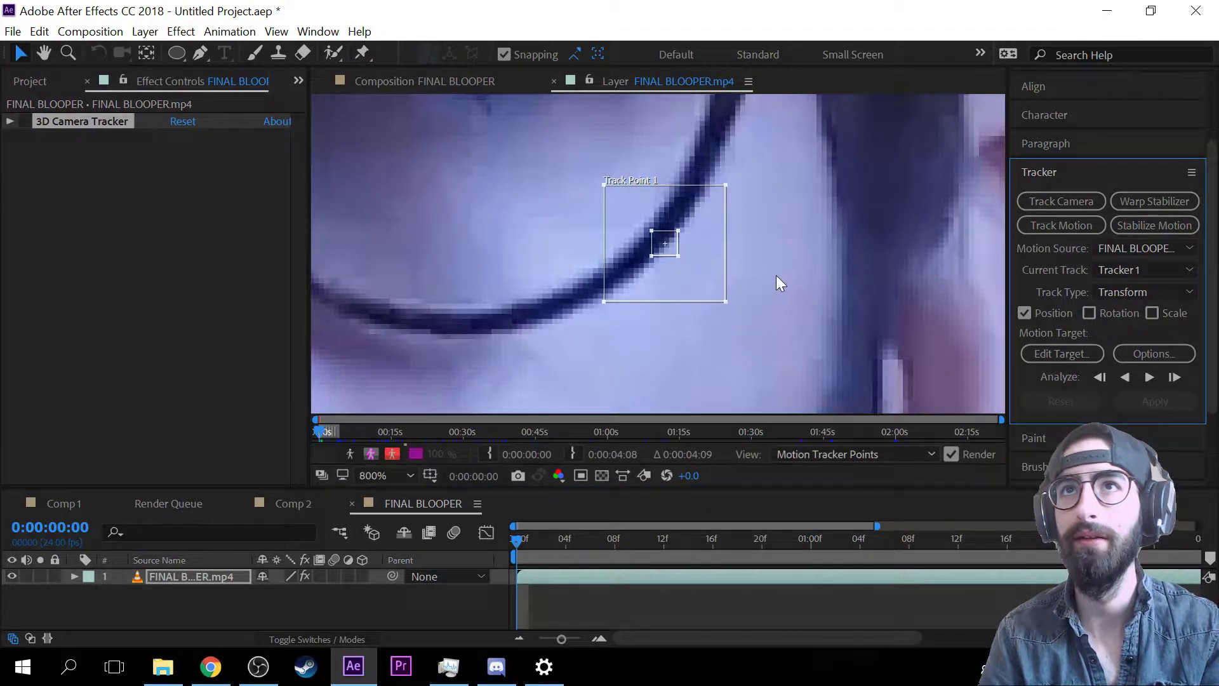
- Analyze the track forward through the clip with the reduced feature and search regions
left_click(1151, 378)
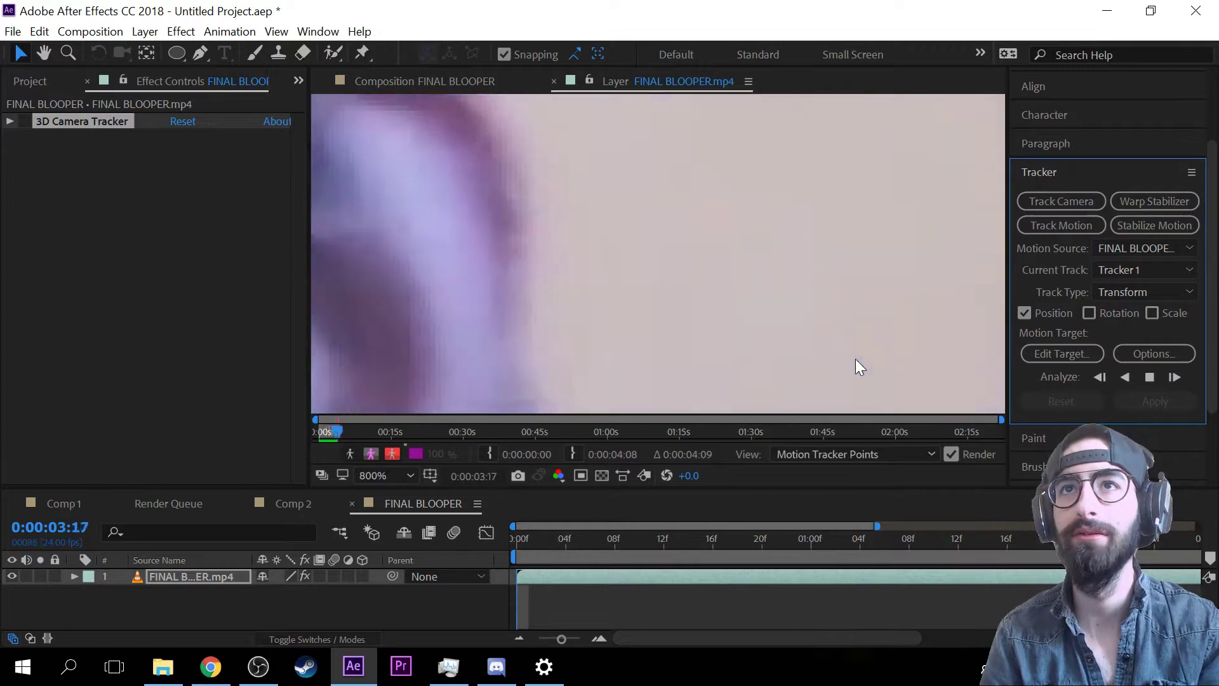
scroll(822, 330, "down", 2)
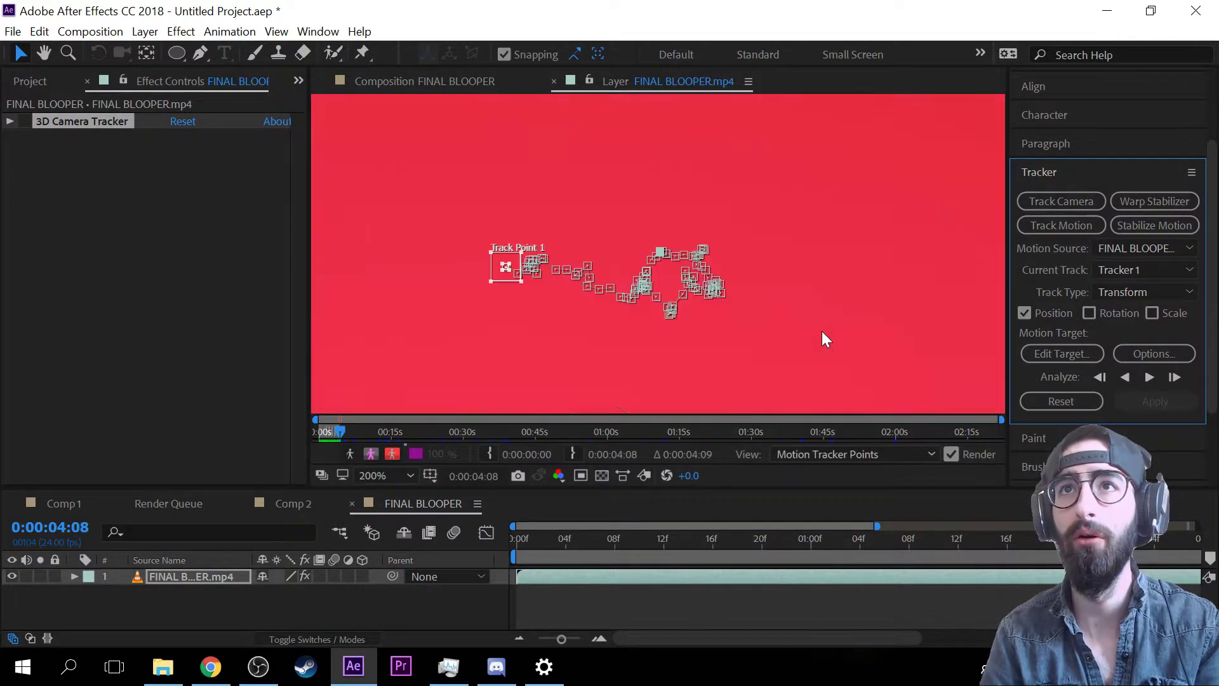
scroll(818, 308, "up", 1)
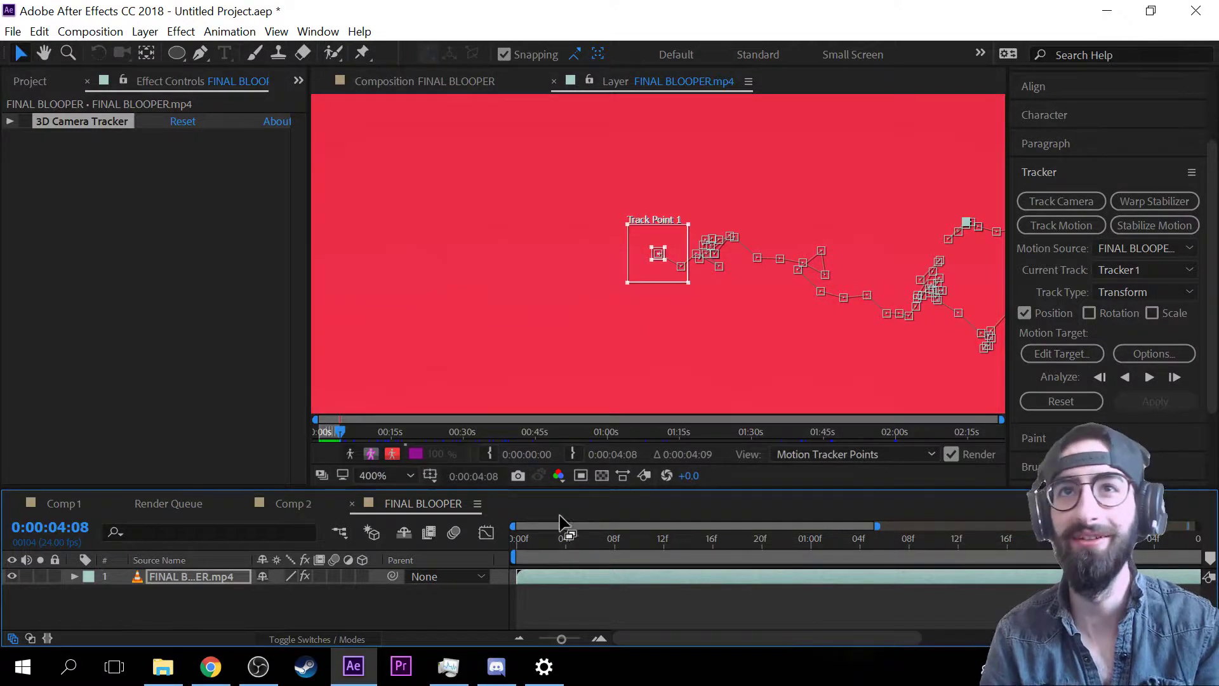
- Scrub and play between the first frame and 0:00:01:02 to check how Track Point 1 follows the glasses rim
left_click_drag(559, 539, 685, 388)
left_click_drag(606, 273, 441, 264)
scroll(571, 284, "down", 1)
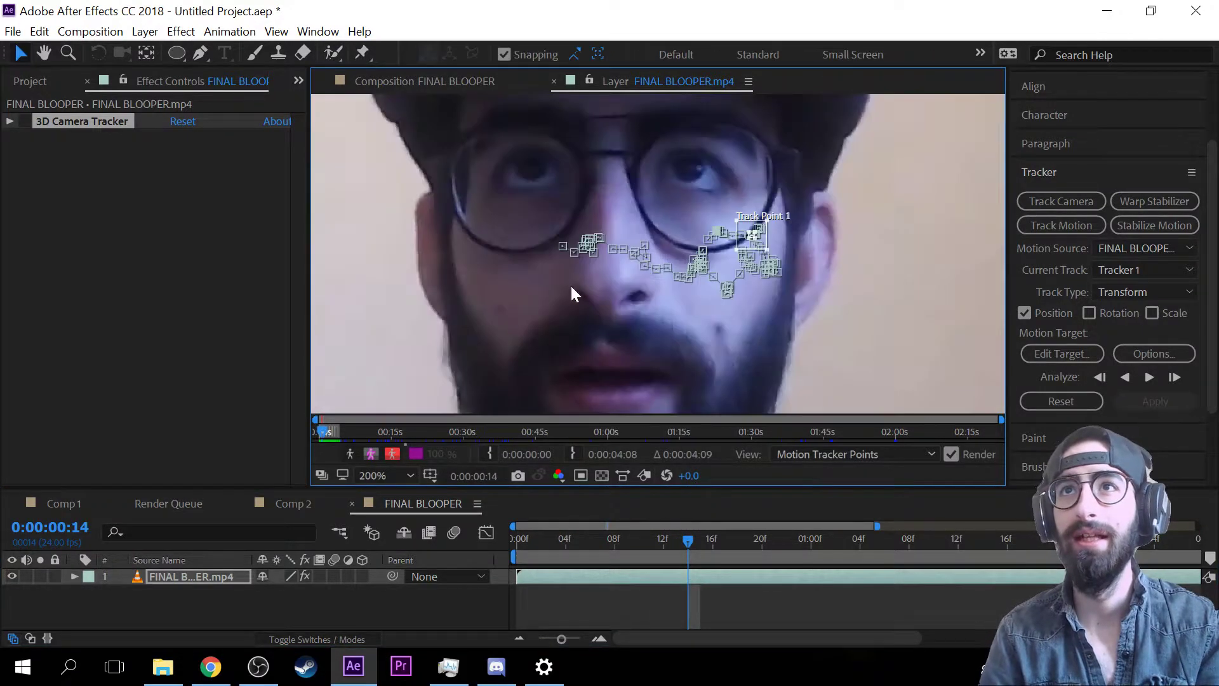
scroll(610, 333, "up", 1)
left_click_drag(679, 542, 480, 475)
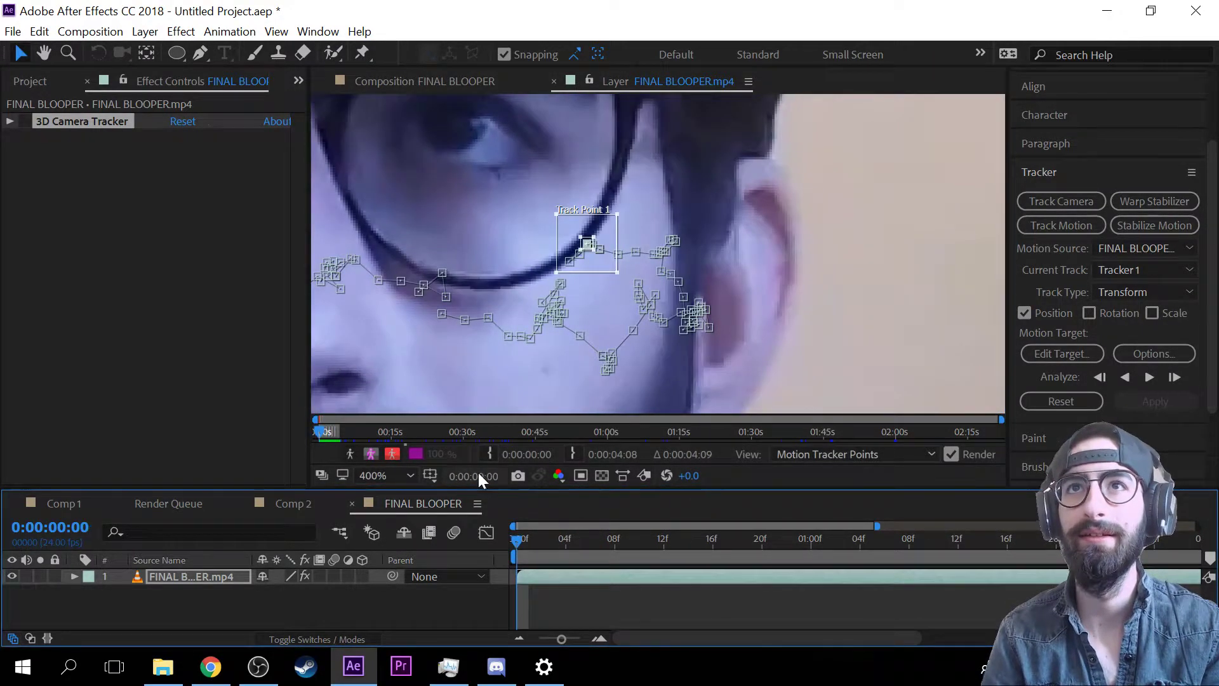
key("space")
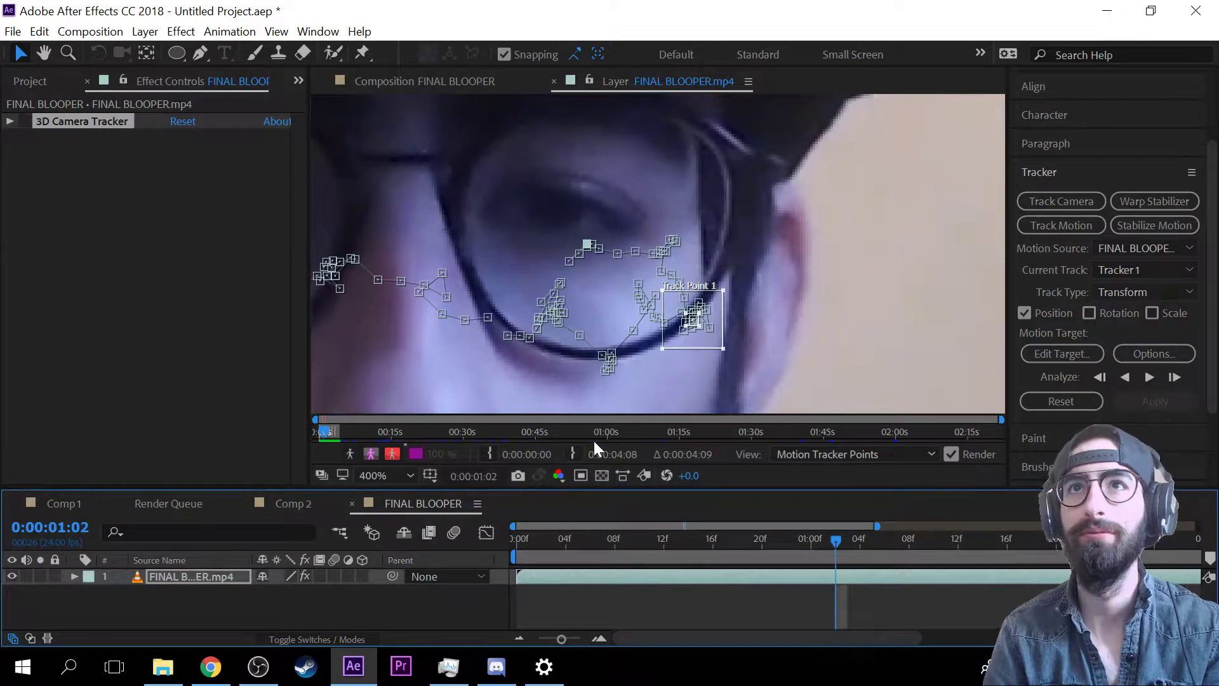
left_click_drag(844, 539, 540, 558)
scroll(546, 222, "up", 2)
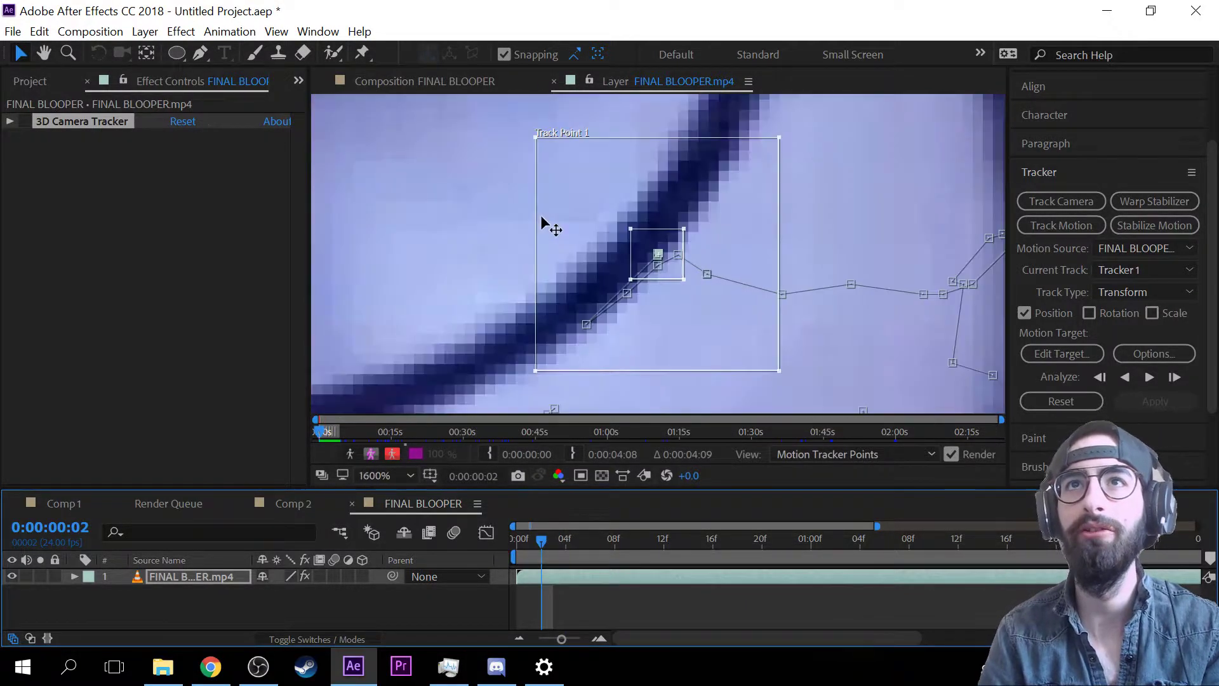
- Reset the motion tracker and analyze the clip forward again from the first frame with the default region sizes
left_click(1091, 402)
scroll(739, 346, "down", 1)
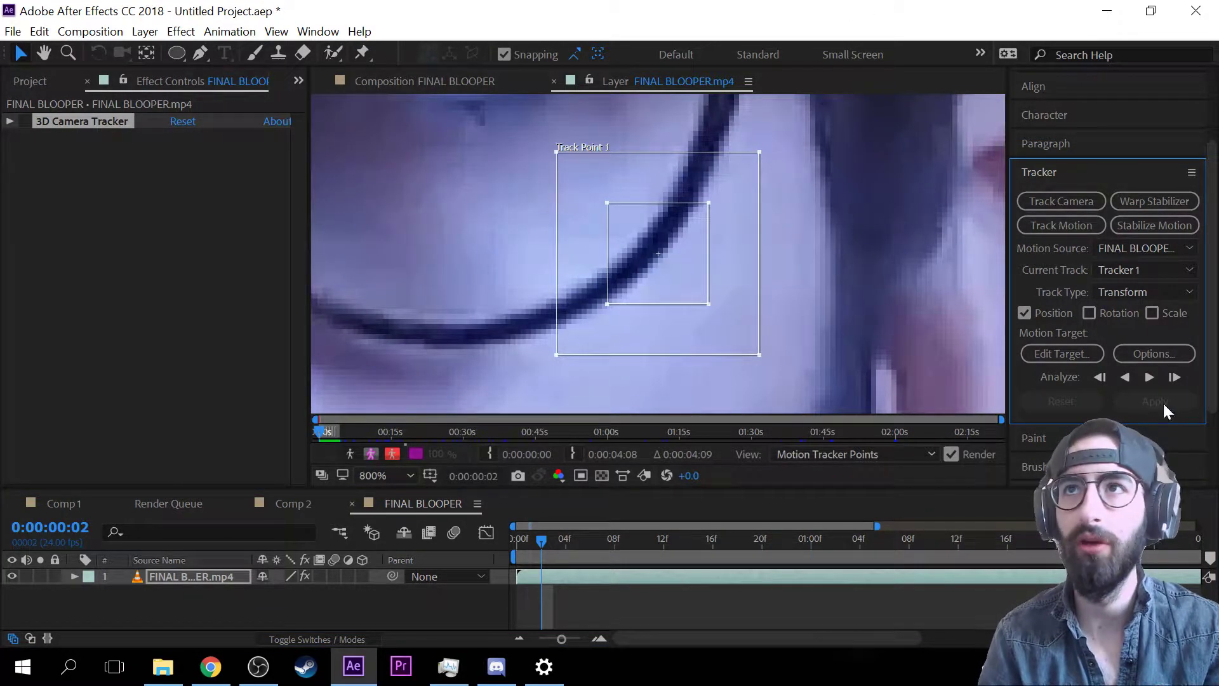
left_click(495, 528)
key("Home")
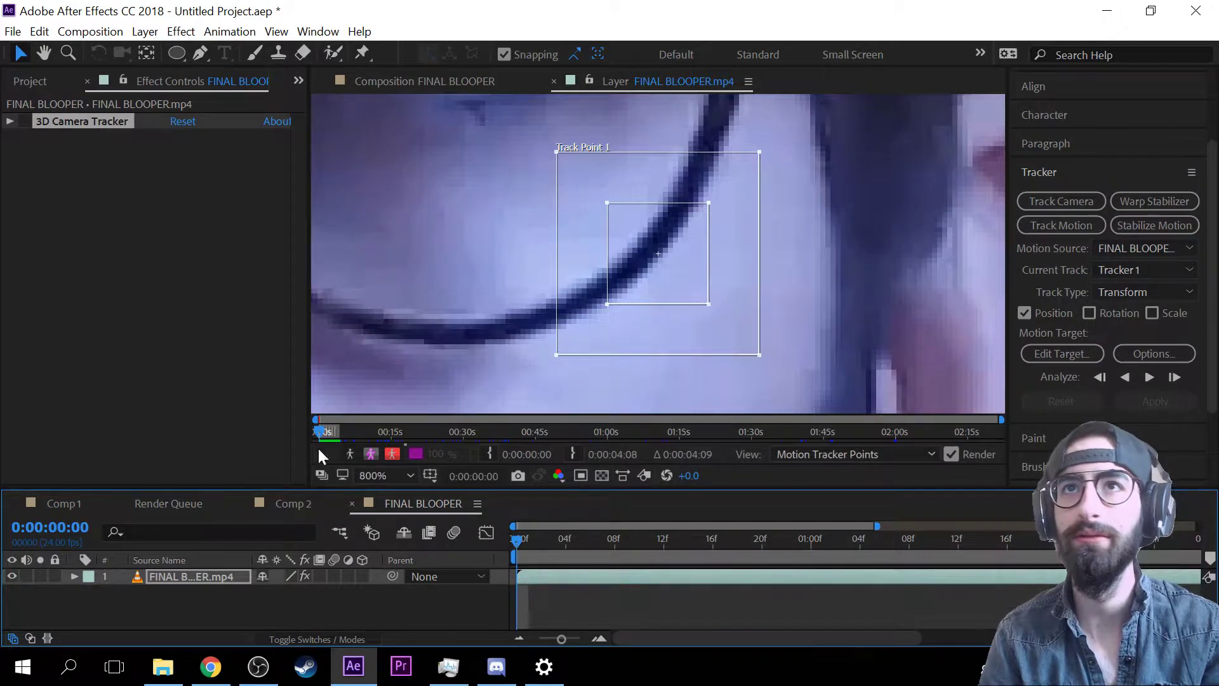
left_click(1150, 378)
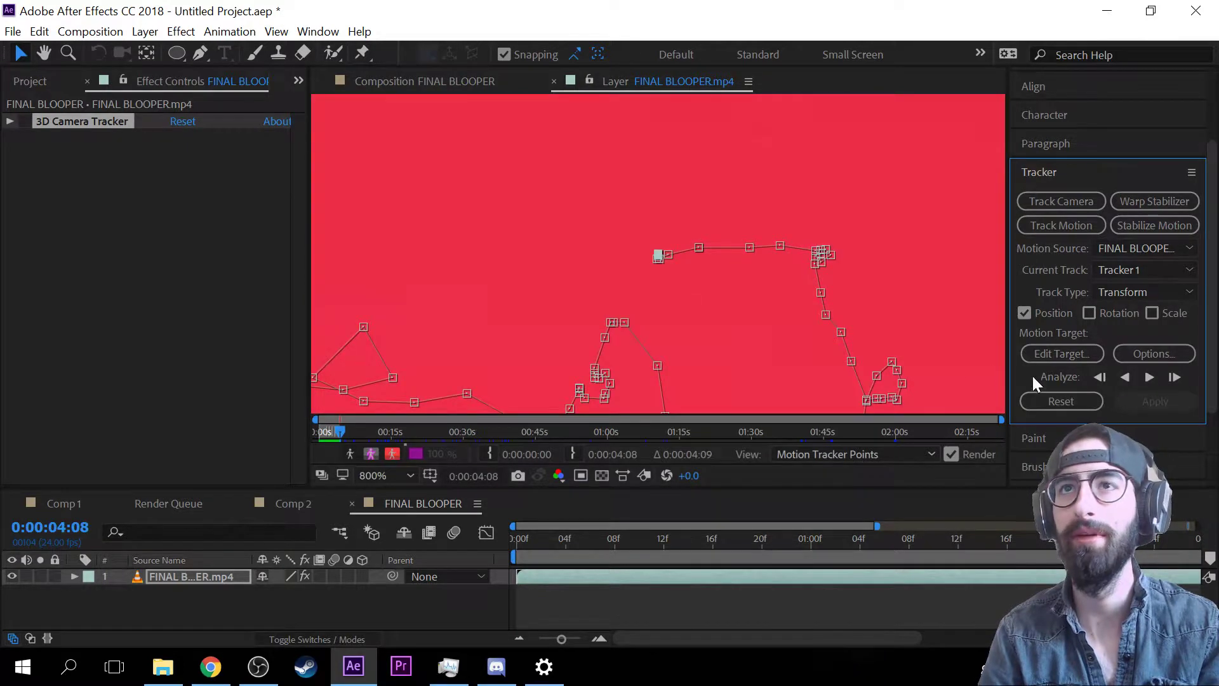
- Scrub through 0:00:00:05 to 0:00:01:01 to examine whether the new track stays on the glasses rim
key("comma")
key("comma")
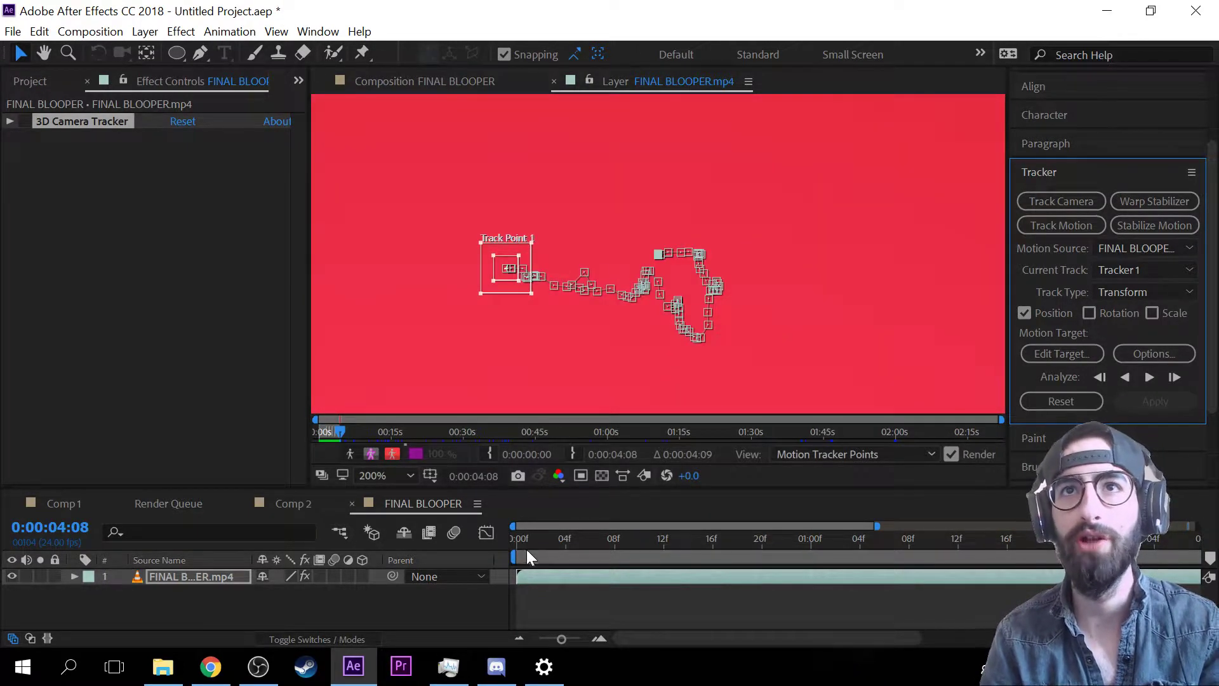
left_click_drag(527, 552, 577, 547)
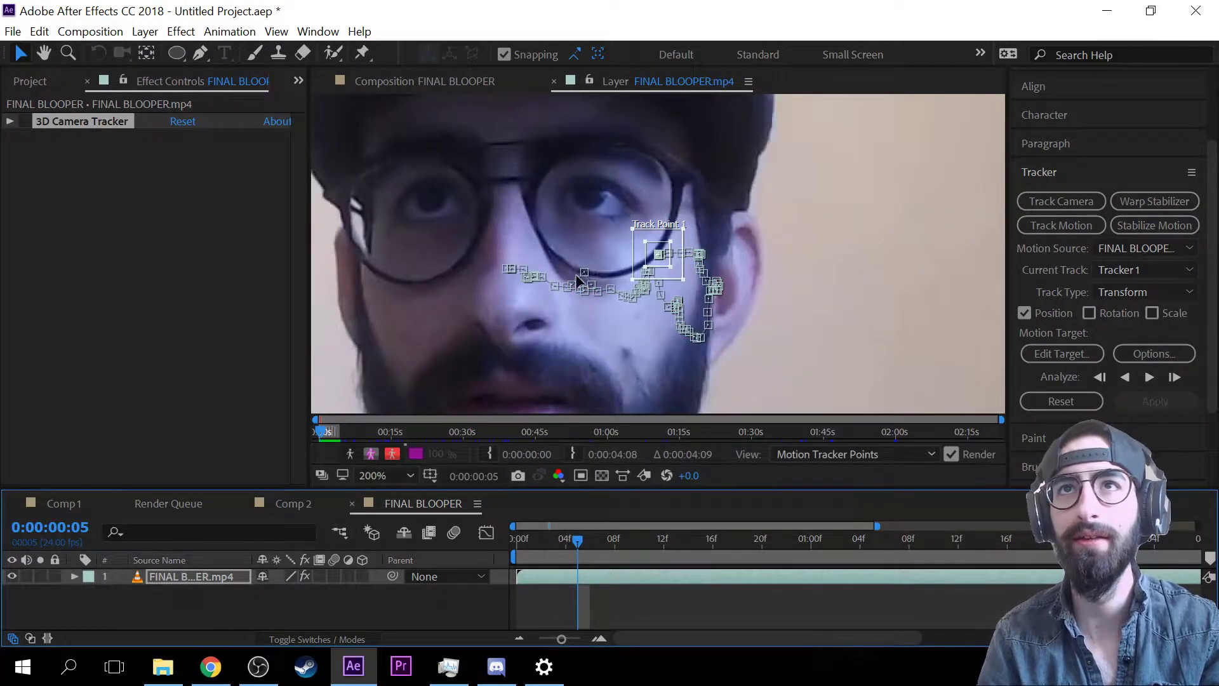
scroll(577, 280, "up", 2)
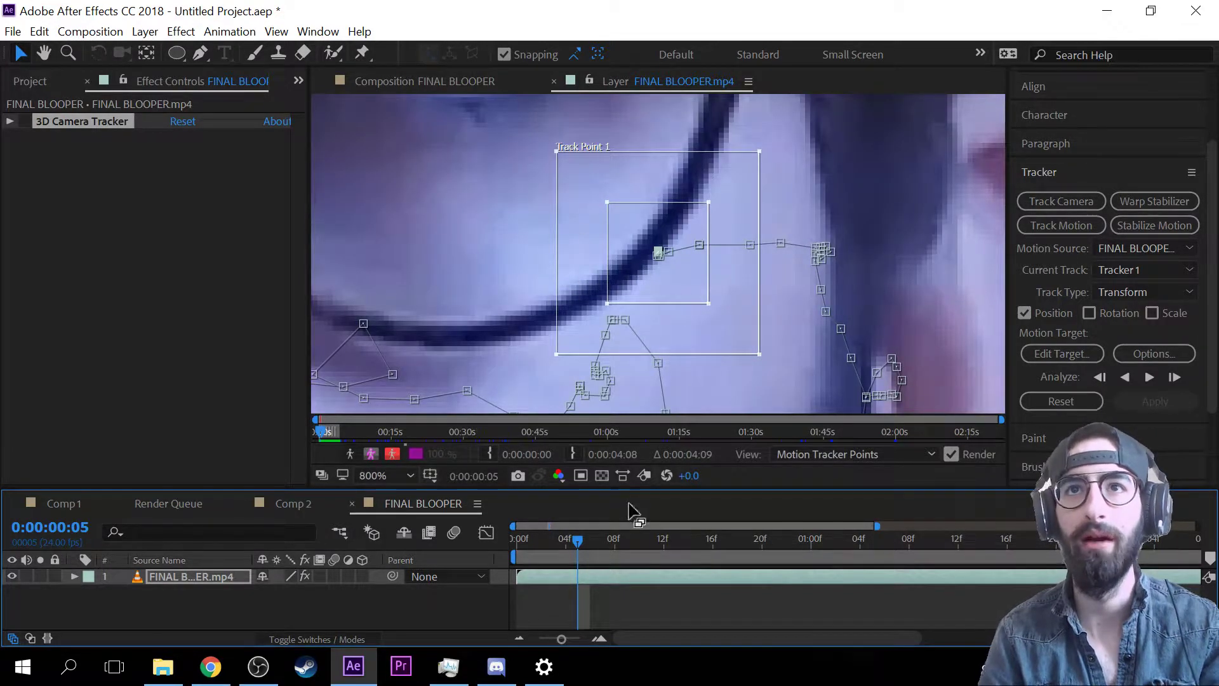
left_click_drag(577, 543, 825, 526)
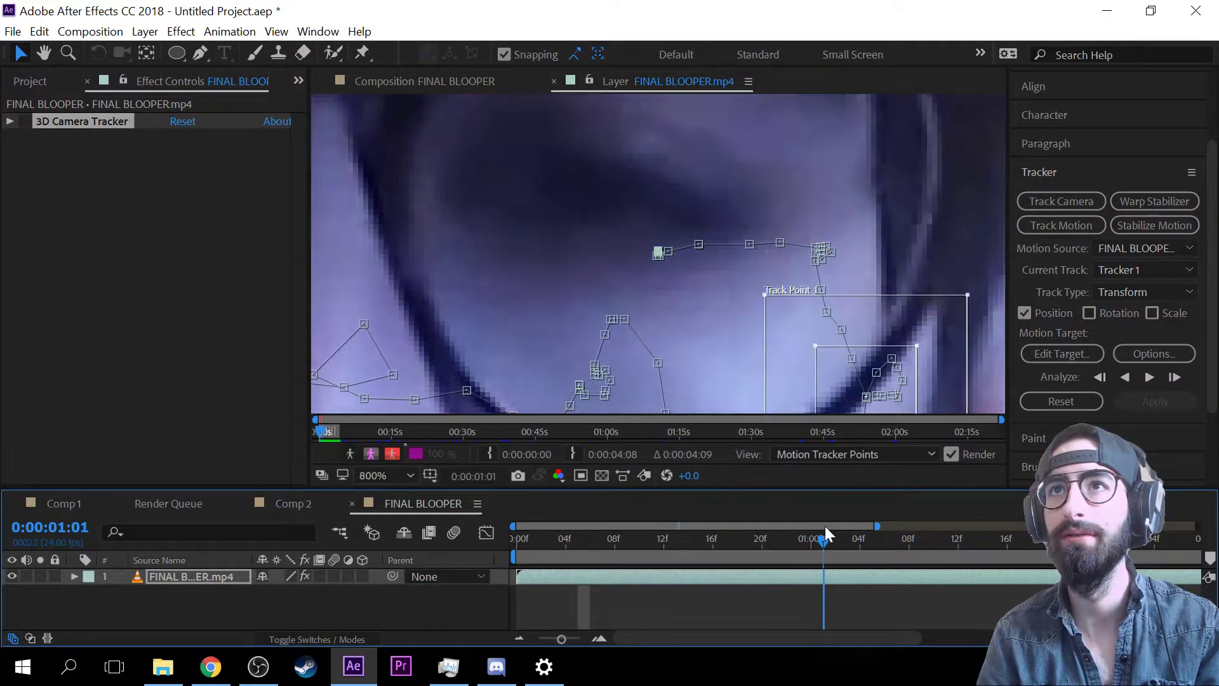
- Scrub around 0:00:01:01 in the clip to examine how Track Point 1 follows the glasses rim
left_click_drag(832, 330, 705, 207)
scroll(674, 258, "down", 1)
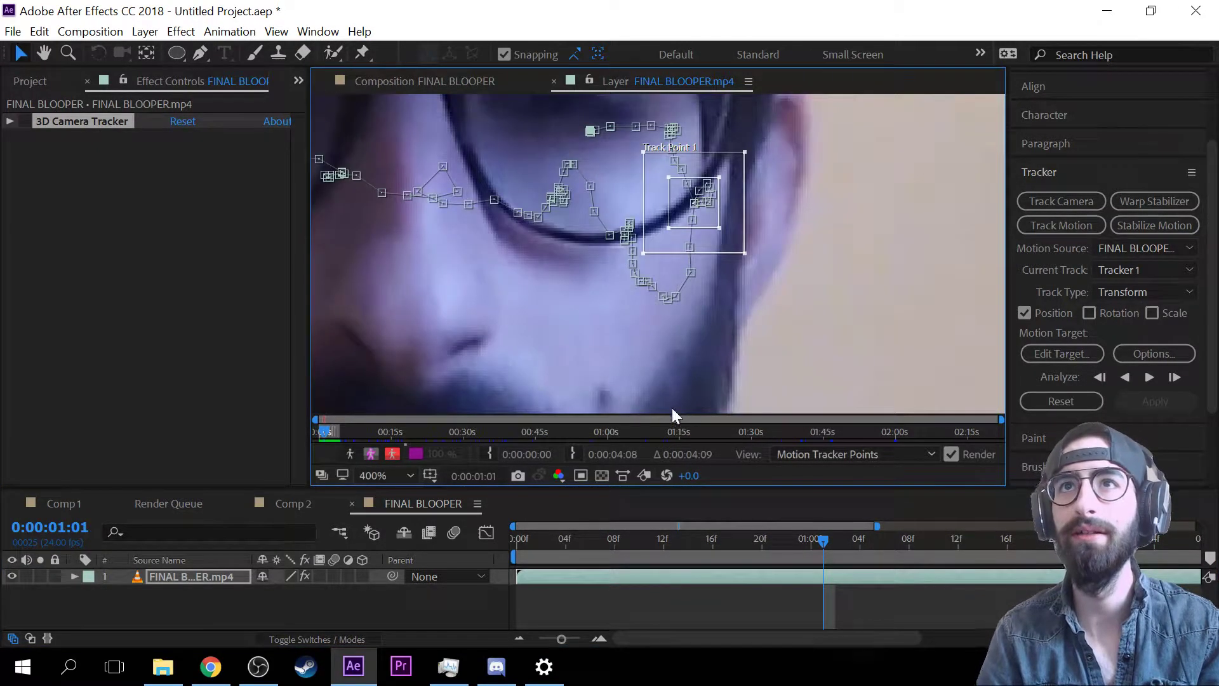
left_click_drag(827, 540, 1205, 524)
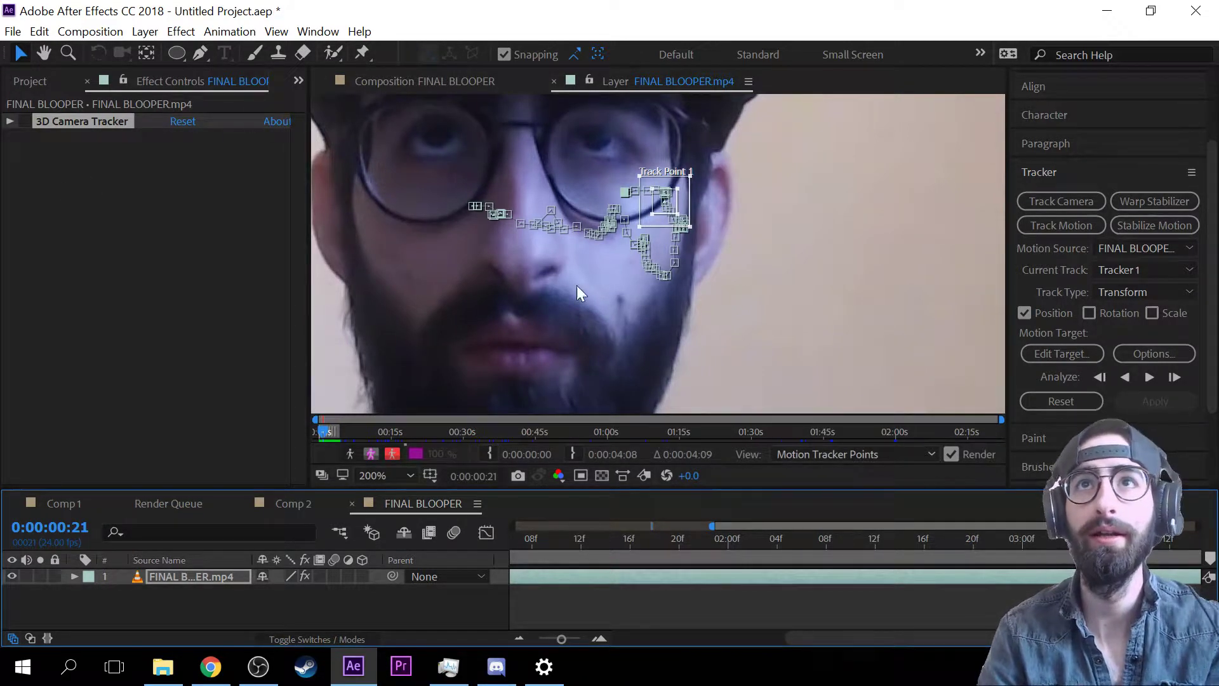
- Add a text layer reading "TRACKING FOR BEGINNERS" over the footage in the FINAL BLOOPER composition
left_click(444, 83)
scroll(505, 331, "down", 2)
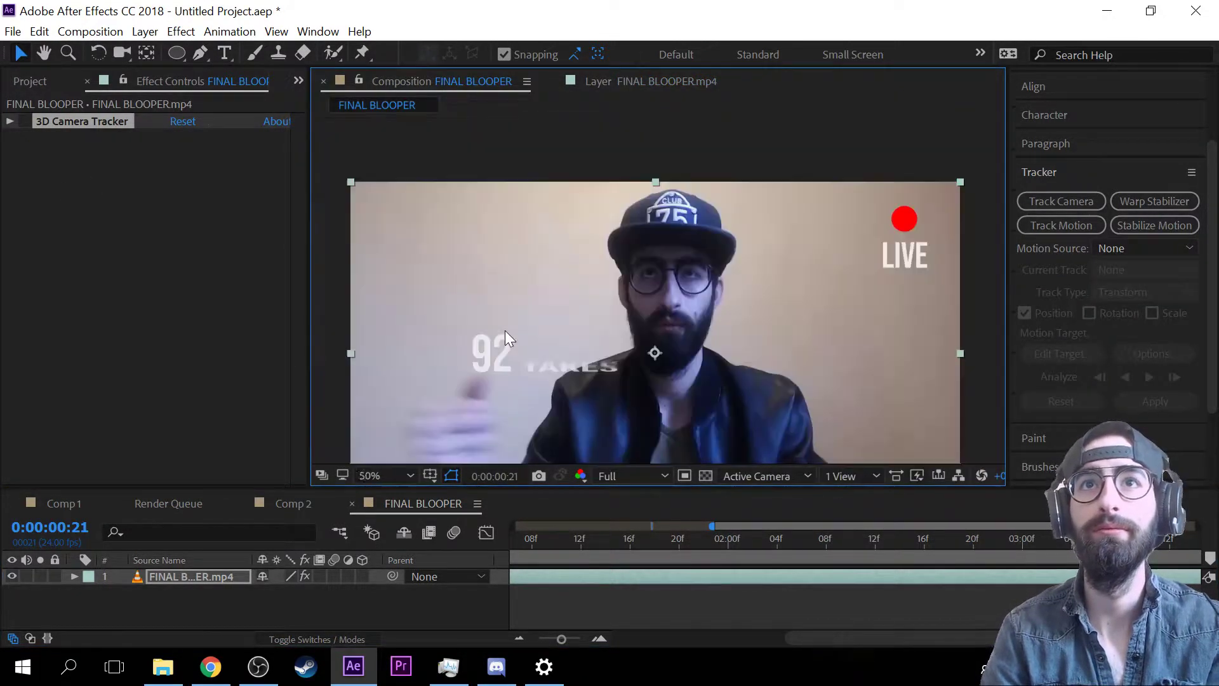
key("ctrl+t")
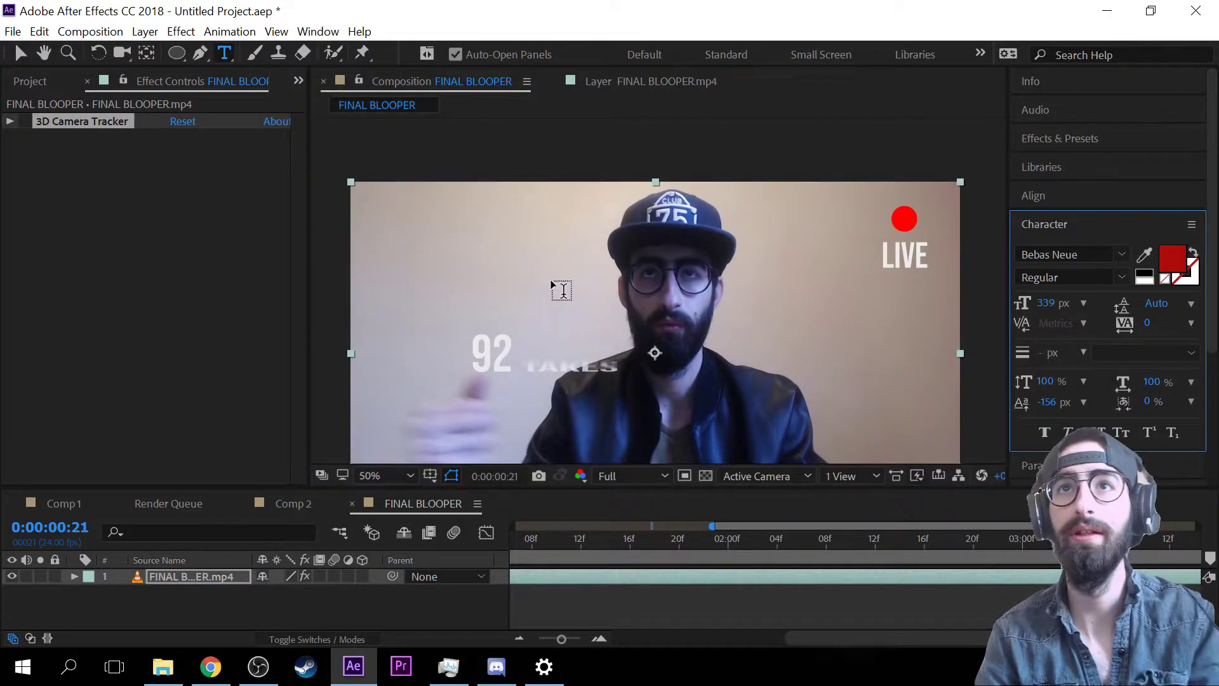
left_click(551, 283)
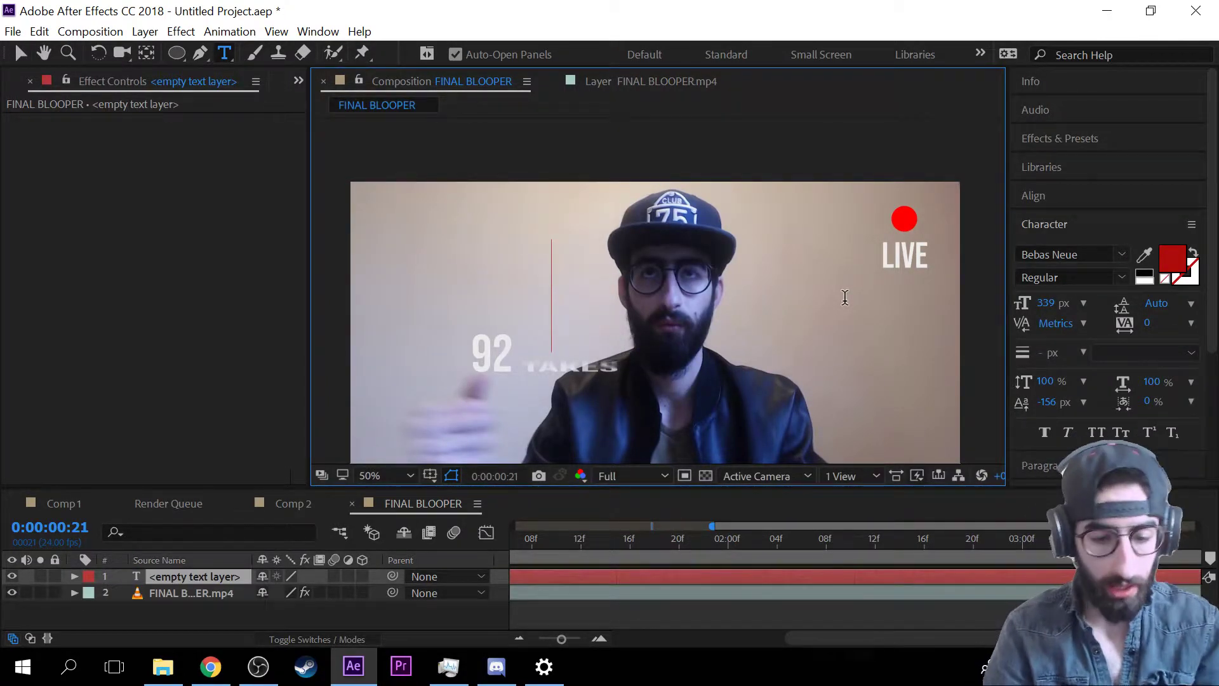
type("TRA")
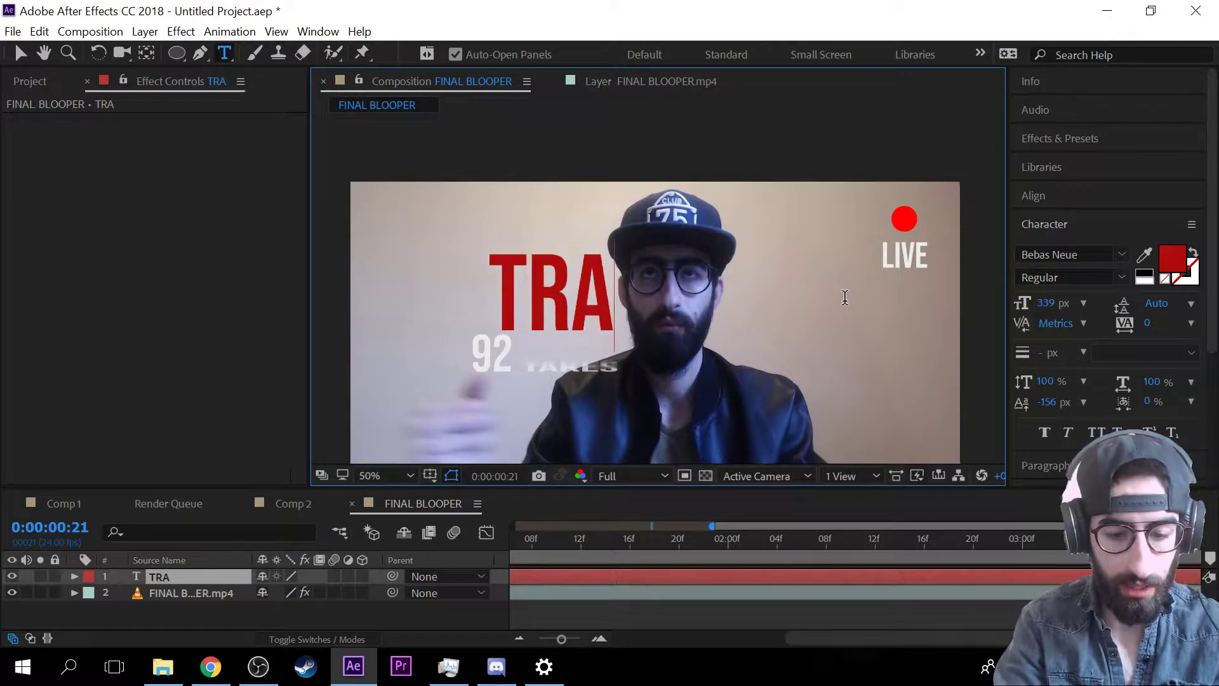
type("C")
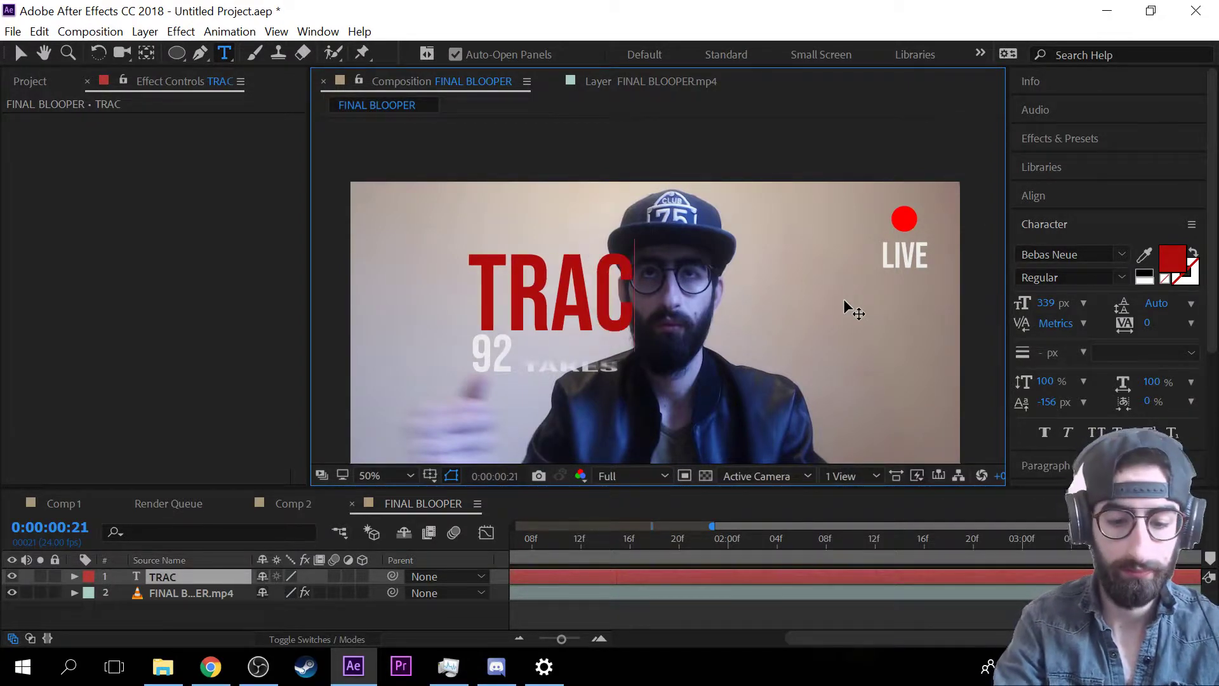
type("KING FOR BEGG")
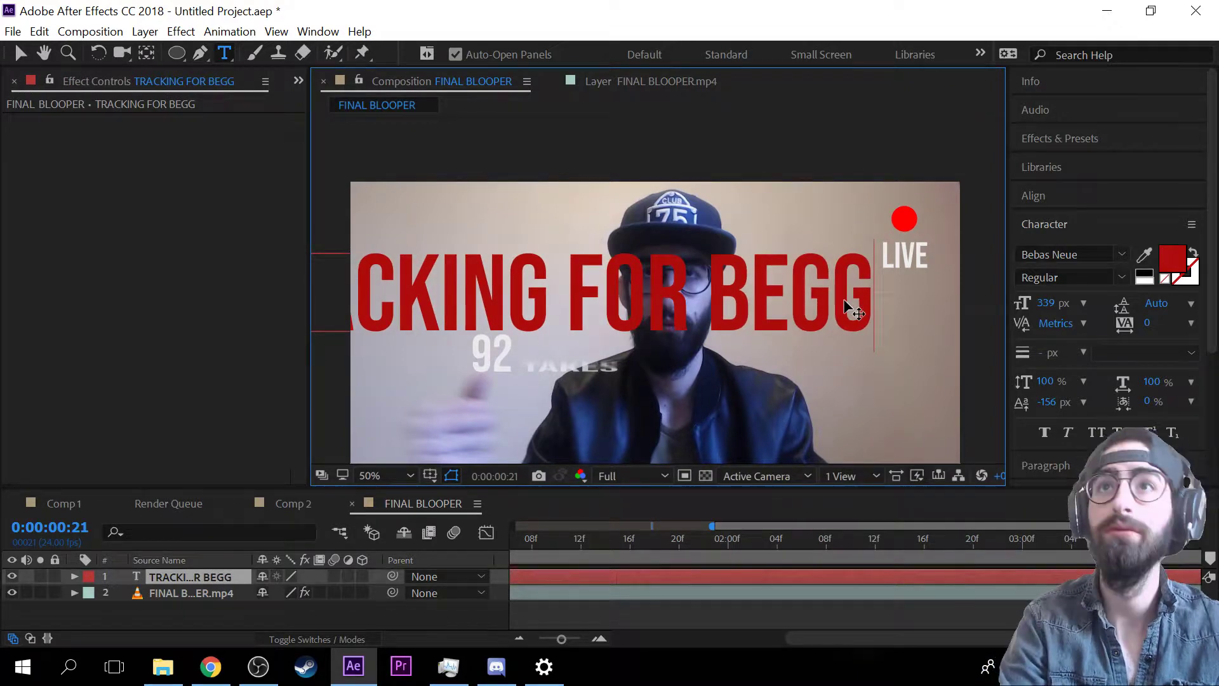
key("BackSpace")
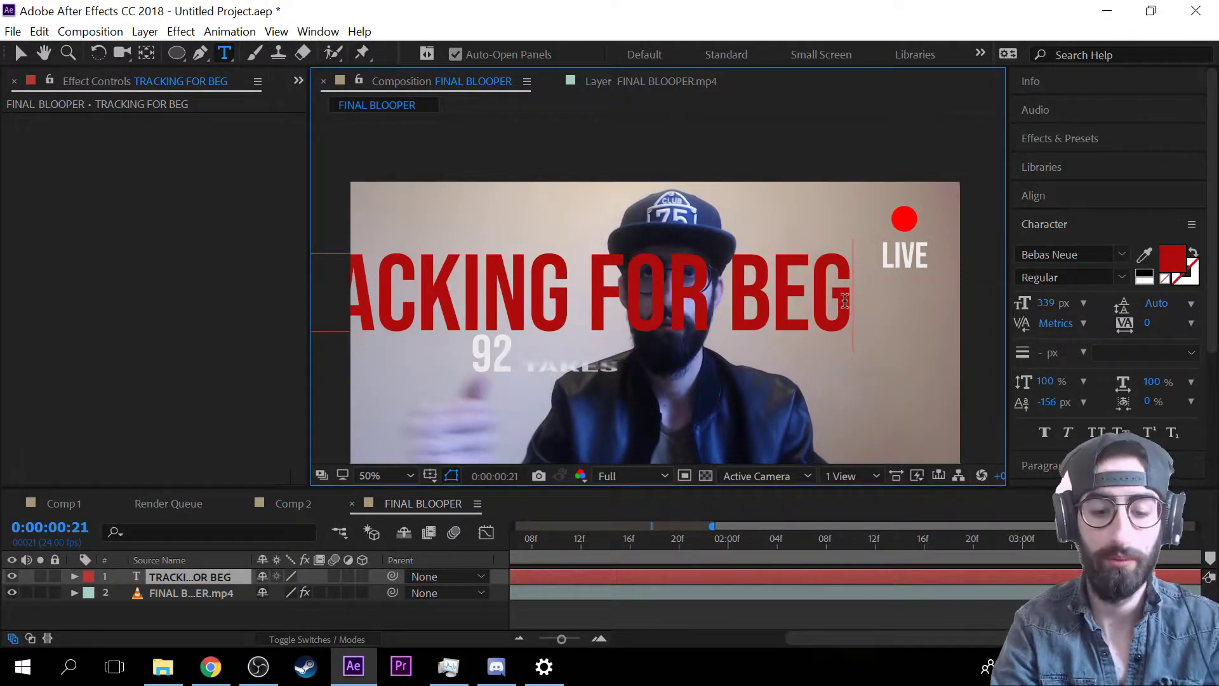
type("INNERS")
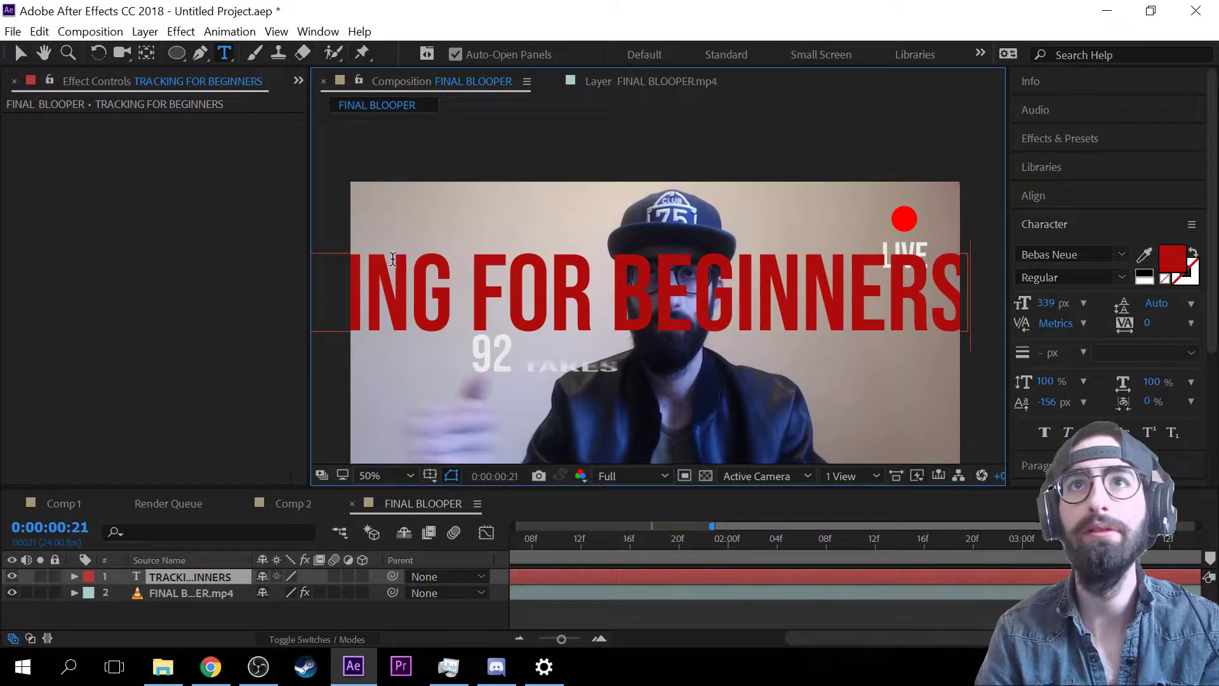
- Reduce the font size of the TRACKING FOR BEGINNERS text to 125 px
left_click(12, 38)
left_click(537, 14)
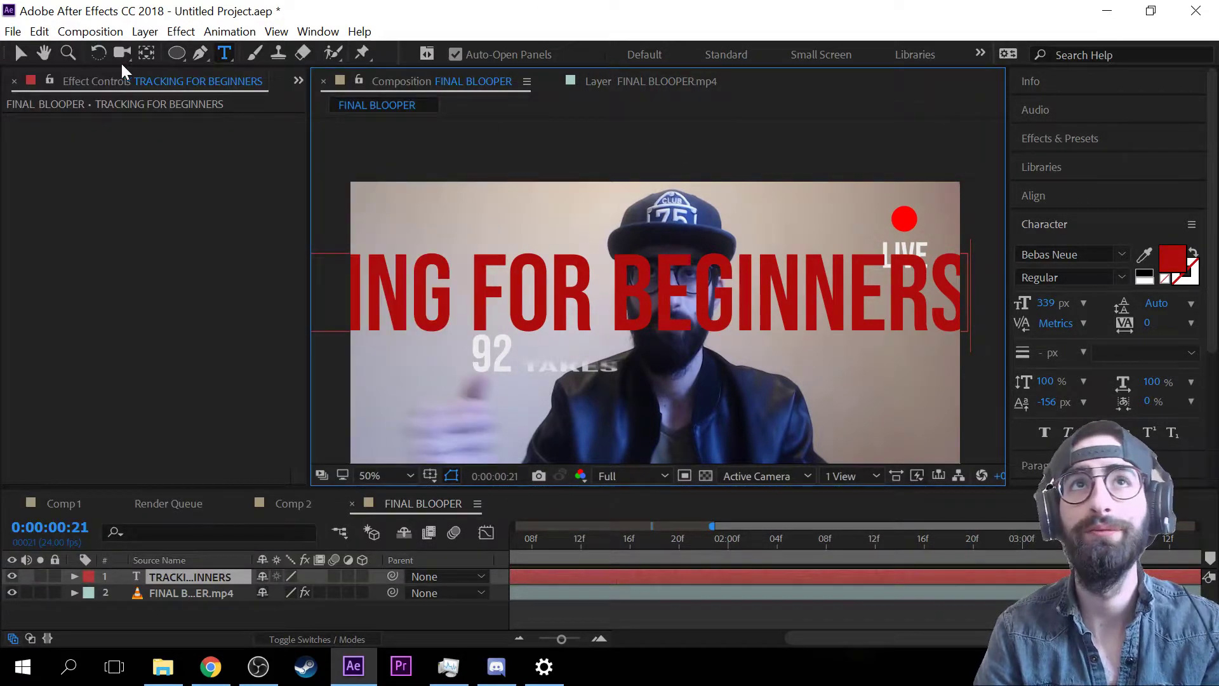
left_click(15, 55)
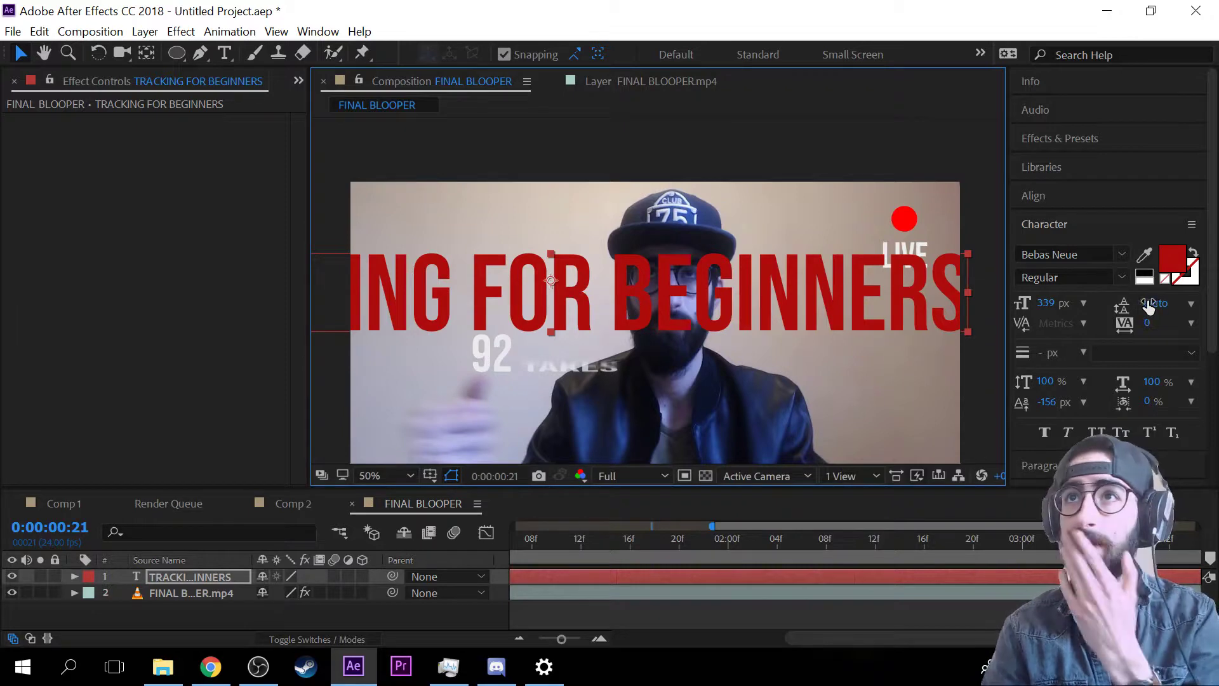
left_click_drag(1056, 310, 840, 310)
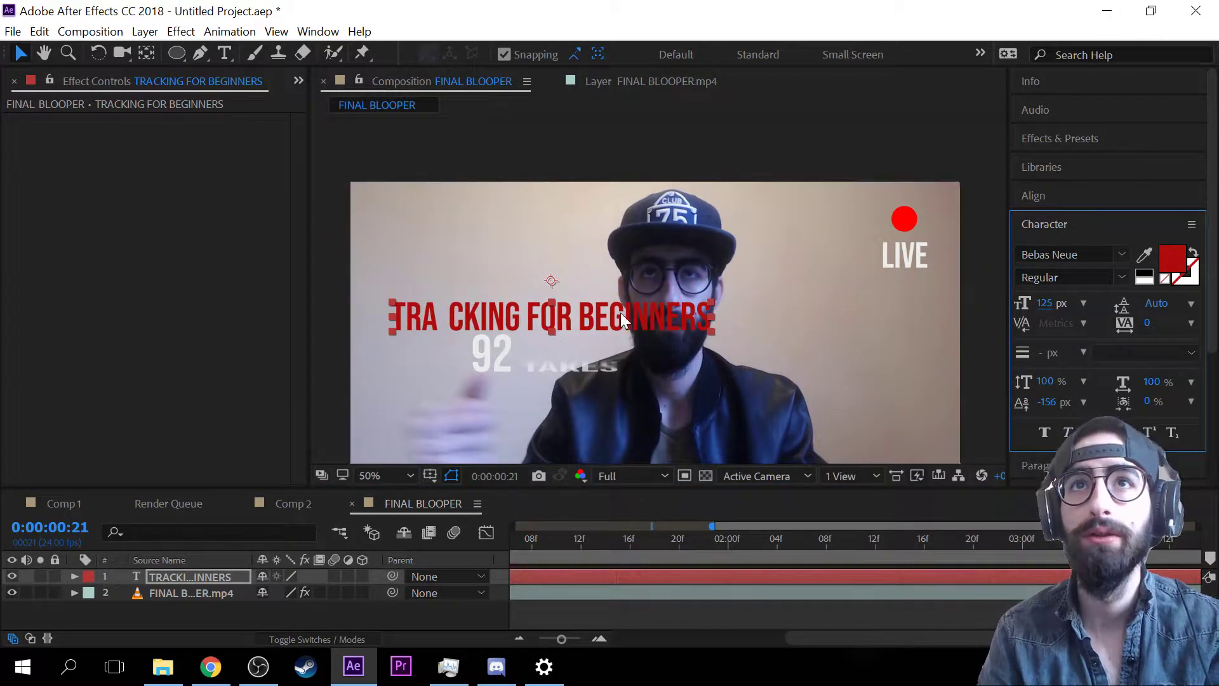
- Remove the stray space inside the word TRACKING and move the title across the man's face
double_click(429, 316)
left_click(446, 316)
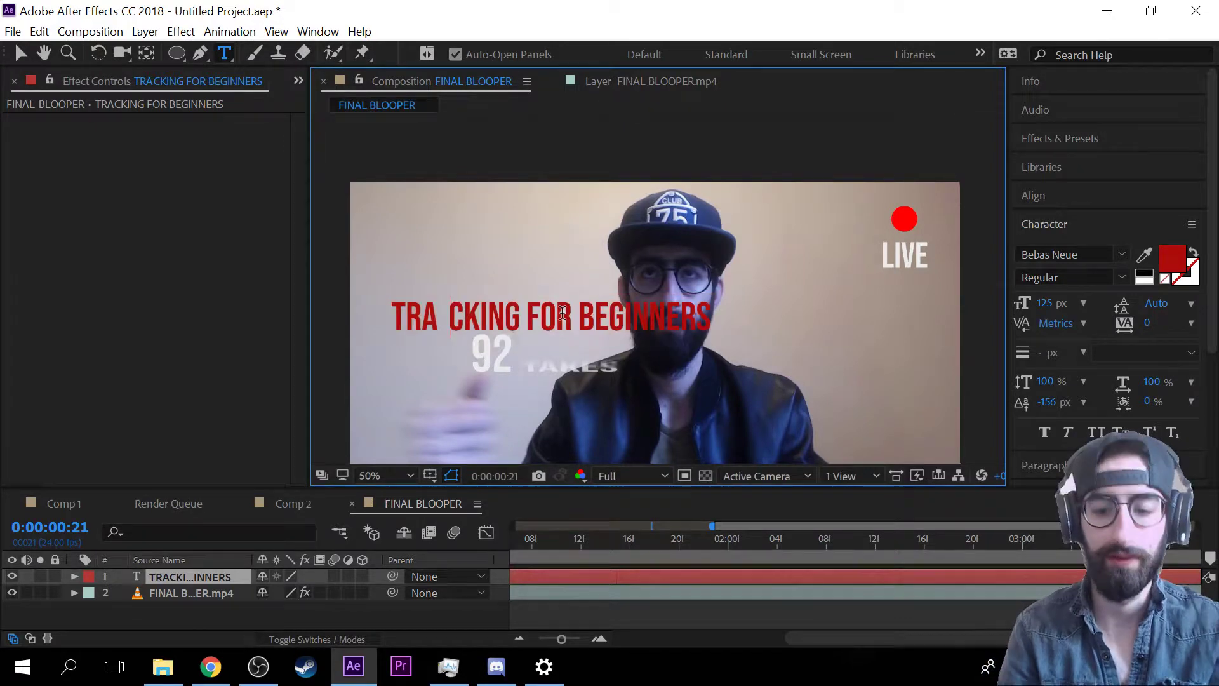
key("BackSpace")
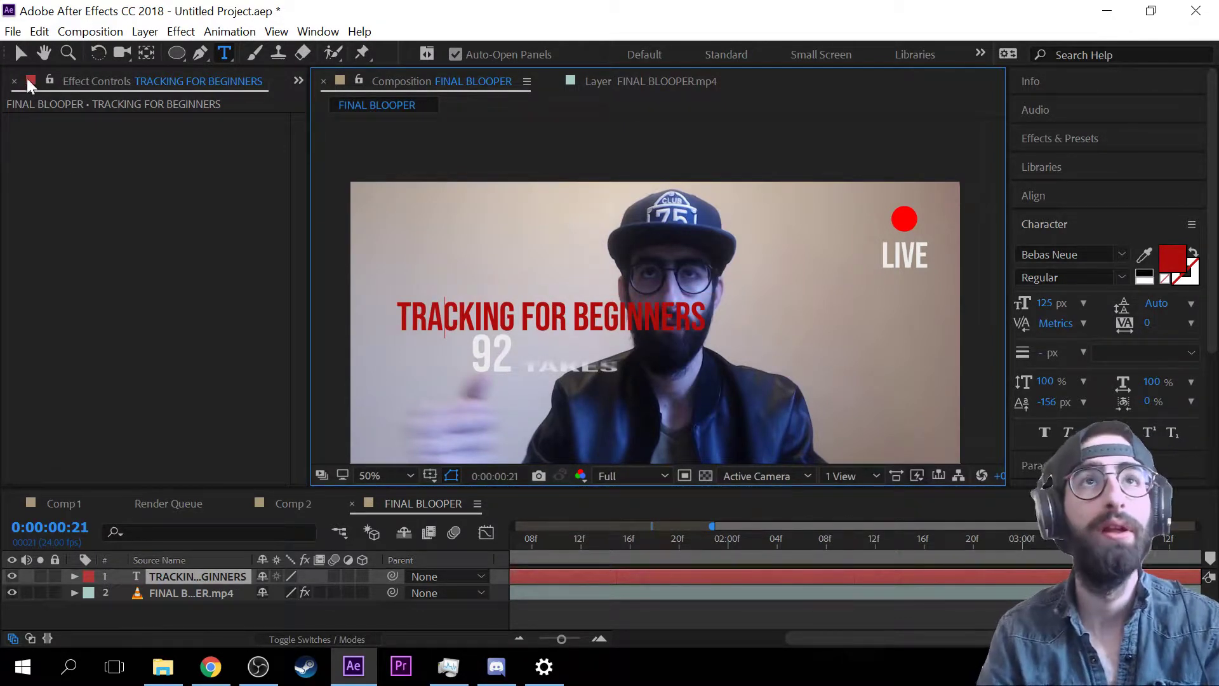
left_click(21, 52)
left_click_drag(667, 317, 749, 305)
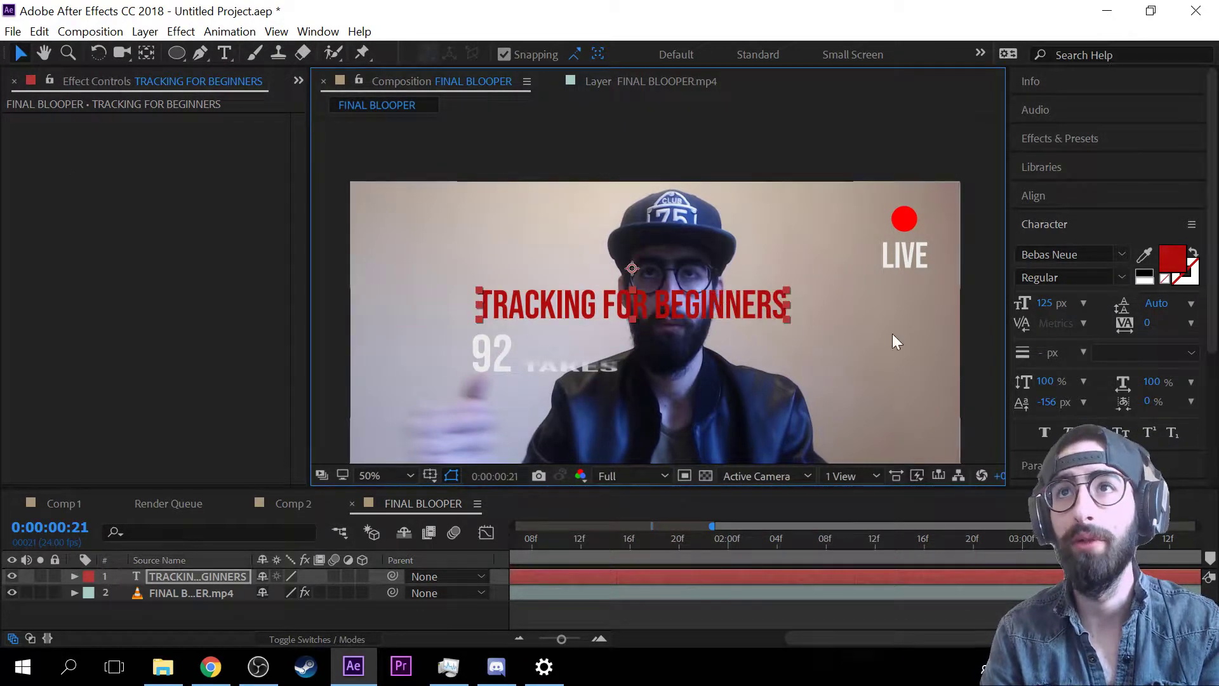
- Set the TRACKING FOR BEGINNERS text layer as the motion target for Tracker 1 of FINAL BLOOPER.mp4
left_click(212, 594)
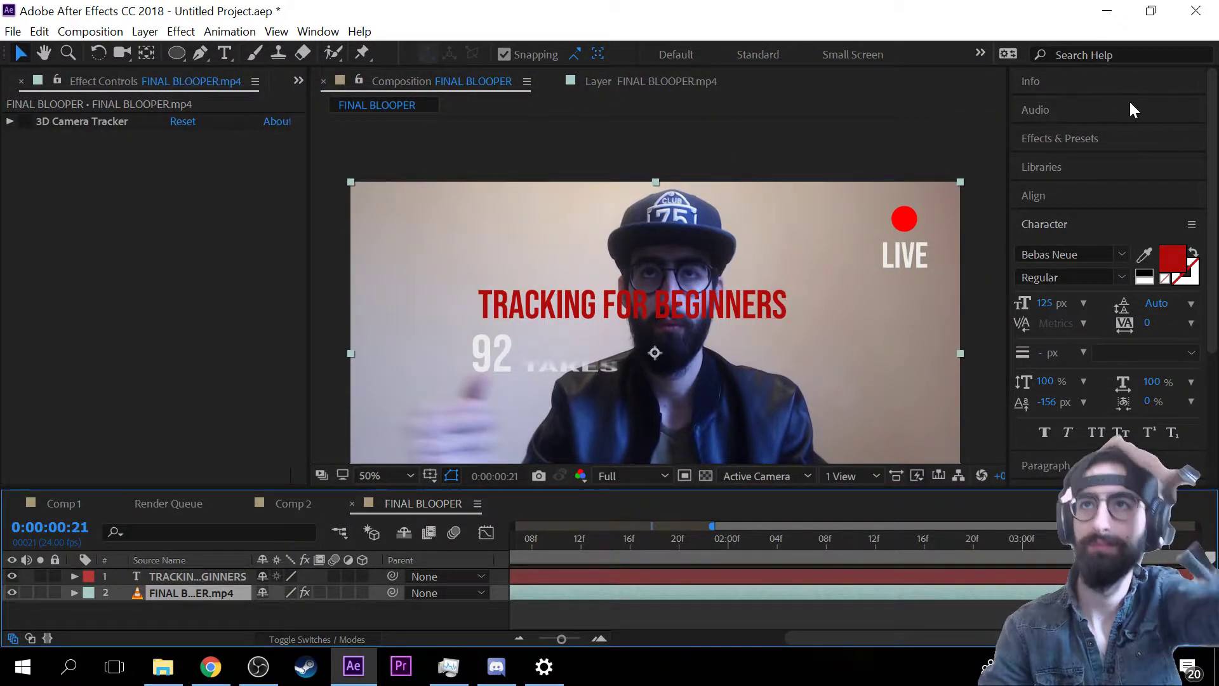
left_click(1068, 227)
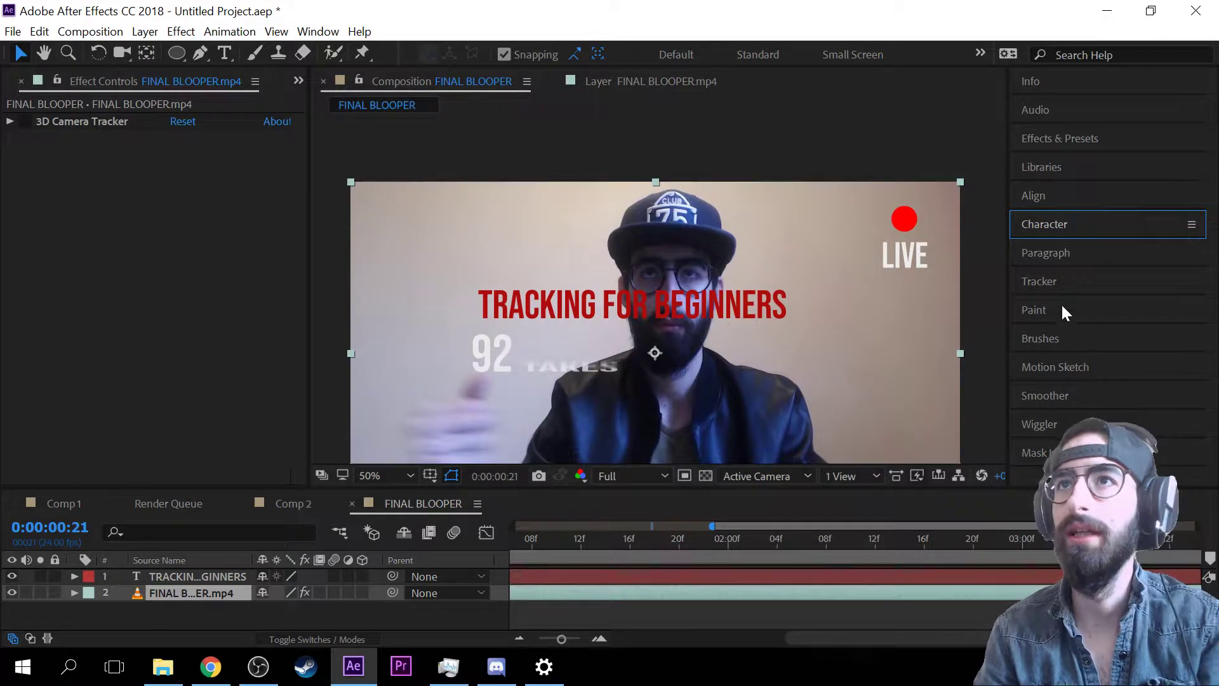
left_click(1065, 283)
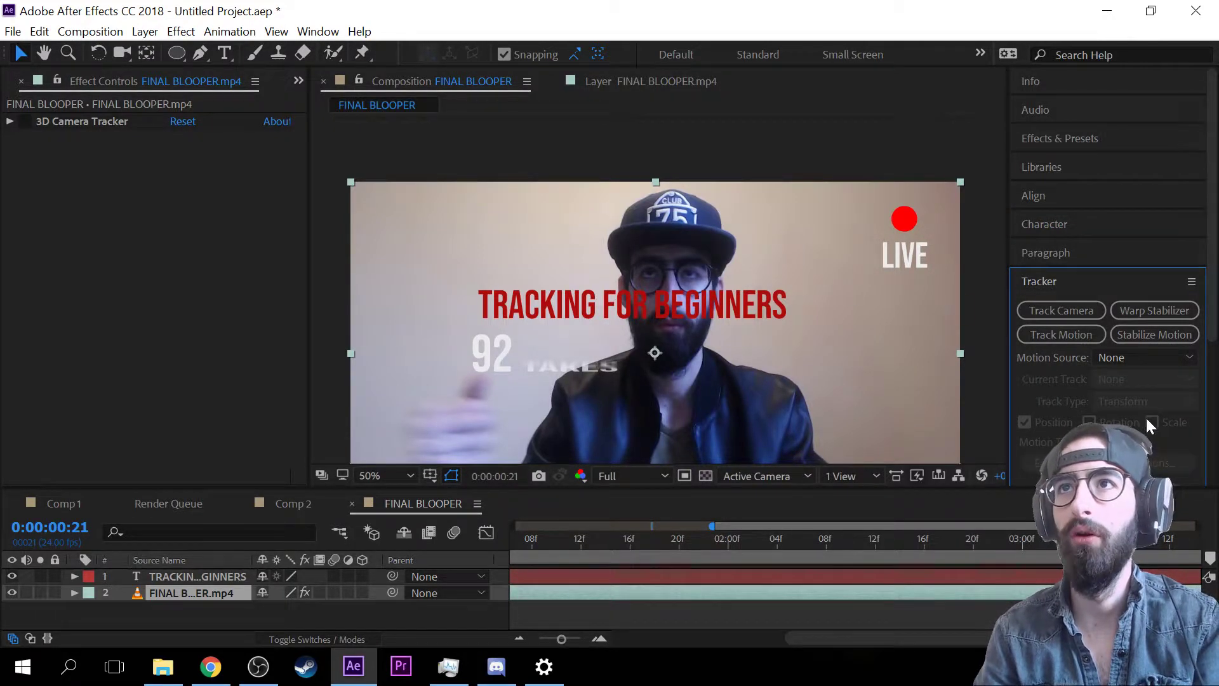
scroll(1148, 424, "down", 3)
scroll(1118, 410, "up", 3)
left_click(657, 82)
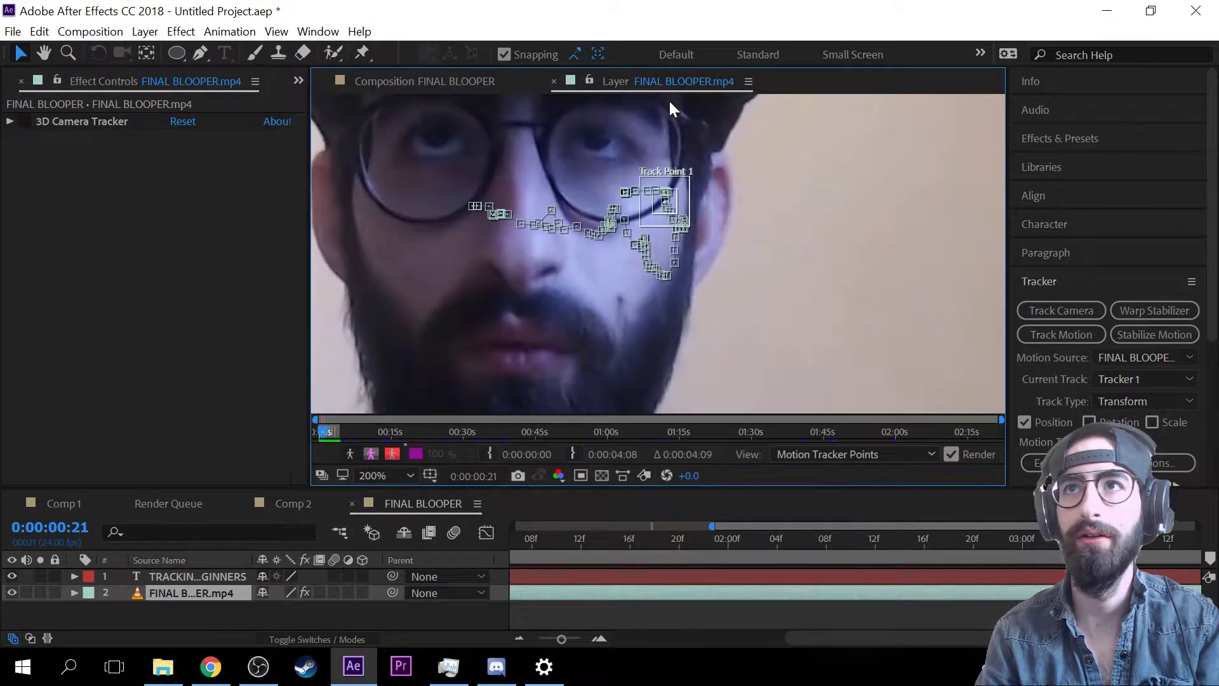
scroll(715, 231, "down", 3)
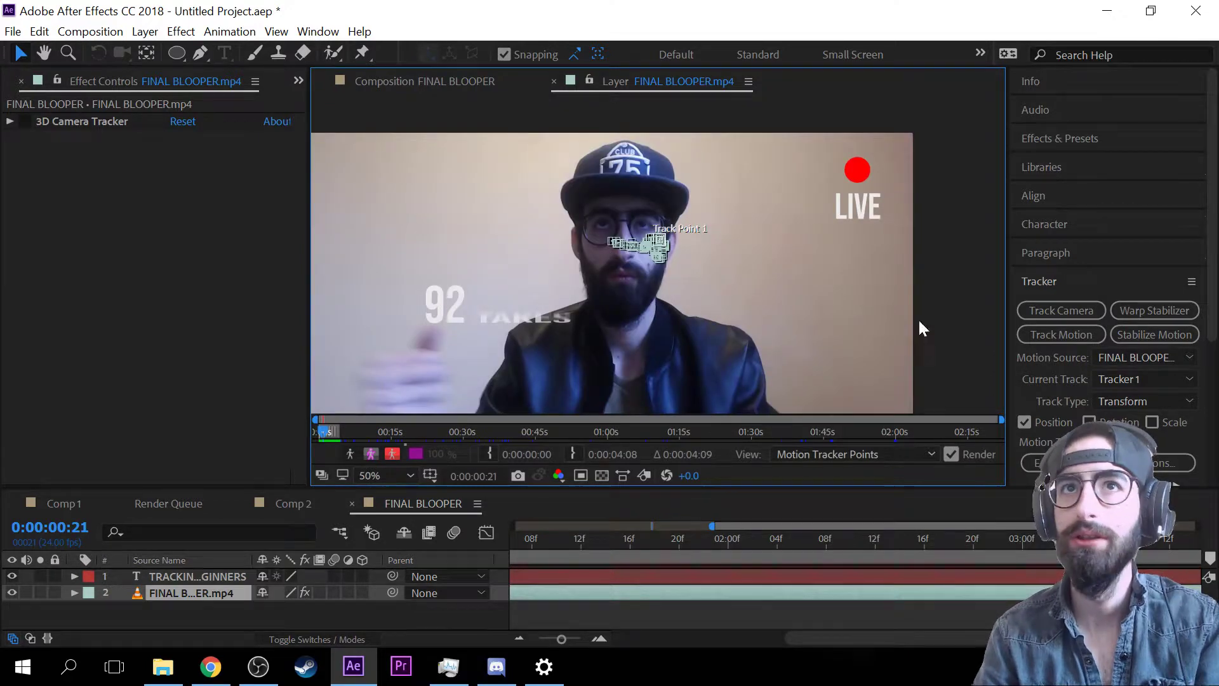
left_click(1066, 463)
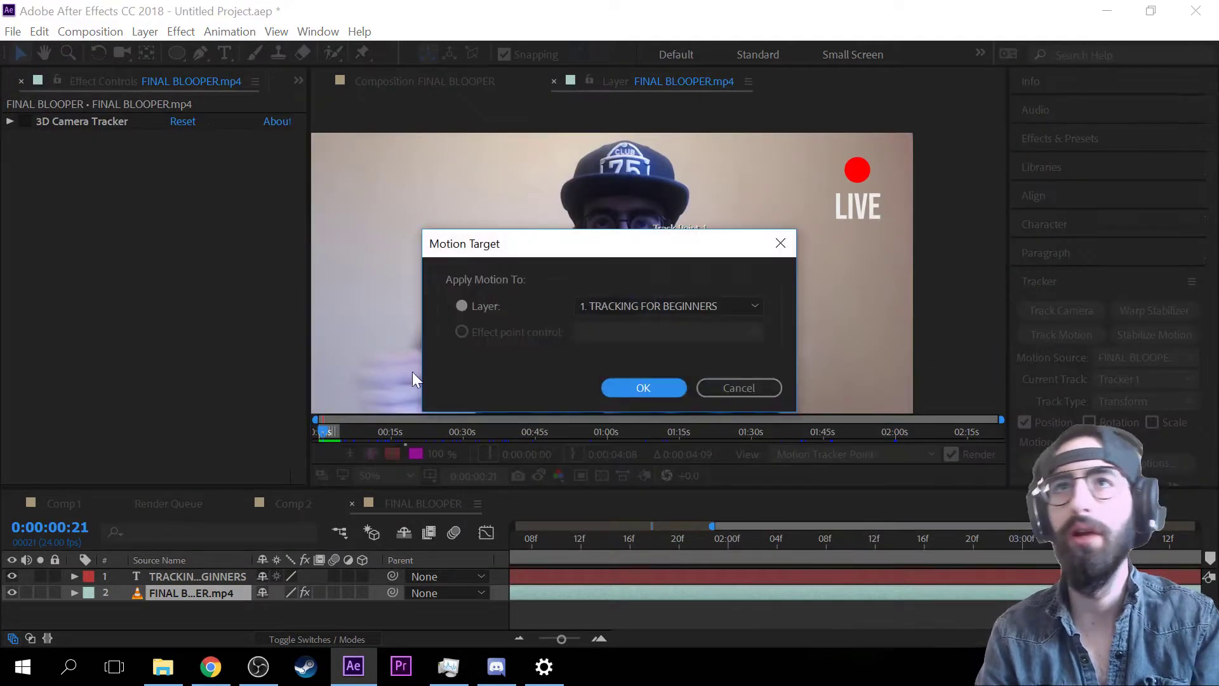
left_click(749, 302)
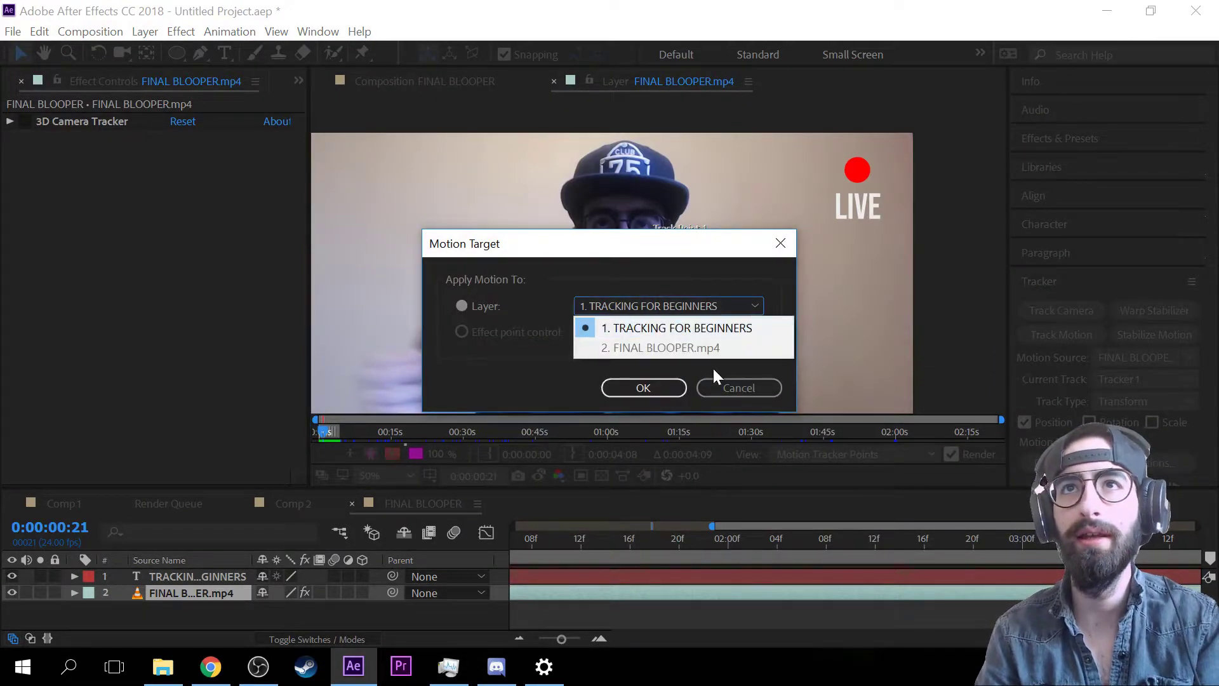
left_click(718, 333)
left_click(642, 388)
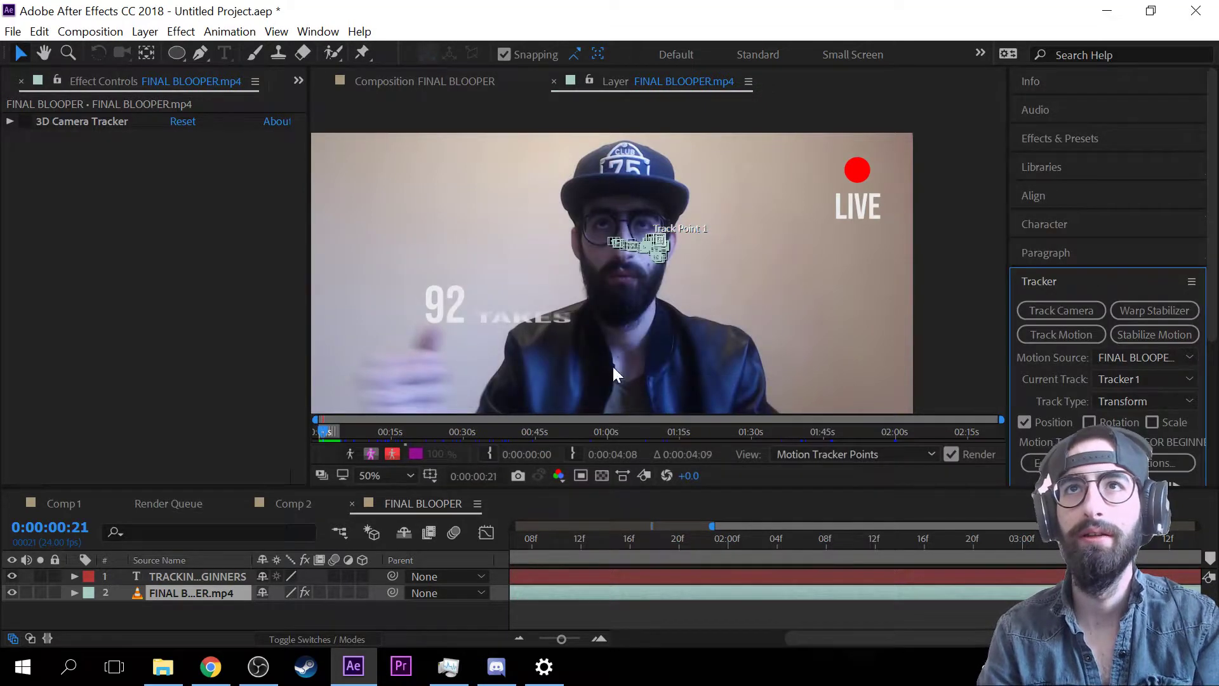
- Scrub and play the FINAL BLOOPER composition to check whether the title text follows the tracked motion
left_click(201, 577)
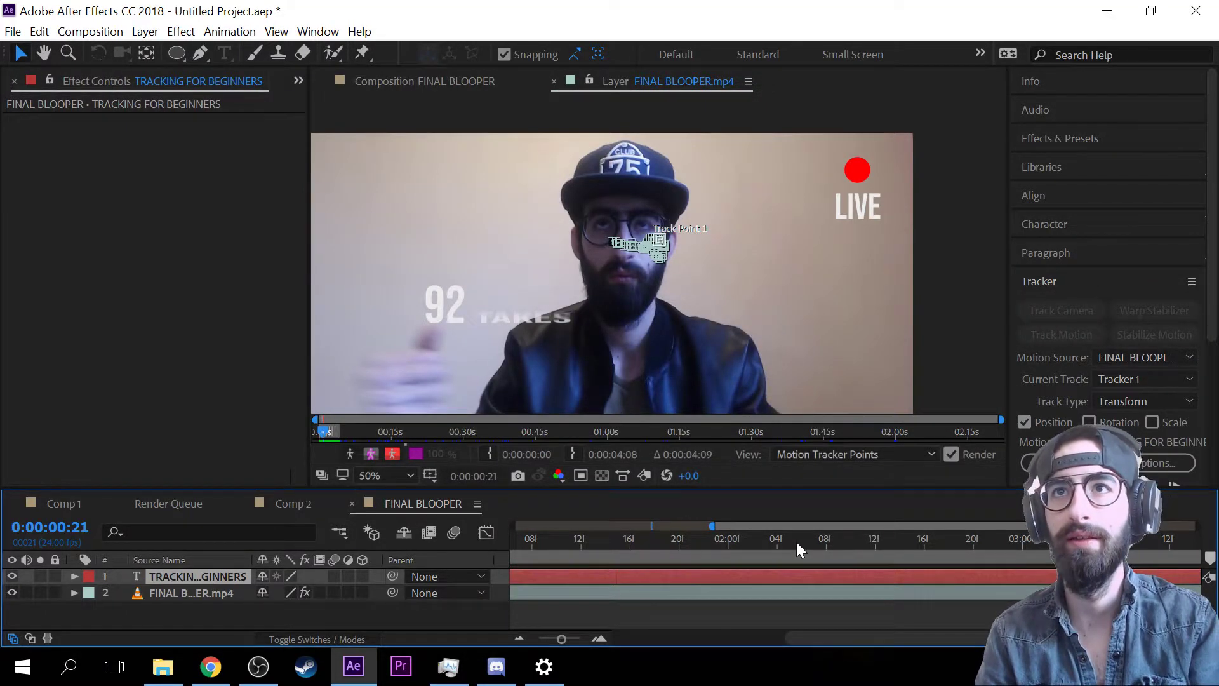
key("space")
left_click_drag(689, 559, 800, 541)
scroll(363, 376, "down", 3)
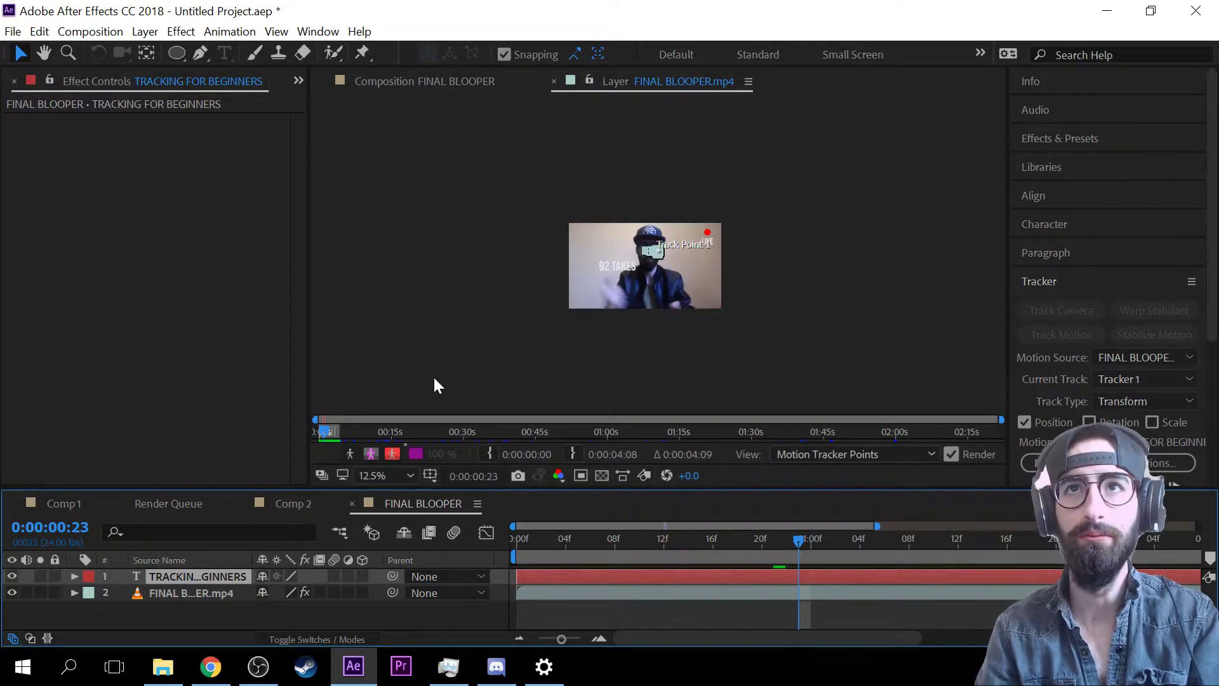
scroll(419, 376, "up", 1)
left_click(447, 86)
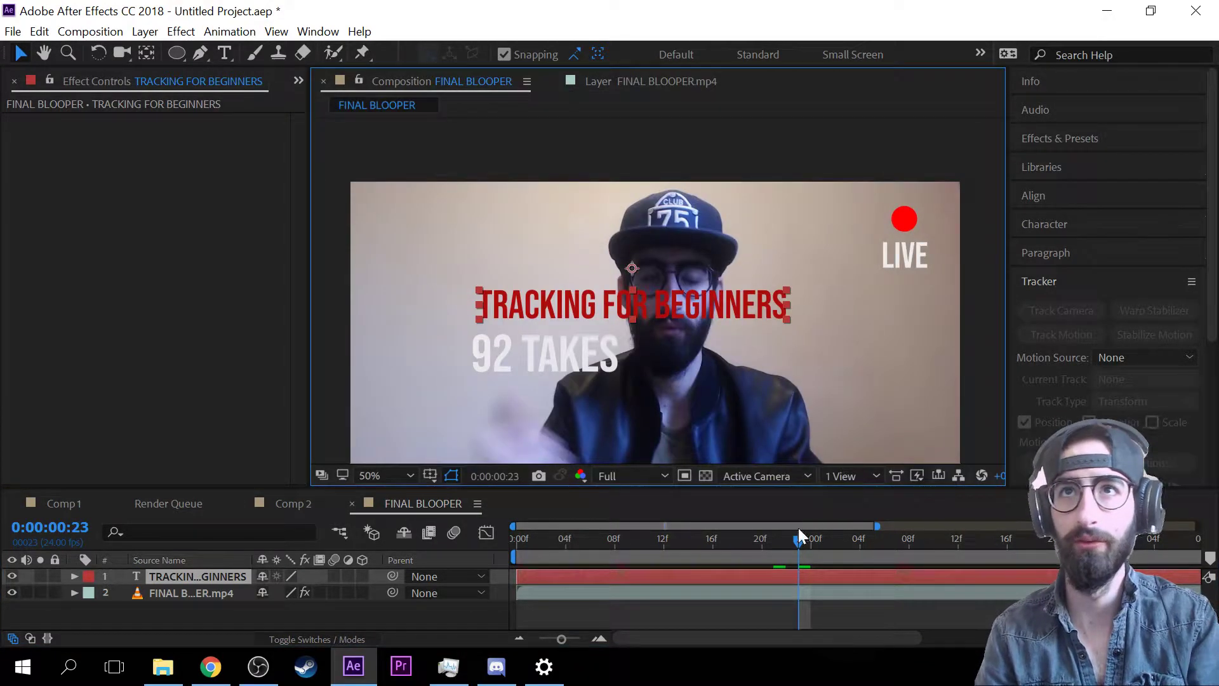
left_click_drag(798, 536, 907, 551)
key("space")
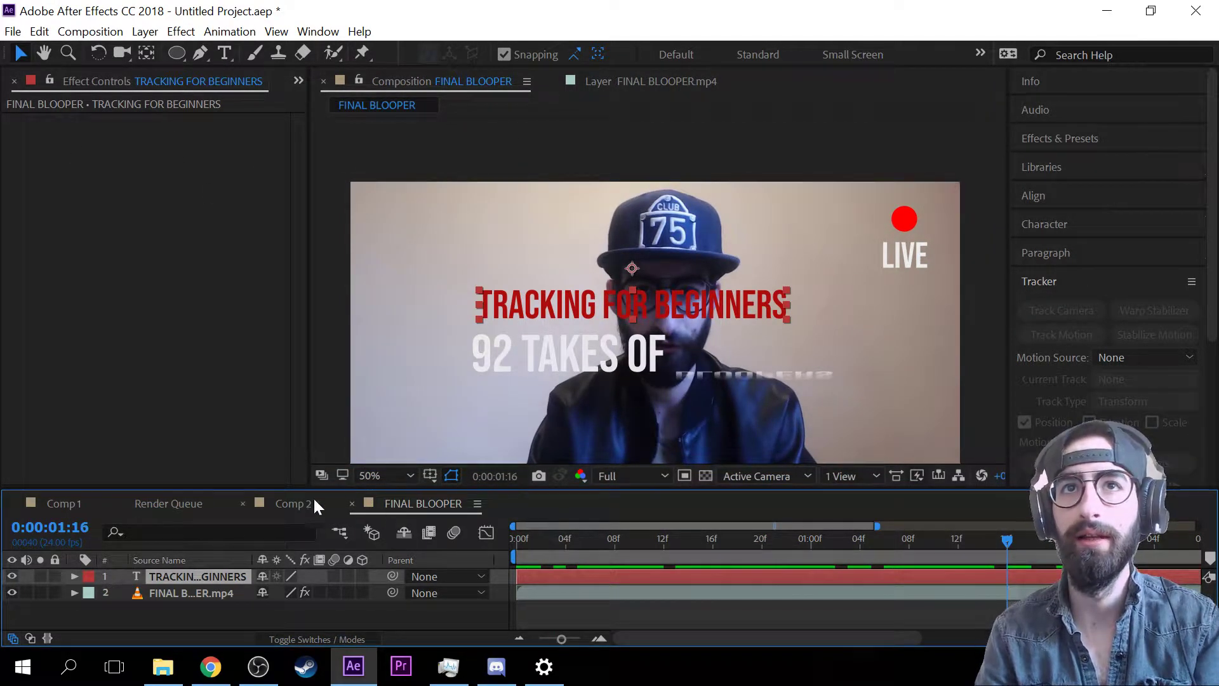
- Go to the first frame in the clip's layer view and choose FINAL BLOOPER.mp4 as the tracker's motion source
left_click(651, 82)
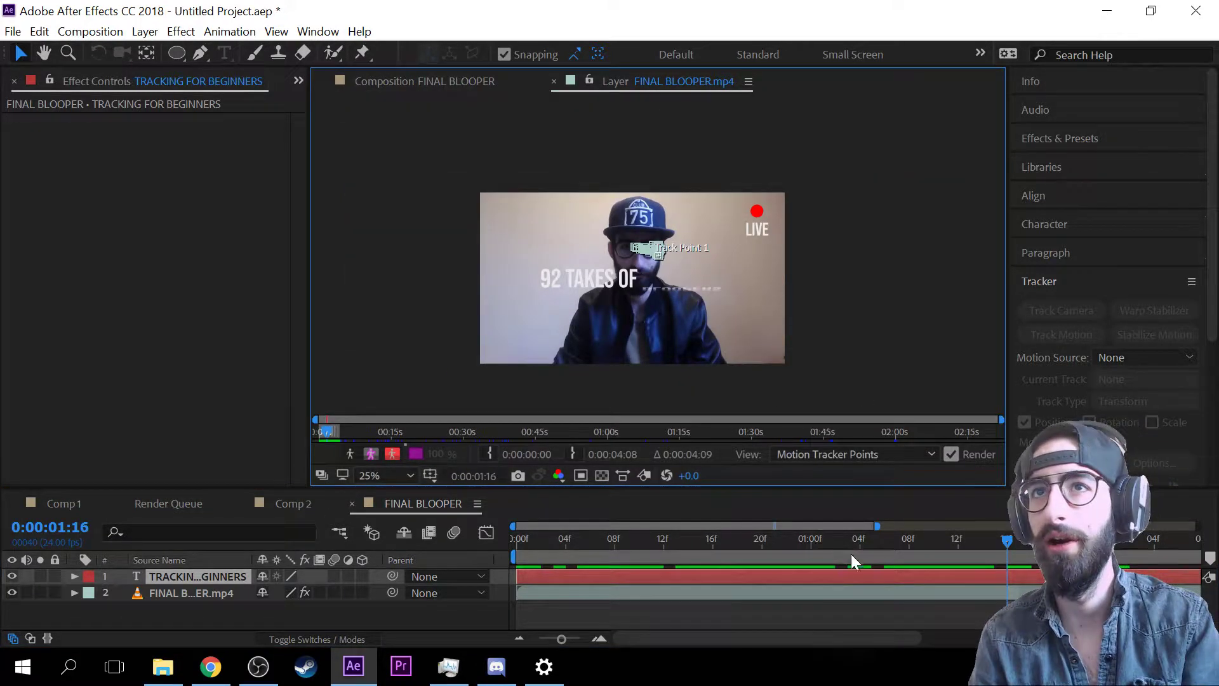
left_click(763, 574)
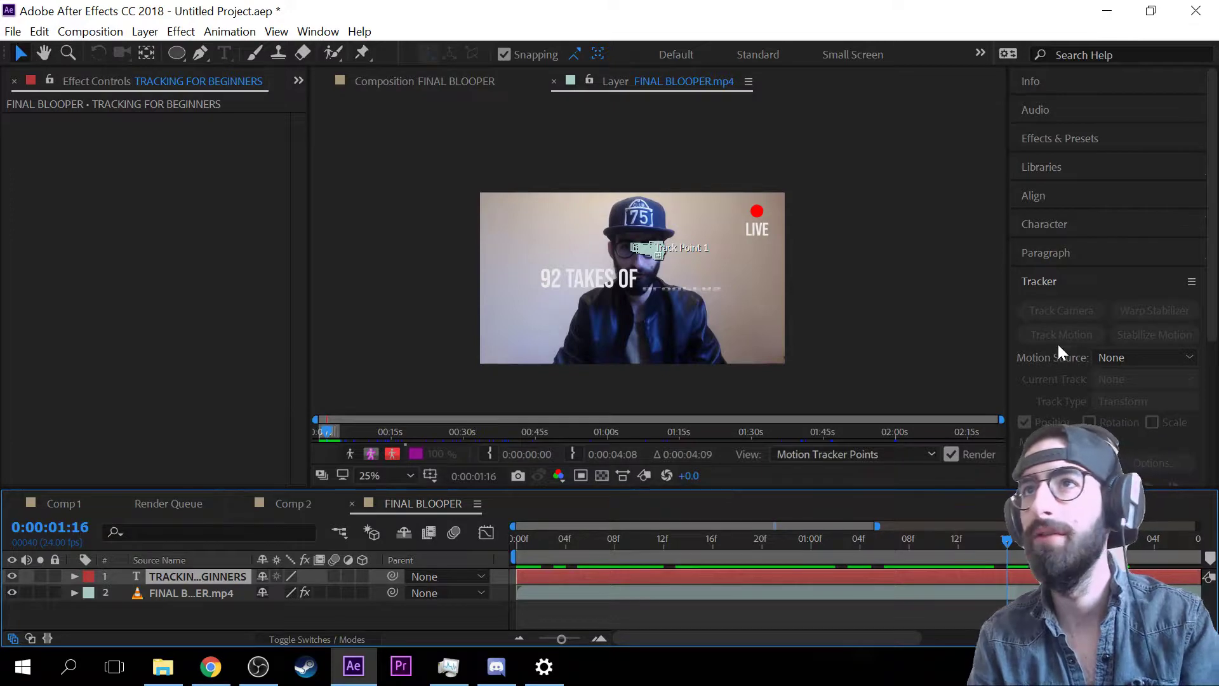
left_click_drag(937, 541, 186, 600)
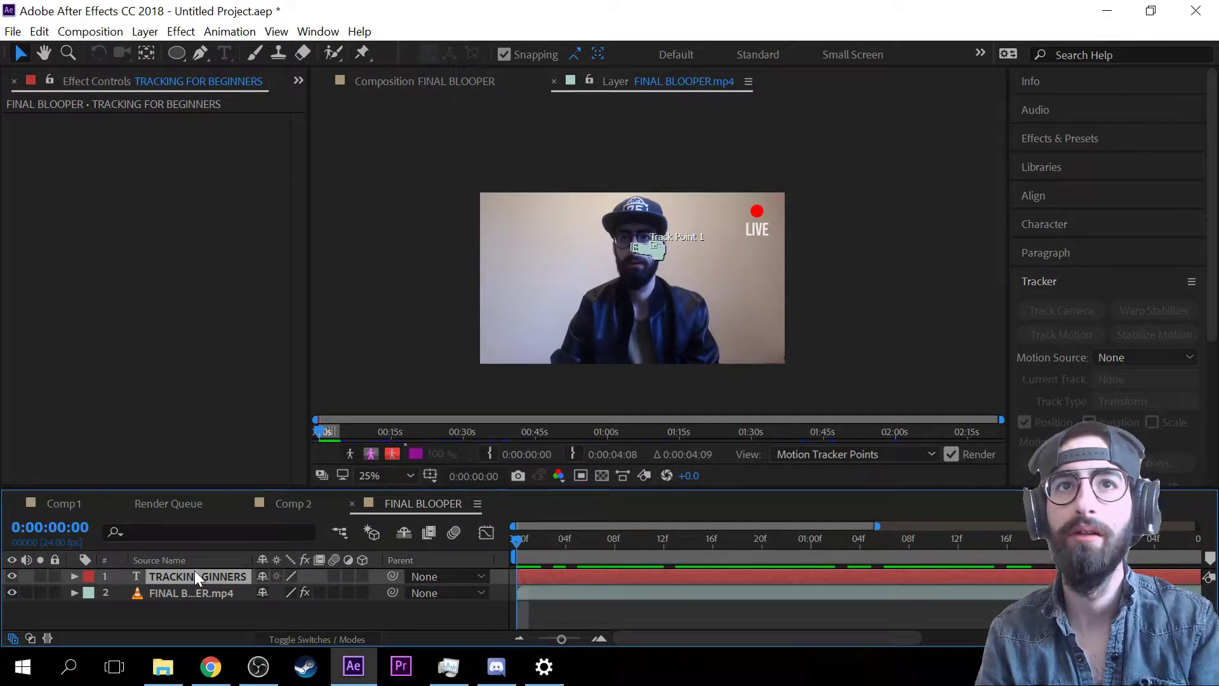
left_click(1055, 284)
left_click(1052, 287)
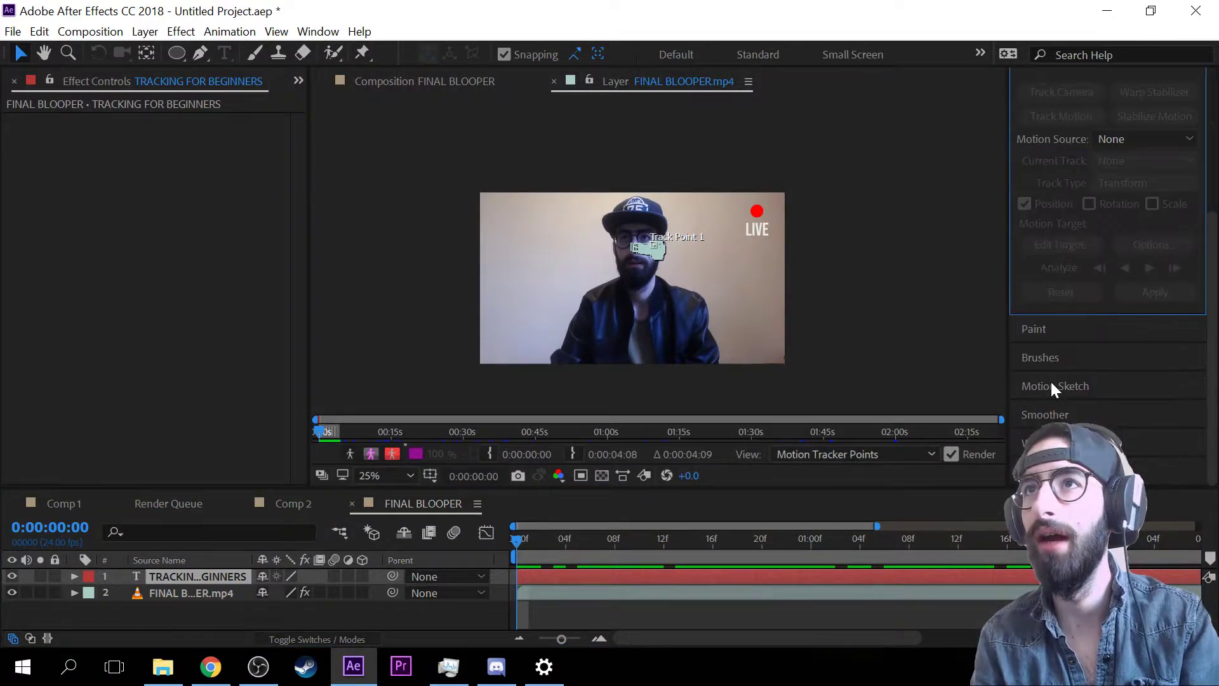
left_click(1116, 360)
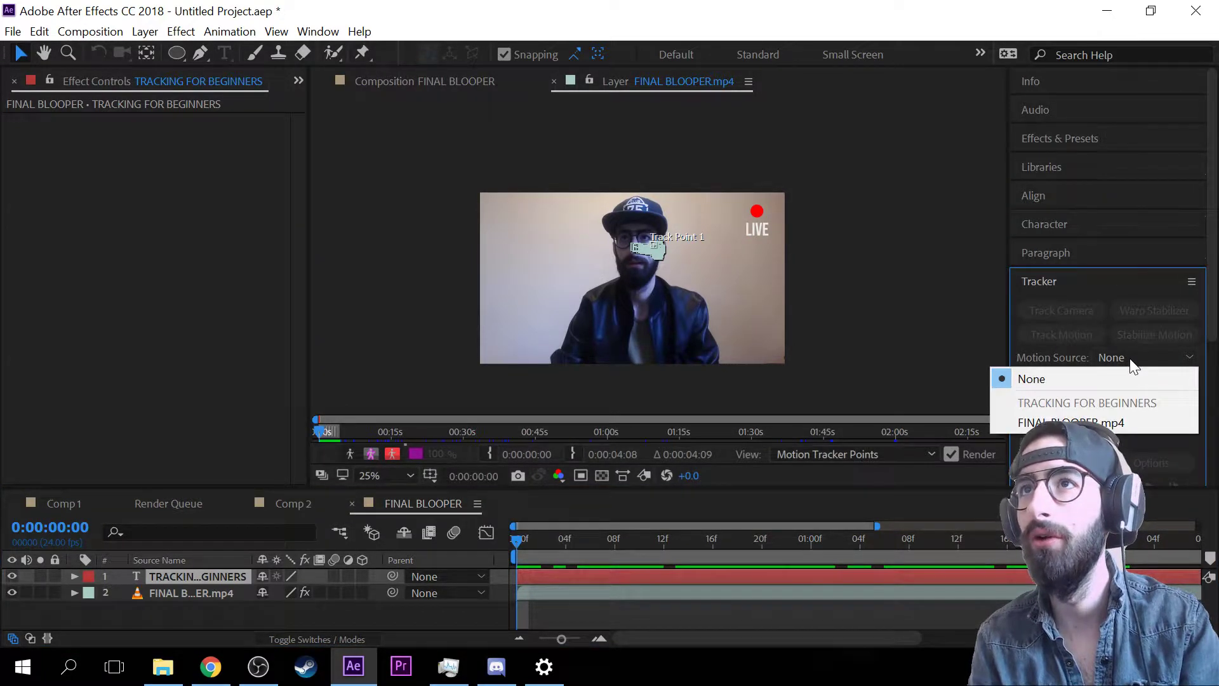
left_click(1122, 422)
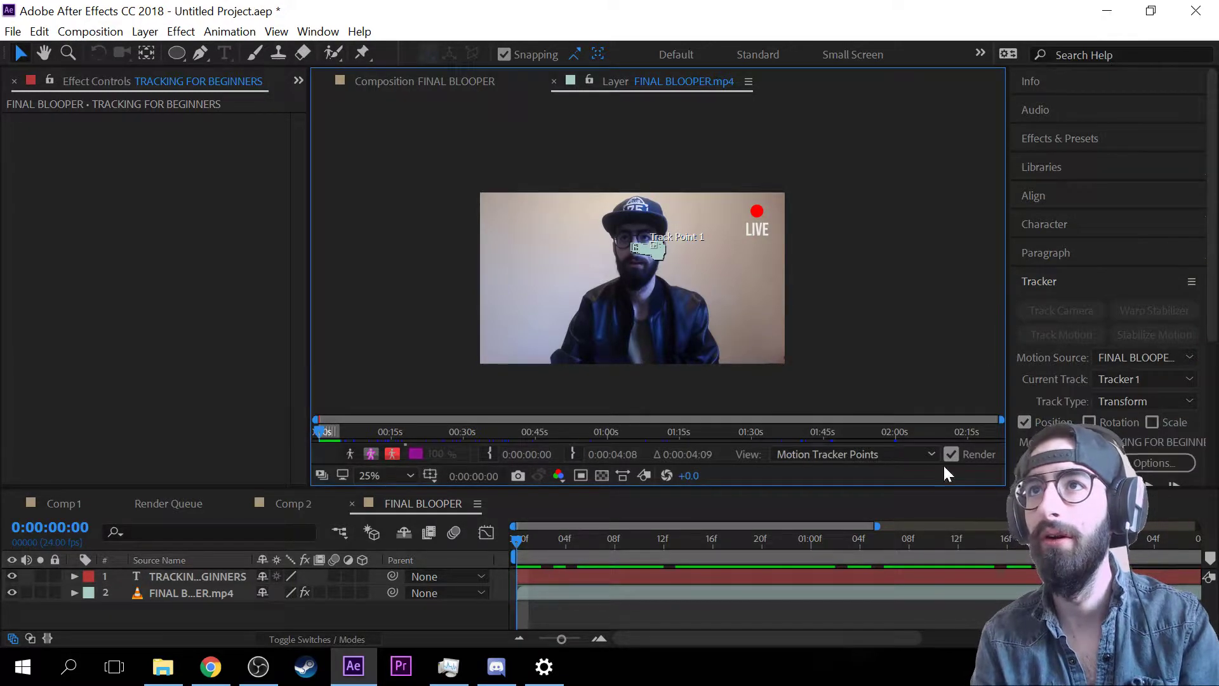
scroll(1073, 359, "down", 3)
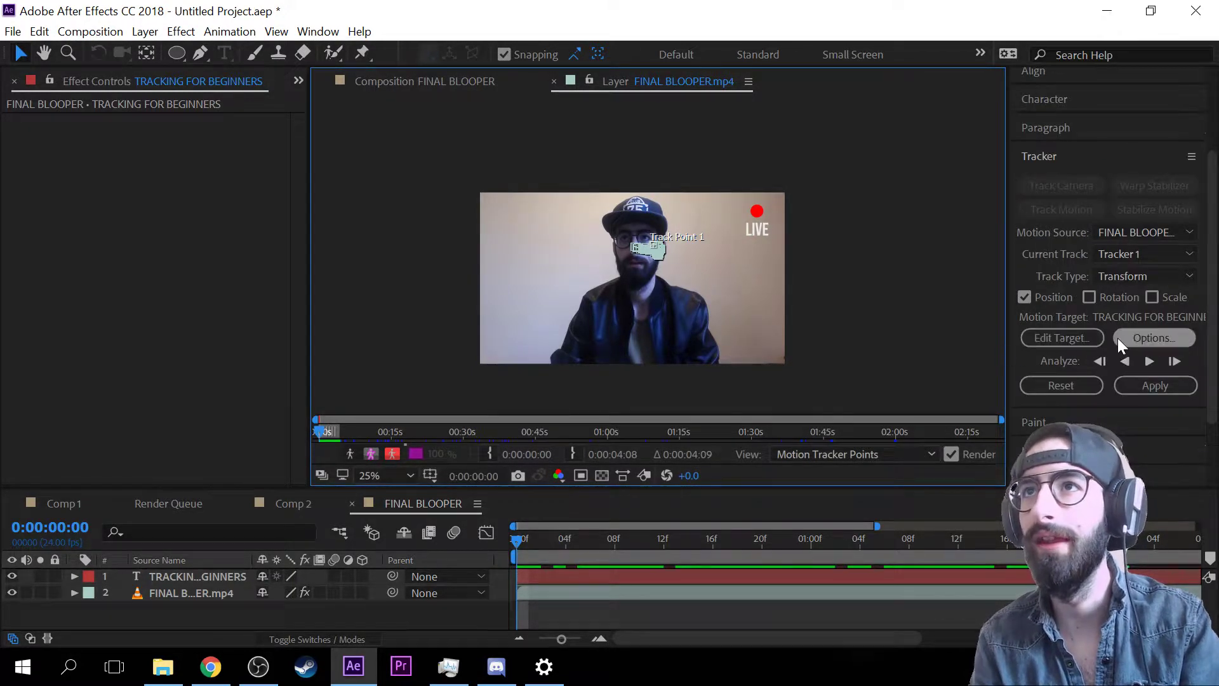
- Keep TRACKING FOR BEGINNERS as the tracker's motion target and apply the tracked motion to it in X and Y
left_click(1070, 343)
left_click(621, 386)
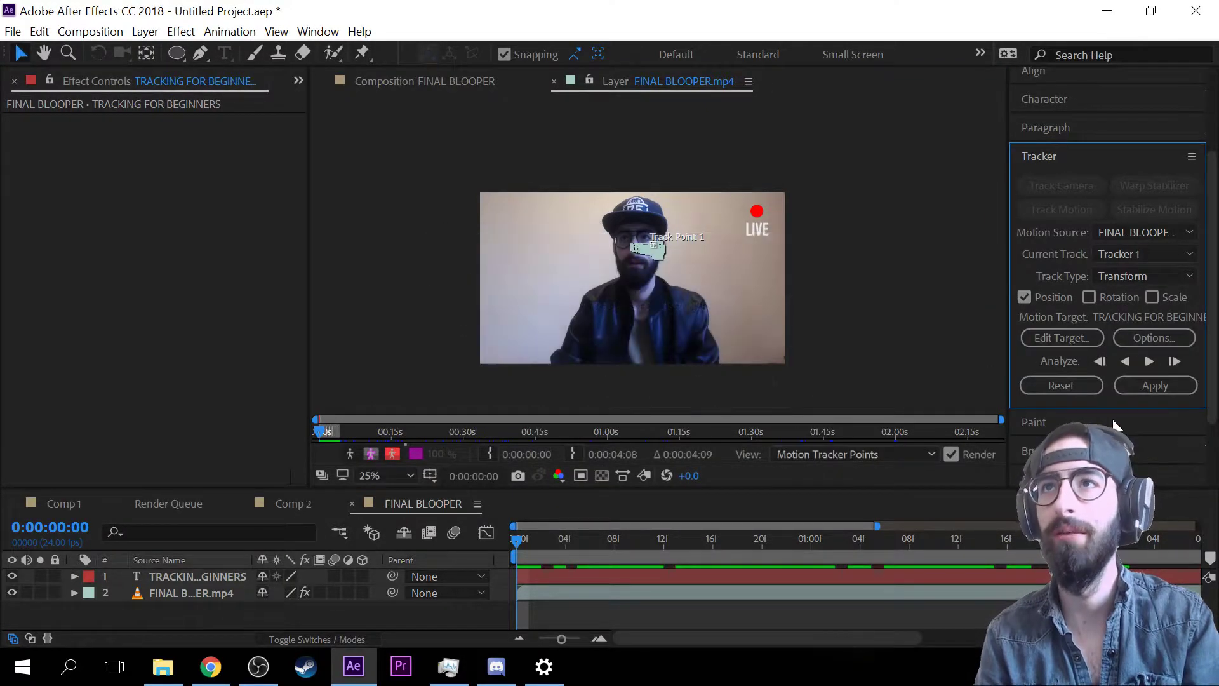
left_click(1132, 385)
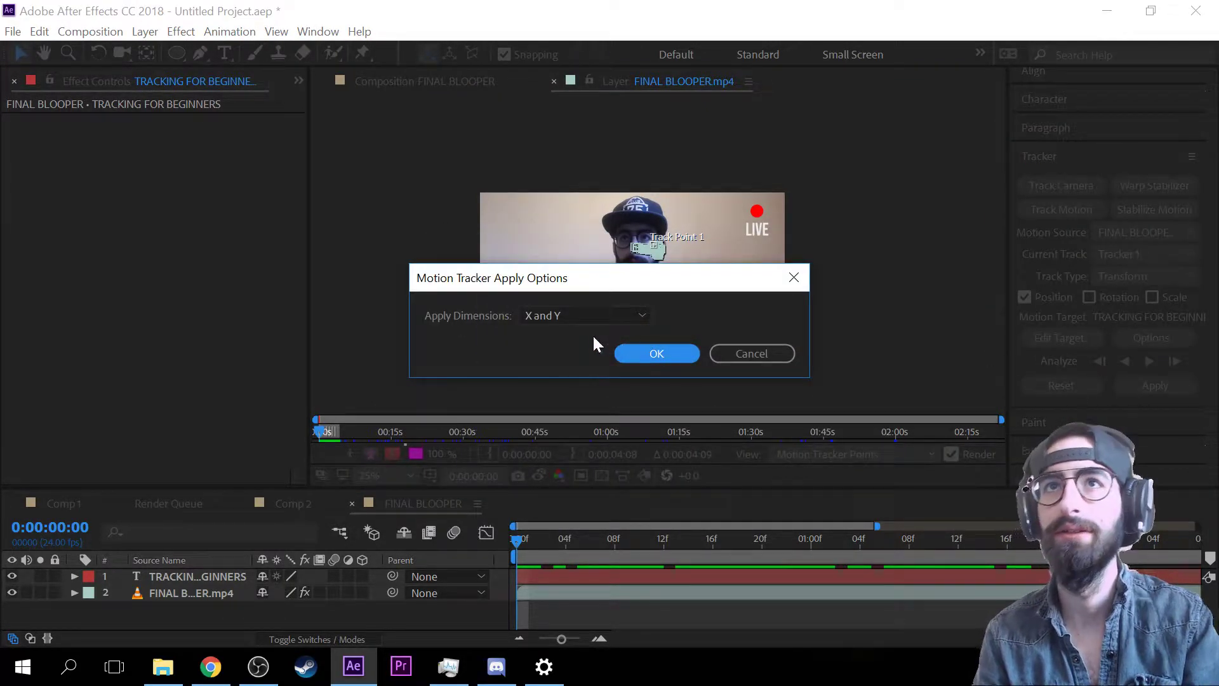
left_click(635, 351)
- Scrub and play the composition from the first frame to check how the title follows the man's glasses
left_click_drag(515, 540, 712, 541)
left_click_drag(626, 550, 372, 528)
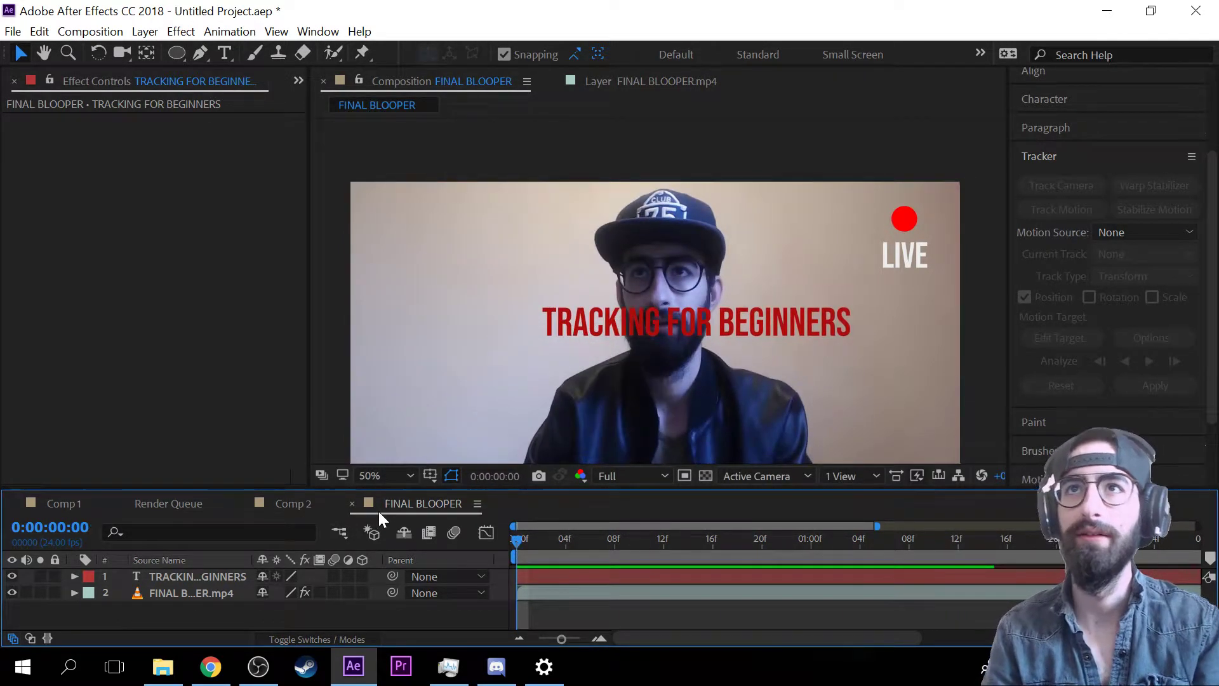
key("space")
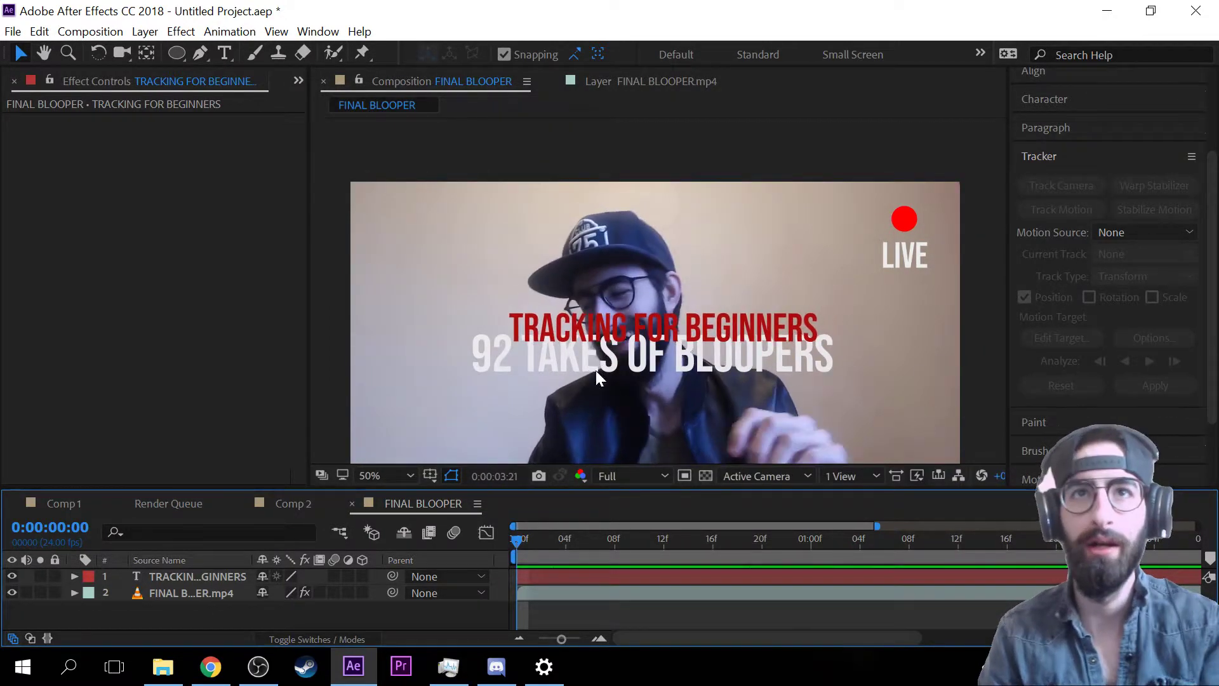
key("space")
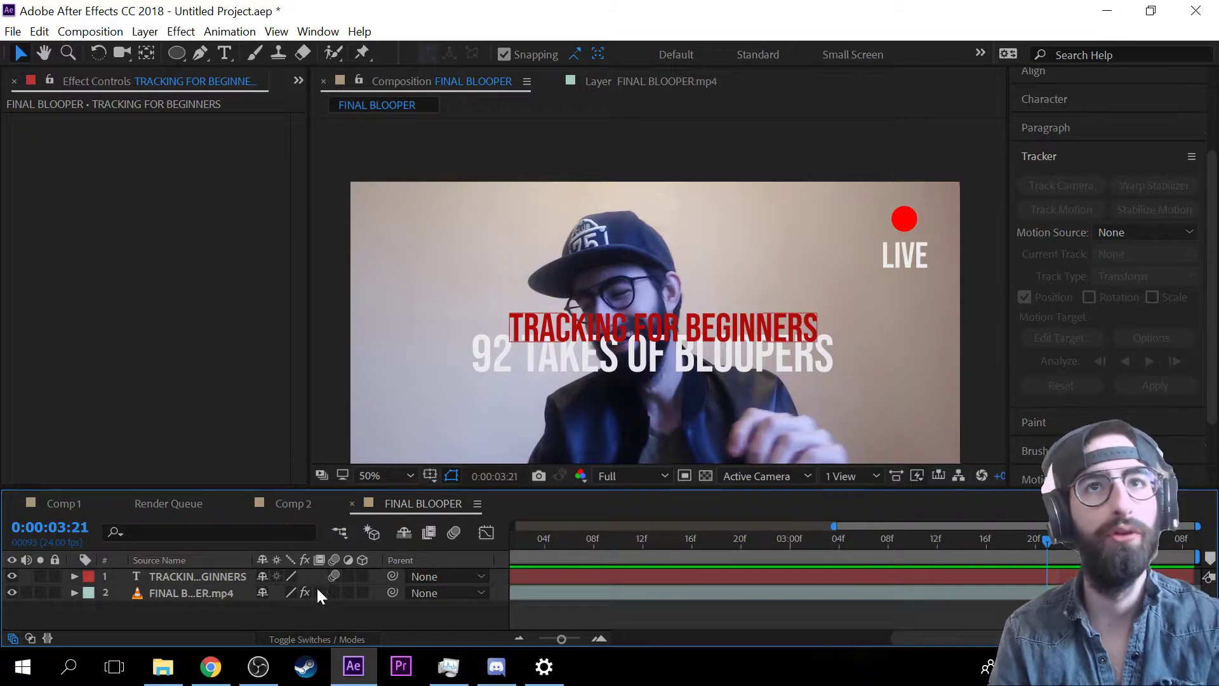
- Enable motion blur for the TRACKING FOR BEGINNERS layer and the composition, and preview the animation from the start
left_click(335, 576)
left_click(454, 533)
left_click_drag(863, 546, 371, 562)
key("space")
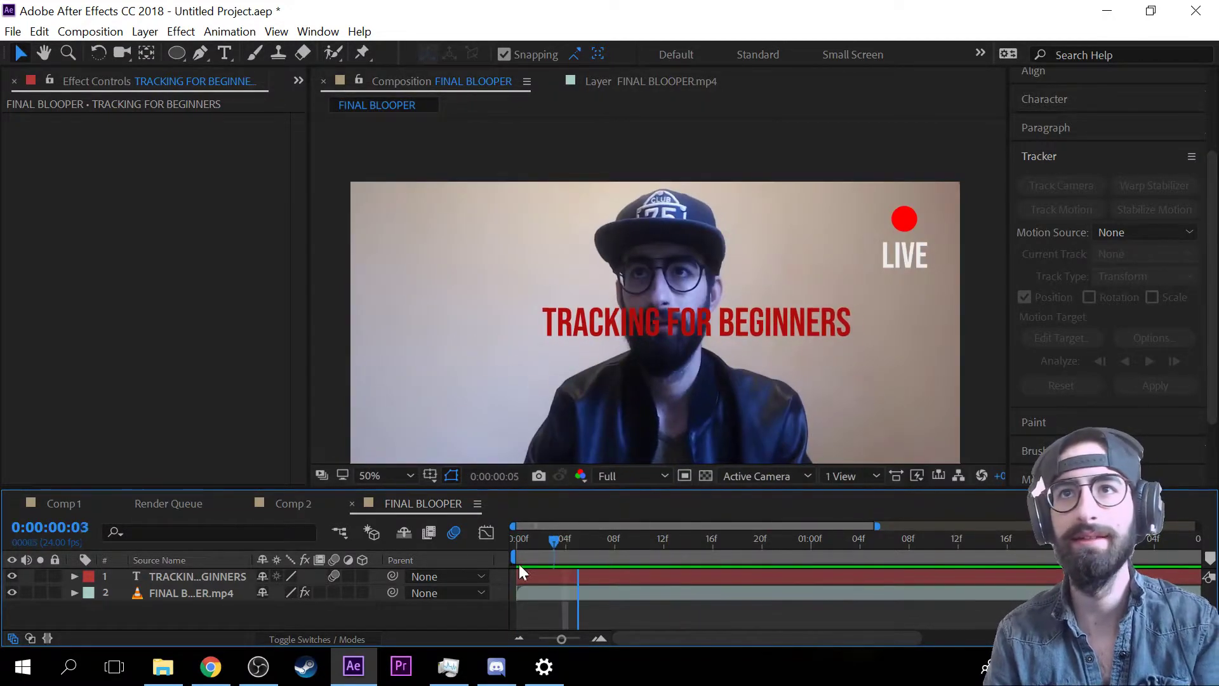
key("space")
left_click(156, 560)
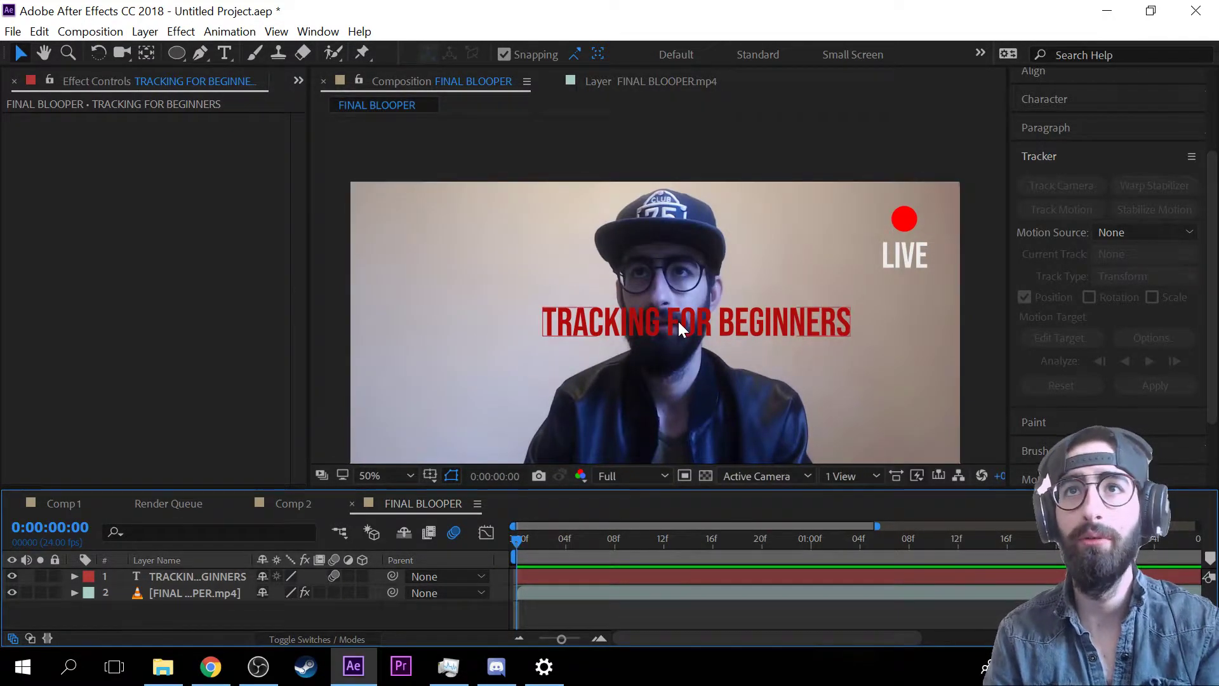
- Try moving the tracked title off the face, undo the move, and reveal the text layer's Position keyframes
left_click_drag(677, 319, 783, 280)
key("ctrl+z")
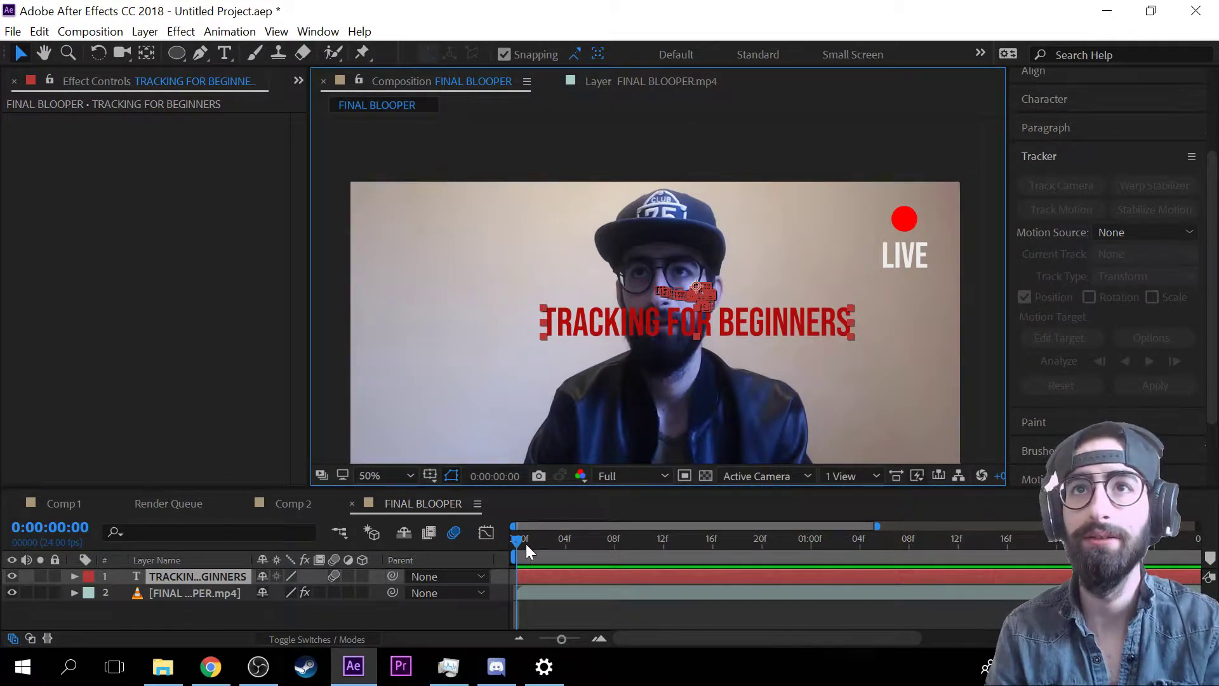
key("p")
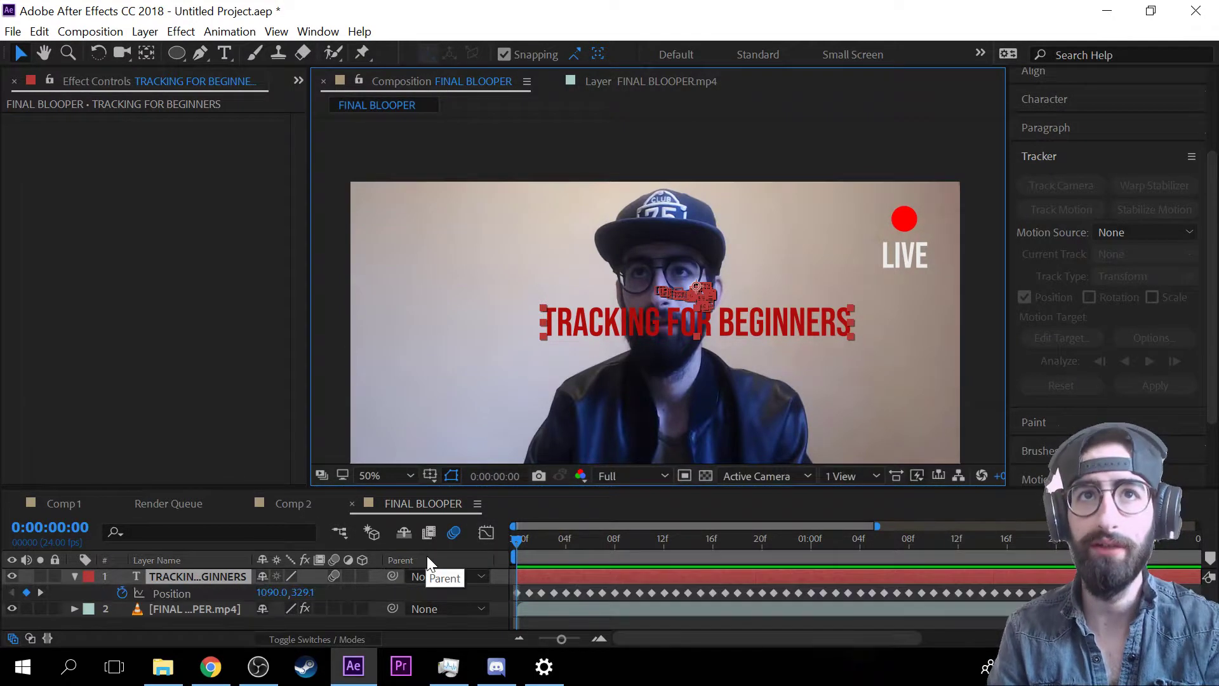
left_click_drag(513, 540, 562, 563)
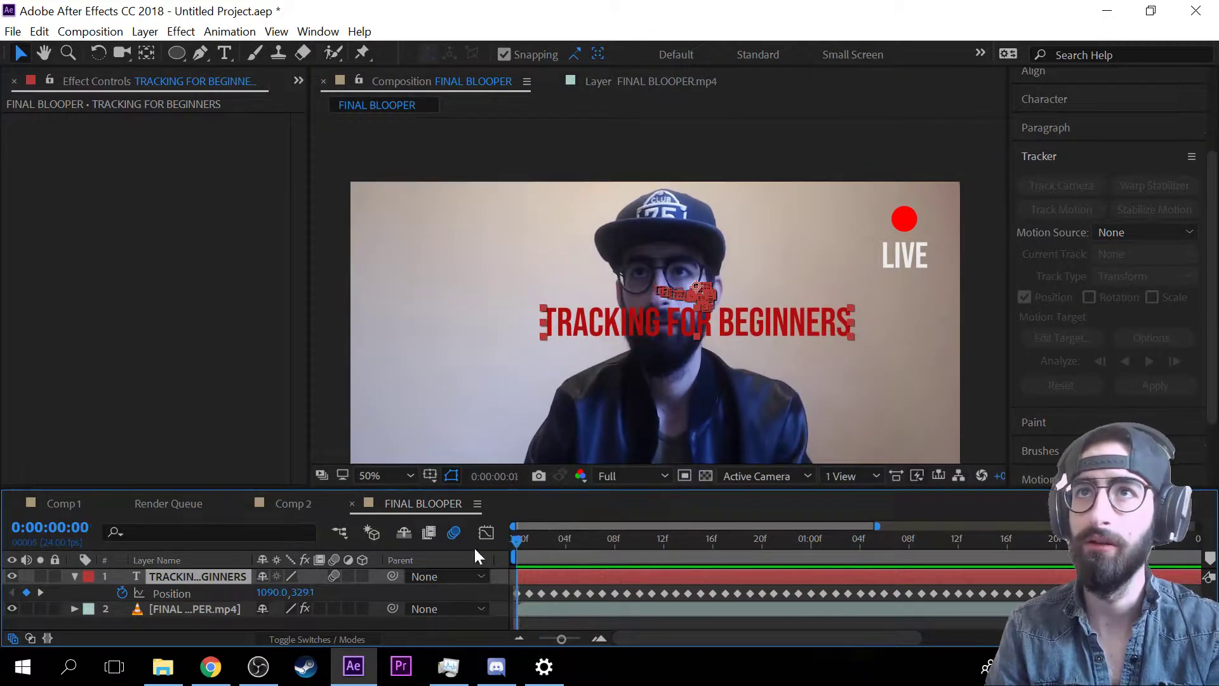
left_click_drag(475, 549, 508, 557)
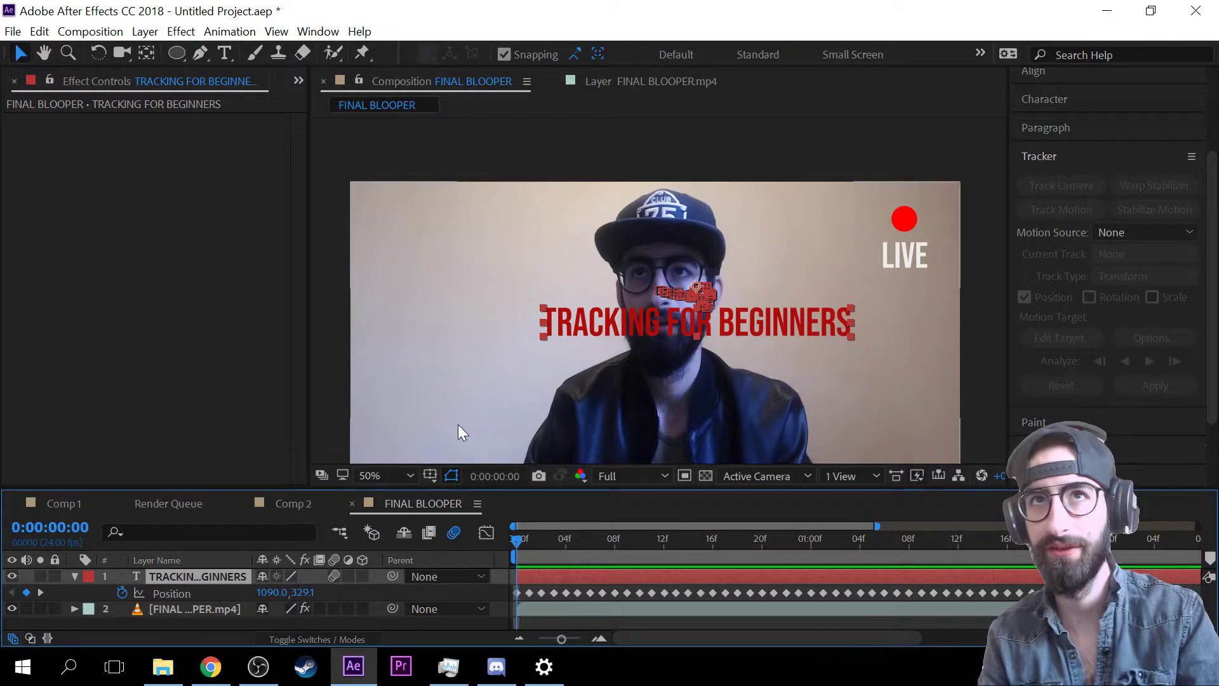
- Add a new null object layer to the FINAL BLOOPER composition
mouse_move(145, 32)
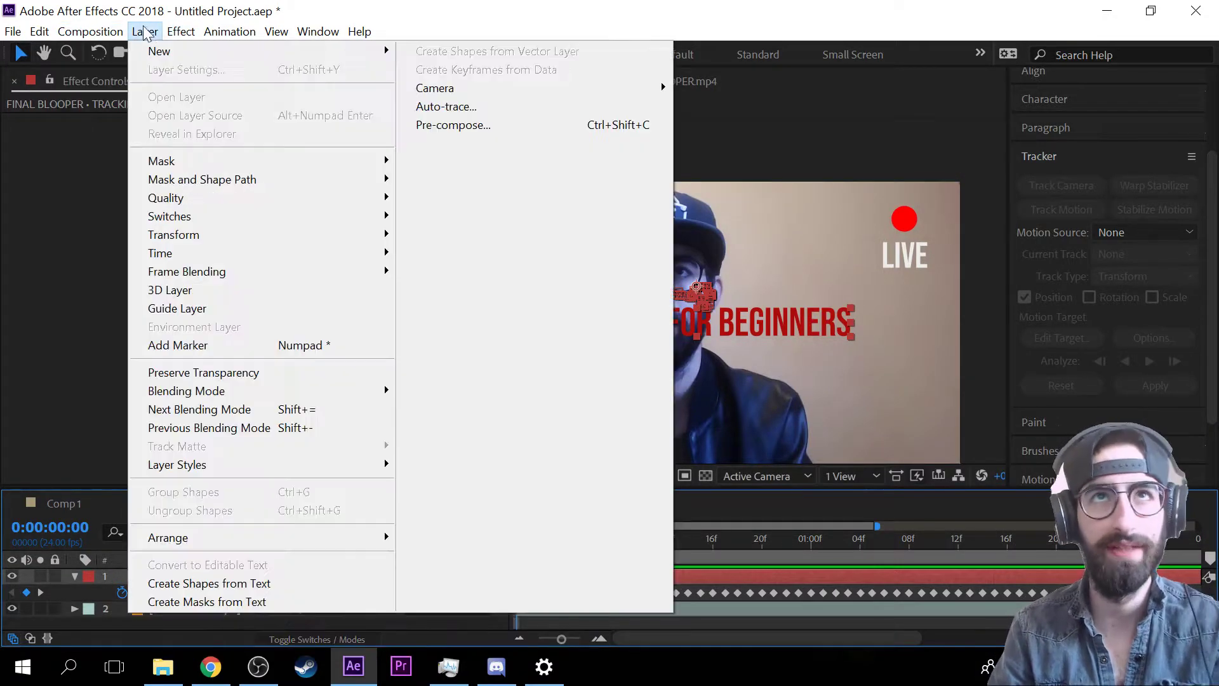
mouse_move(159, 50)
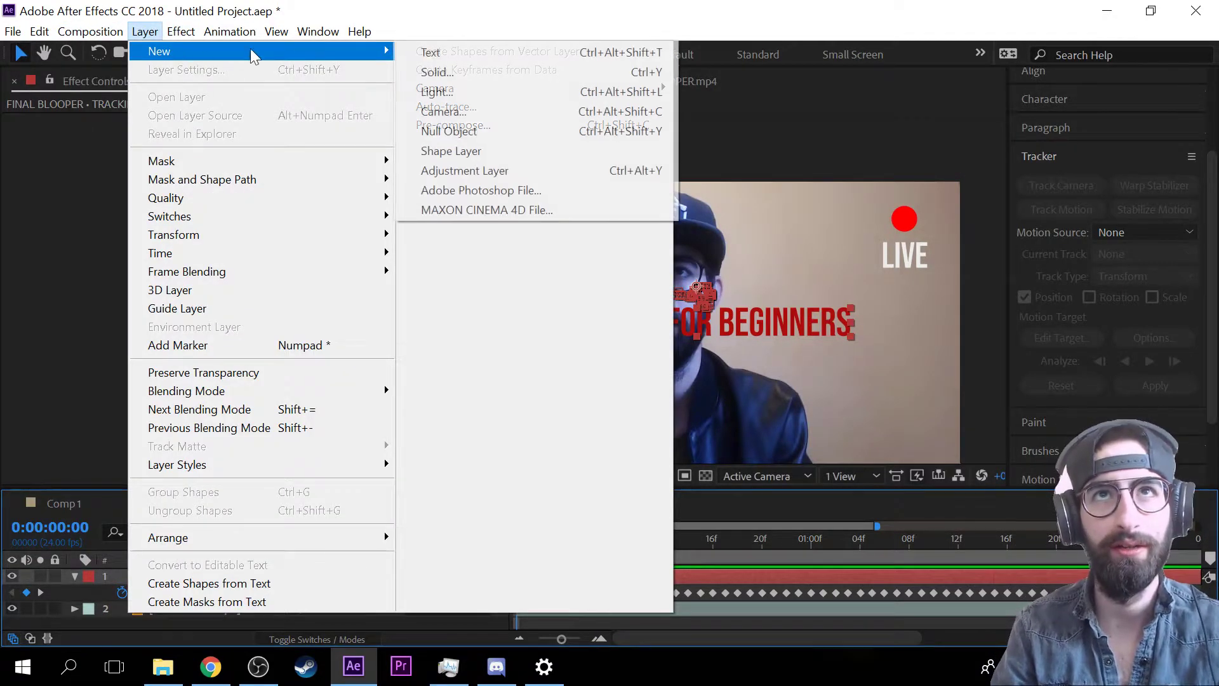
left_click(474, 132)
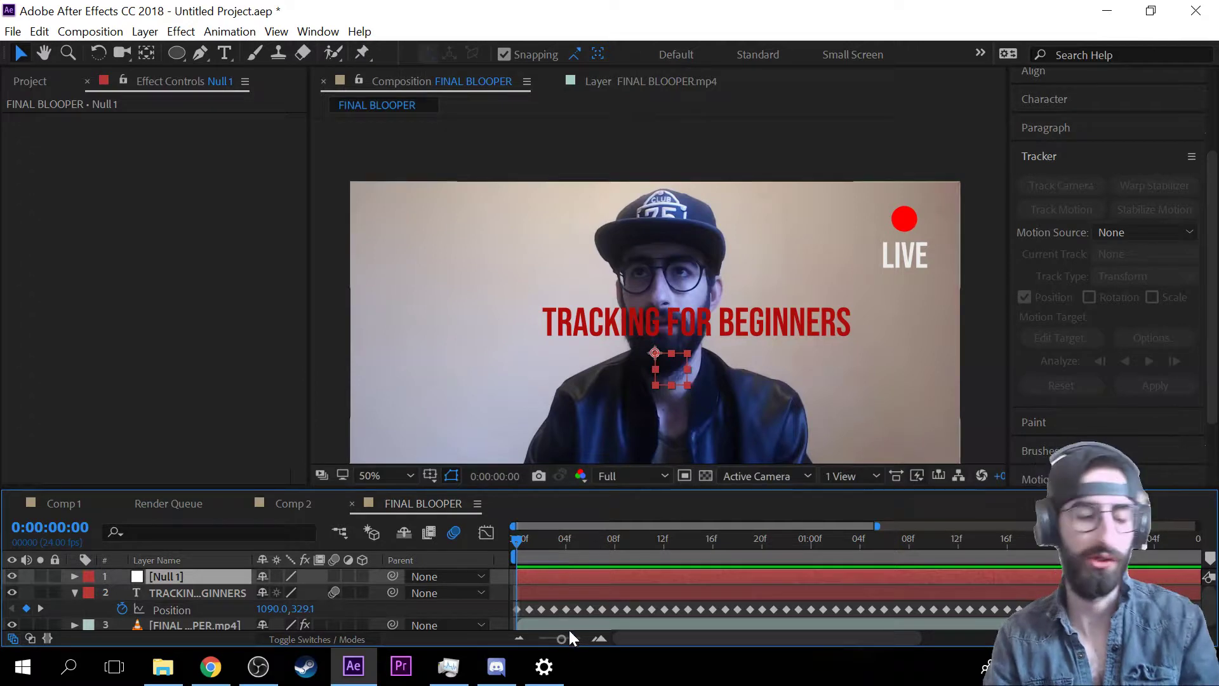
- Copy all Position keyframes of the TRACKING FOR BEGINNERS layer and paste them onto the Null 1 layer at the first frame
left_click(516, 608)
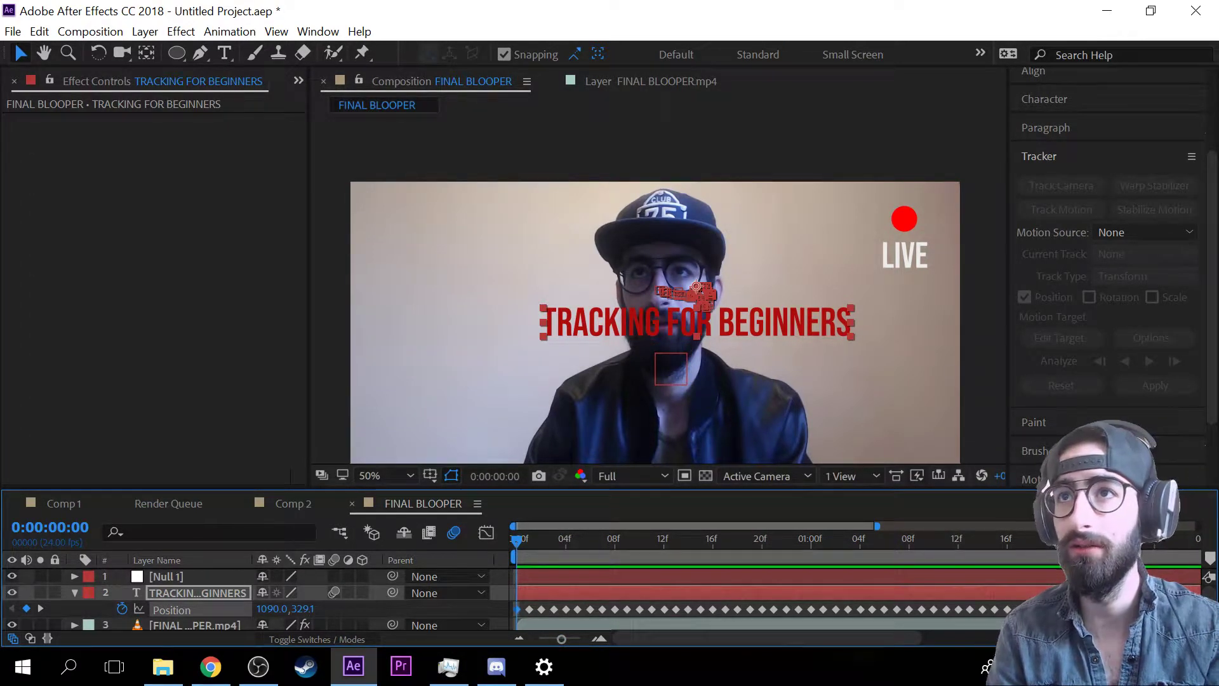
scroll(857, 597, "right", 5)
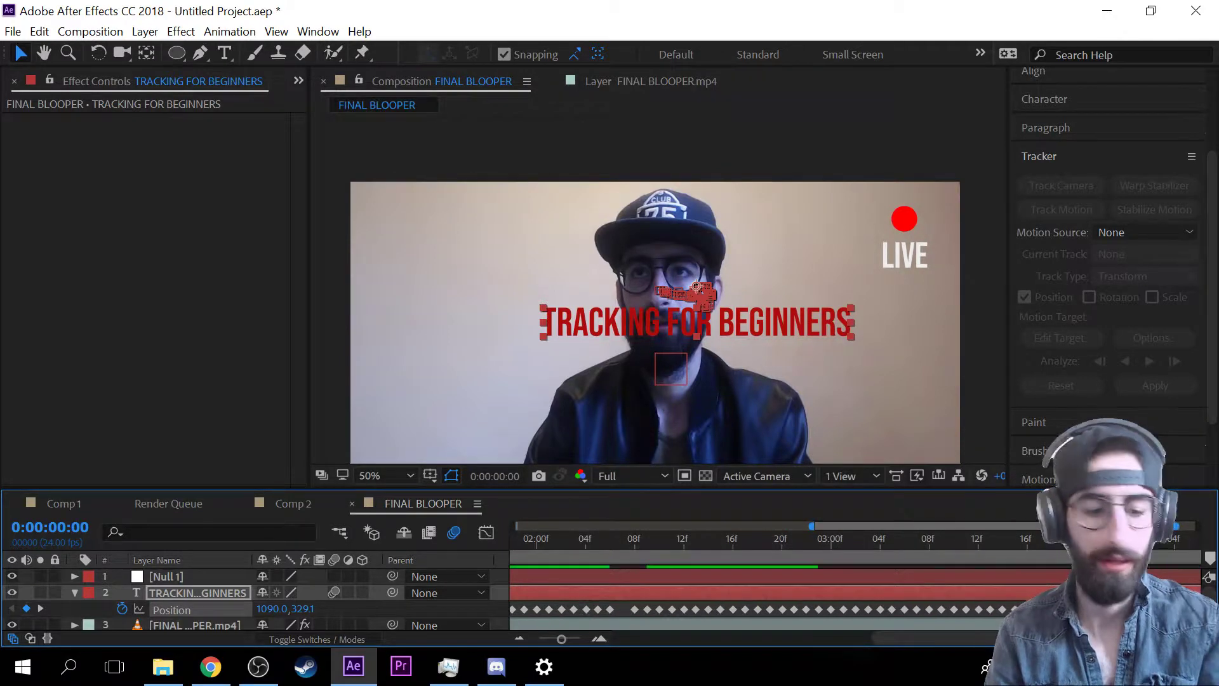
key("ctrl+z")
left_click_drag(1177, 526, 1204, 511)
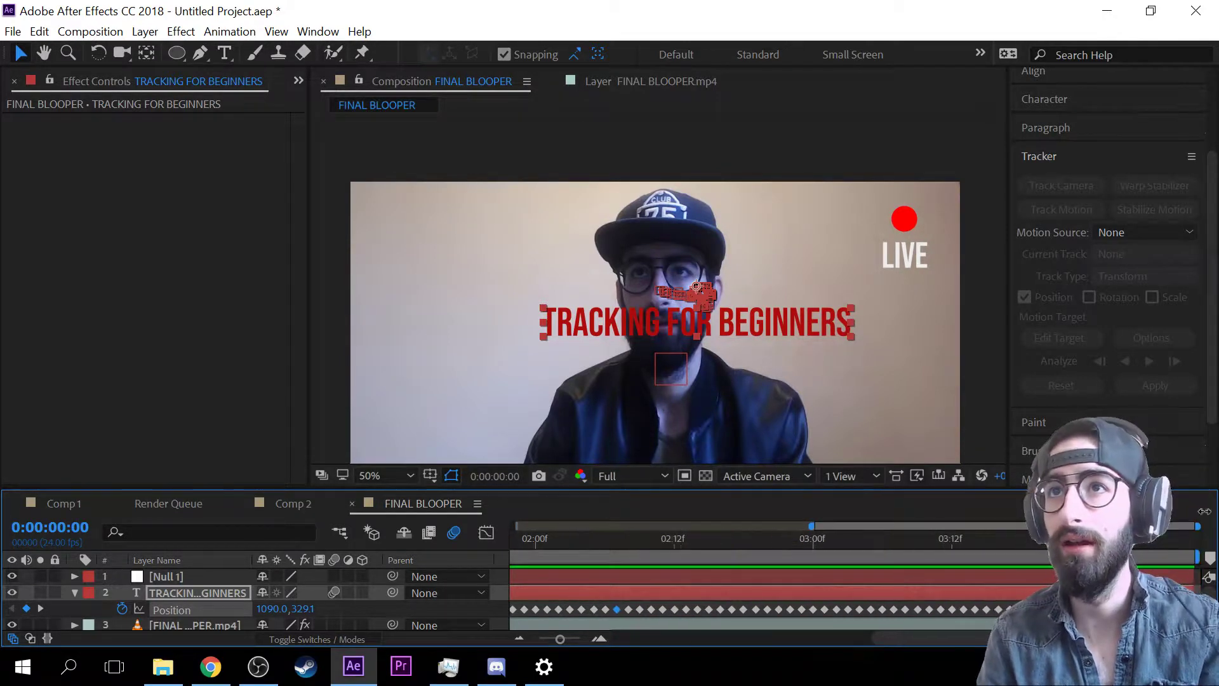
left_click_drag(813, 525, 514, 526)
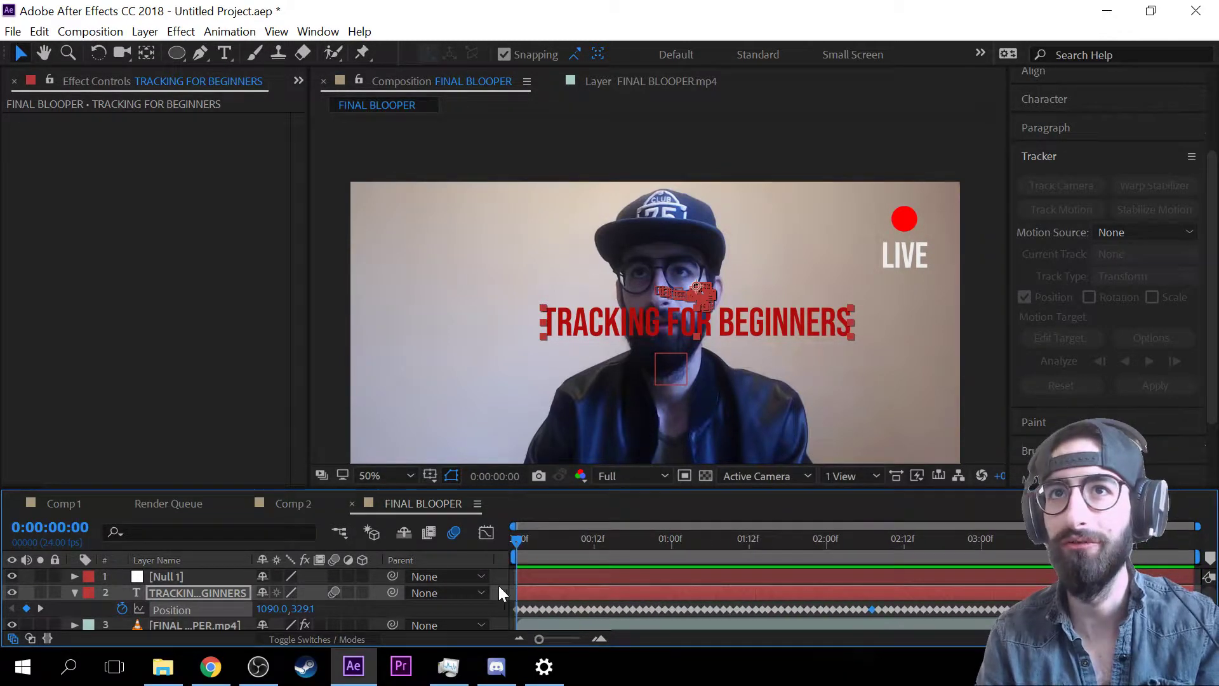
left_click_drag(500, 615, 1034, 594)
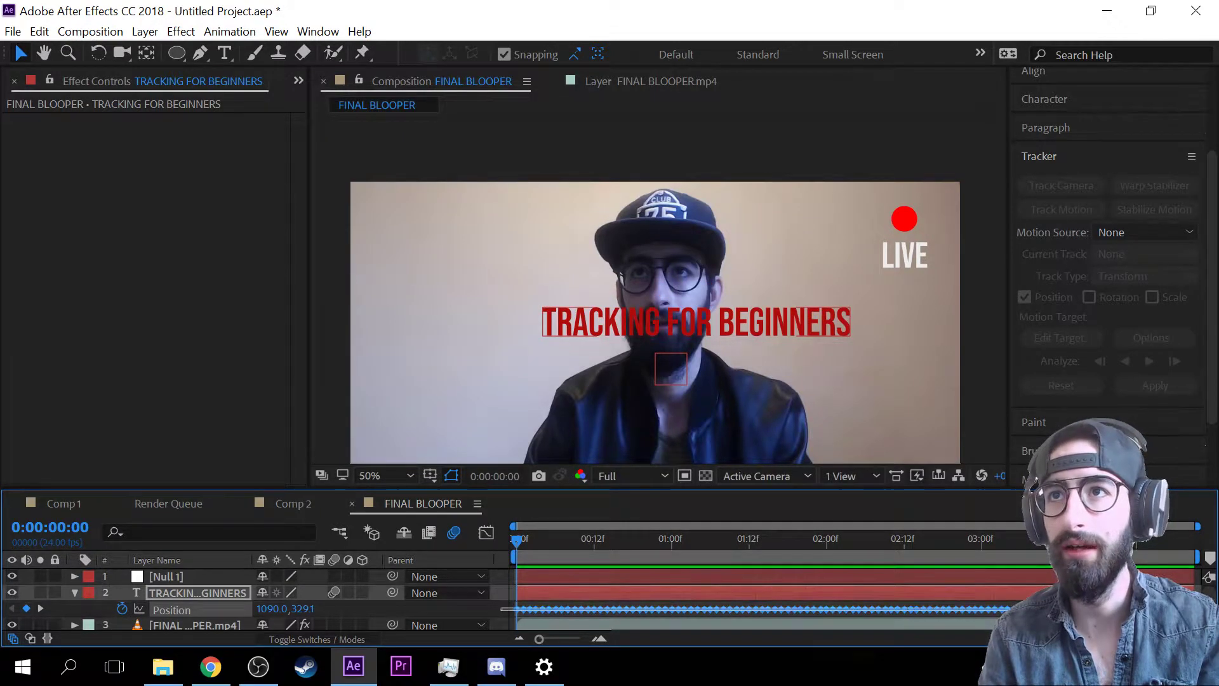
left_click_drag(1143, 607, 1175, 608)
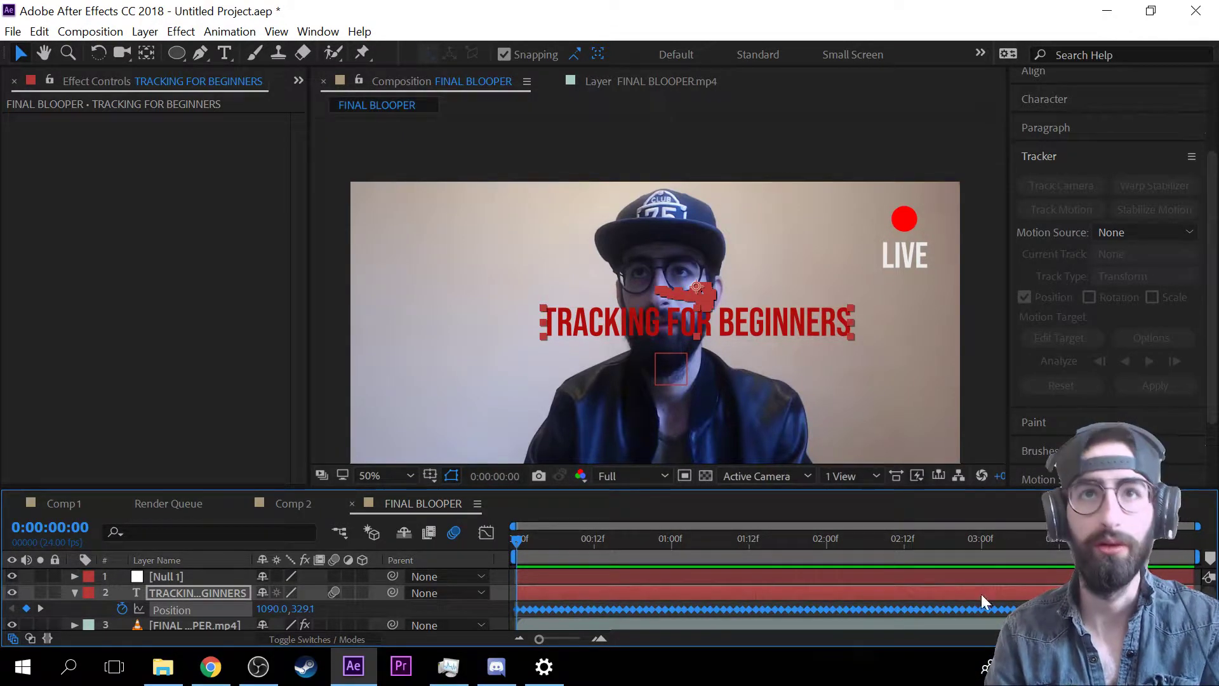
left_click(195, 576)
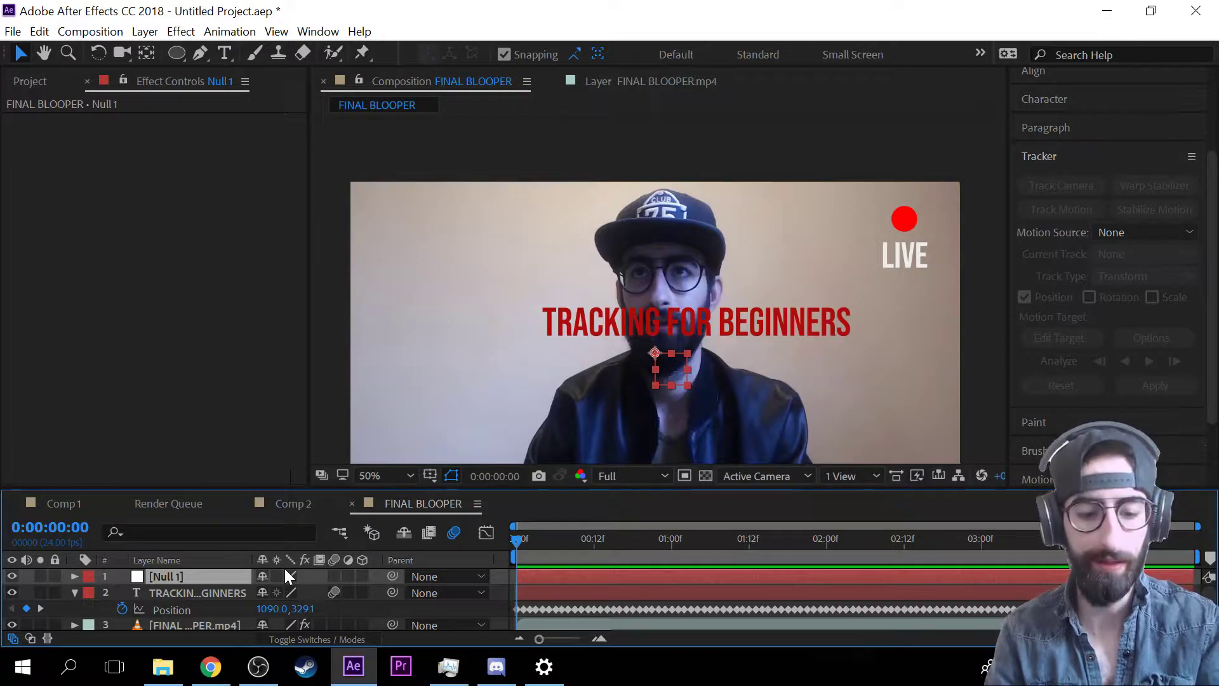
key("ctrl+v")
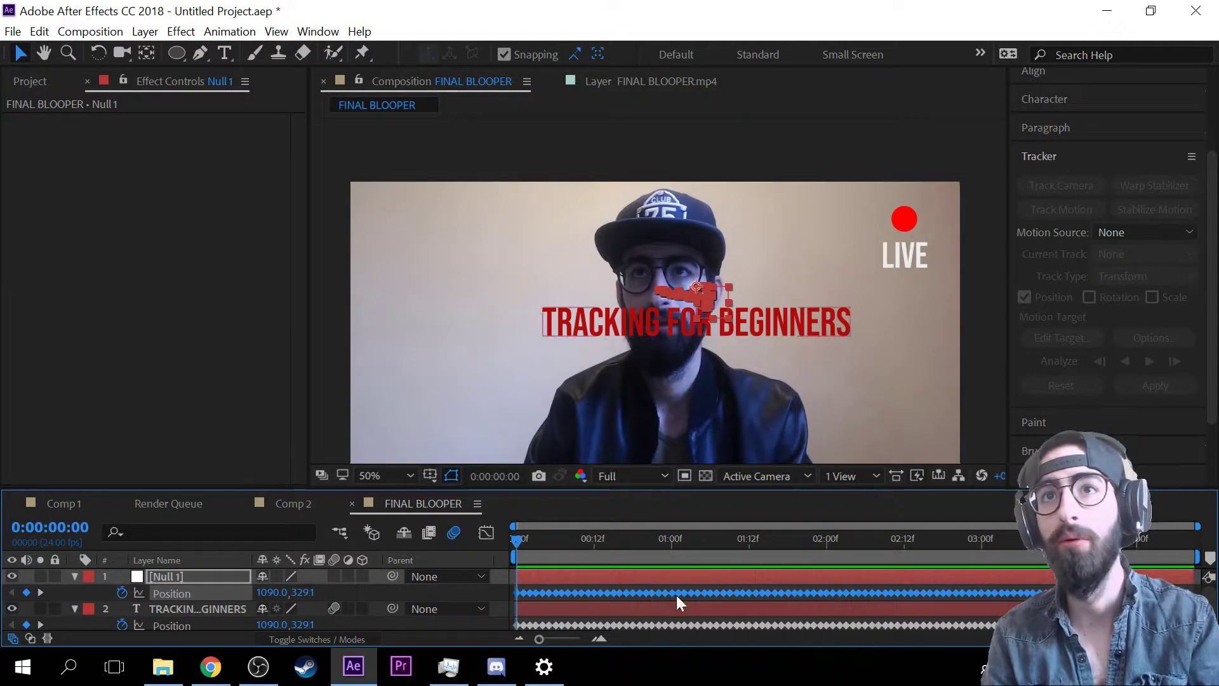
- Remove the Position animation from the TRACKING FOR BEGINNERS layer and scrub the start of the composition to check it
key("u")
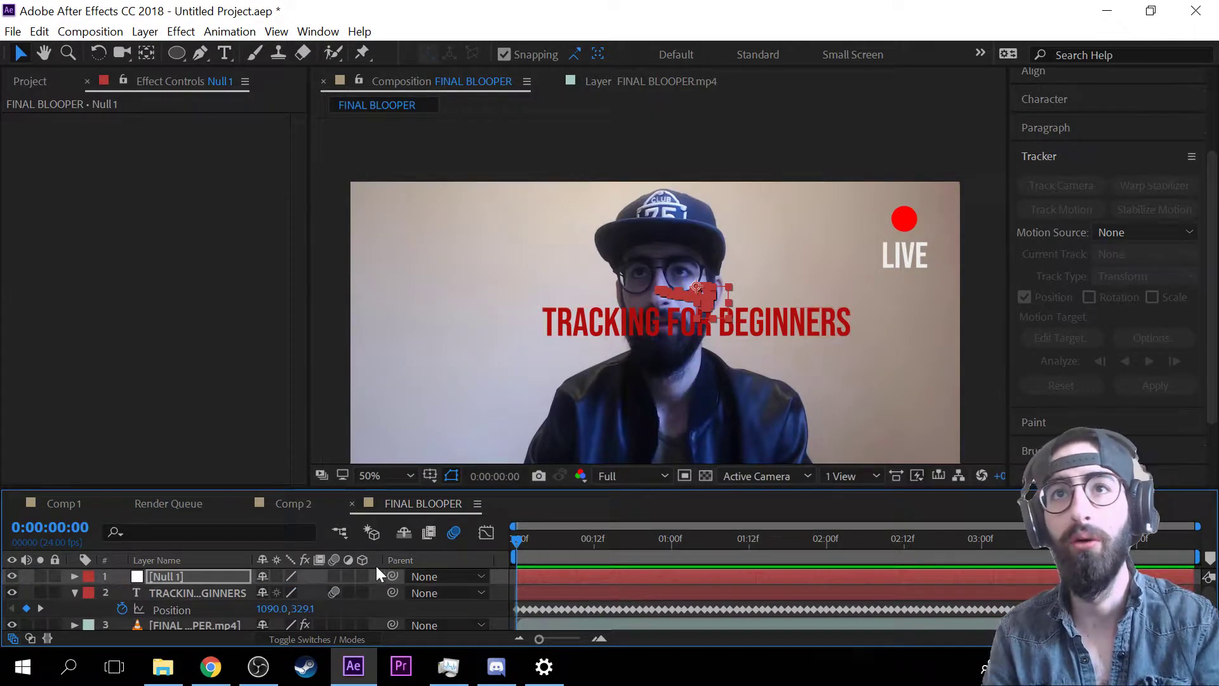
left_click(121, 609)
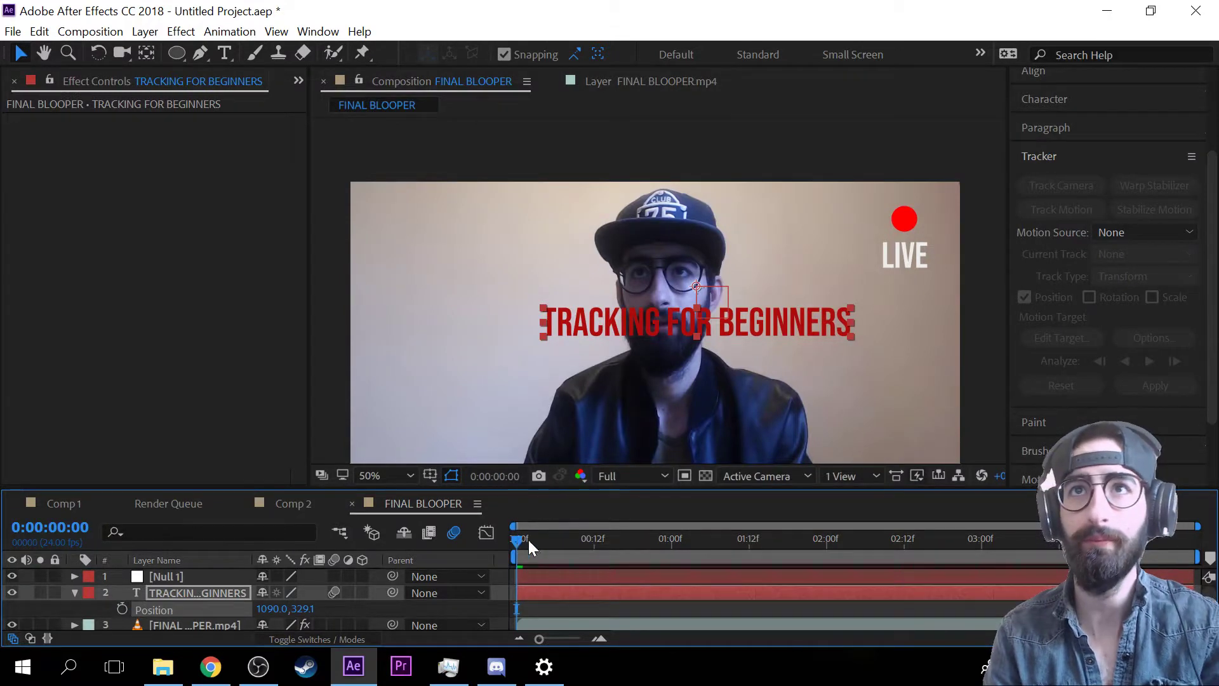
left_click_drag(529, 540, 582, 486)
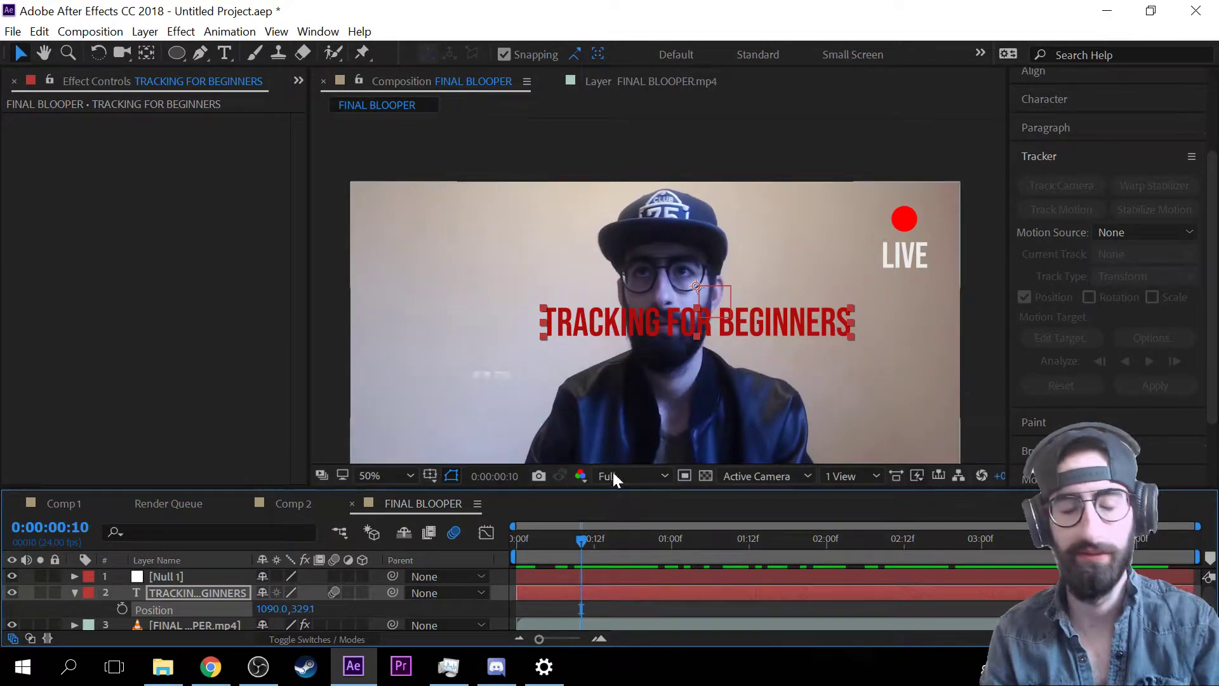
left_click_drag(577, 530, 518, 533)
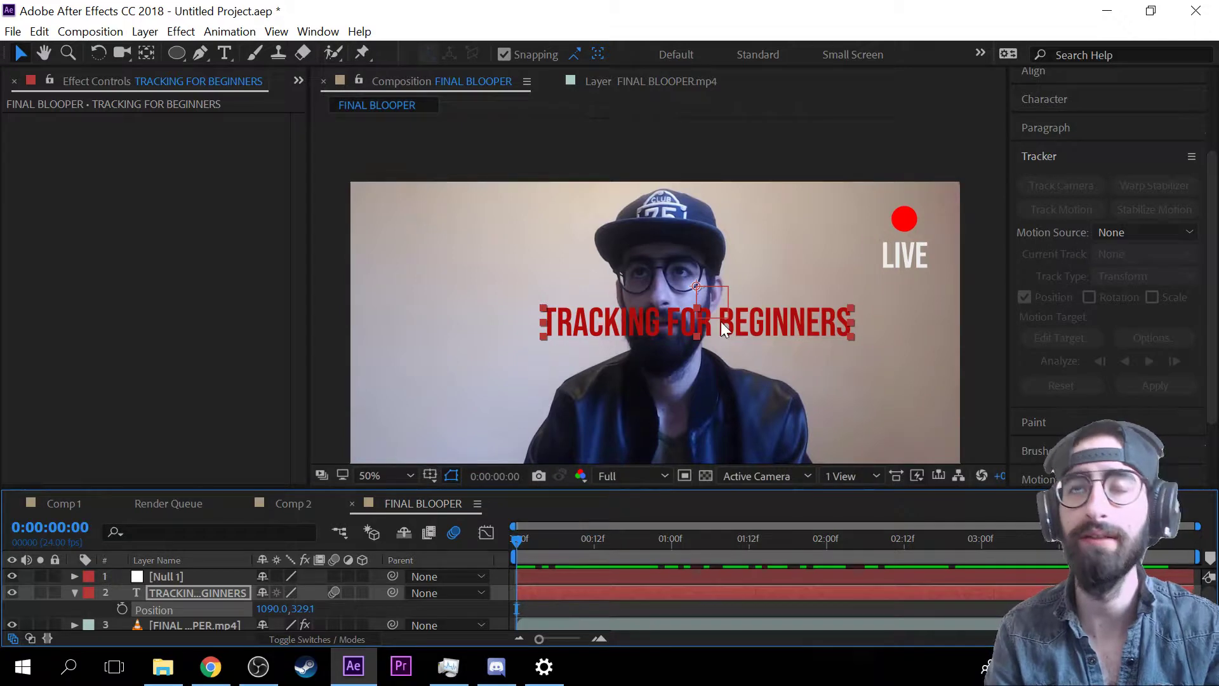
- Scale the TRACKING FOR BEGINNERS text to 39% and place it on the wall left of the man's head
left_click_drag(724, 327, 804, 273)
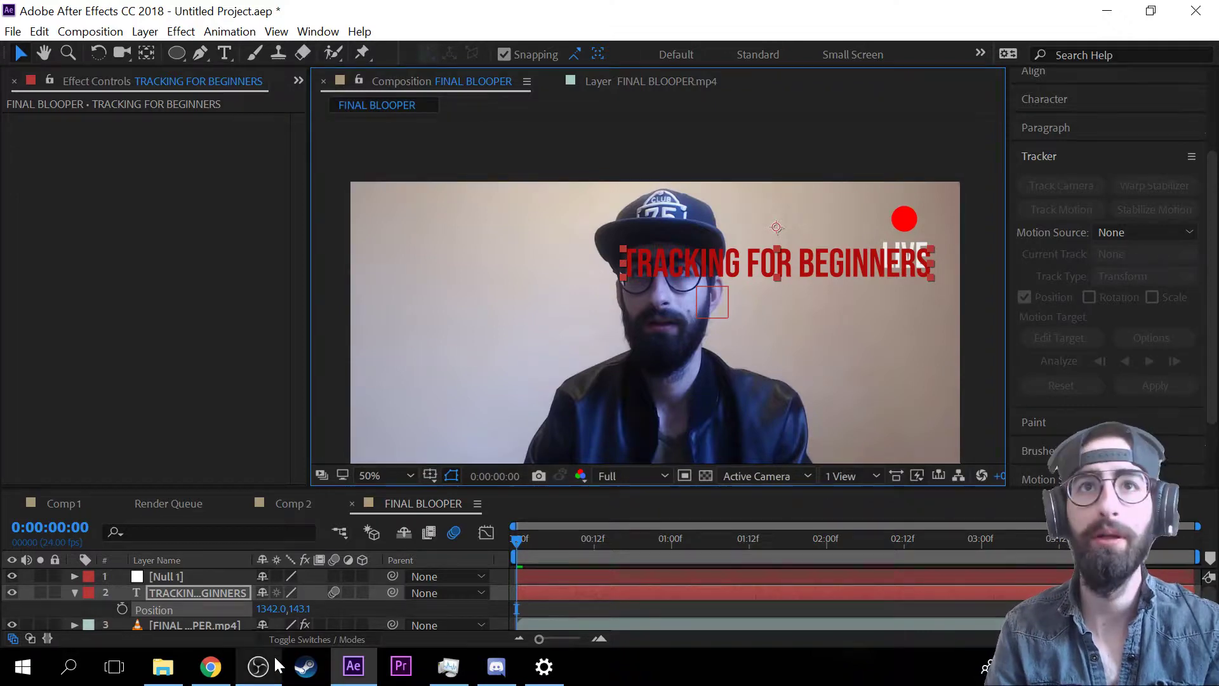
key("s")
left_click_drag(283, 610, 233, 616)
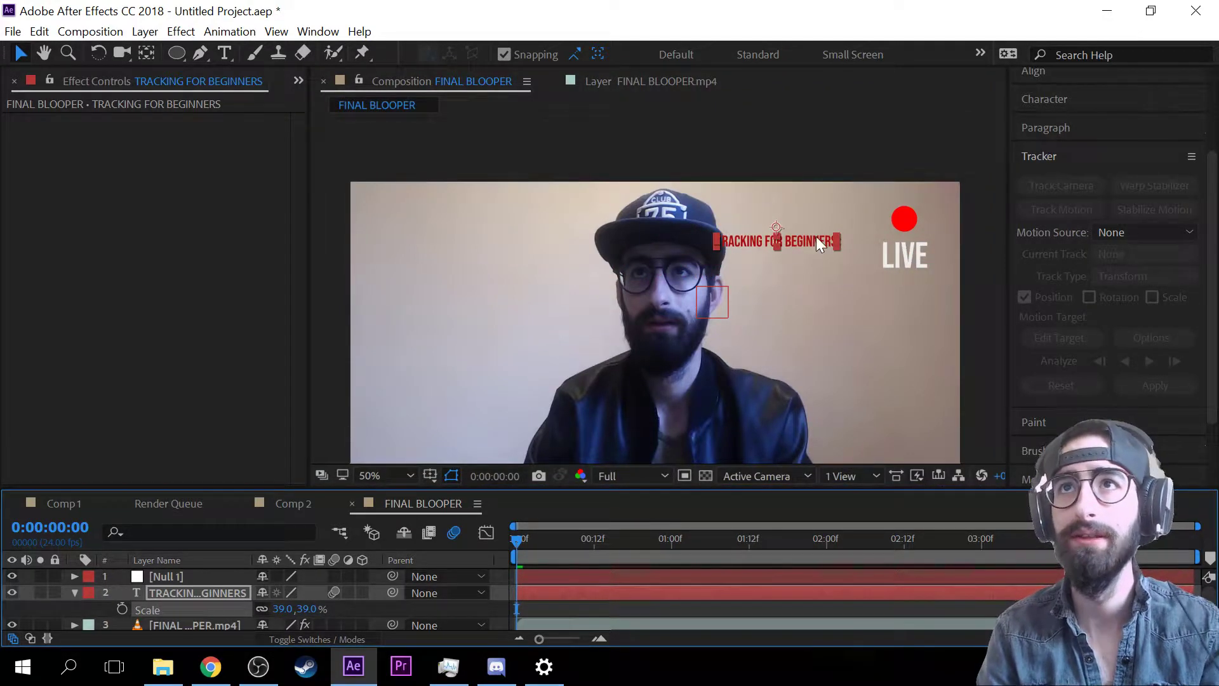
left_click_drag(817, 236, 524, 241)
left_click(512, 361)
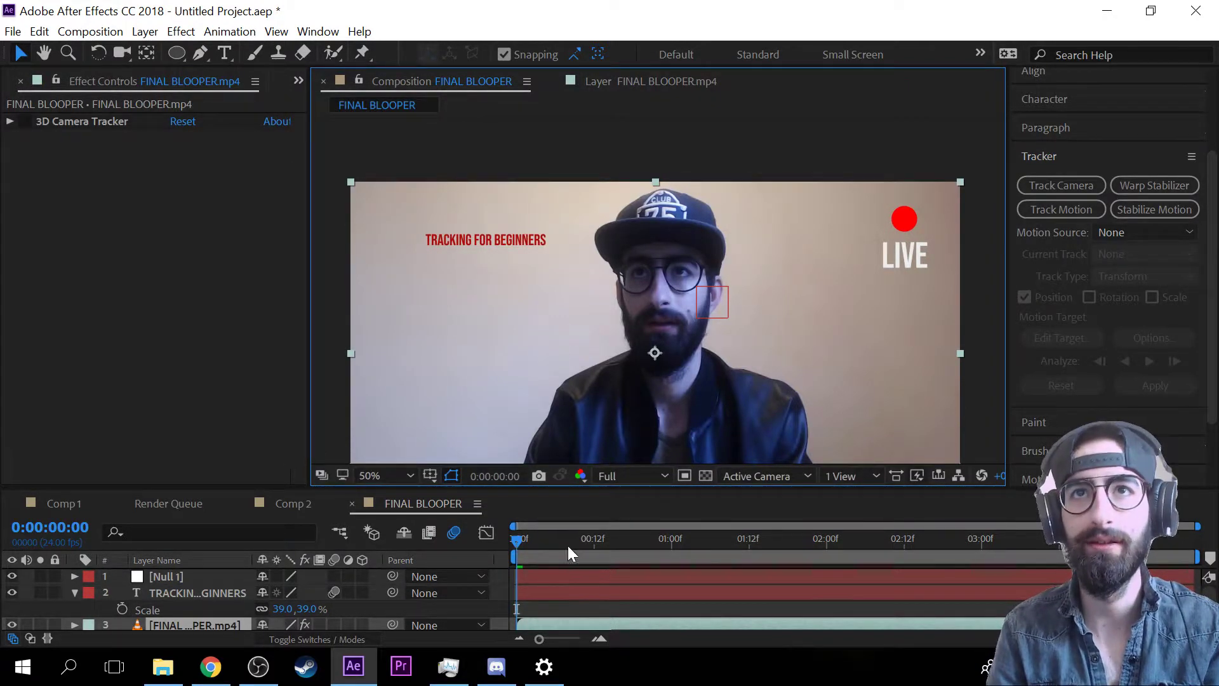
left_click_drag(568, 546, 510, 558)
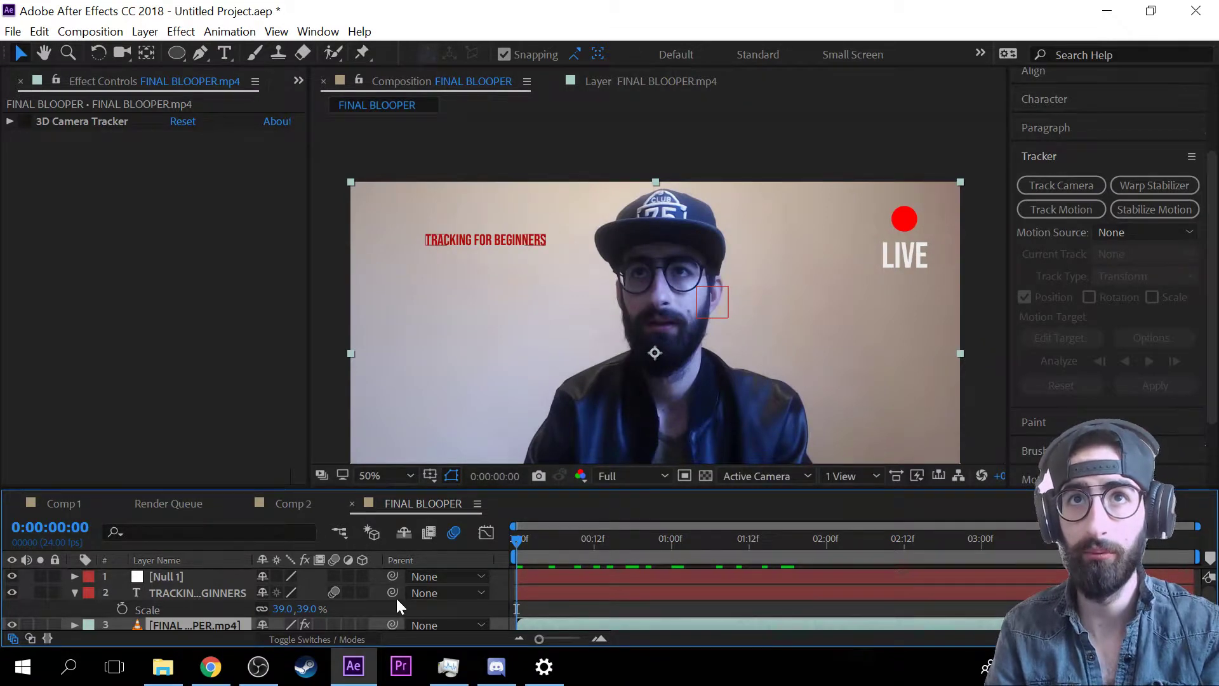
- Parent the TRACKING FOR BEGINNERS layer to Null 1 and play the composition from the start
left_click_drag(392, 592, 176, 572)
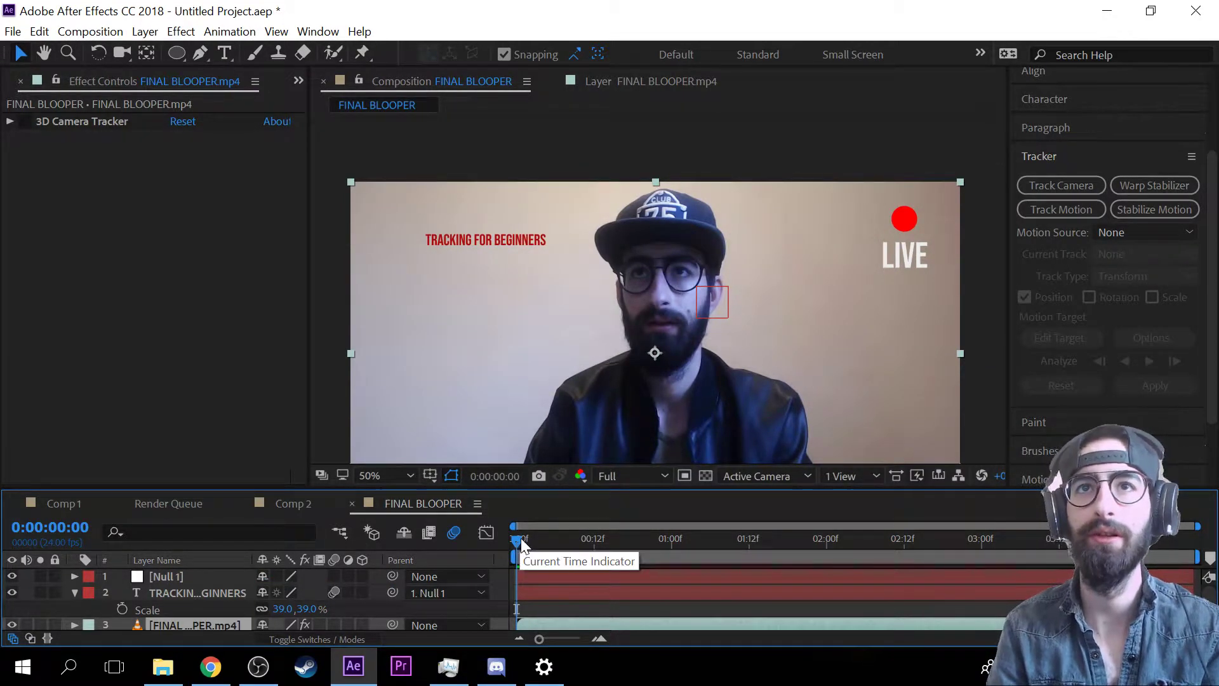
left_click_drag(519, 538, 448, 543)
key("space")
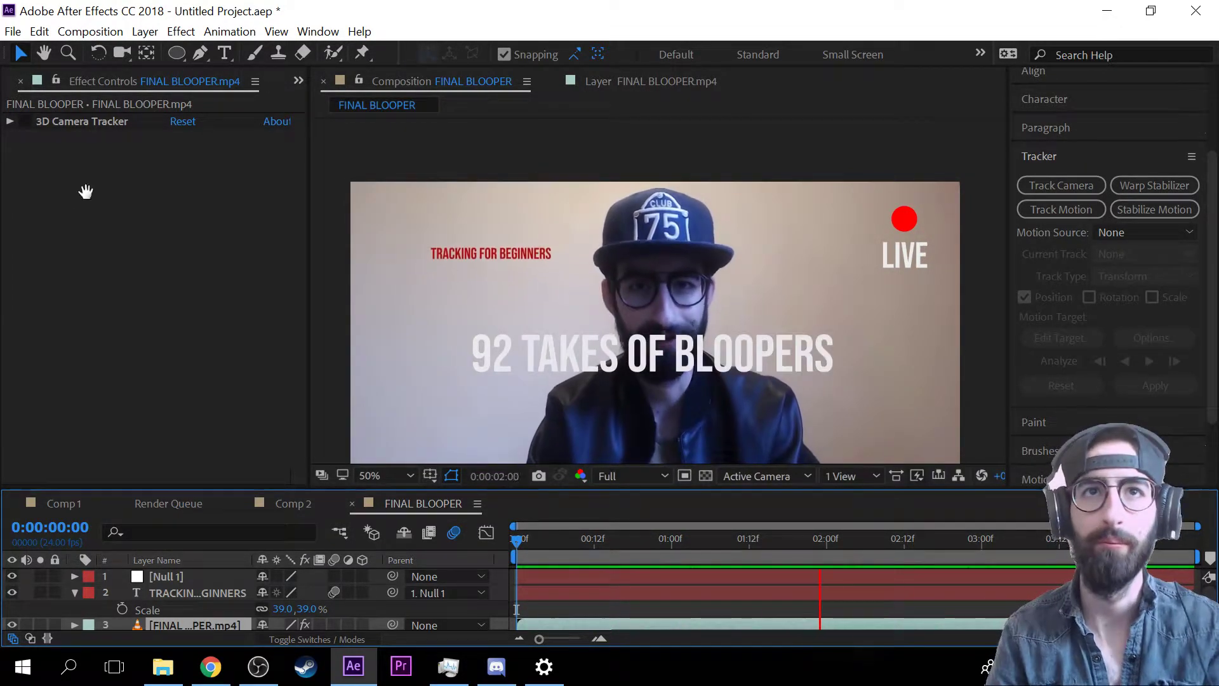
key("space")
- Move the title down beside the man's shoulder in the lower left of the frame and play the composition
left_click(210, 593)
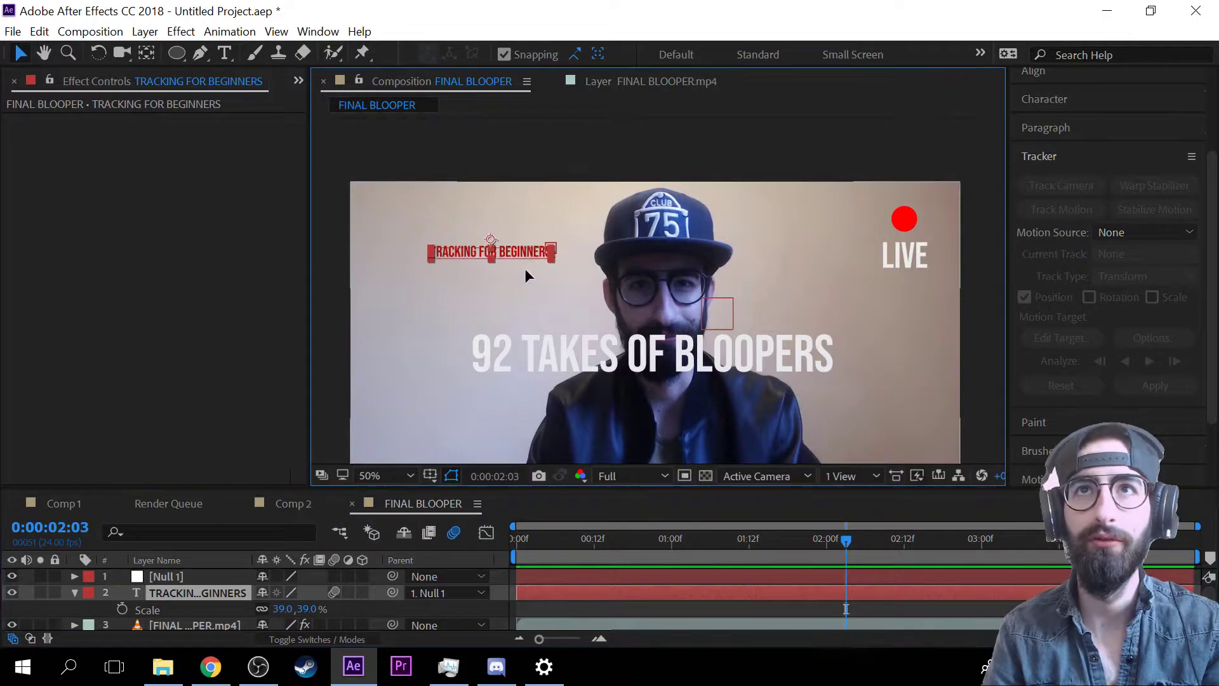
left_click_drag(525, 254, 505, 410)
key("space")
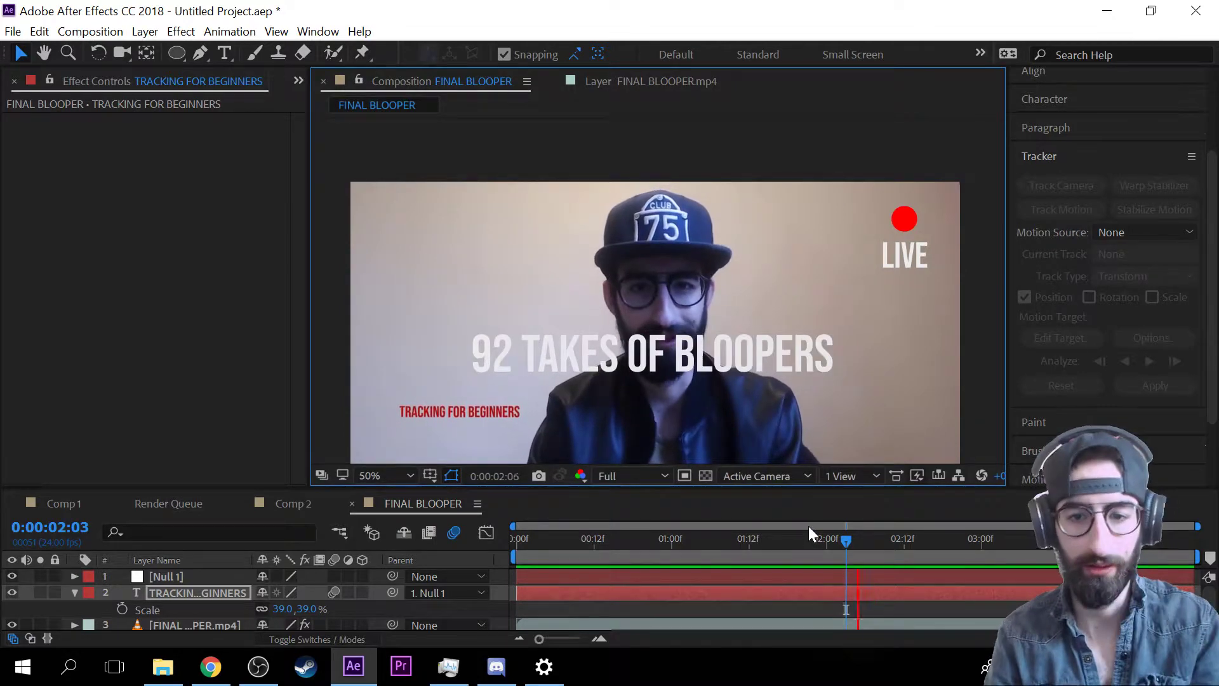
key("space")
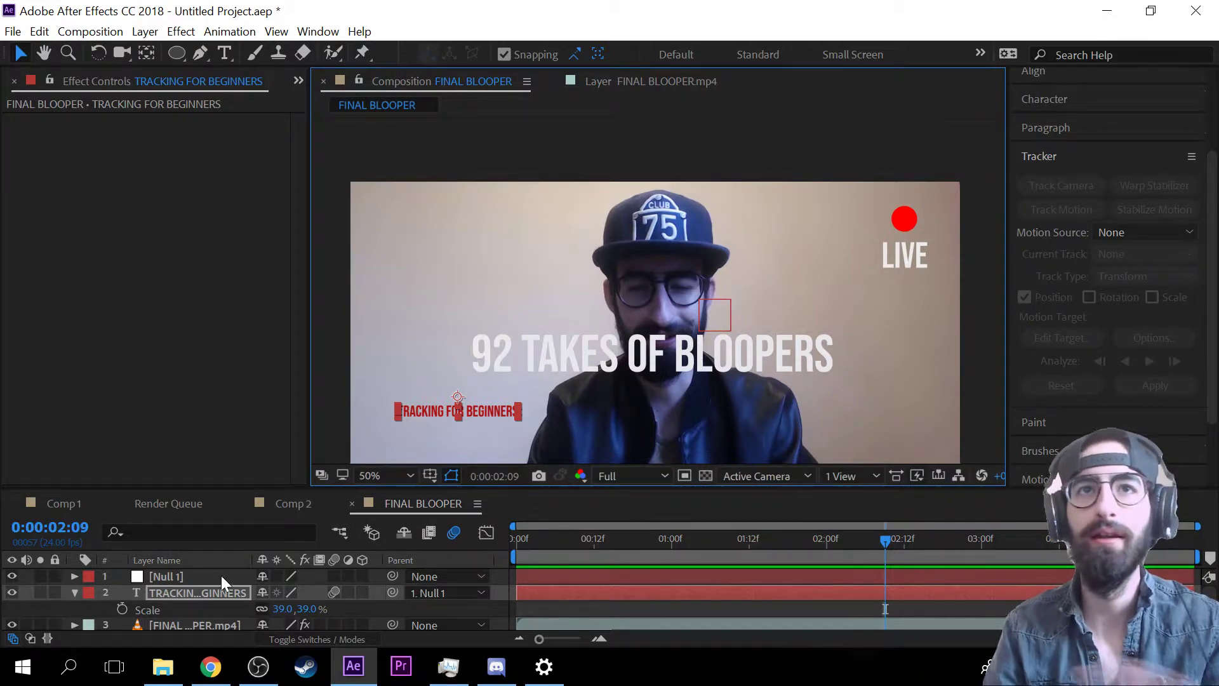
- Delete the Null 1 layer and move the TRACKING FOR BEGINNERS title up beside the man's face, stretched to 39 by 75% scale
left_click(203, 577)
key("Delete")
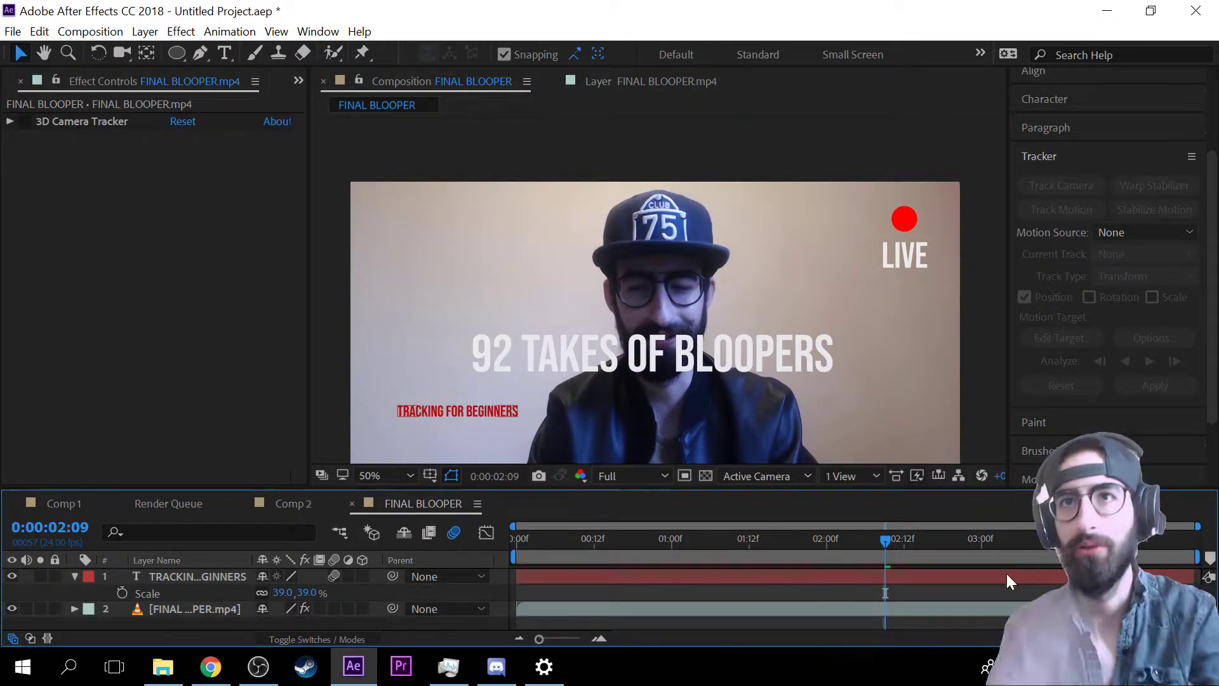
left_click_drag(860, 538, 574, 540)
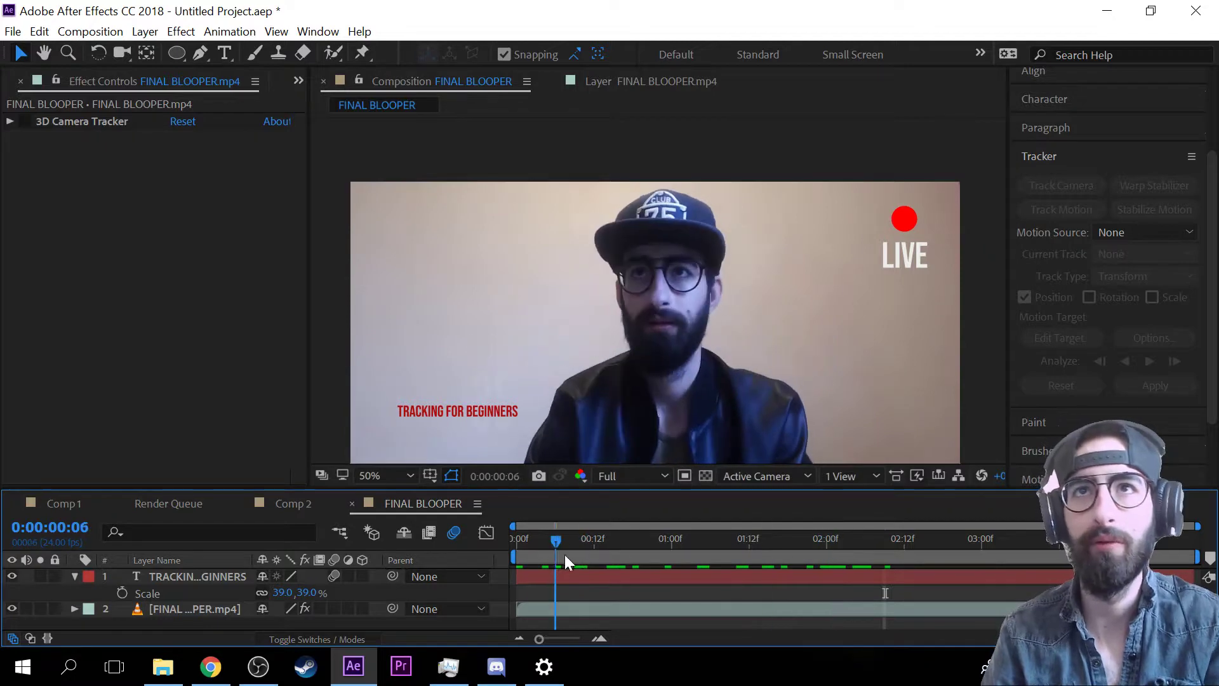
left_click(456, 405)
left_click_drag(458, 404, 513, 275)
- Enable the 3D Camera Tracker on FINAL BLOOPER.mp4, set Track Point Size to 132%, and return to the first frame
left_click(596, 325)
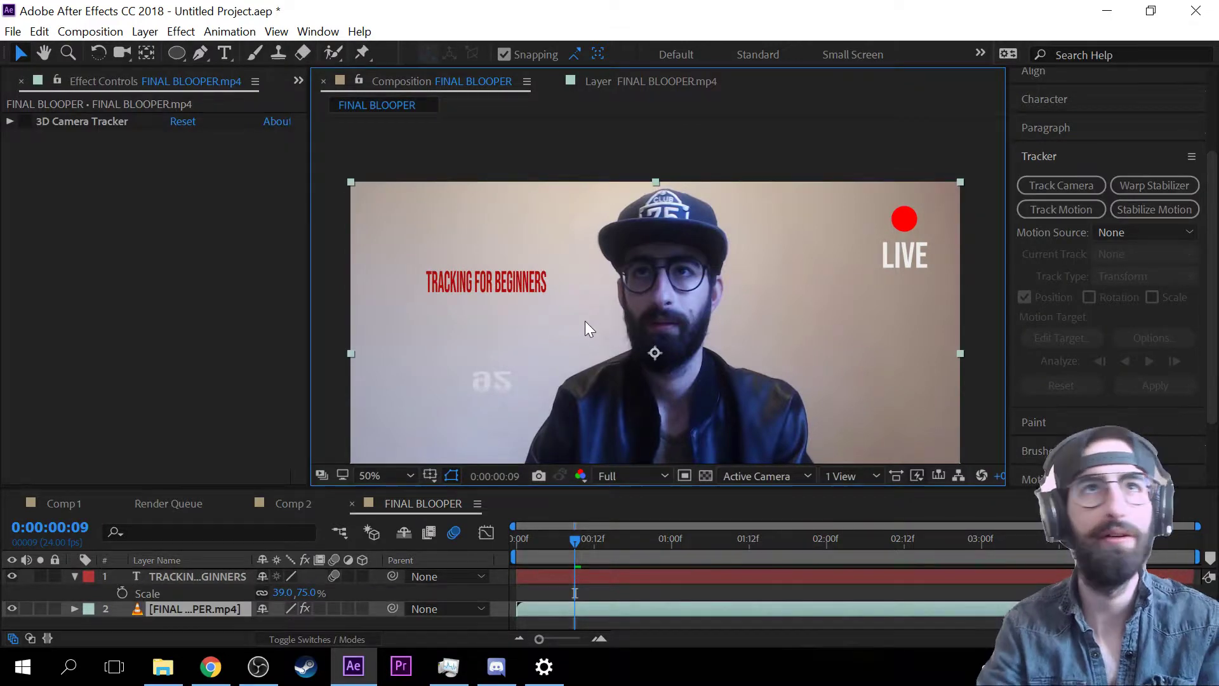
left_click(24, 117)
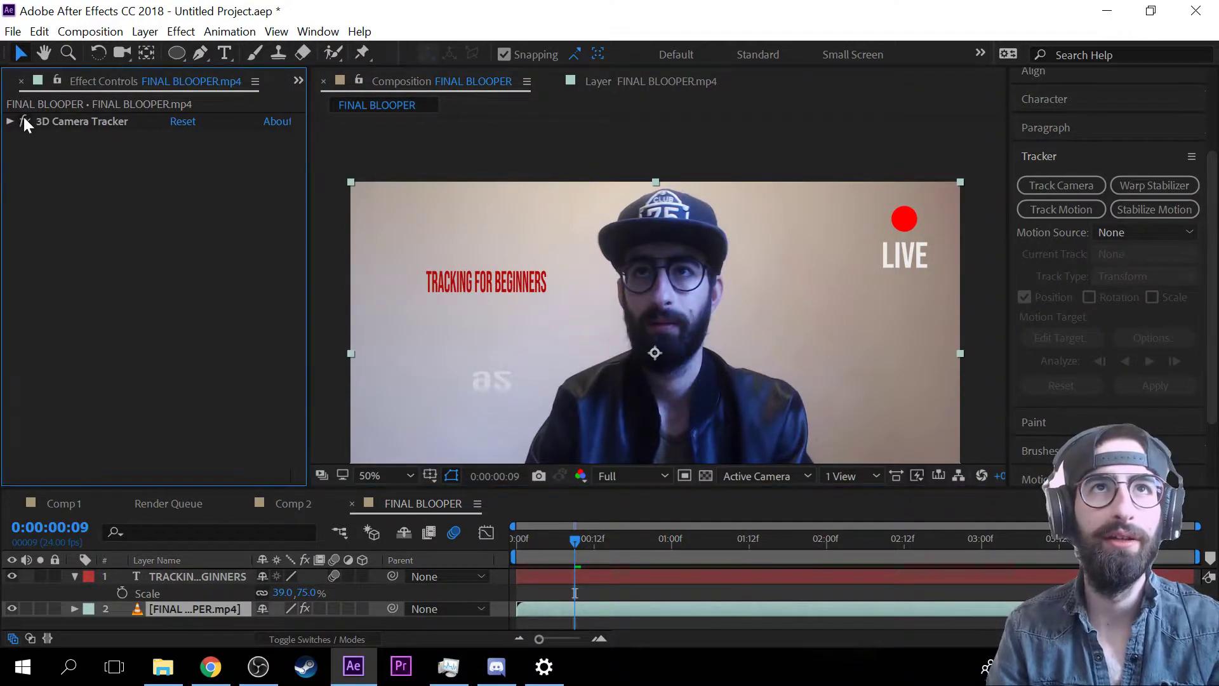
left_click(10, 121)
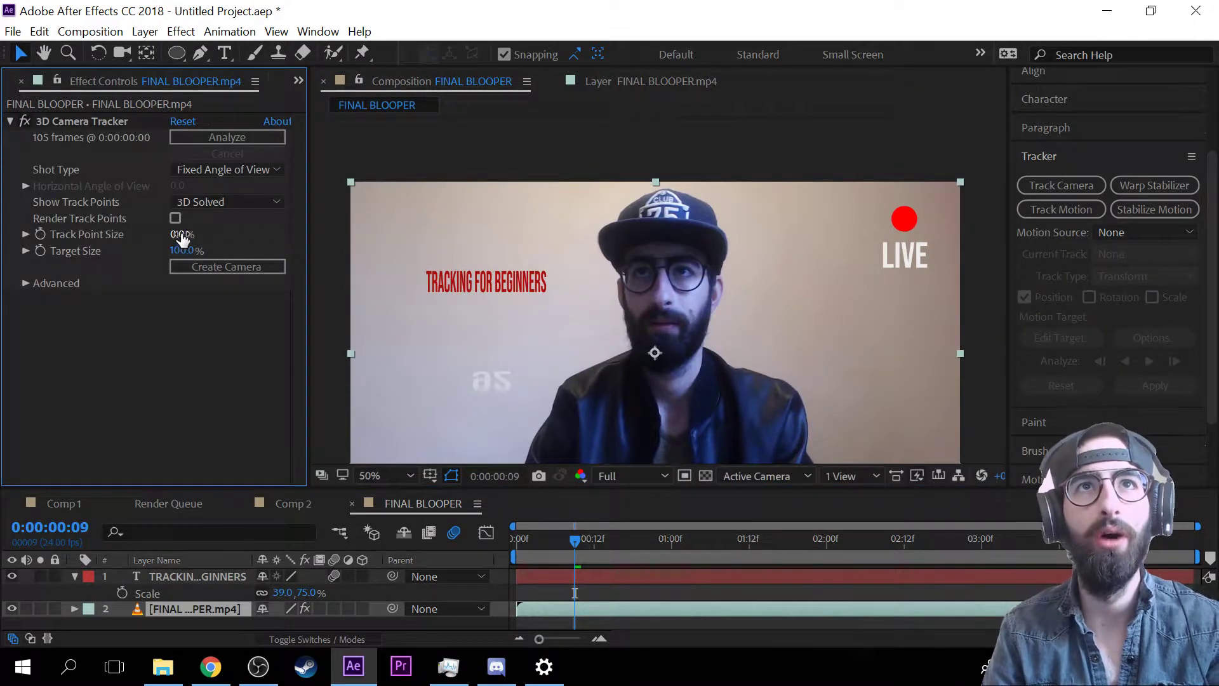
left_click_drag(180, 234, 389, 263)
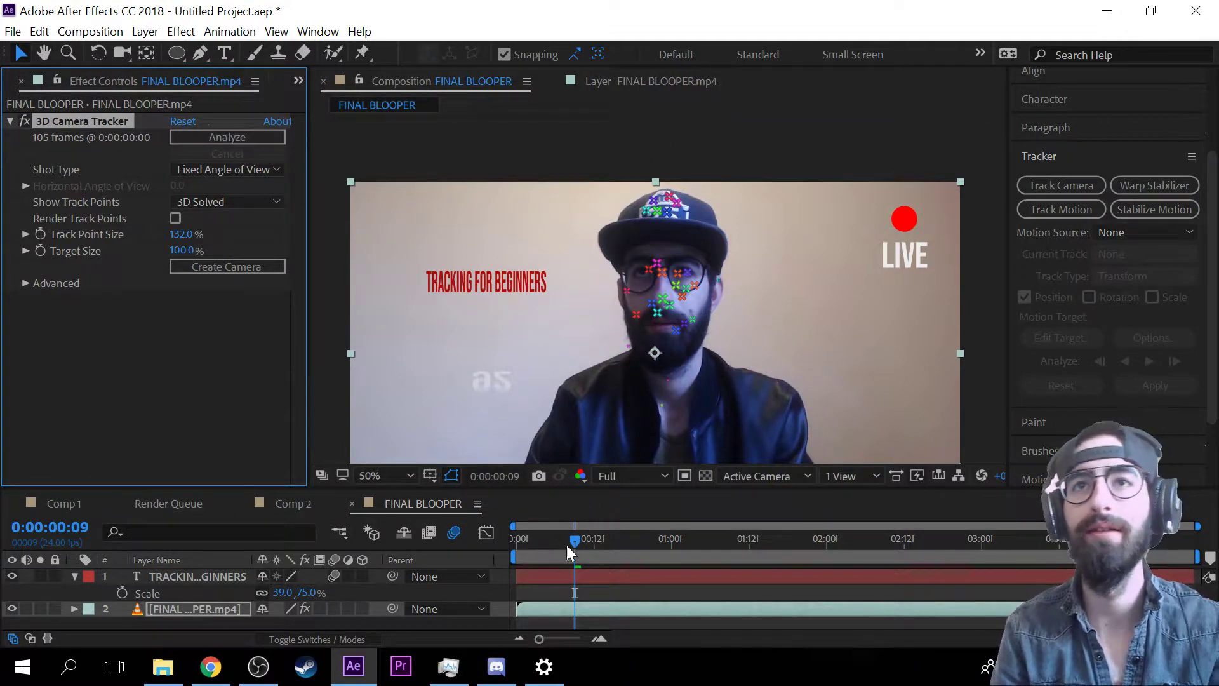
left_click_drag(567, 545, 370, 513)
- Review the 3D Camera Tracker's advanced settings and the available Solve Method options
left_click(26, 281)
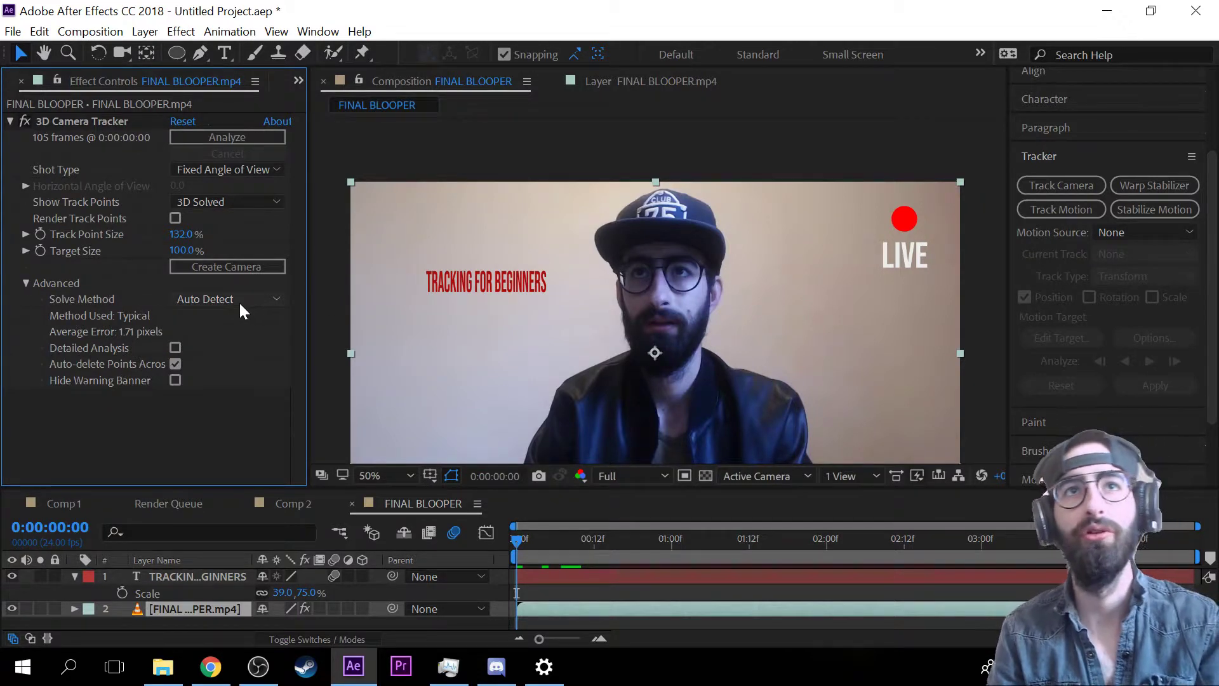
left_click(239, 301)
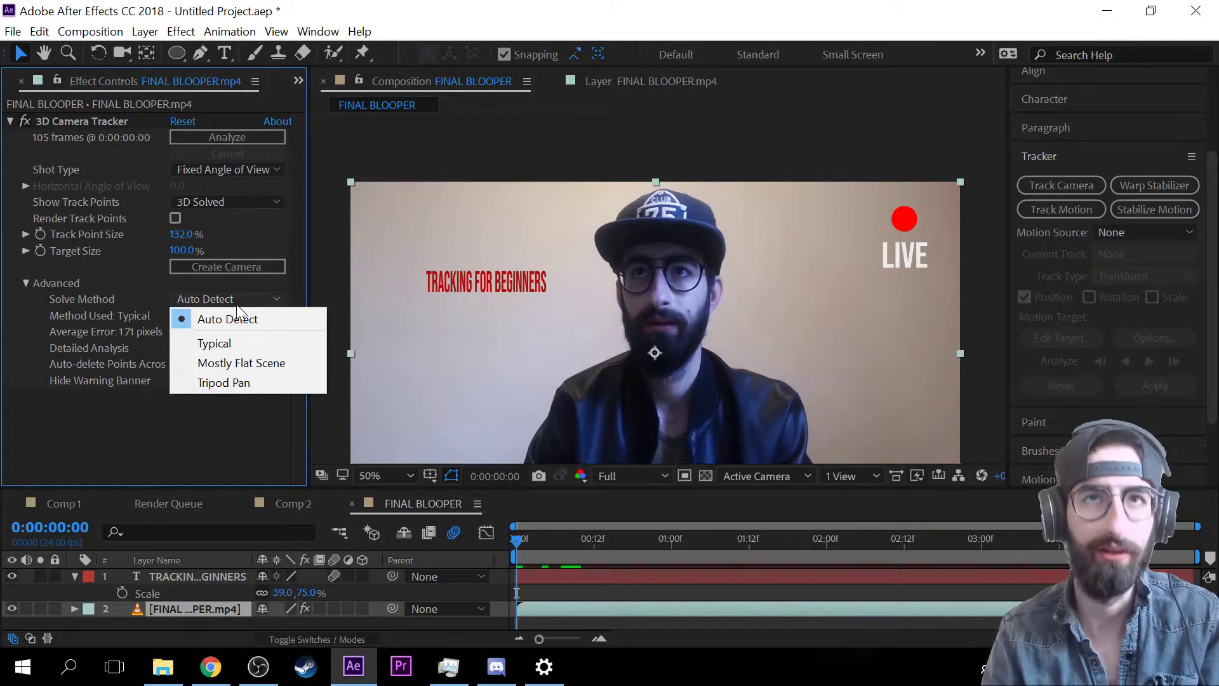
left_click(11, 450)
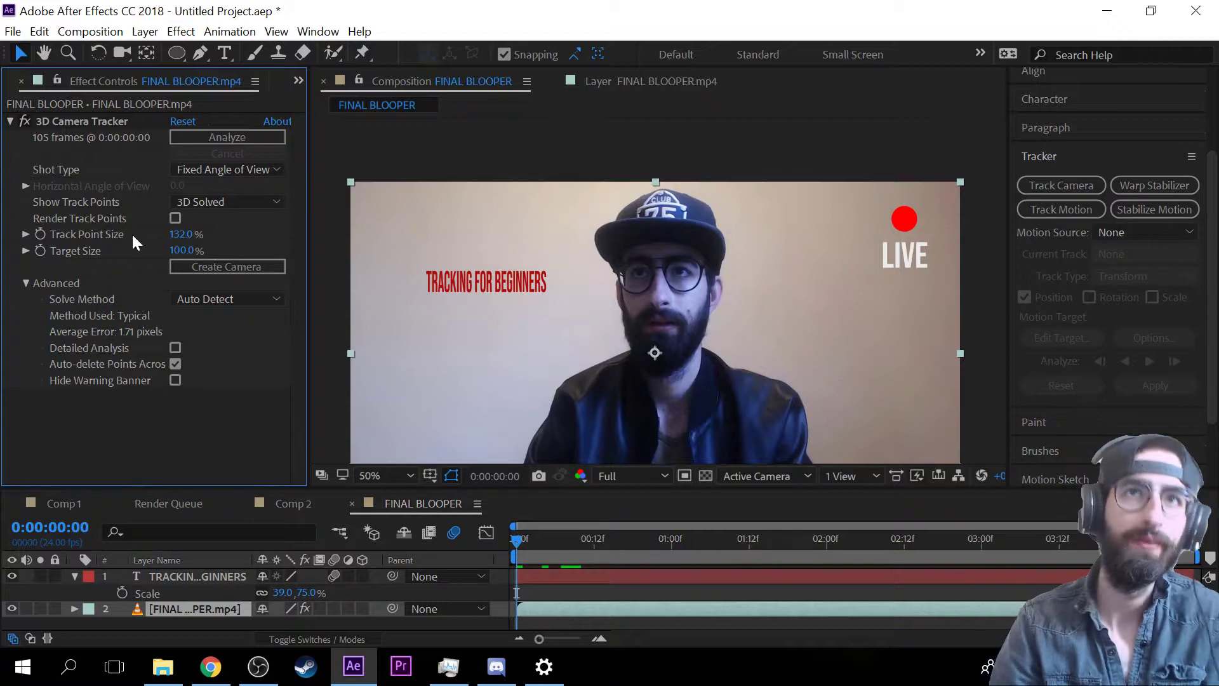
- Magnify the composition to 100%, reselect the FINAL BLOOPER.mp4 layer and collapse the tracker's Advanced settings
key("period")
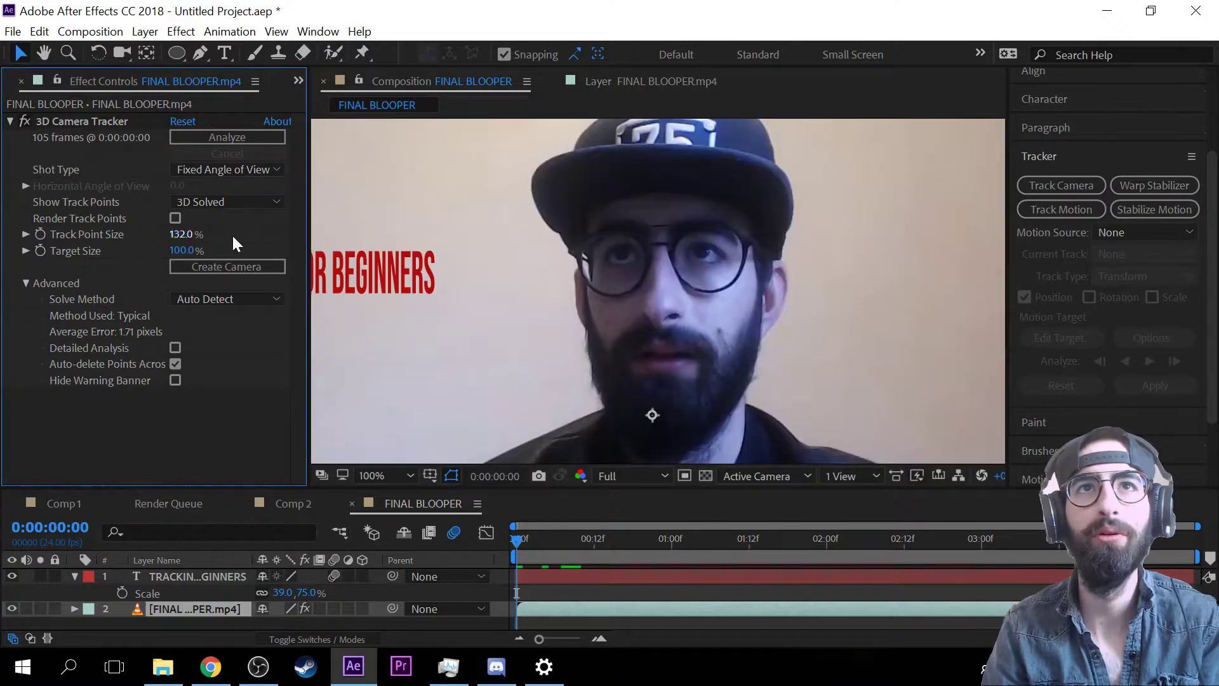
left_click_drag(597, 538, 213, 550)
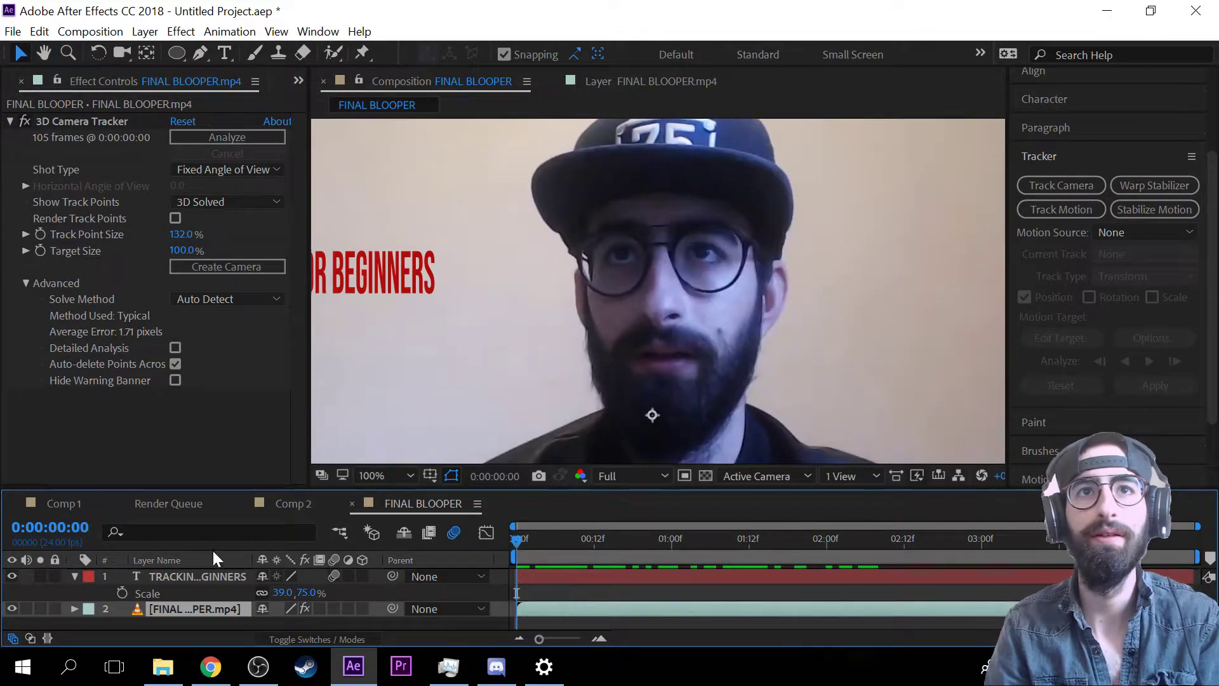
left_click(190, 575)
left_click(215, 606)
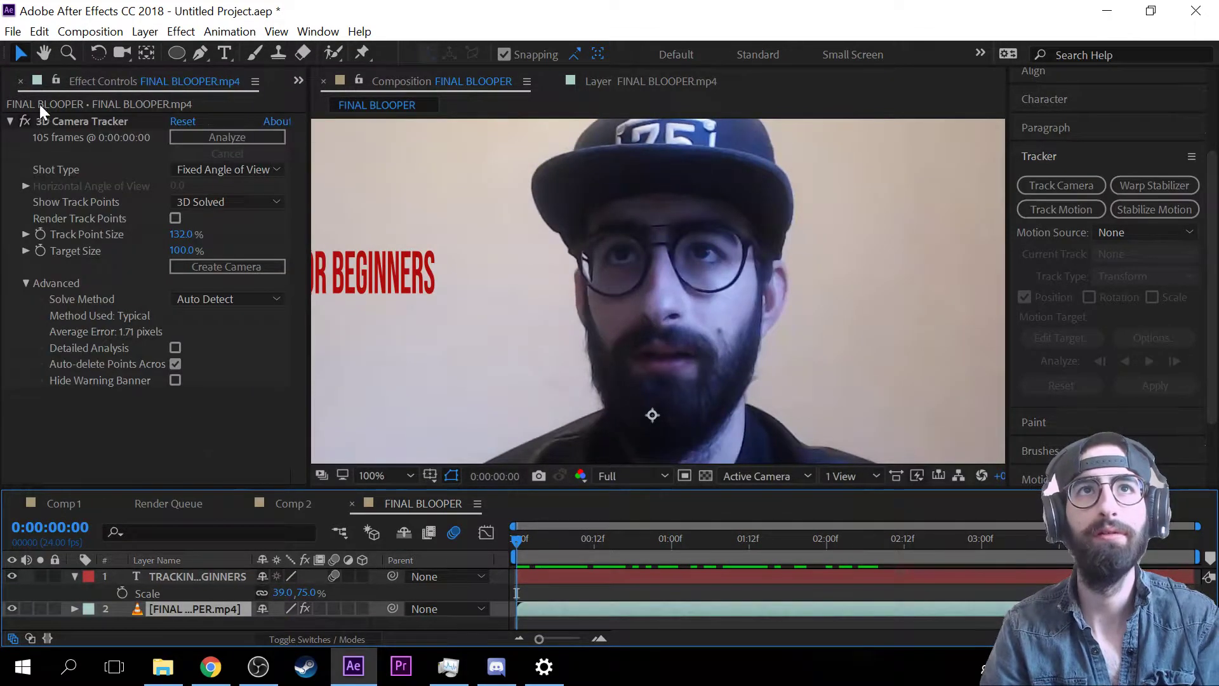
left_click(107, 220)
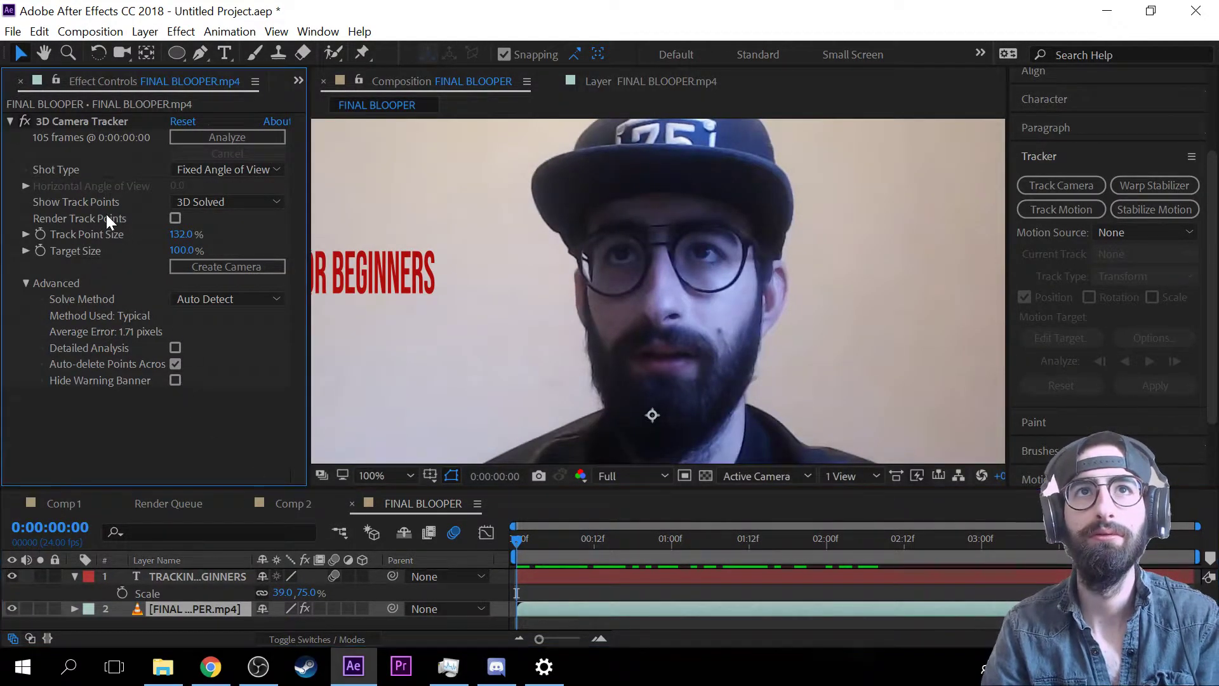
left_click_drag(552, 564, 393, 522)
left_click(26, 283)
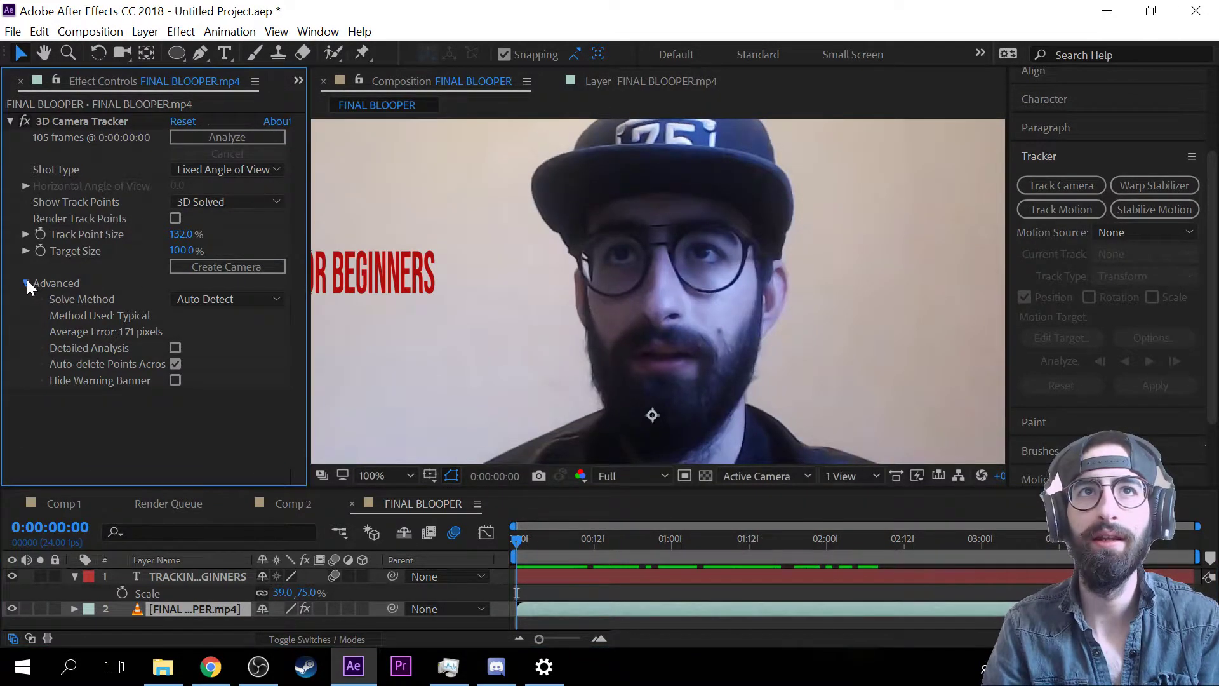
- Scrub through the tracked footage, reduce the Track Point Size to 84%, and return to the first frame
left_click(646, 541)
left_click_drag(726, 550, 549, 546)
left_click_drag(182, 229, 147, 247)
left_click_drag(550, 540, 296, 505)
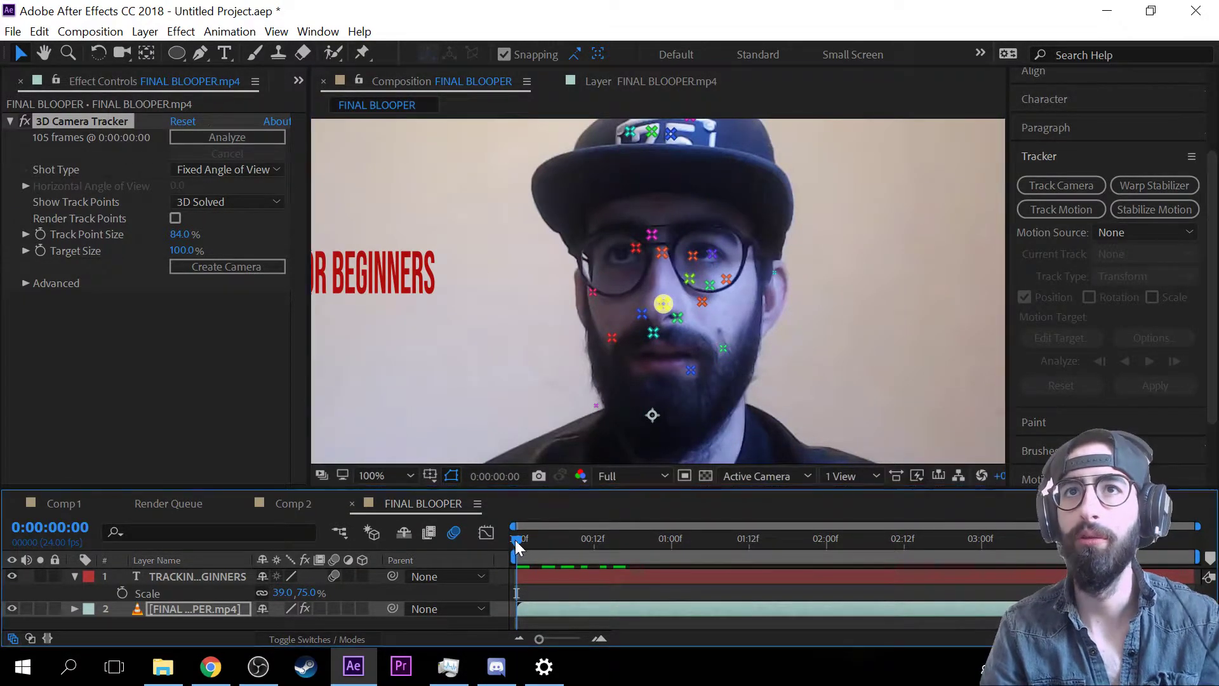
- Scrub to 0:00:01:01 and examine up close how the track points follow the man's face
left_click_drag(515, 539, 668, 530)
scroll(703, 302, "up", 2)
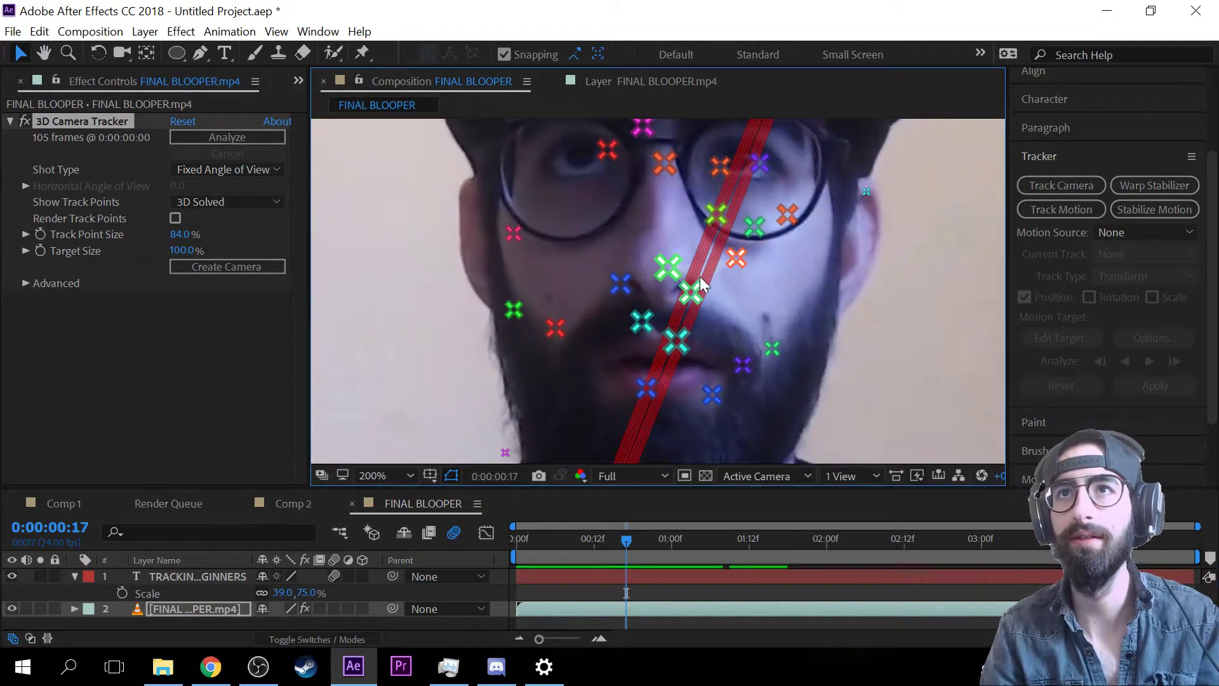
left_click_drag(625, 541, 556, 588)
left_click_drag(562, 540, 681, 540)
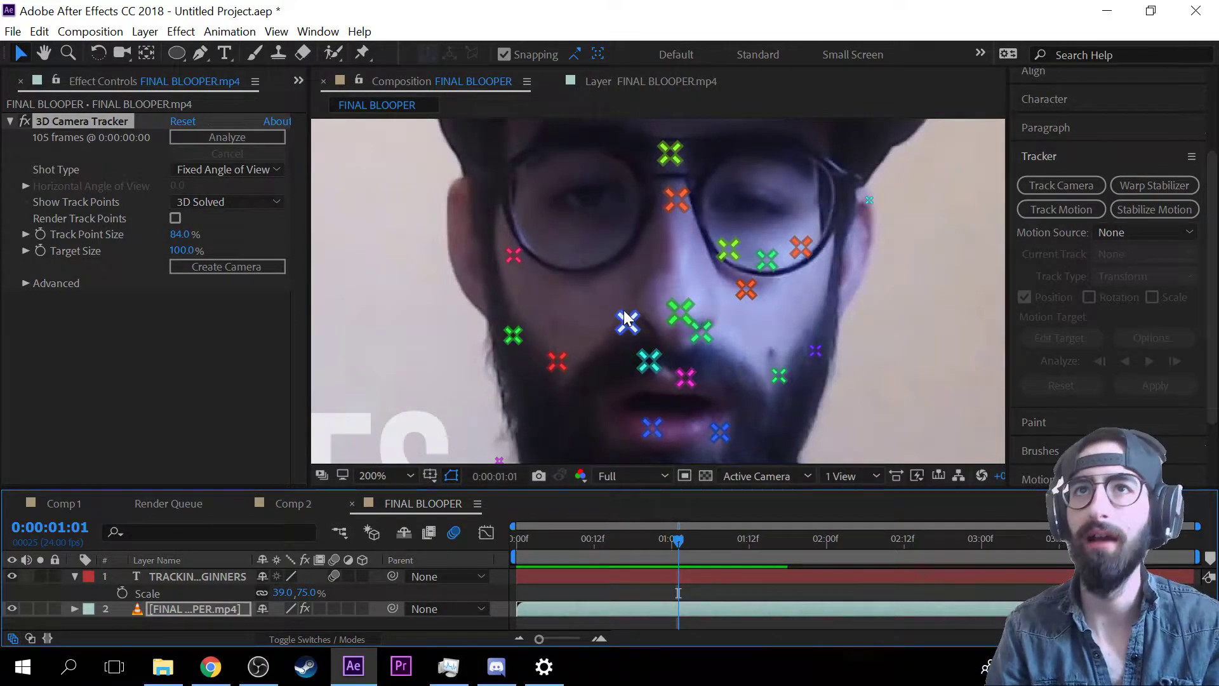
scroll(627, 344, "up", 2)
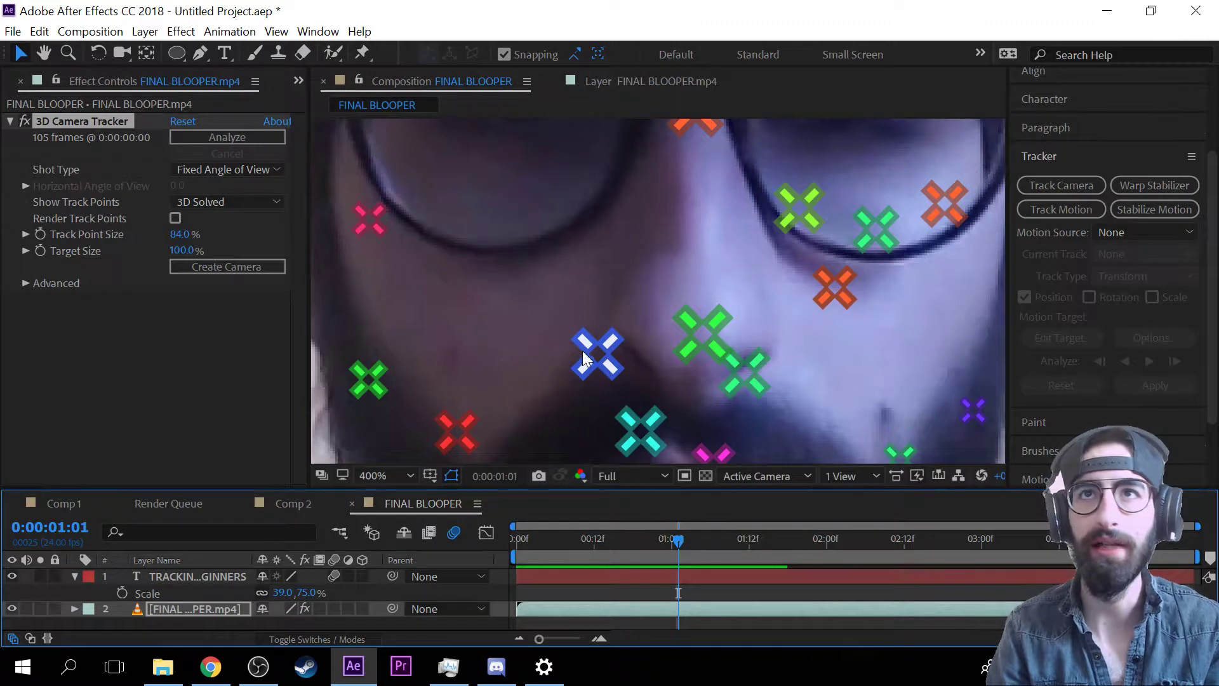
scroll(542, 323, "down", 1)
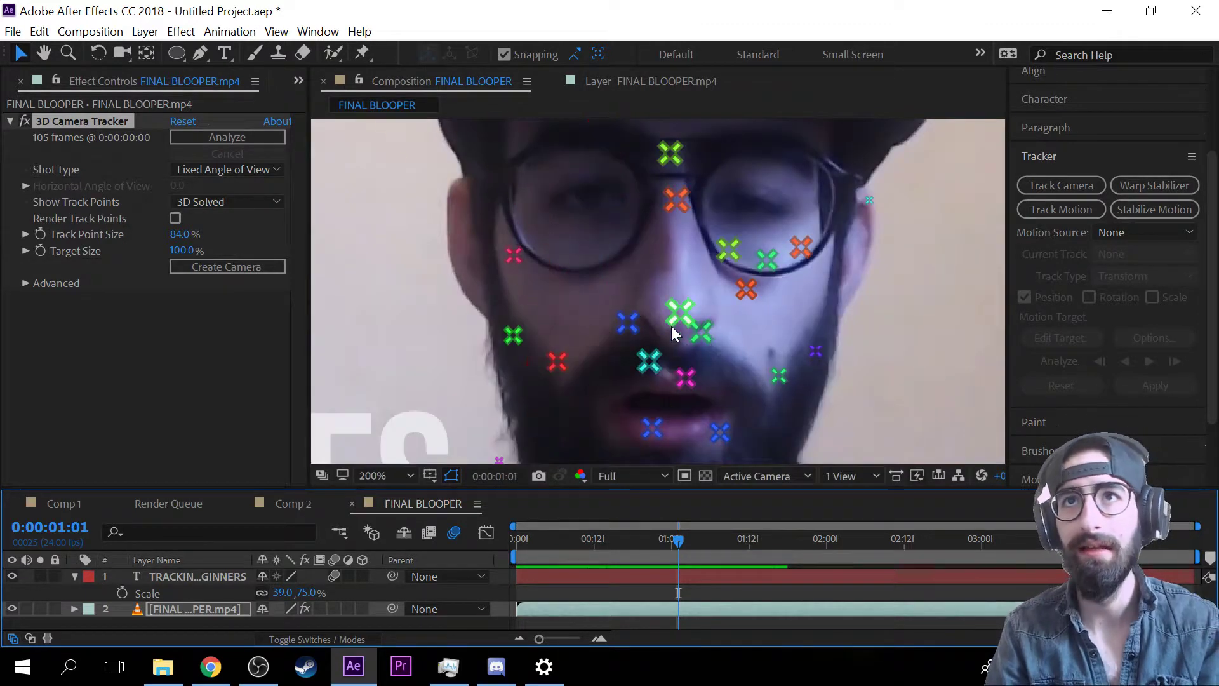
scroll(672, 323, "up", 1)
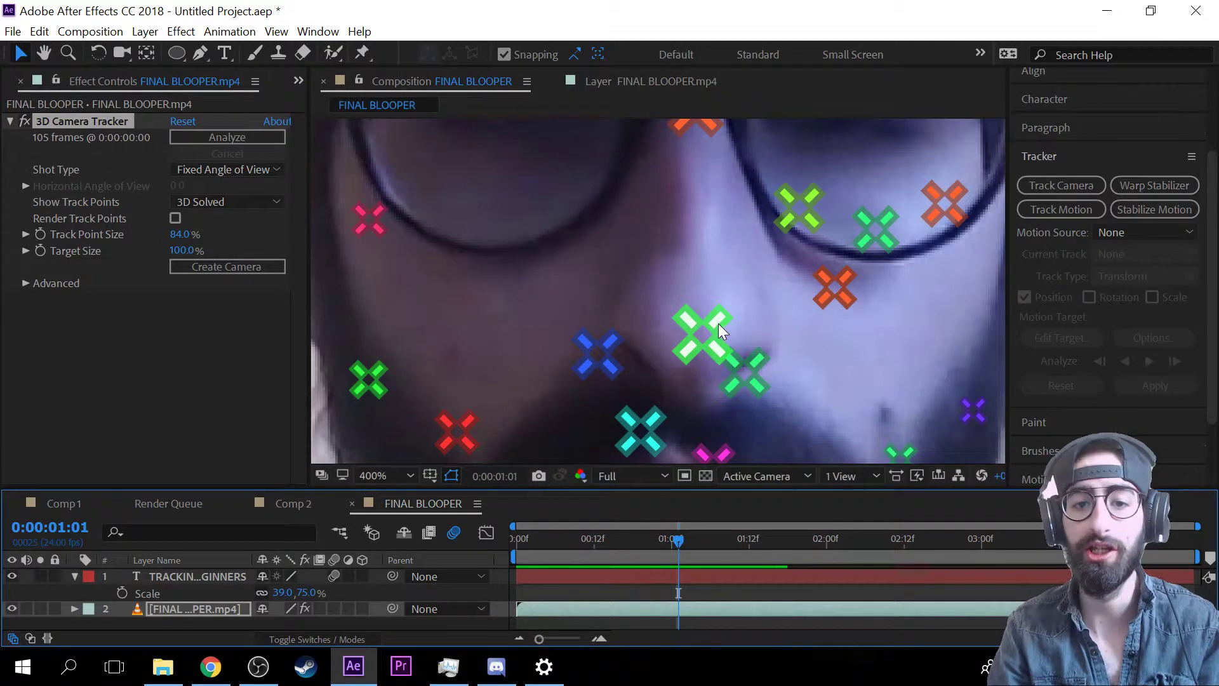
scroll(708, 325, "down", 2)
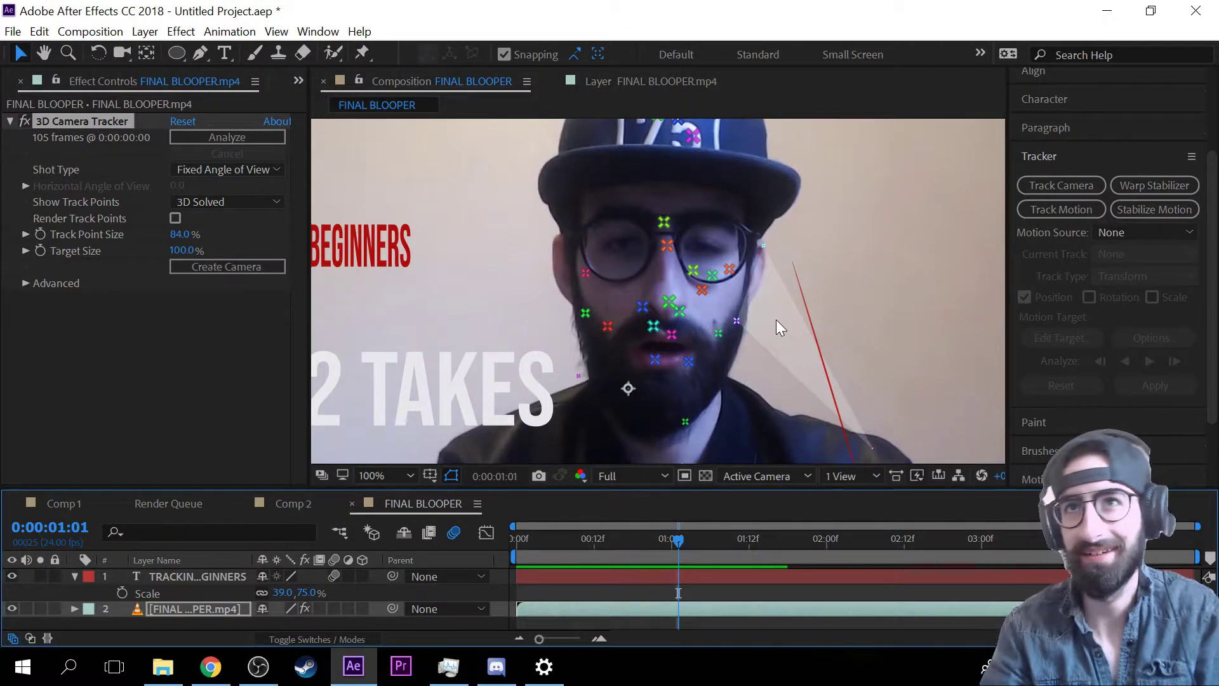
- Select three track points around the man's cheek and nose at 0:00:01:01 and create text and a camera from them
scroll(522, 386, "down", 1)
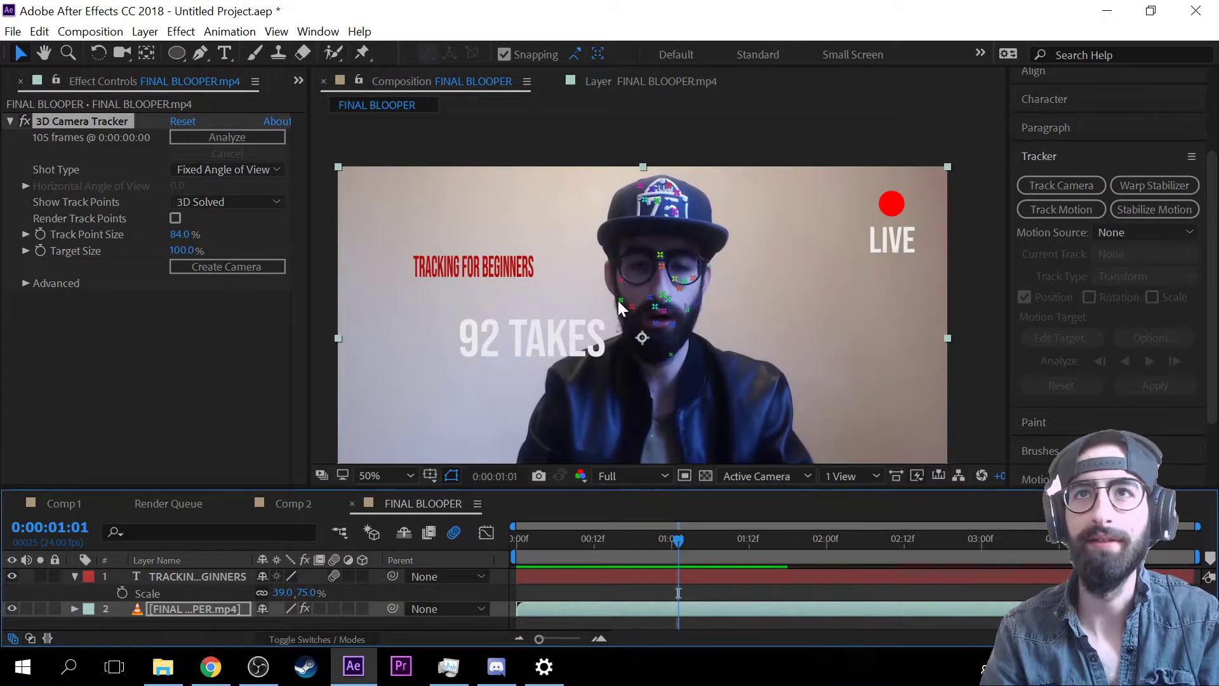
scroll(619, 300, "up", 2)
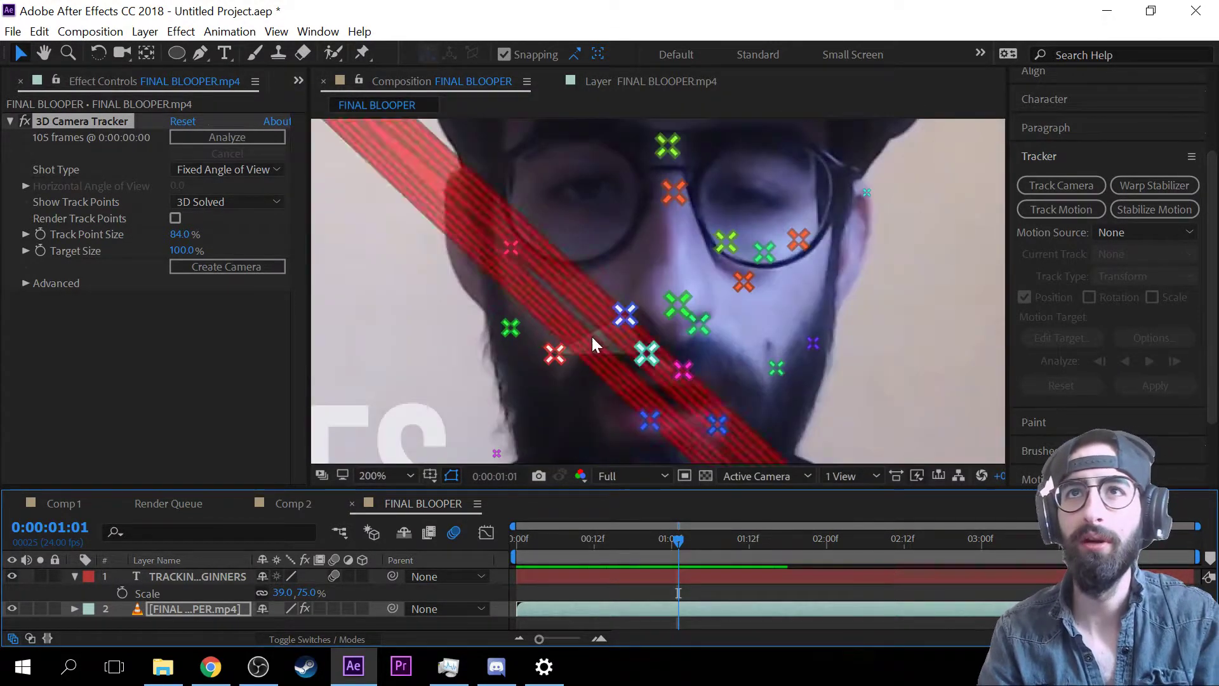
left_click(557, 353)
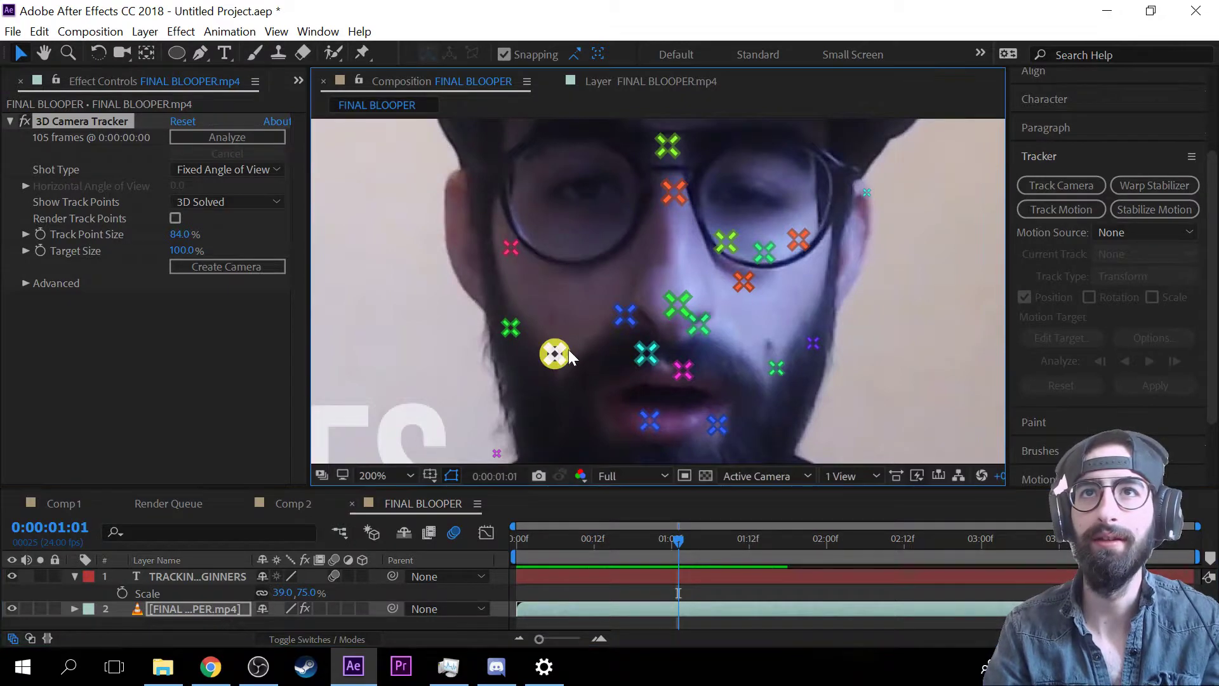
left_click(625, 315, "shift")
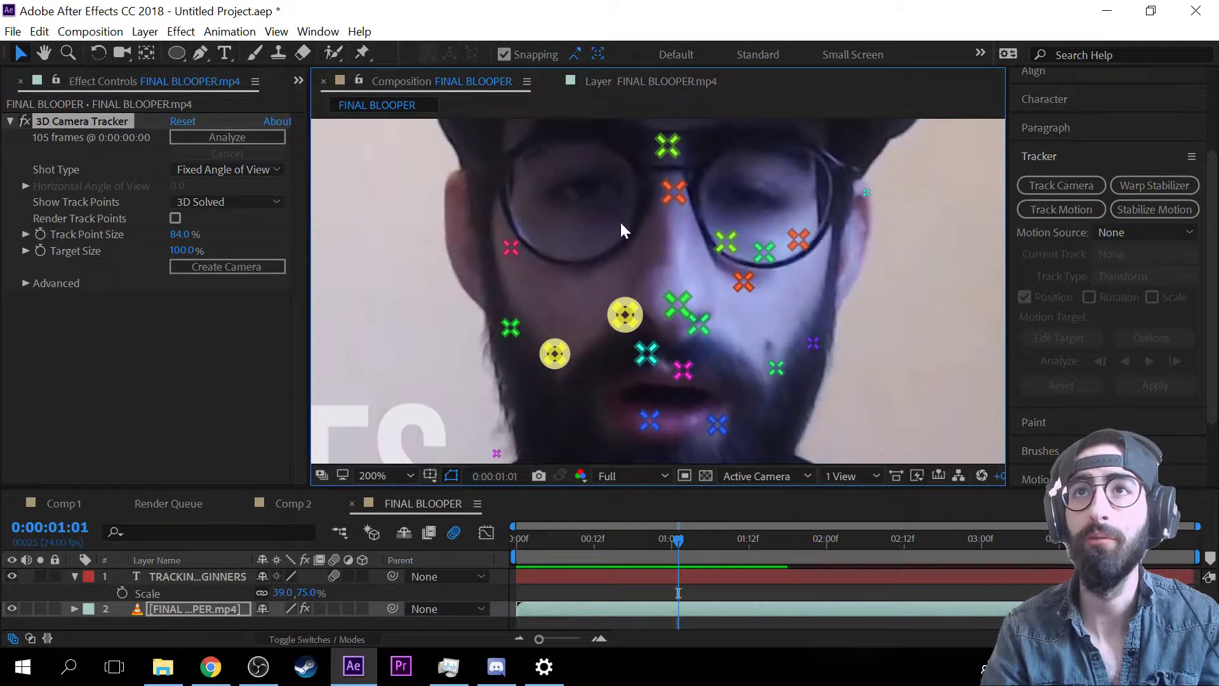
left_click(512, 247, "shift")
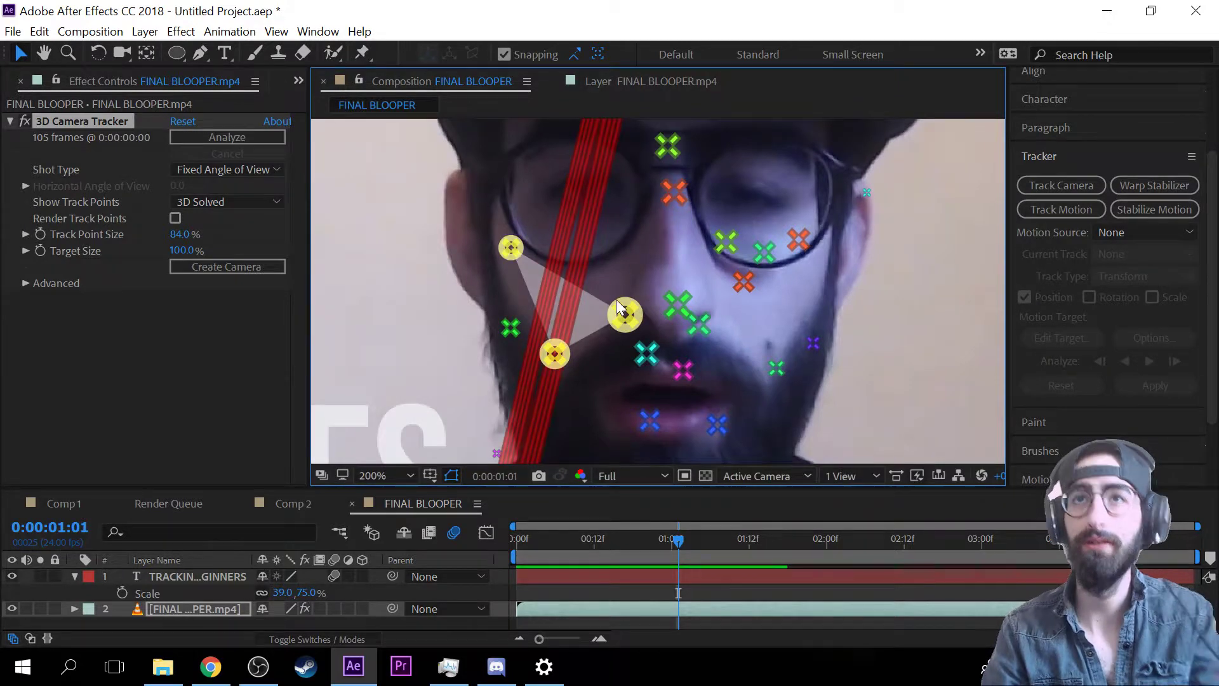
scroll(616, 298, "down", 3)
scroll(607, 312, "up", 2)
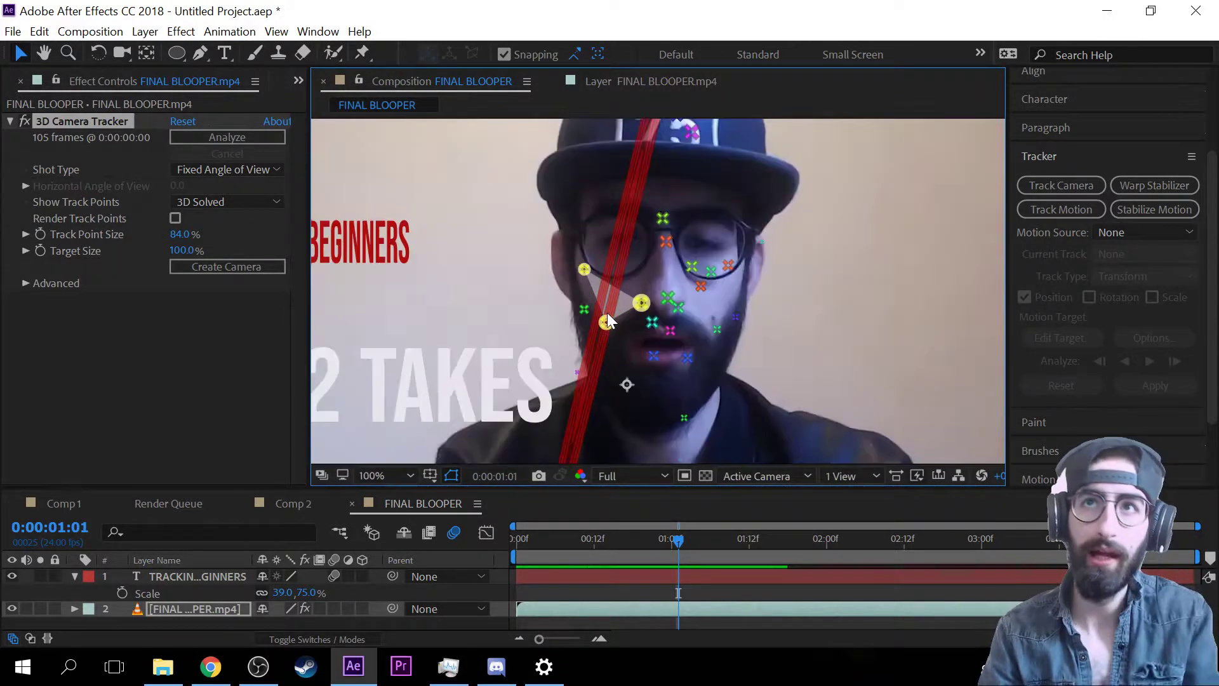
right_click(646, 301)
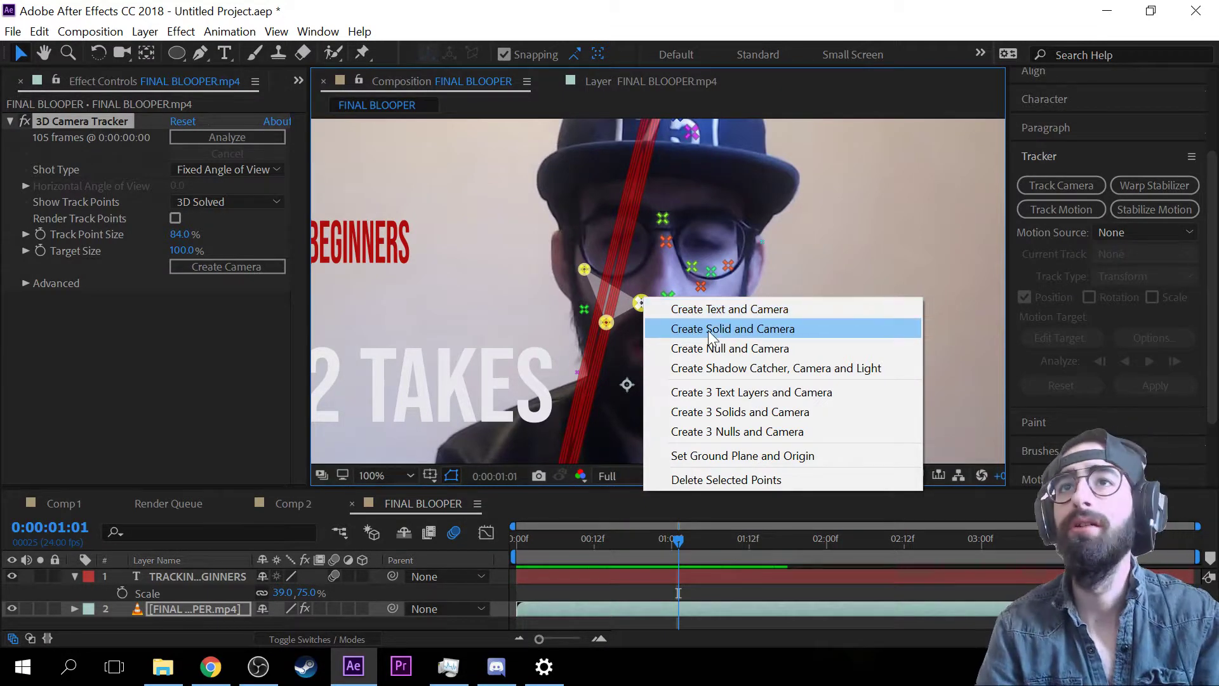
left_click(718, 310)
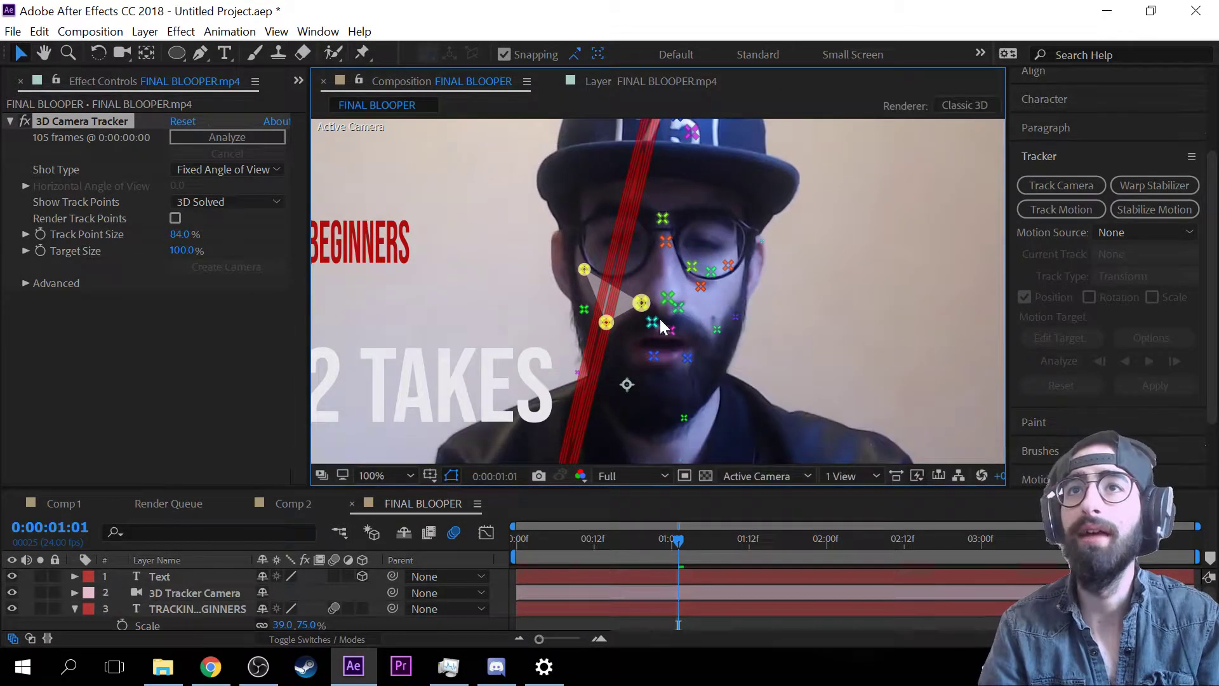
- Select the new Text layer's content, view the whole frame at 25%, and preview the composition to check its tracking
double_click(182, 576)
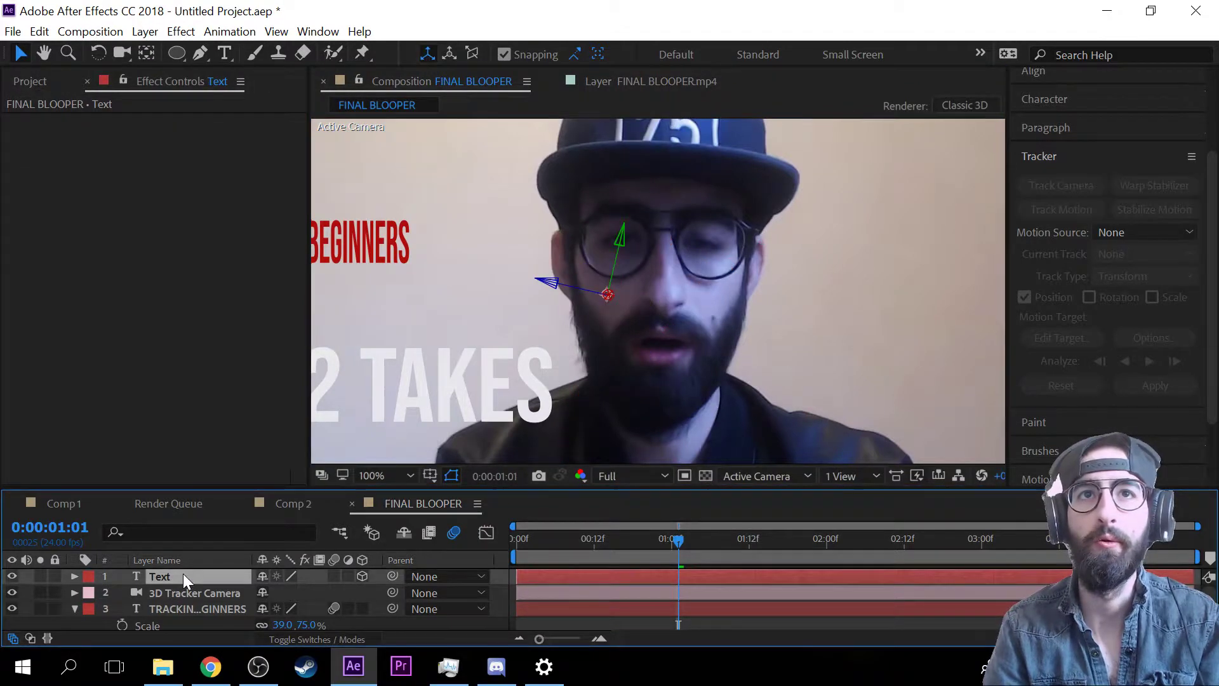
scroll(405, 331, "down", 1)
scroll(431, 335, "down", 1)
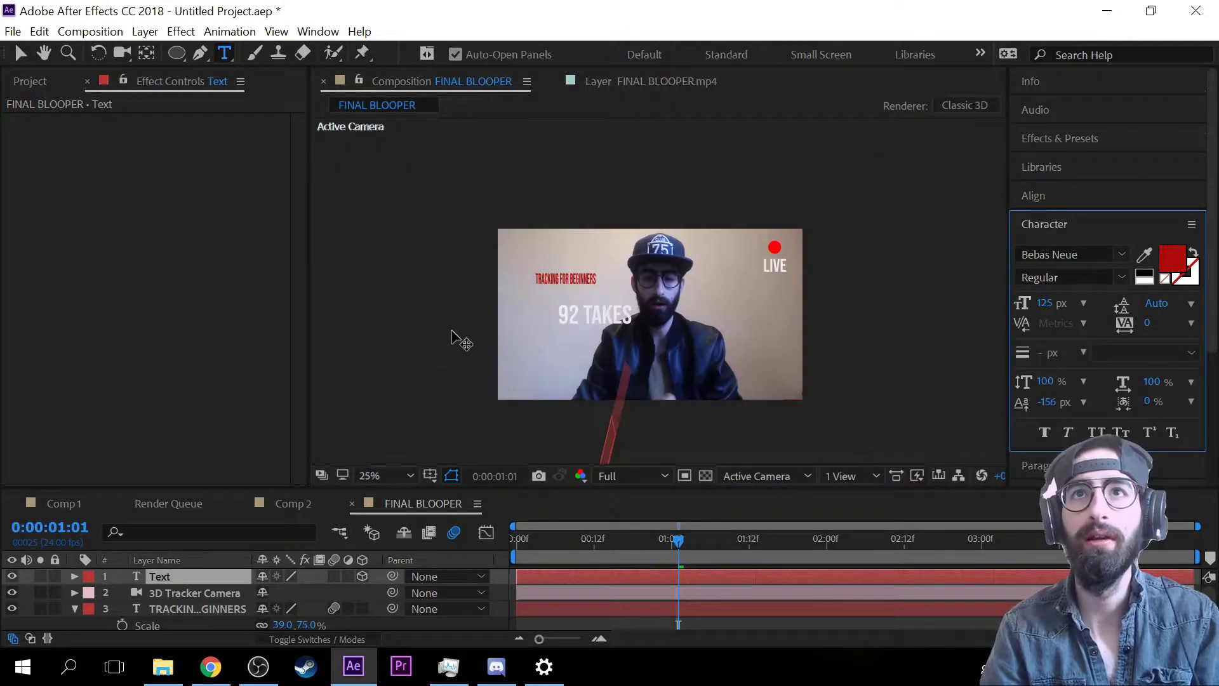
scroll(459, 340, "up", 1)
scroll(633, 430, "down", 1)
left_click(677, 539)
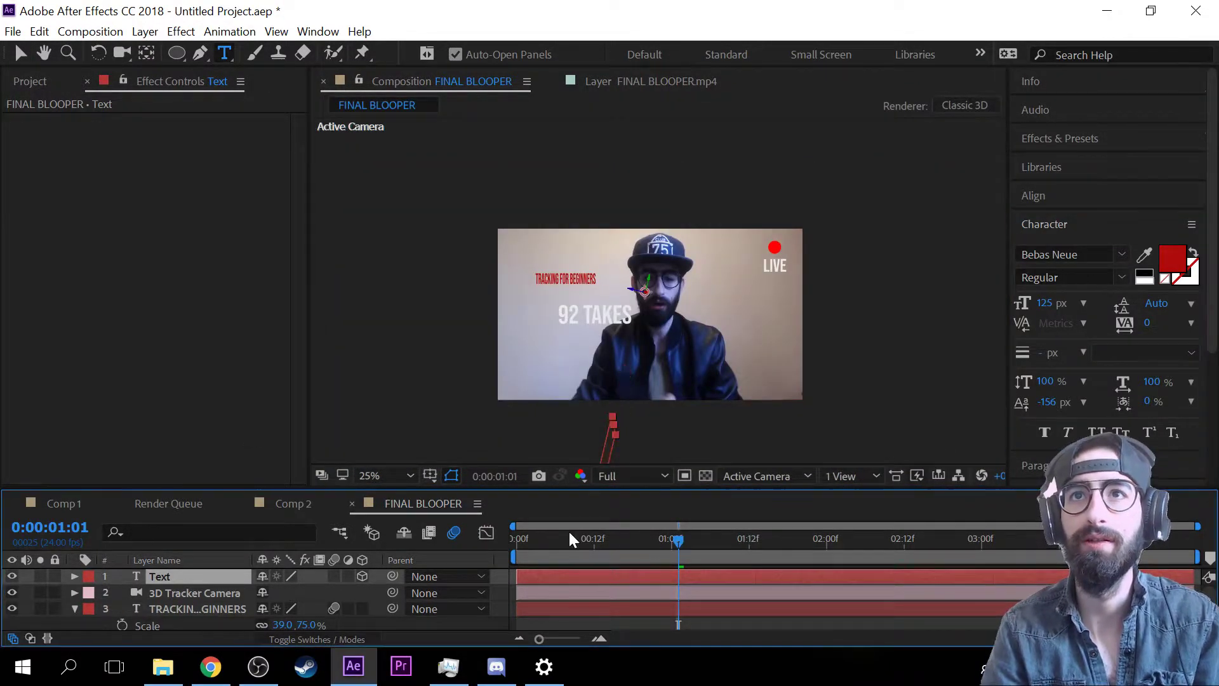
left_click_drag(679, 537, 590, 541)
key("space")
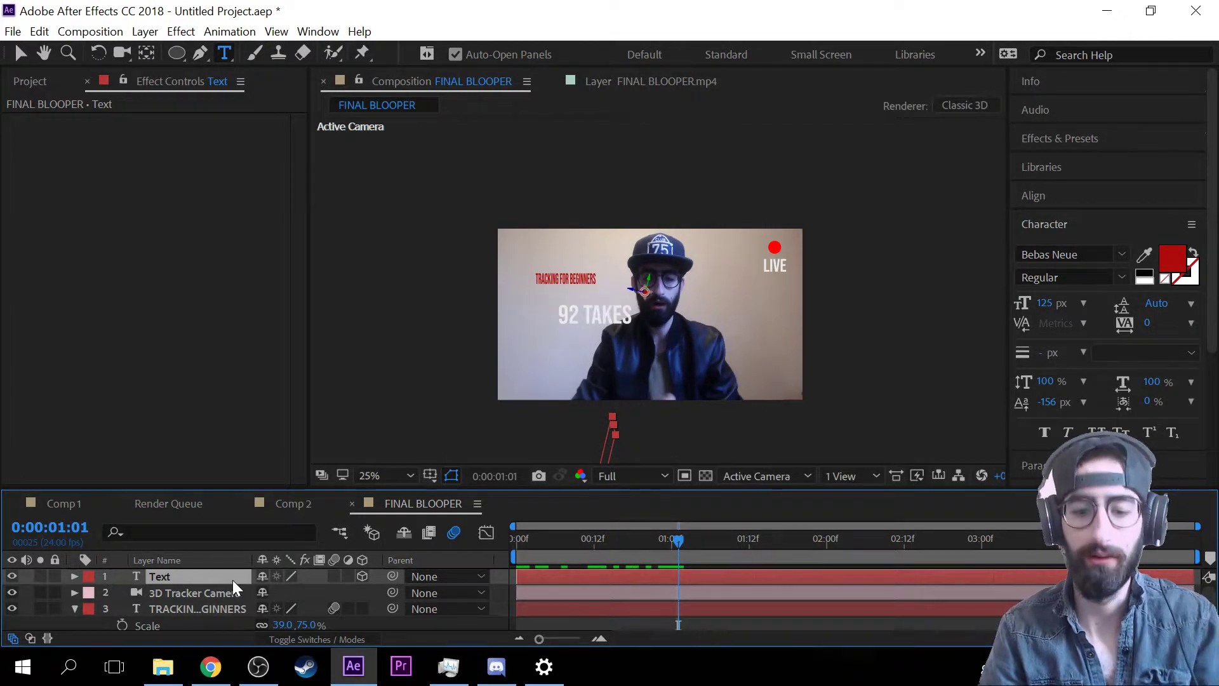
- Set the Text layer's X position to 958.4, try moving the layer up along its Y axis, and undo that move
key("p")
left_click_drag(264, 593, 296, 585)
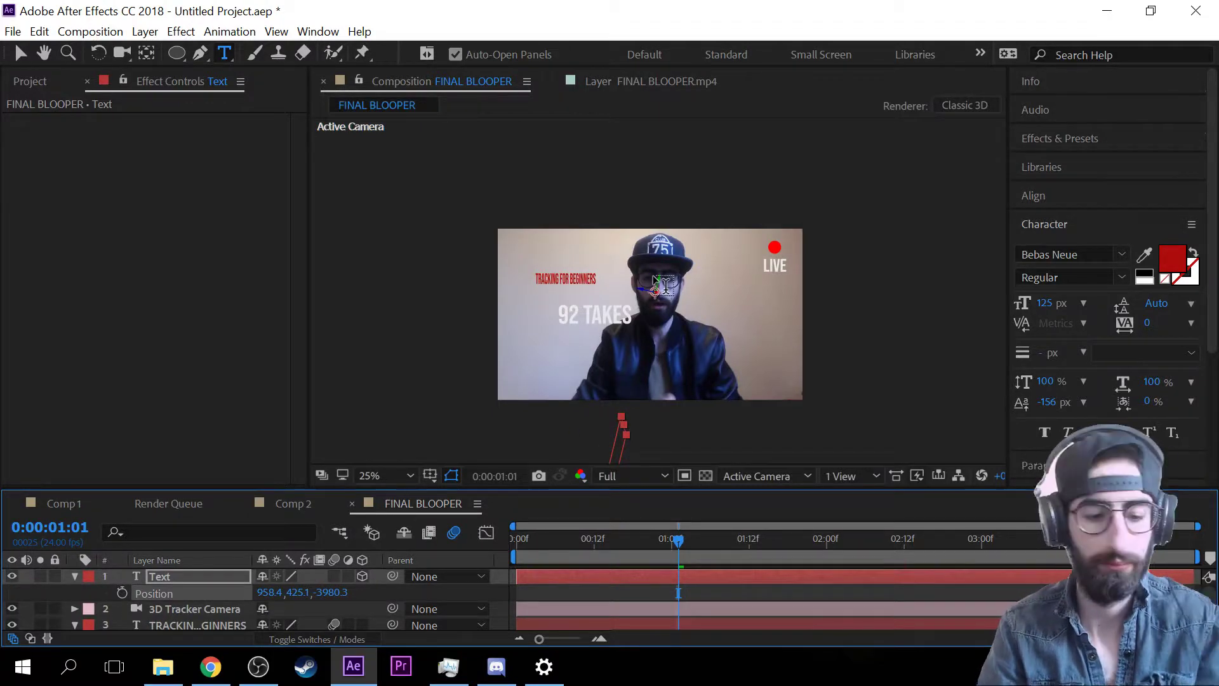
key("v")
left_click_drag(655, 281, 665, 222)
key("ctrl+z")
left_click(618, 429)
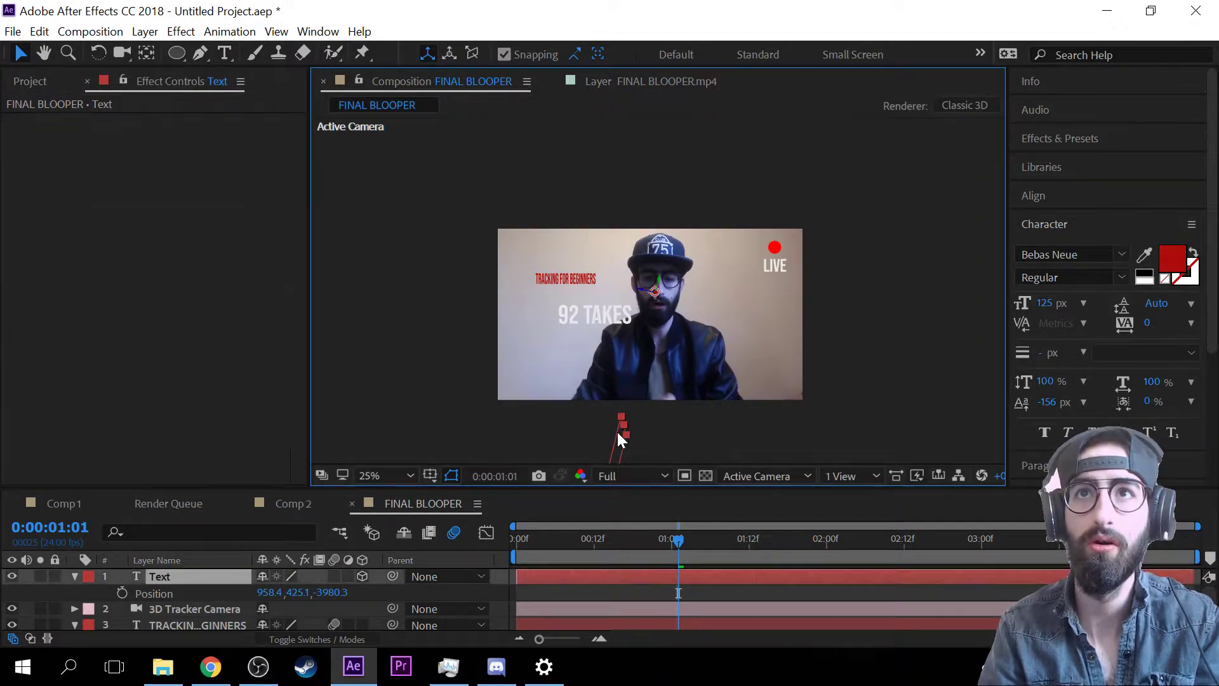
- Reposition the Text layer across the man at an orientation of 294.8°, 180.9°, 80.9°, and preview how it tracks from the start
left_click_drag(660, 280, 654, 144)
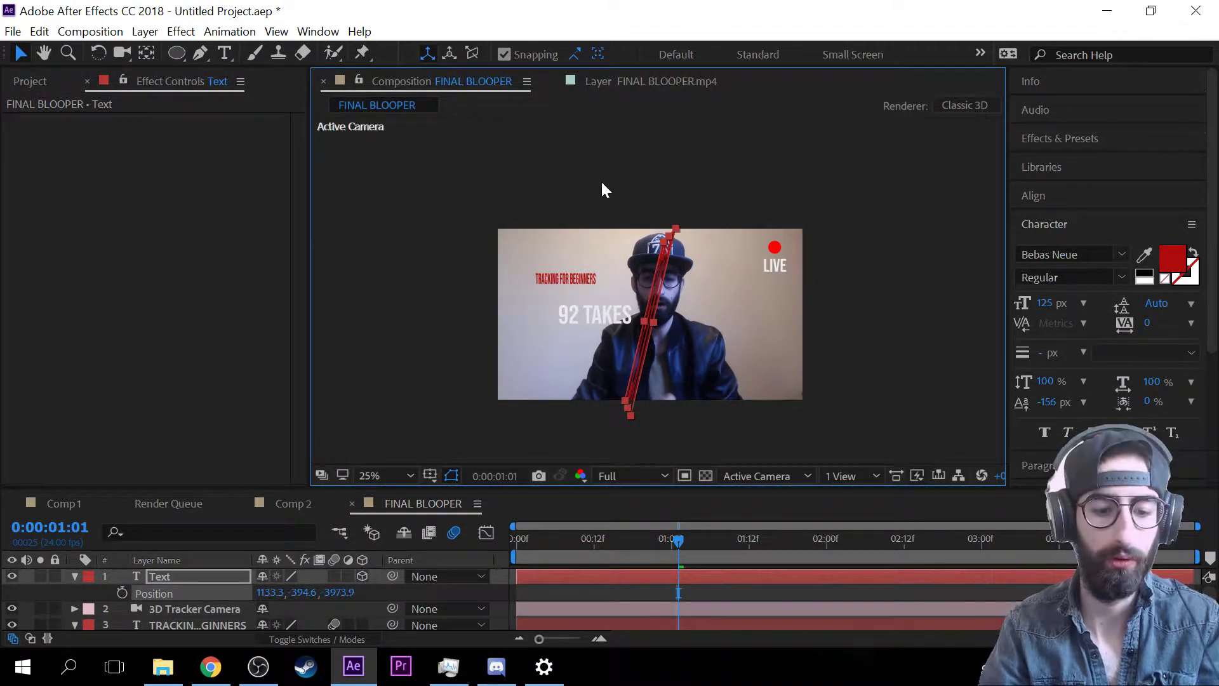
key("r")
left_click_drag(269, 592, 323, 593)
left_click(875, 149)
left_click_drag(874, 144, 586, 334)
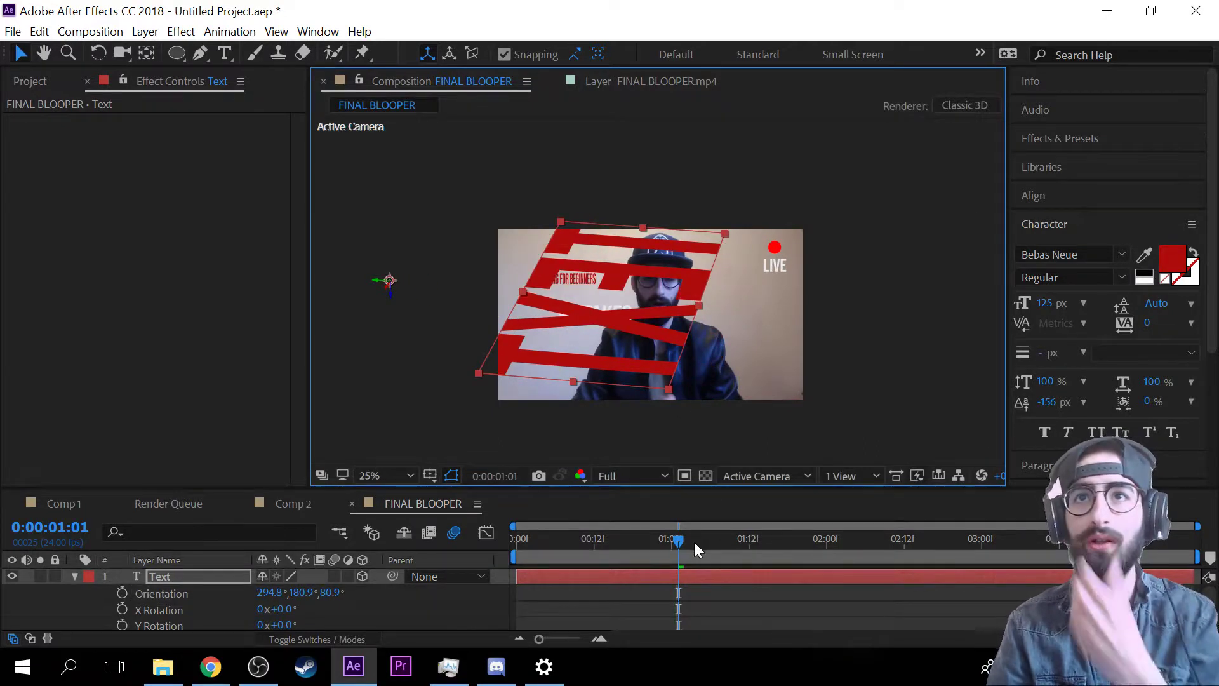
left_click_drag(695, 542, 361, 478)
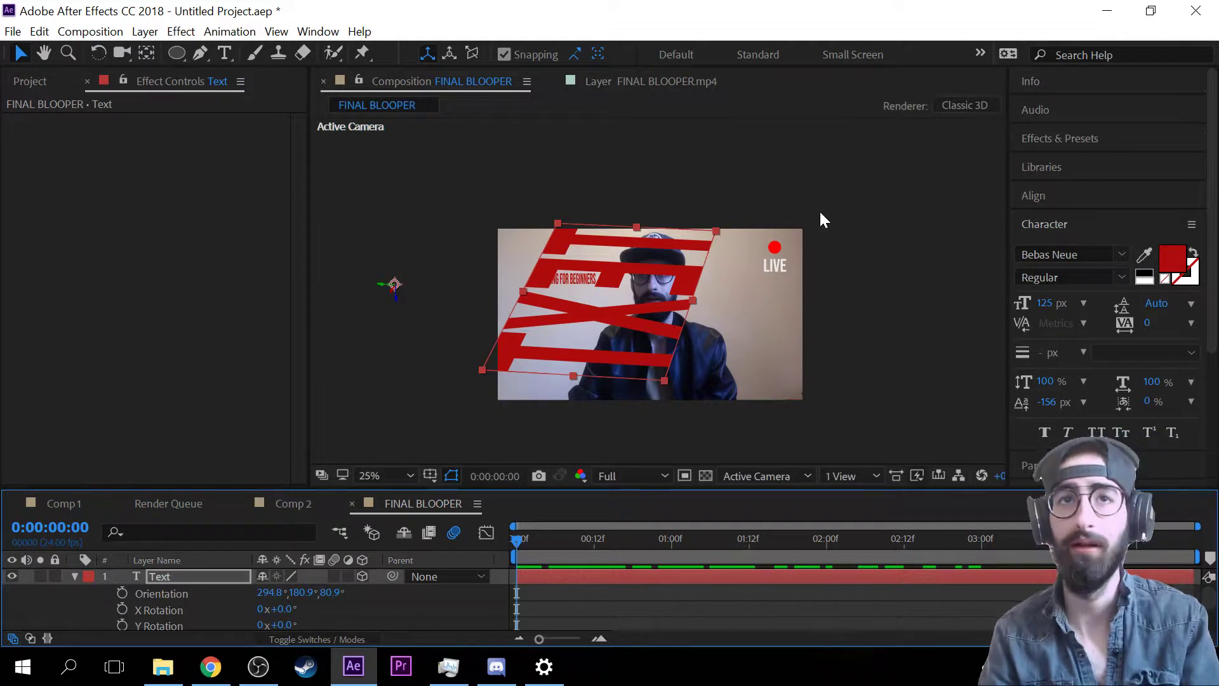
- Delete the Text layer and the 3D Tracker Camera layer from the FINAL BLOOPER composition
left_click(212, 576)
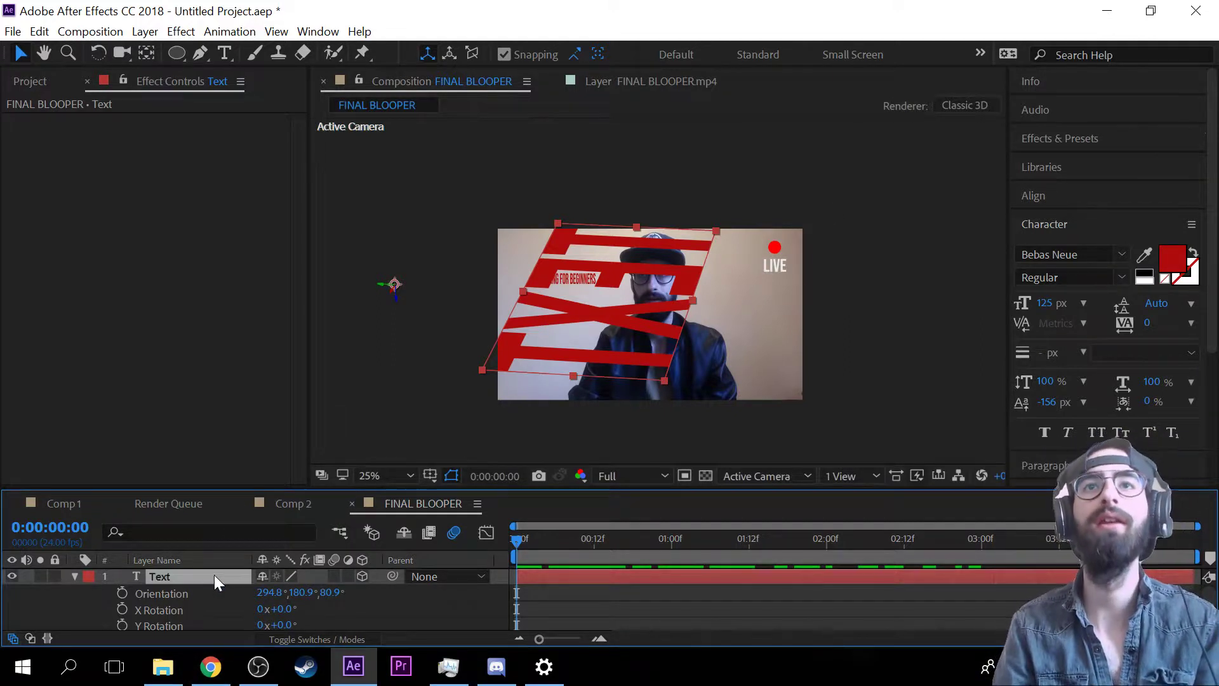
left_click(13, 576)
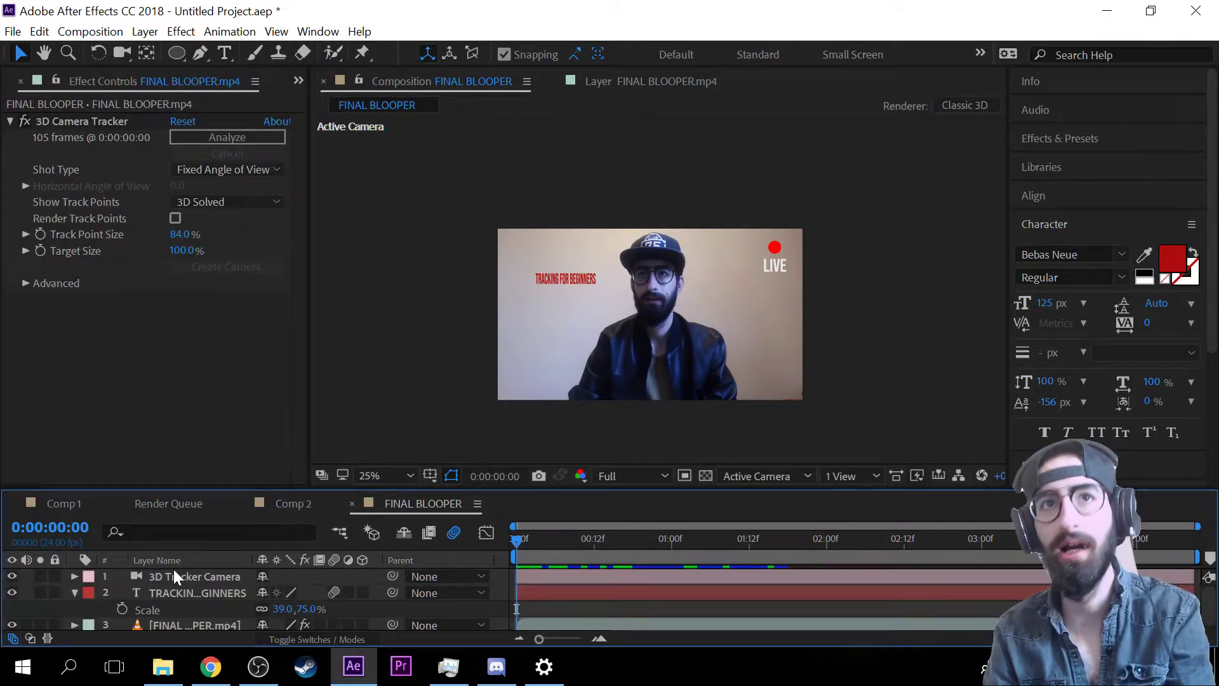
left_click(184, 566)
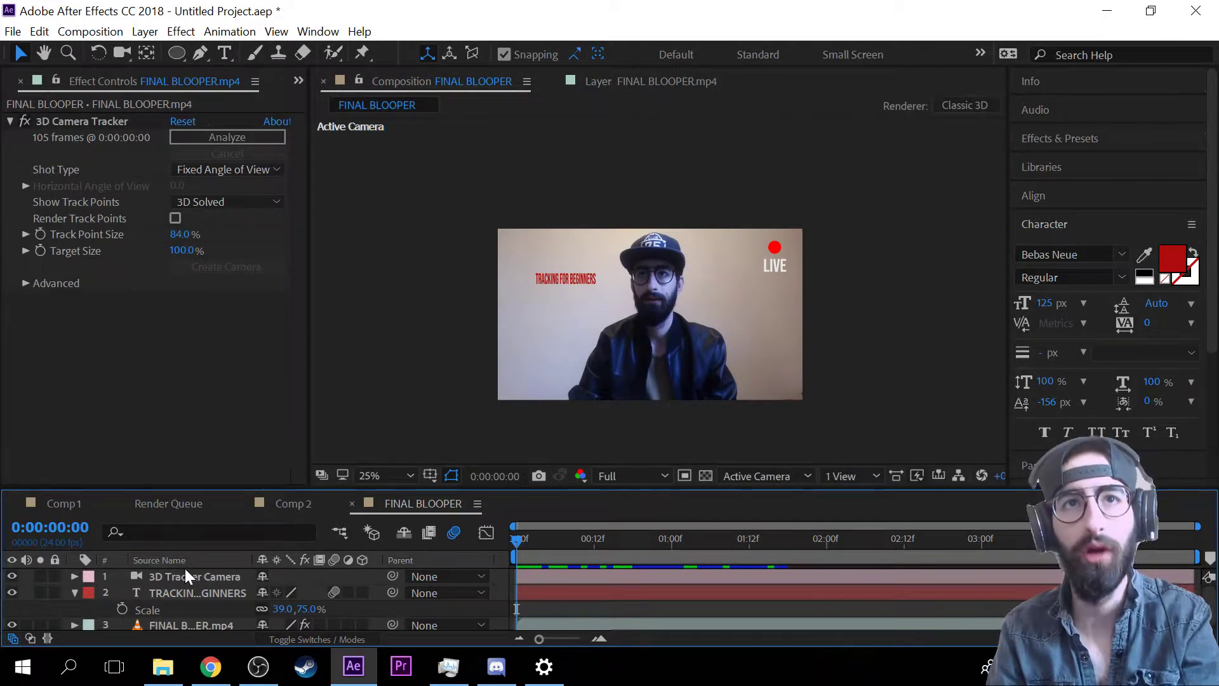
left_click(185, 570)
key("Delete")
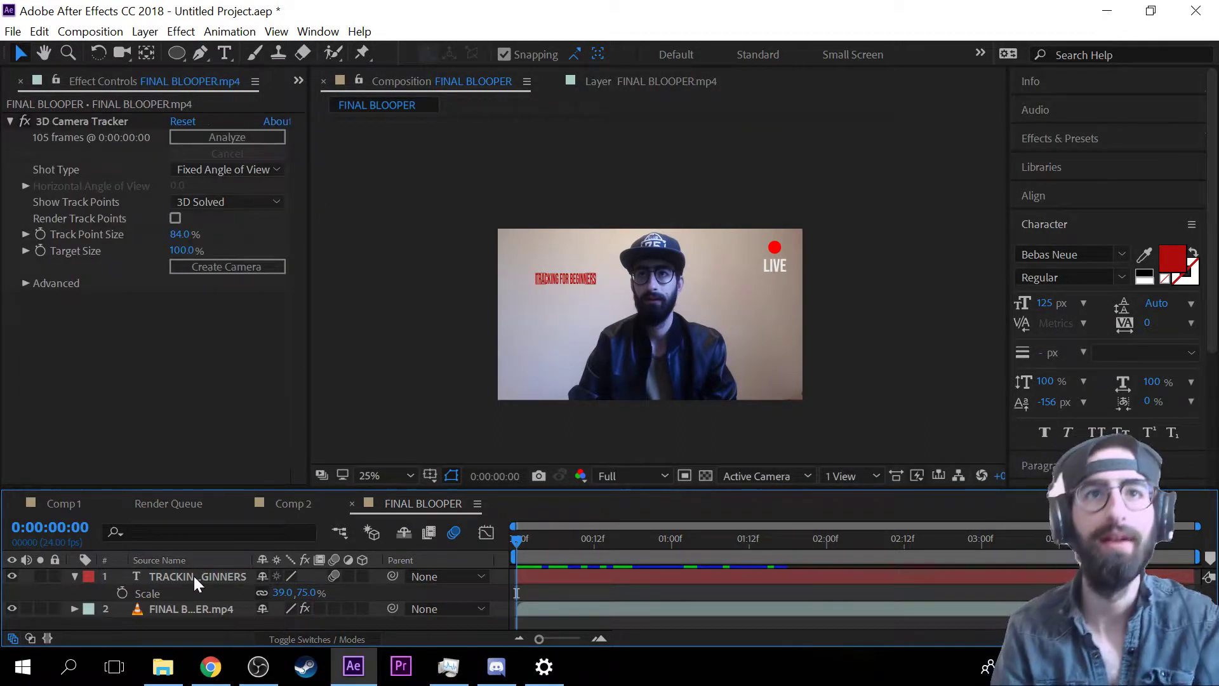
- Remove the 3D Camera Tracker effect from the FINAL BLOOPER.mp4 layer
left_click(189, 610)
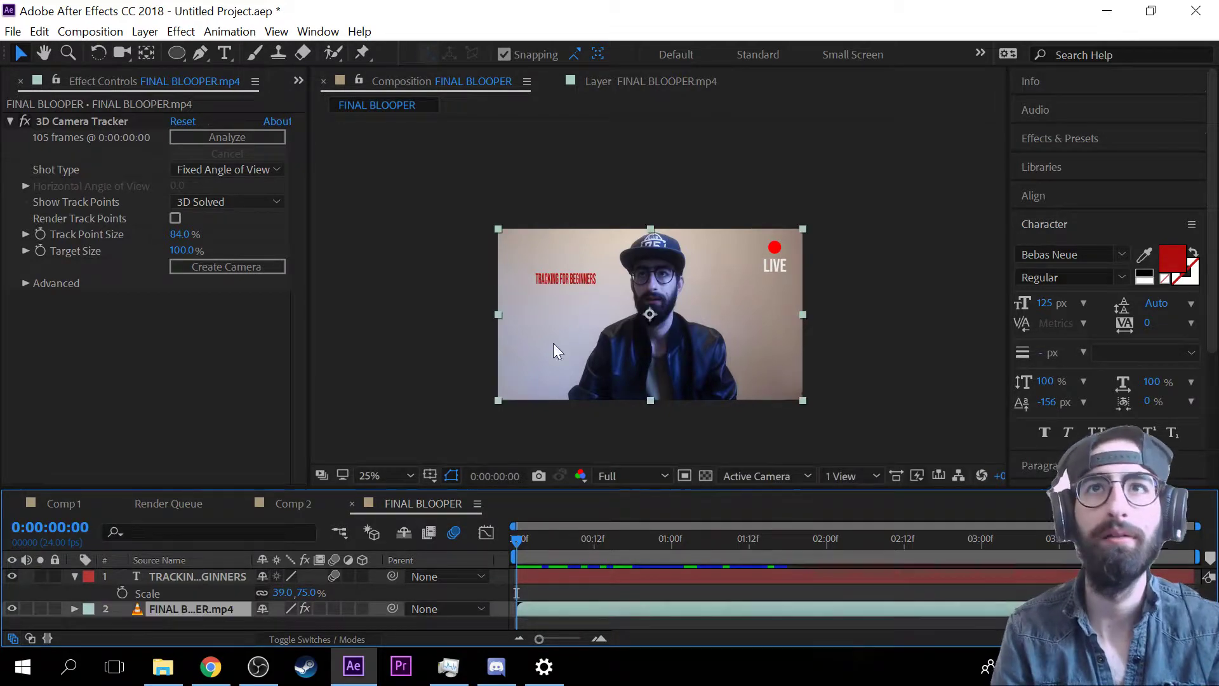
left_click(553, 278)
left_click(11, 113)
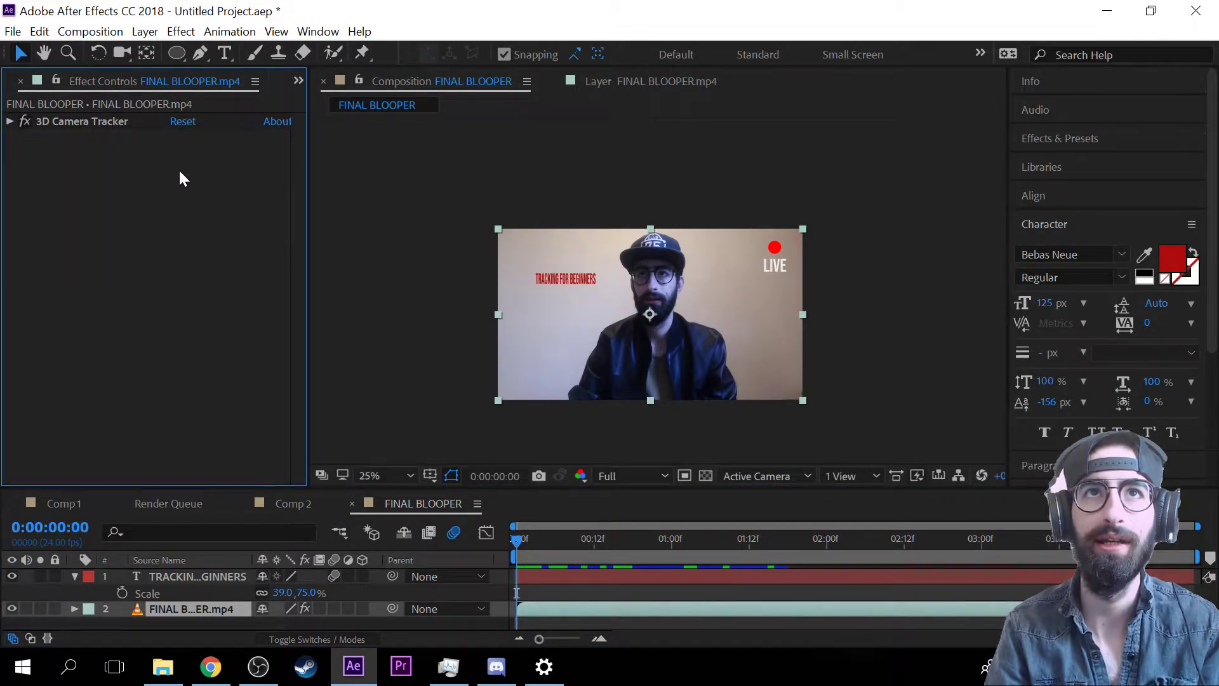
left_click(125, 122)
key("Delete")
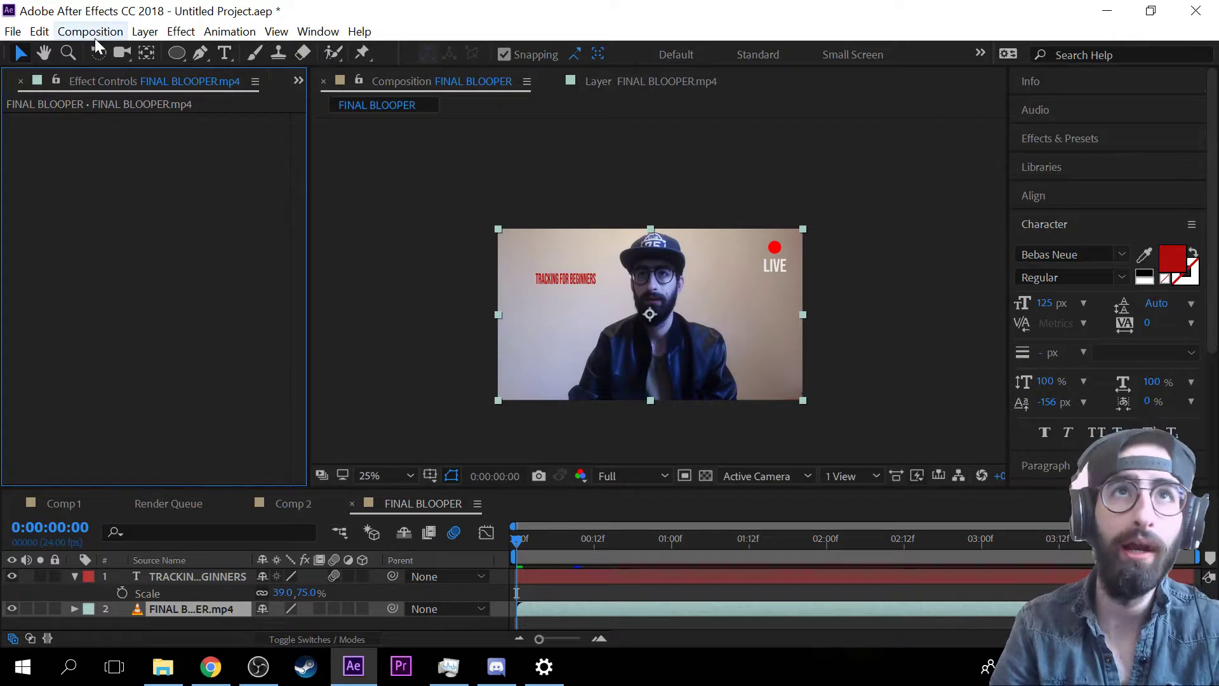
- Send the FINAL BLOOPER.mp4 layer to mocha AE for tracking
left_click(178, 33)
mouse_move(144, 31)
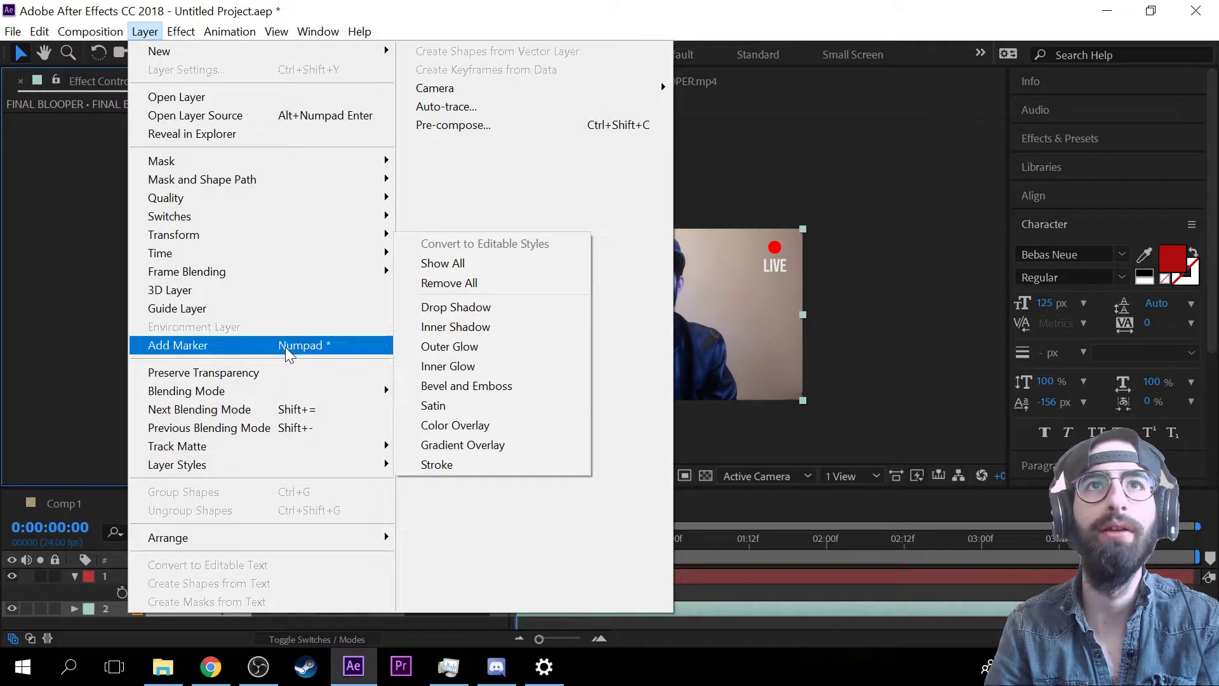
left_click(73, 240)
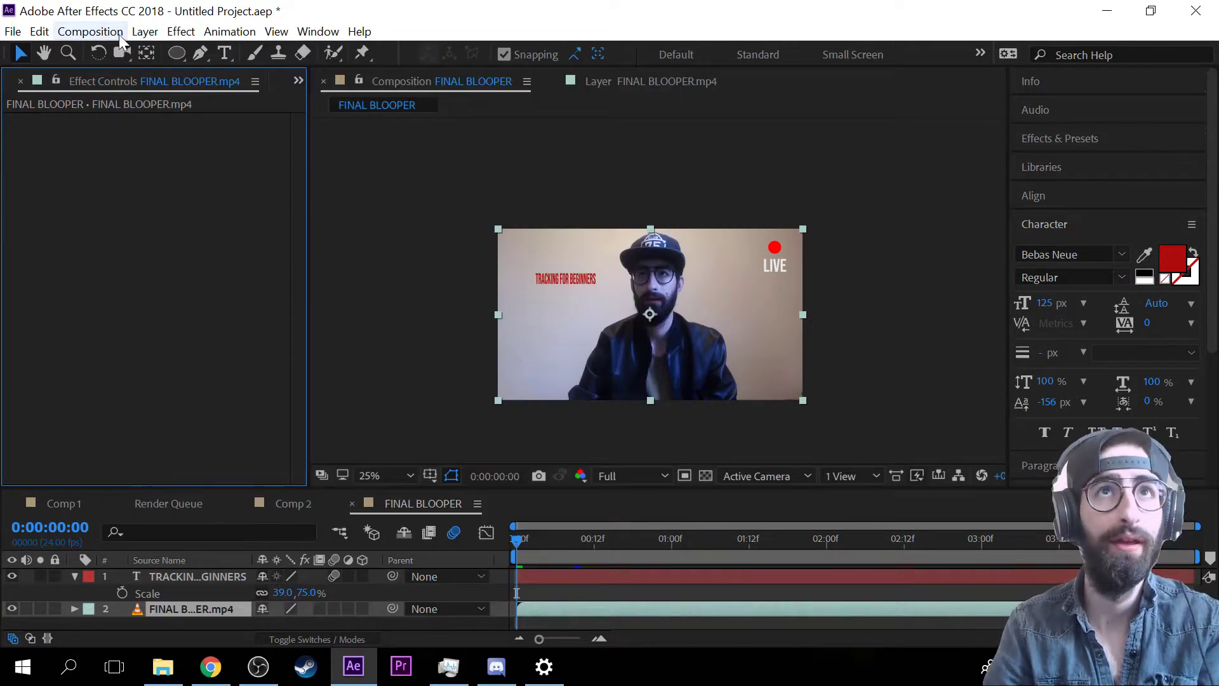
left_click(96, 33)
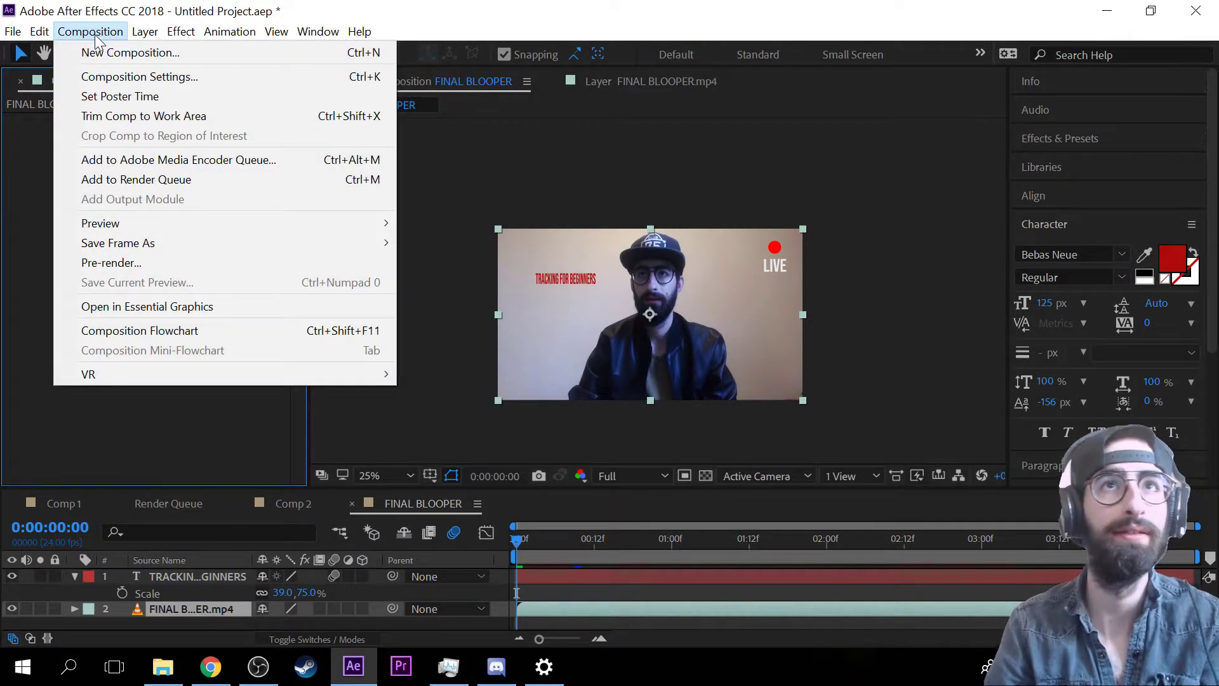
mouse_move(253, 372)
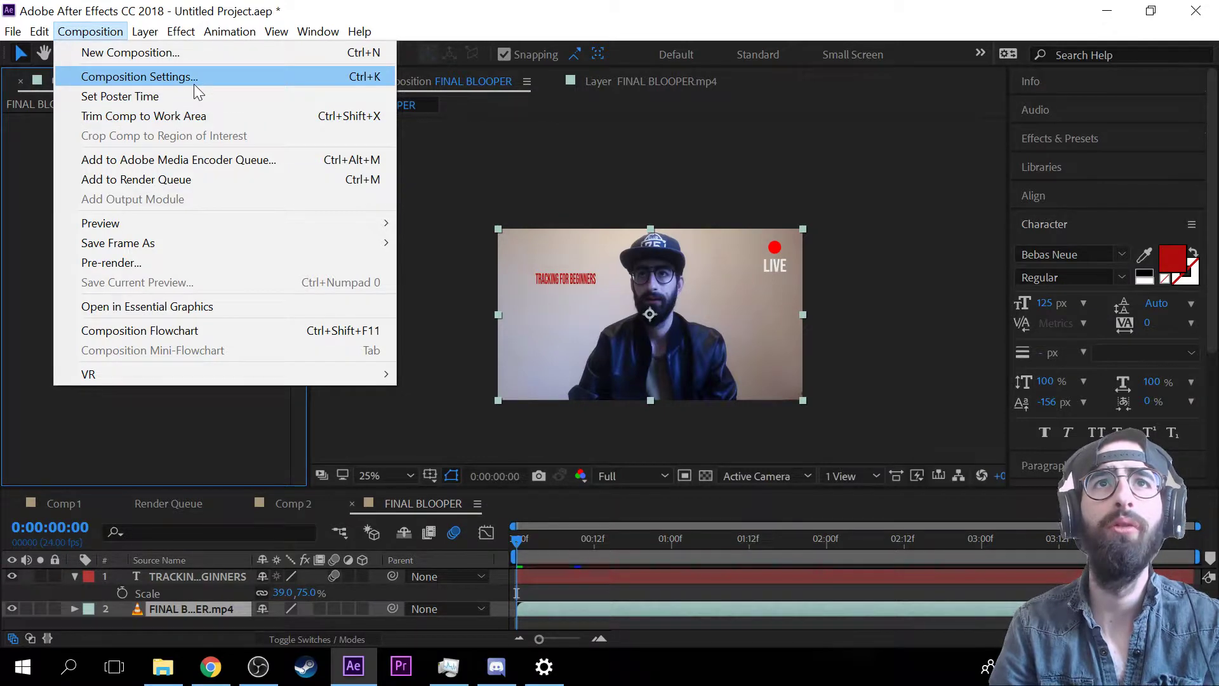
left_click(151, 33)
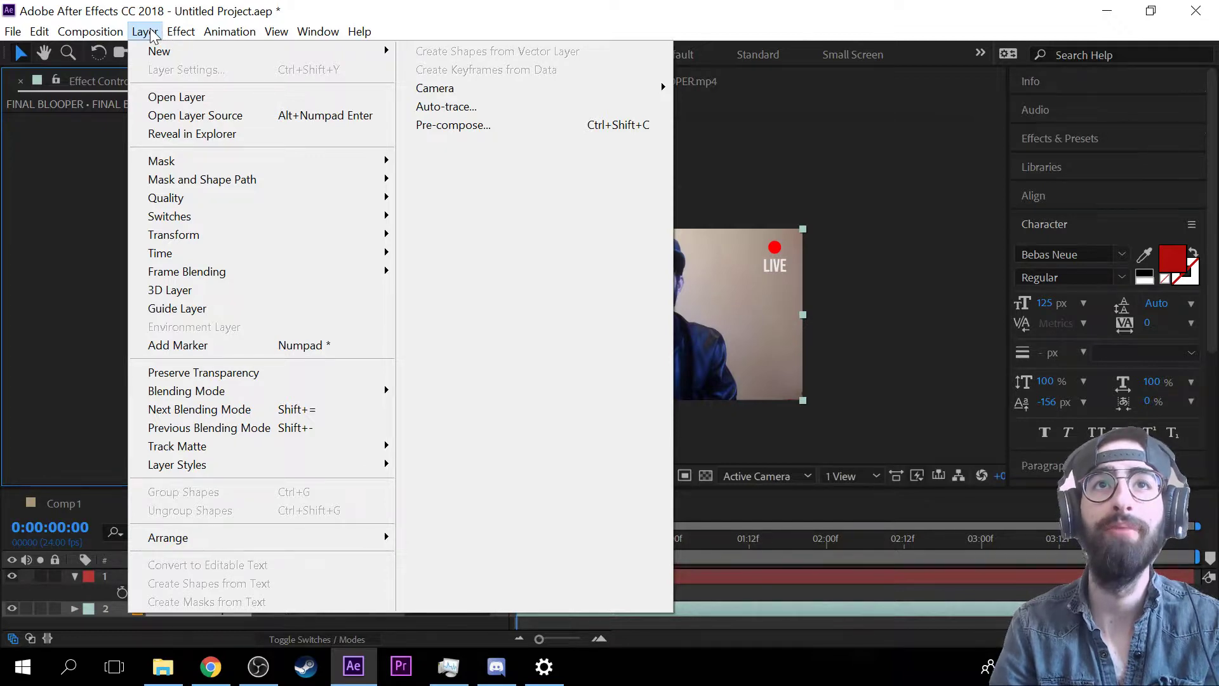
mouse_move(214, 37)
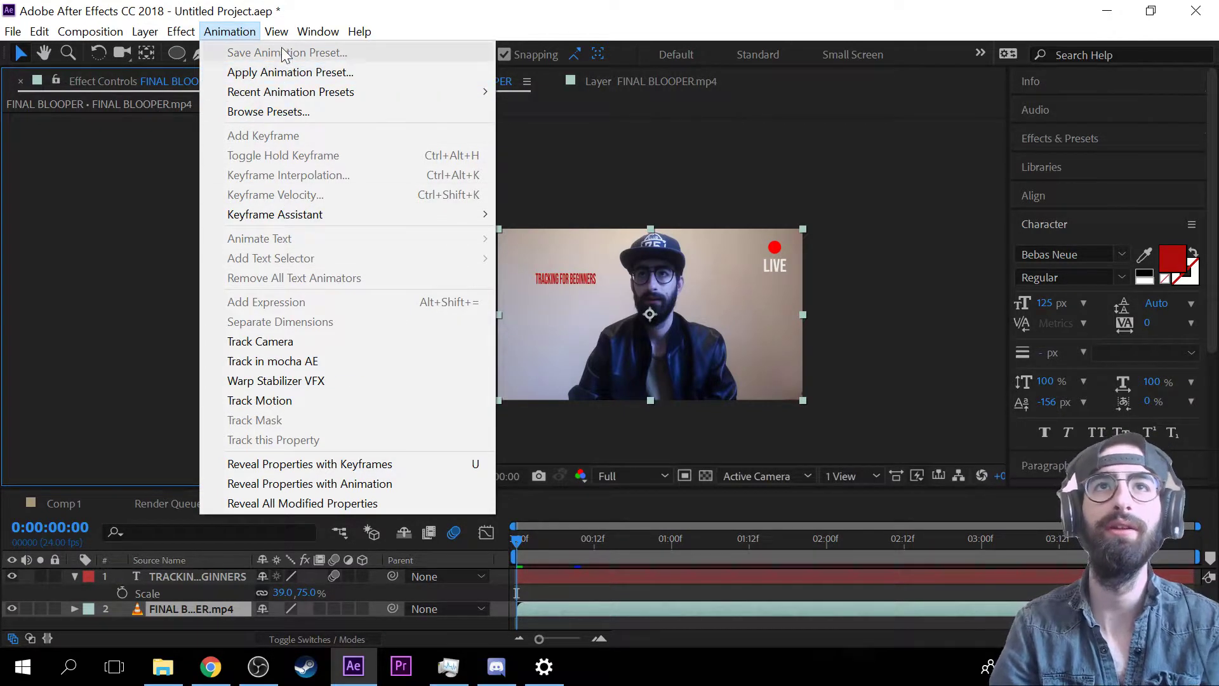
left_click(351, 361)
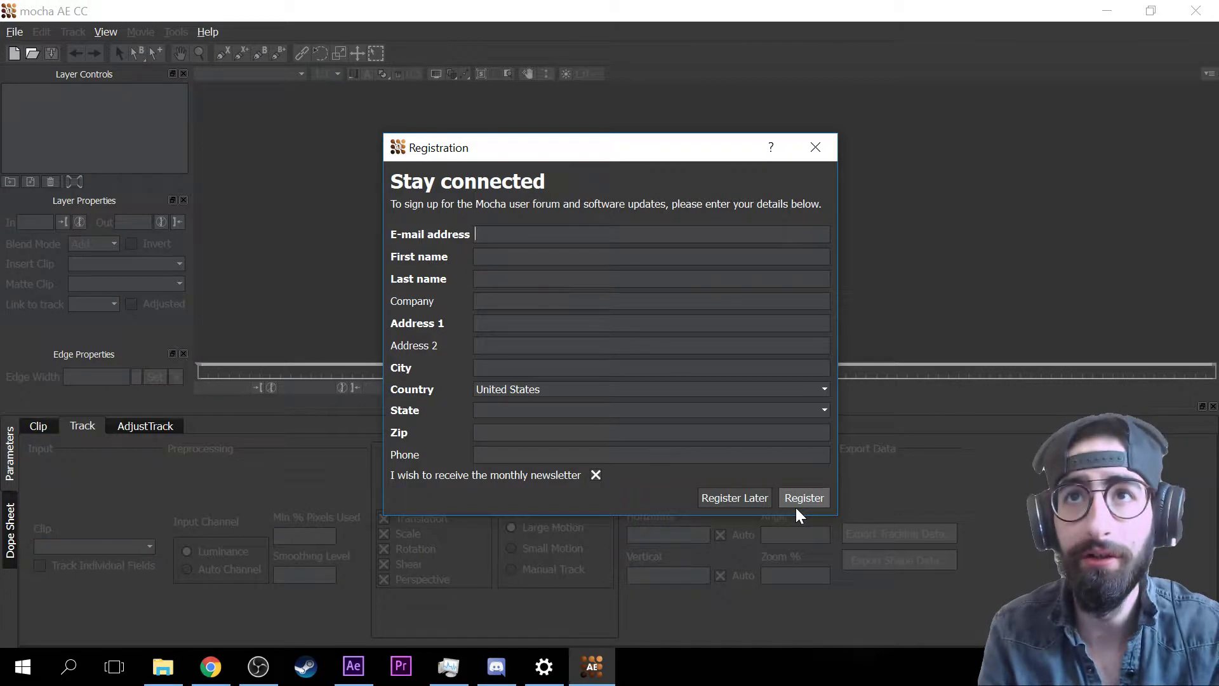
- Postpone the mocha AE registration and accept configuring the program, going to the output directory setting
left_click(735, 498)
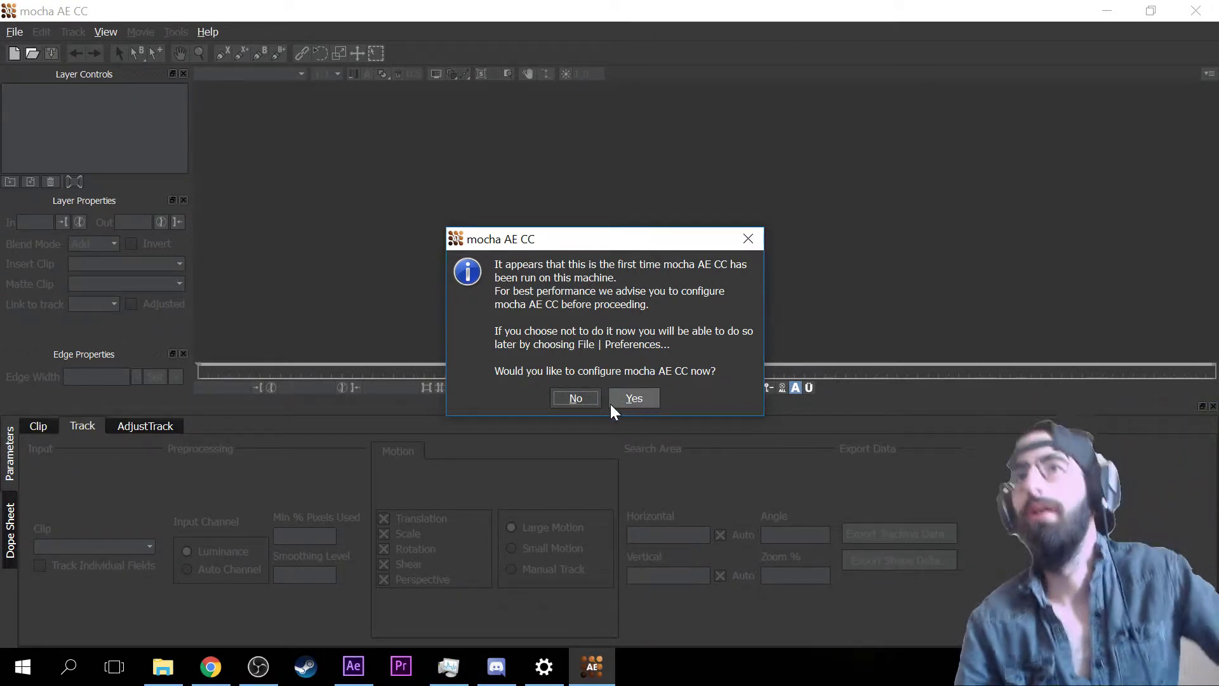
left_click(628, 404)
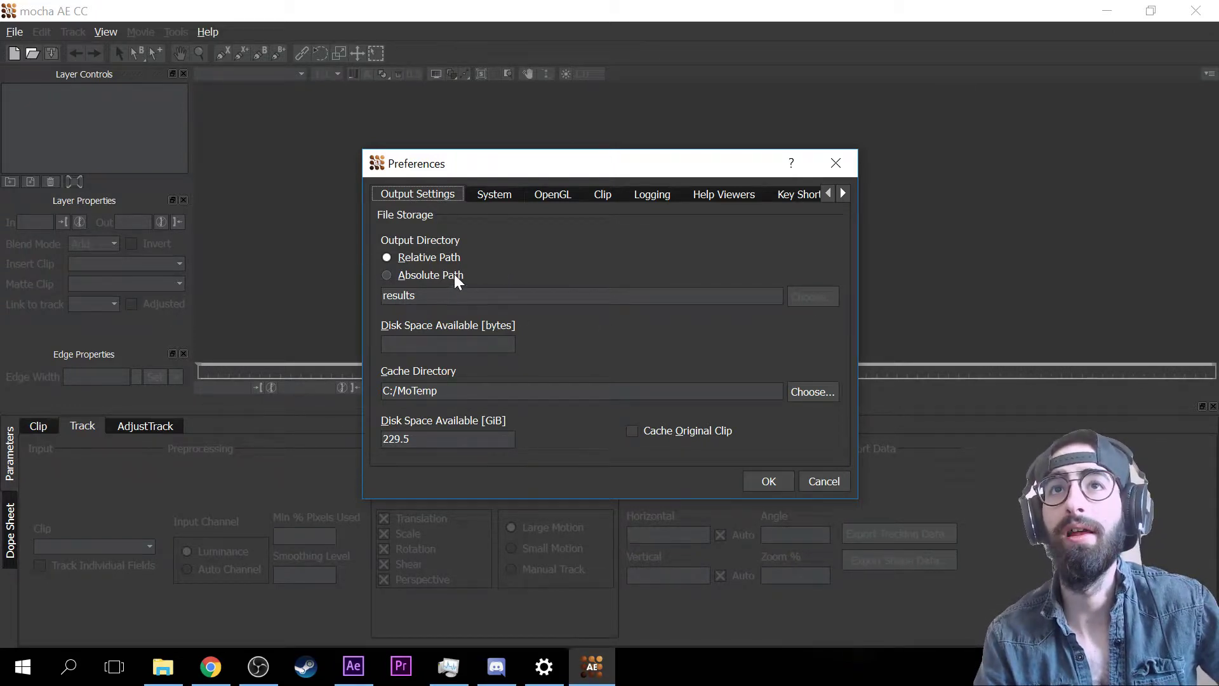
key("Tab")
key("Tab")
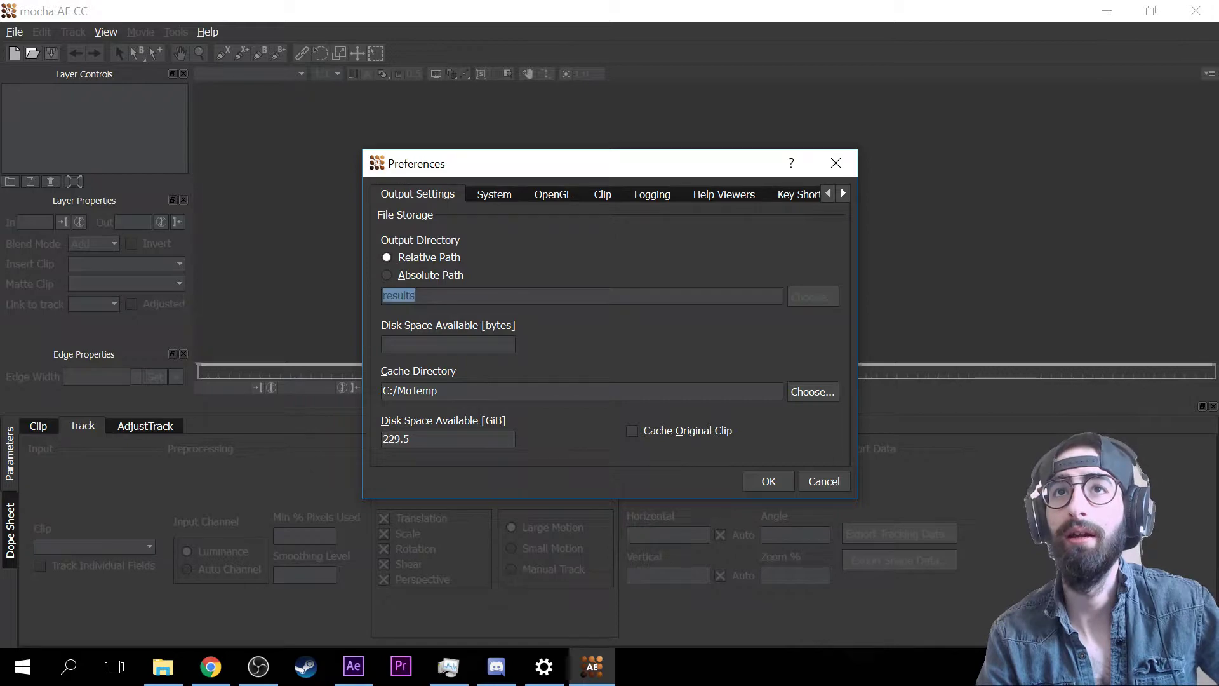
left_click(635, 296)
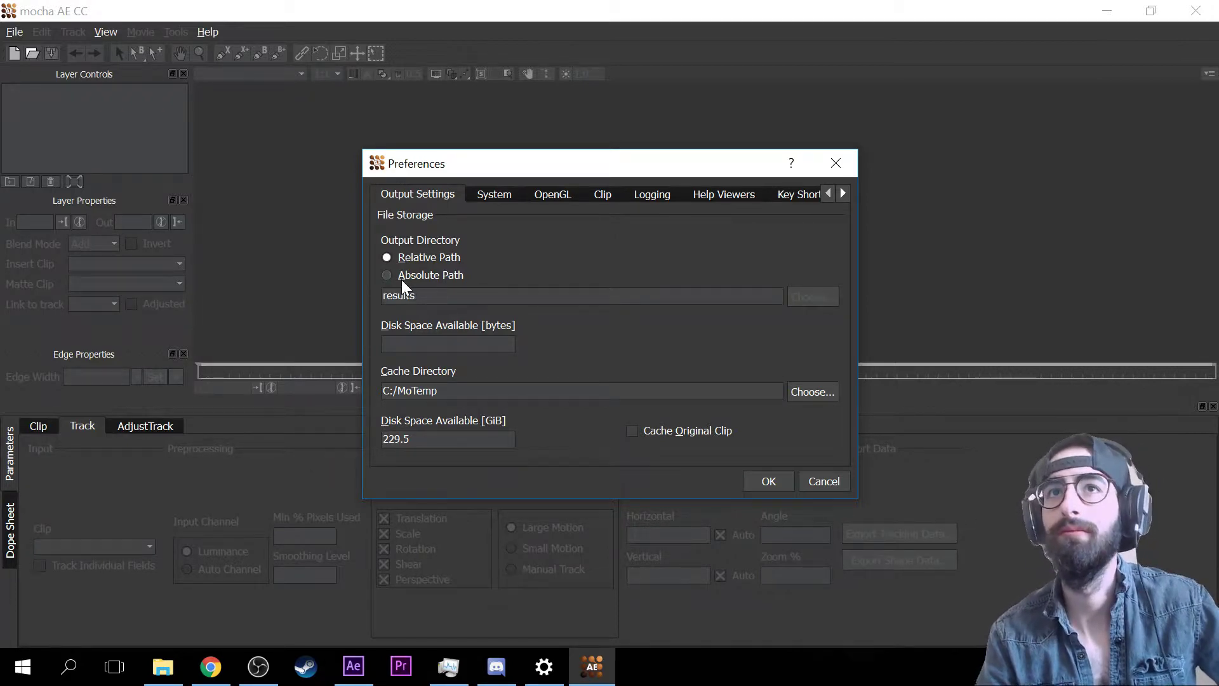
- Switch mocha's output directory to an absolute path and browse to New Volume (D:) for its folder
left_click(402, 277)
left_click(805, 299)
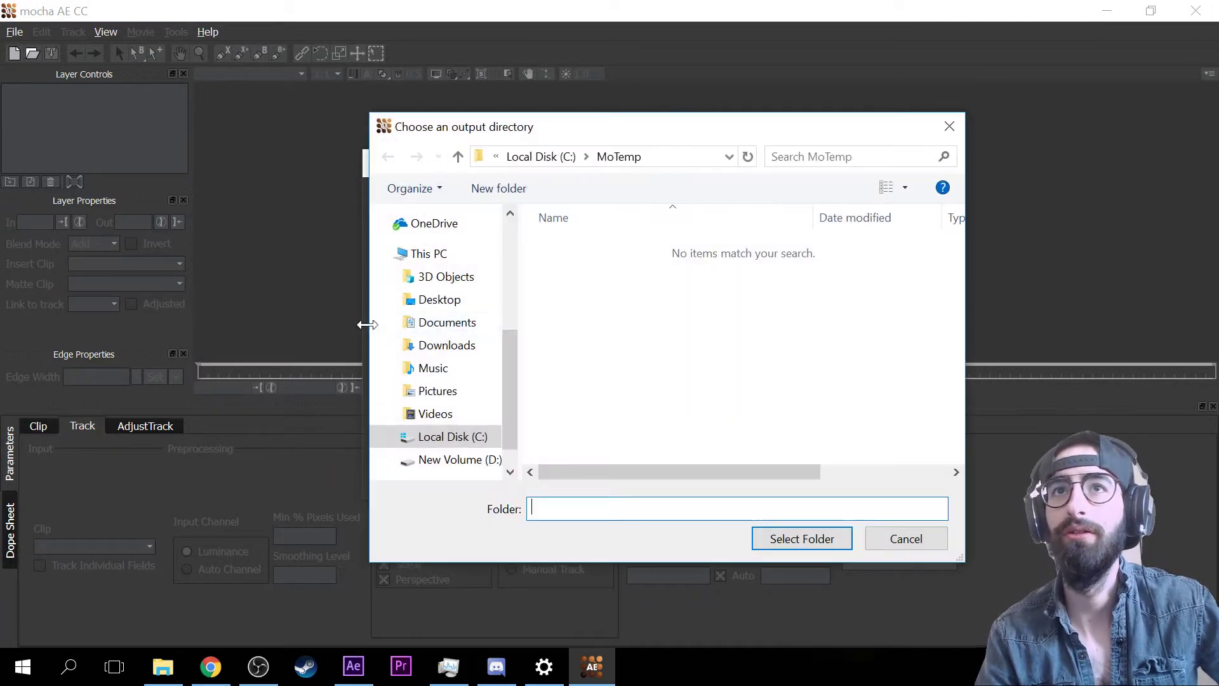
left_click(448, 300)
scroll(445, 368, "down", 1)
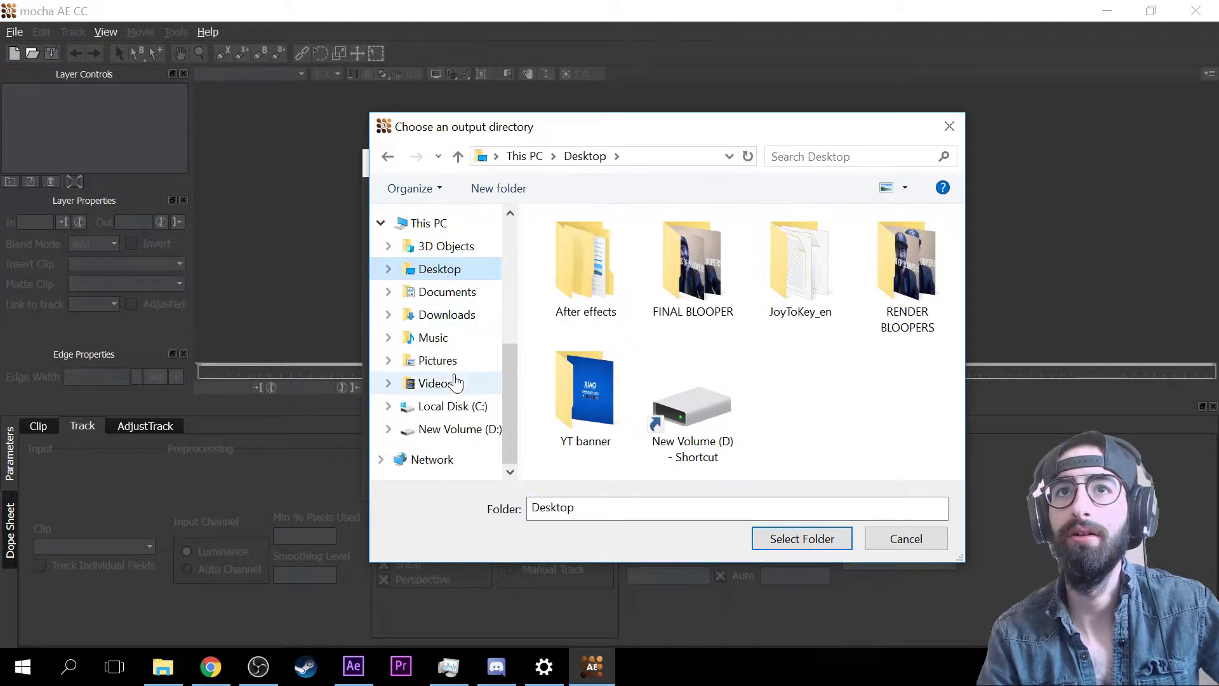
left_click(470, 429)
right_click(608, 454)
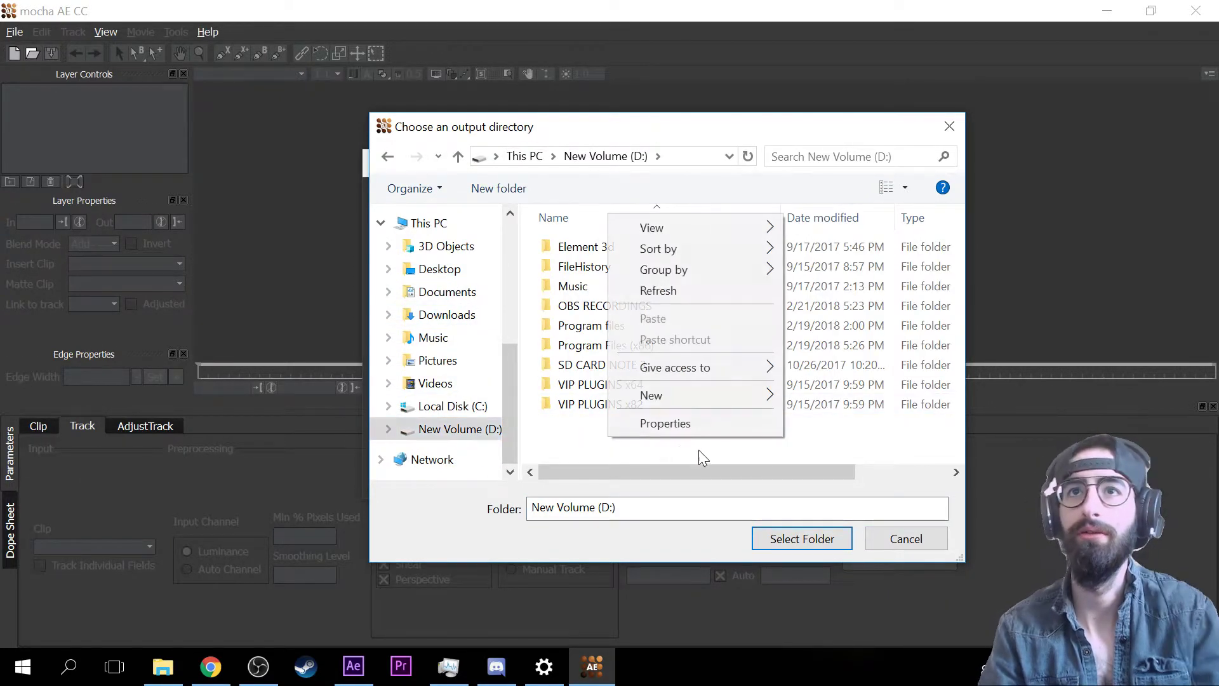
- Create a folder named MOCHA RENDERS on New Volume (D:) and select it as the output directory
mouse_move(686, 401)
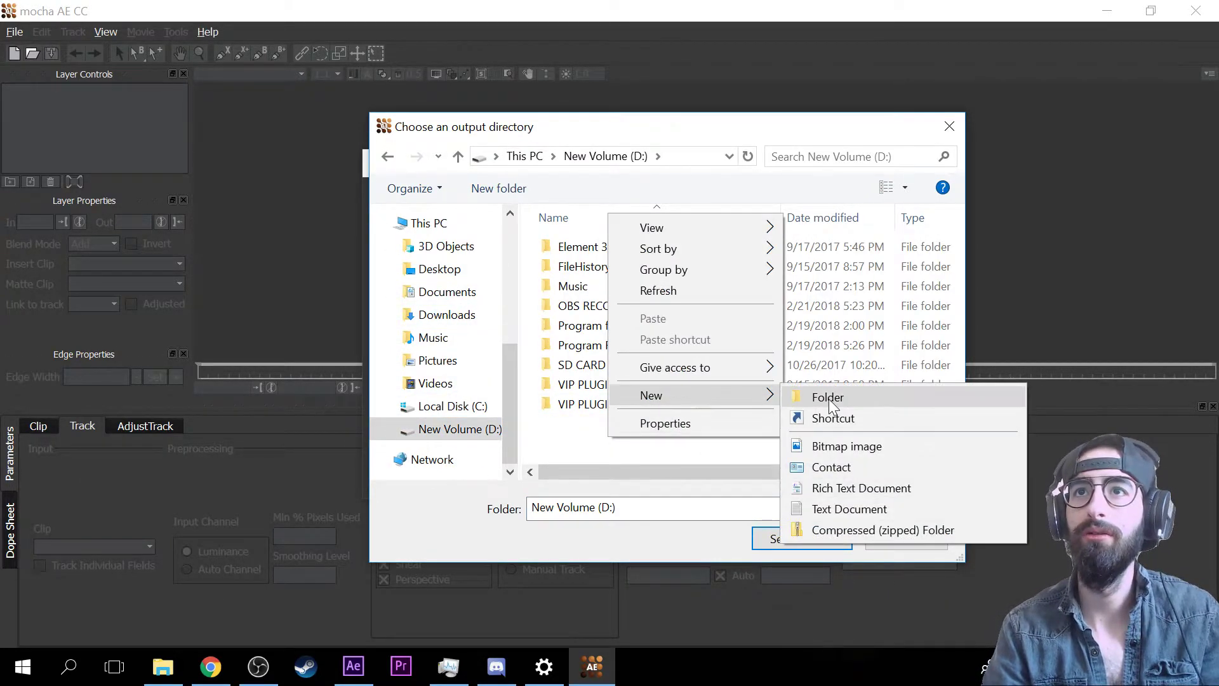
left_click(820, 397)
type("MOC")
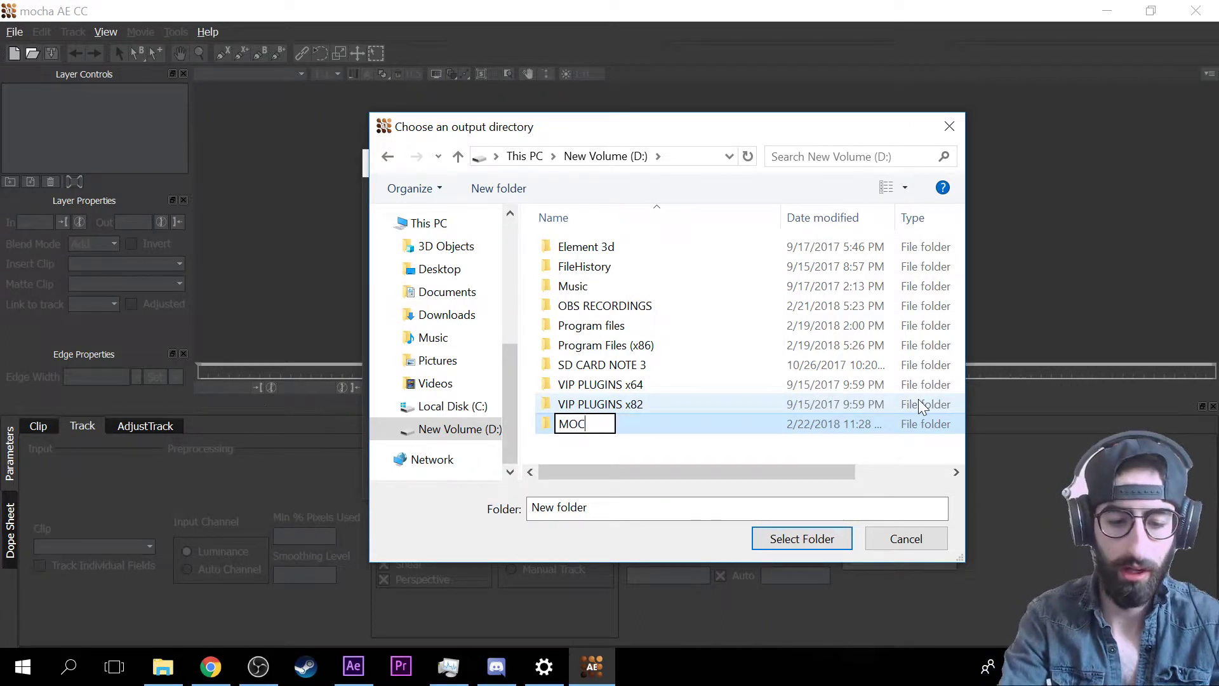
type("HA RENDER")
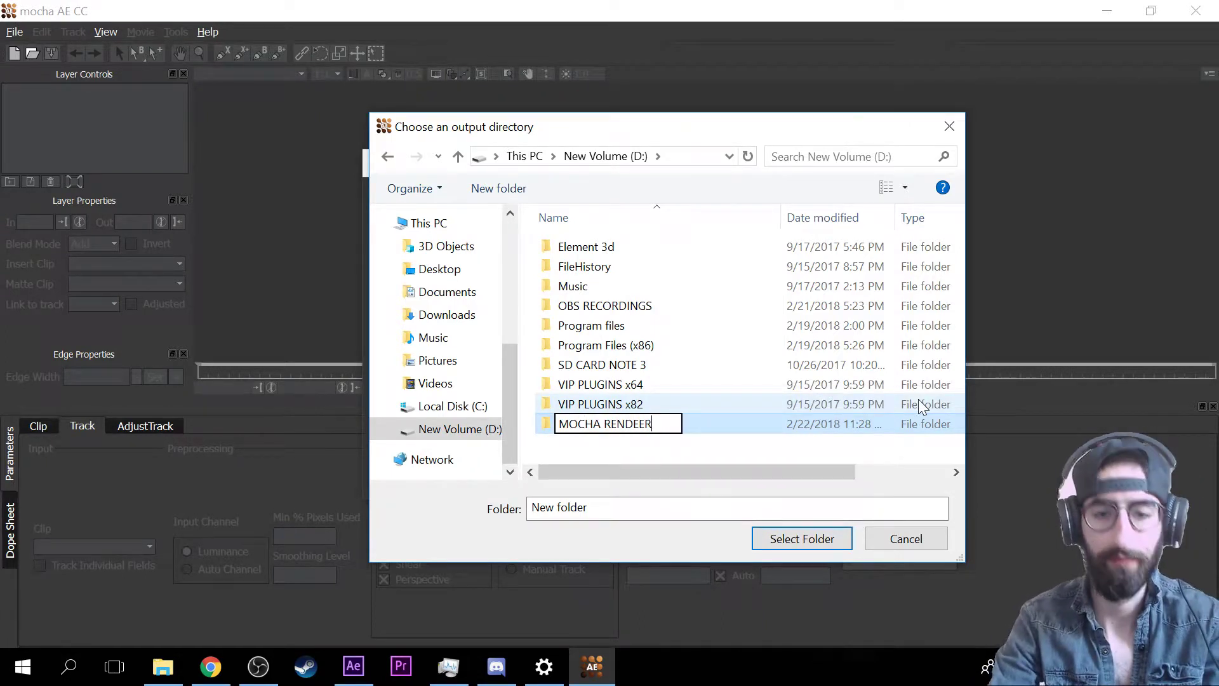
key("BackSpace")
type("r")
key("BackSpace")
type("RS")
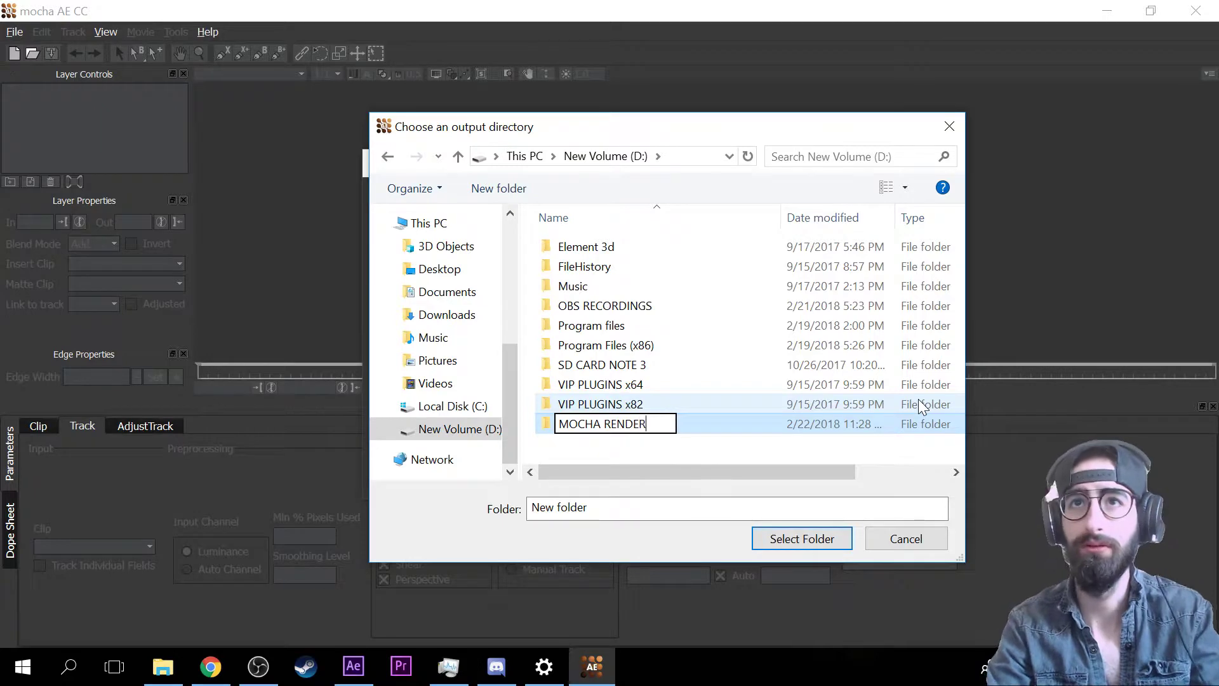
key("Return")
left_click(827, 541)
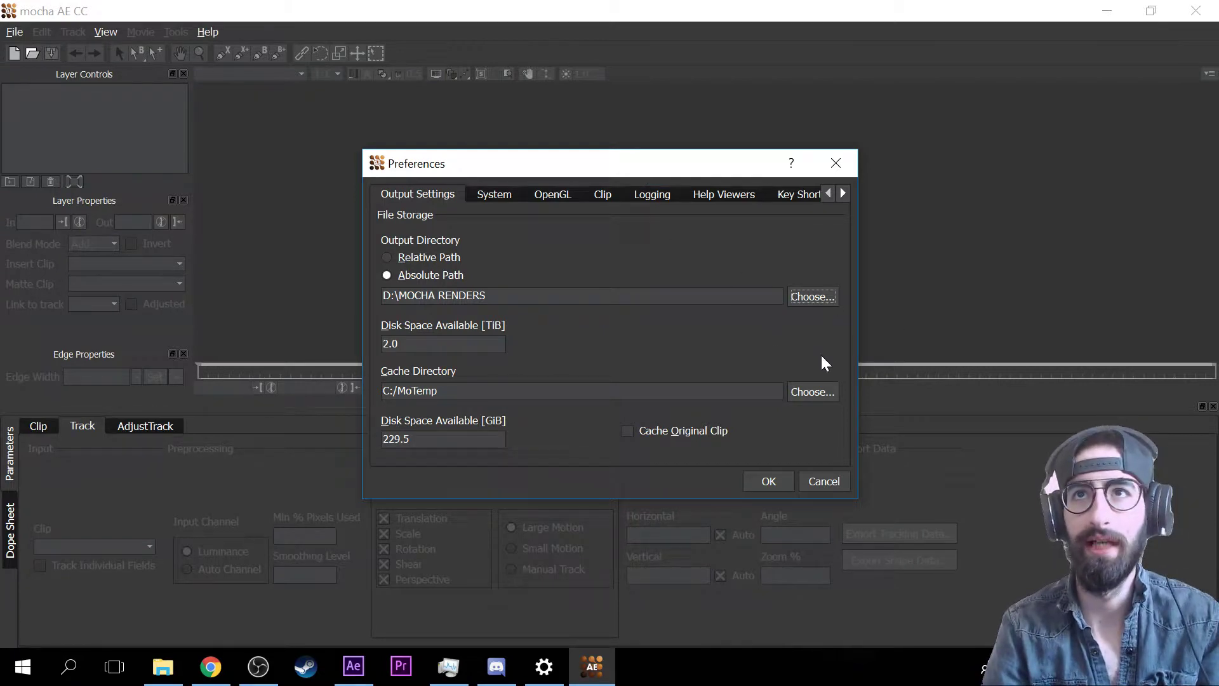
- Review the System, OpenGL, Clip, Logging, Help Viewers and Key Shortcuts preferences, then accept the preferences
left_click(500, 198)
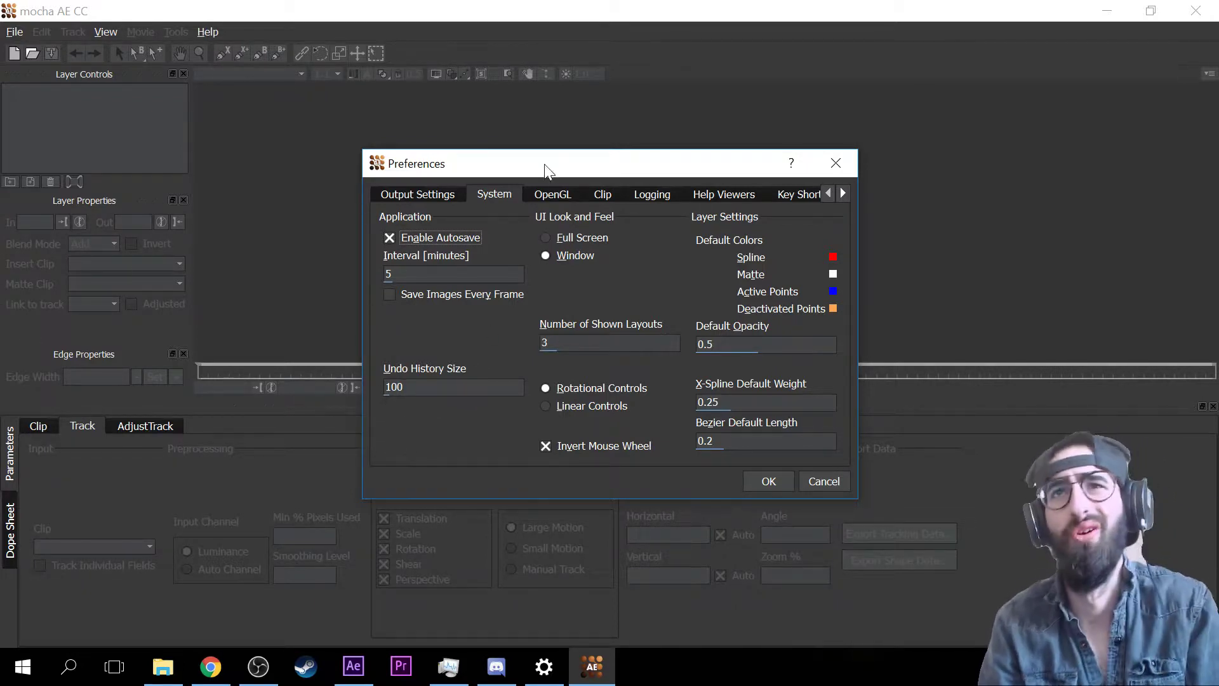
left_click(554, 195)
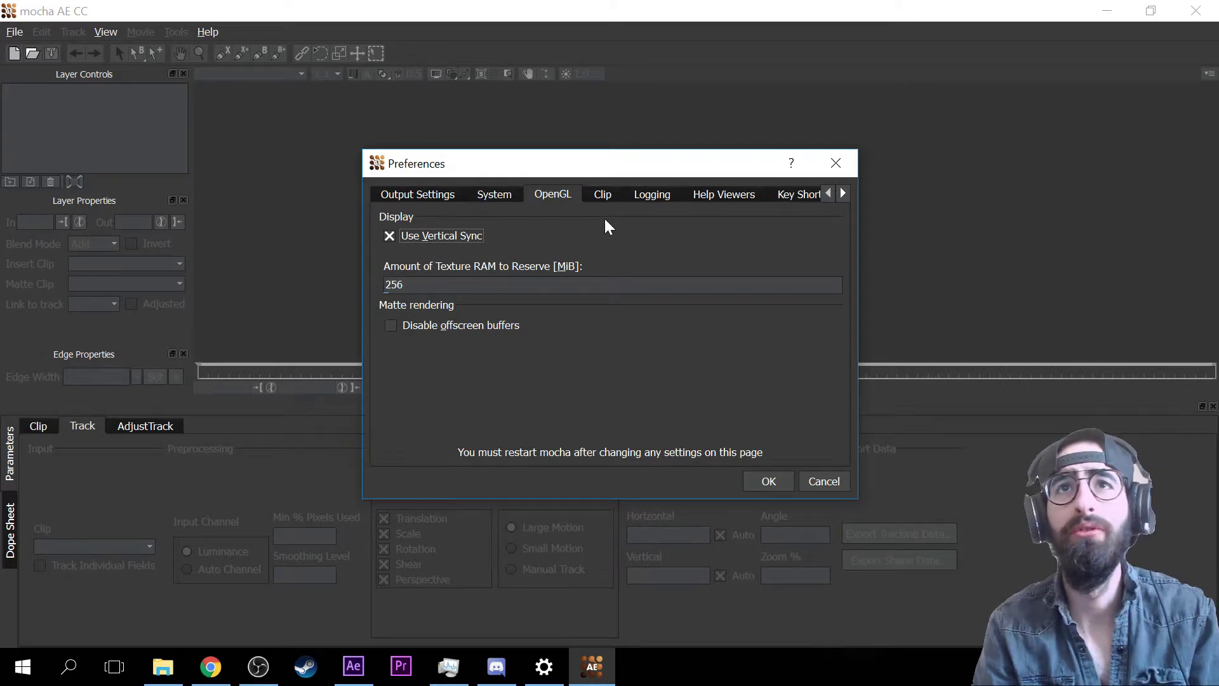
left_click(583, 283)
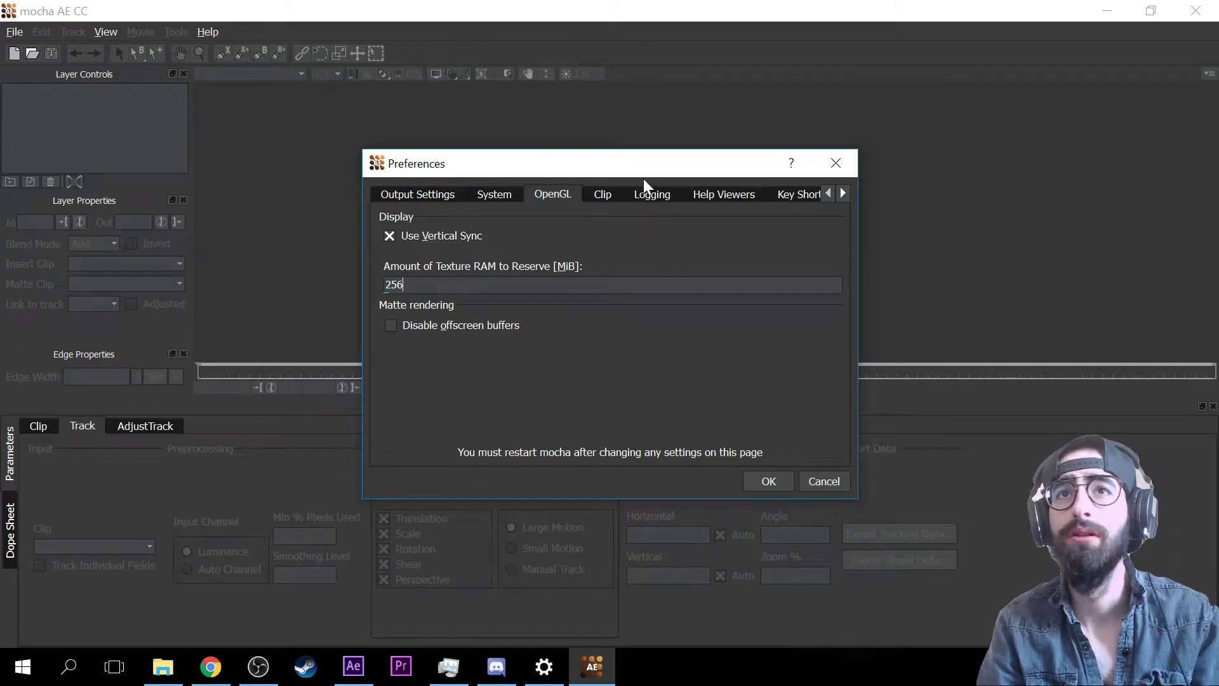
left_click(600, 195)
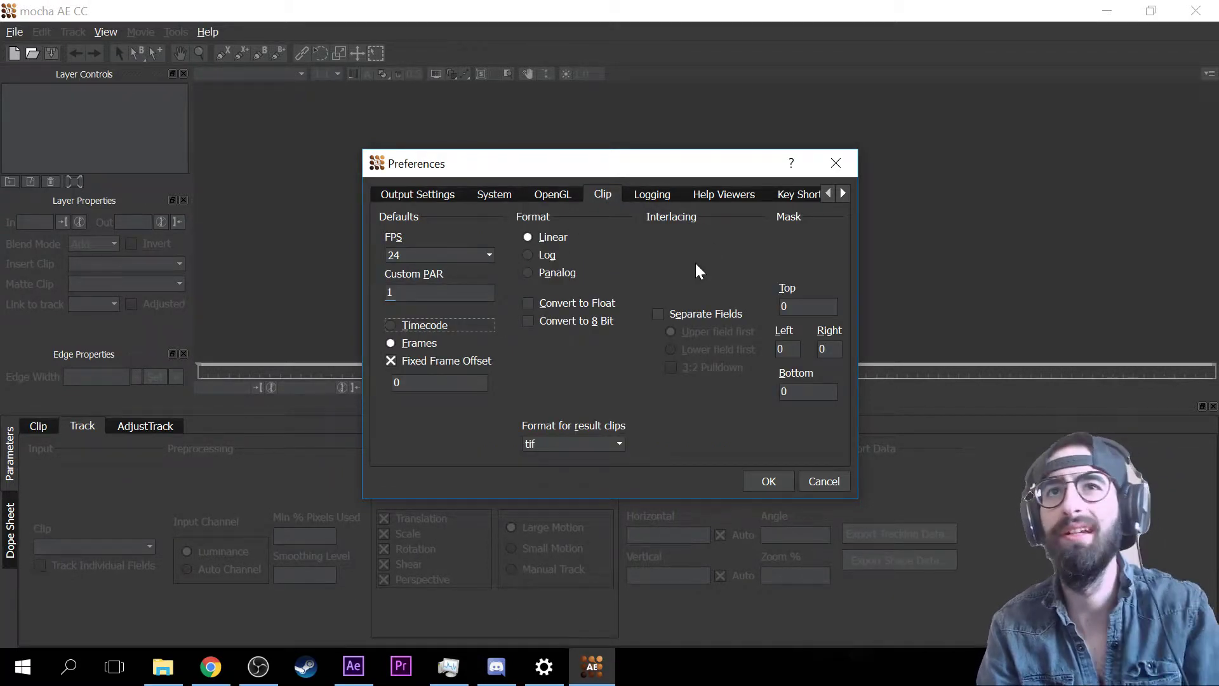
left_click(658, 194)
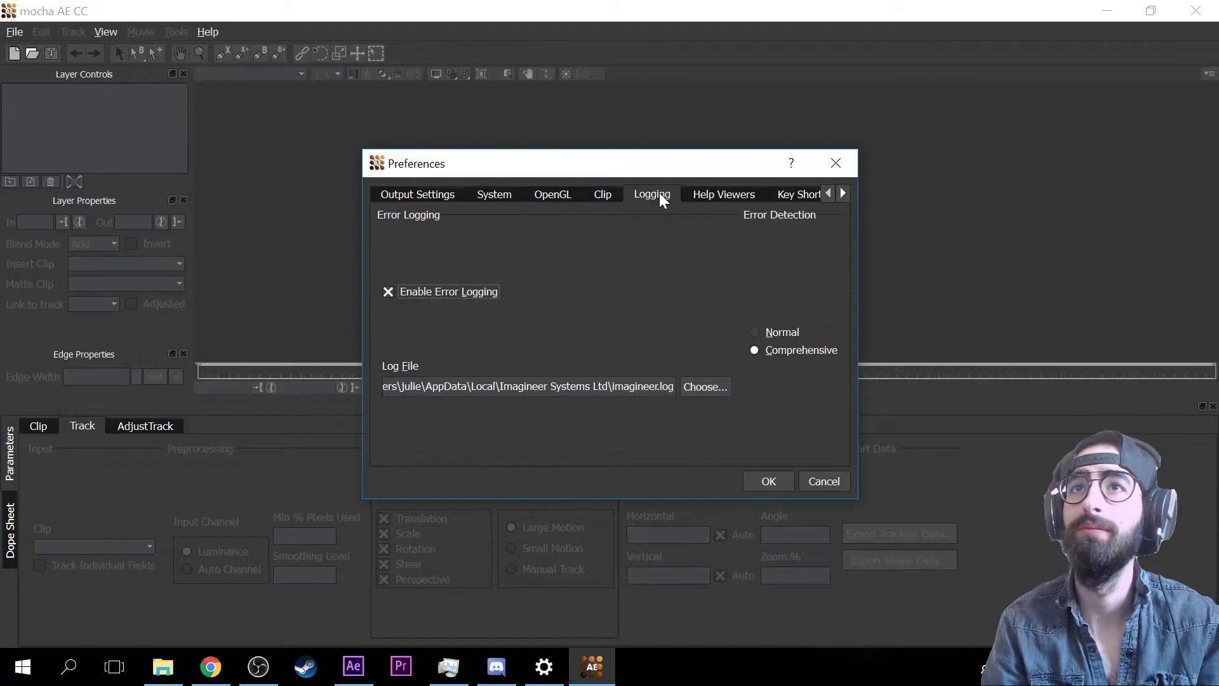
left_click(703, 194)
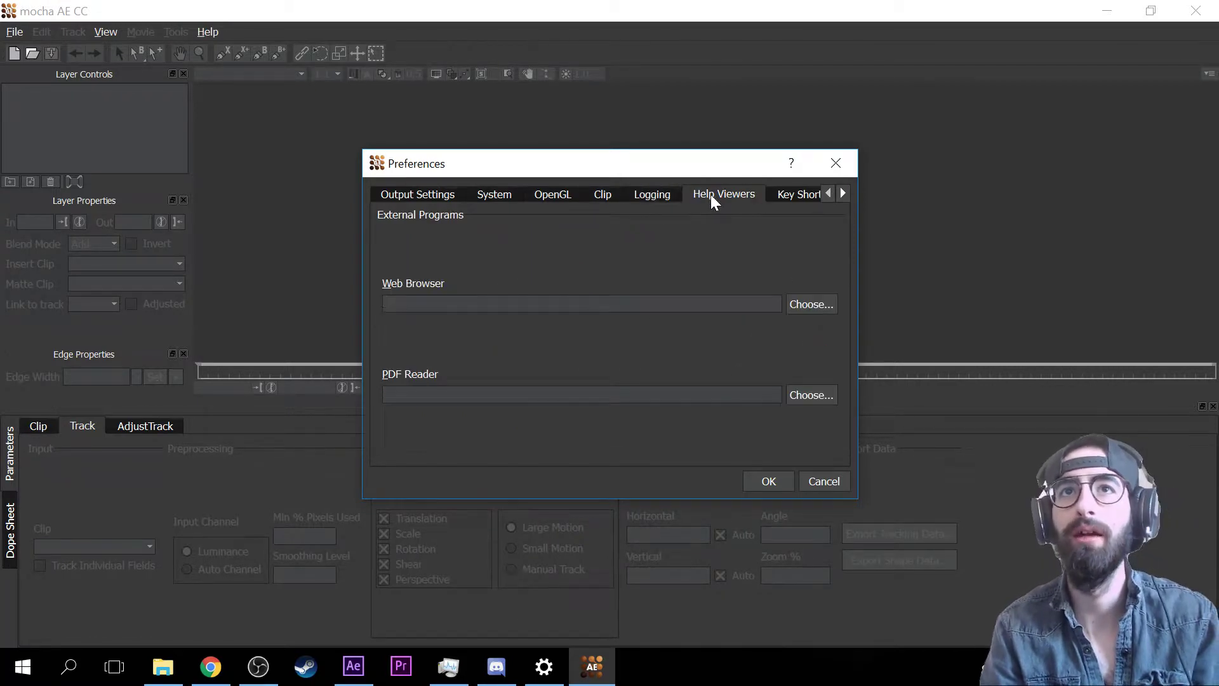
left_click(844, 193)
left_click(790, 194)
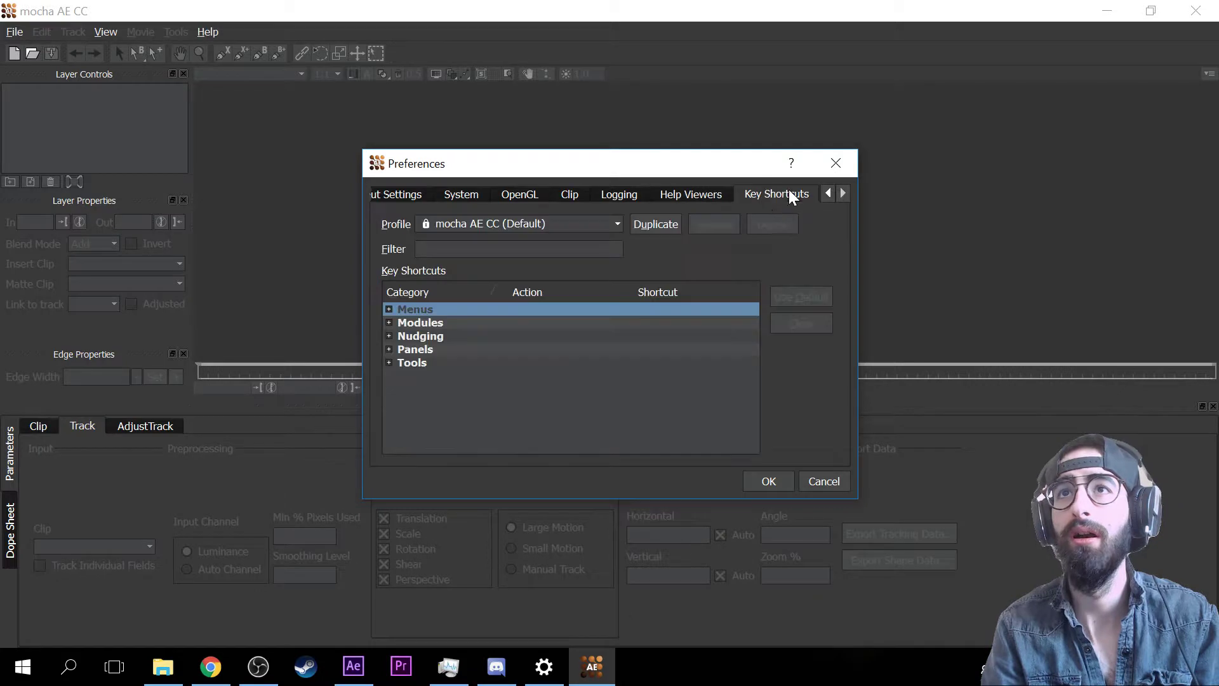
left_click(828, 193)
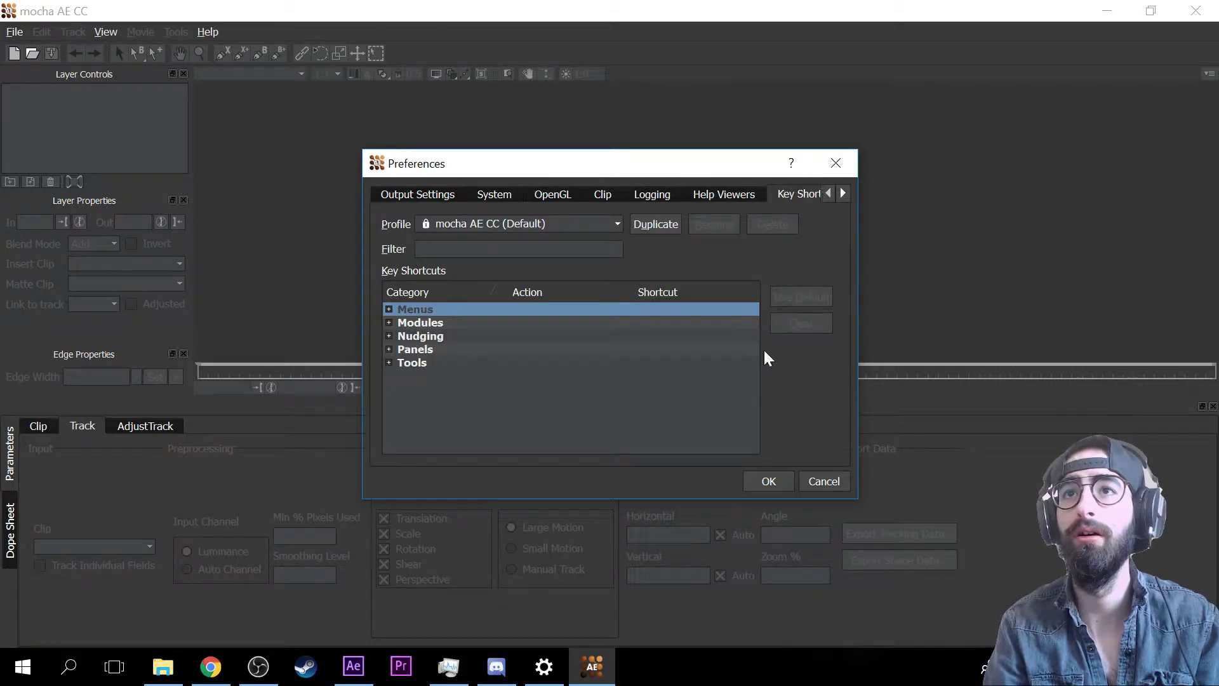
left_click(769, 489)
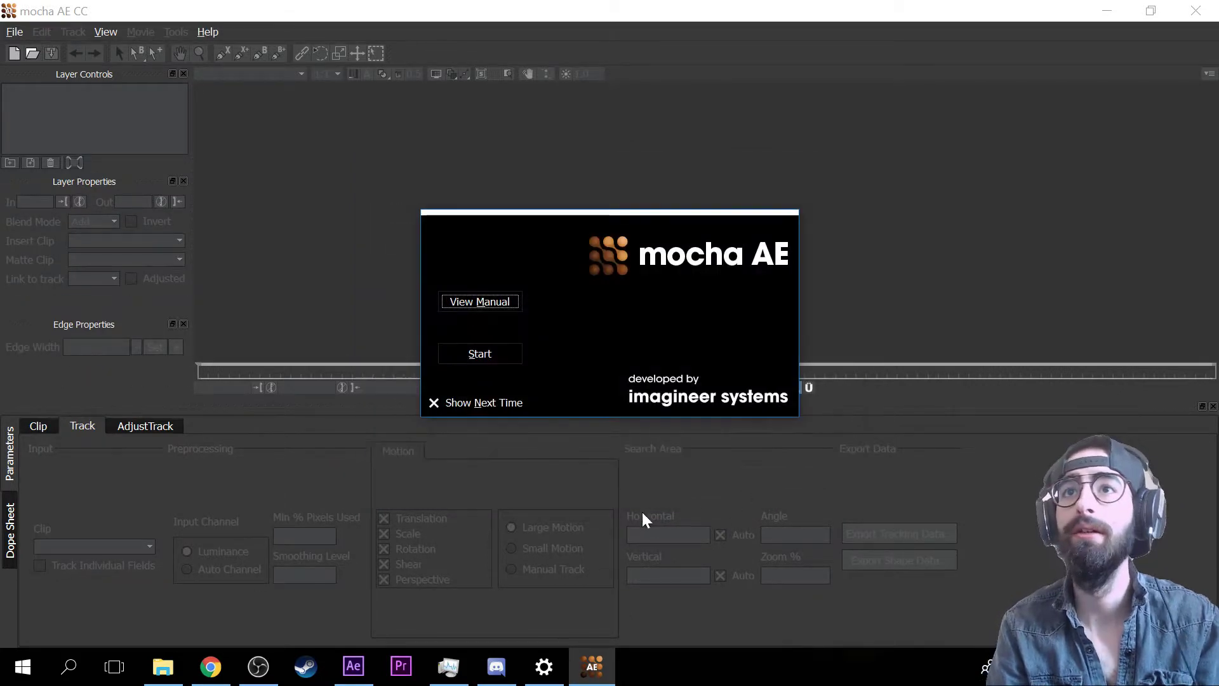
- Create a new mocha project named tt in D:\MOCHA RENDERS, checking the advanced settings and keeping the default format
left_click(481, 352)
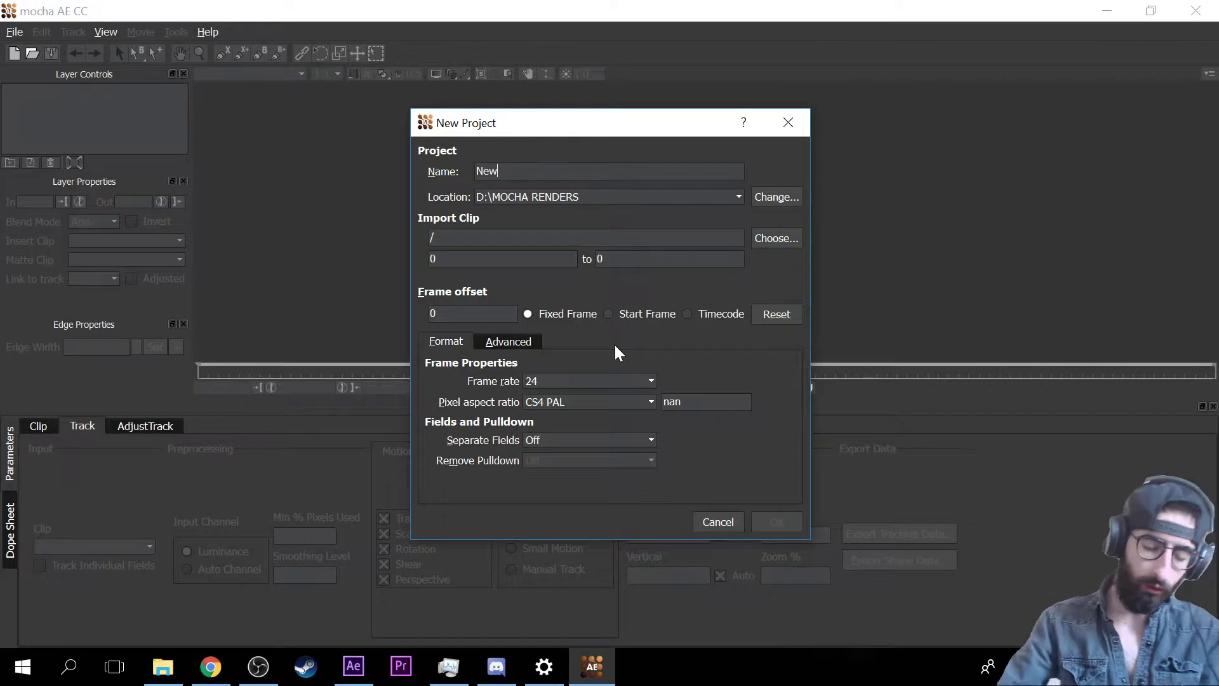
key("BackSpace")
key("BackSpace")
key("BackSpace")
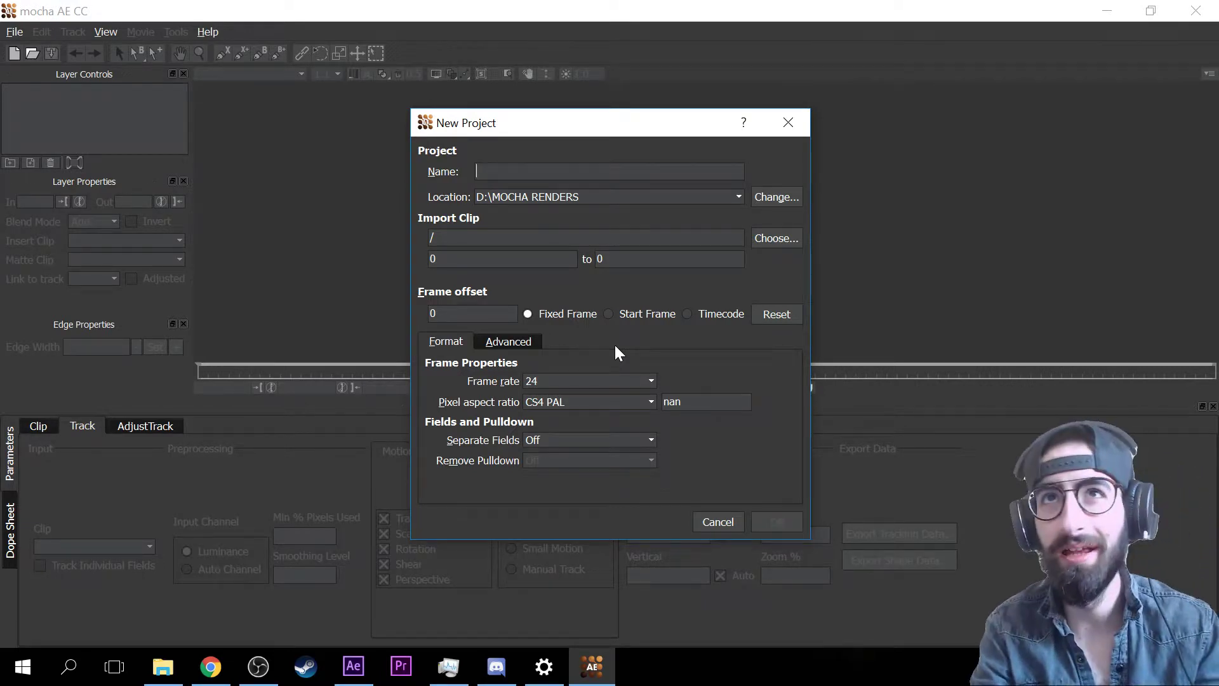
type("tt")
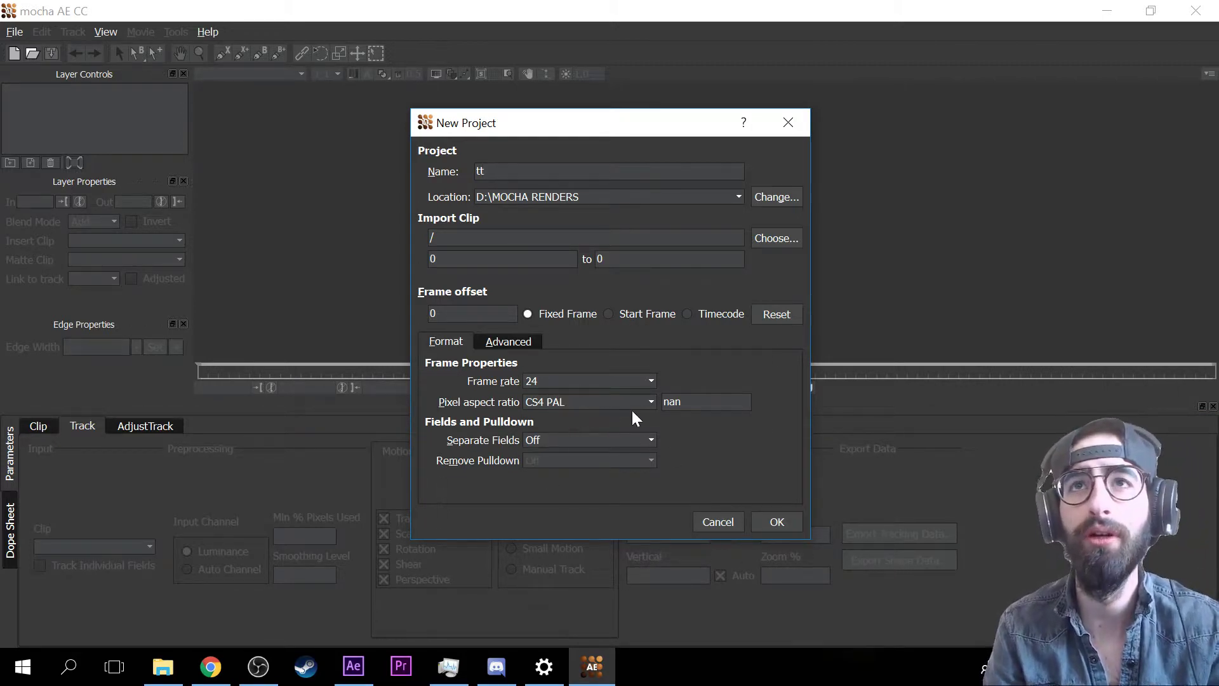
left_click(502, 340)
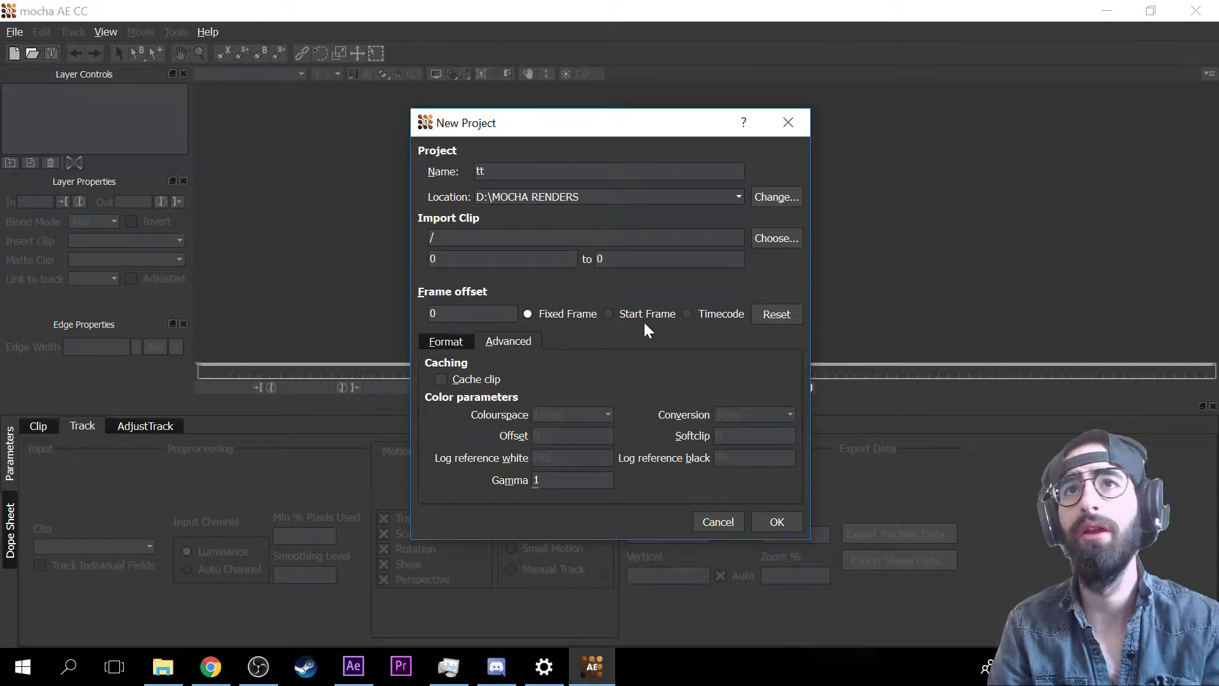
left_click(448, 344)
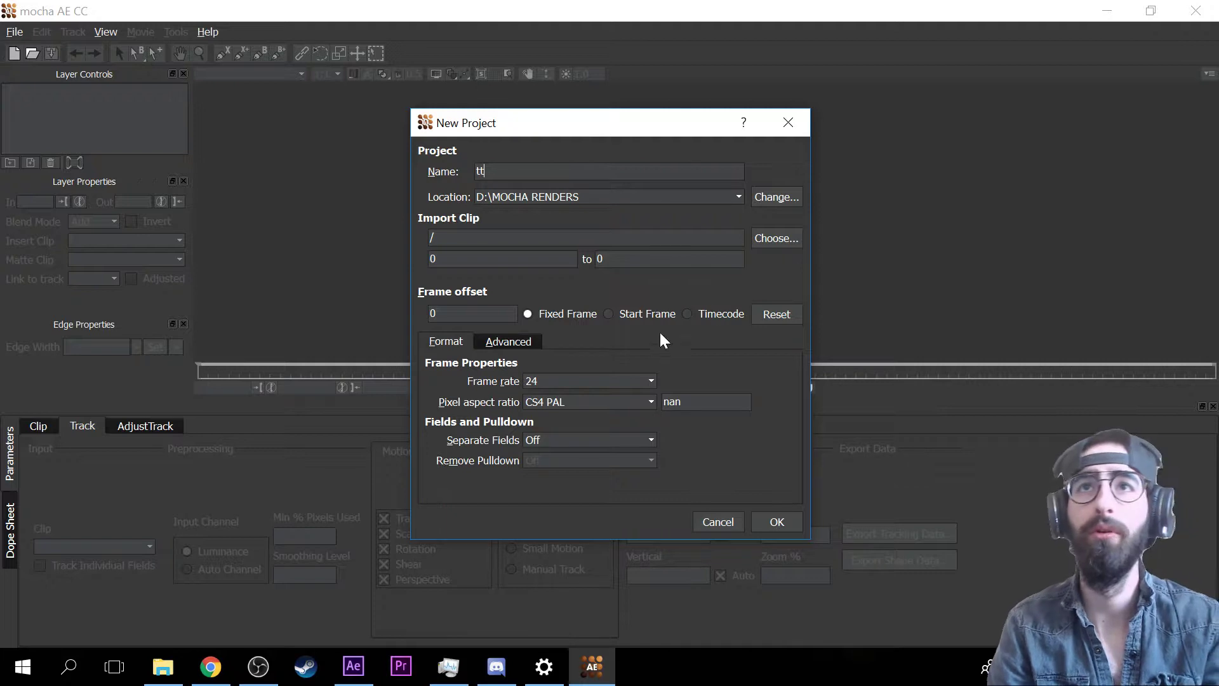
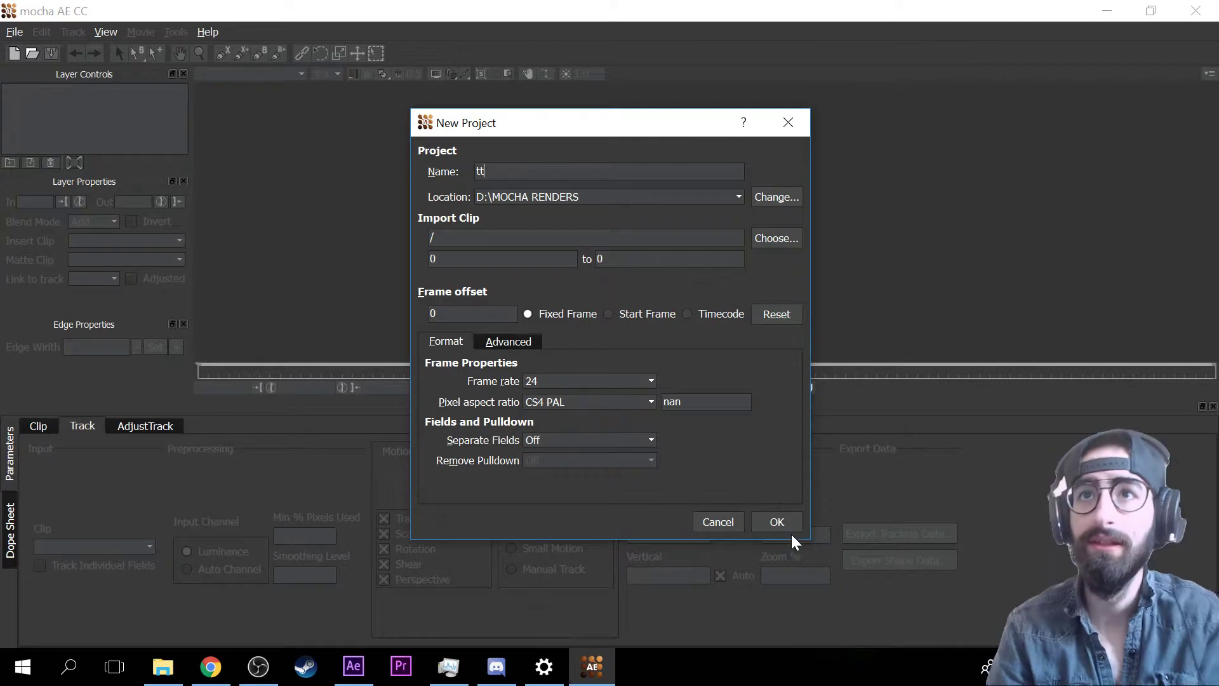
left_click(778, 522)
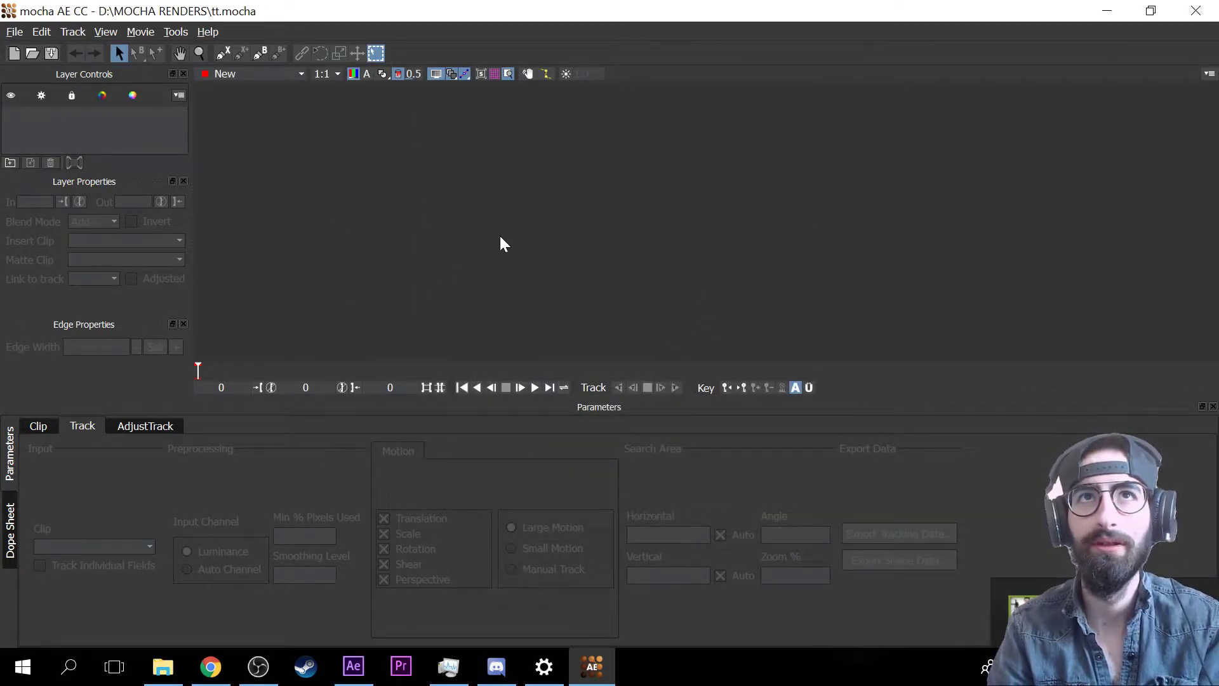
left_click(358, 651)
left_click(592, 666)
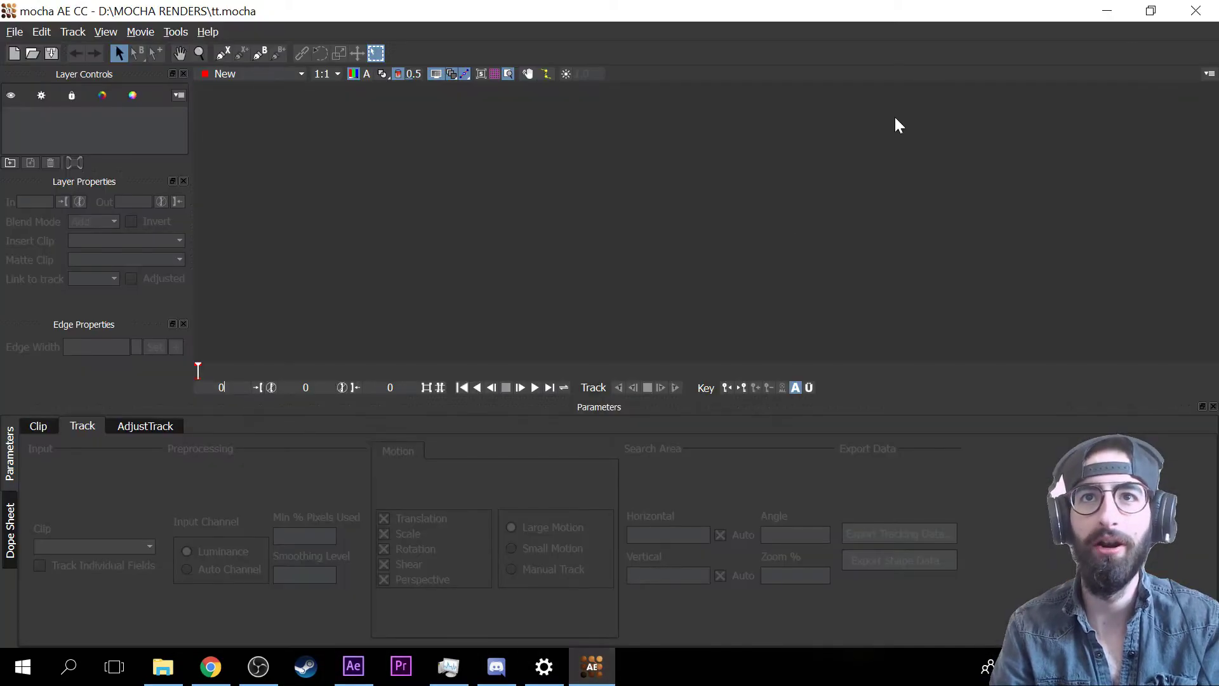
left_click(1196, 10)
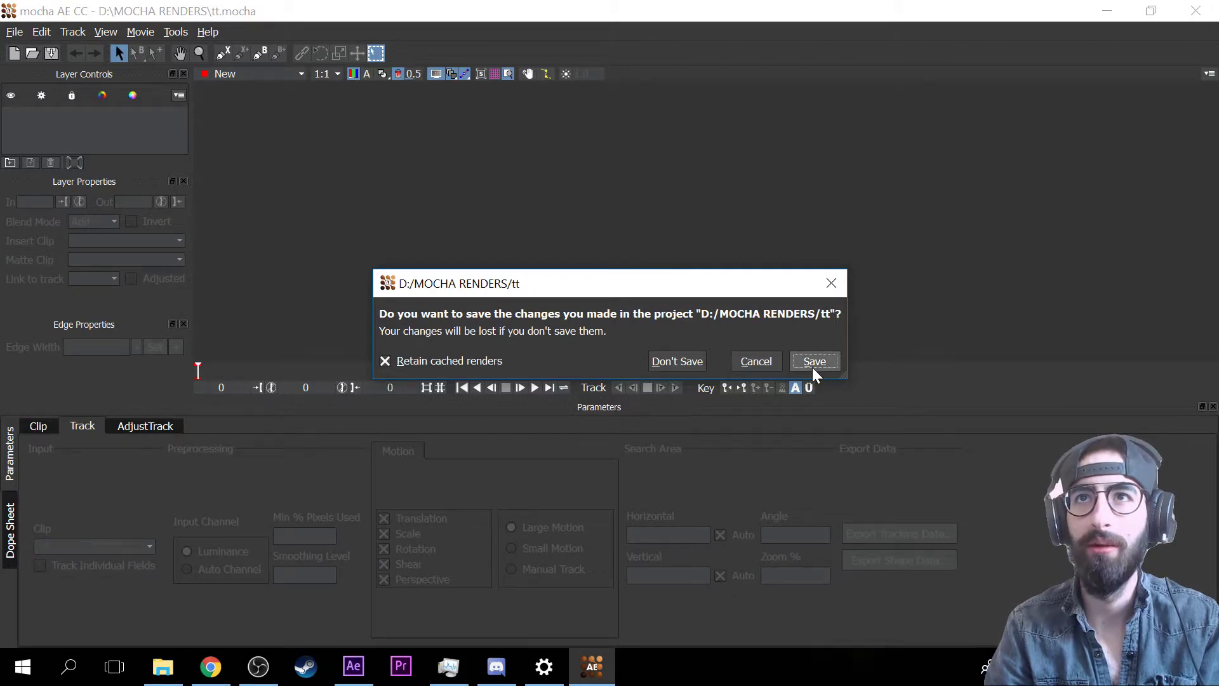
left_click(761, 363)
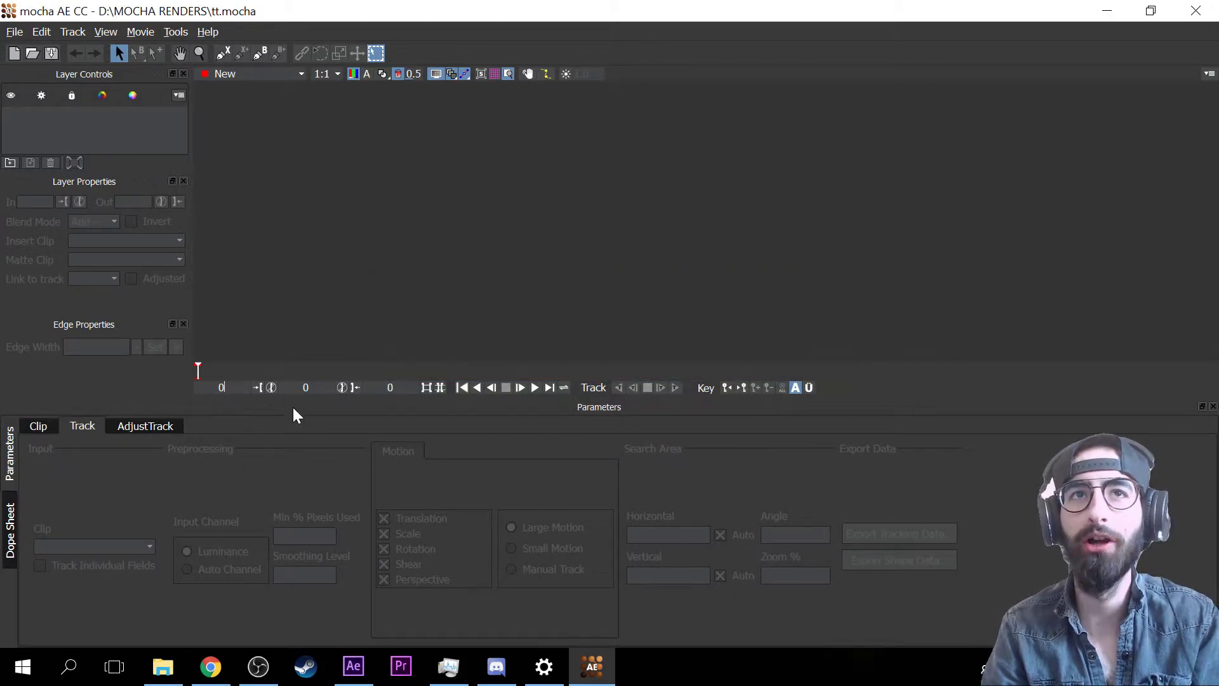
- Switch to After Effects, send the FINAL BLOOPER.mp4 layer to mocha AE for tracking, and create the mocha project New1111
left_click(354, 666)
right_click(201, 610)
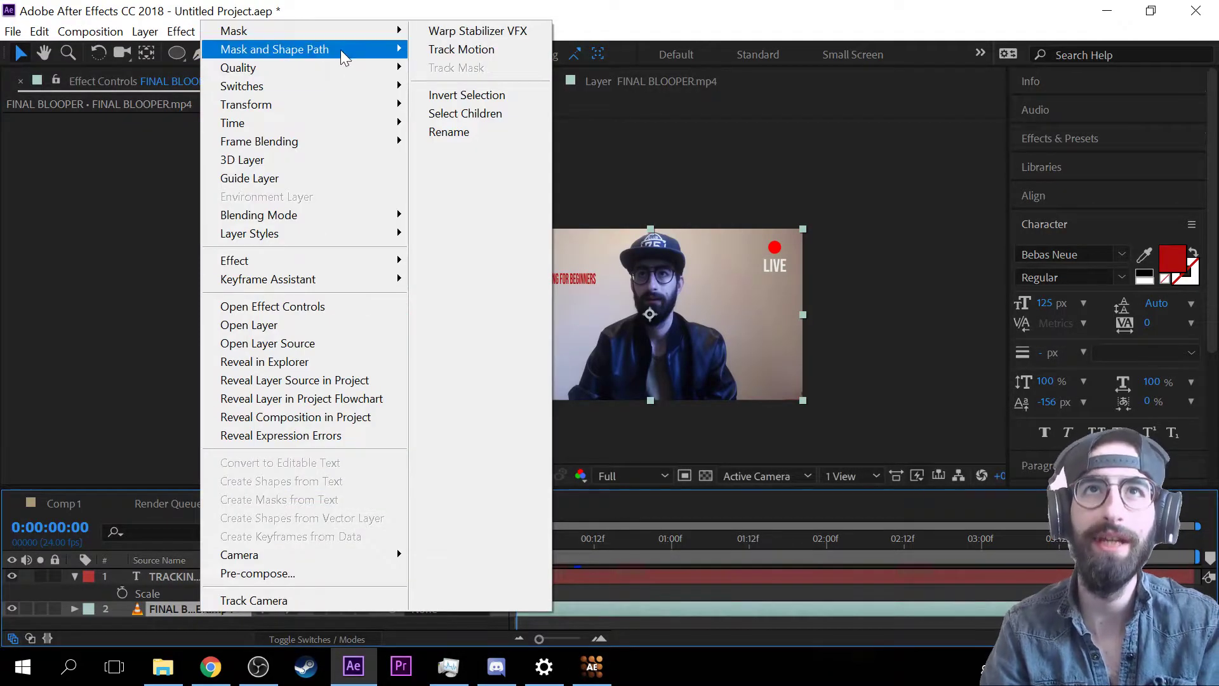
left_click(331, 8)
left_click(249, 34)
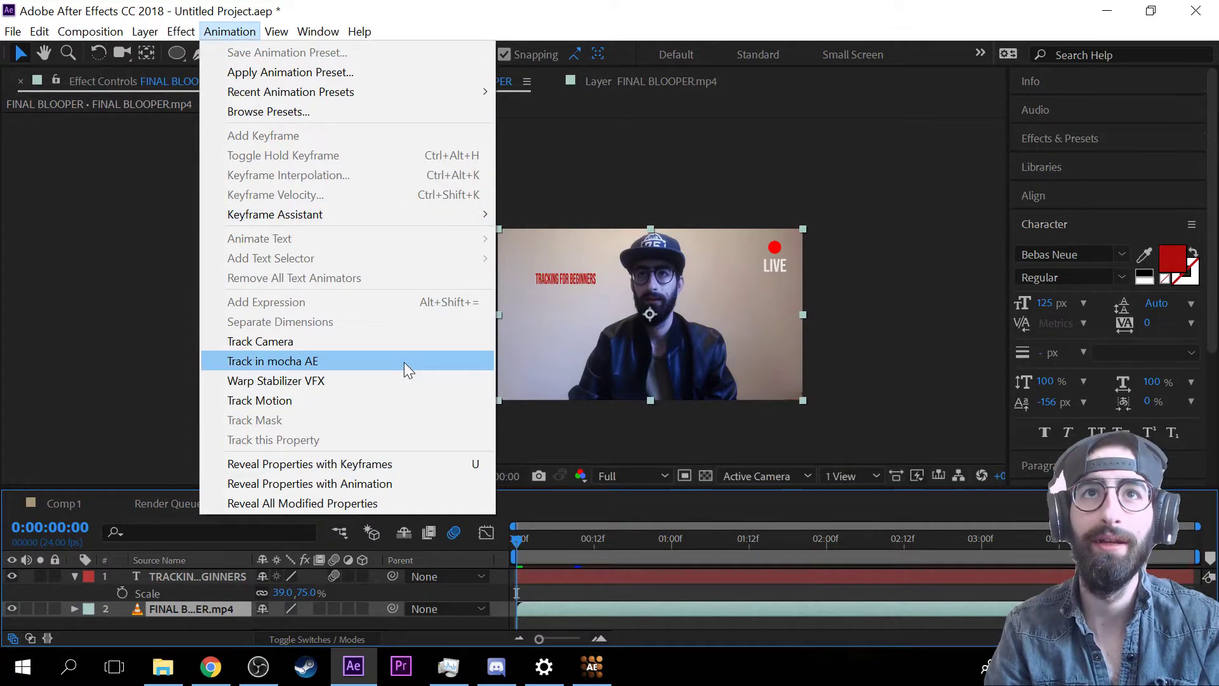
left_click(402, 365)
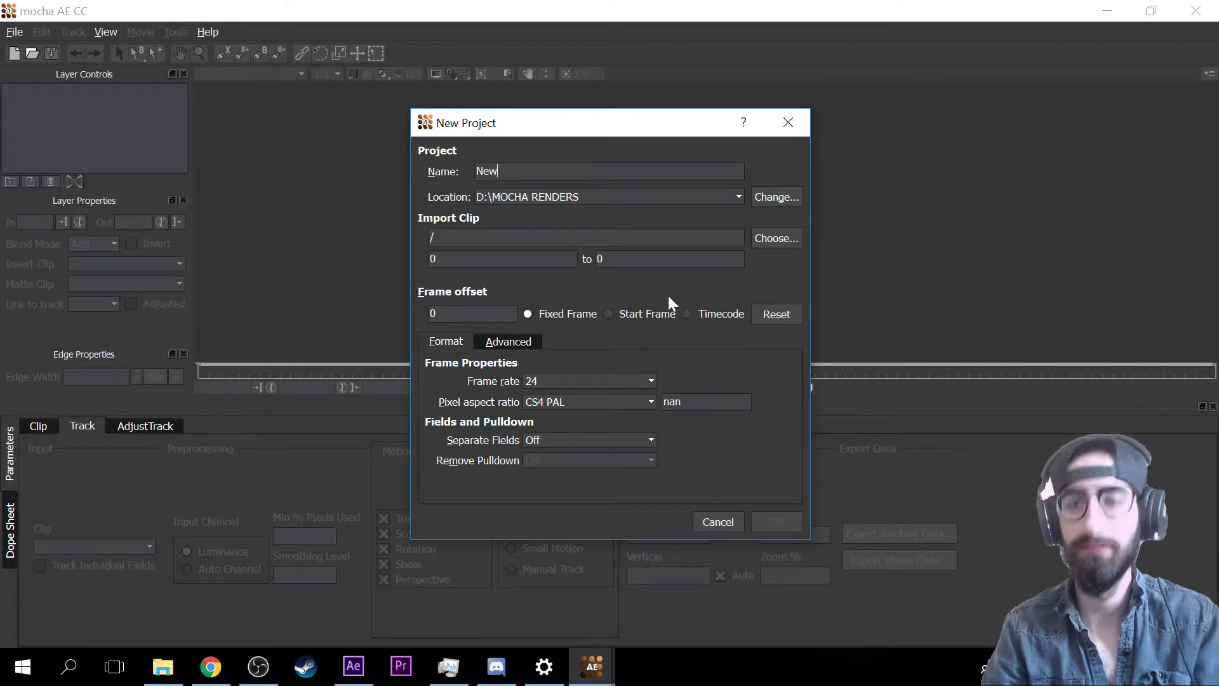
type("1111")
left_click(786, 519)
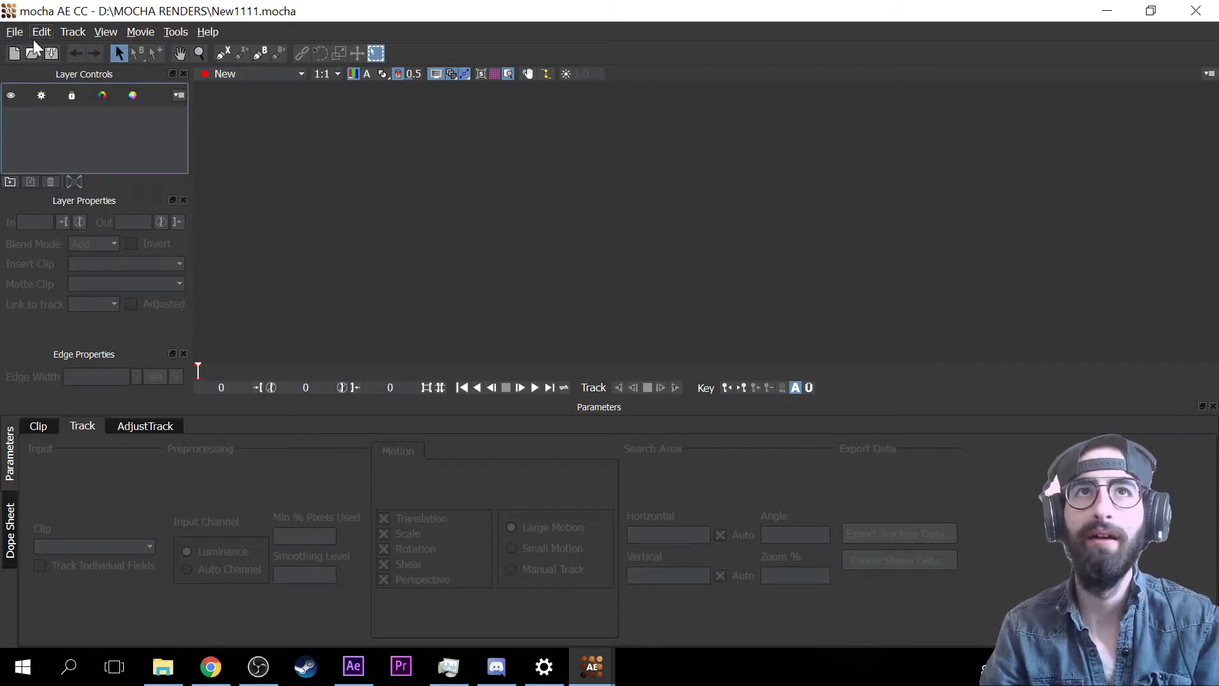
double_click(476, 10)
left_click_drag(476, 10, 709, 315)
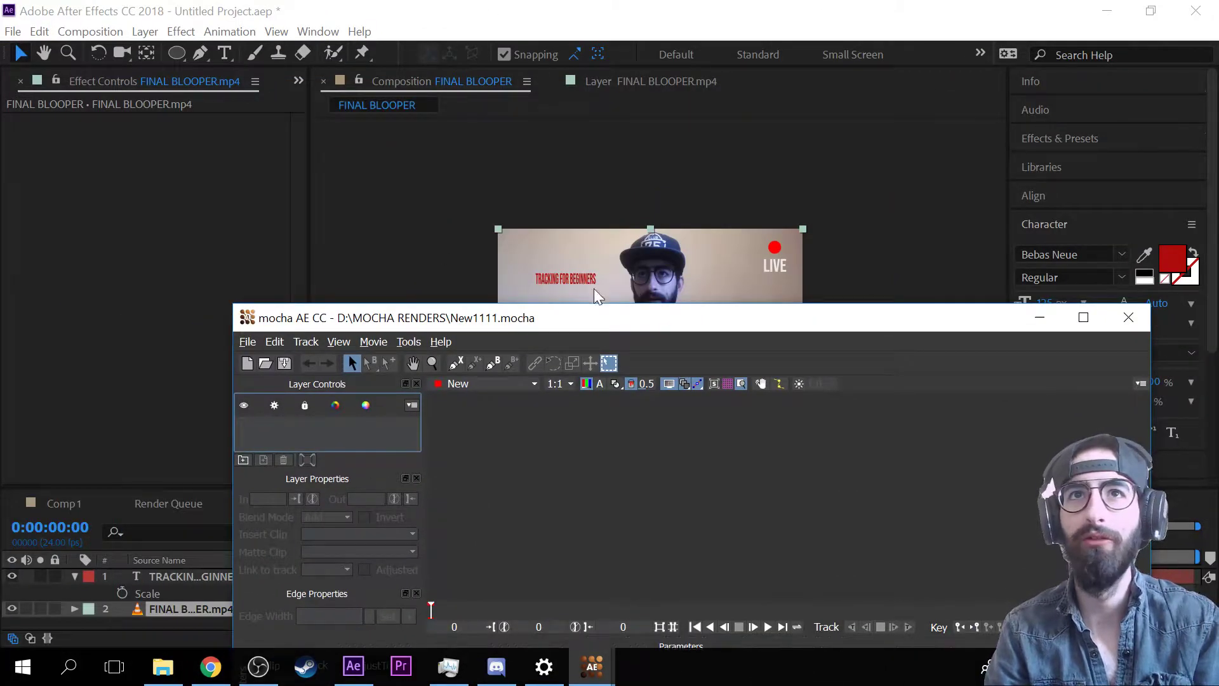
left_click_drag(454, 324, 485, 29)
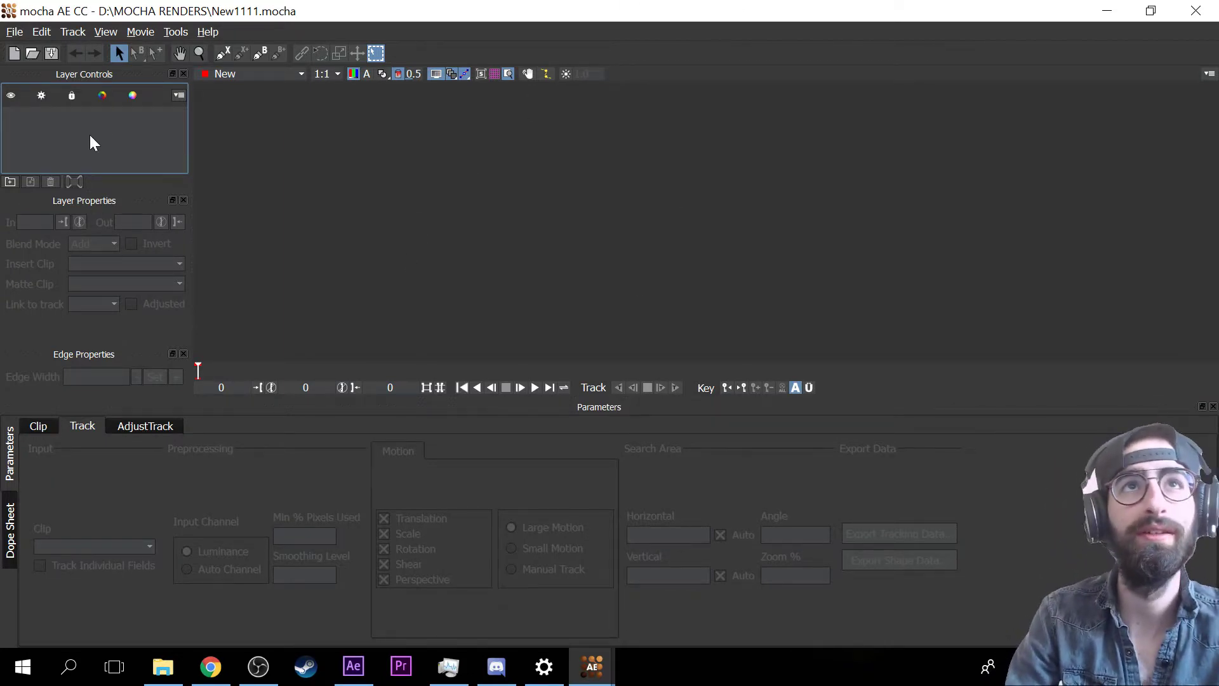
left_click(14, 32)
mouse_move(61, 84)
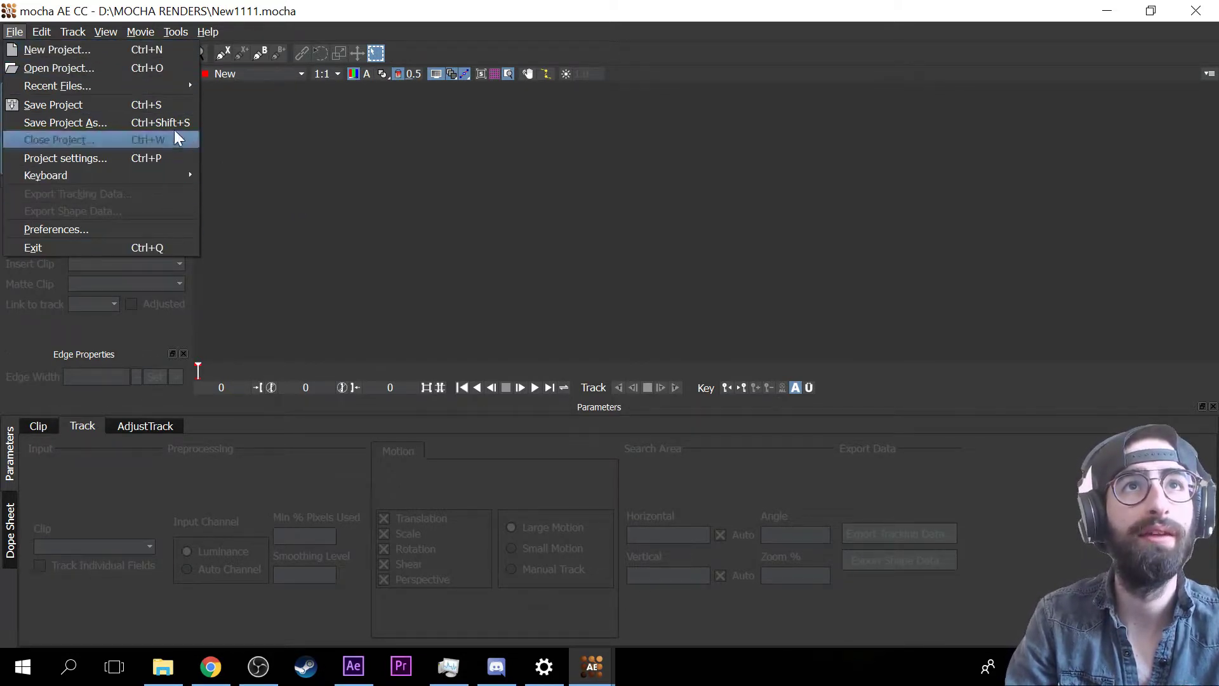
left_click(281, 142)
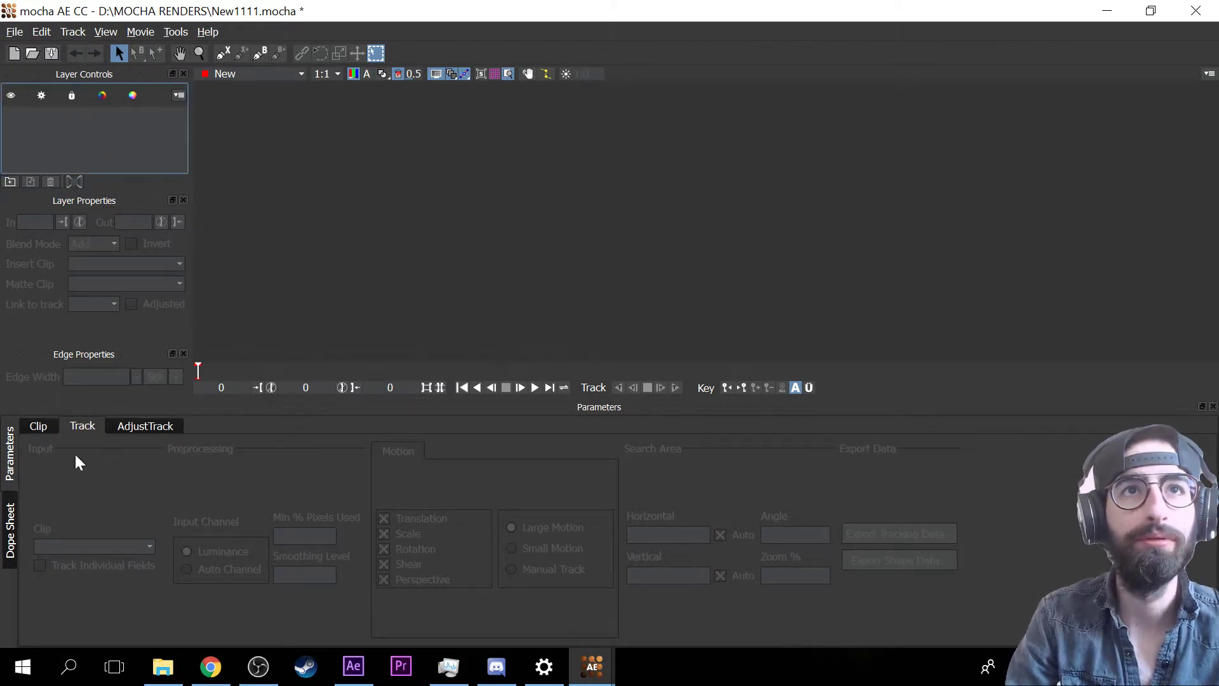
- Try to import BLoobers_NOMUSIC.mp4 from the Desktop as a clip in the mocha project
left_click(45, 426)
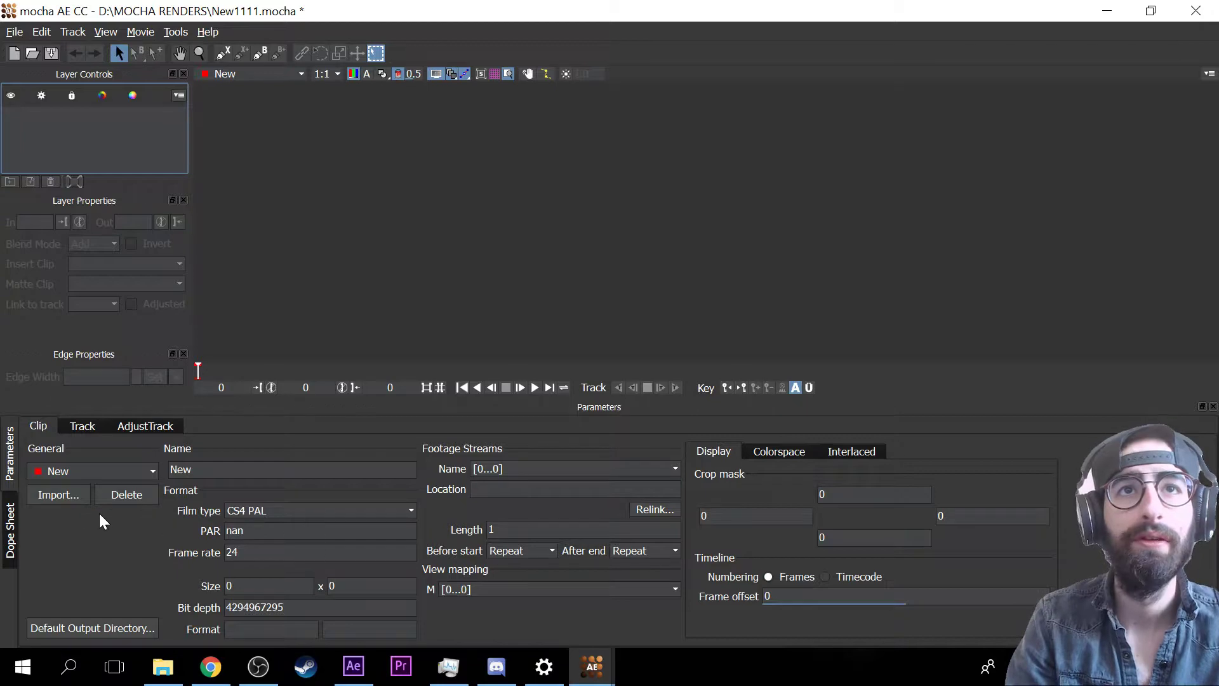
left_click(71, 501)
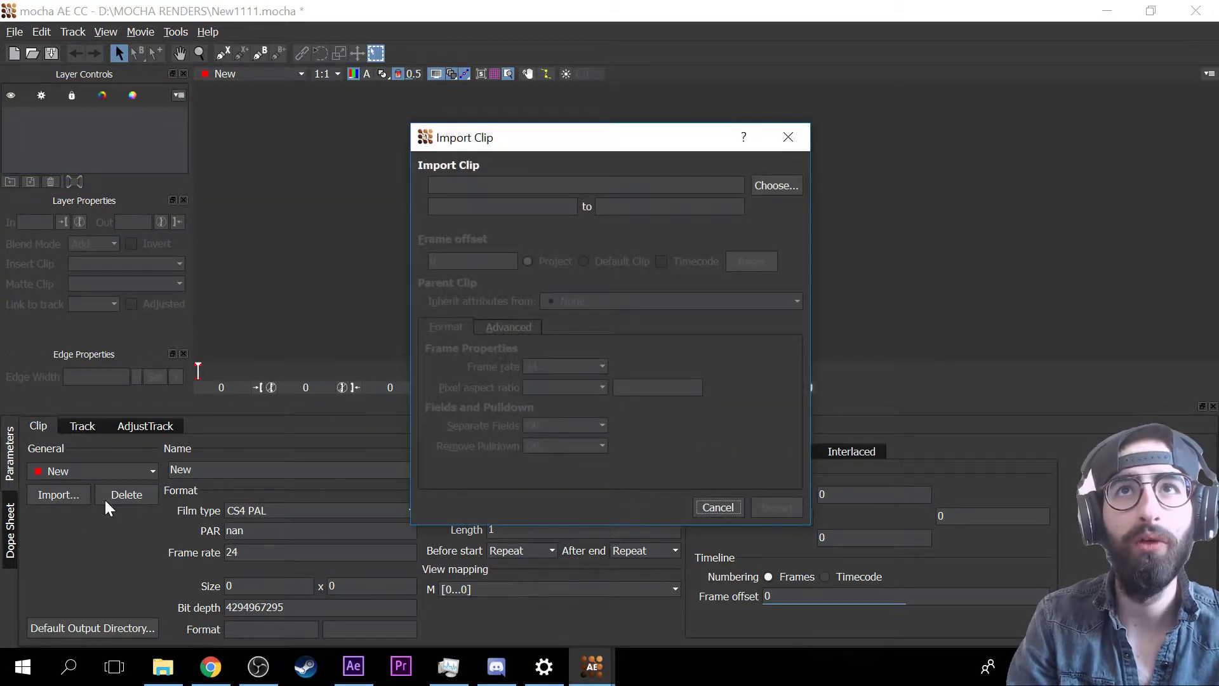
left_click(787, 184)
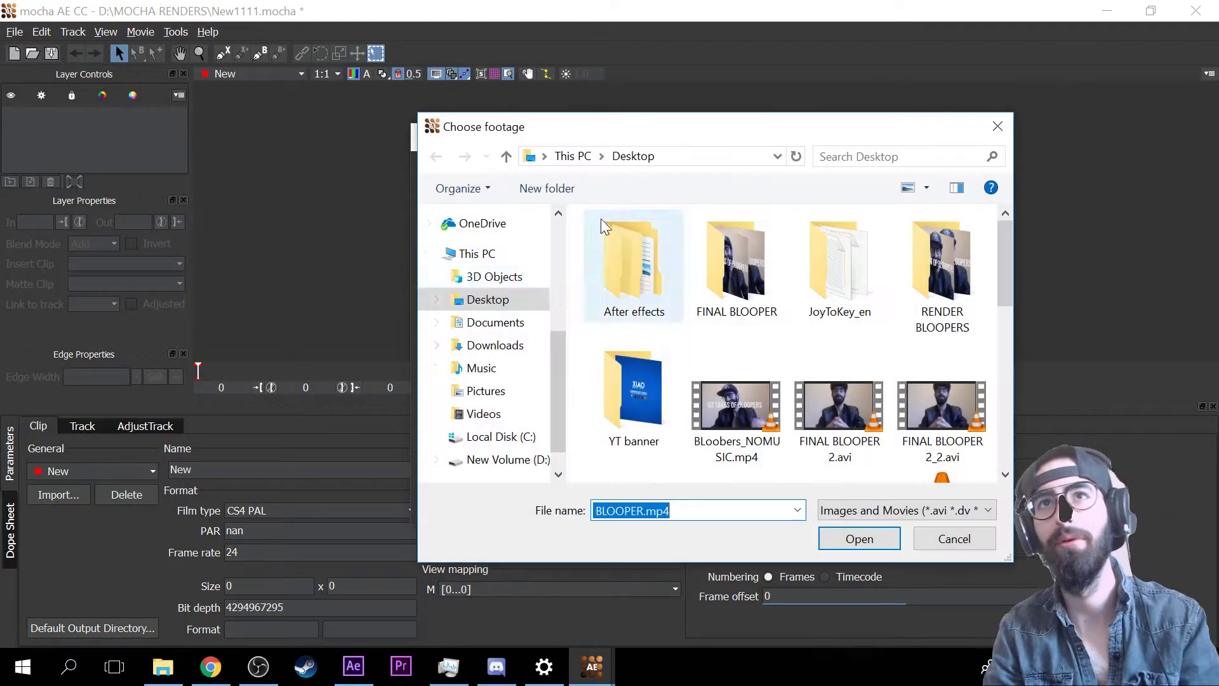
left_click(737, 413)
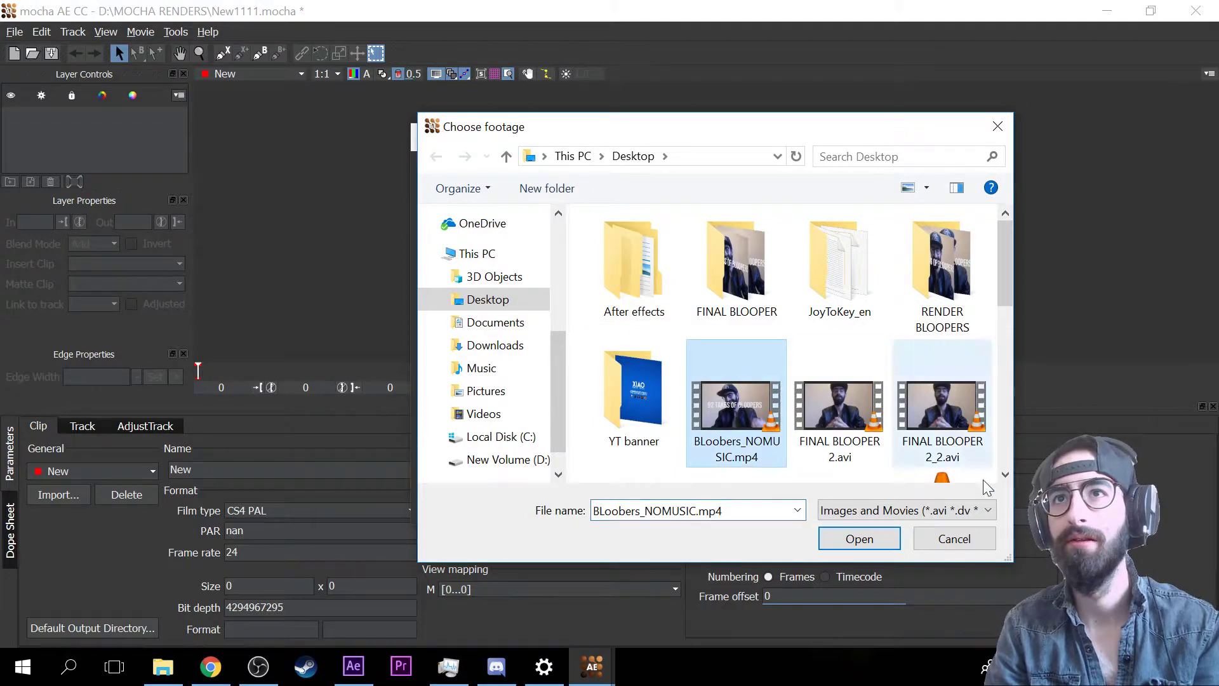
left_click(873, 546)
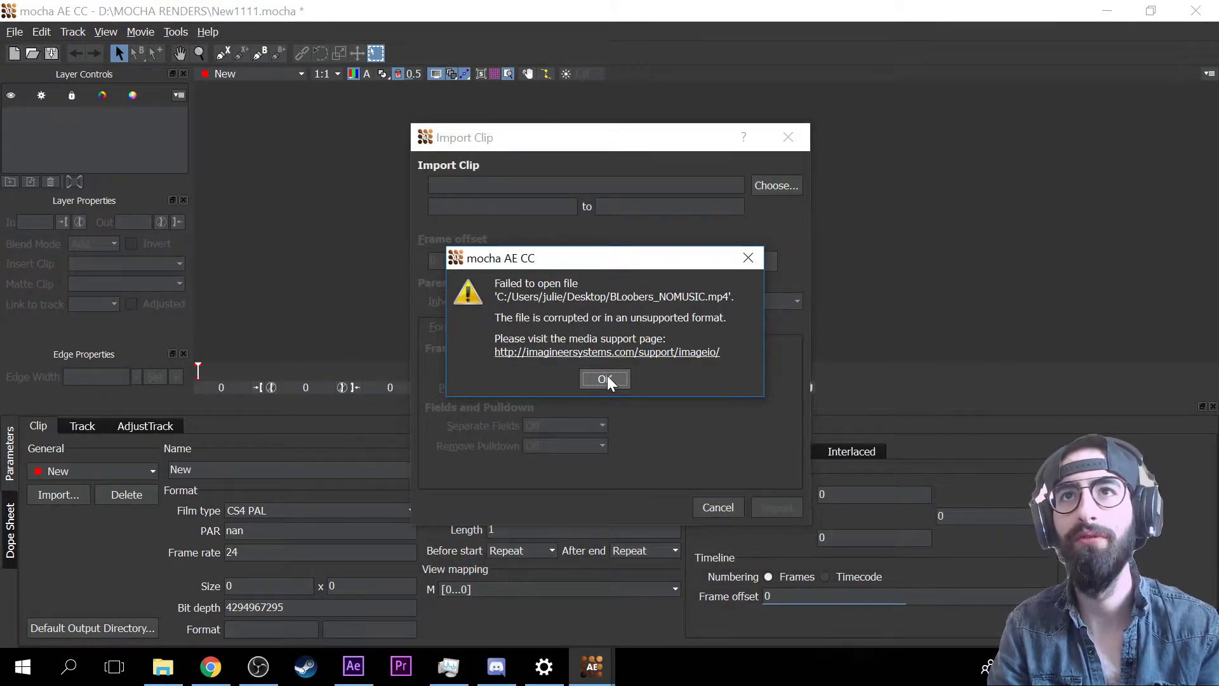
left_click(605, 379)
- Try to import YT INTO BLOOP.mov from the Desktop as the clip
left_click(772, 188)
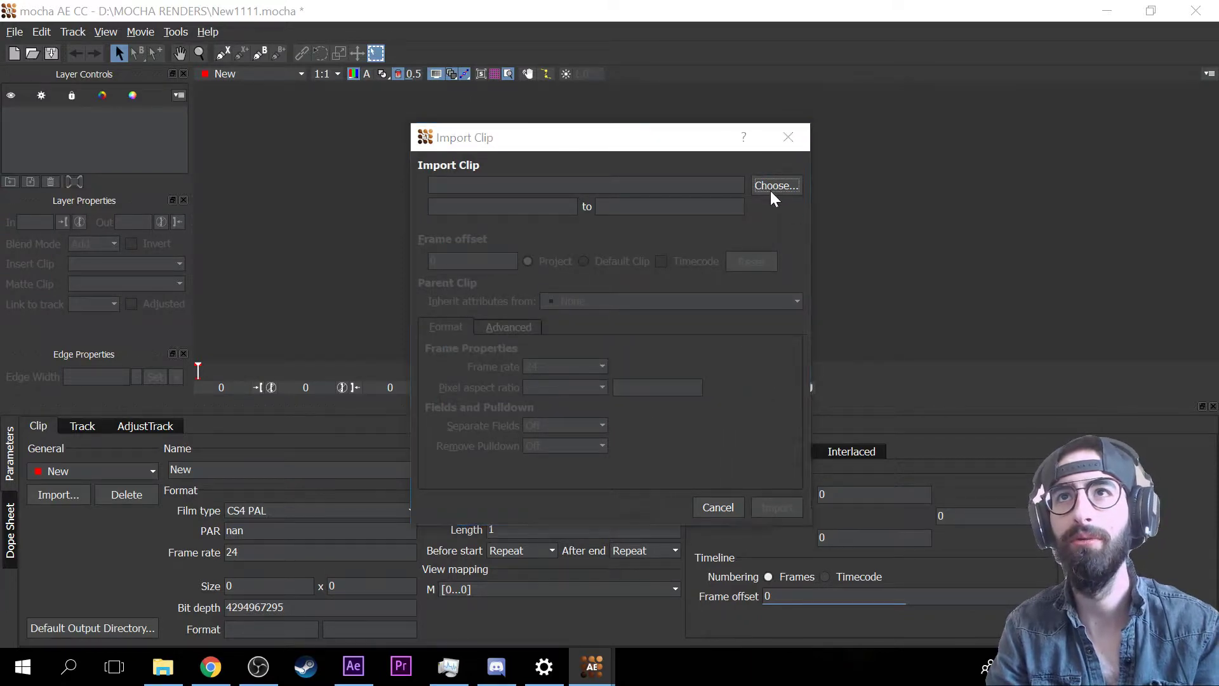
scroll(844, 422, "down", 3)
scroll(667, 406, "up", 2)
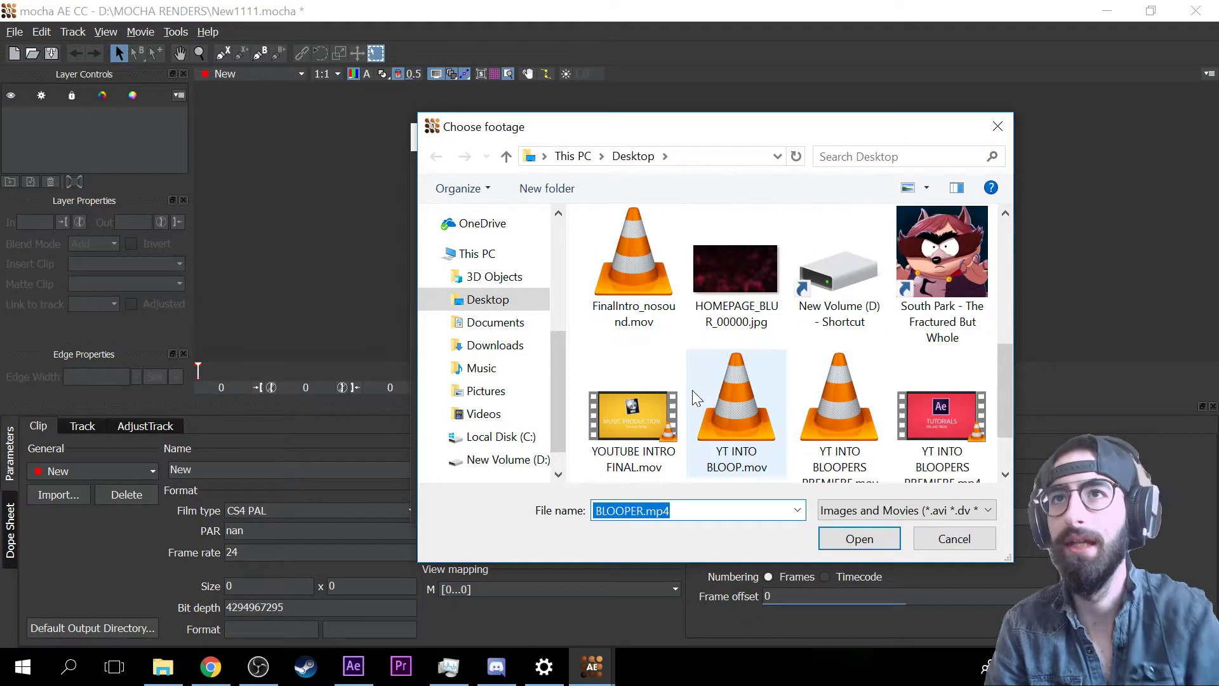
left_click(760, 398)
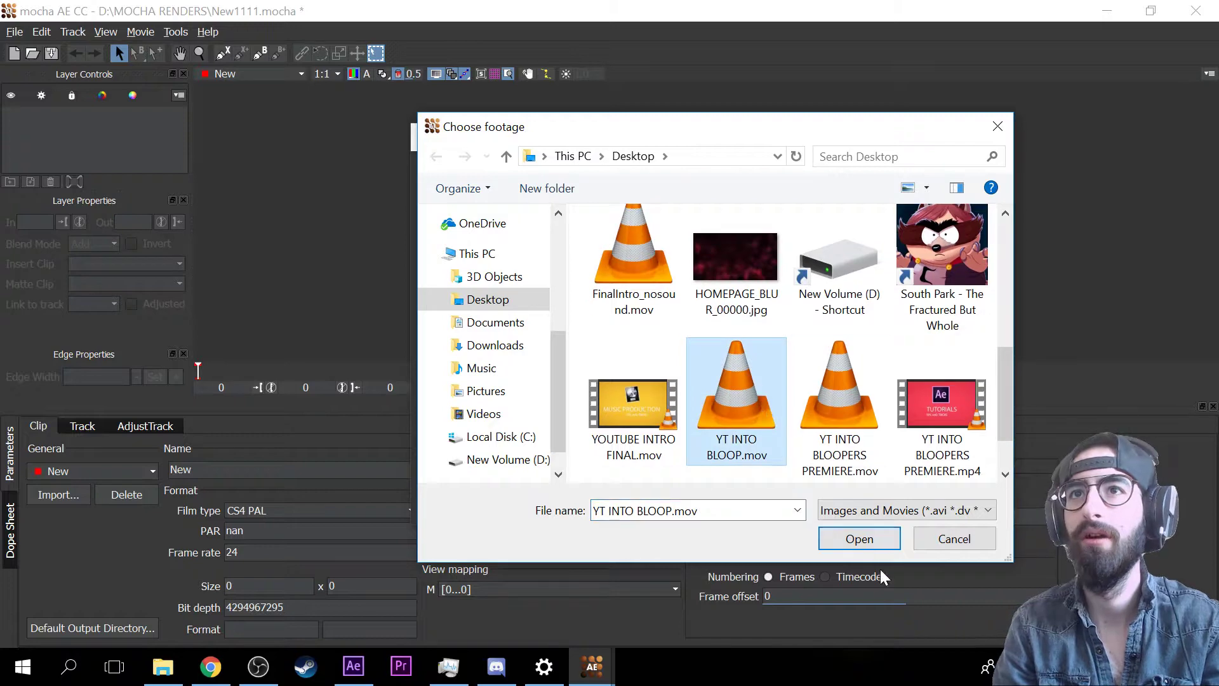
left_click(873, 541)
left_click(619, 381)
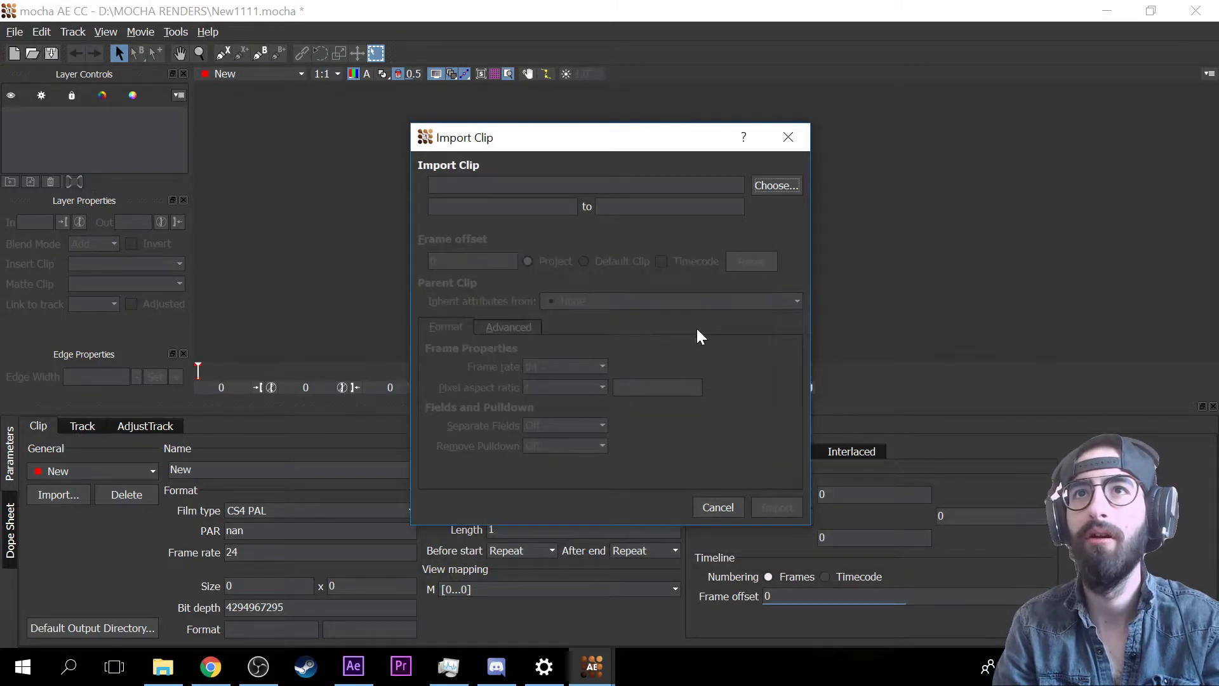
- Try to import FINAL BLOOPER 2.avi from the Desktop as the clip
left_click(762, 188)
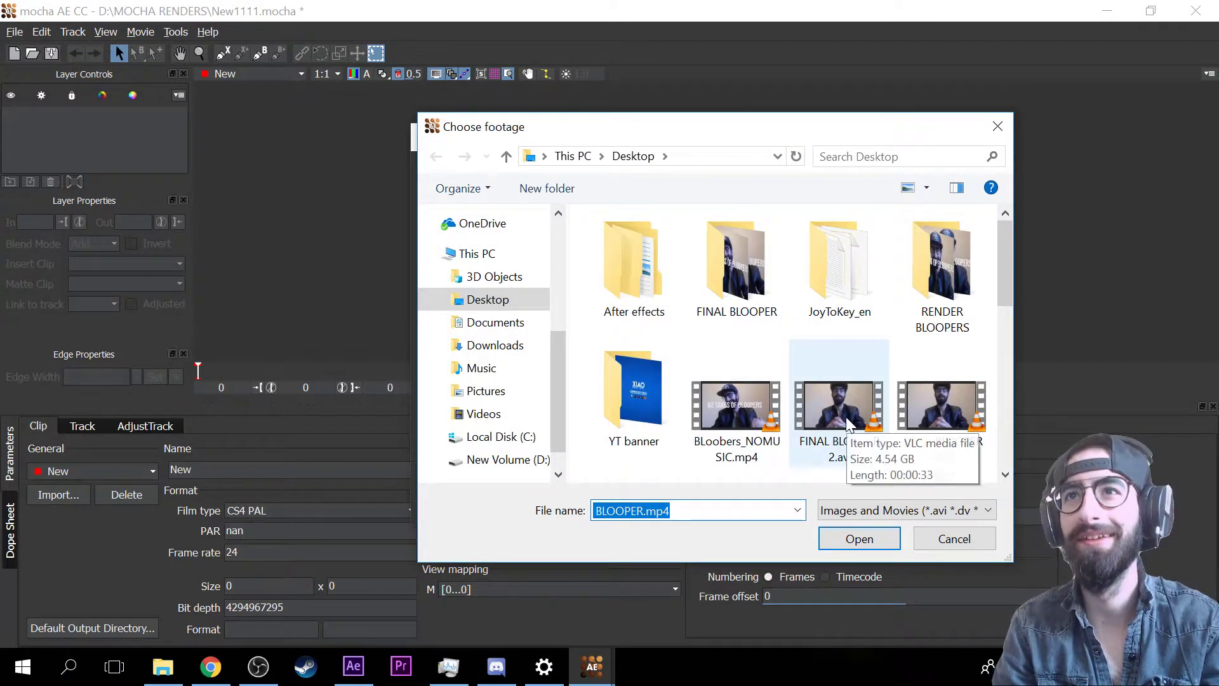
scroll(822, 388, "down", 1)
scroll(832, 391, "up", 1)
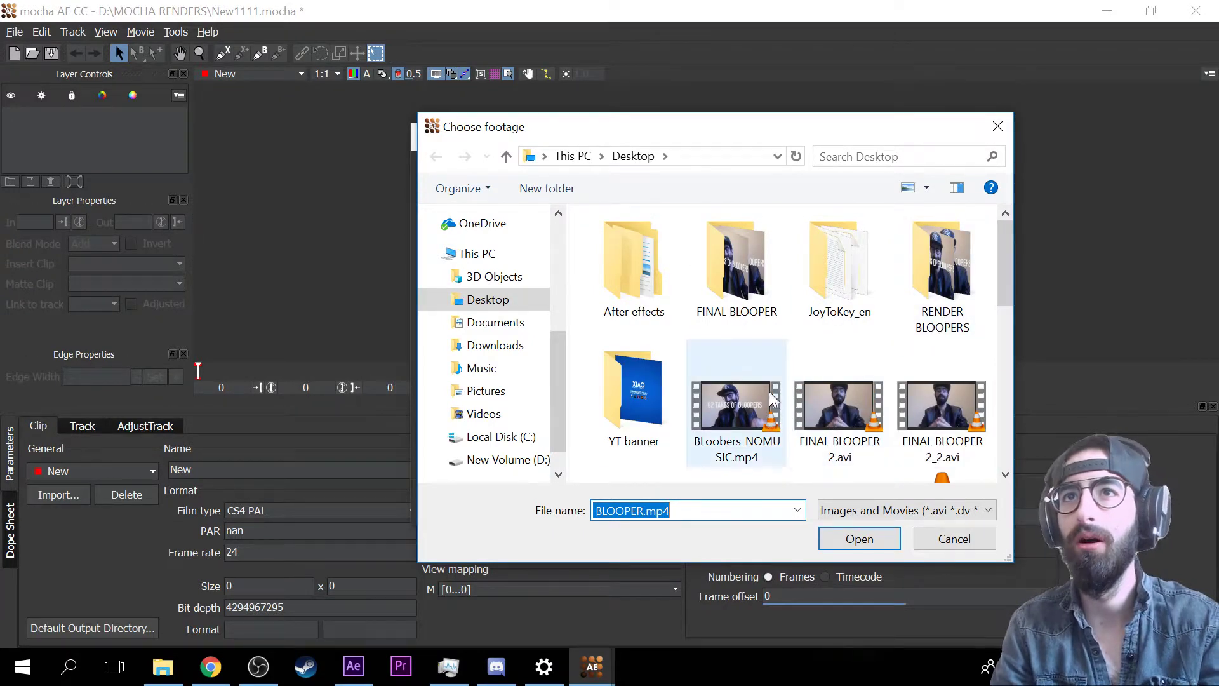
left_click(838, 398)
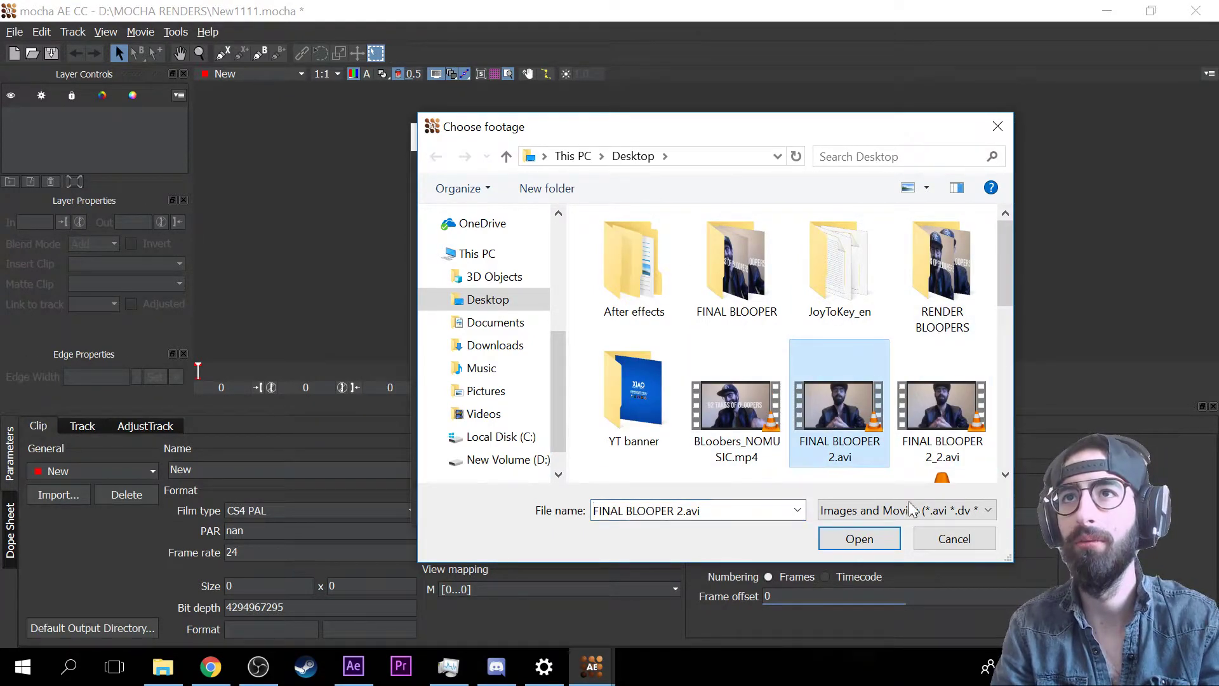
left_click(897, 534)
left_click(604, 378)
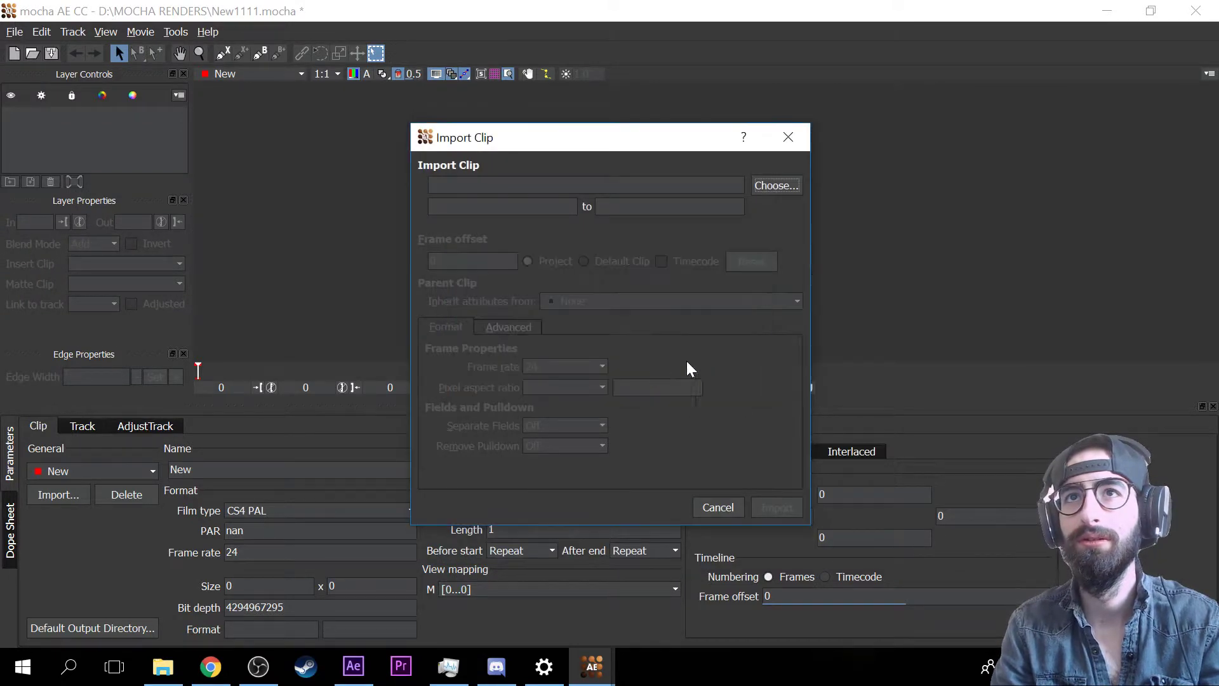
- Try to import YT INTO BLOOPERS PREMIERE.mp4 from the Desktop as the clip
left_click(776, 186)
scroll(906, 368, "down", 5)
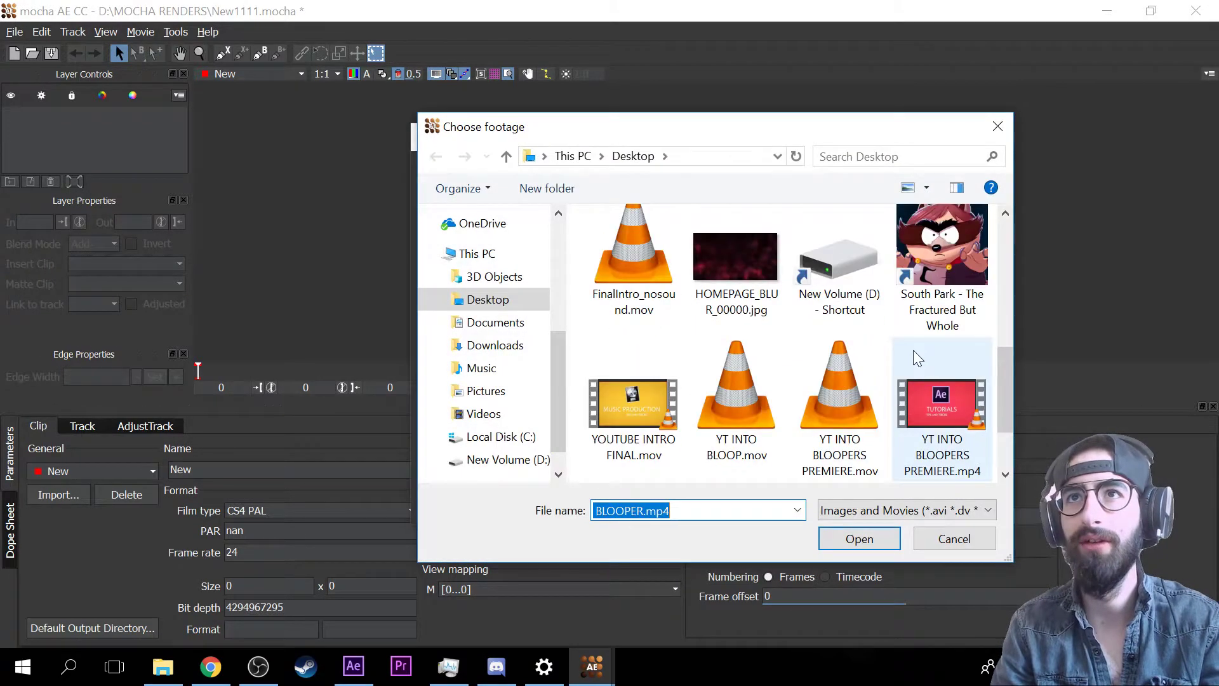
left_click(908, 368)
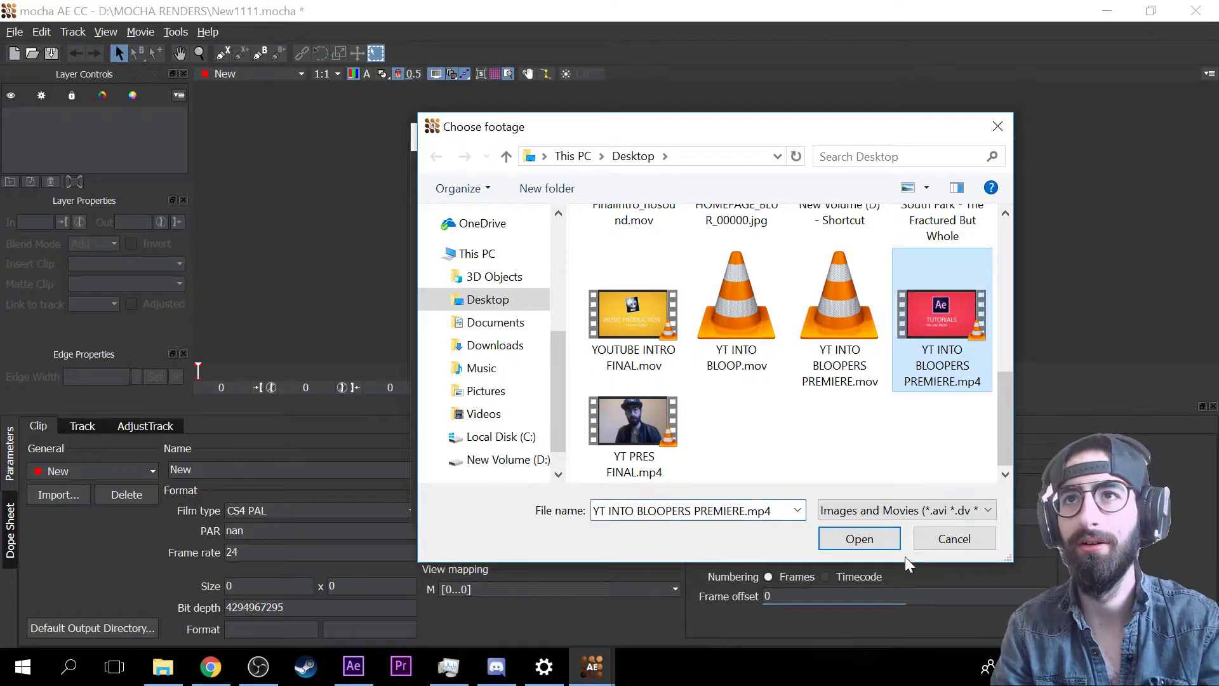
left_click(865, 537)
left_click(616, 379)
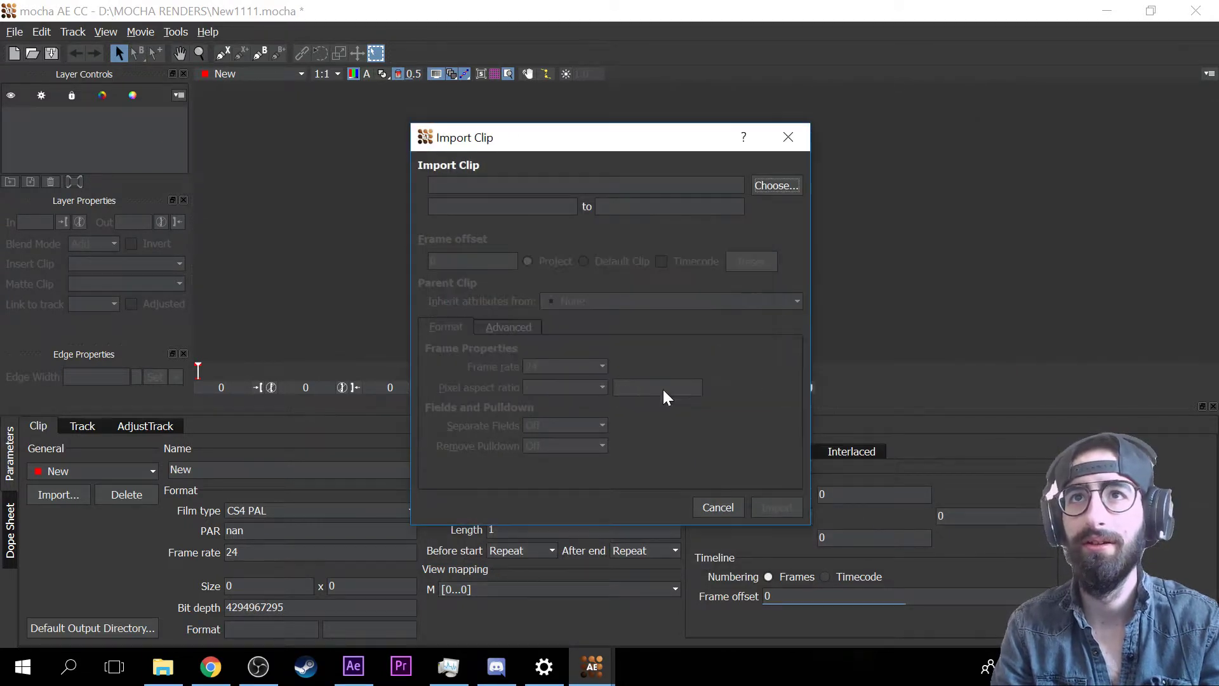
left_click(776, 185)
scroll(800, 369, "down", 5)
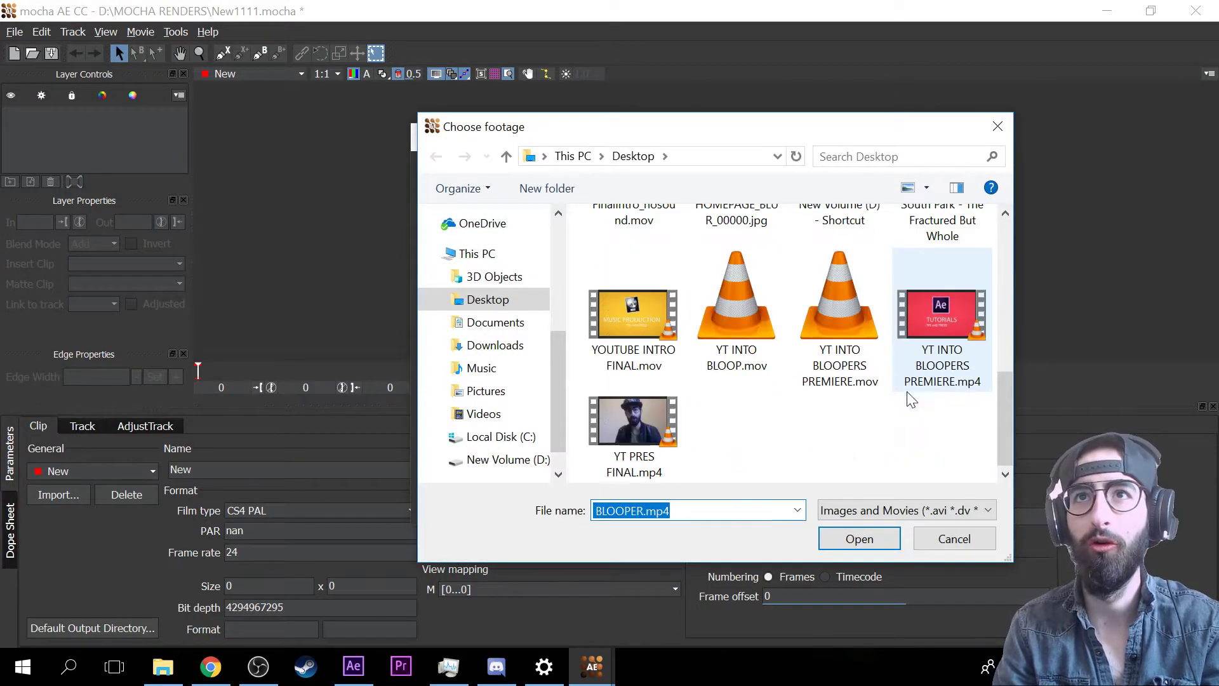
left_click(978, 541)
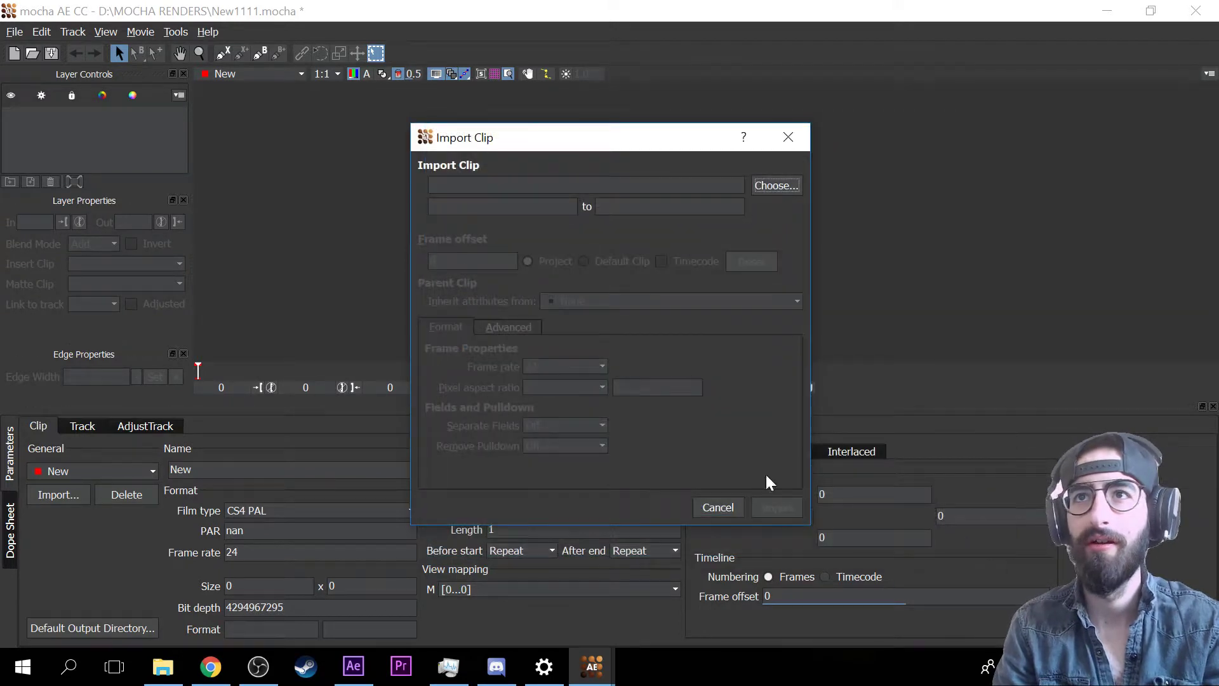
left_click(806, 145)
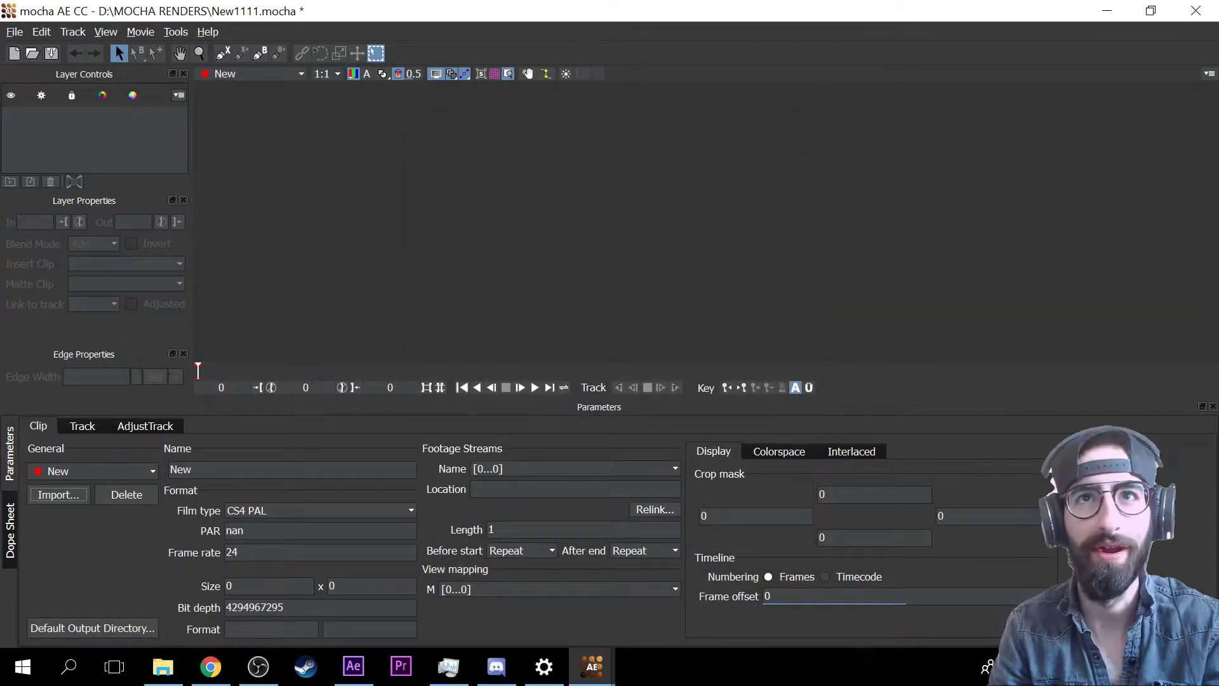
- Import the hcw_laptop_green PNG sequence, starting at hcw_laptop_green.0000.png in Downloads\Laptop, with frames 0 to 218 and the default format settings
left_click(62, 501)
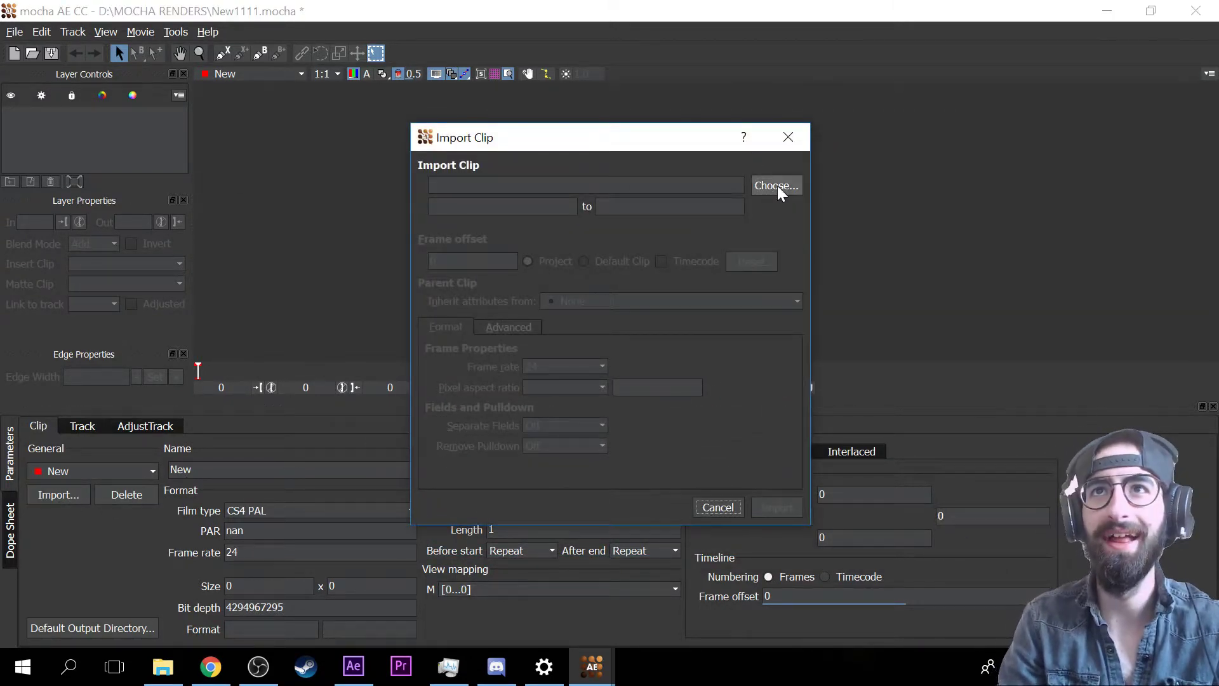
left_click(776, 186)
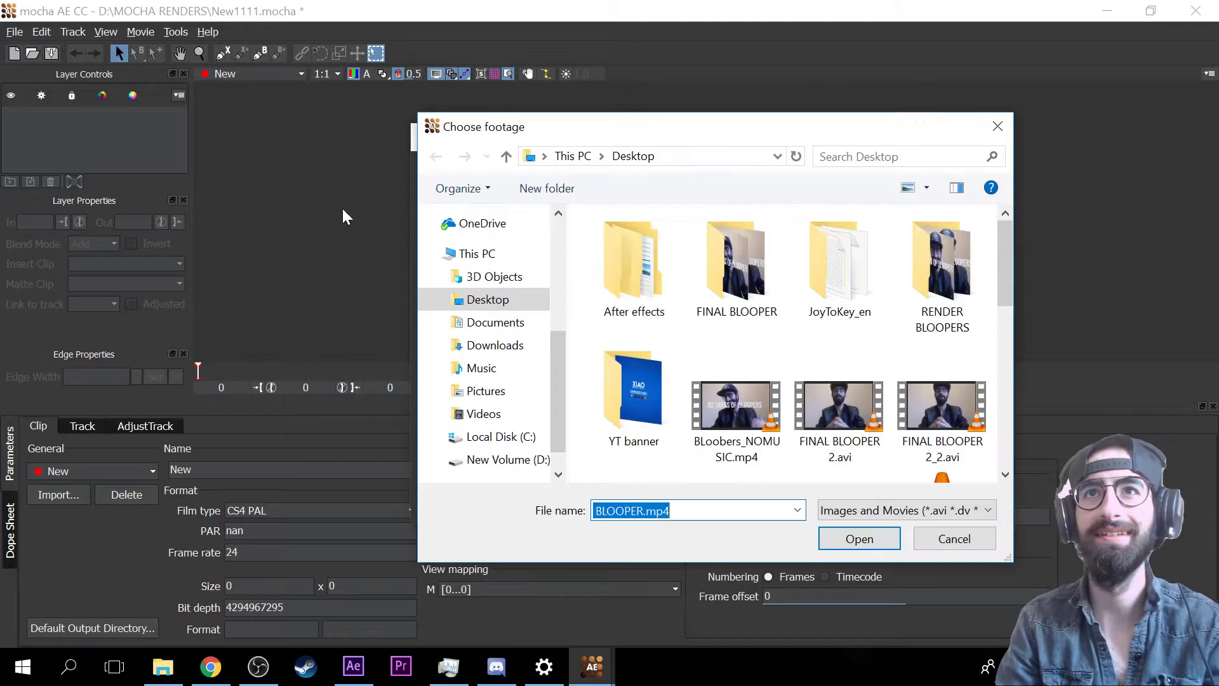
left_click(507, 324)
left_click(516, 346)
double_click(665, 247)
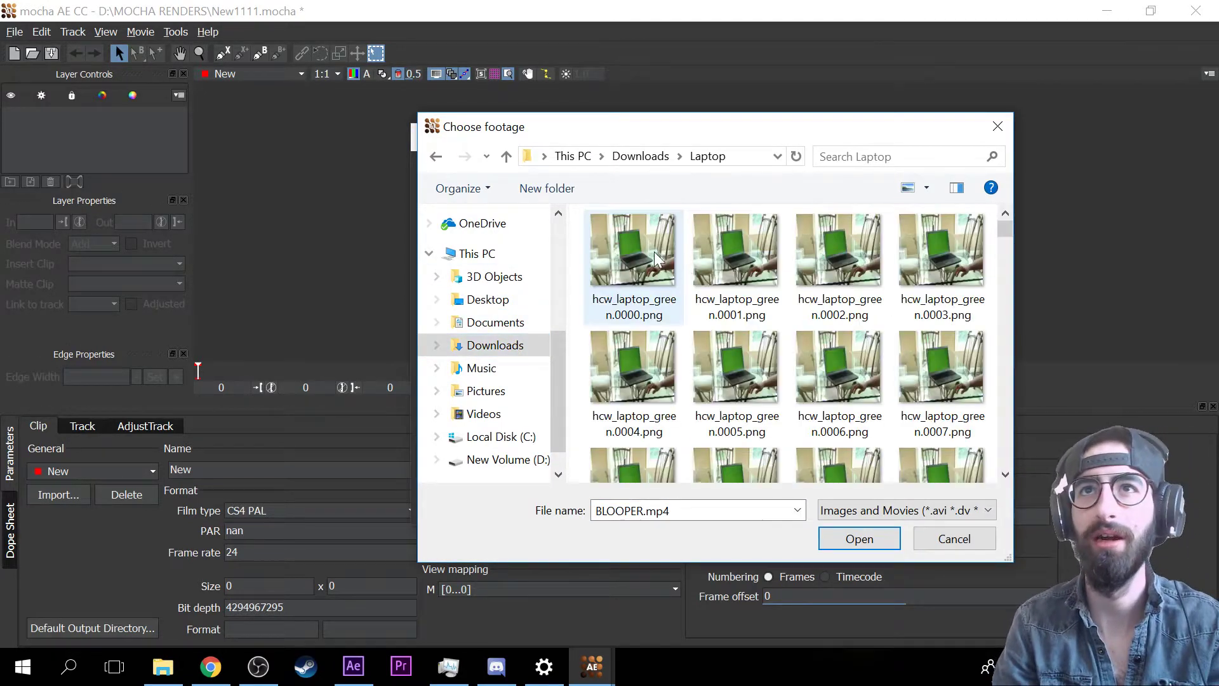
left_click(633, 254)
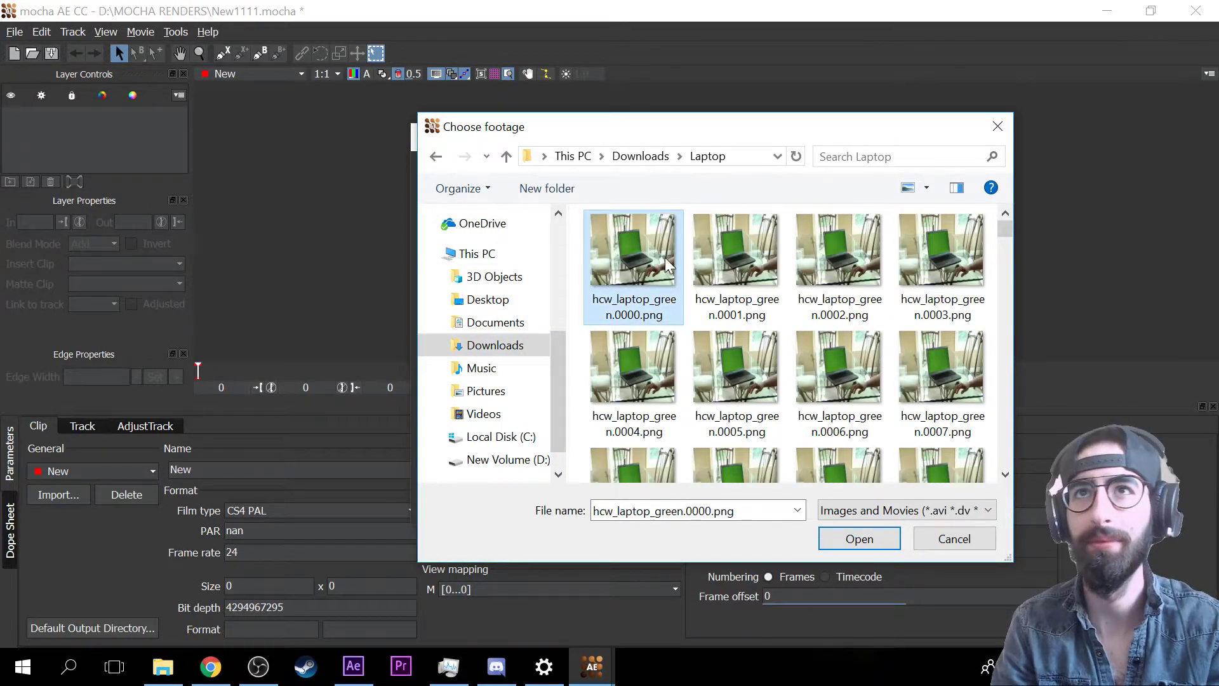
left_click(881, 542)
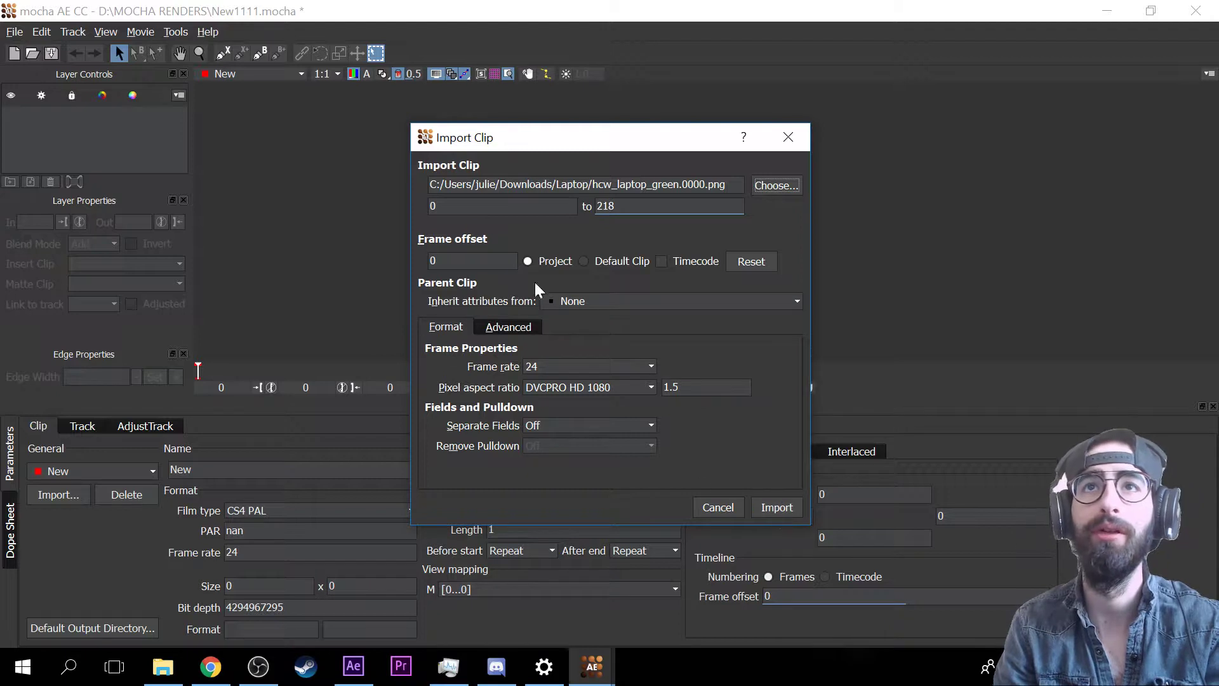
left_click(778, 506)
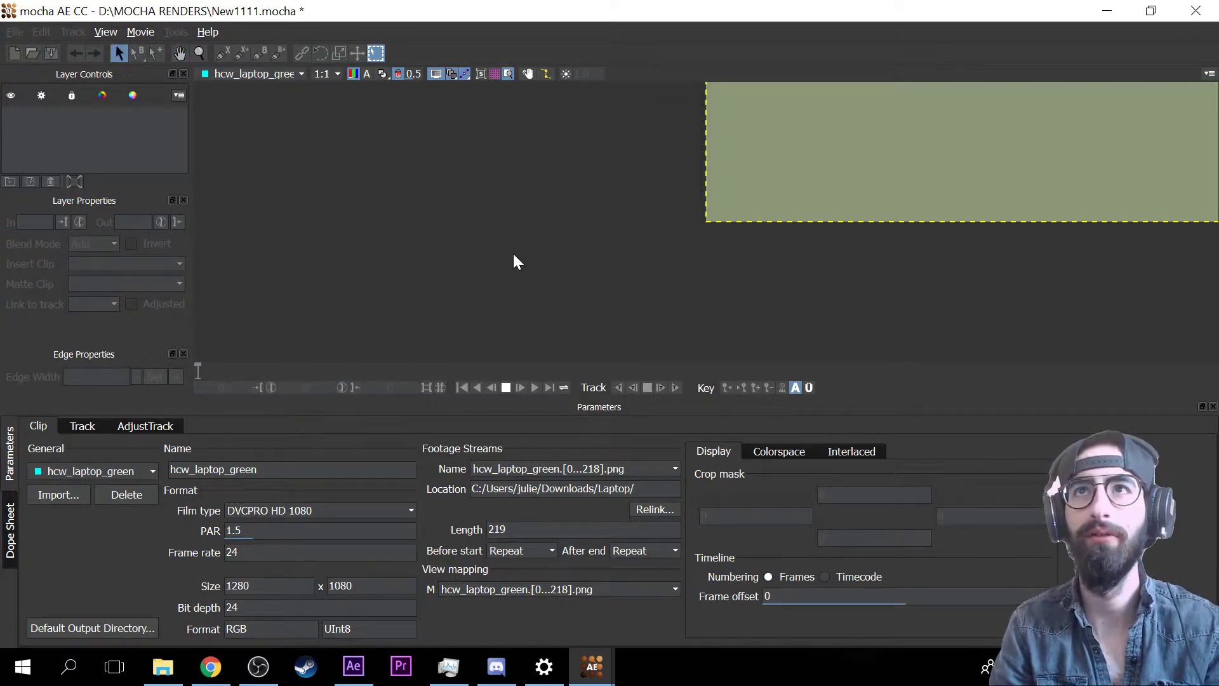
left_click(1151, 10)
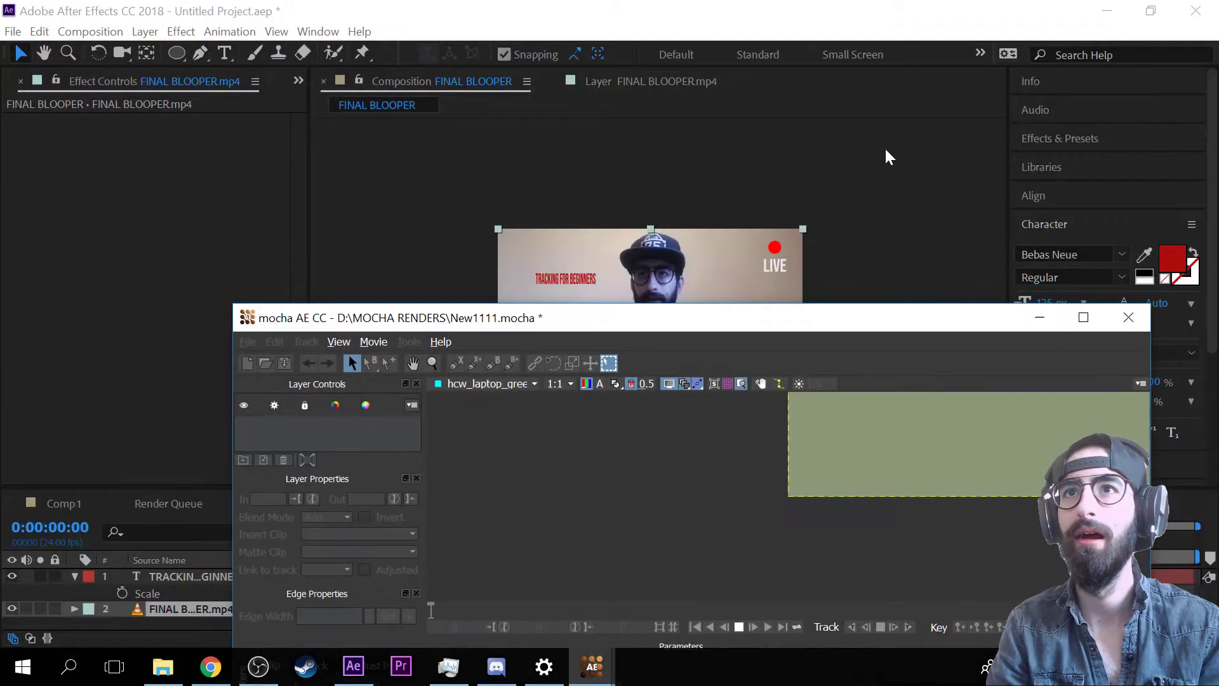
left_click(1084, 318)
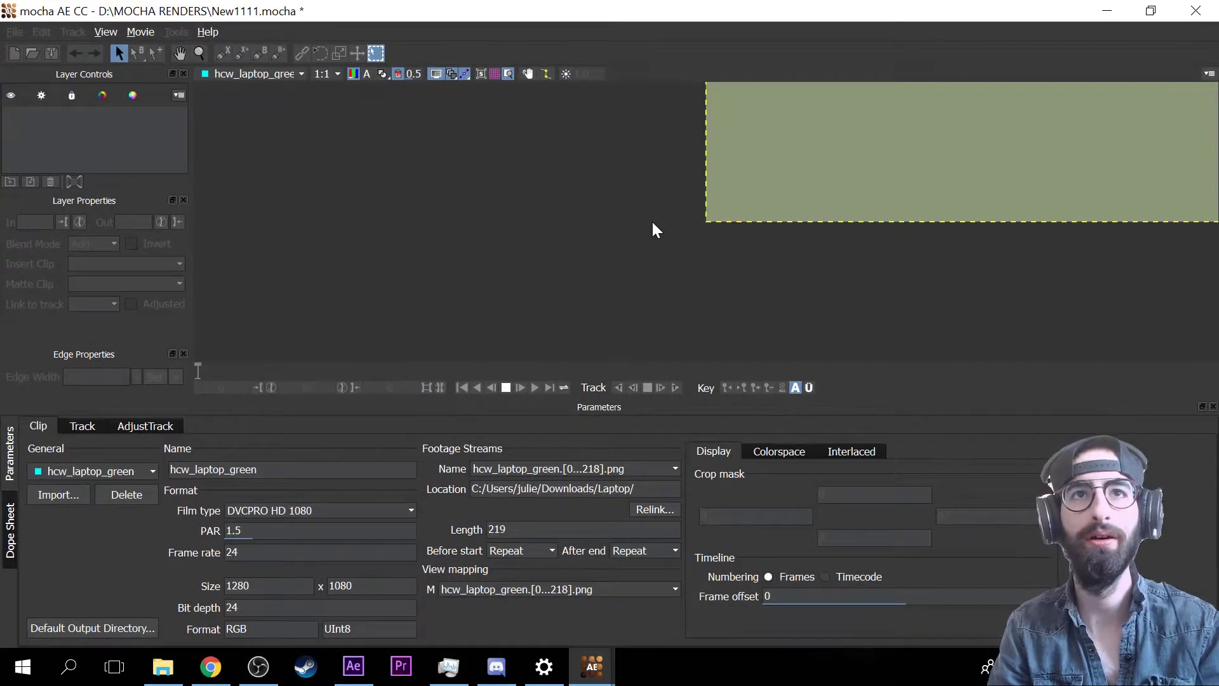
key("x")
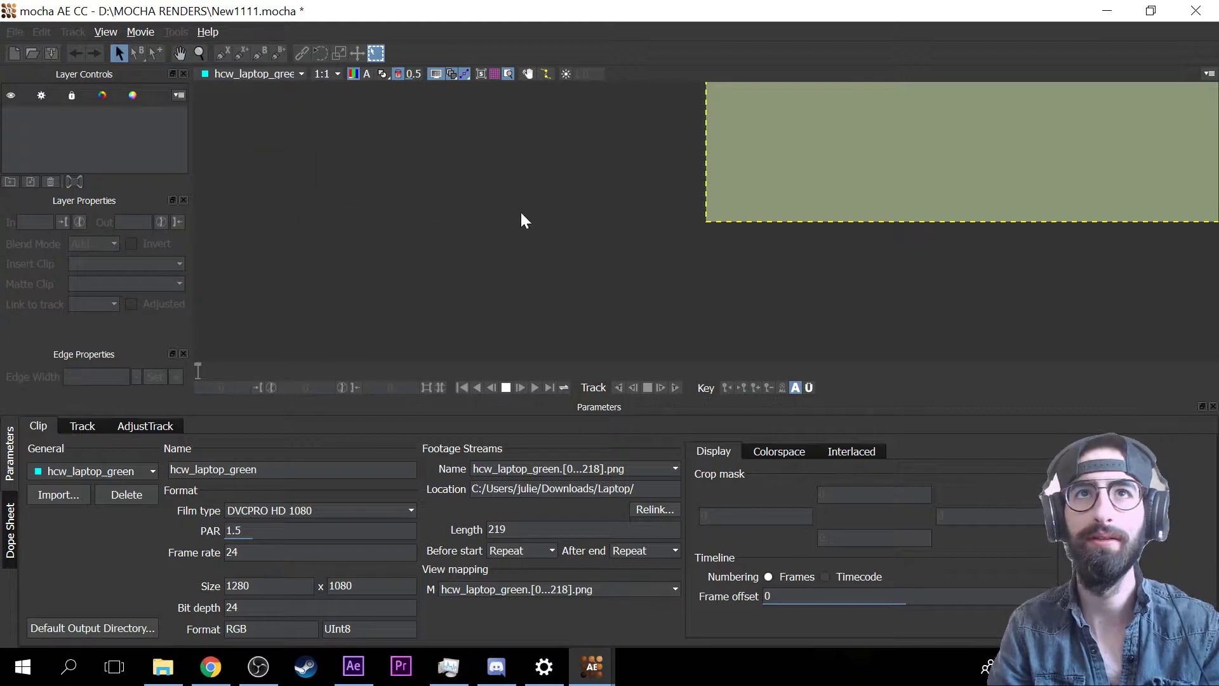
key("x")
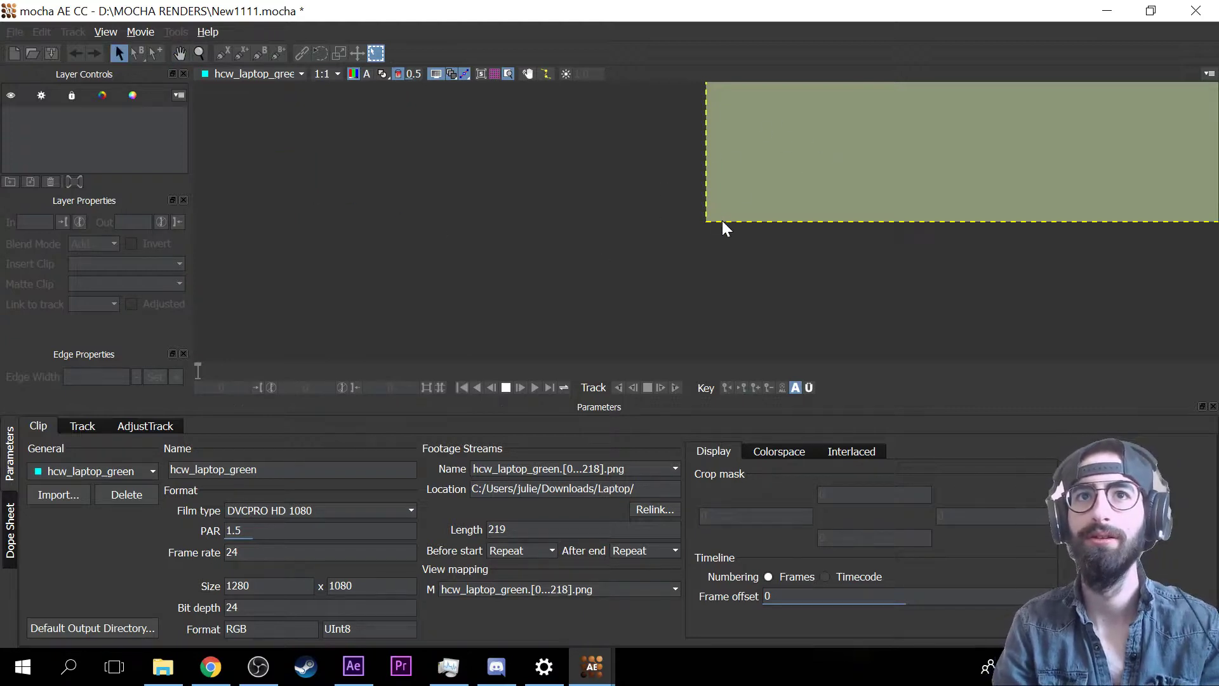
- Set the film type of the hcw_laptop_green clip to DVCPRO HD 720
left_click(318, 512)
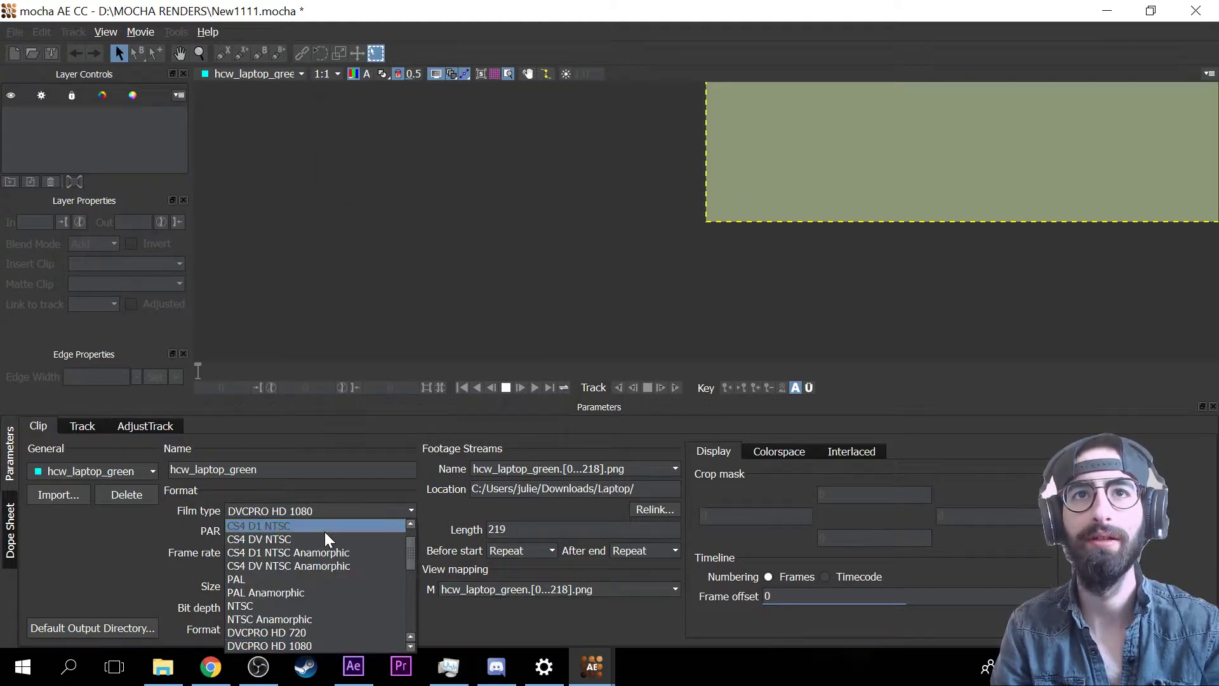
left_click(280, 646)
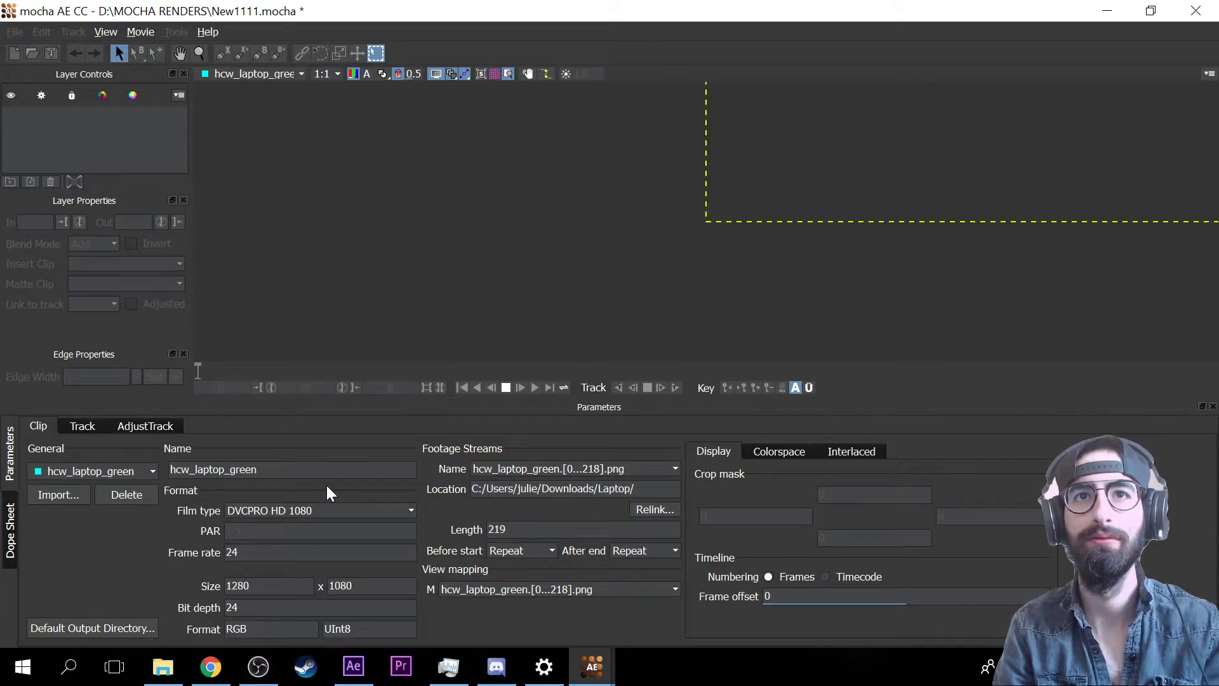
left_click(331, 509)
left_click(301, 630)
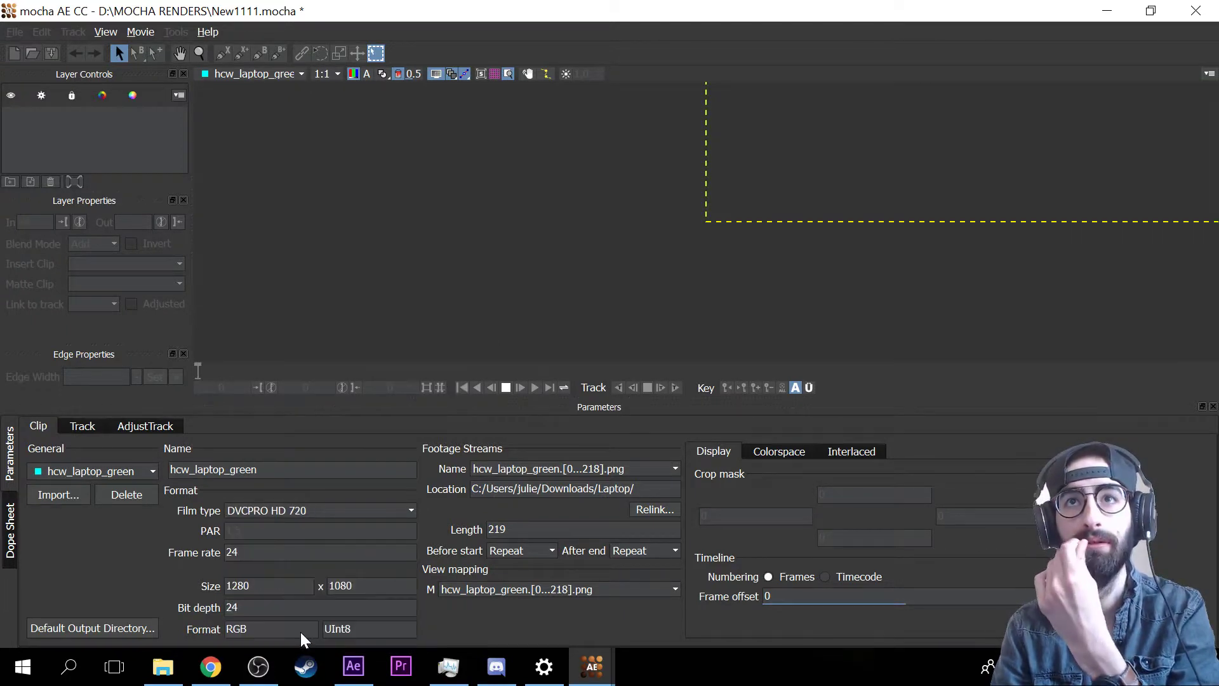
left_click(341, 510)
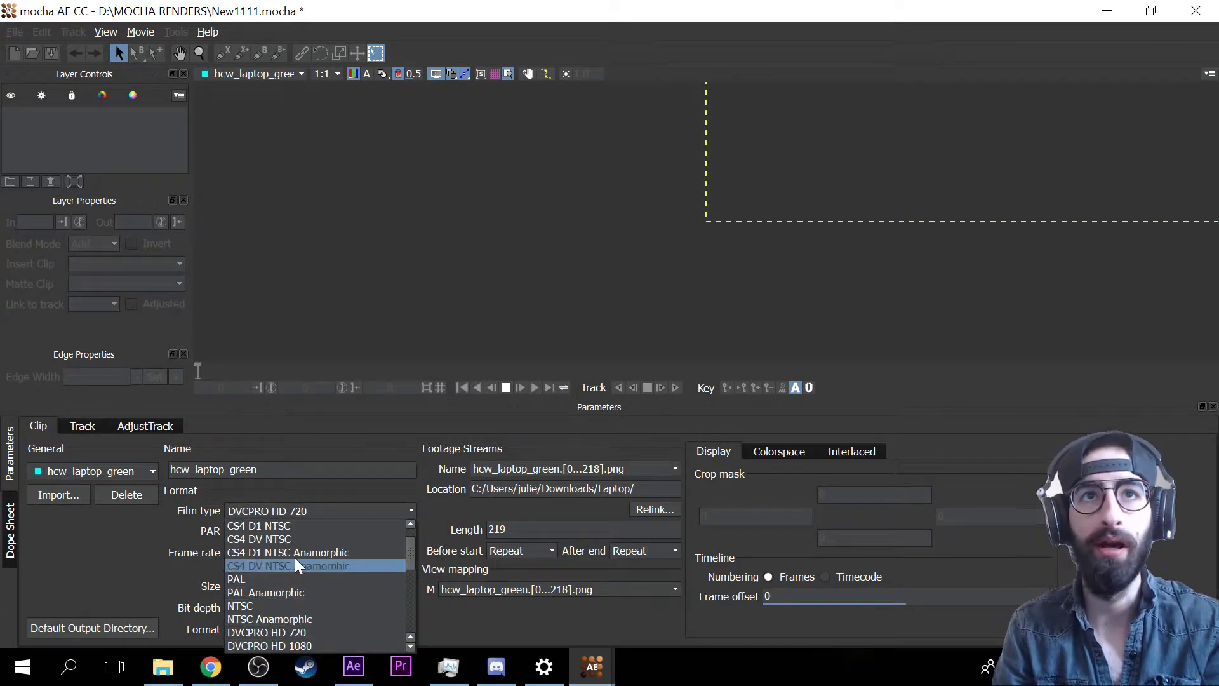
left_click(265, 512)
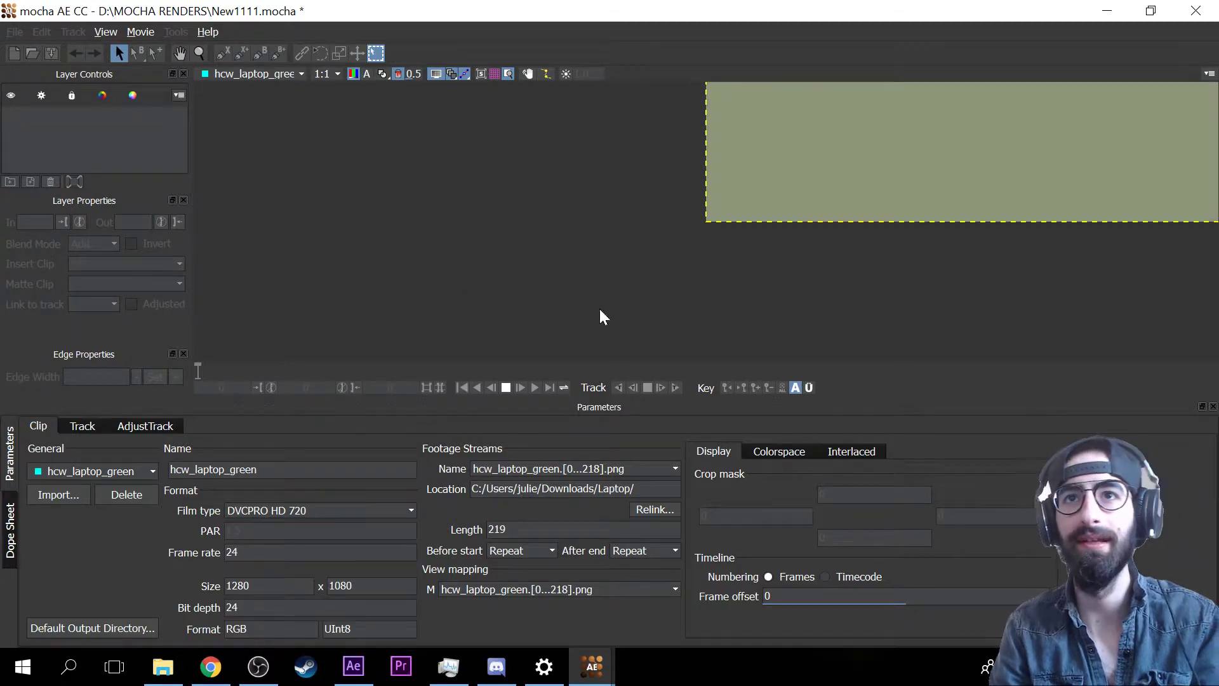
- Close the New1111 project without saving its changes and switch to the mocha AE window with the tt project
left_click(1193, 11)
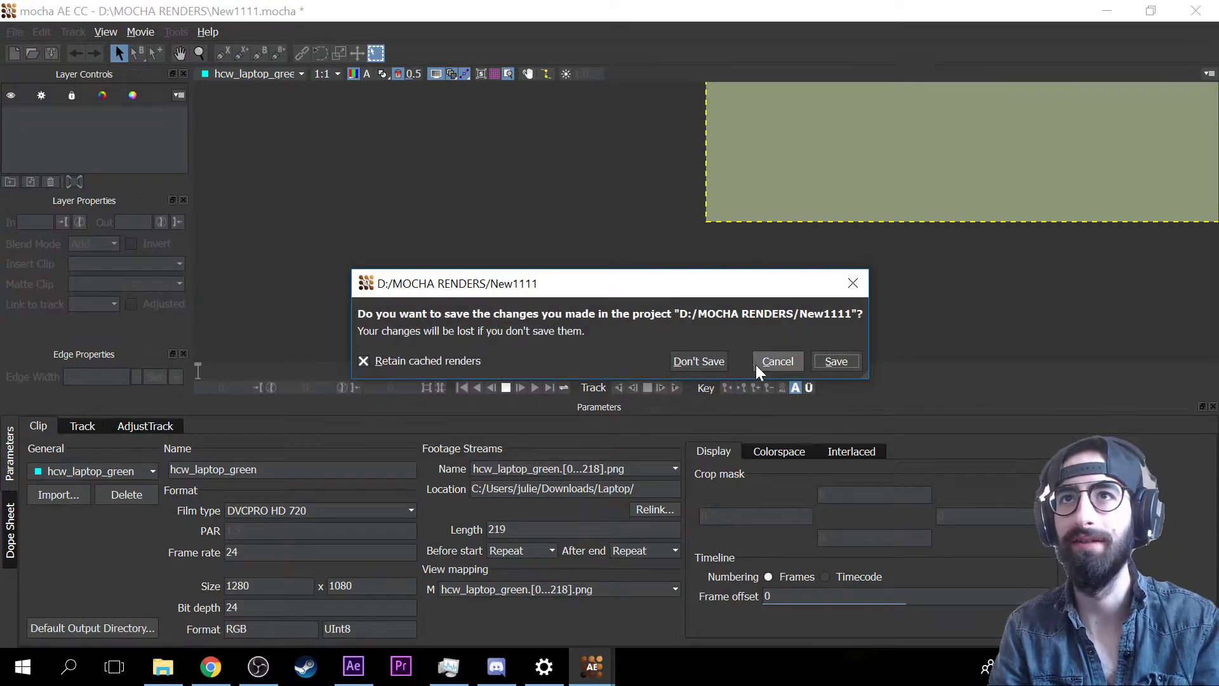
left_click(721, 363)
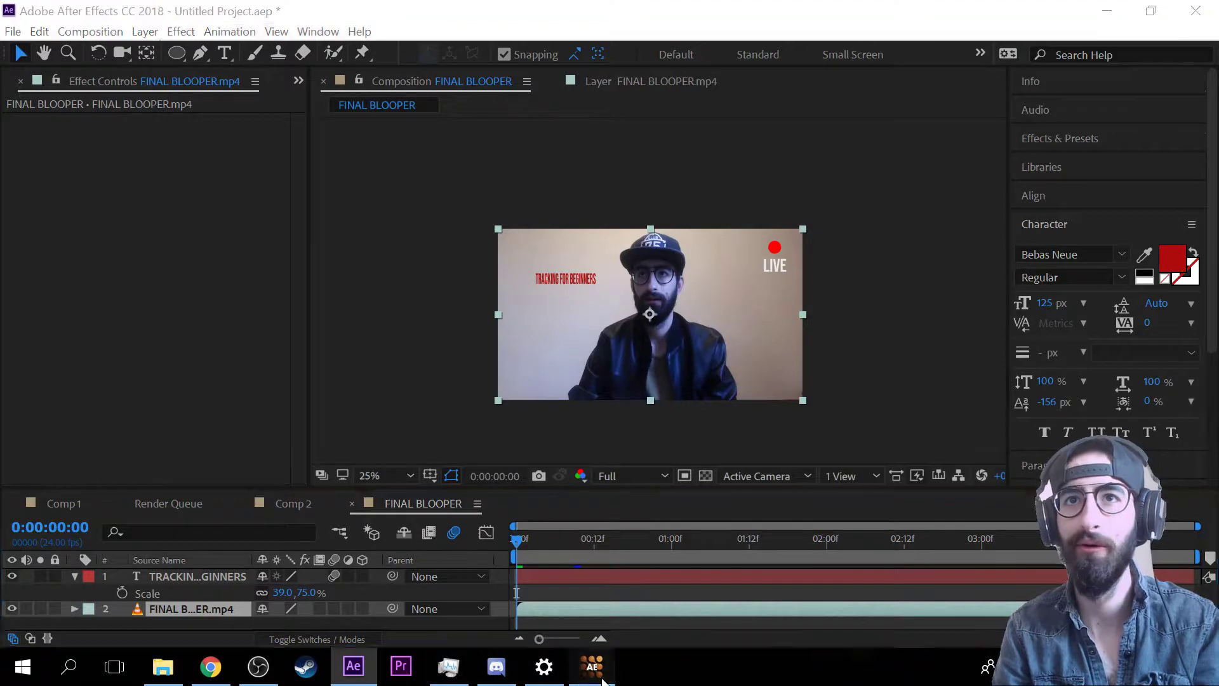
left_click(597, 670)
left_click(39, 426)
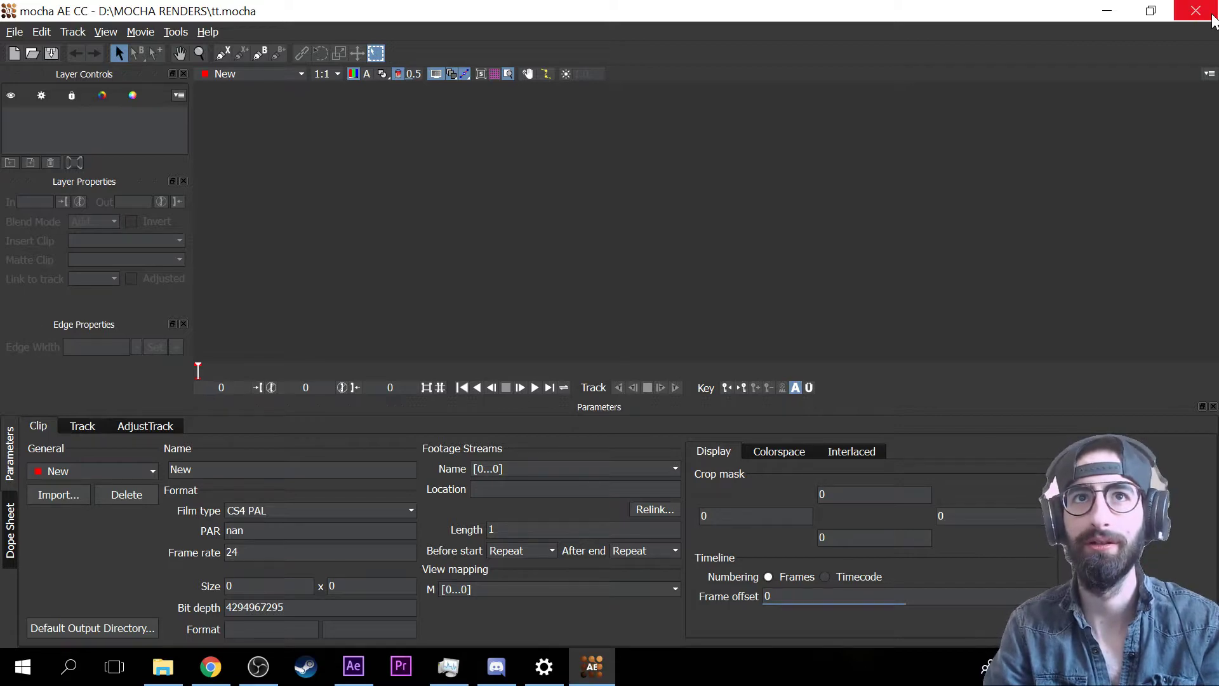
- Choose hcw_laptop_green.0000.png from Downloads\Laptop as the clip to import into the tt project and review its format and advanced options
left_click(62, 499)
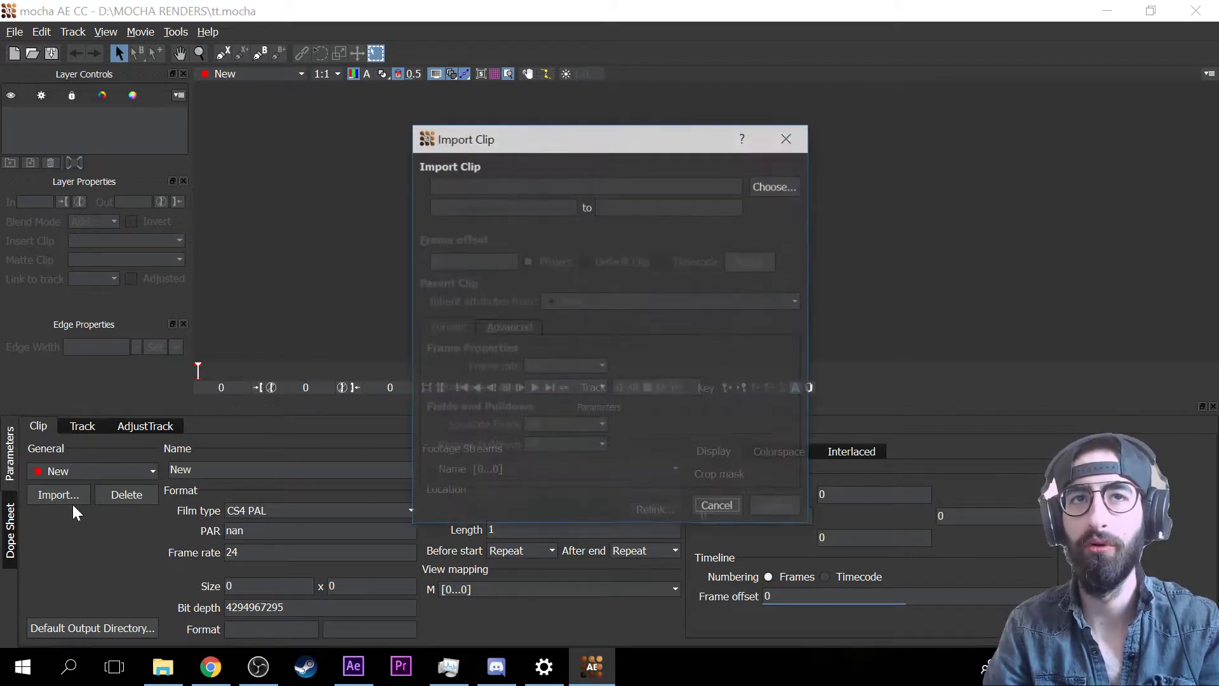
left_click(764, 185)
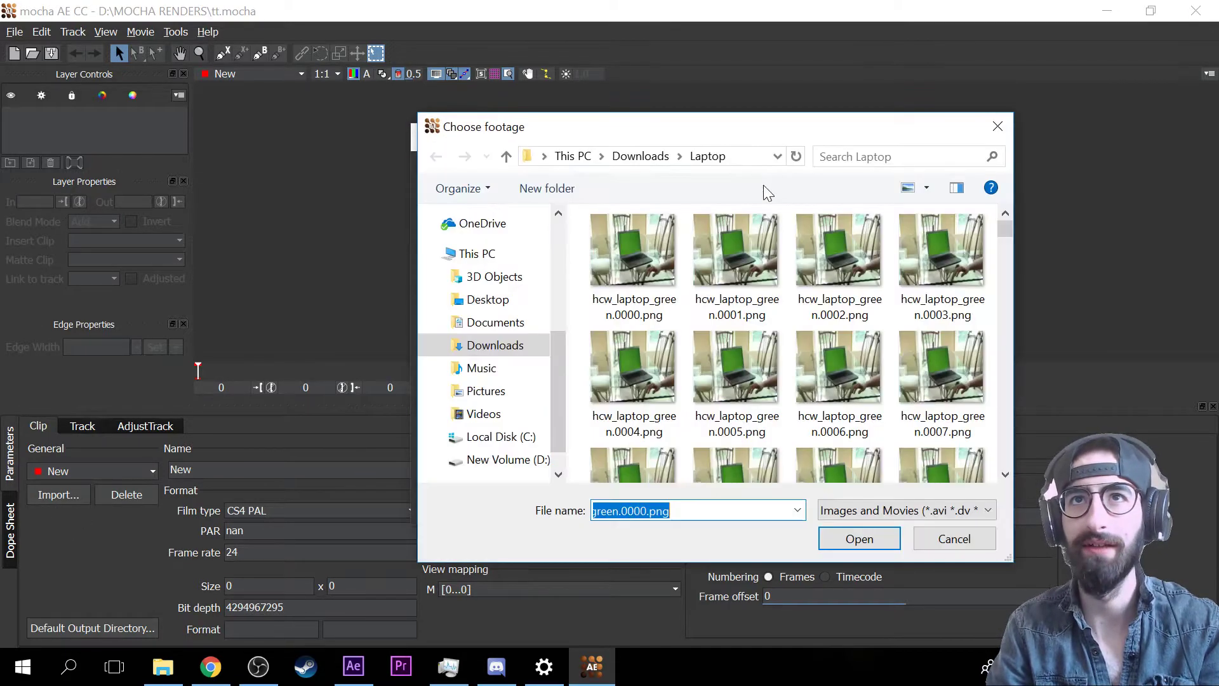
left_click(639, 244)
left_click(873, 536)
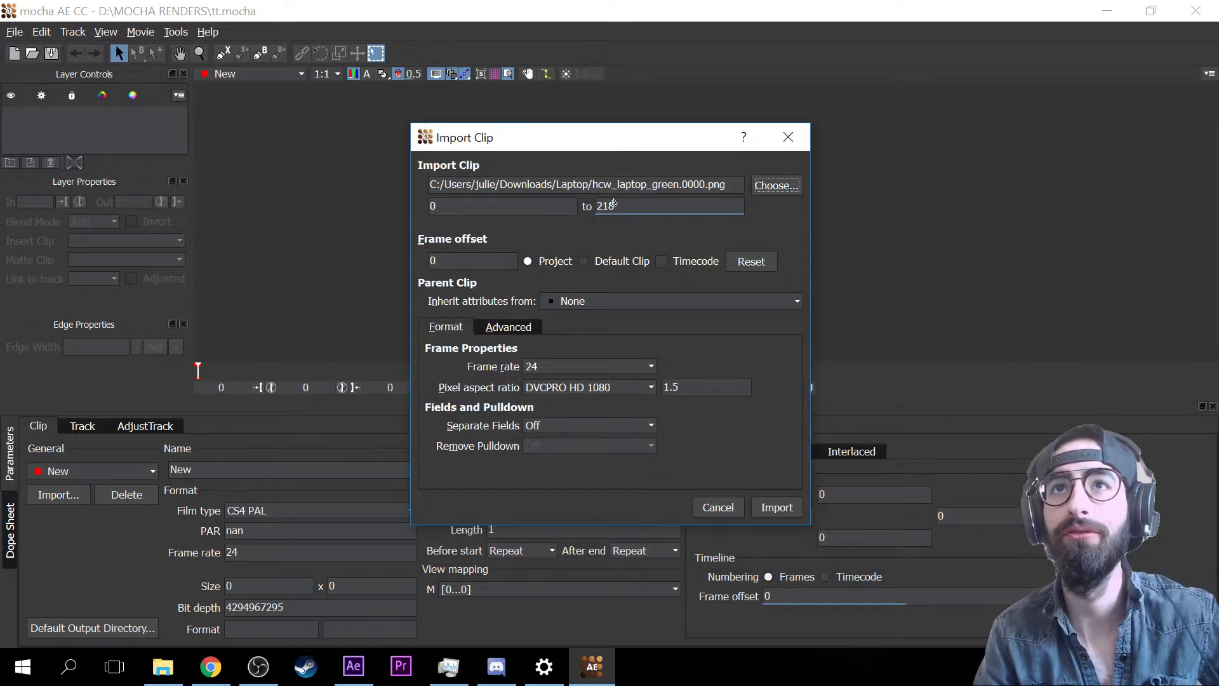
left_click(501, 325)
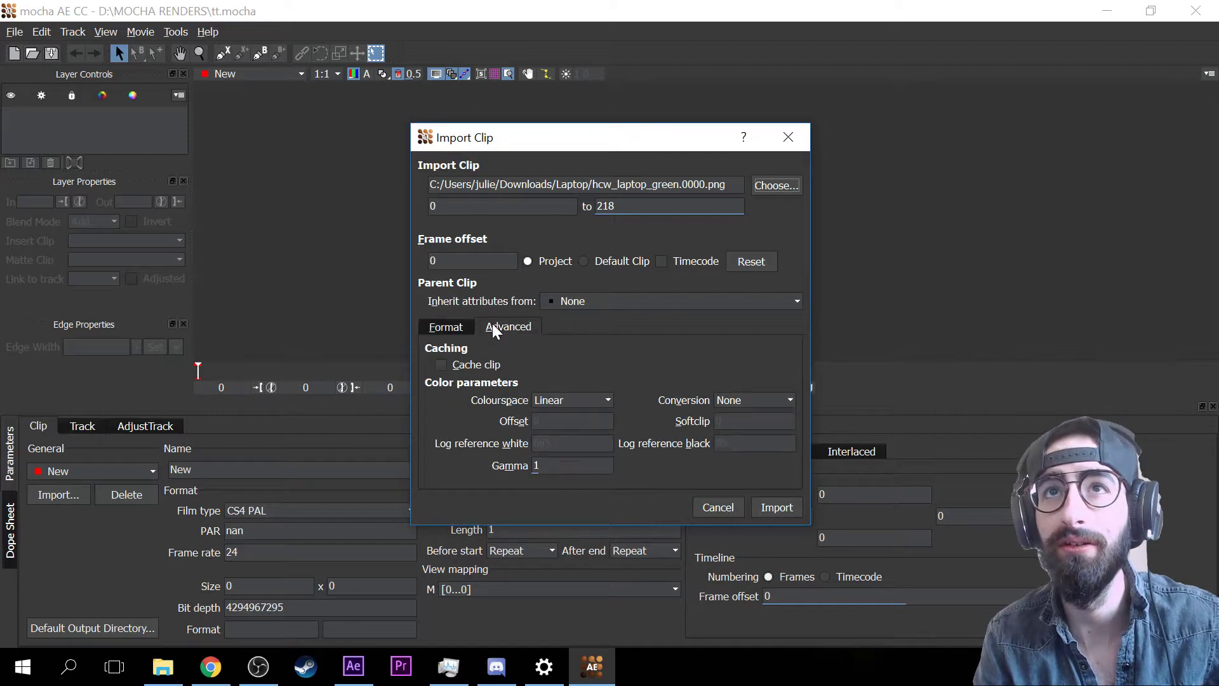
left_click(452, 326)
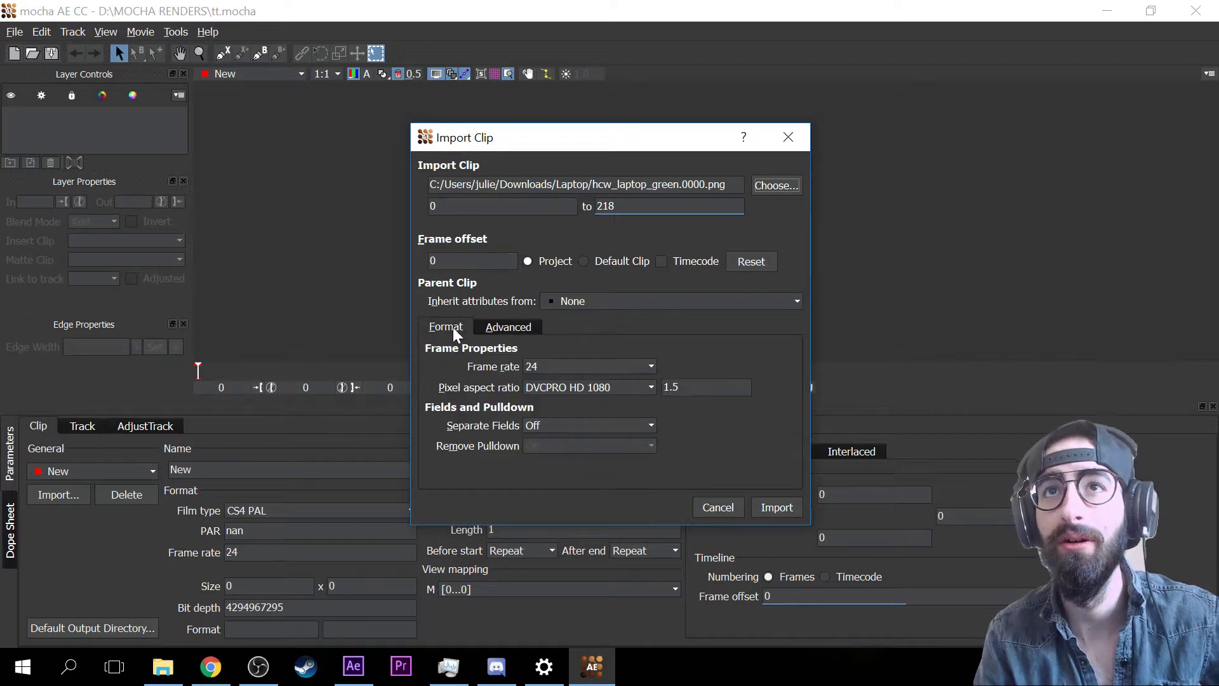
left_click(616, 386)
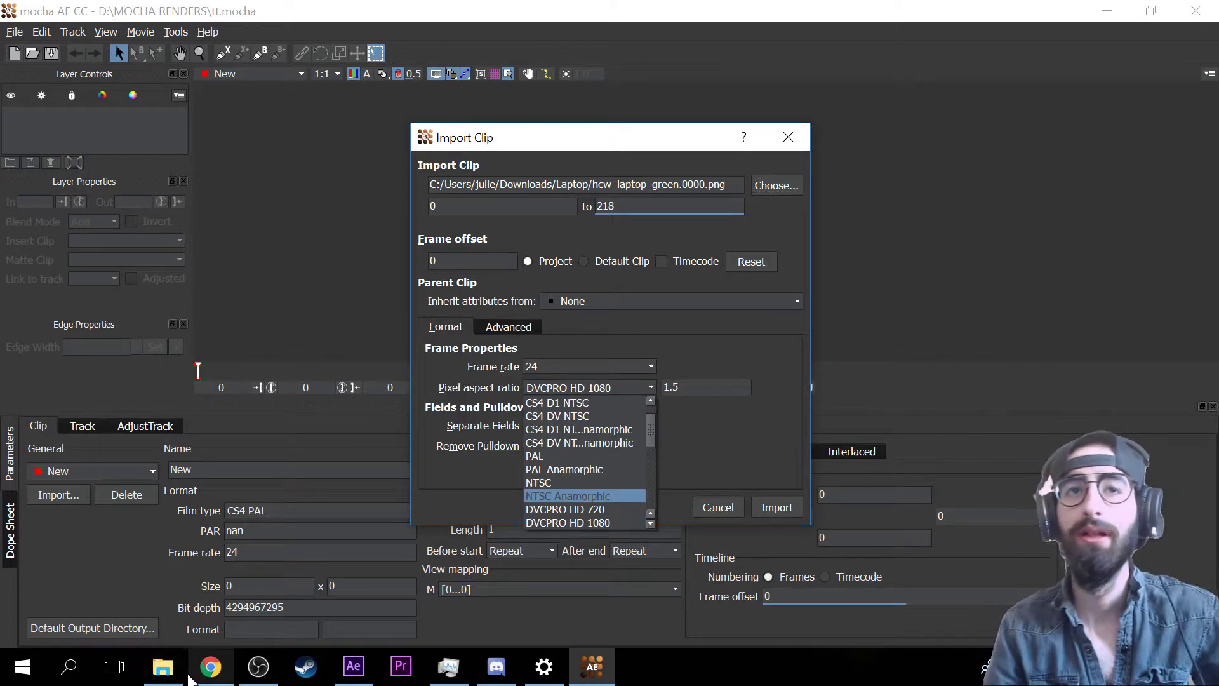
- Read the ! Super Important Read Me !.txt file in the Downloads\Laptop folder in File Explorer, then close it
left_click(163, 666)
double_click(546, 125)
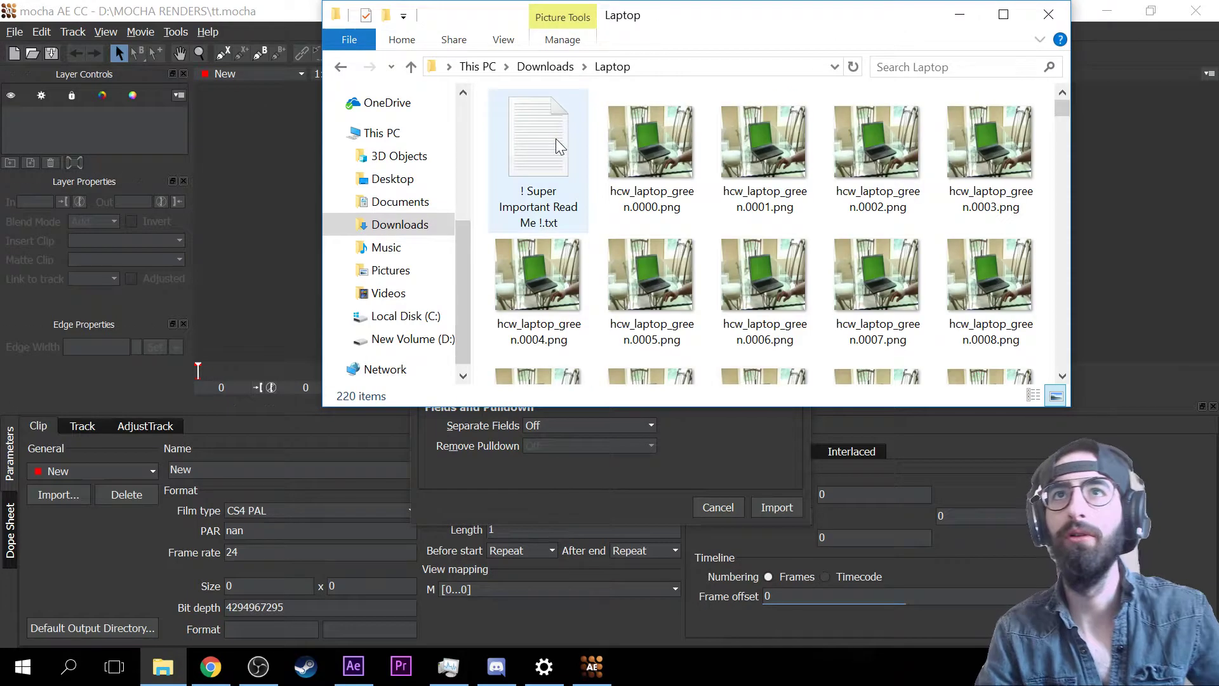
left_click(651, 153)
double_click(533, 148)
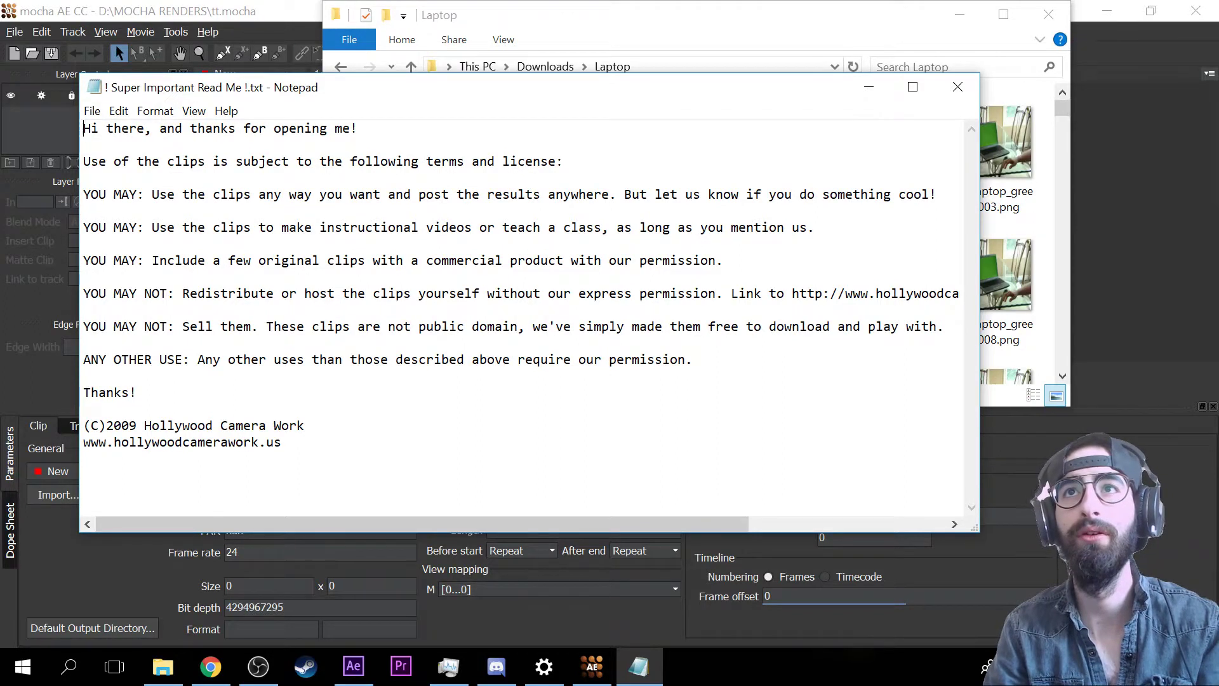
left_click(941, 99)
- Check the image dimensions and file details in the properties of hcw_laptop_green.0000.png
left_click(675, 135)
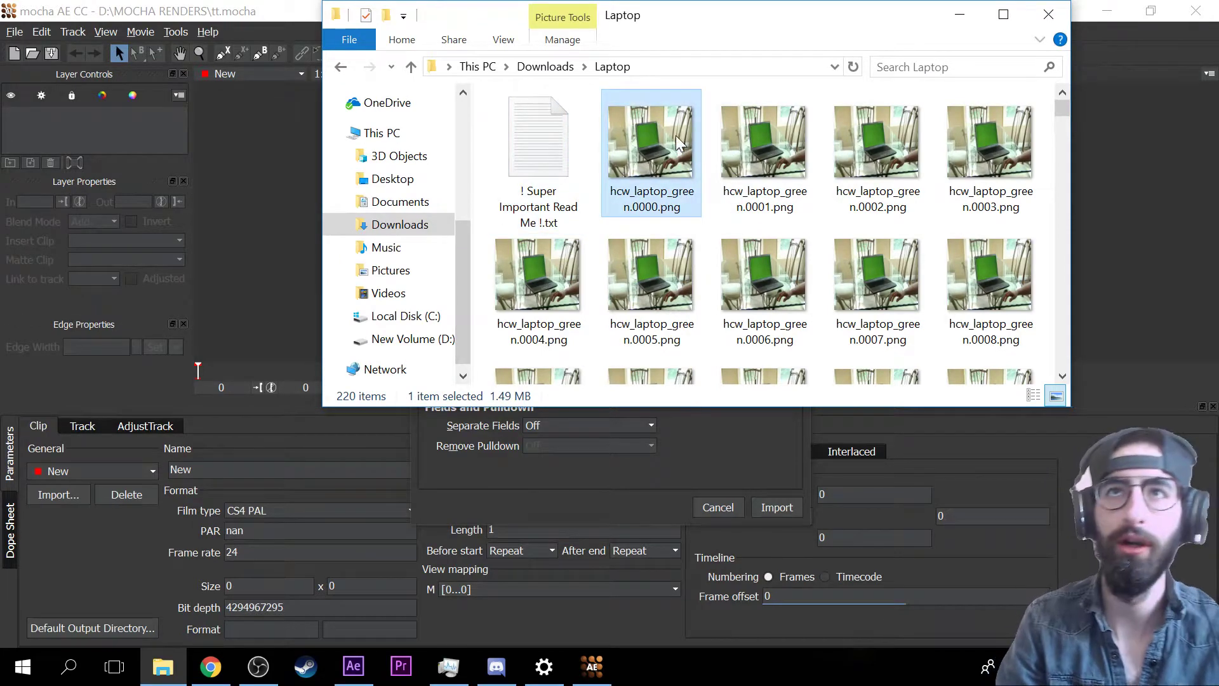
right_click(691, 158)
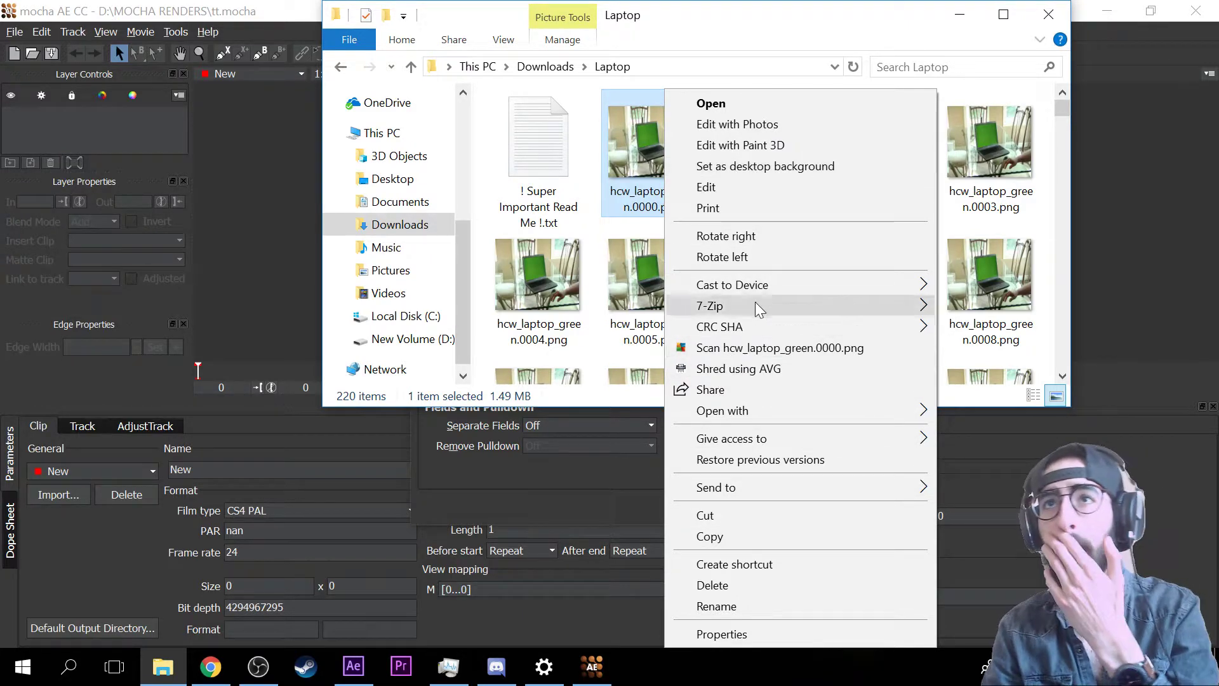
left_click(770, 635)
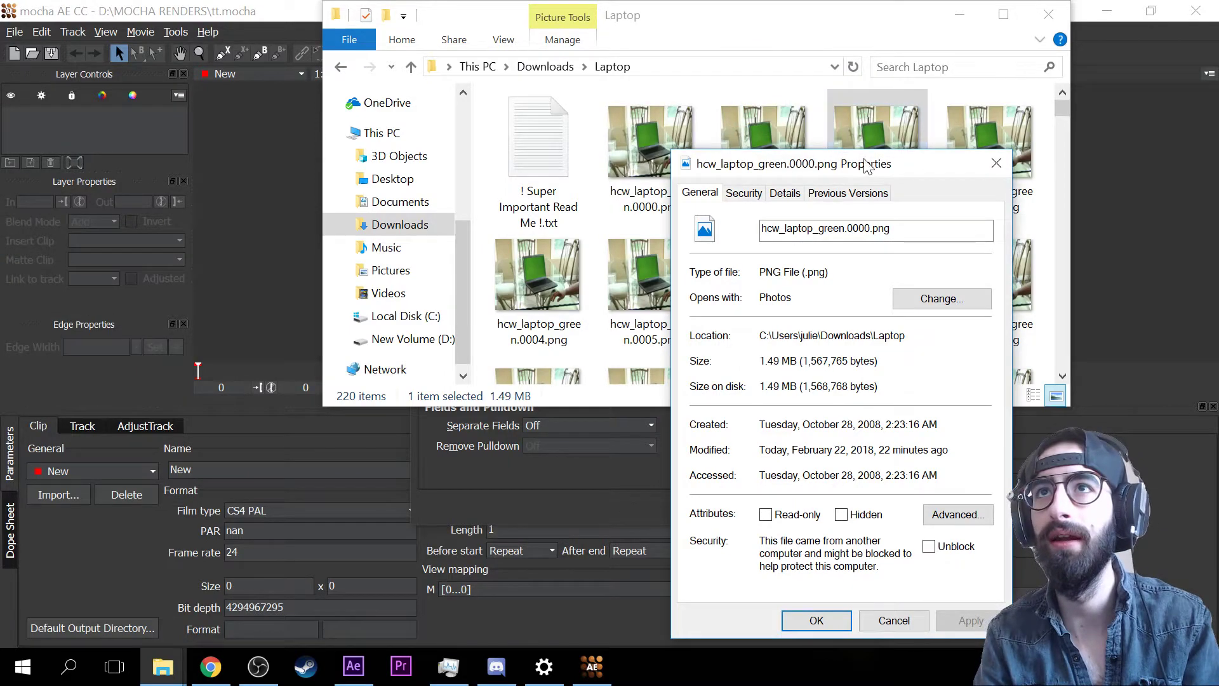
left_click_drag(867, 165, 321, 37)
left_click_drag(933, 430, 457, 106)
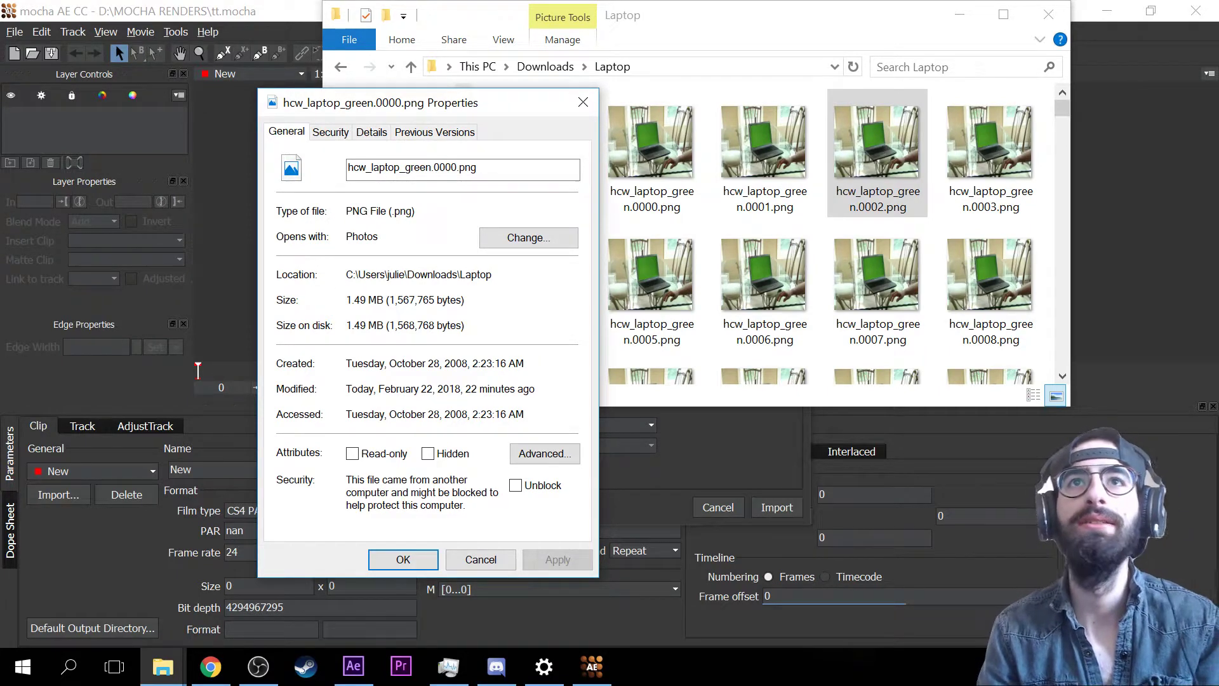
left_click(353, 134)
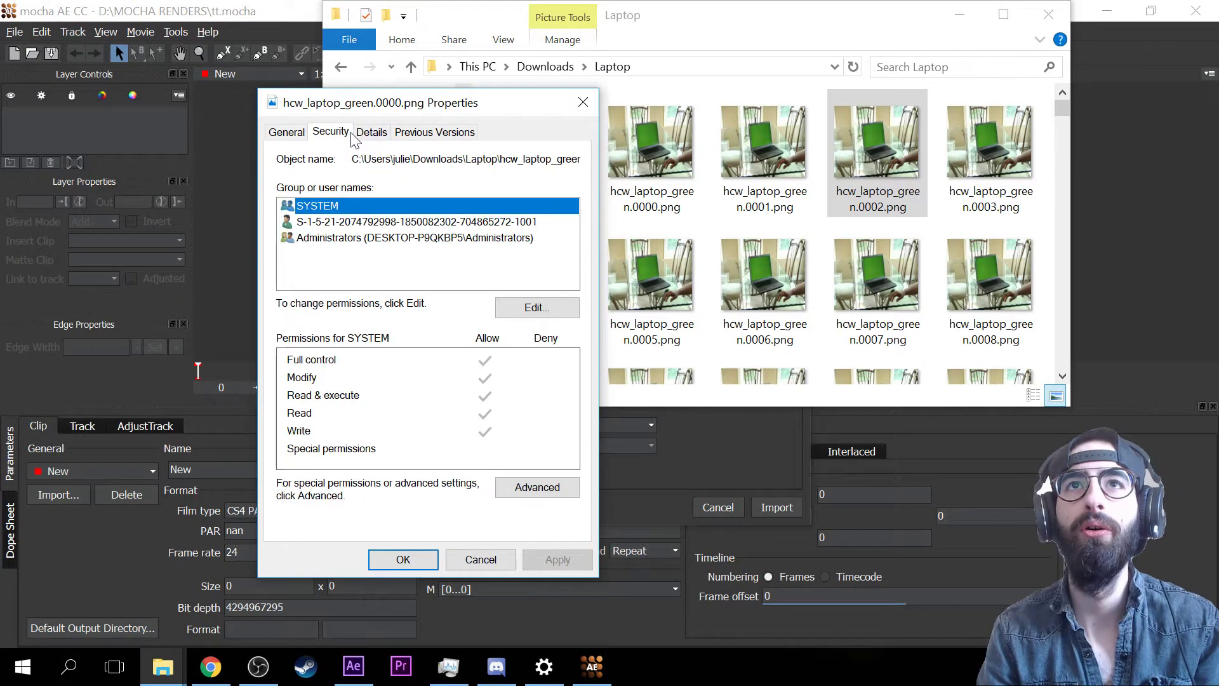
left_click(372, 133)
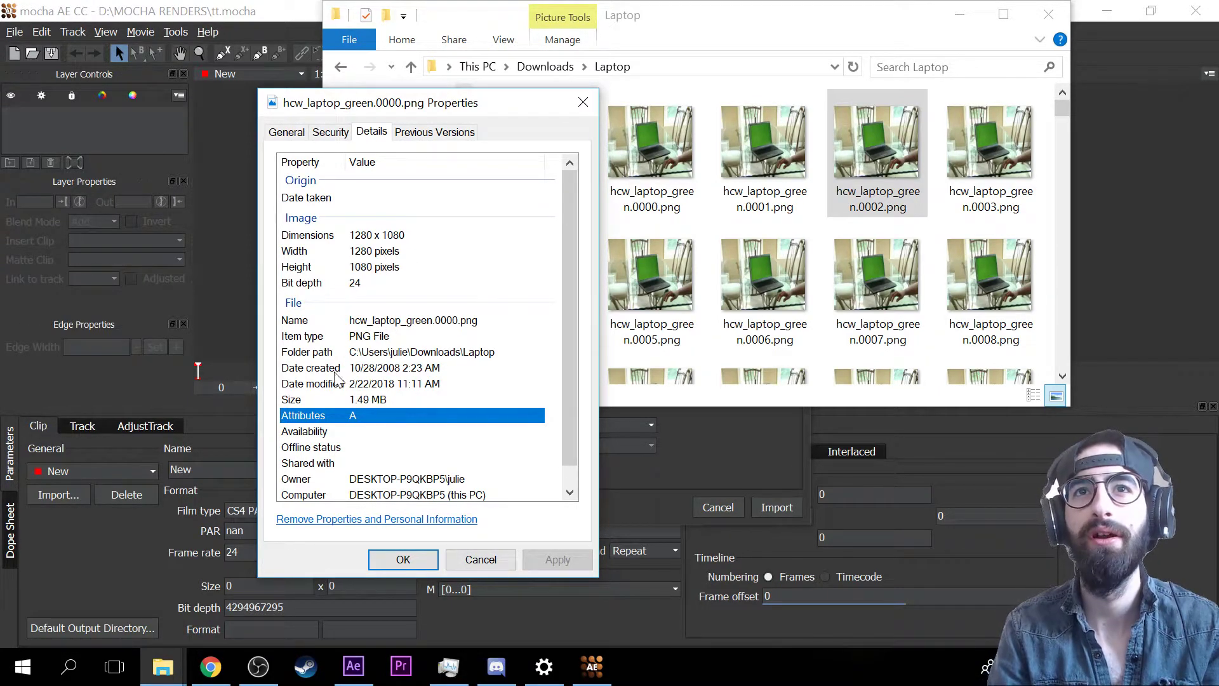
left_click(402, 568)
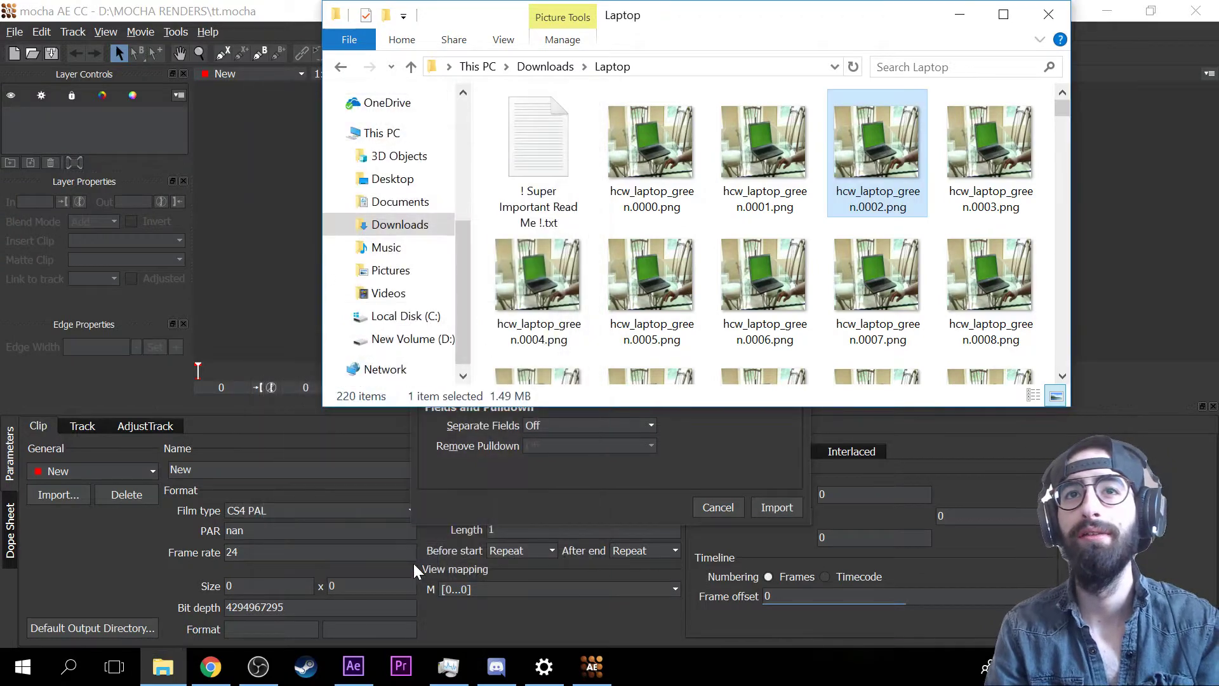
- Return to mocha AE and import the hcw_laptop_green sequence, frames 0 to 218, at 24 fps with the DVCPRO HD 1080 pixel aspect ratio
left_click(234, 246)
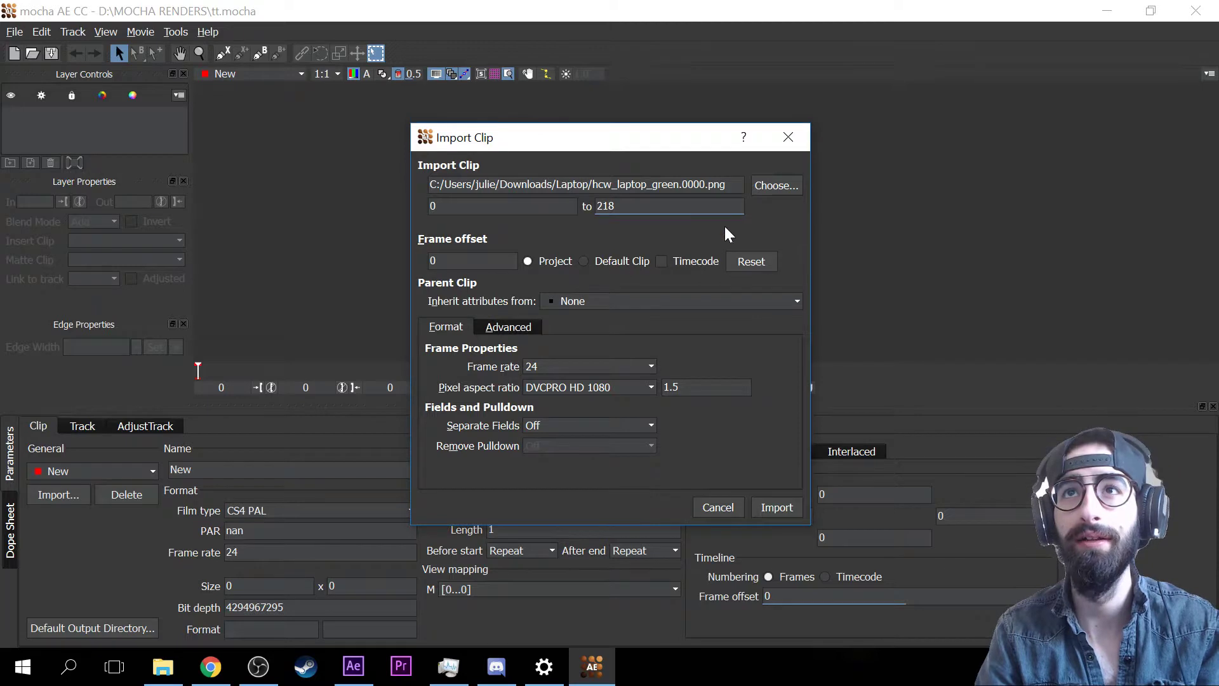
left_click(497, 328)
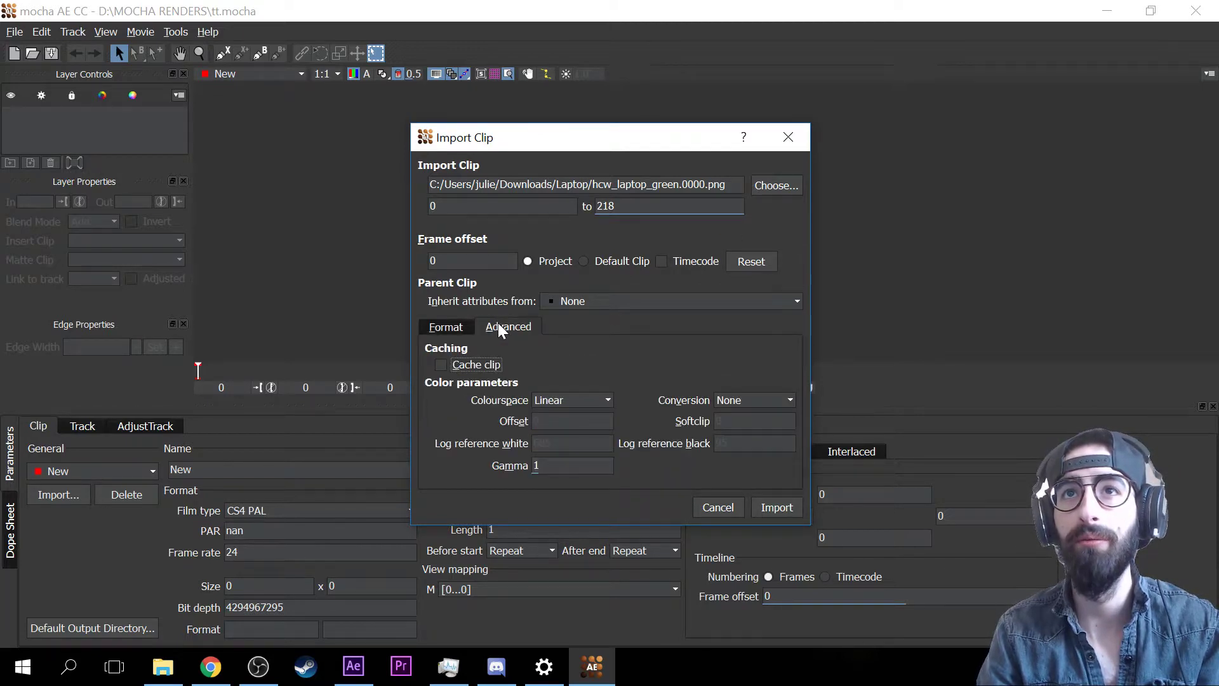
left_click(444, 328)
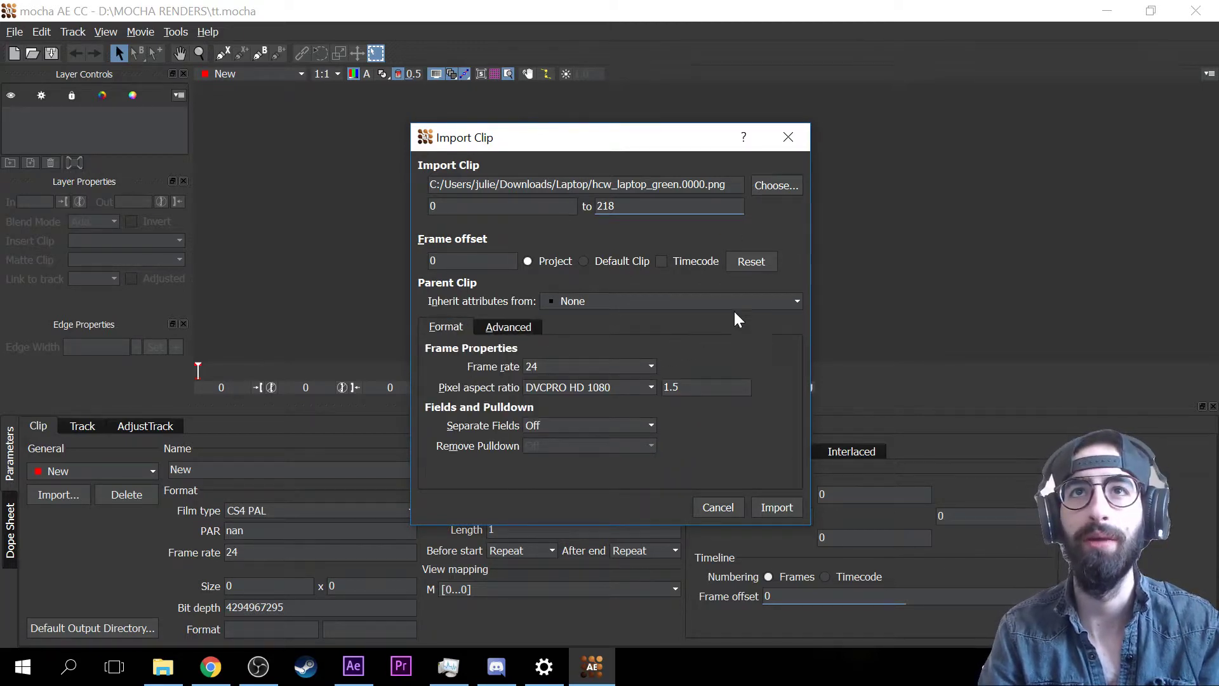
left_click(770, 507)
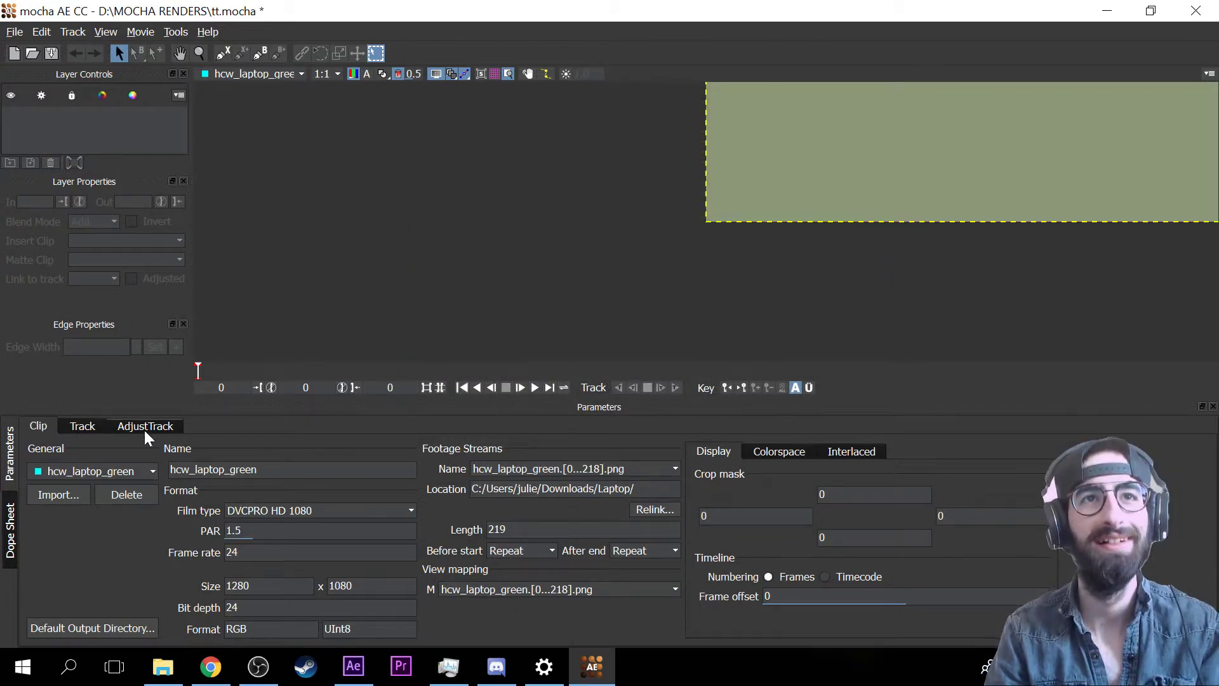
left_click(100, 424)
left_click(162, 429)
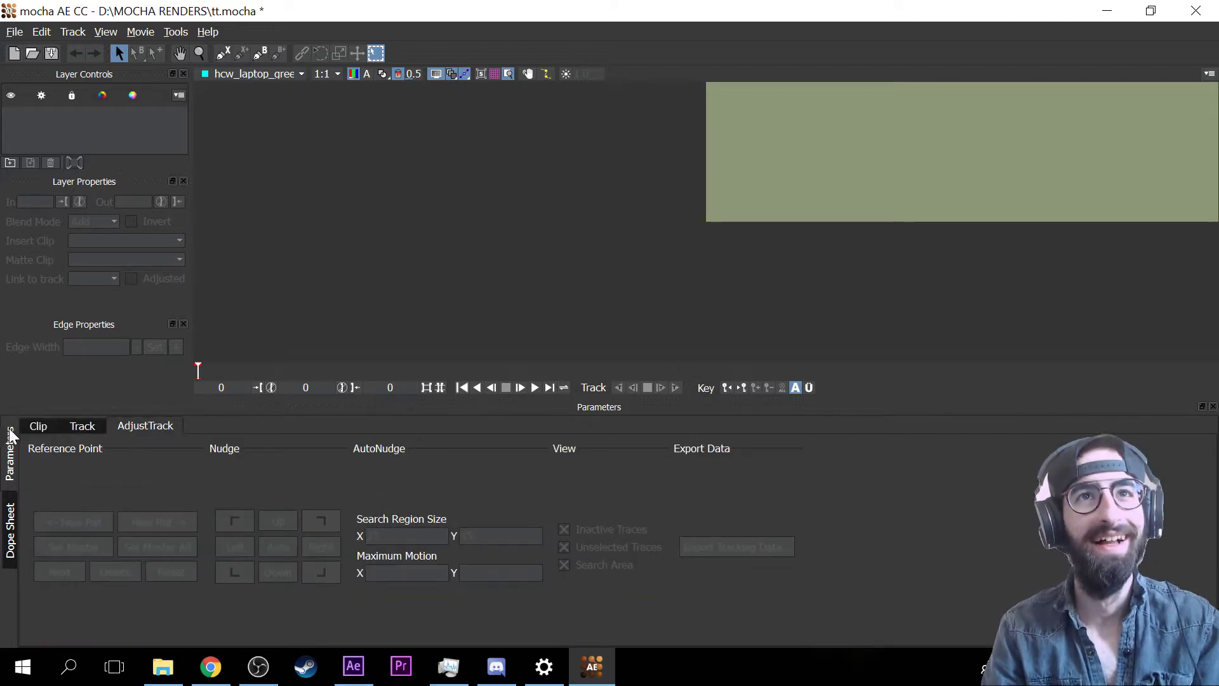
left_click(46, 431)
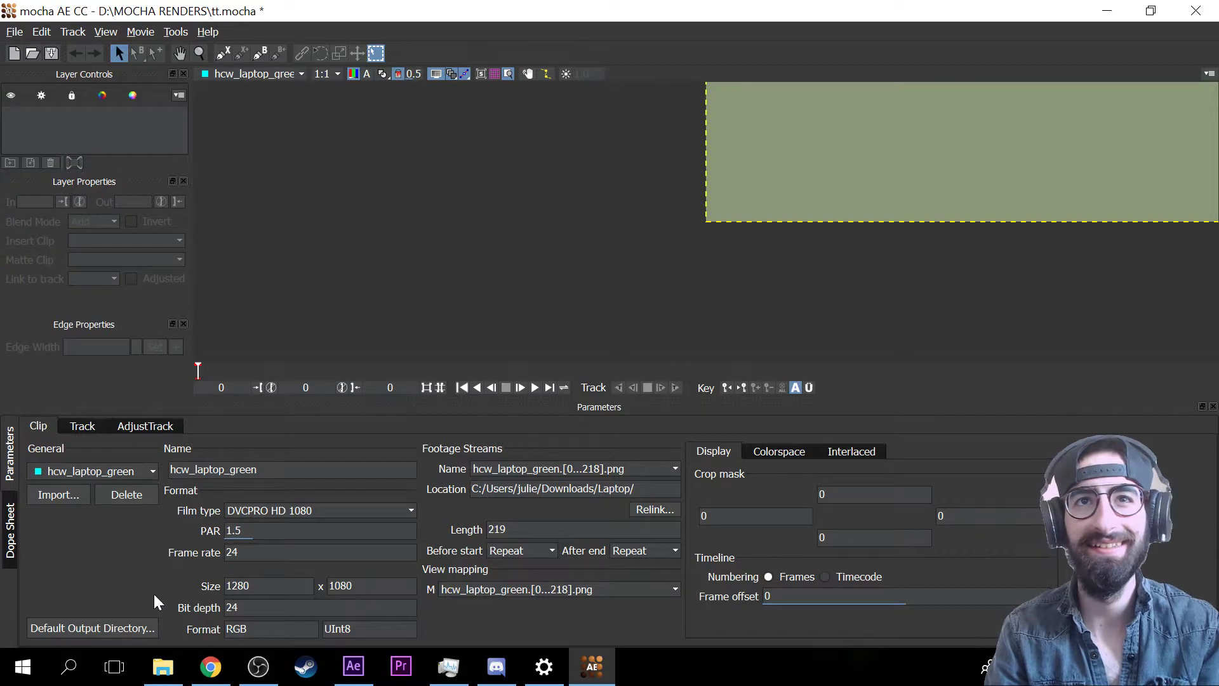
key("x")
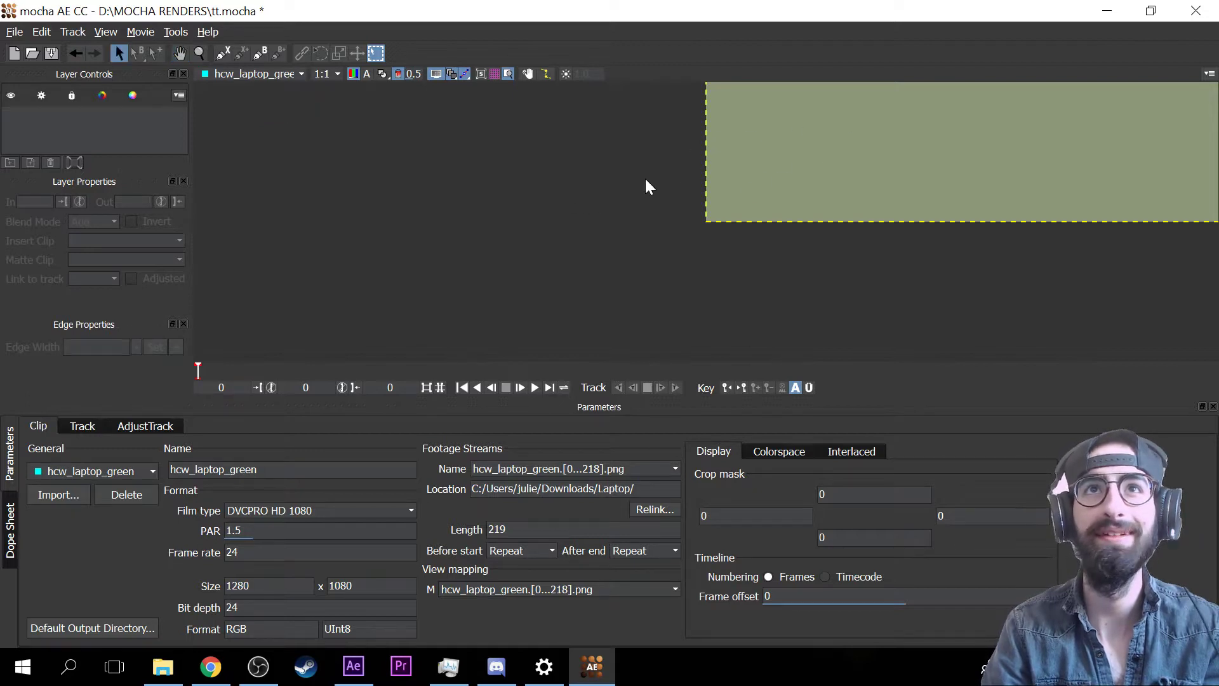
- Close the tt project in mocha AE without saving its changes
left_click(1213, 7)
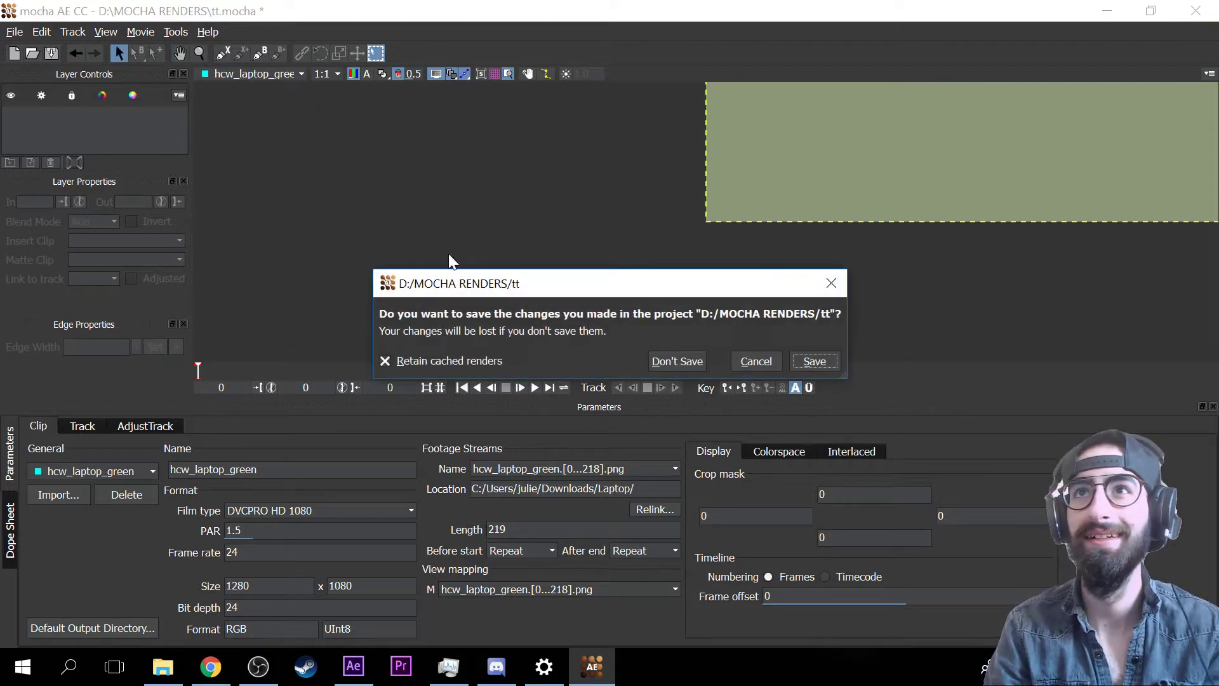
left_click(757, 363)
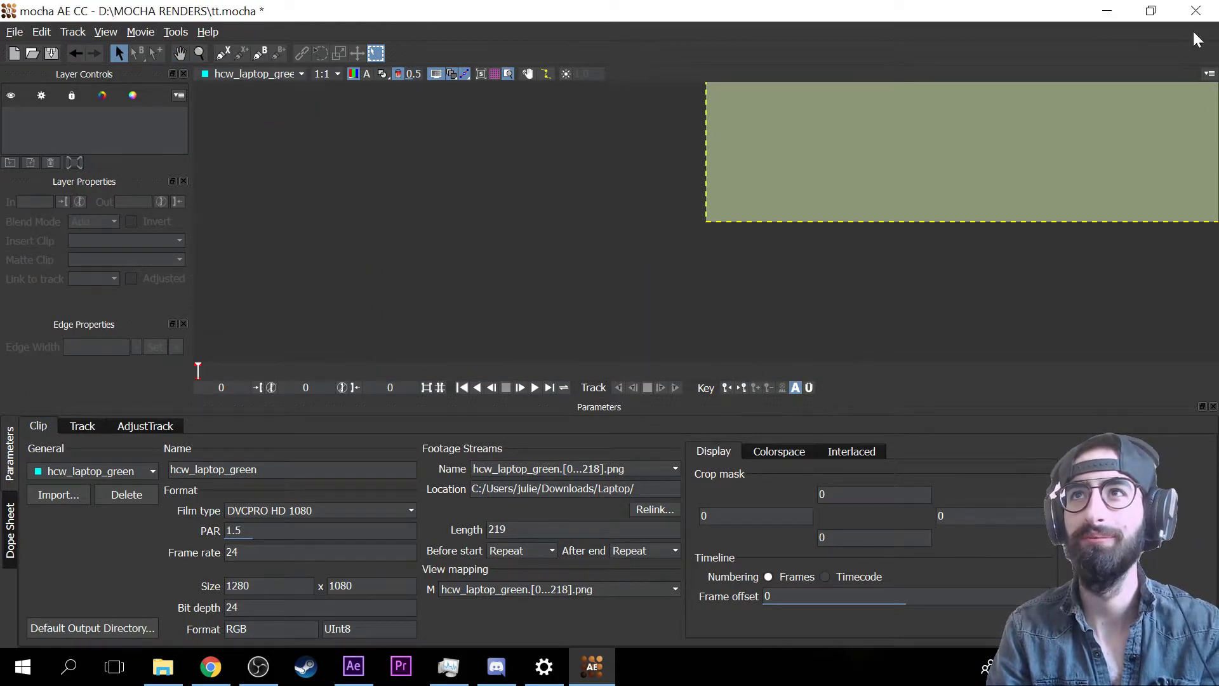
left_click(1196, 10)
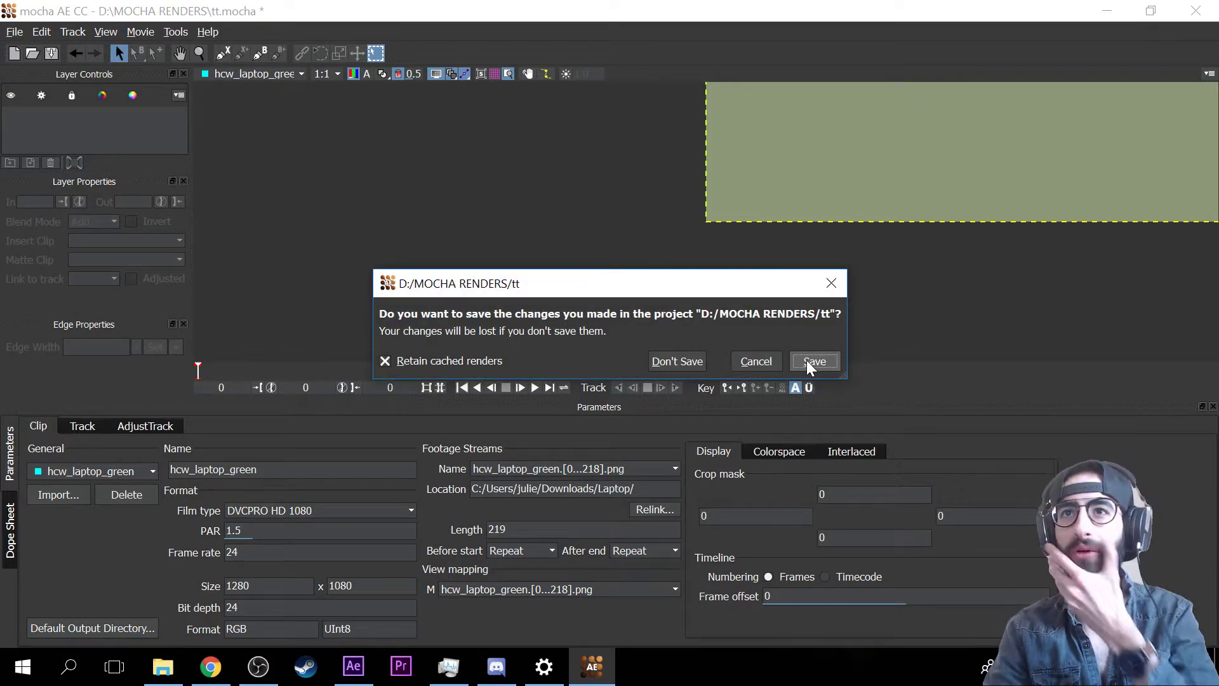
left_click(832, 282)
left_click(1196, 10)
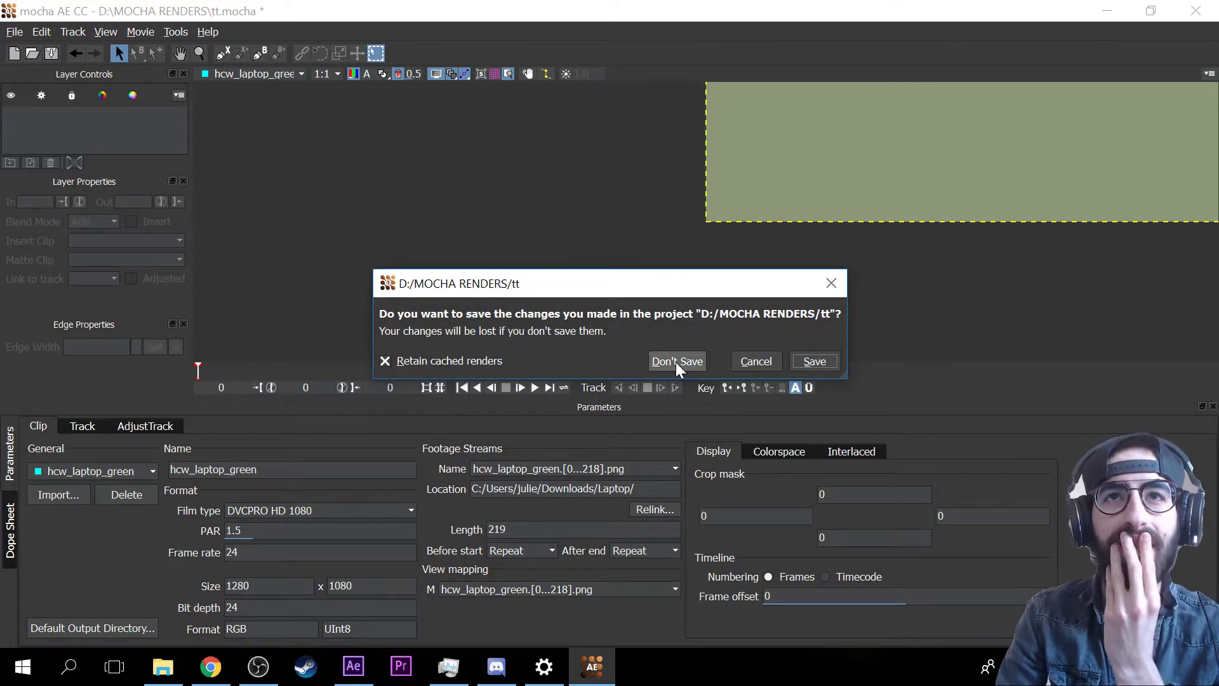
left_click(756, 362)
left_click(1196, 10)
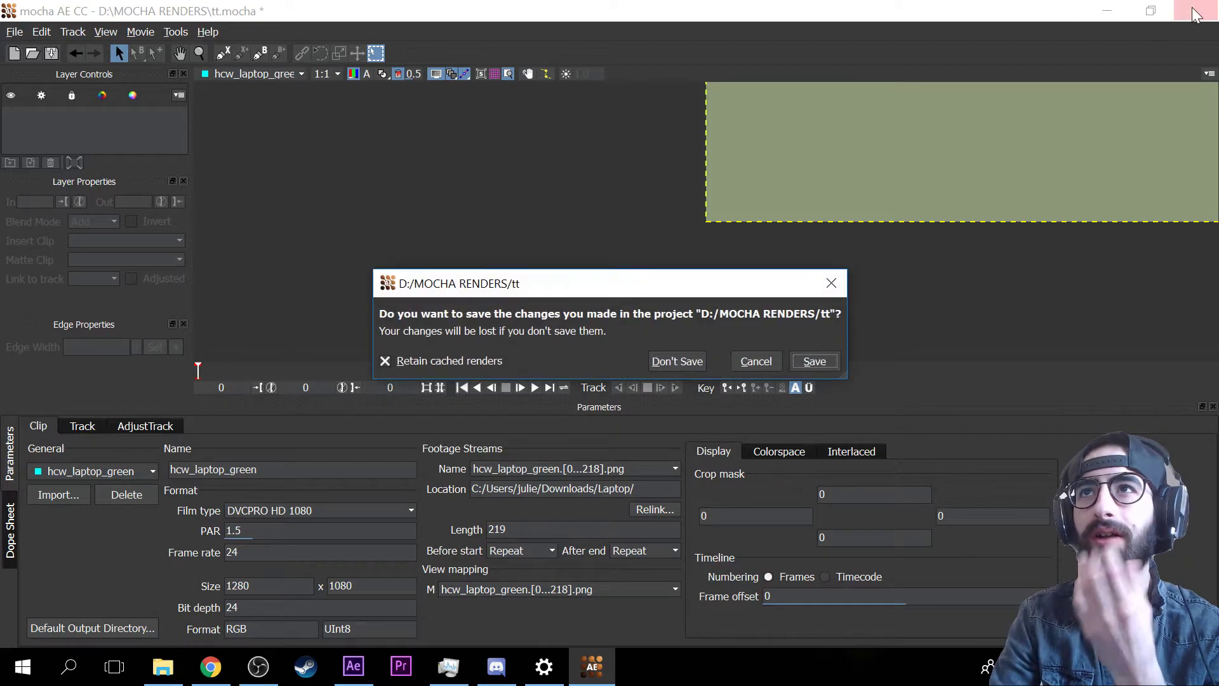
left_click(708, 359)
- In After Effects, delete the FINAL BLOOPER.mp4 layer from the FINAL BLOOPER composition and hide its text layer
left_click(135, 412)
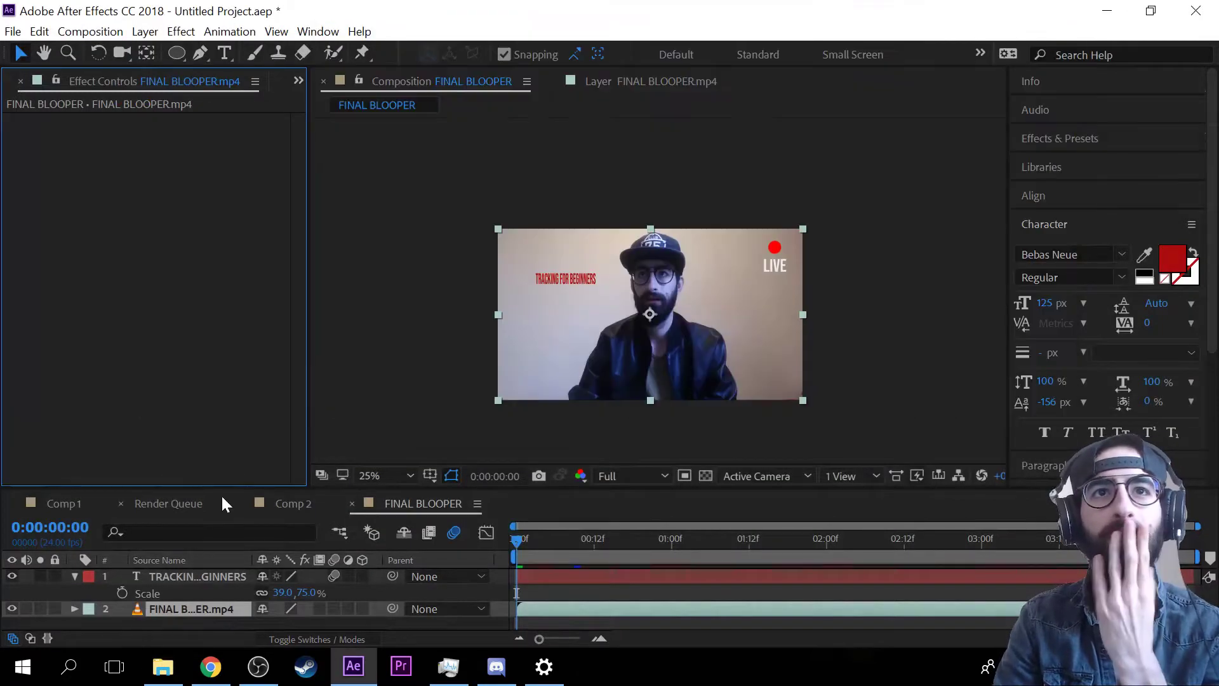
left_click(207, 575)
left_click(211, 610)
key("Delete")
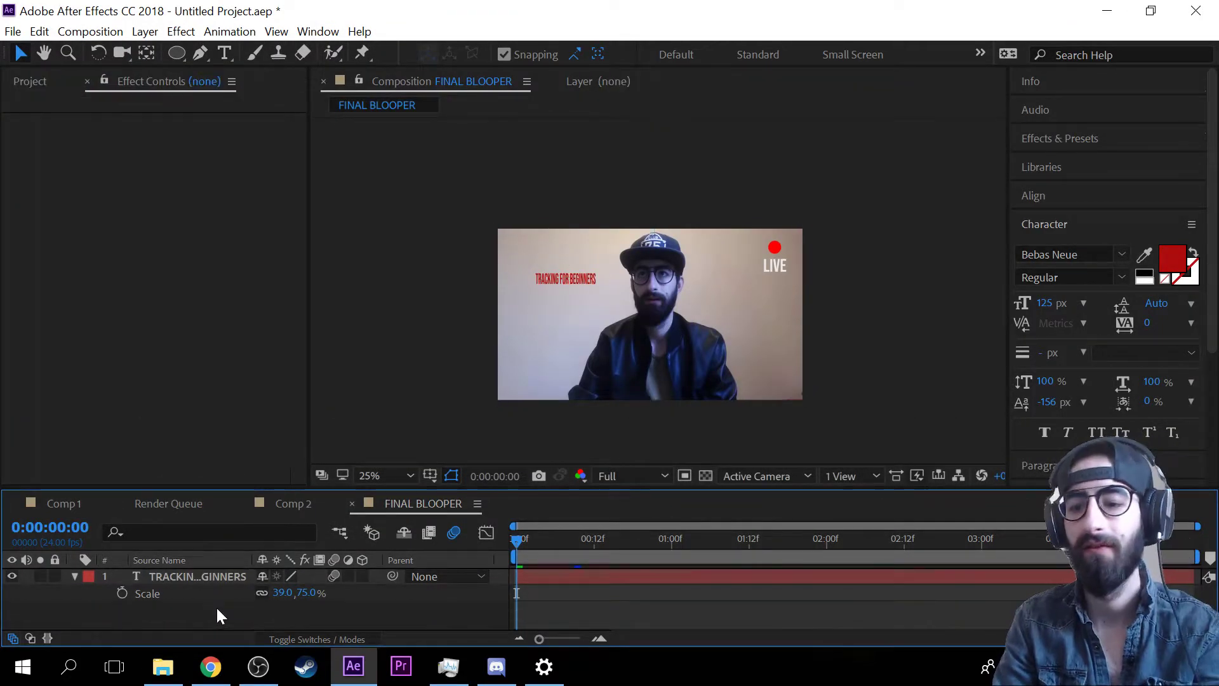
left_click(11, 576)
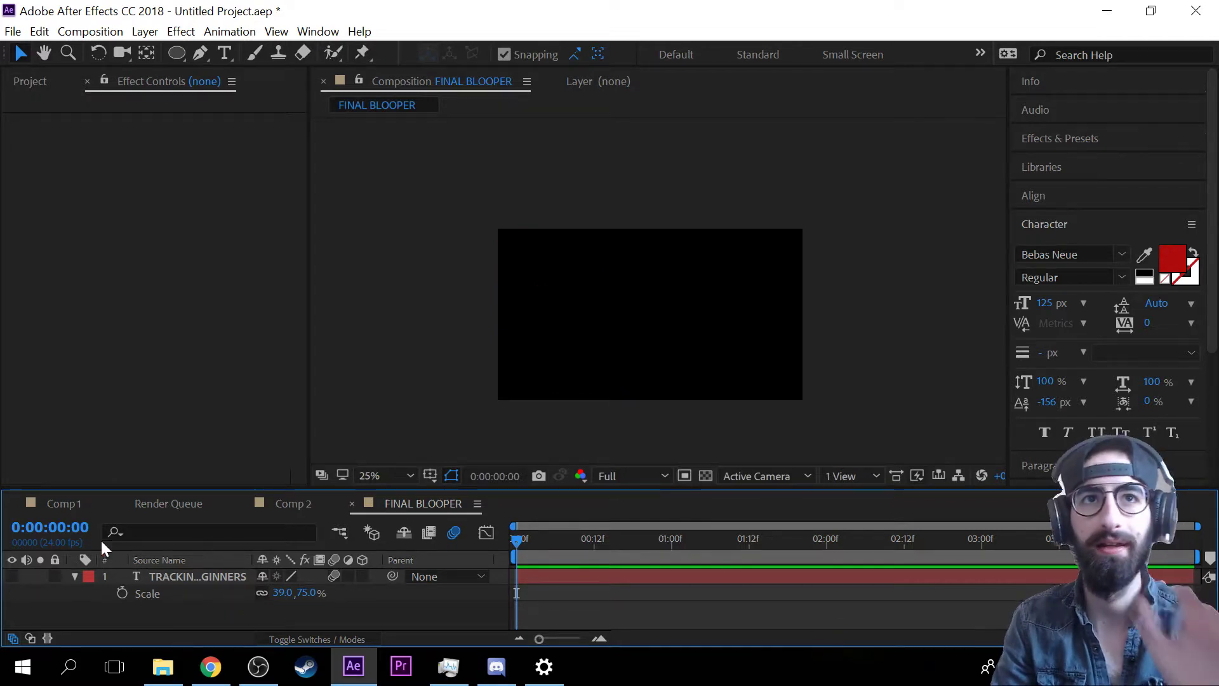
- Create a new composition from the hcw_laptop_green.[0000-0218].png sequence and play it back
left_click(30, 81)
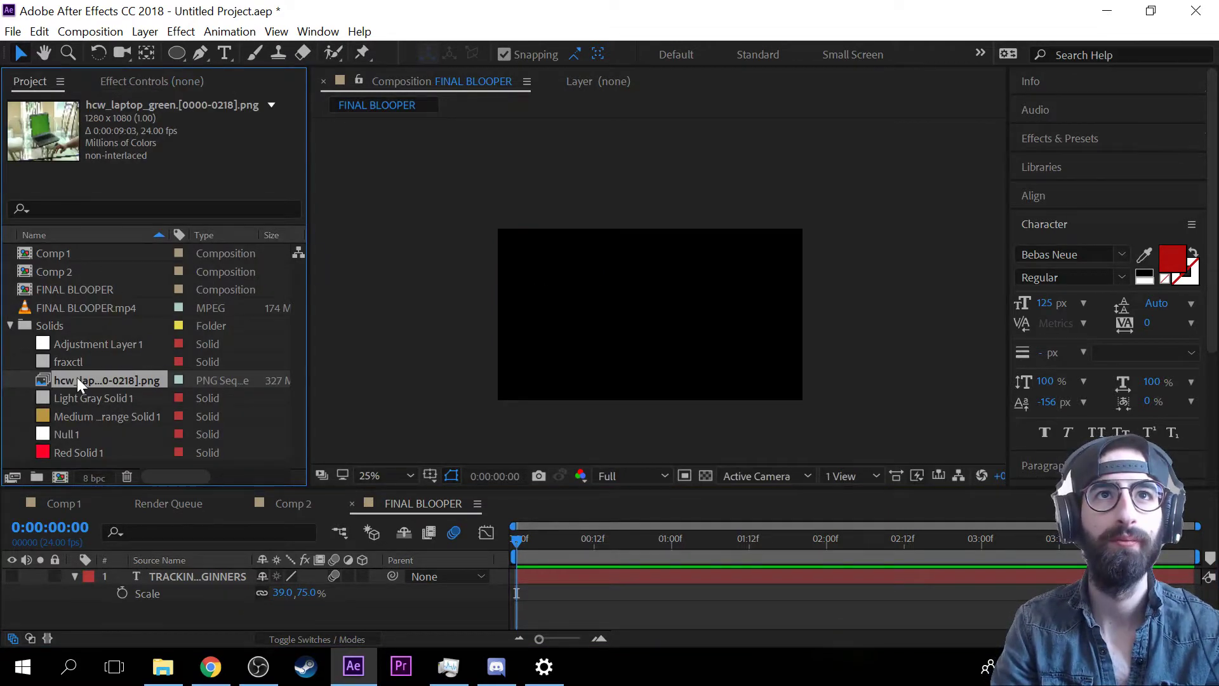
left_click_drag(78, 380, 60, 480)
key("space")
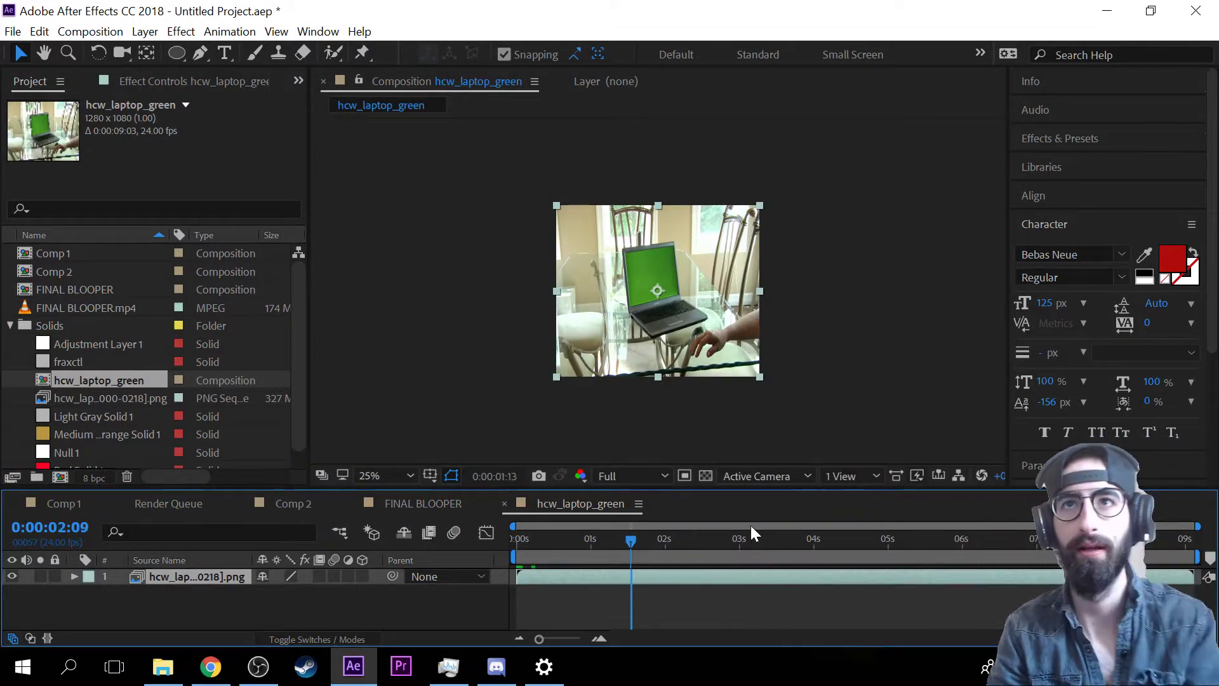
- Play through the hcw_laptop_green composition to preview the laptop footage
key("space")
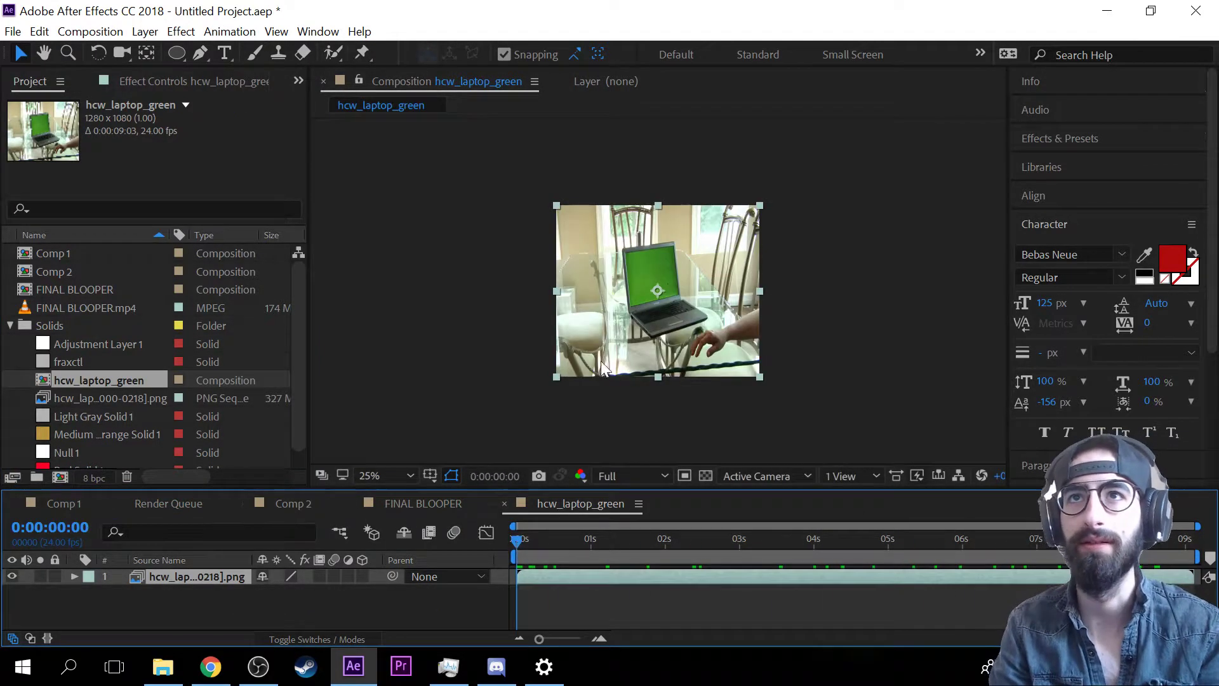
key("space")
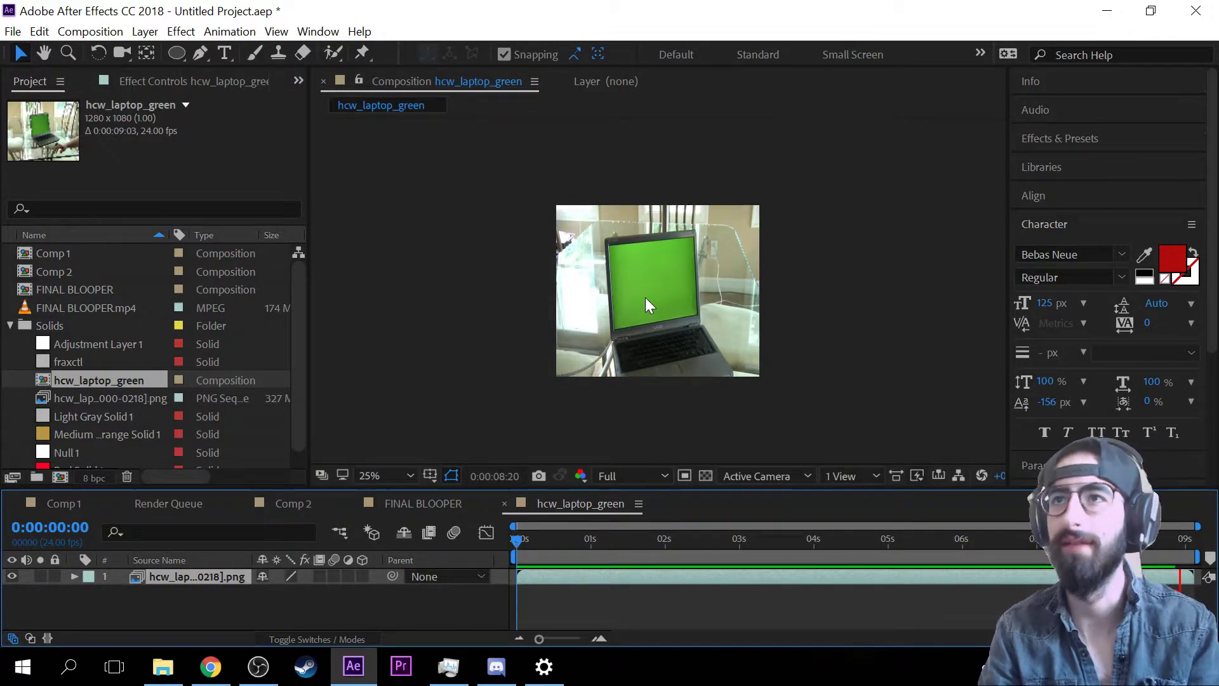
key("space")
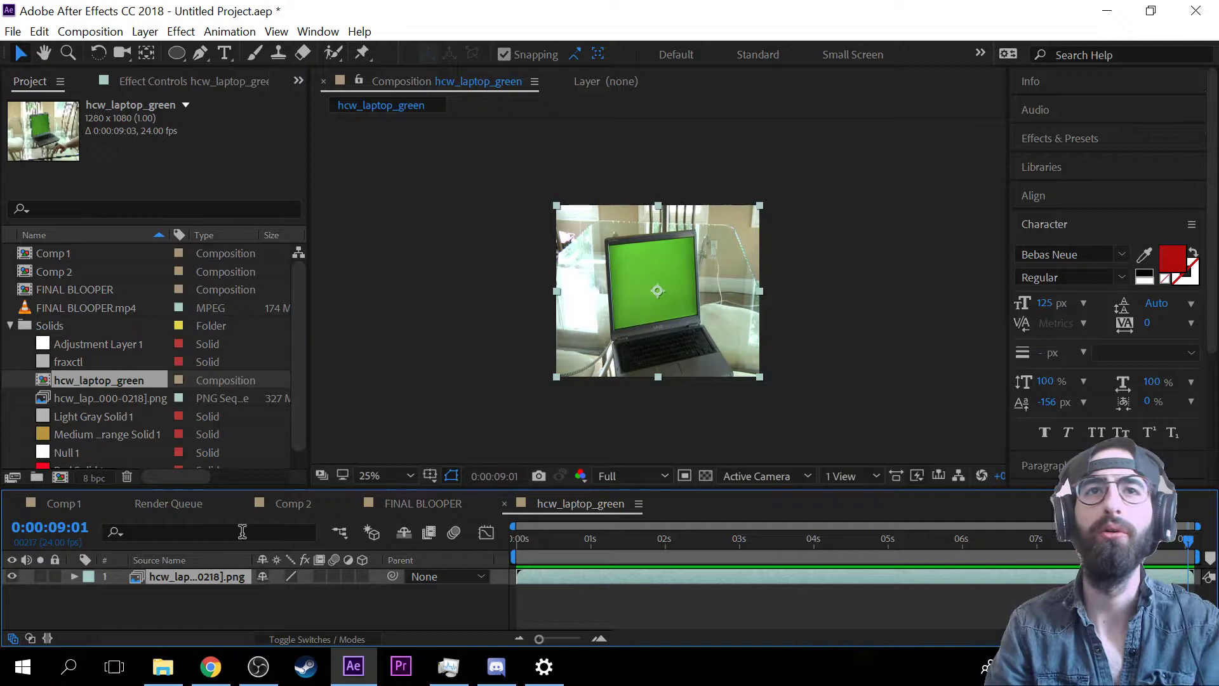
- Send the hcw_laptop_green layer to mocha AE and create the hcw_laptop_green project, accepting frames 0 to 218 at 24 fps
right_click(187, 577)
left_click(160, 577)
key("Return")
right_click(172, 577)
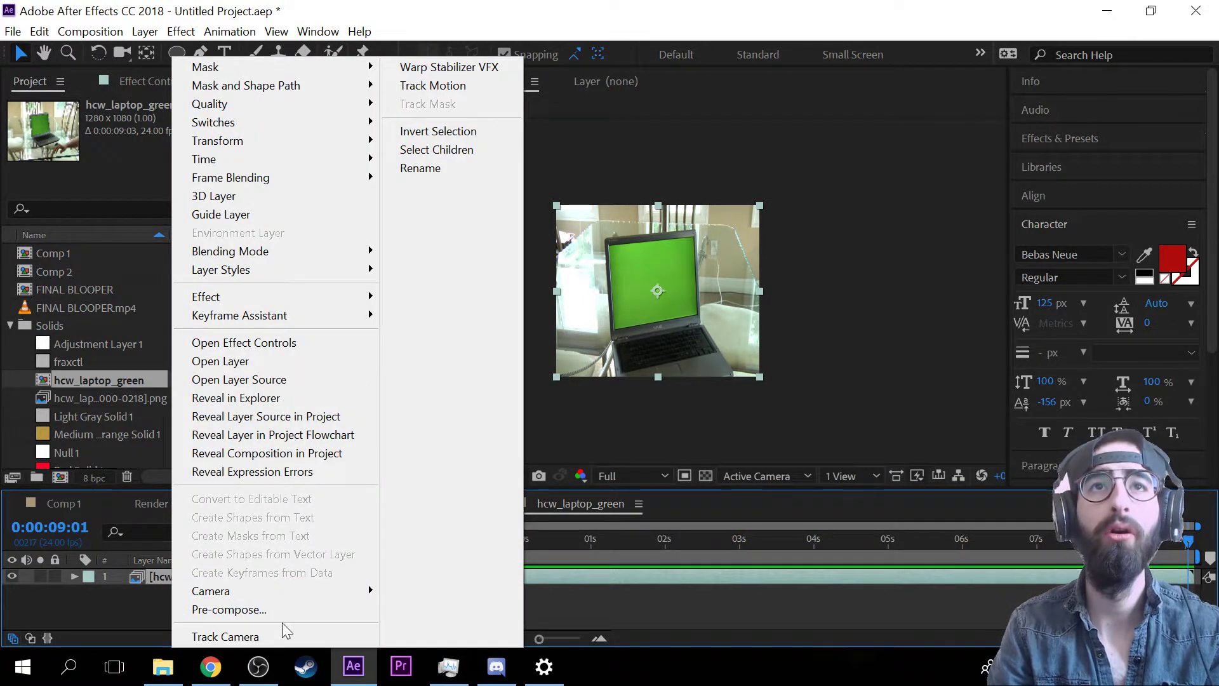
left_click(143, 579)
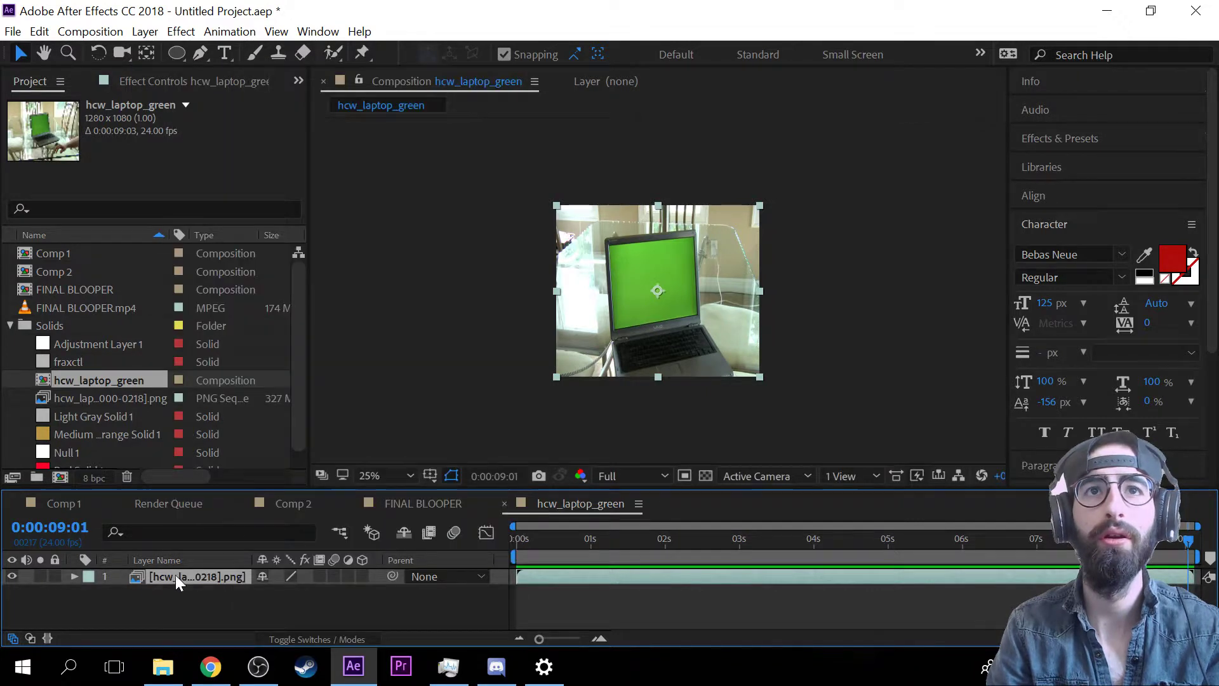
left_click(221, 30)
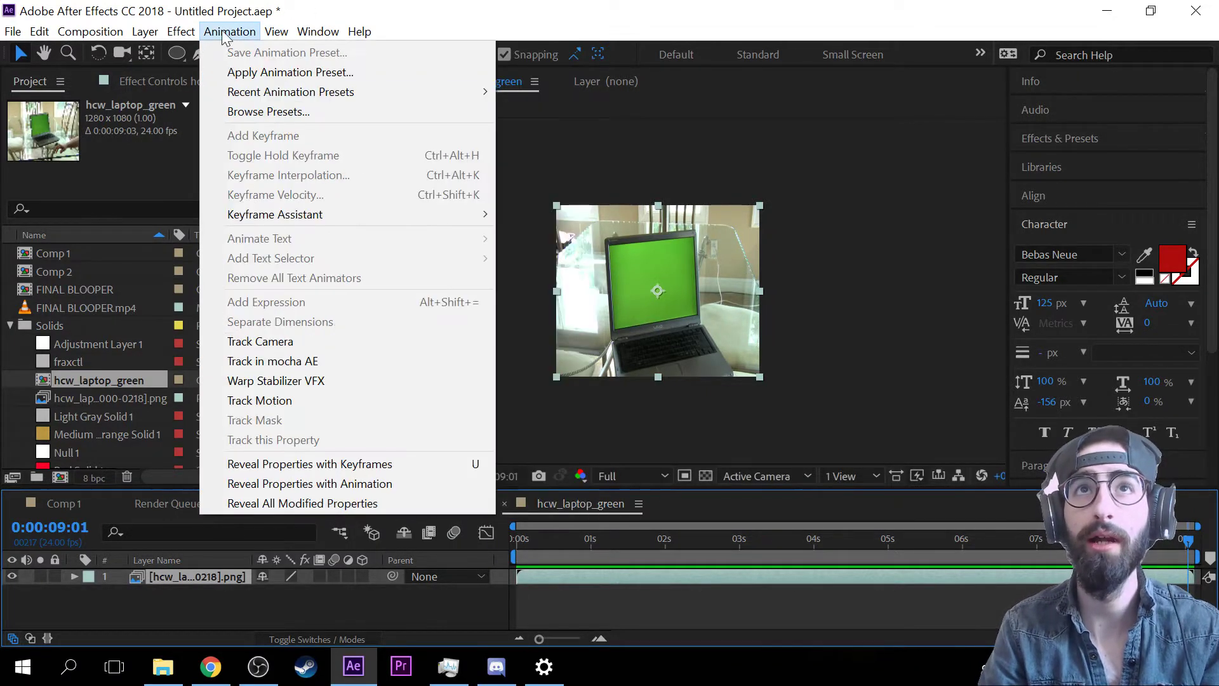
left_click(350, 367)
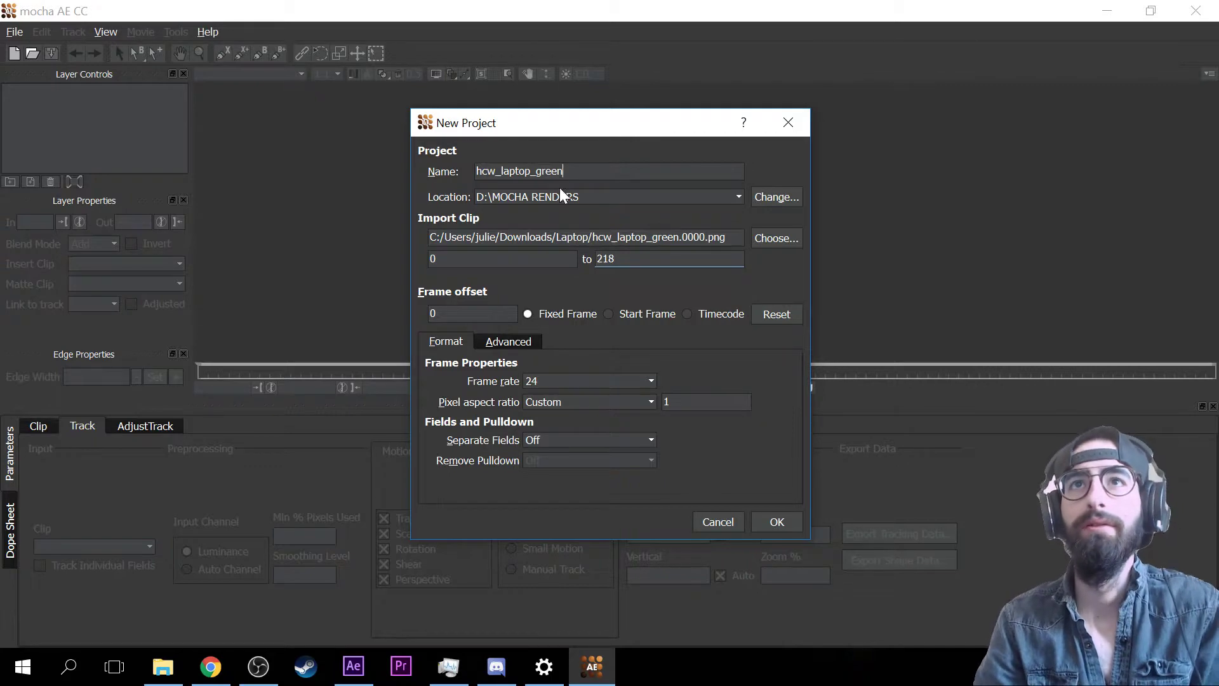
left_click(792, 527)
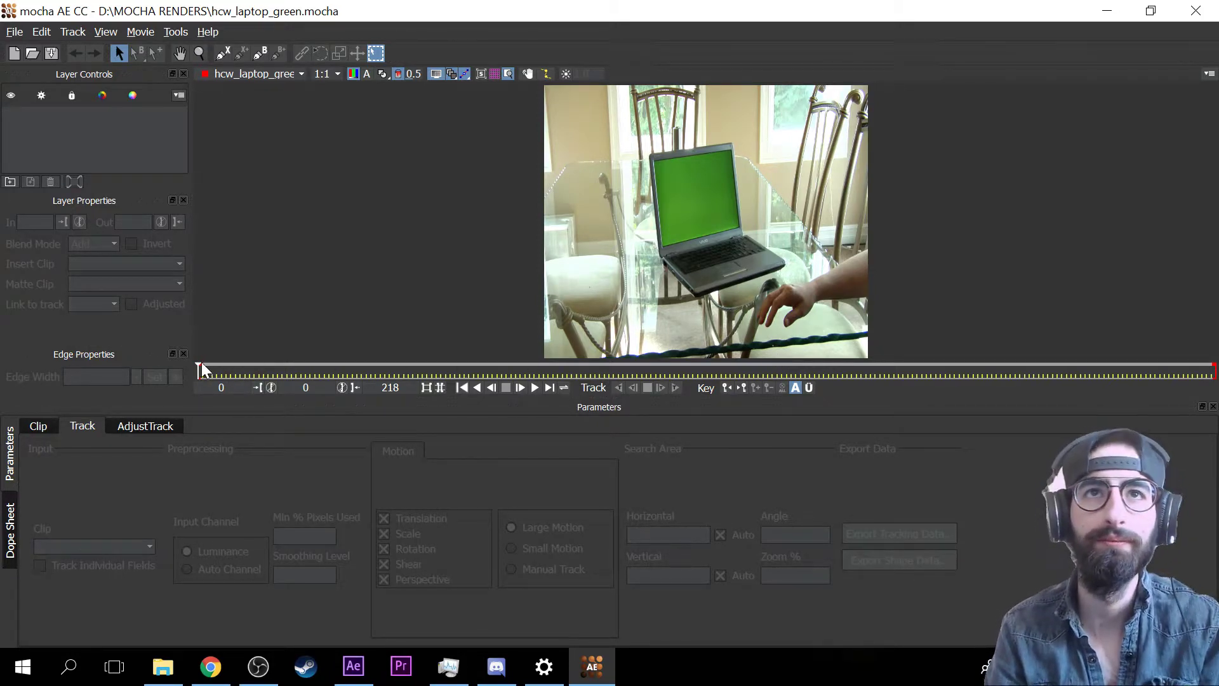
- Scrub through the clip to examine how the hand and laptop screen move, and return to frame 0
left_click(416, 370)
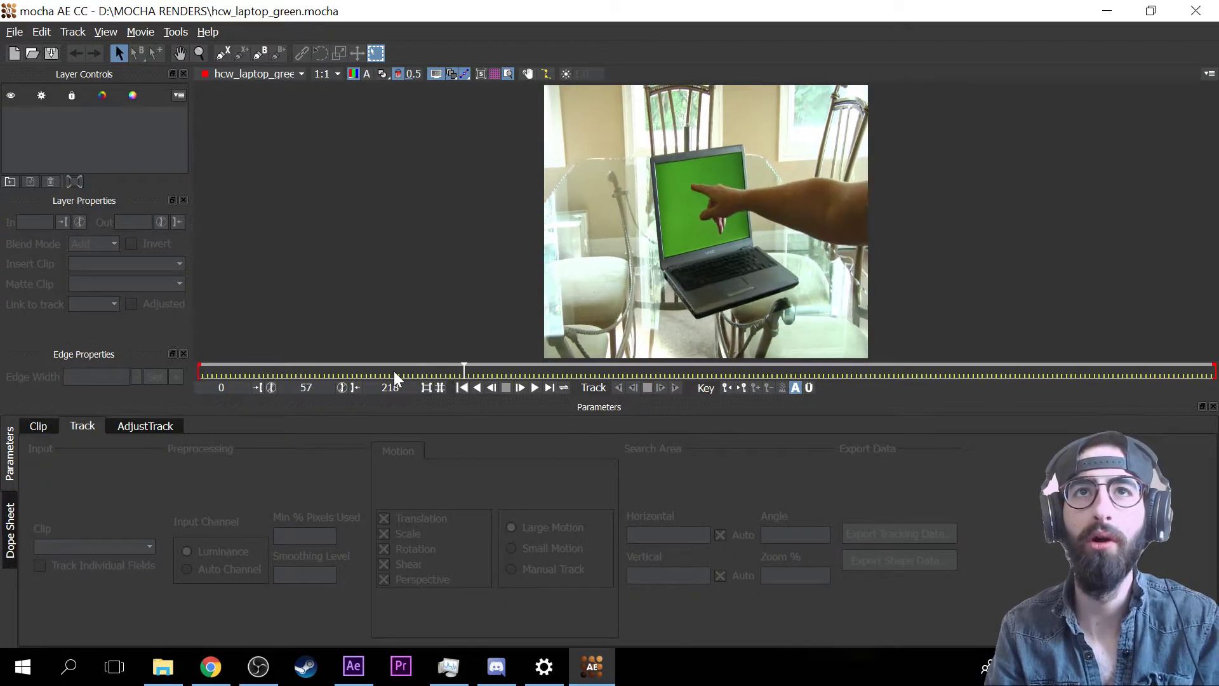
left_click(357, 371)
right_click(367, 410)
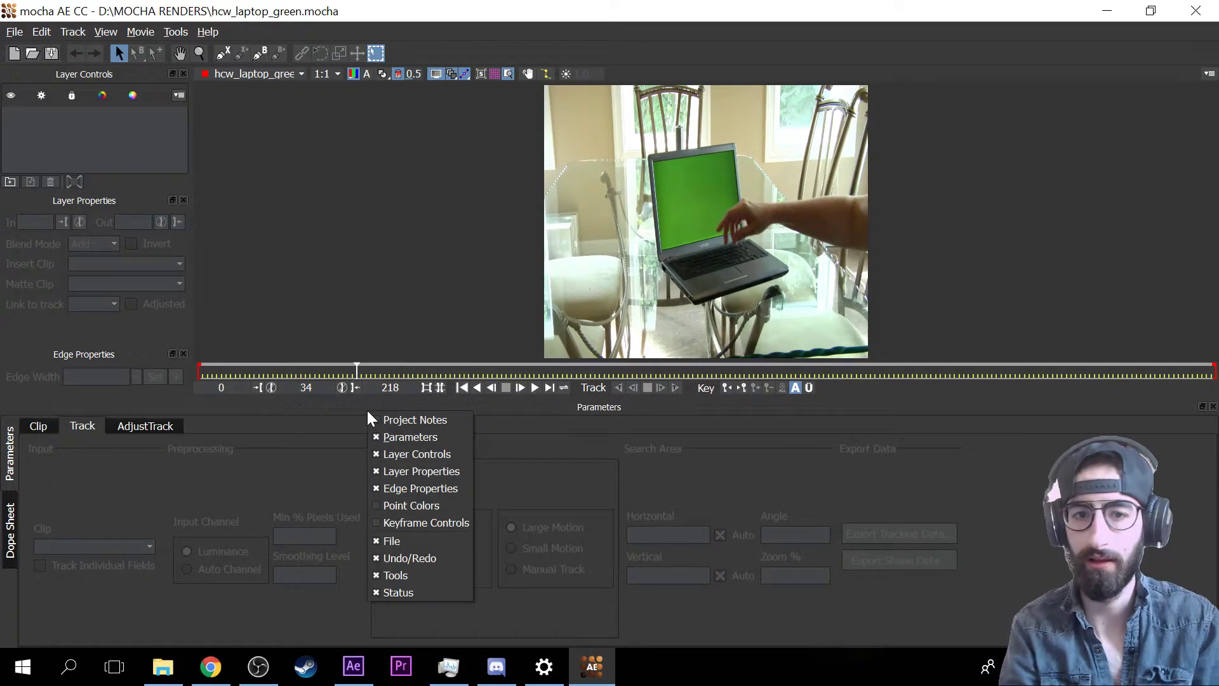
left_click(374, 134)
scroll(268, 376, "up", 9)
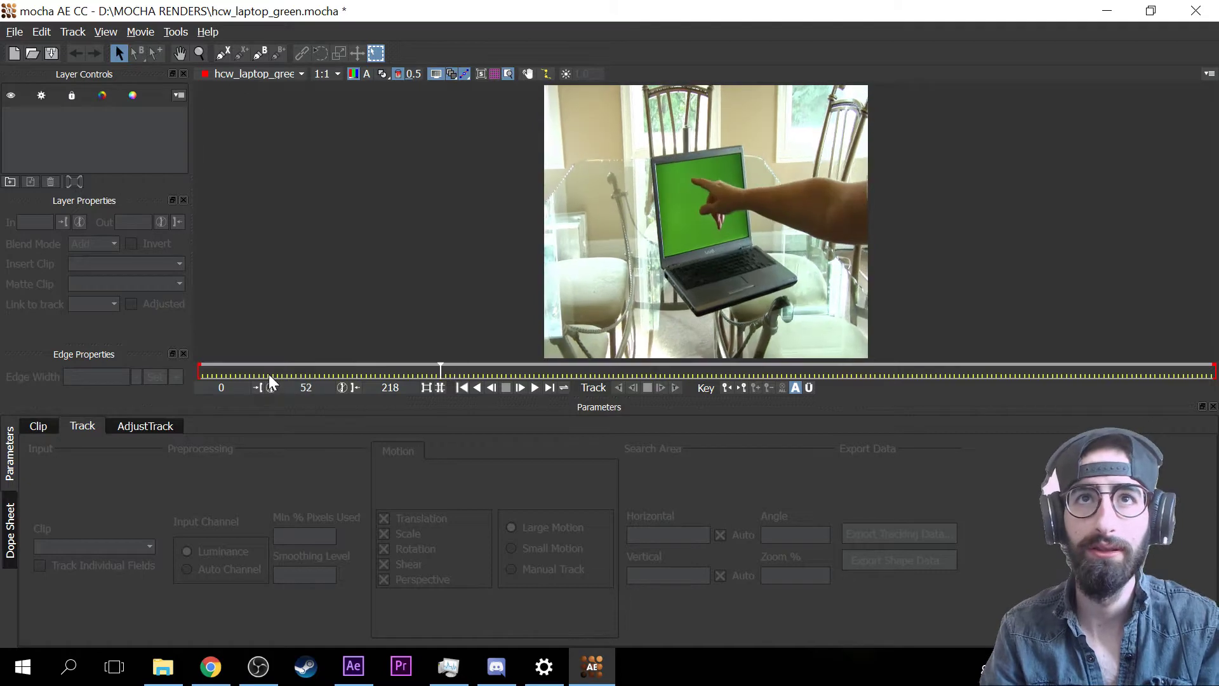
scroll(262, 375, "down", 4)
scroll(262, 375, "up", 4)
scroll(262, 376, "up", 4)
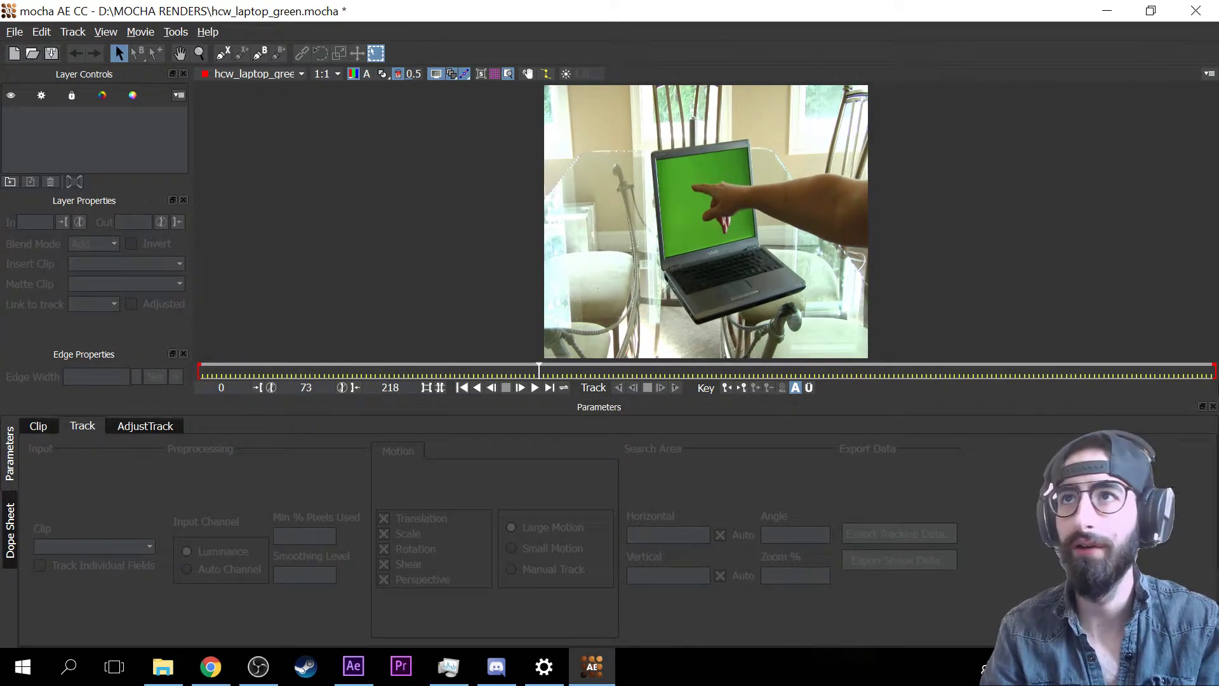
scroll(405, 311, "down", 1)
scroll(470, 322, "down", 5)
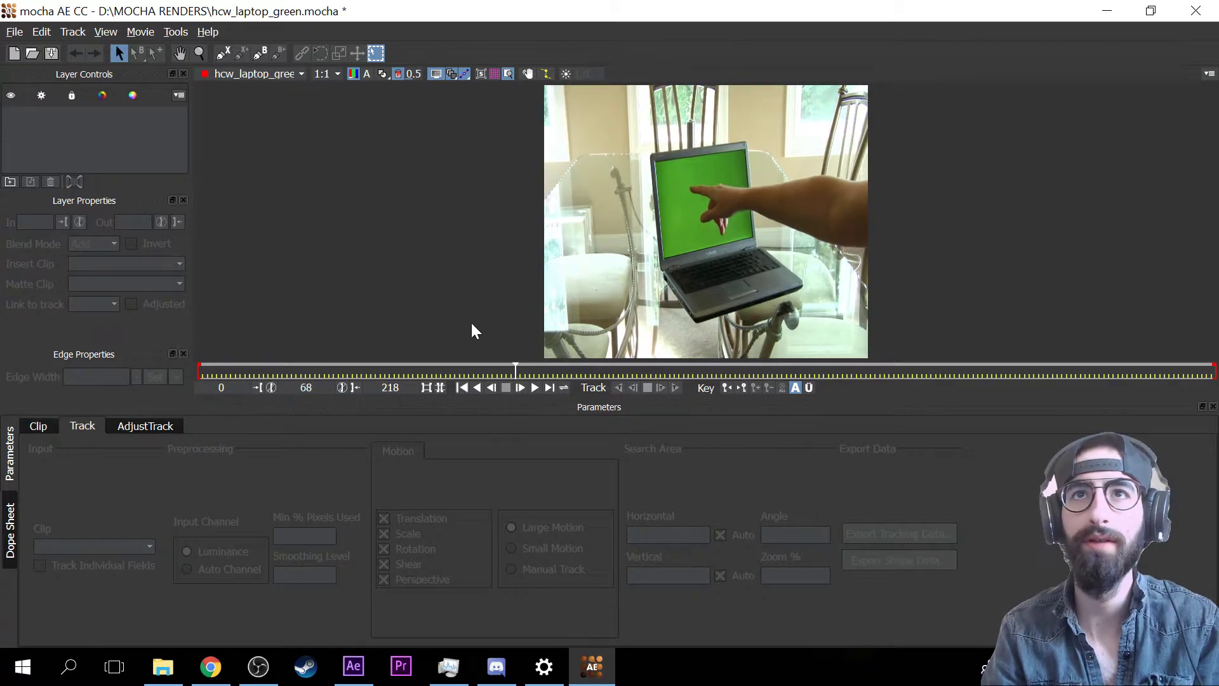
left_click_drag(501, 365, 97, 349)
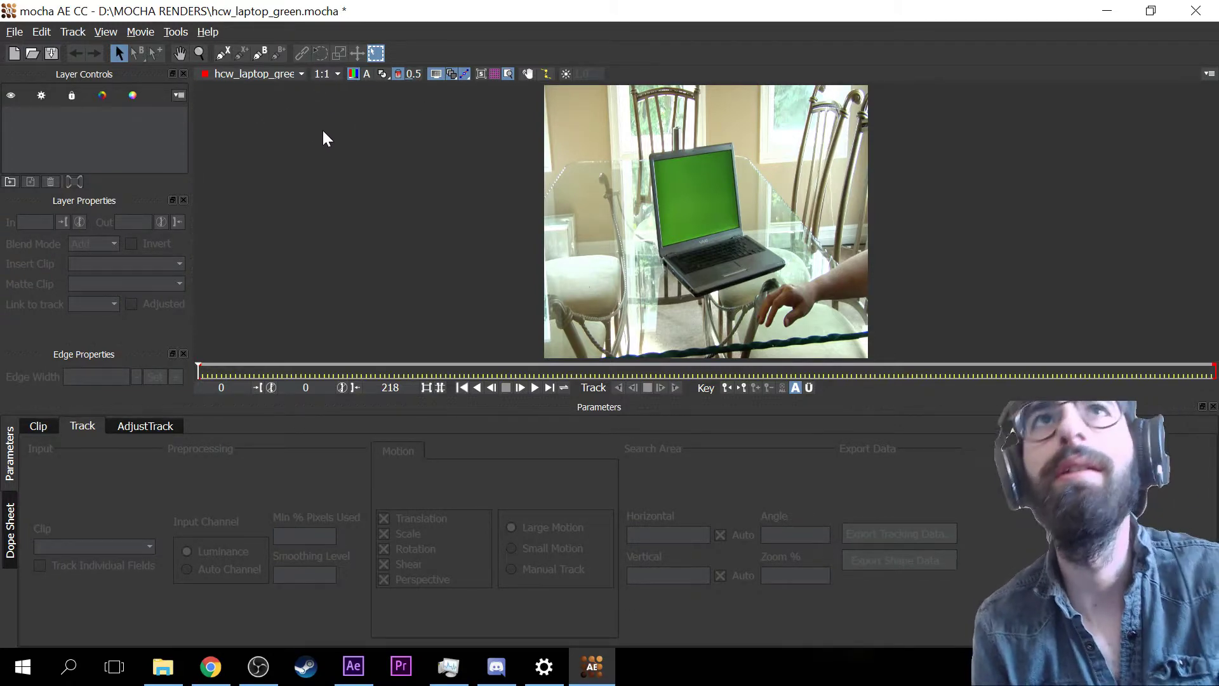
- Draw a closed X-spline around the green laptop screen at frame 0, with one point at each of its four corners
left_click(224, 53)
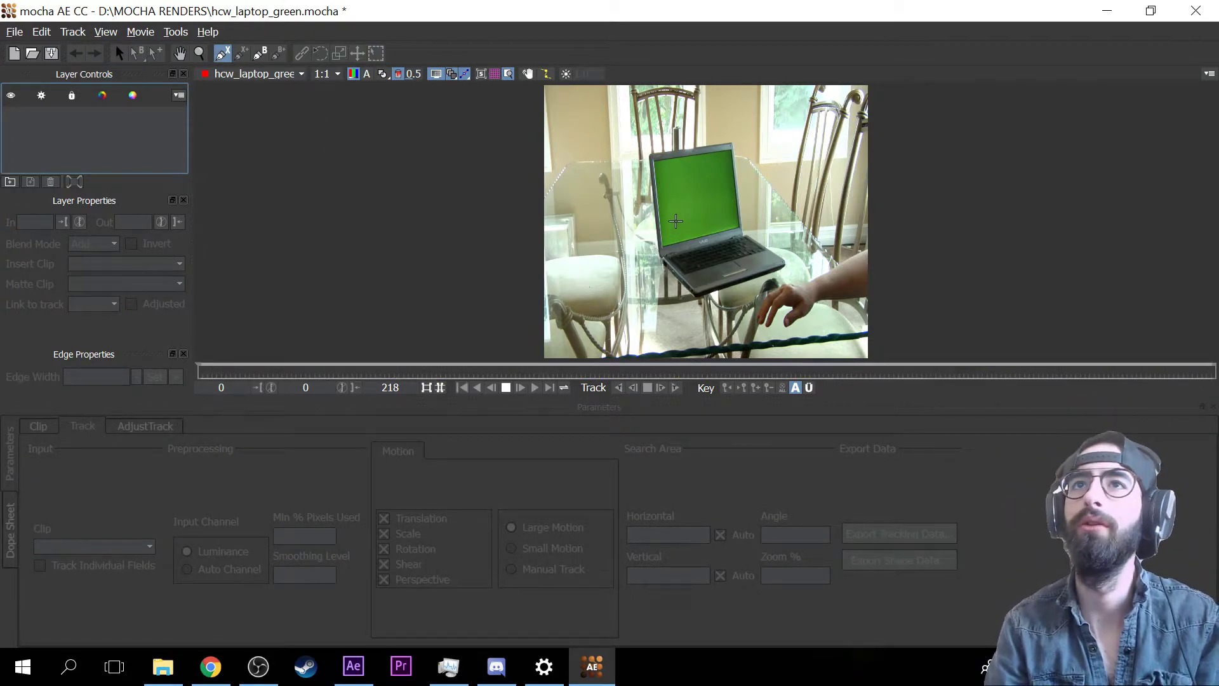
key("x")
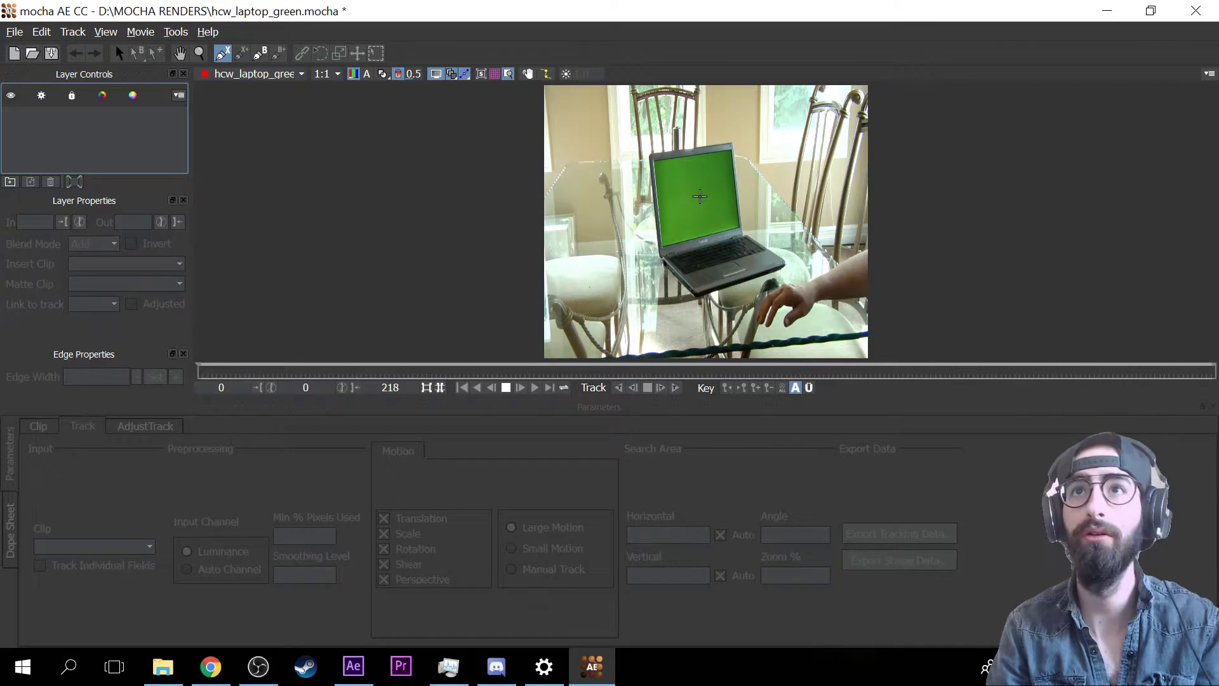
left_click(180, 53)
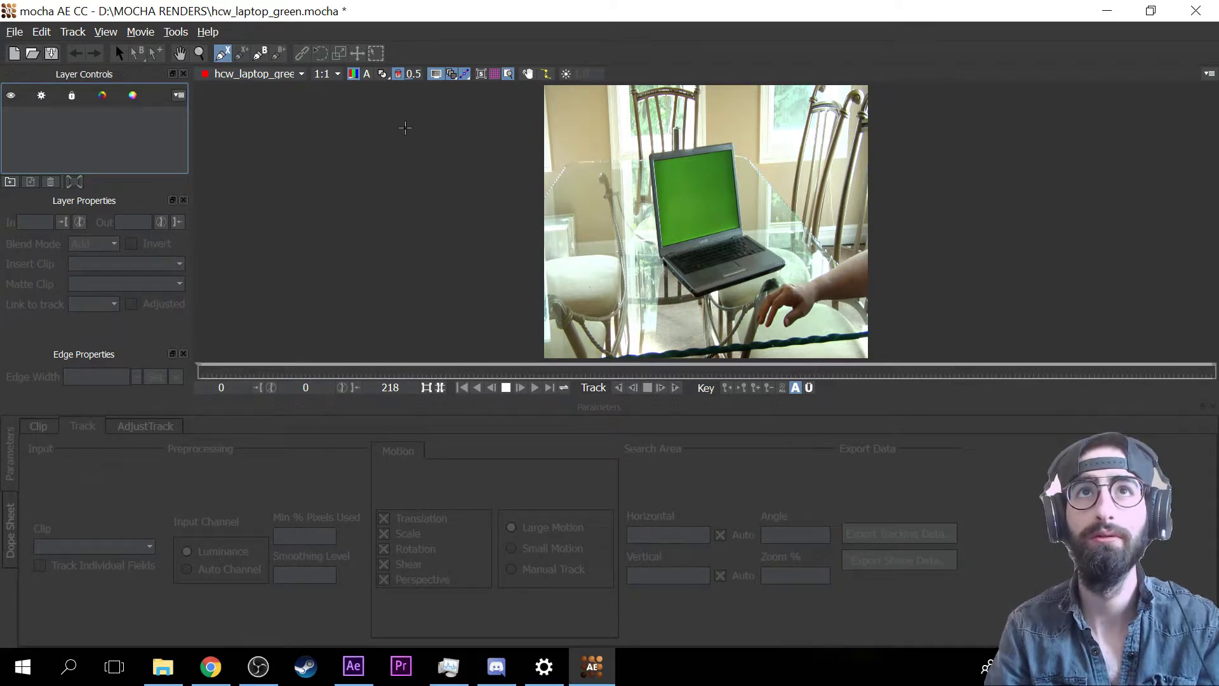
left_click(634, 219)
key("space")
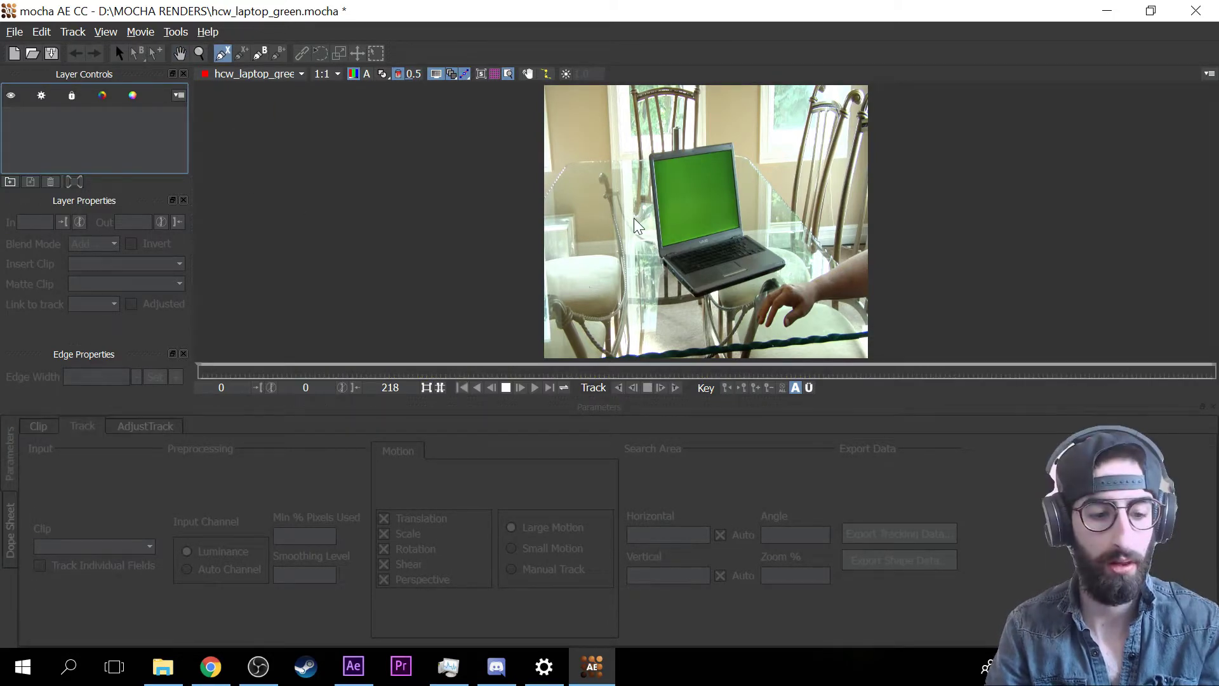
key("z")
left_click_drag(722, 242, 710, 155)
key("x")
key("z")
left_click_drag(714, 234, 369, 343)
key("x")
left_click_drag(476, 239, 656, 55)
left_click_drag(650, 239, 661, 269)
key("z")
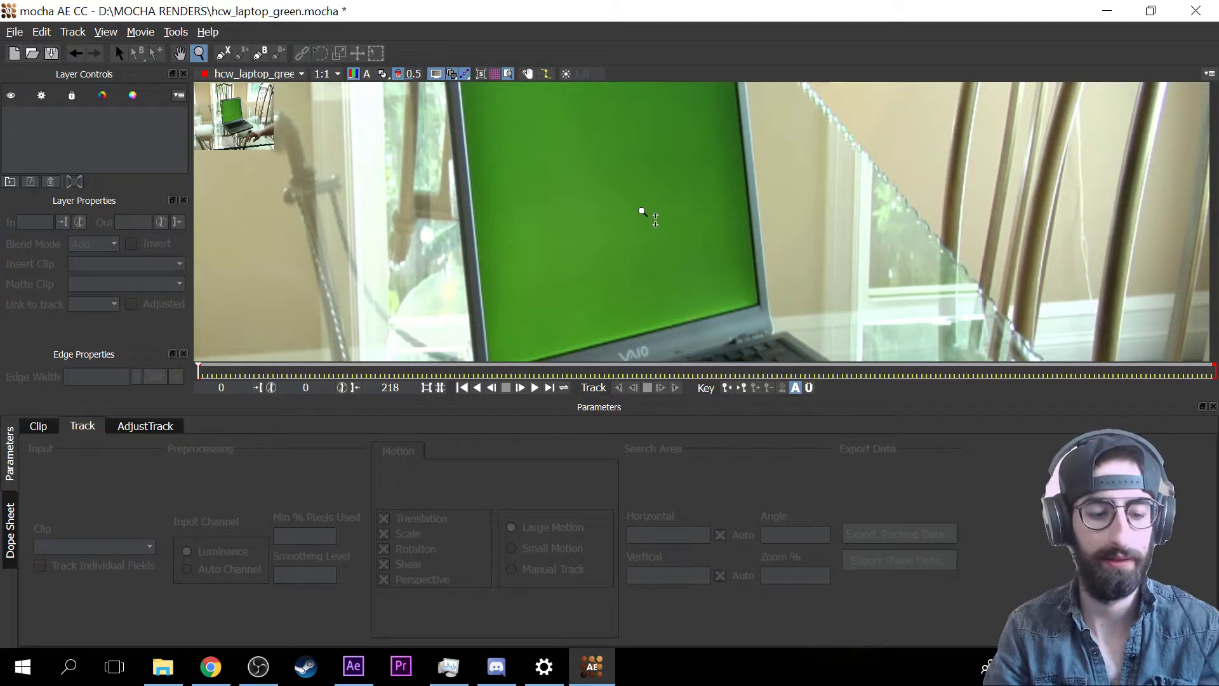
mouse_move(642, 212)
left_mouse_down()
mouse_move(645, 274)
mouse_move(657, 257)
mouse_move(653, 218)
left_mouse_up()
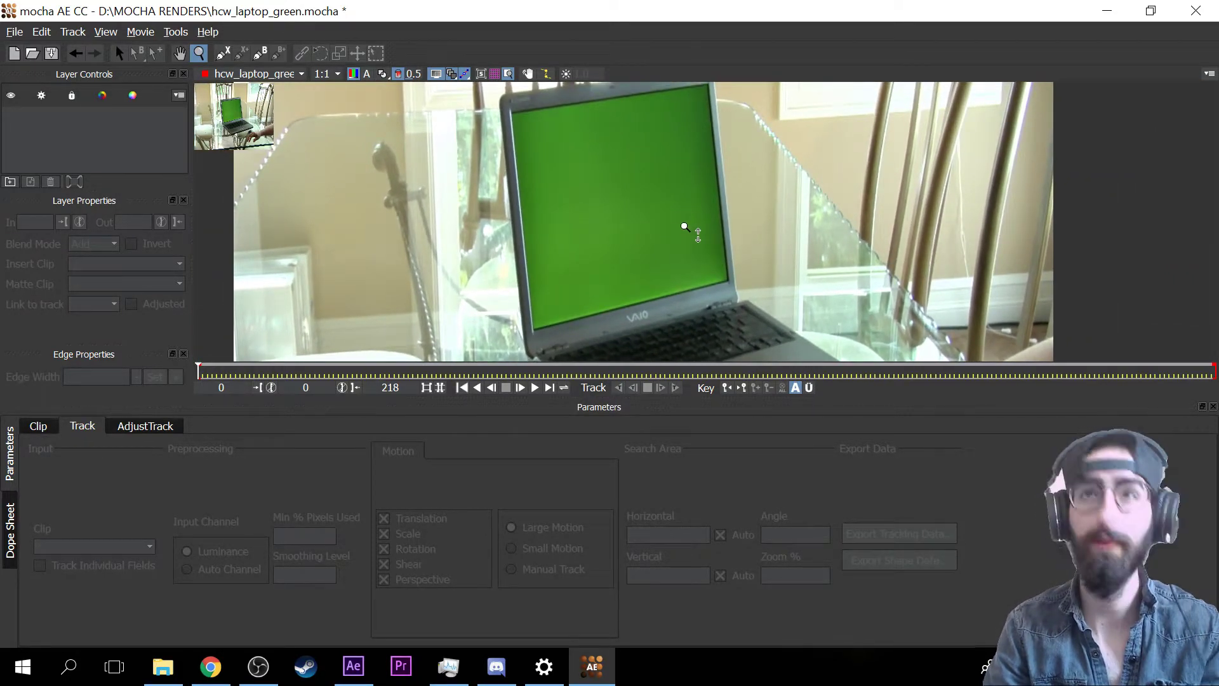
key("x")
key("z")
key("x")
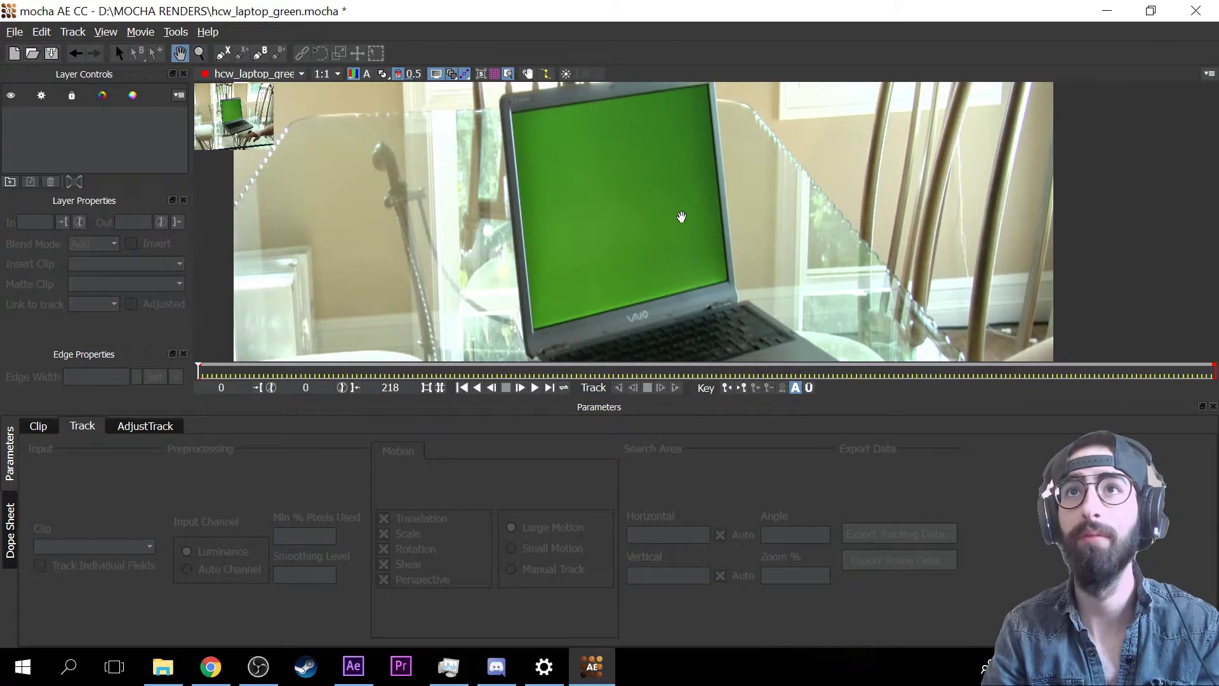
left_click_drag(681, 217, 631, 231)
key("z")
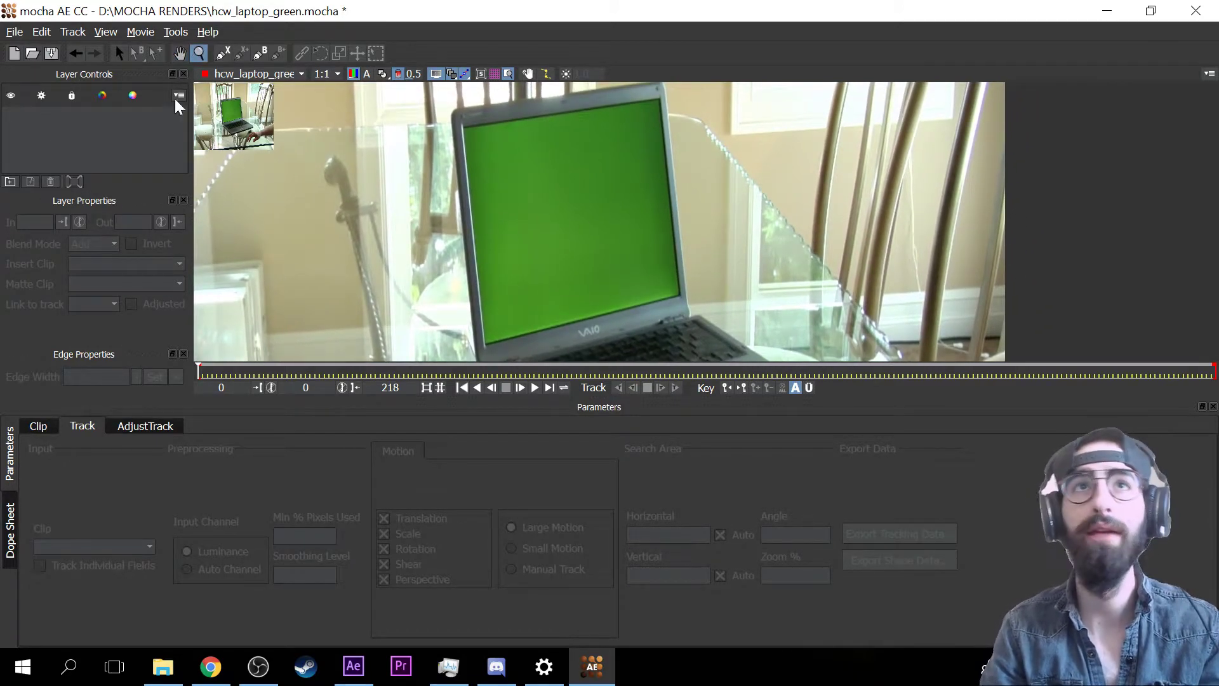
left_click(222, 54)
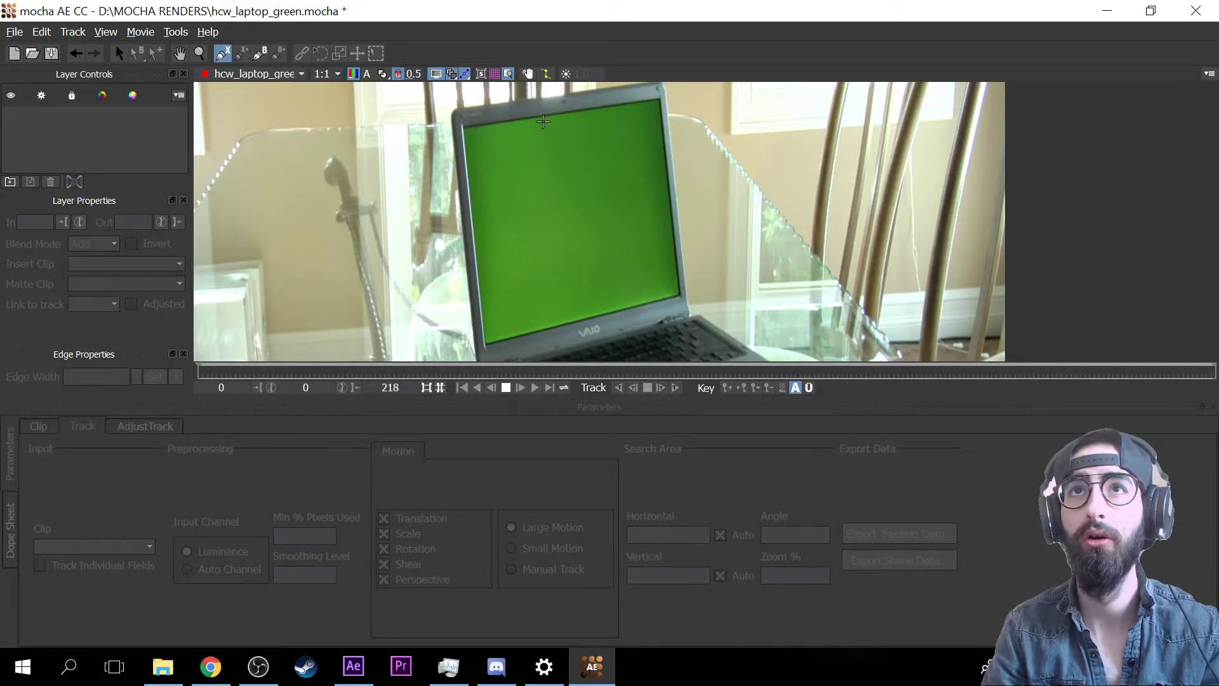
left_click(465, 128)
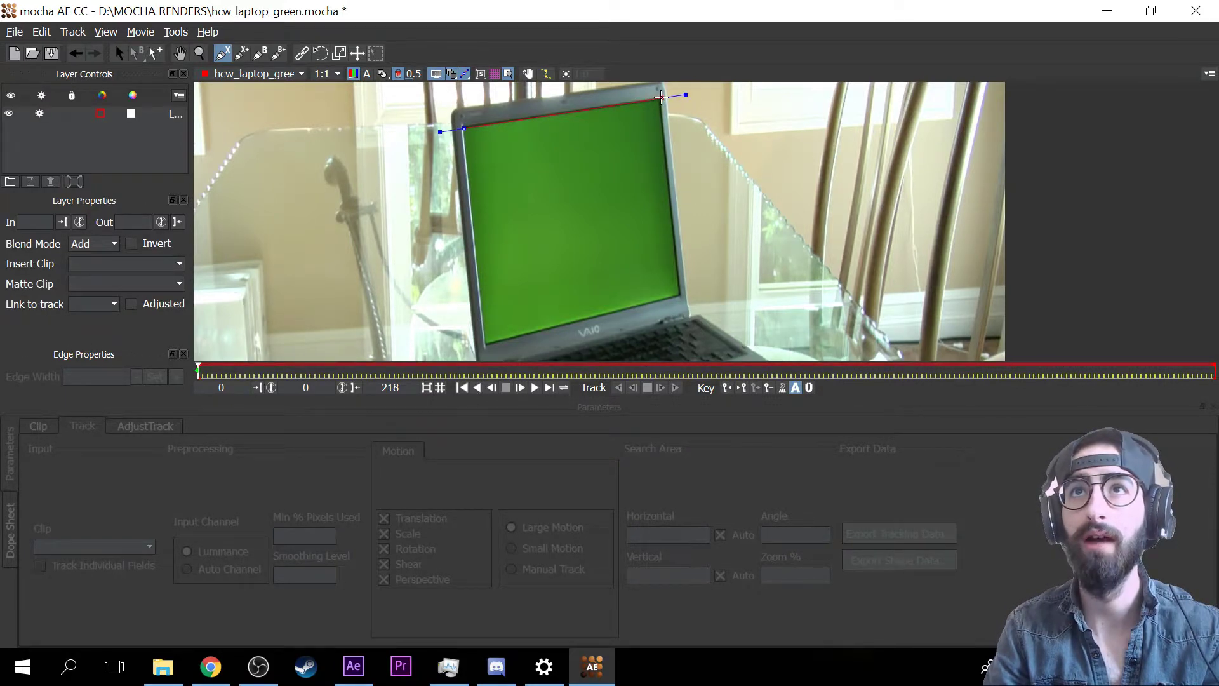
left_click(680, 297)
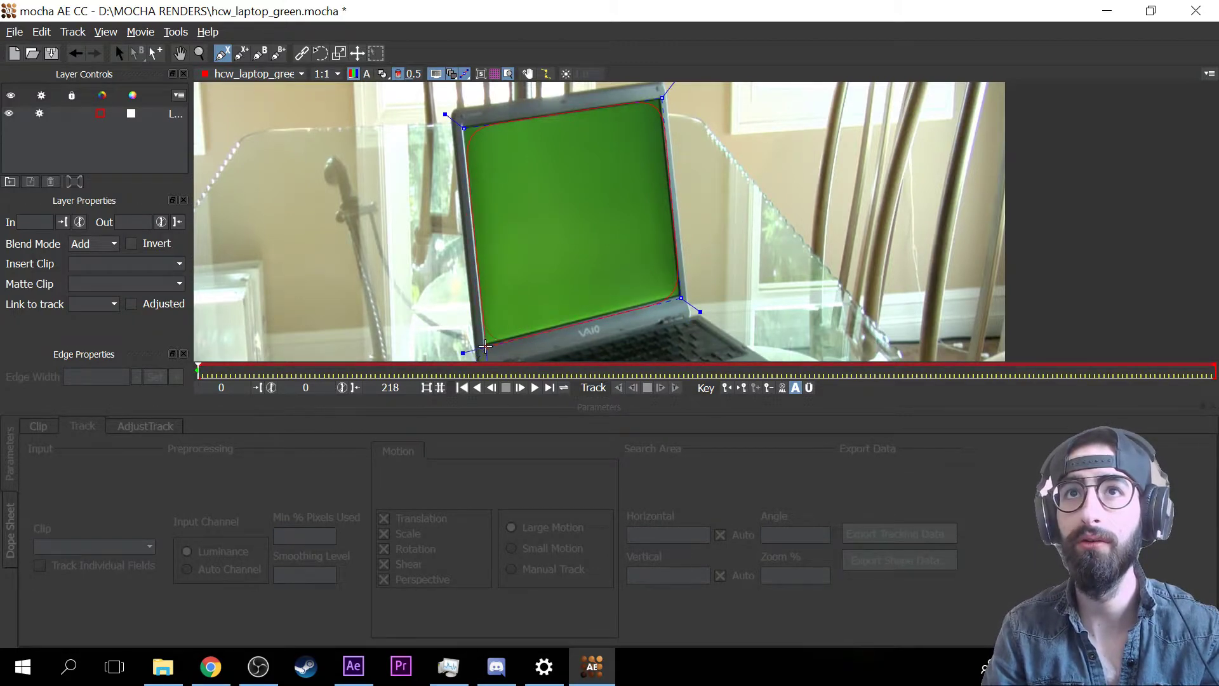
right_click(502, 310)
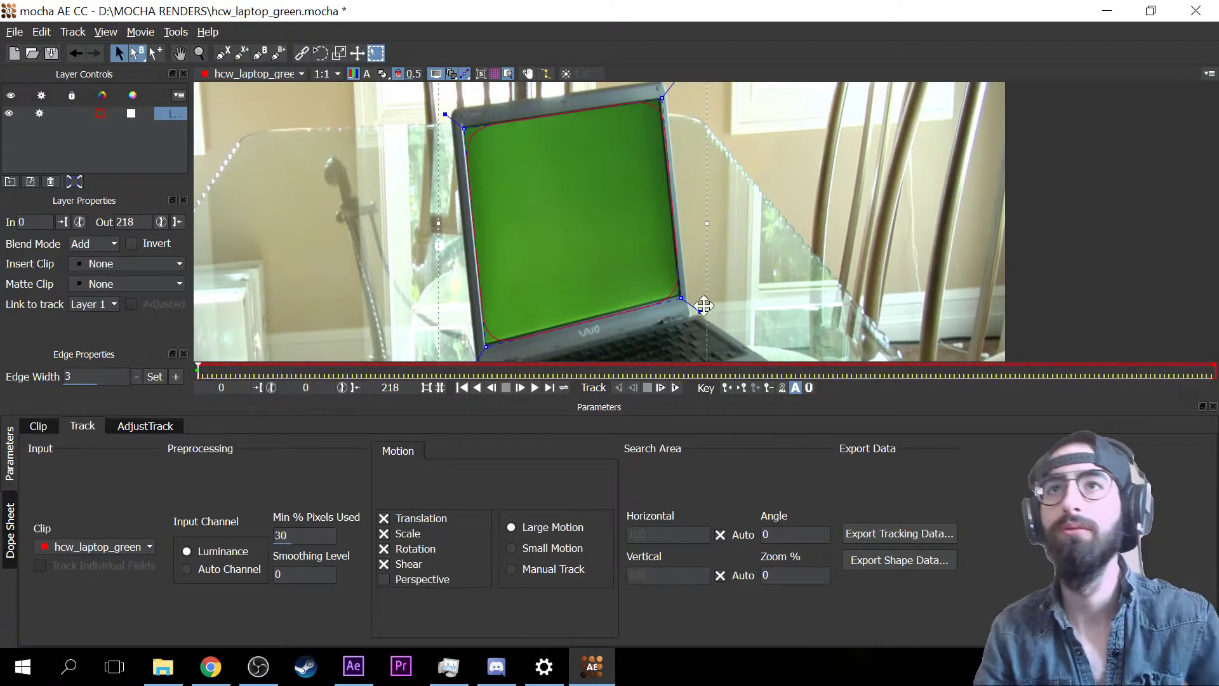
- Adjust the X-spline's corner handles so that the shape fits the edges of the green laptop screen with sharp corners
left_click_drag(699, 313, 720, 318)
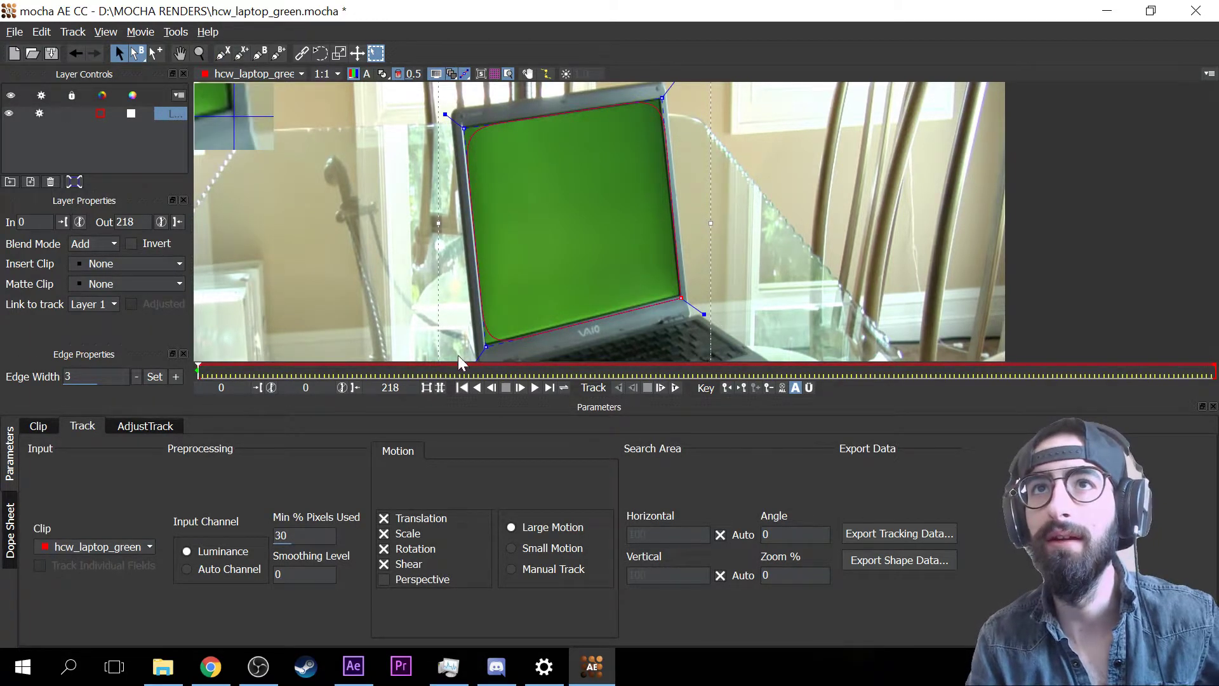
left_click_drag(486, 347, 481, 351)
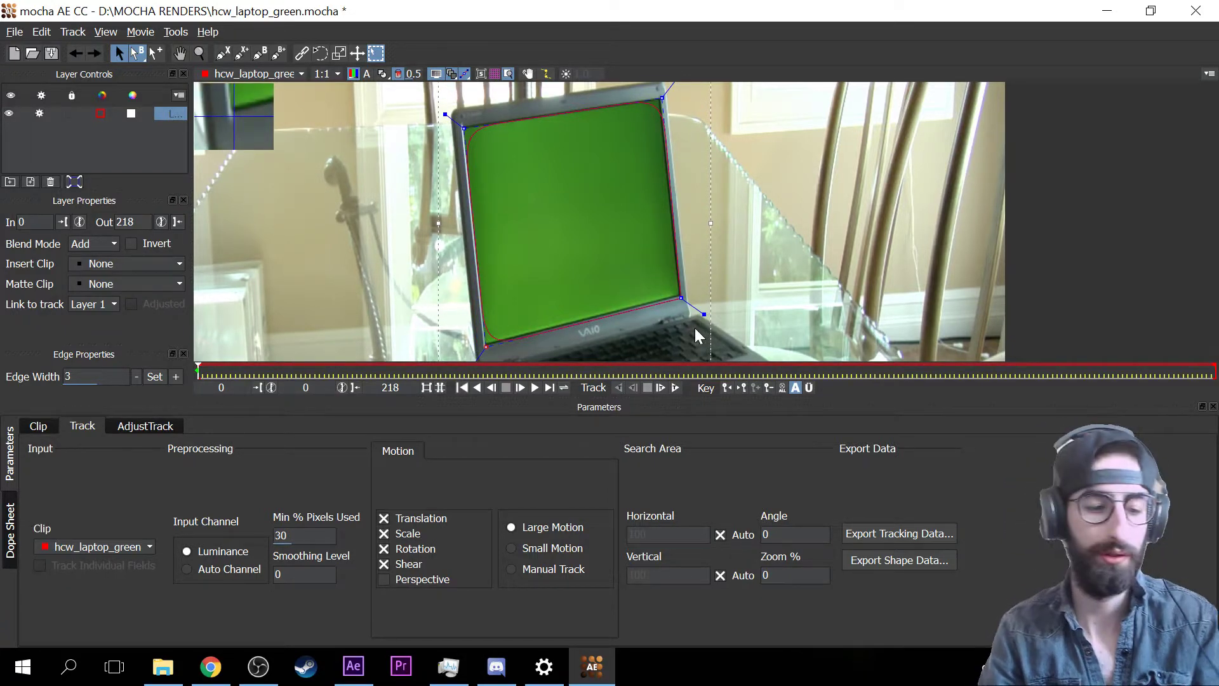
key("z")
left_click_drag(658, 294, 661, 337)
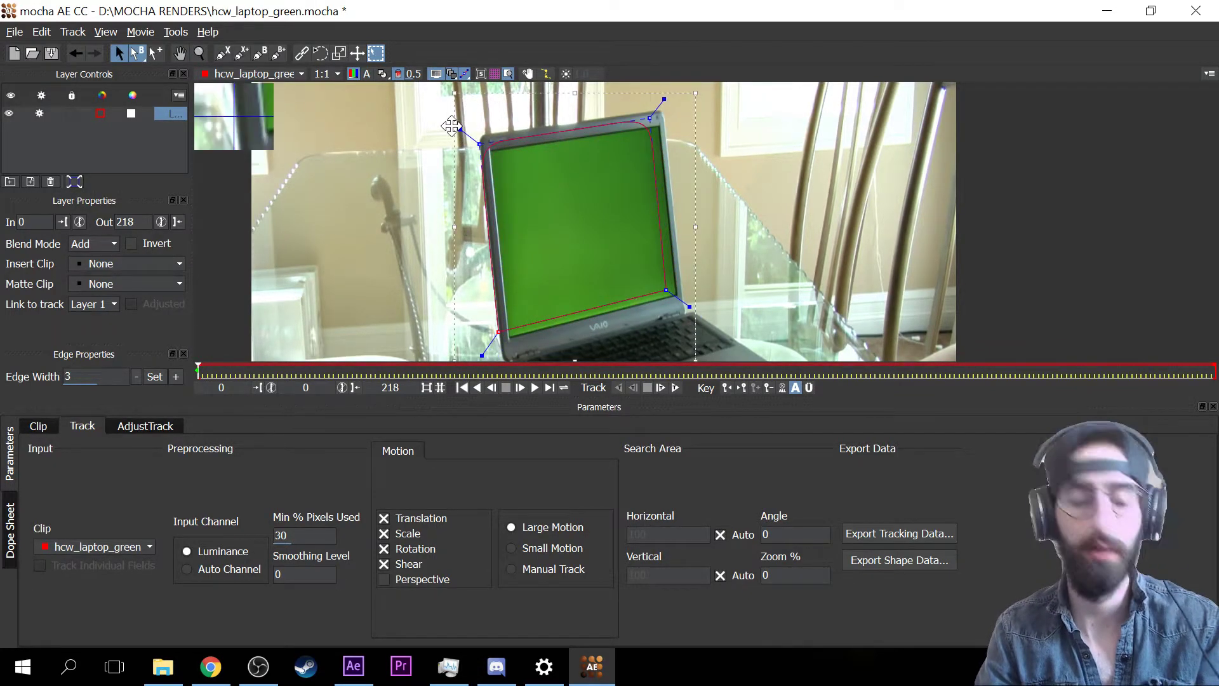
left_click_drag(472, 138, 444, 129)
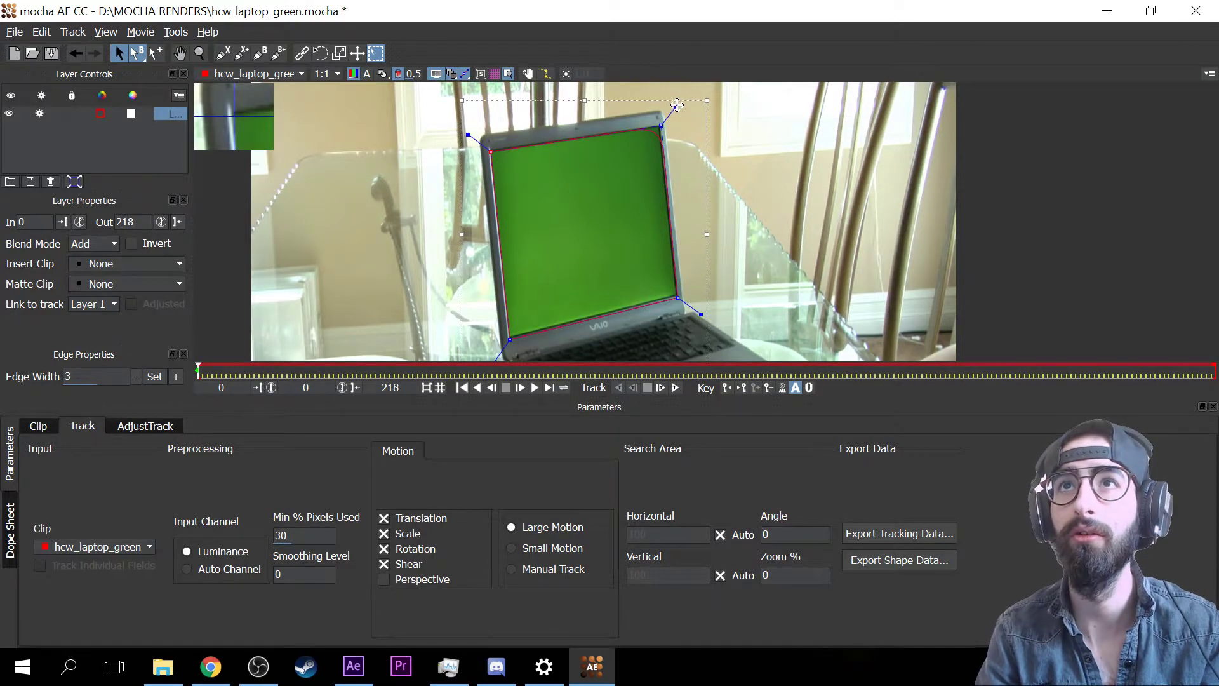
left_click_drag(677, 105, 678, 103)
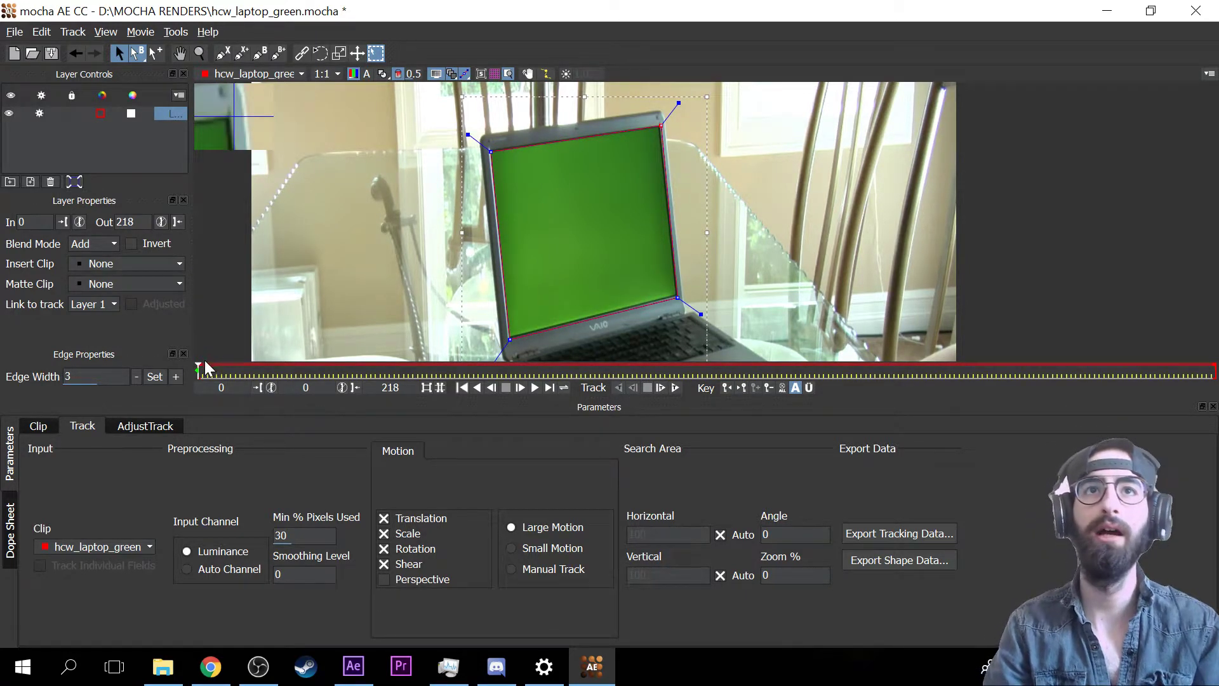
- Track Layer 1 forward from frame 0, stop the tracking at frame 113, and scrub back to frame 100
left_click(675, 388)
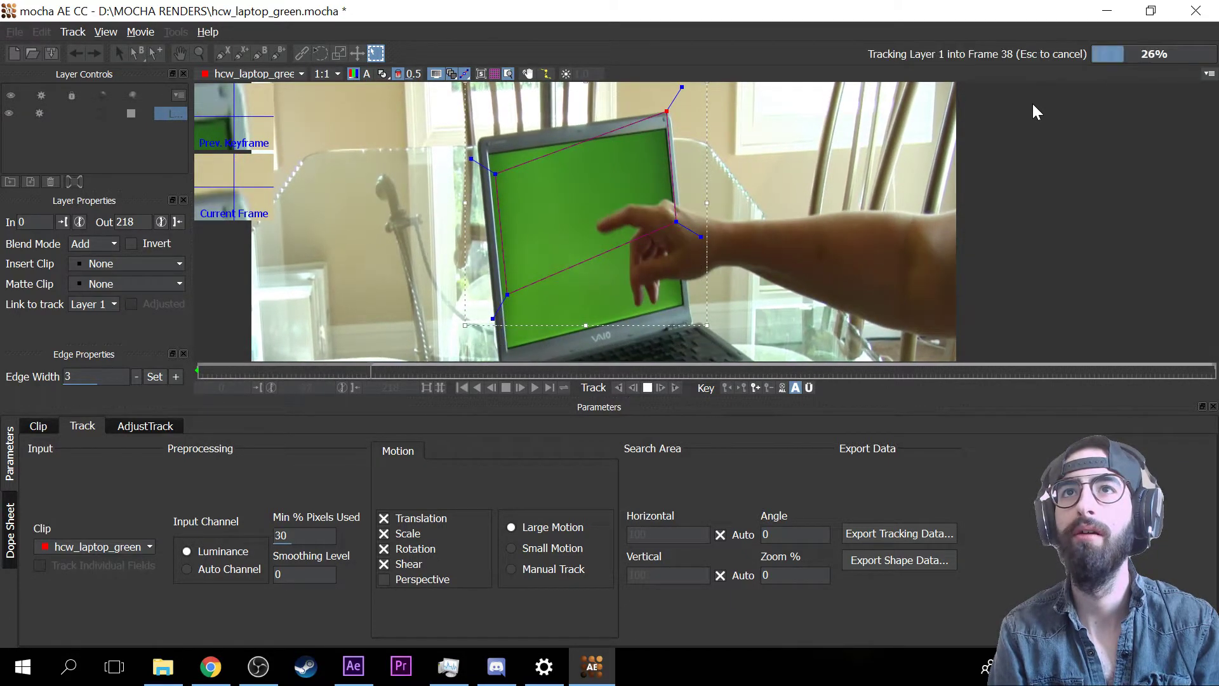
key("Escape")
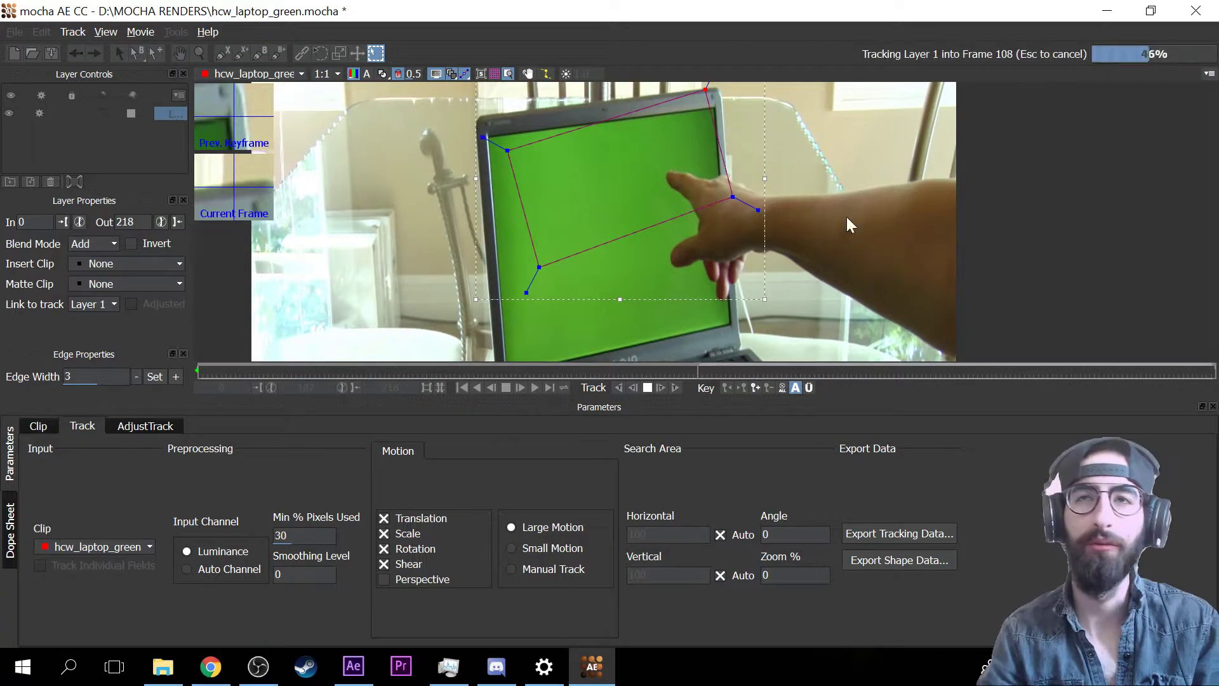
left_click(647, 387)
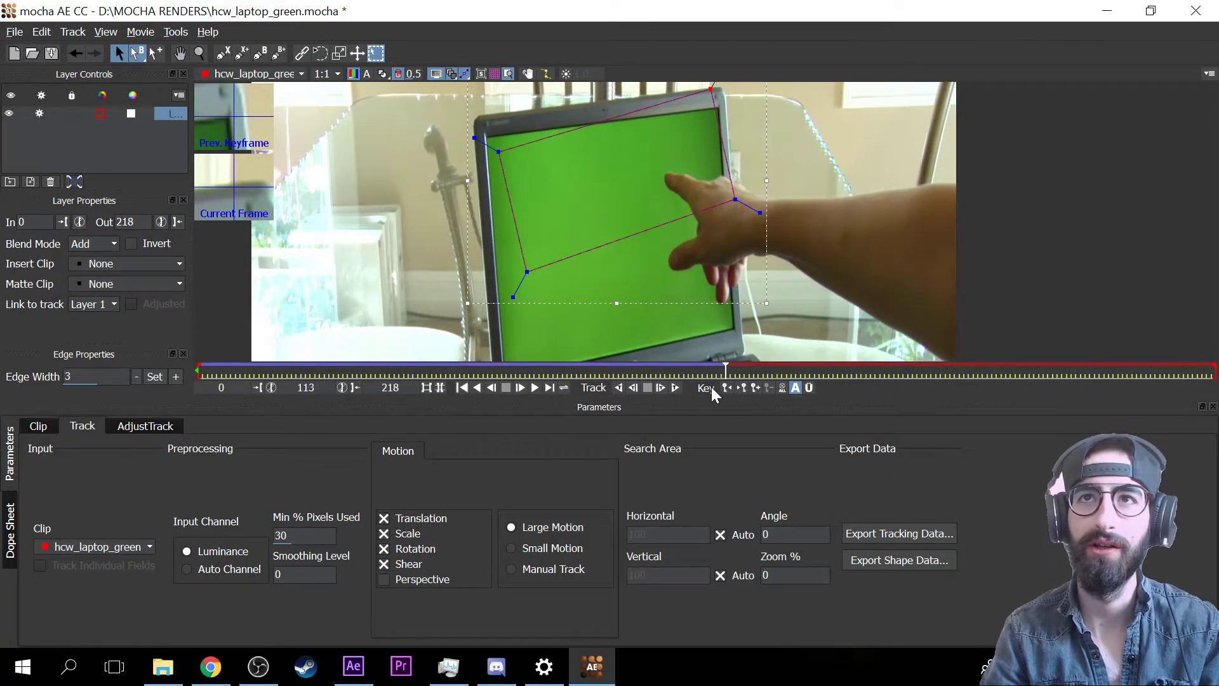
left_click_drag(725, 367, 666, 372)
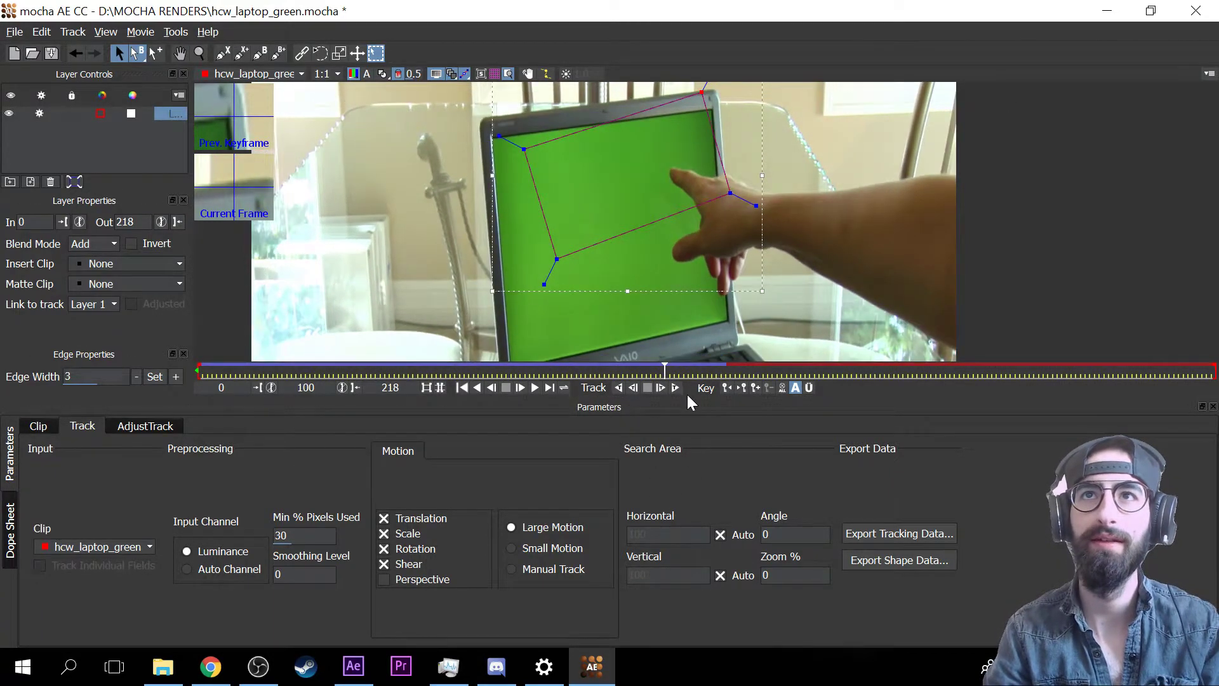
- Step back frame by frame from frame 100 and scrub to frame 32 to check how the Layer 1 spline follows the laptop screen
key("Right")
key("Left")
key("Left")
key("Left")
key("Left")
key("Left")
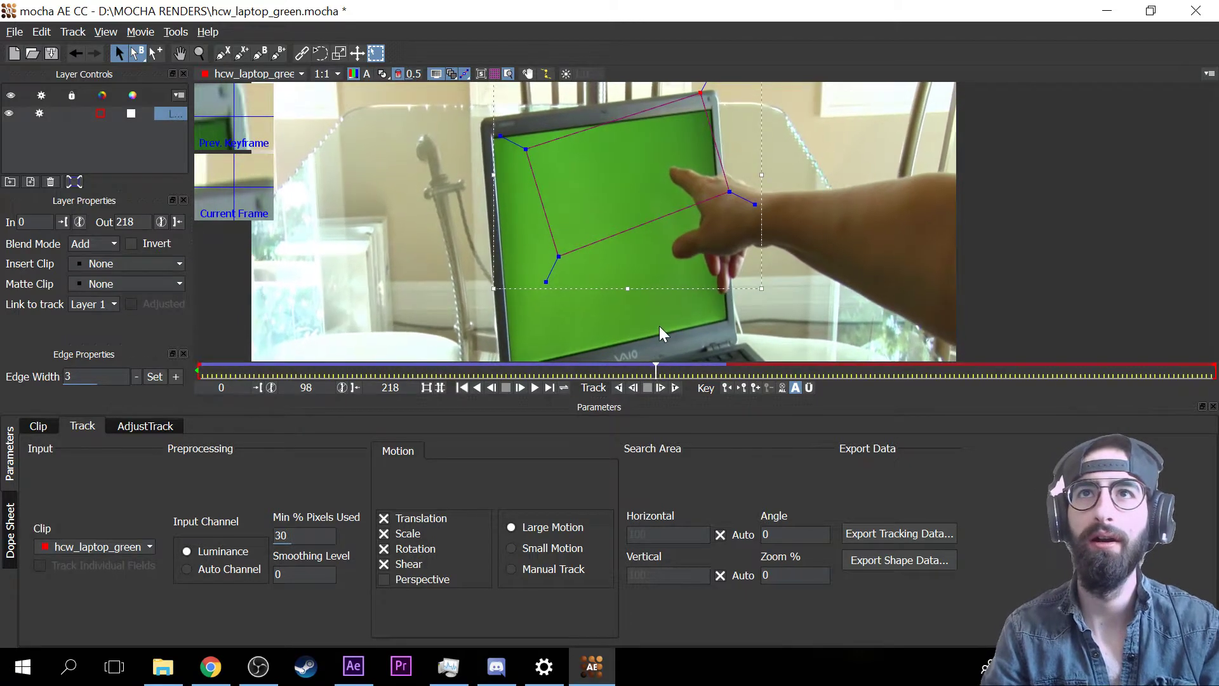
left_click_drag(643, 367, 347, 366)
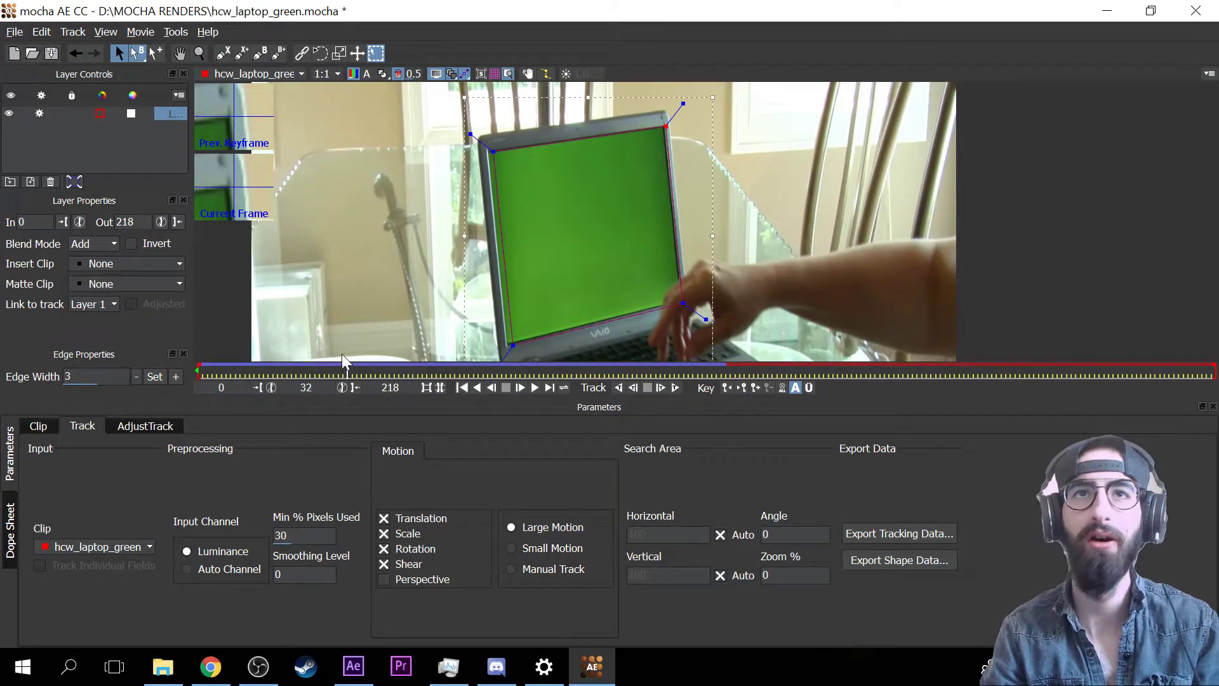
- Hide Layer 1 and return to frame 0, with the hand and forearm in view
left_click(9, 113)
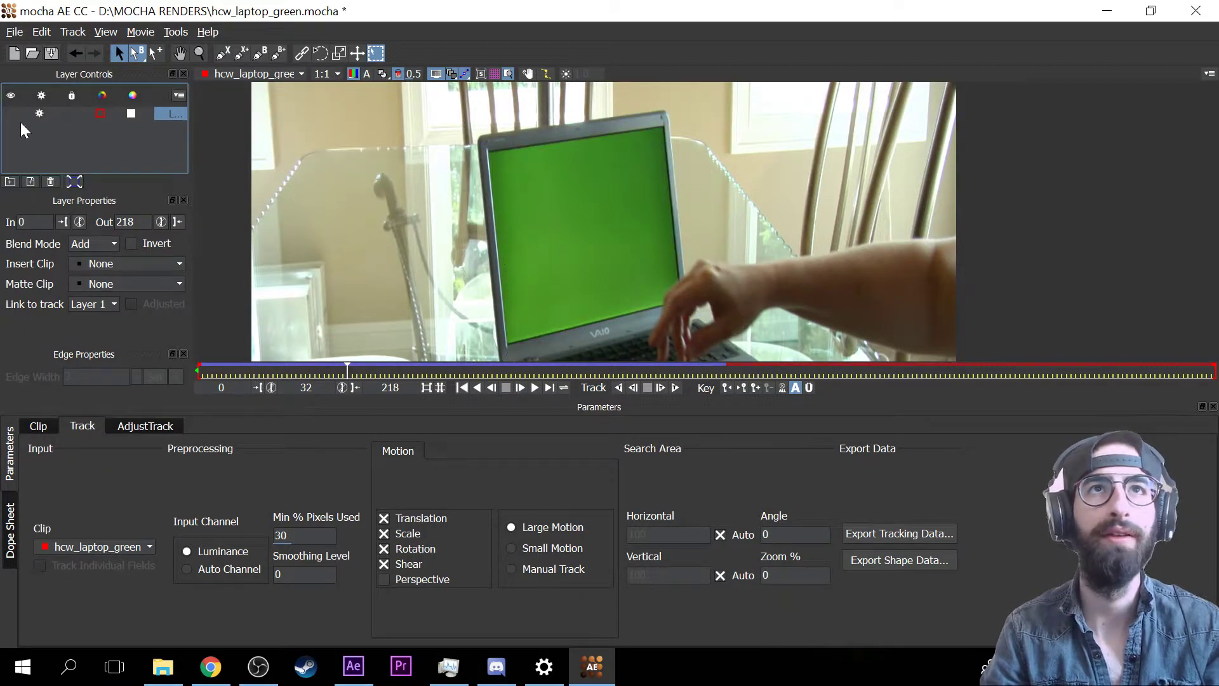
left_click_drag(762, 256, 578, 184)
left_click_drag(346, 368, 153, 375)
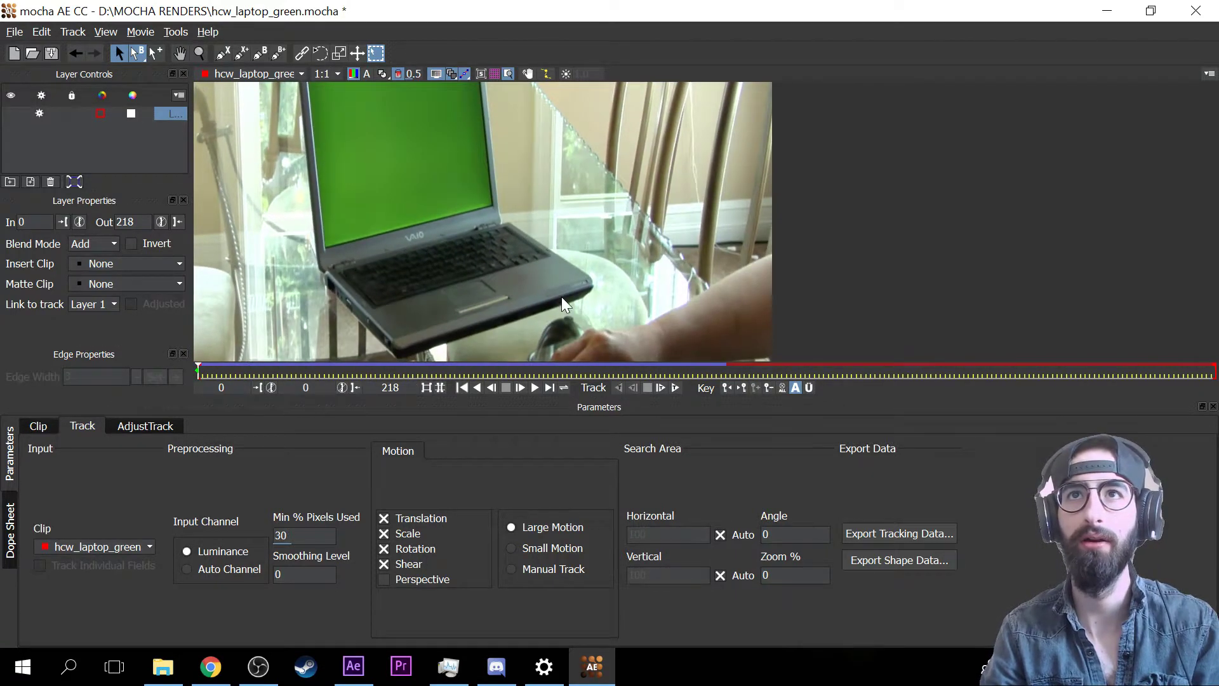
key("x")
left_click_drag(560, 296, 542, 171)
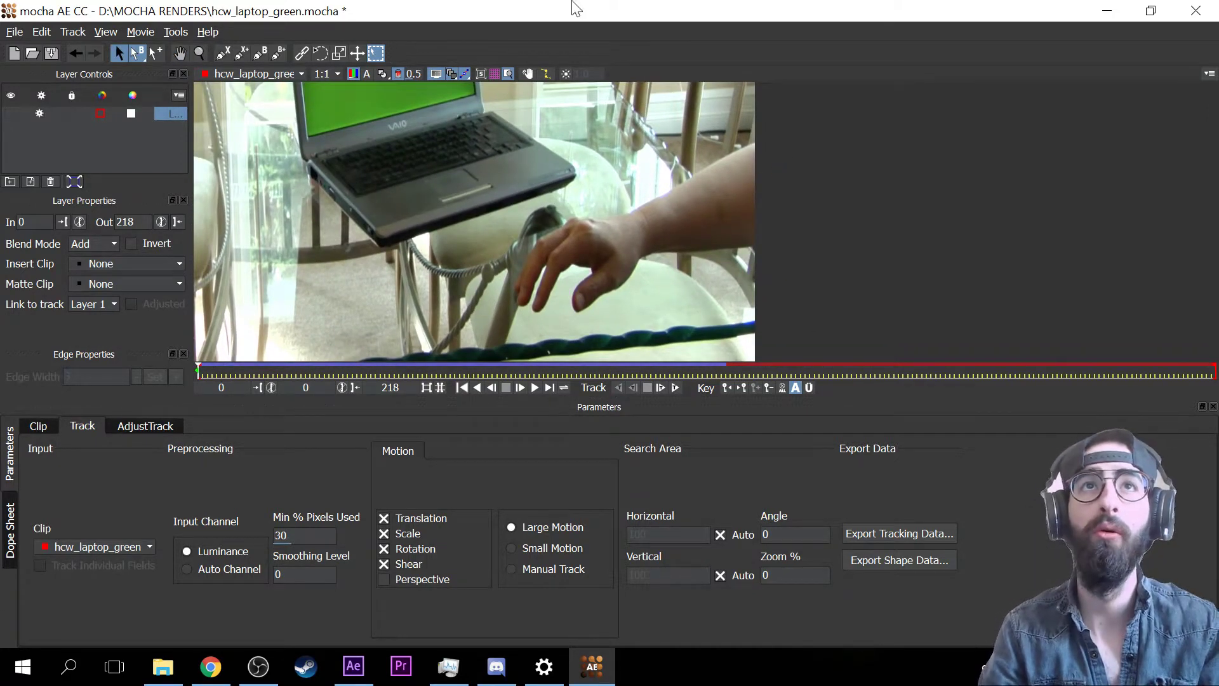
- Draw a closed X-spline around the hand, fingers and forearm at frame 0, extending it past the image's edge
left_click(226, 55)
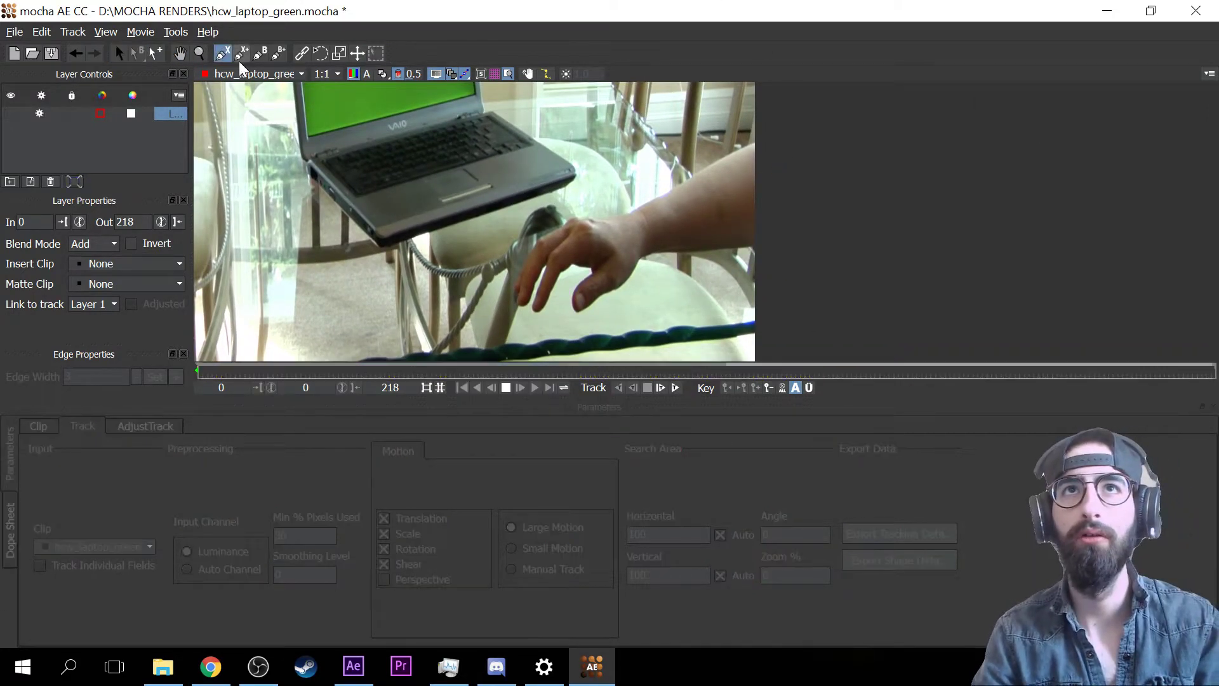
left_click(768, 244)
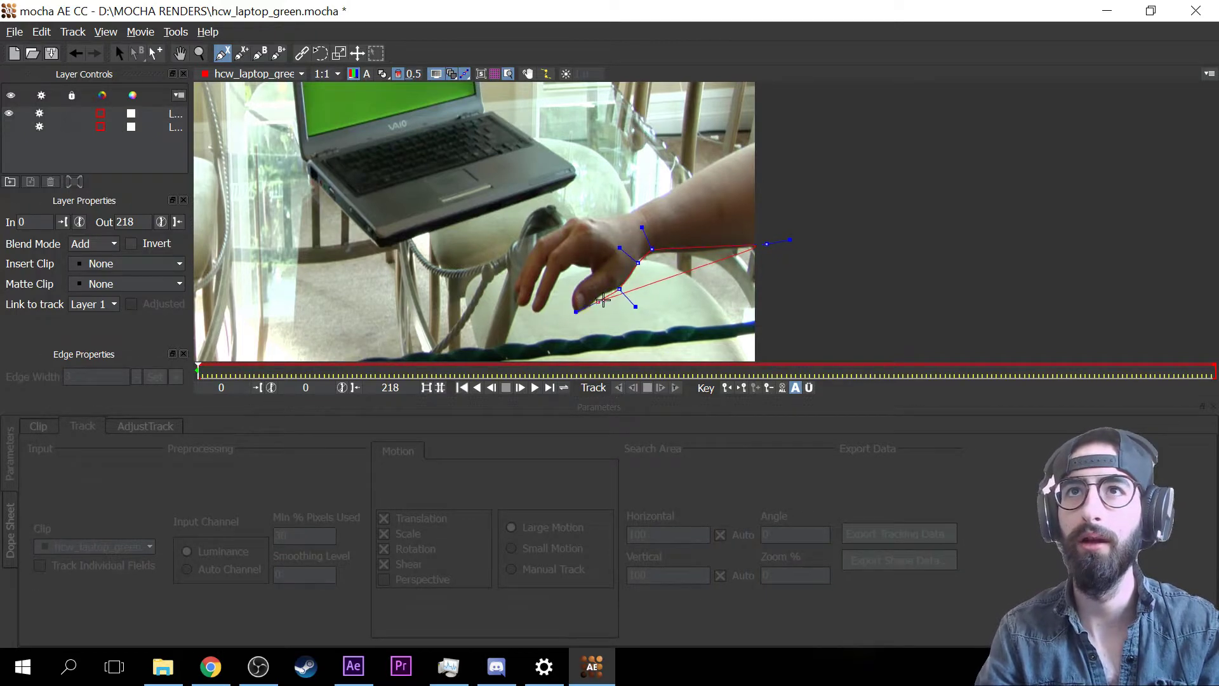
left_click(603, 295)
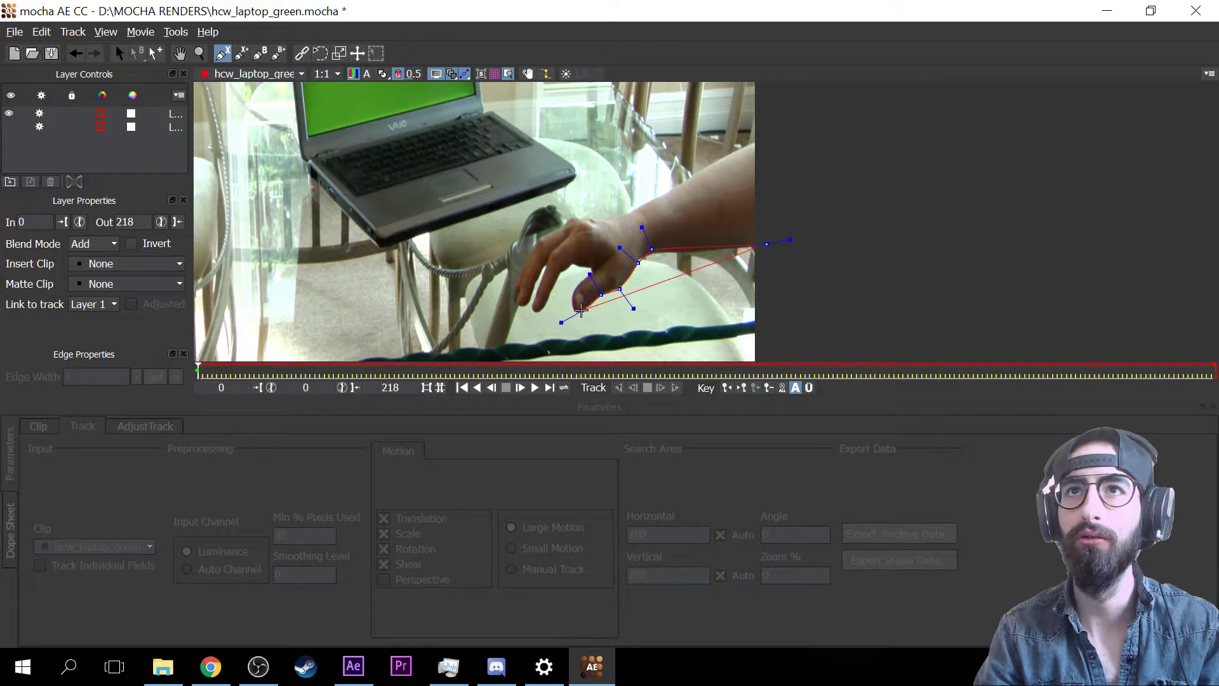
left_click(581, 311)
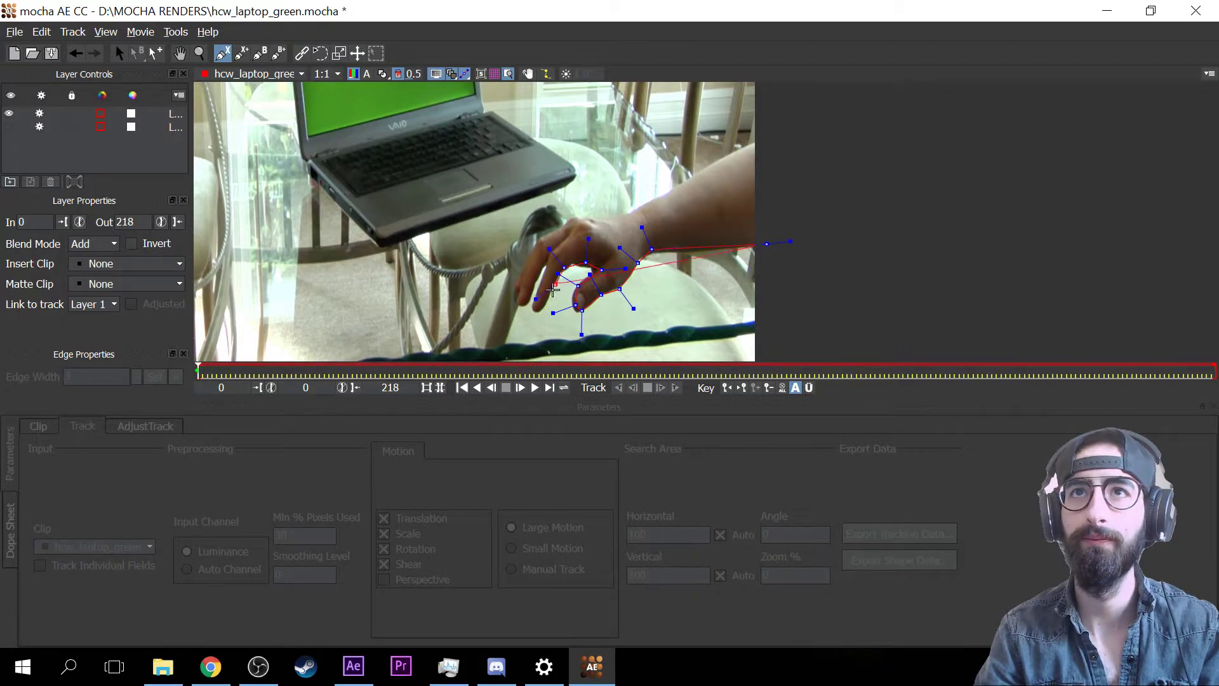
left_click(532, 309)
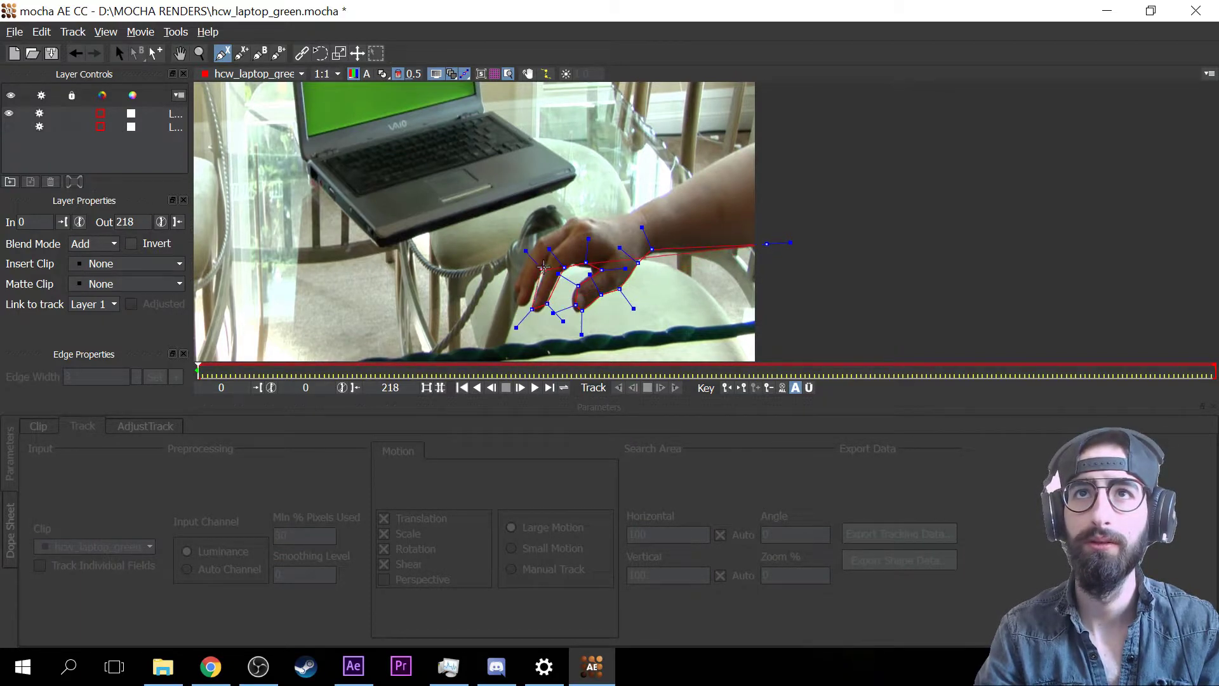
left_click(526, 308)
left_click(512, 305)
left_click(515, 291)
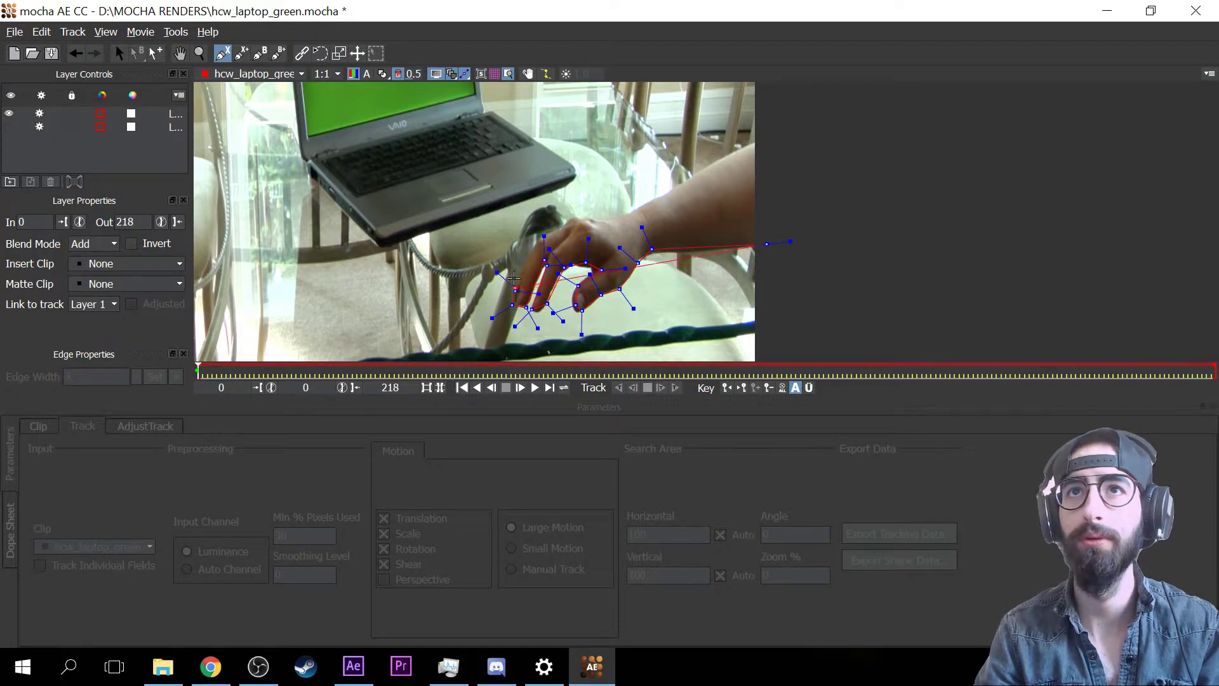
left_click(572, 215)
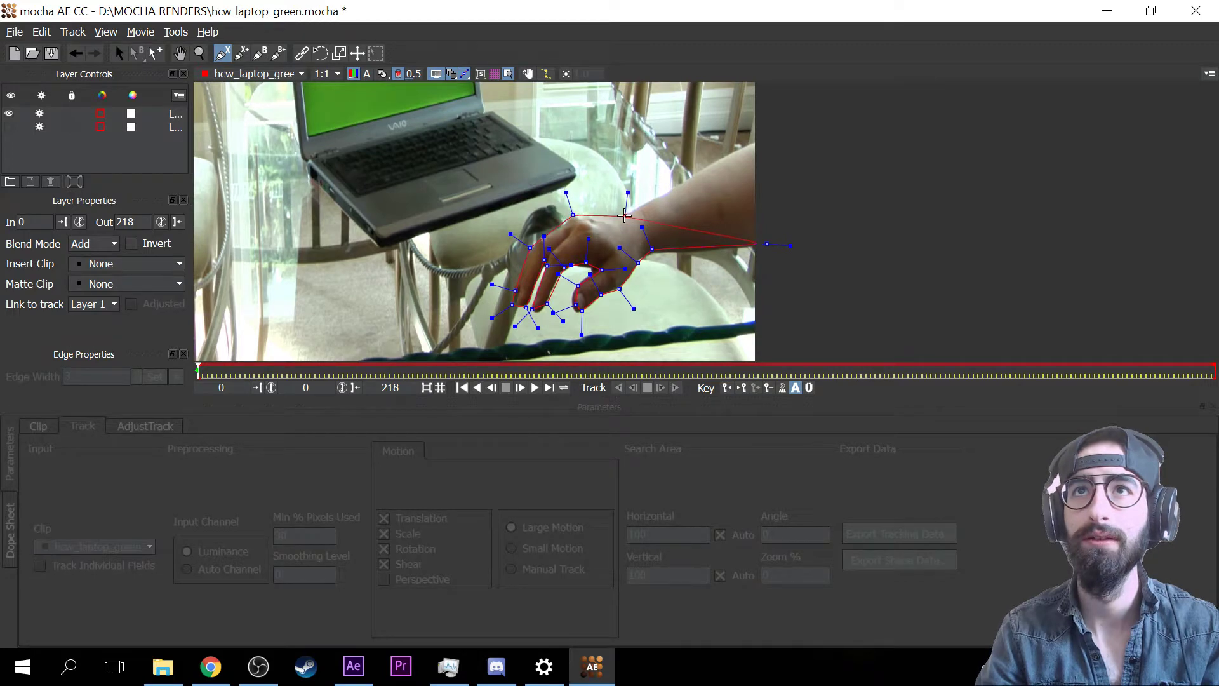
left_click(628, 214)
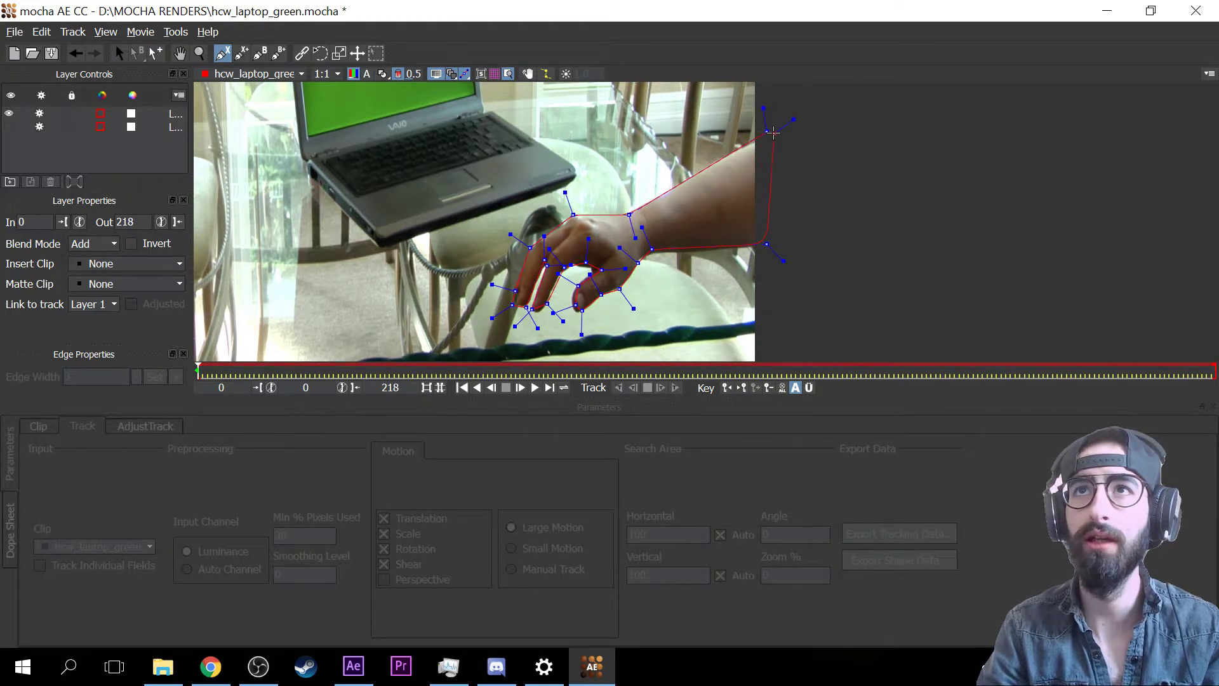
left_click(770, 132)
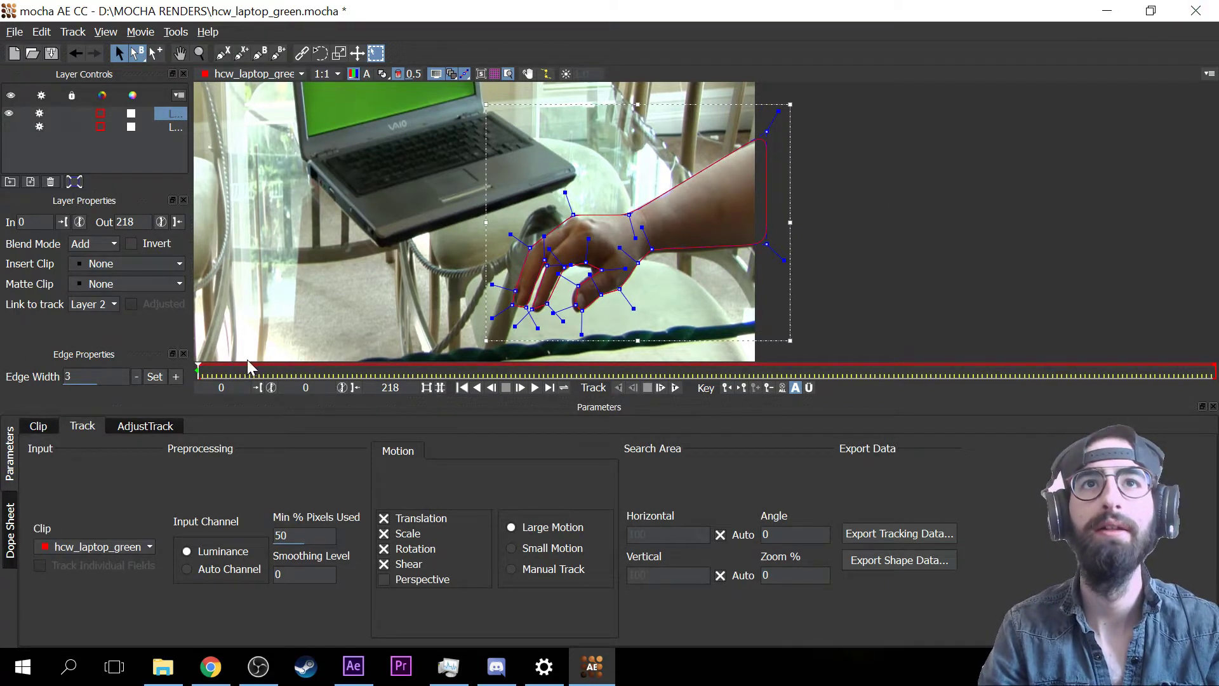
- Track Layer 2 forward from frame 0 and stop the tracking at frame 48
left_click(675, 388)
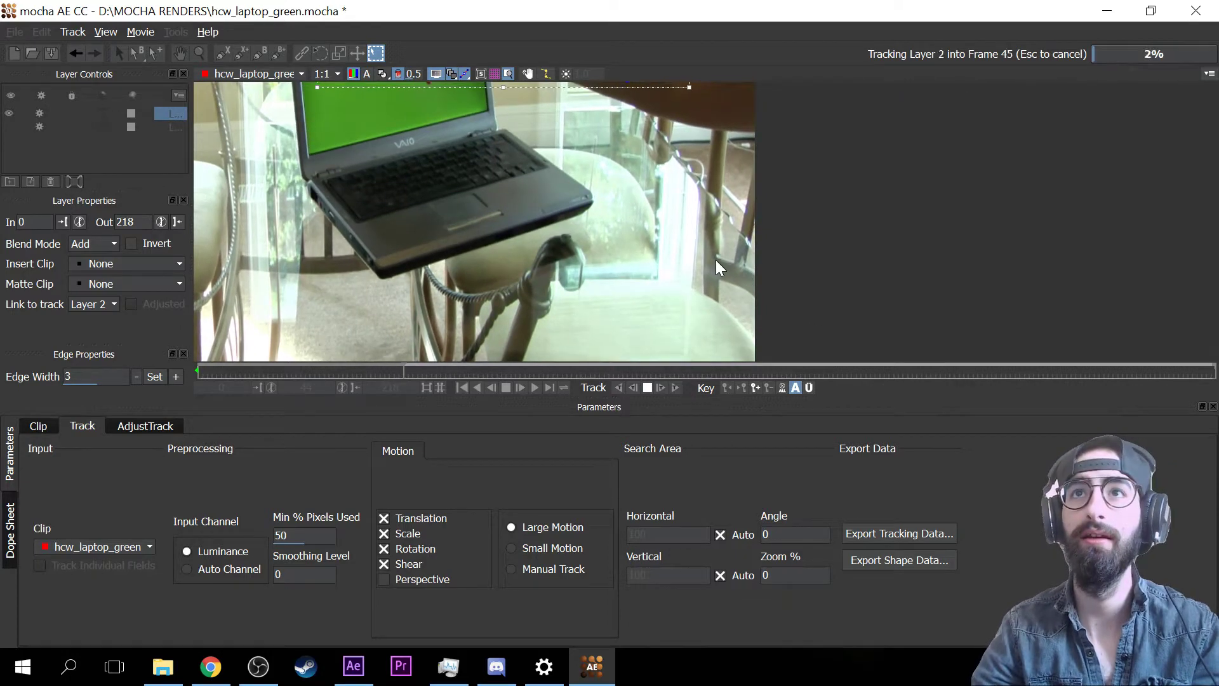
left_click(652, 385)
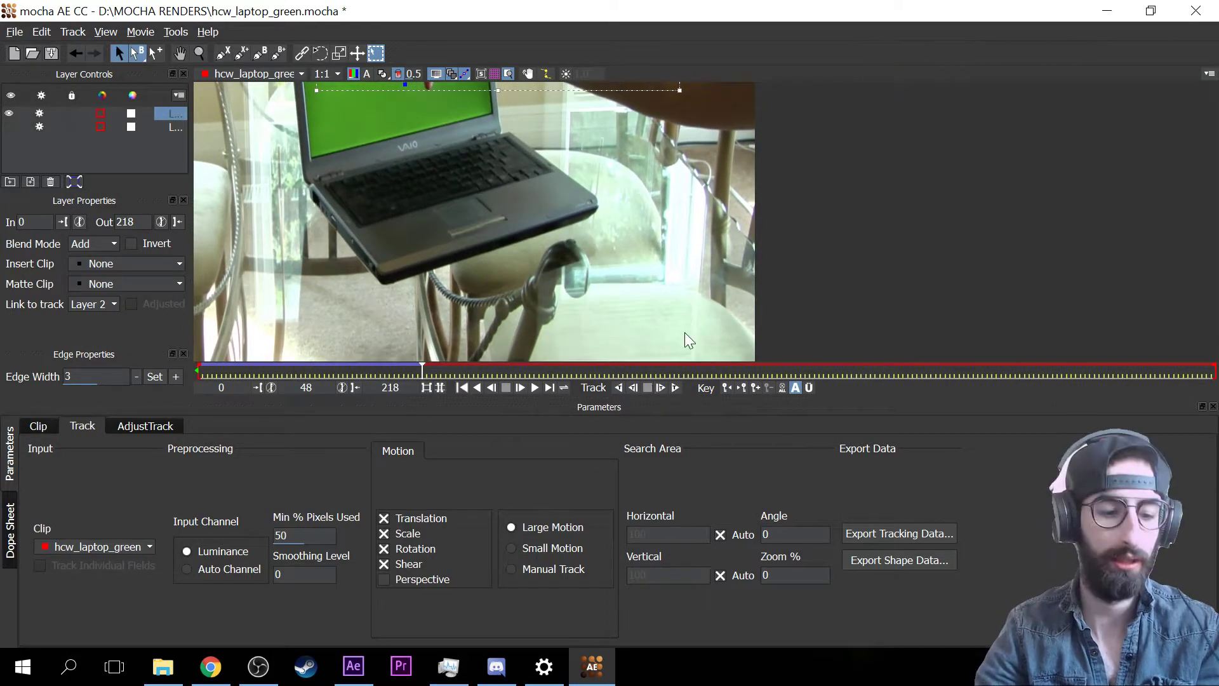
key("x")
left_click_drag(698, 303, 723, 384)
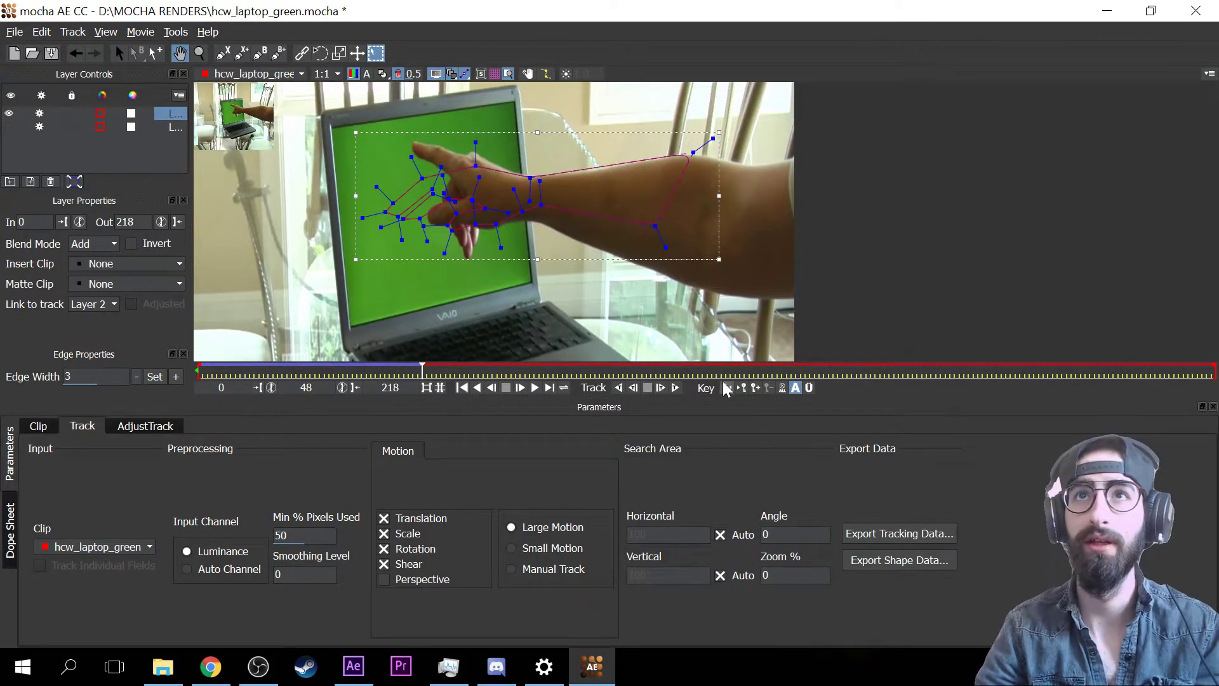
- Enlarge Layer 2's arm spline at frame 48 and shift it towards the elbow
key("s")
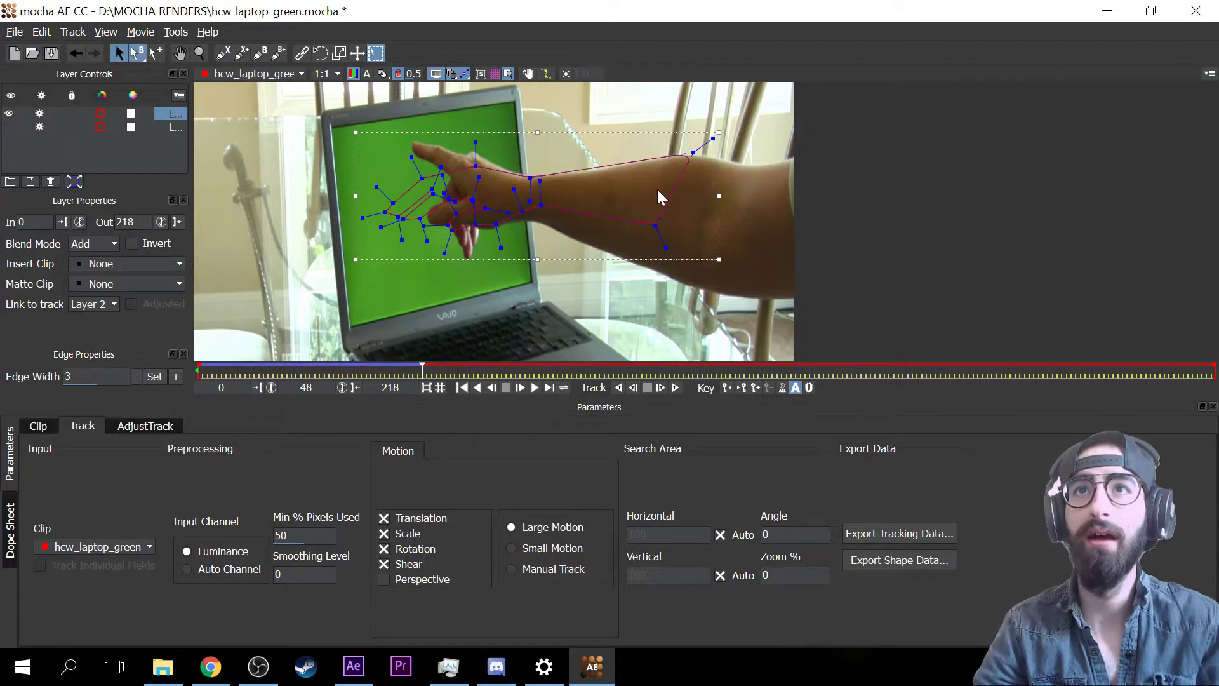
left_click(684, 199)
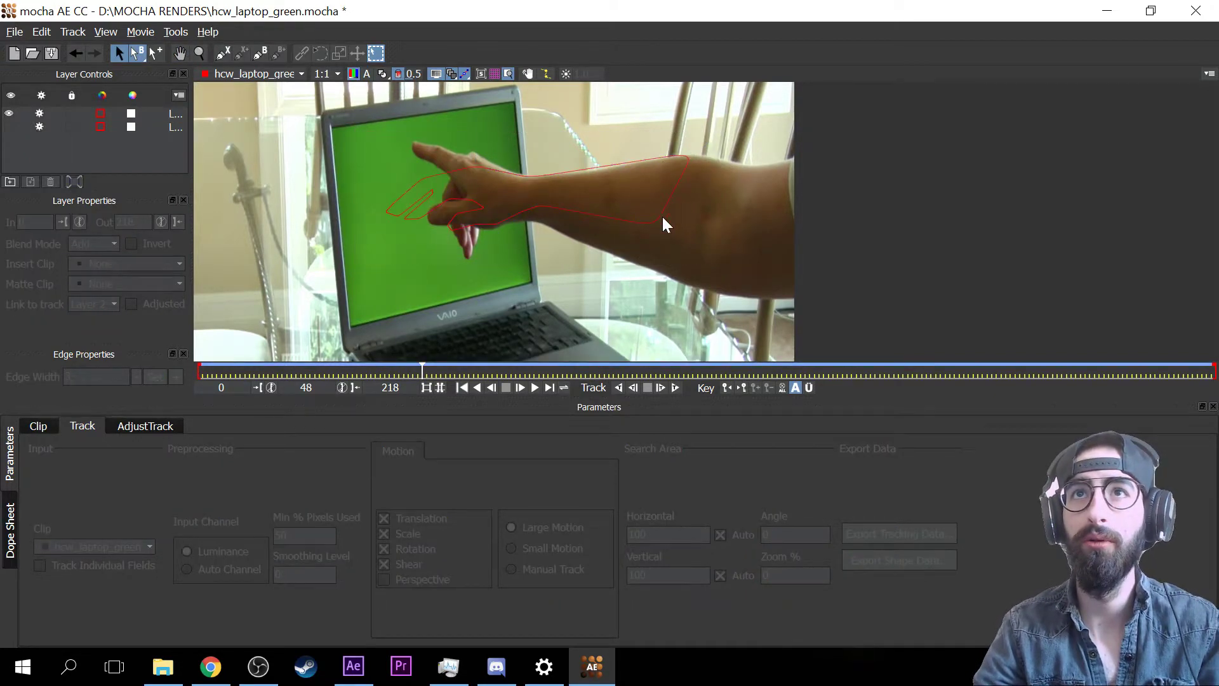
left_click(608, 225)
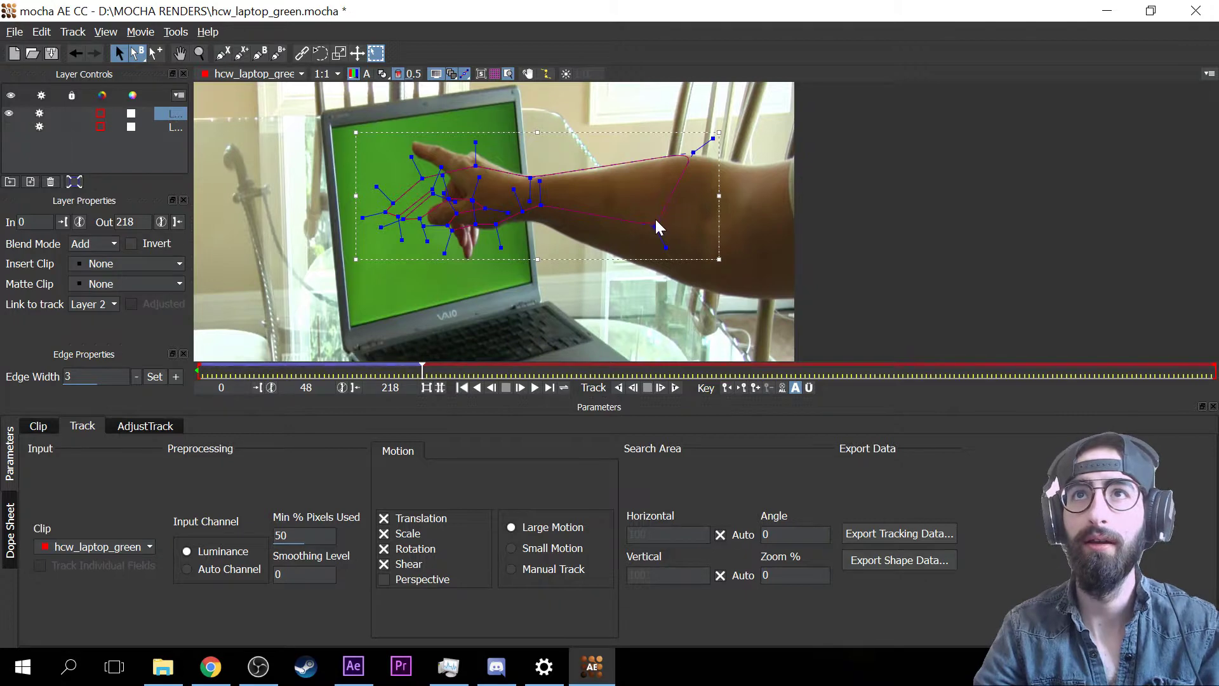
left_click_drag(719, 238, 801, 298)
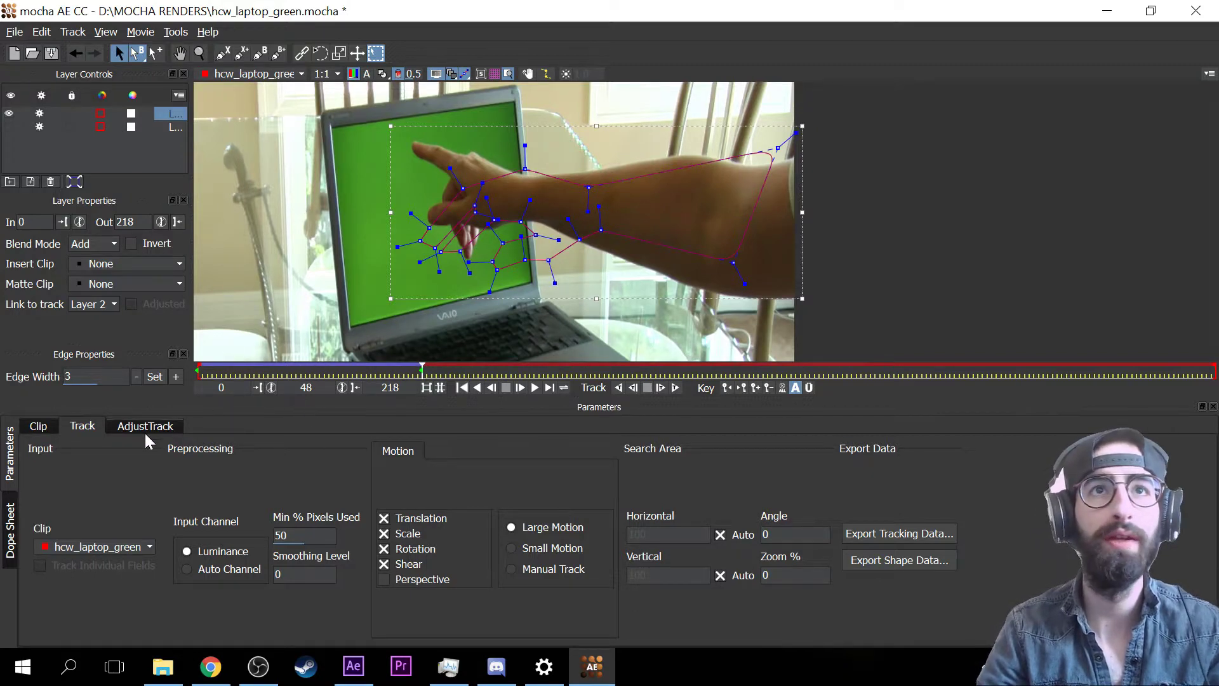
- Rotate Layer 2's spline with the Rotate tool towards the angle of the arm at frame 48
right_click(173, 110)
left_click(140, 137)
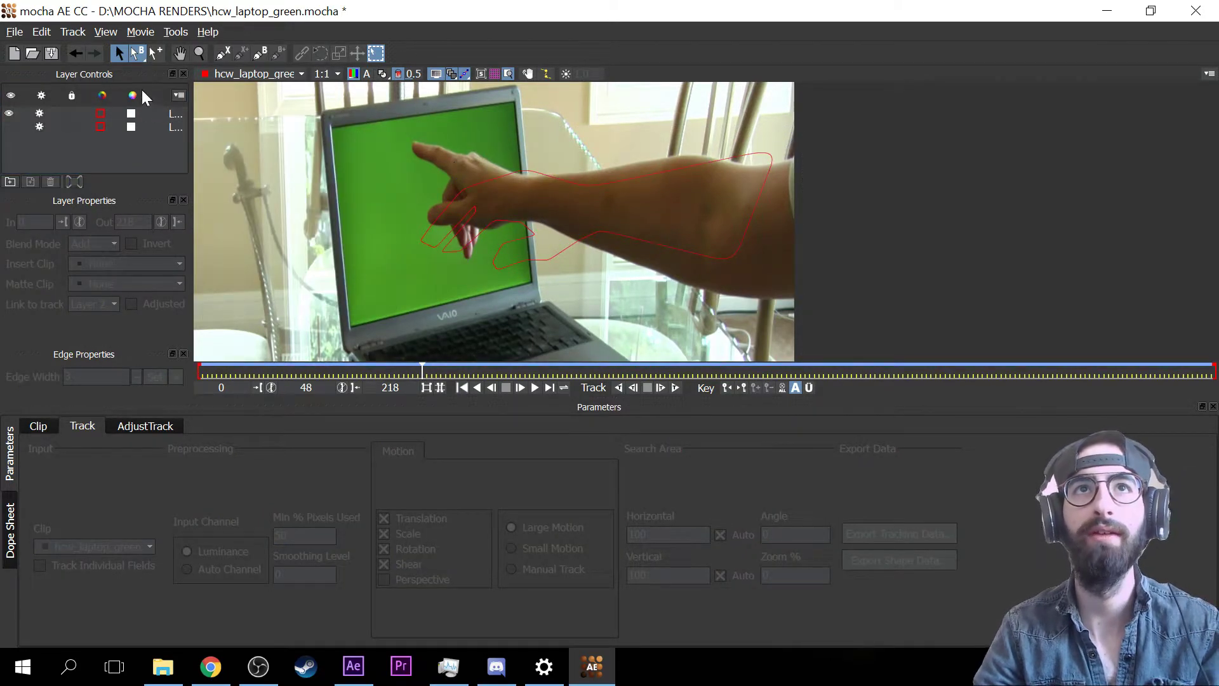
left_click(180, 109)
left_click(321, 53)
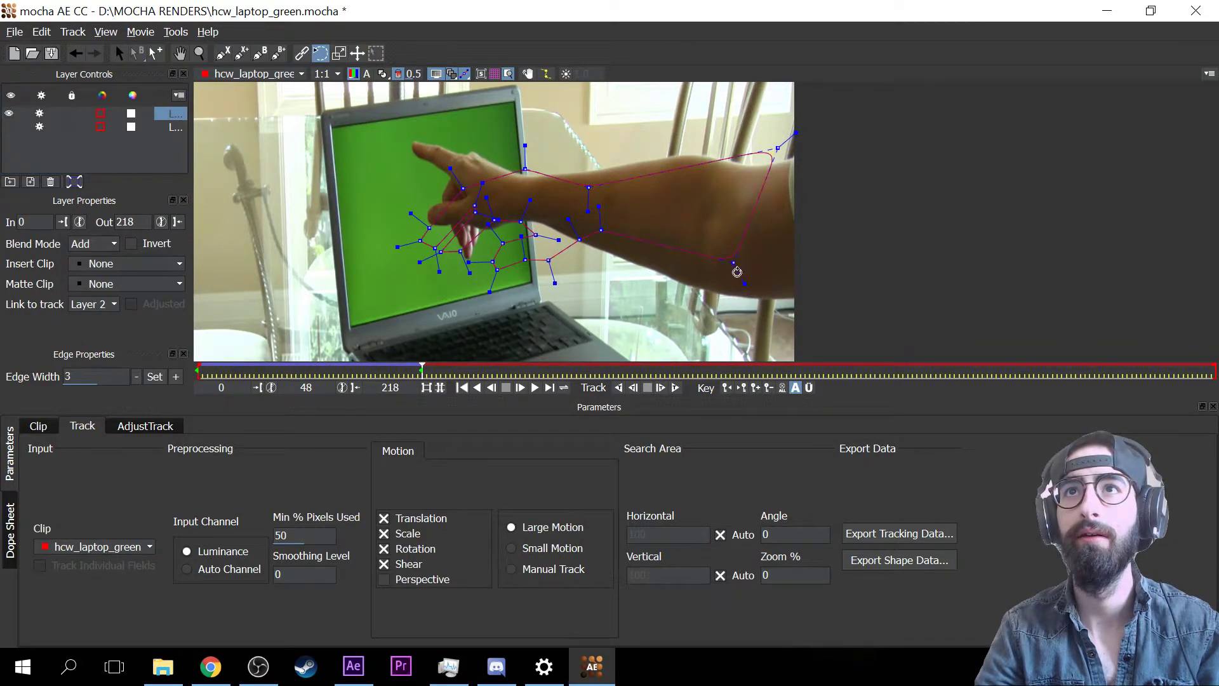
left_click_drag(732, 280, 622, 256)
left_click_drag(720, 250, 701, 269)
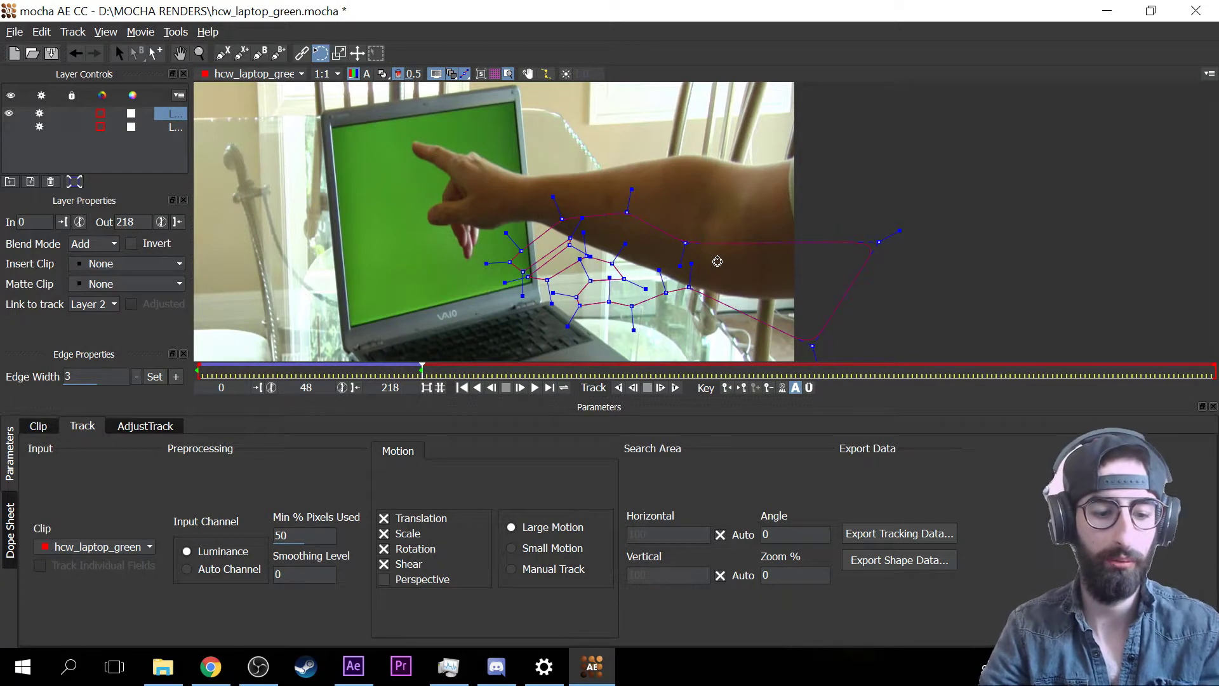
- Move the whole Layer 2 spline back over the hand and forearm
key("x")
mouse_move(784, 259)
left_mouse_down()
mouse_move(740, 223)
mouse_move(790, 246)
left_mouse_up()
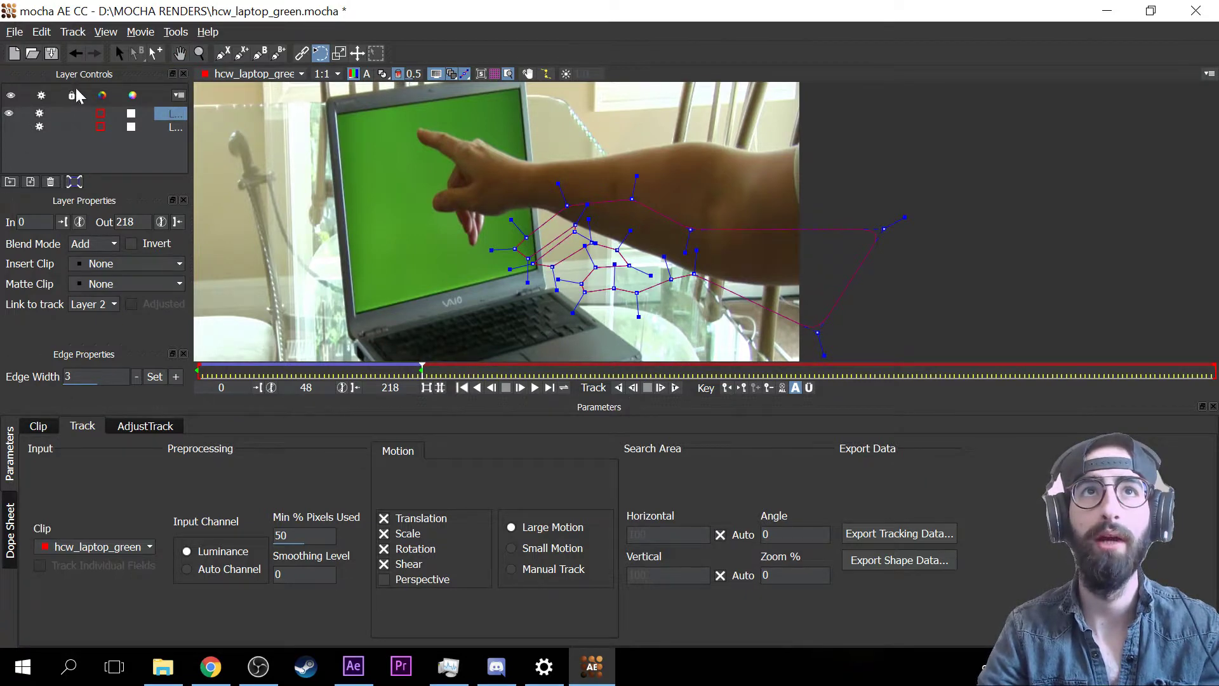
left_click(125, 53)
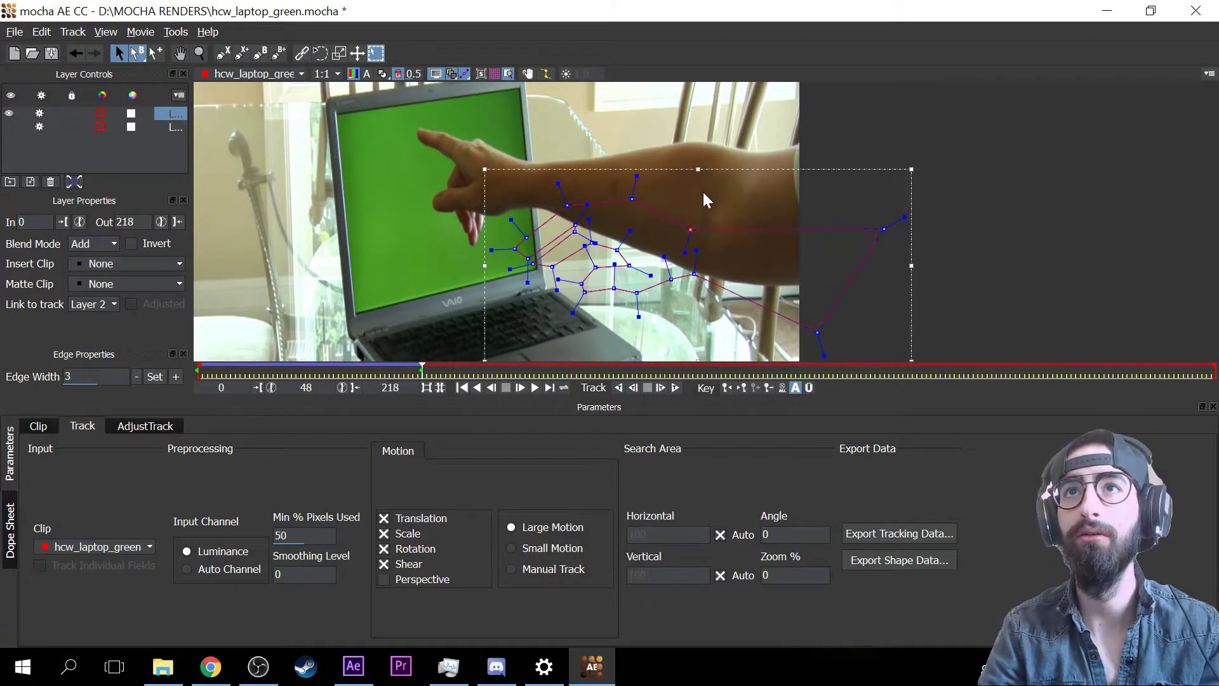
left_click_drag(715, 167, 653, 103)
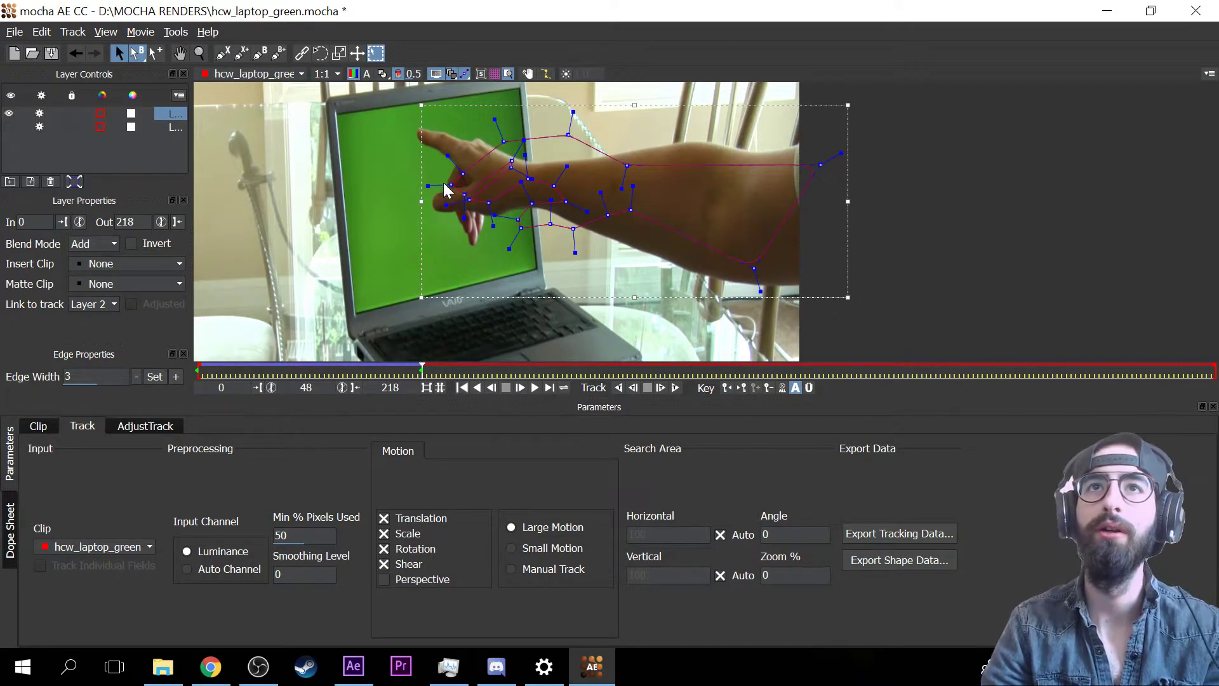
- Move the spline's fingertip points onto the tip of the pointing index finger at frame 48
left_click_drag(453, 182, 427, 175)
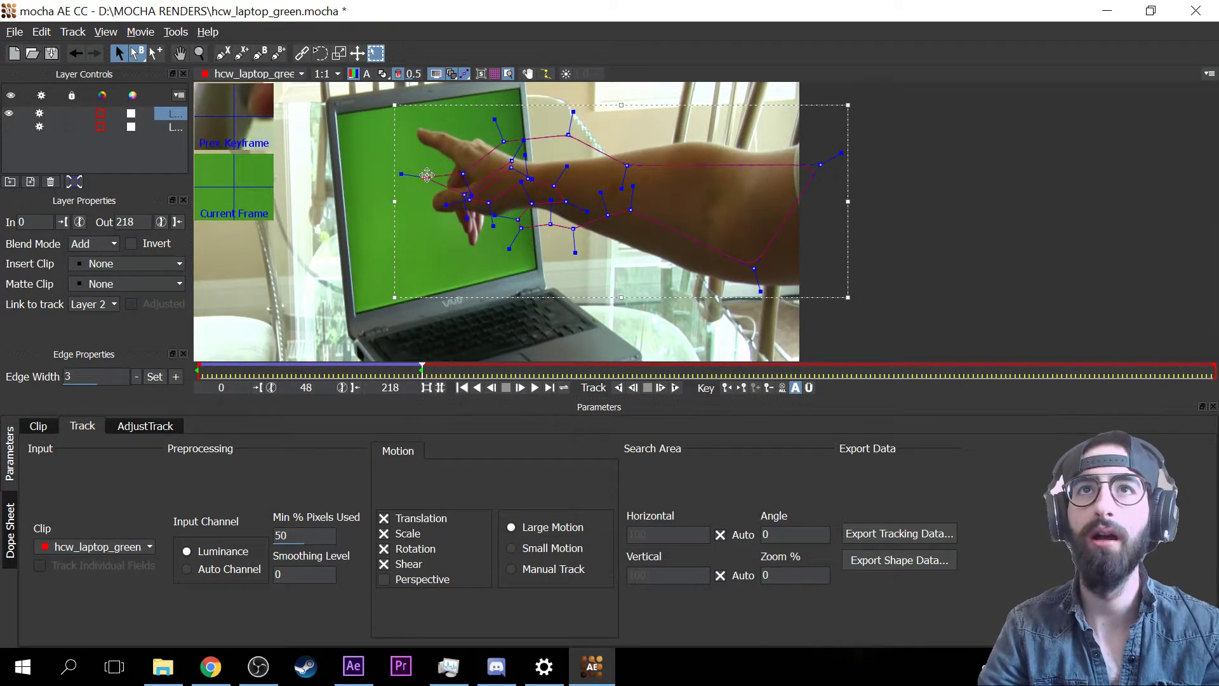
key("ctrl+z")
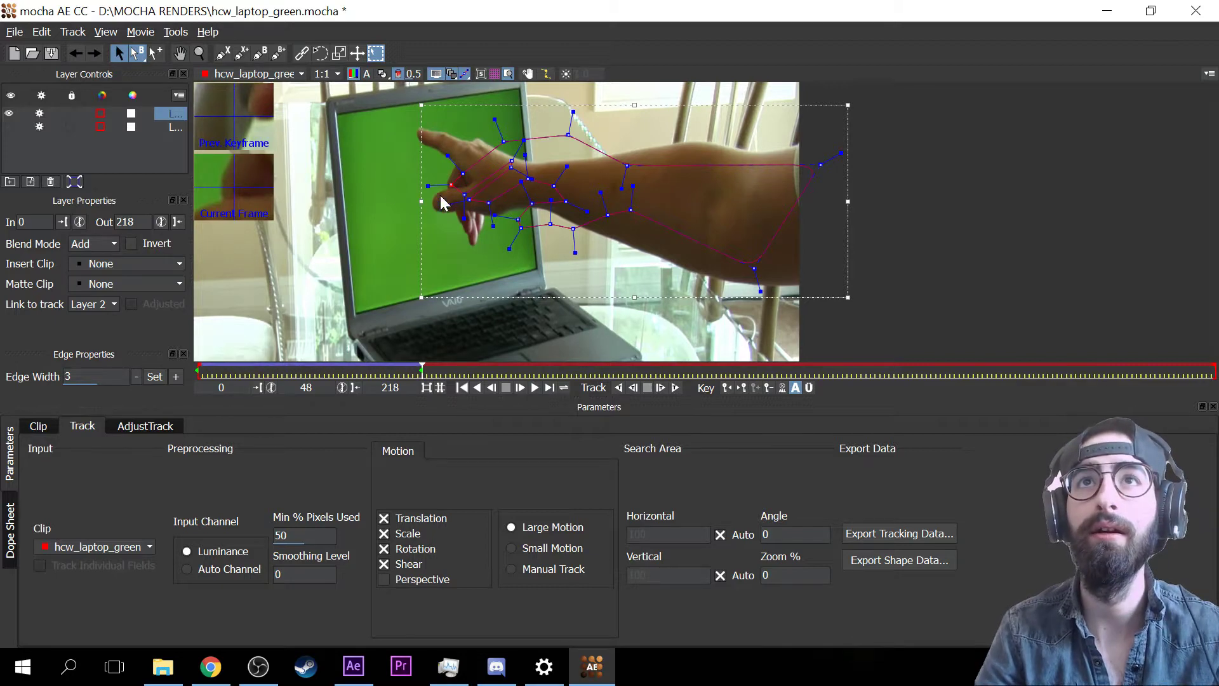
left_click_drag(427, 167, 412, 135)
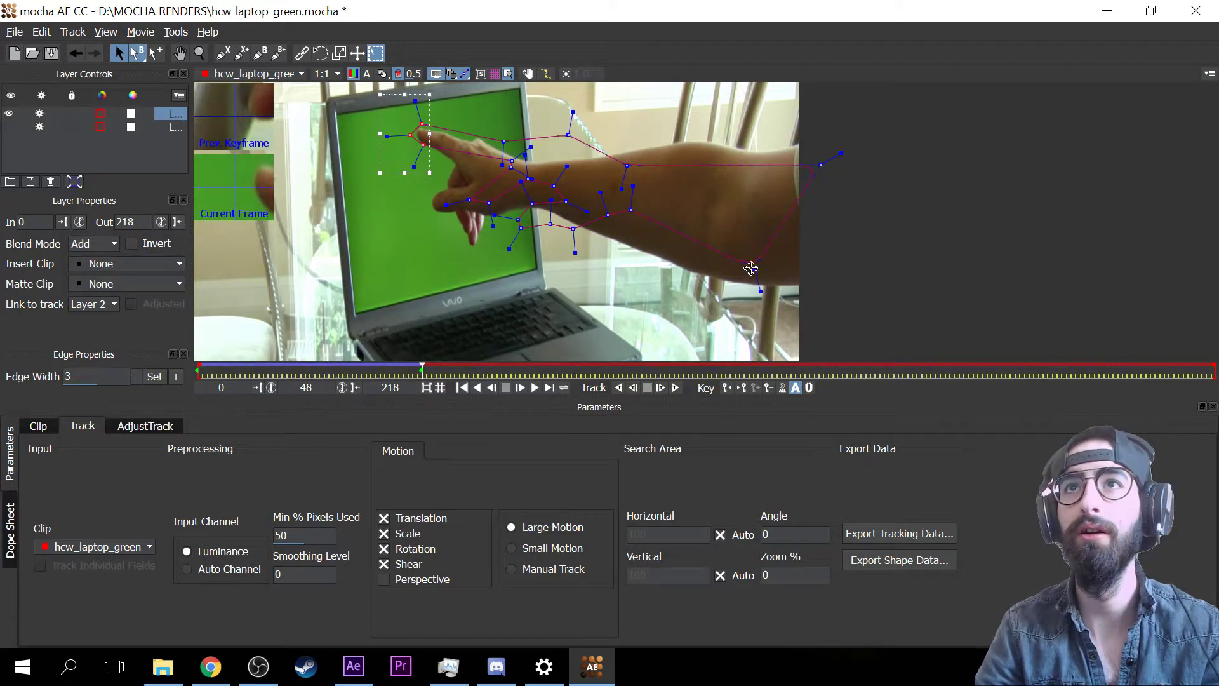
- Fit Layer 2's spline points along the arm's upper and lower edges, from the wrist to the image border at frame 48
left_click_drag(752, 268, 808, 293)
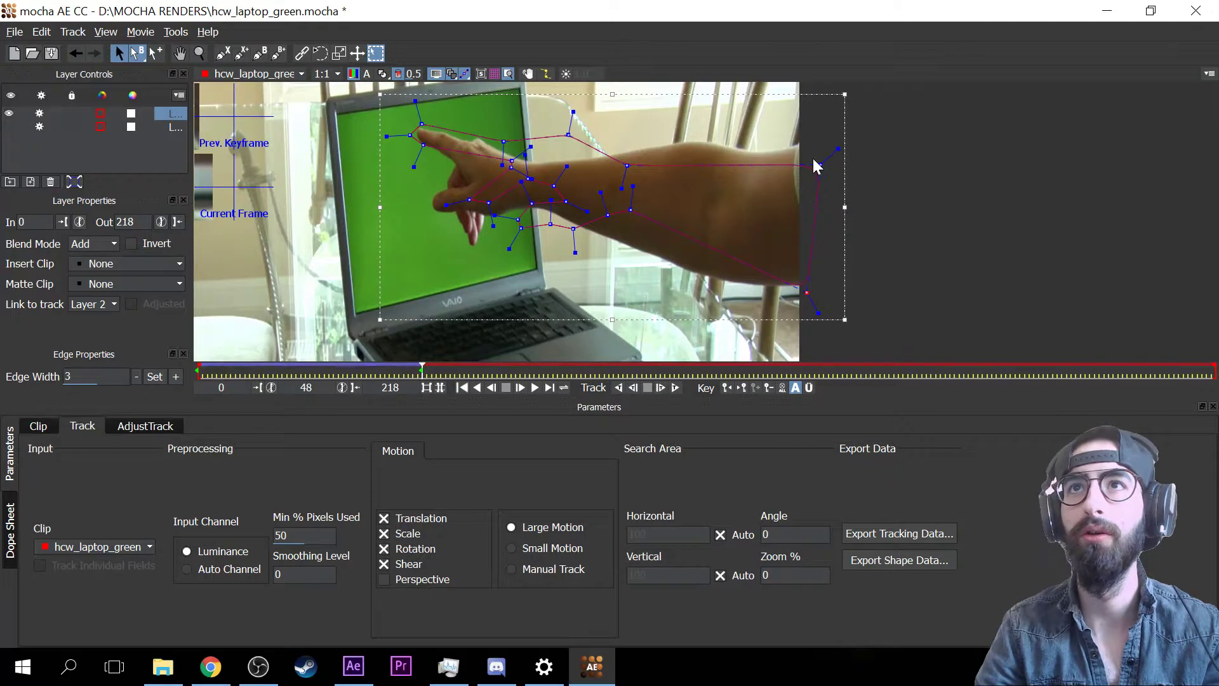
left_click_drag(817, 165, 804, 143)
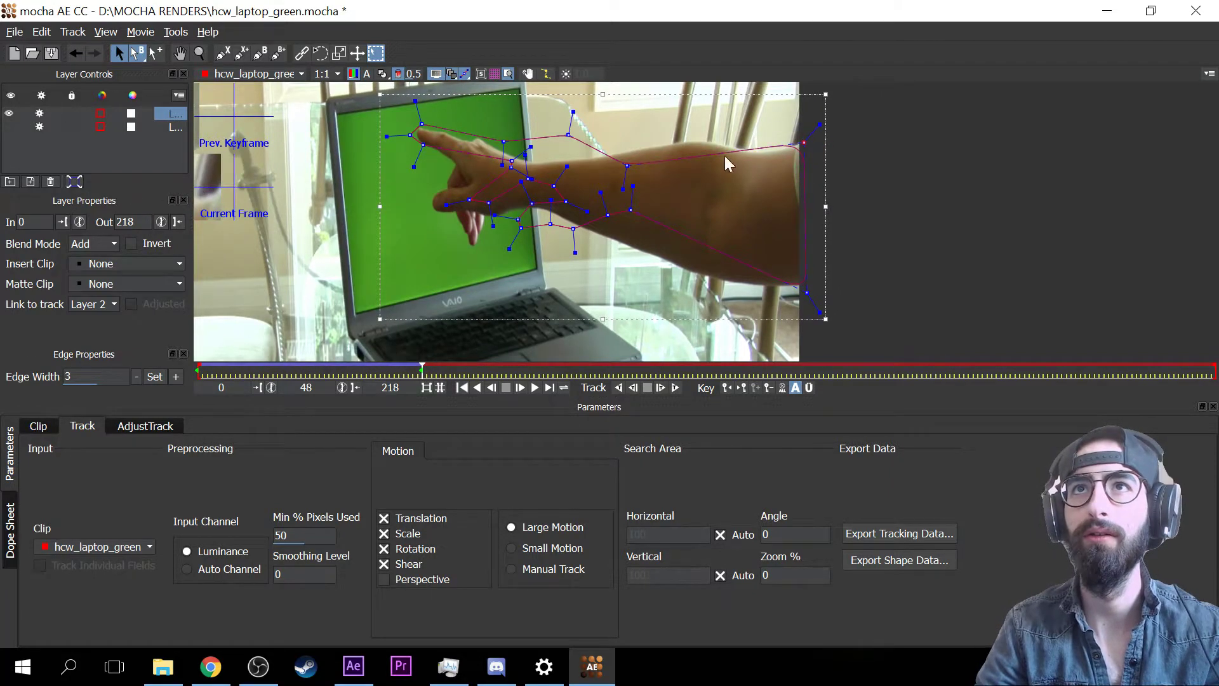
left_click_drag(627, 163, 760, 151)
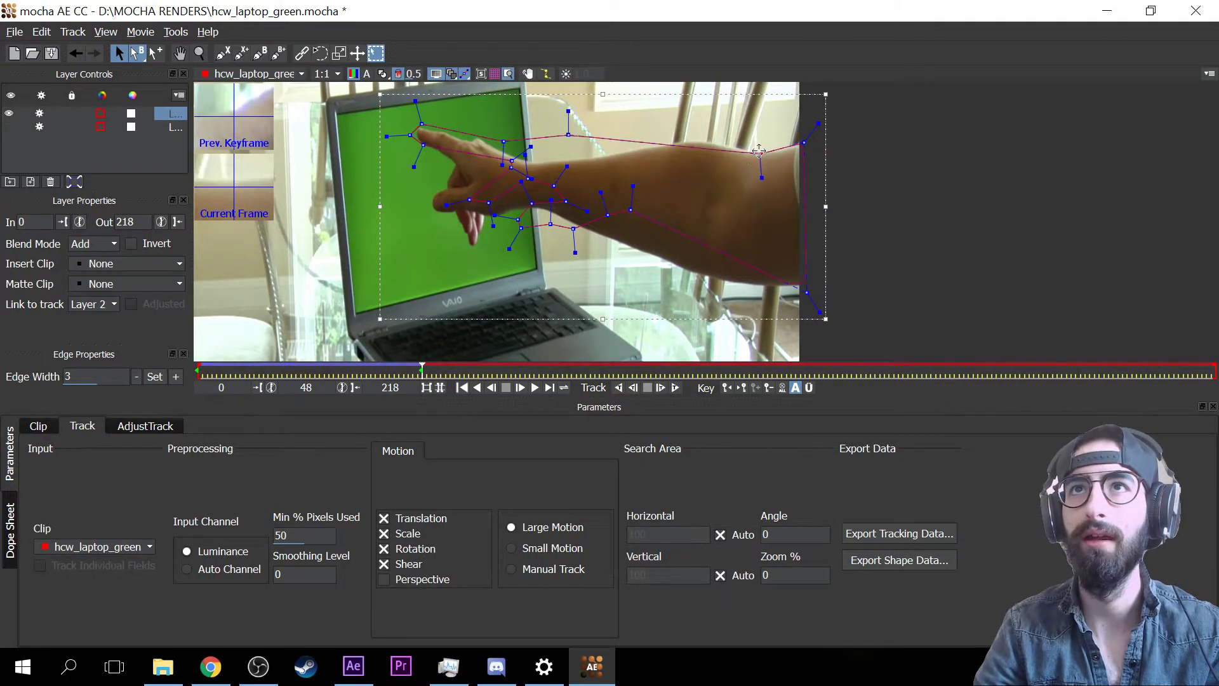
left_click_drag(566, 130, 705, 141)
left_click_drag(505, 141, 533, 158)
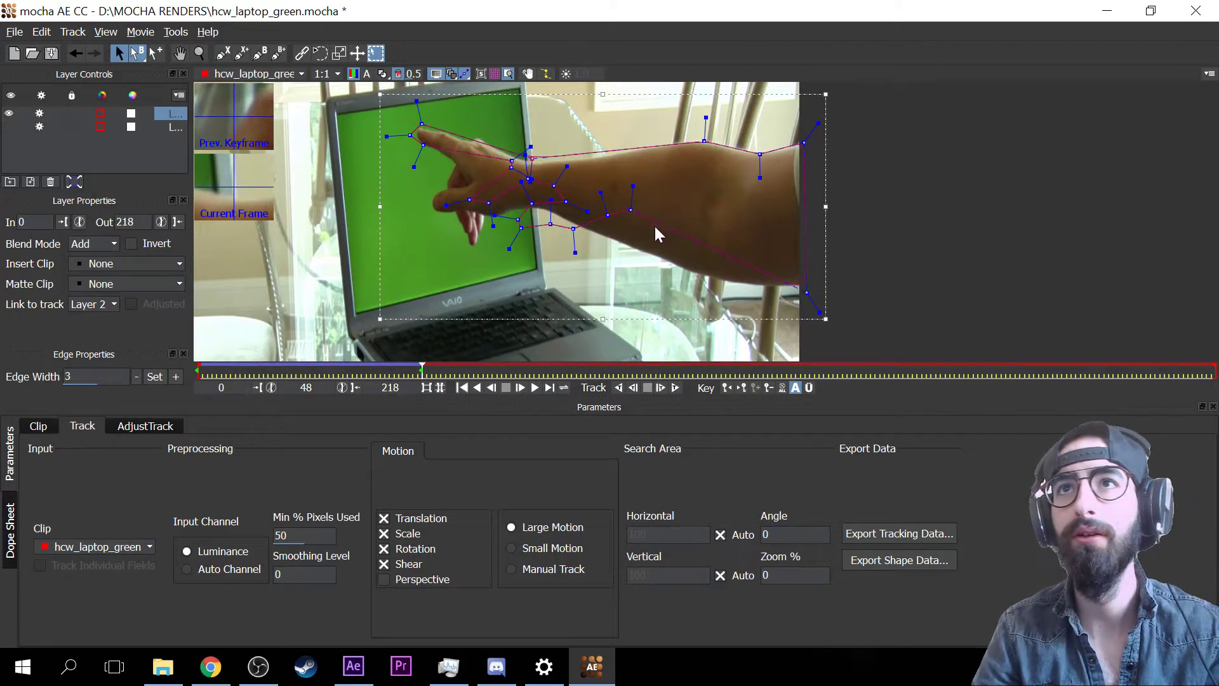
left_click_drag(633, 203, 689, 265)
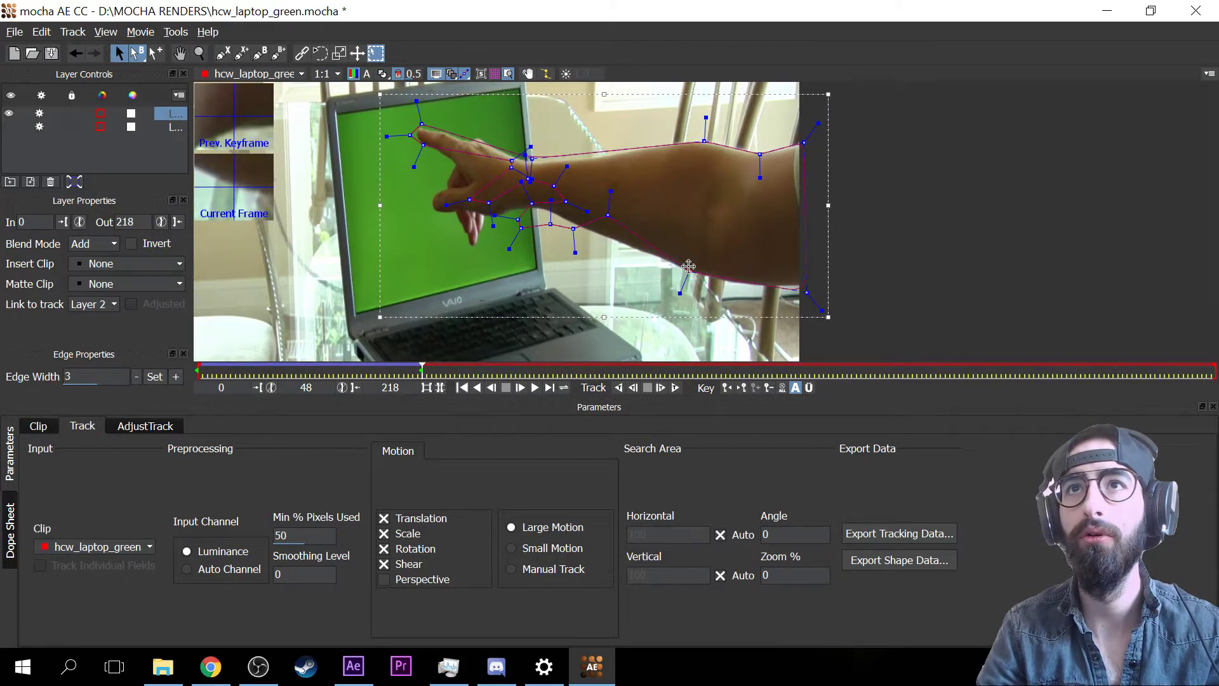
left_click_drag(609, 216, 580, 221)
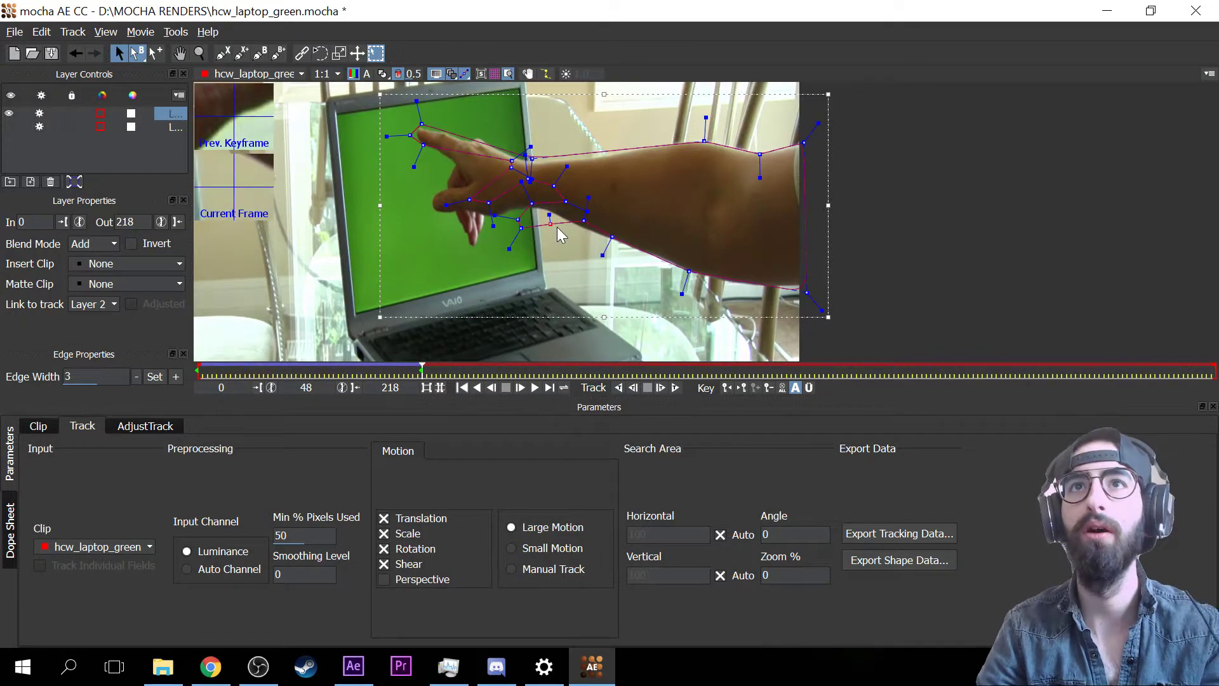
- Delete the surplus spline points around the wrist and the underside of the forearm
key("Delete")
left_click_drag(522, 224, 518, 220)
left_click(519, 219)
key("Delete")
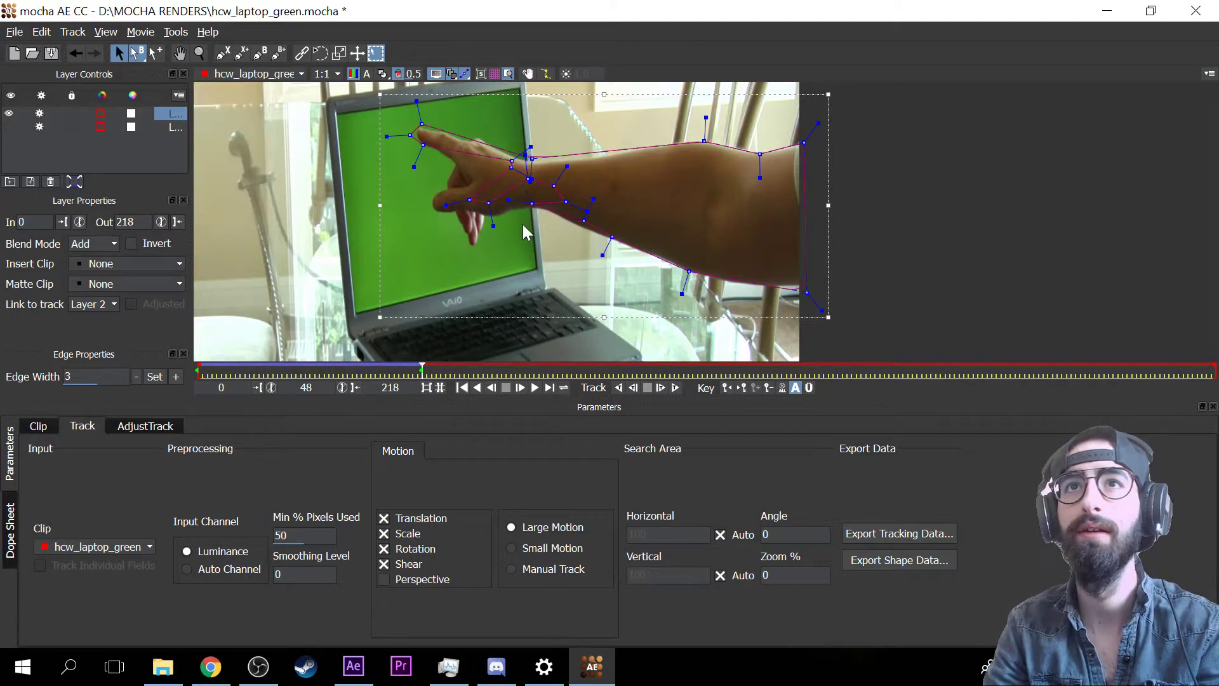
left_click(532, 203)
key("Delete")
left_click_drag(554, 186, 584, 233)
key("Delete")
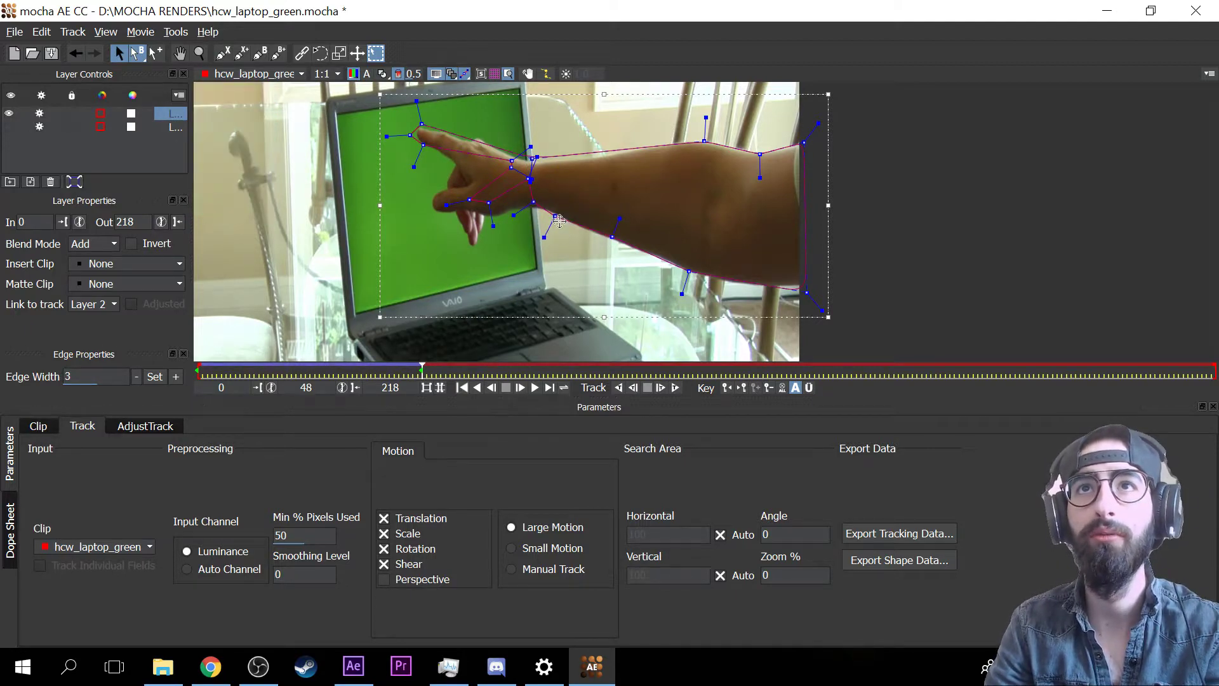
- Move the remaining hand points around the knuckles, the thumb and the tip of the hanging fingers at frame 48
left_click(530, 182)
left_click_drag(529, 182, 512, 215)
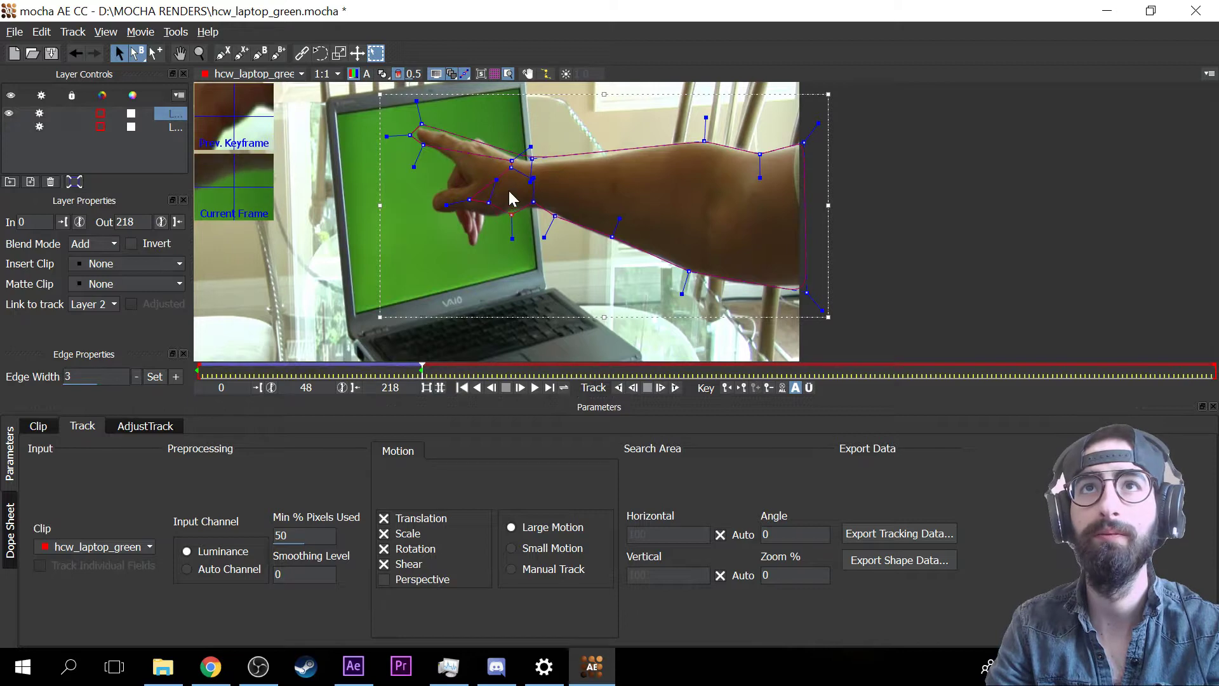
left_click_drag(513, 169, 435, 174)
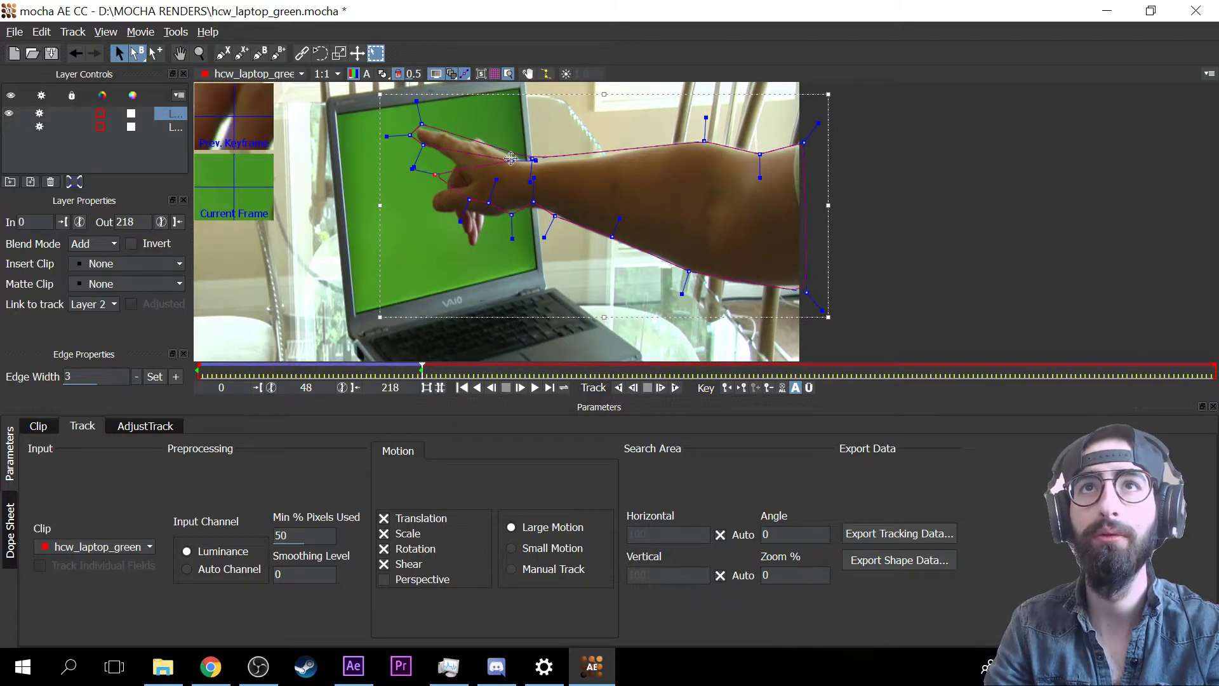
left_click_drag(511, 160, 472, 247)
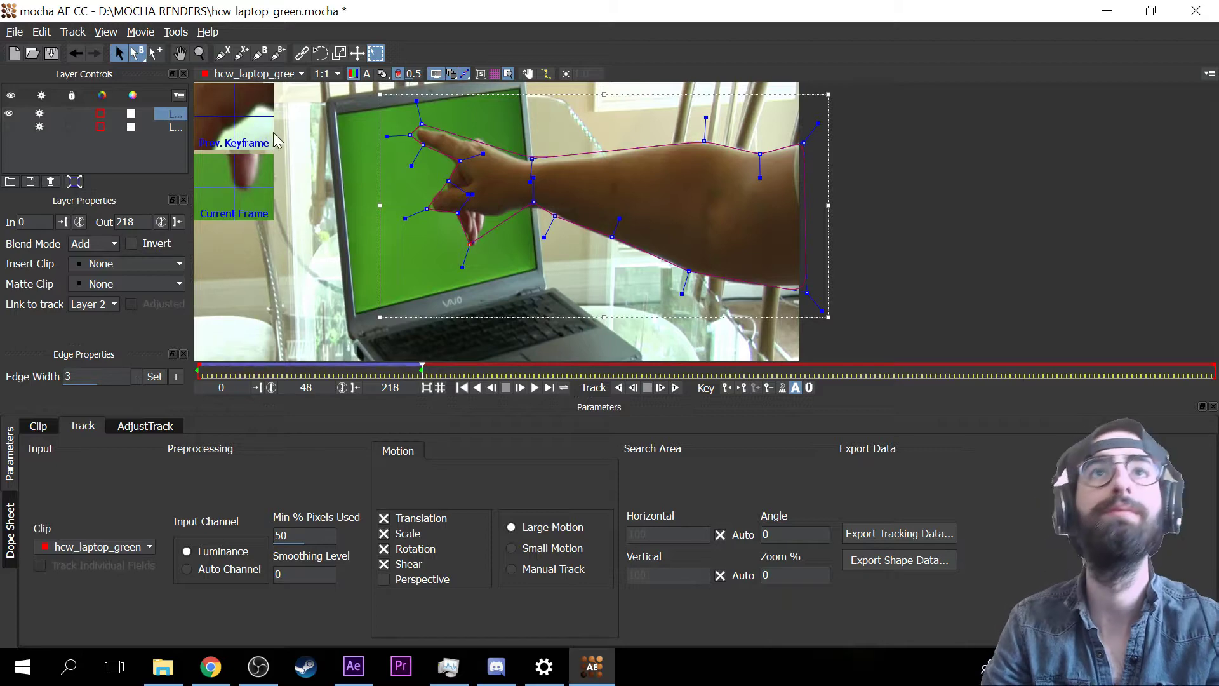
left_click(242, 56)
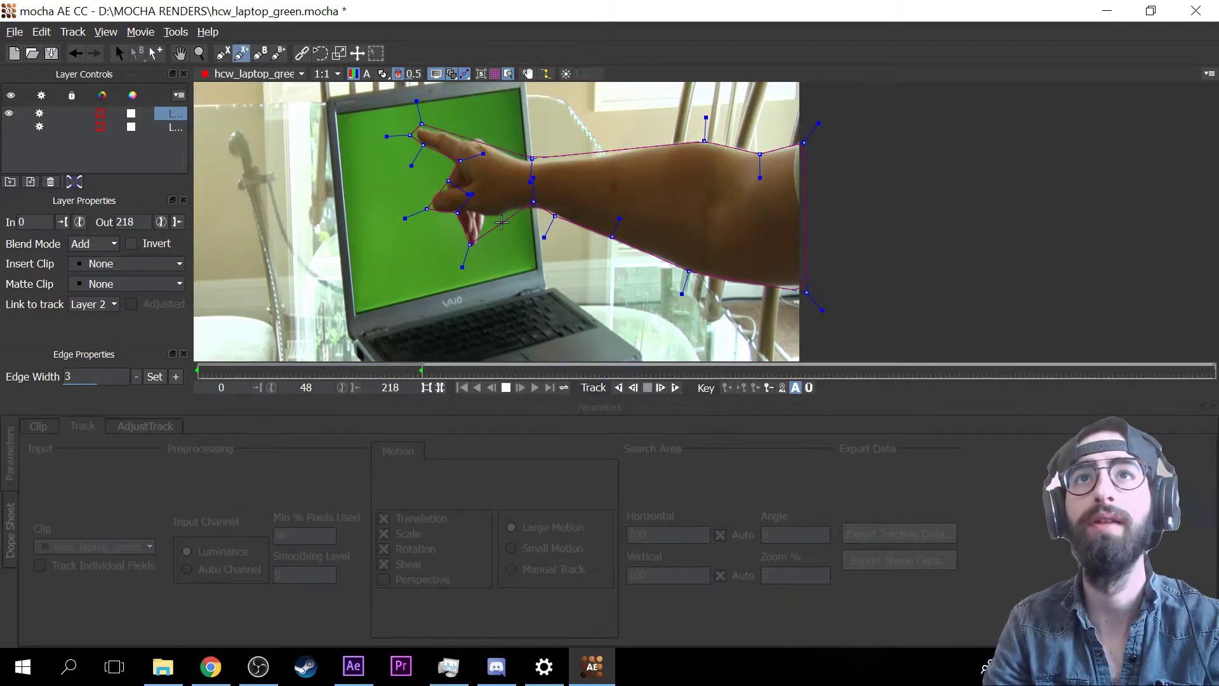
left_click(492, 230)
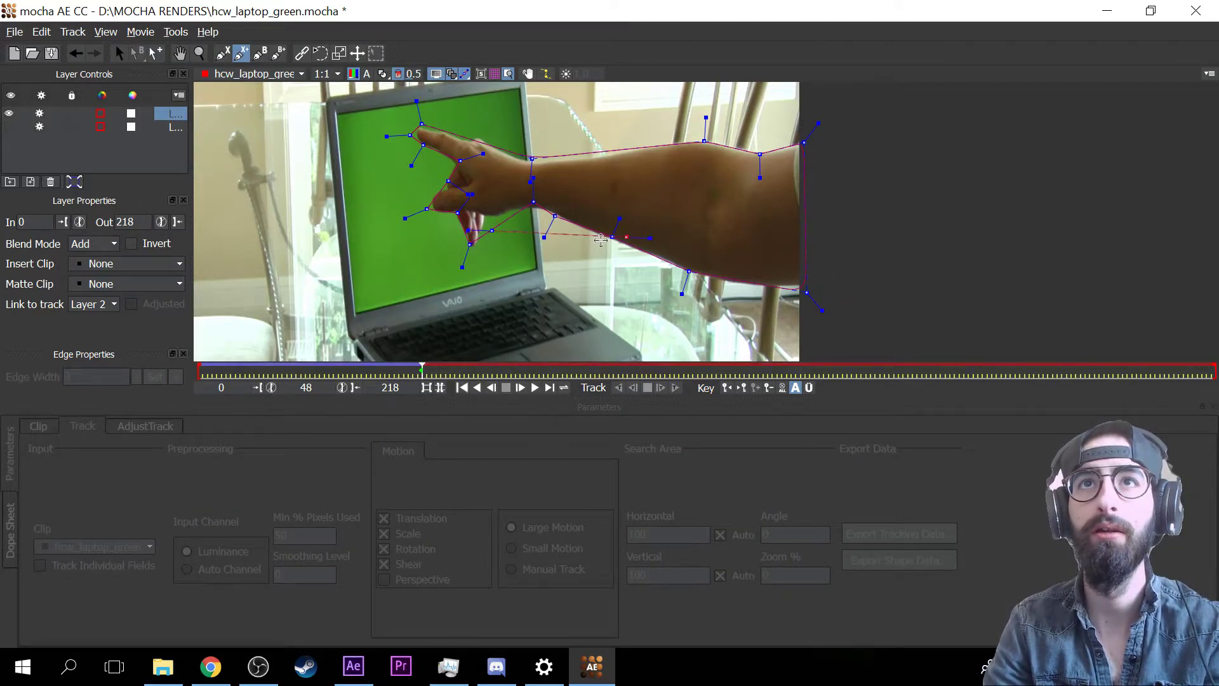
left_click(495, 256)
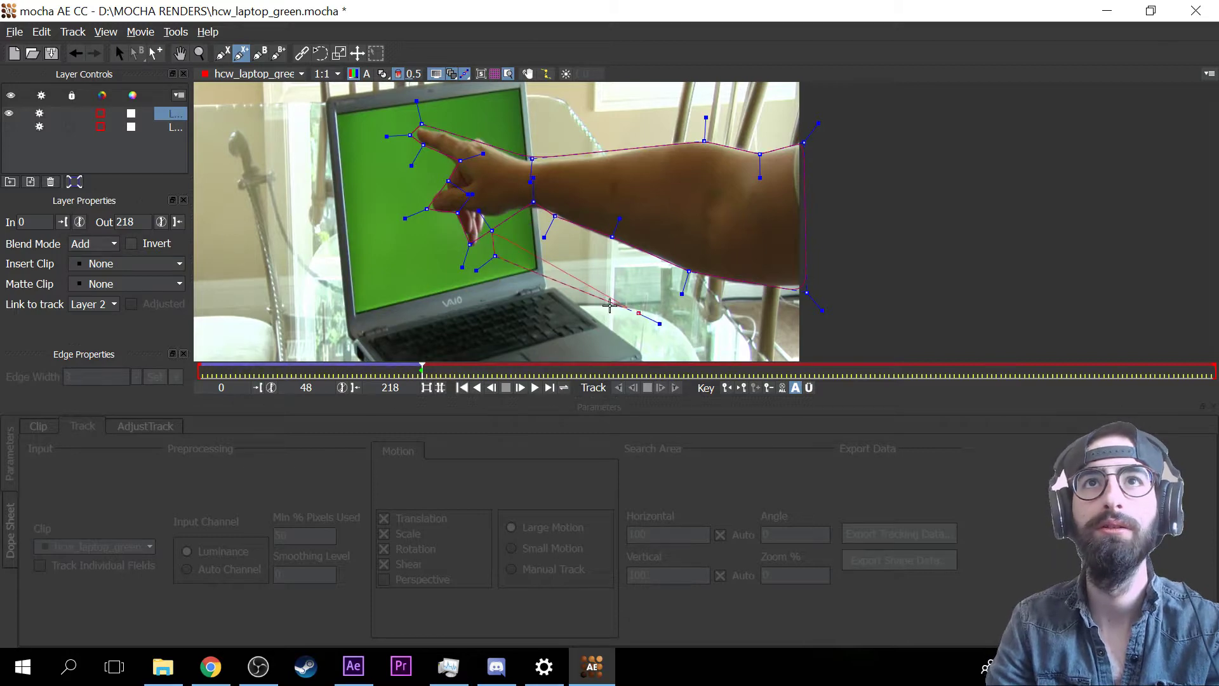
right_click(554, 274)
key("ctrl+z")
key("ctrl+z")
key("ctrl+z")
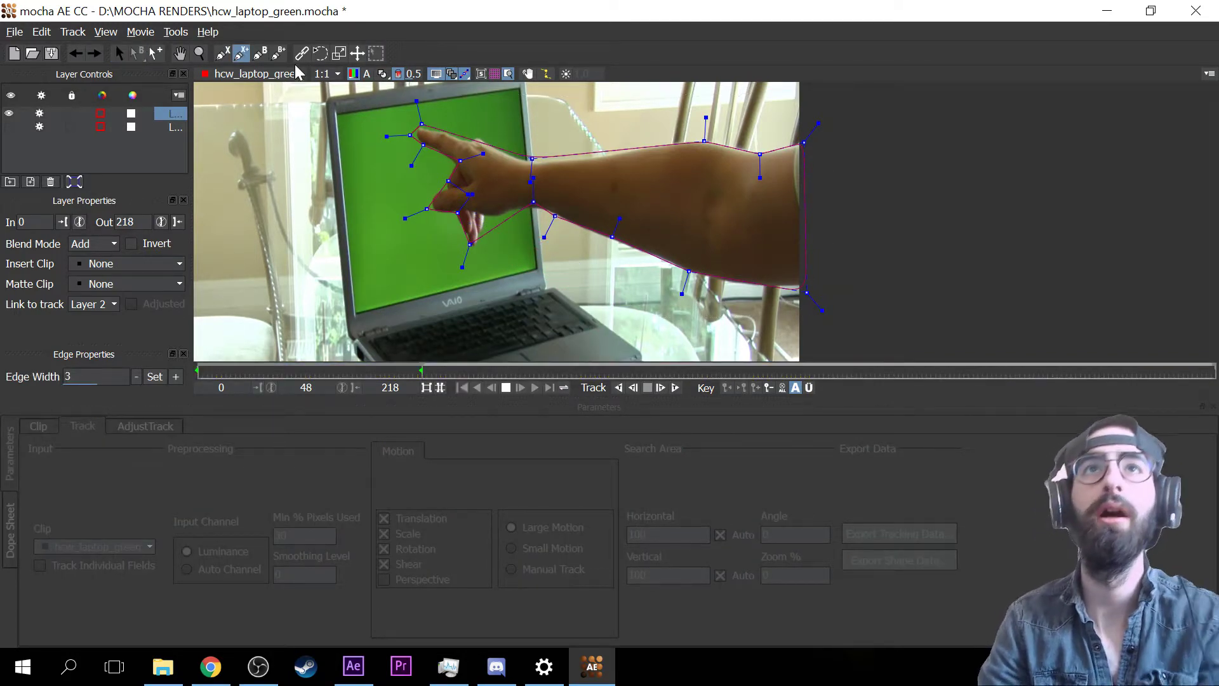
left_click(278, 54)
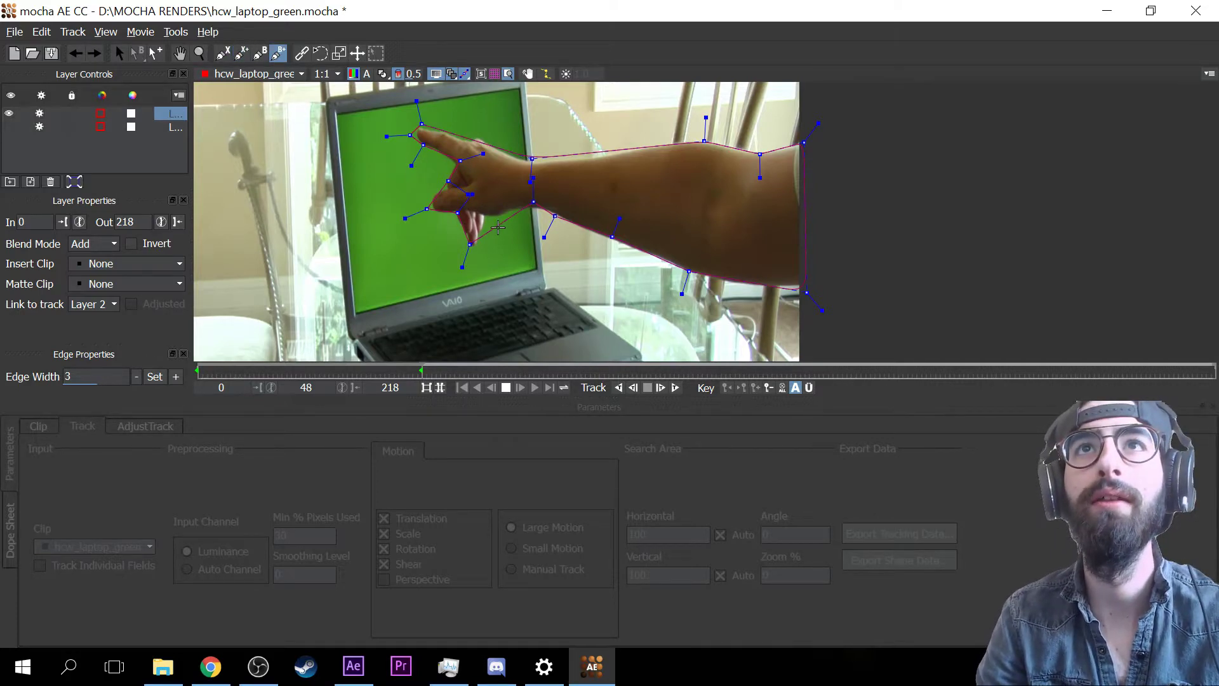
left_click(498, 227)
key("ctrl+z")
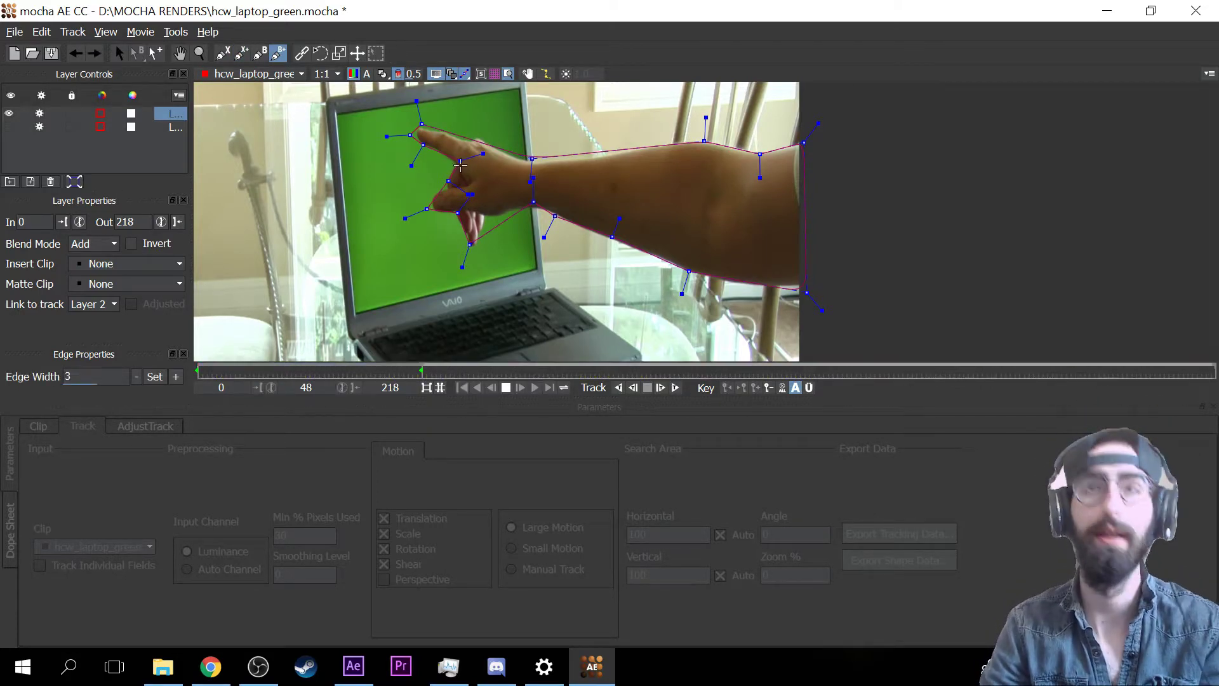
left_click(498, 228)
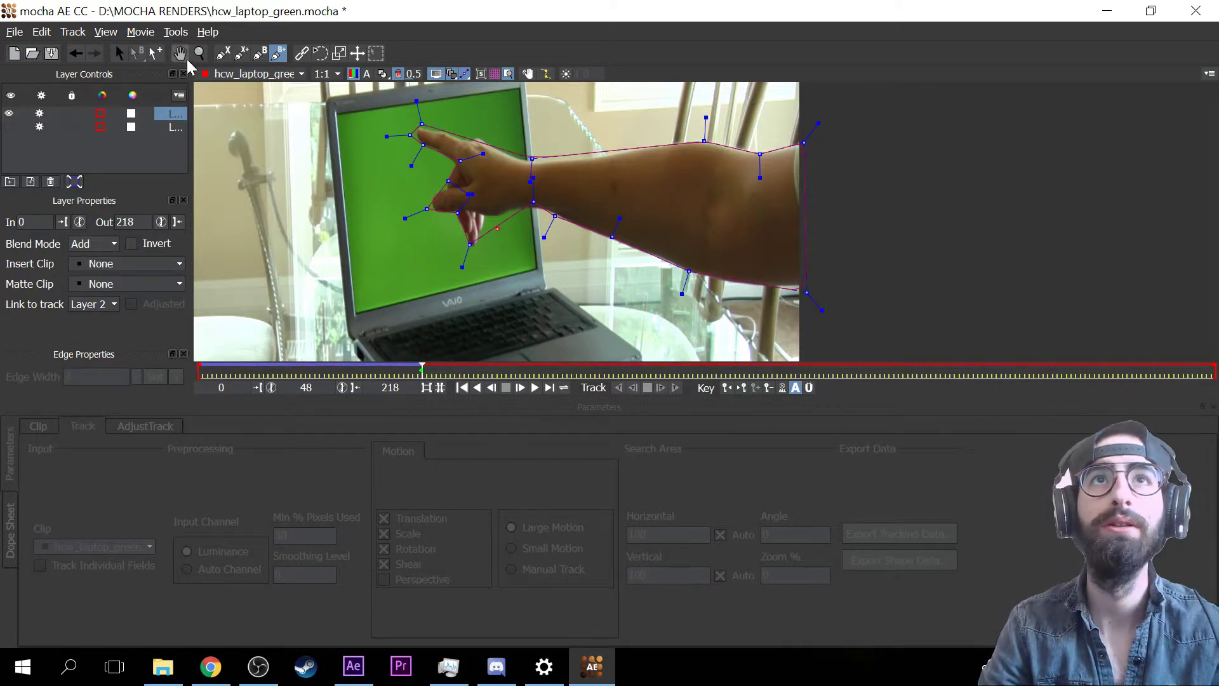
left_click(222, 53)
left_click(117, 54)
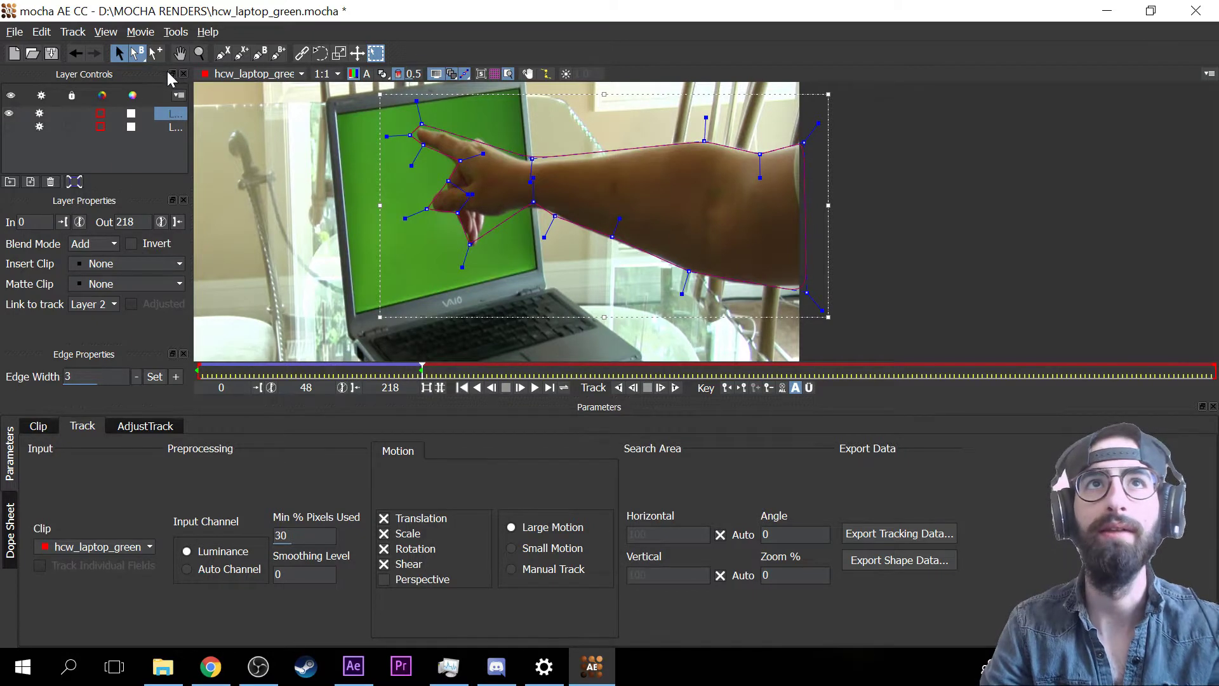
- Insert a point on Layer 2's spline between the hanging fingers and the wrist and move it onto the hand's lower edge
left_click(156, 53)
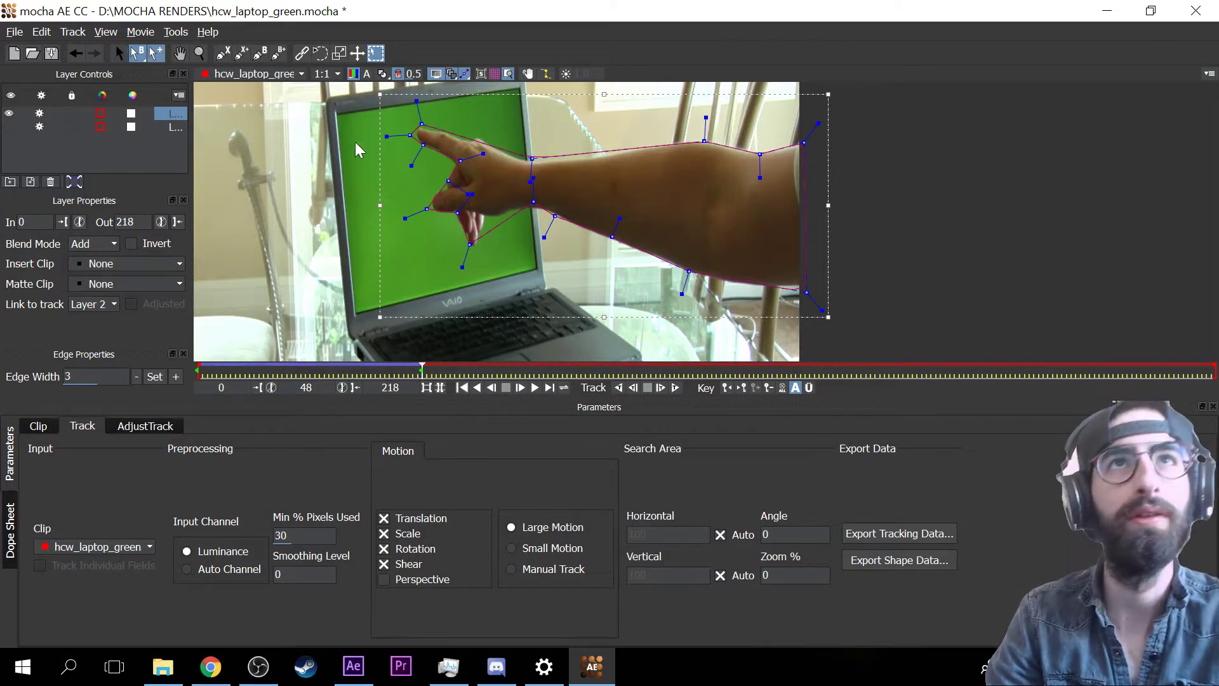
left_click(503, 227)
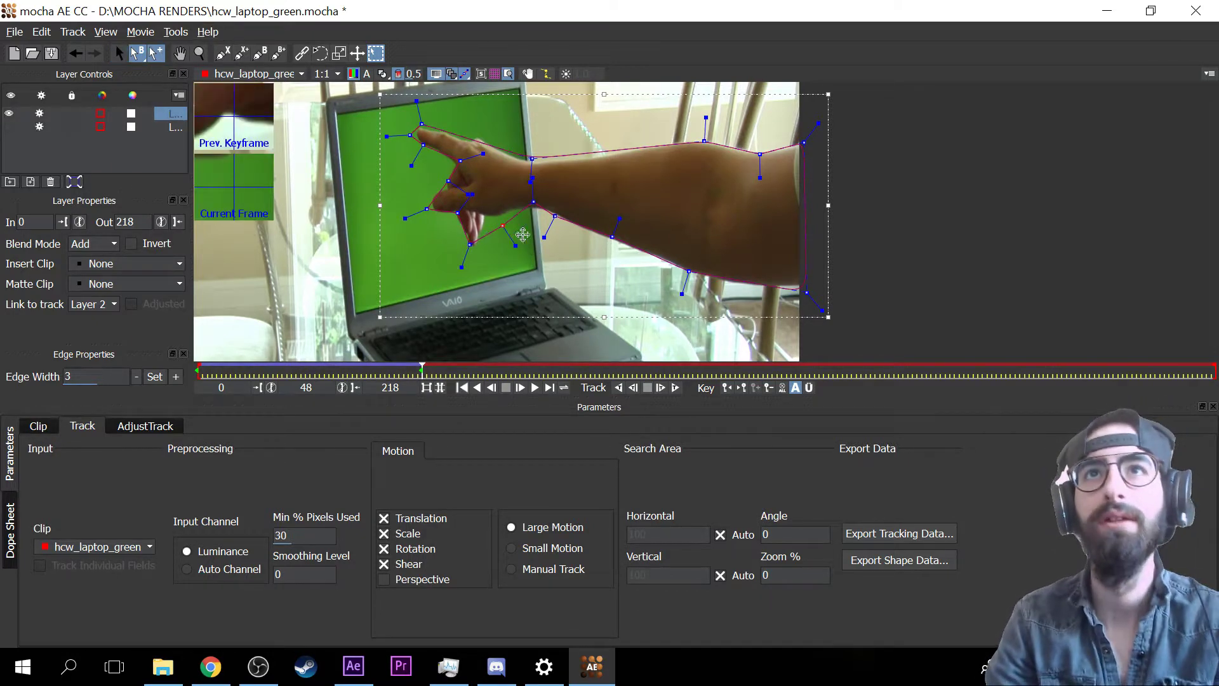
left_click(118, 53)
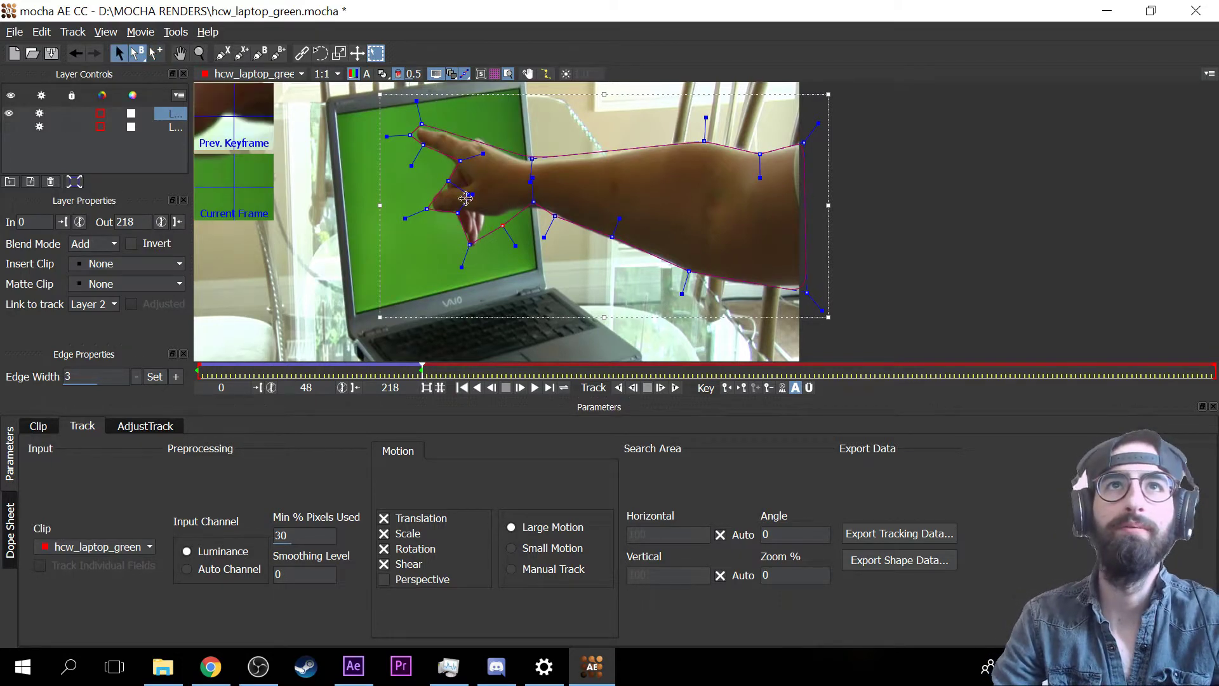
left_click_drag(501, 226, 487, 218)
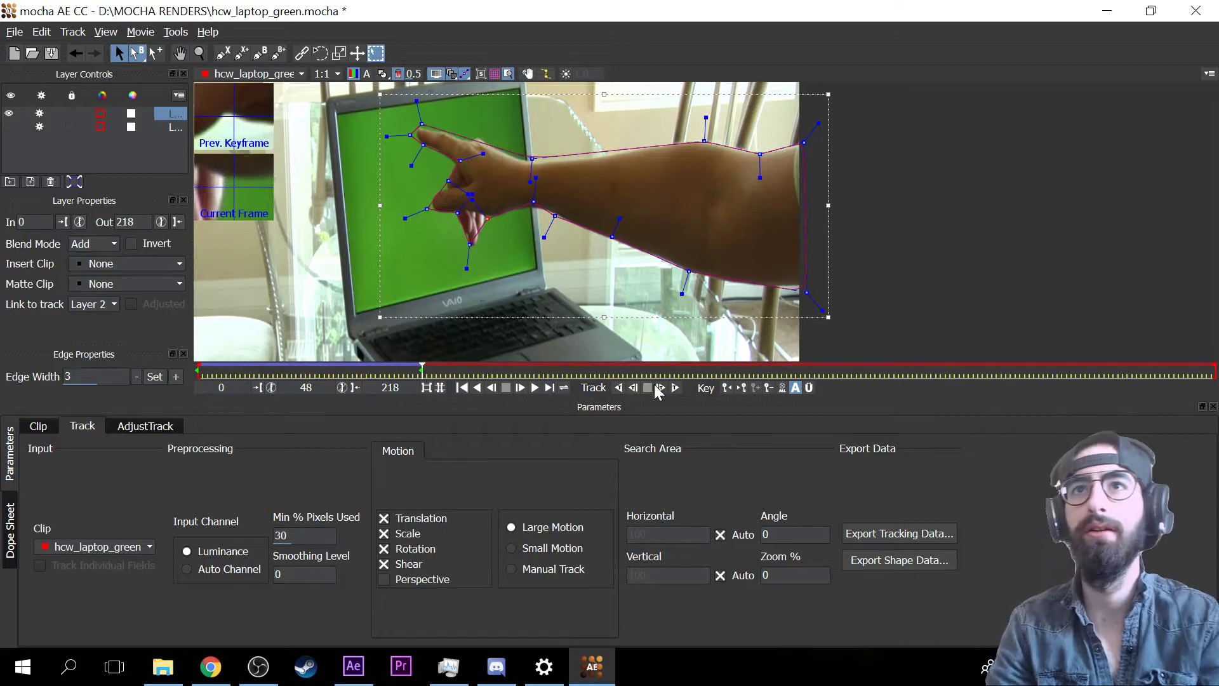
- Track Layer 2 forward from frame 48 and stop the tracking at frame 63
left_click(675, 389)
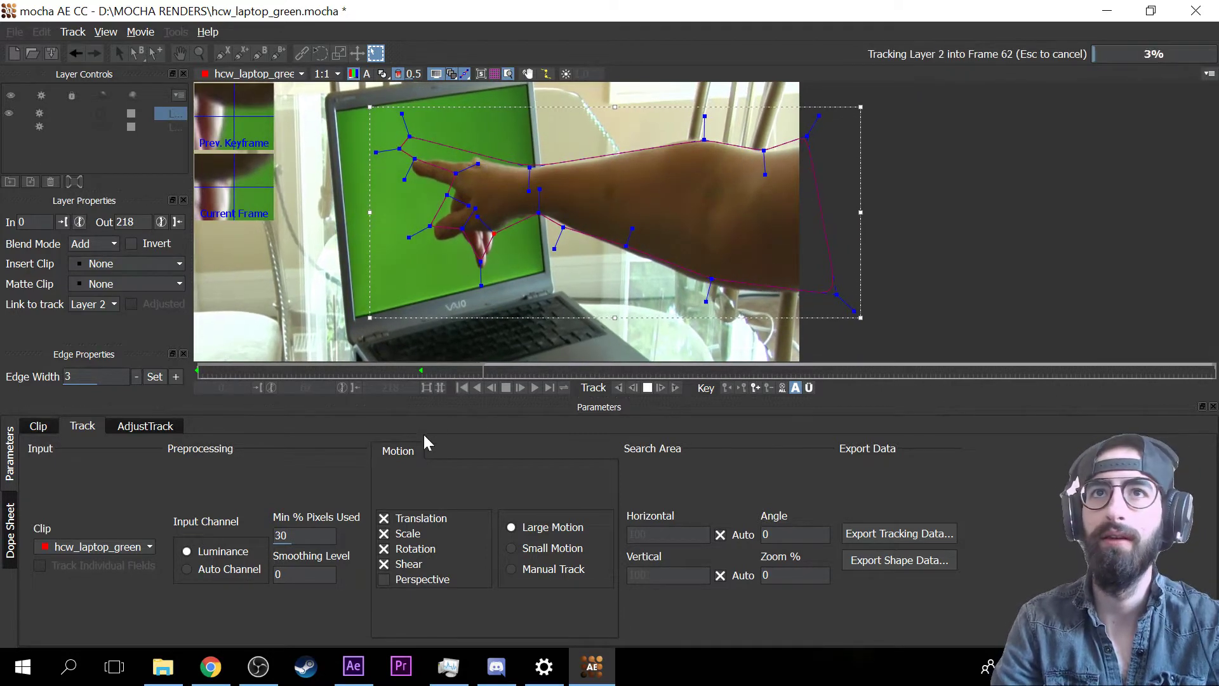
left_click(647, 388)
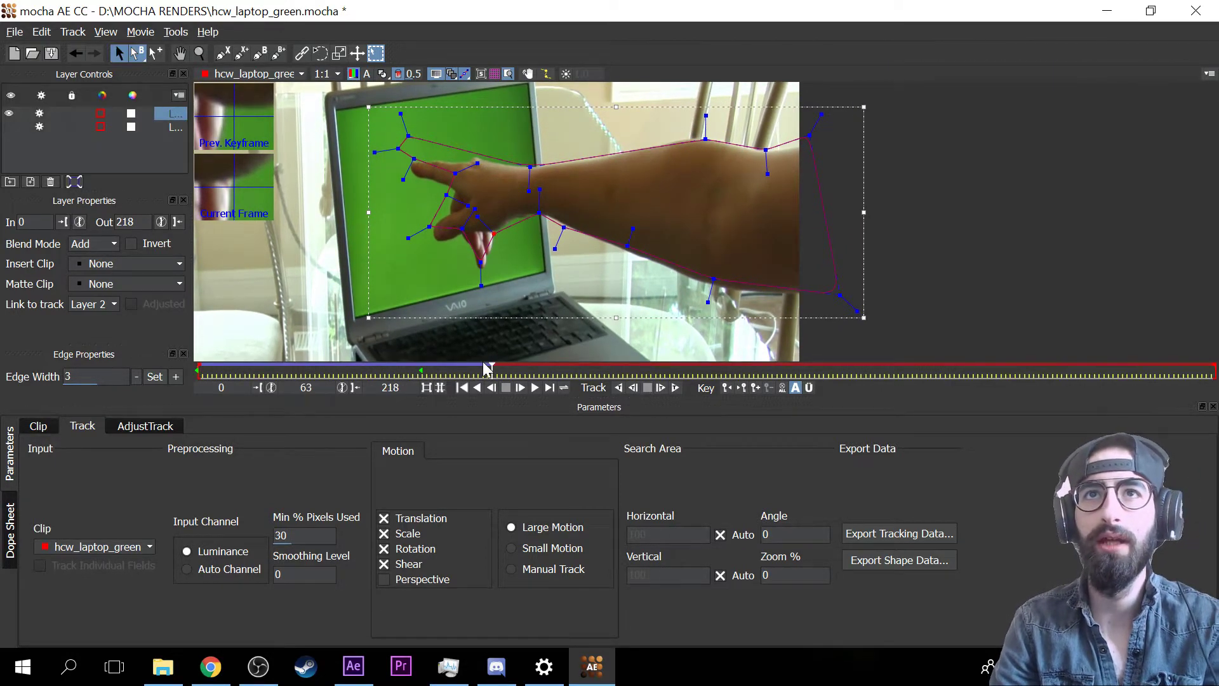
- Step back and forth through the tracked frames to examine how closely Layer 2's spline follows the hand and arm
left_click_drag(493, 366, 378, 350)
key("Left")
key("Left")
key("Left")
key("Left")
key("Left")
key("Left")
key("Left")
key("Left")
key("Left")
key("Left")
key("Left")
key("Left")
key("Left")
key("Left")
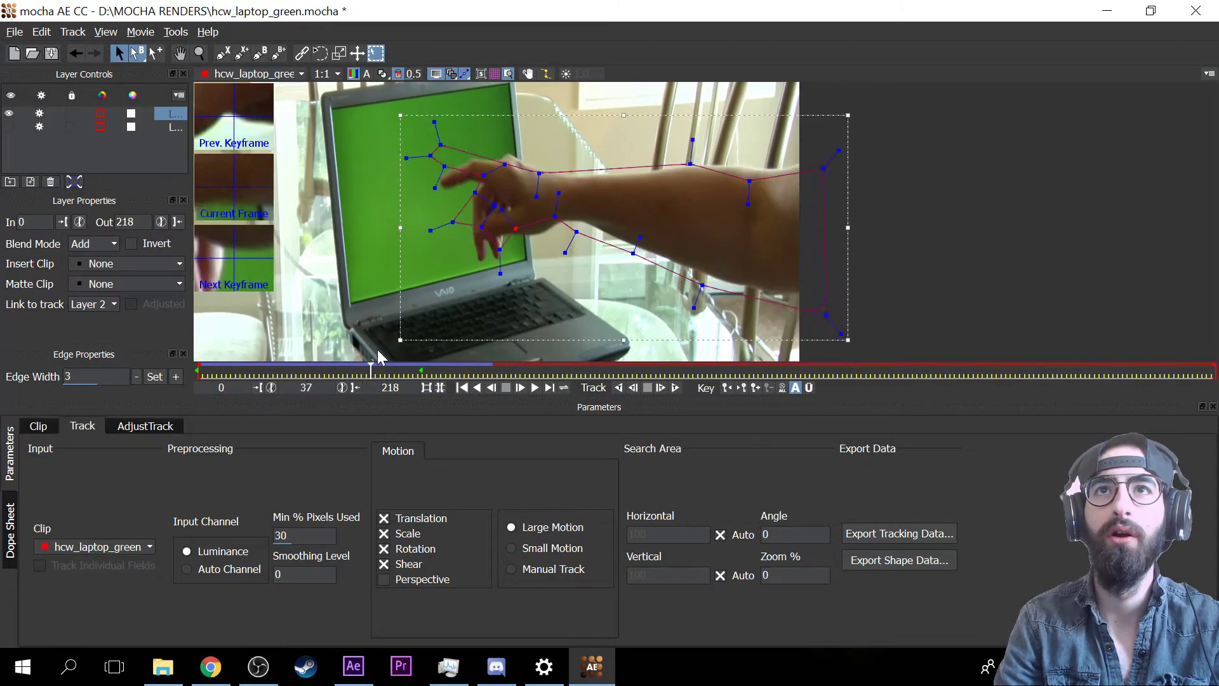
key("Left")
key("Left")
key("Left")
key("Left")
key("Left")
key("Left")
key("Left")
key("Left")
key("Left")
key("Left")
key("Left")
key("Right")
key("Right")
key("Right")
key("Right")
key("Right")
key("Right")
key("Right")
key("Right")
key("Right")
key("Right")
key("Right")
key("Right")
key("Right")
key("Right")
key("Right")
key("Right")
key("Right")
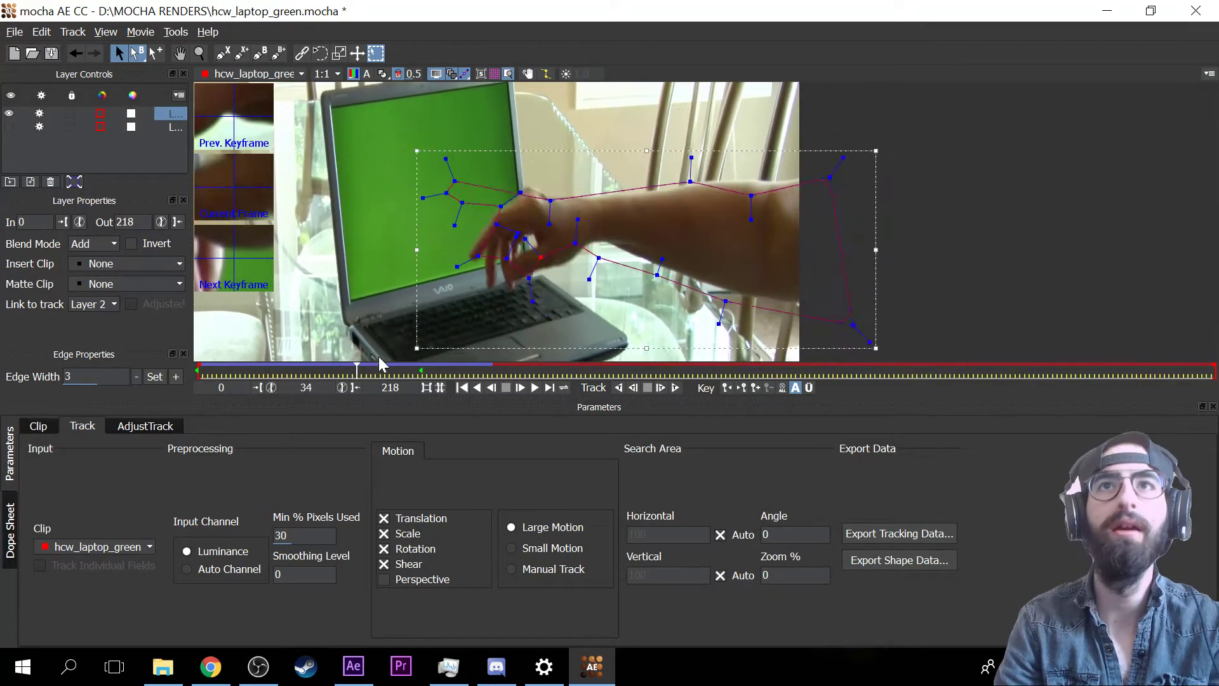
key("Right")
key("Right")
key("Right")
key("Right")
key("Right")
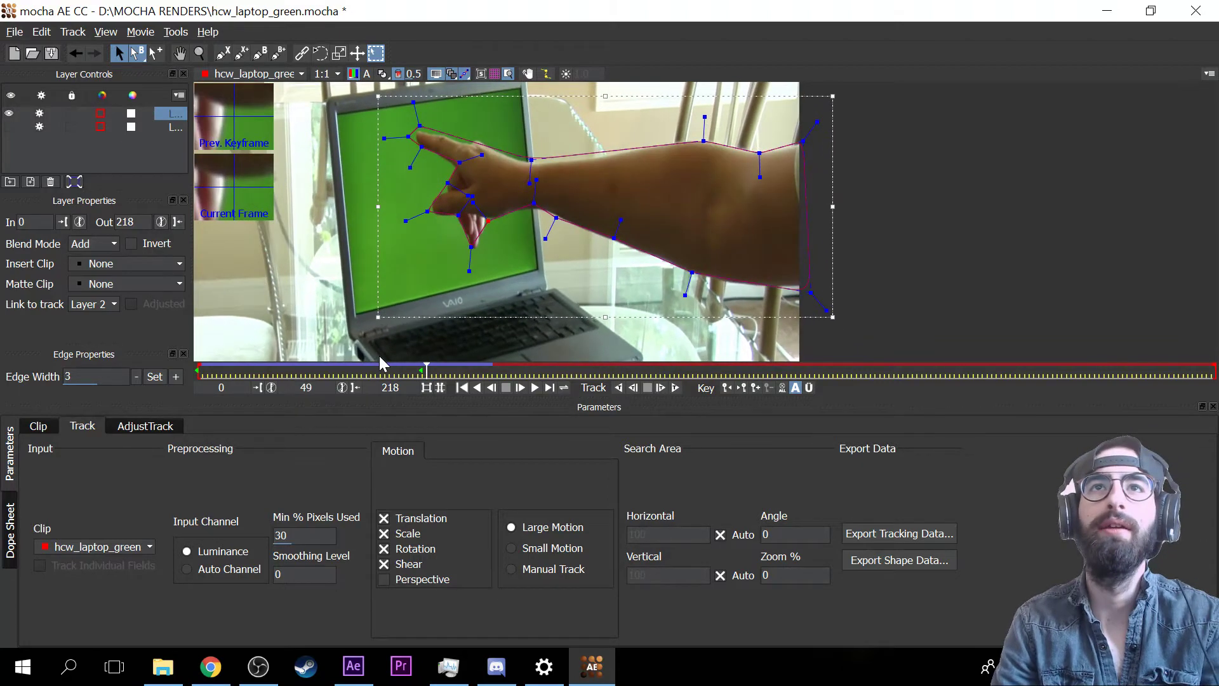
key("Left")
key("Left")
key("Left")
key("Left")
key("Left")
- Turn on the visibility of Layer 1 and go back to frame 30 to view both splines
left_click(145, 115)
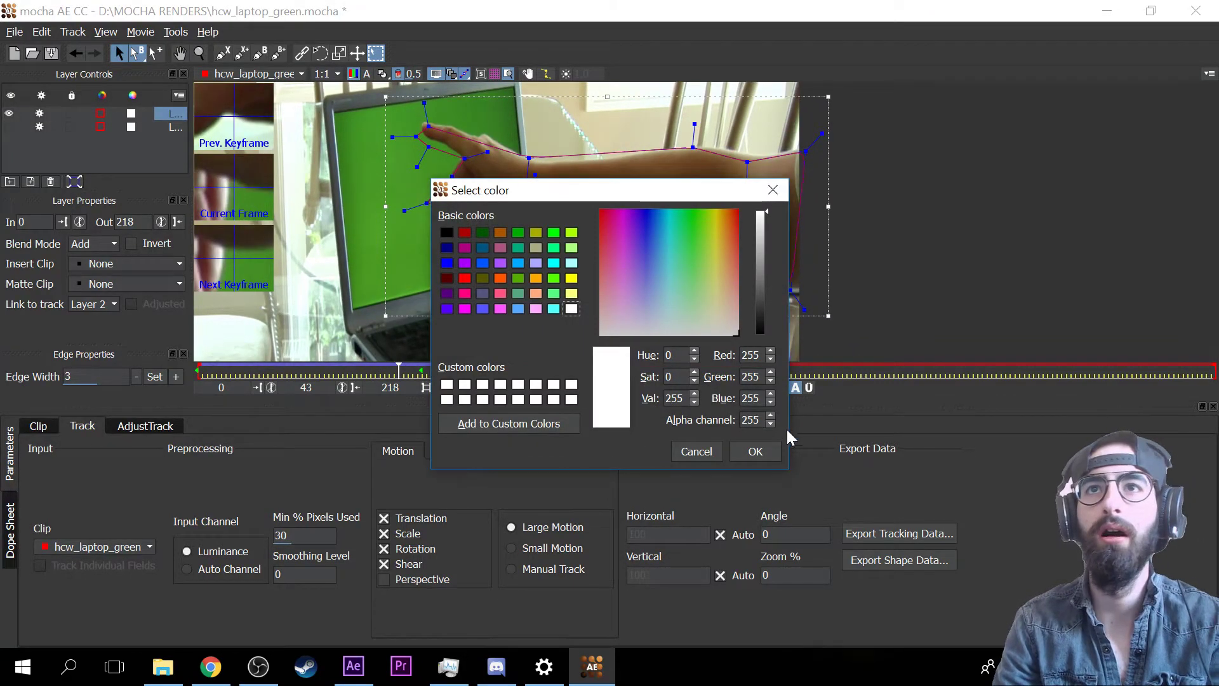
left_click(694, 448)
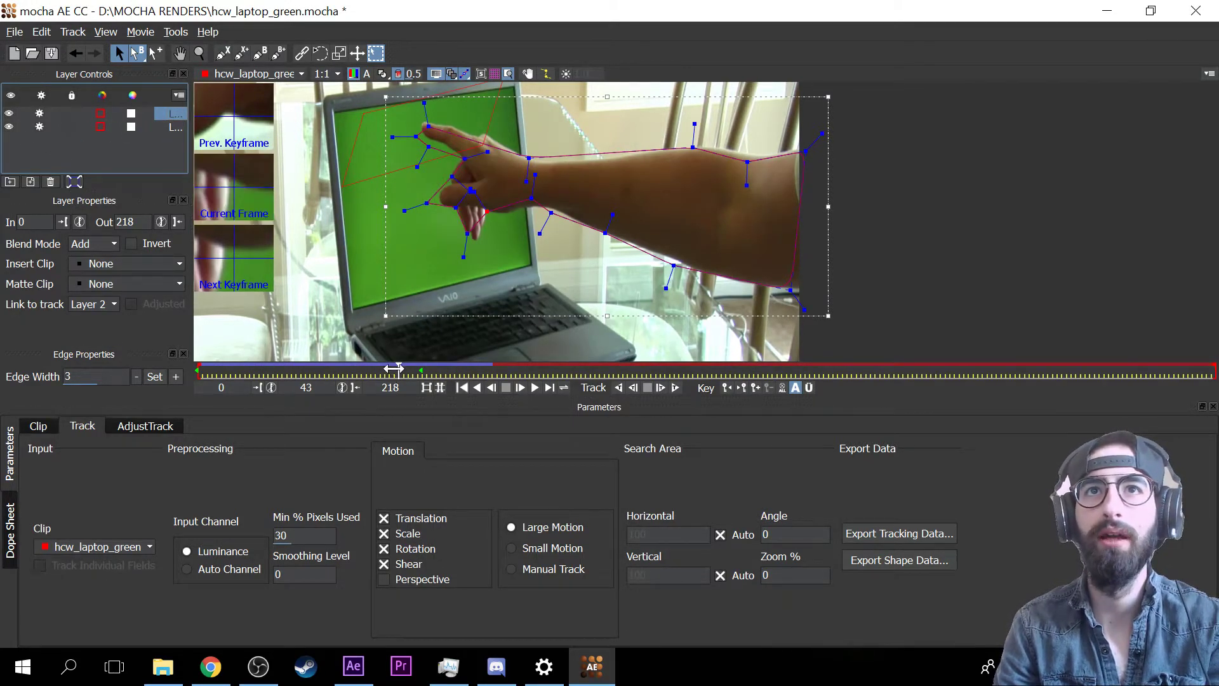
left_click_drag(393, 368, 339, 357)
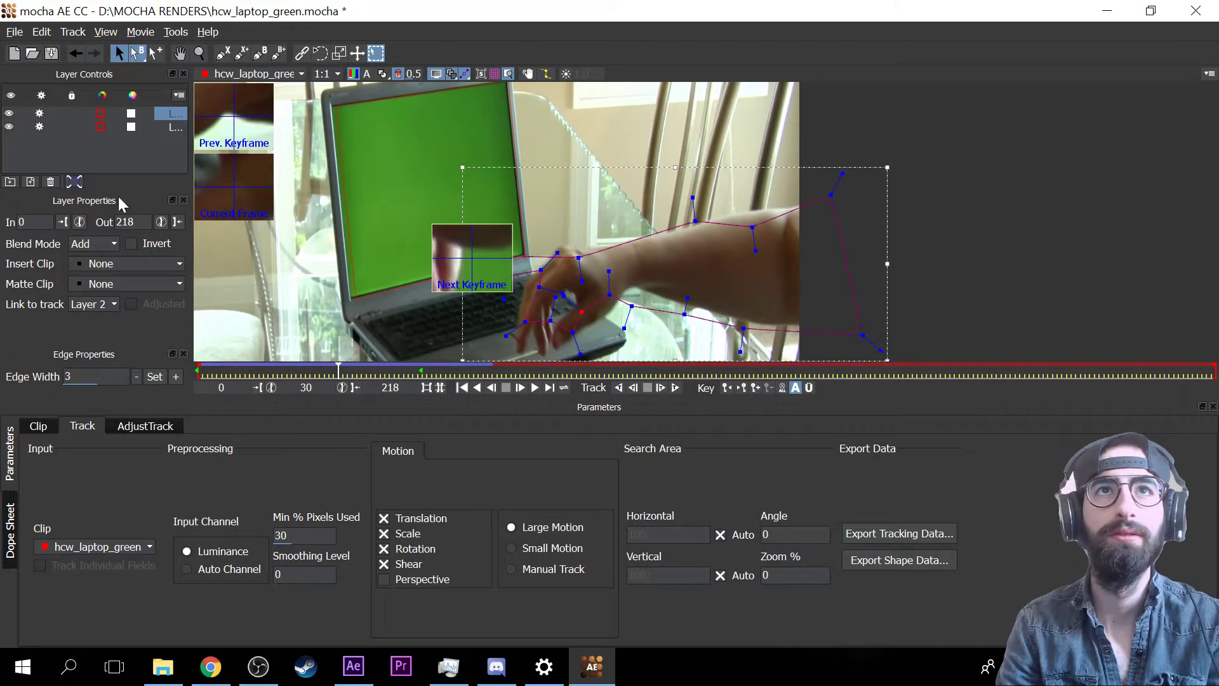
- Open the tracking data export for Layer 1 at frame 0, view the available formats, and leave without exporting
left_click(164, 127)
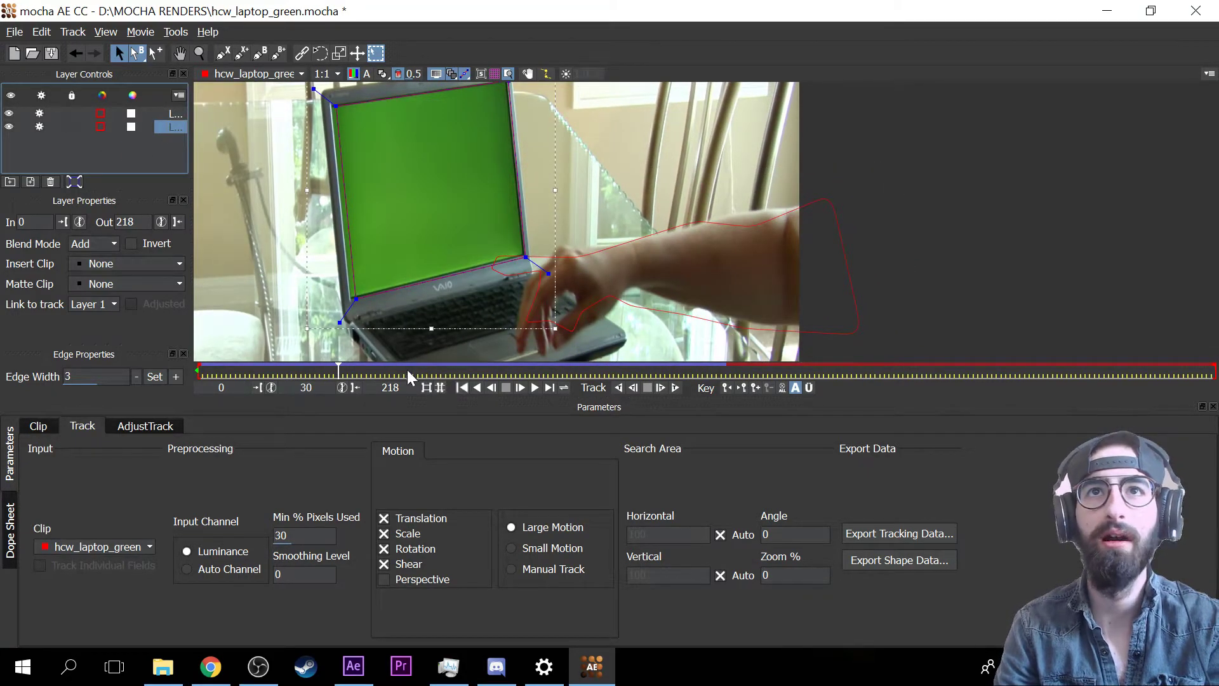
left_click_drag(338, 371, 184, 368)
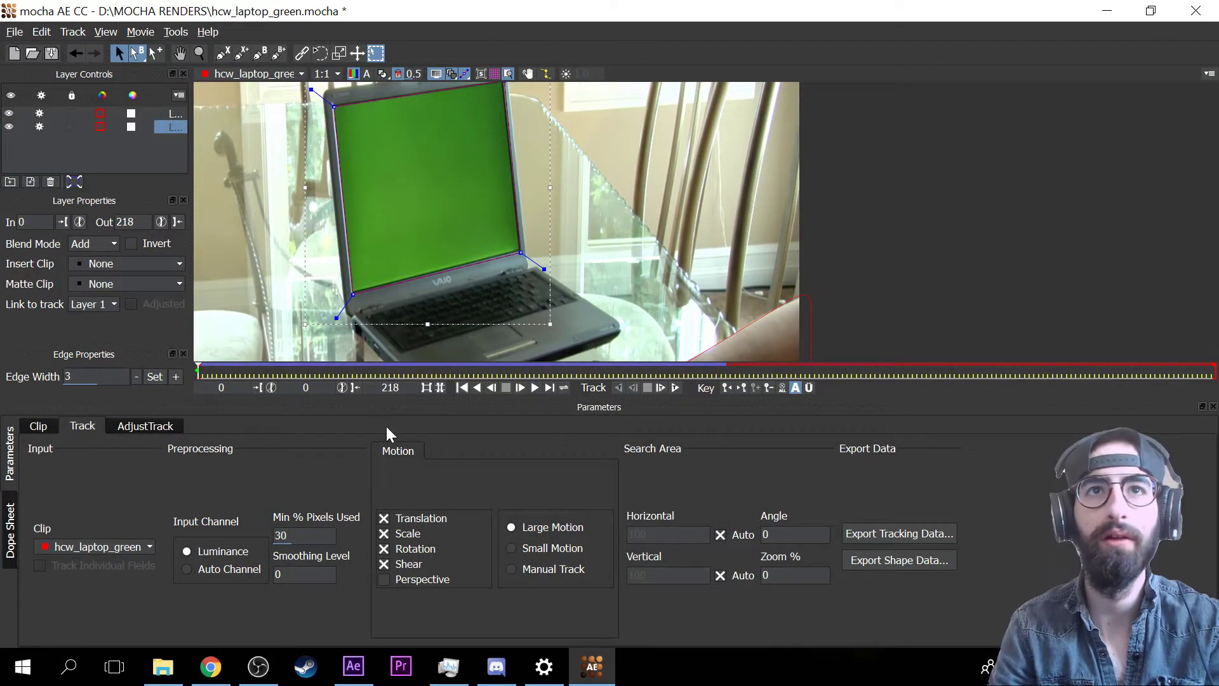
left_click(139, 422)
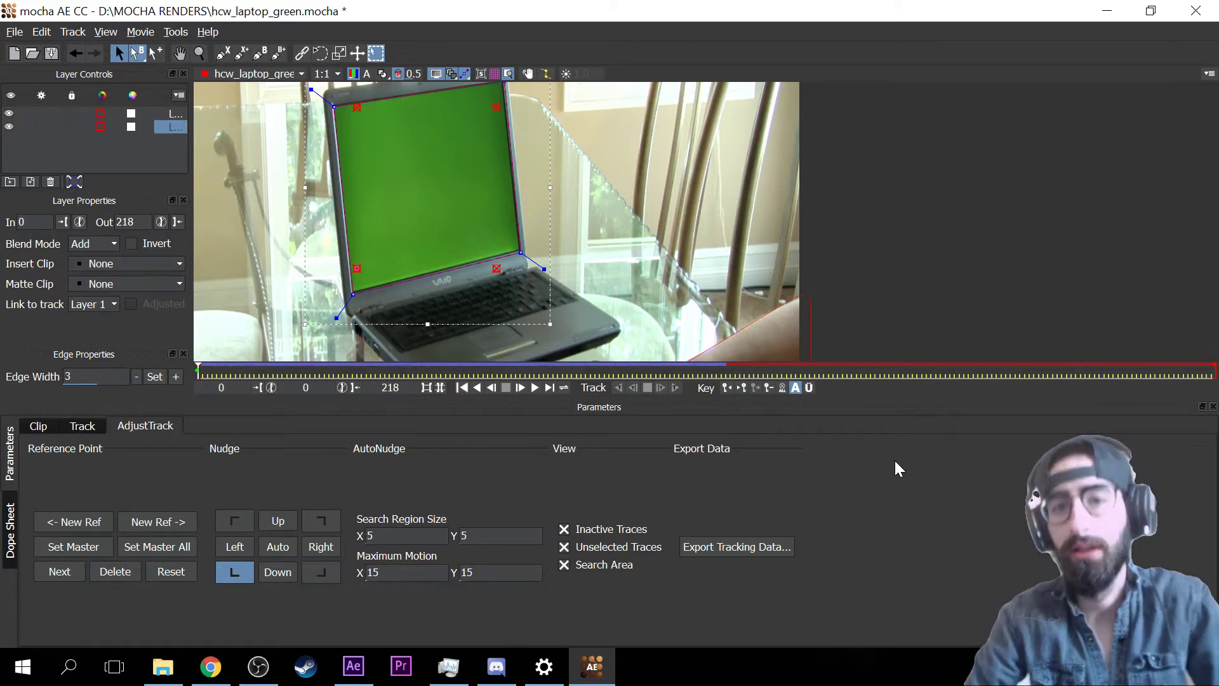
left_click(735, 547)
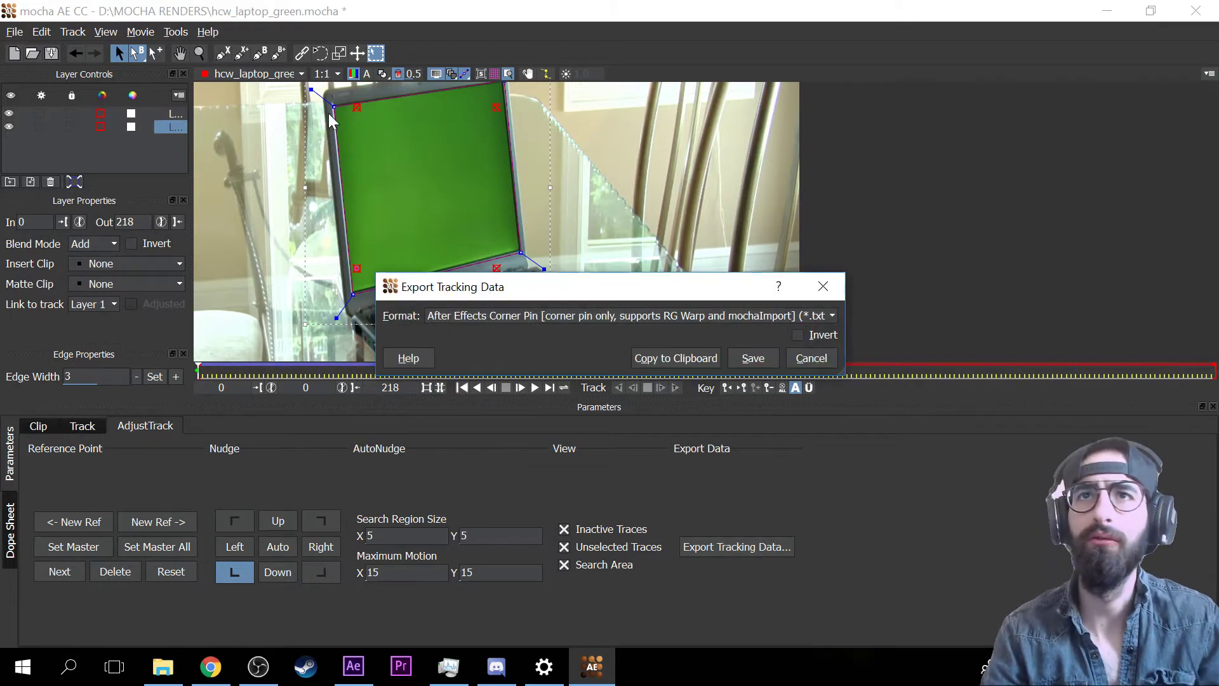
left_click(569, 317)
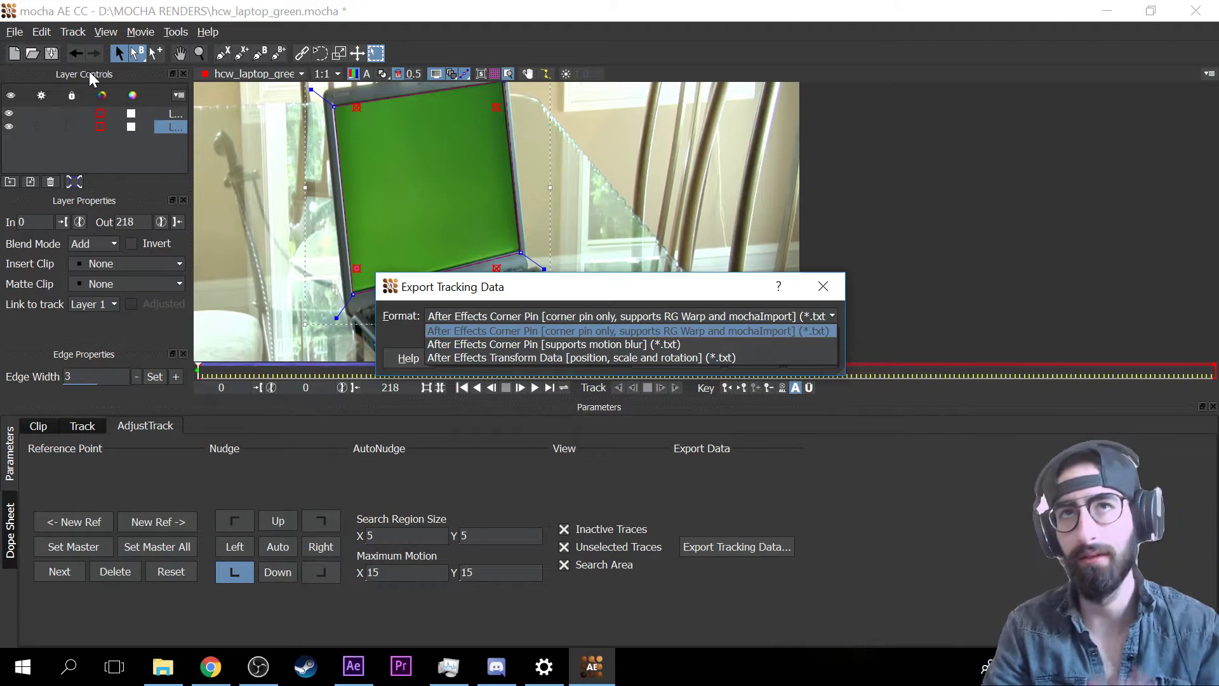
left_click(825, 291)
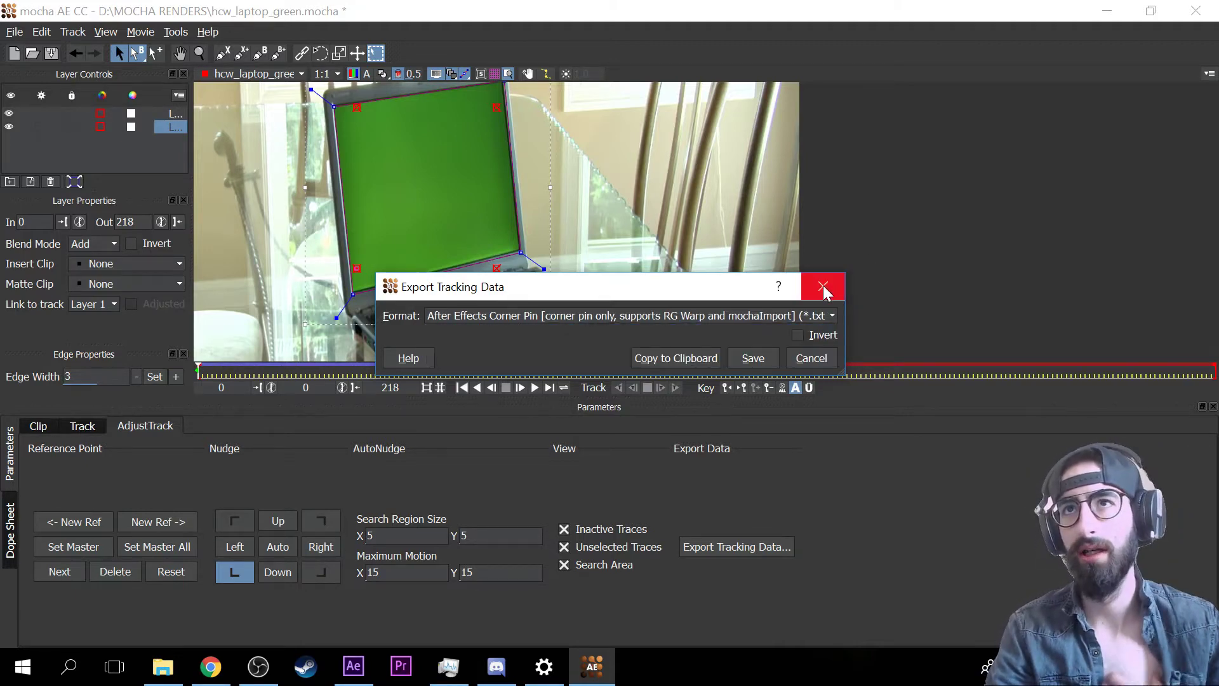
left_click(825, 289)
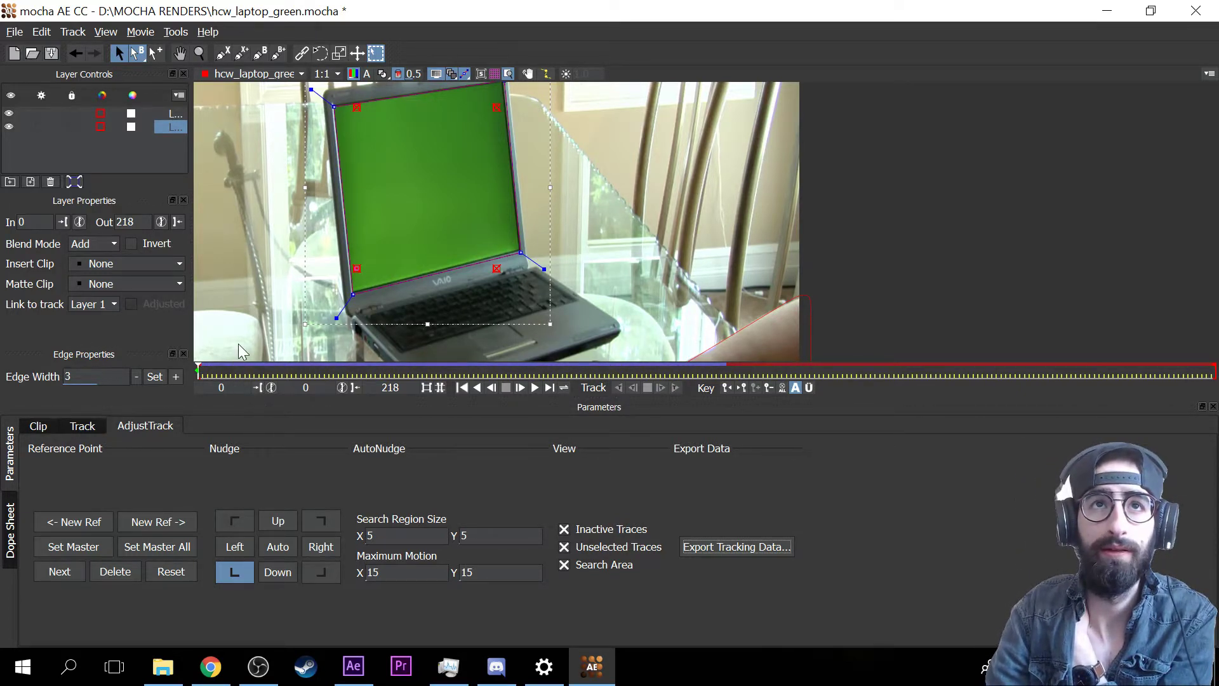
- Play the clip from the first frame to check Layer 1's tracked spline on the laptop screen, and return to frame 0
left_click(125, 125)
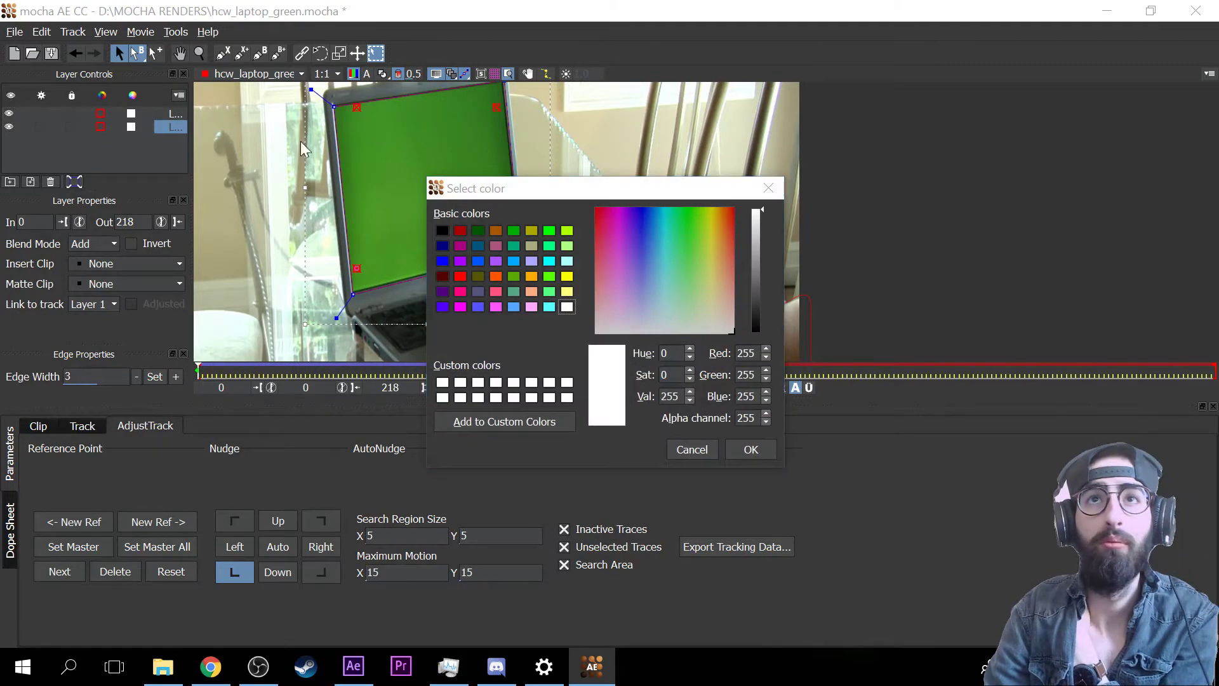
left_click(782, 182)
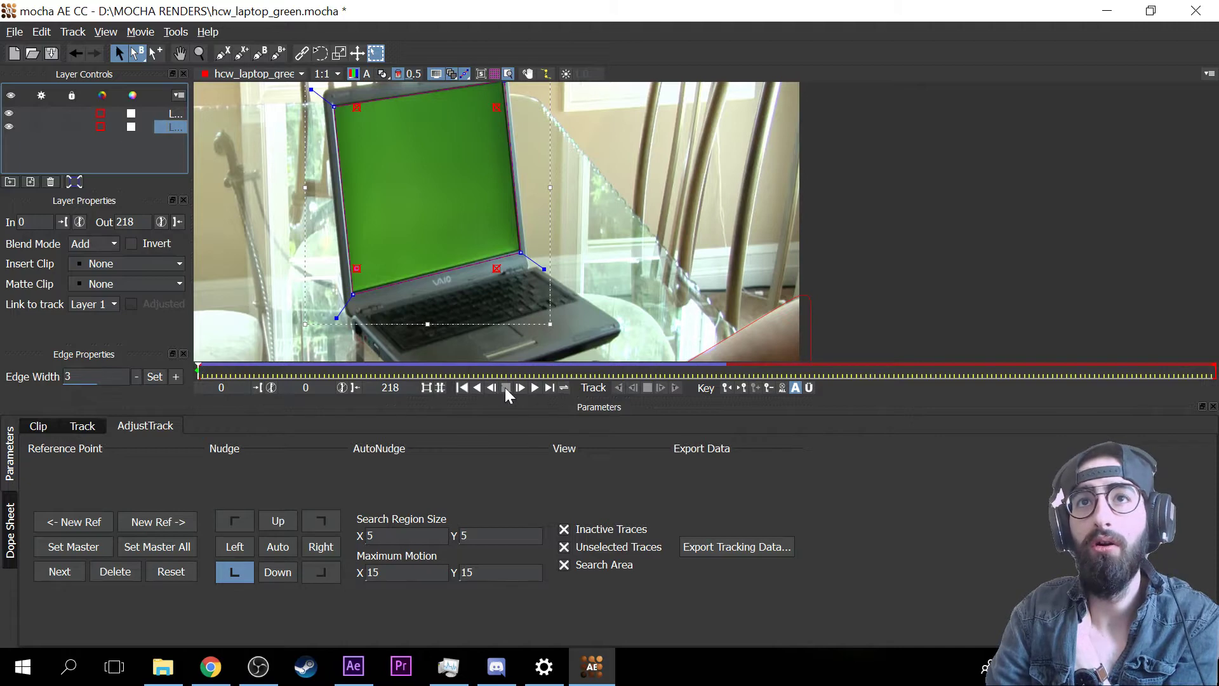
left_click(535, 389)
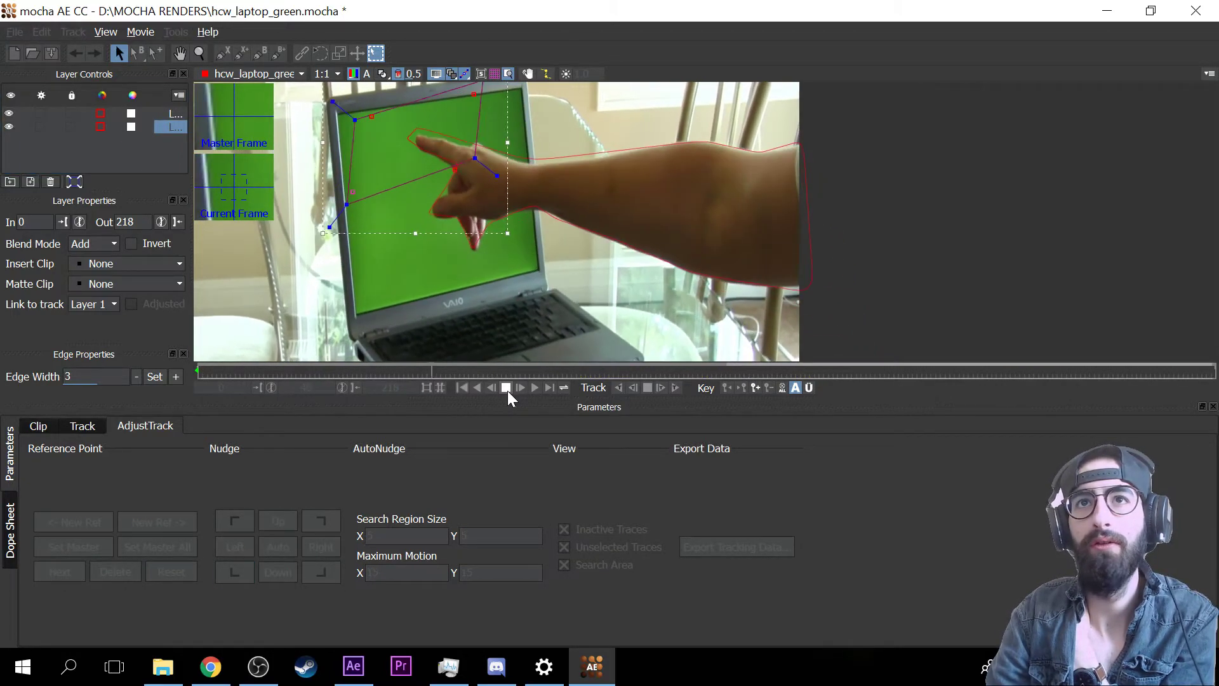
left_click(506, 388)
left_click(462, 388)
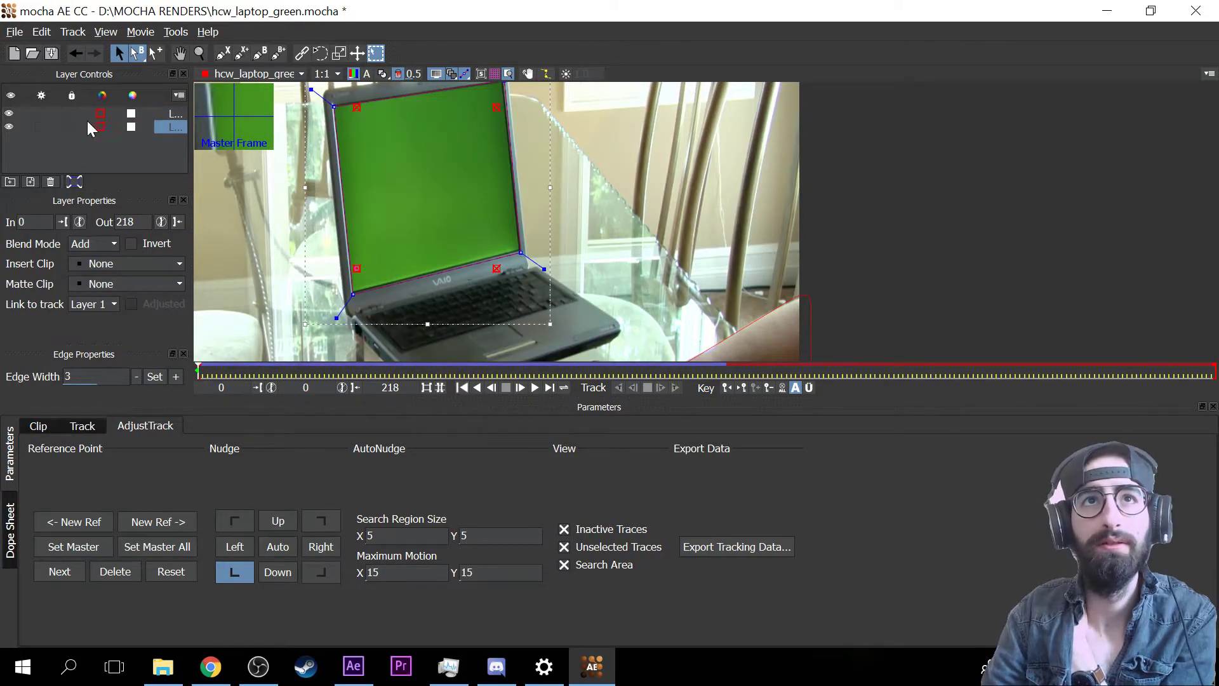
left_click(131, 127)
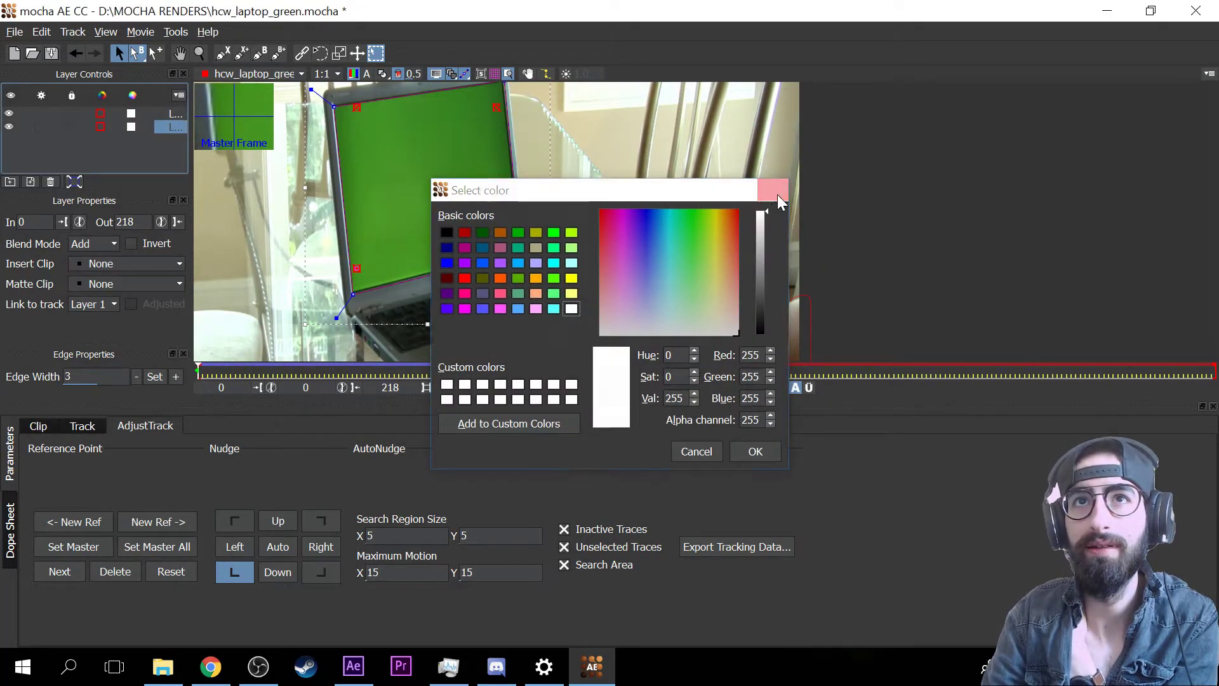
left_click(773, 188)
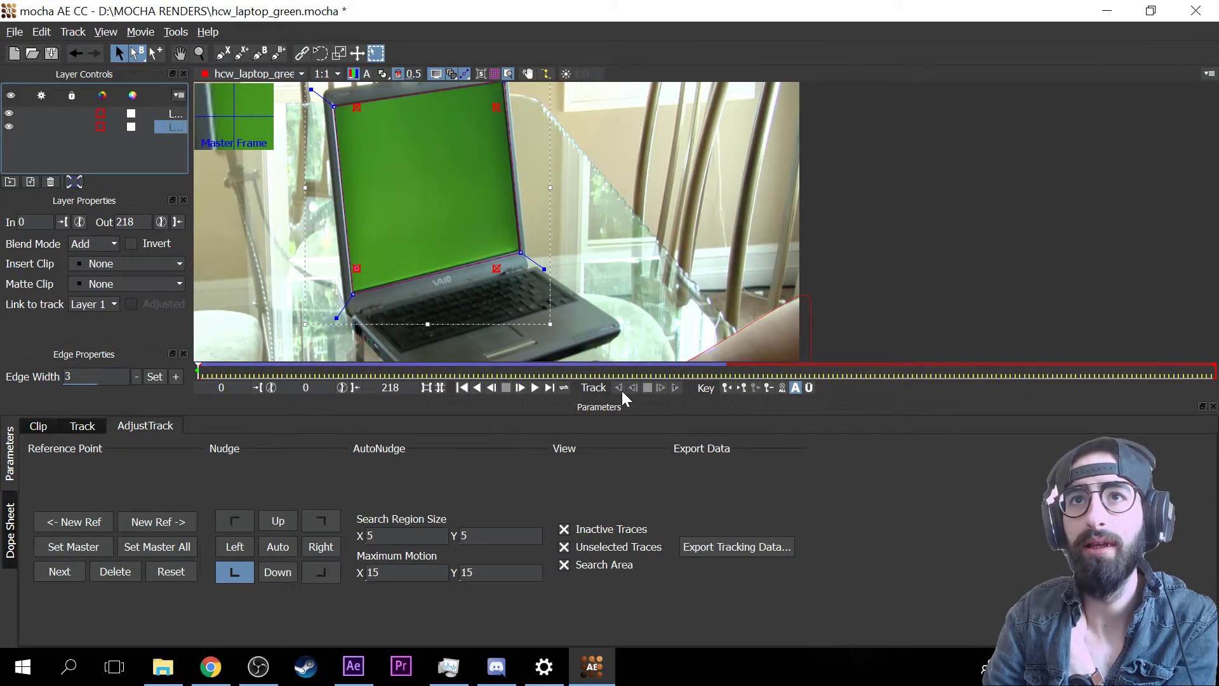
- Turn off Shear in Layer 1's motion tracking, widen the layer list, and track Layer 1 forward from frame 0
left_click(87, 426)
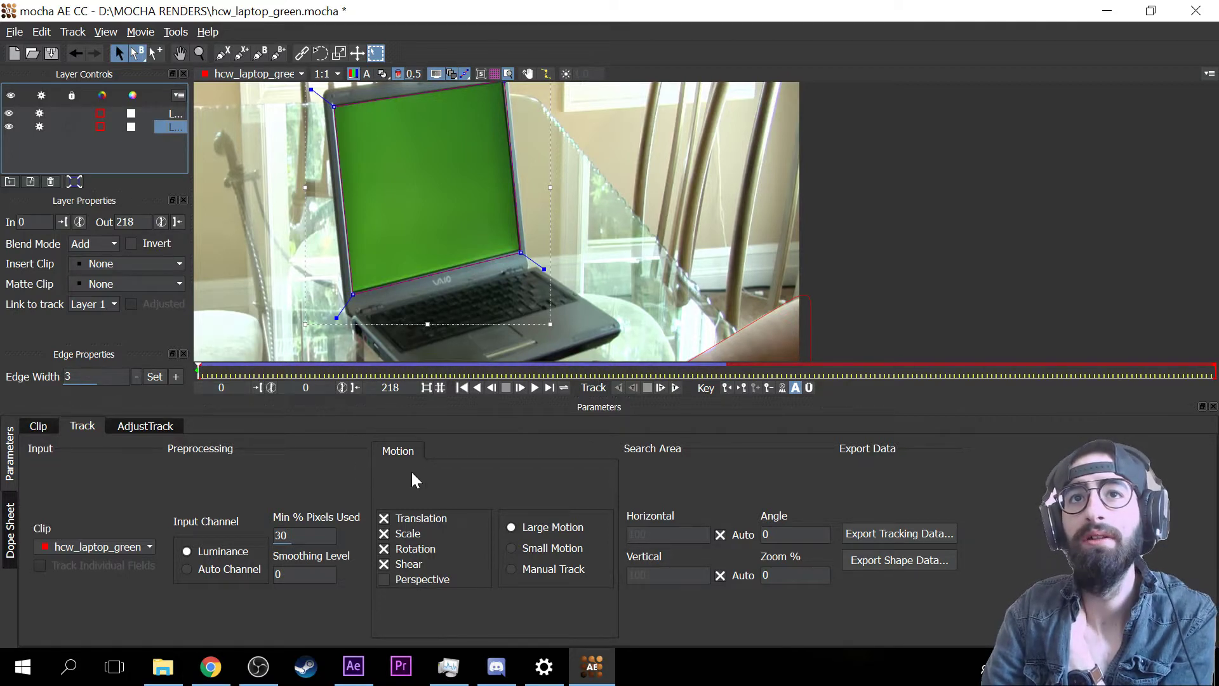
left_click(383, 561)
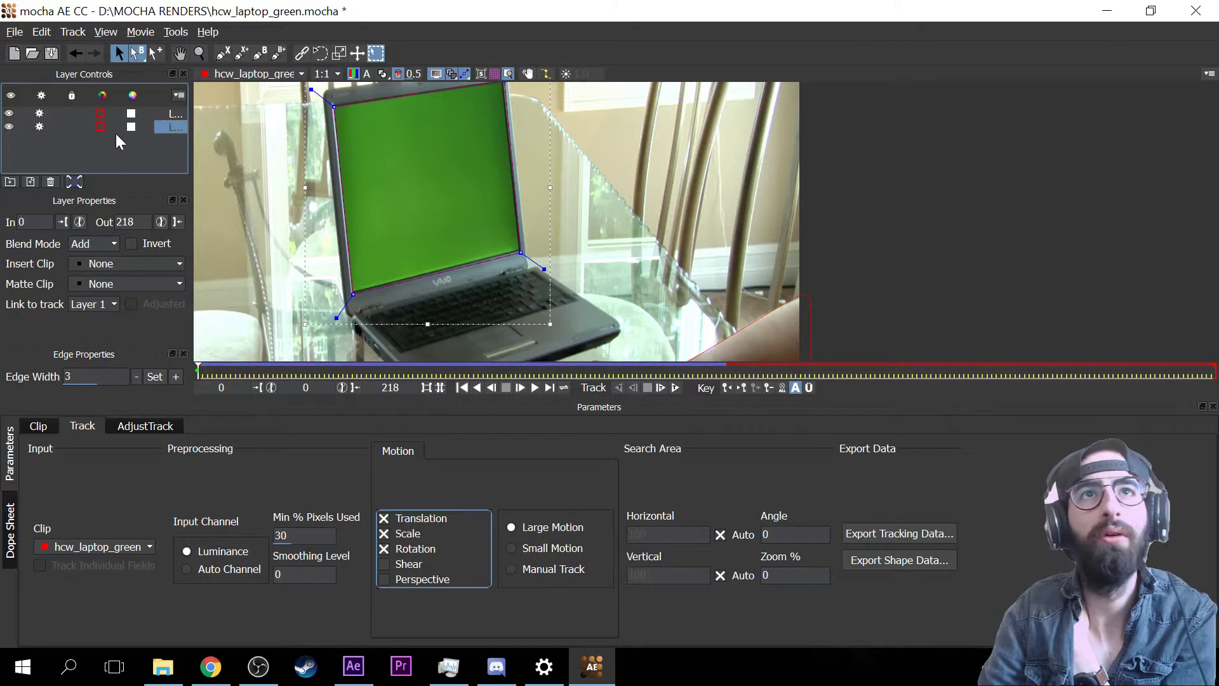
left_click_drag(192, 136, 311, 145)
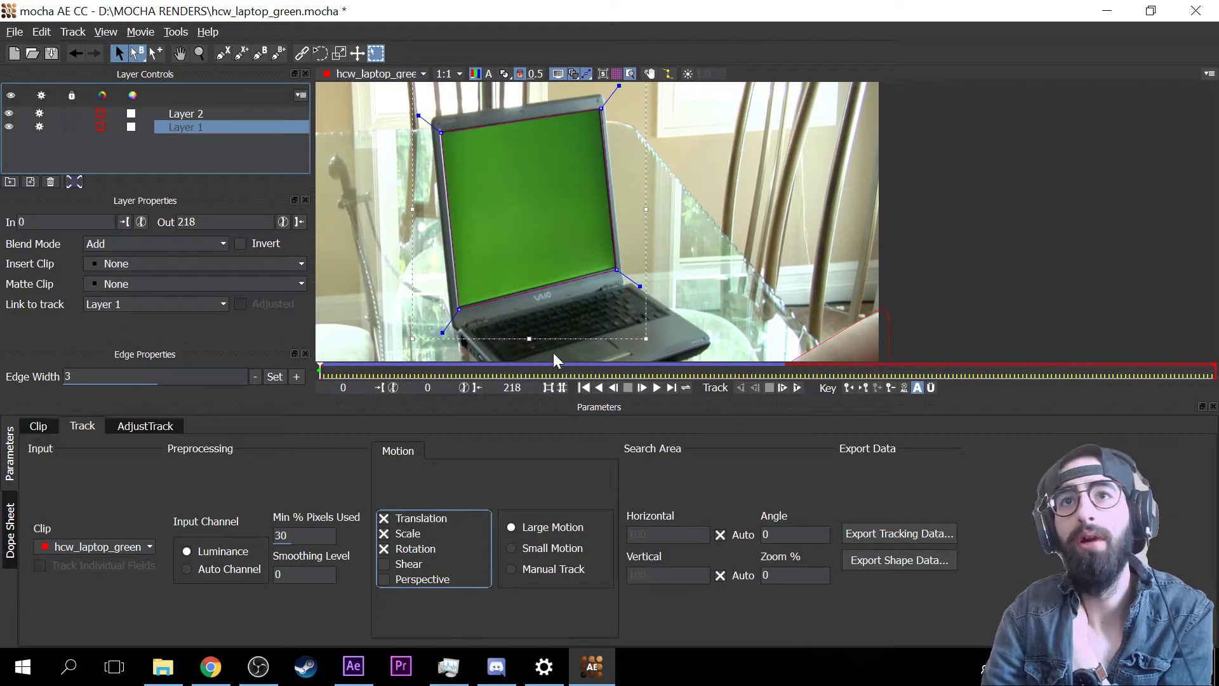
left_click(798, 388)
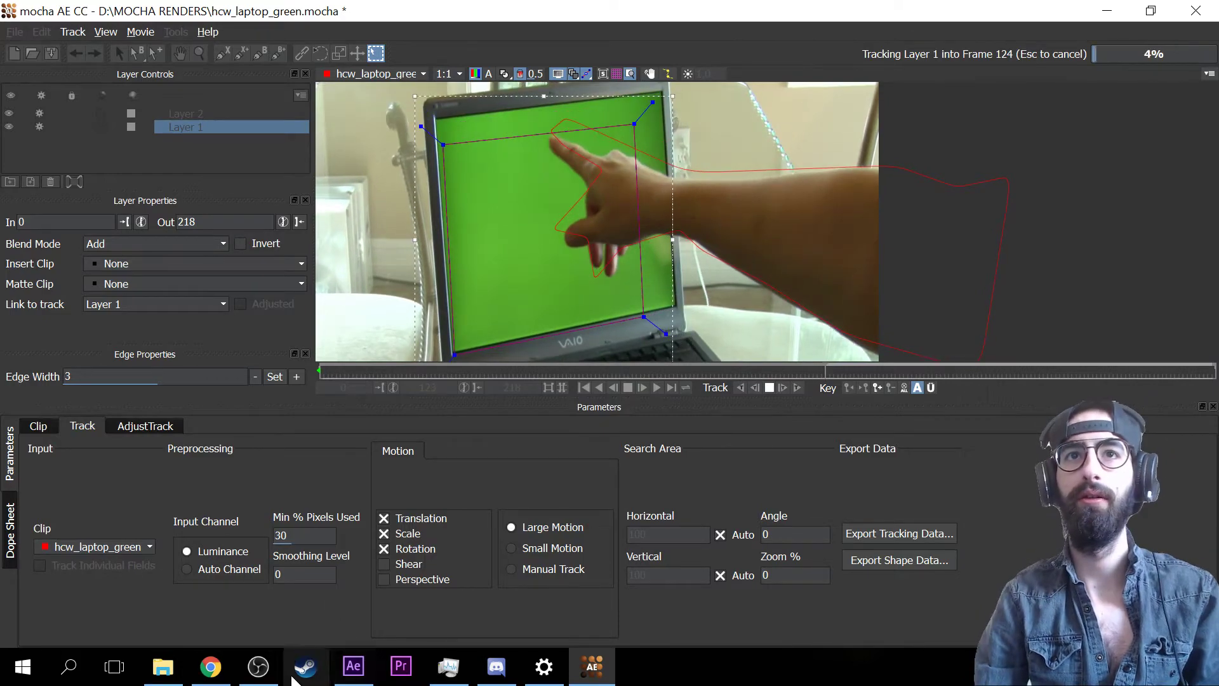
left_click(543, 668)
left_click(542, 670)
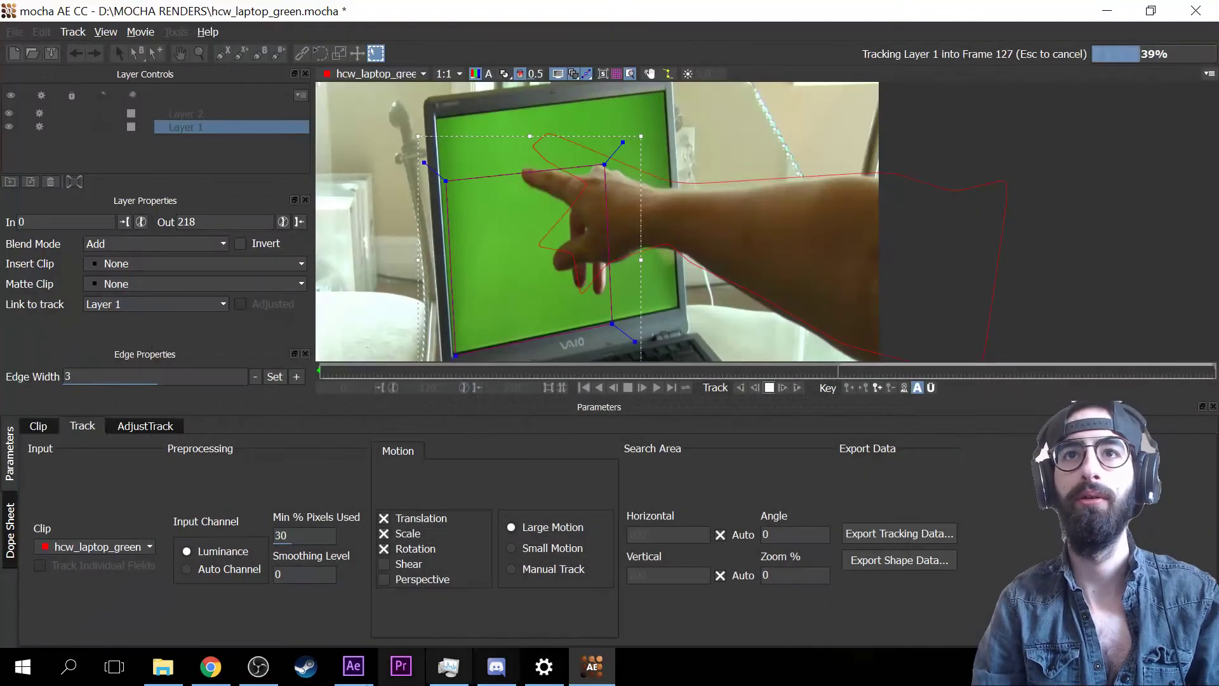
left_click(256, 670)
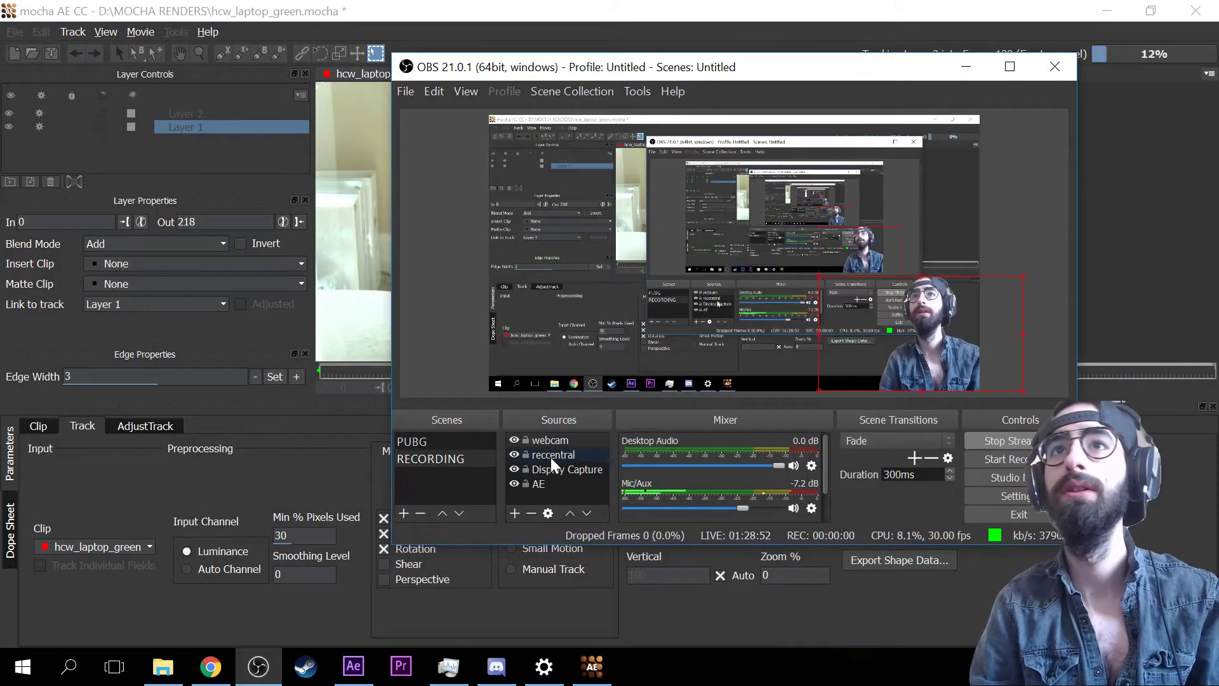
left_click(898, 635)
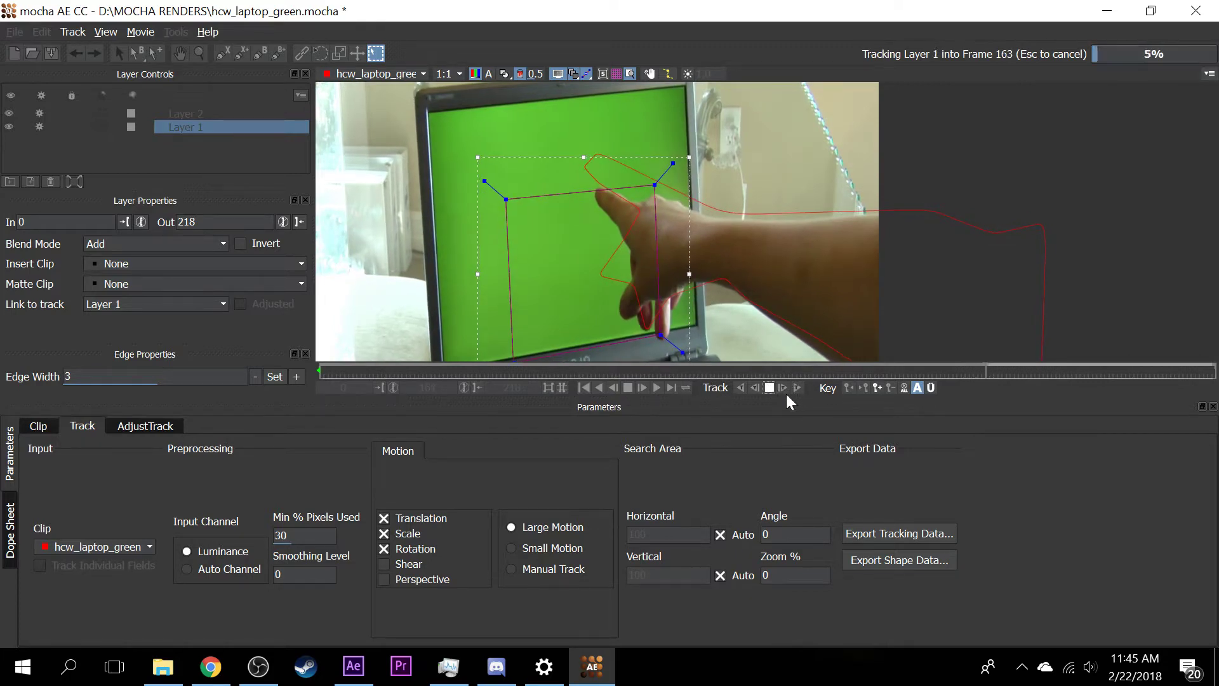
- Stop tracking Layer 1 at frame 163 and step through the tracked frames to examine how well its spline fits the screen
left_click(770, 388)
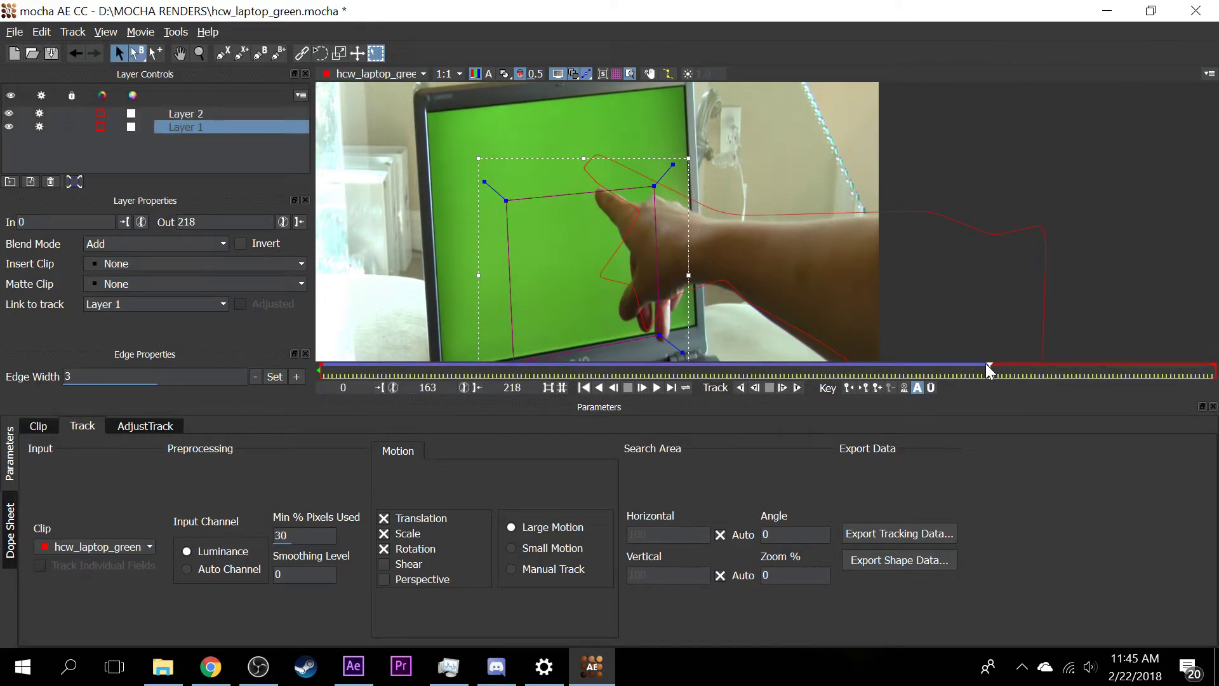
key("Right")
key("Right")
key("Right")
key("Left")
key("Left")
key("Left")
key("Left")
key("Left")
key("Left")
scroll(913, 368, "down", 17)
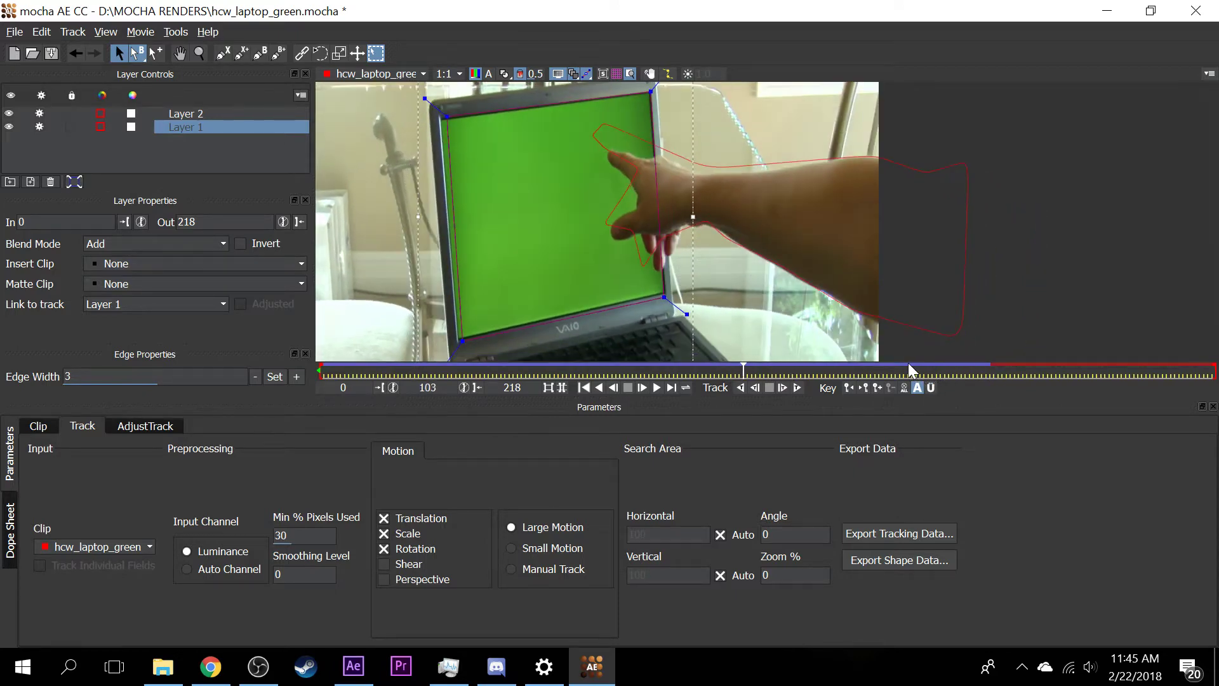
scroll(908, 363, "up", 3)
scroll(909, 364, "up", 4)
scroll(909, 363, "down", 4)
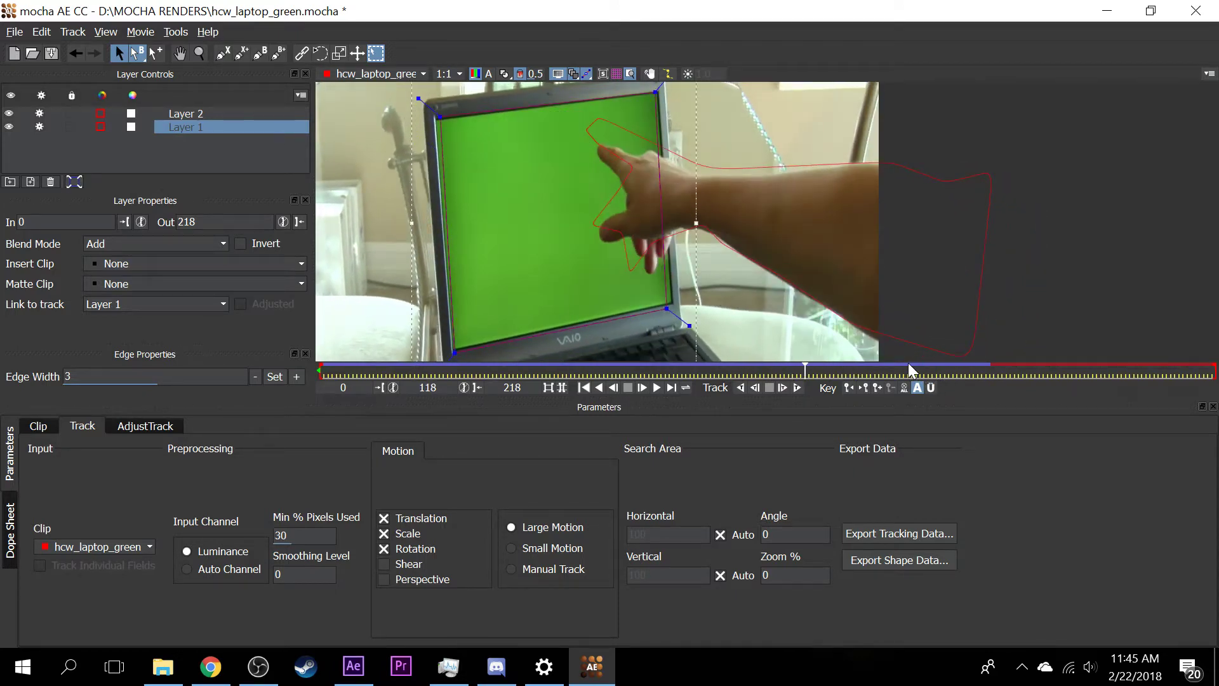
scroll(908, 363, "up", 1)
scroll(908, 363, "down", 3)
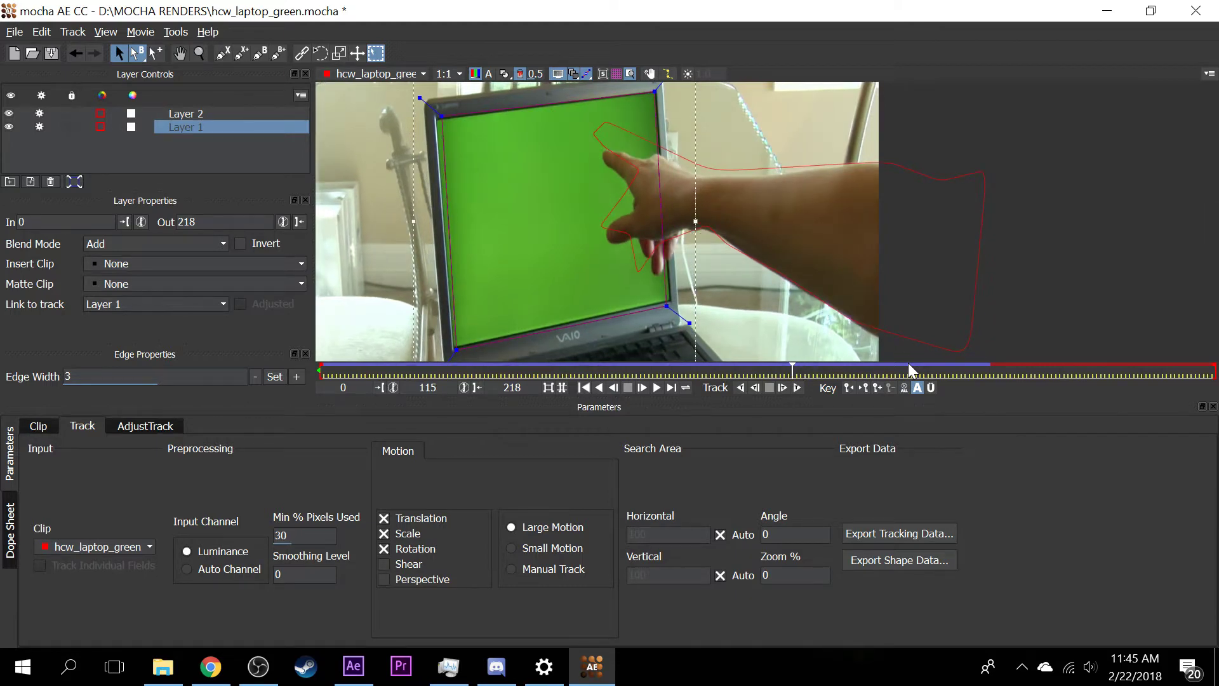
scroll(908, 363, "up", 3)
scroll(515, 196, "down", 14)
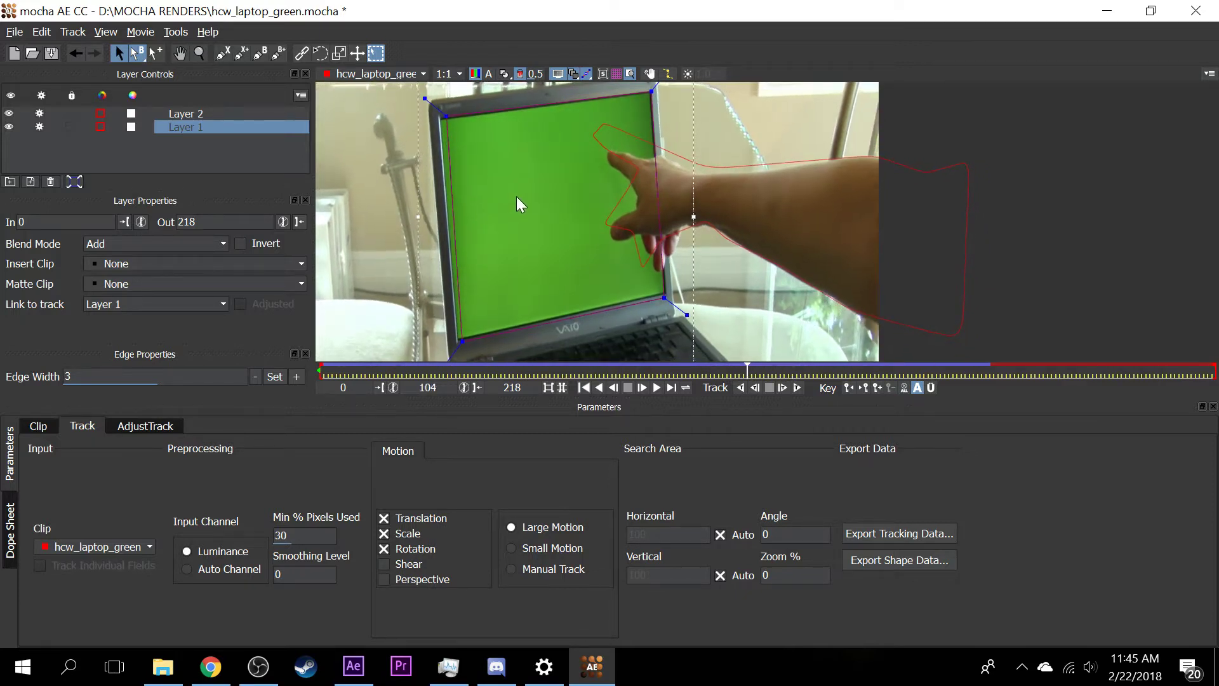
scroll(517, 197, "down", 14)
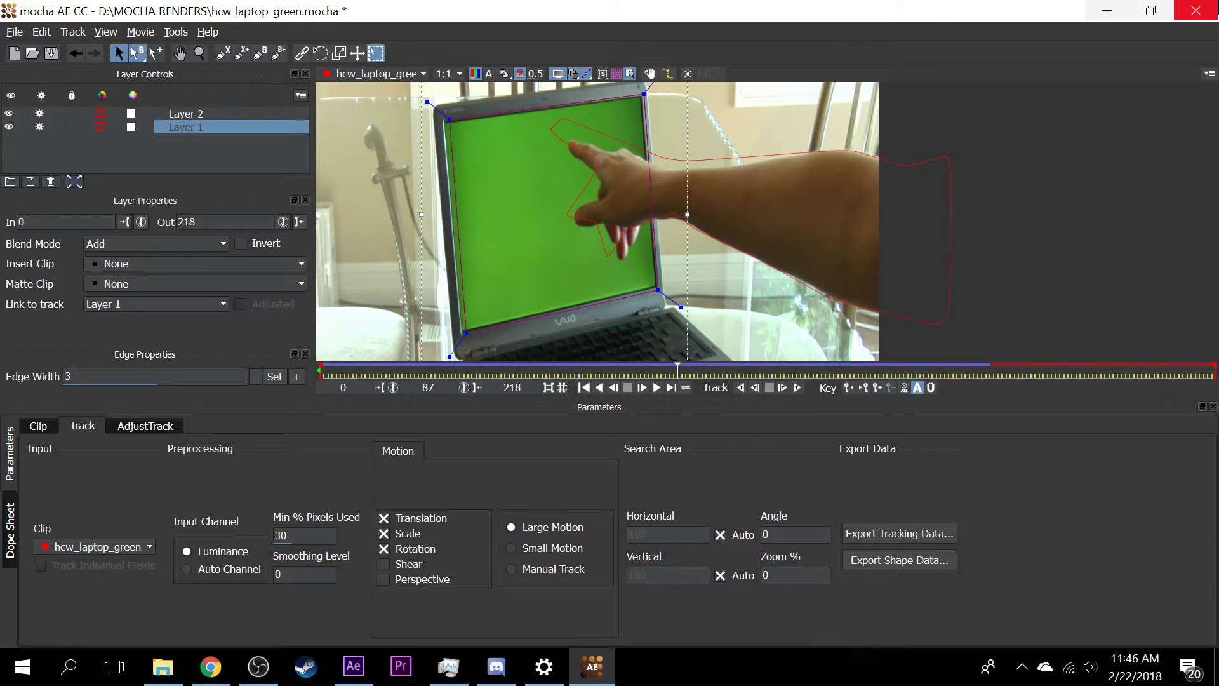
- Close the mocha project without saving, switch to After Effects, and go to the start of the hcw_laptop_green composition
left_click(1196, 10)
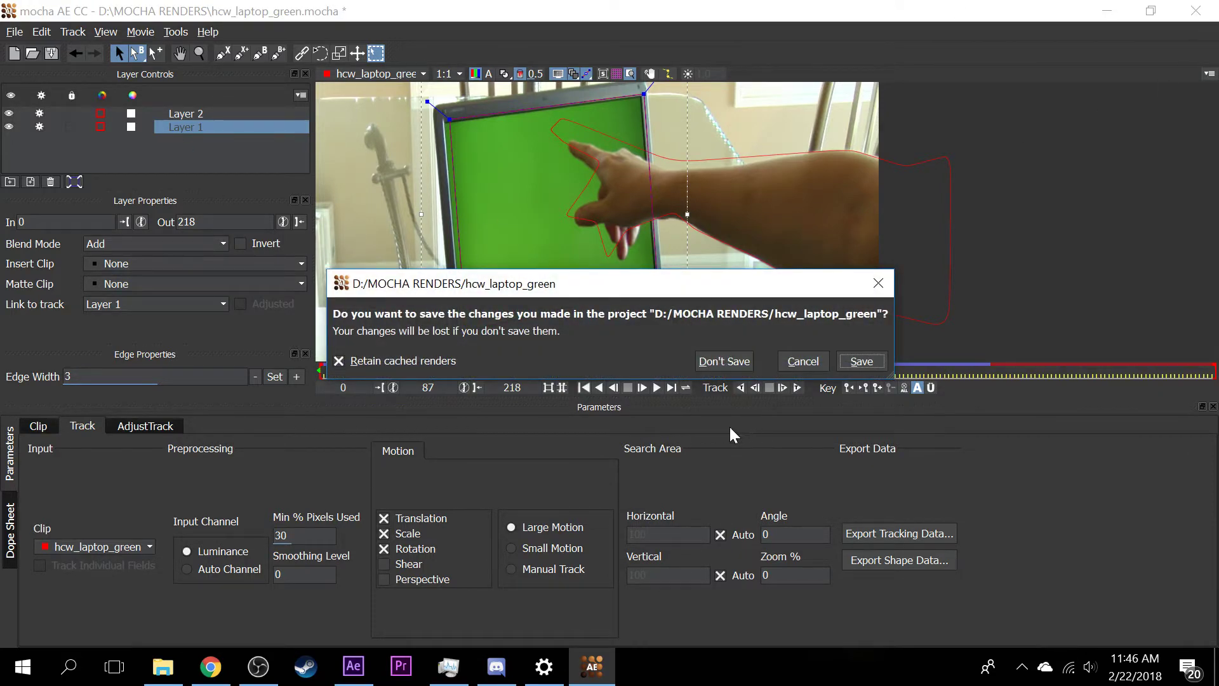
left_click(724, 361)
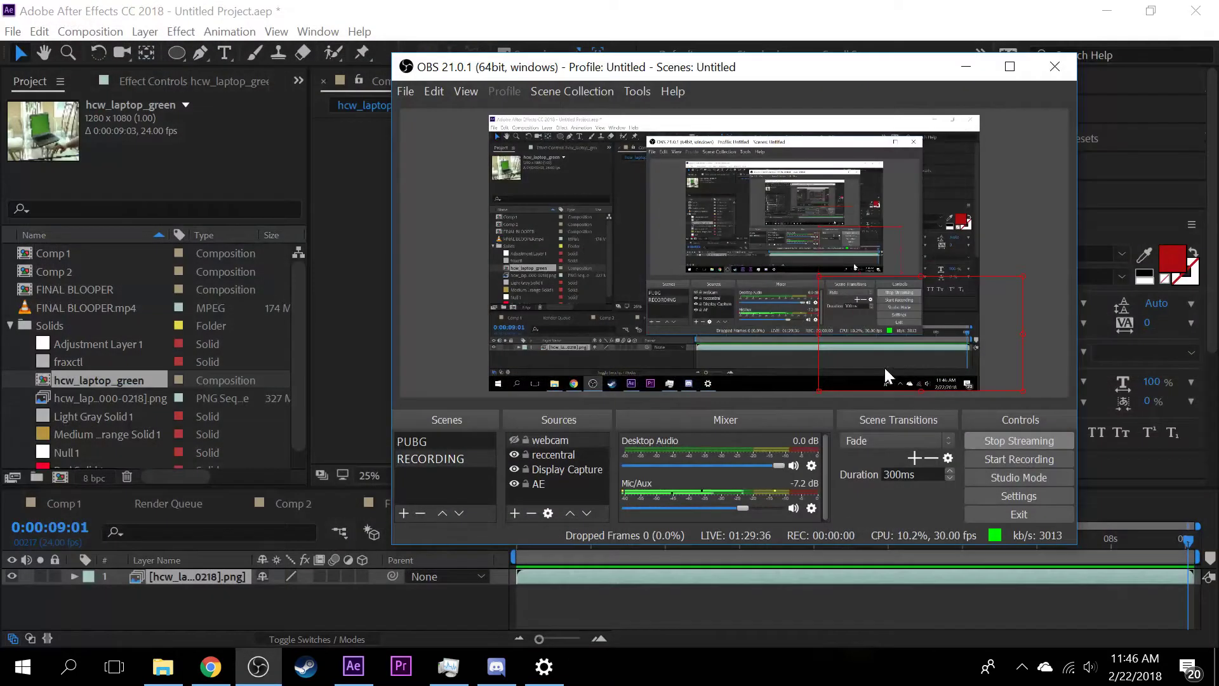
left_click(339, 256)
scroll(622, 288, "up", 4)
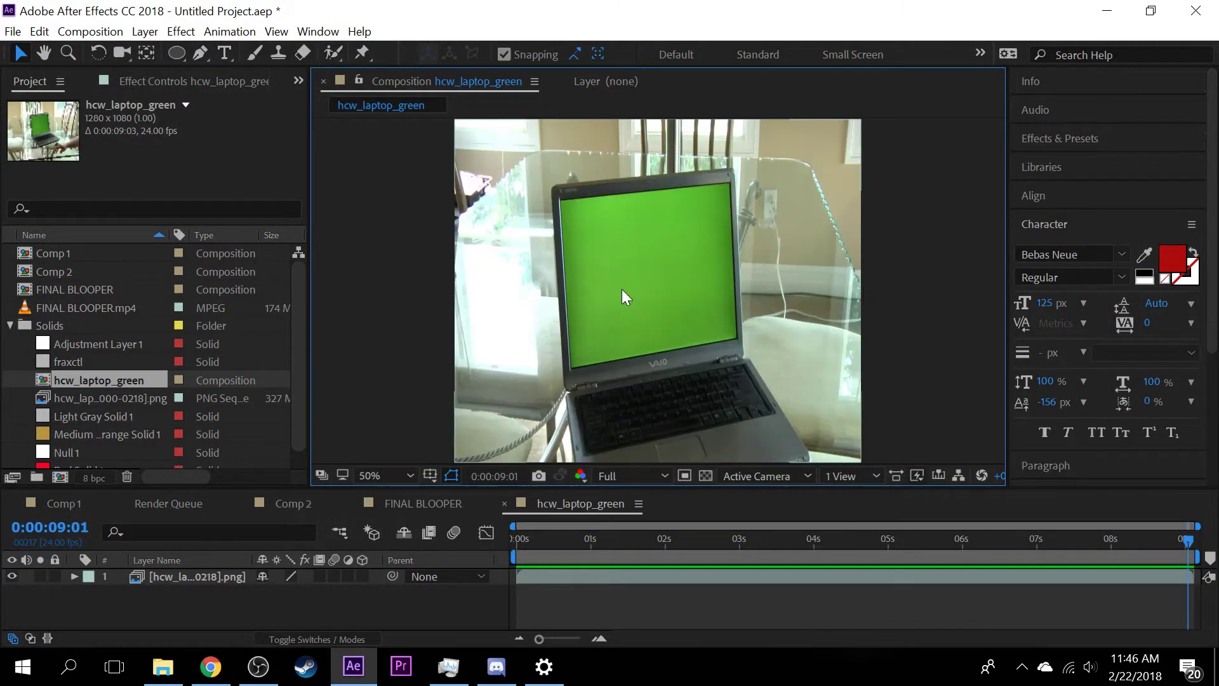
left_click_drag(666, 539, 433, 525)
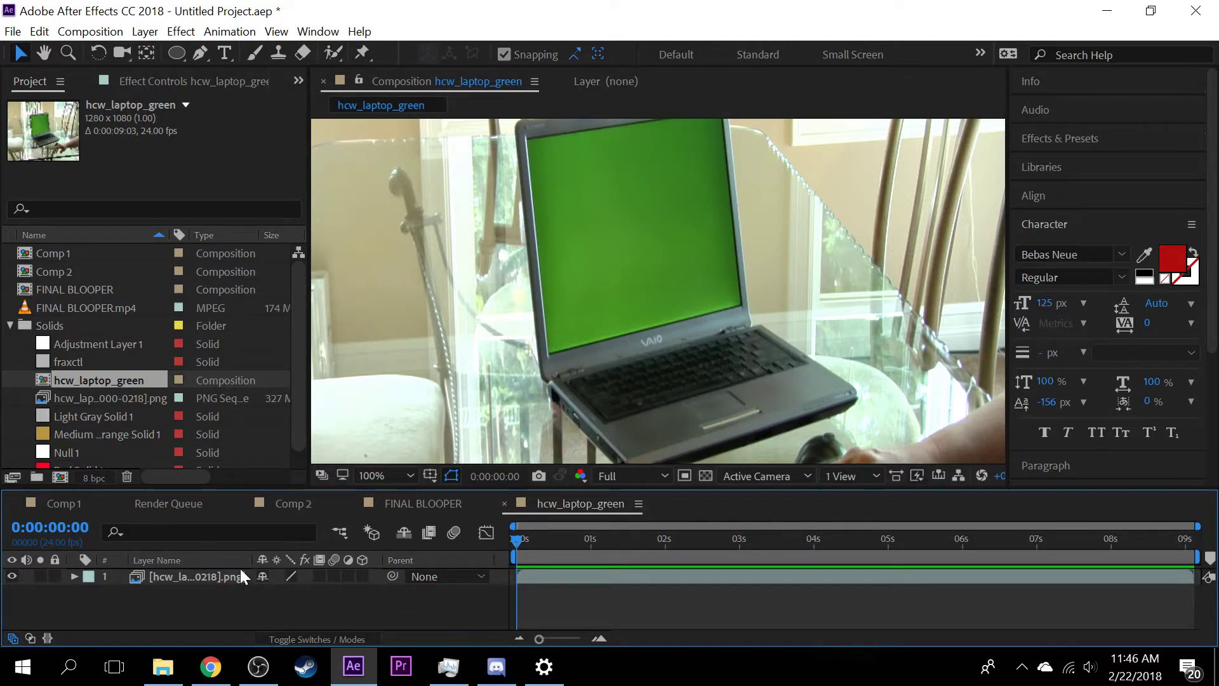
- Apply the Color Difference Key effect to the laptop image sequence layer
left_click(216, 577)
left_click(135, 81)
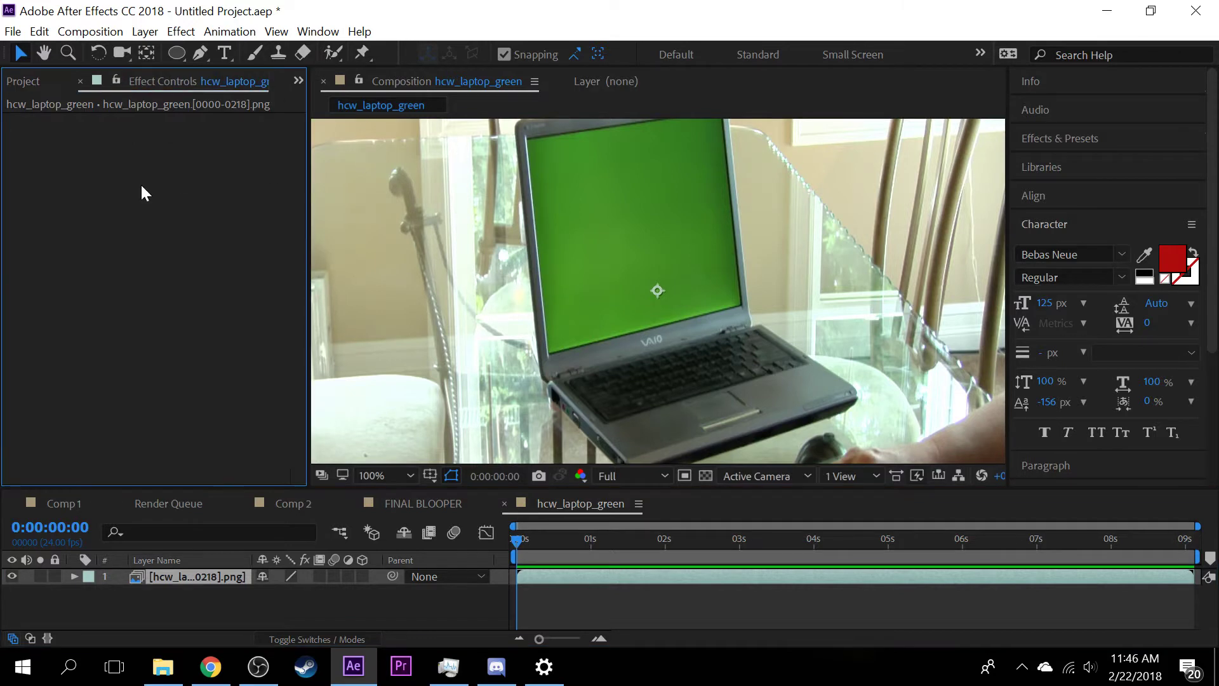
right_click(143, 188)
mouse_move(249, 232)
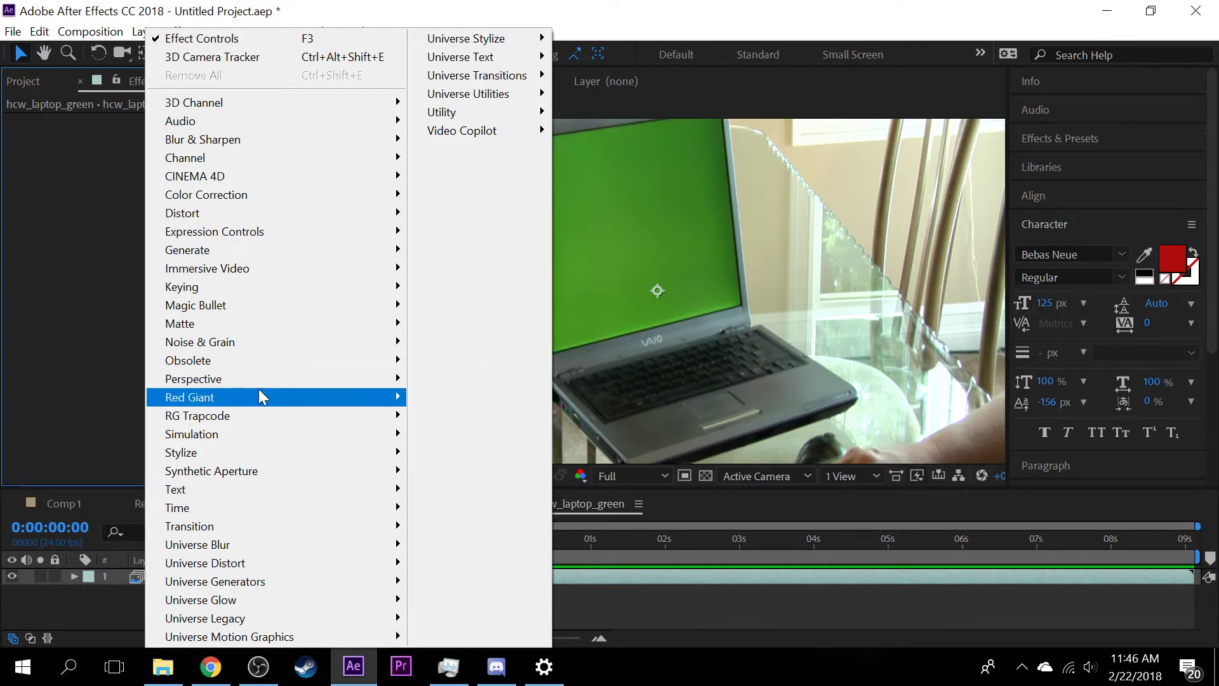
mouse_move(261, 395)
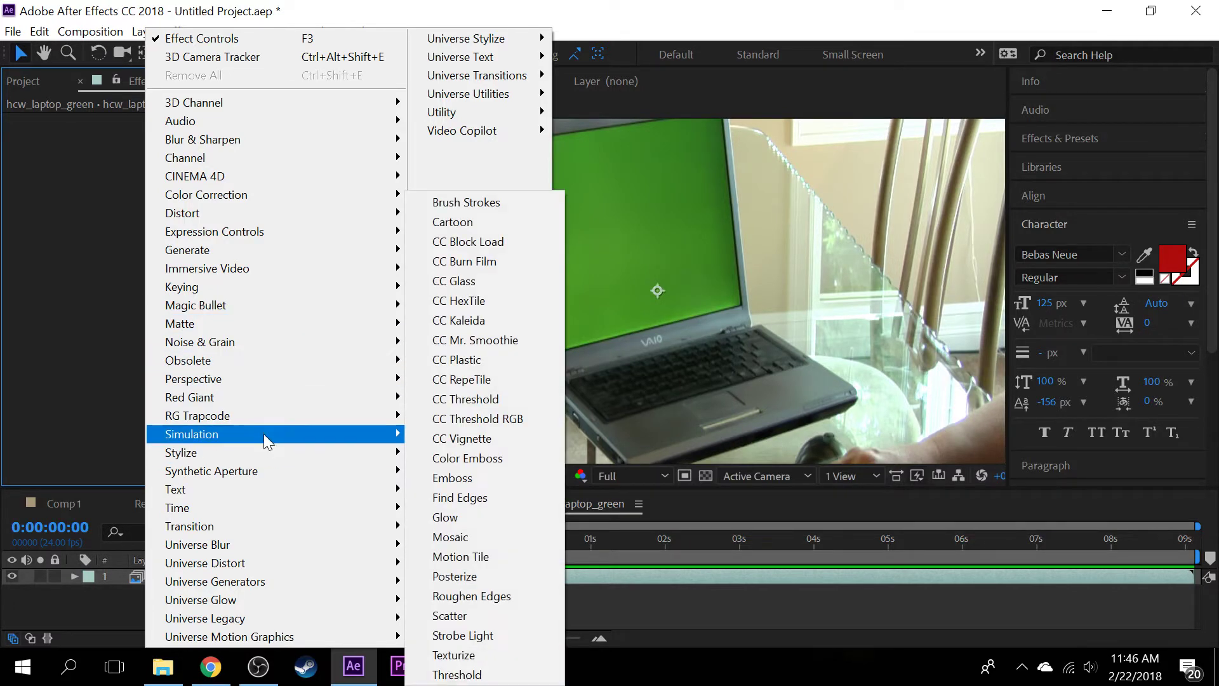
mouse_move(294, 284)
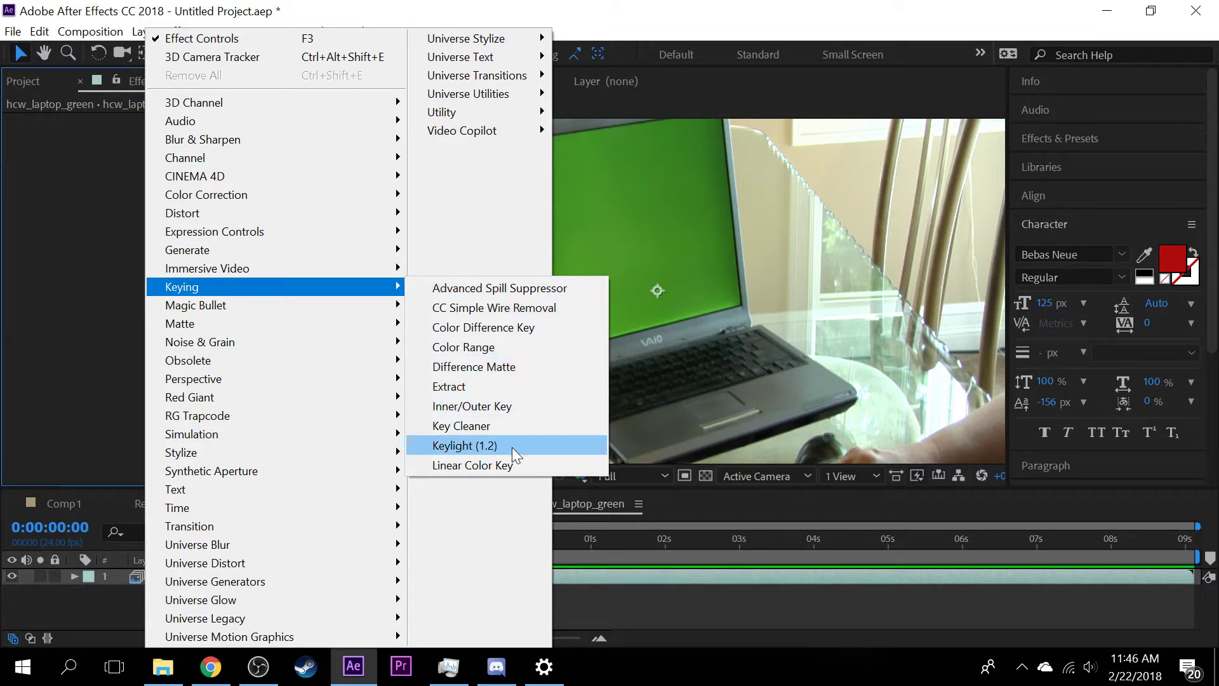
left_click(505, 325)
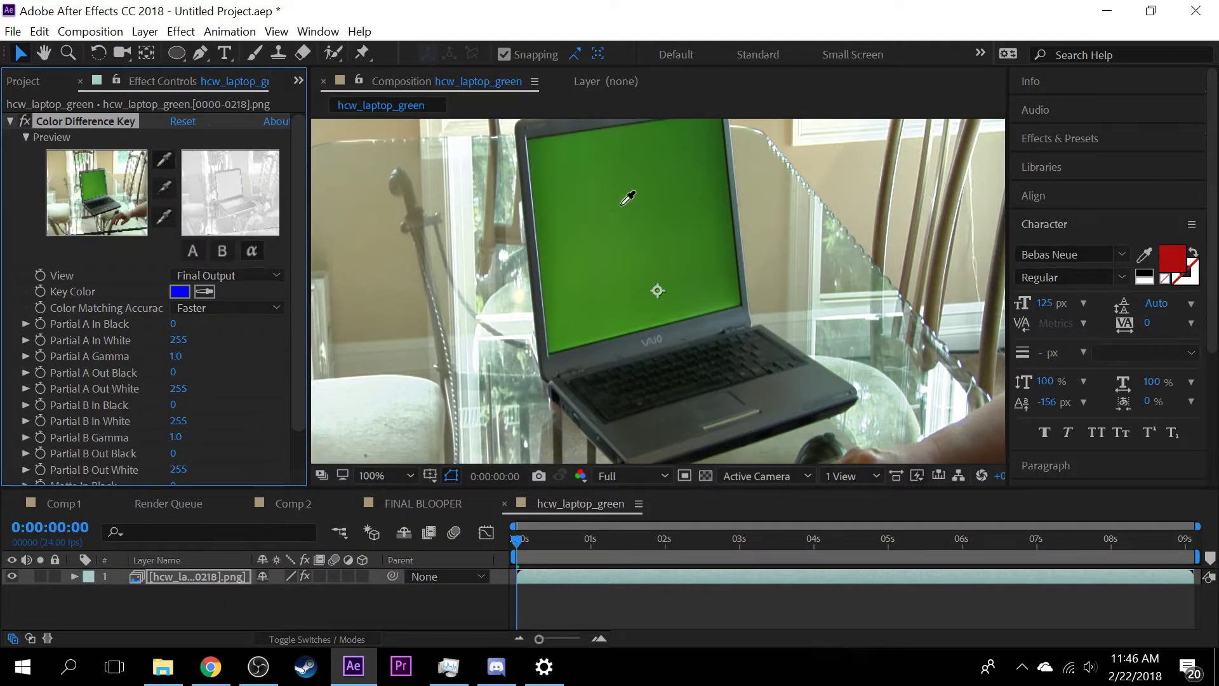
- Sample several spots of green on the laptop screen as the Color Difference Key's key color
left_click(164, 159)
left_click(622, 167)
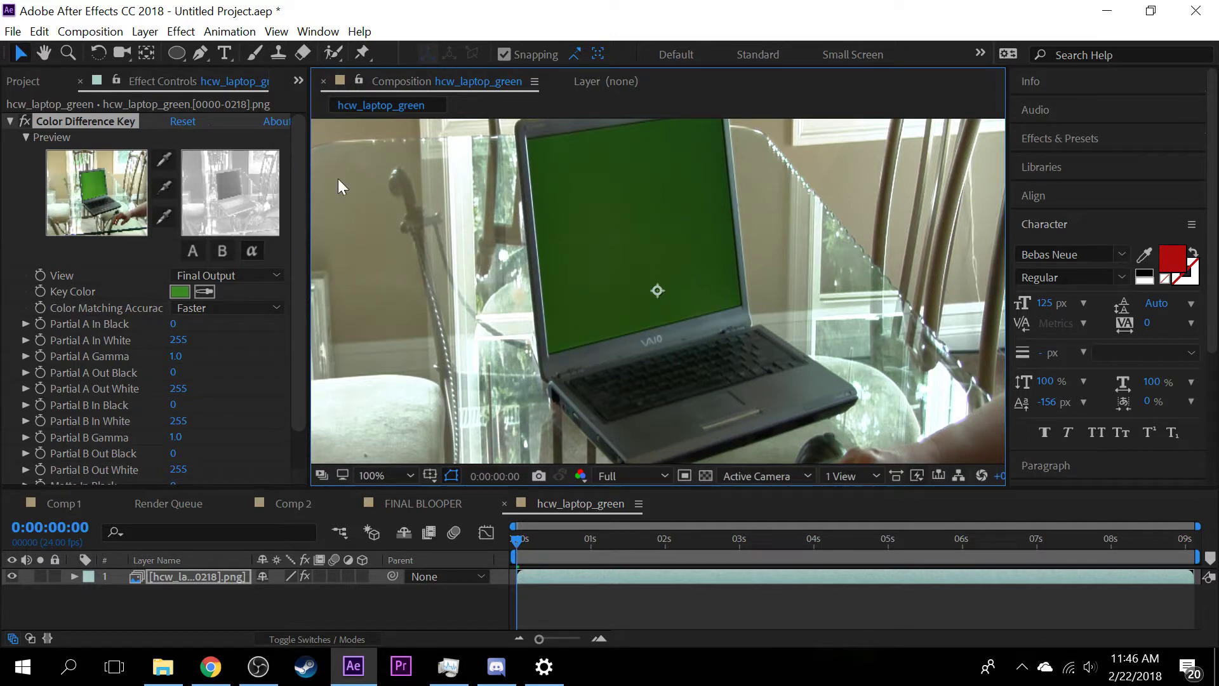
left_click(164, 158)
left_click(572, 257)
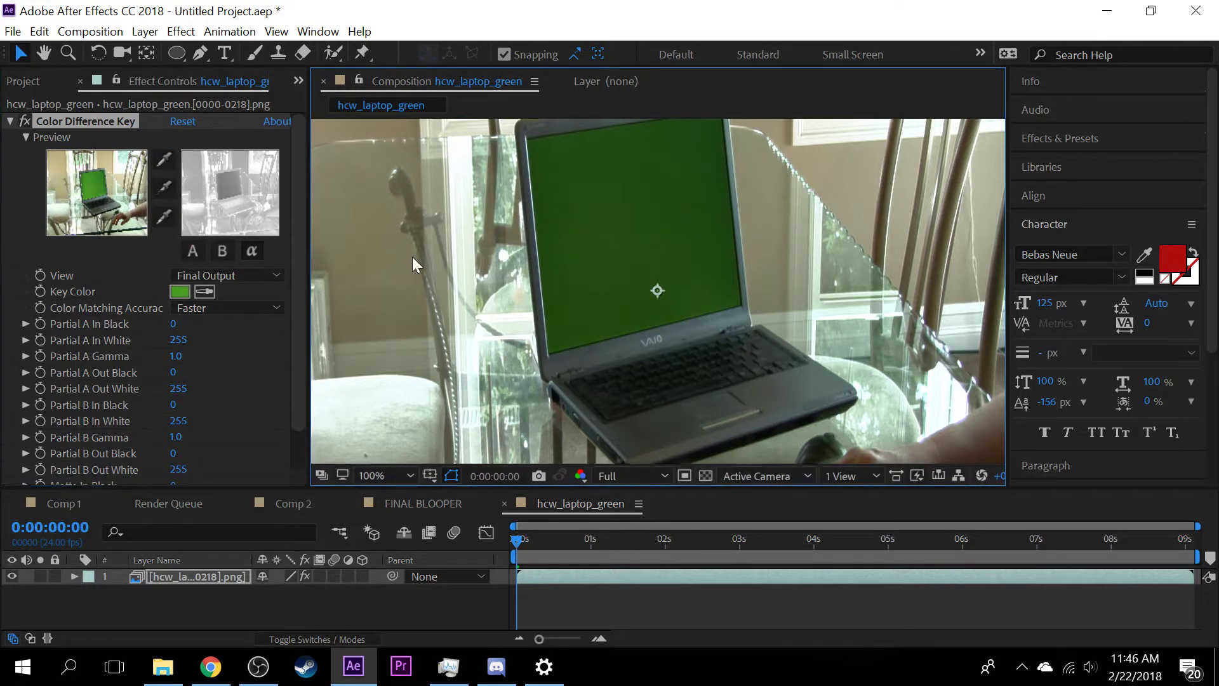
left_click(168, 162)
left_click(582, 343)
- Compare the Color Difference Key's Source view with Final Output, leaving the view on Final Output
left_click(26, 136)
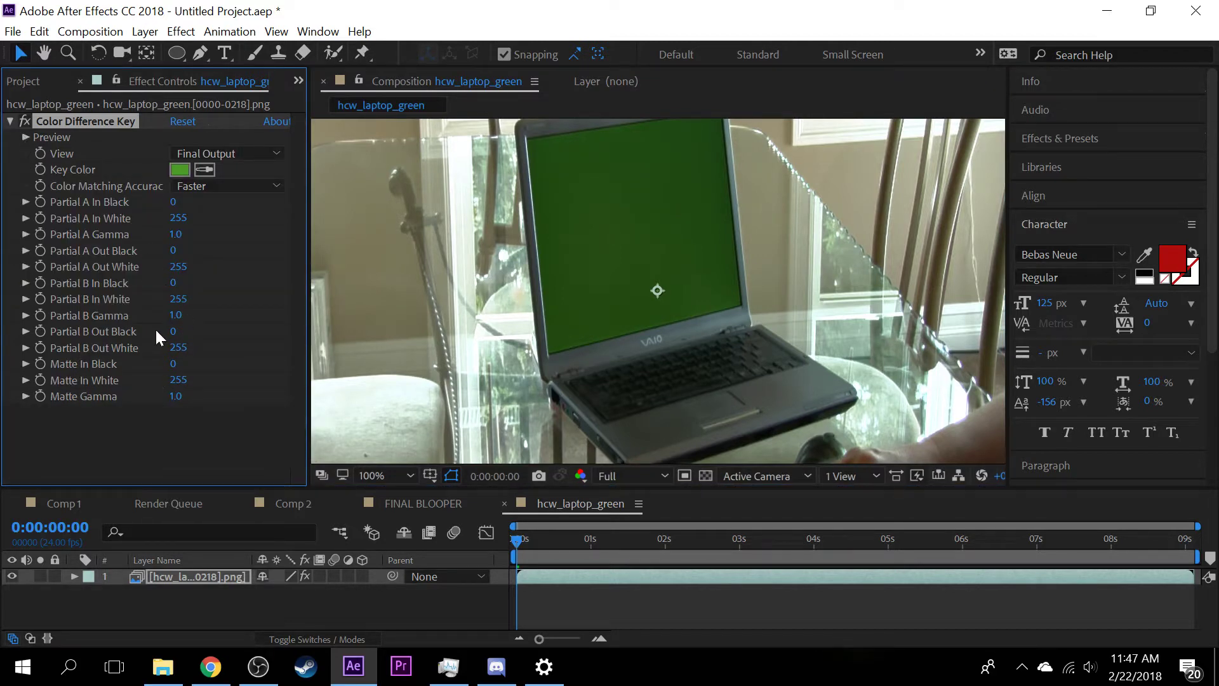
left_click(222, 154)
left_click(230, 176)
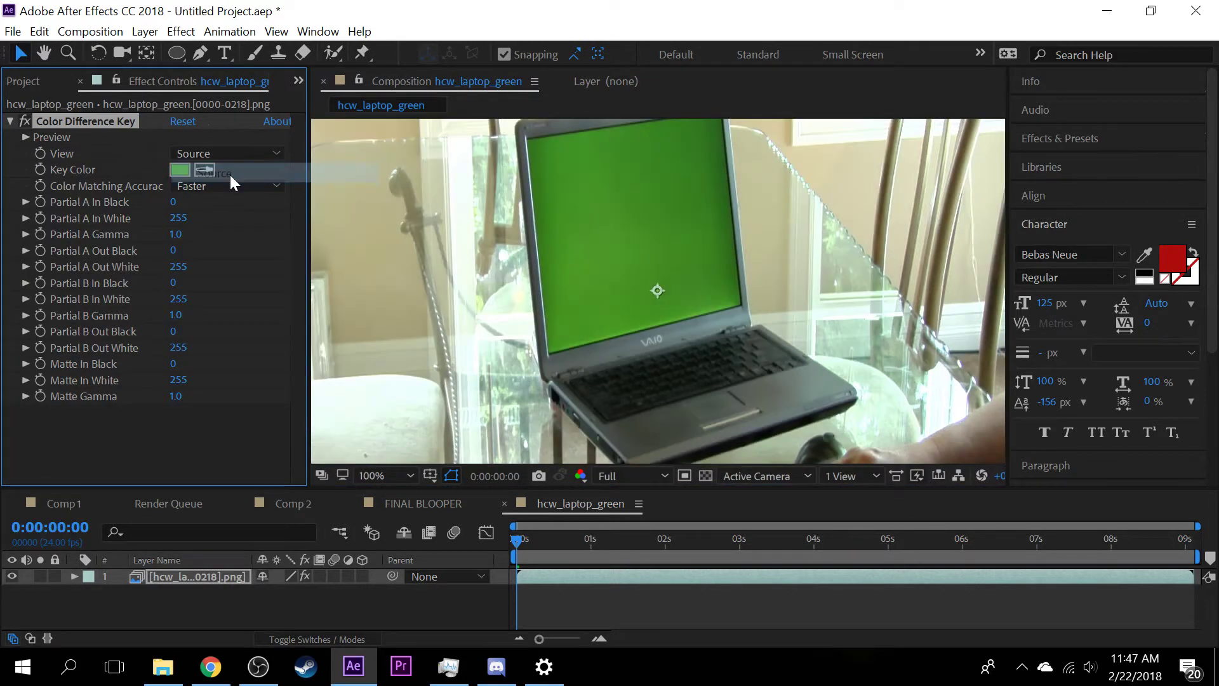
left_click(246, 151)
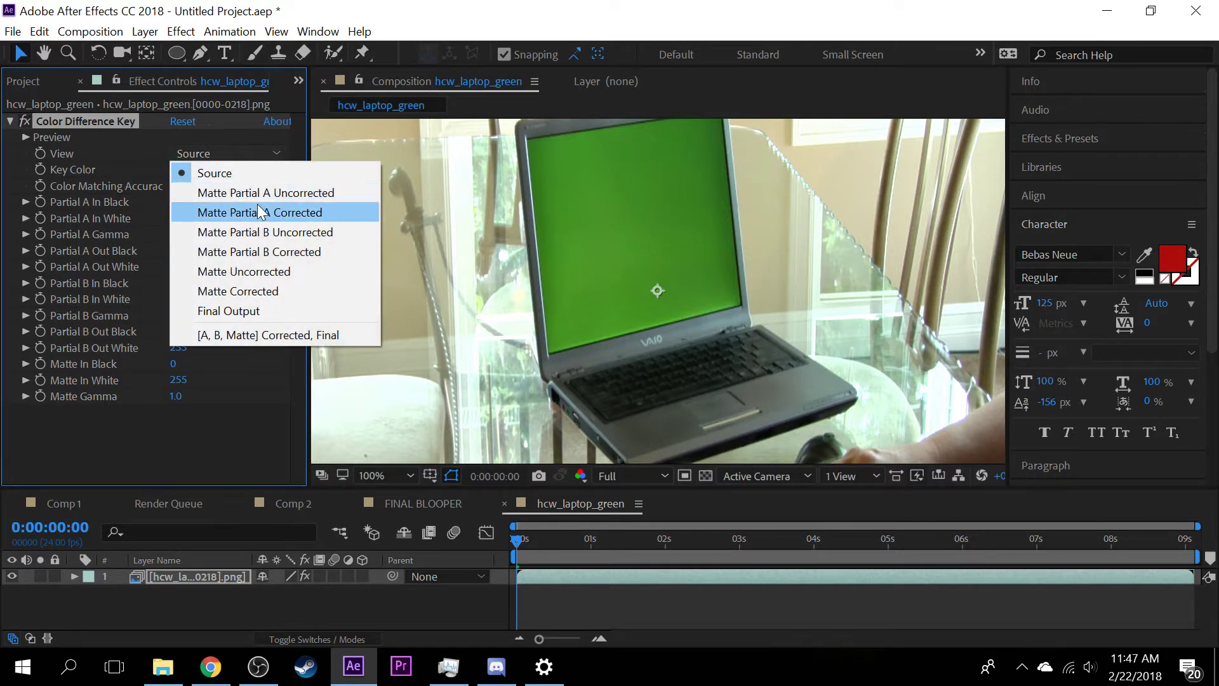
left_click(266, 311)
scroll(547, 302, "down", 6)
scroll(547, 302, "up", 6)
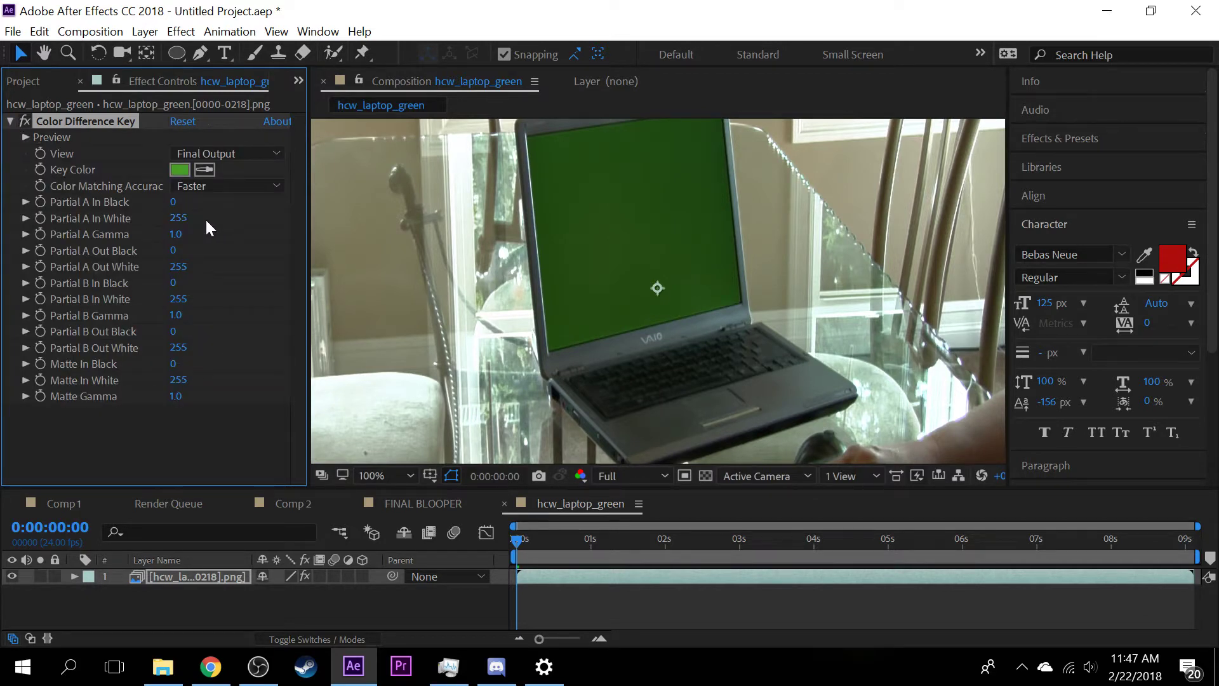
- Set the key's black point by sampling the green of the laptop screen, and preview the keyed composition
left_click(28, 137)
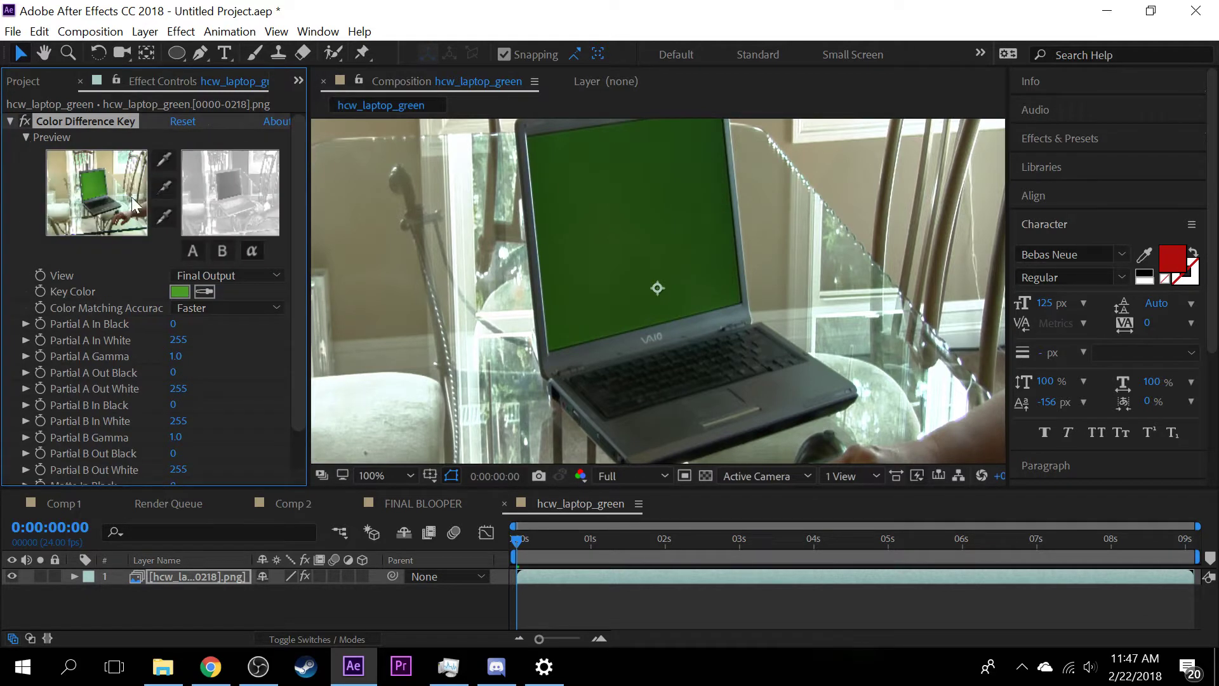
left_click(164, 188)
left_click(578, 227)
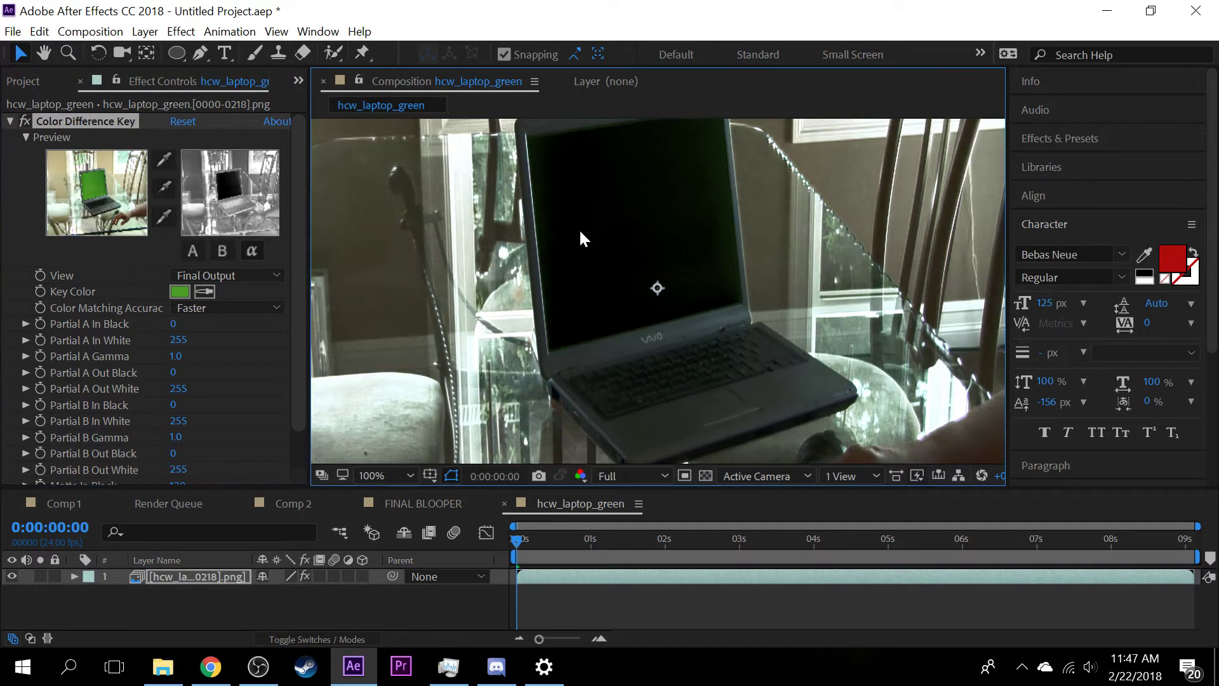
scroll(475, 231, "down", 3)
scroll(477, 234, "up", 2)
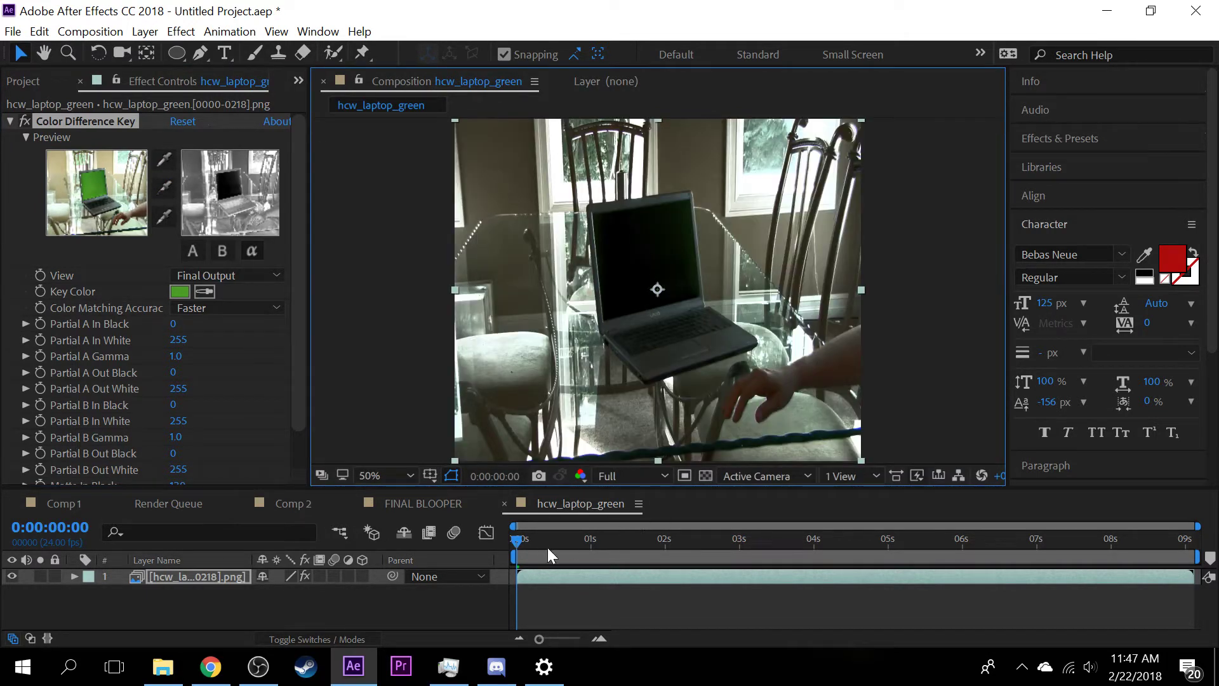
left_click_drag(522, 541, 184, 413)
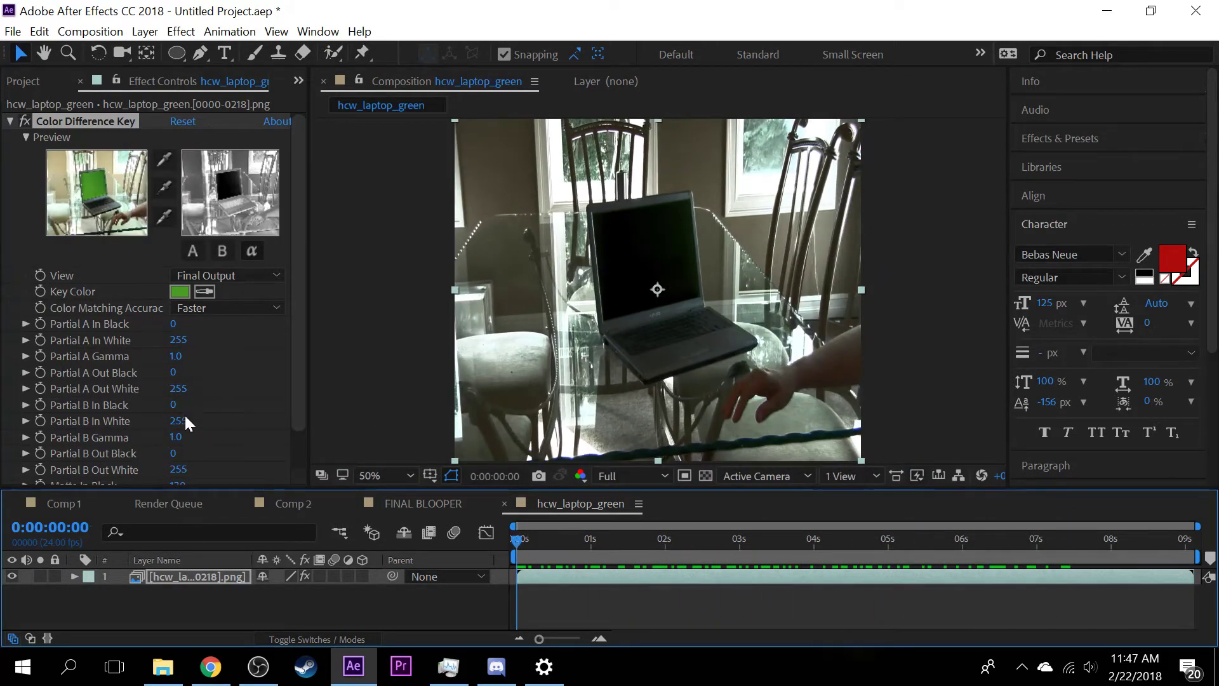
- Toggle the Color Difference Key off and on repeatedly to compare the original and keyed footage
left_click(25, 120)
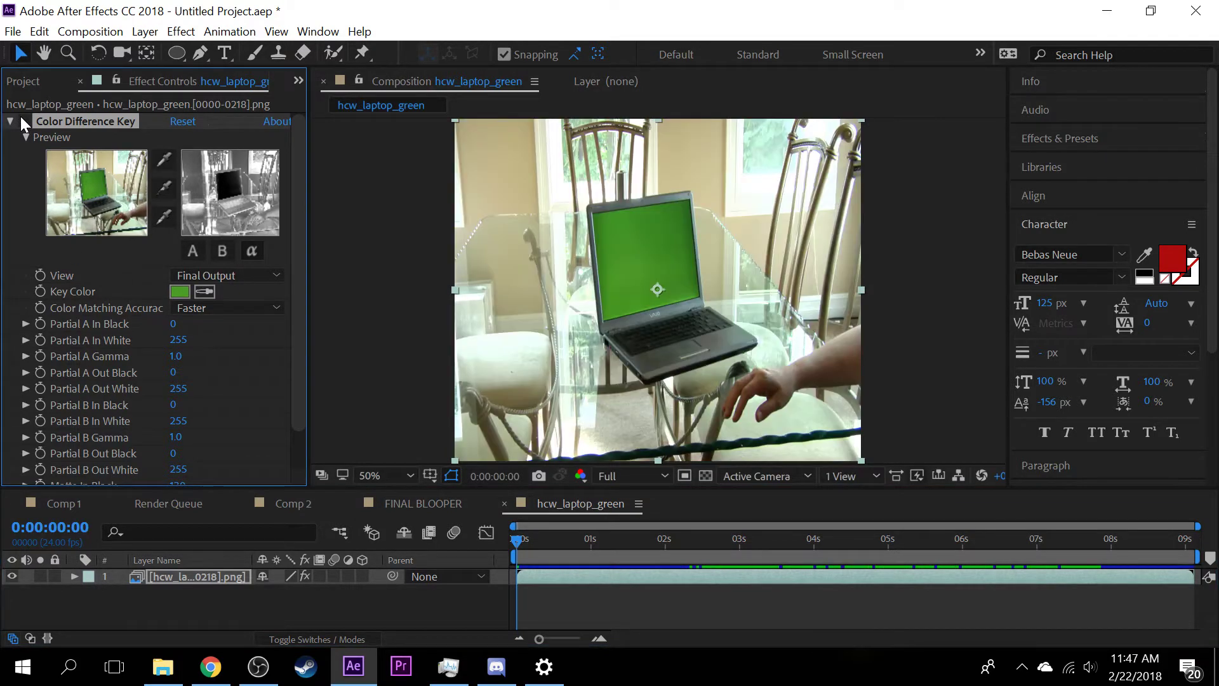
left_click(25, 120)
left_click(23, 119)
left_click(22, 118)
left_click(21, 118)
left_click(24, 121)
left_click(24, 120)
left_click(24, 121)
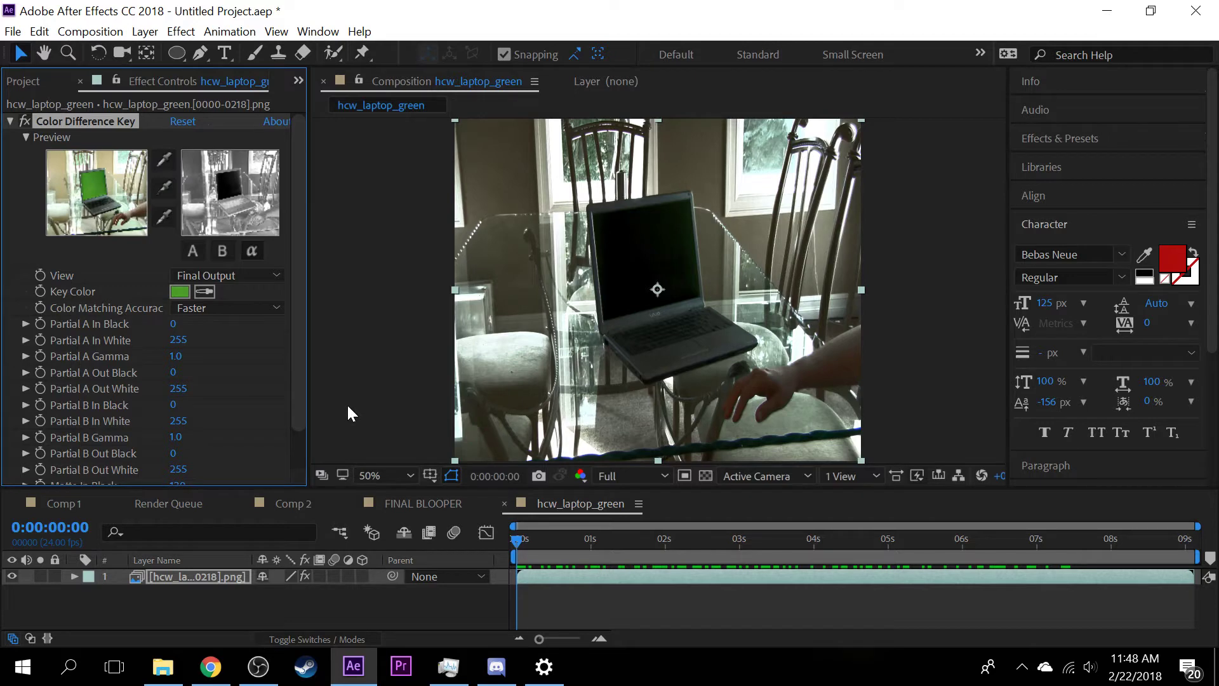
- Duplicate the laptop image sequence layer and delete the Color Difference Key from the upper copy
key("ctrl+d")
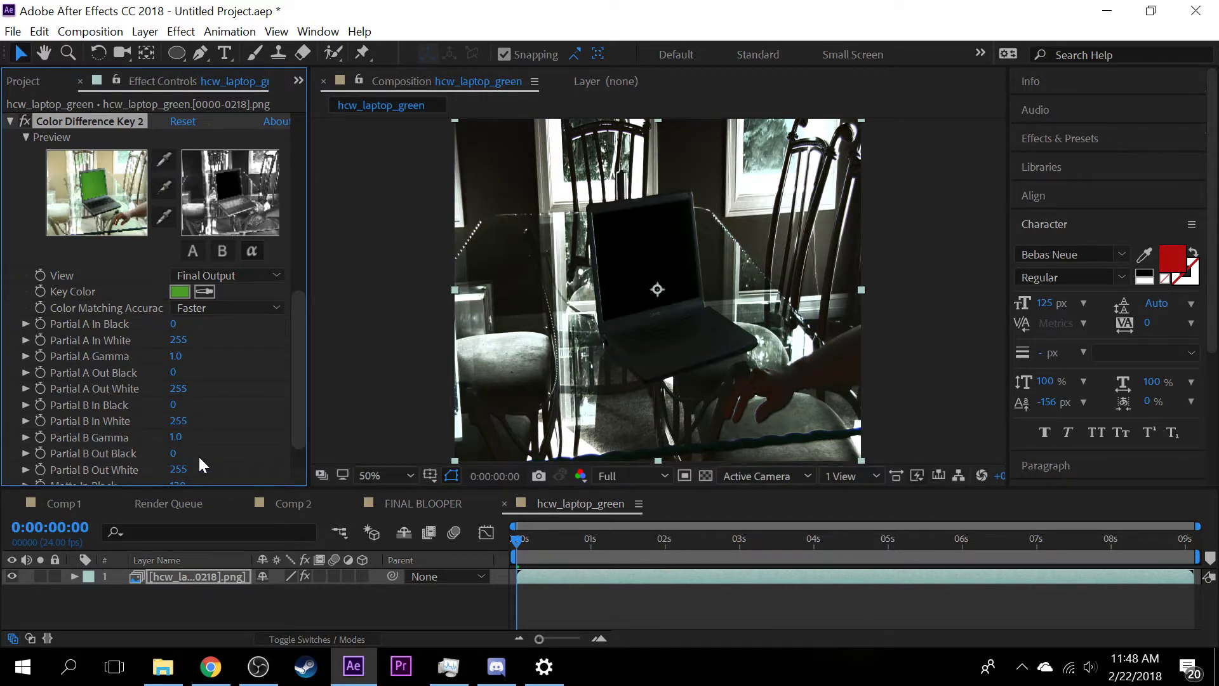
scroll(200, 458, "down", 2)
left_click(249, 610)
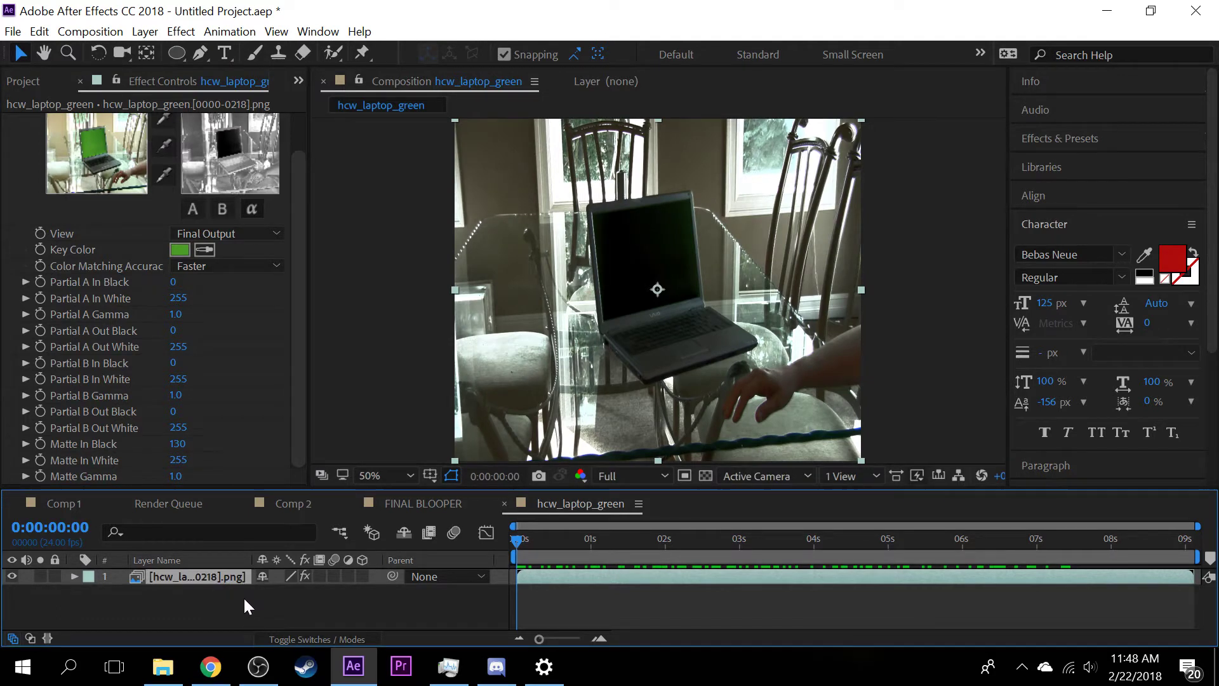
key("ctrl+d")
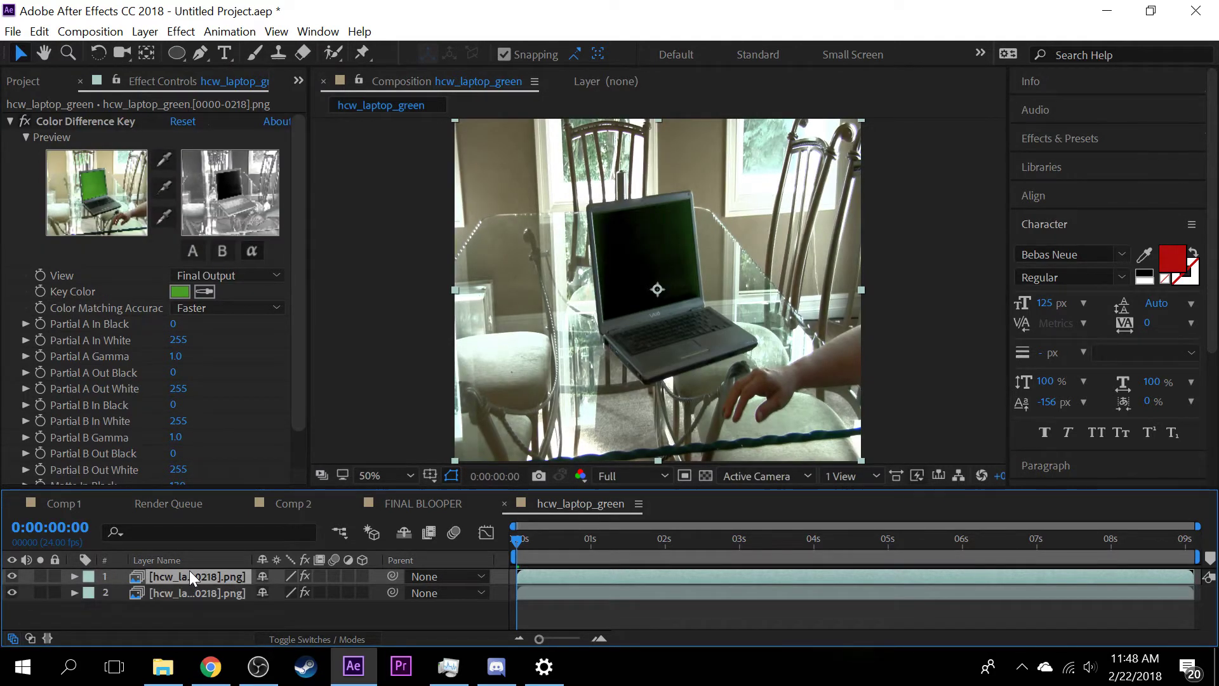
left_click(26, 121)
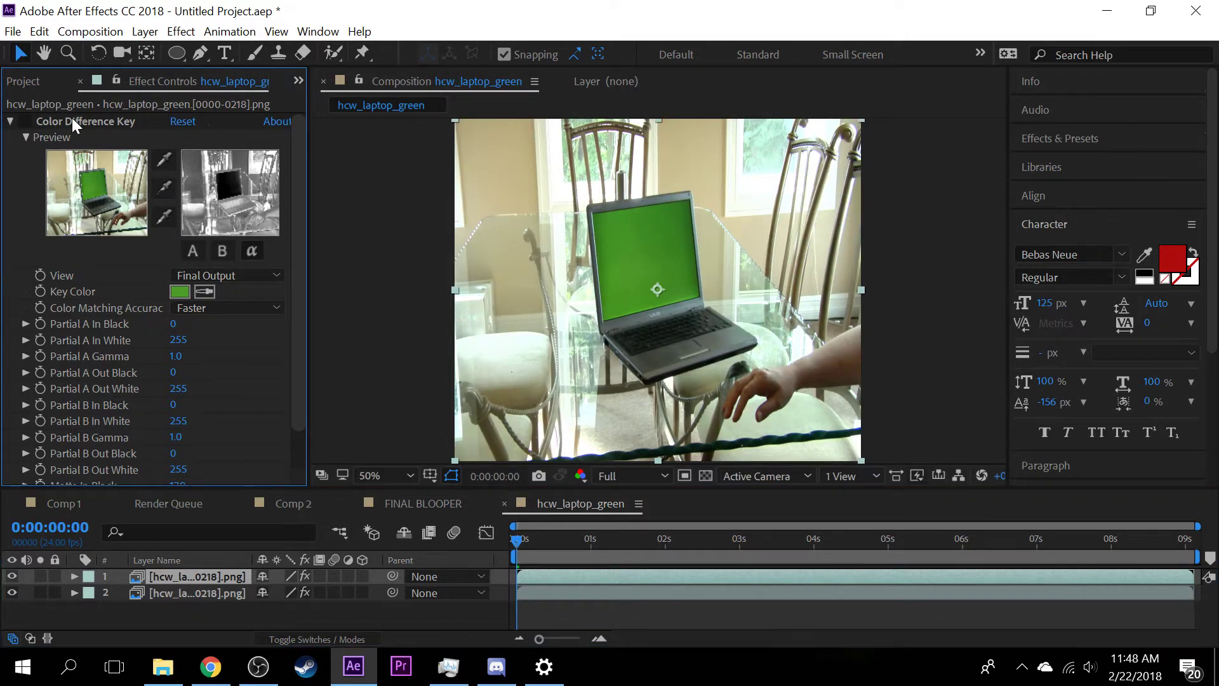
left_click(94, 118)
key("Delete")
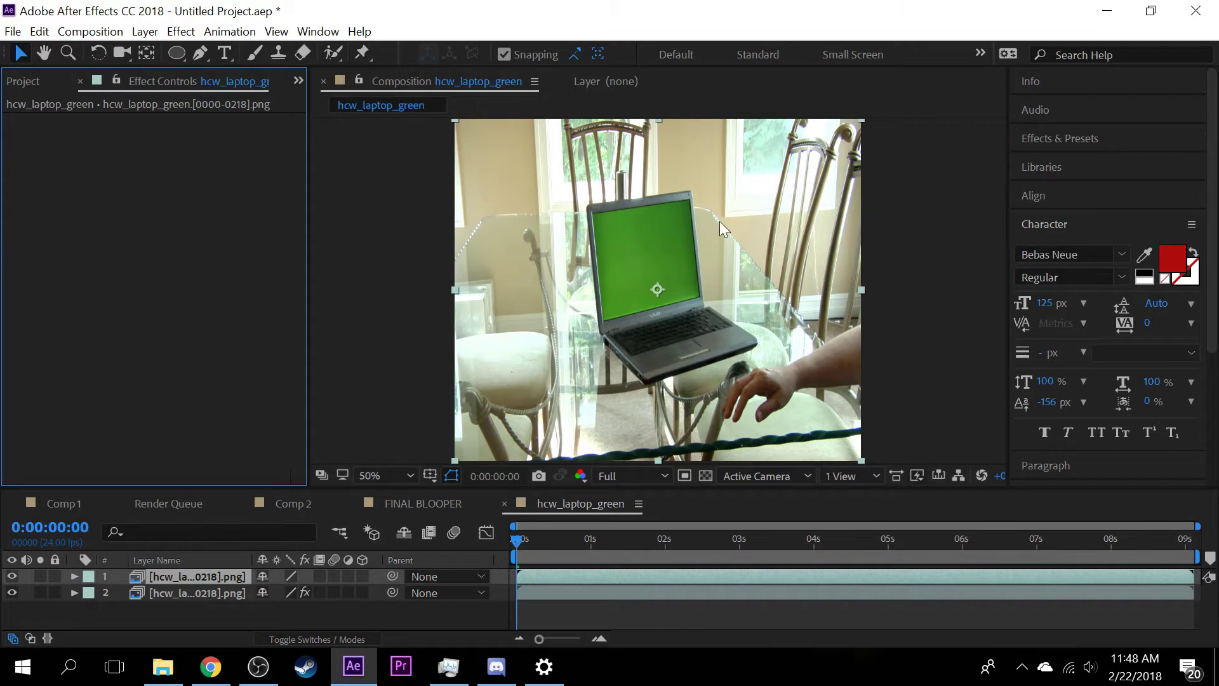
- Draw a closed four-point Pen tool mask around the laptop's green screen on the upper image sequence layer
scroll(718, 223, "up", 4)
scroll(674, 240, "down", 2)
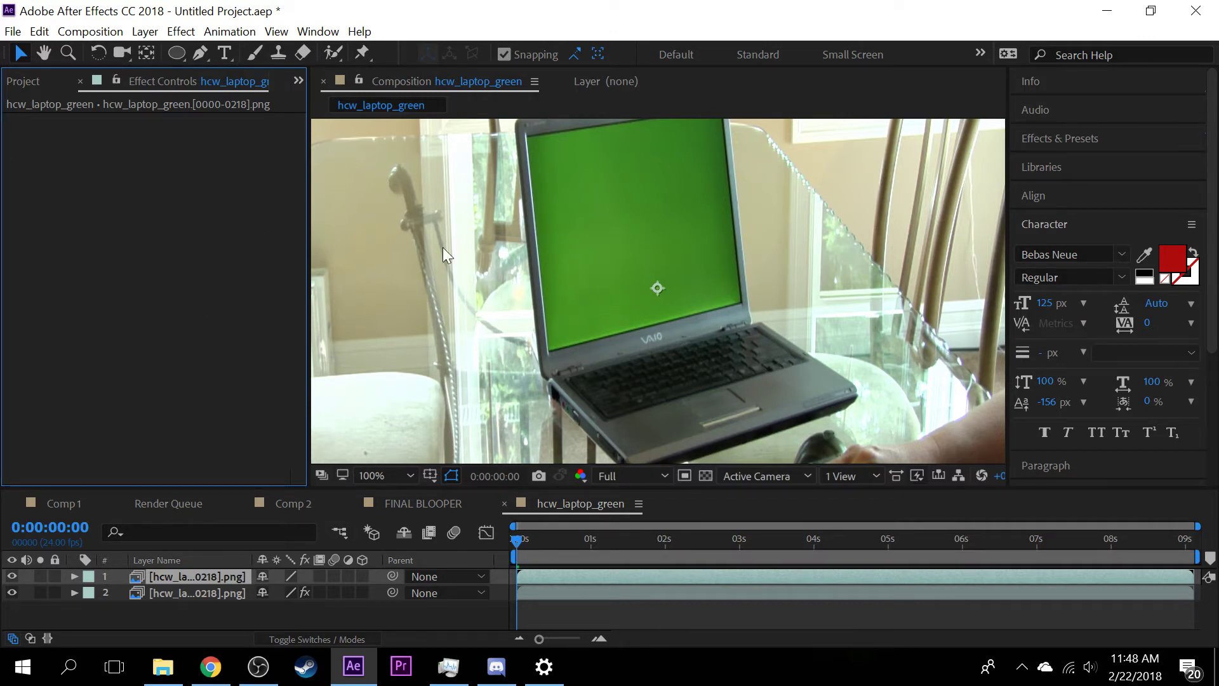
left_click(200, 53)
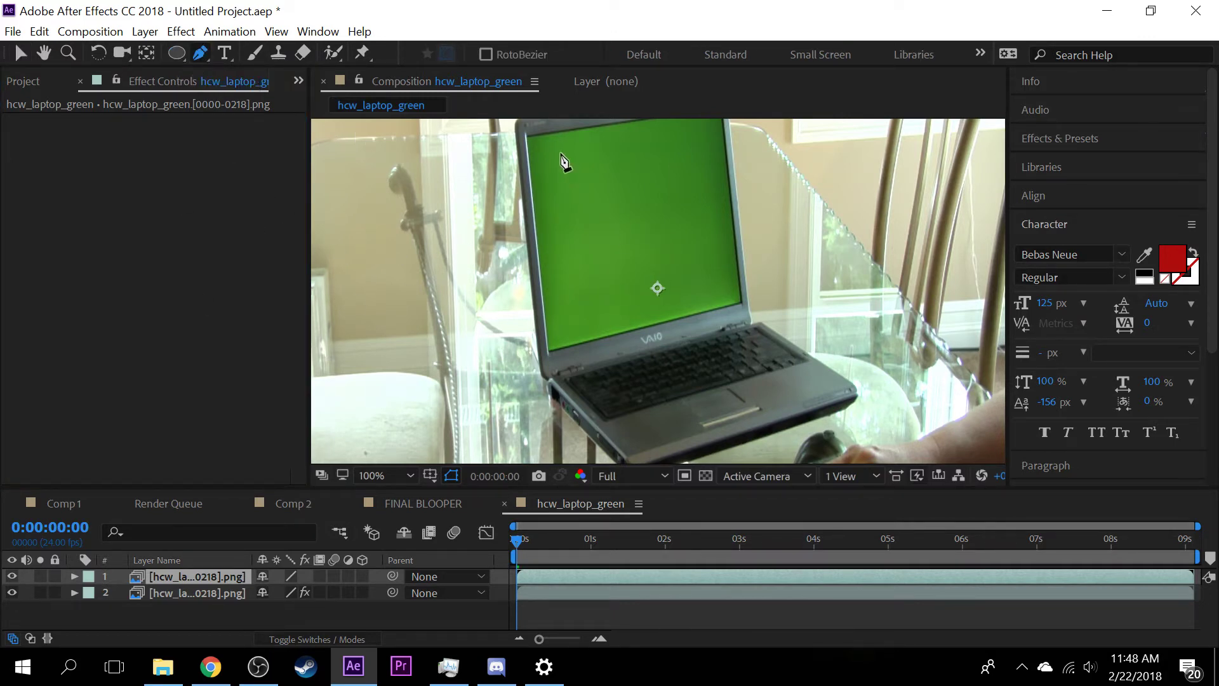
left_click(527, 138)
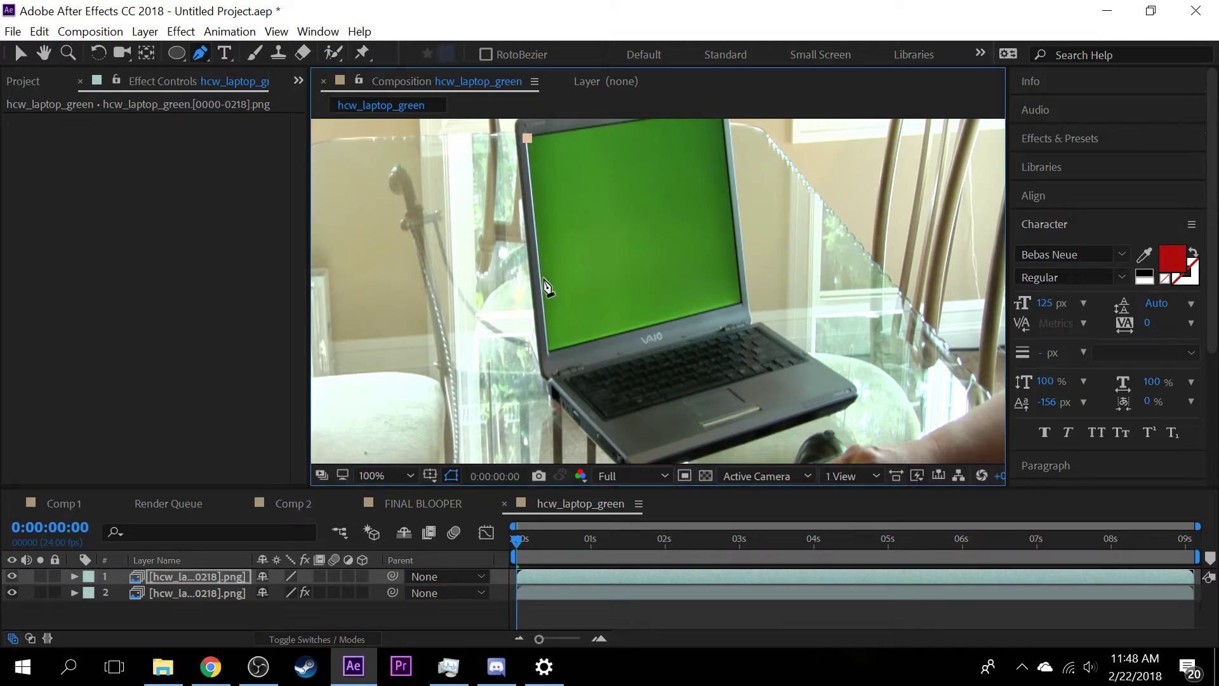
left_click(550, 353)
left_click(741, 302)
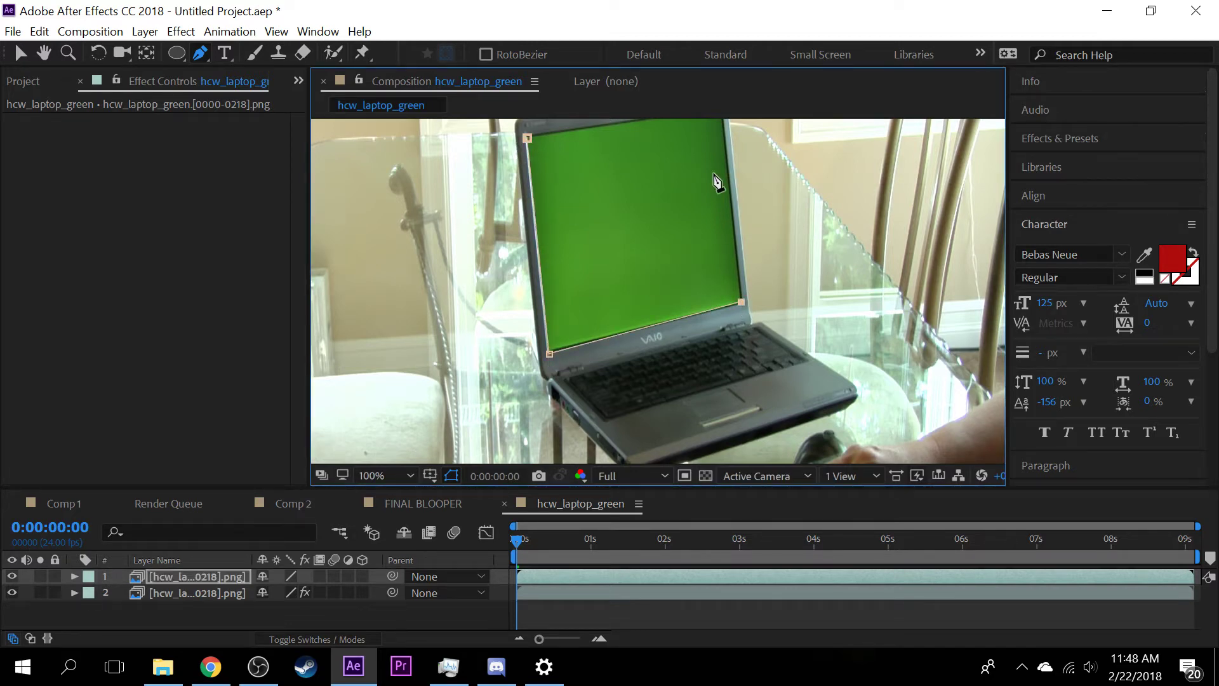
left_click_drag(717, 185, 707, 227)
left_click(715, 170)
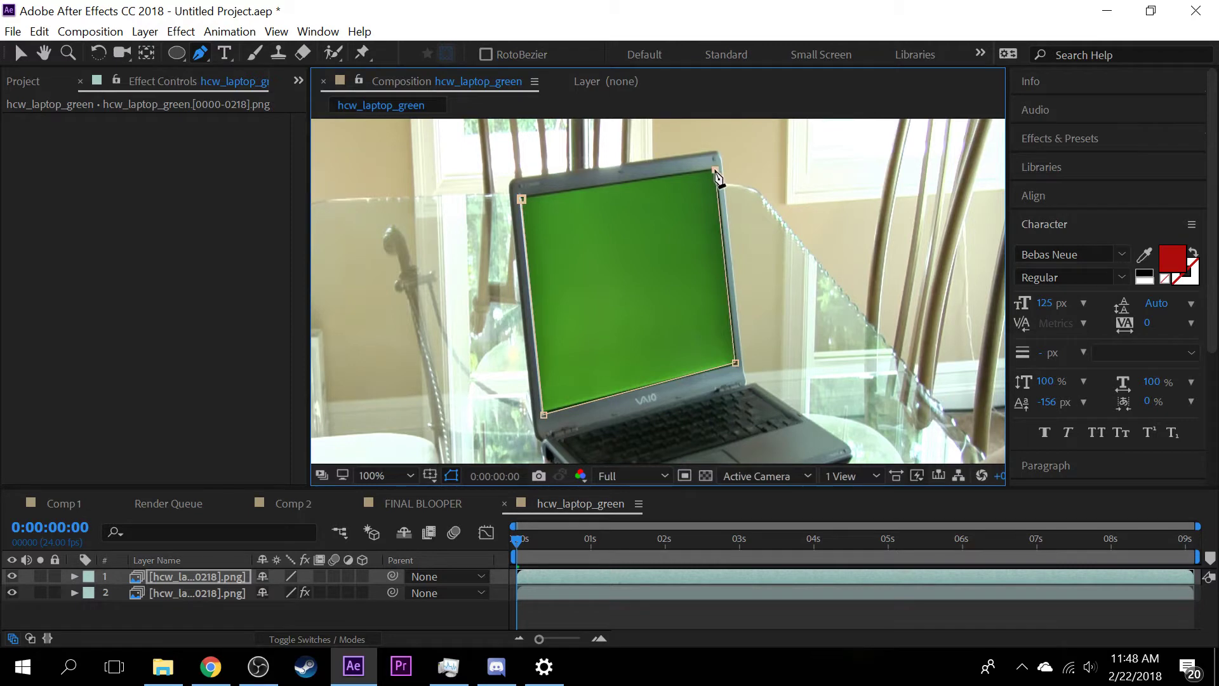
left_click(520, 199)
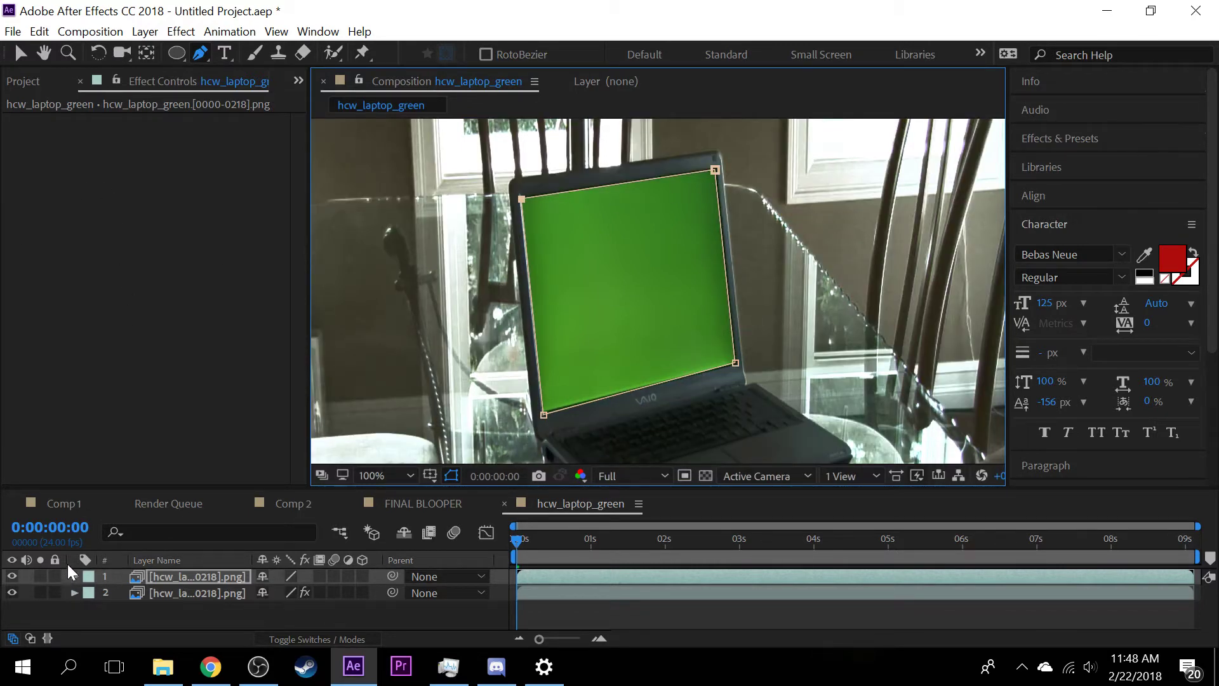
- Reveal the upper laptop layer's Mask 1 and set its mode to Subtract
key("m")
left_click(307, 593)
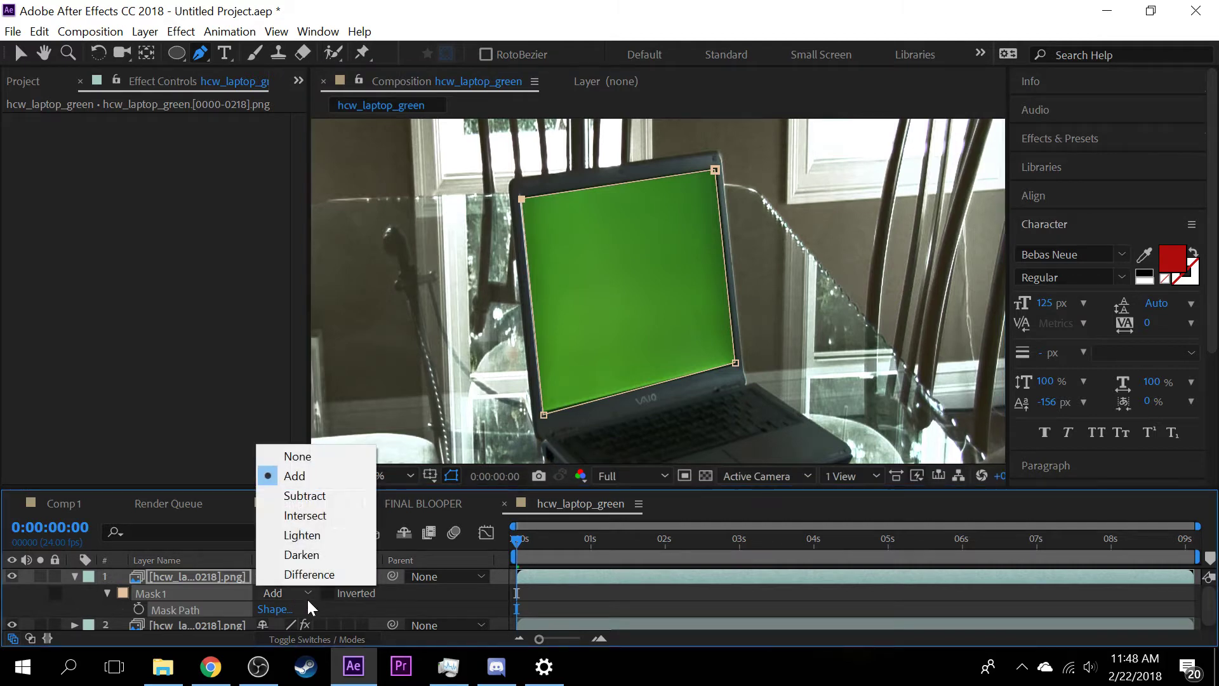
left_click(307, 495)
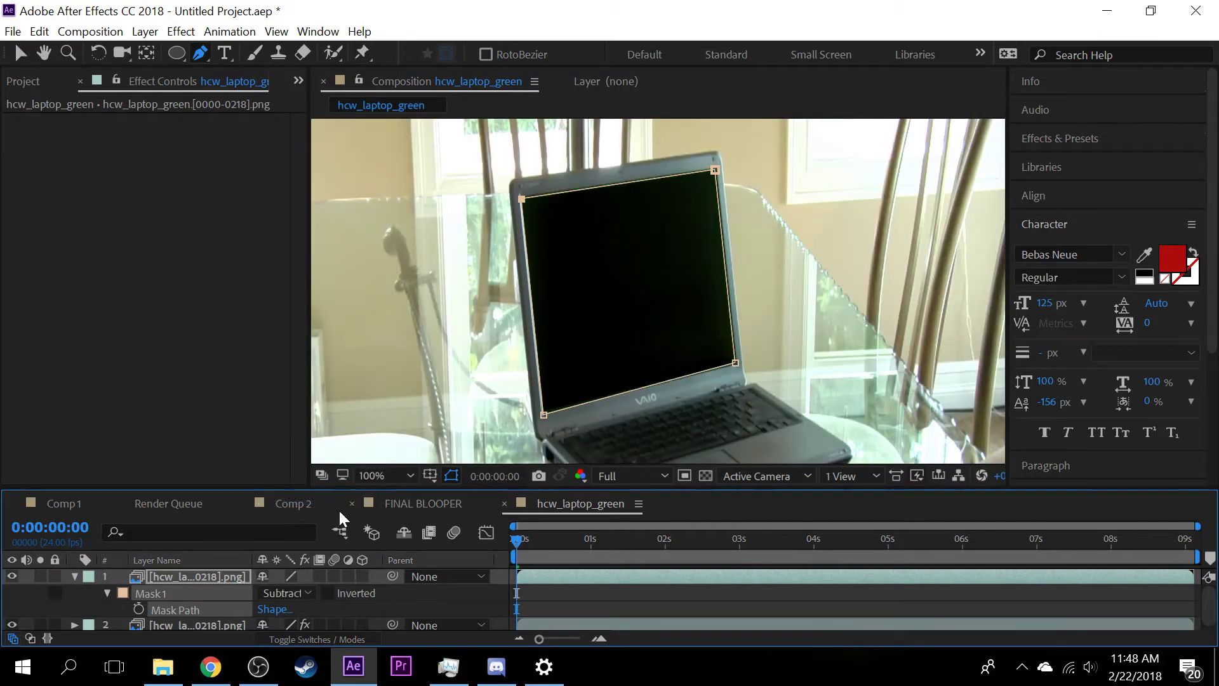
- Create a 1280 x 1080 px gray-orange solid and place it beneath both laptop layers
left_click(683, 607)
key("ctrl+y")
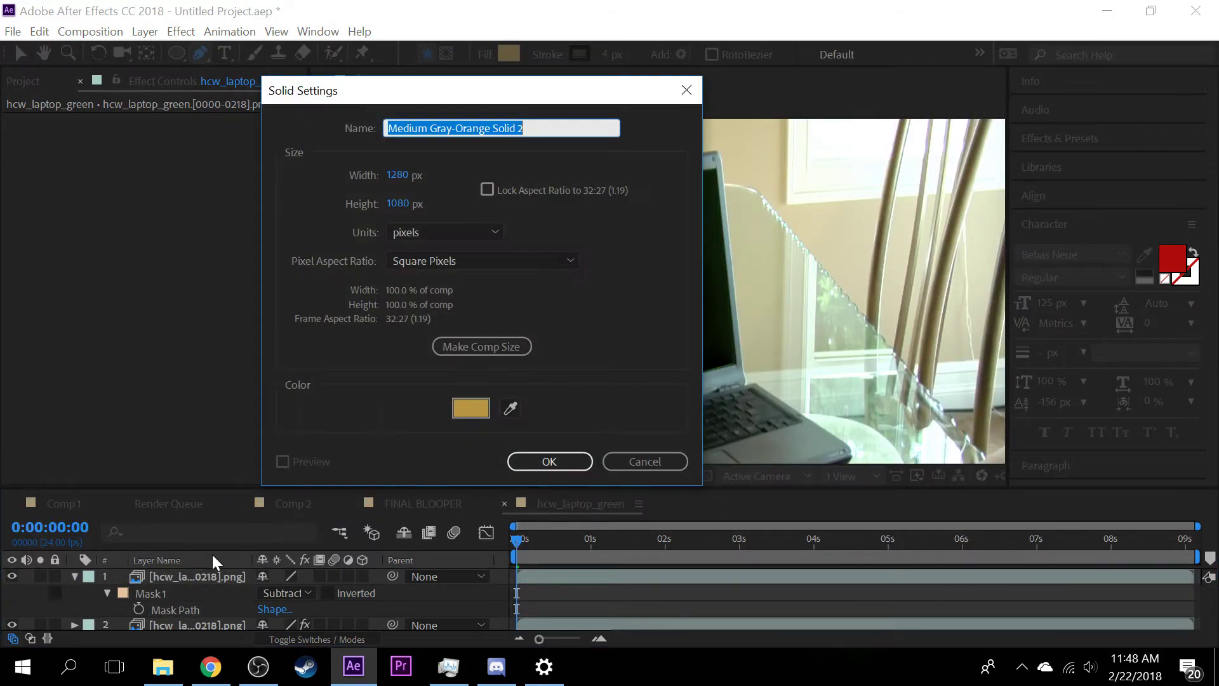
left_click(527, 465)
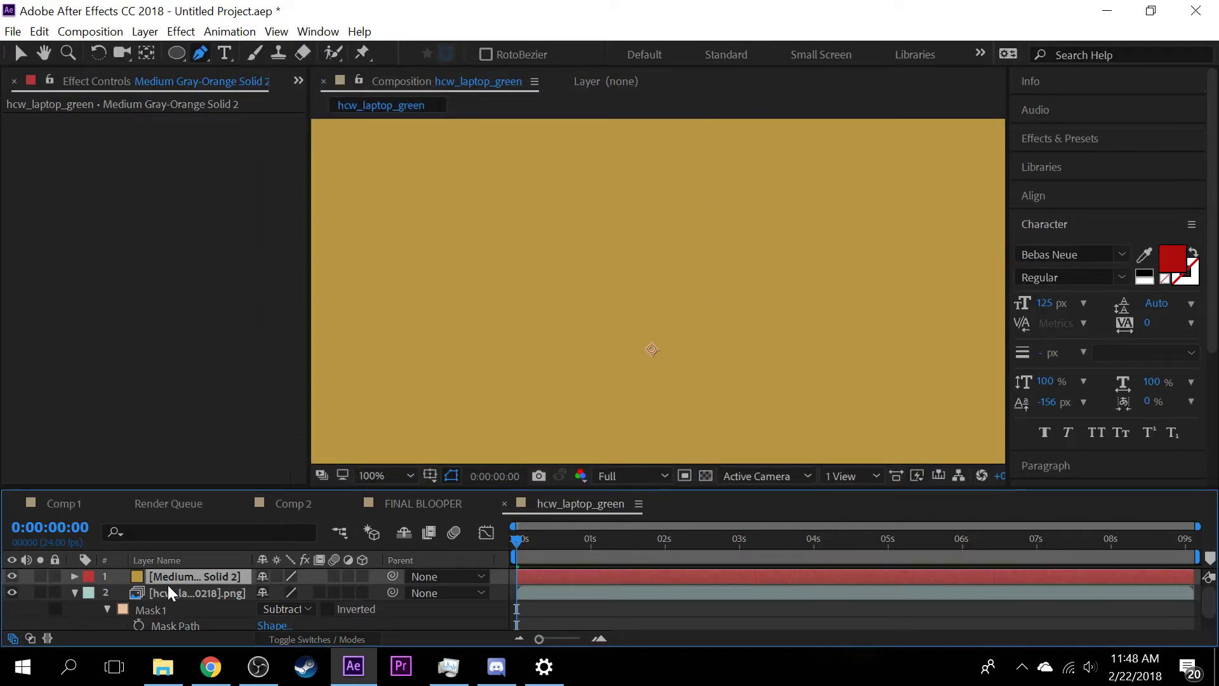
left_click_drag(167, 582, 182, 630)
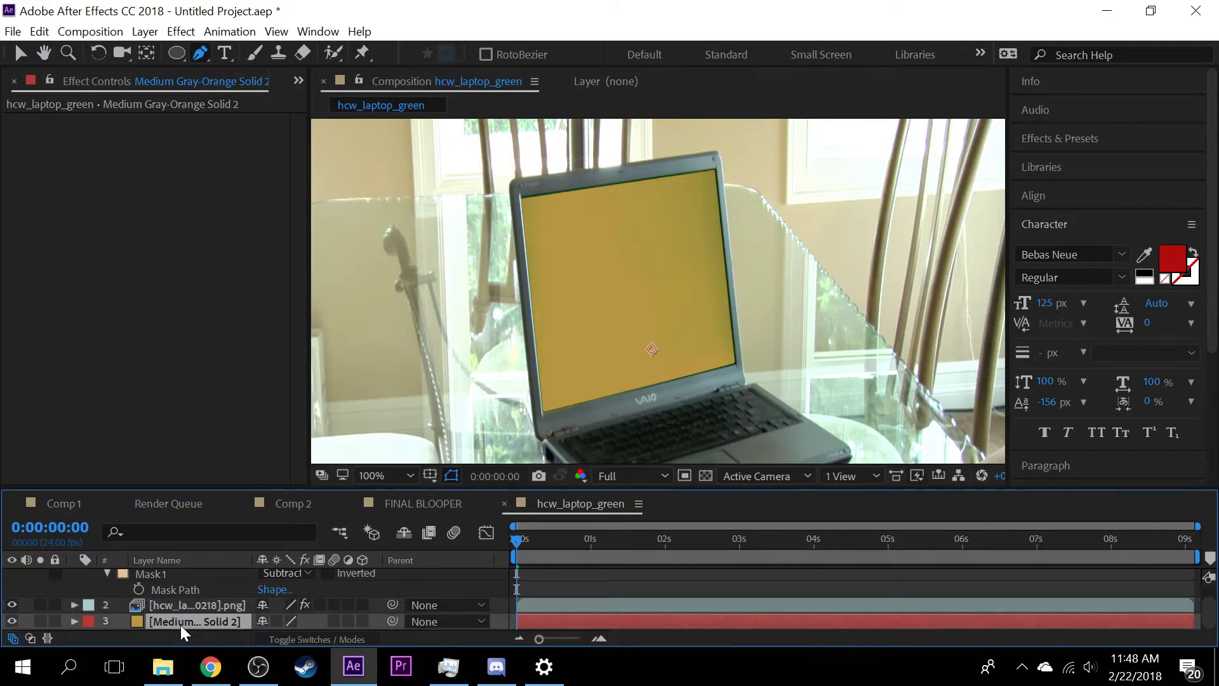
- Zoom in on the laptop screen and scrub the timeline to examine the key over the solid
key("period")
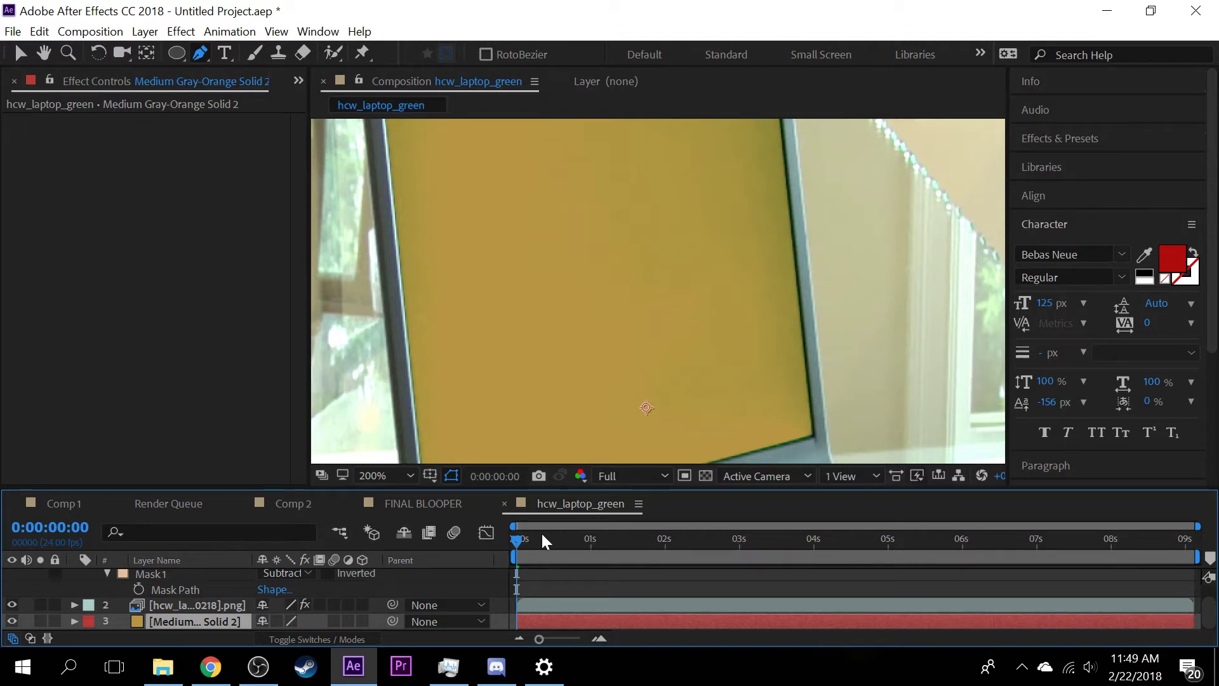
left_click(585, 539)
left_click_drag(613, 541, 413, 466)
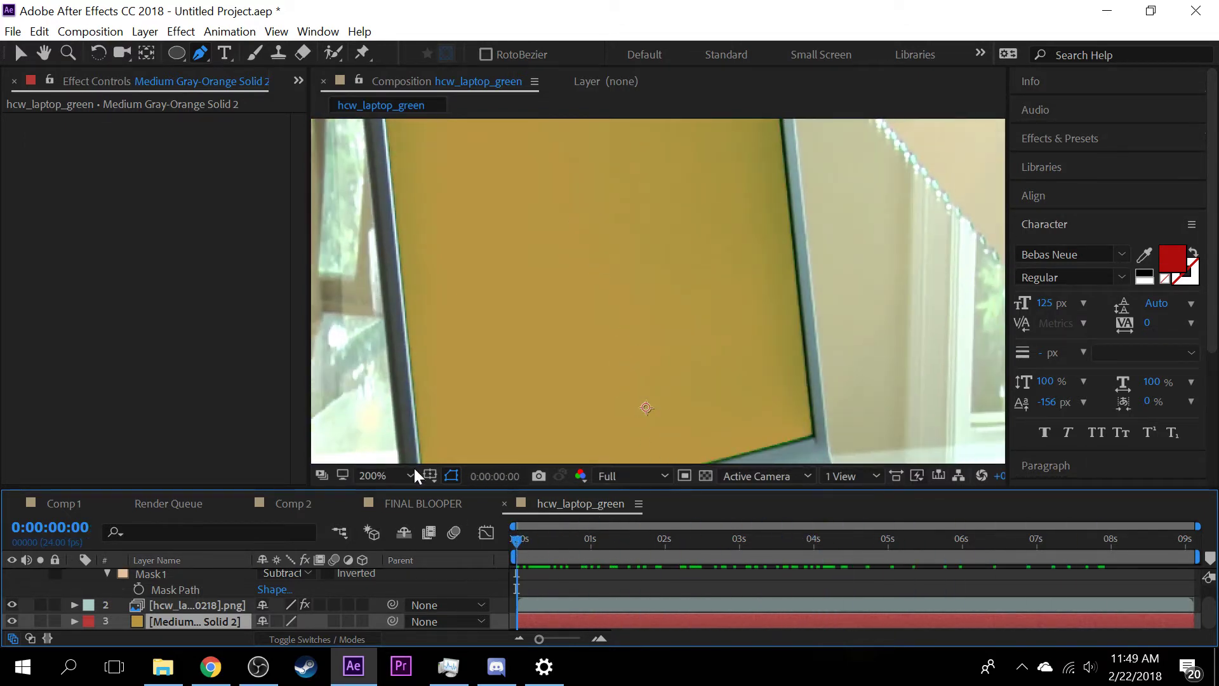
scroll(544, 324, "down", 2)
scroll(545, 329, "up", 2)
left_click_drag(534, 537, 113, 500)
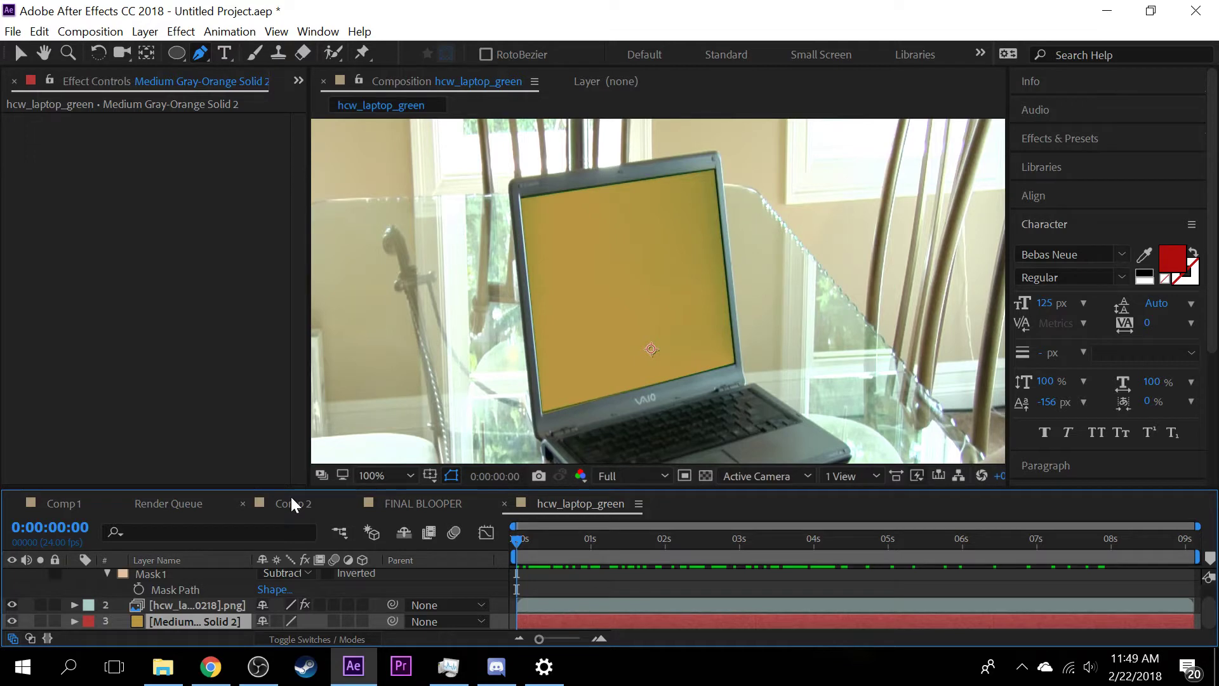
scroll(190, 587, "up", 1)
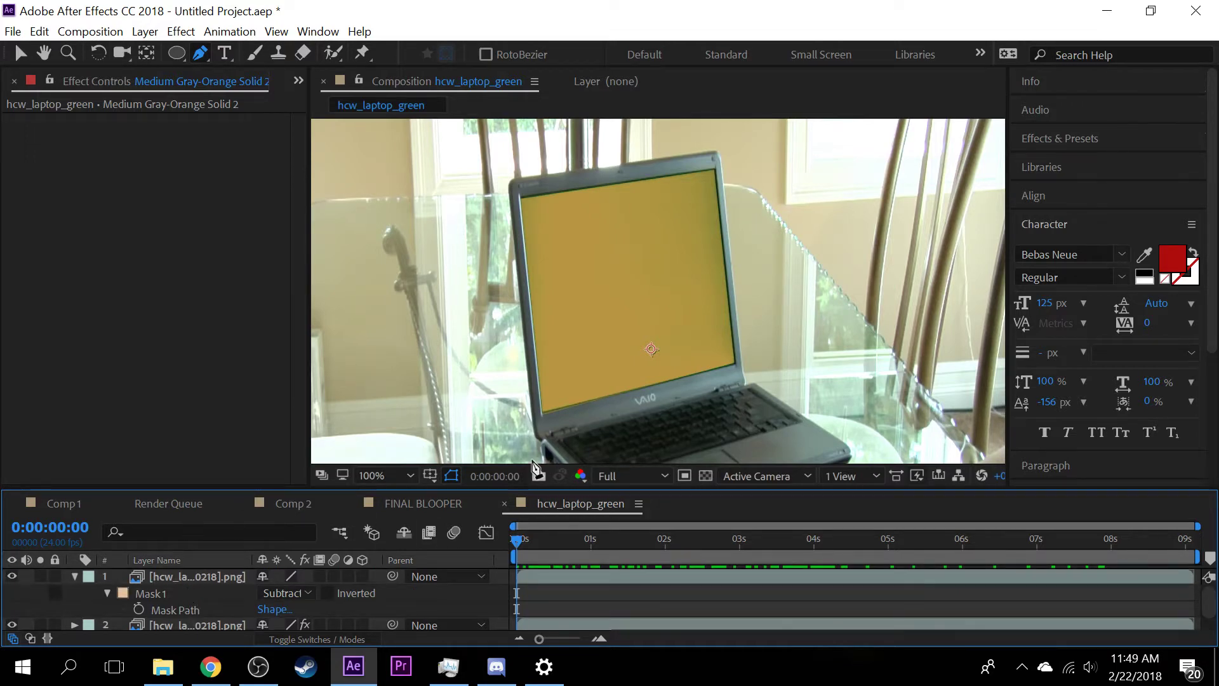
left_click_drag(528, 545, 360, 494)
- Delete the masked upper laptop layer and select the gray-orange solid
left_click(228, 572)
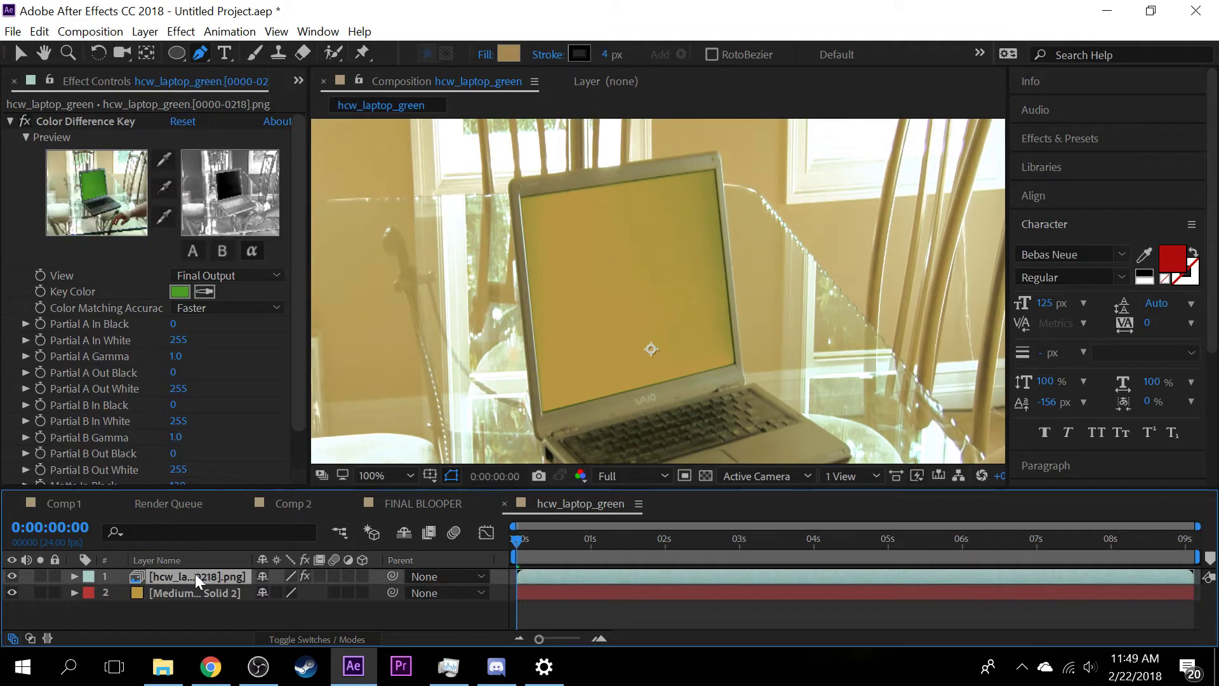
left_click(200, 591)
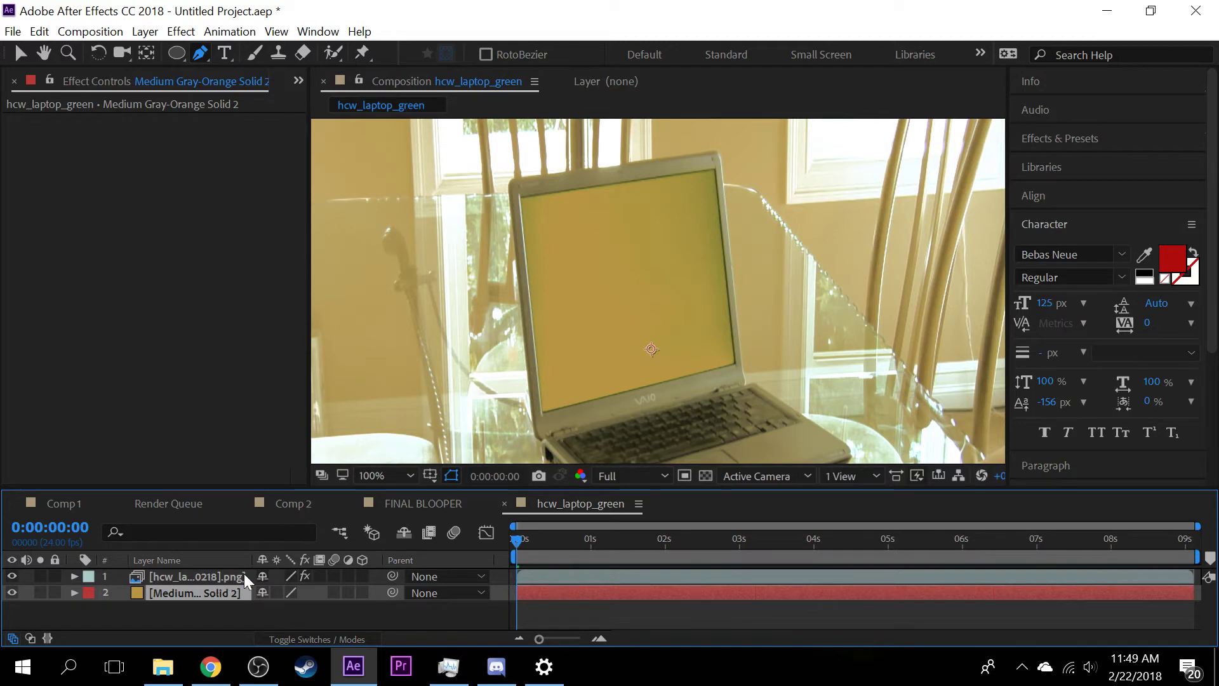
scroll(457, 365, "down", 1)
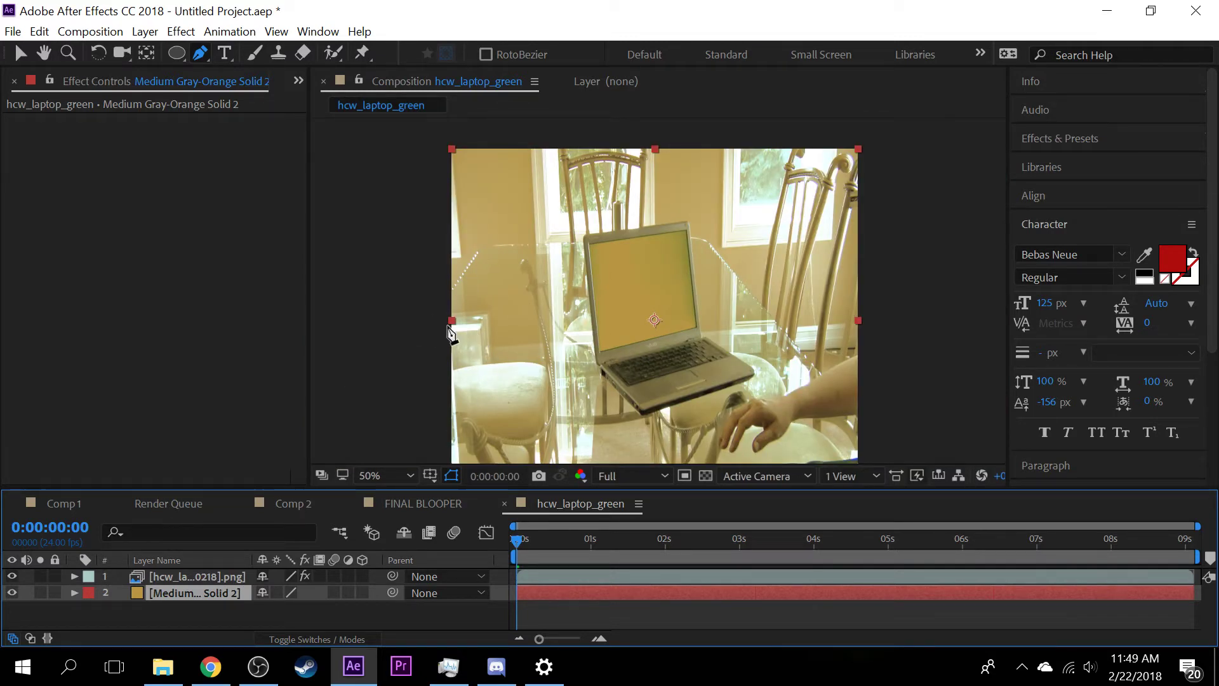
- Remove the Color Difference Key effect from the laptop footage layer
left_click_drag(520, 535, 324, 502)
left_click(188, 578)
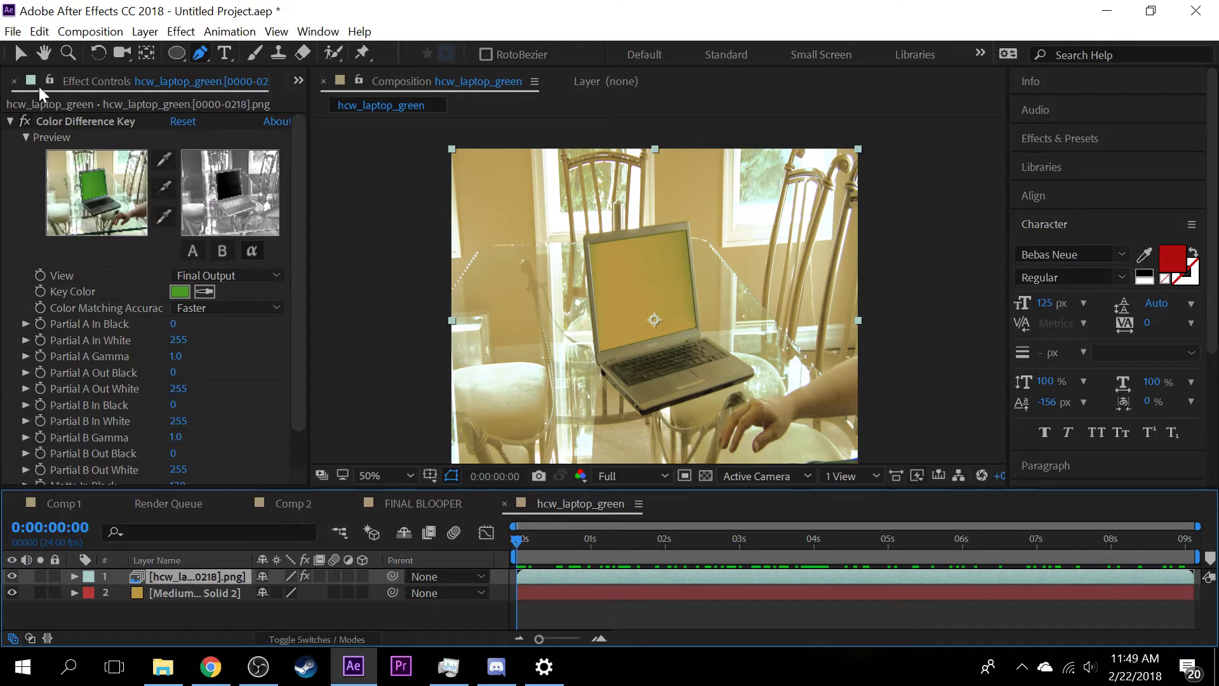
left_click(22, 119)
left_click(74, 125)
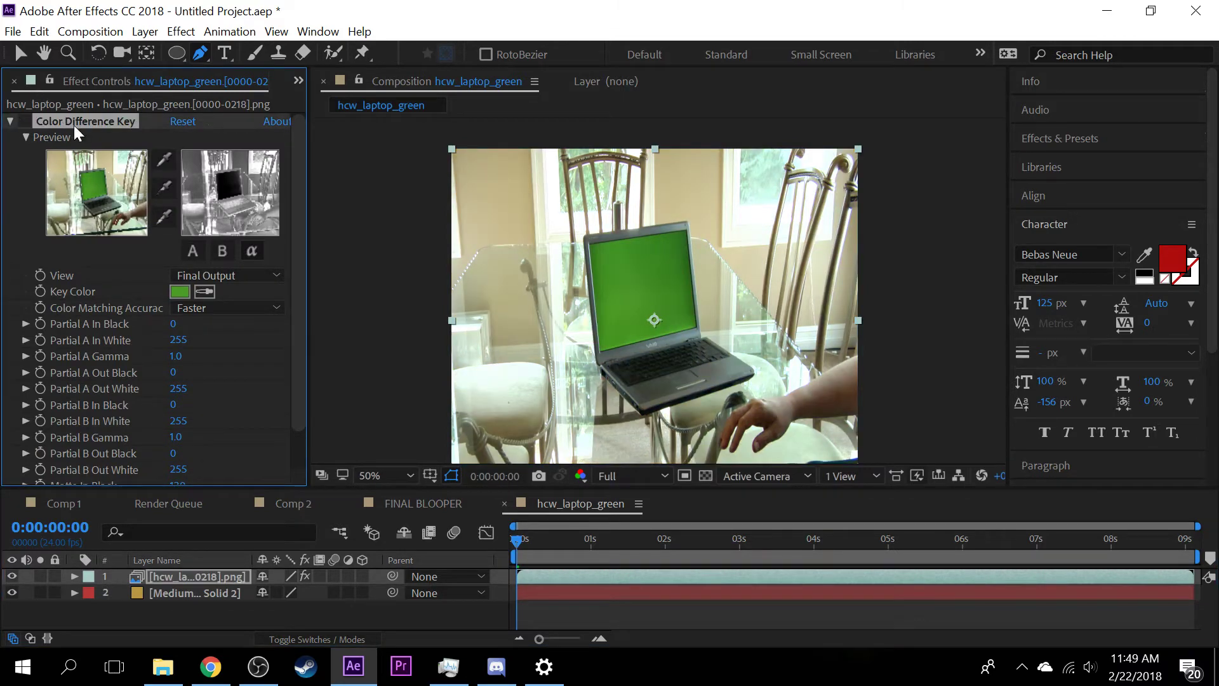
key("Delete")
key("period")
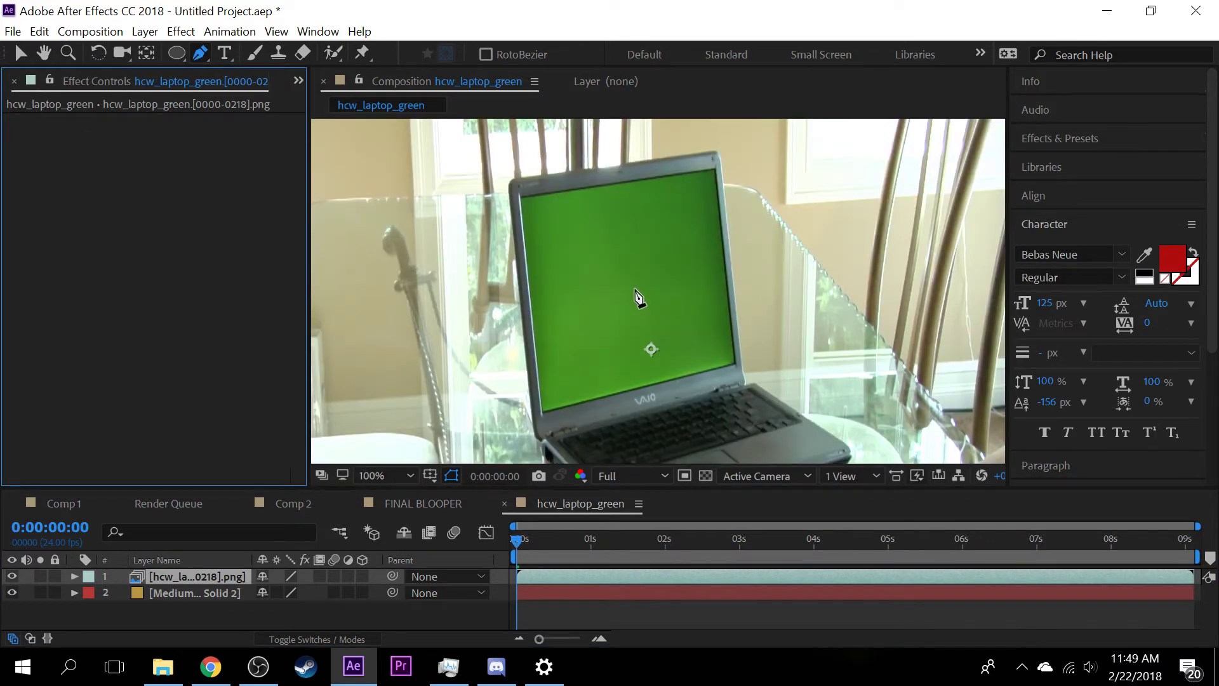
- Place the gray-orange solid above the laptop footage layer and scale it down over the laptop's green screen
left_click(22, 55)
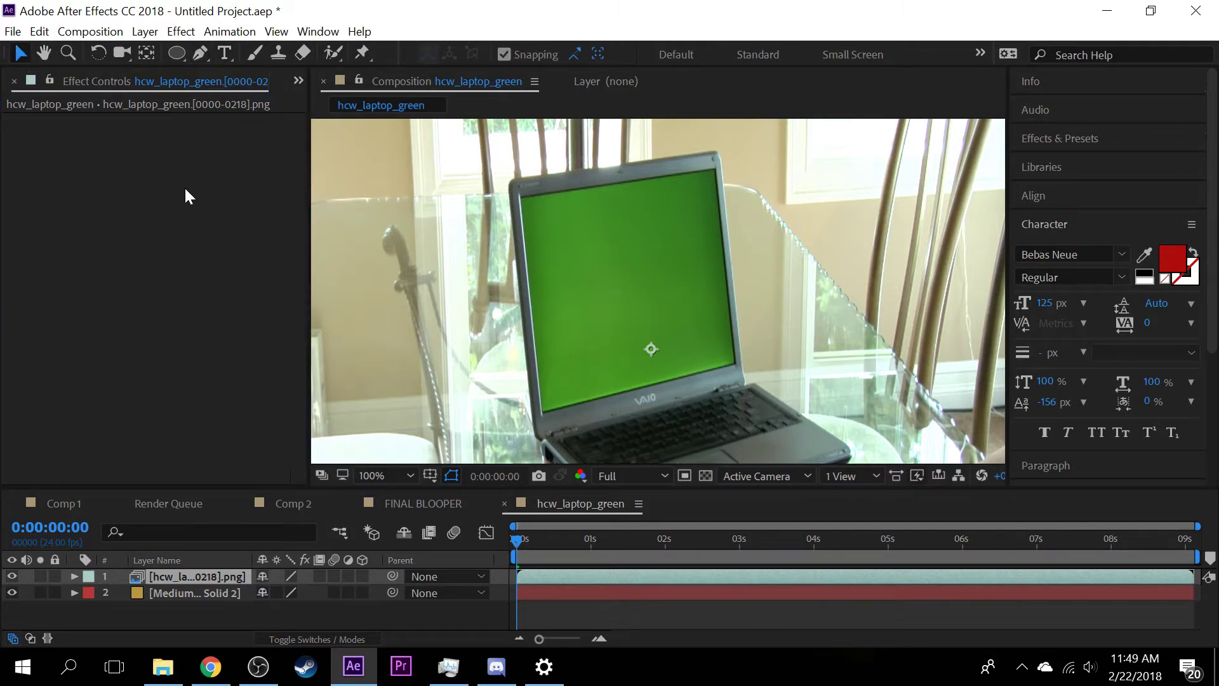
right_click(213, 574)
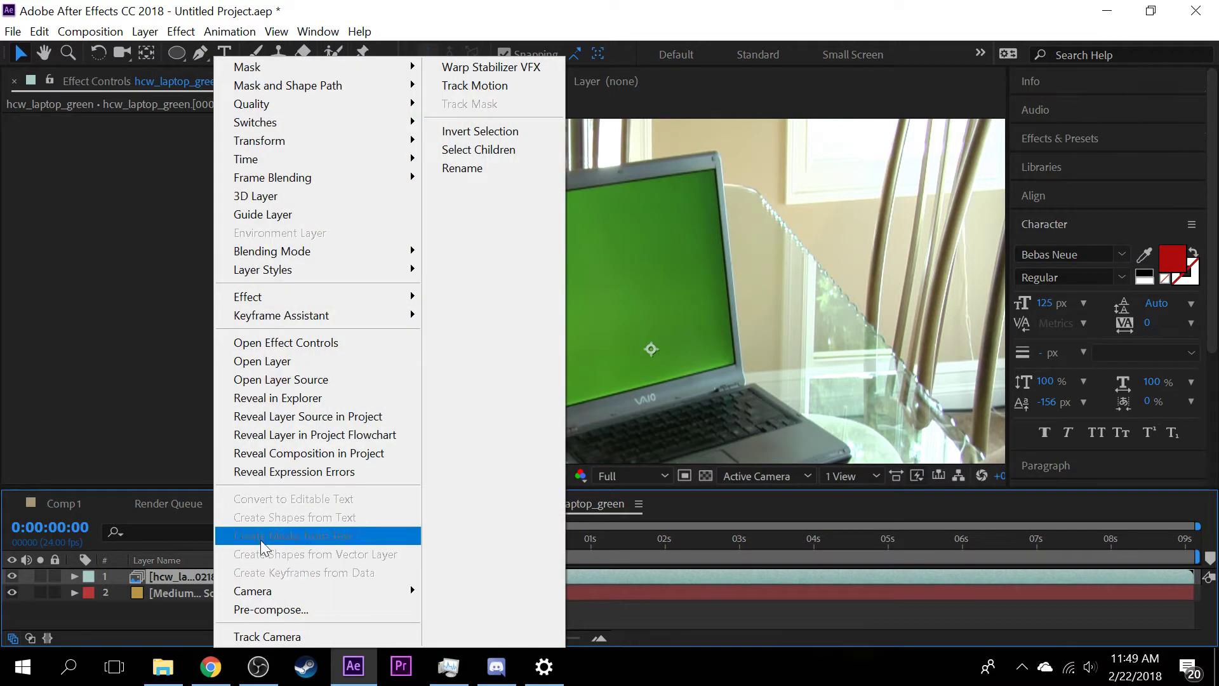
left_click(89, 542)
mouse_move(190, 594)
left_mouse_down()
mouse_move(193, 560)
mouse_move(195, 577)
left_mouse_up()
key("comma")
key("comma")
key("comma")
key("comma")
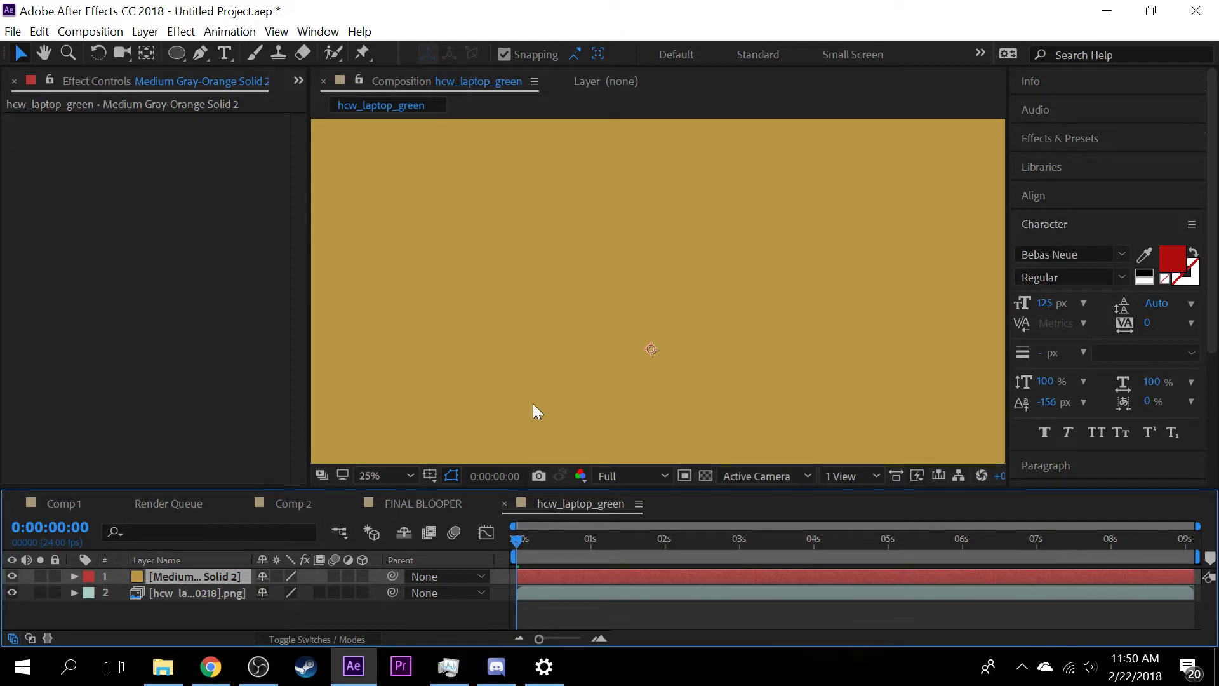
left_click_drag(557, 392, 641, 354)
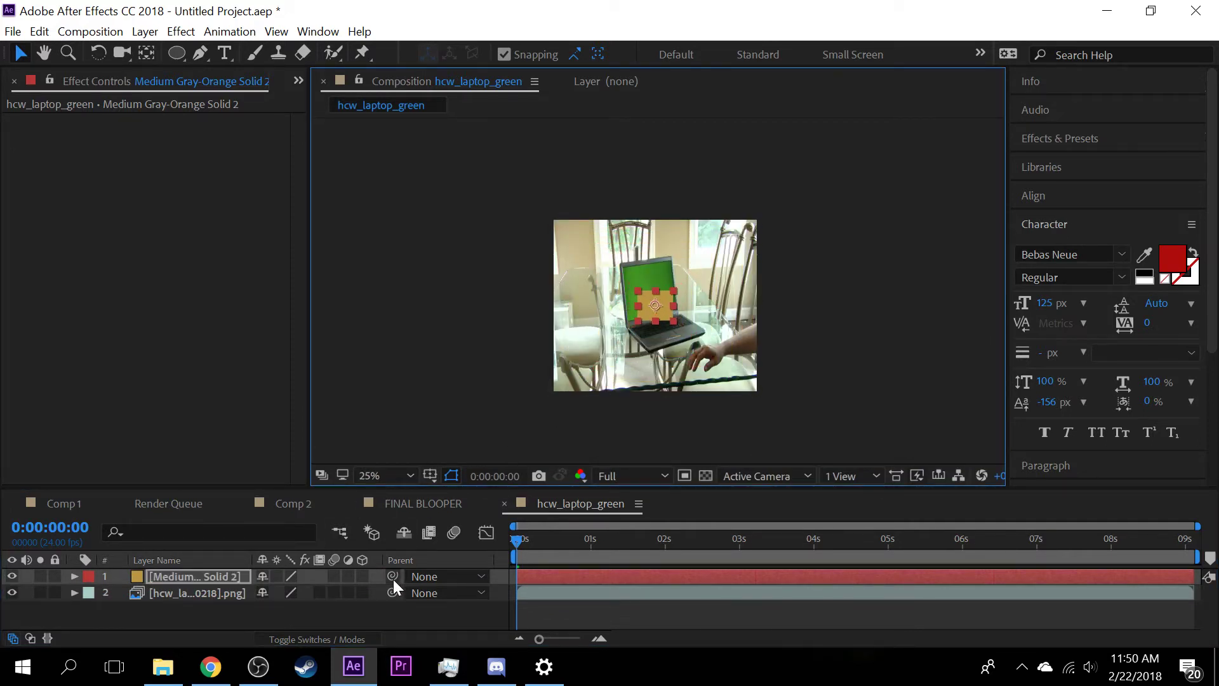
scroll(431, 305, "up", 3)
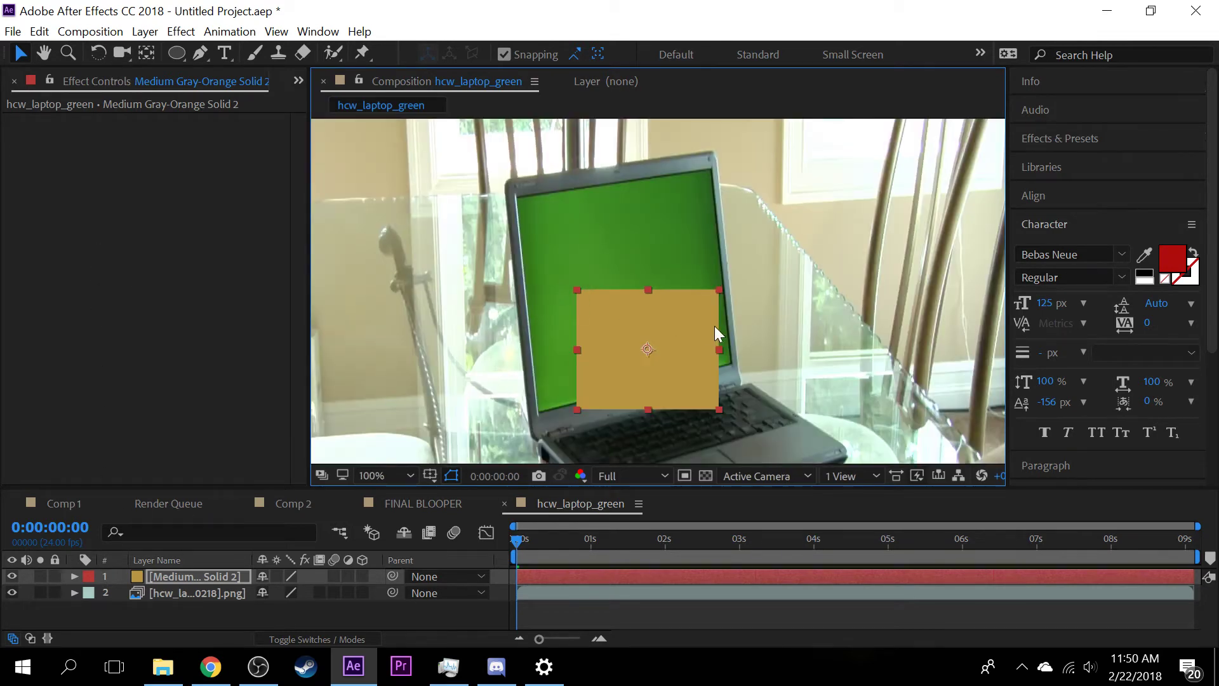
left_click_drag(670, 342, 667, 297)
- Search the effects for "corner" and apply Corner Pin to the gray-orange solid
right_click(150, 279)
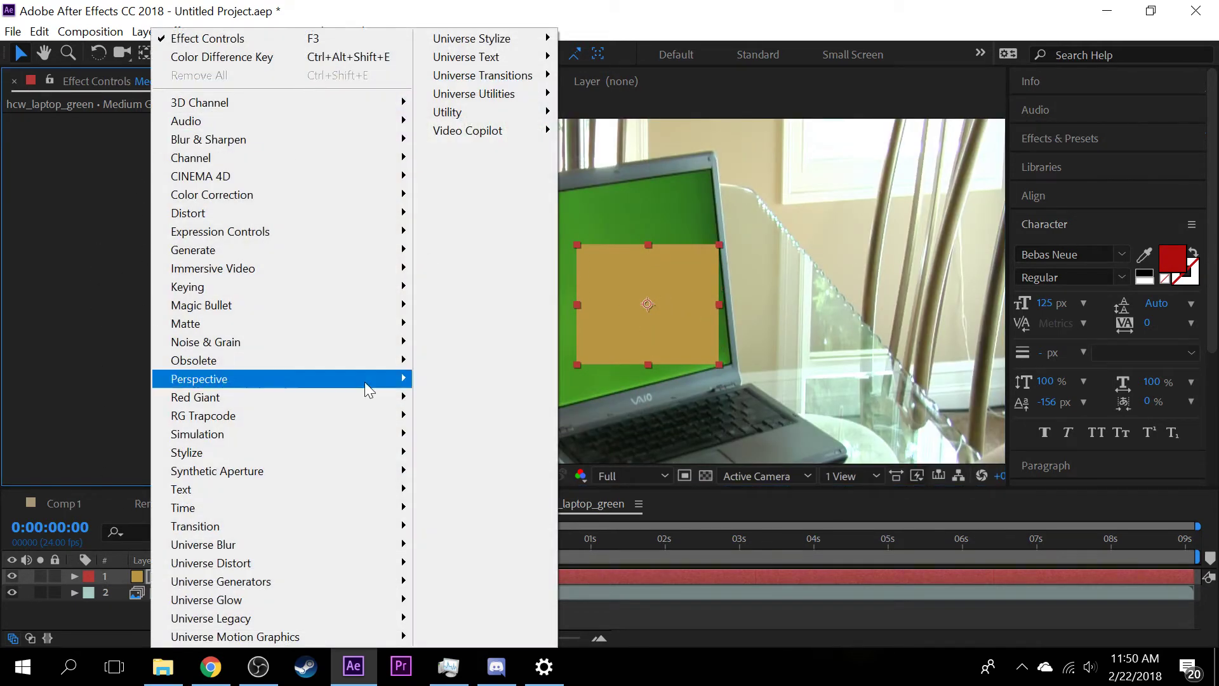
left_click(60, 314)
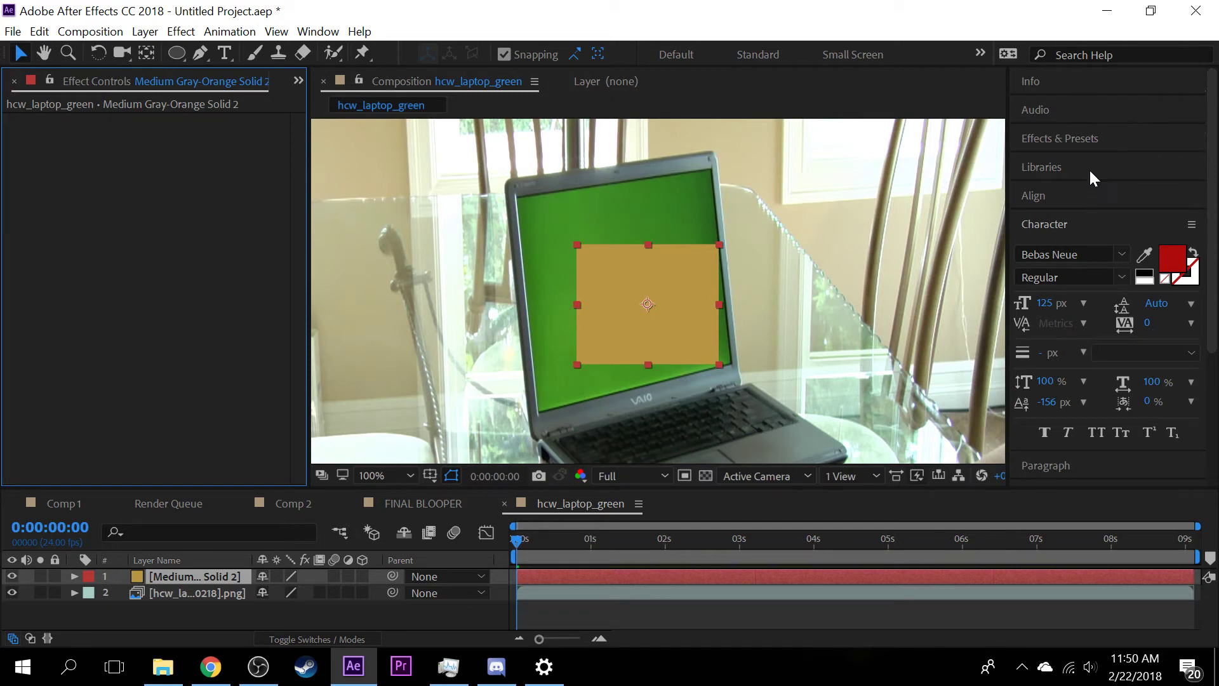
left_click(1086, 140)
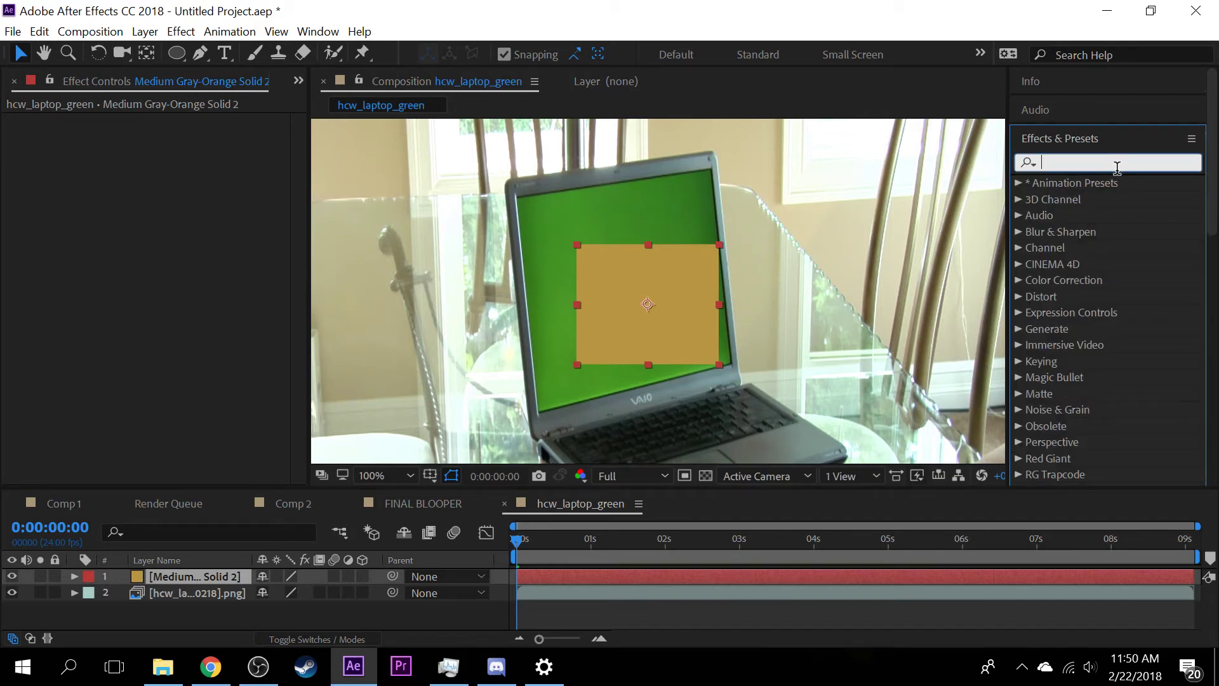
type("corner")
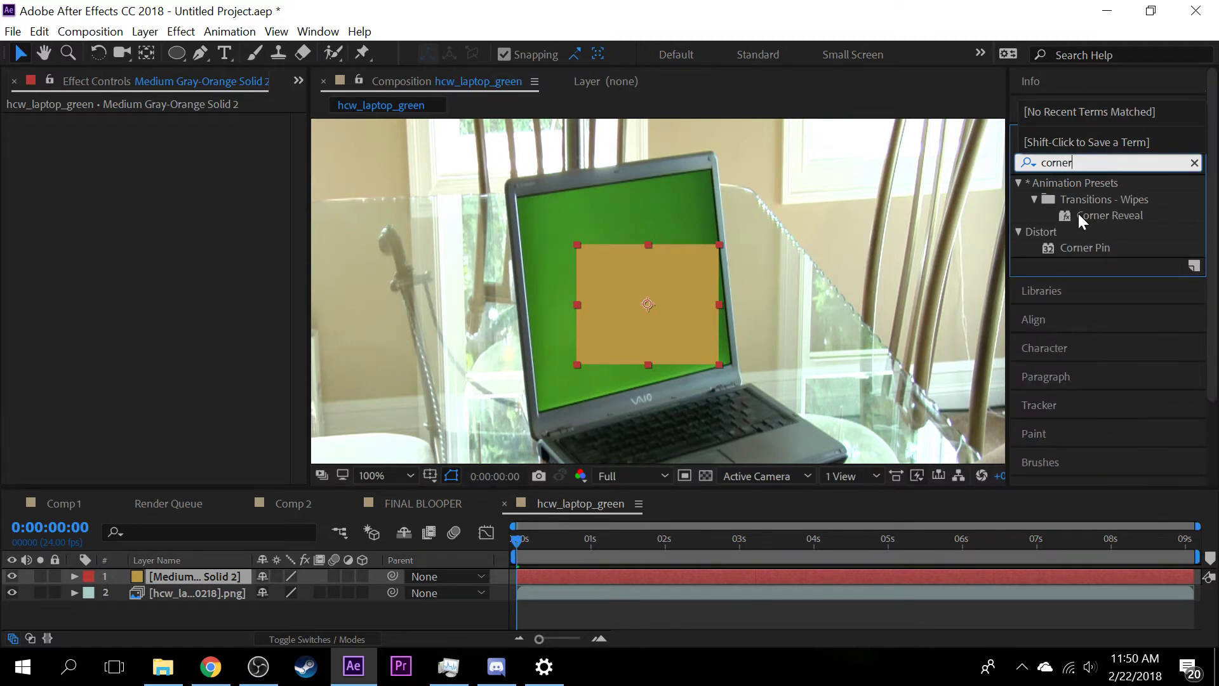
left_click_drag(1080, 209, 683, 283)
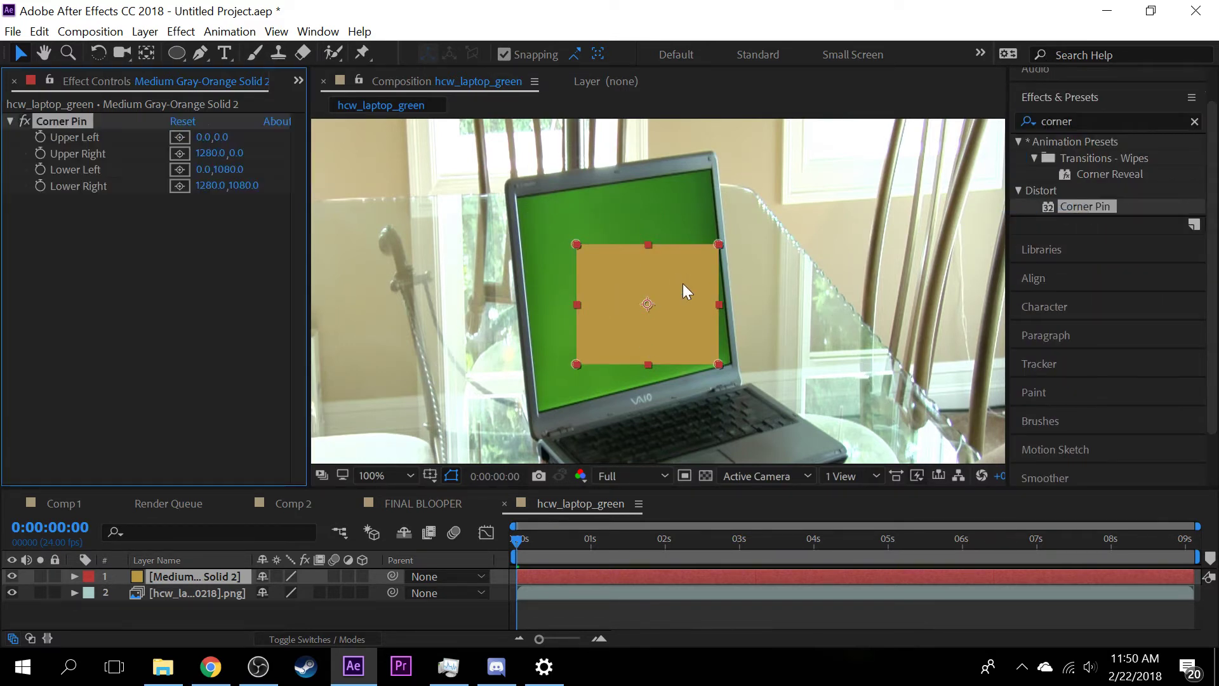
- Match the solid's four Corner Pin points to the corners of the laptop's green screen and preview the result
left_click_drag(718, 244, 711, 169)
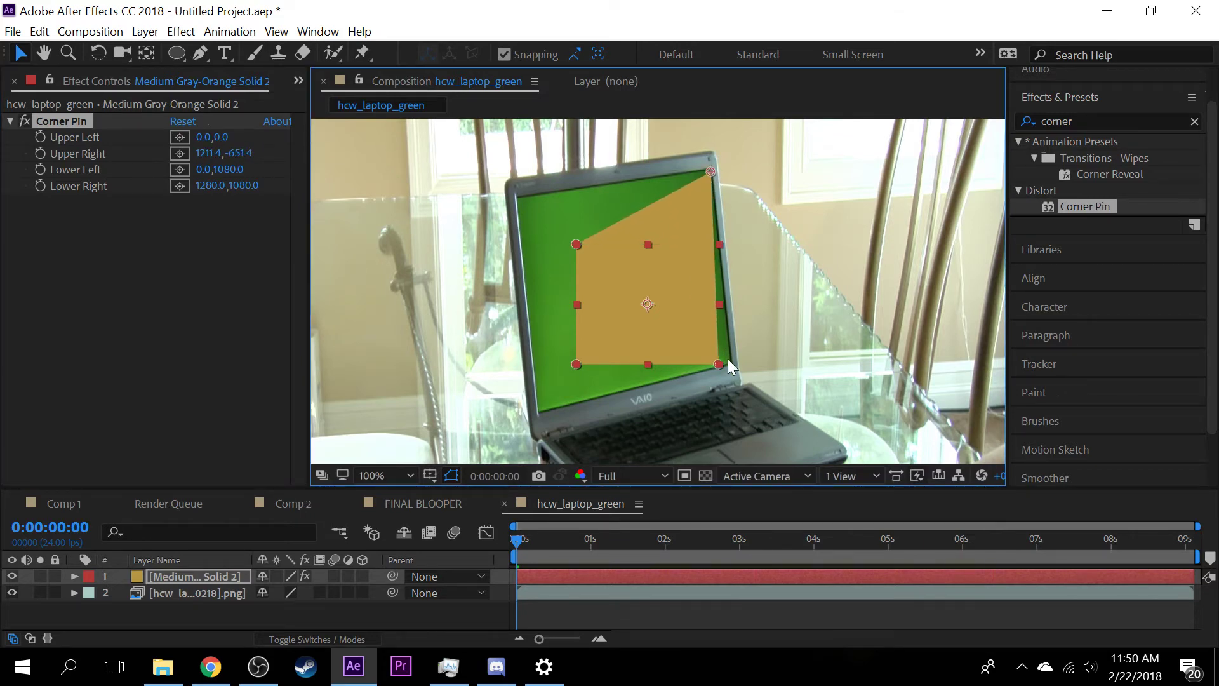
left_click_drag(721, 362, 733, 362)
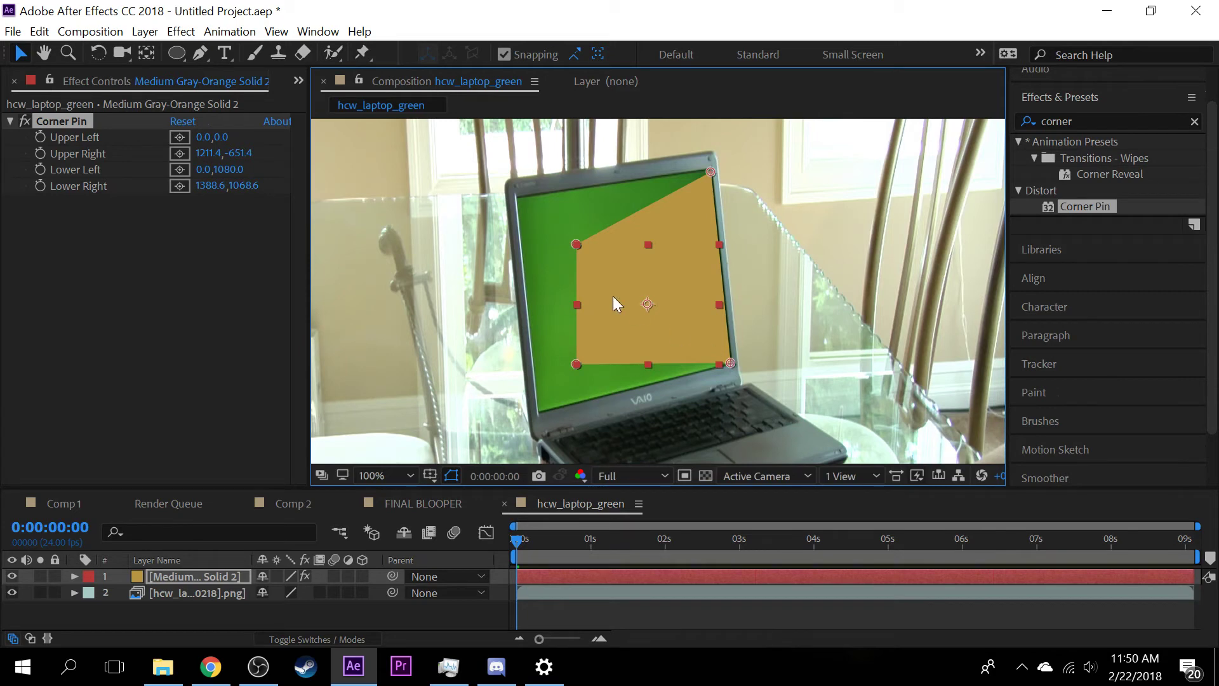
left_click_drag(579, 243, 515, 194)
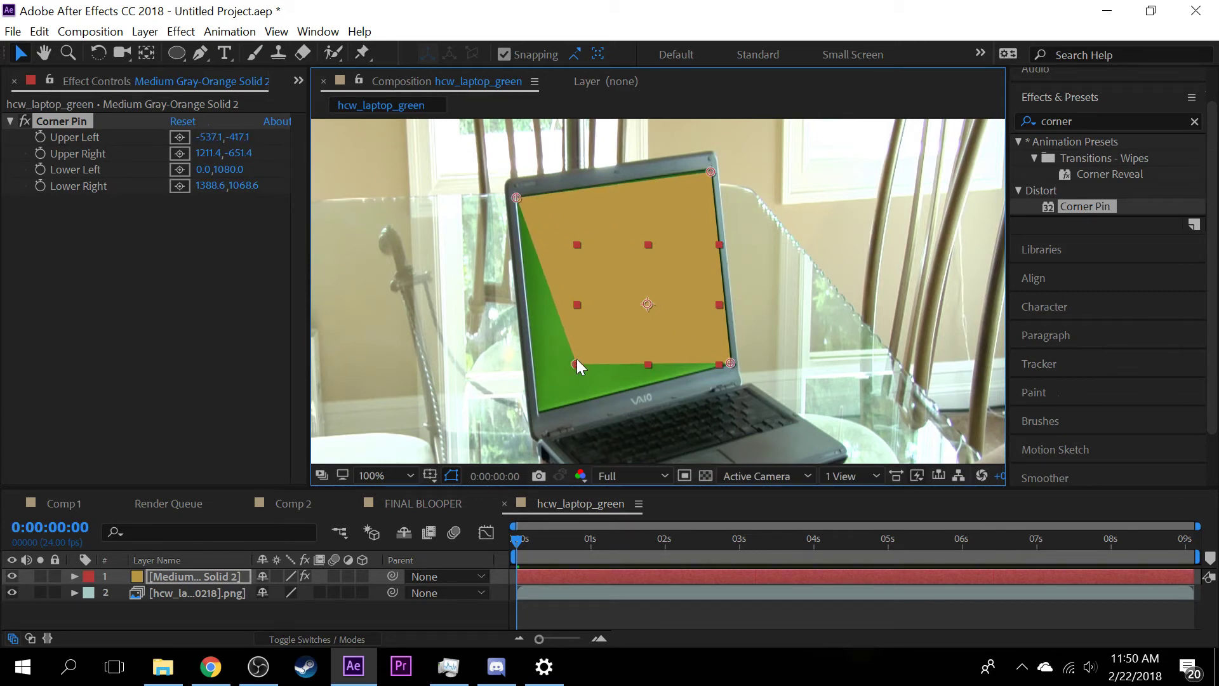
left_click_drag(577, 361, 538, 409)
left_click(817, 278)
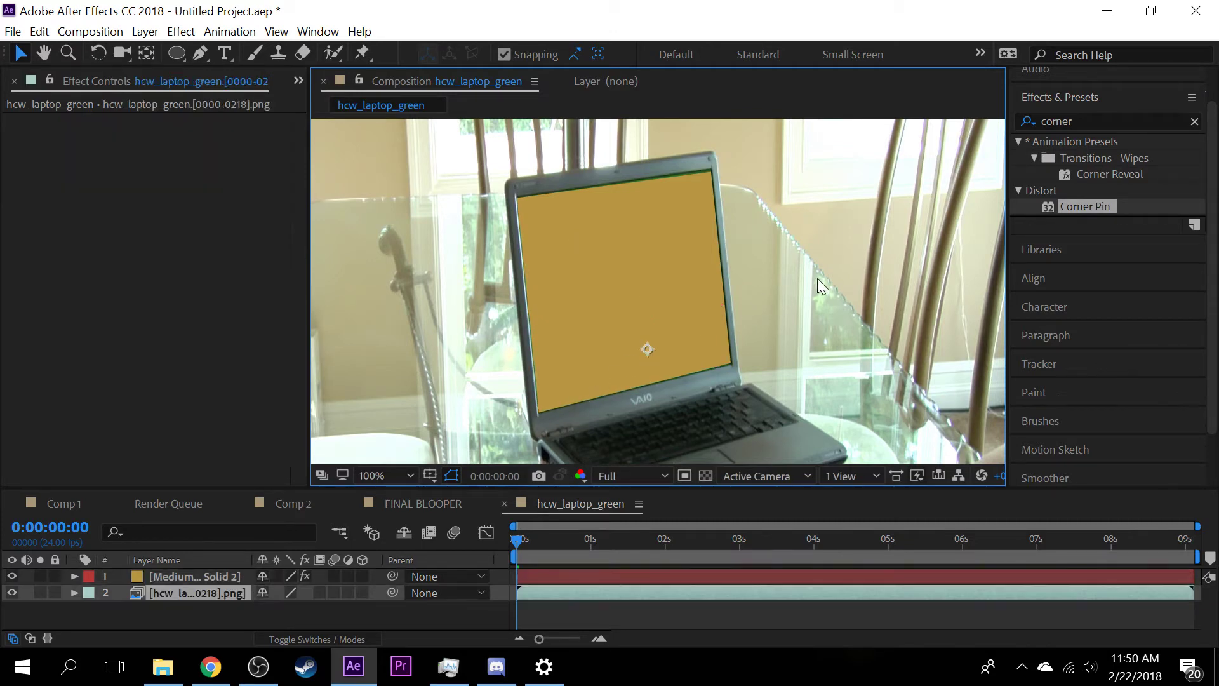
left_click_drag(519, 538, 425, 534)
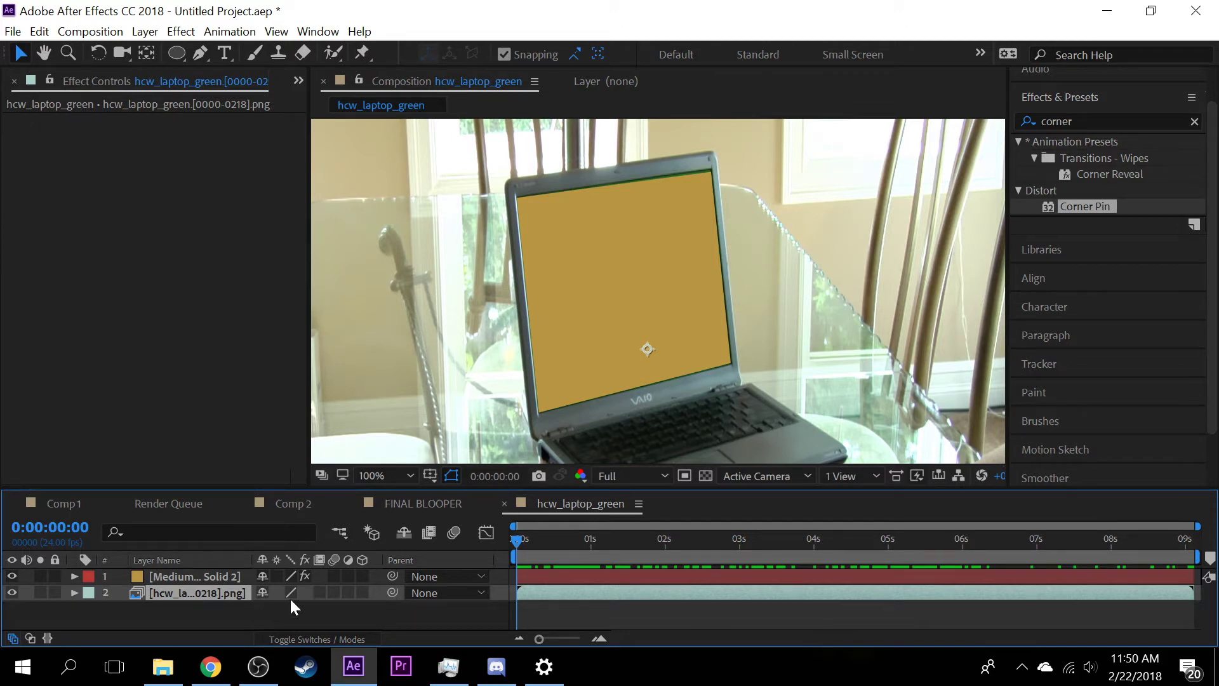
- Hide the gray-orange solid and bring up the tracking options for the laptop footage layer
left_click(5, 576)
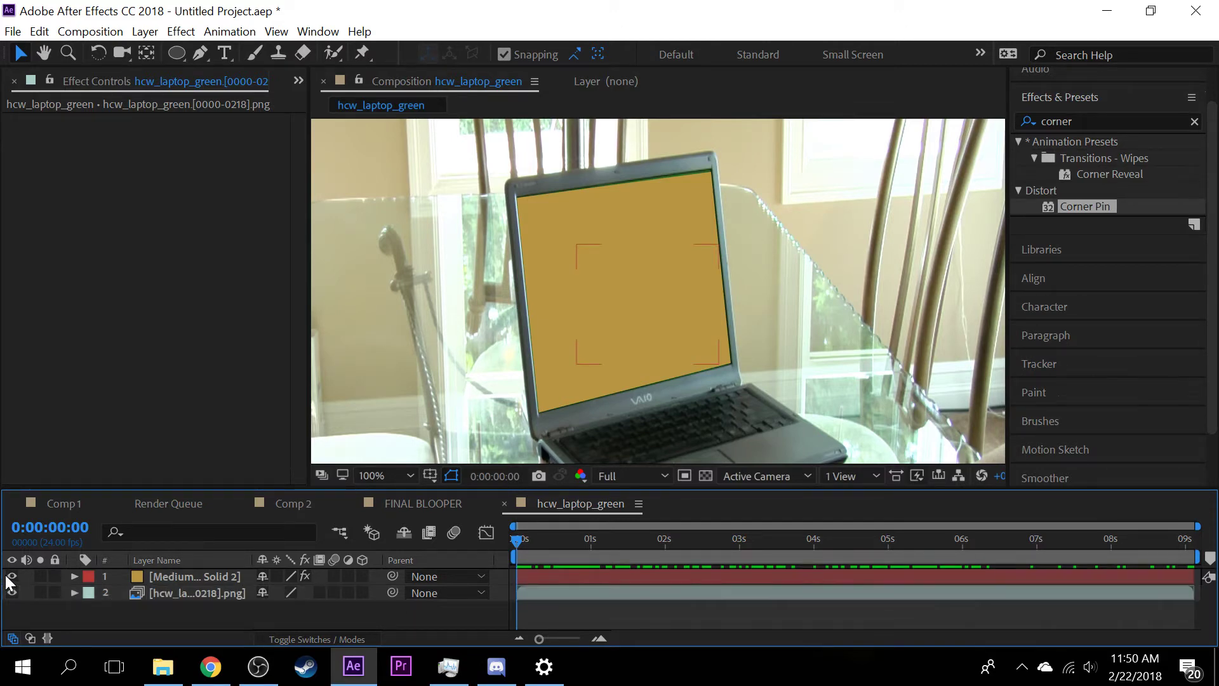
left_click(11, 576)
left_click(229, 586)
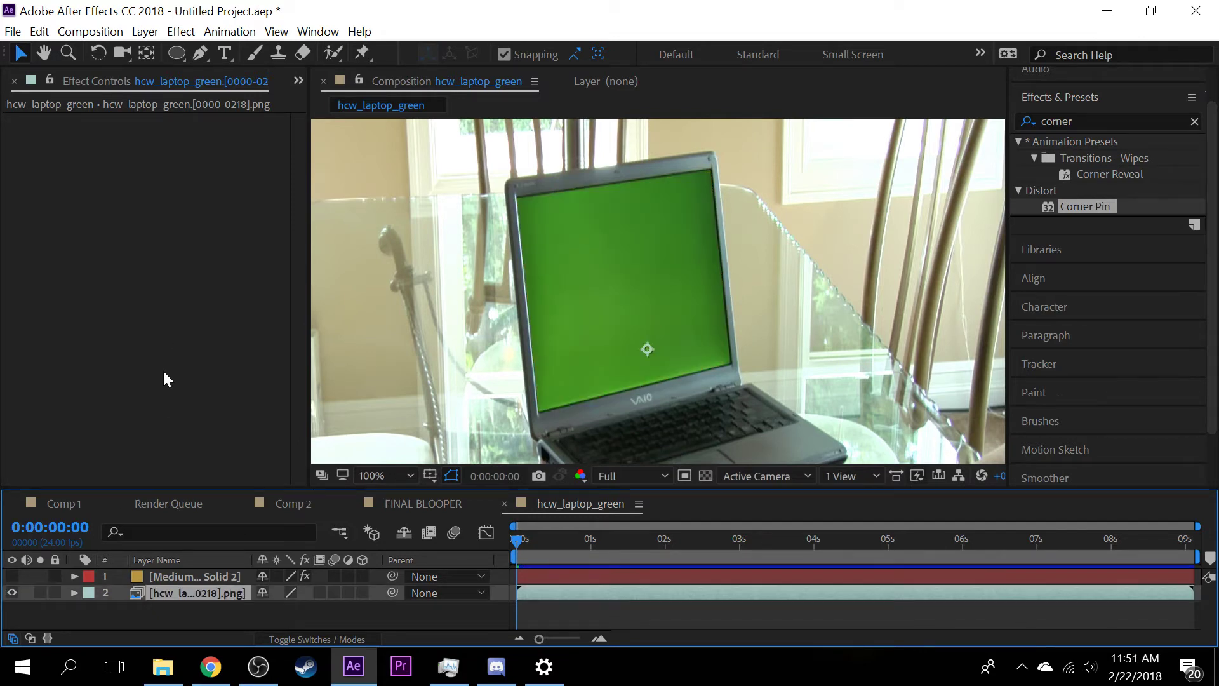
left_click(1105, 121)
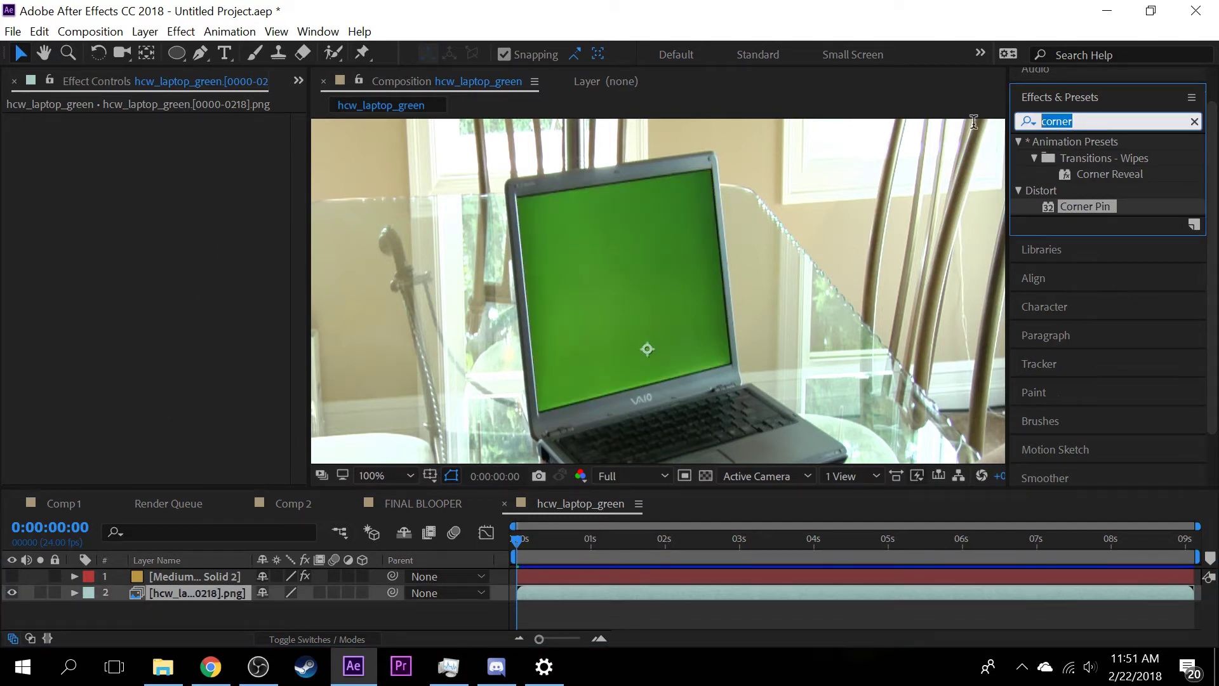
left_click(1119, 98)
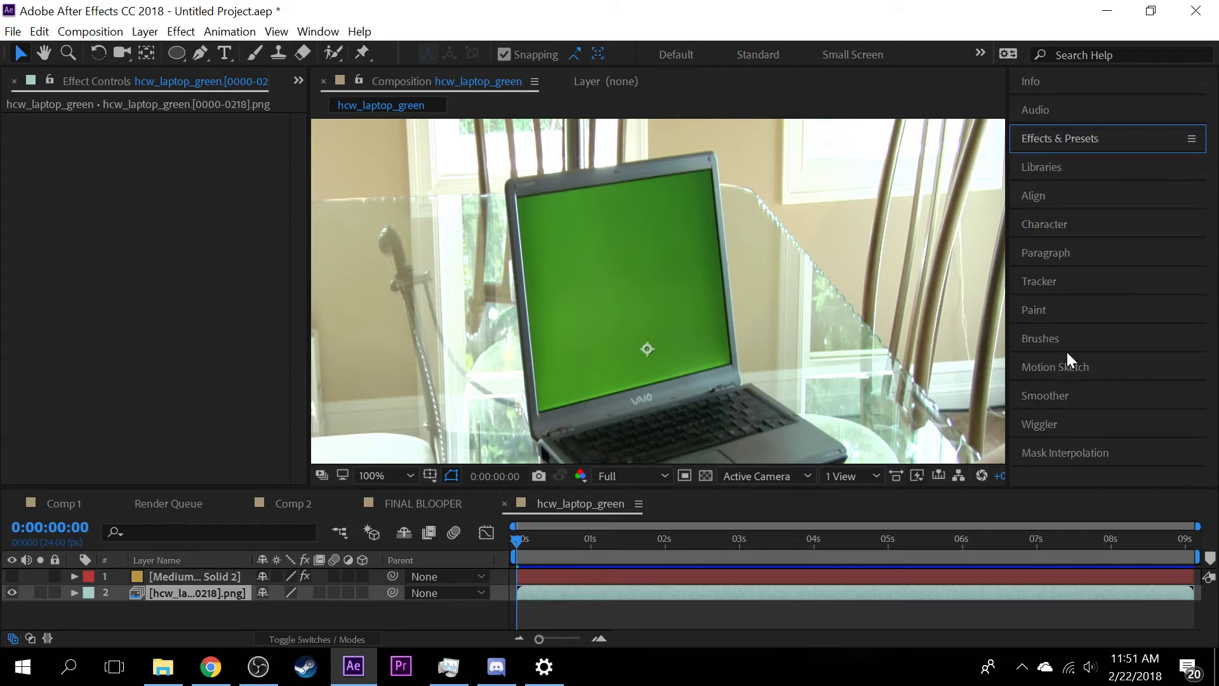
left_click(1069, 321)
left_click(1075, 304)
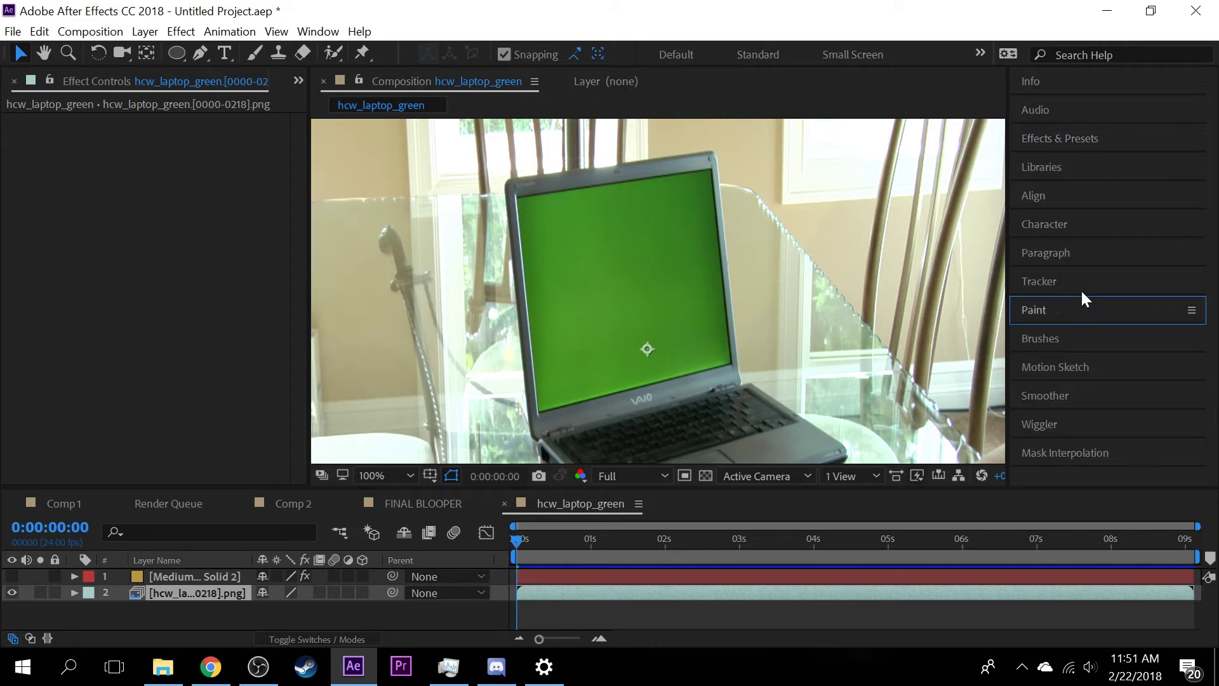
left_click(1074, 283)
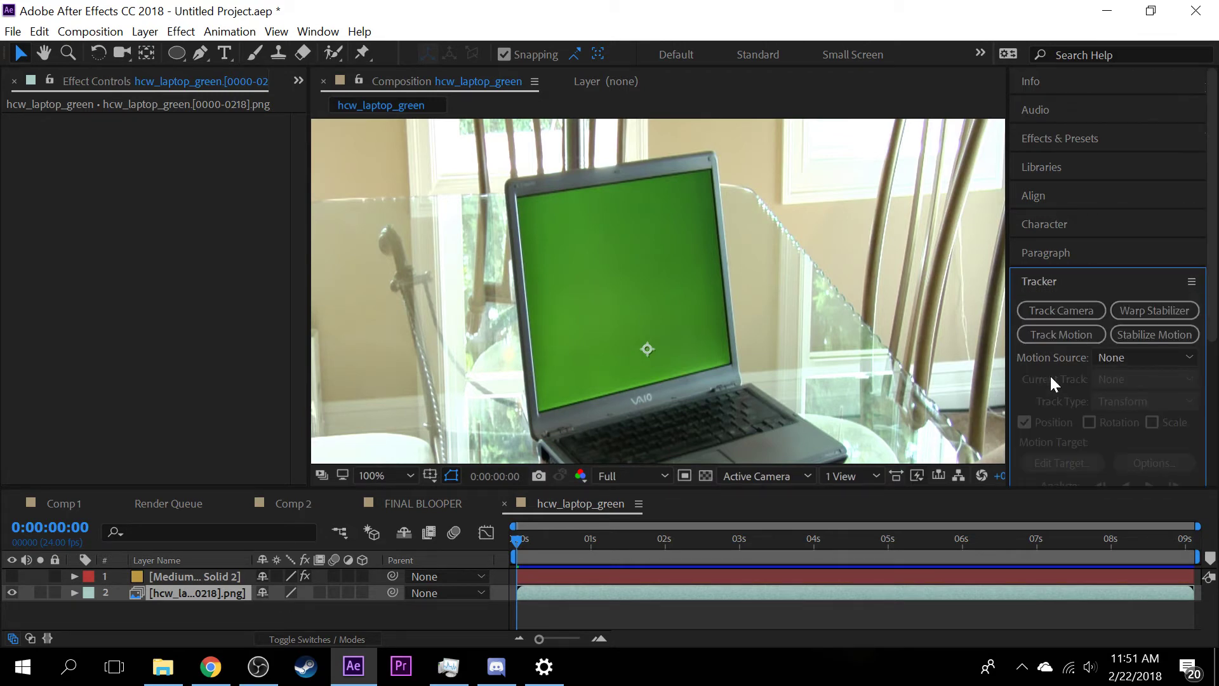
- Try 3D camera tracking on the laptop footage with a track point size of 131%, and remove the effect
left_click(1085, 310)
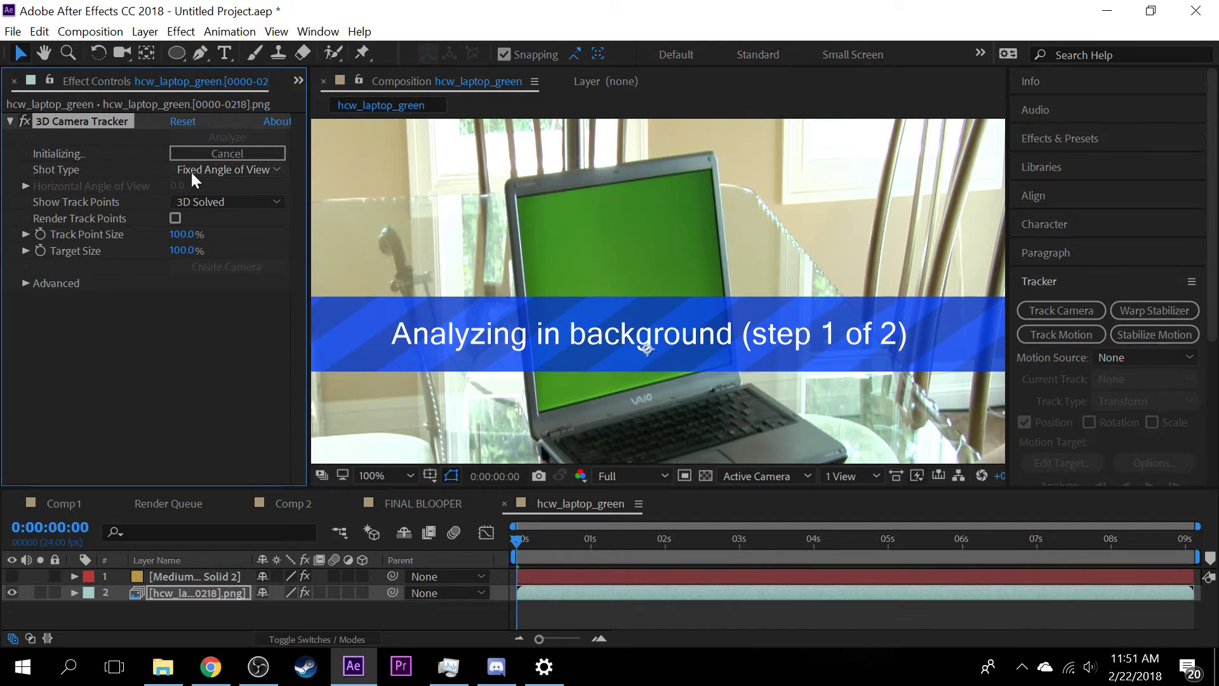
scroll(456, 237, "down", 4)
scroll(455, 235, "up", 2)
scroll(454, 235, "up", 2)
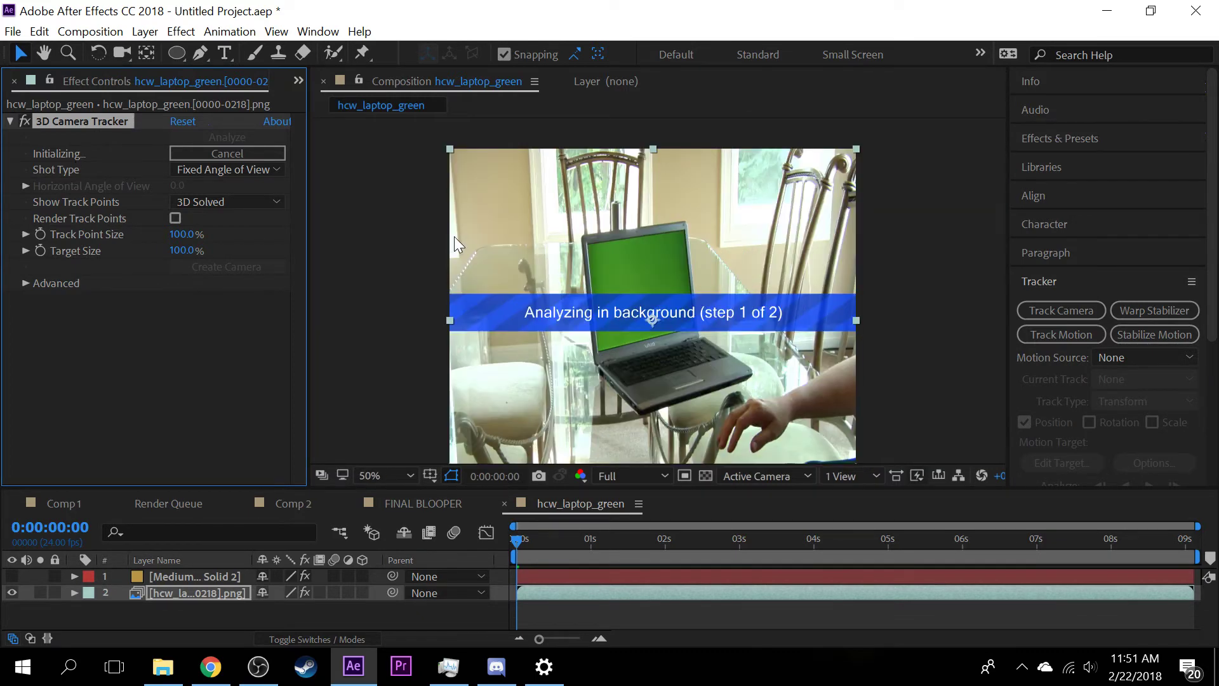
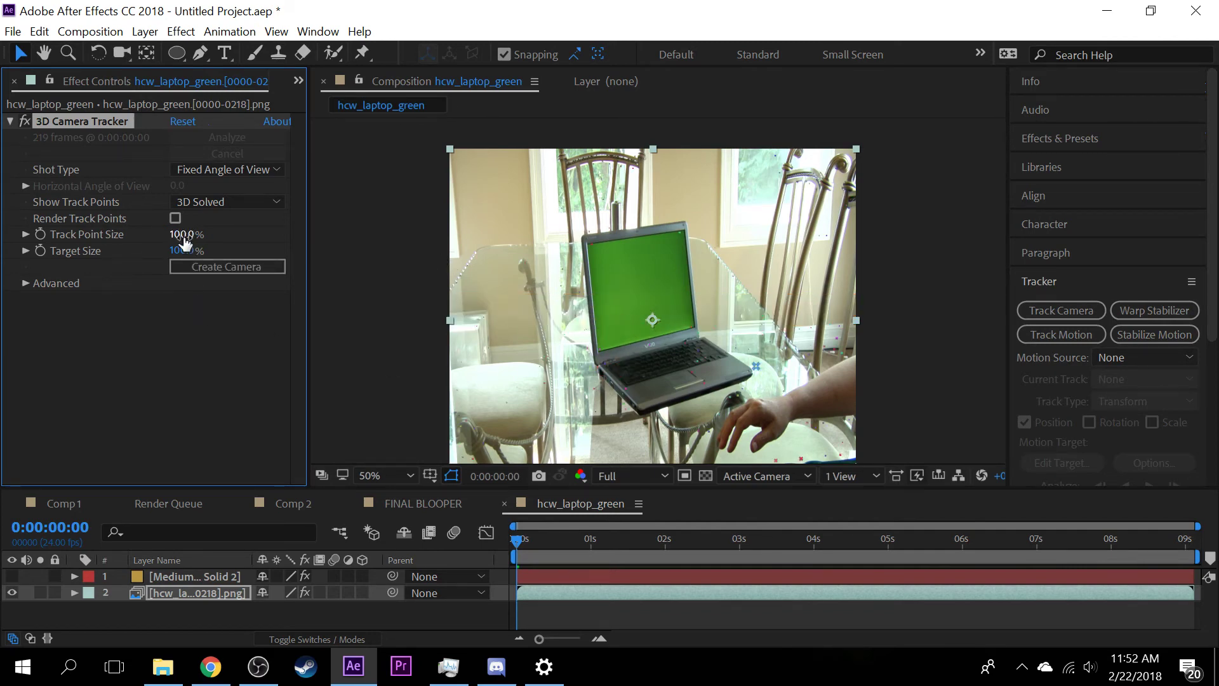
left_click_drag(203, 237, 222, 251)
left_click_drag(530, 542, 589, 406)
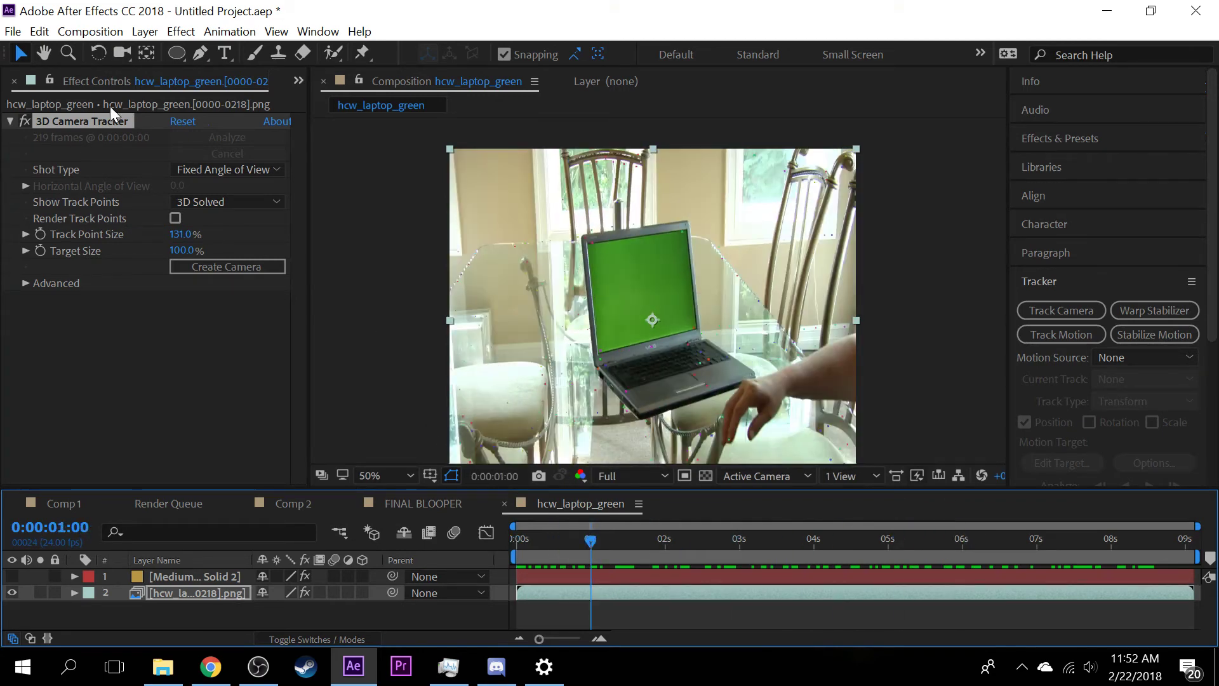
left_click(112, 126)
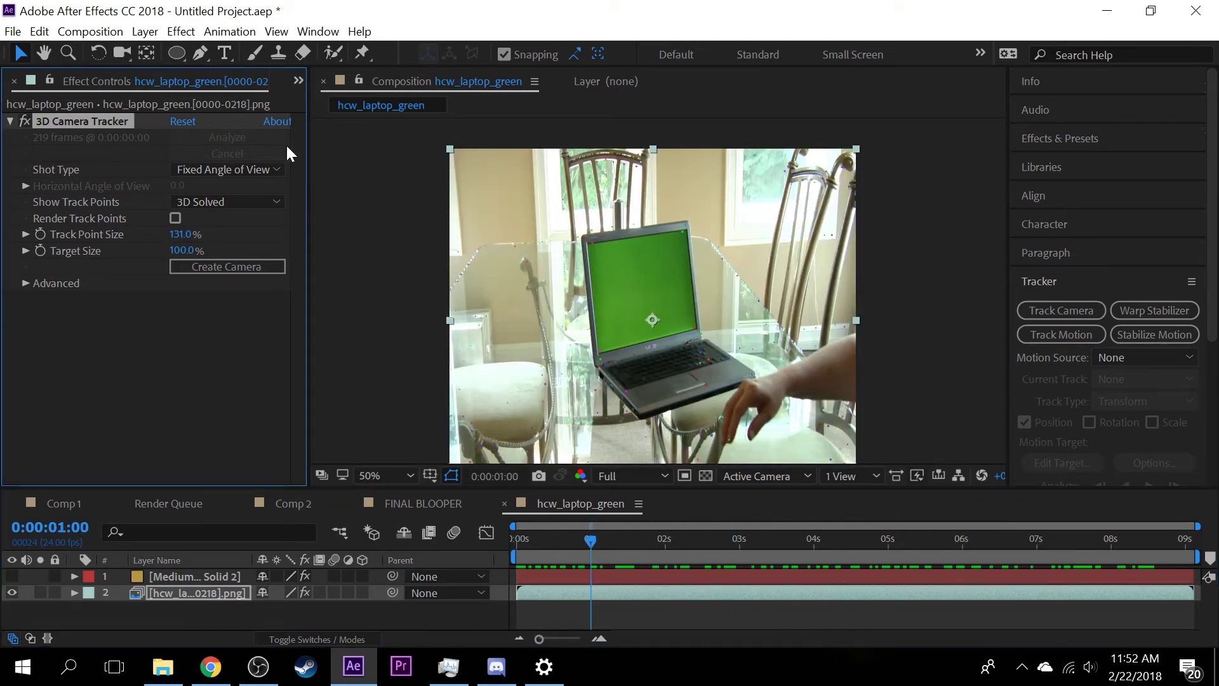
key("Delete")
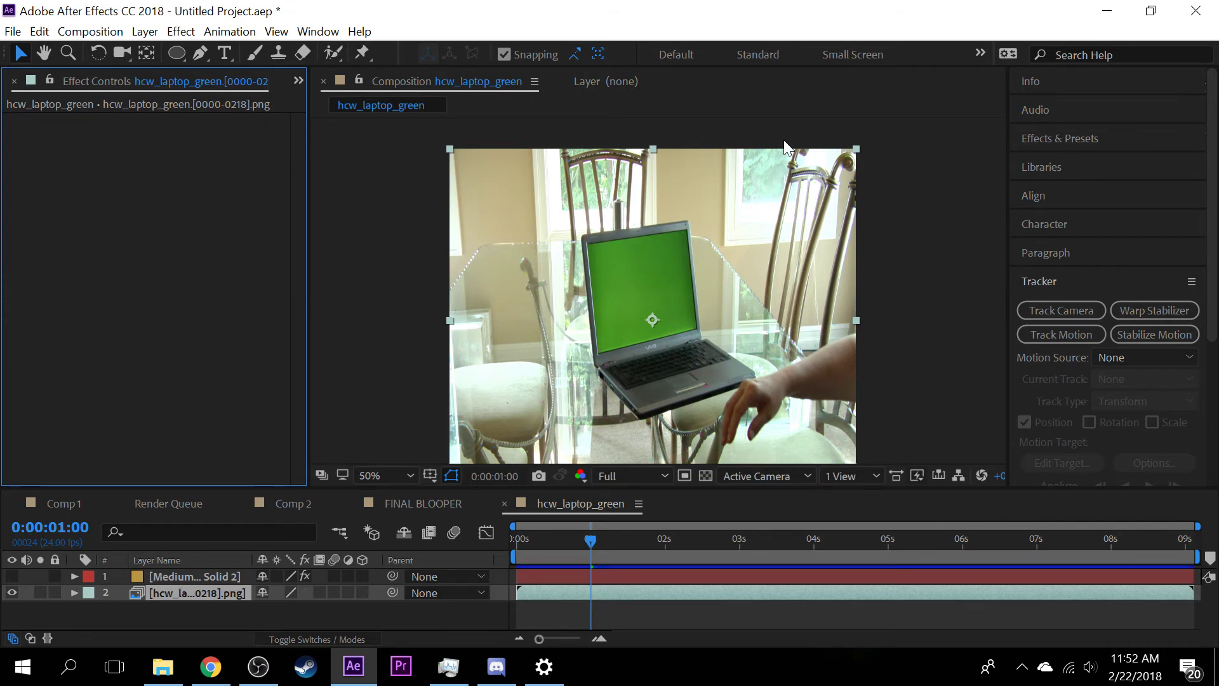
- Start a motion track on the laptop footage with rotation and scale enabled alongside position
left_click(1081, 336)
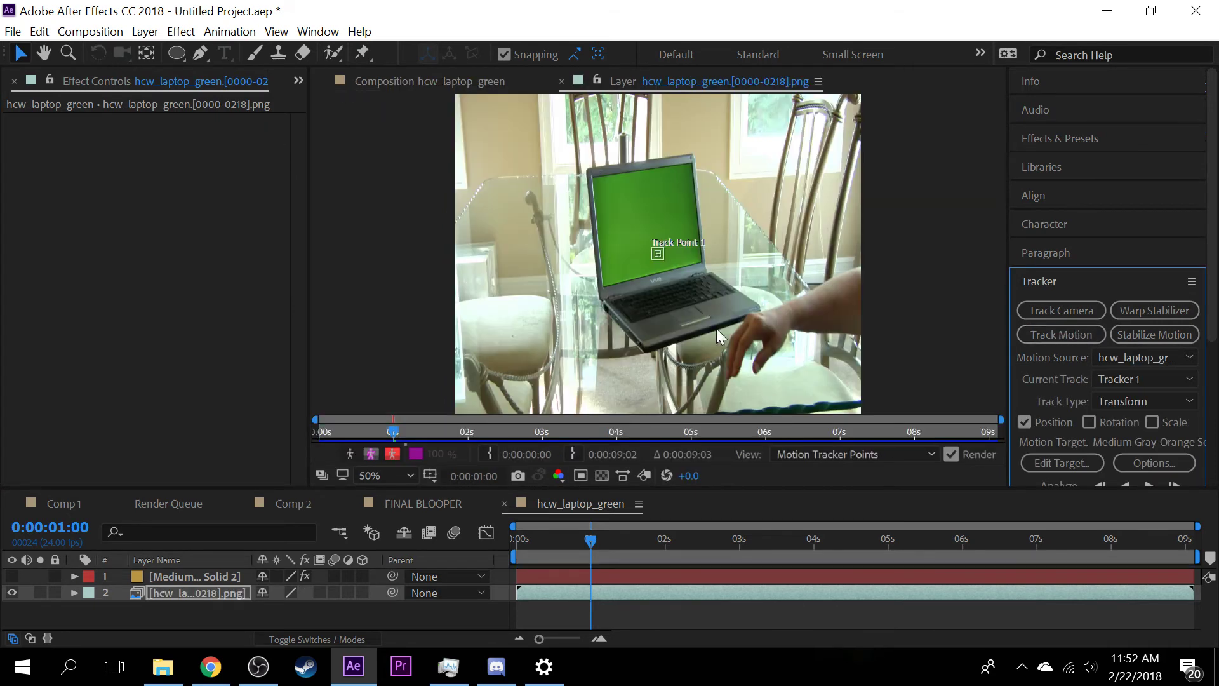
scroll(648, 263, "up", 2)
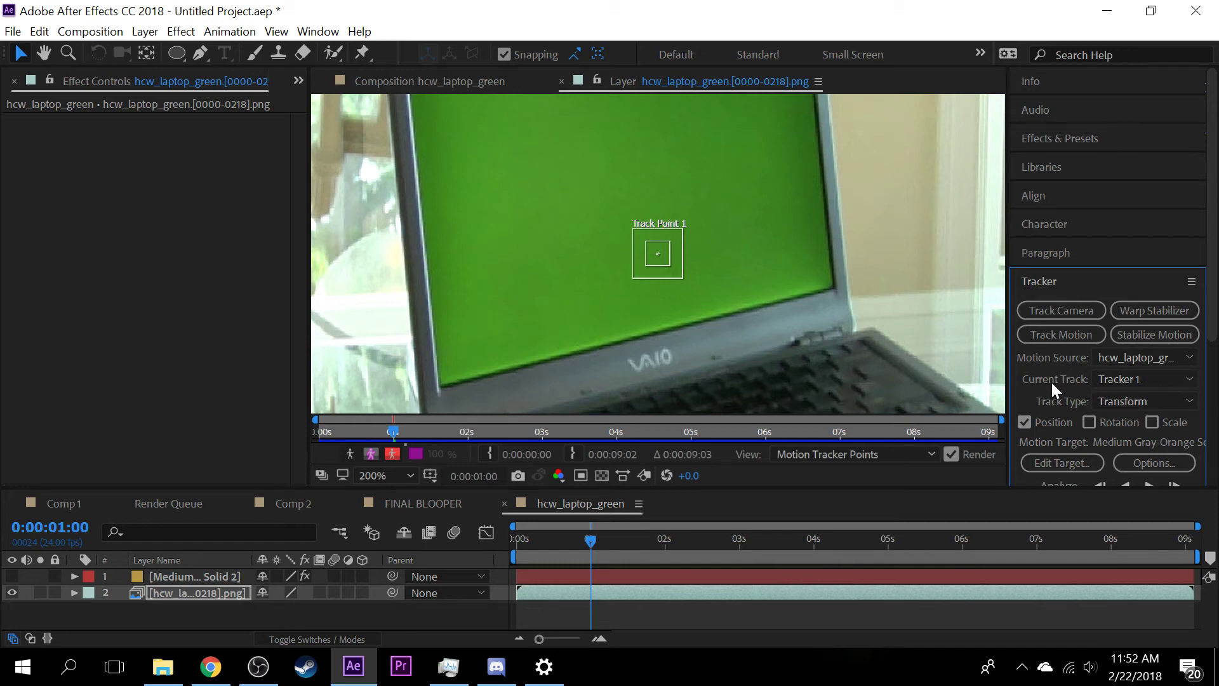
left_click(1112, 421)
left_click(1150, 422)
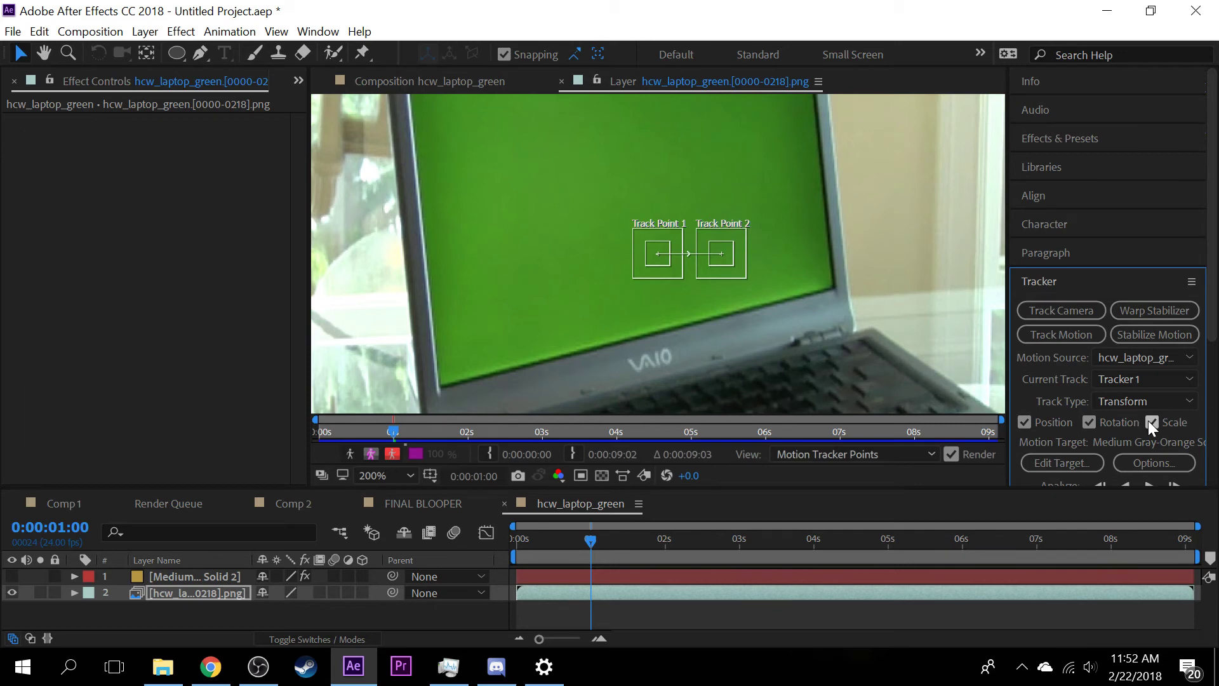
- At the first frame, place Track Point 2 on the upper-right and Track Point 1 on the lower-left corner of the laptop's green screen
scroll(772, 269, "down", 1)
scroll(756, 266, "up", 1)
left_click_drag(729, 267, 784, 163)
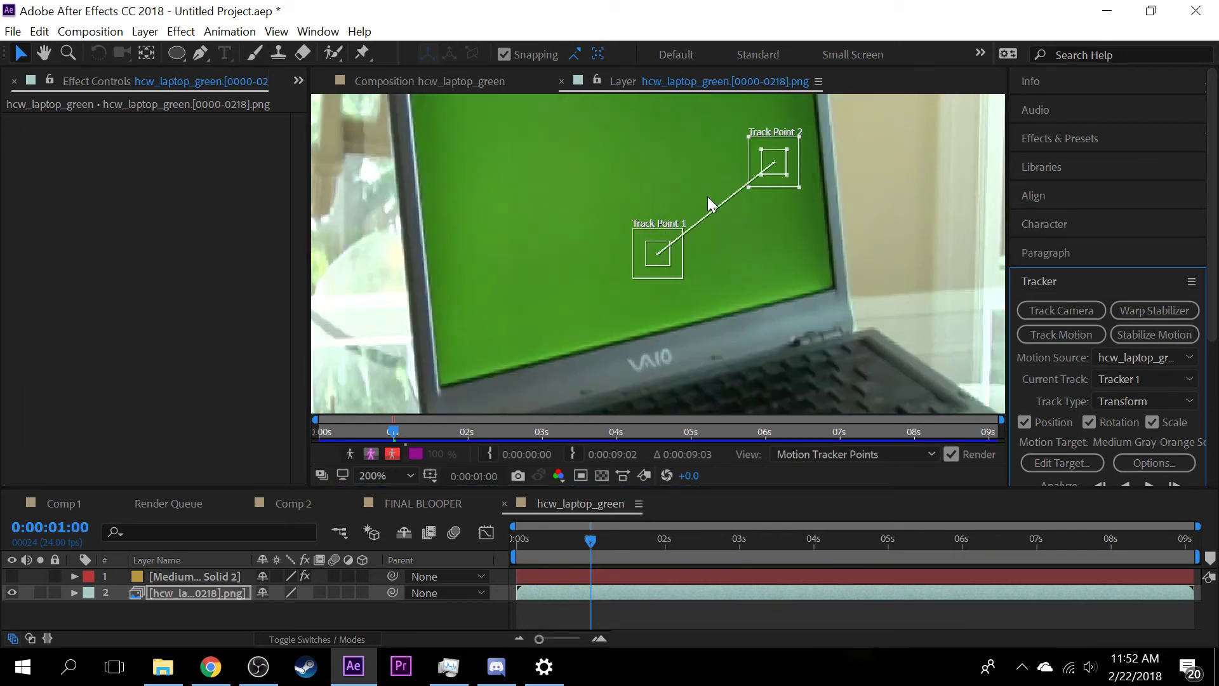
left_click_drag(681, 203, 674, 385)
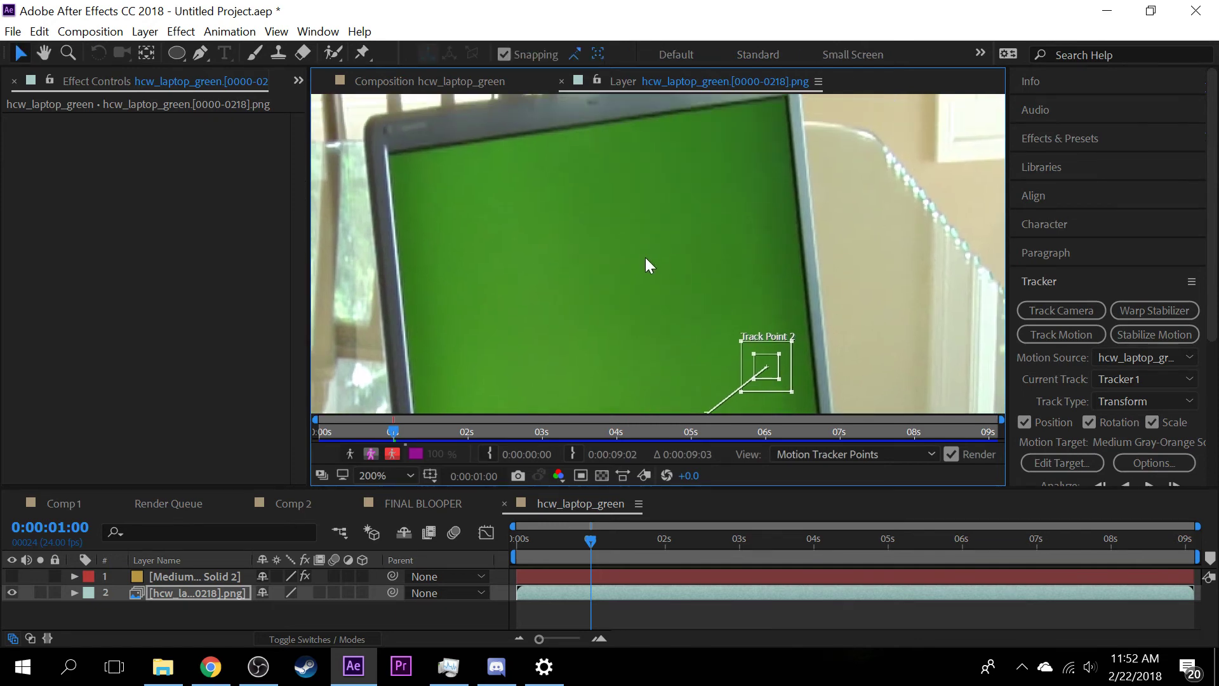
left_click_drag(647, 262, 631, 291)
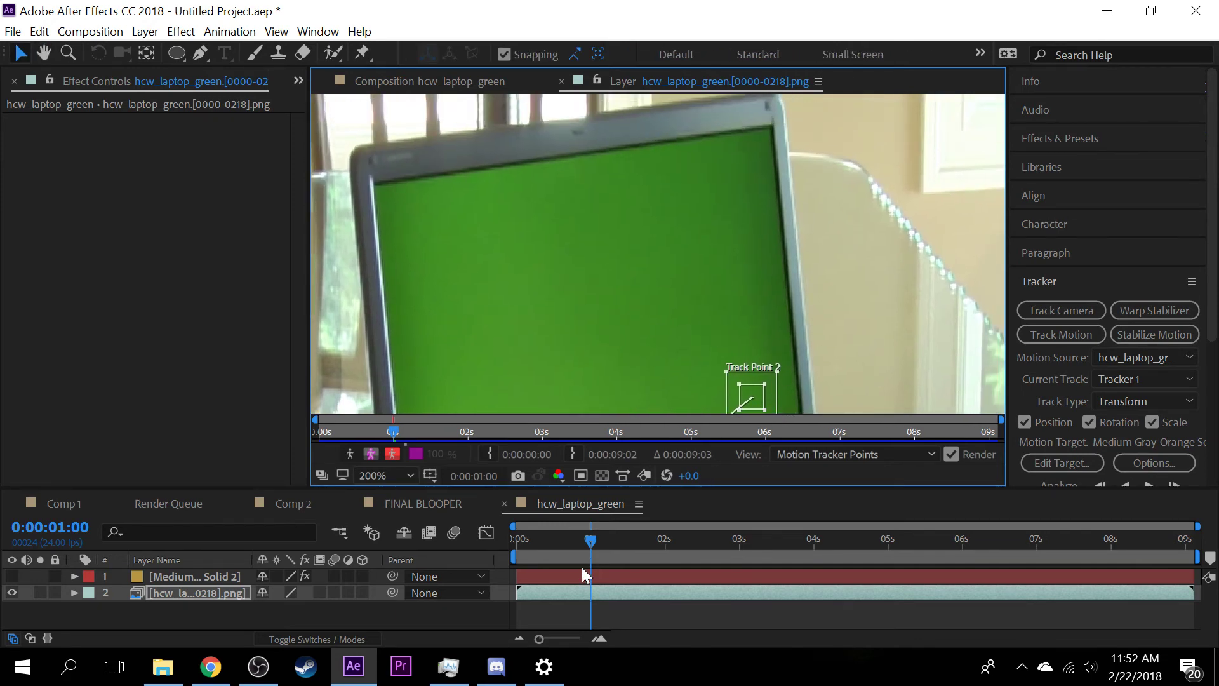
left_click_drag(589, 541, 474, 526)
left_click_drag(554, 336, 576, 231)
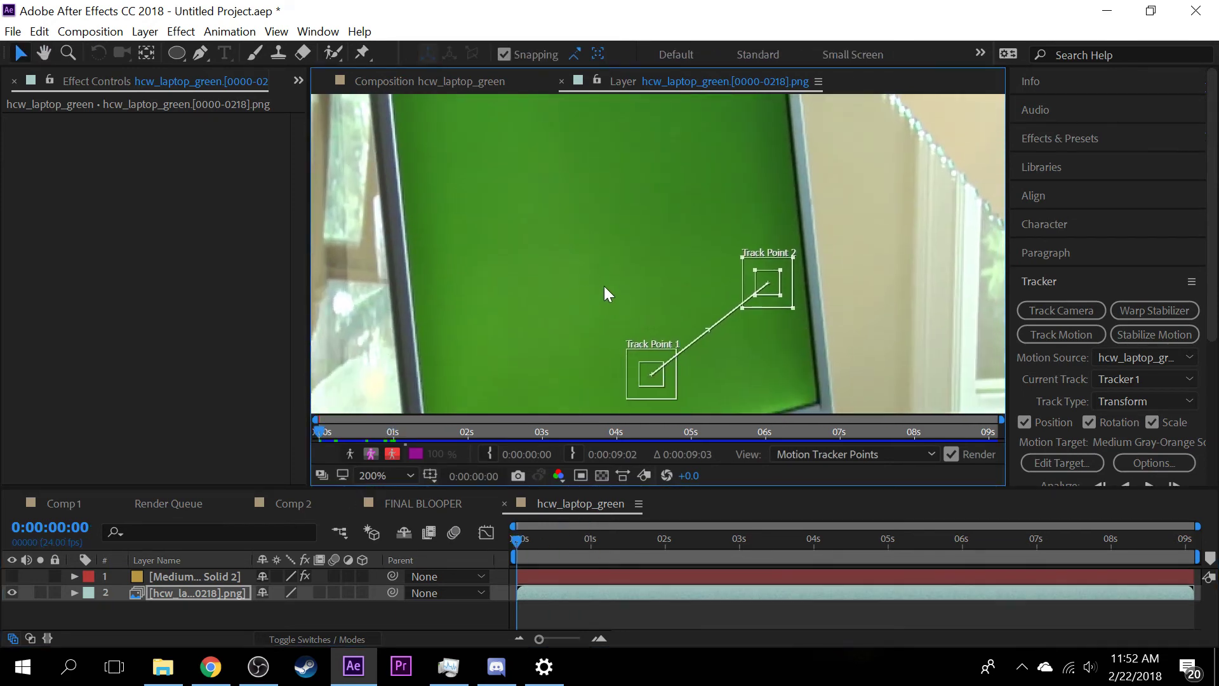
left_click_drag(604, 286, 647, 328)
left_click_drag(824, 334, 764, 202)
left_click_drag(660, 322, 678, 148)
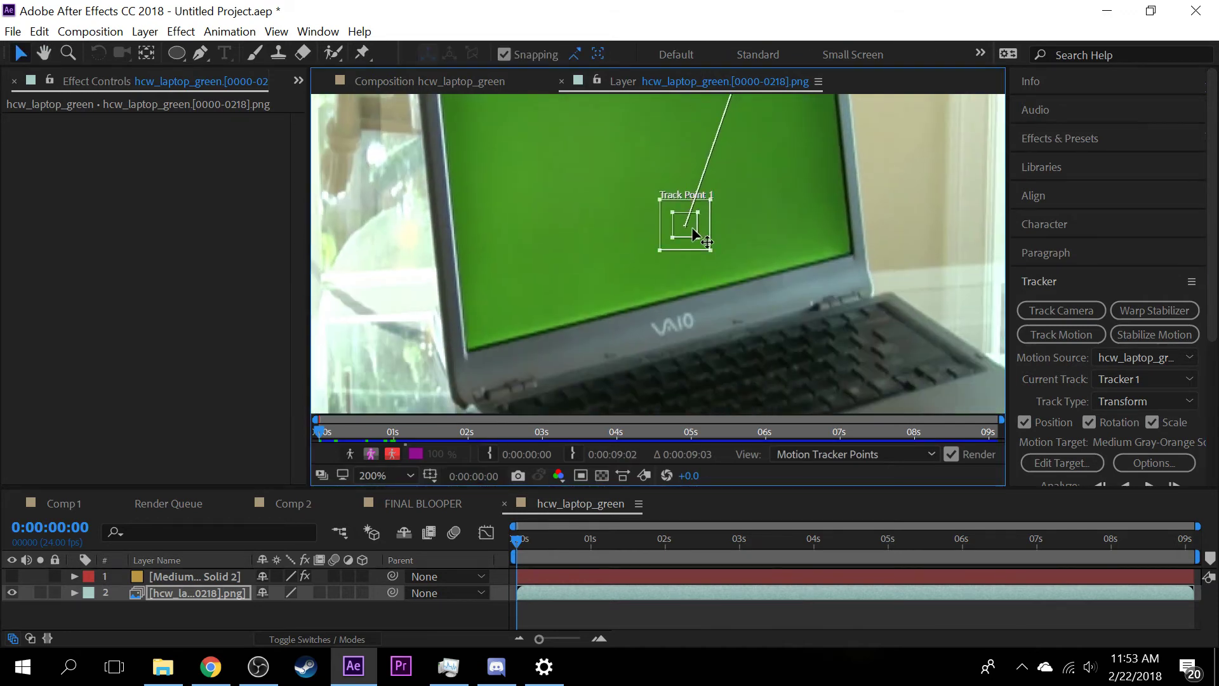
left_click_drag(691, 226, 474, 352)
- Analyze the laptop footage's motion forward through the whole clip and return to the first frame
scroll(597, 273, "down", 2)
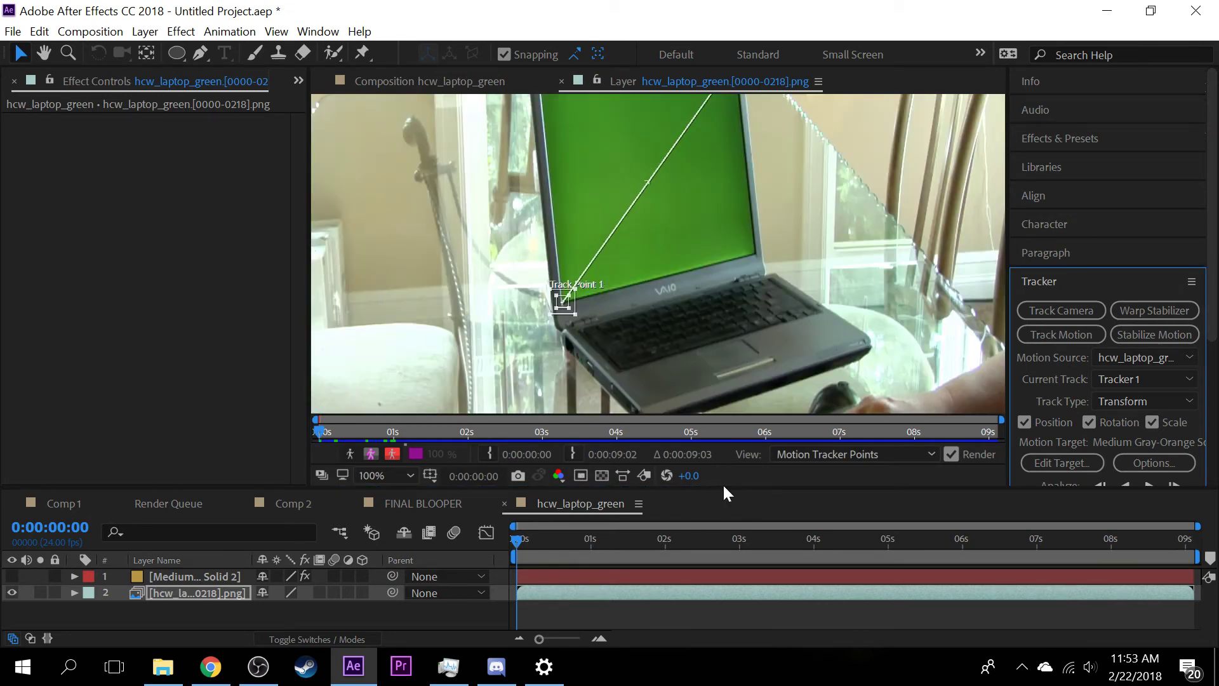
scroll(1102, 409, "down", 2)
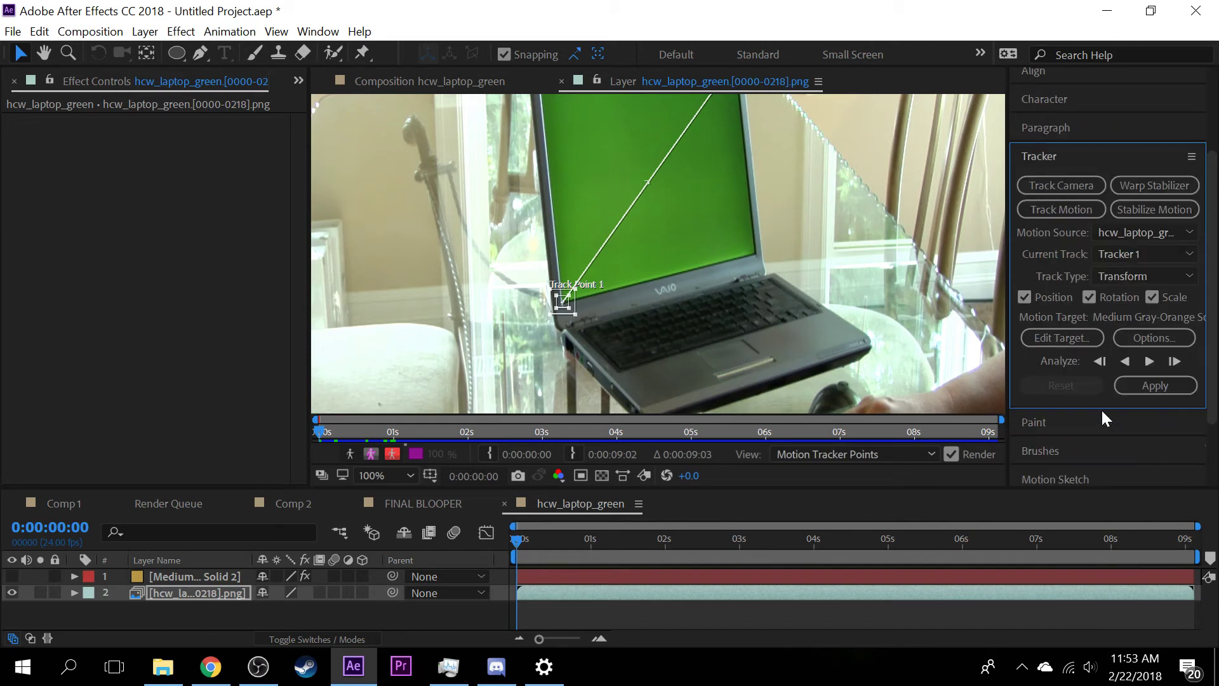
left_click(1148, 362)
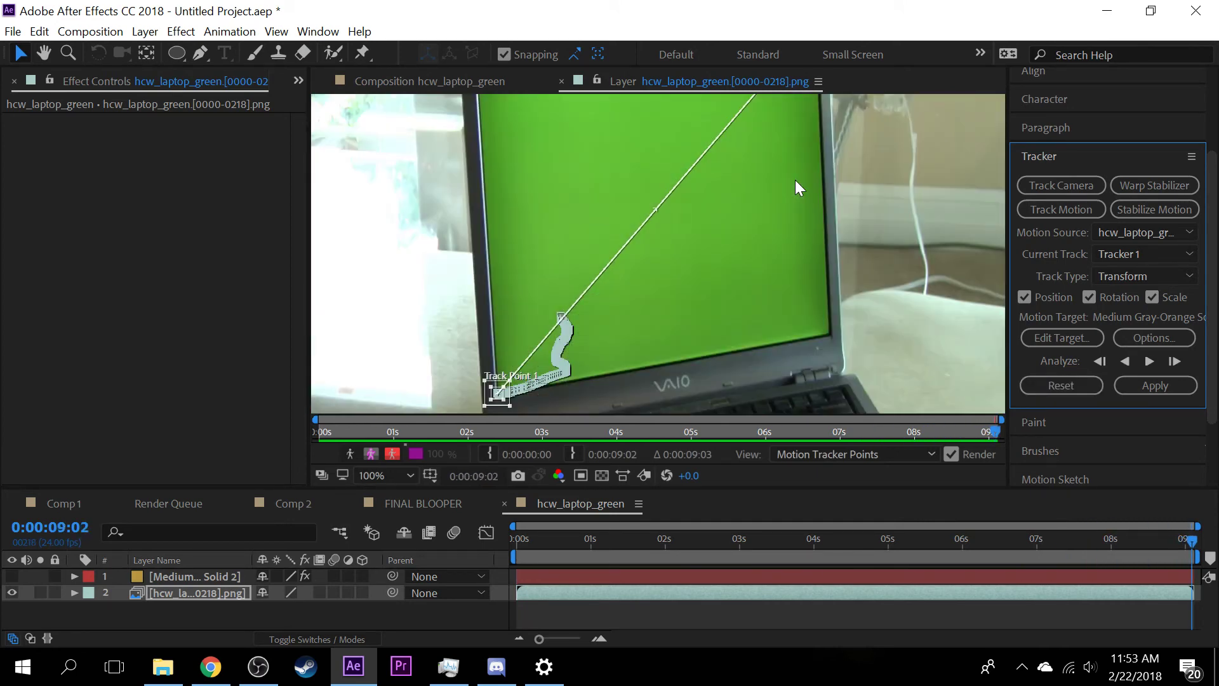
scroll(702, 263, "down", 2)
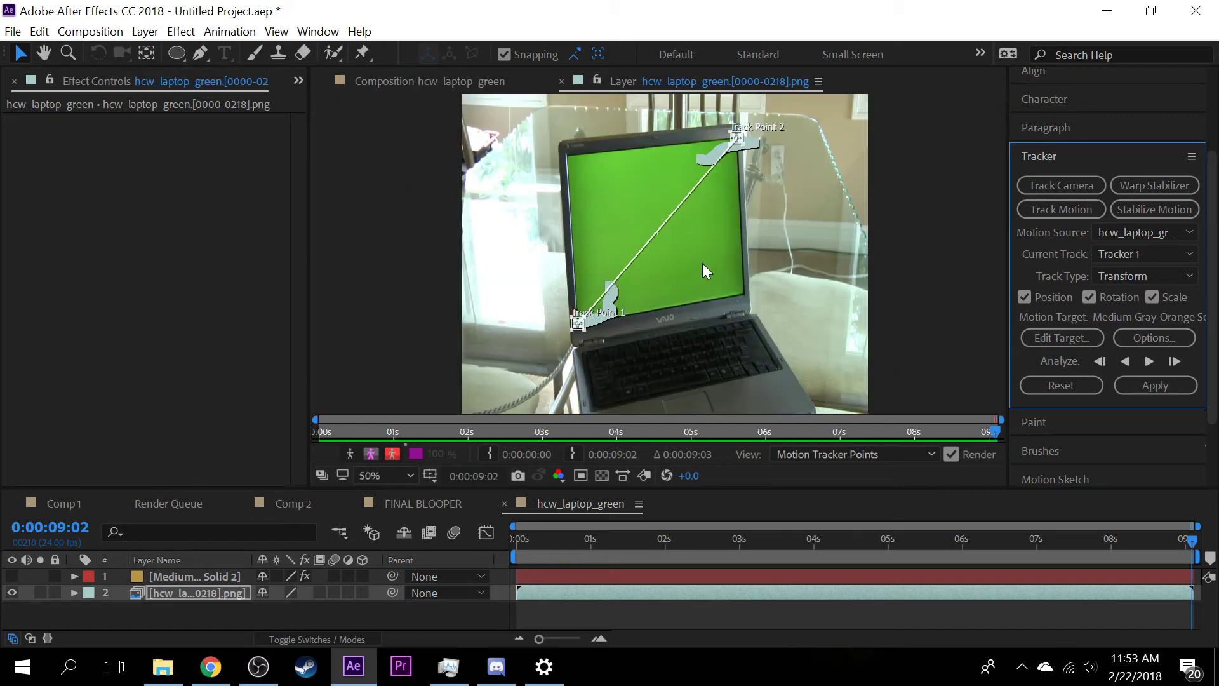
left_click_drag(1192, 548, 479, 539)
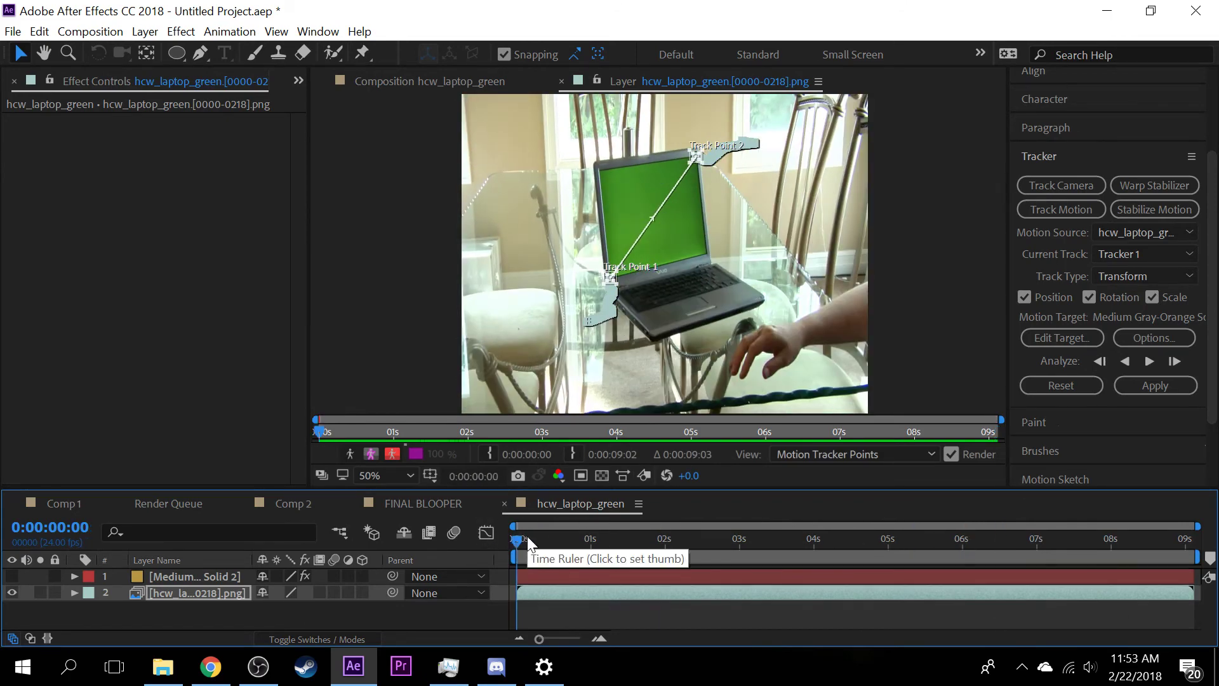
- Create a null object and set it as the target layer for the tracked motion
left_click(145, 32)
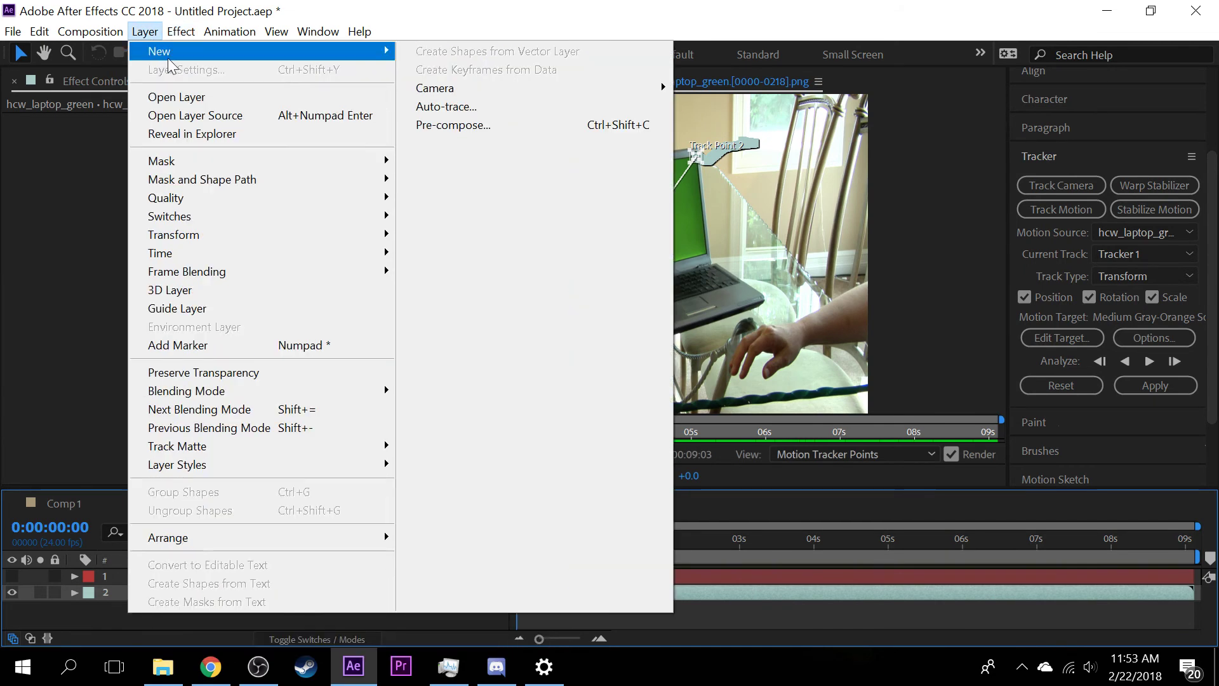
mouse_move(356, 52)
left_click(520, 141)
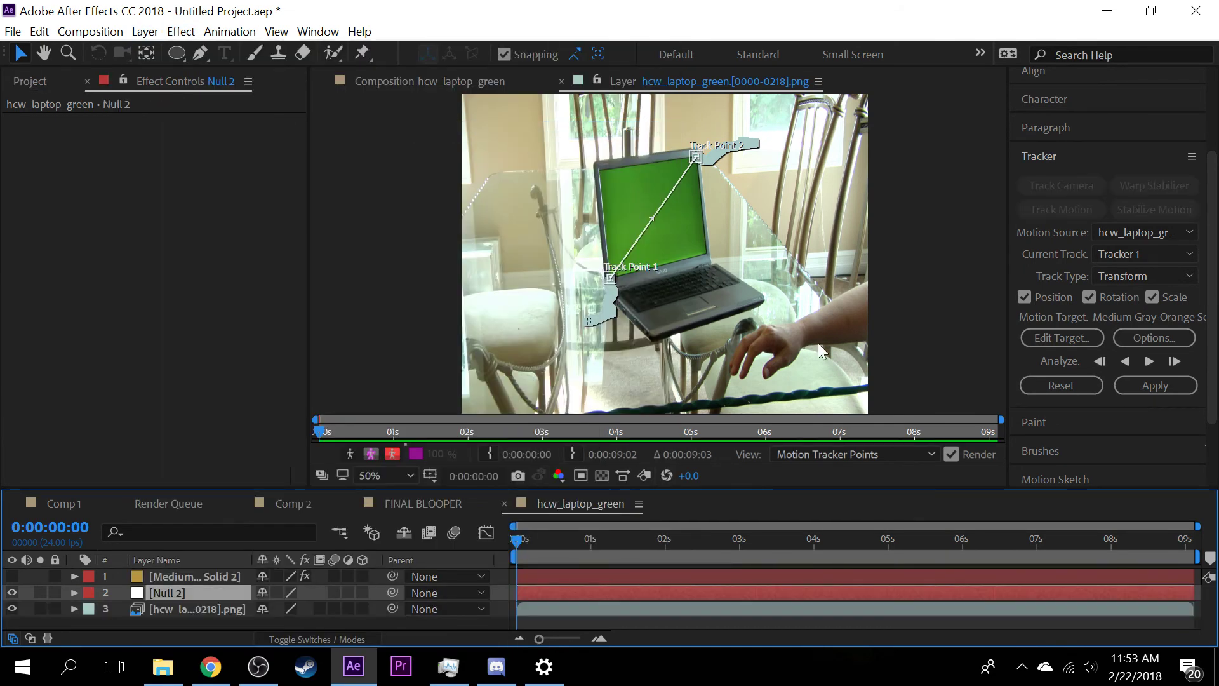
left_click(1062, 337)
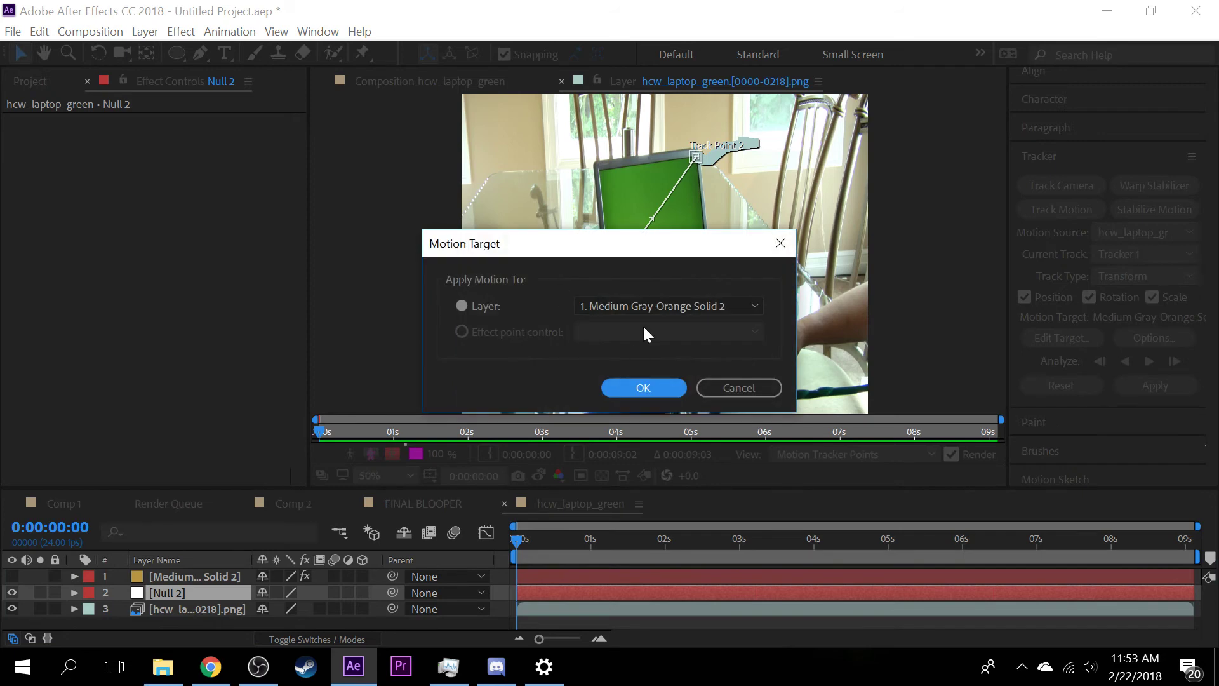
left_click(667, 305)
left_click(629, 347)
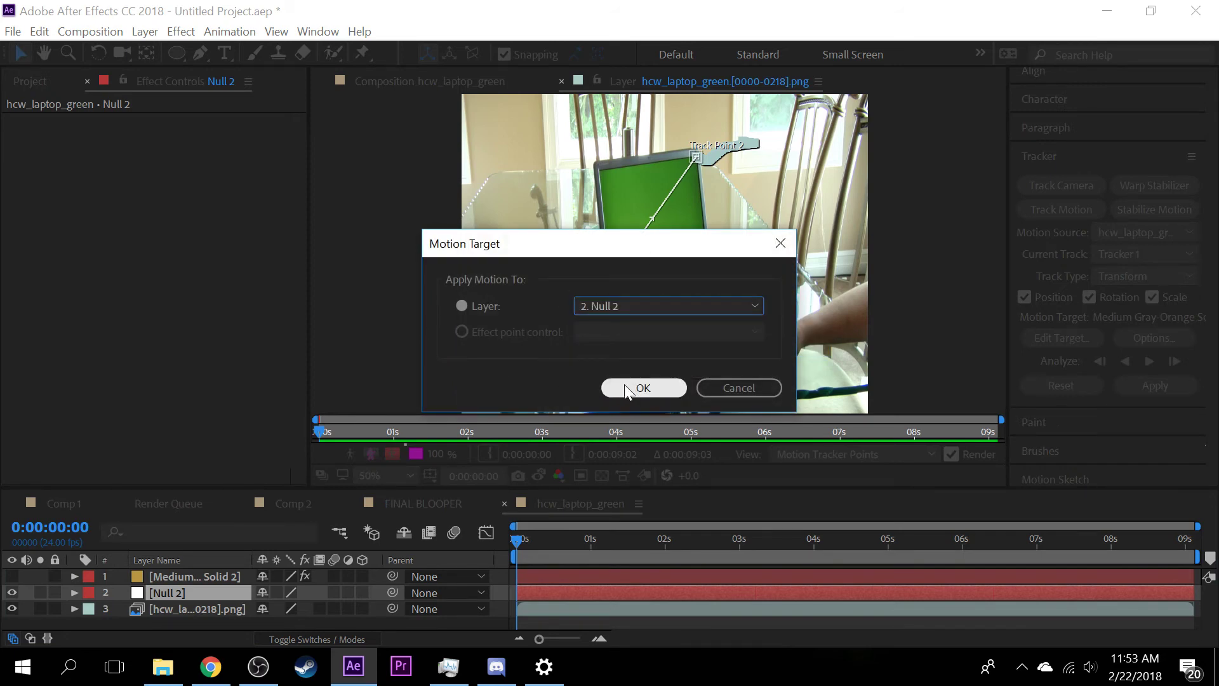
left_click(636, 387)
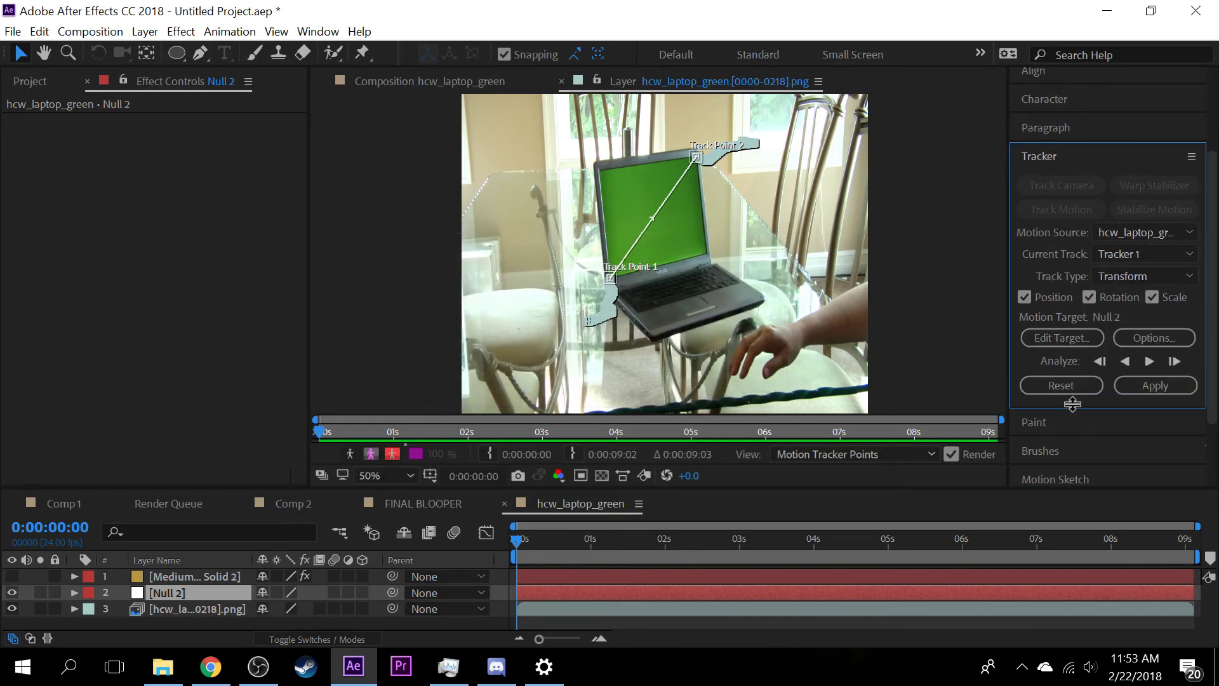
- Apply the tracked motion to the null in the X and Y dimensions
left_click(1153, 387)
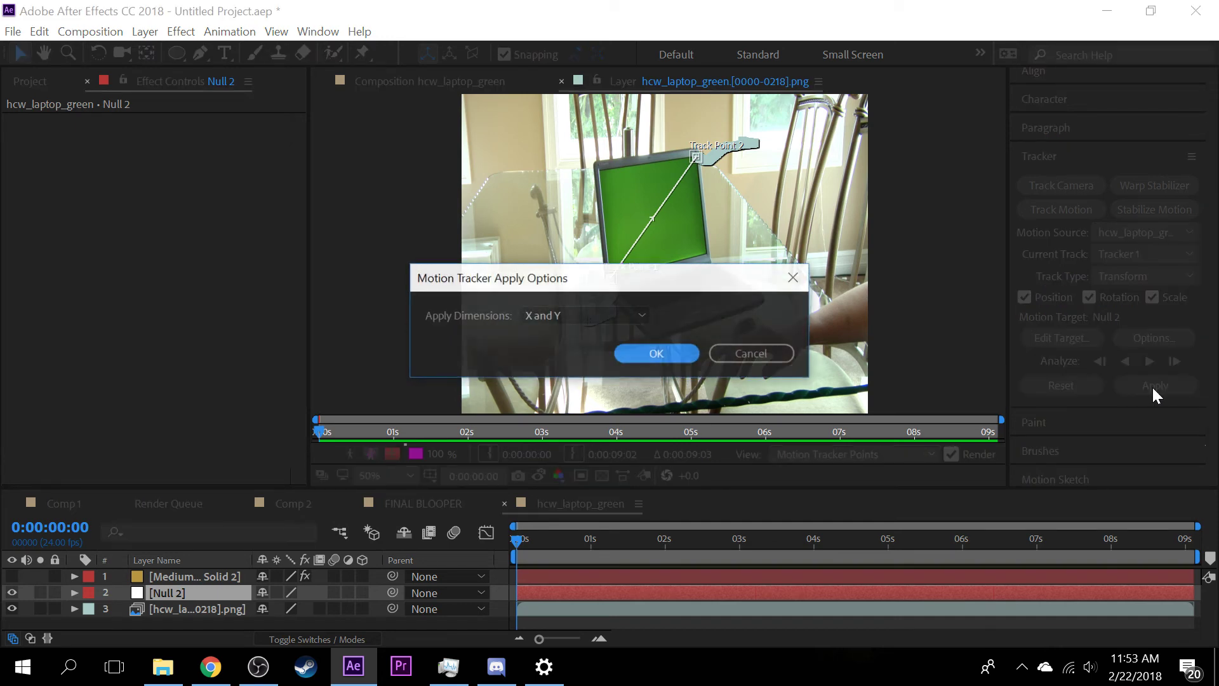
left_click(656, 353)
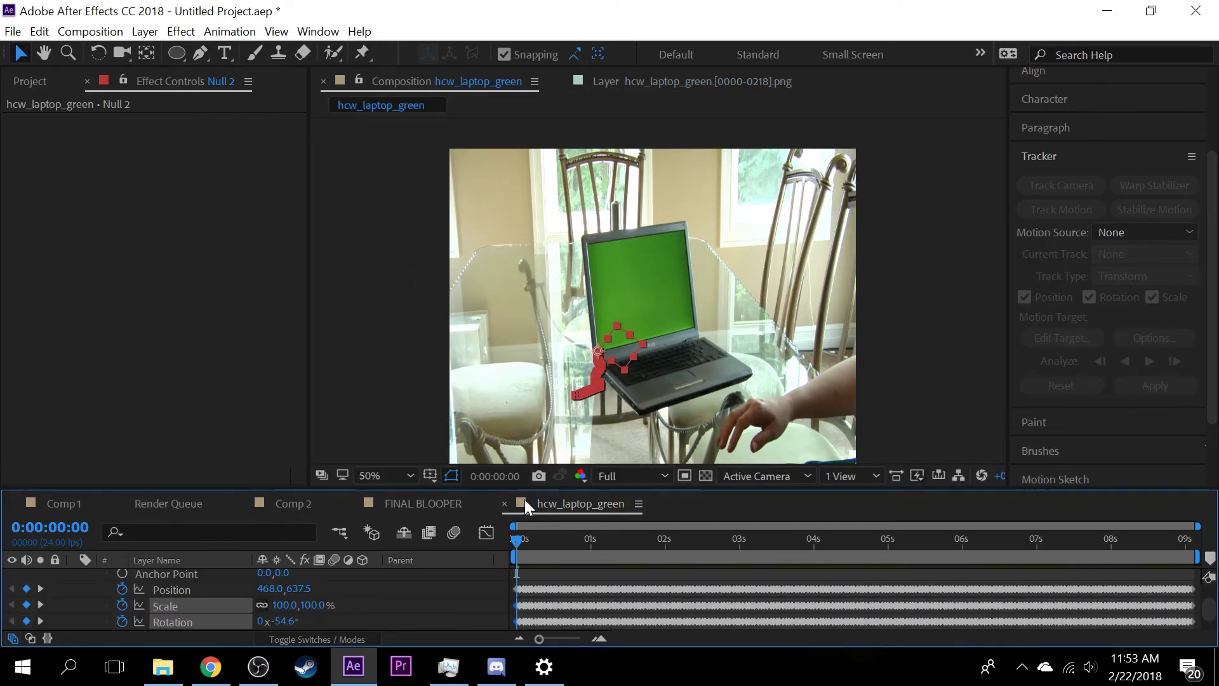
left_click_drag(522, 536, 304, 526)
scroll(77, 592, "up", 3)
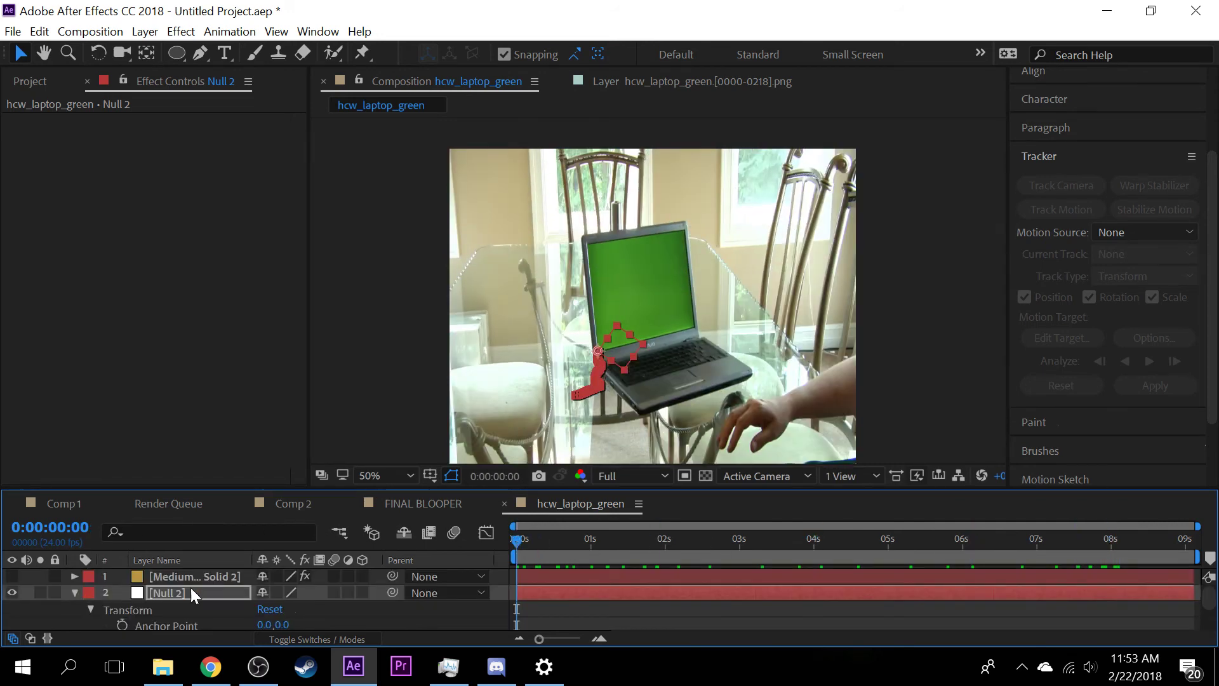
- Show the gray-orange solid, hide the null, and parent the solid to the null
left_click(11, 577)
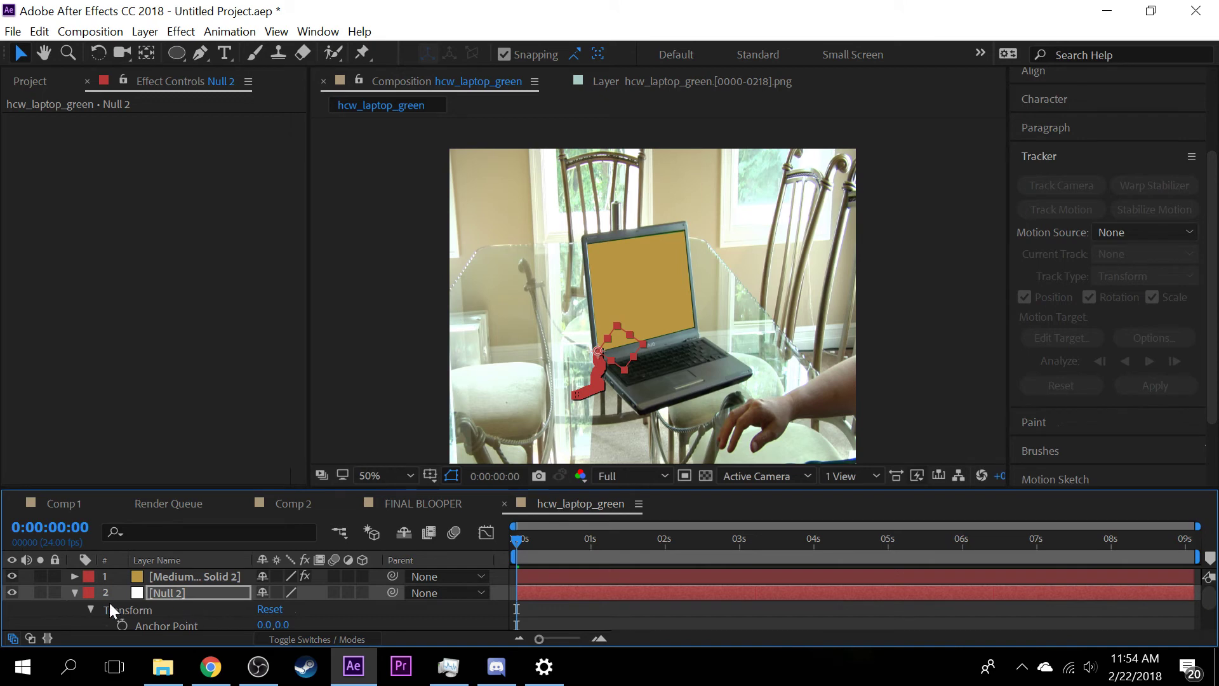
left_click(75, 593)
left_click(15, 592)
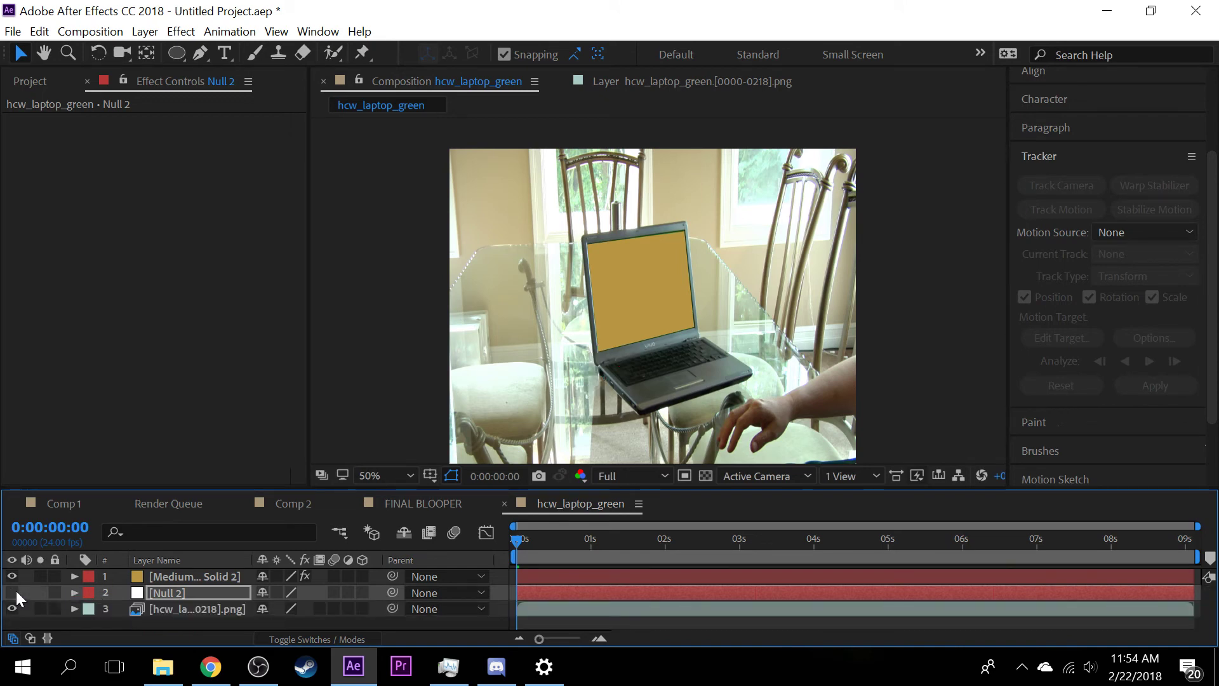
left_click_drag(386, 577, 185, 593)
left_click_drag(516, 539, 631, 588)
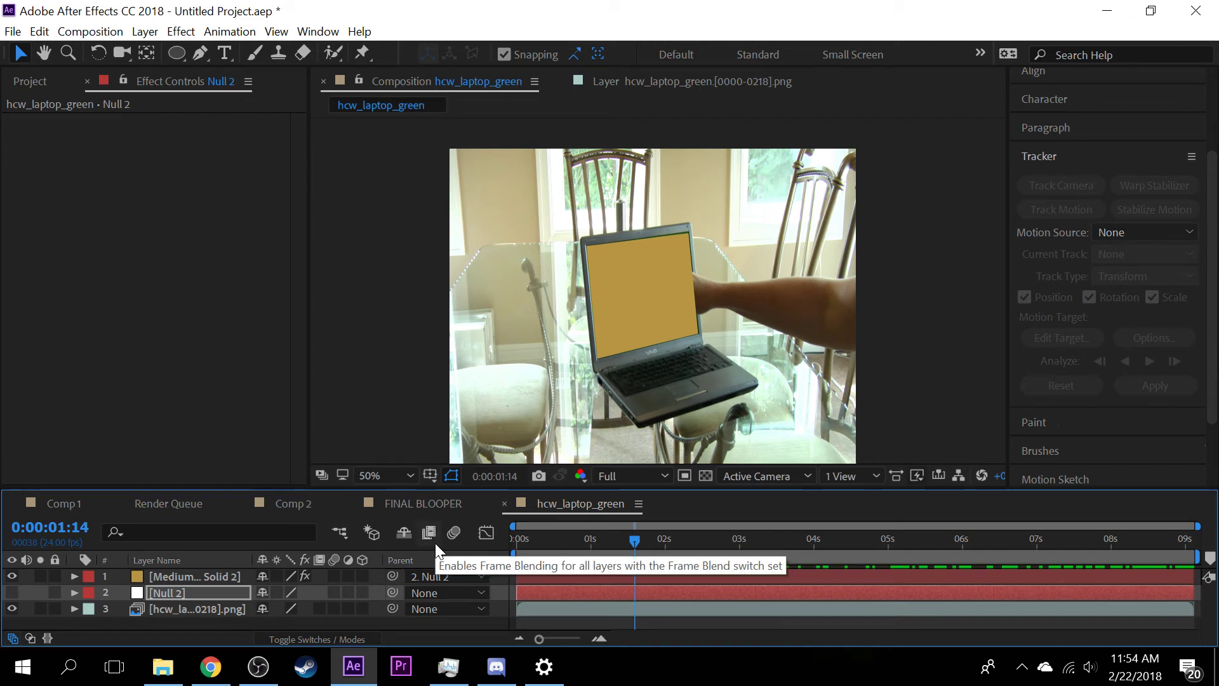
- Reveal the null's keyframed properties and scrub the timeline to check how the solid follows the laptop screen
key("u")
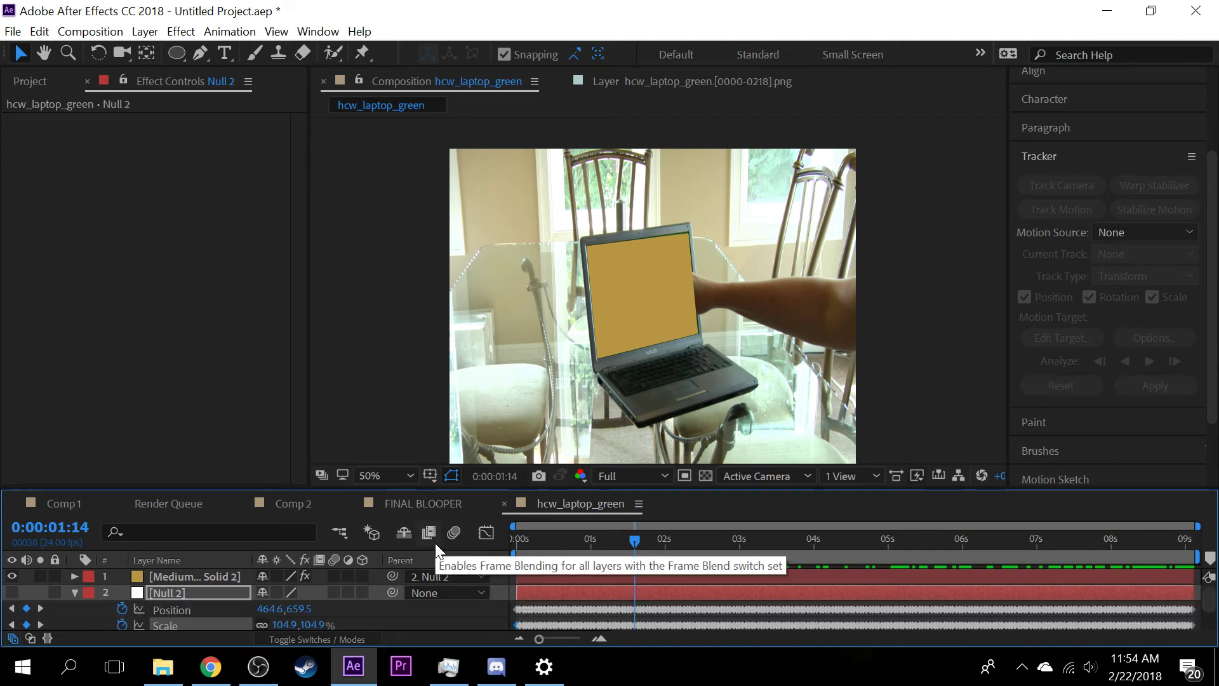
scroll(536, 594, "down", 2)
scroll(536, 594, "up", 2)
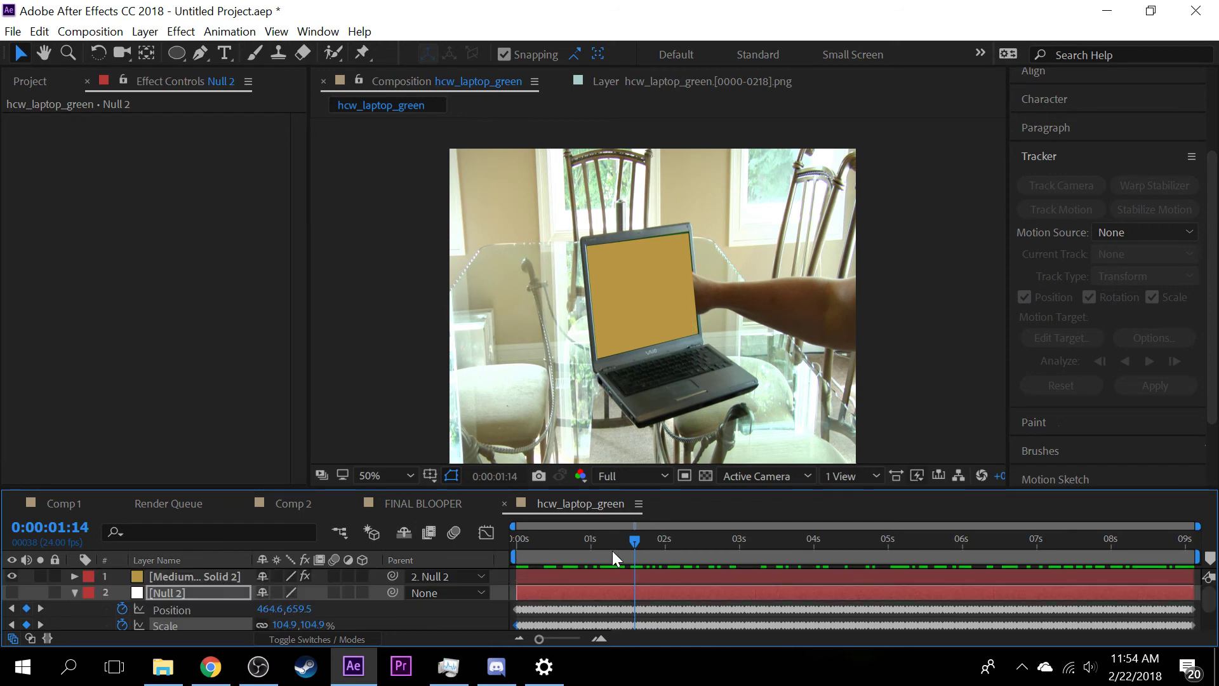
left_click_drag(614, 547, 777, 552)
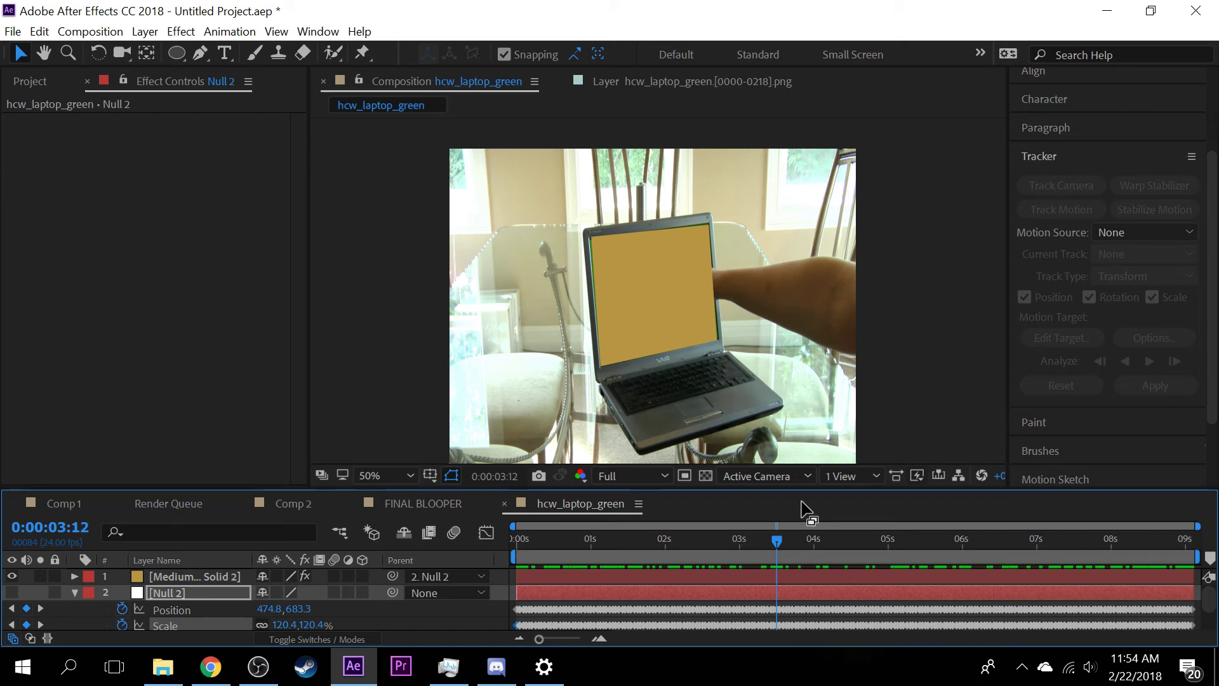
left_click_drag(780, 539, 731, 521)
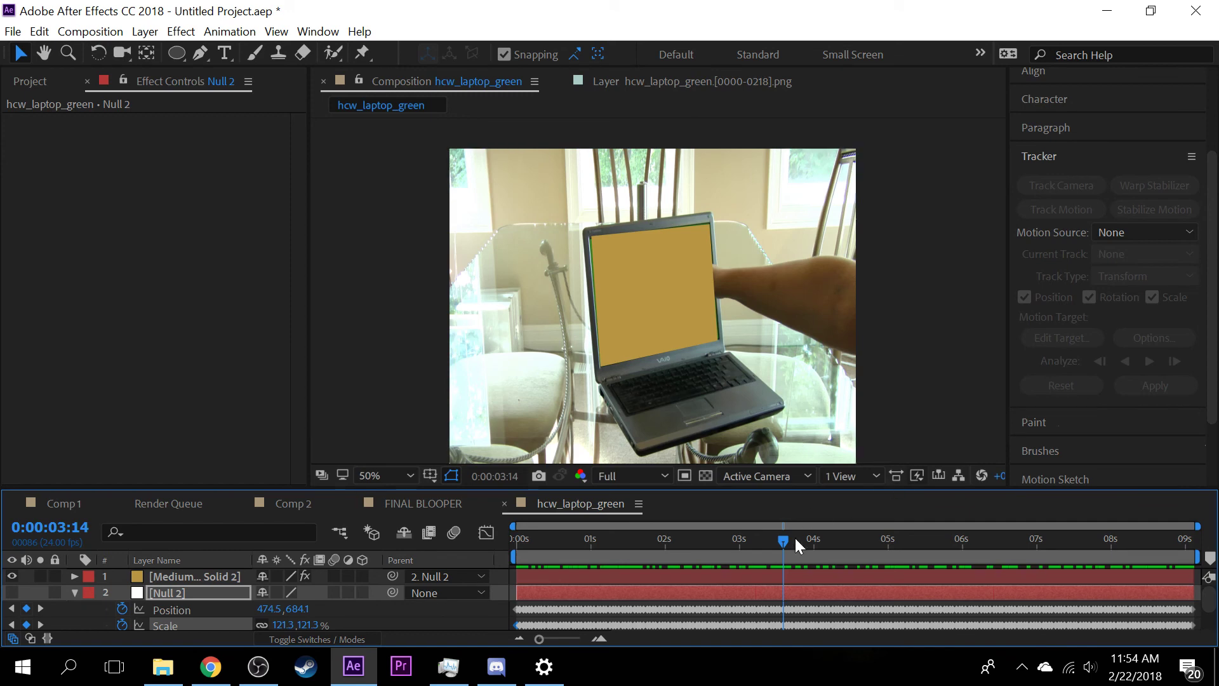
left_click_drag(795, 538, 310, 520)
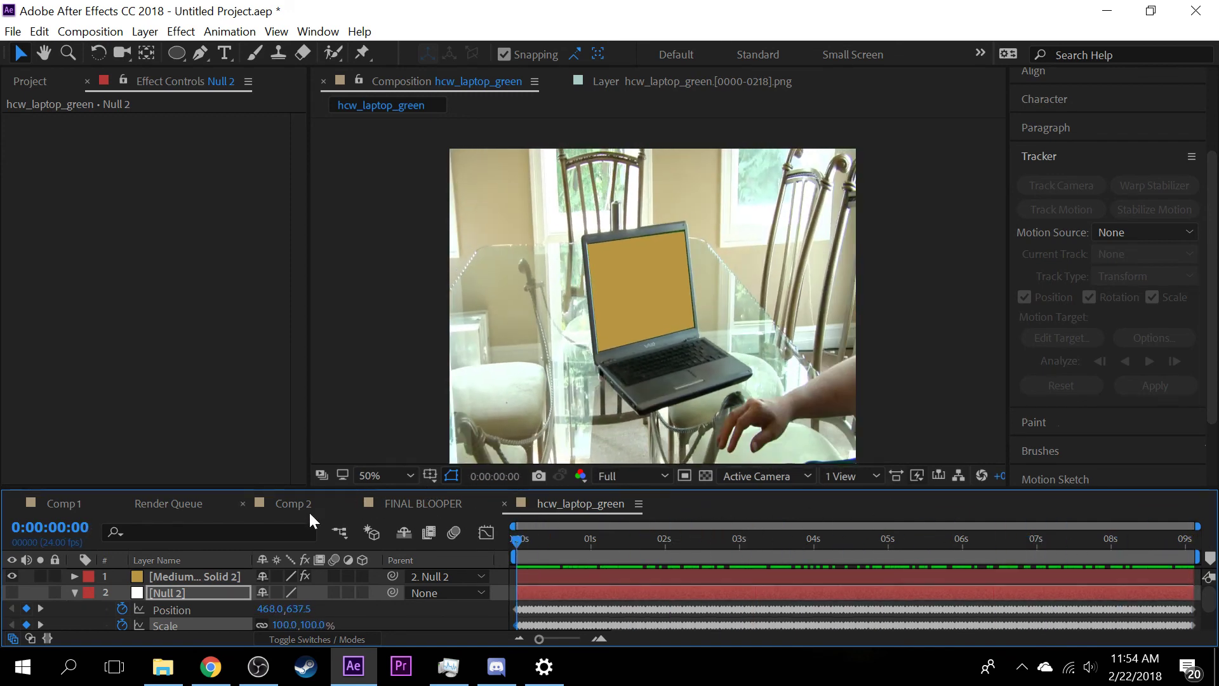
left_click(190, 577)
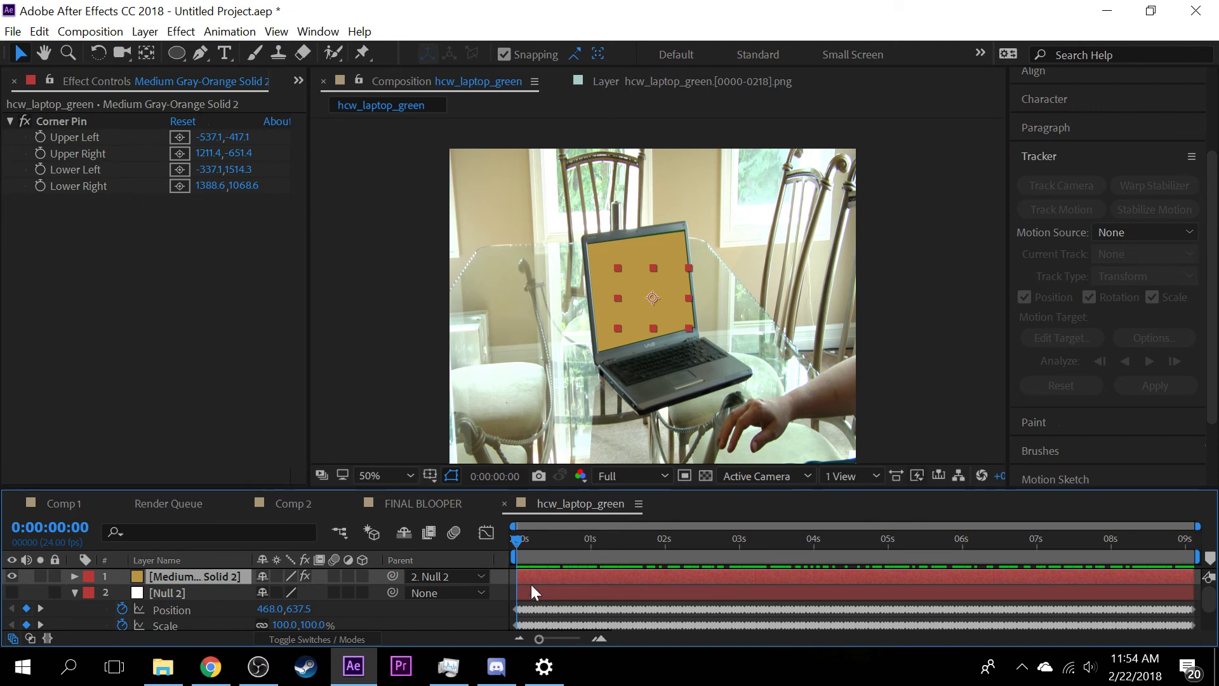
scroll(218, 565, "down", 2)
scroll(254, 581, "up", 2)
scroll(262, 563, "down", 2)
scroll(210, 610, "up", 2)
- Delete the null, the gray-orange solid and the laptop footage layer from the composition
left_click(203, 596)
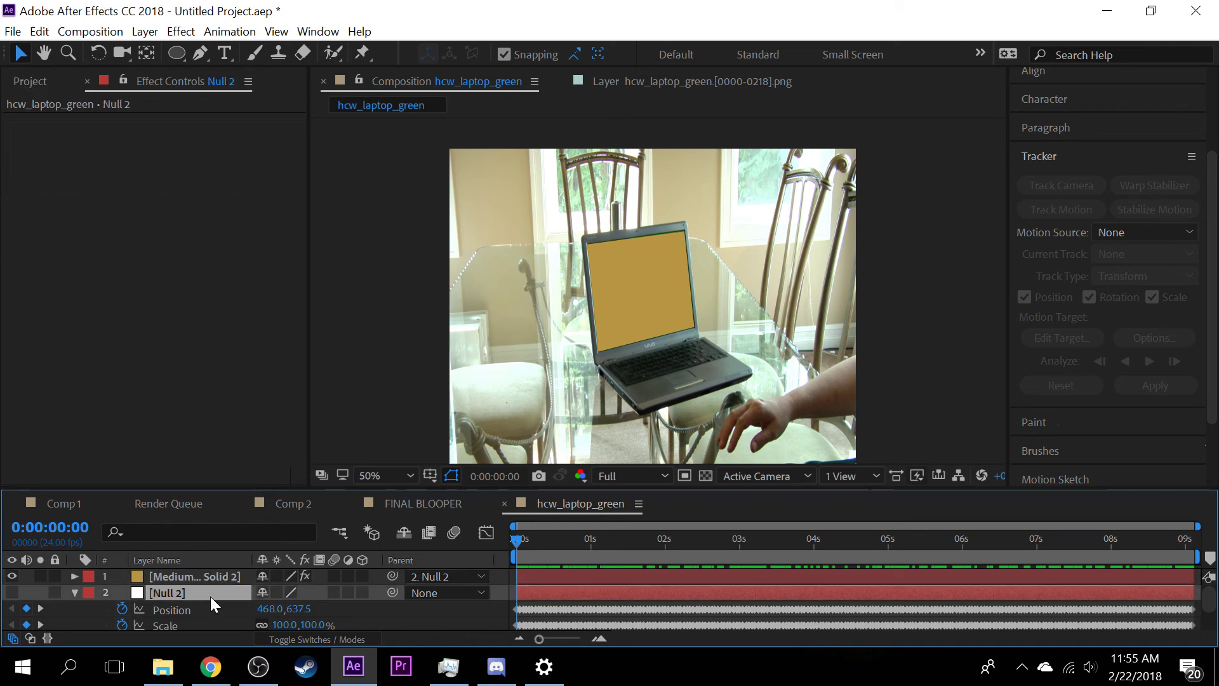
key("Delete")
left_click(216, 581)
key("Delete")
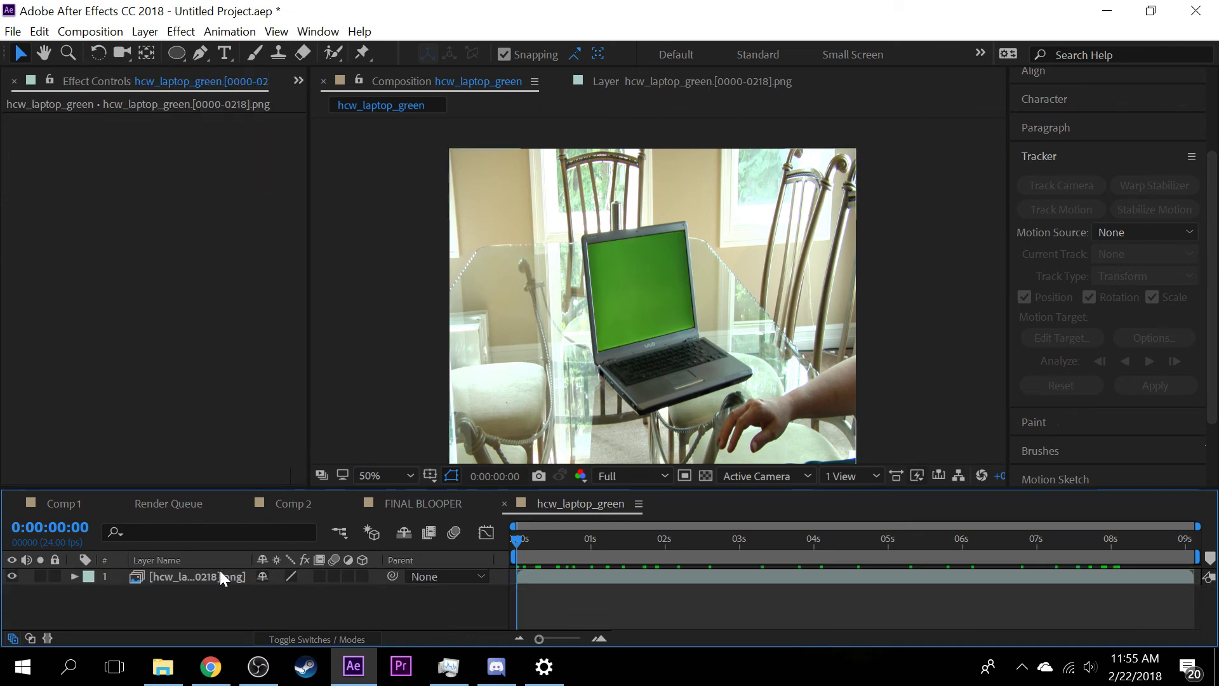
left_click(220, 570)
key("Delete")
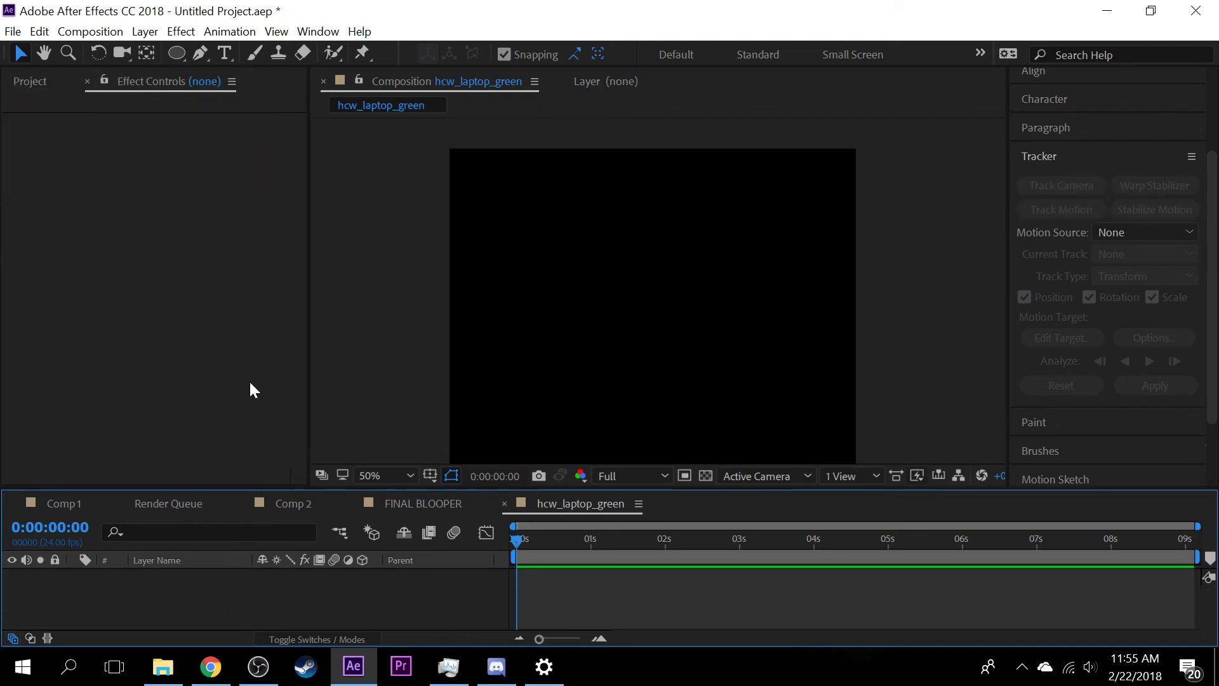
- Make the webcam source visible in OBS and return to After Effects
left_click(258, 666)
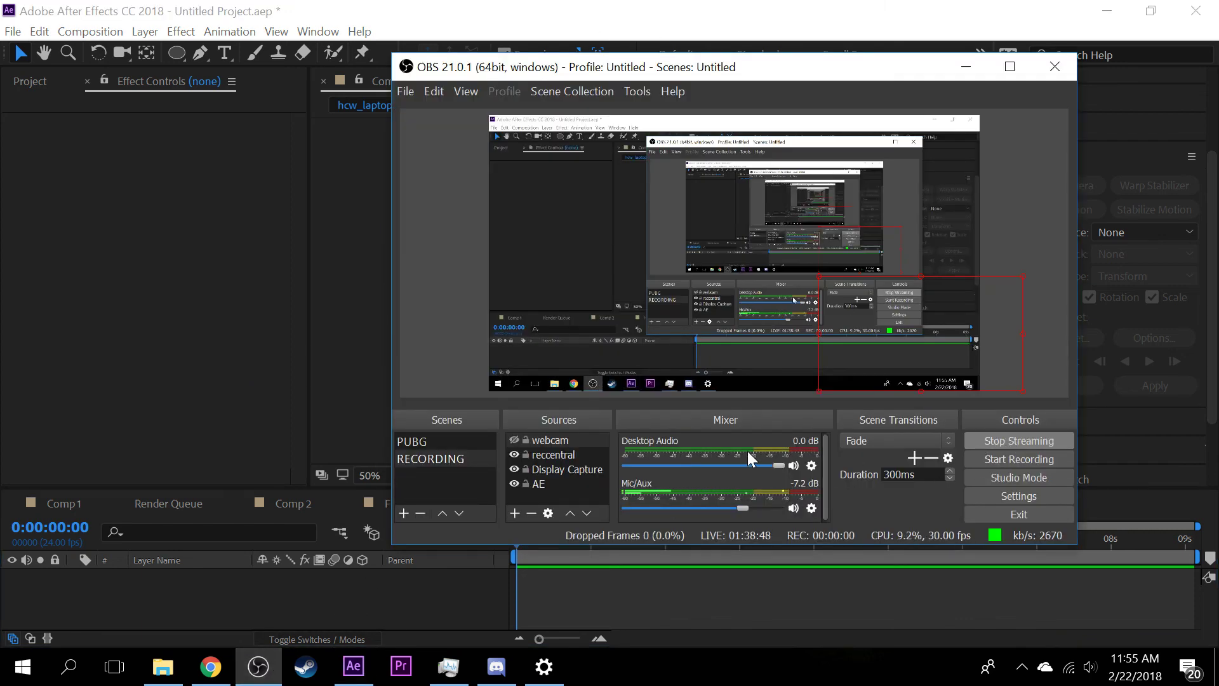
left_click(515, 439)
left_click(205, 368)
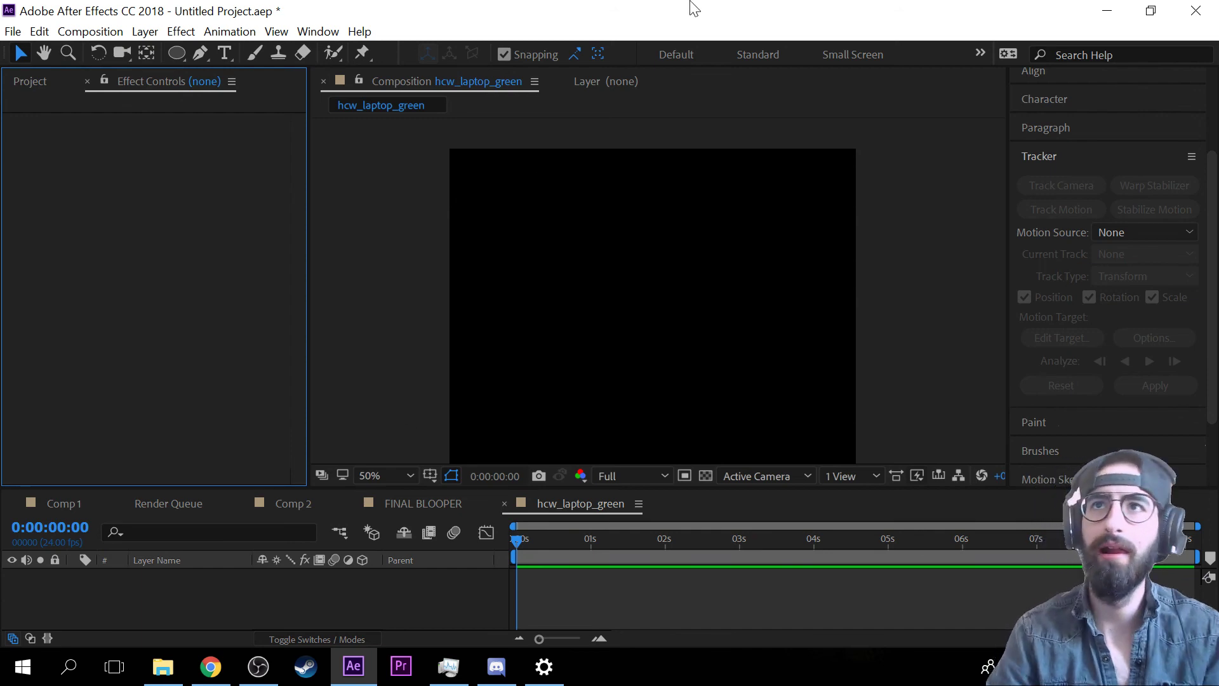
- Close After Effects without saving the changes to the untitled project
left_click(1196, 11)
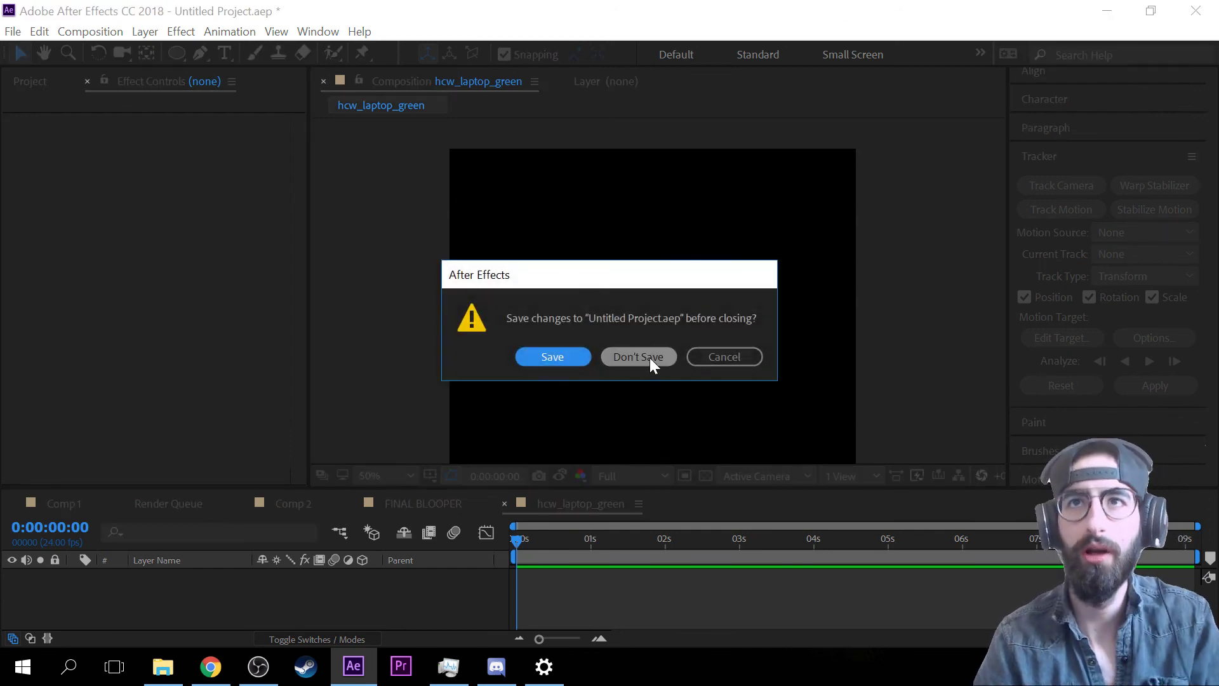
left_click(638, 357)
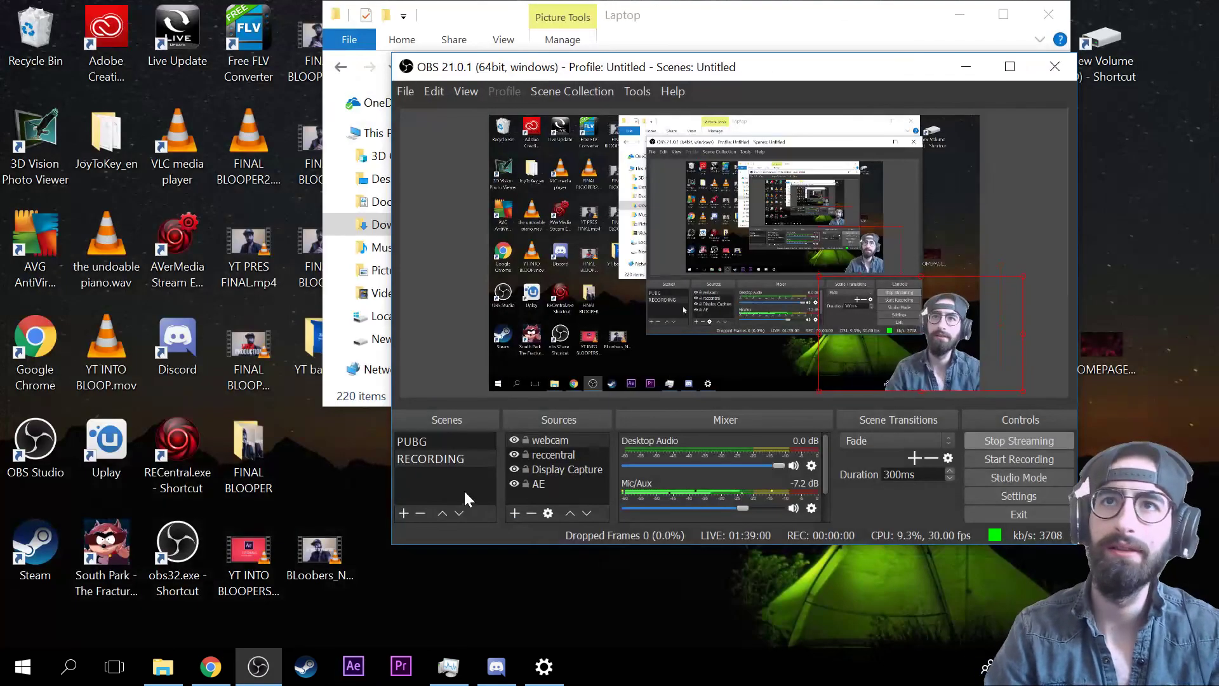